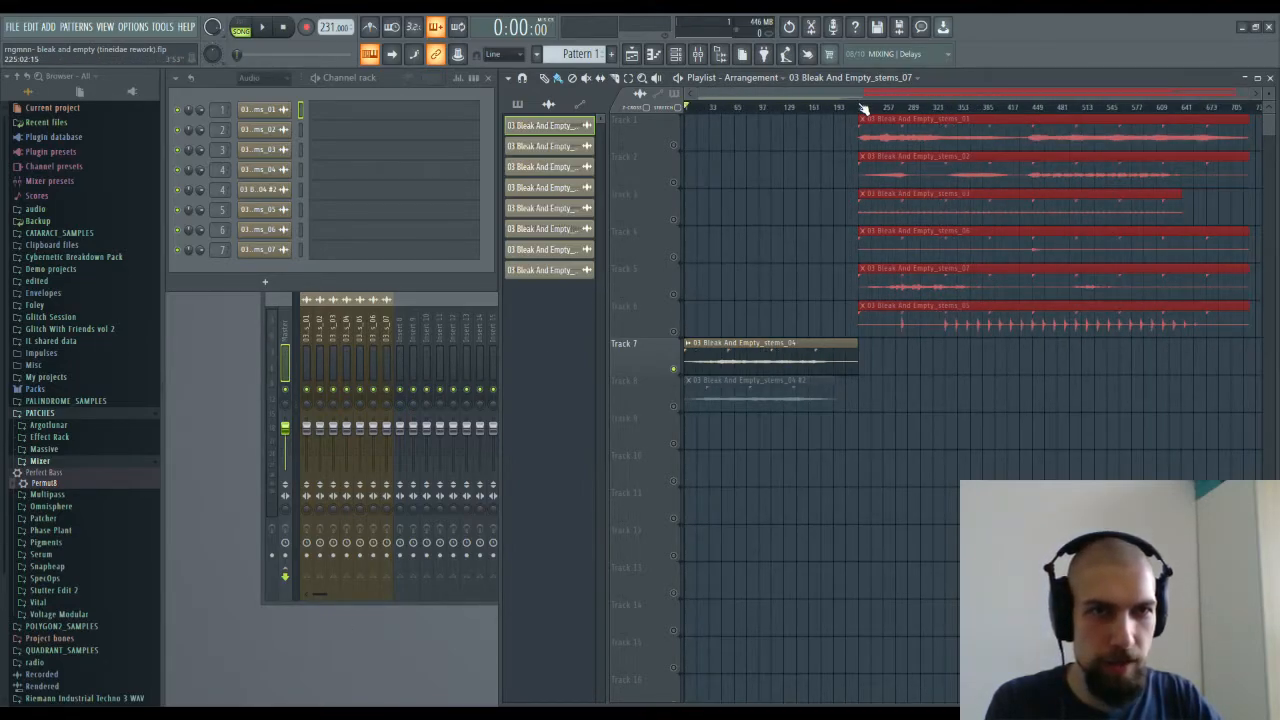
Step: Close the mixer so the playlist and channel rack are in full view
{"action": "left_click_drag", "start_coordinate": [932, 416], "coordinate": [1086, 473]}
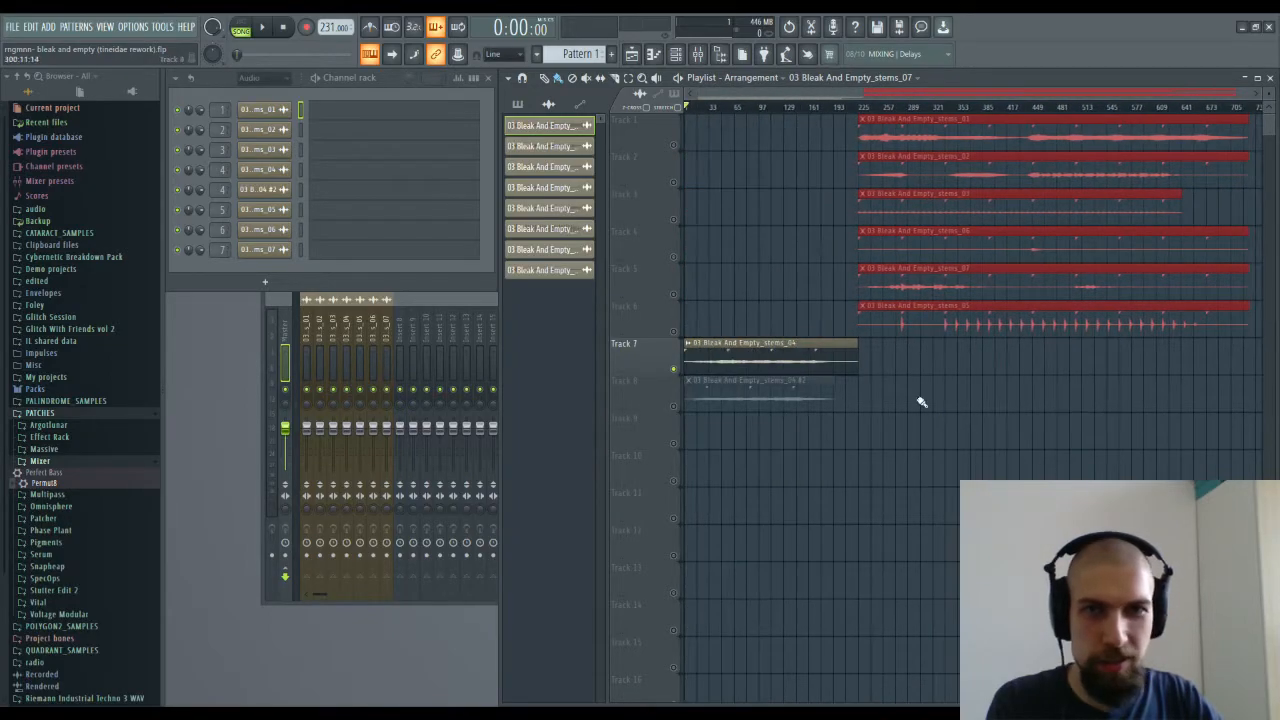
{"action": "scroll", "coordinate": [733, 114], "scroll_direction": "up", "scroll_amount": 1}
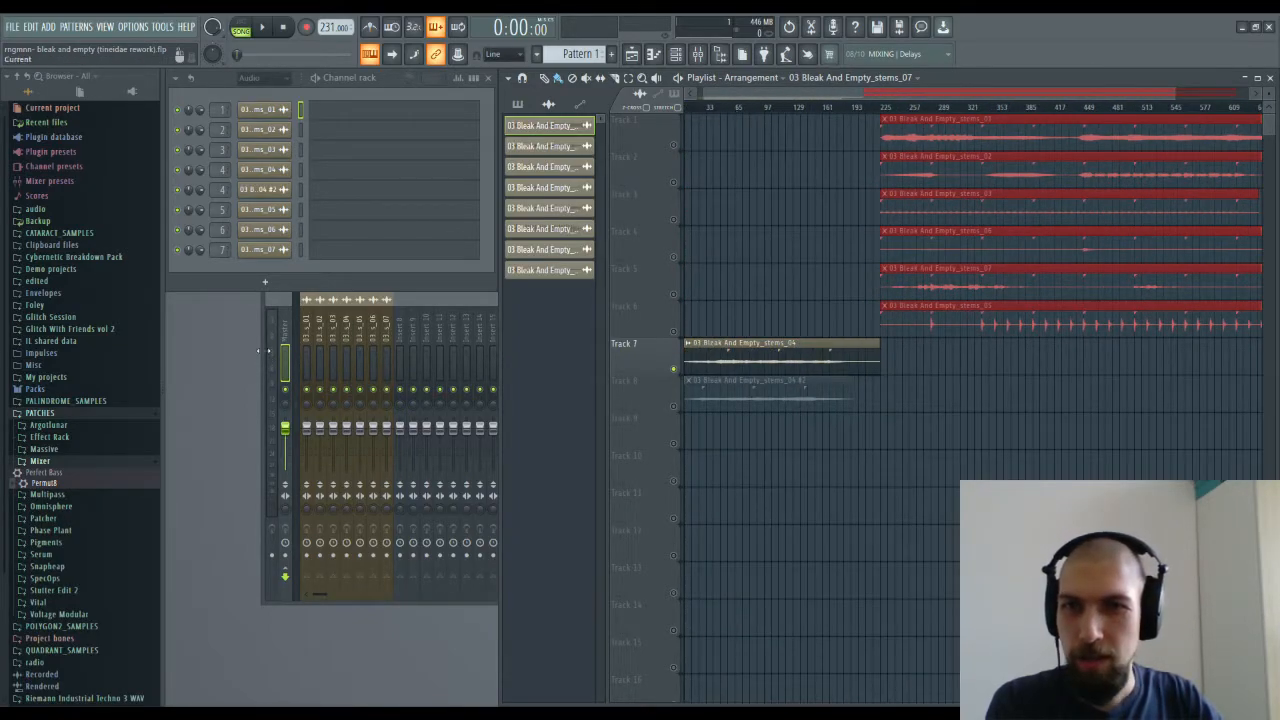
{"action": "left_click", "coordinate": [266, 350]}
{"action": "left_click", "coordinate": [1157, 272]}
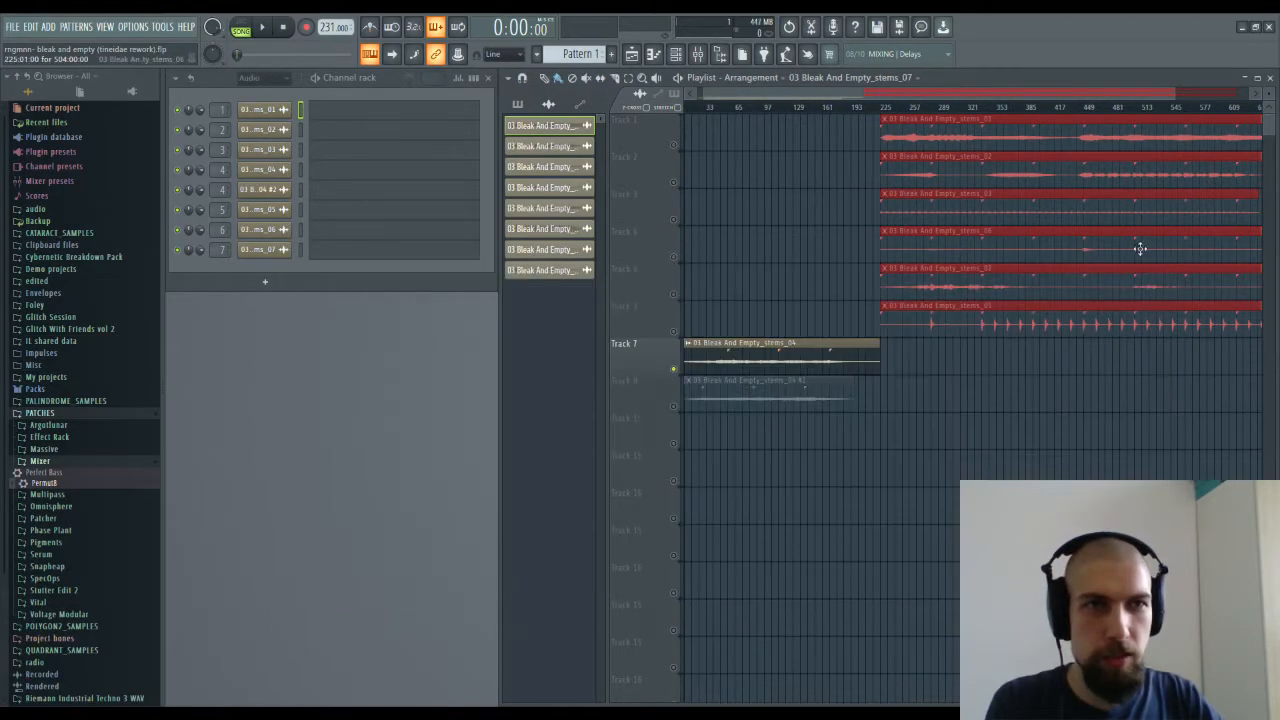
Step: Return the playhead to the start of the playlist and play the stems_04 clip on Track 7
{"action": "left_click", "coordinate": [1012, 110]}
{"action": "scroll", "coordinate": [1012, 110], "scroll_direction": "down", "scroll_amount": 1}
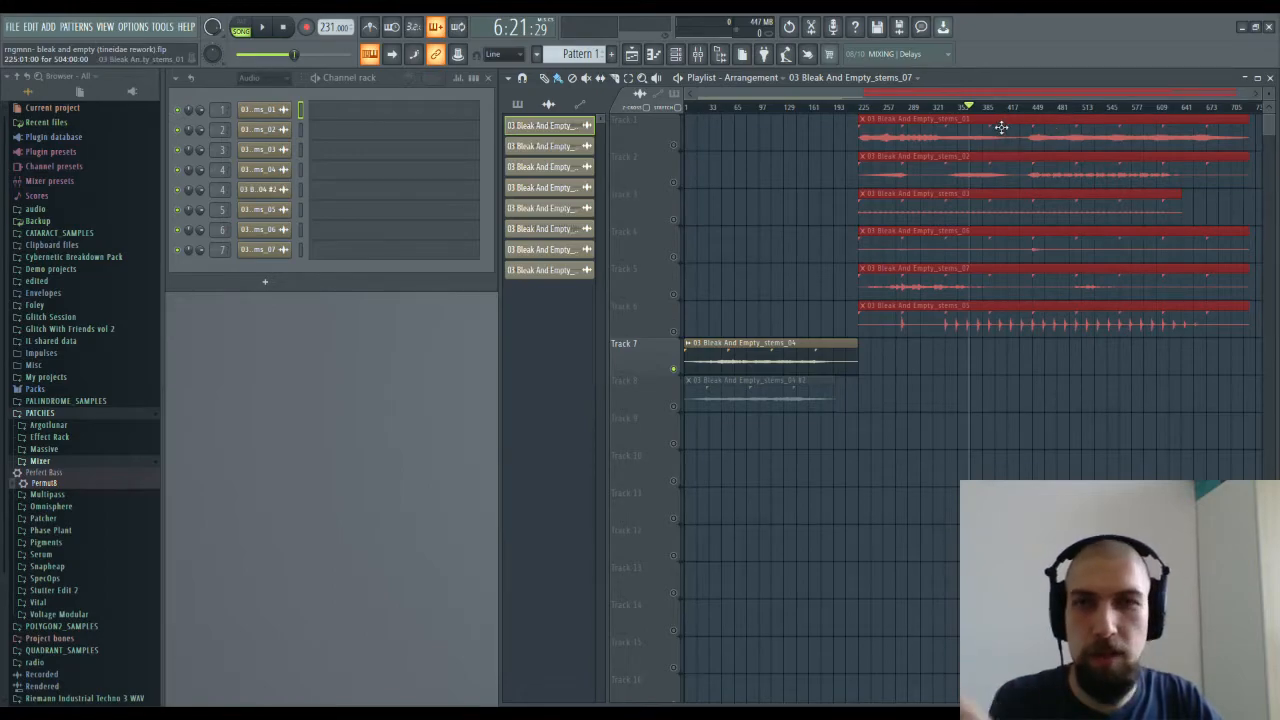
{"action": "left_click", "coordinate": [709, 108]}
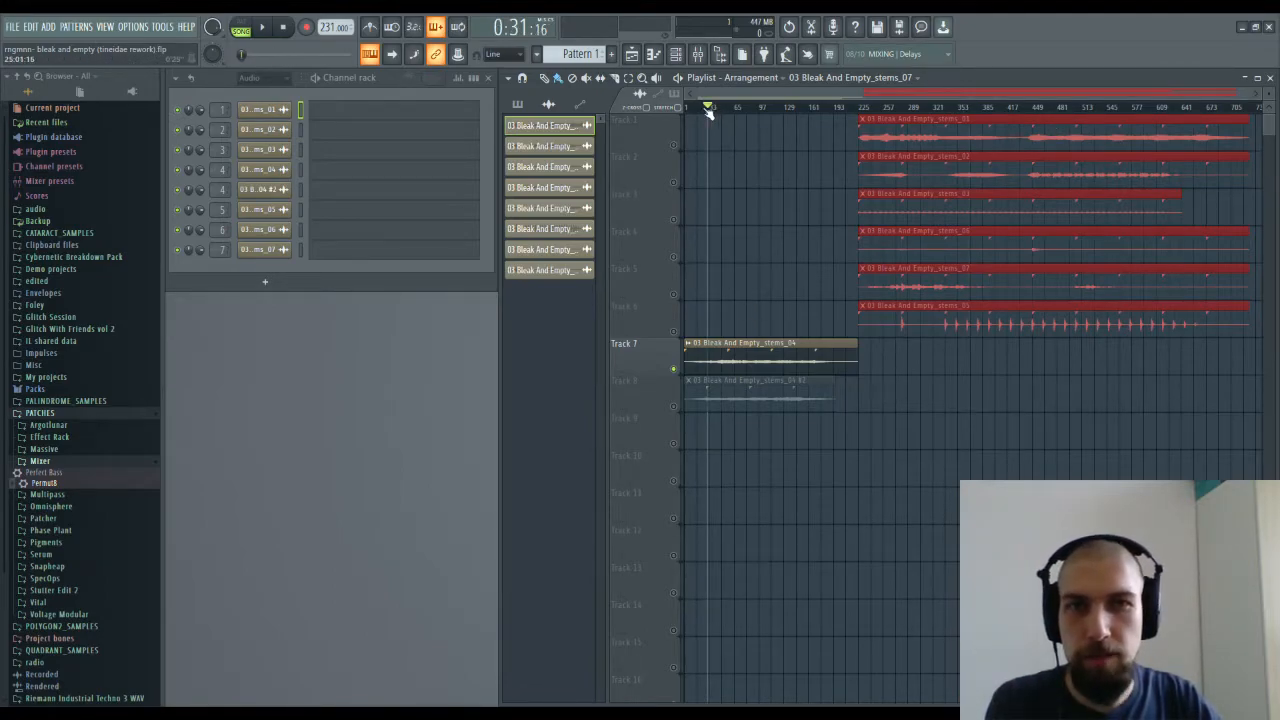
{"action": "scroll", "coordinate": [709, 112], "scroll_direction": "up", "scroll_amount": 3}
{"action": "left_click_drag", "start_coordinate": [709, 112], "coordinate": [648, 110]}
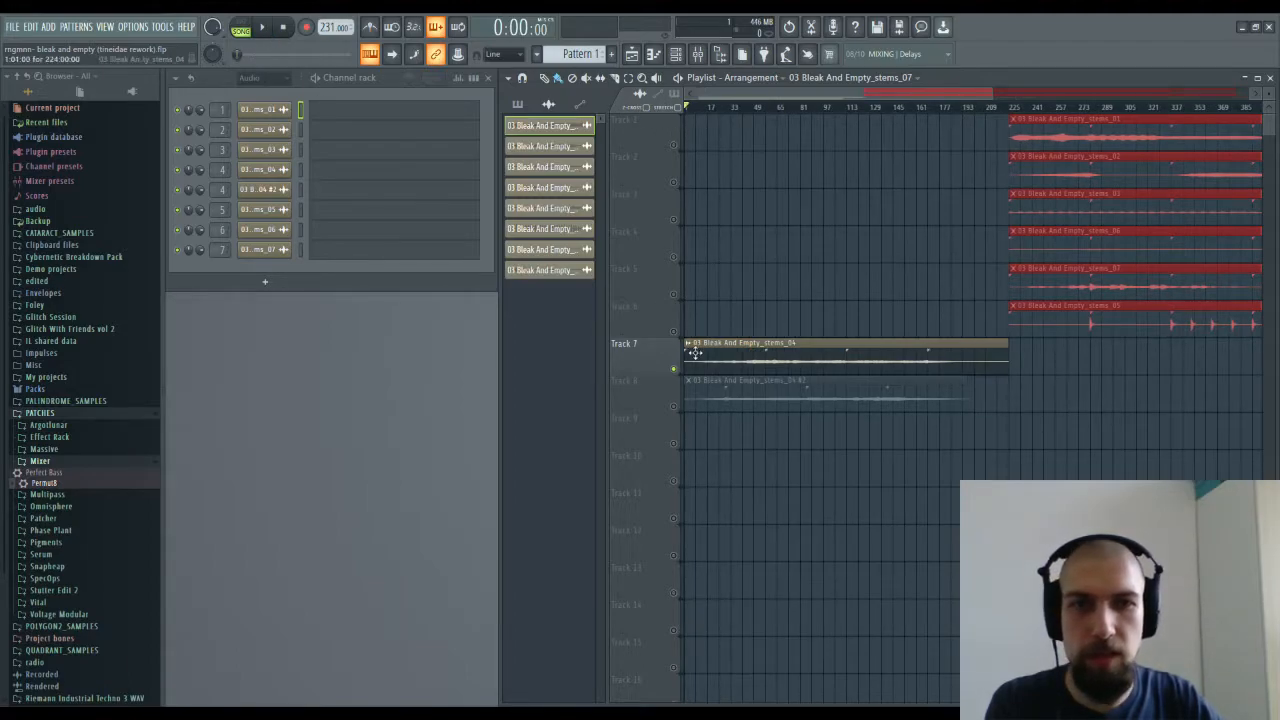
{"action": "key", "text": "space"}
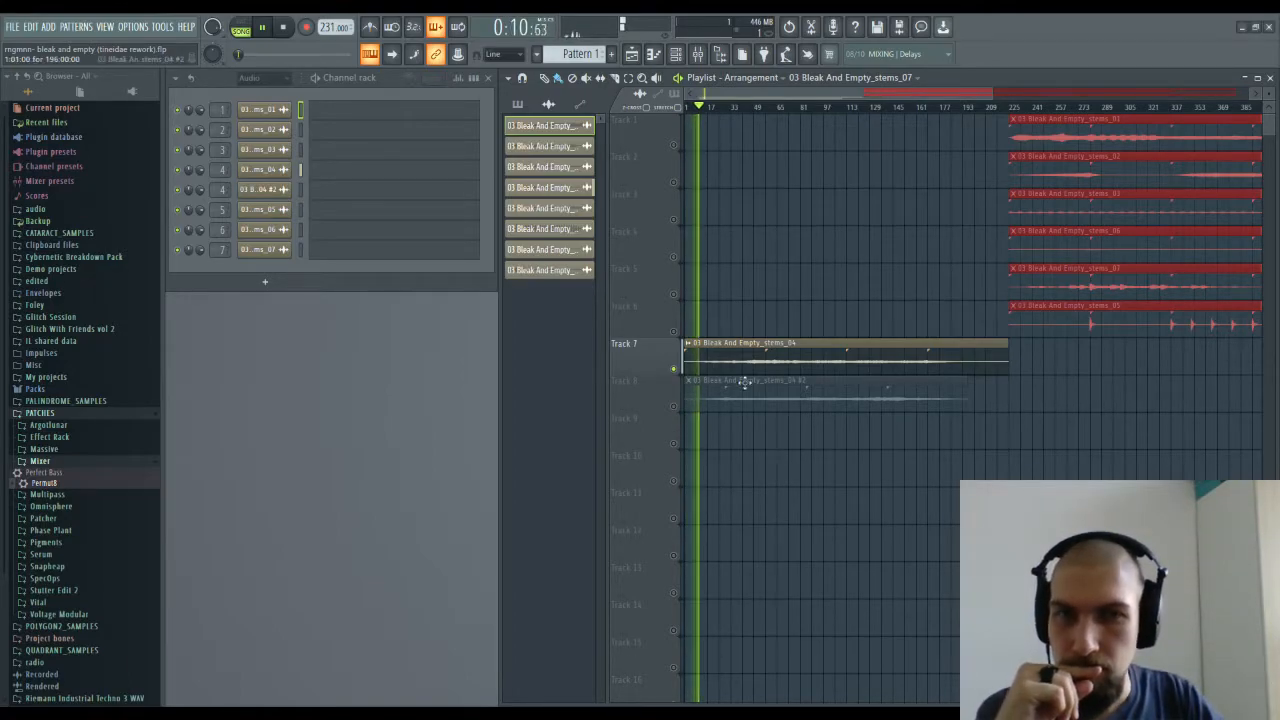
{"action": "scroll", "coordinate": [714, 107], "scroll_direction": "up", "scroll_amount": 2}
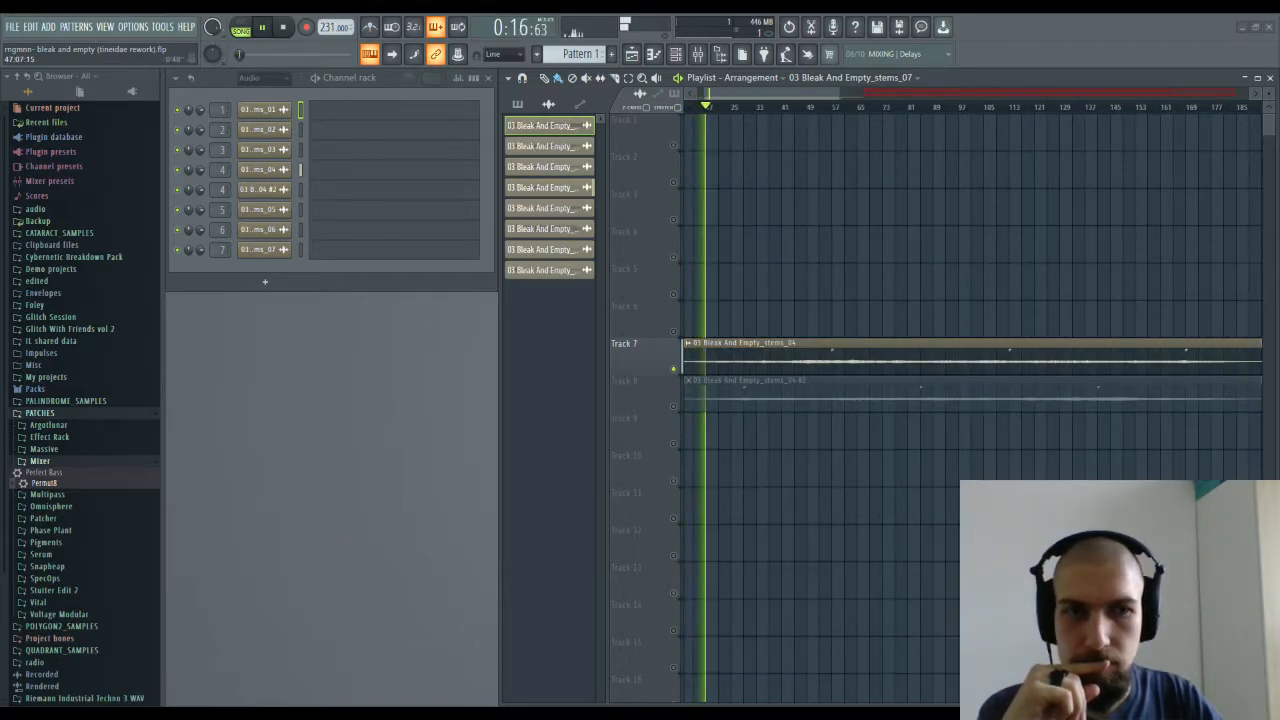
{"action": "scroll", "coordinate": [797, 109], "scroll_direction": "down", "scroll_amount": 2}
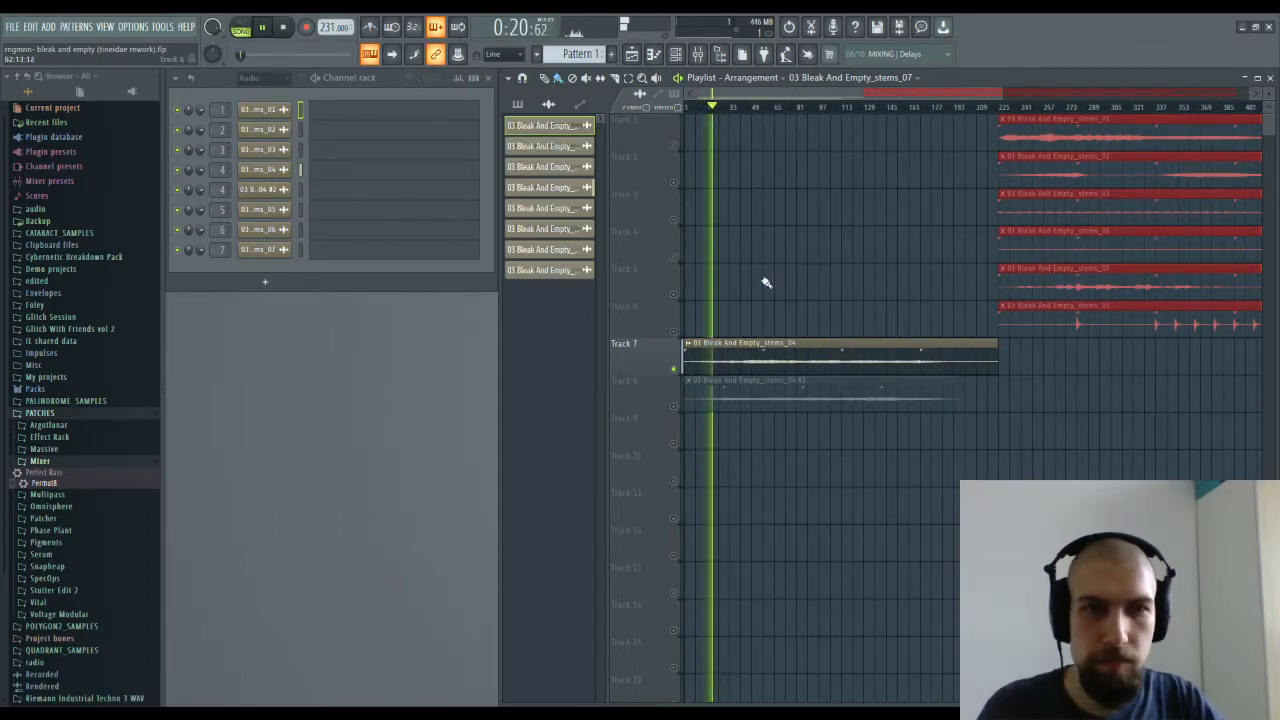
Step: Add the OTT compressor to the first effect slot of the stems_04 mixer track and set its Depth to 39%
{"action": "double_click", "coordinate": [748, 355]}
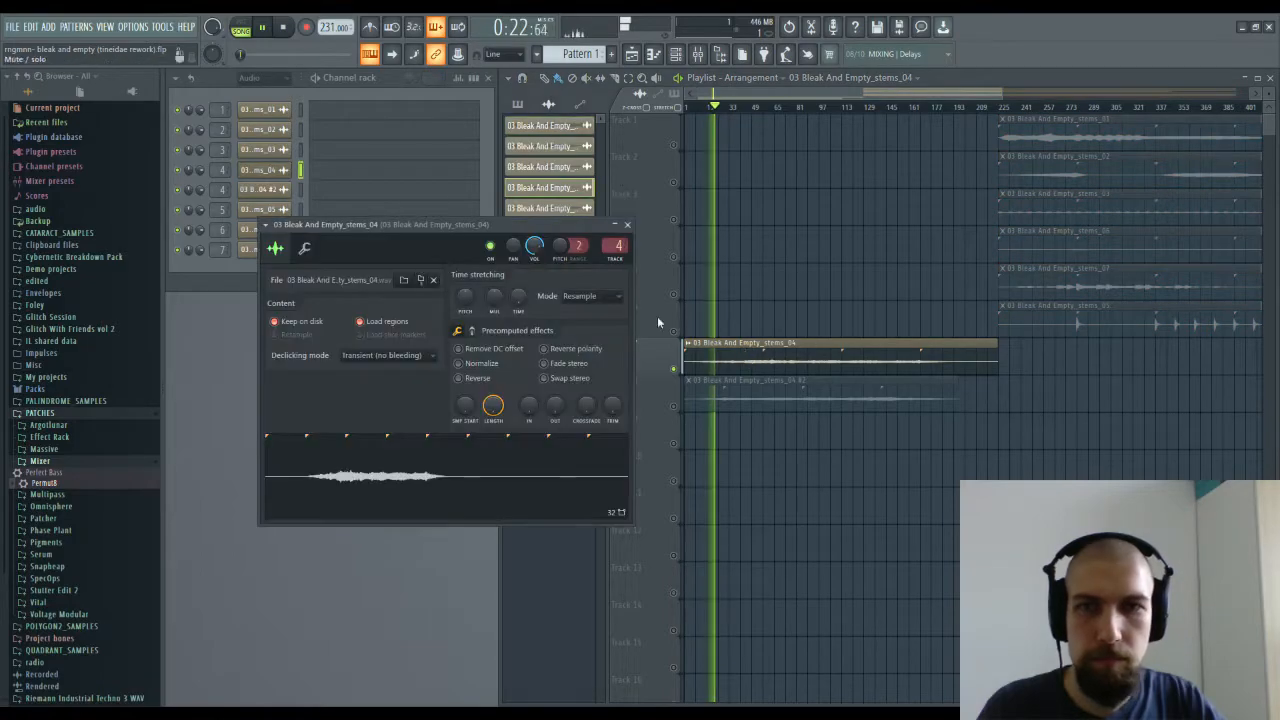
{"action": "left_click", "coordinate": [627, 224]}
{"action": "key", "text": "F9"}
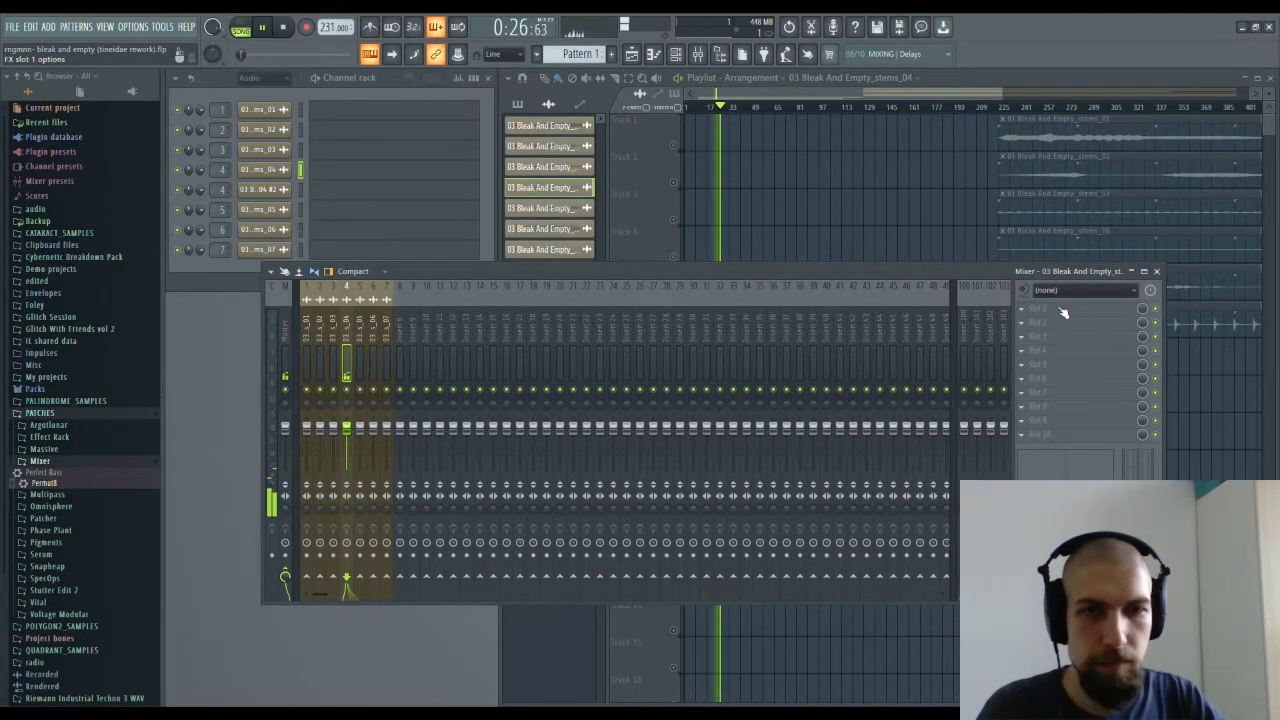
{"action": "left_click_drag", "start_coordinate": [88, 452], "coordinate": [1048, 309]}
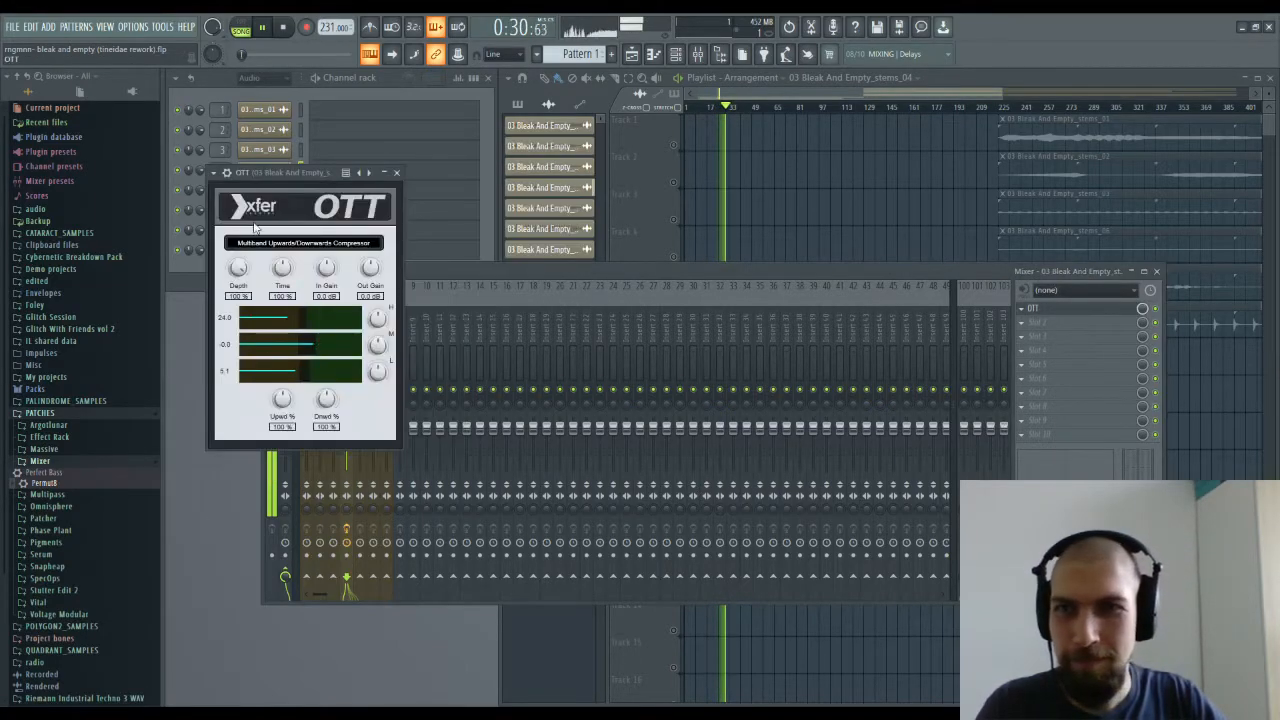
{"action": "left_click_drag", "start_coordinate": [238, 268], "coordinate": [241, 360]}
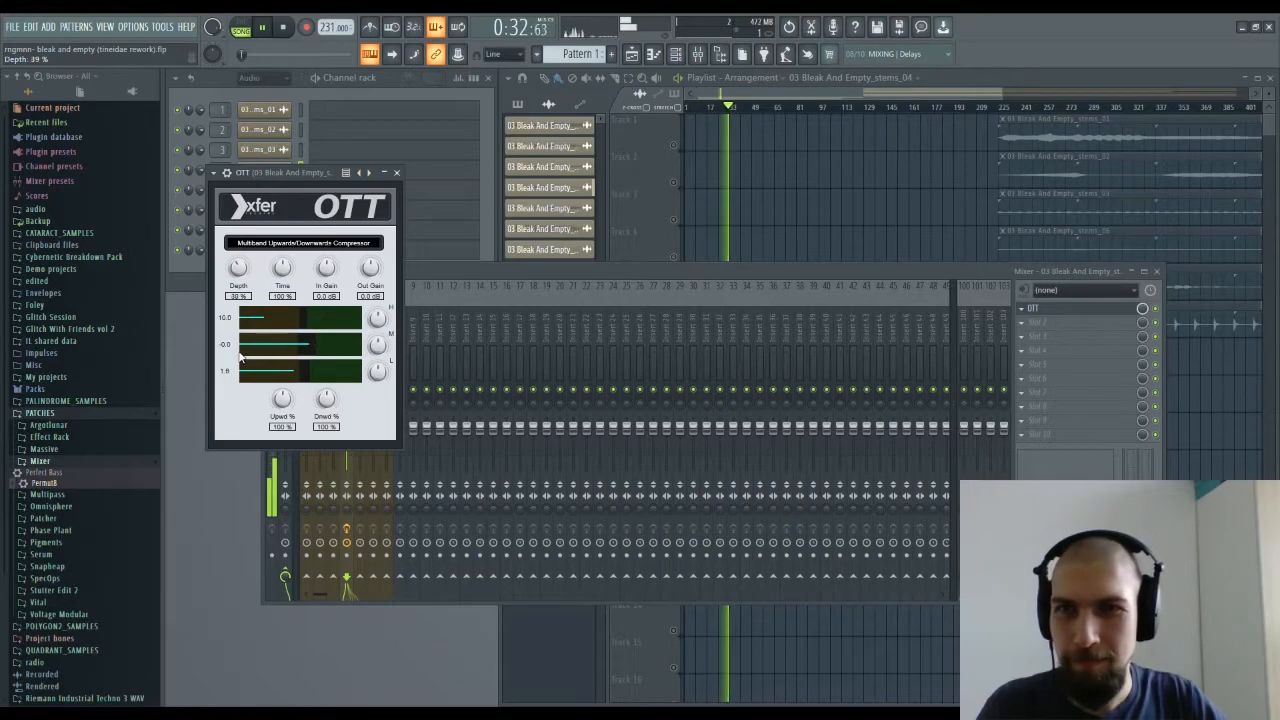
{"action": "left_click", "coordinate": [396, 172]}
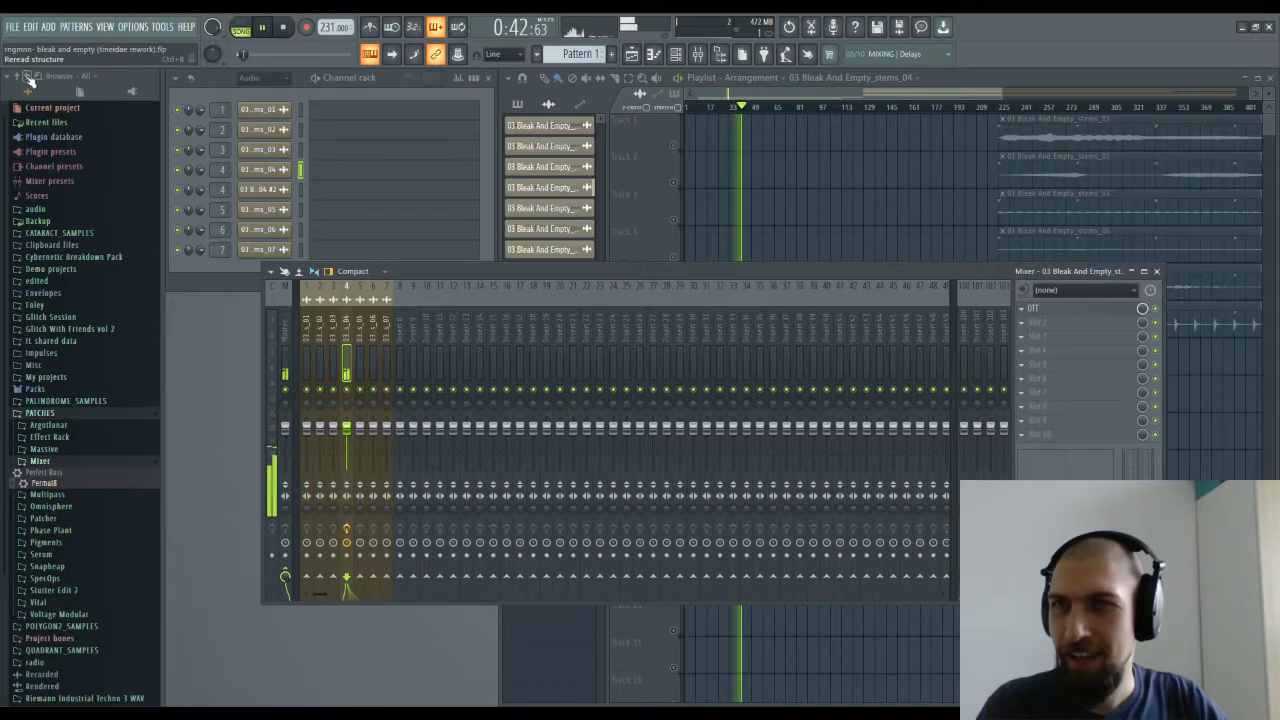
Step: Collapse the browser's folder structure and close the mixer
{"action": "left_click", "coordinate": [40, 412]}
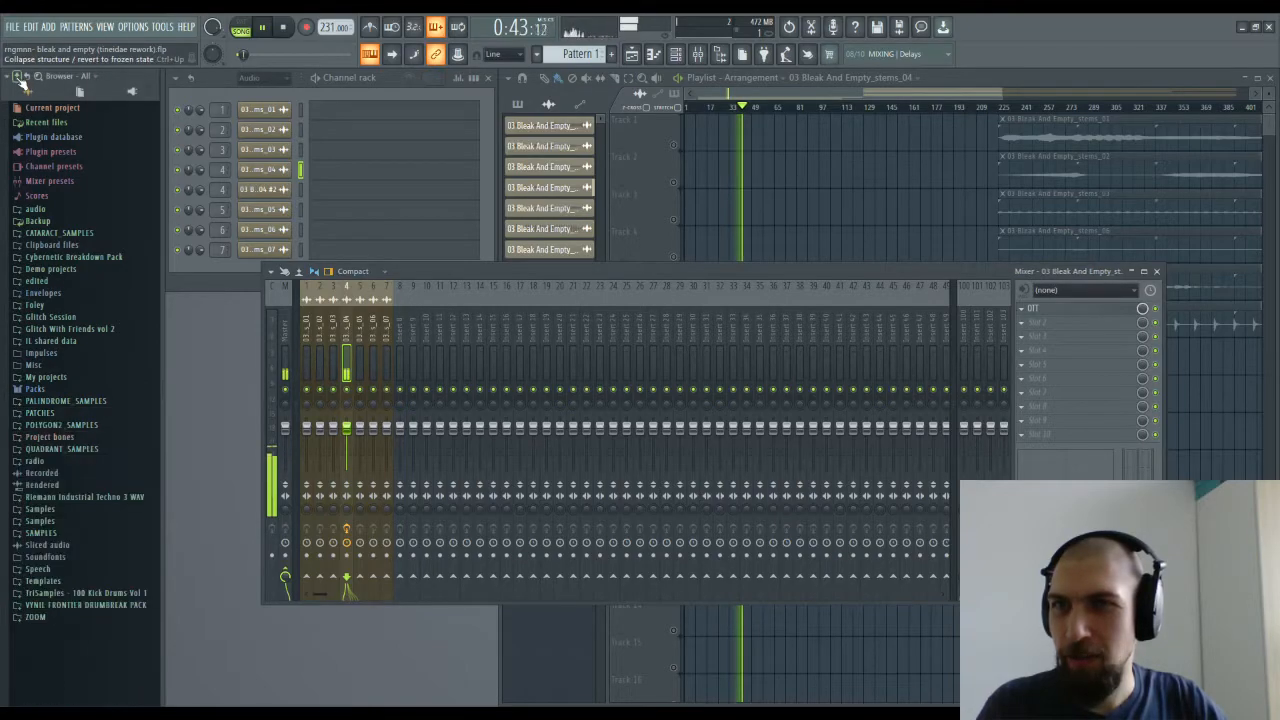
{"action": "left_click", "coordinate": [1051, 314]}
{"action": "left_click", "coordinate": [1051, 316]}
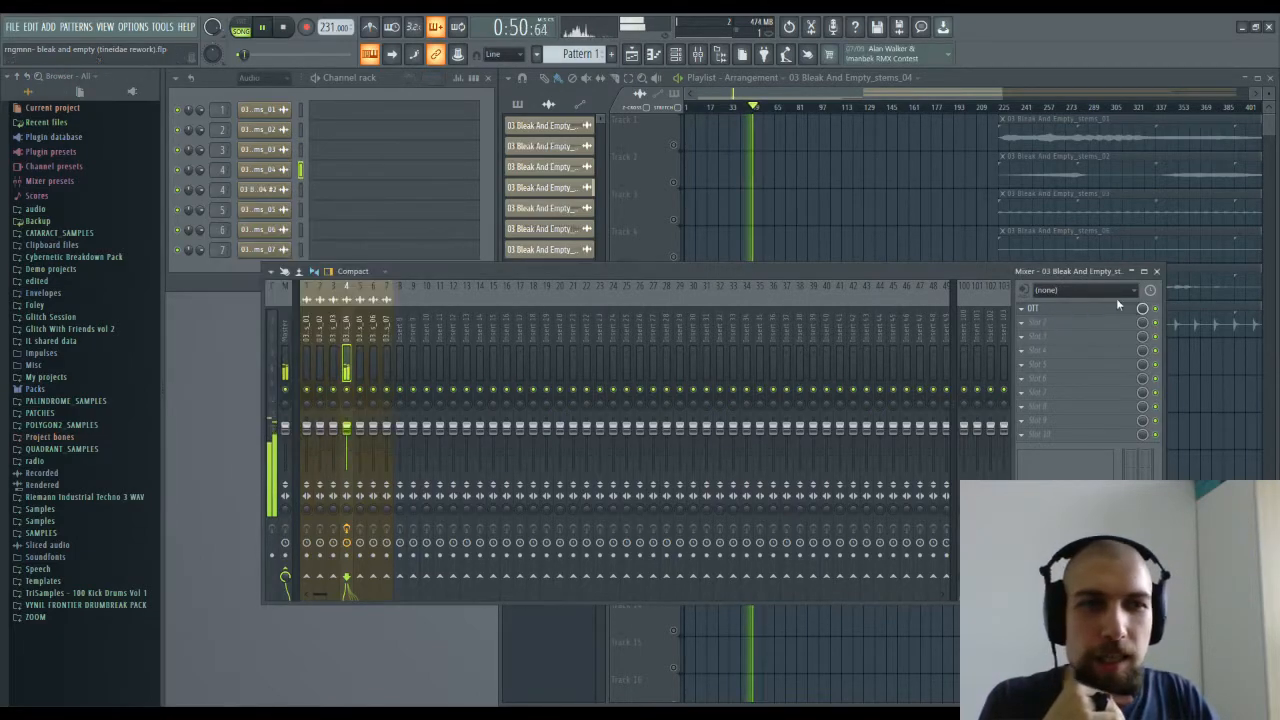
{"action": "left_click", "coordinate": [1157, 271]}
Step: Listen to the stems_04 clip with OTT applied while viewing the playlist, and stop playback
{"action": "scroll", "coordinate": [760, 109], "scroll_direction": "up", "scroll_amount": 4}
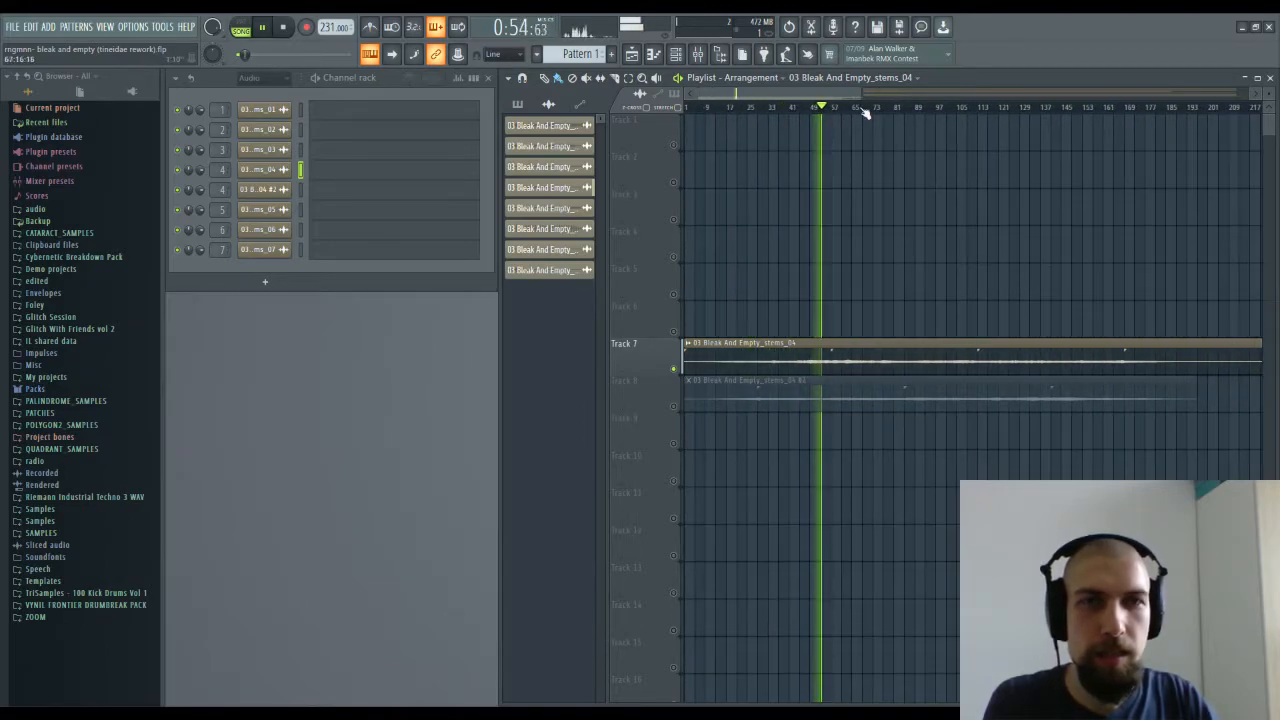
{"action": "scroll", "coordinate": [864, 110], "scroll_direction": "down", "scroll_amount": 4}
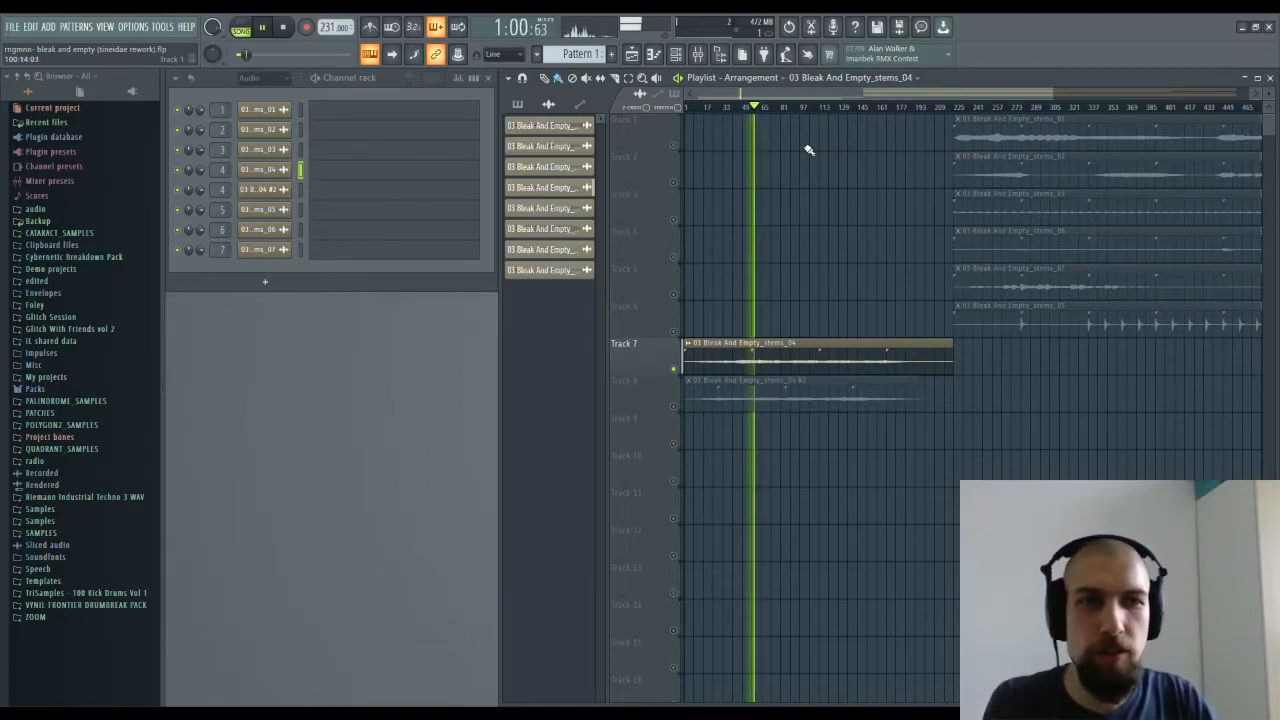
{"action": "scroll", "coordinate": [773, 110], "scroll_direction": "up", "scroll_amount": 3}
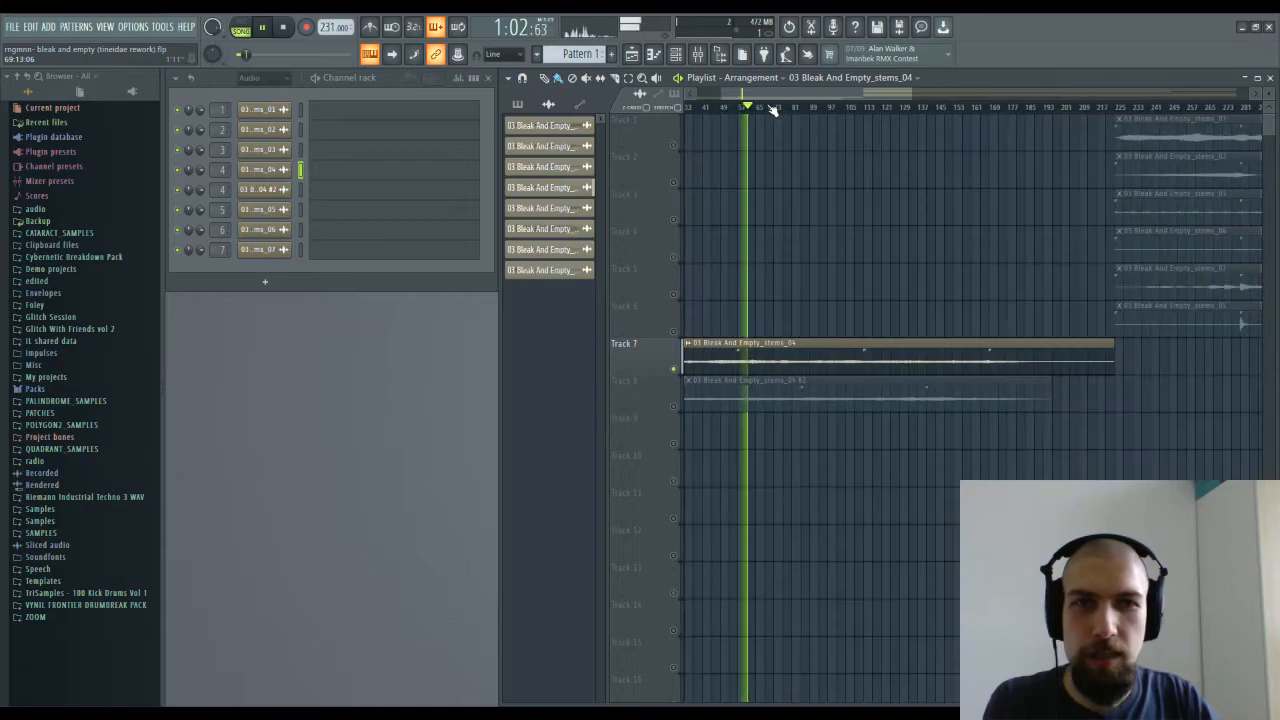
{"action": "scroll", "coordinate": [773, 110], "scroll_direction": "down", "scroll_amount": 3}
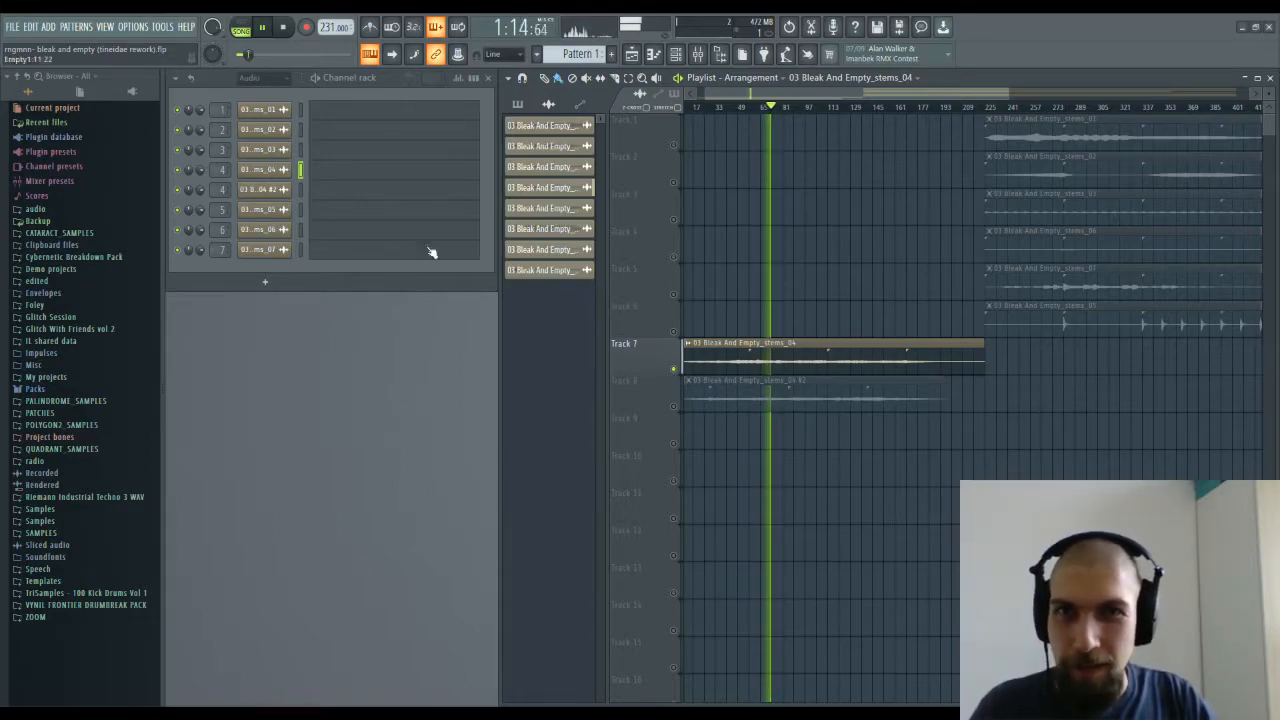
{"action": "scroll", "coordinate": [780, 190], "scroll_direction": "up", "scroll_amount": 2}
{"action": "scroll", "coordinate": [780, 190], "scroll_direction": "left", "scroll_amount": 3}
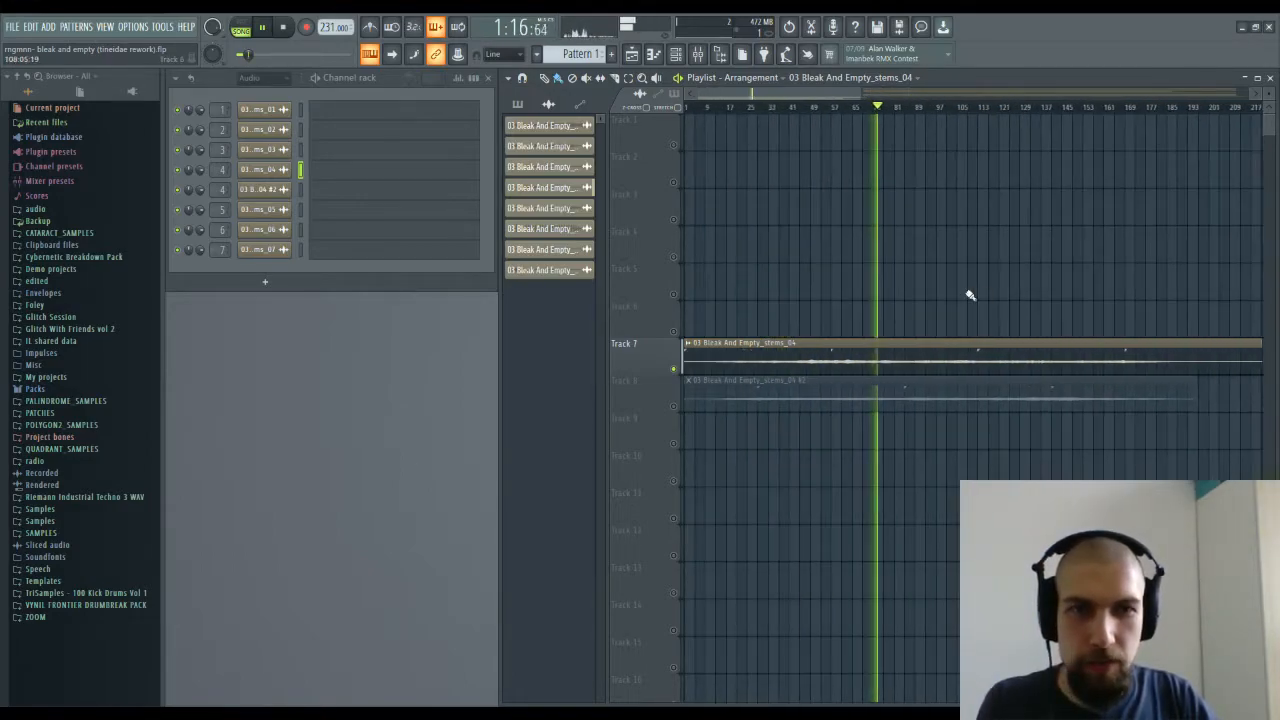
{"action": "left_click", "coordinate": [285, 28]}
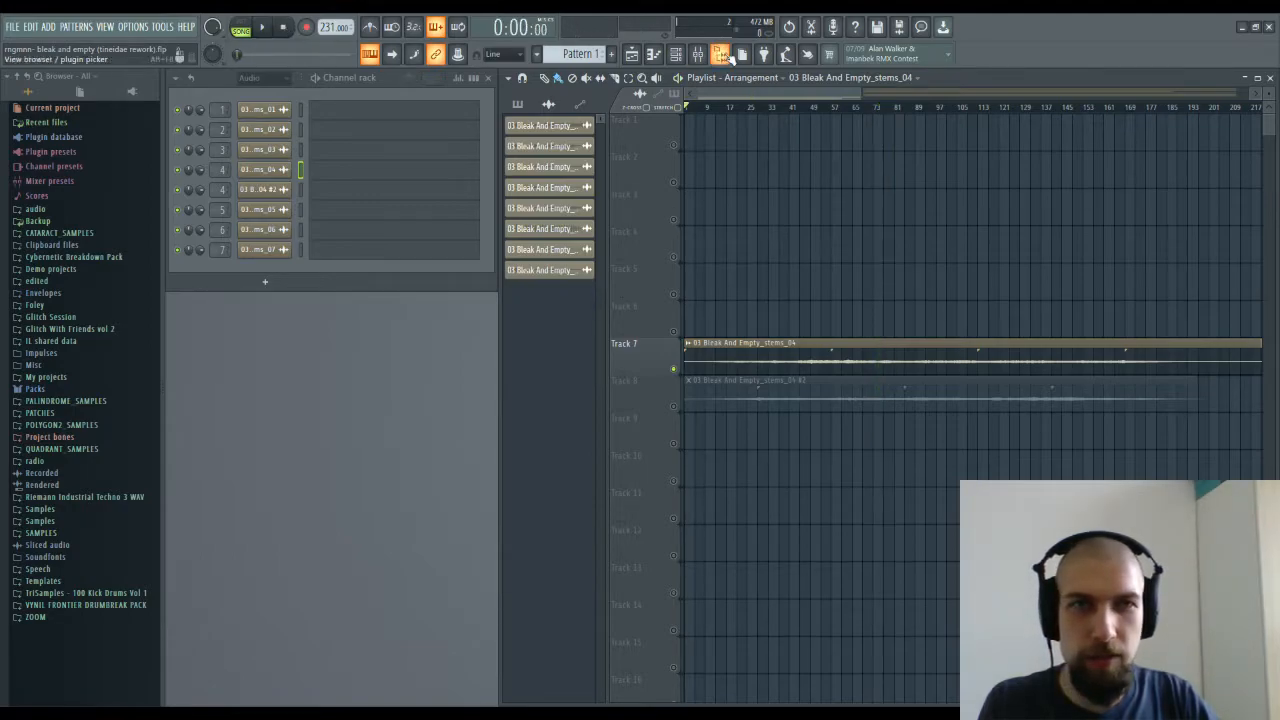
{"action": "scroll", "coordinate": [783, 117], "scroll_direction": "down", "scroll_amount": 4}
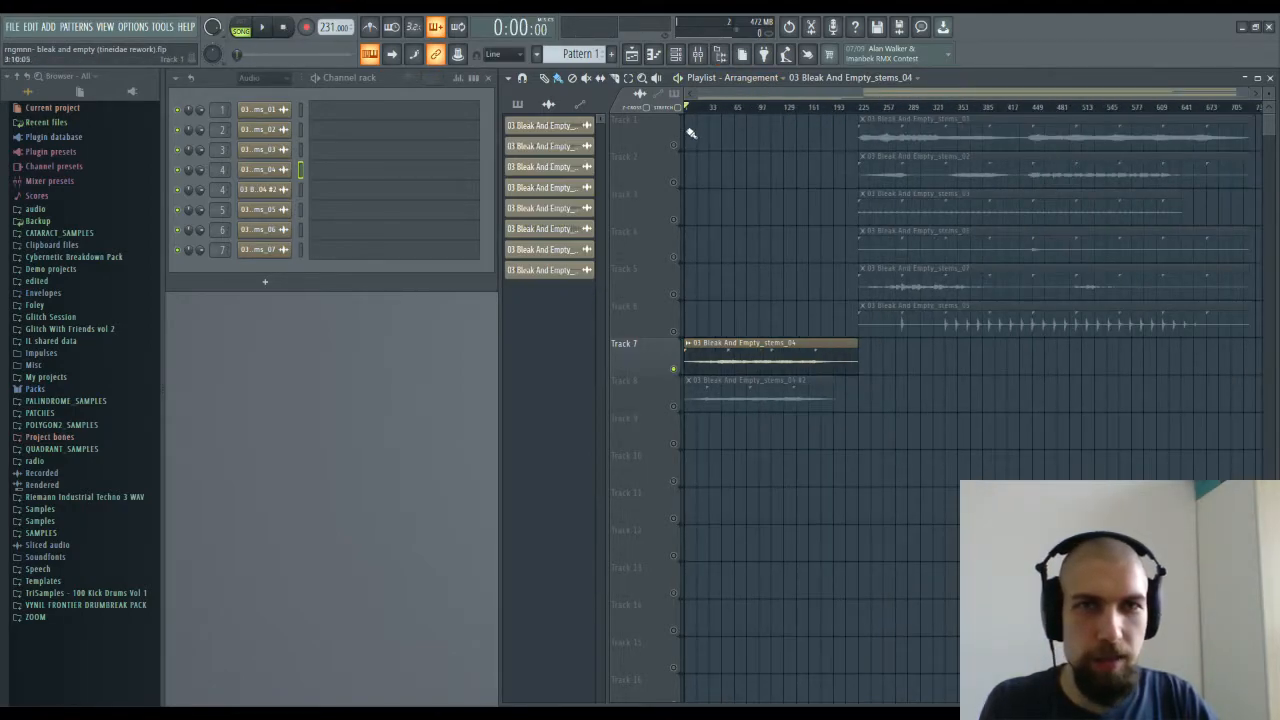
{"action": "scroll", "coordinate": [700, 117], "scroll_direction": "up", "scroll_amount": 2}
{"action": "scroll", "coordinate": [700, 117], "scroll_direction": "up", "scroll_amount": 2}
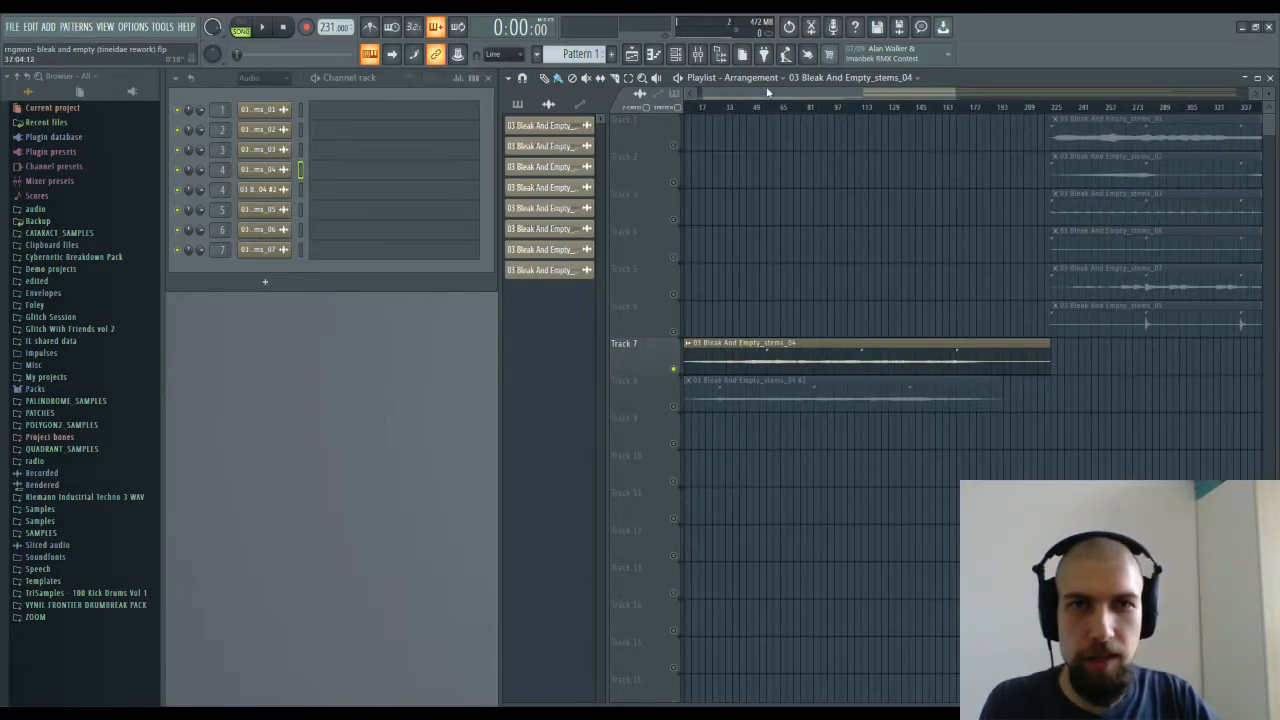
Step: Replace the Sampler in the Unsorted channel group with the JP6K synth and load its BASS - Inaudible MO preset
{"action": "left_click", "coordinate": [255, 84]}
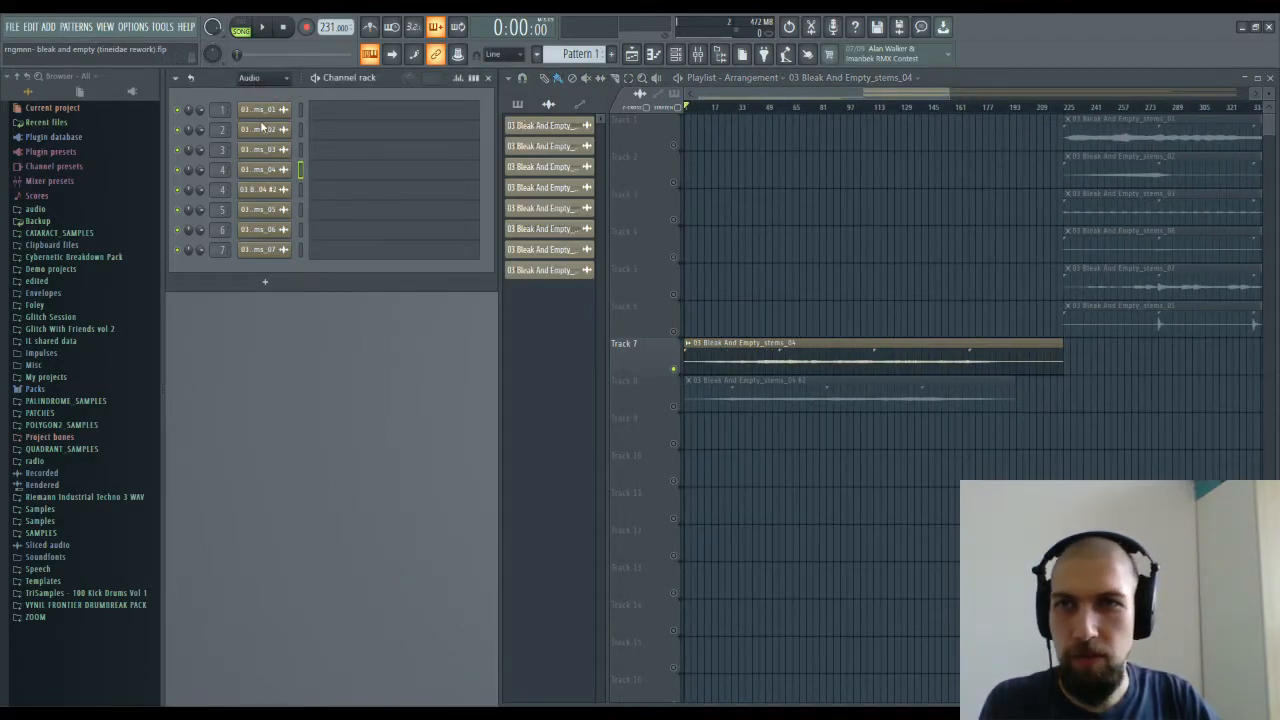
{"action": "left_click", "coordinate": [260, 120]}
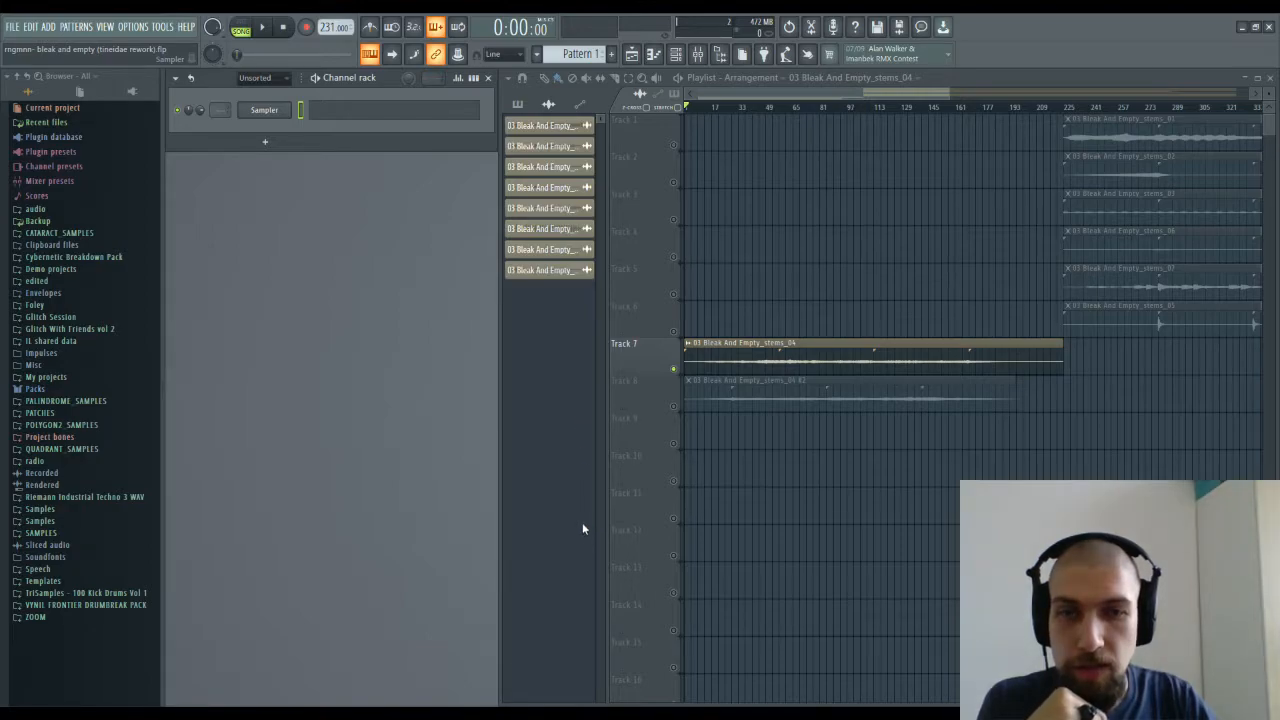
{"action": "left_click", "coordinate": [557, 447]}
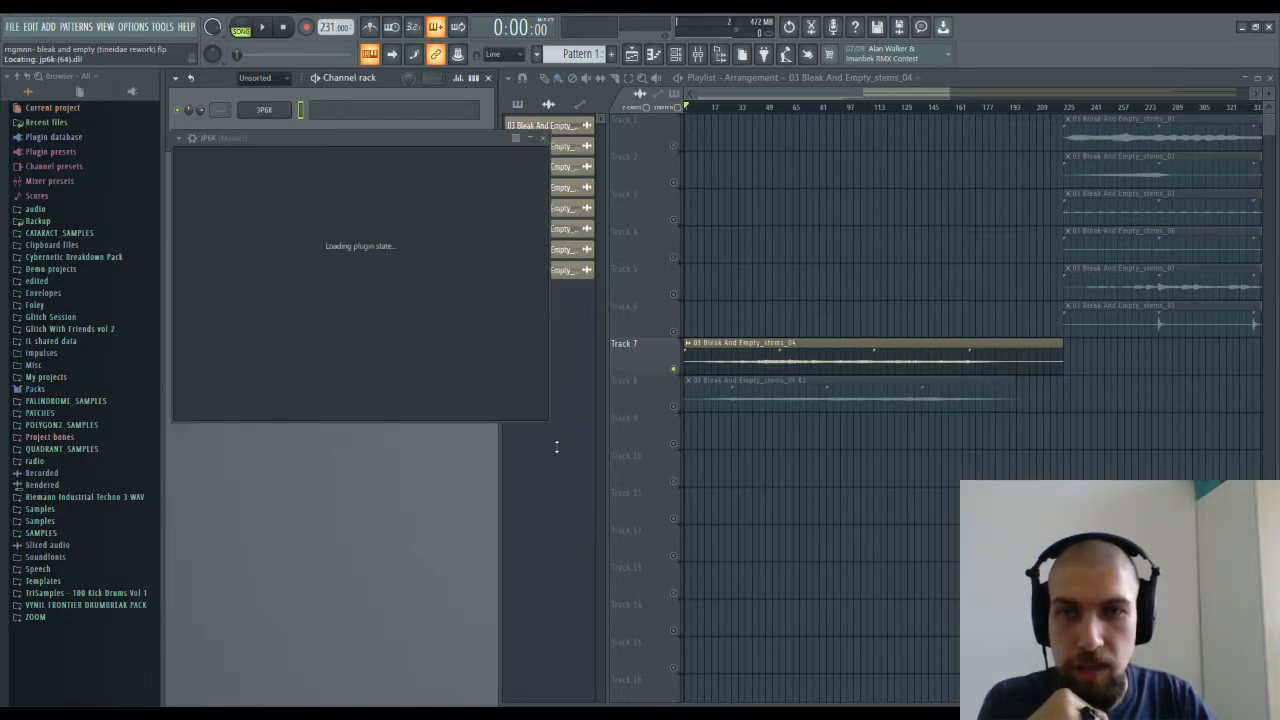
{"action": "left_click_drag", "start_coordinate": [466, 138], "coordinate": [601, 216]}
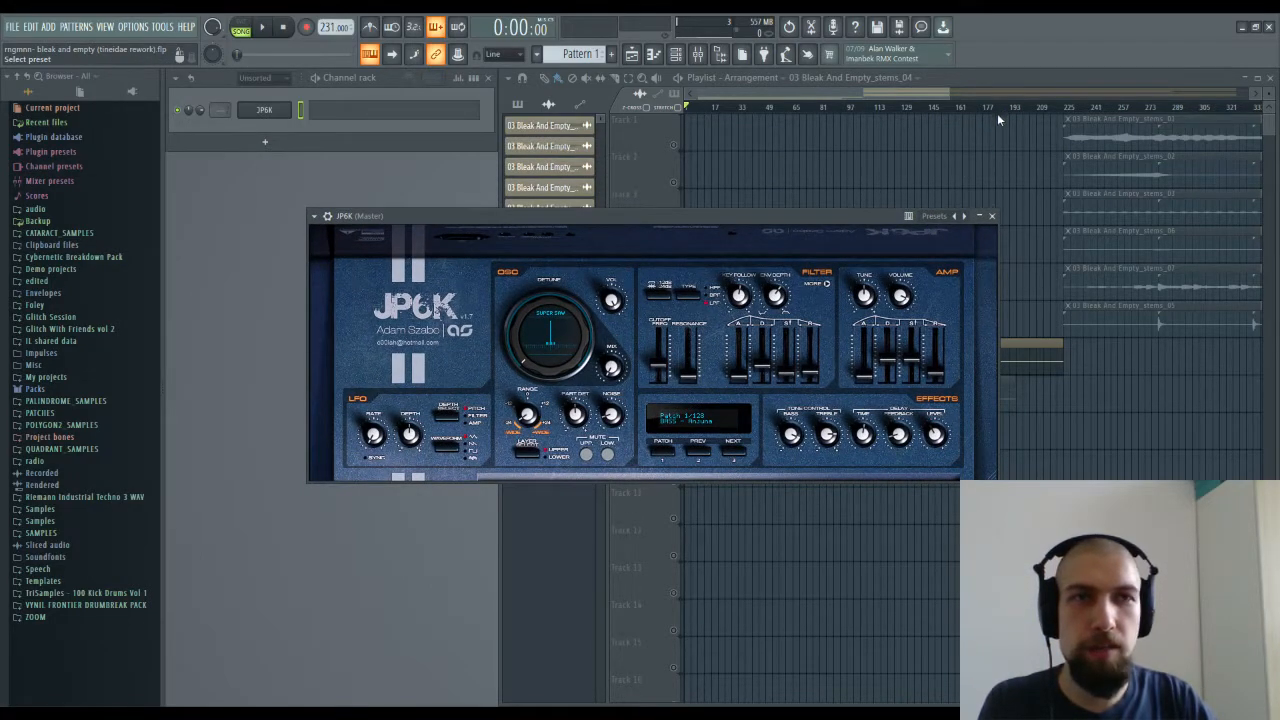
{"action": "left_click", "coordinate": [991, 157]}
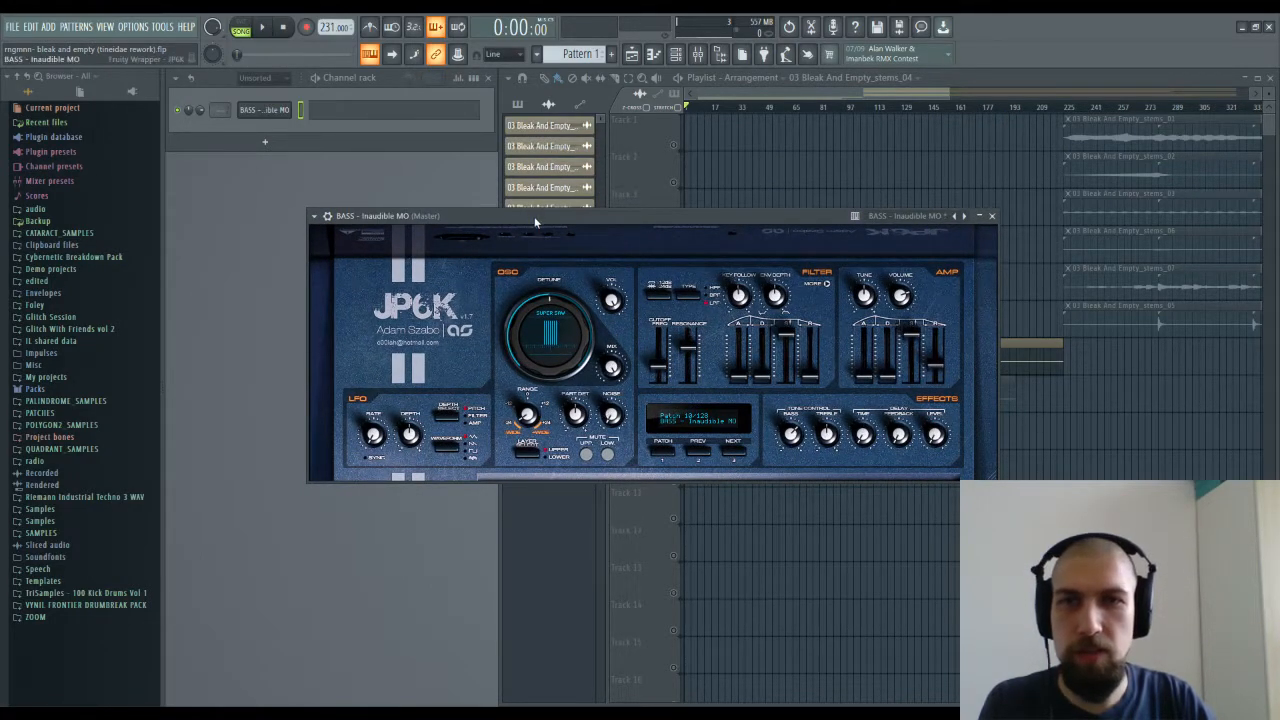
{"action": "left_click_drag", "start_coordinate": [534, 216], "coordinate": [426, 211]}
Step: Route the JP6K bass channel to an empty mixer track and lower that track's volume fader slightly
{"action": "key", "text": "ctrl+l"}
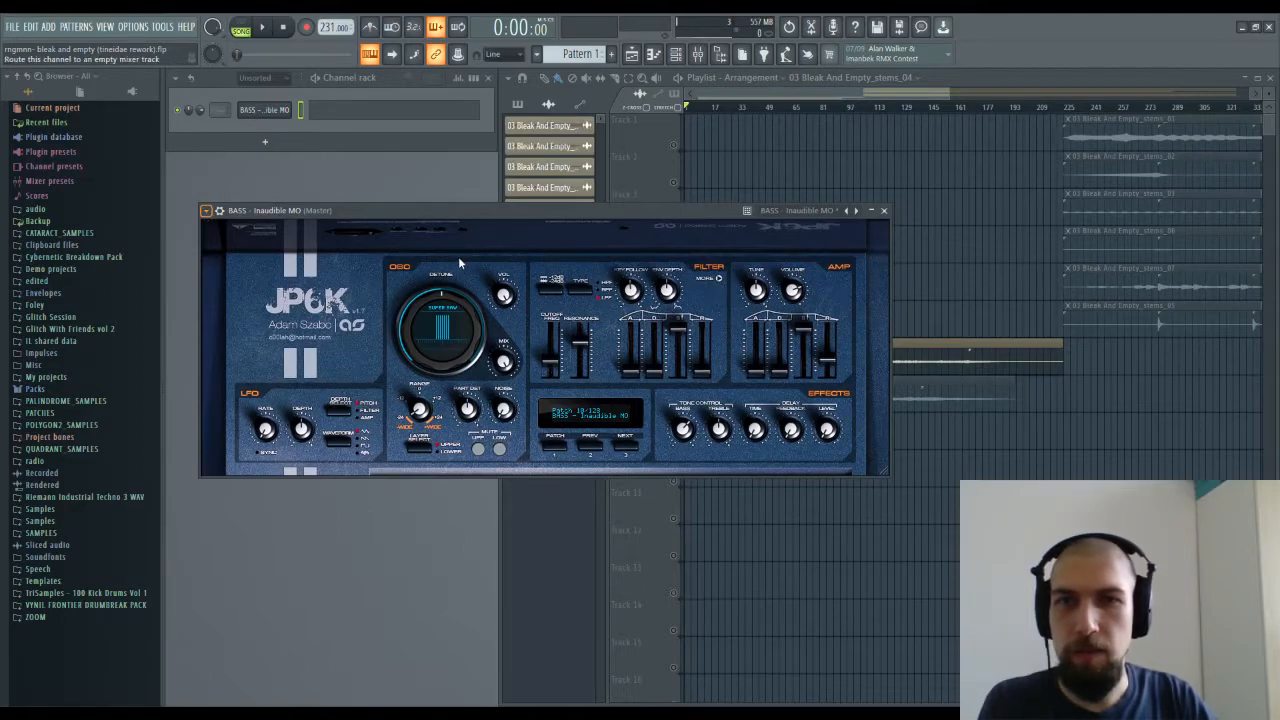
{"action": "key", "text": "F9"}
{"action": "left_click_drag", "start_coordinate": [399, 427], "coordinate": [399, 445]}
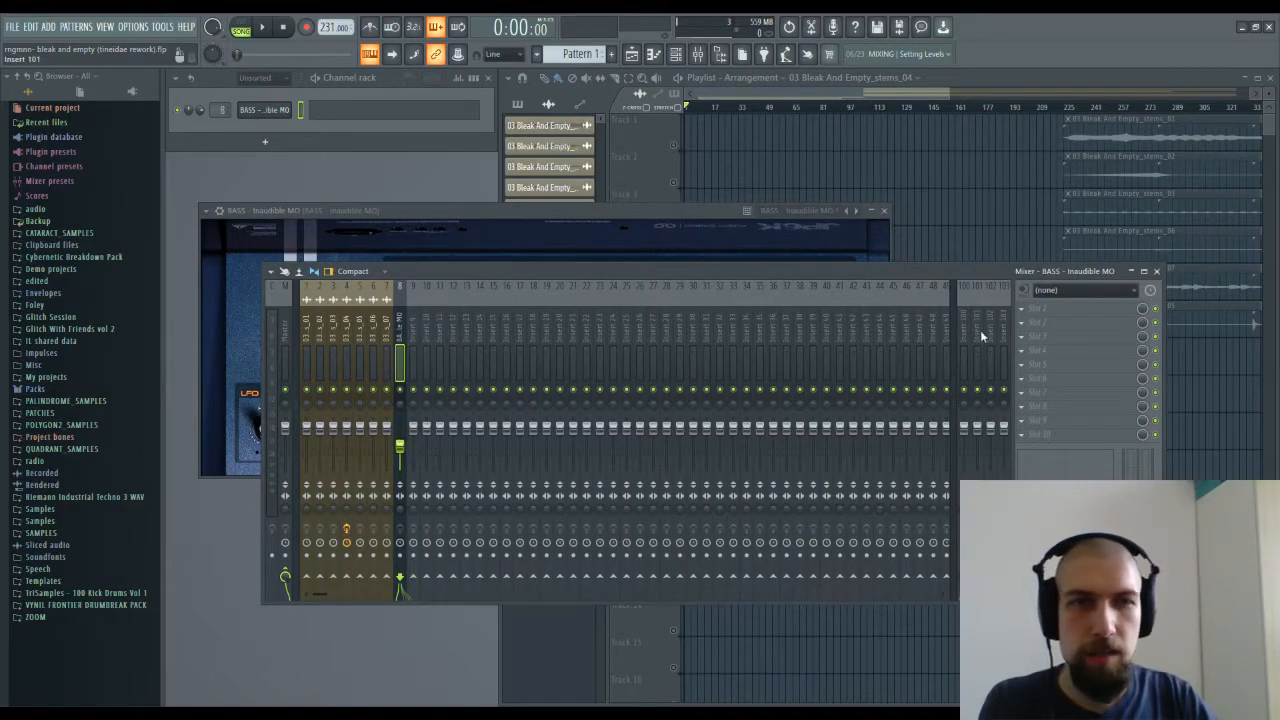
Step: Load the Eos effect in the first slot of mixer Insert 100 and close the plugin window
{"action": "left_click", "coordinate": [963, 360]}
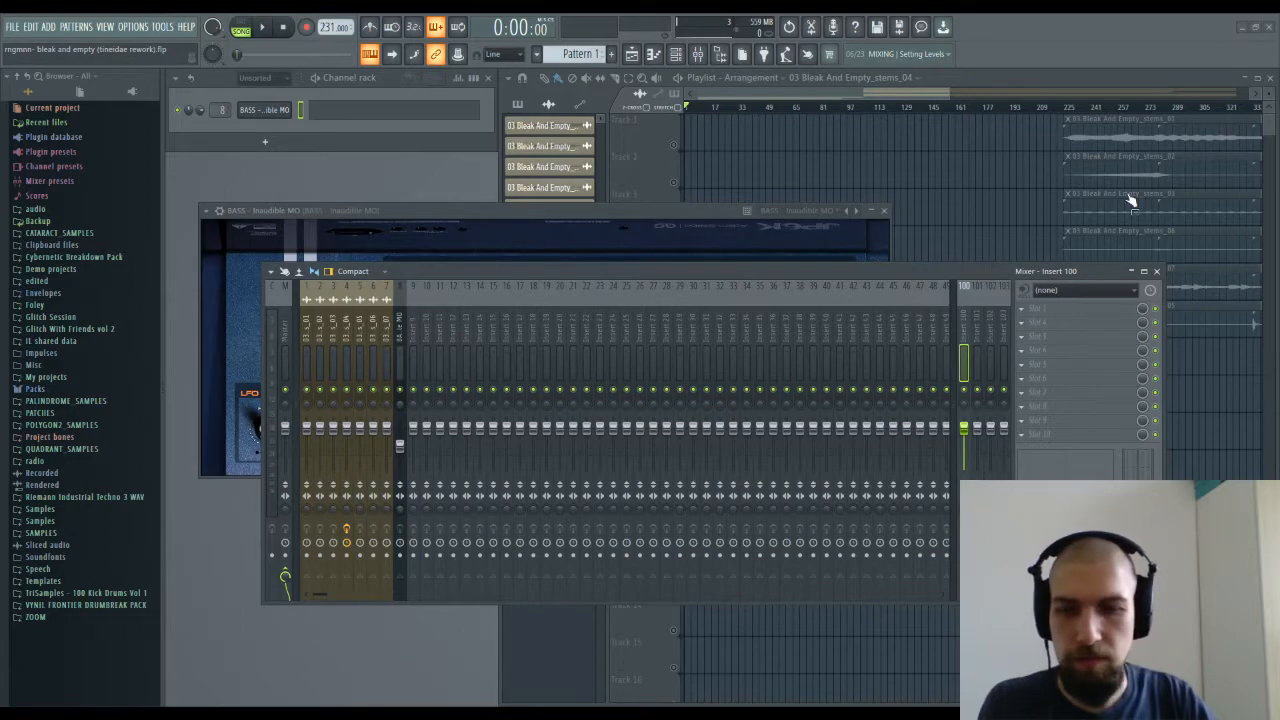
{"action": "key", "text": "ctrl+e"}
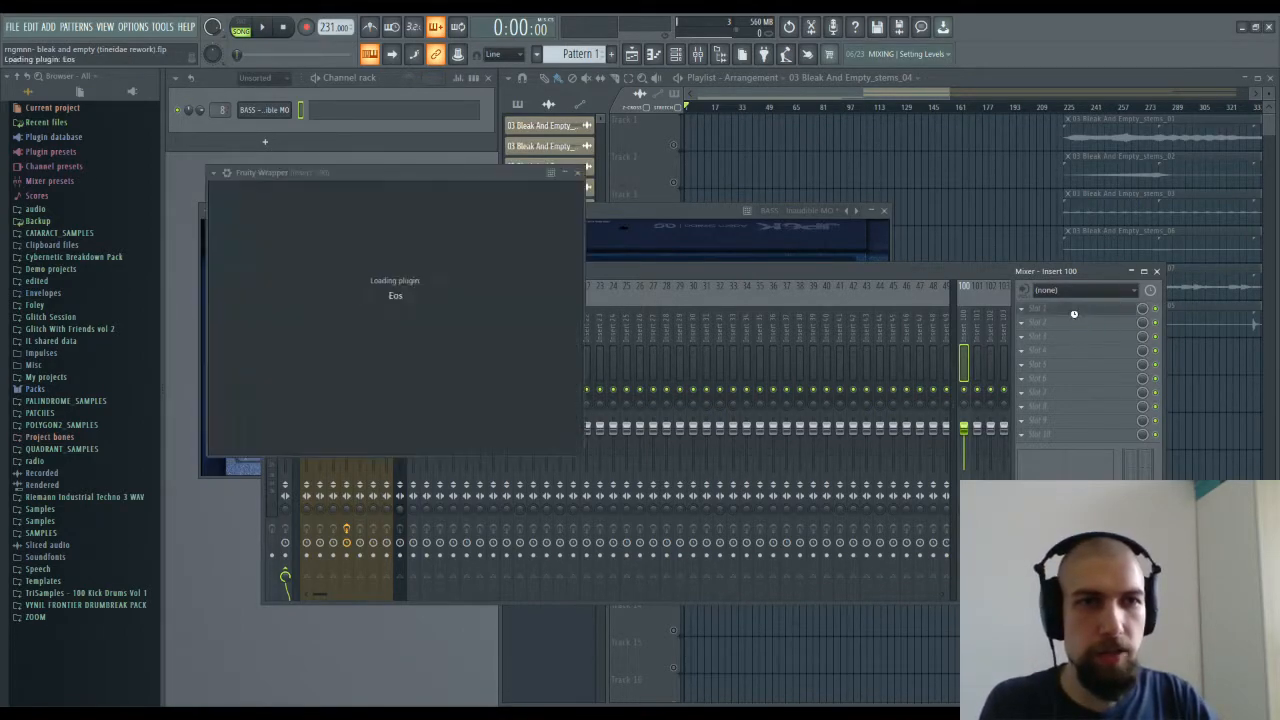
{"action": "left_click", "coordinate": [505, 170]}
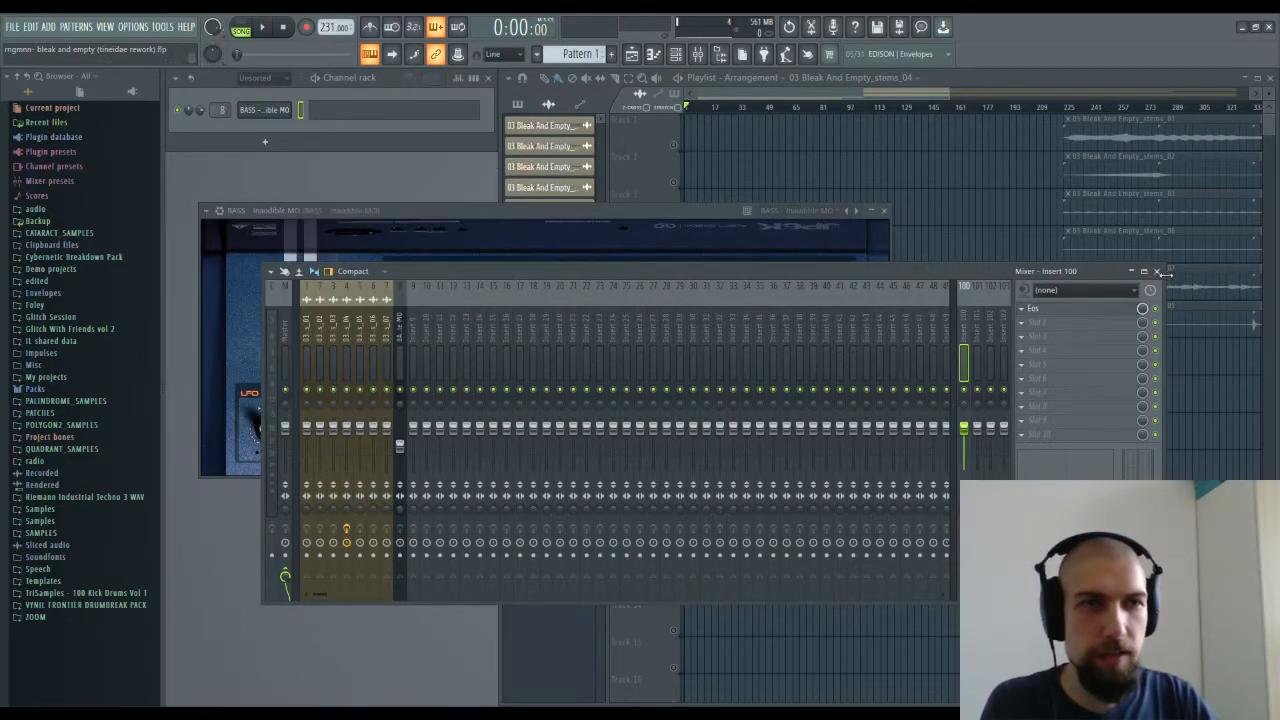
Step: Send the JP6K bass mixer track to Insert 100 at 72%, and close the mixer and the synth window
{"action": "left_click", "coordinate": [399, 355]}
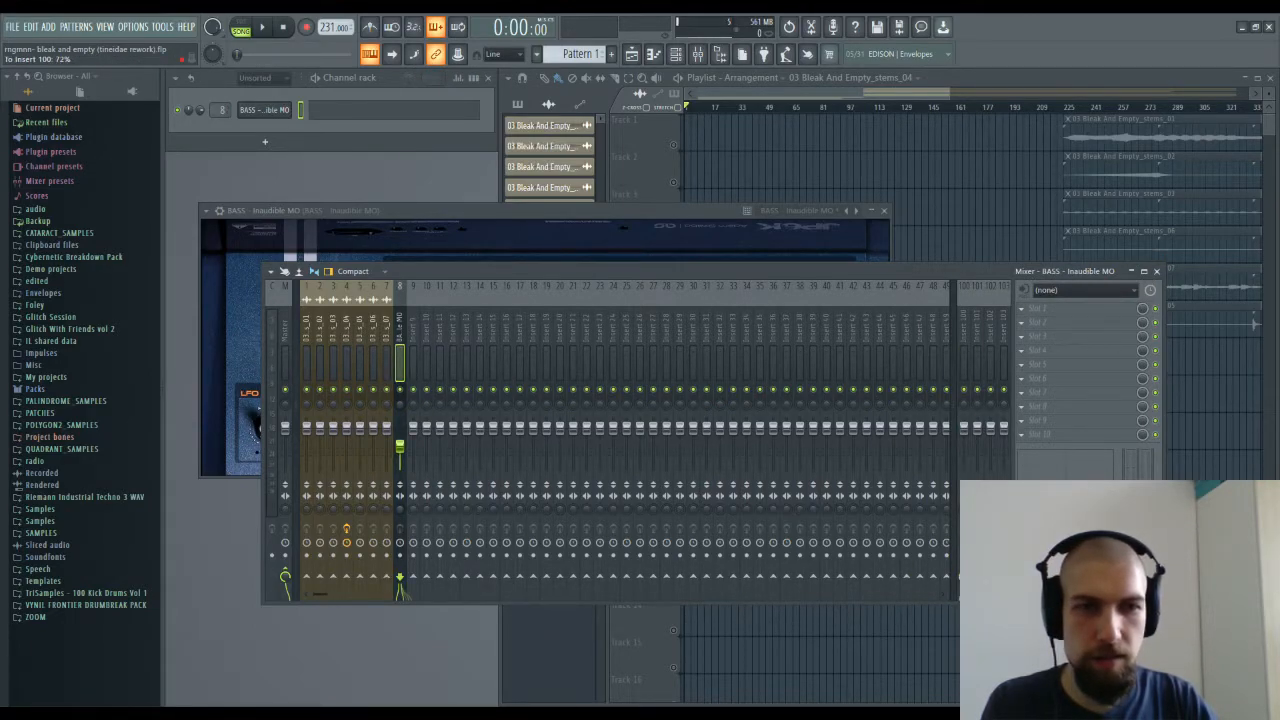
{"action": "left_click", "coordinate": [1156, 271]}
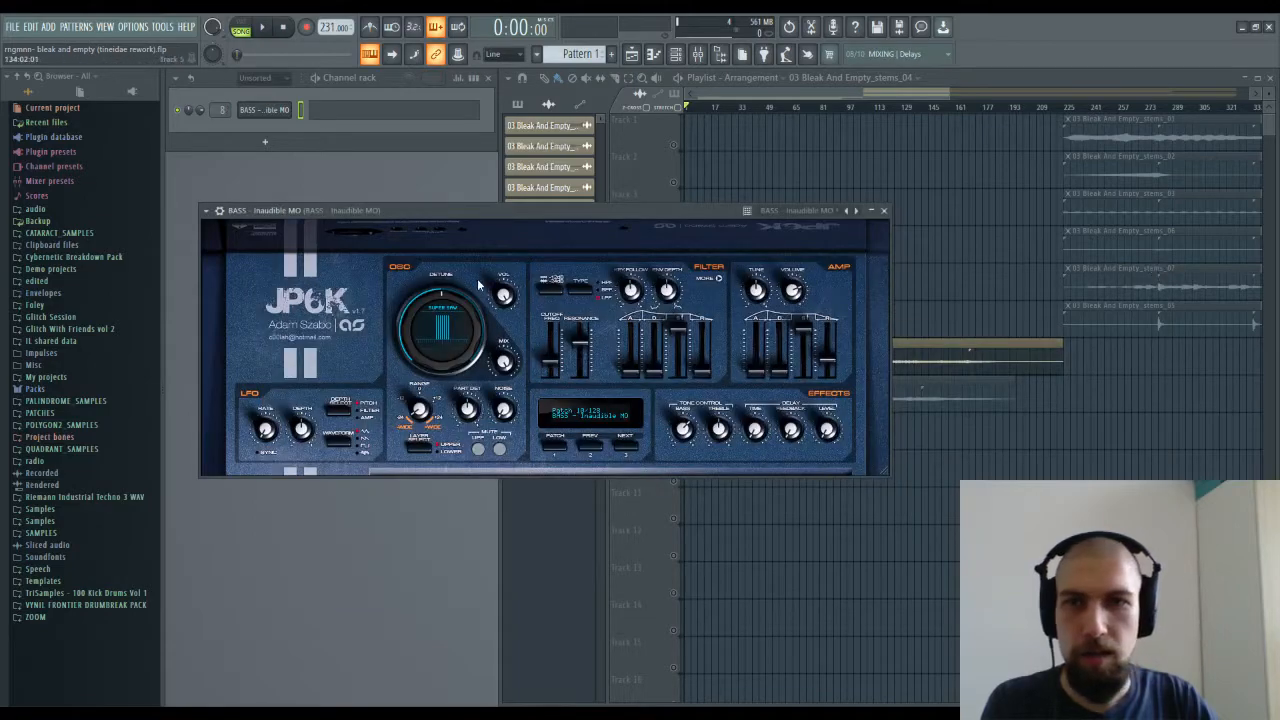
{"action": "left_click", "coordinate": [884, 210]}
Step: Reopen the mixer, add CHOWTapeModel to the bass track's first effect slot, and move the plugin window clear of the bass track
{"action": "left_click", "coordinate": [697, 55]}
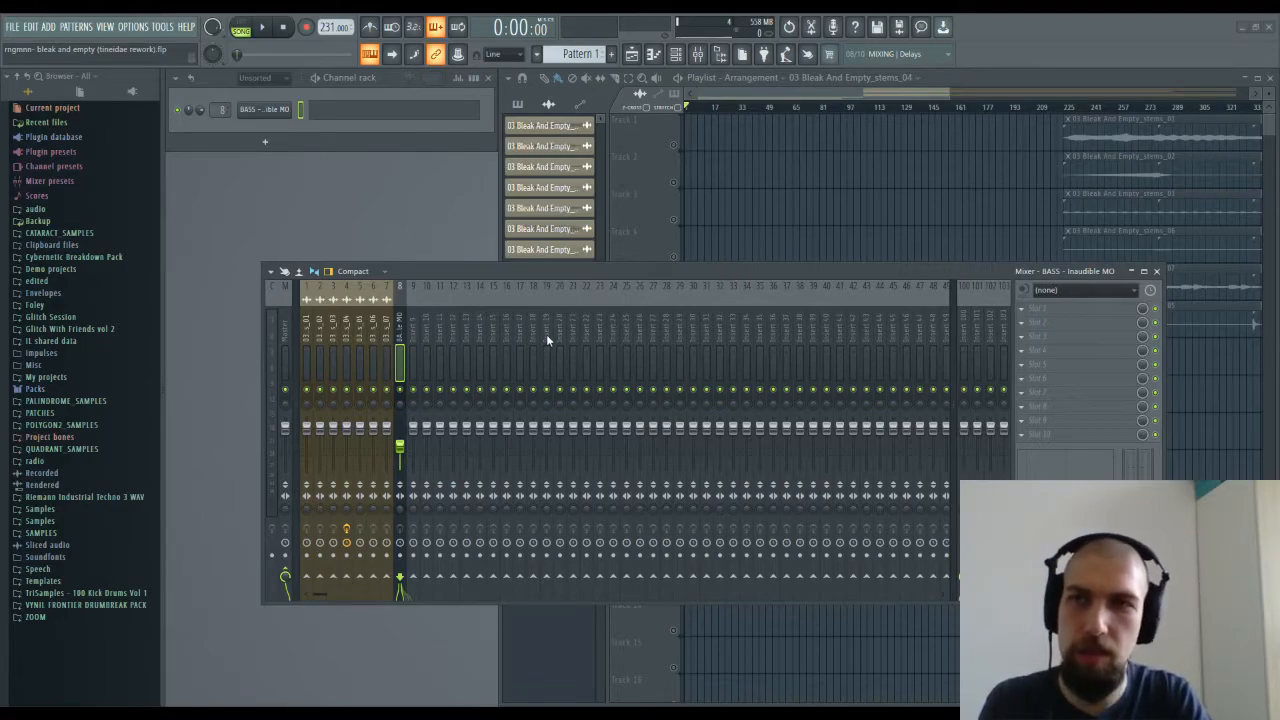
{"action": "left_click_drag", "start_coordinate": [126, 155], "coordinate": [1091, 325]}
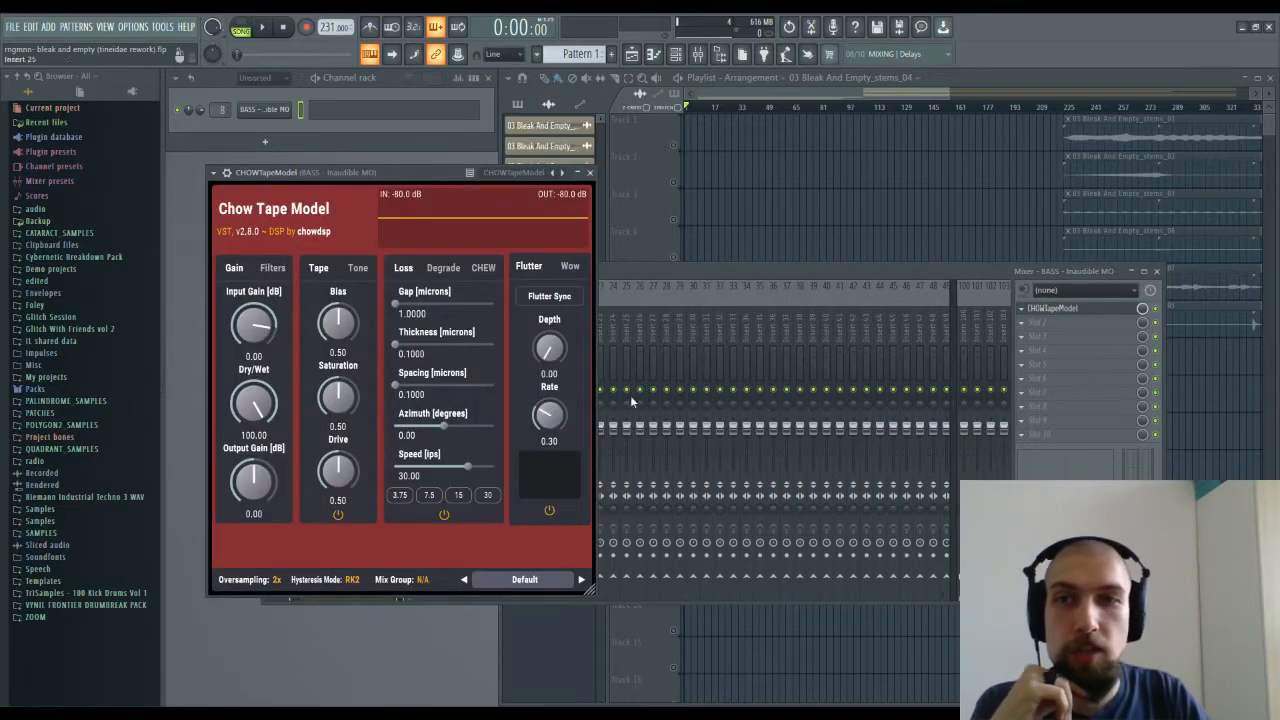
{"action": "left_click_drag", "start_coordinate": [421, 175], "coordinate": [556, 221]}
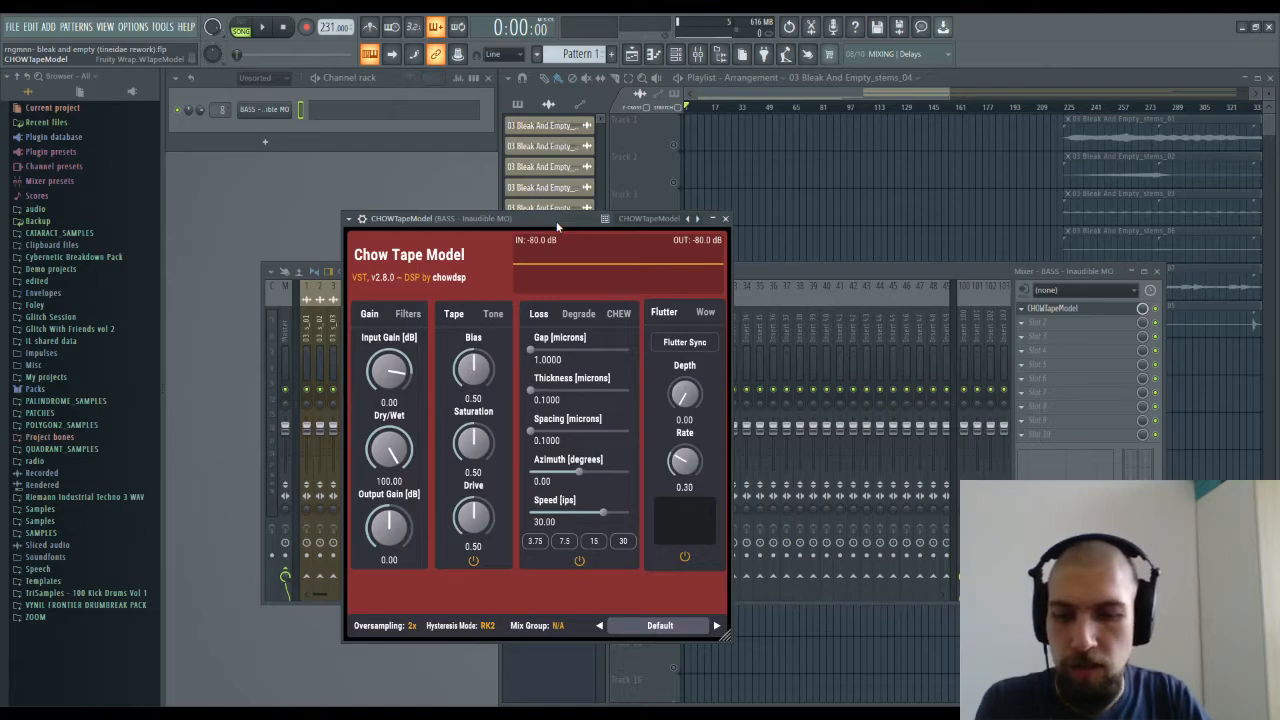
{"action": "left_click_drag", "start_coordinate": [556, 221], "coordinate": [626, 223]}
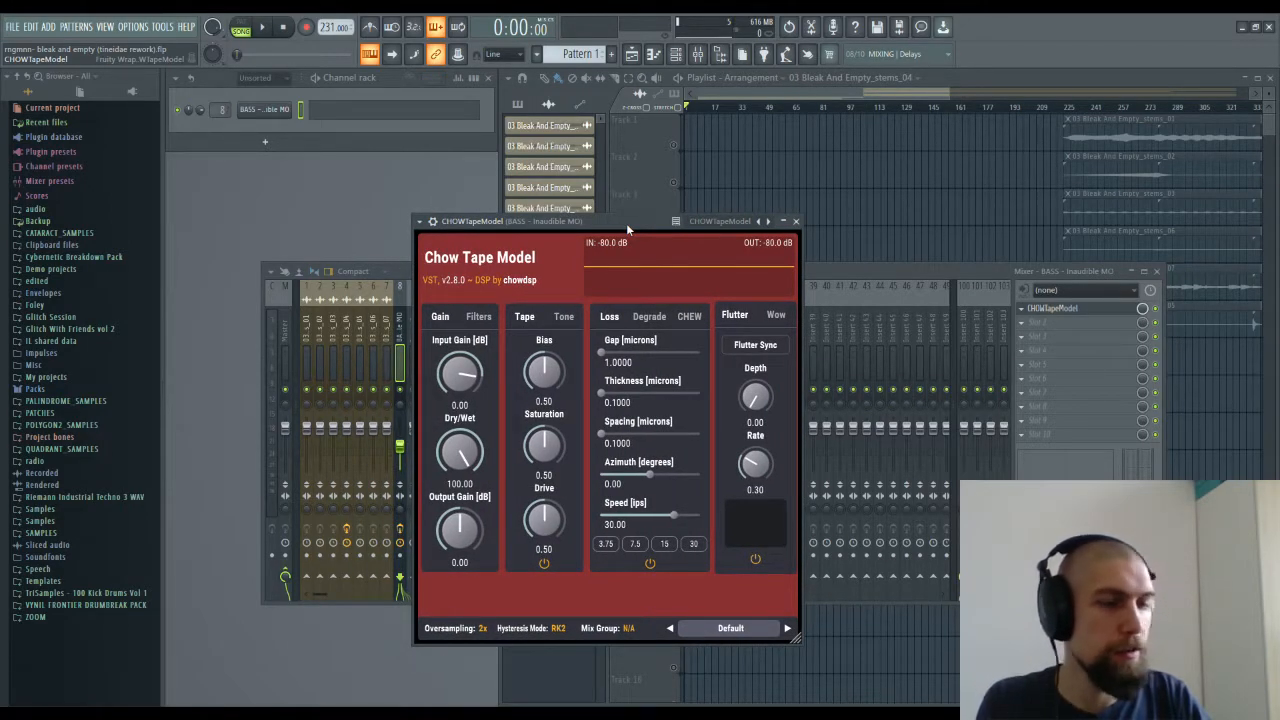
Step: Look through CHOWTapeModel's filter, tone, loss, degrade, chew, wow and flutter settings
{"action": "left_click", "coordinate": [480, 317]}
{"action": "left_click", "coordinate": [565, 317]}
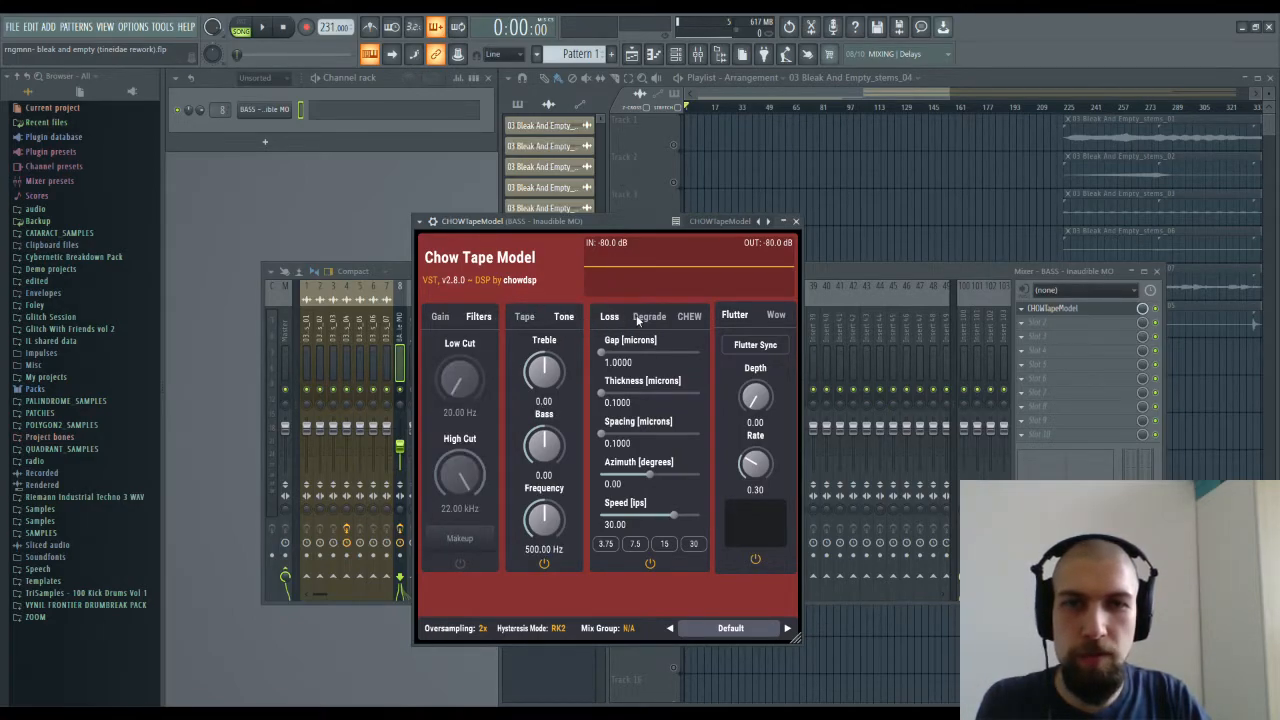
{"action": "left_click", "coordinate": [642, 317]}
{"action": "left_click", "coordinate": [688, 317]}
{"action": "left_click", "coordinate": [777, 316]}
{"action": "left_click", "coordinate": [740, 316]}
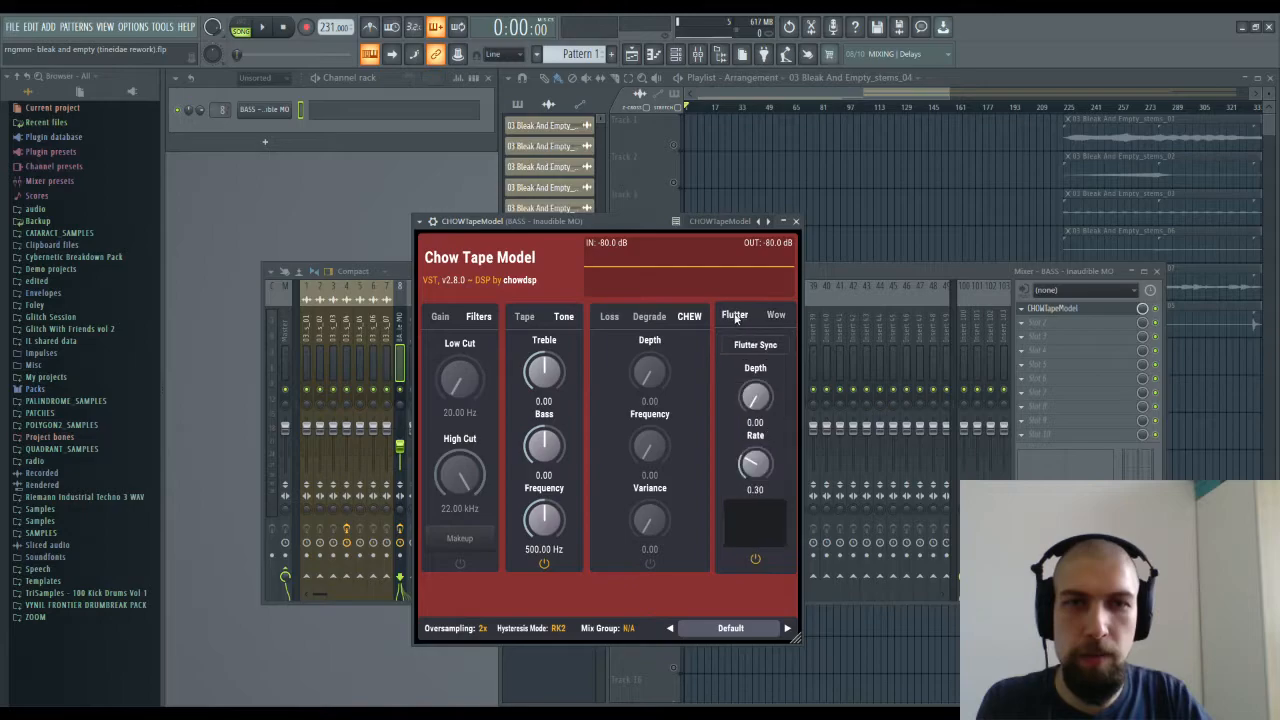
{"action": "left_click", "coordinate": [650, 317]}
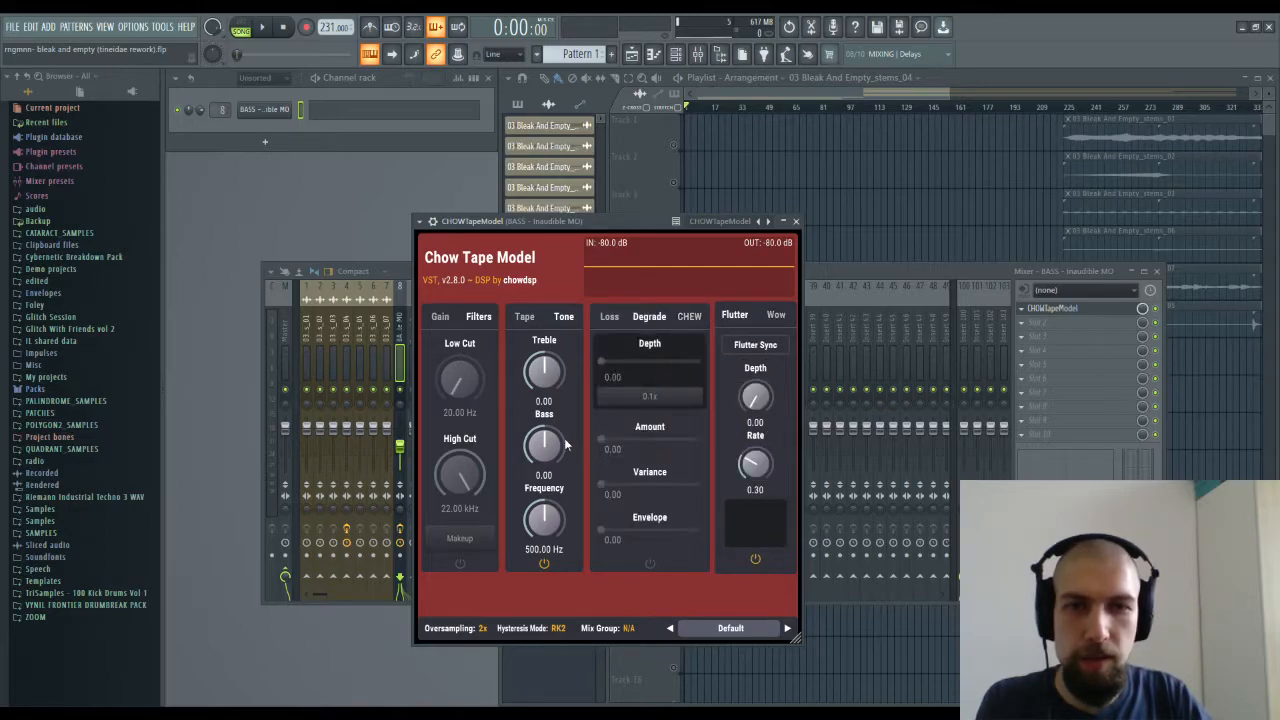
{"action": "left_click", "coordinate": [609, 317]}
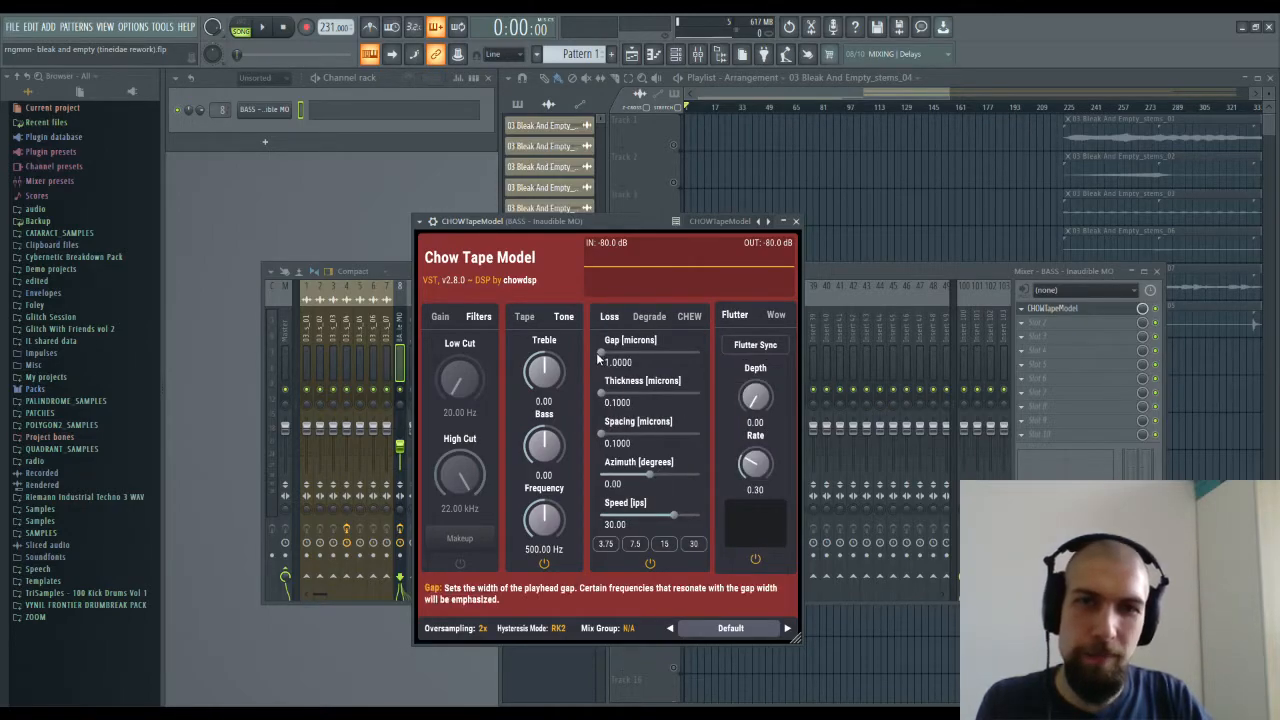
{"action": "left_click_drag", "start_coordinate": [601, 356], "coordinate": [601, 448]}
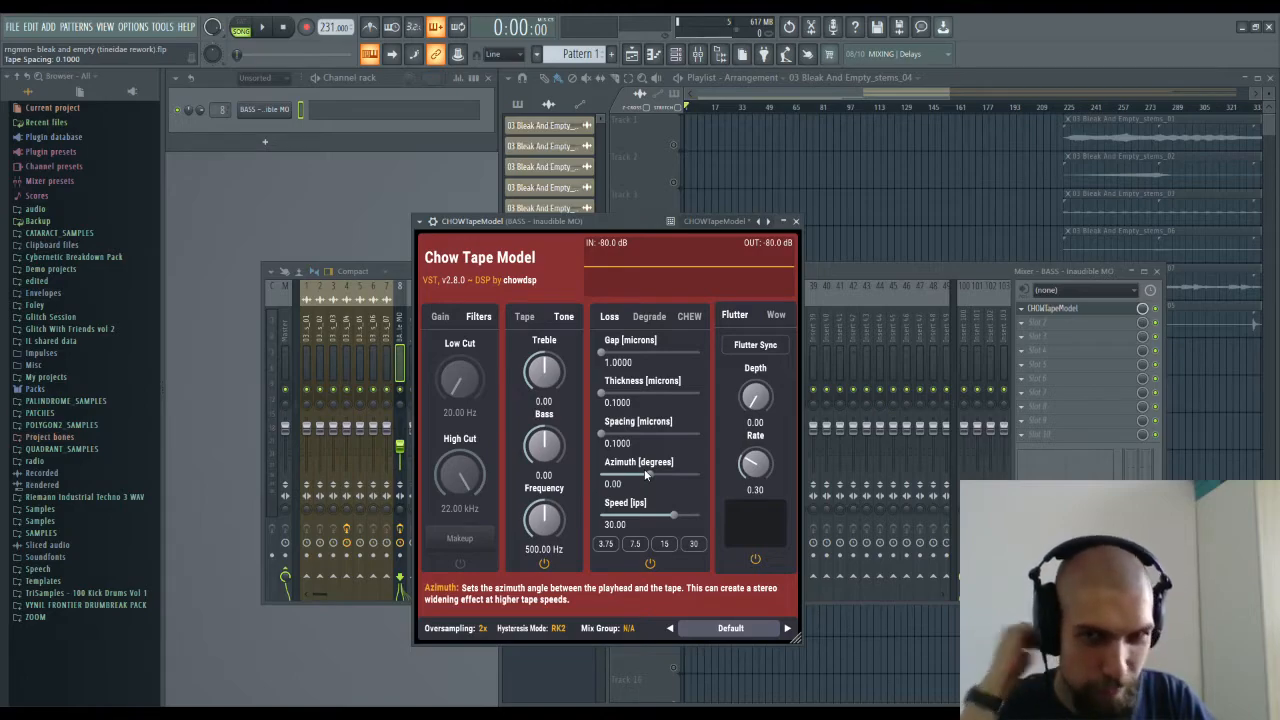
{"action": "left_click", "coordinate": [649, 318]}
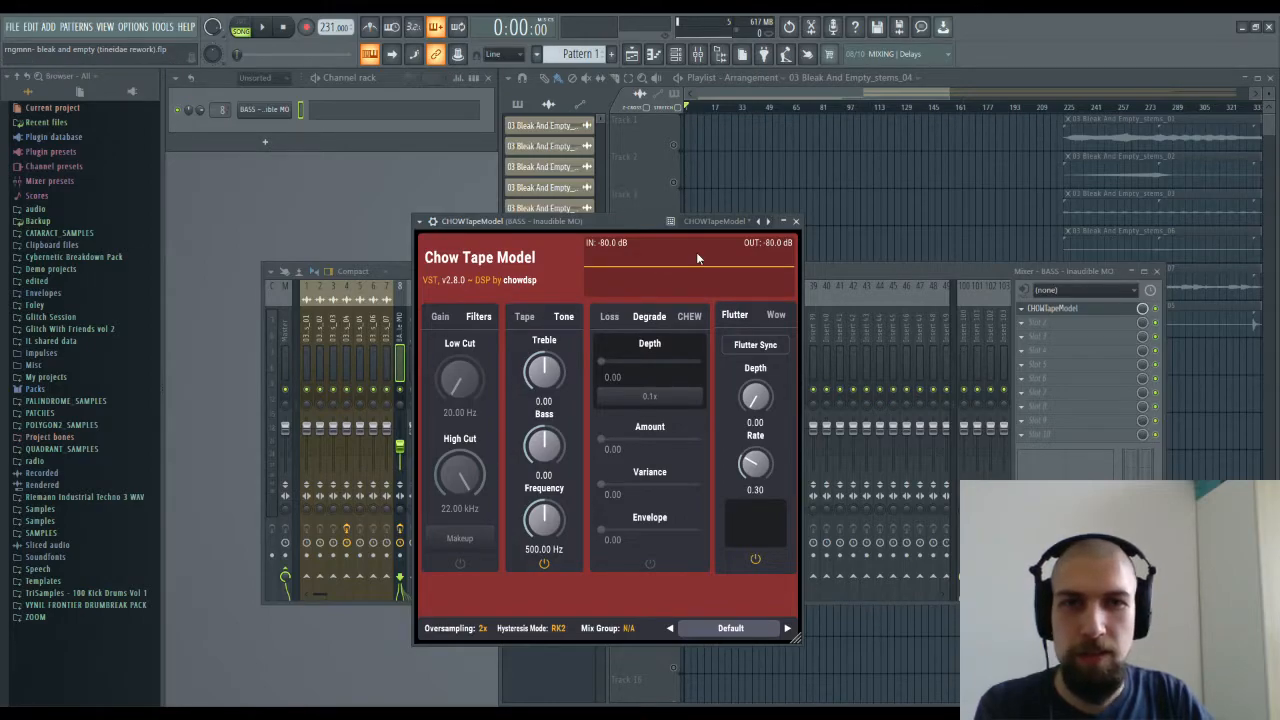
Step: Mark a playback range of about bars 49 to 89 in the playlist, play it briefly, and close the CHOWTapeModel window
{"action": "left_click", "coordinate": [723, 108]}
{"action": "left_click", "coordinate": [781, 107]}
{"action": "left_click", "coordinate": [765, 107]}
{"action": "scroll", "coordinate": [766, 107], "scroll_direction": "up", "scroll_amount": 3}
{"action": "left_click_drag", "start_coordinate": [766, 107], "coordinate": [948, 108]}
{"action": "key", "text": "space"}
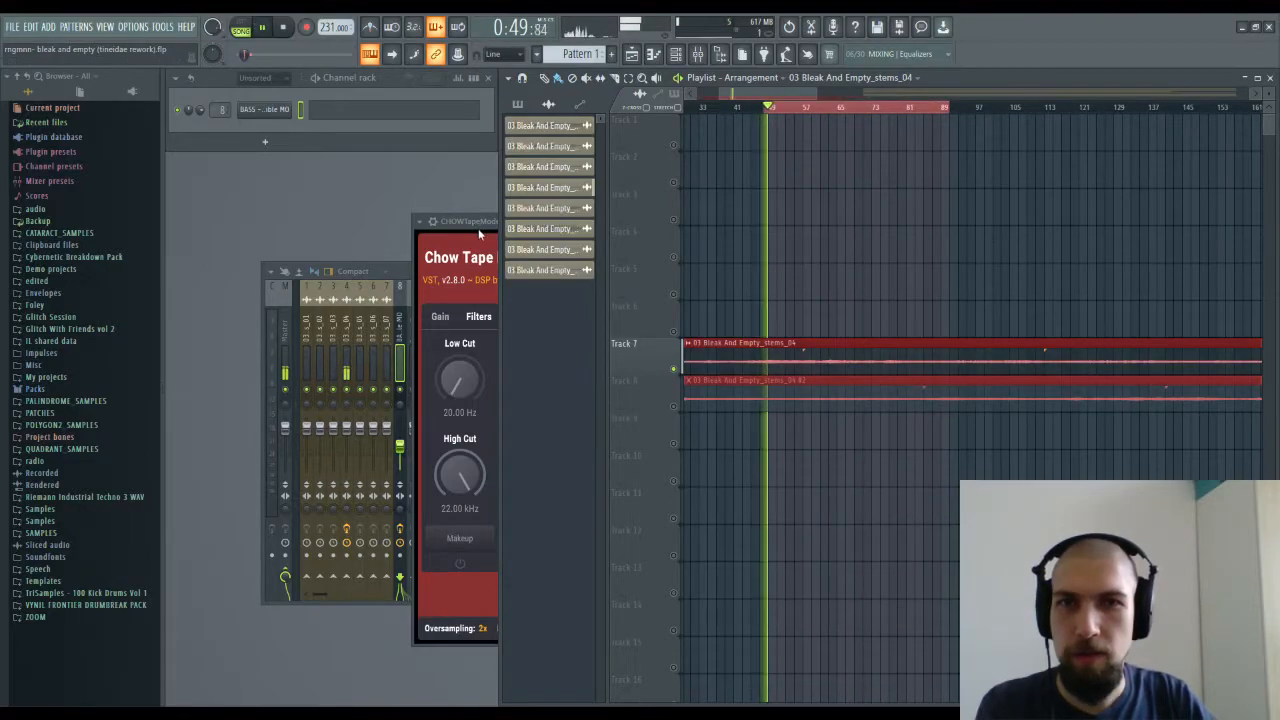
{"action": "left_click", "coordinate": [477, 225]}
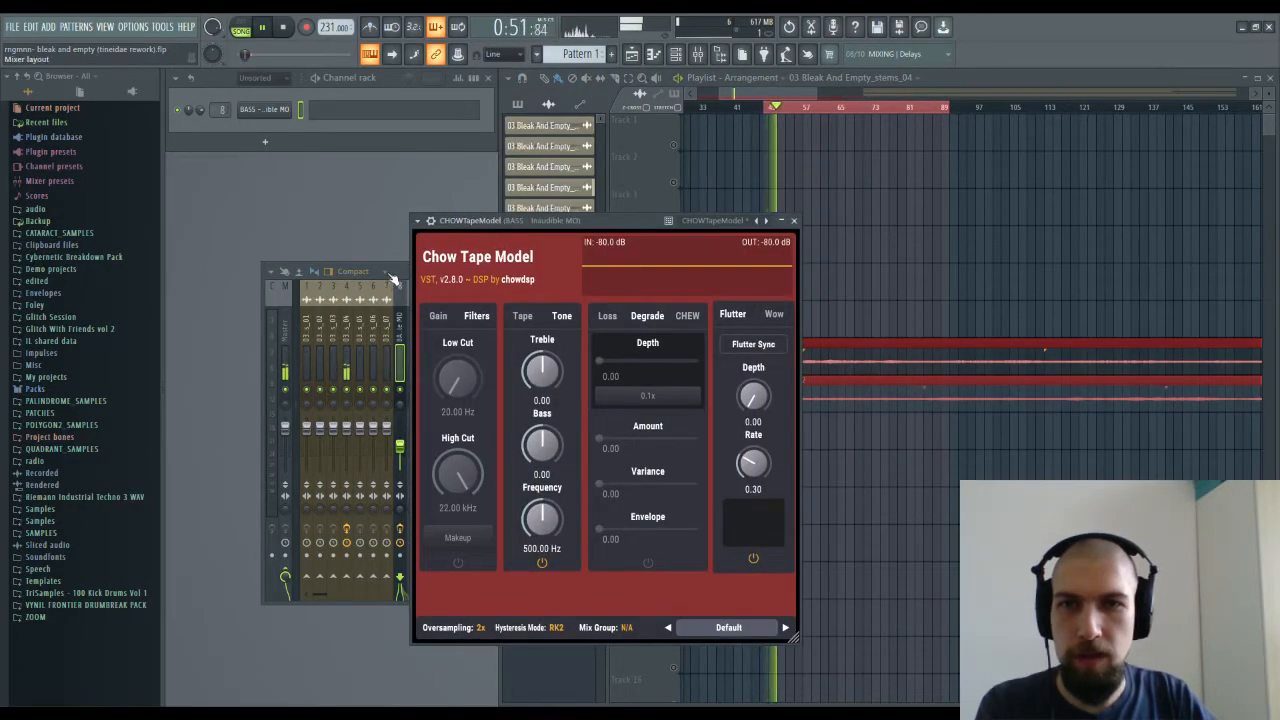
{"action": "key", "text": "space"}
{"action": "left_click", "coordinate": [794, 220]}
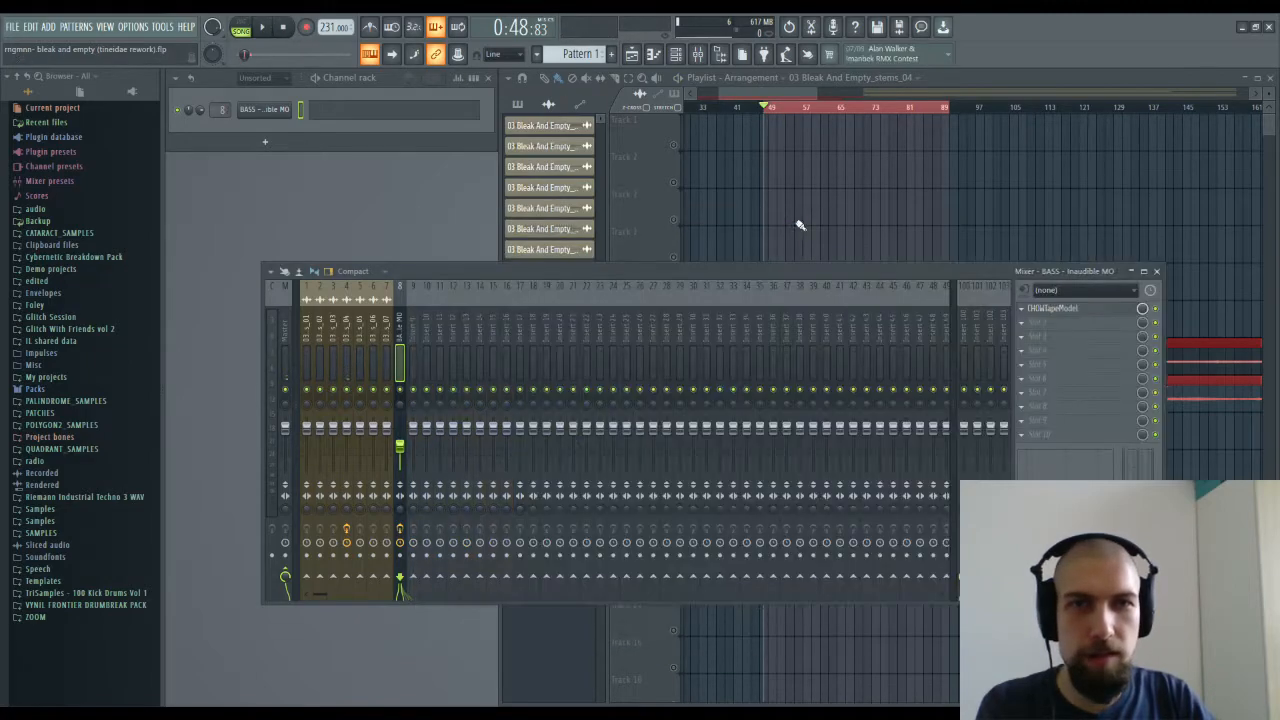
Step: Close the mixer and create a new pattern named bsub
{"action": "scroll", "coordinate": [812, 118], "scroll_direction": "down", "scroll_amount": 5}
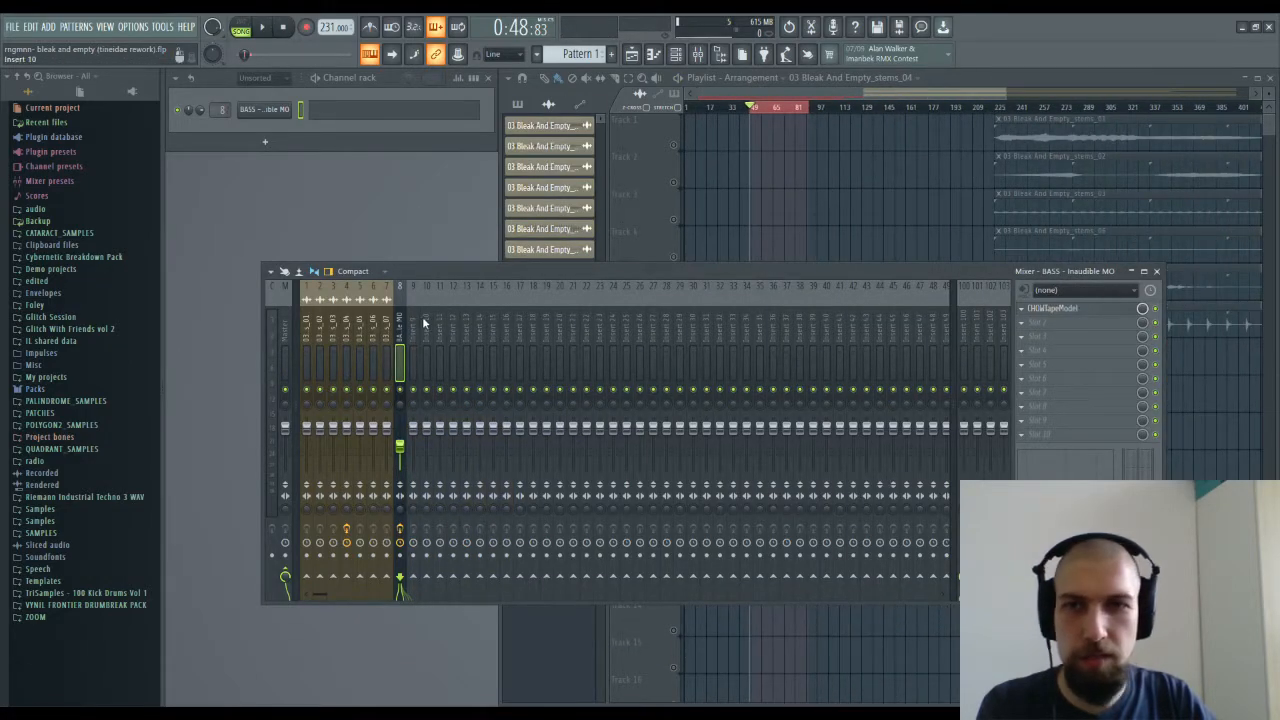
{"action": "left_click", "coordinate": [1157, 272]}
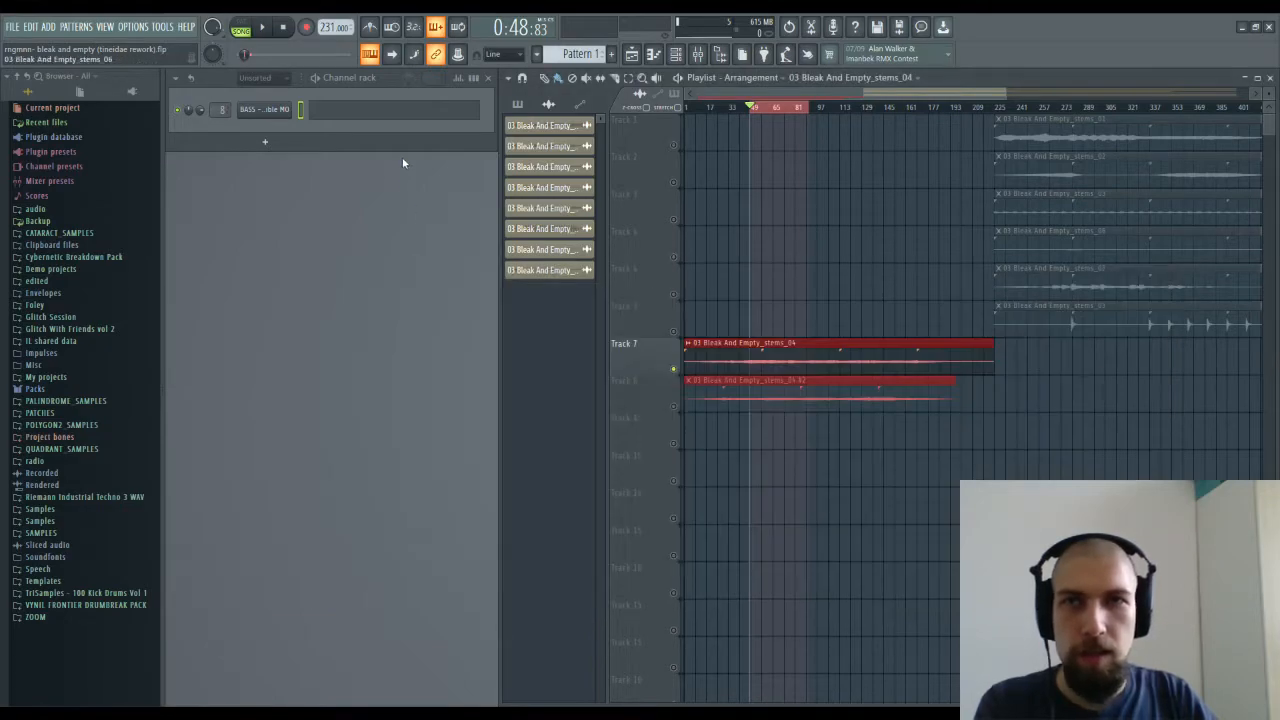
{"action": "left_click", "coordinate": [610, 54]}
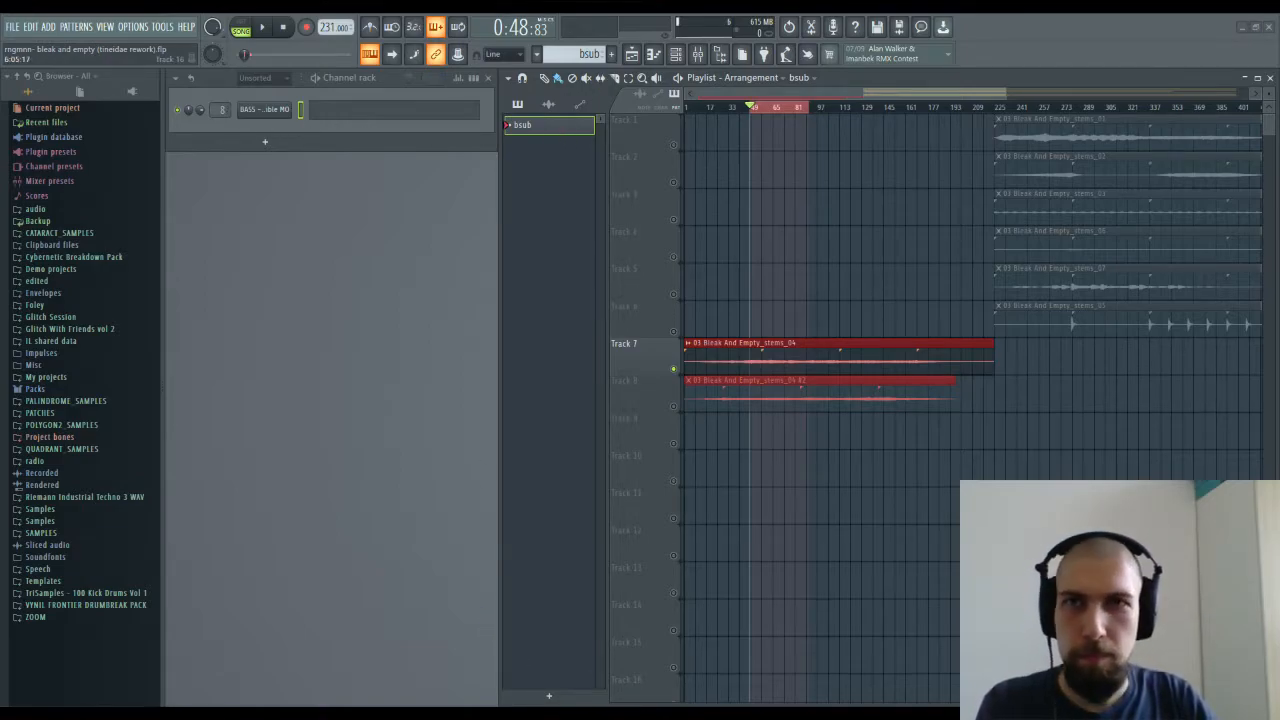
Step: Audition the C6 and C7 keys in the JP6K bass channel's piano roll, and close the piano roll
{"action": "left_click", "coordinate": [325, 115]}
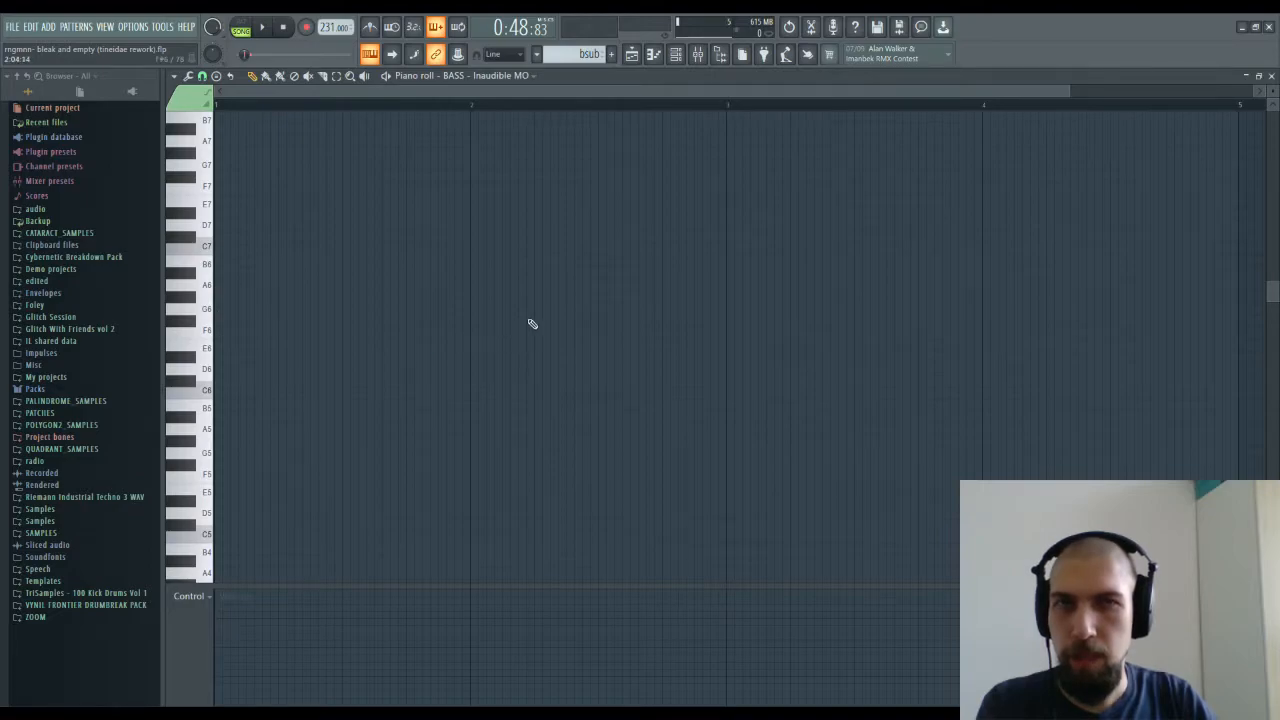
{"action": "left_click", "coordinate": [208, 390]}
{"action": "left_click", "coordinate": [210, 391]}
{"action": "scroll", "coordinate": [212, 370], "scroll_direction": "up", "scroll_amount": 3}
{"action": "left_click", "coordinate": [209, 357]}
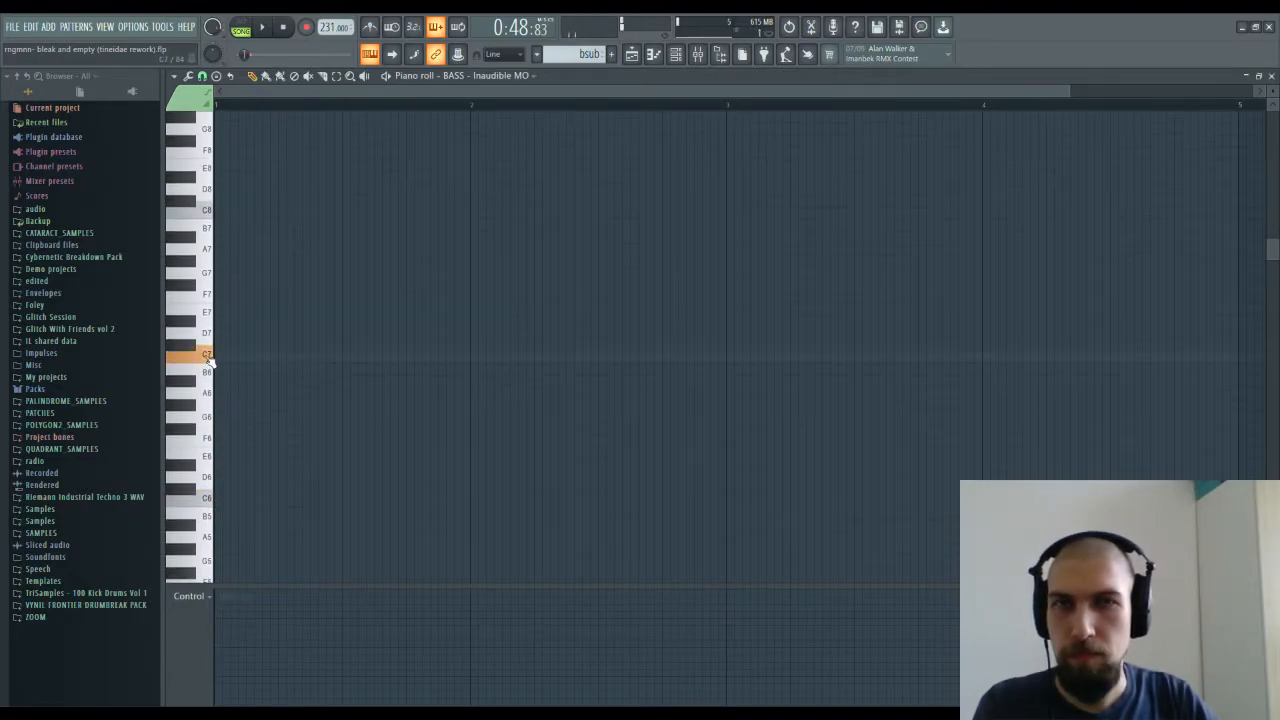
{"action": "left_click", "coordinate": [1271, 76]}
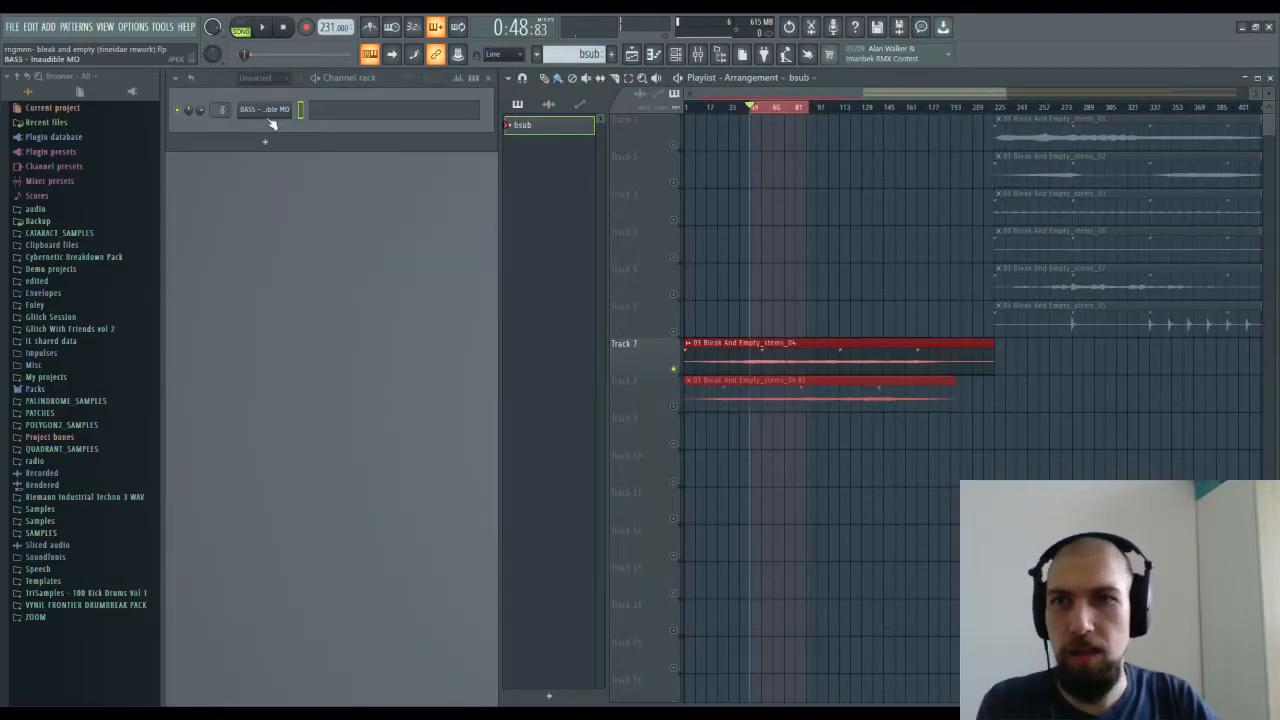
Step: Try a higher JP6K filter cutoff, audition C7 in the piano roll, lower the cutoff again, and close the synth window
{"action": "left_click", "coordinate": [264, 110]}
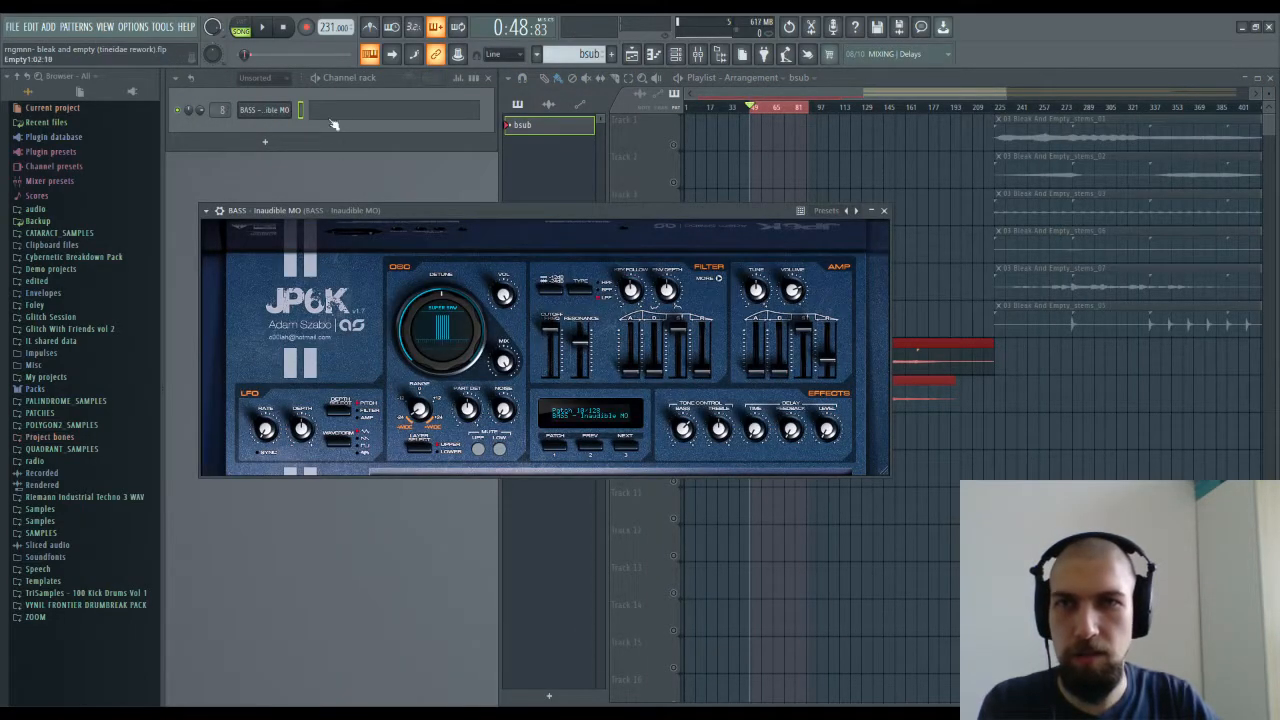
{"action": "left_click", "coordinate": [328, 115]}
{"action": "left_click", "coordinate": [208, 357]}
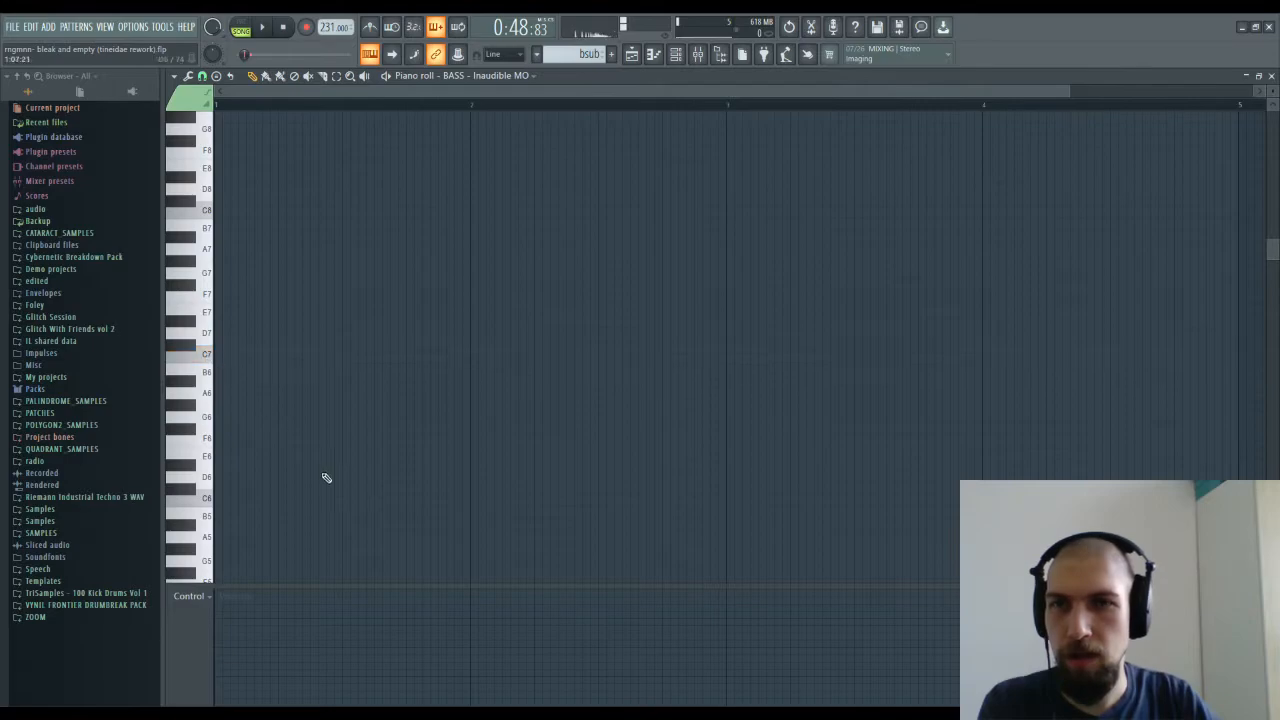
{"action": "left_click", "coordinate": [1271, 76]}
{"action": "left_click_drag", "start_coordinate": [561, 335], "coordinate": [548, 360]}
{"action": "left_click", "coordinate": [883, 210]}
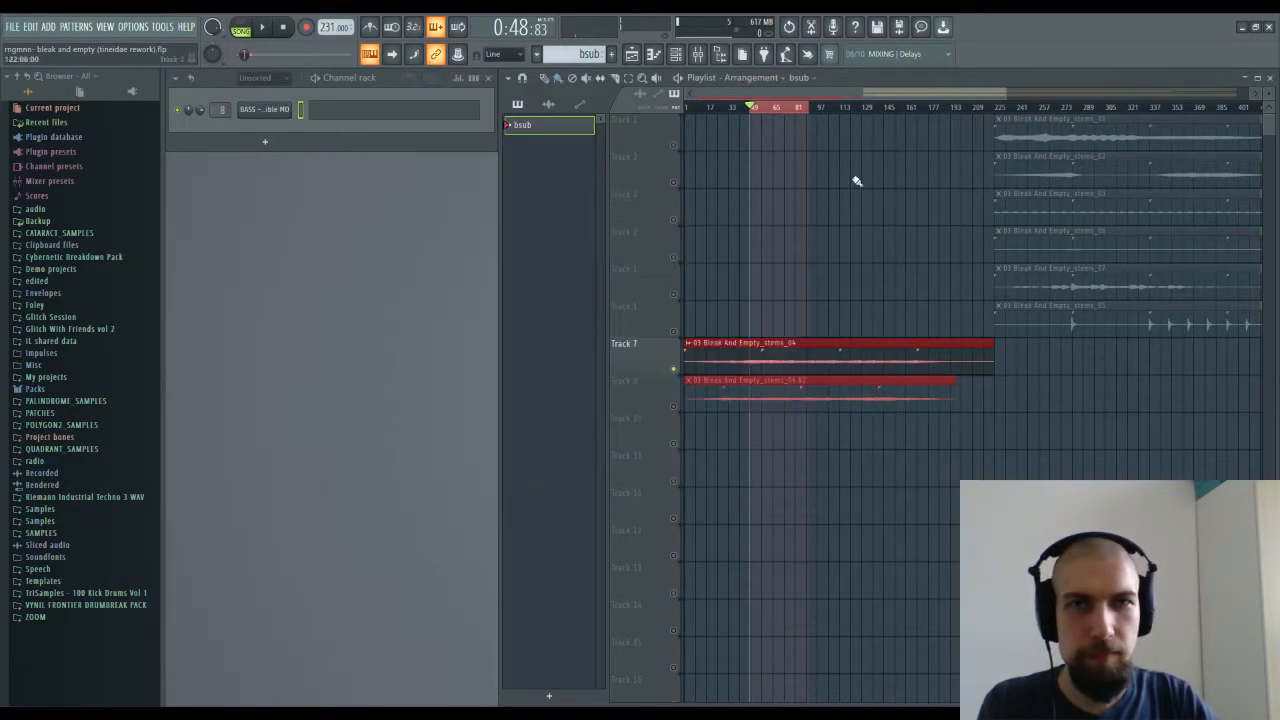
Step: Place TP BassLane ahead of CHOWTapeModel on the bass mixer track, set its gain to 11.3, and close the mixer
{"action": "left_click", "coordinate": [720, 54]}
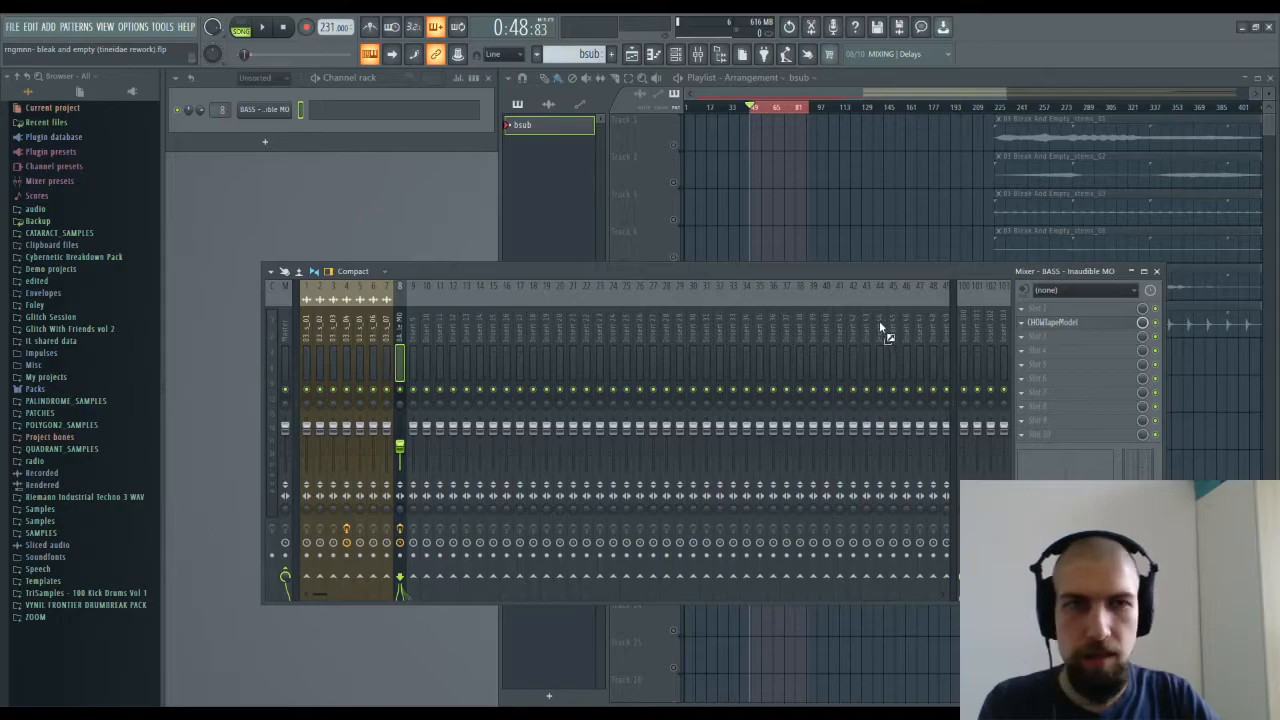
{"action": "left_click_drag", "start_coordinate": [1061, 306], "coordinate": [1061, 308]}
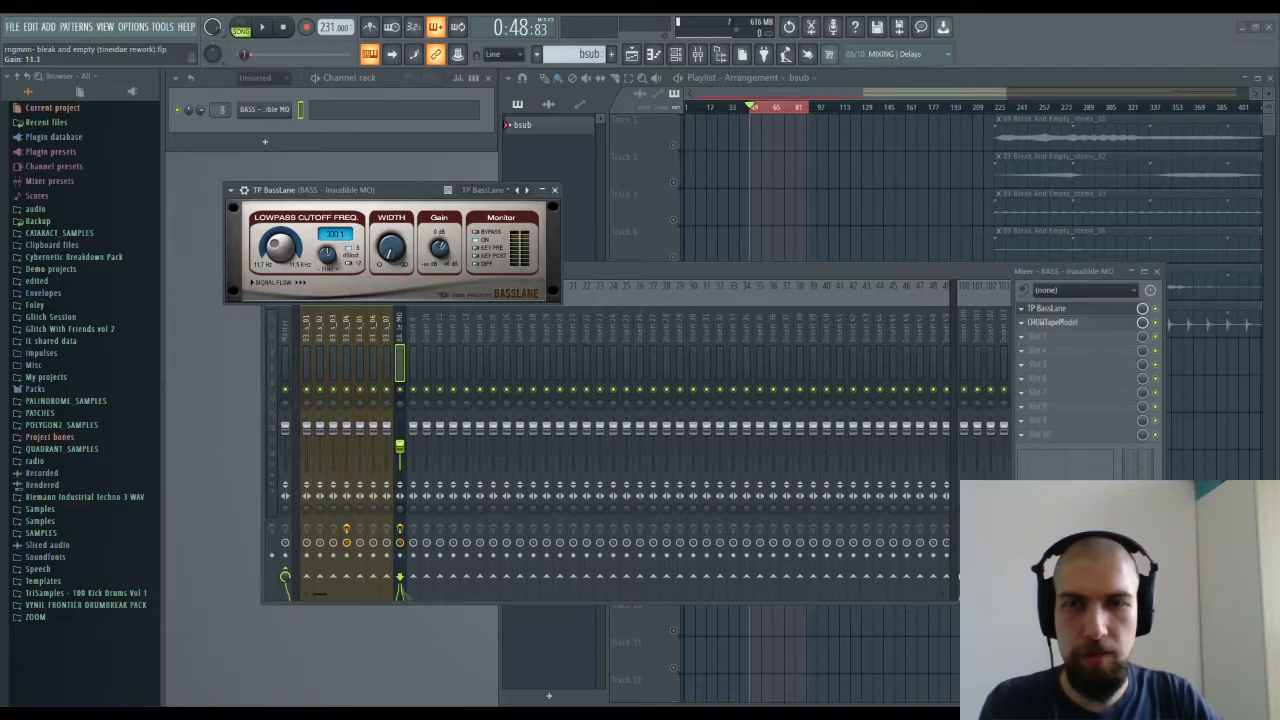
{"action": "left_click", "coordinate": [555, 189]}
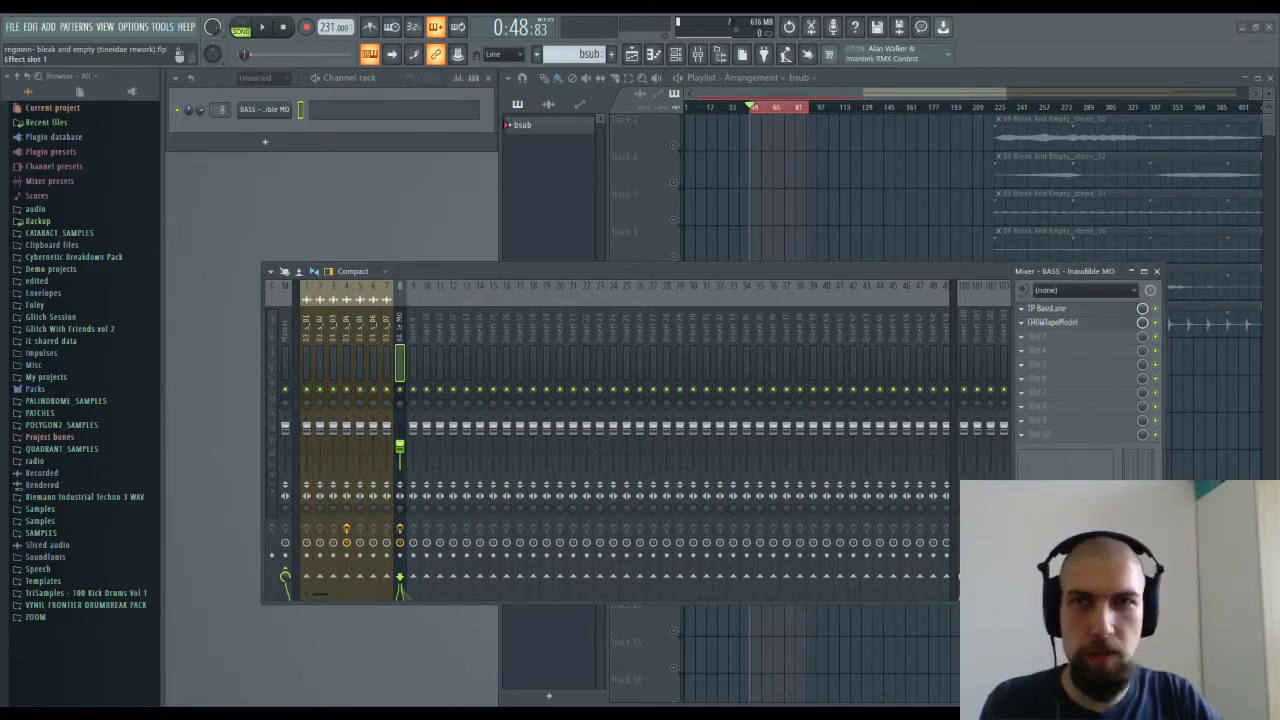
{"action": "left_click", "coordinate": [1156, 271]}
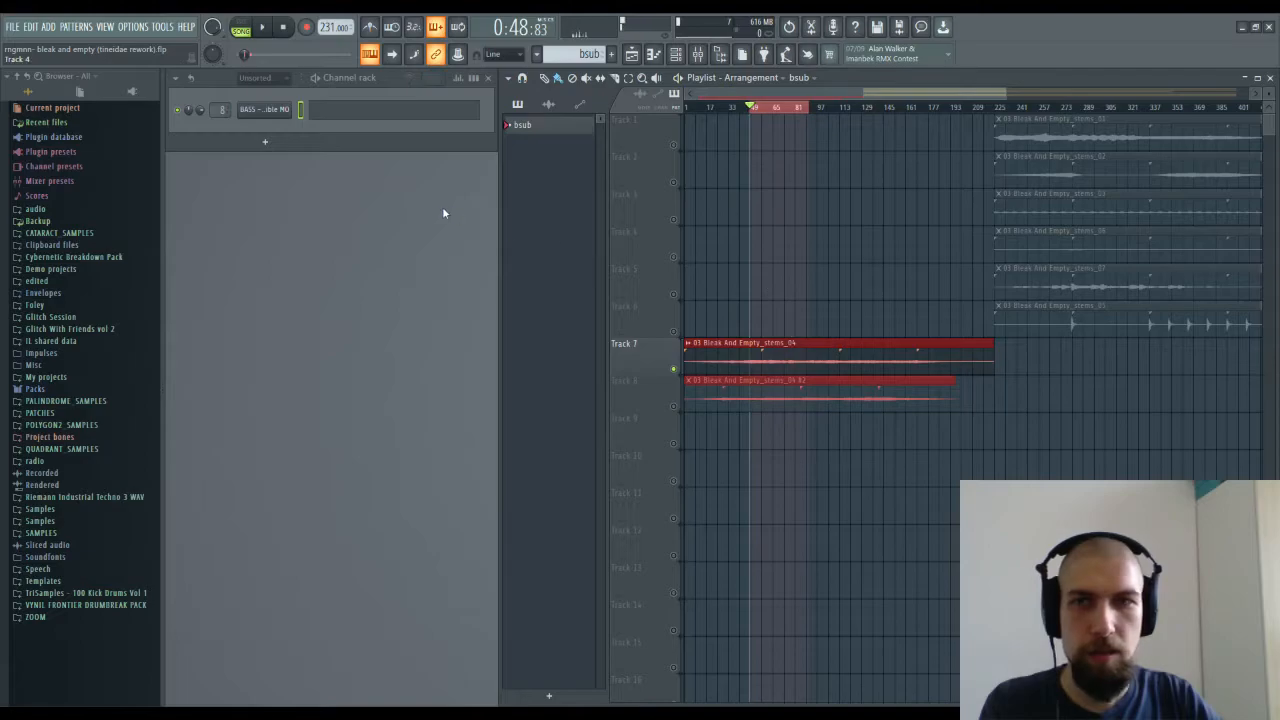
Step: Open the bass piano roll and audition the C7 and C5 keys through the new effects chain
{"action": "key", "text": "F7"}
{"action": "left_click", "coordinate": [212, 357]}
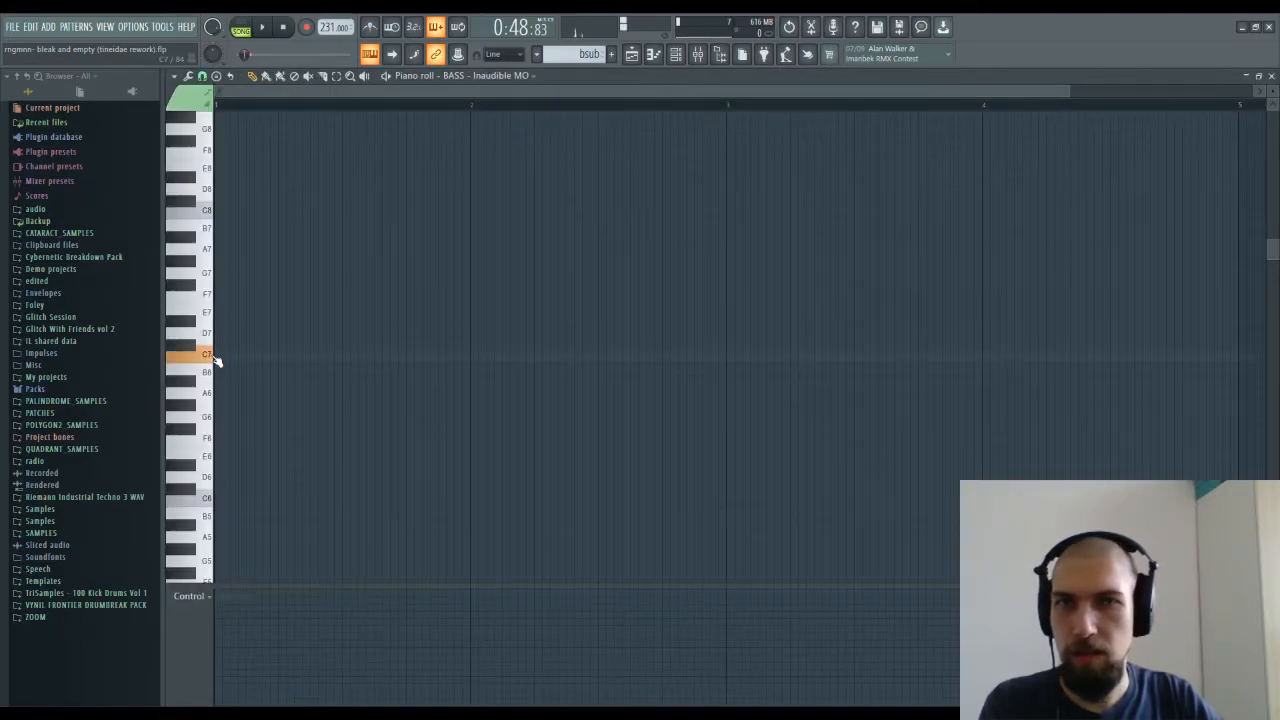
{"action": "scroll", "coordinate": [214, 362], "scroll_direction": "down", "scroll_amount": 4}
{"action": "left_click", "coordinate": [210, 464]}
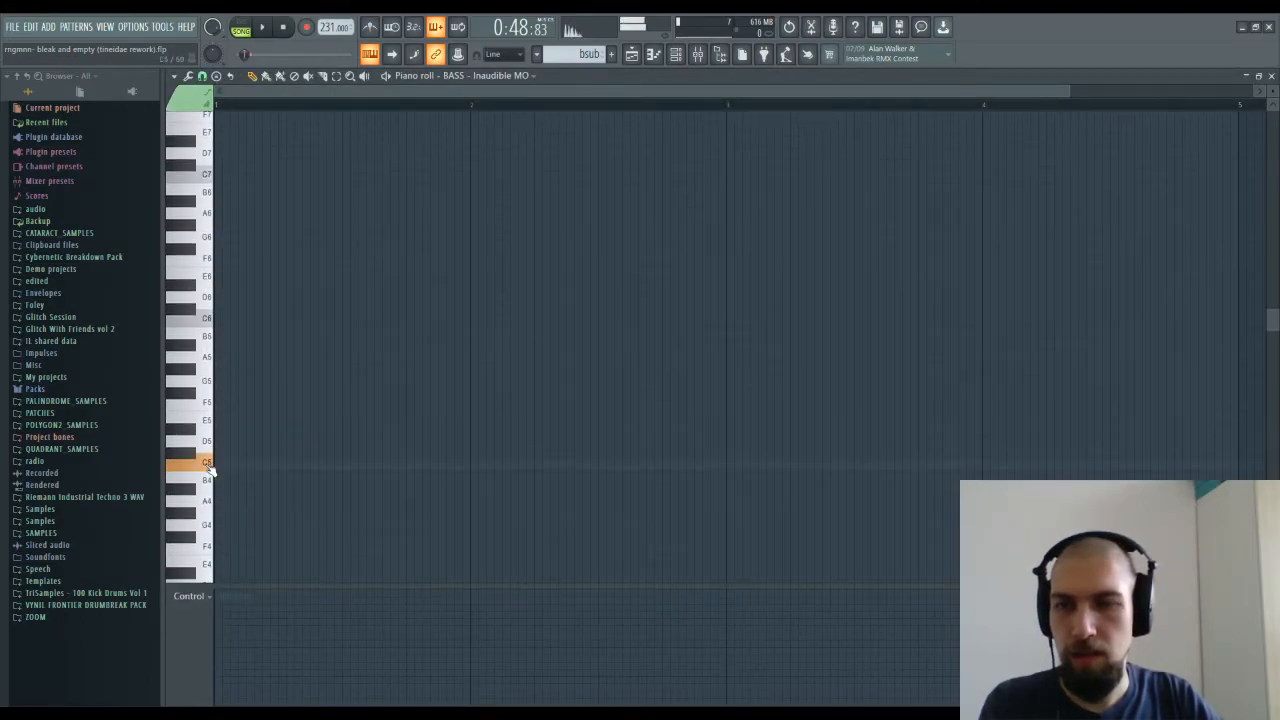
{"action": "scroll", "coordinate": [212, 466], "scroll_direction": "down", "scroll_amount": 3}
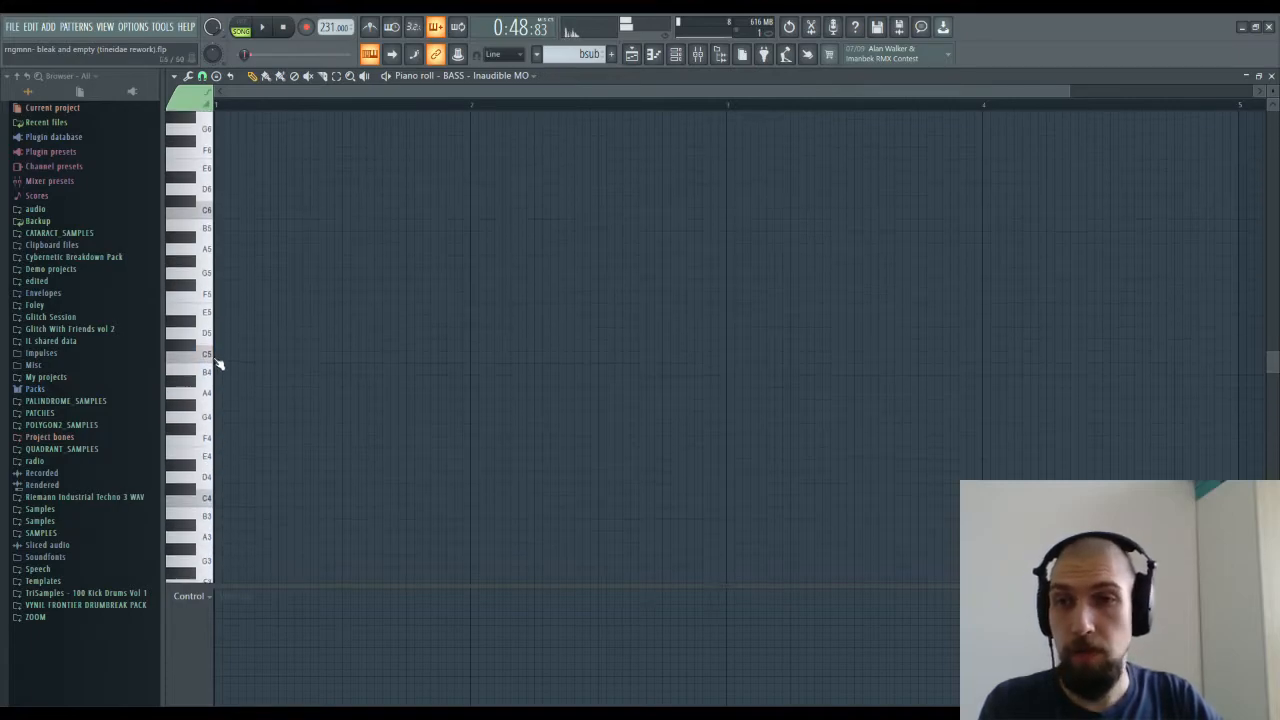
Step: Audition C4 and draw a four-bar C4 note starting at bar 1 of the bsub pattern
{"action": "left_click", "coordinate": [207, 504]}
{"action": "left_click", "coordinate": [222, 501]}
{"action": "left_click_drag", "start_coordinate": [243, 503], "coordinate": [1087, 503]}
{"action": "left_click_drag", "start_coordinate": [1234, 514], "coordinate": [1240, 512]}
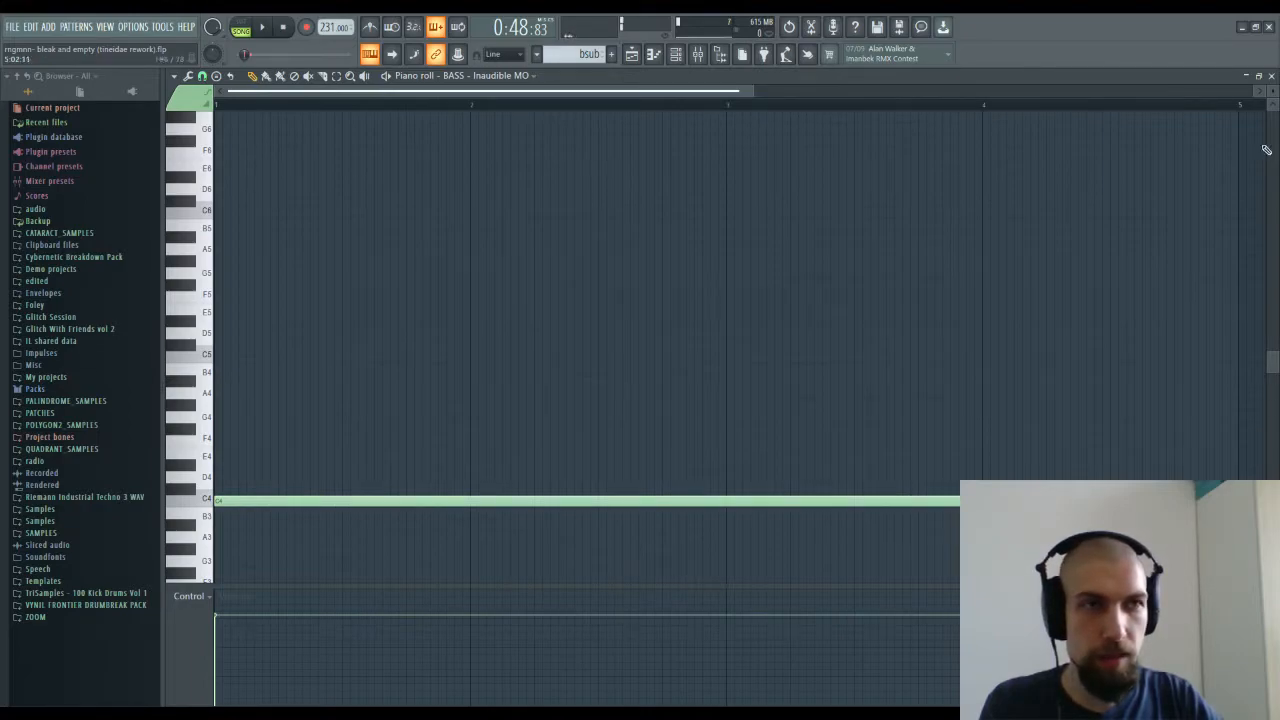
Step: Place two bsub pattern clips back to back from bar 49 on playlist track 6, and select bars 49 to 56 for looping
{"action": "left_click", "coordinate": [1272, 77]}
{"action": "left_click", "coordinate": [760, 306]}
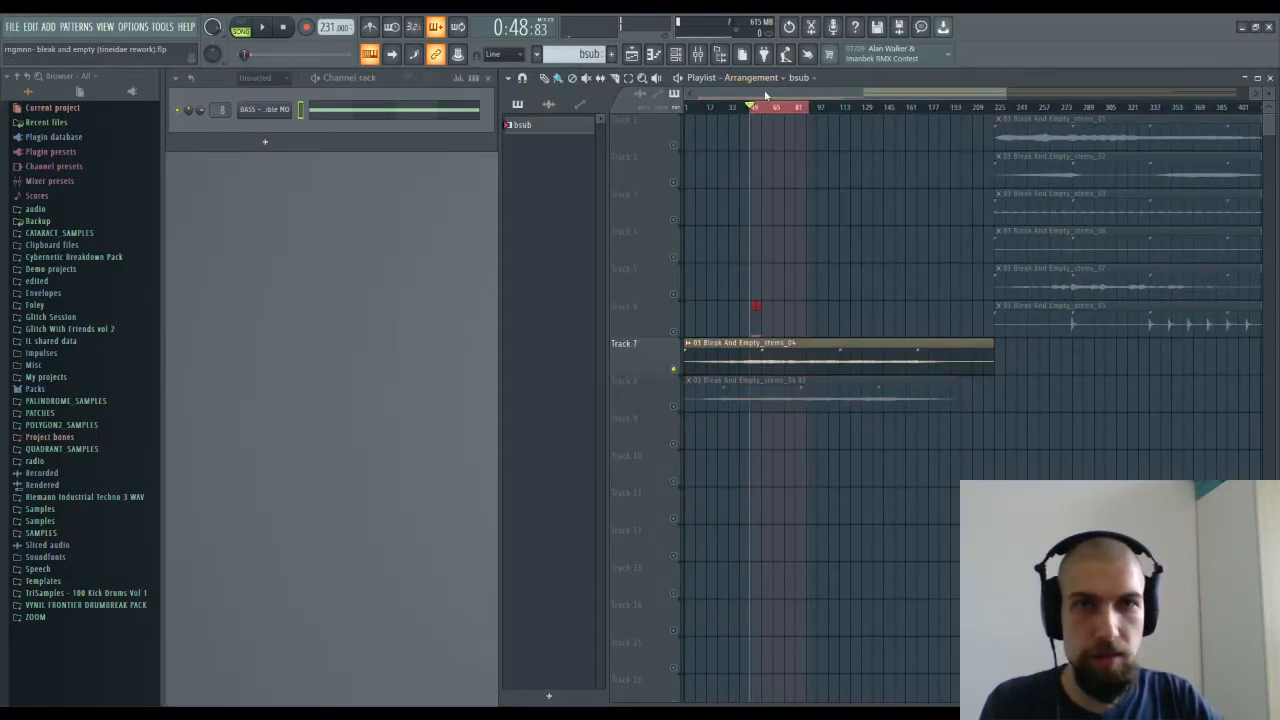
{"action": "scroll", "coordinate": [758, 108], "scroll_direction": "up", "scroll_amount": 3}
{"action": "left_click_drag", "start_coordinate": [745, 110], "coordinate": [808, 122]}
{"action": "left_click_drag", "start_coordinate": [869, 329], "coordinate": [725, 314]}
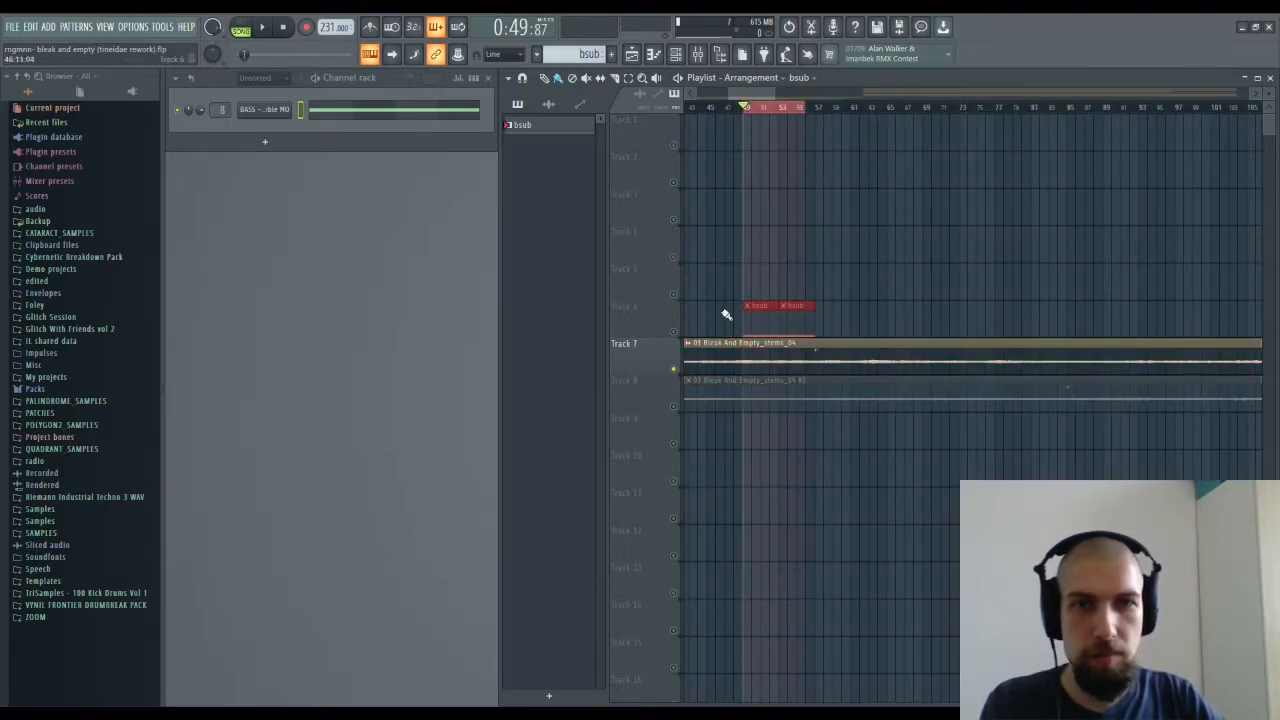
Step: Move both bsub clips down six tracks to track 12, solo that track, and play the section
{"action": "key", "text": "shift+Down"}
{"action": "key", "text": "shift+Down"}
{"action": "key", "text": "shift+Down"}
{"action": "key", "text": "shift+Down"}
{"action": "key", "text": "shift+Down"}
{"action": "key", "text": "shift+Down"}
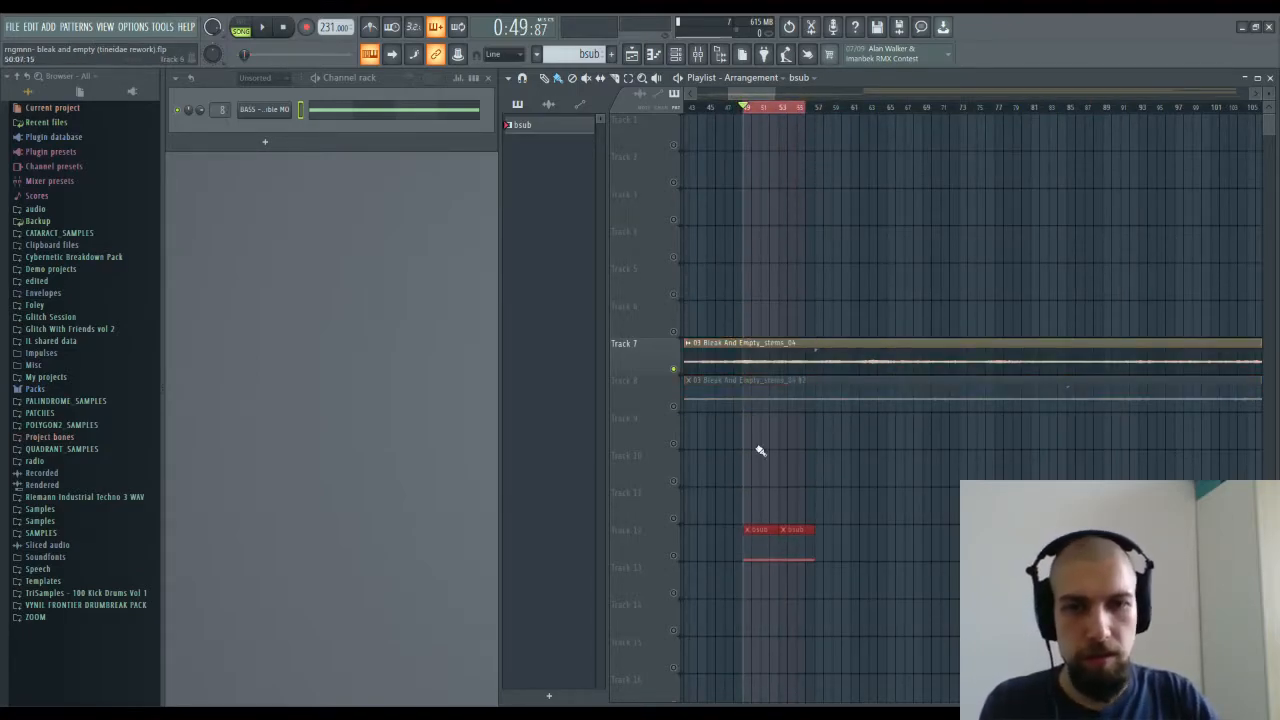
{"action": "left_click", "coordinate": [694, 525]}
{"action": "scroll", "coordinate": [788, 110], "scroll_direction": "up", "scroll_amount": 2}
{"action": "key", "text": "space"}
{"action": "key", "text": "space"}
Step: Create an automation clip for the JP6K bass filter cutoff and place it on track 11 directly above the bsub clips
{"action": "left_click", "coordinate": [284, 116]}
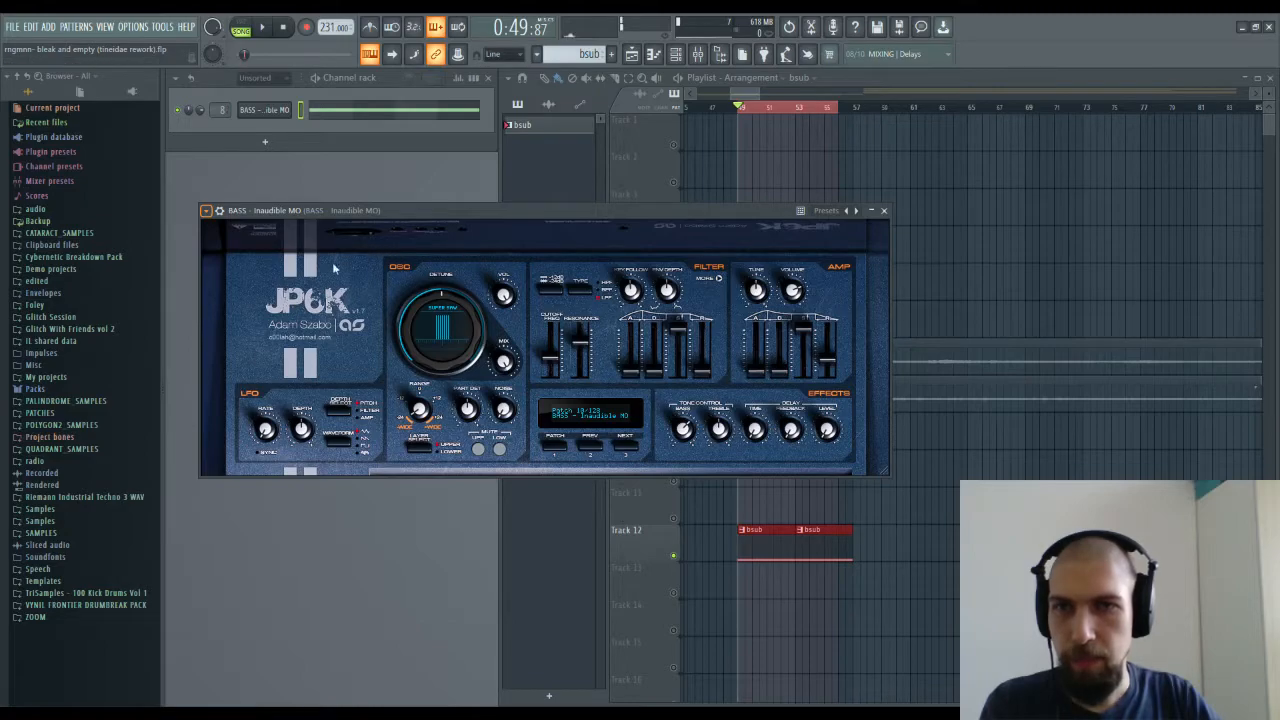
{"action": "left_click", "coordinate": [268, 383]}
{"action": "left_click", "coordinate": [554, 356]}
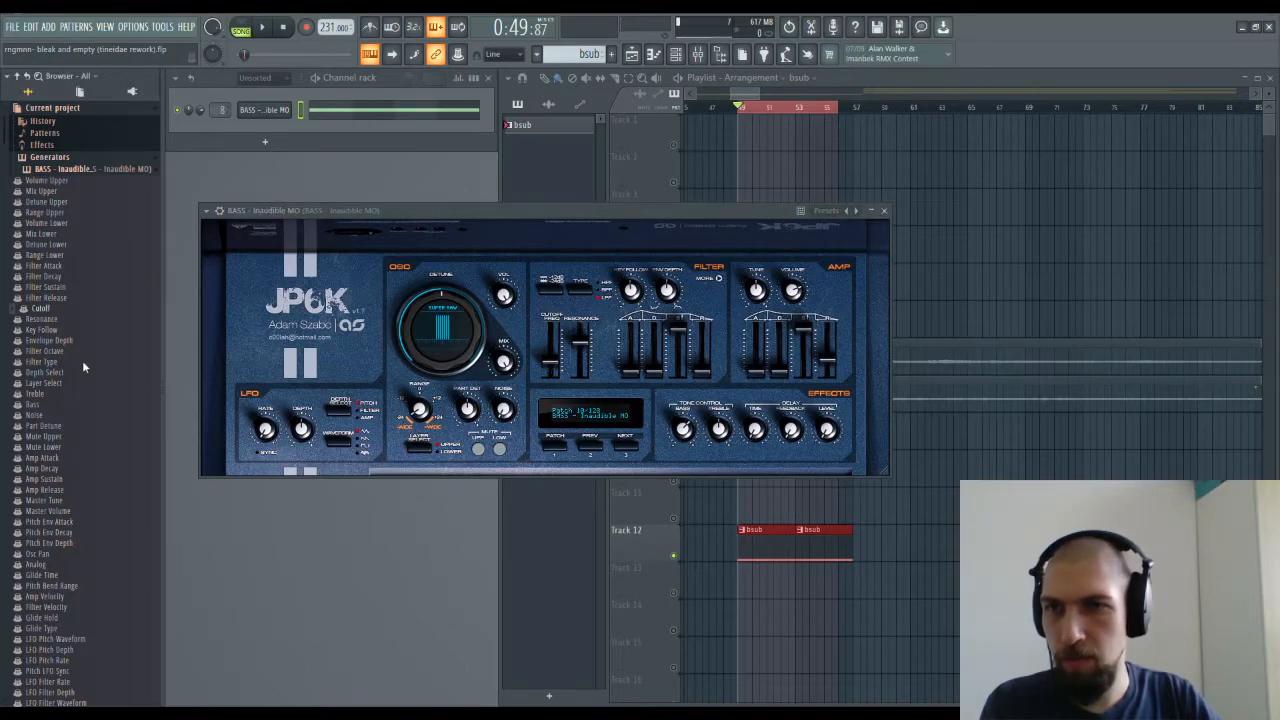
{"action": "left_click", "coordinate": [884, 210]}
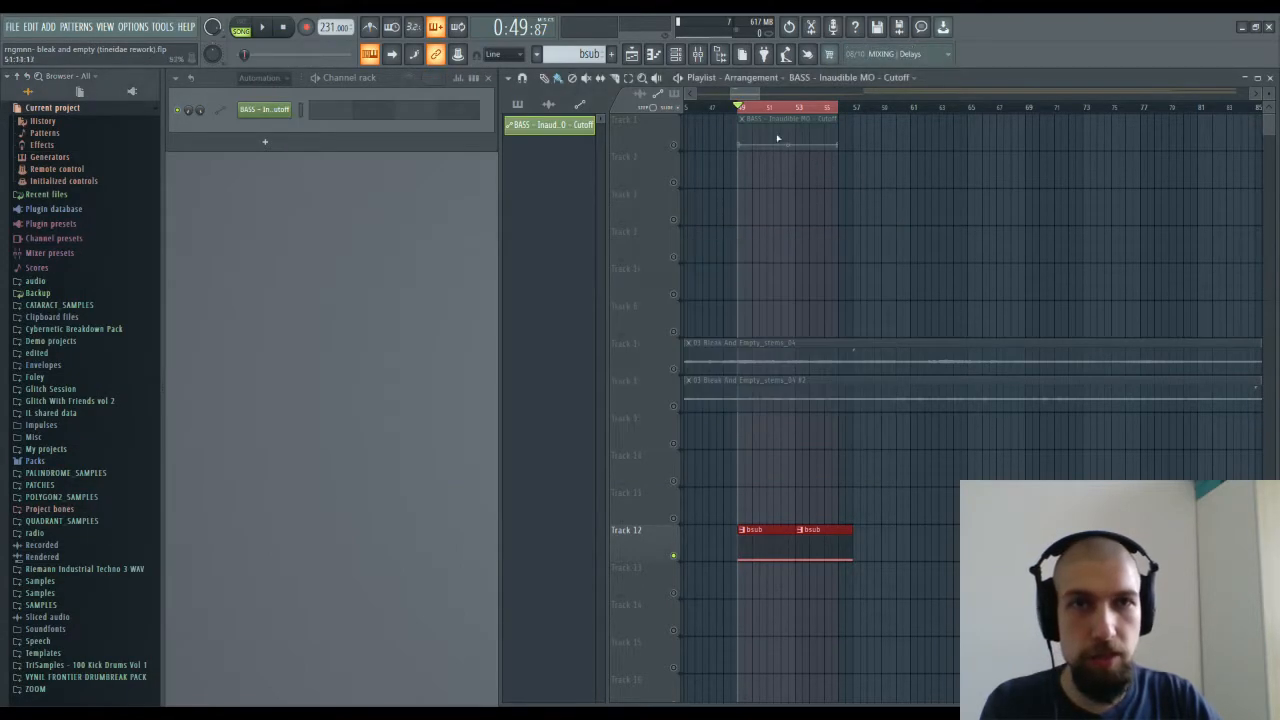
{"action": "left_click_drag", "start_coordinate": [771, 113], "coordinate": [773, 505]}
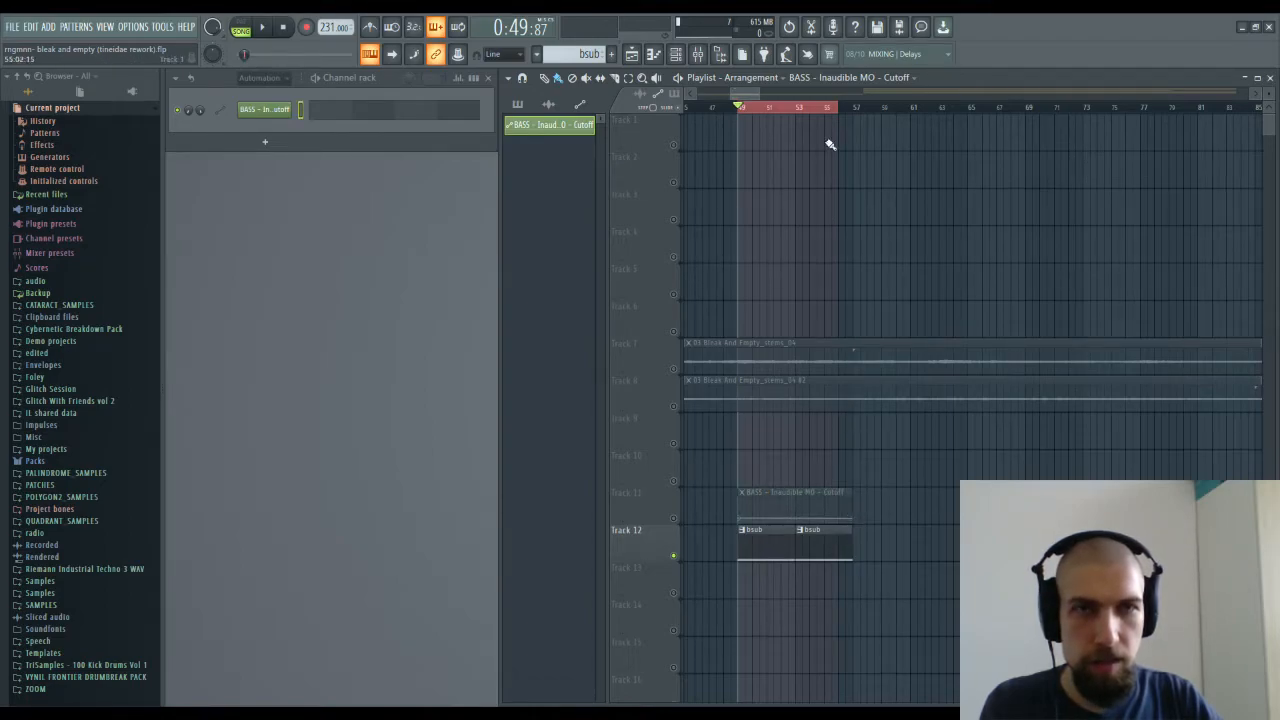
Step: Loop bars 49 to 57, shape the cutoff automation into a rise and fall peaking at bar 53, and play it with track 11 enabled
{"action": "left_click_drag", "start_coordinate": [858, 108], "coordinate": [745, 113]}
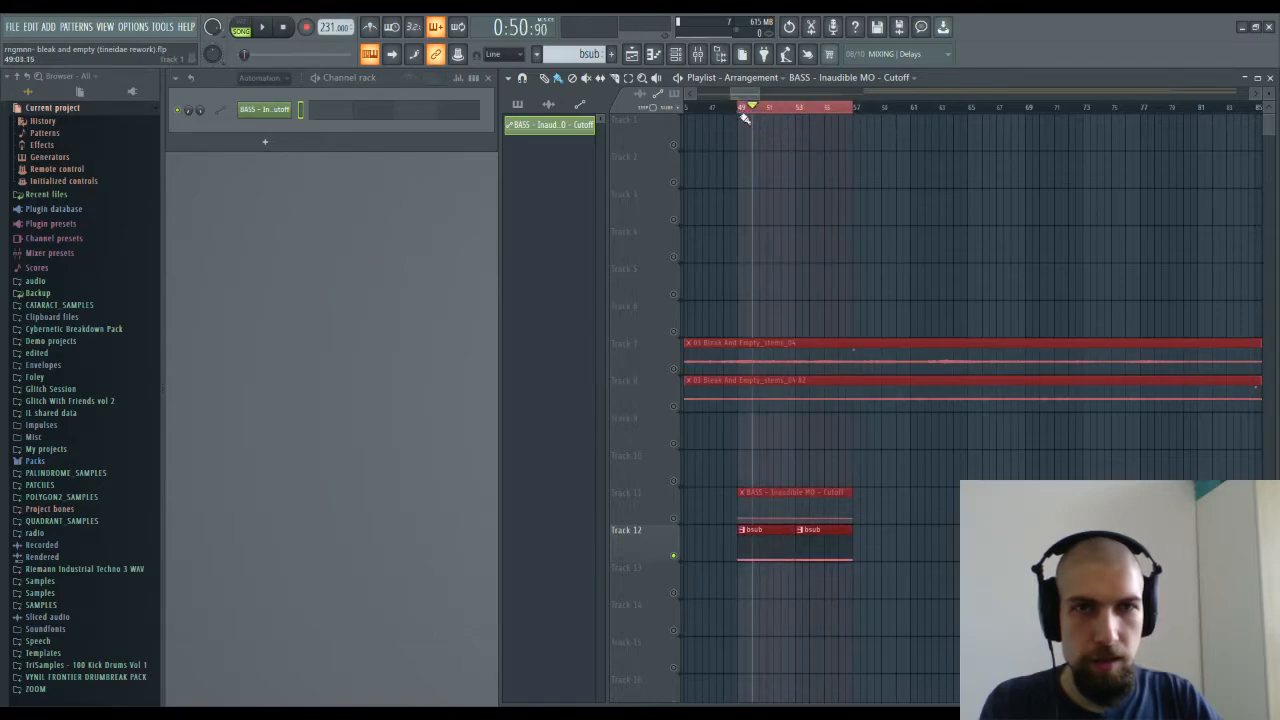
{"action": "left_click_drag", "start_coordinate": [797, 514], "coordinate": [797, 496]}
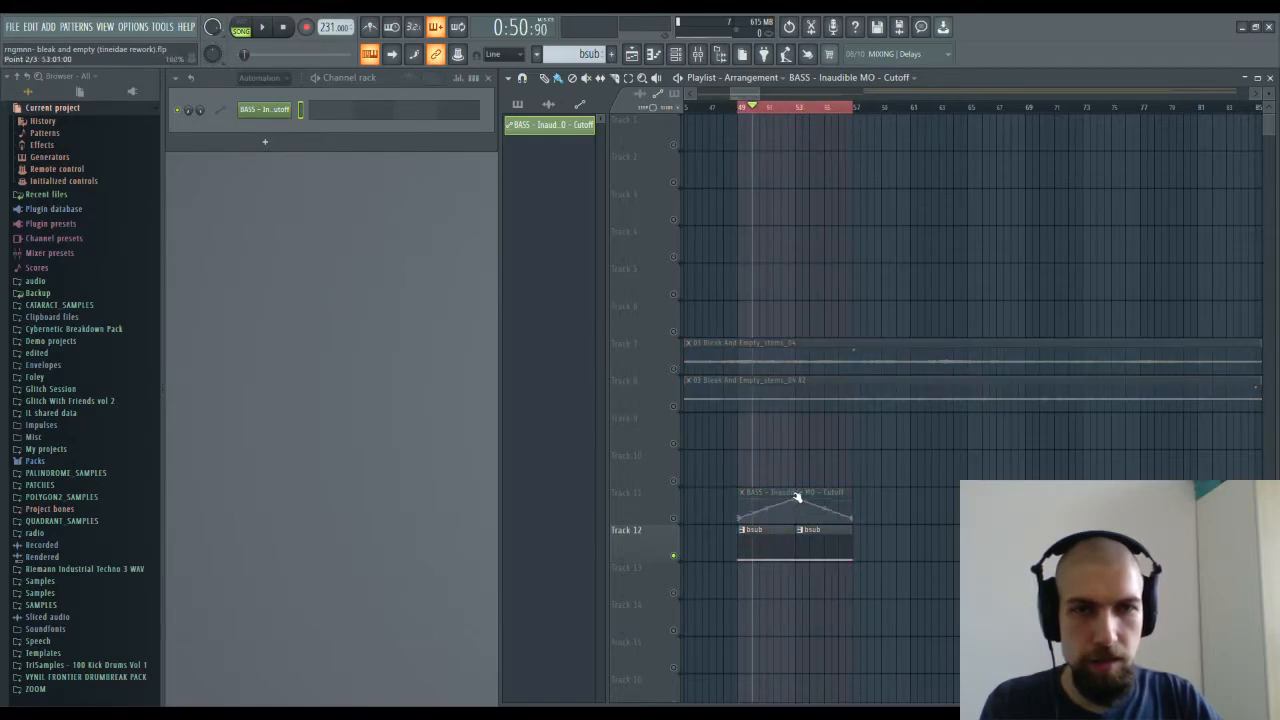
{"action": "left_click", "coordinate": [674, 518]}
{"action": "key", "text": "space"}
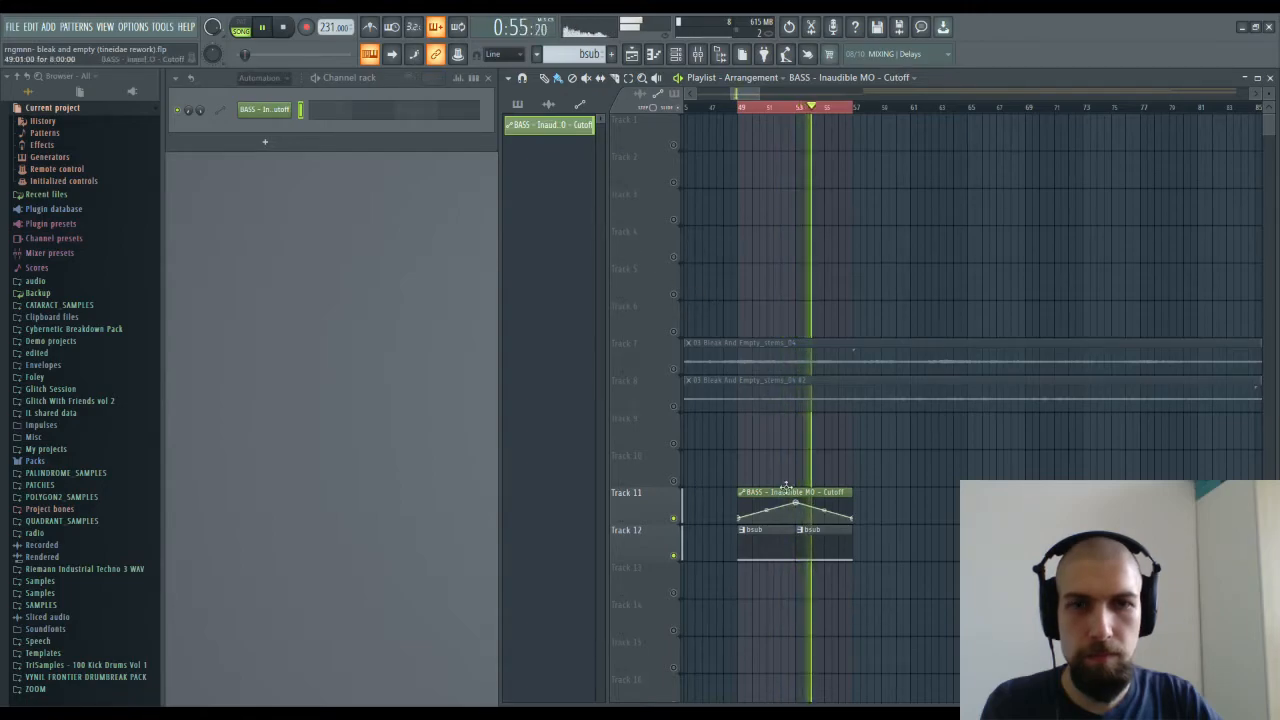
{"action": "key", "text": "space"}
Step: Check the bsub note in the piano roll and the JP6K amp settings, and replay the looped section
{"action": "double_click", "coordinate": [806, 529]}
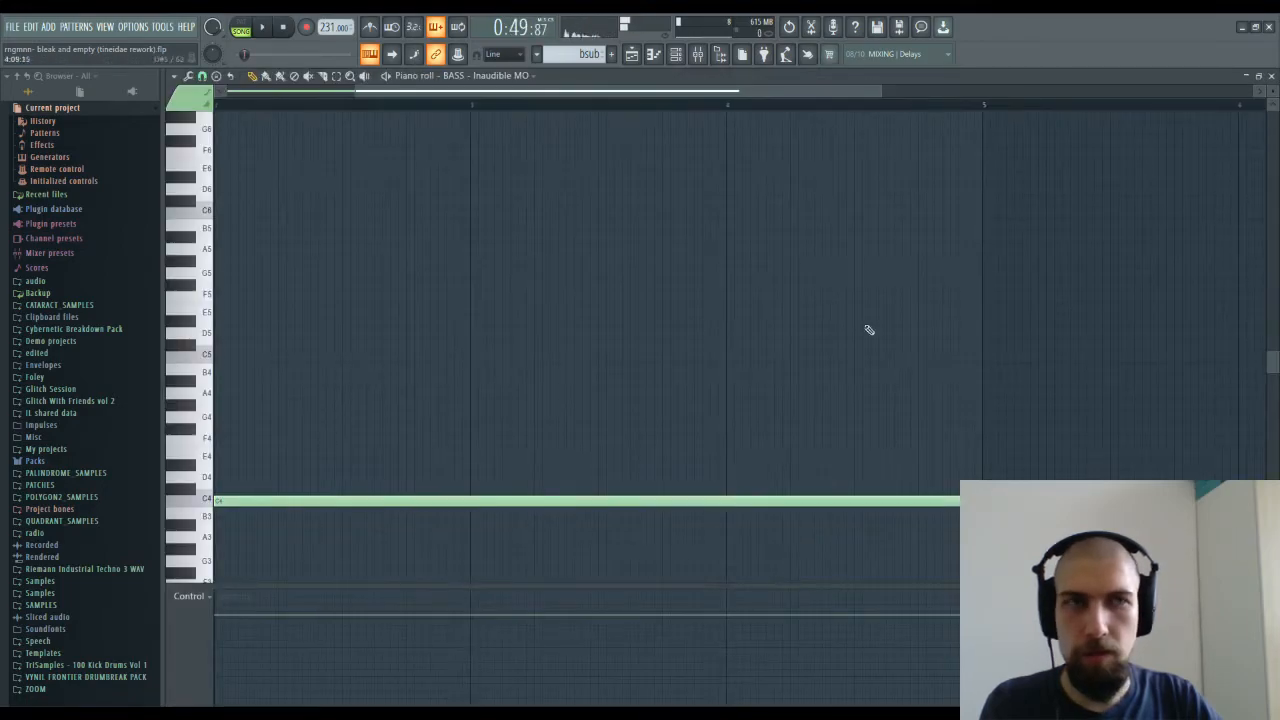
{"action": "left_click", "coordinate": [1270, 77]}
{"action": "left_click", "coordinate": [264, 109]}
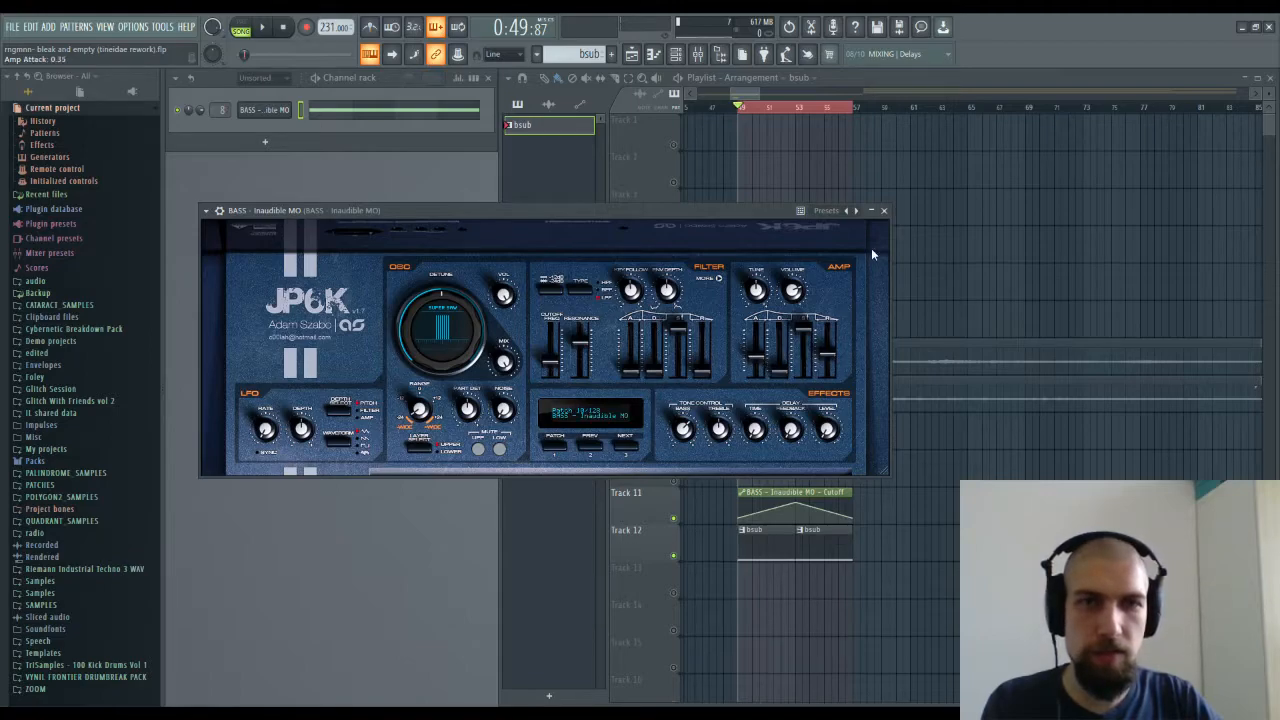
{"action": "left_click", "coordinate": [884, 210]}
{"action": "key", "text": "space"}
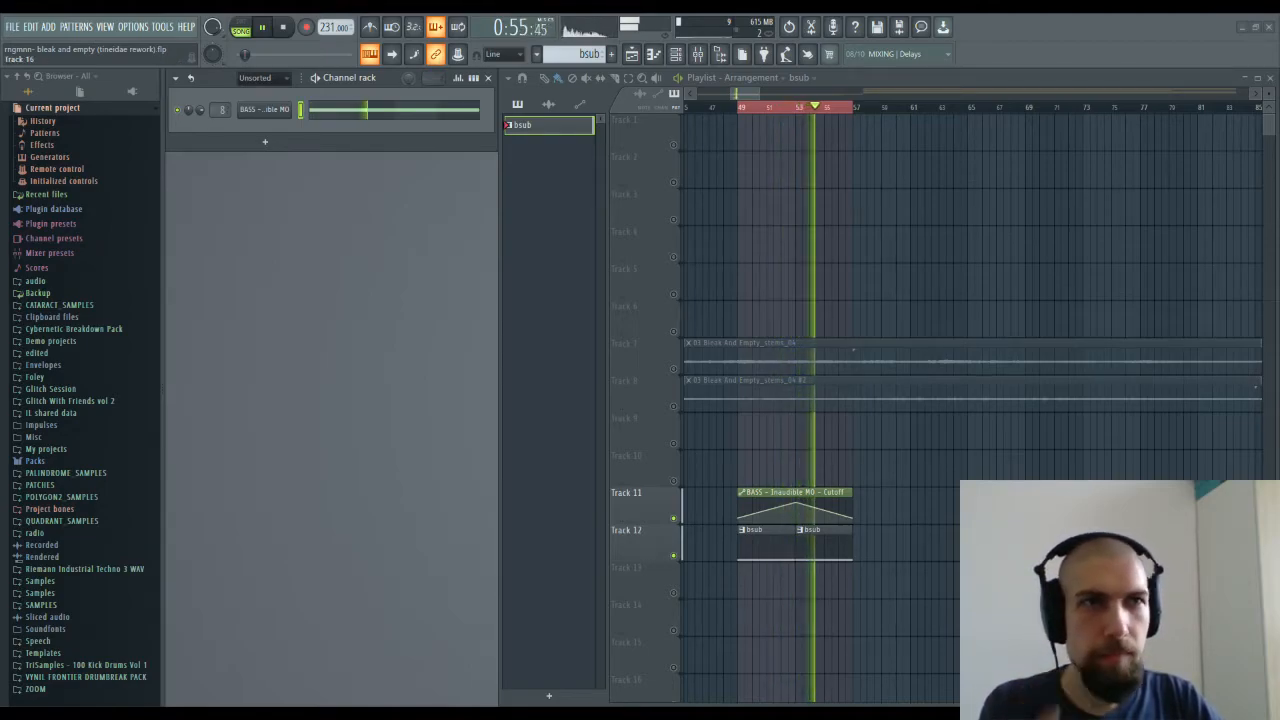
{"action": "key", "text": "space"}
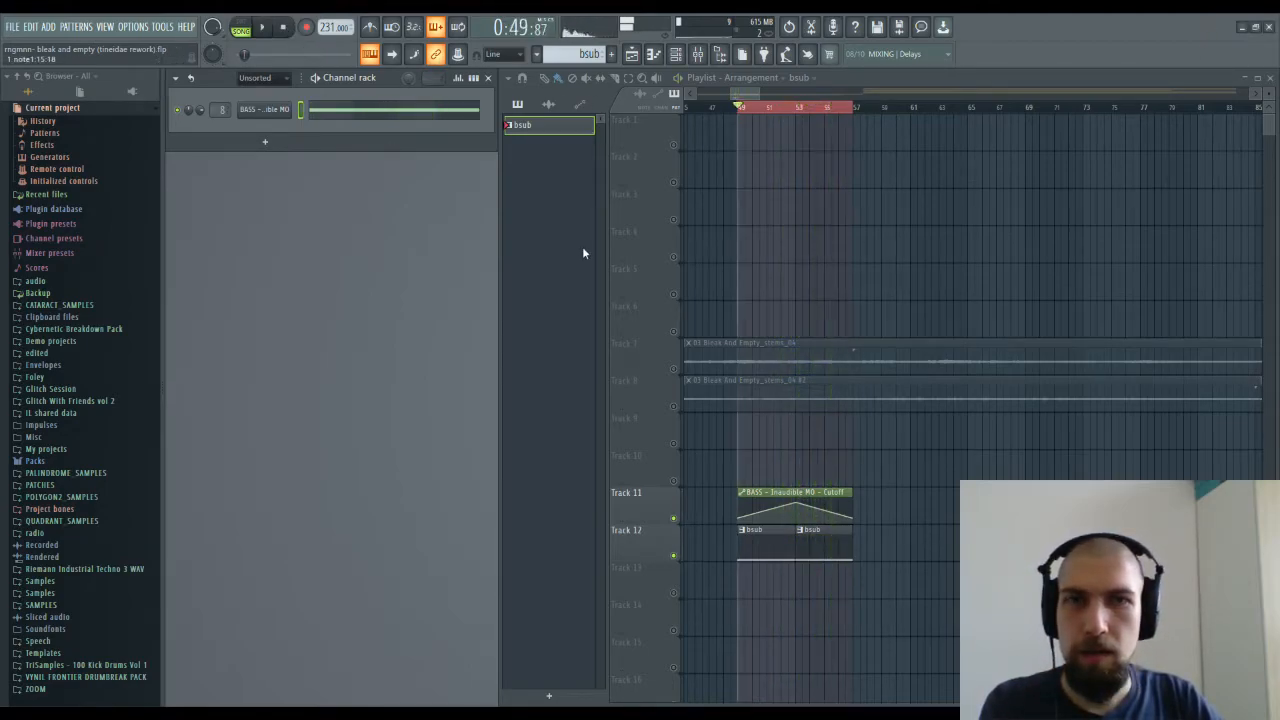
Step: In CHOWTapeModel on the bass mixer track, set the input gain to 2.30 and output gain to 17.52, and play the section
{"action": "left_click", "coordinate": [698, 54]}
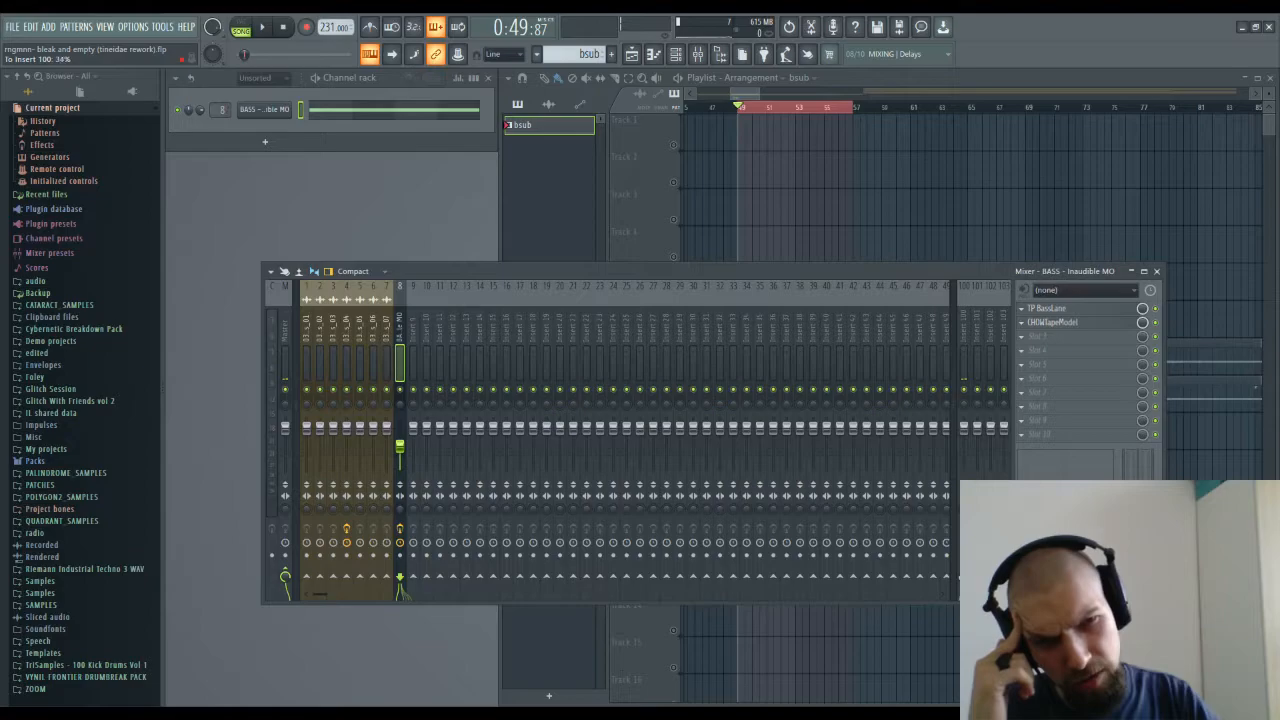
{"action": "left_click", "coordinate": [1078, 326]}
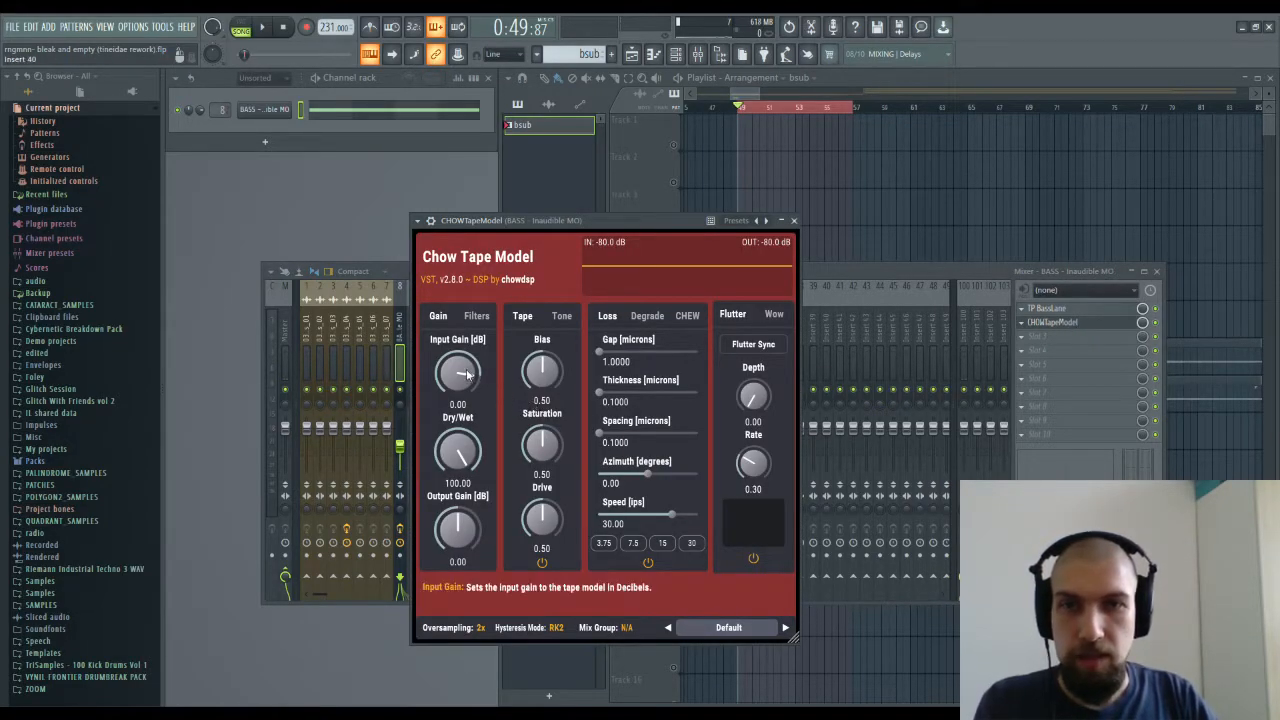
{"action": "left_click_drag", "start_coordinate": [470, 376], "coordinate": [475, 372]}
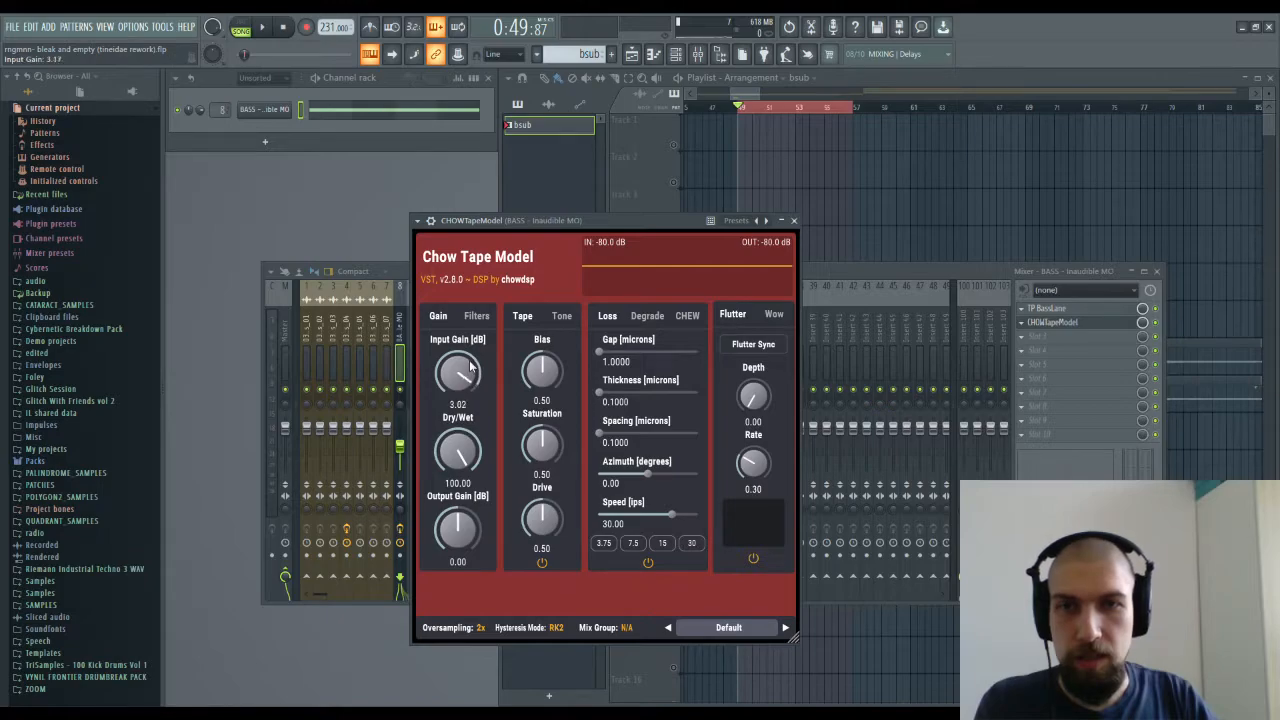
{"action": "left_click_drag", "start_coordinate": [468, 526], "coordinate": [473, 496]}
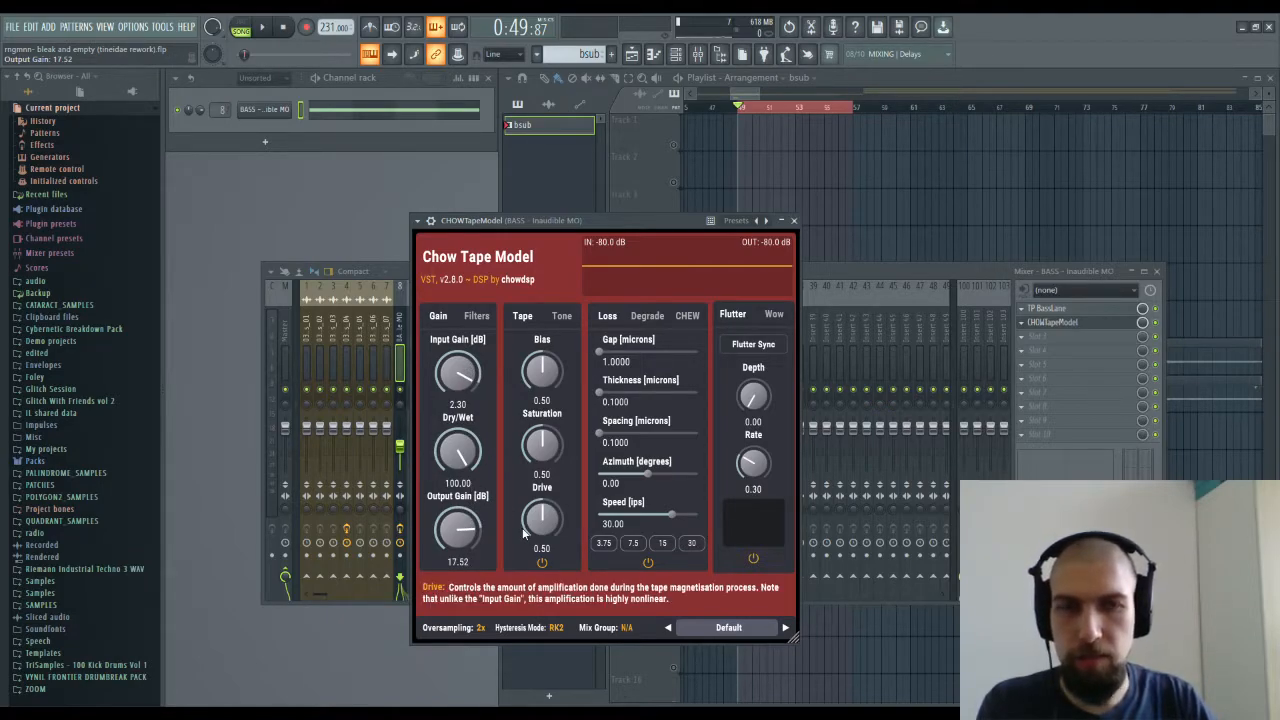
{"action": "key", "text": "space"}
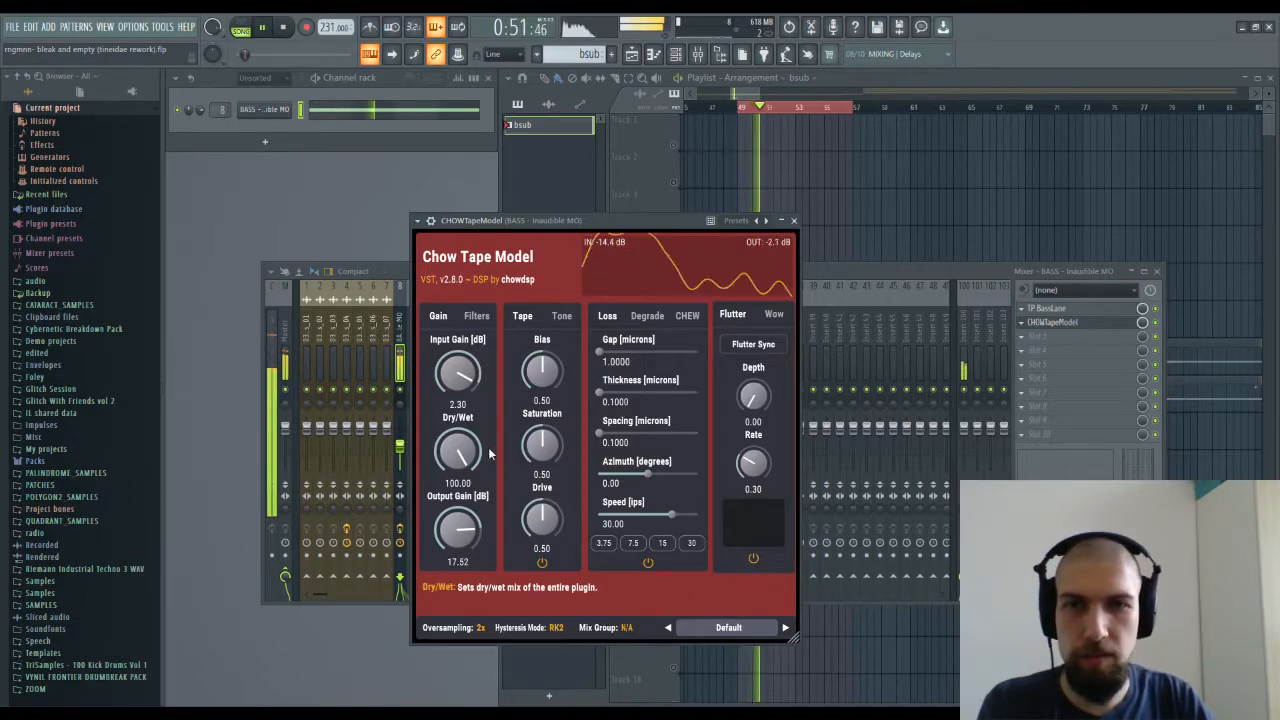
{"action": "key", "text": "space"}
Step: Lower the tape output gain to 0.72, trying a reduced dry/wet mix before restoring it to 100
{"action": "left_click_drag", "start_coordinate": [461, 531], "coordinate": [460, 562]}
{"action": "left_click_drag", "start_coordinate": [458, 452], "coordinate": [465, 508]}
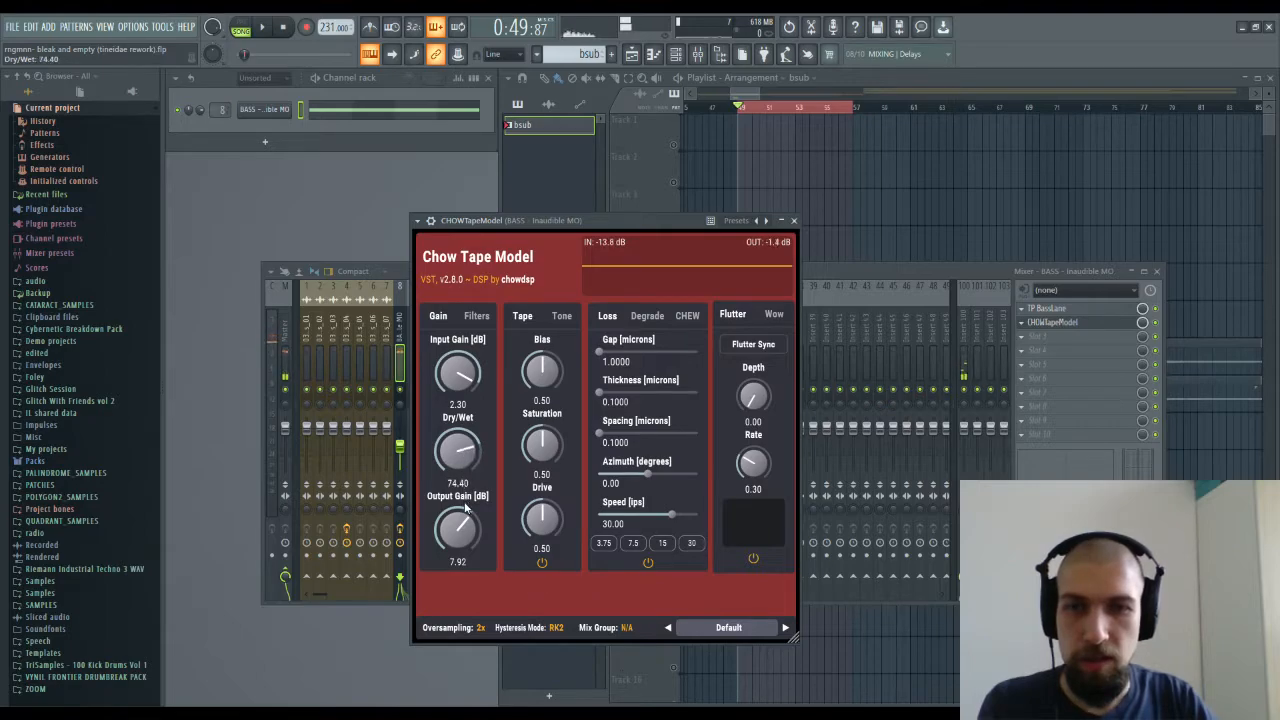
{"action": "left_click_drag", "start_coordinate": [466, 462], "coordinate": [466, 435]}
{"action": "left_click_drag", "start_coordinate": [456, 535], "coordinate": [456, 552]}
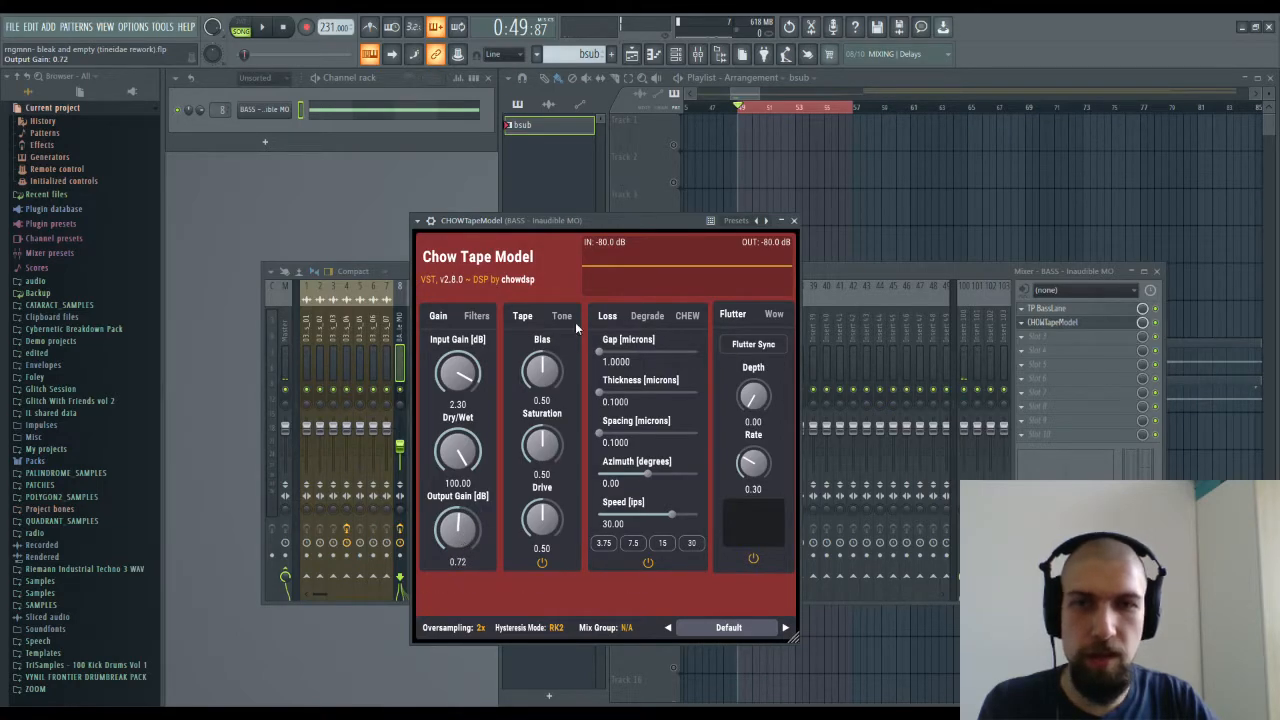
Step: Set the tape bias to 0.85 and saturation to 0.65 while auditioning the bass loop
{"action": "left_click_drag", "start_coordinate": [552, 381], "coordinate": [555, 335]}
{"action": "key", "text": "space"}
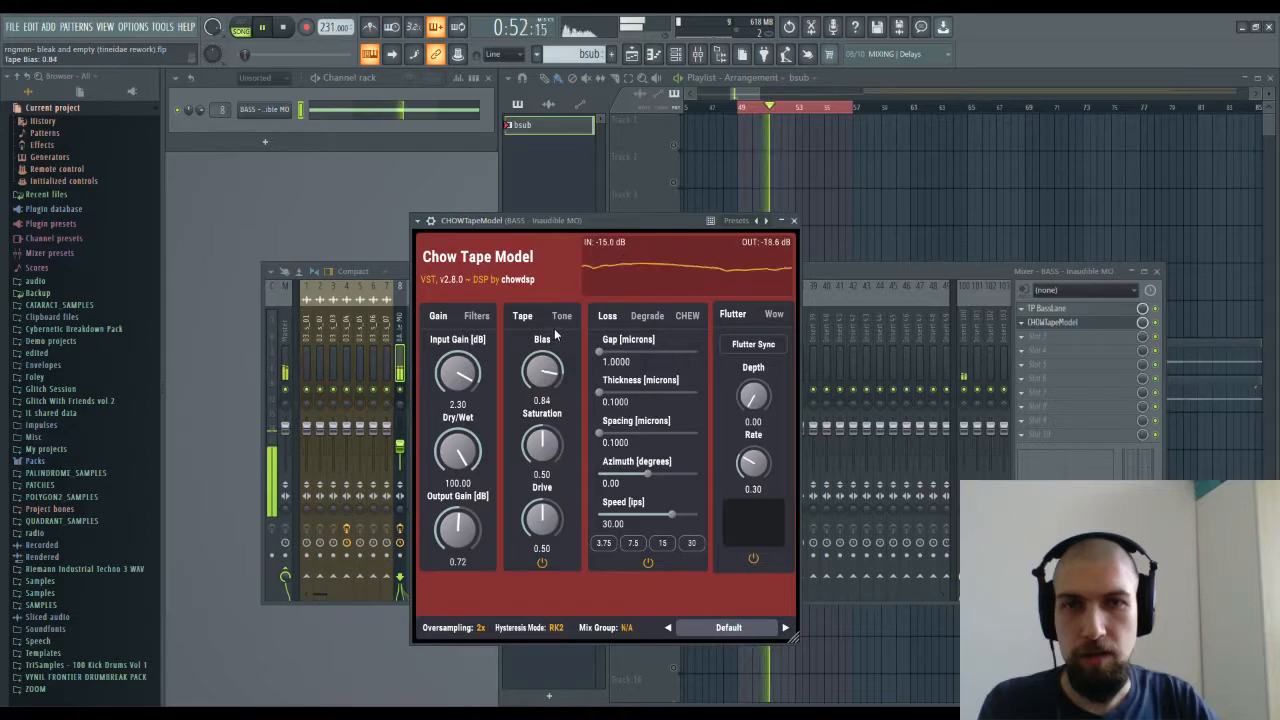
{"action": "left_click_drag", "start_coordinate": [552, 443], "coordinate": [555, 421]}
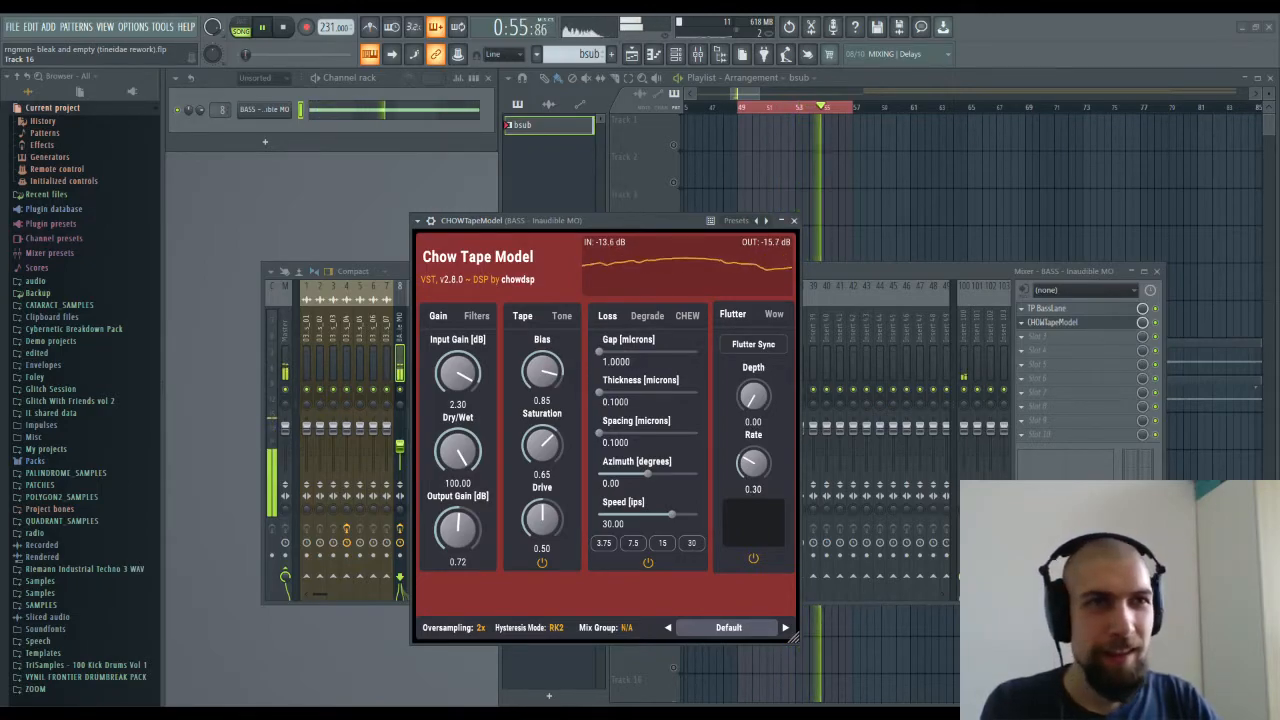
{"action": "key", "text": "space"}
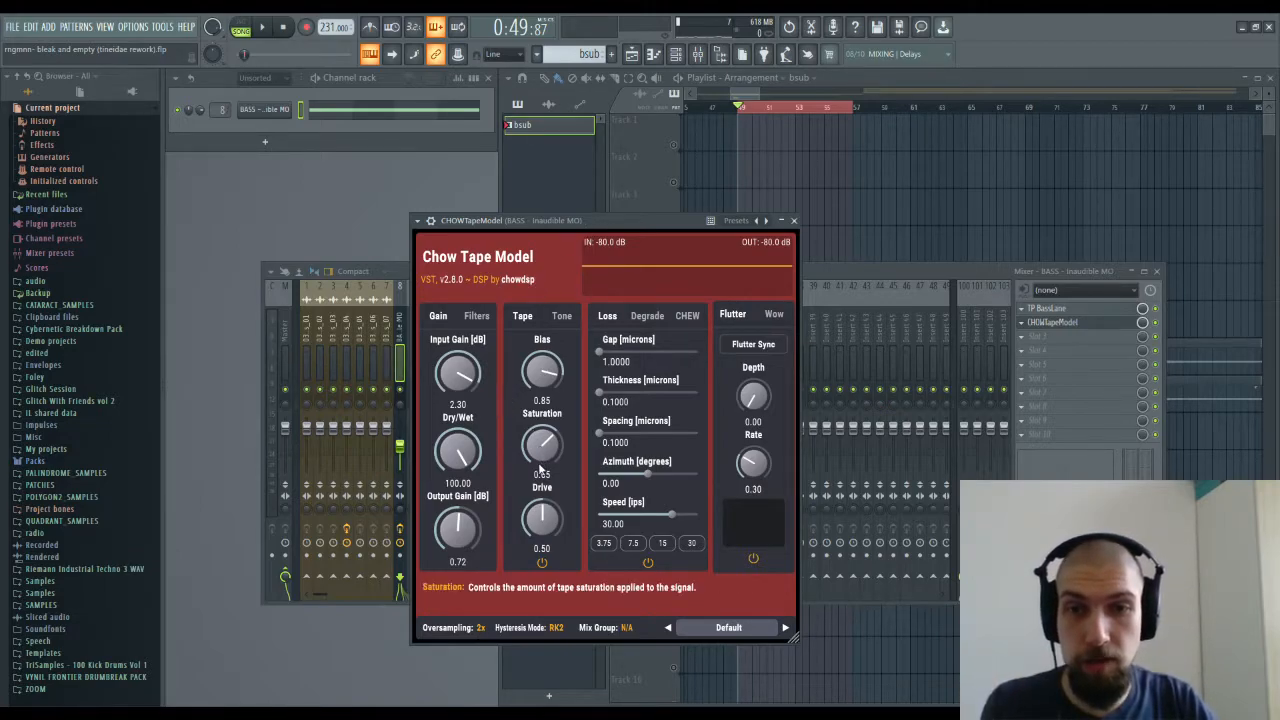
Step: Raise the tape drive to 0.99 and audition the bass loop
{"action": "left_click_drag", "start_coordinate": [551, 528], "coordinate": [563, 468]}
{"action": "key", "text": "space"}
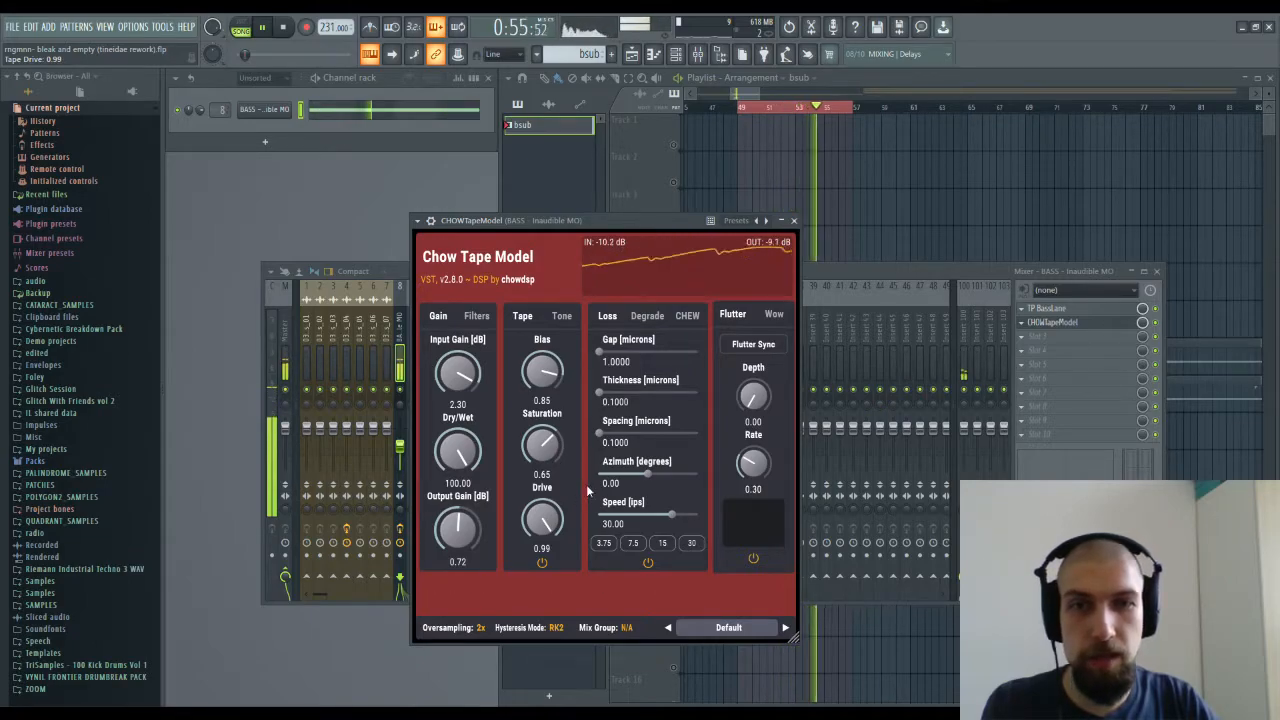
{"action": "left_click", "coordinate": [288, 24]}
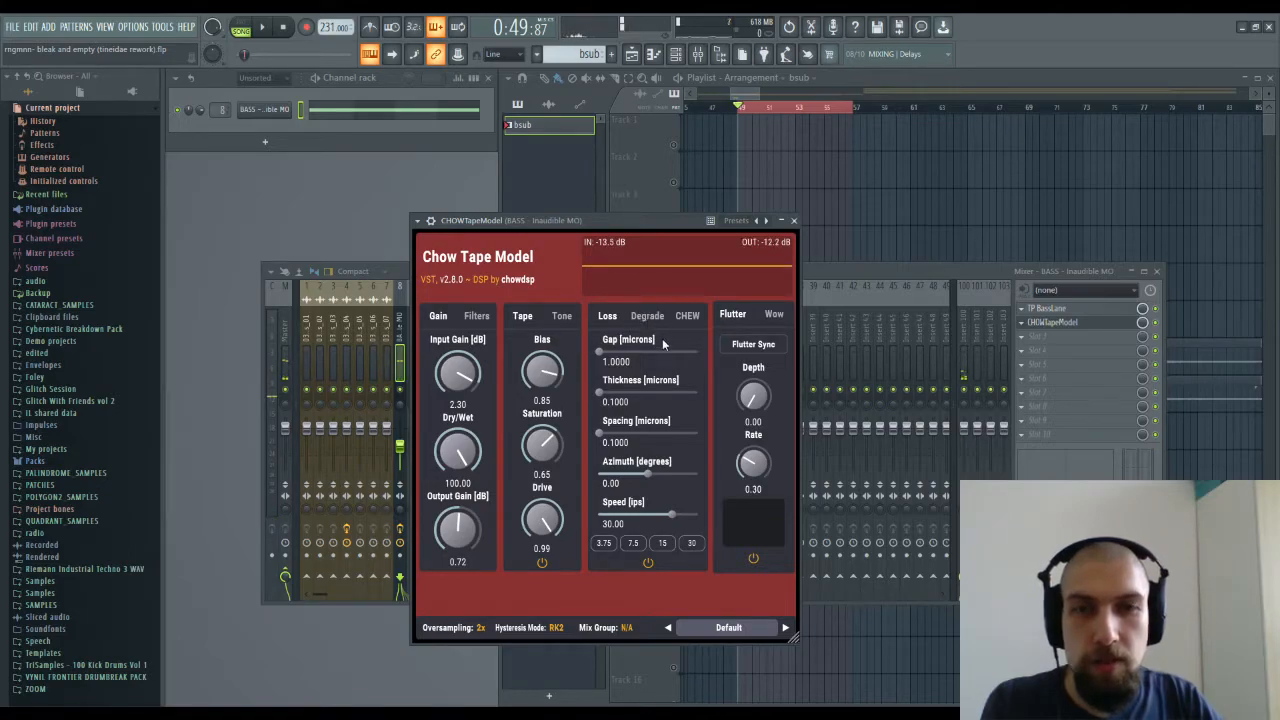
Step: Try adjusting the tape loss gap and play the bass loop
{"action": "mouse_move", "coordinate": [603, 355]}
{"action": "left_mouse_down"}
{"action": "mouse_move", "coordinate": [694, 358]}
{"action": "mouse_move", "coordinate": [589, 352]}
{"action": "left_mouse_up"}
{"action": "key", "text": "space"}
{"action": "key", "text": "space"}
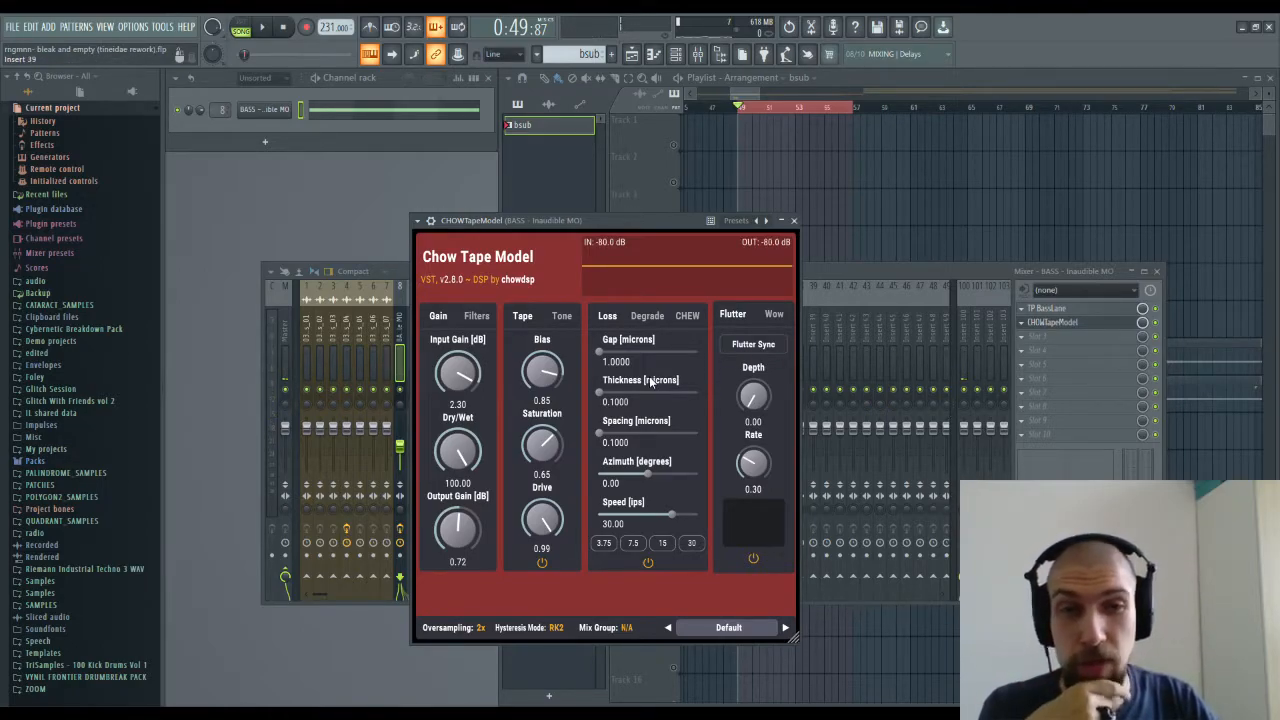
Step: Set the tape flutter depth to 0.70 with the rate at 0.30 during playback
{"action": "left_click", "coordinate": [775, 320]}
{"action": "left_click", "coordinate": [733, 314]}
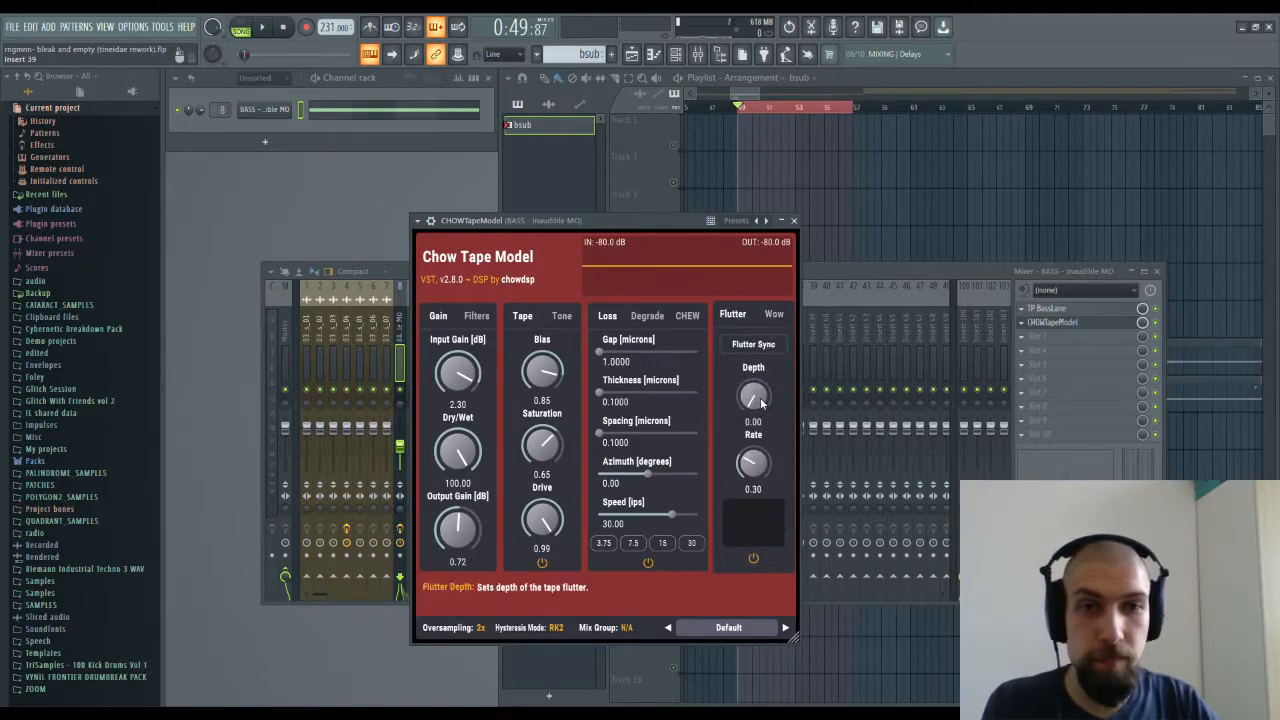
{"action": "key", "text": "space"}
{"action": "mouse_move", "coordinate": [758, 401]}
{"action": "left_mouse_down"}
{"action": "mouse_move", "coordinate": [761, 348]}
{"action": "mouse_move", "coordinate": [758, 381]}
{"action": "left_mouse_up"}
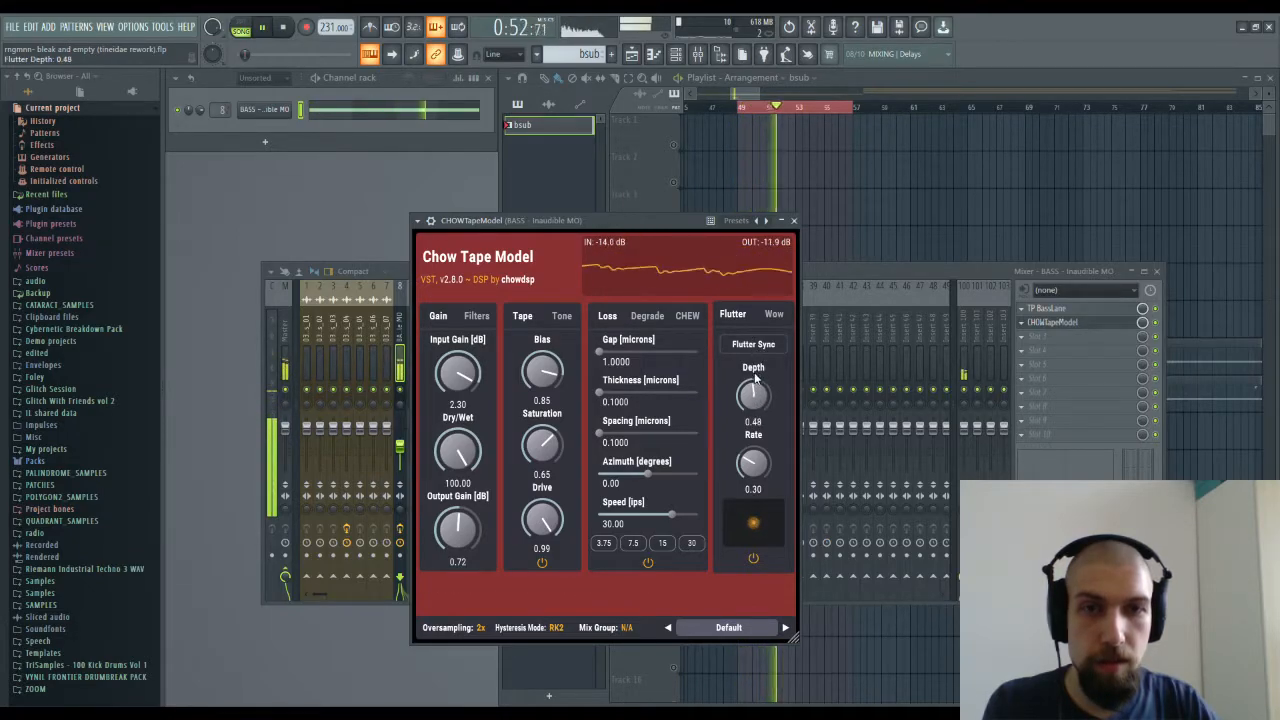
{"action": "mouse_move", "coordinate": [766, 477]}
{"action": "left_mouse_down"}
{"action": "mouse_move", "coordinate": [770, 446]}
{"action": "mouse_move", "coordinate": [769, 478]}
{"action": "left_mouse_up"}
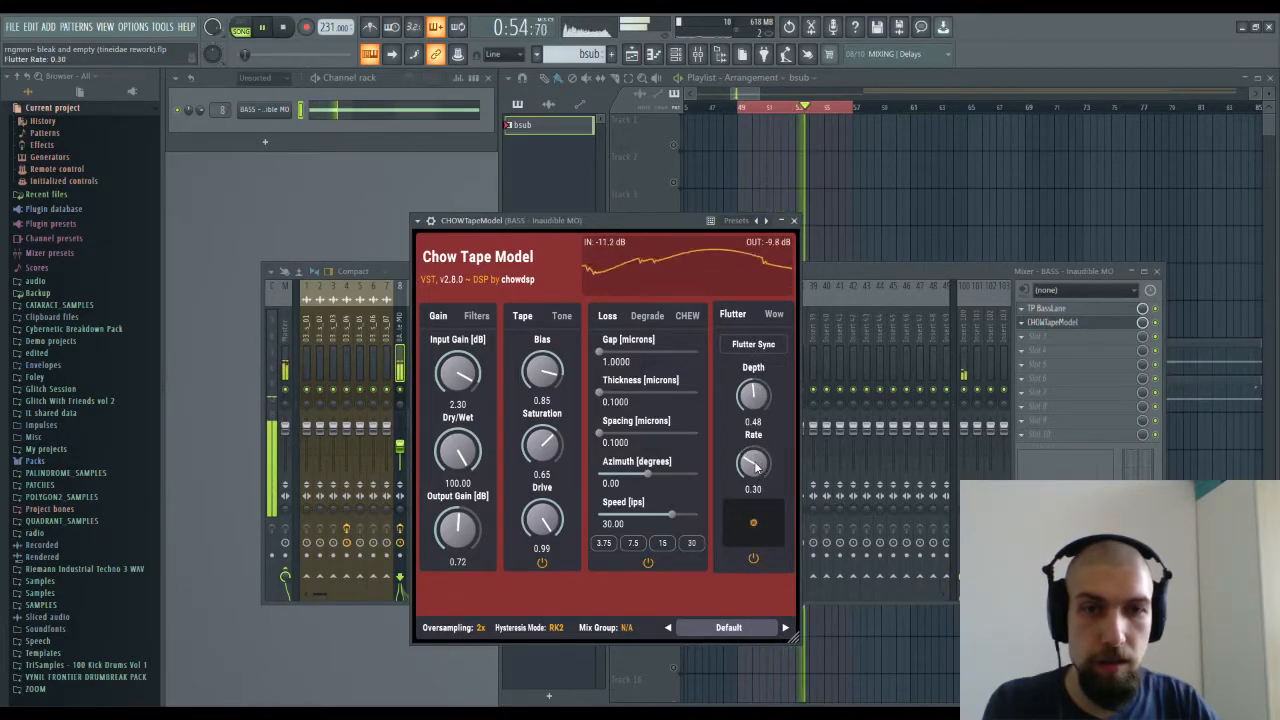
{"action": "mouse_move", "coordinate": [748, 397]}
{"action": "left_mouse_down"}
{"action": "mouse_move", "coordinate": [753, 322]}
{"action": "mouse_move", "coordinate": [757, 378]}
{"action": "left_mouse_up"}
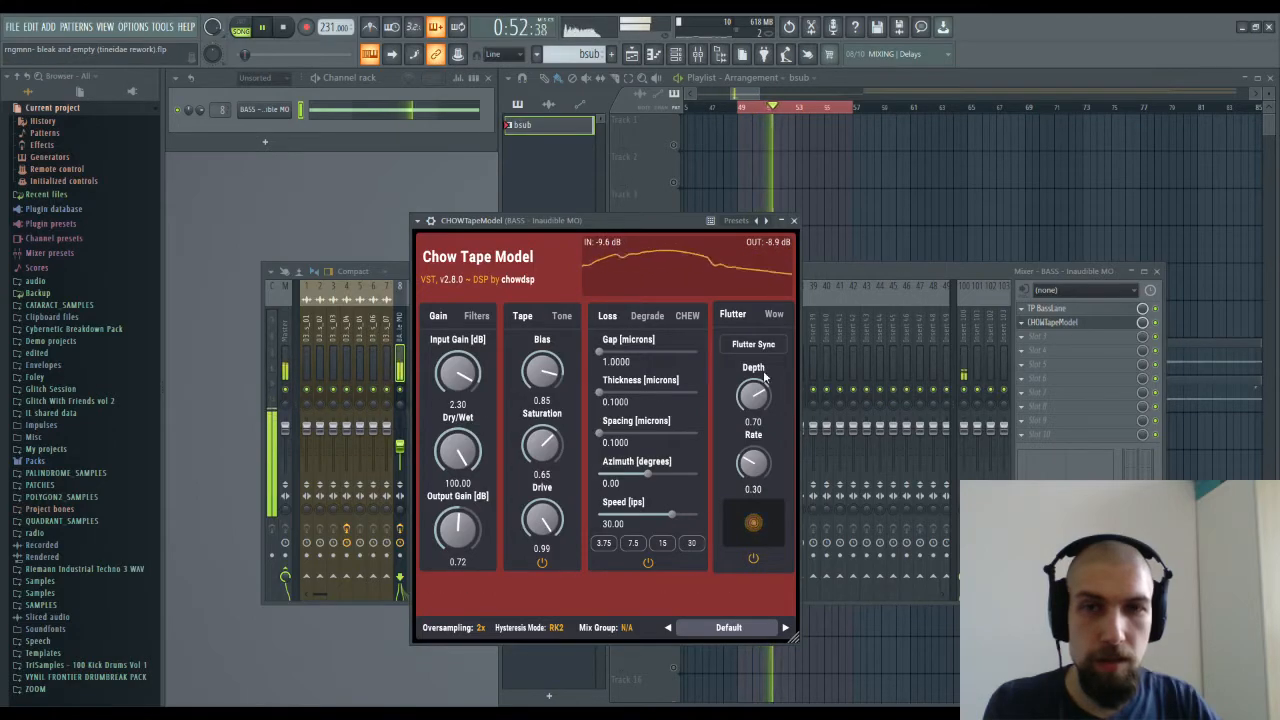
Step: Set the tape wow depth to 0.14 and variance to 0.23 during playback, and open the Degrade settings
{"action": "left_click", "coordinate": [776, 315]}
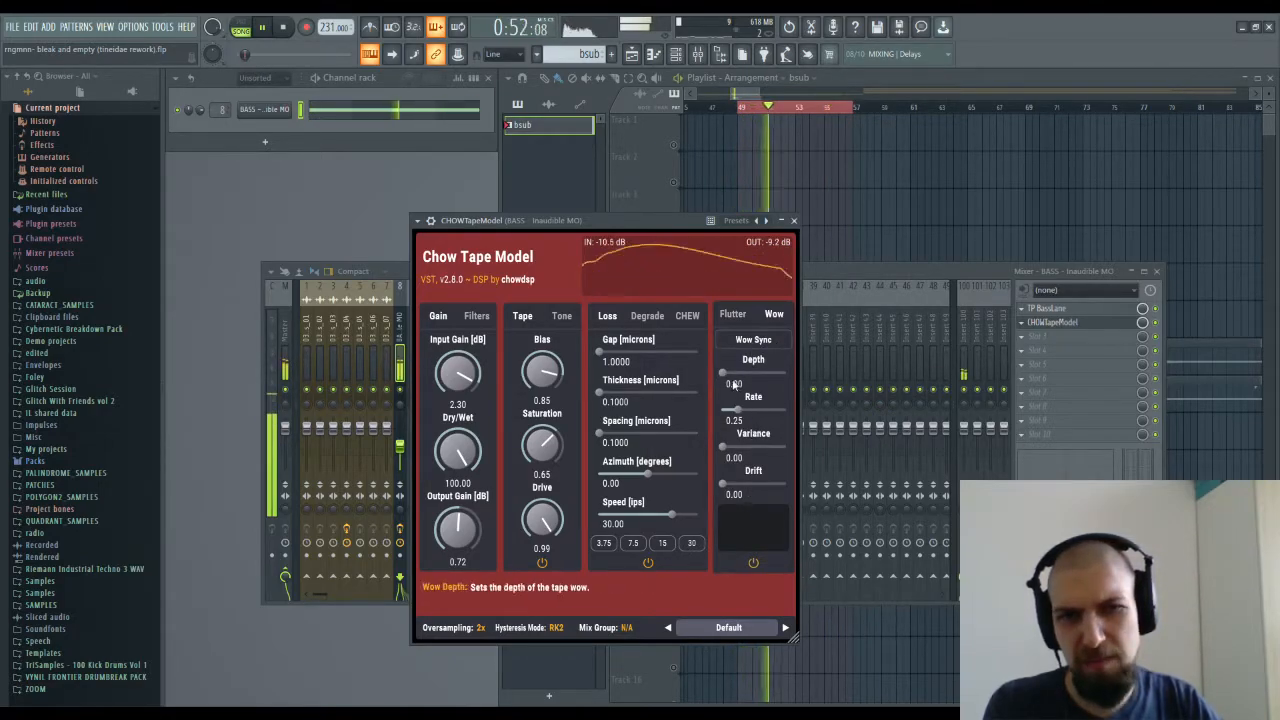
{"action": "mouse_move", "coordinate": [726, 369]}
{"action": "left_mouse_down"}
{"action": "mouse_move", "coordinate": [793, 382]}
{"action": "mouse_move", "coordinate": [731, 374]}
{"action": "left_mouse_up"}
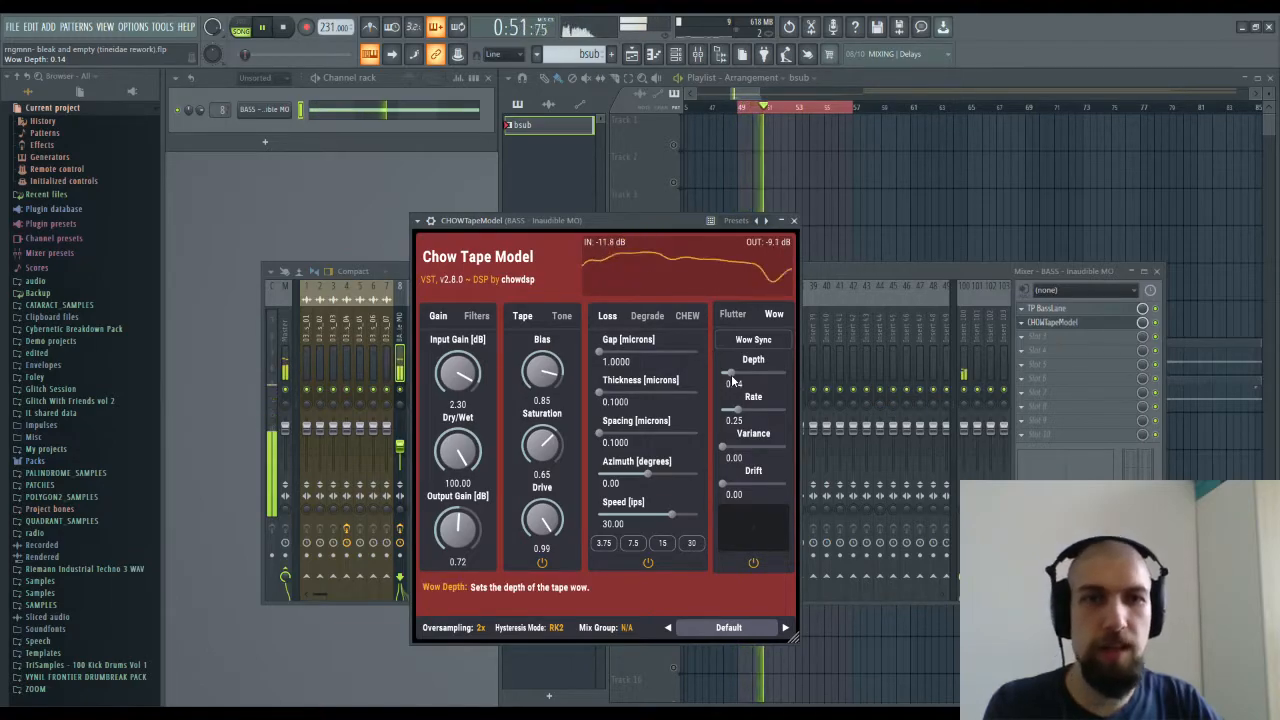
{"action": "left_click_drag", "start_coordinate": [723, 446], "coordinate": [709, 492]}
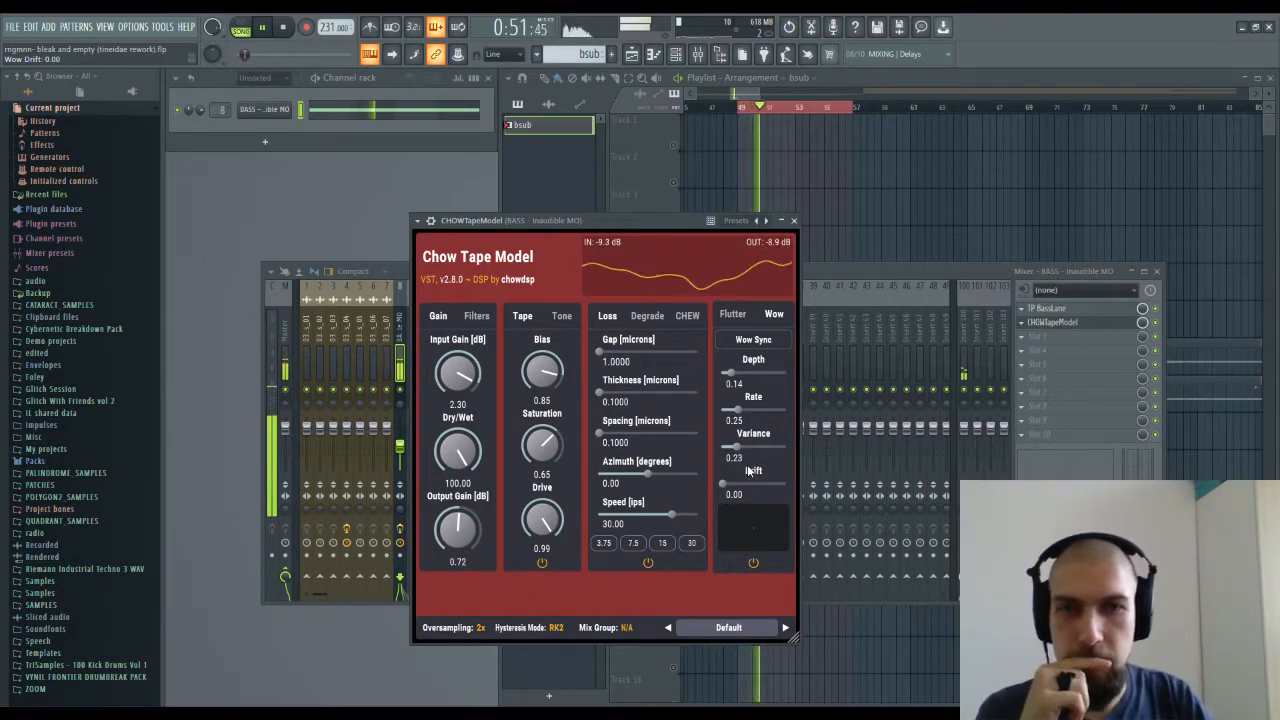
{"action": "left_click", "coordinate": [646, 315]}
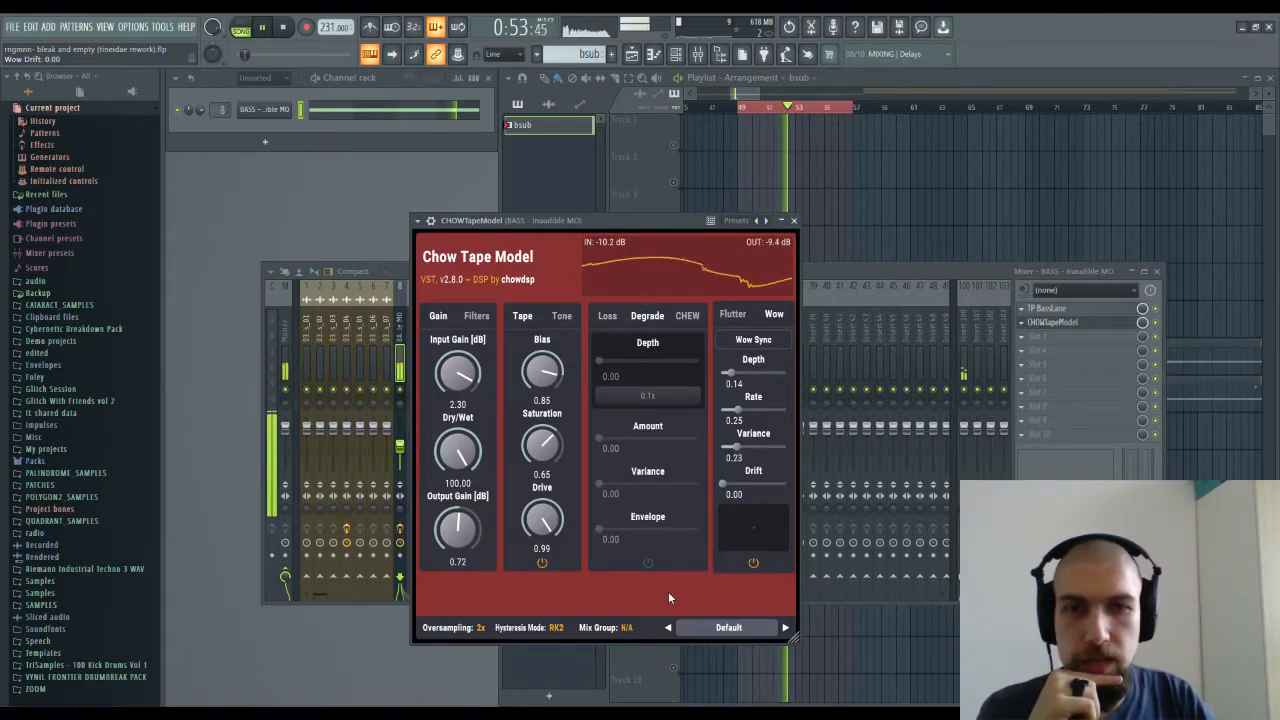
Step: Enable the tape Chew effect and set its depth to 0.60, frequency to 0.47 and variance to 0.46 during playback
{"action": "left_click", "coordinate": [688, 316]}
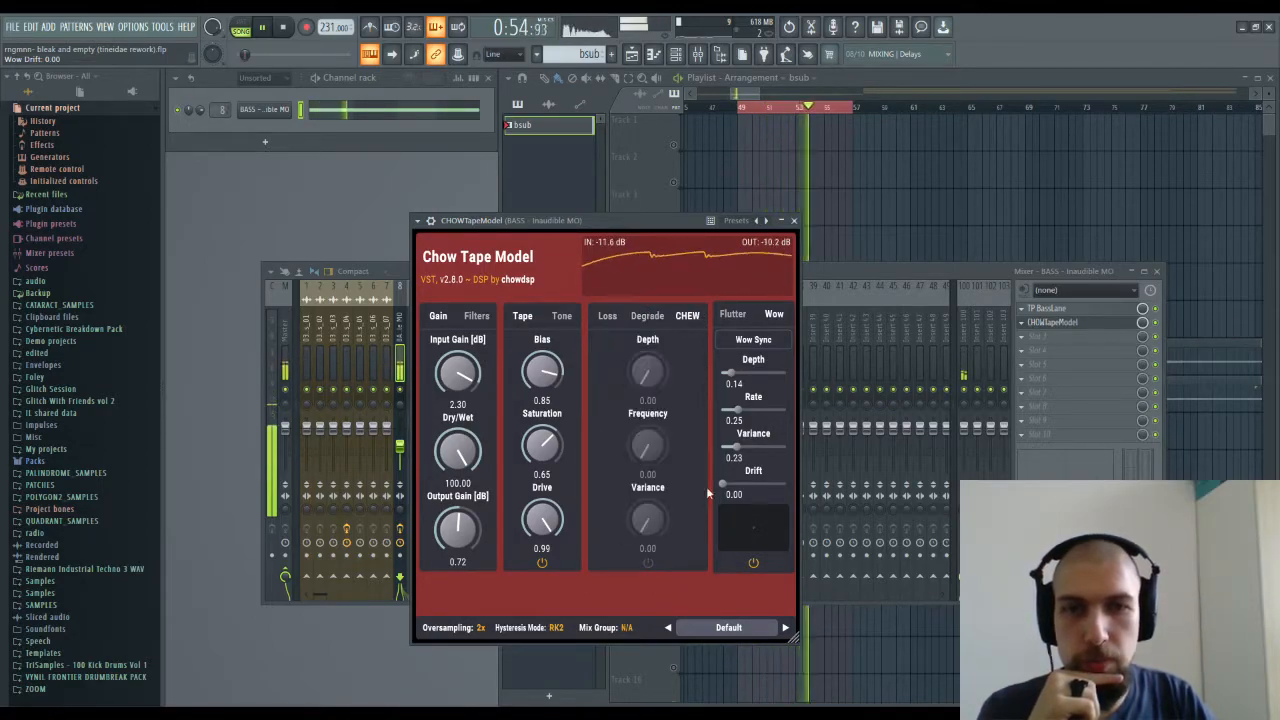
{"action": "left_click", "coordinate": [648, 560]}
{"action": "left_click_drag", "start_coordinate": [645, 375], "coordinate": [673, 206]}
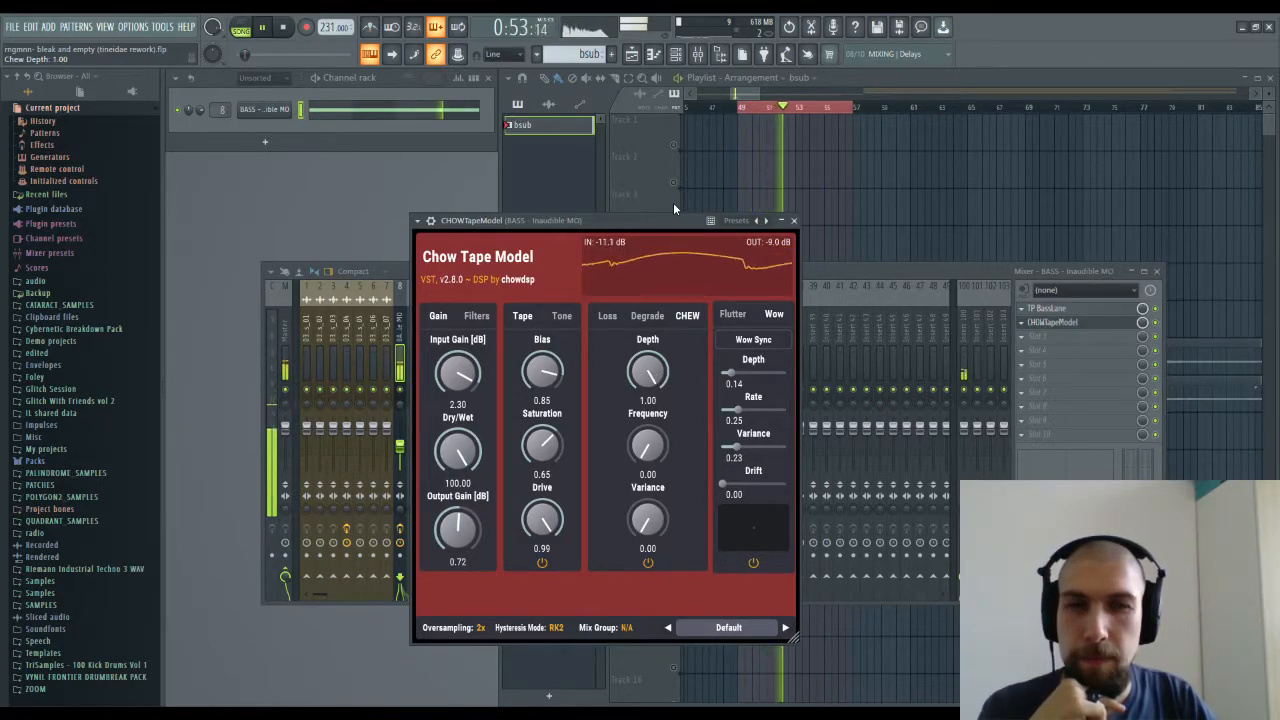
{"action": "left_click_drag", "start_coordinate": [674, 209], "coordinate": [661, 397]}
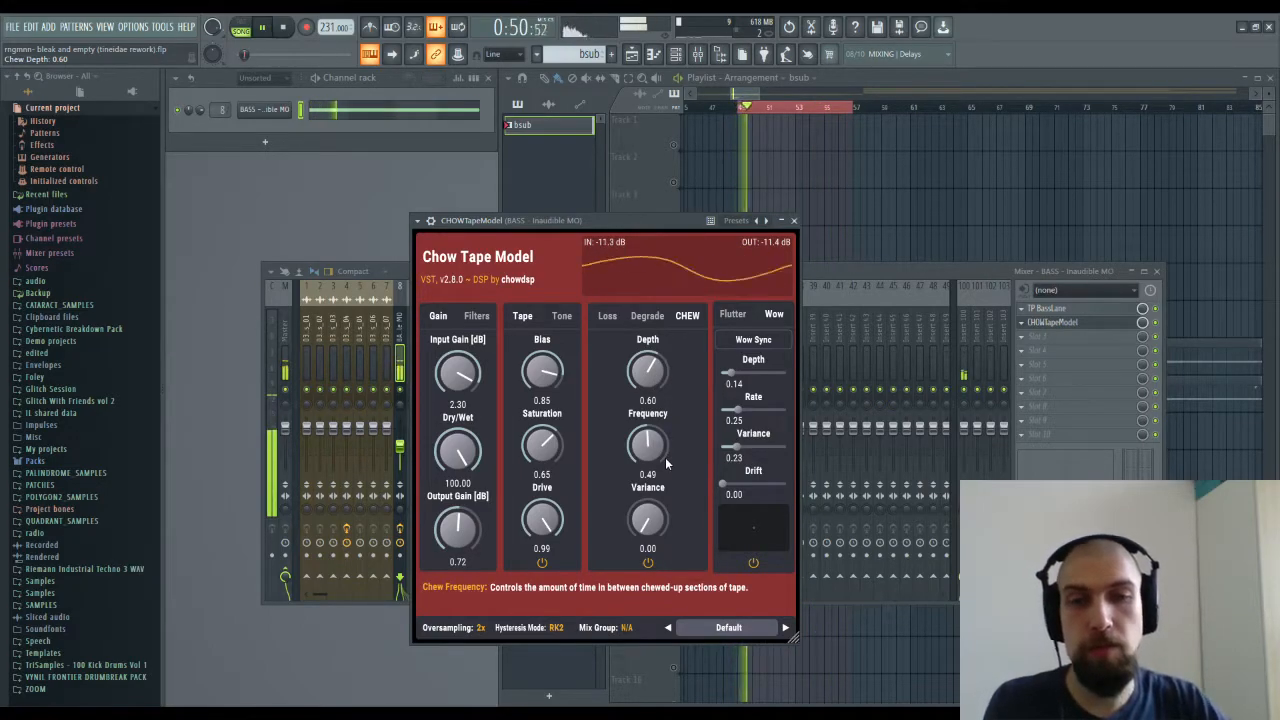
{"action": "left_click_drag", "start_coordinate": [676, 543], "coordinate": [643, 507]}
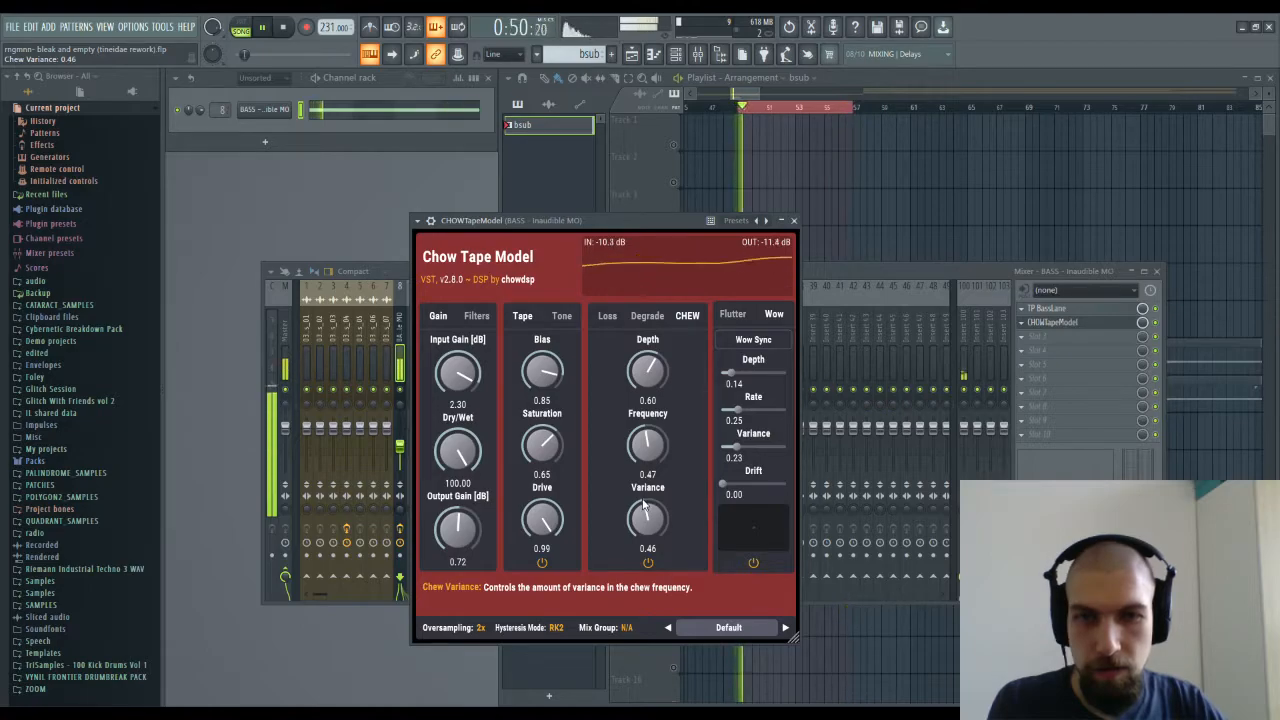
Step: Lower the chew frequency to 0.07 and the chew depth to 0.12, and stop playback
{"action": "left_click_drag", "start_coordinate": [648, 450], "coordinate": [669, 401]}
{"action": "left_click_drag", "start_coordinate": [648, 446], "coordinate": [647, 556]}
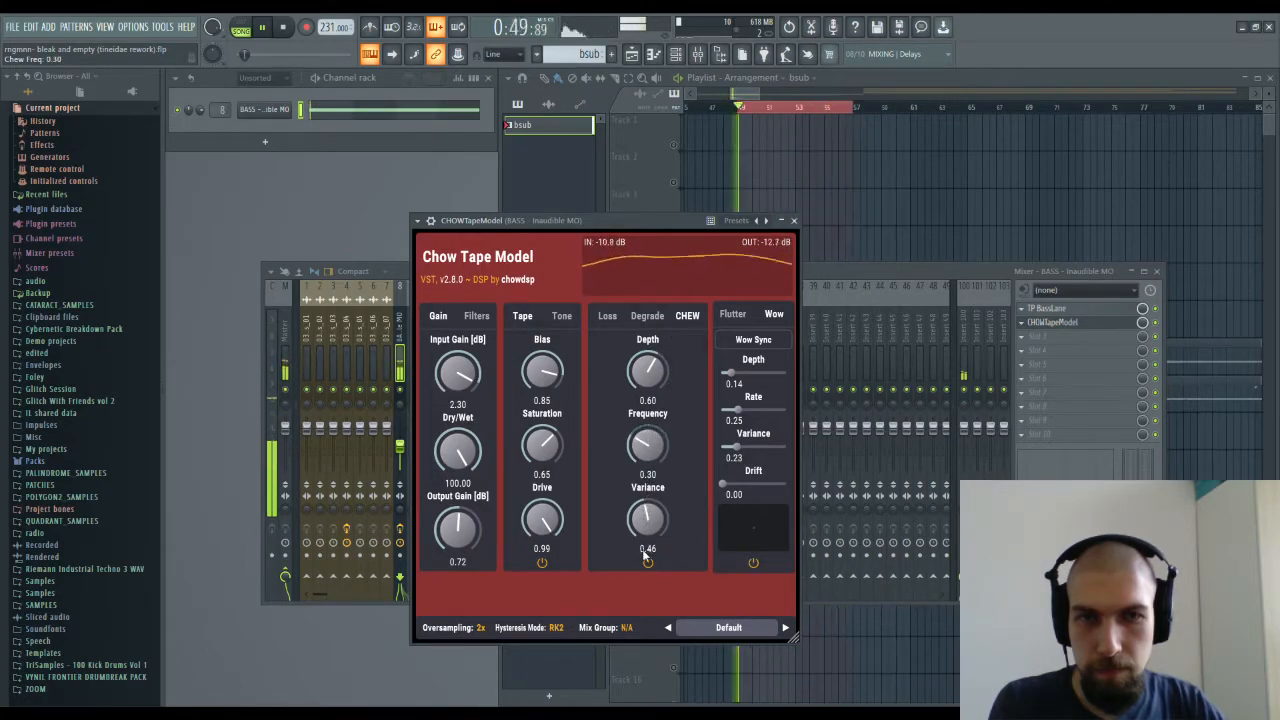
{"action": "left_click_drag", "start_coordinate": [657, 448], "coordinate": [656, 488]}
{"action": "left_click_drag", "start_coordinate": [654, 386], "coordinate": [663, 468]}
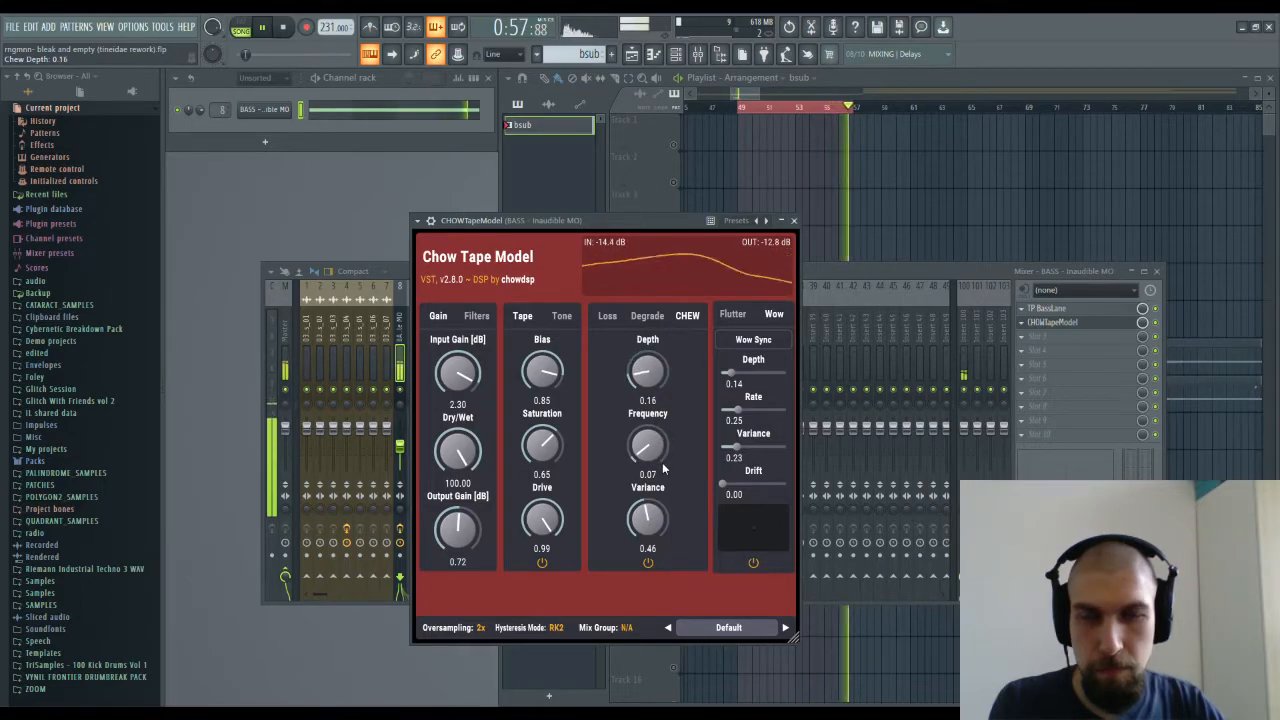
{"action": "left_click_drag", "start_coordinate": [642, 368], "coordinate": [637, 377]}
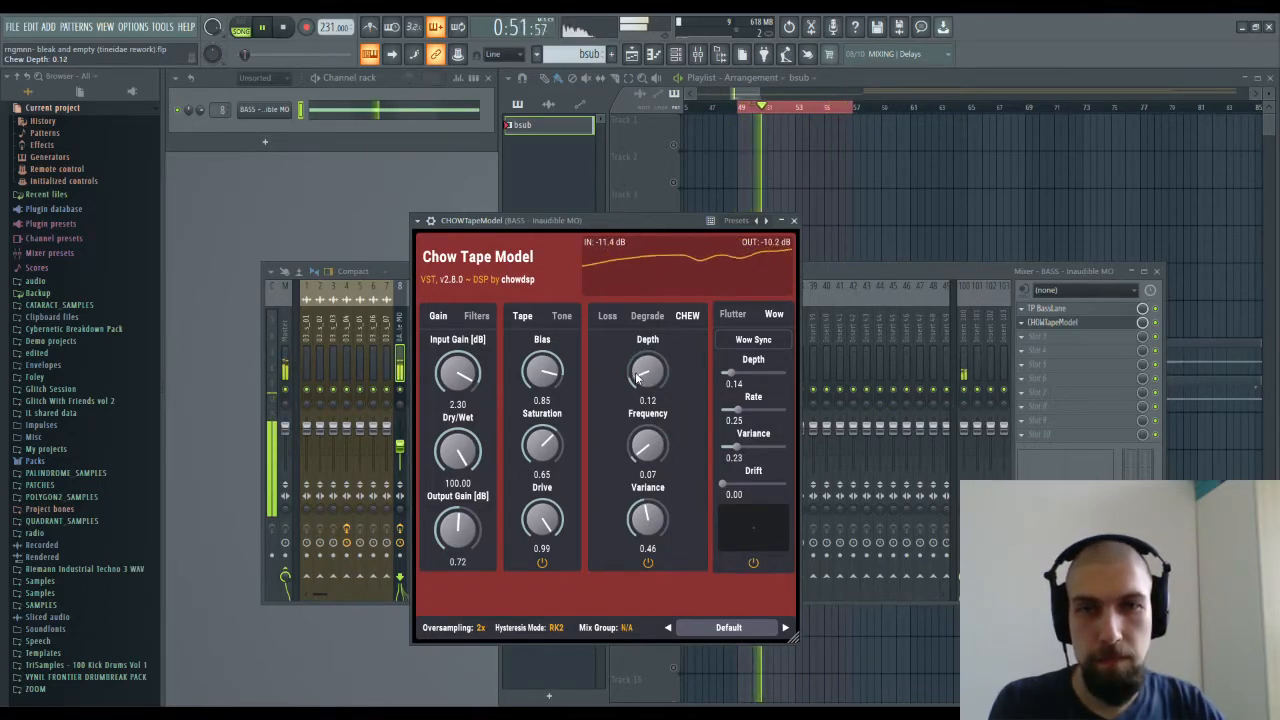
{"action": "left_click", "coordinate": [285, 33]}
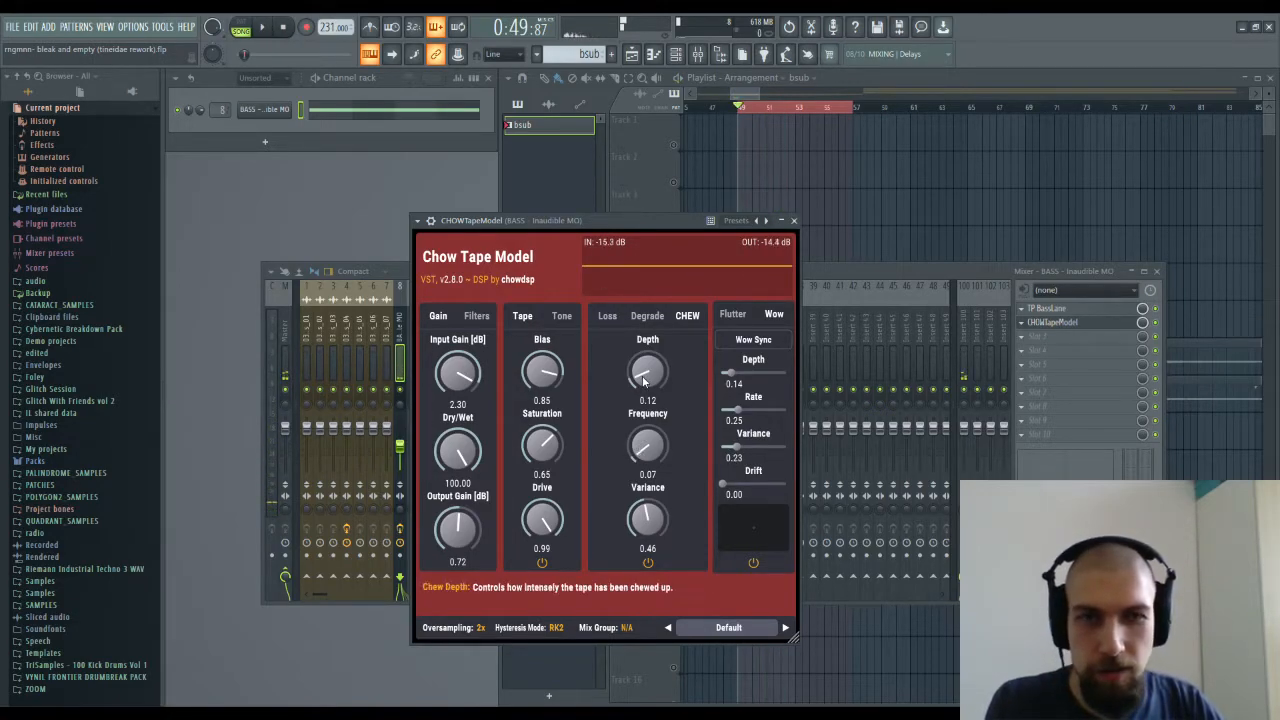
Step: Check the tape model's Degrade and Loss settings and audition the bass loop again
{"action": "left_click", "coordinate": [638, 318]}
{"action": "left_click", "coordinate": [609, 318]}
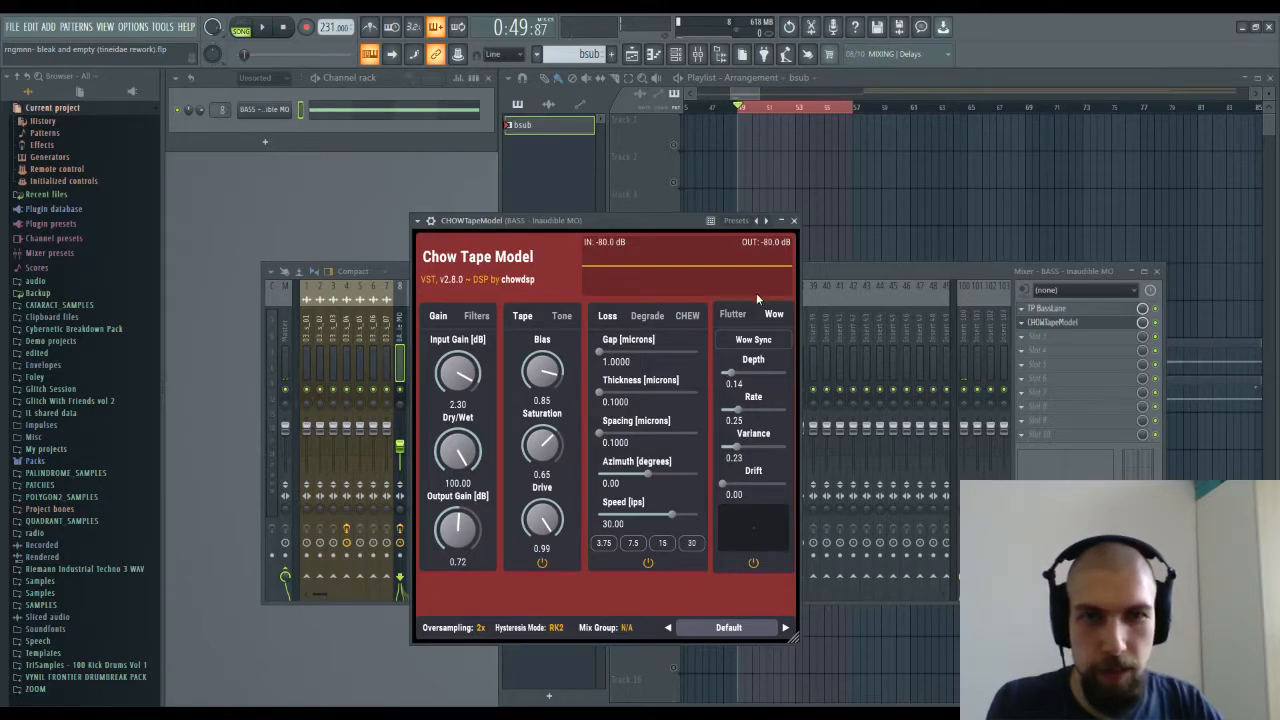
{"action": "left_click", "coordinate": [794, 221]}
{"action": "left_click", "coordinate": [1093, 330]}
{"action": "left_click", "coordinate": [1093, 330]}
{"action": "left_click", "coordinate": [1093, 330]}
{"action": "key", "text": "space"}
{"action": "key", "text": "space"}
{"action": "left_click", "coordinate": [1156, 272]}
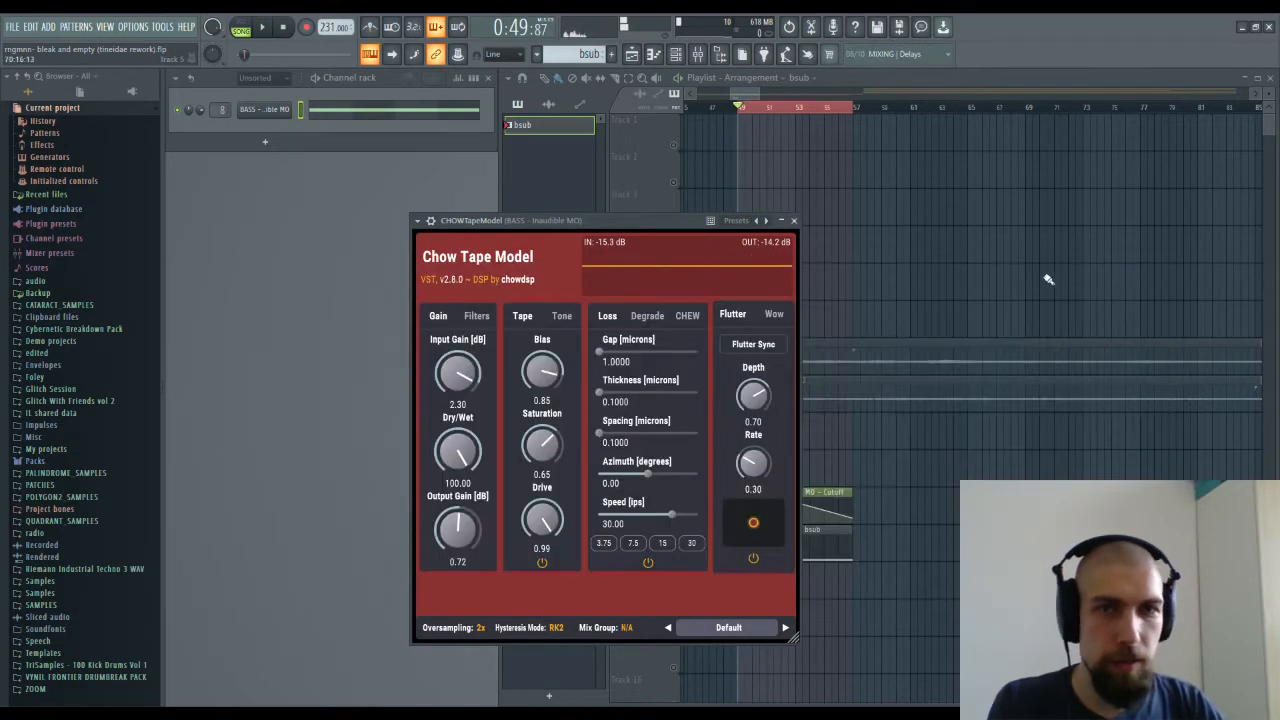
{"action": "left_click", "coordinate": [794, 222]}
Step: Review the BassLane effect settings on the bass mixer track
{"action": "scroll", "coordinate": [785, 140], "scroll_direction": "down", "scroll_amount": 5}
{"action": "scroll", "coordinate": [766, 118], "scroll_direction": "up", "scroll_amount": 2}
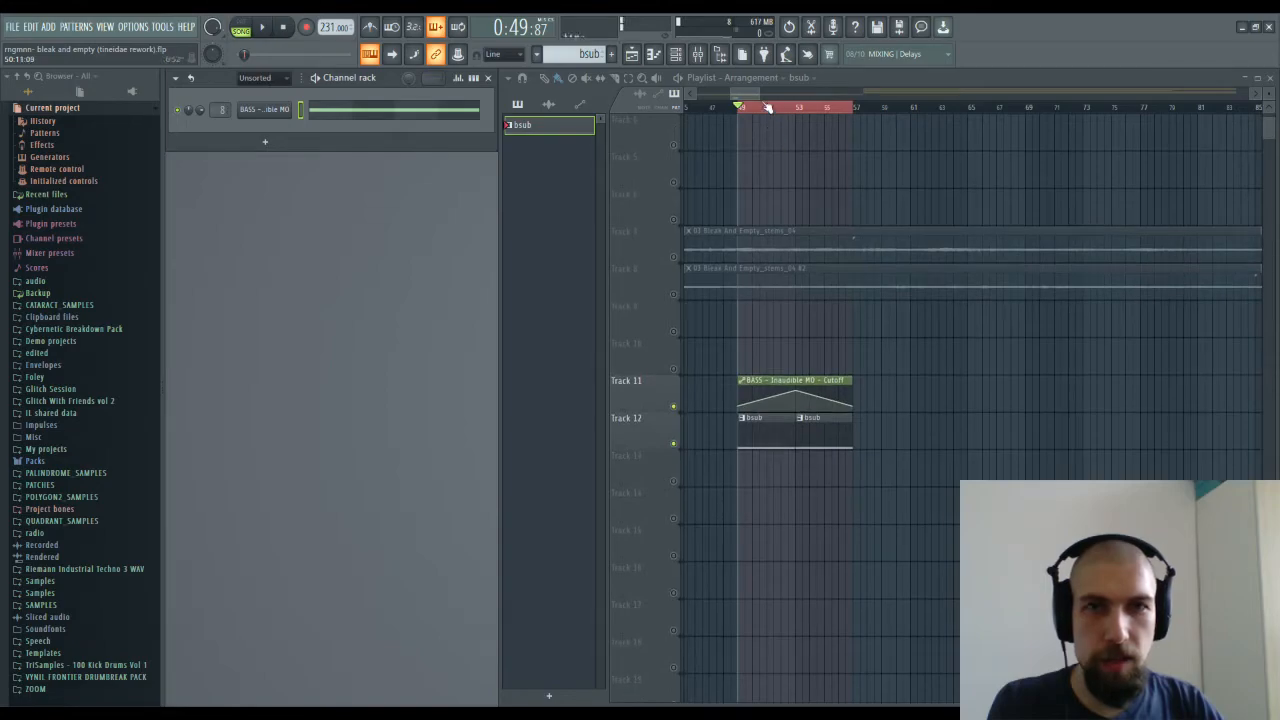
{"action": "scroll", "coordinate": [767, 107], "scroll_direction": "down", "scroll_amount": 2}
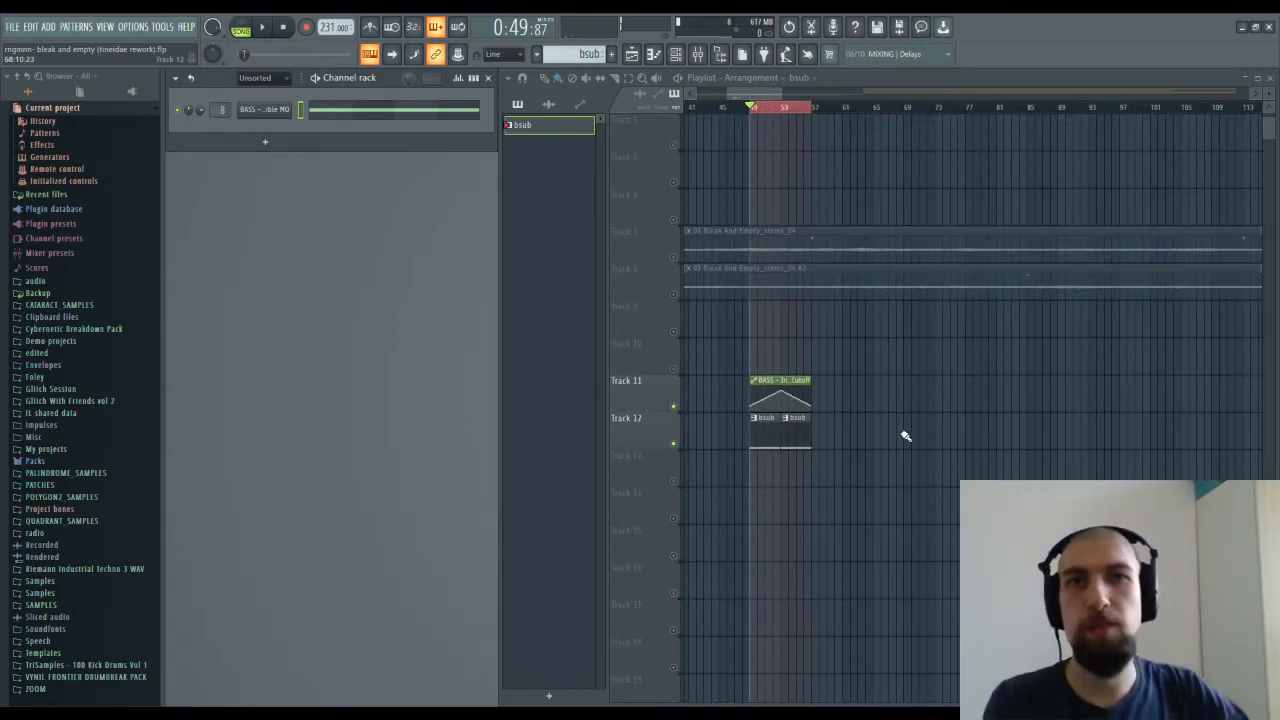
{"action": "left_click", "coordinate": [698, 55]}
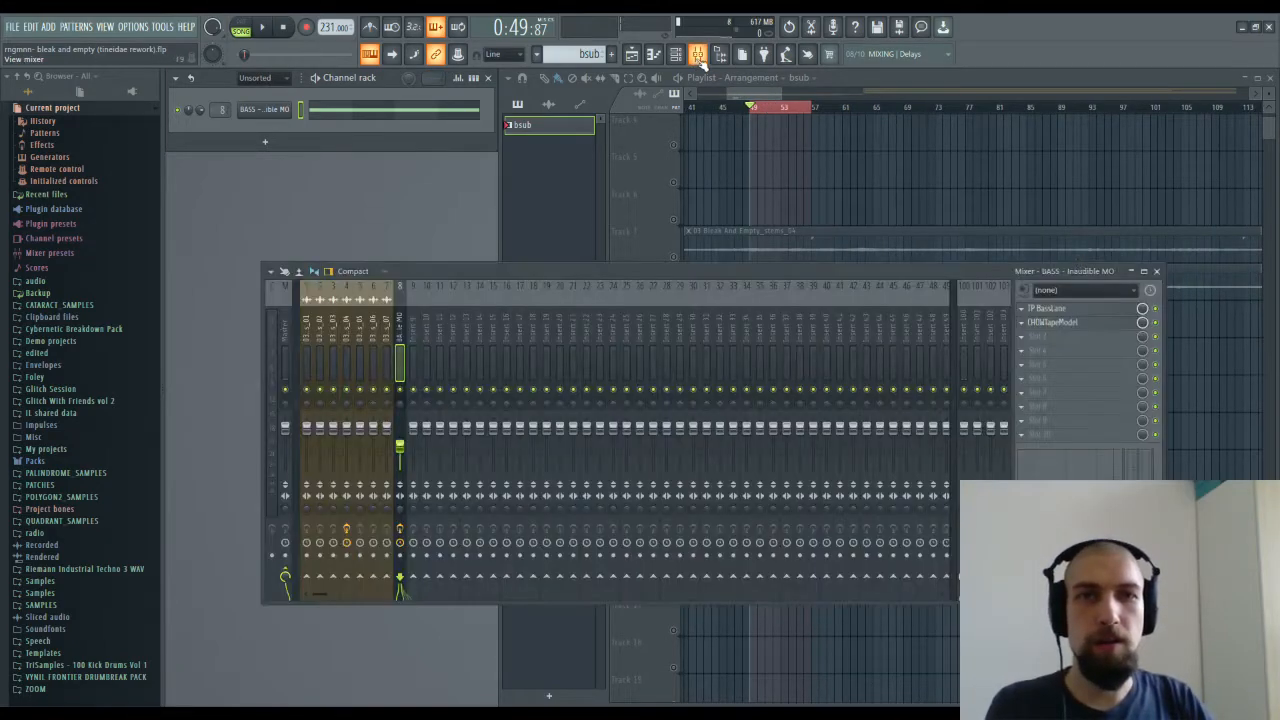
{"action": "left_click", "coordinate": [1088, 310]}
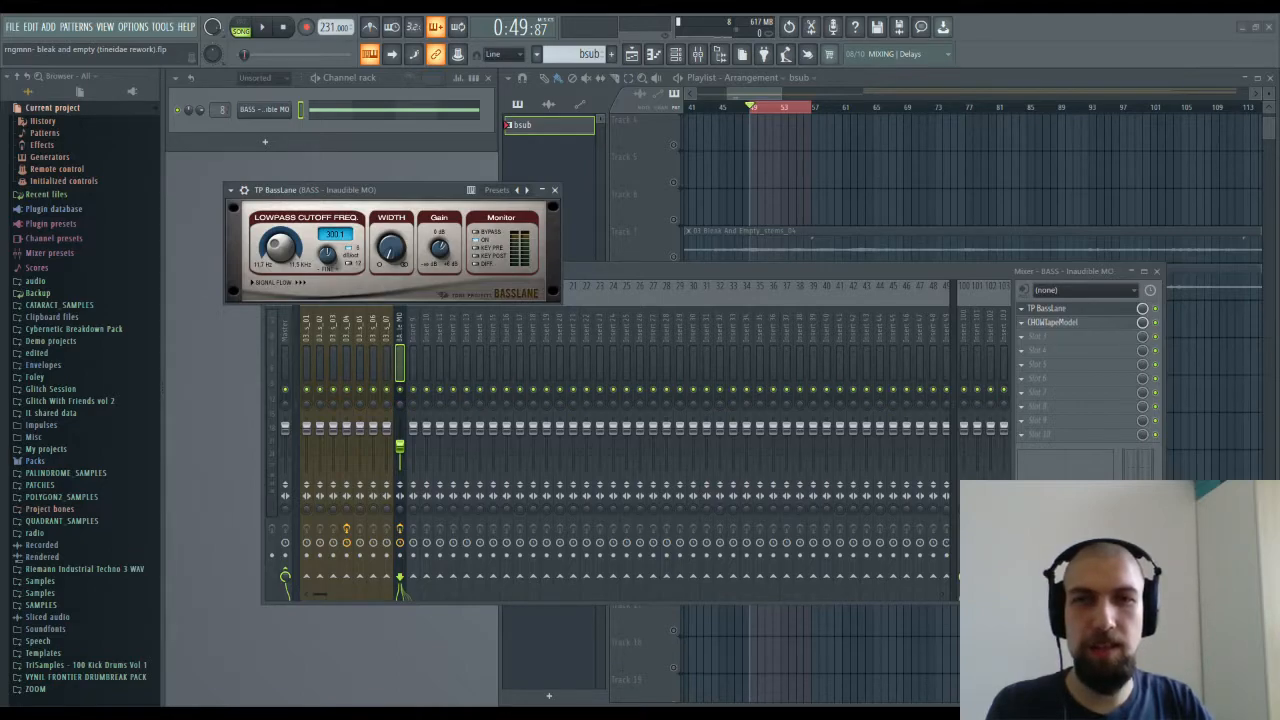
{"action": "left_click", "coordinate": [554, 190]}
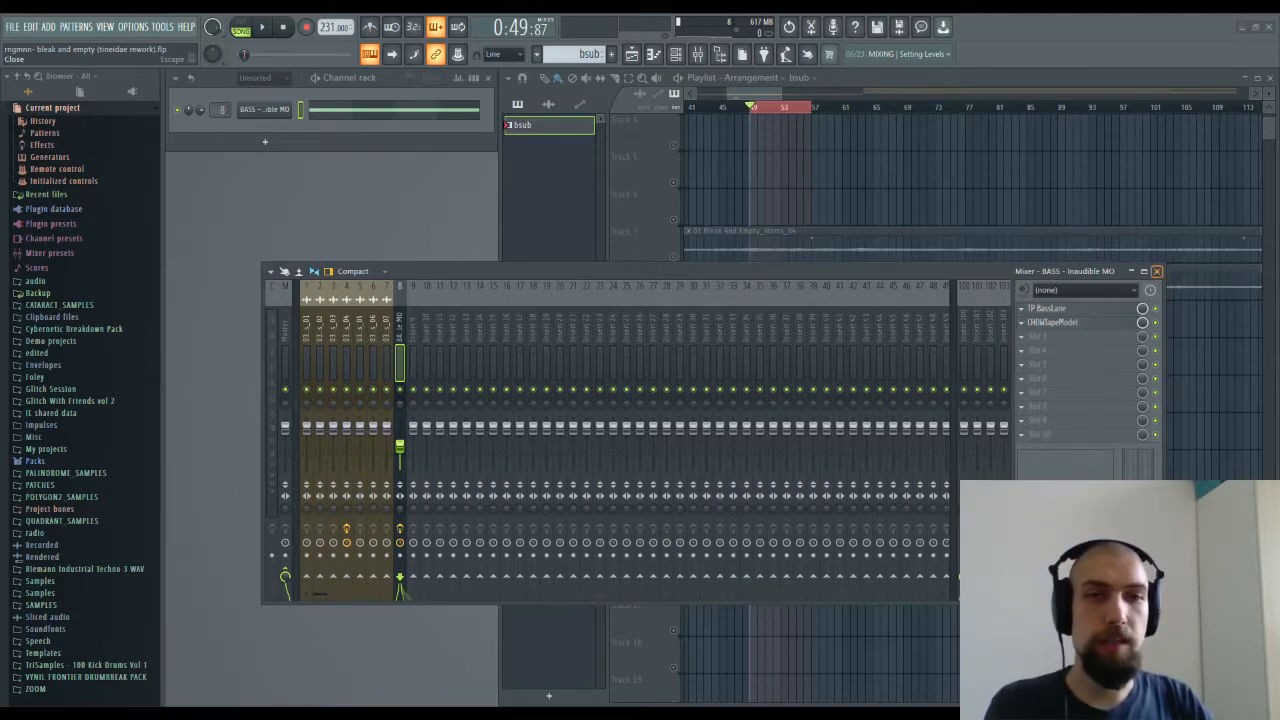
{"action": "left_click", "coordinate": [1156, 271]}
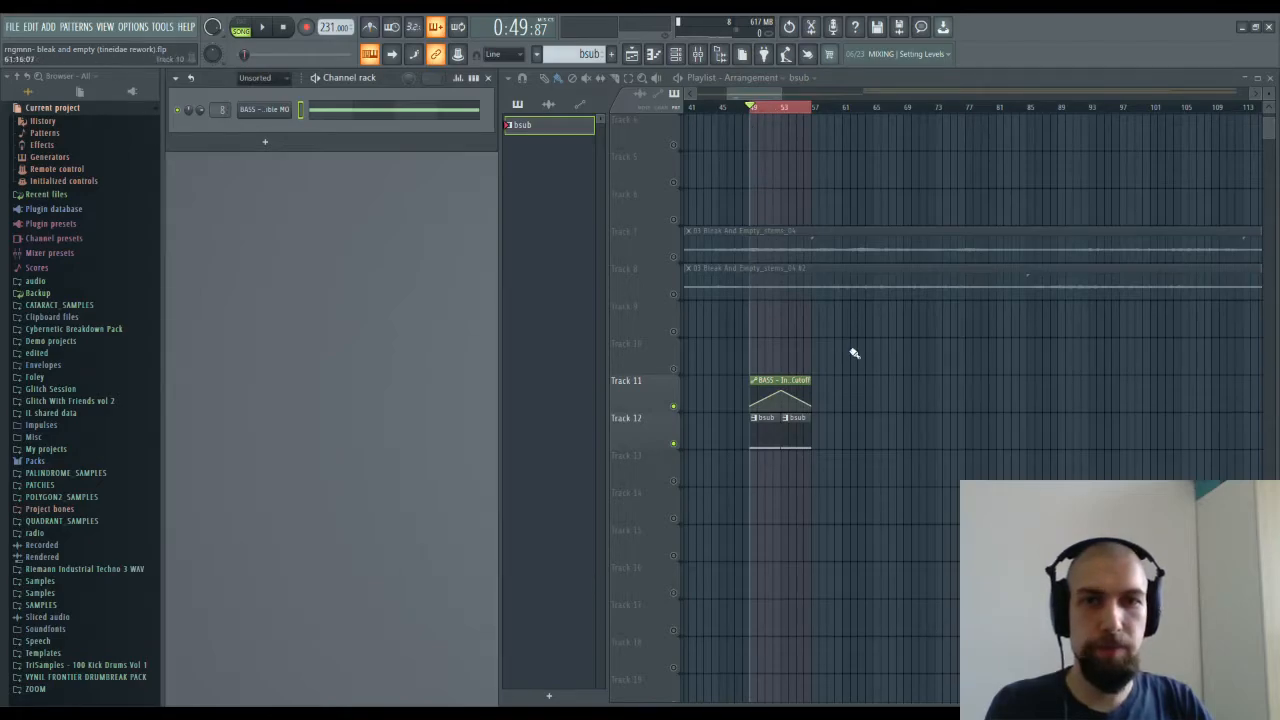
Step: Move the bass cutoff automation clip on Track 11 to bar 71 and unmute all playlist tracks
{"action": "left_click_drag", "start_coordinate": [782, 380], "coordinate": [950, 380]}
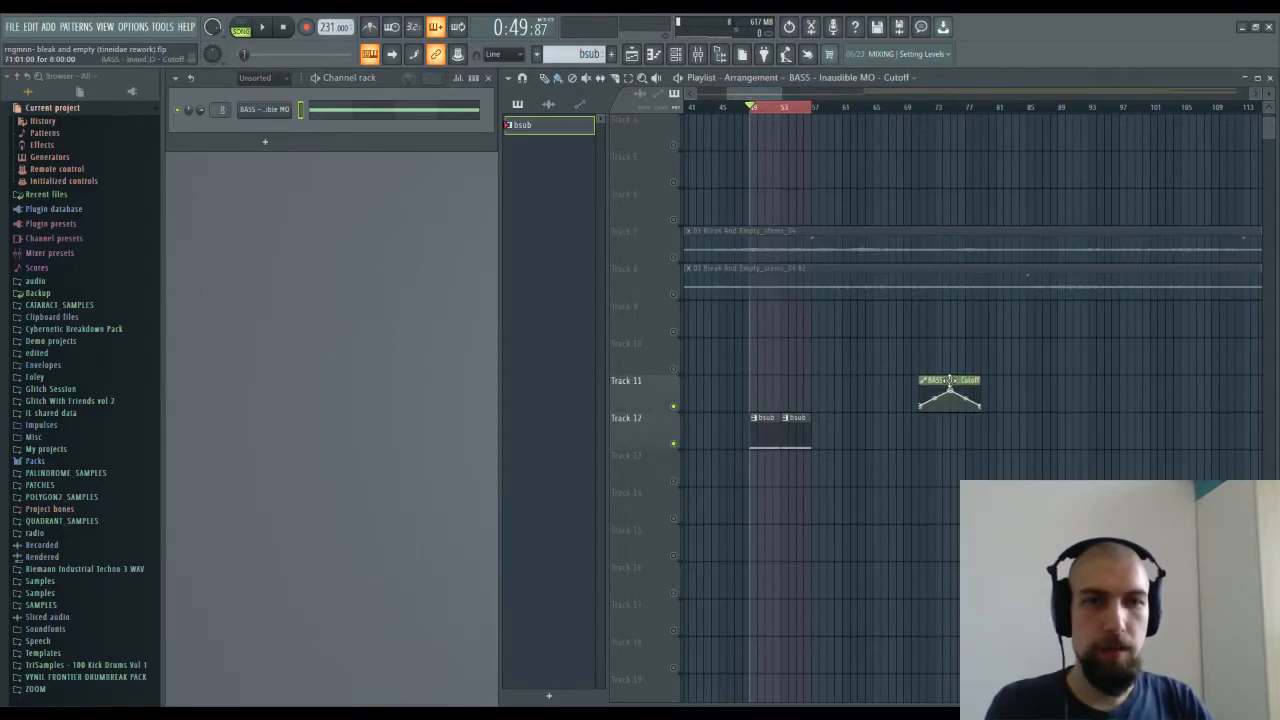
{"action": "right_click", "coordinate": [675, 407]}
{"action": "right_click", "coordinate": [675, 407]}
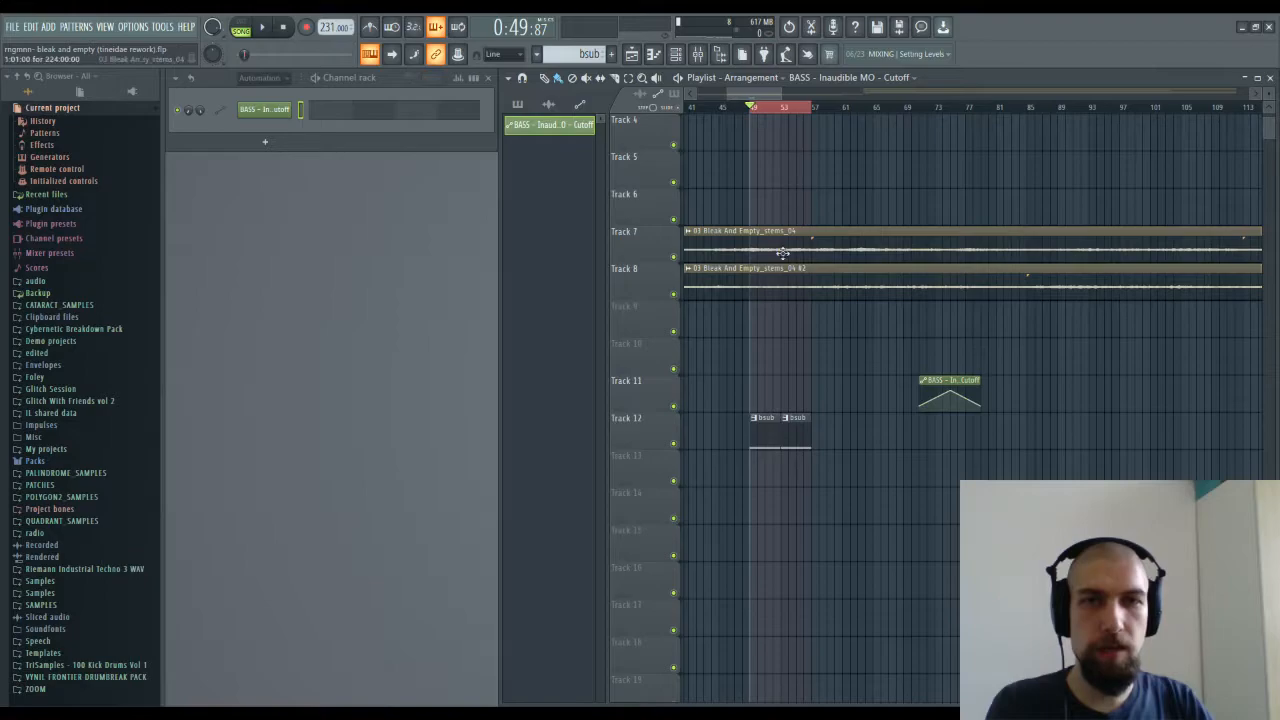
Step: Delete the duplicate "03 Bleak And Empty_stems_04 #2" audio from Track 8 and select the bass clips on Tracks 11 and 12
{"action": "double_click", "coordinate": [727, 276]}
{"action": "left_click", "coordinate": [278, 197]}
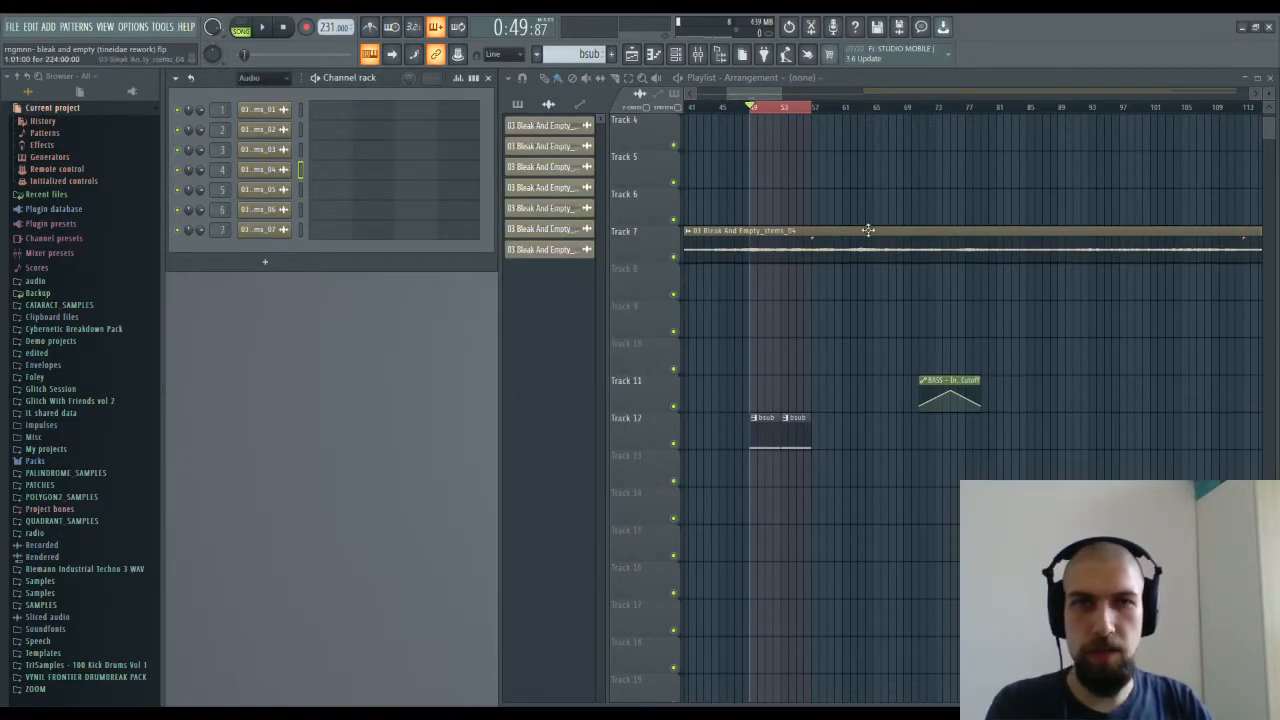
{"action": "scroll", "coordinate": [783, 114], "scroll_direction": "down", "scroll_amount": 4}
{"action": "scroll", "coordinate": [896, 471], "scroll_direction": "up", "scroll_amount": 1}
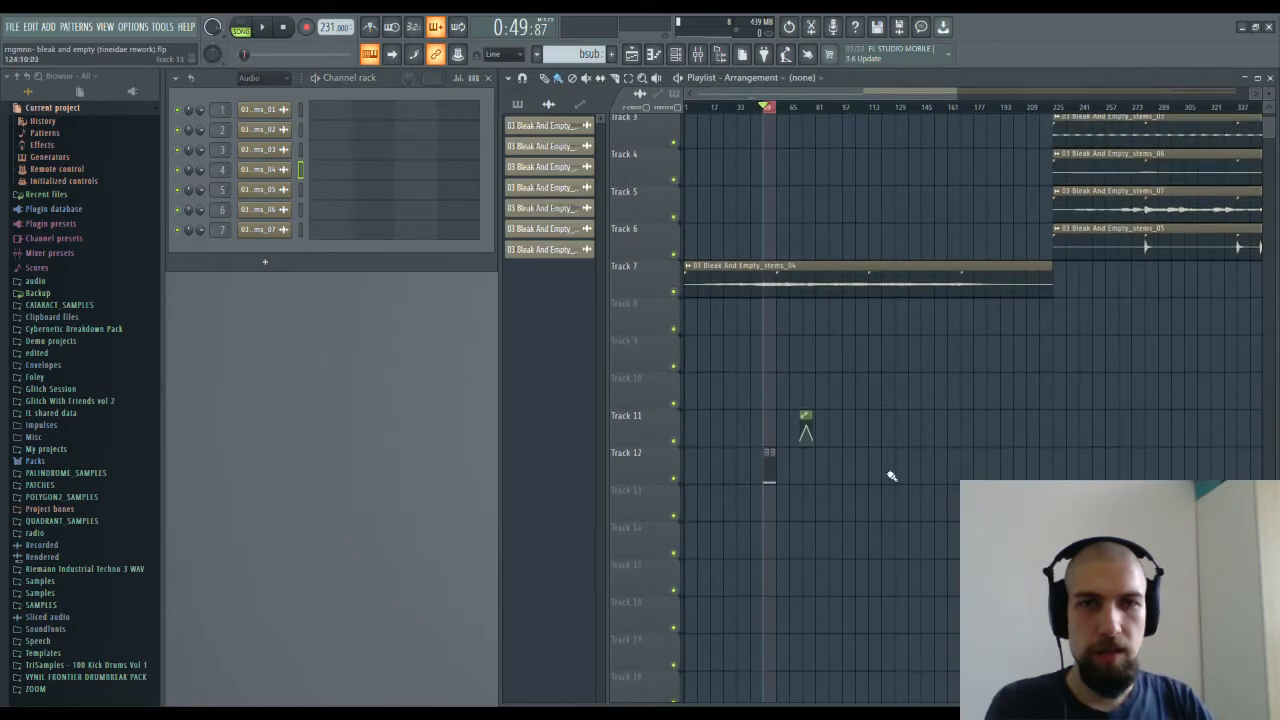
{"action": "left_click_drag", "start_coordinate": [870, 520], "coordinate": [760, 410]}
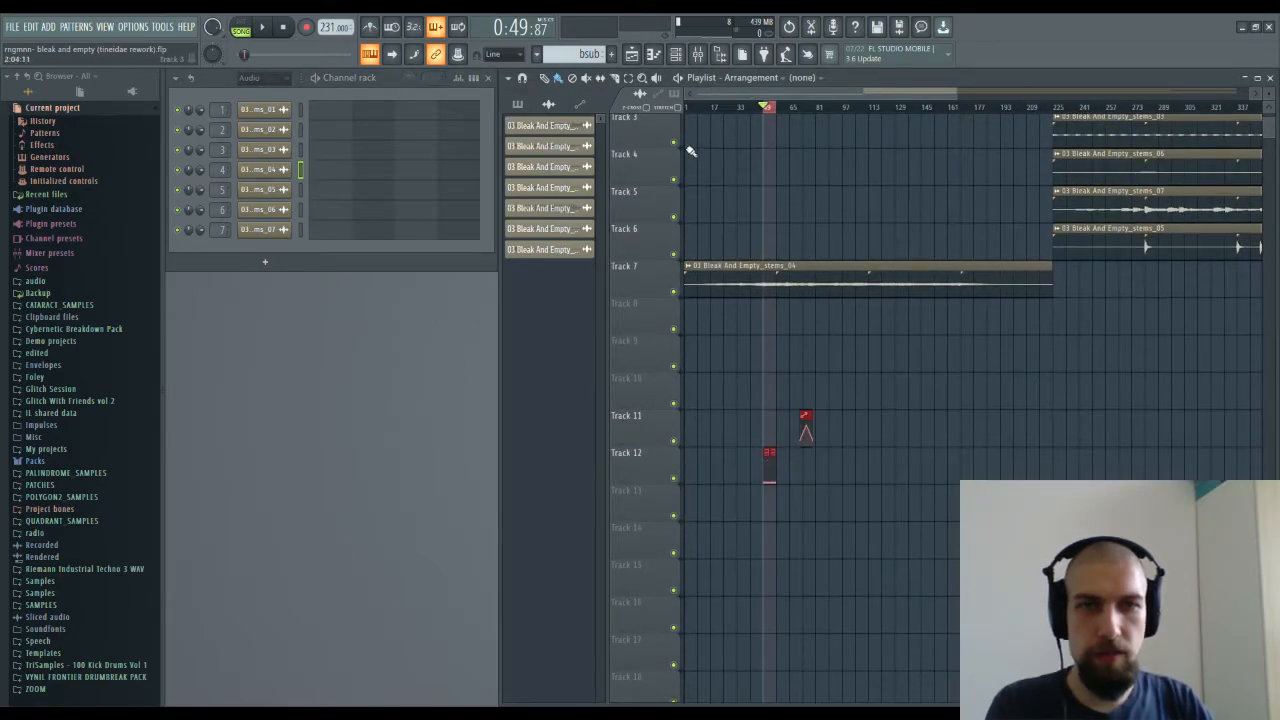
Step: Play the arrangement from the start and move the OTT effect on the stems_04 mixer track to slot 2
{"action": "left_click", "coordinate": [692, 110]}
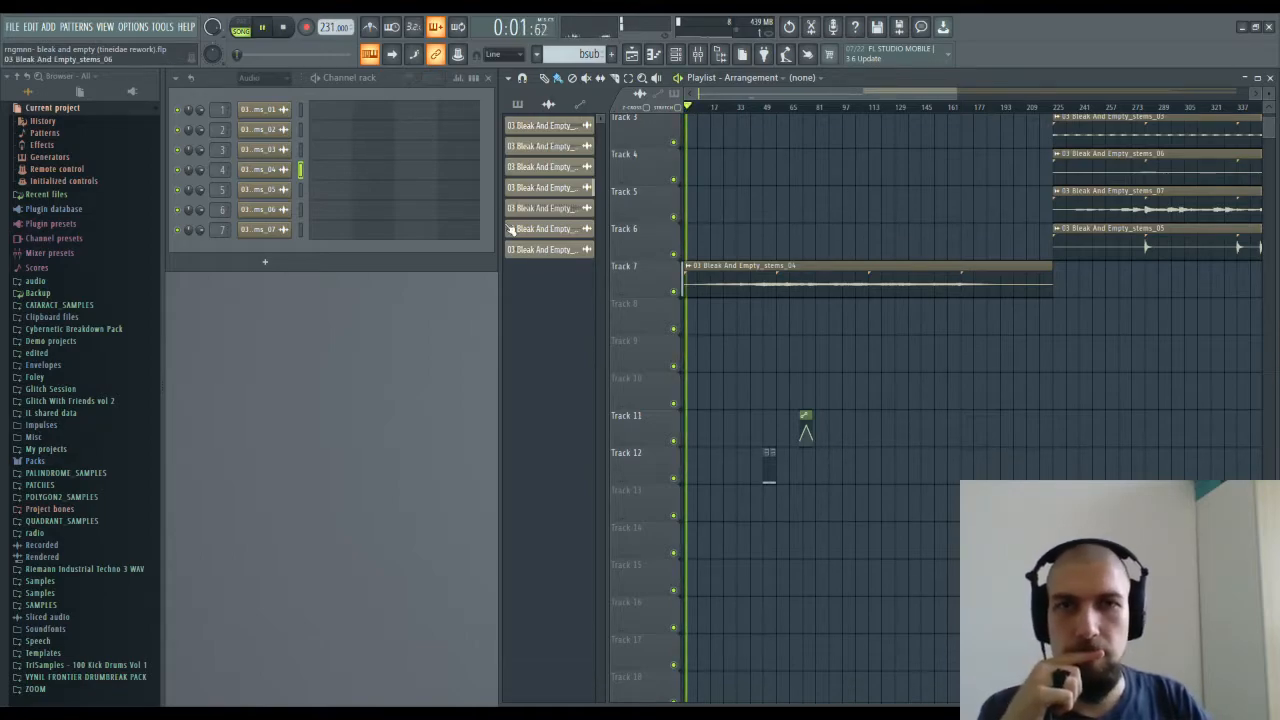
{"action": "key", "text": "F9"}
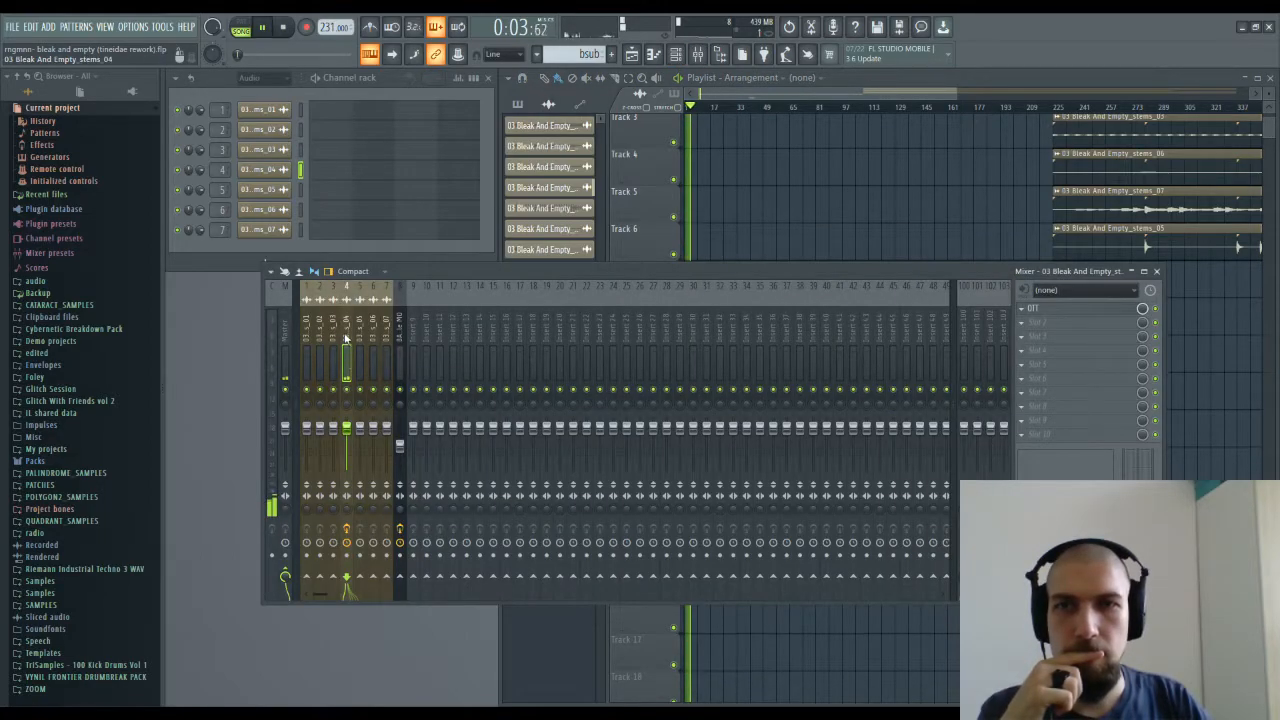
{"action": "left_click", "coordinate": [1055, 311]}
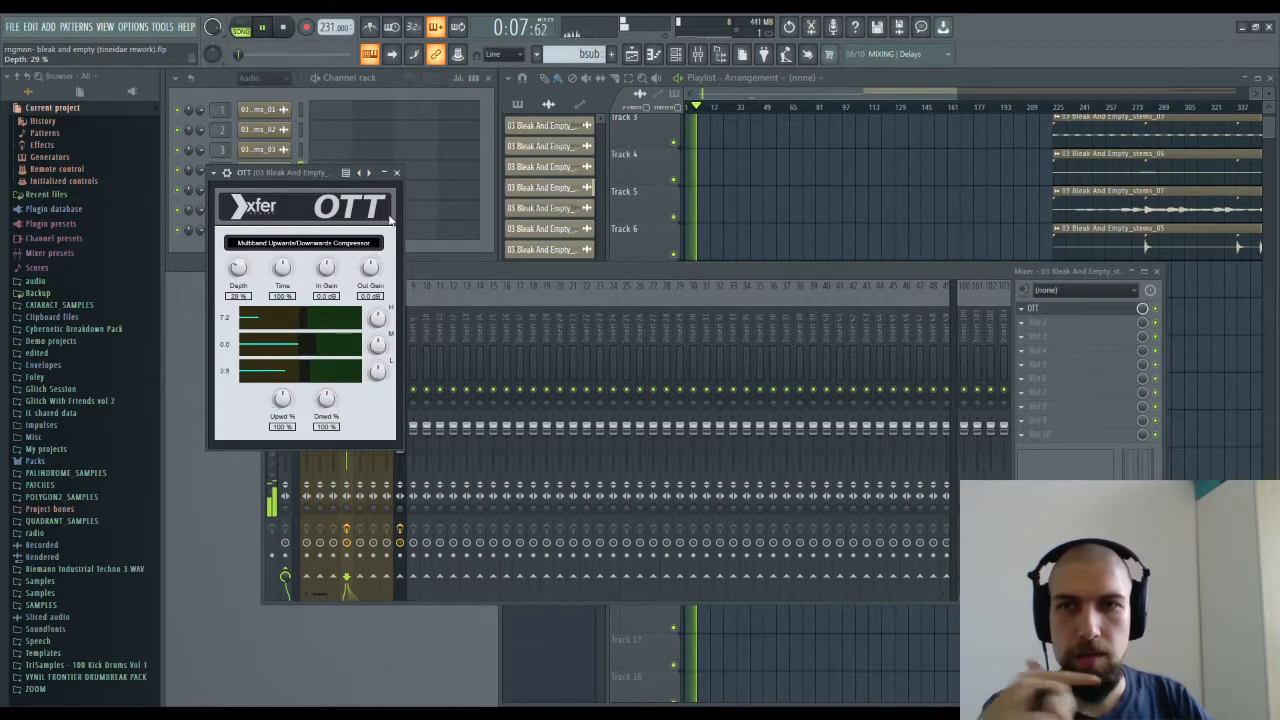
{"action": "left_click", "coordinate": [396, 173]}
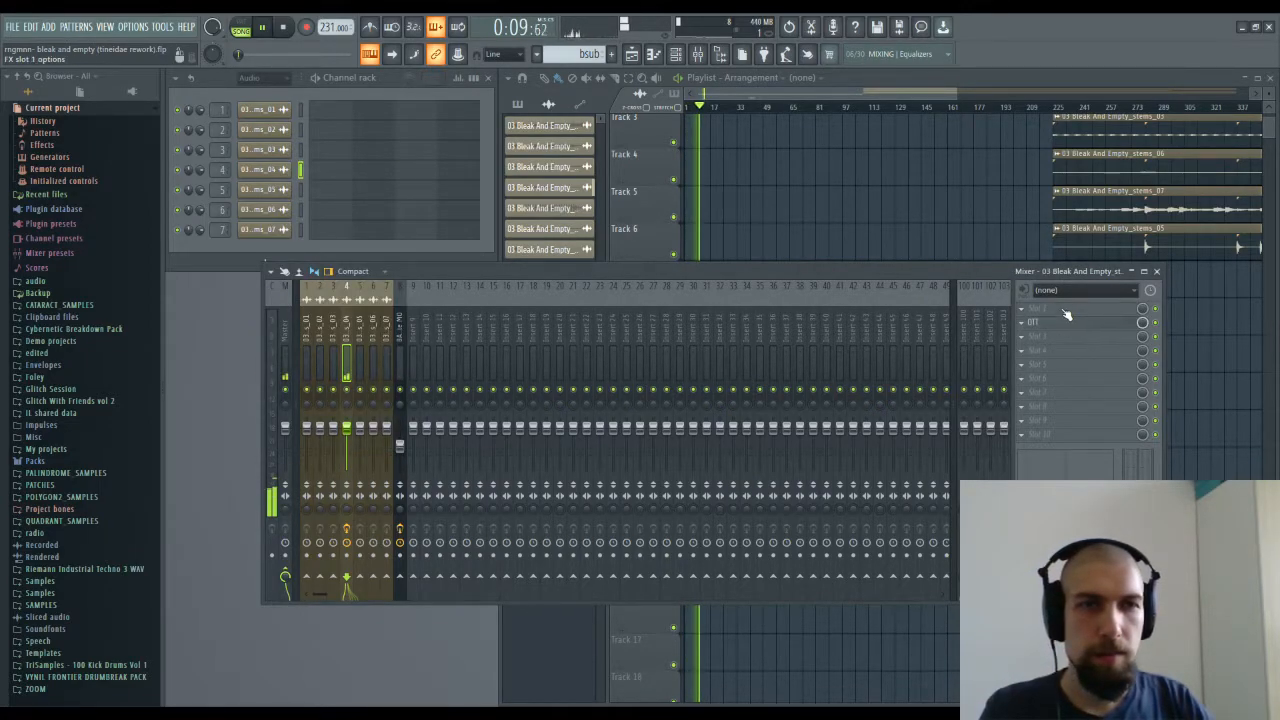
{"action": "left_click", "coordinate": [1158, 271]}
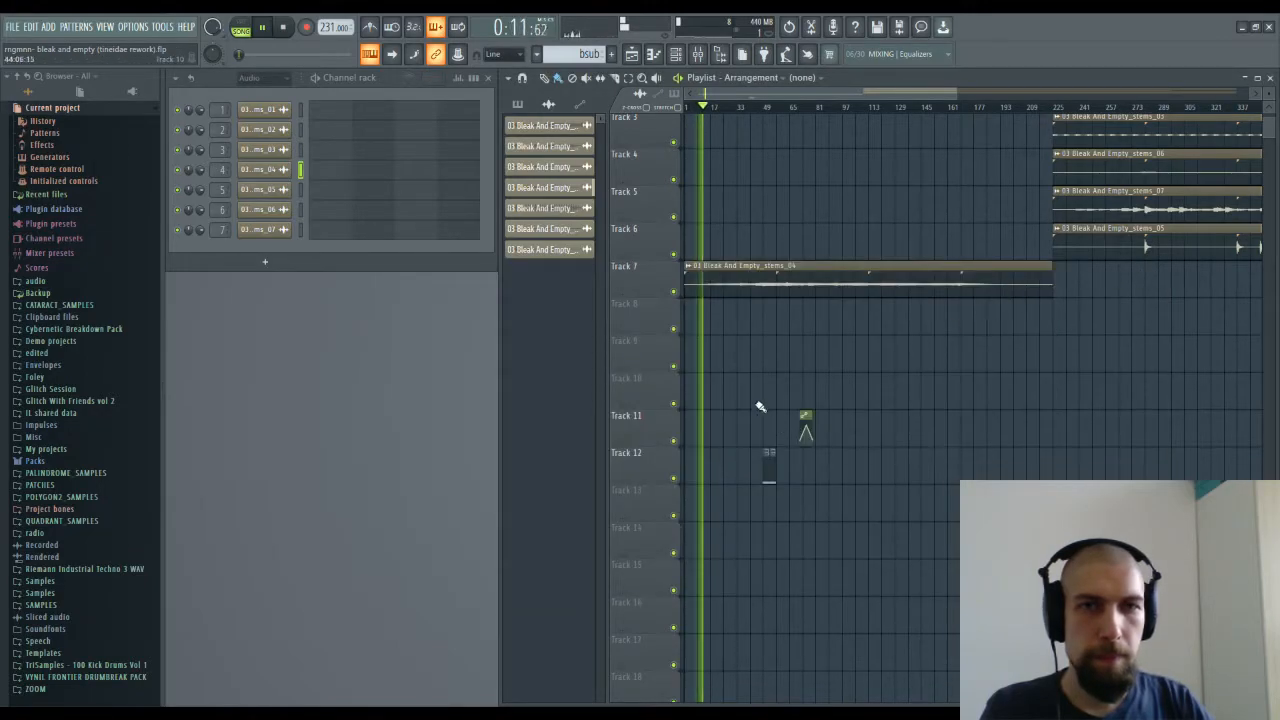
{"action": "scroll", "coordinate": [698, 112], "scroll_direction": "up", "scroll_amount": 3}
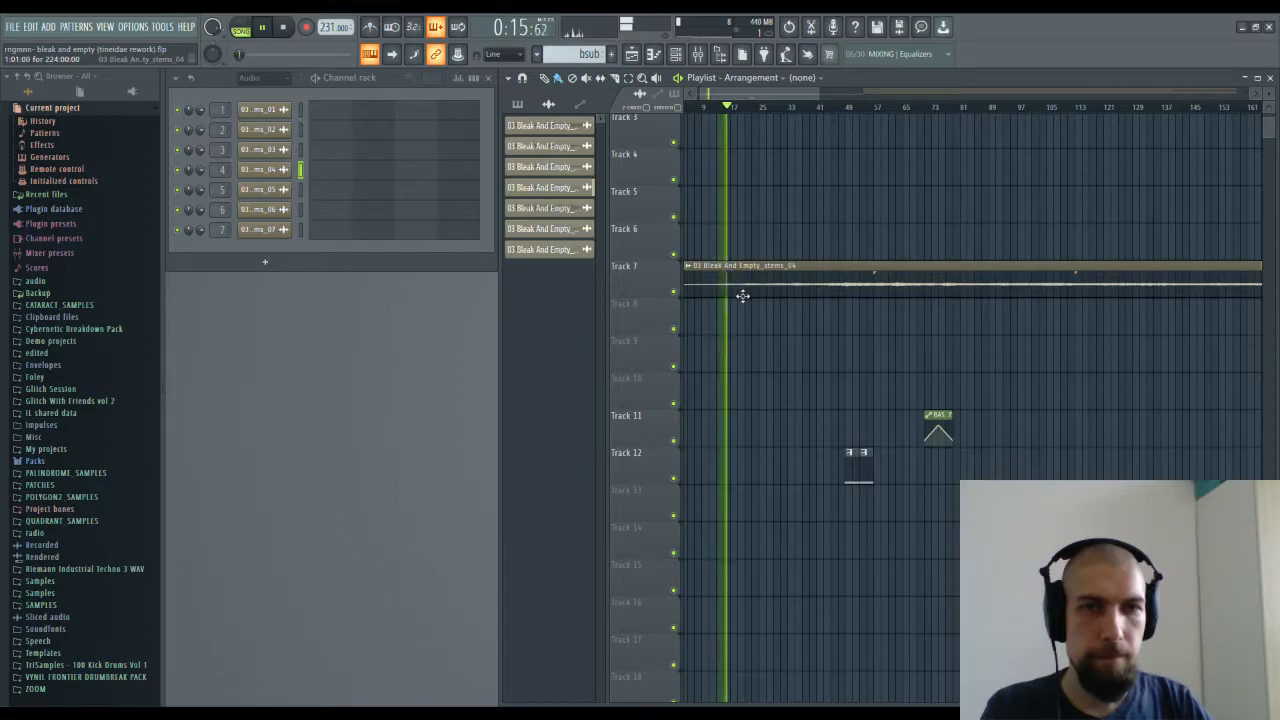
{"action": "key", "text": "space"}
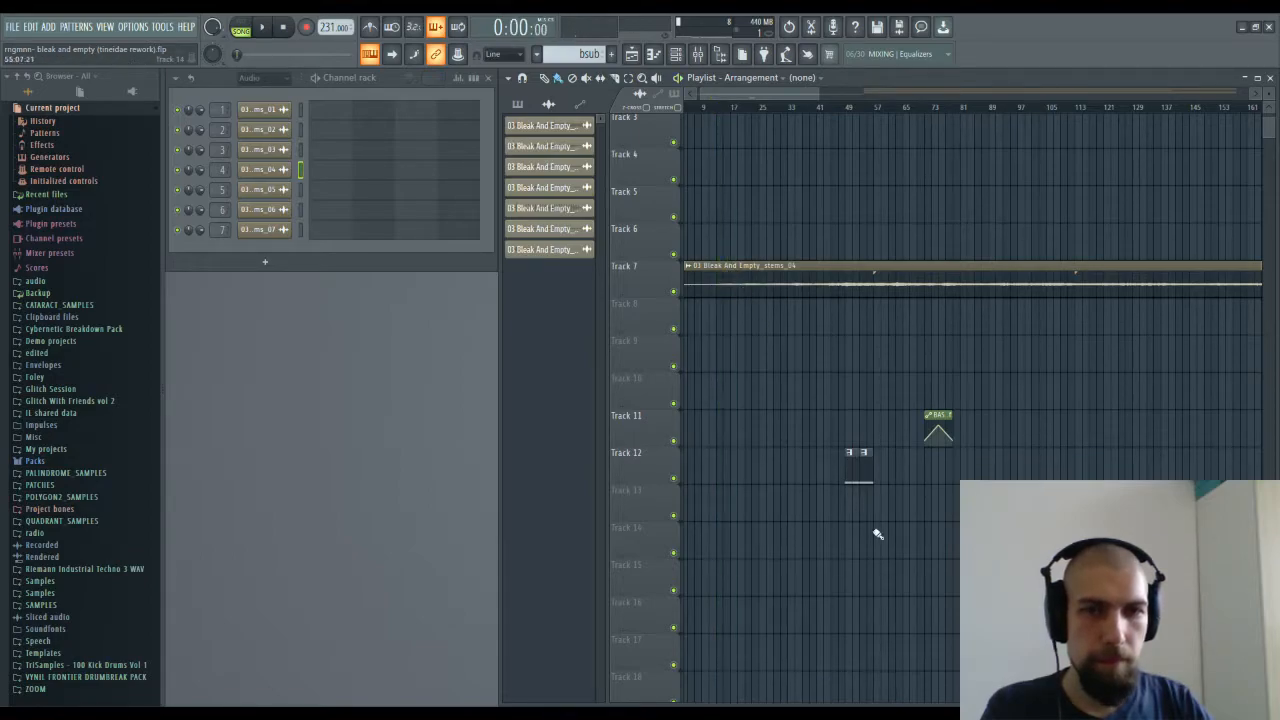
Step: Move the bsub clips and the cutoff automation clip to bar 15, and shift the automation's peak point to bar 23
{"action": "left_click_drag", "start_coordinate": [852, 476], "coordinate": [731, 474]}
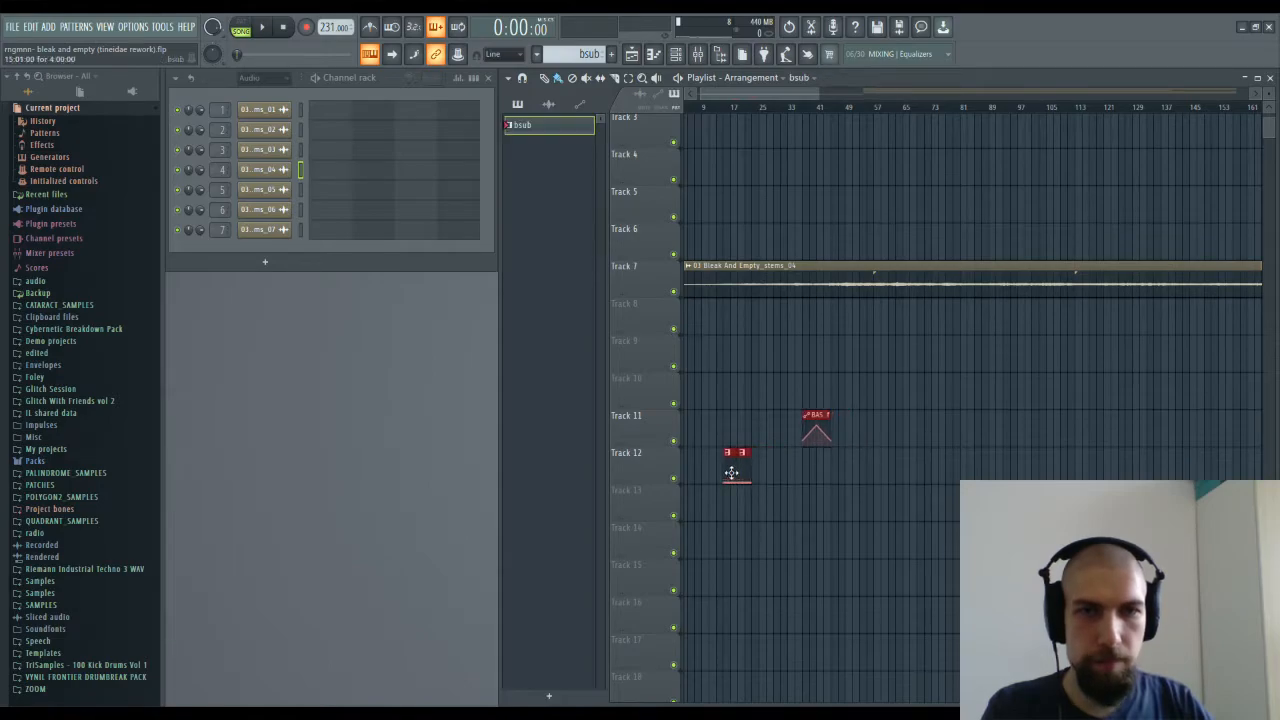
{"action": "key", "text": "space"}
{"action": "scroll", "coordinate": [709, 106], "scroll_direction": "up", "scroll_amount": 3}
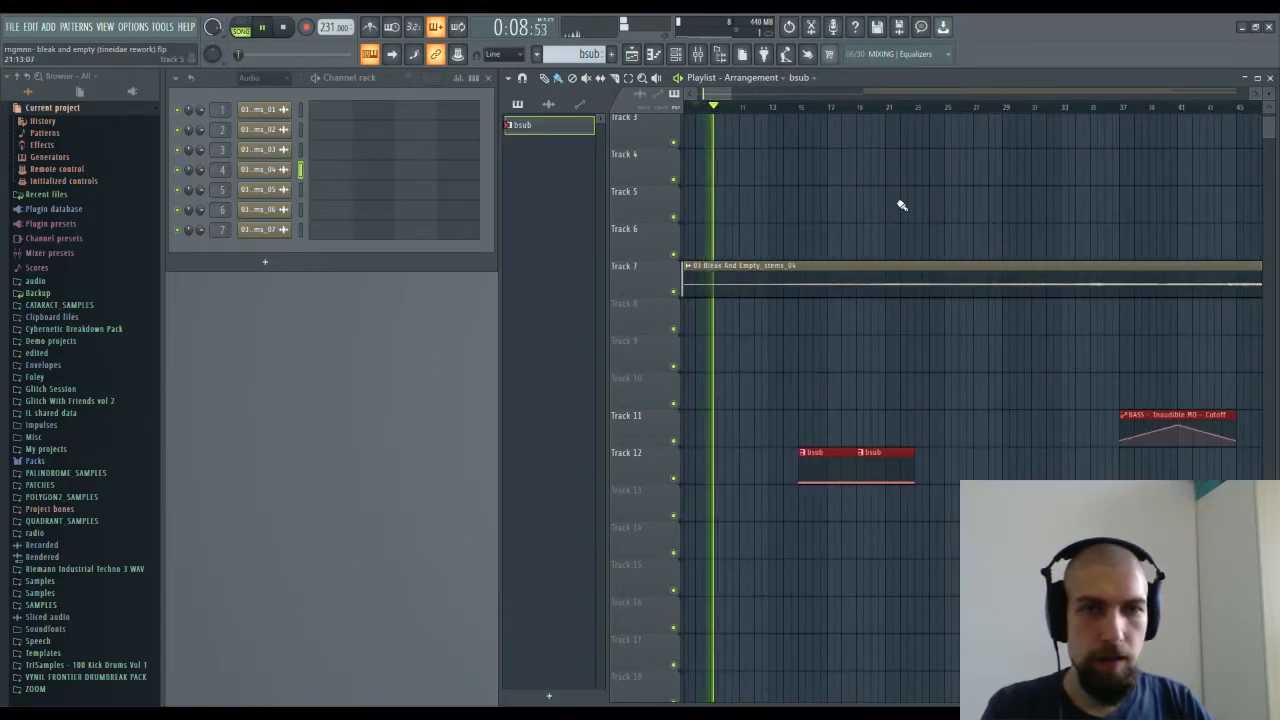
{"action": "left_click_drag", "start_coordinate": [1166, 407], "coordinate": [845, 408]}
{"action": "left_click_drag", "start_coordinate": [860, 428], "coordinate": [914, 425]}
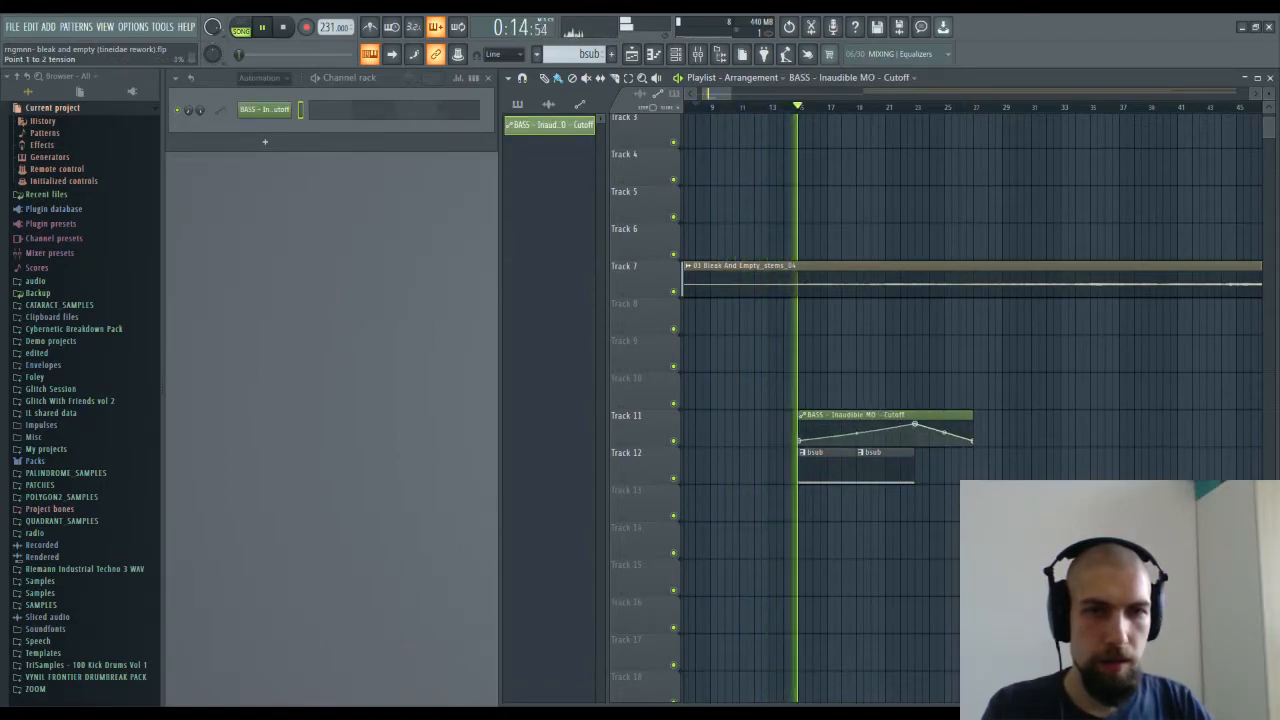
{"action": "key", "text": "space"}
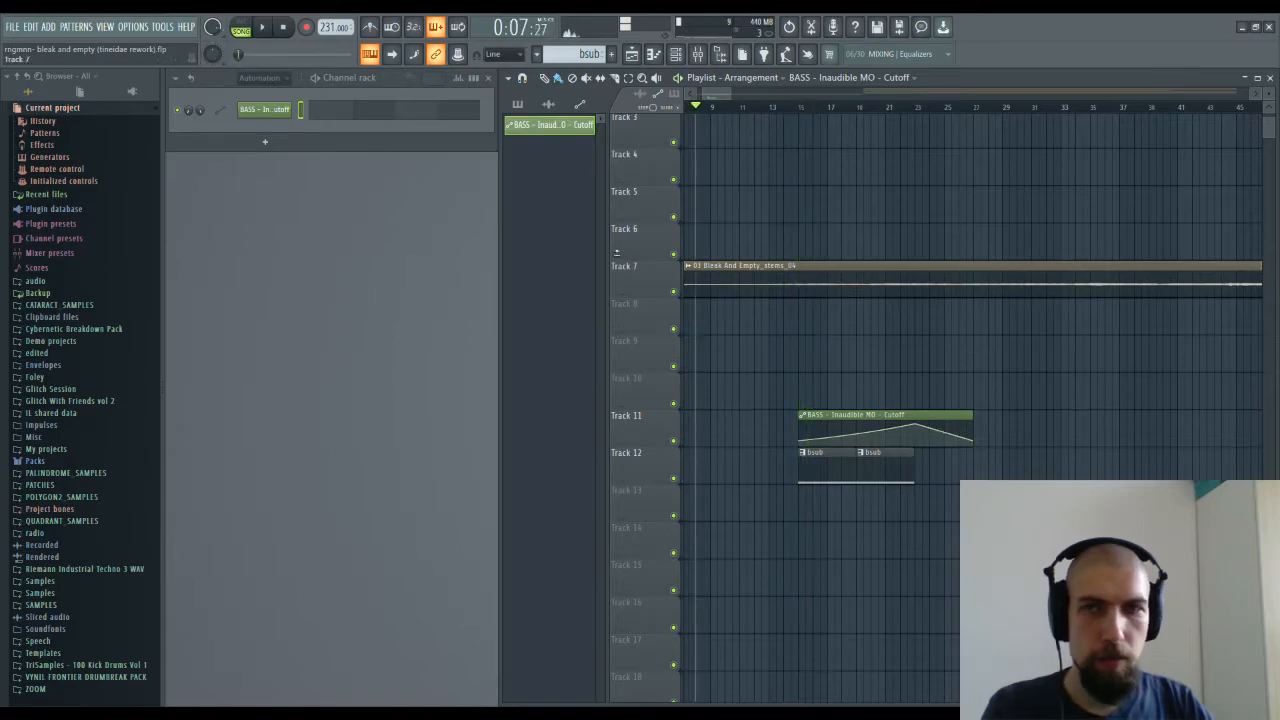
Step: Open the BassLane and CHOWTapeModel effects on the bass mixer track to review the chain
{"action": "left_click", "coordinate": [699, 58]}
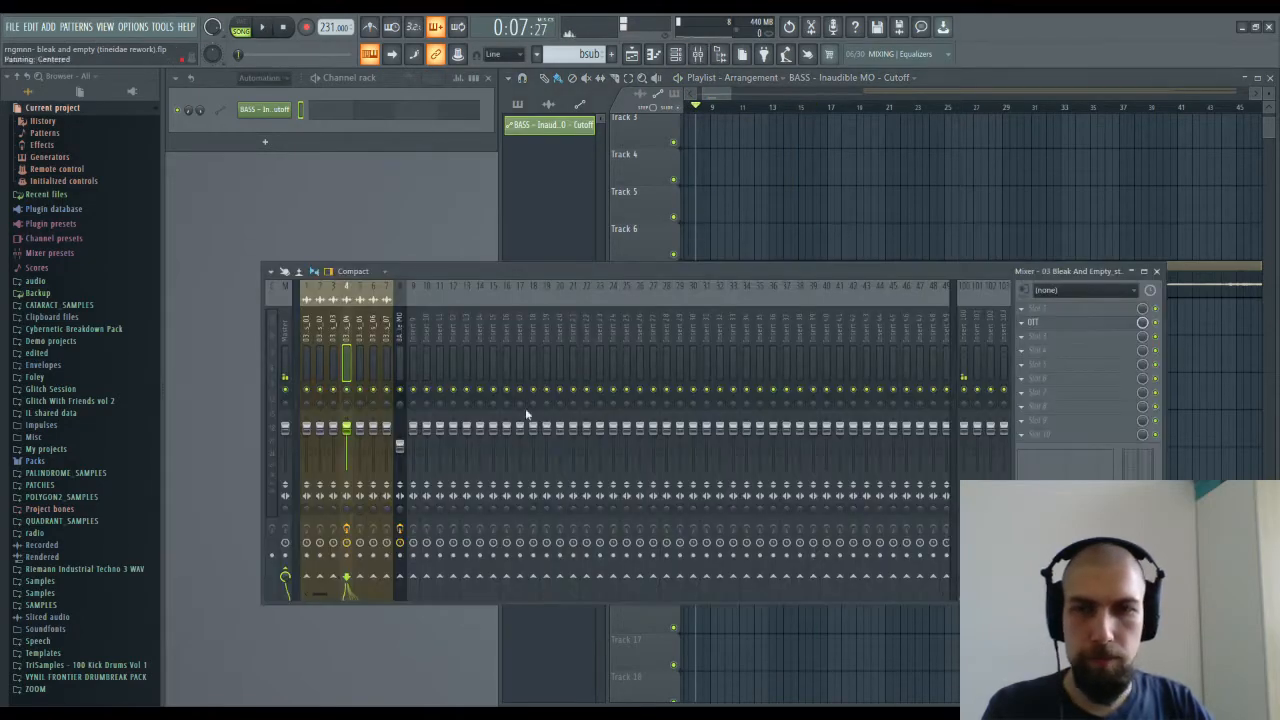
{"action": "left_click", "coordinate": [402, 332]}
{"action": "left_click", "coordinate": [1046, 310]}
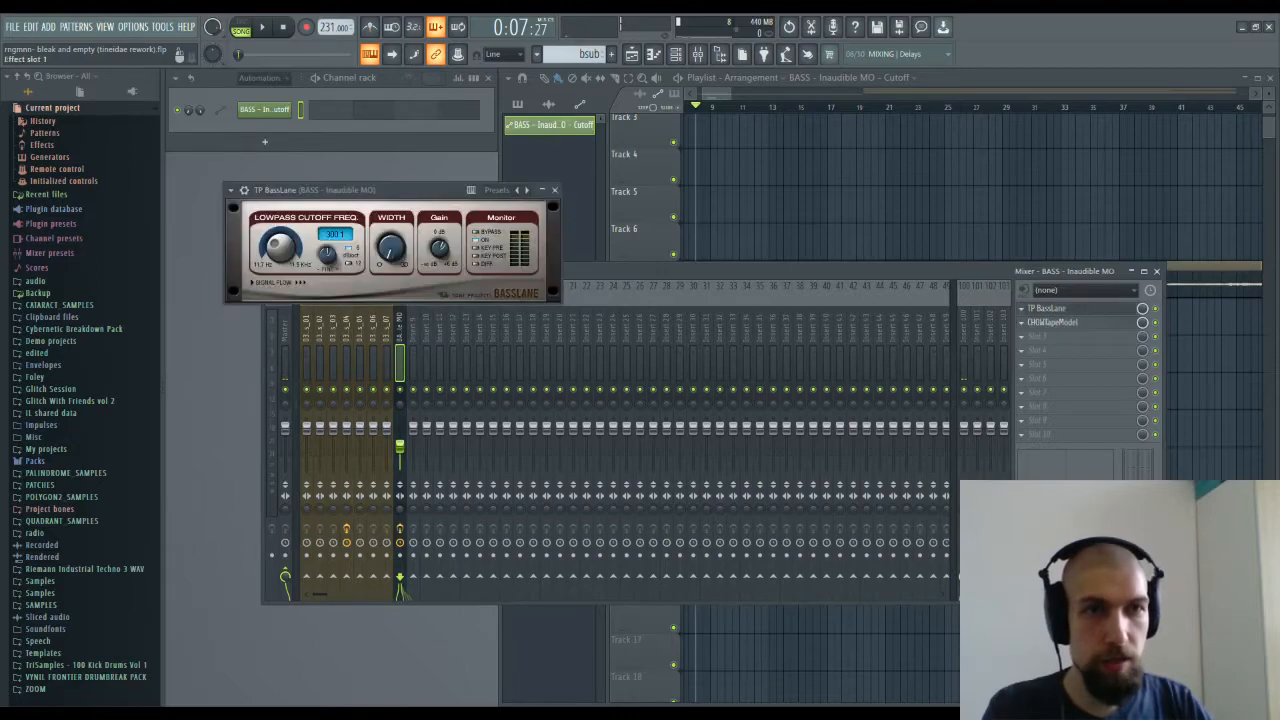
{"action": "left_click", "coordinate": [1065, 321]}
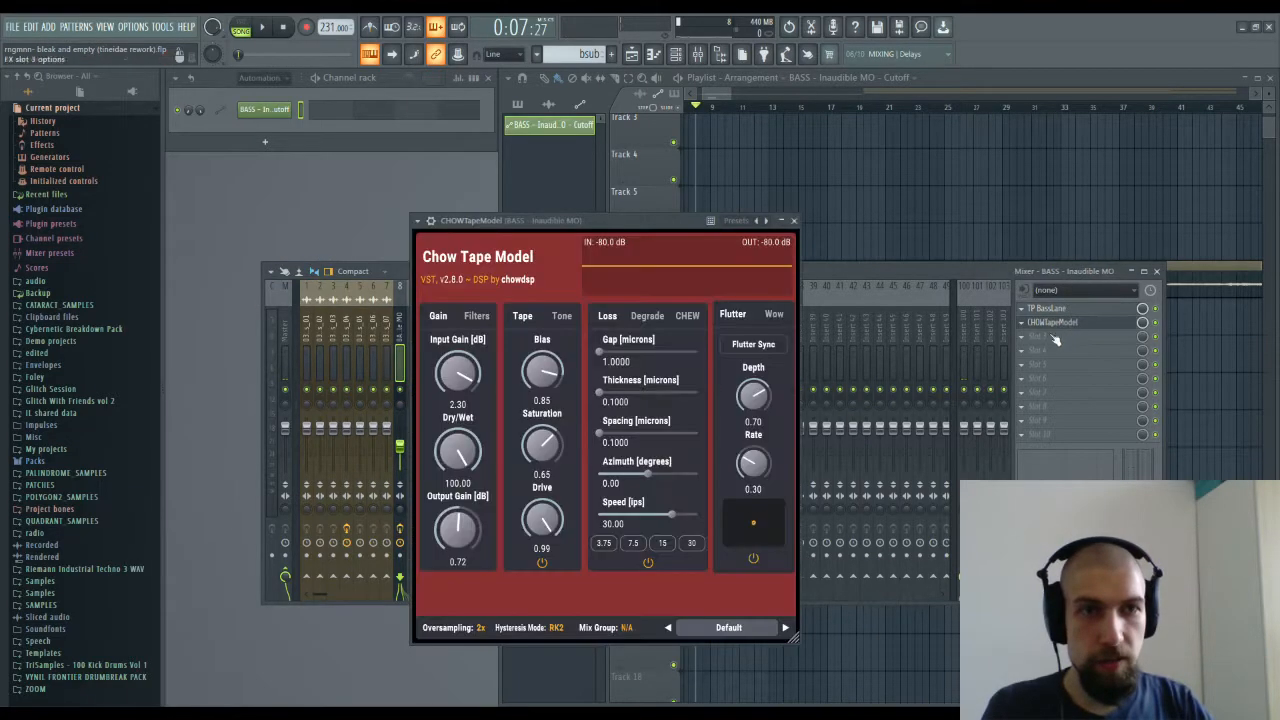
Step: Lower the CHOWTapeModel output gain to -8.40 dB while playing the automated bass section
{"action": "scroll", "coordinate": [459, 572], "scroll_direction": "up", "scroll_amount": 1}
{"action": "key", "text": "space"}
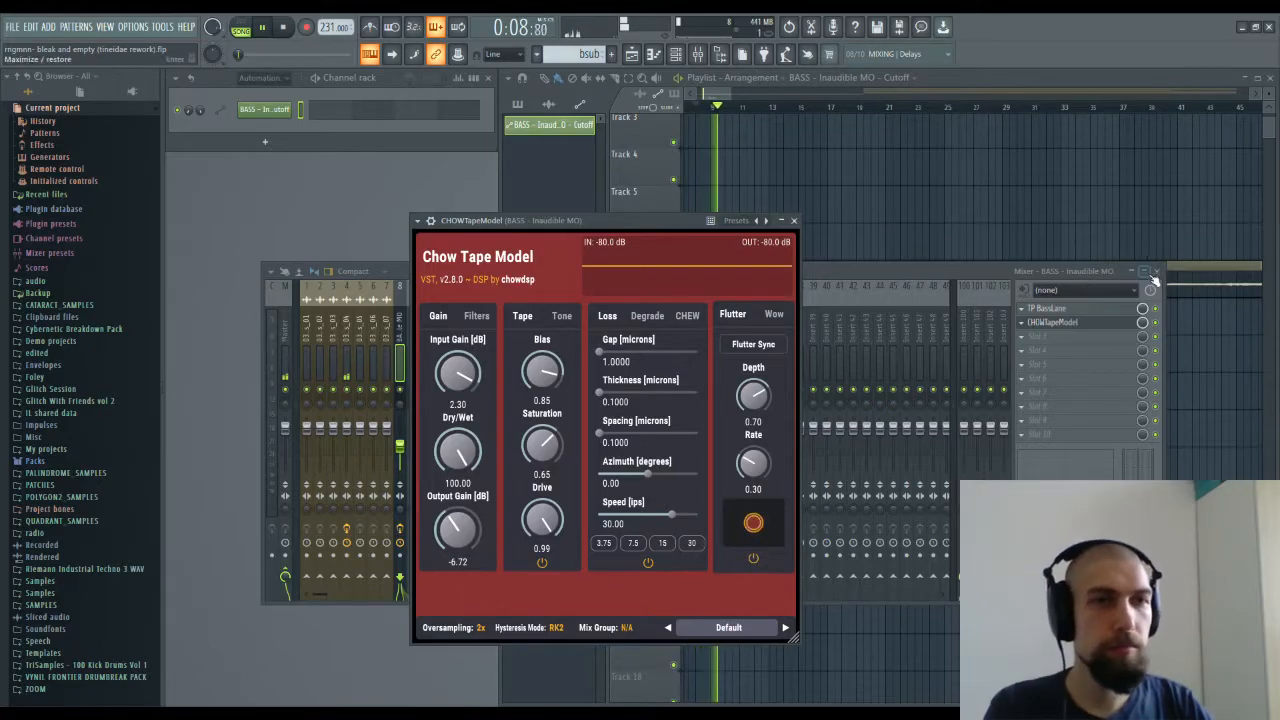
{"action": "key", "text": "F9"}
{"action": "left_click_drag", "start_coordinate": [607, 222], "coordinate": [445, 208]}
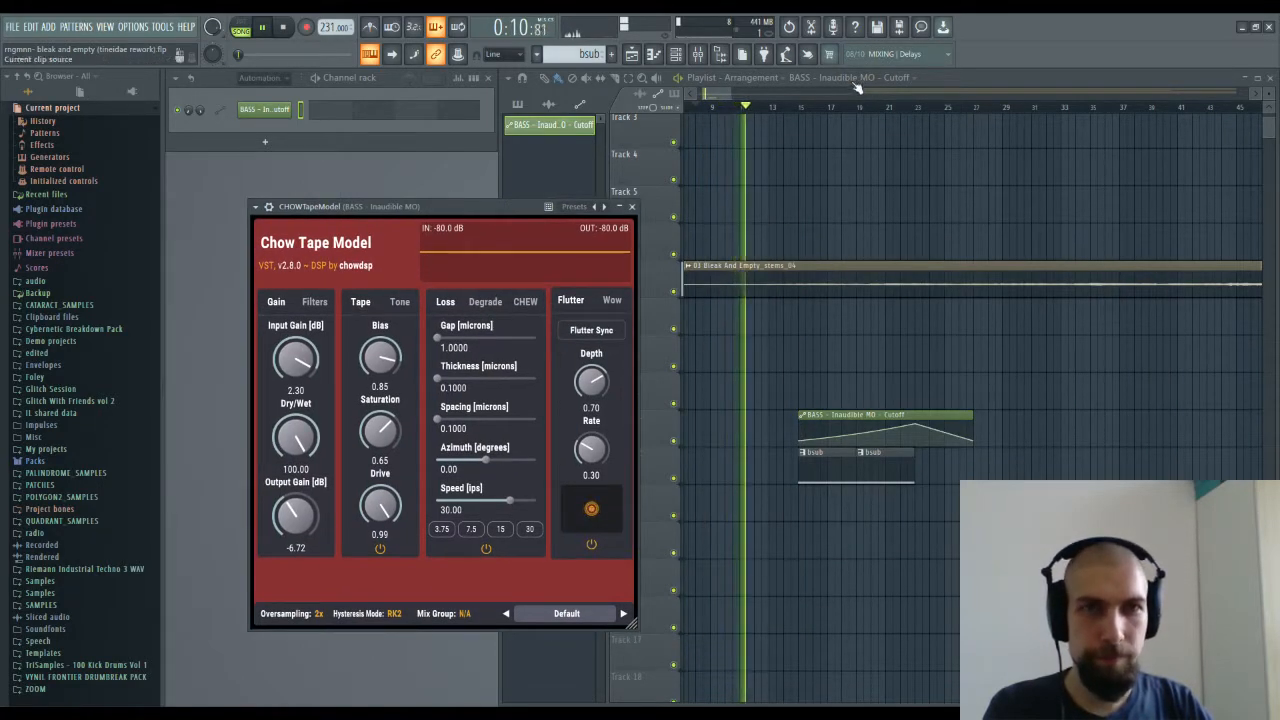
{"action": "left_click", "coordinate": [786, 108]}
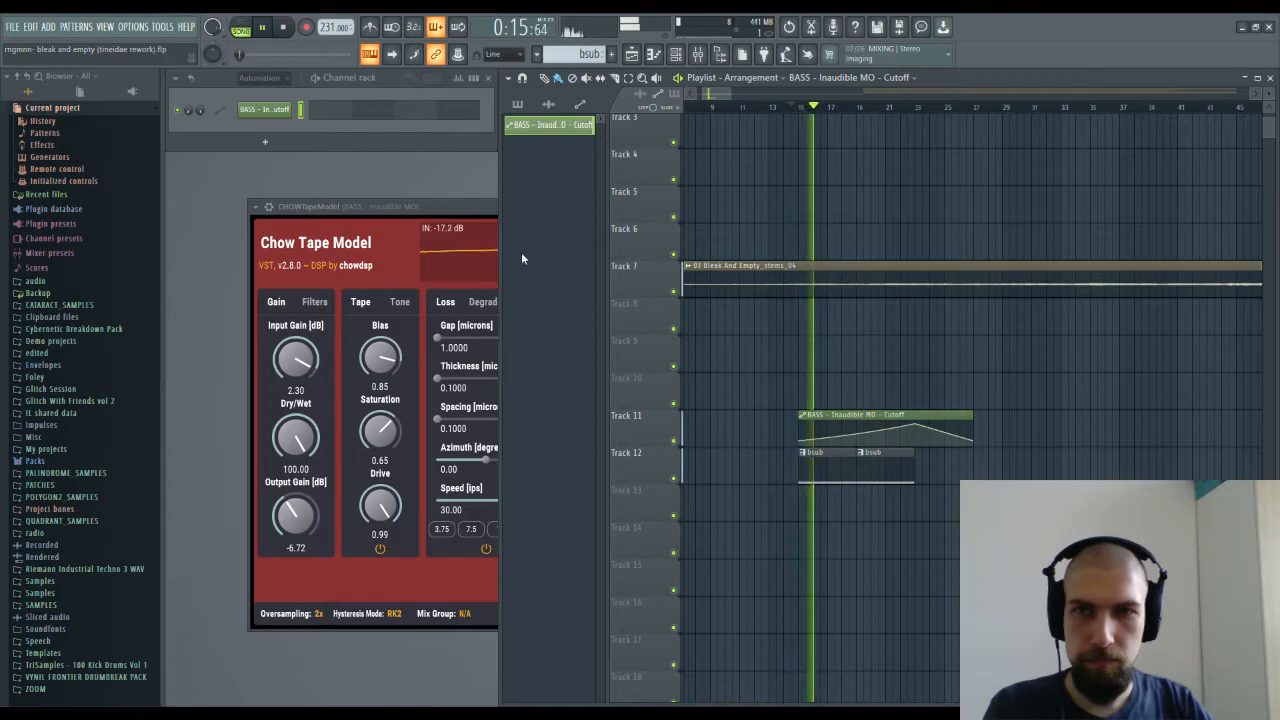
{"action": "left_click_drag", "start_coordinate": [302, 520], "coordinate": [297, 542]}
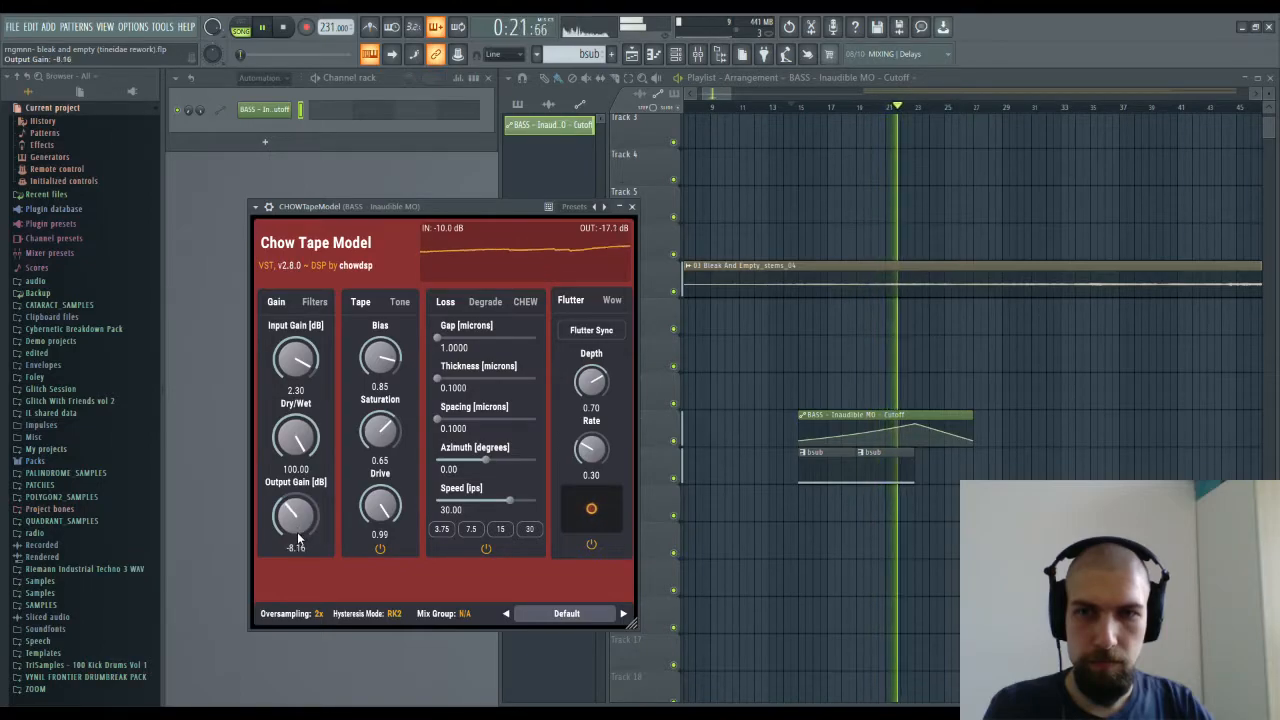
{"action": "key", "text": "space"}
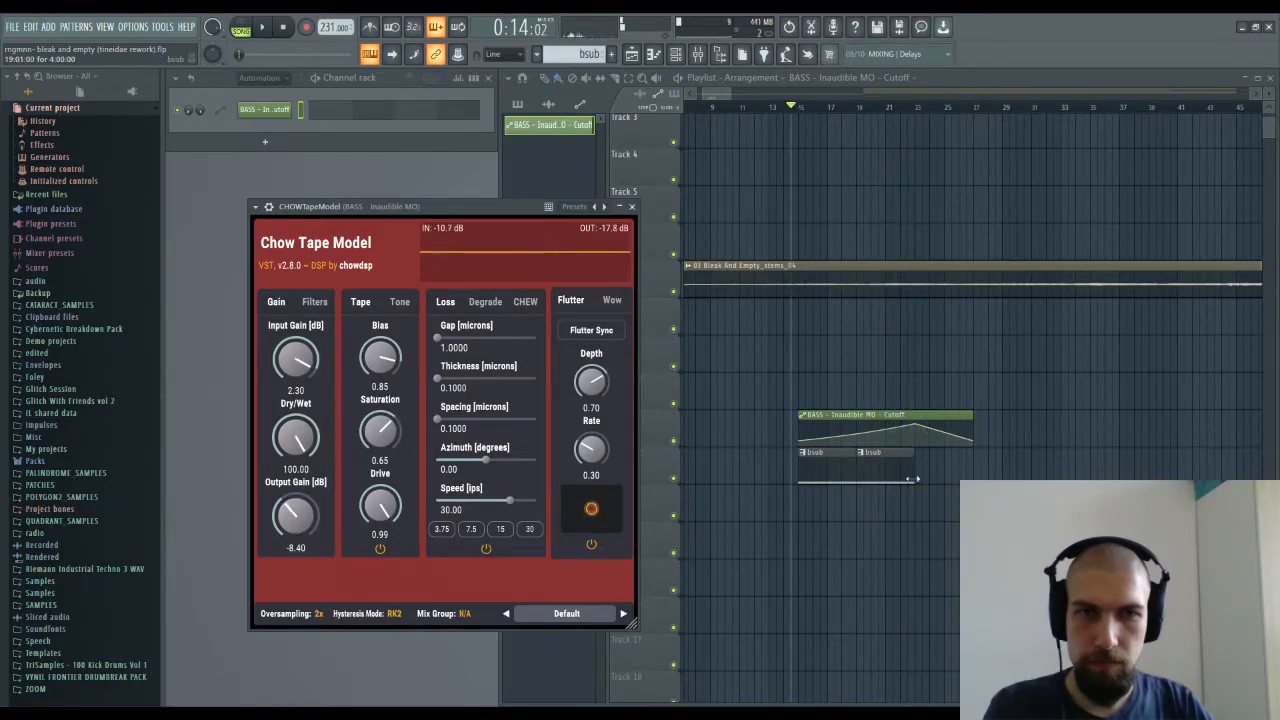
Step: Extend the bsub clips and the cutoff automation clip to bar 35, then play the section and close the tape effect
{"action": "left_click", "coordinate": [910, 476]}
{"action": "left_click_drag", "start_coordinate": [922, 477], "coordinate": [1033, 464]}
{"action": "left_click_drag", "start_coordinate": [984, 422], "coordinate": [1090, 421]}
{"action": "key", "text": "space"}
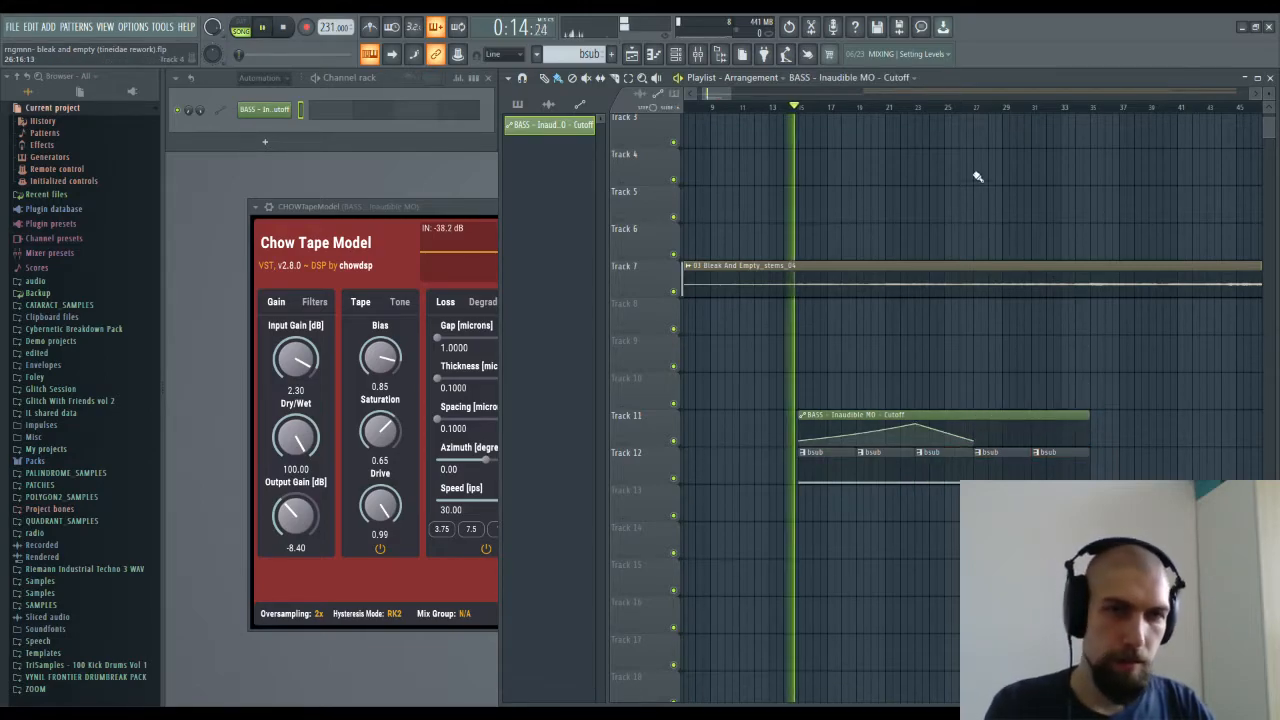
{"action": "scroll", "coordinate": [973, 111], "scroll_direction": "down", "scroll_amount": 3}
{"action": "left_click", "coordinate": [471, 208]}
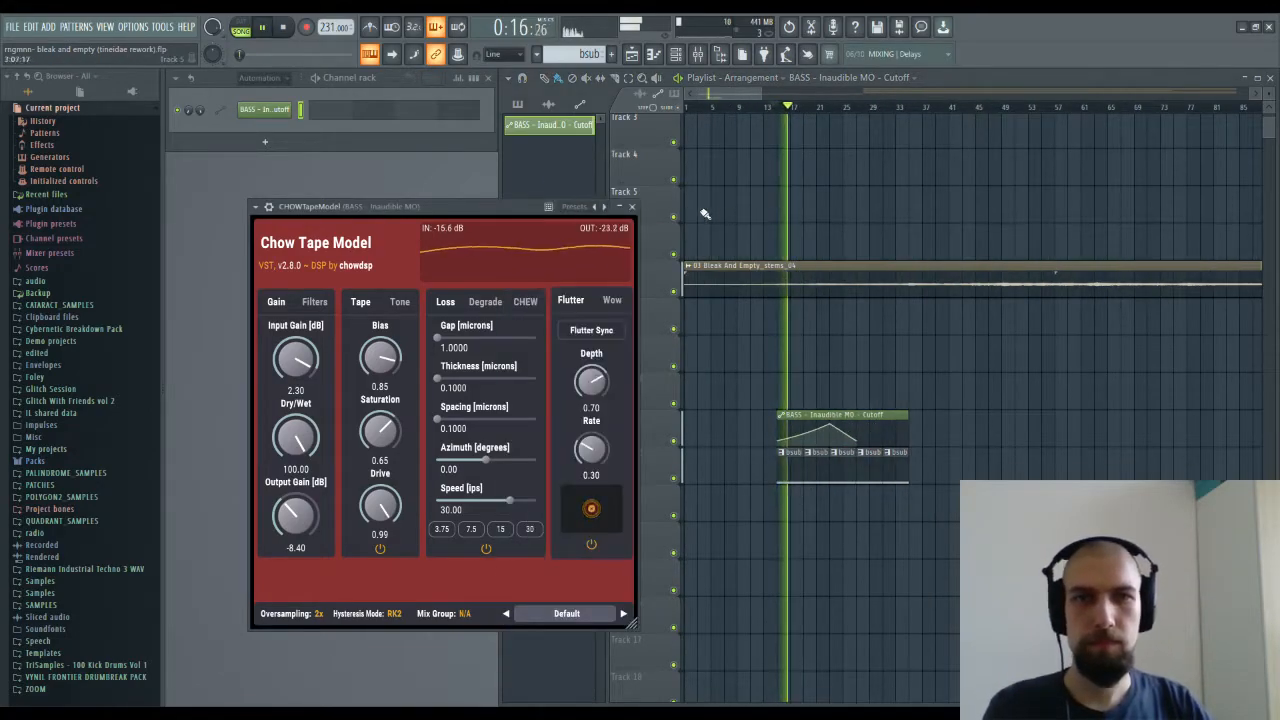
{"action": "left_click", "coordinate": [632, 207]}
{"action": "scroll", "coordinate": [797, 110], "scroll_direction": "down", "scroll_amount": 2}
{"action": "scroll", "coordinate": [895, 257], "scroll_direction": "up", "scroll_amount": 2}
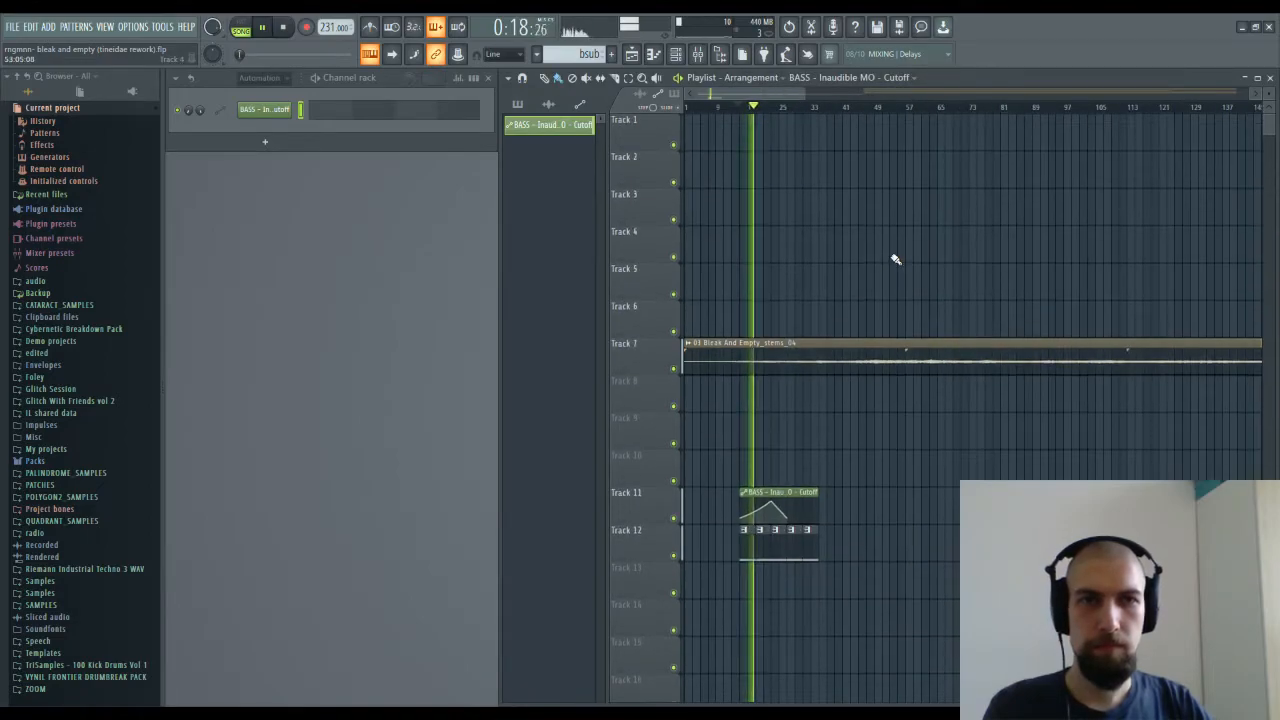
Step: Show the unsorted channels, duplicate the five bsub clips on Track 12 from bar 35, and stop playback with the playhead at bar 35
{"action": "left_click", "coordinate": [265, 80]}
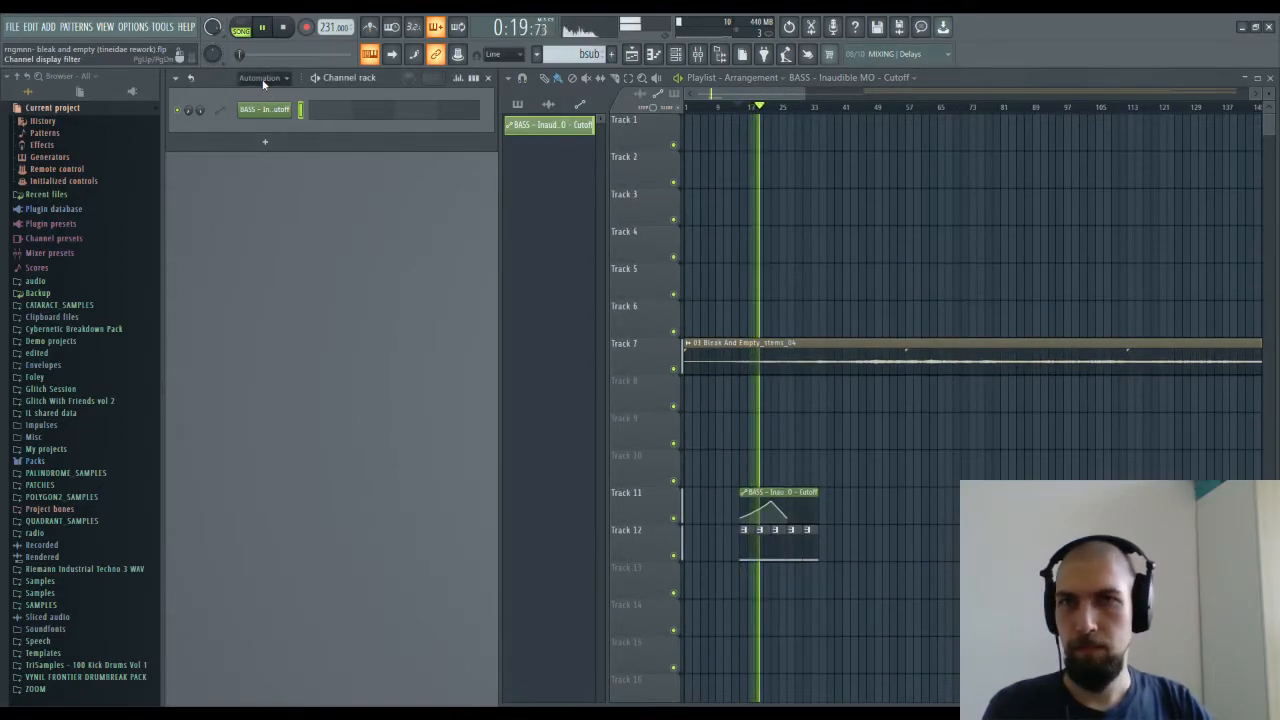
{"action": "left_click", "coordinate": [265, 135]}
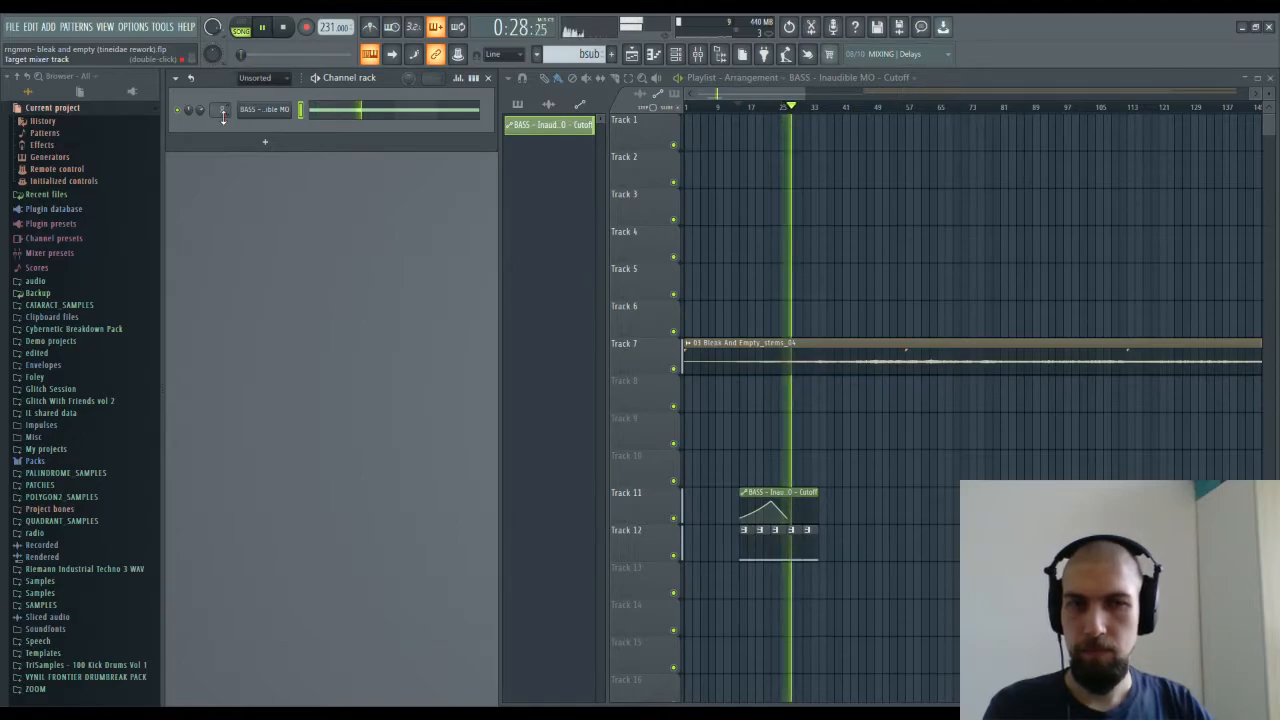
{"action": "left_click_drag", "start_coordinate": [826, 556], "coordinate": [900, 563]}
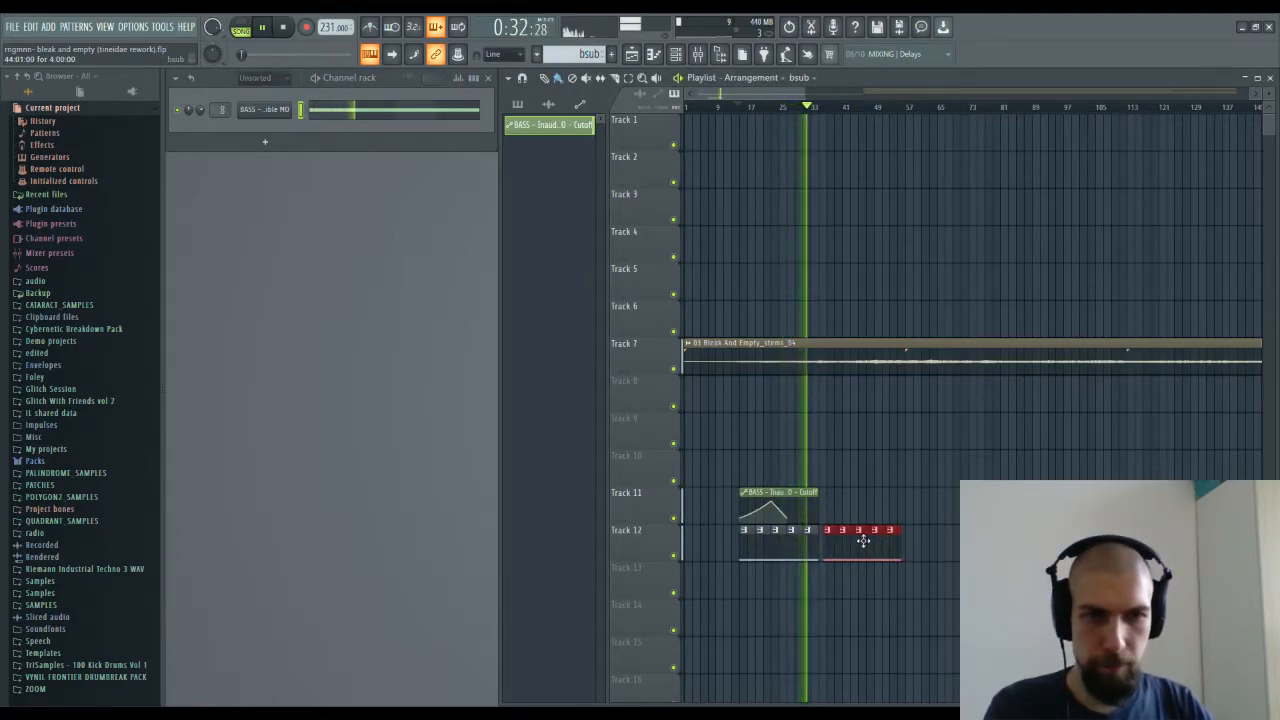
{"action": "left_click", "coordinate": [863, 540]}
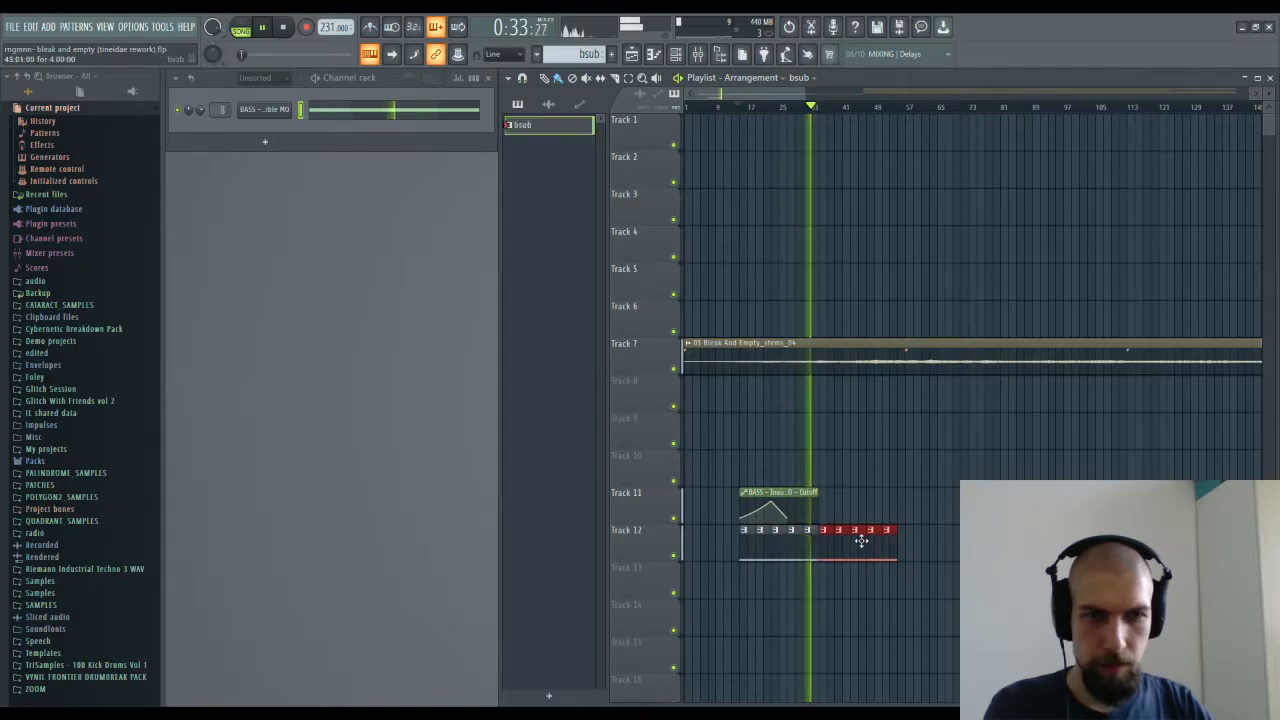
{"action": "left_click", "coordinate": [284, 29]}
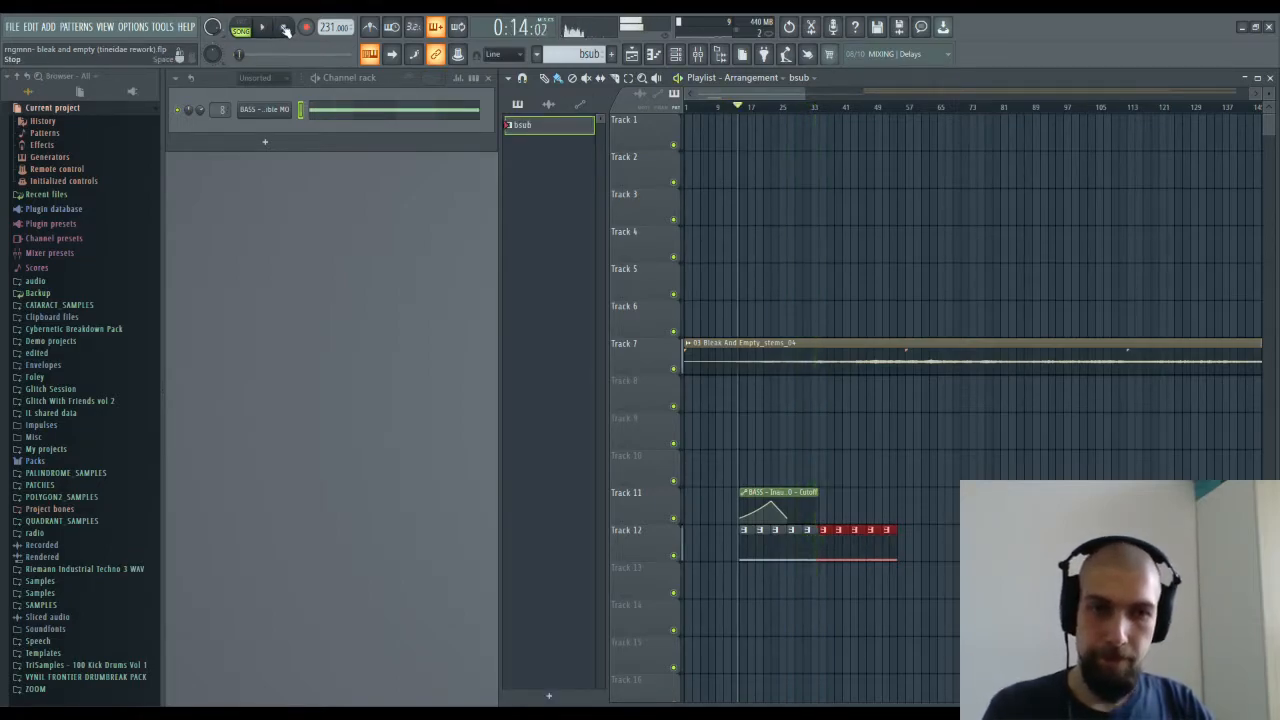
{"action": "left_click", "coordinate": [282, 27]}
{"action": "left_click_drag", "start_coordinate": [832, 110], "coordinate": [819, 112]}
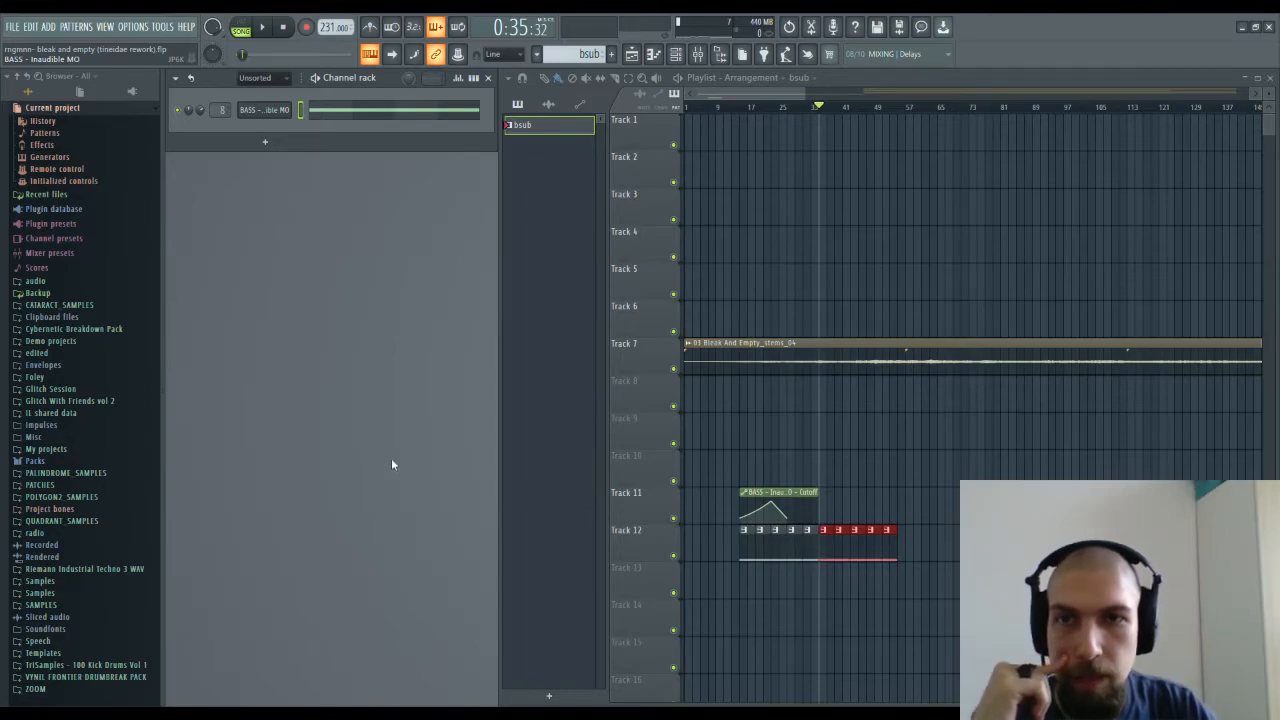
Step: Audition sounds in the DESIGNED folder of POLYGON2_SAMPLES and place the OpticalCore2 sample on Track 11
{"action": "left_click", "coordinate": [18, 77]}
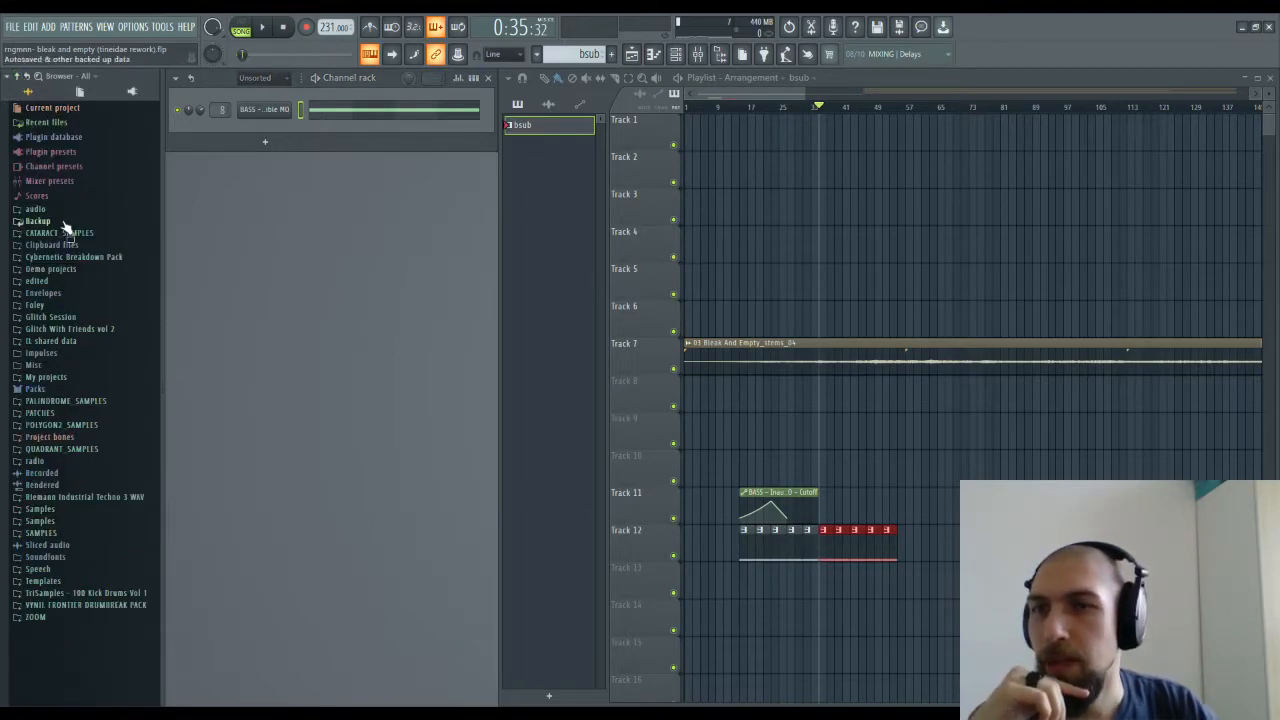
{"action": "left_click", "coordinate": [78, 426]}
{"action": "left_click", "coordinate": [52, 438]}
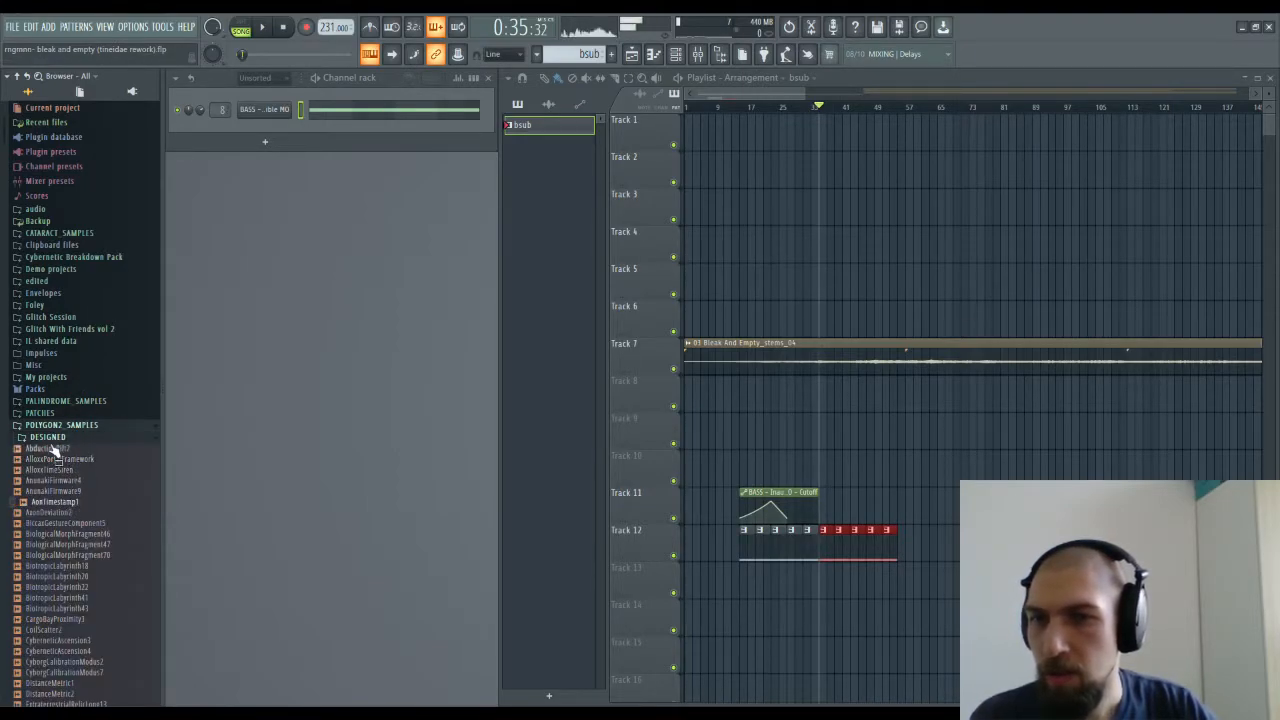
{"action": "scroll", "coordinate": [100, 580], "scroll_direction": "down", "scroll_amount": 5}
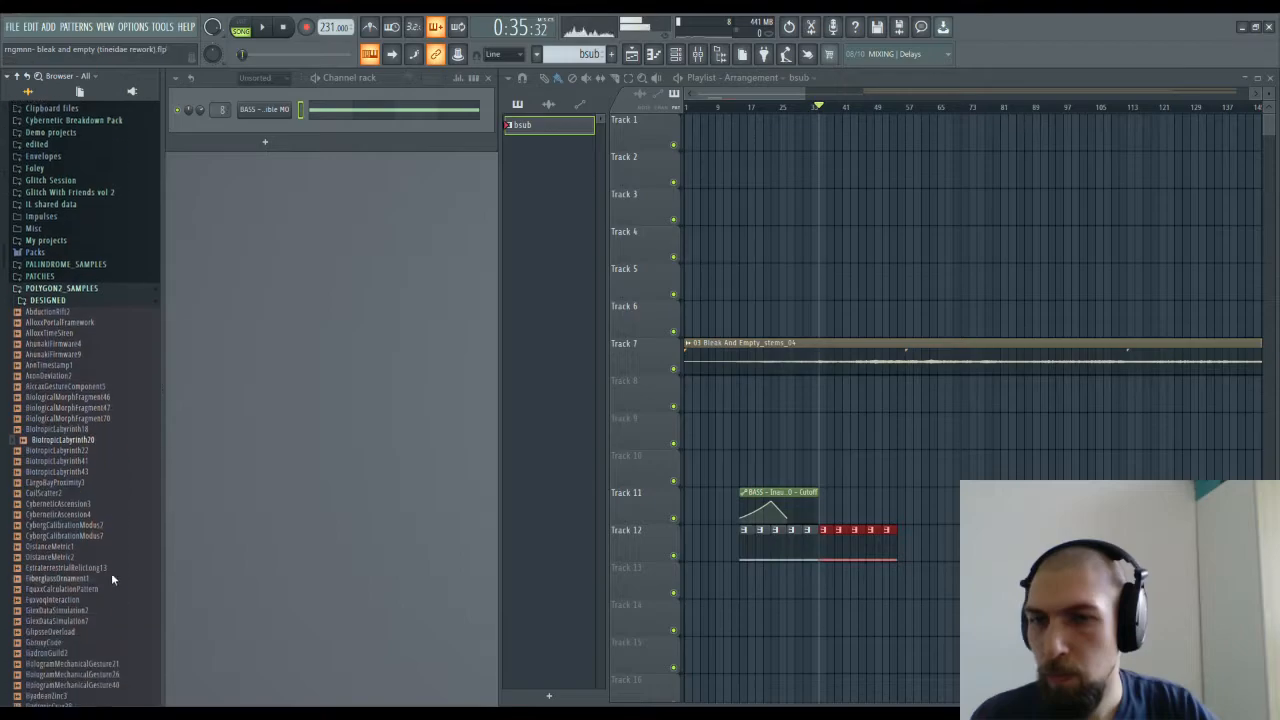
{"action": "scroll", "coordinate": [88, 625], "scroll_direction": "down", "scroll_amount": 15}
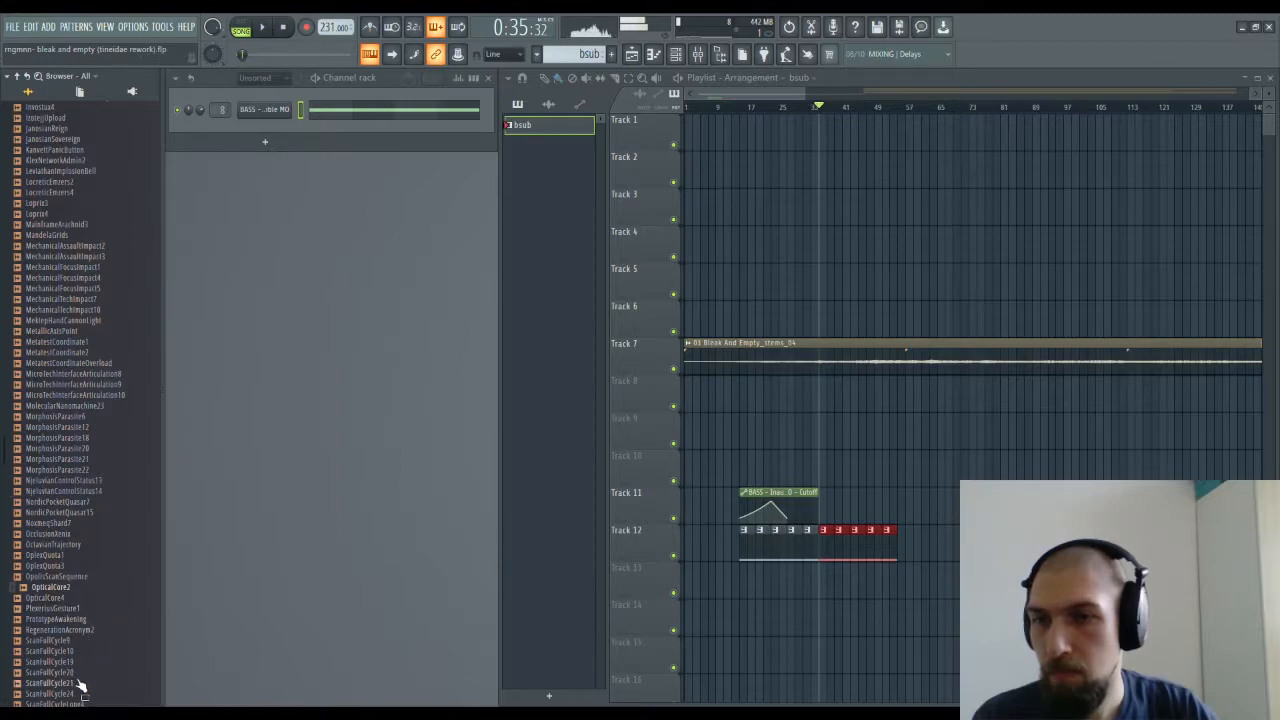
{"action": "left_click_drag", "start_coordinate": [65, 592], "coordinate": [932, 510]}
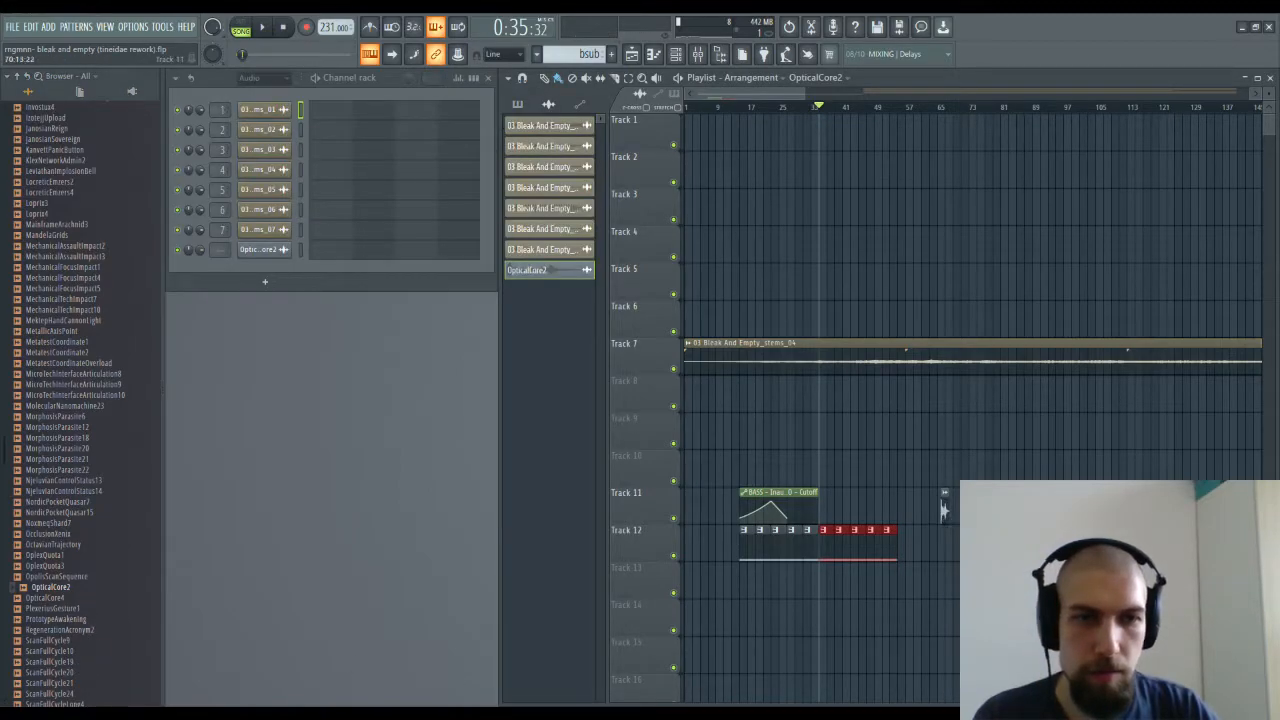
Step: Move the OpticalCore2 clip to bar 35 on Track 11 and route its channel to mixer track 9
{"action": "double_click", "coordinate": [820, 510]}
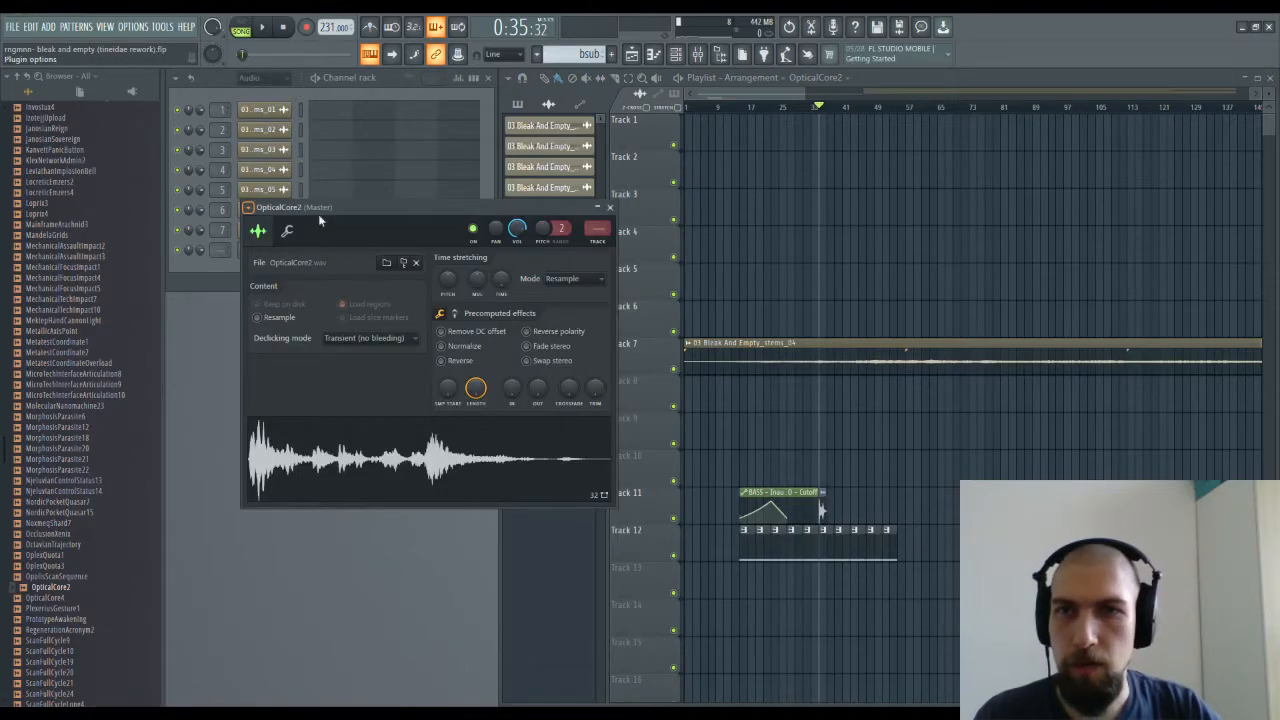
{"action": "key", "text": "ctrl+l"}
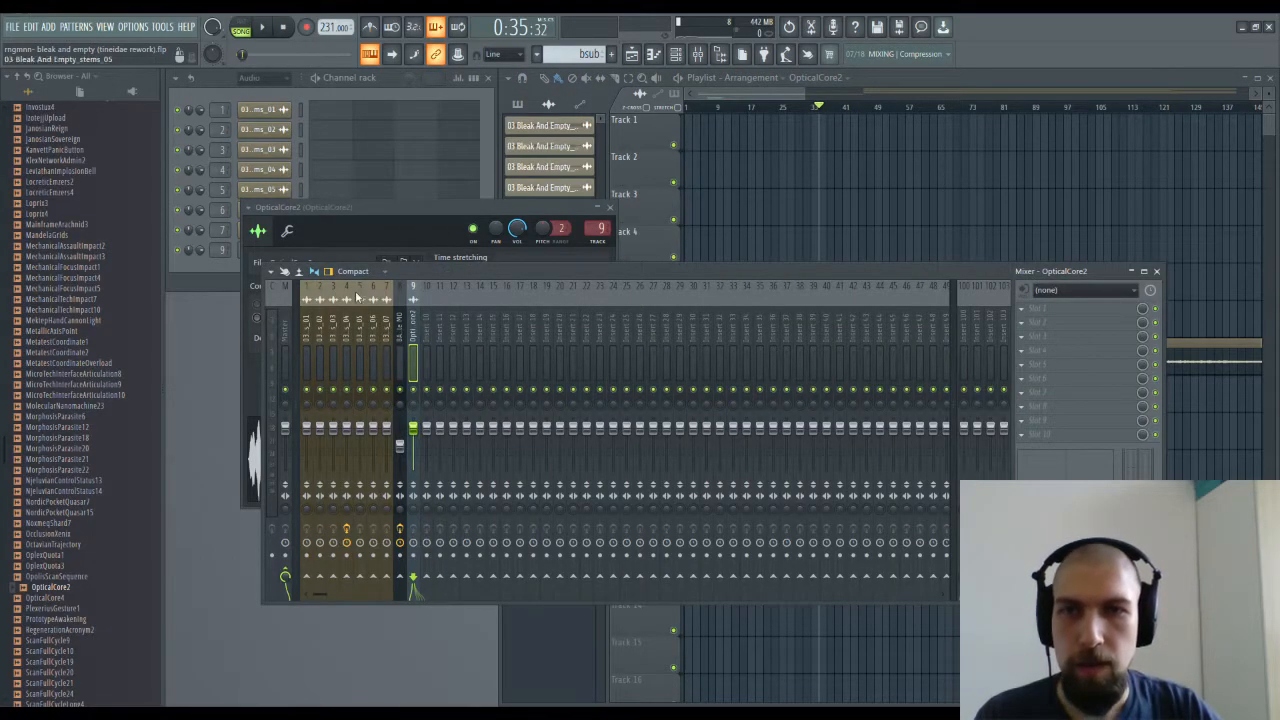
{"action": "left_click", "coordinate": [611, 209]}
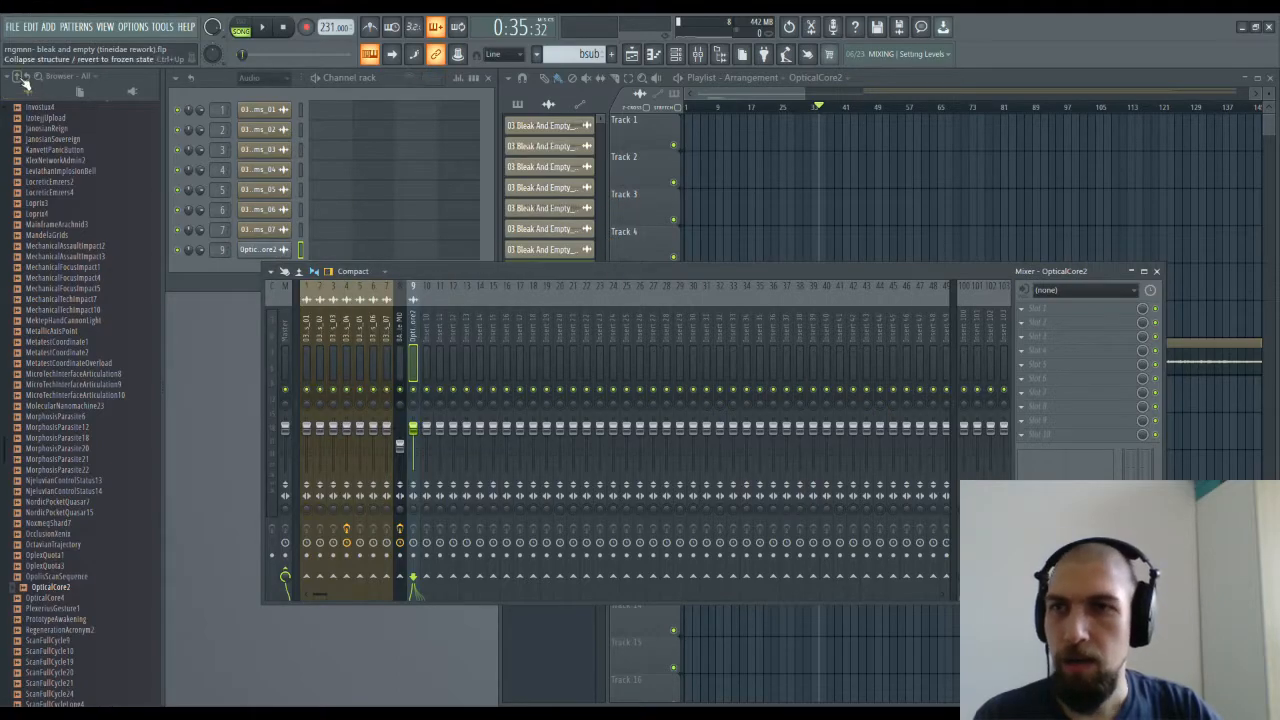
Step: Load the Permut8 mixer preset from the PATCHES Mixer folder onto mixer track 9
{"action": "left_click", "coordinate": [25, 82]}
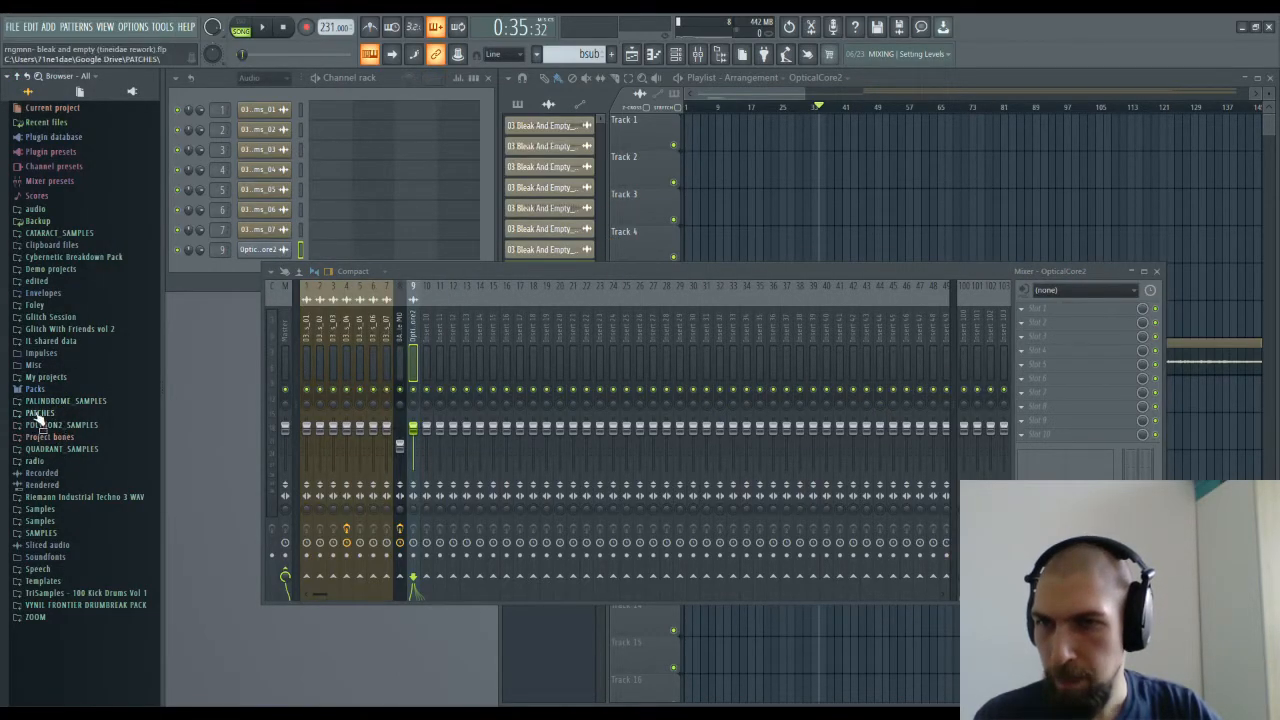
{"action": "left_click", "coordinate": [42, 414]}
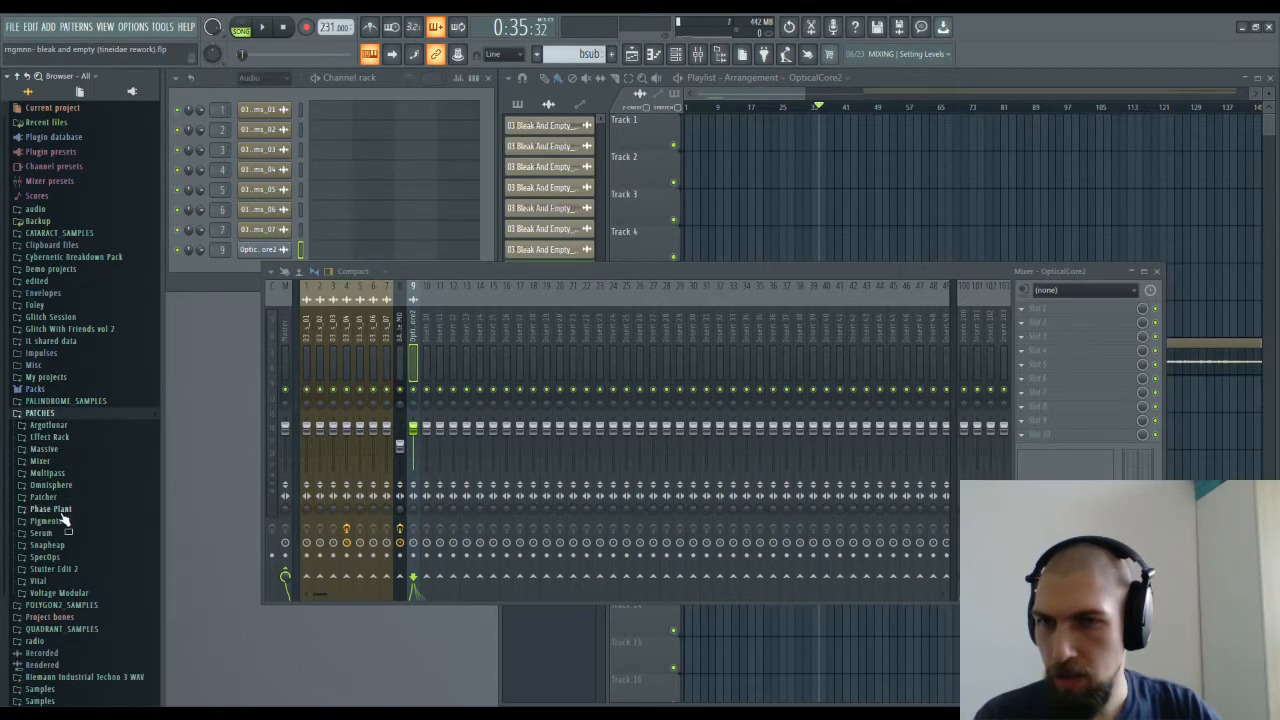
{"action": "left_click", "coordinate": [41, 462]}
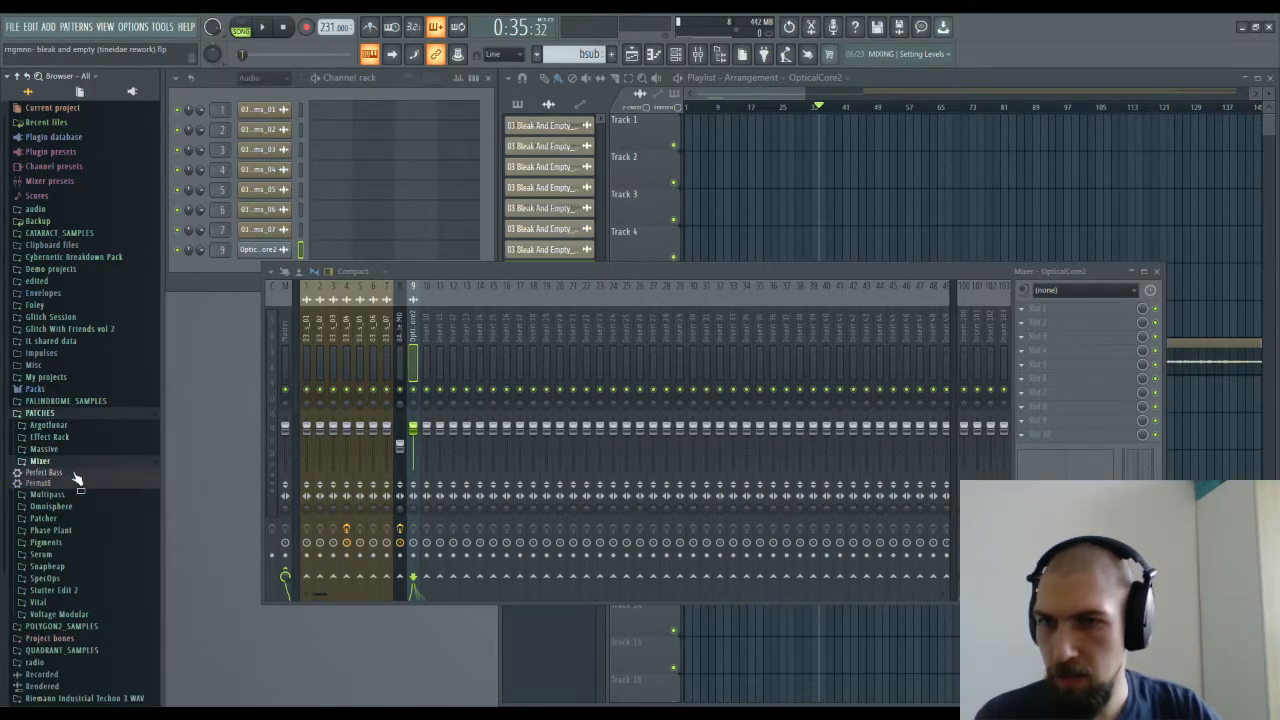
{"action": "left_click_drag", "start_coordinate": [70, 486], "coordinate": [58, 489]}
{"action": "left_click_drag", "start_coordinate": [400, 290], "coordinate": [413, 325]}
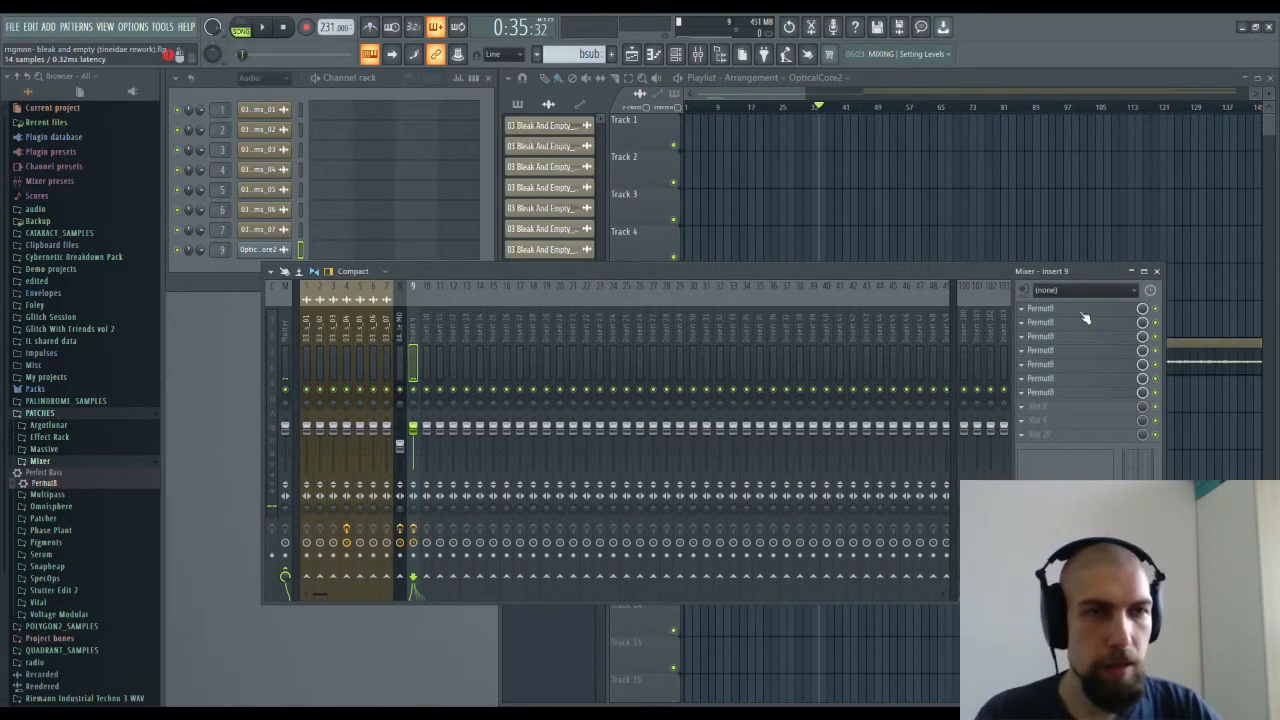
Step: Examine the Permut8 instances in the effect slots of mixer track 9, including the Beatrick, Pong and Specular banks
{"action": "left_click", "coordinate": [1085, 318]}
{"action": "left_click", "coordinate": [1082, 333]}
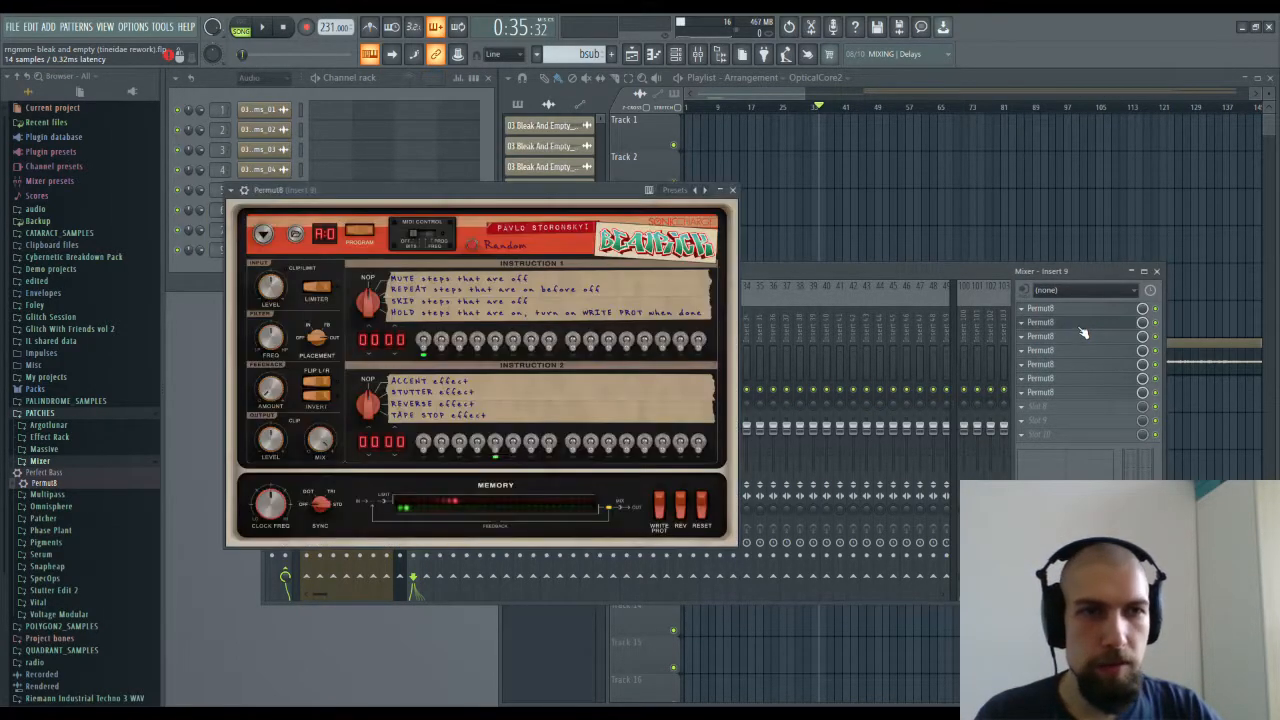
{"action": "left_click", "coordinate": [1082, 333]}
{"action": "left_click", "coordinate": [1084, 349]}
{"action": "left_click", "coordinate": [1083, 346]}
{"action": "left_click", "coordinate": [1080, 362]}
{"action": "left_click", "coordinate": [1082, 363]}
{"action": "left_click", "coordinate": [1086, 372]}
{"action": "left_click", "coordinate": [1086, 374]}
{"action": "left_click", "coordinate": [1086, 388]}
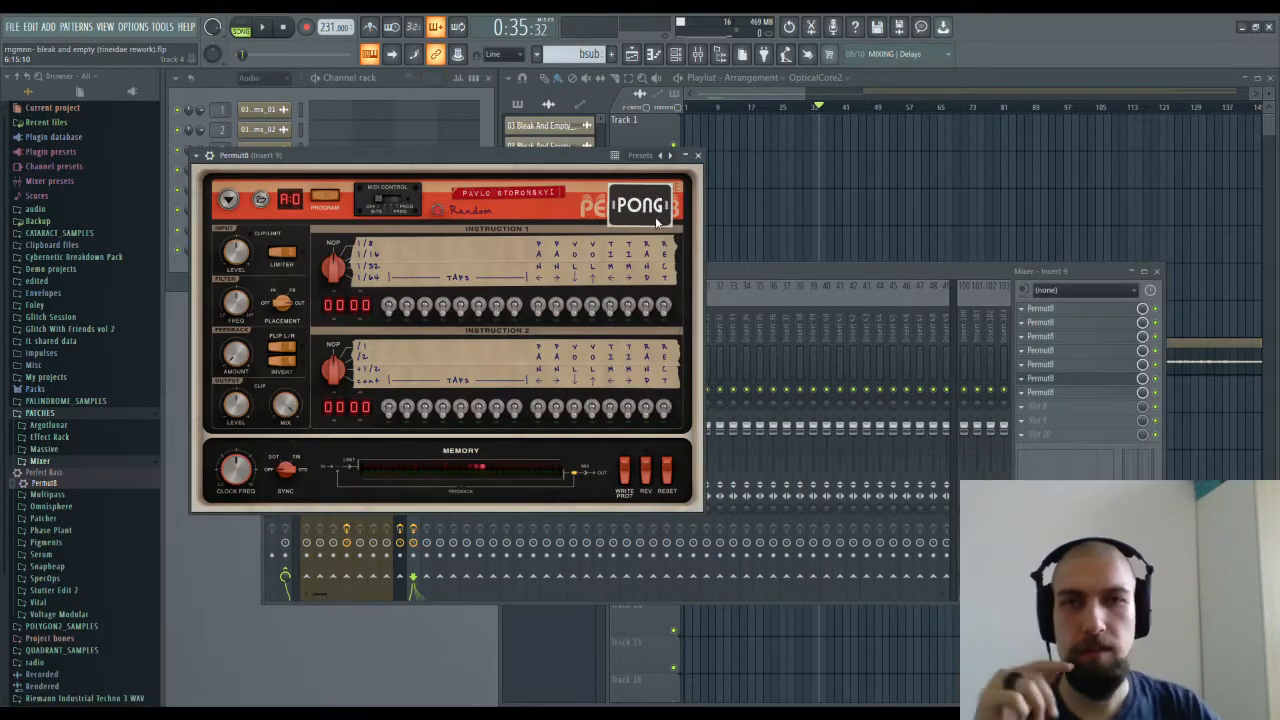
{"action": "left_click", "coordinate": [1065, 396]}
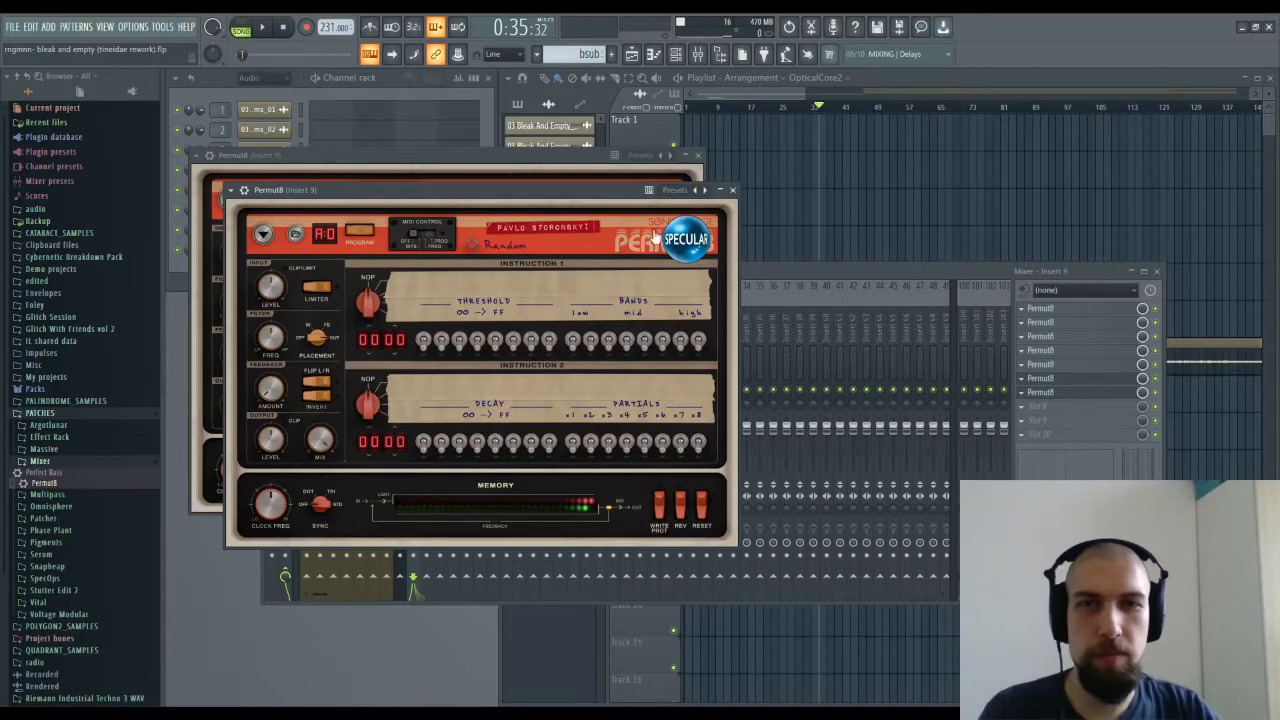
{"action": "left_click", "coordinate": [732, 189]}
{"action": "left_click", "coordinate": [697, 155]}
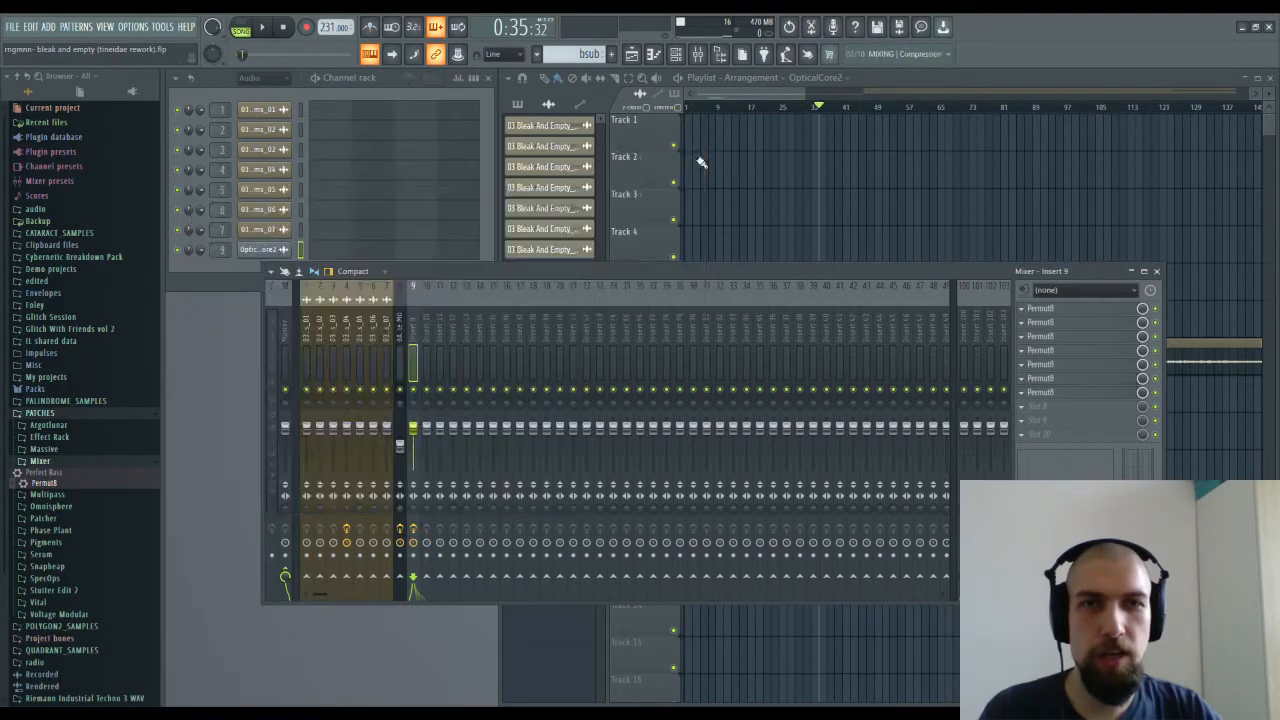
Step: Randomize the program of the standard Permut8 in slot 1 of mixer track 9 and close it
{"action": "left_click", "coordinate": [1084, 310]}
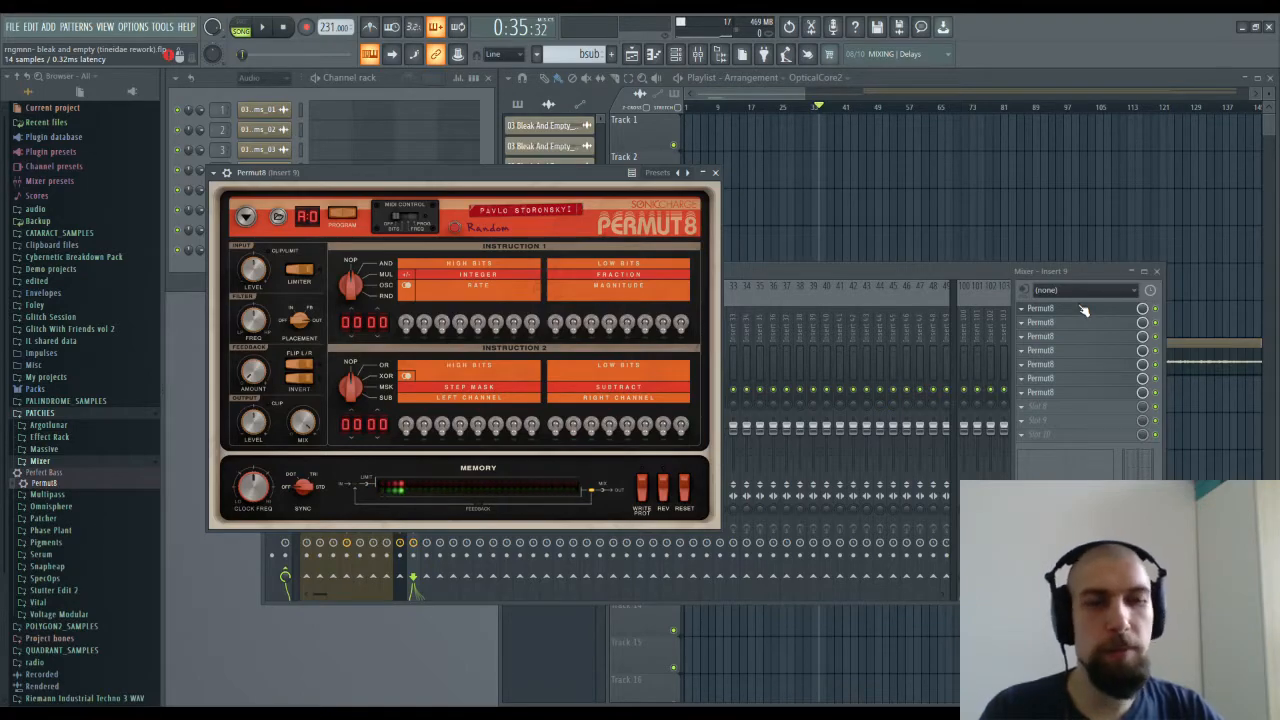
{"action": "left_click", "coordinate": [1085, 314]}
{"action": "left_click", "coordinate": [1082, 335]}
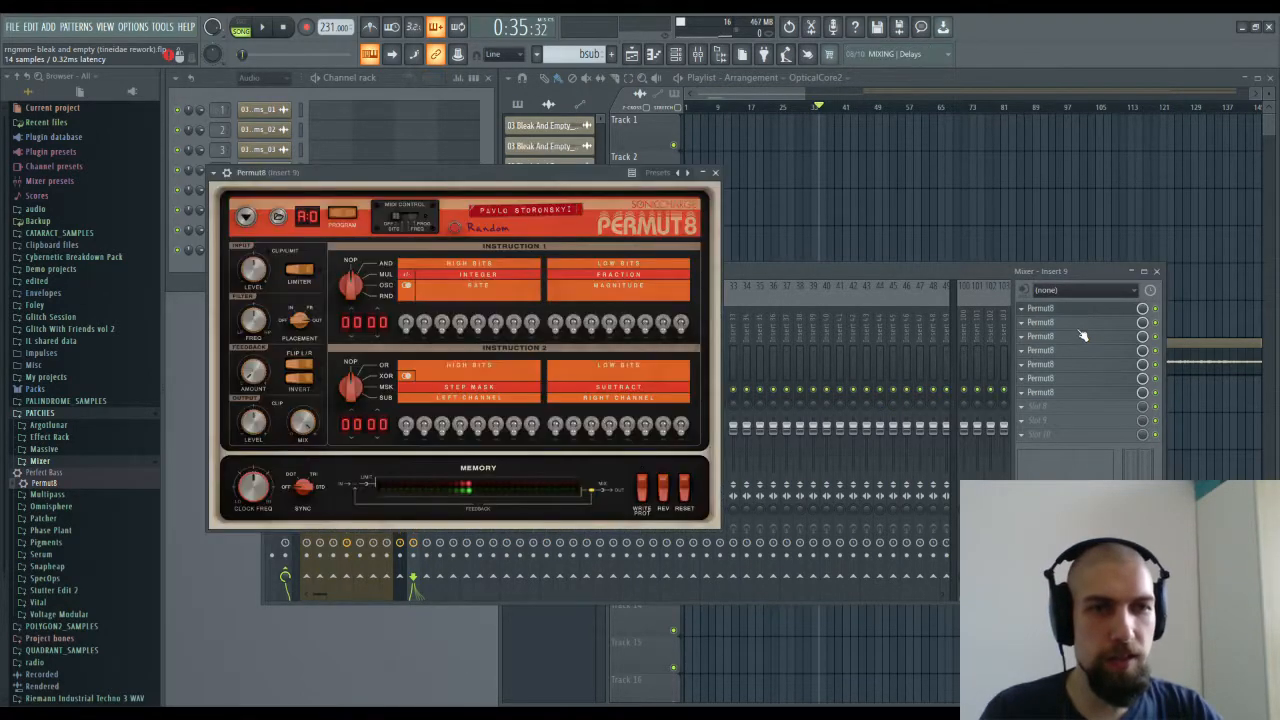
{"action": "left_click", "coordinate": [1082, 313]}
{"action": "left_click", "coordinate": [1085, 316]}
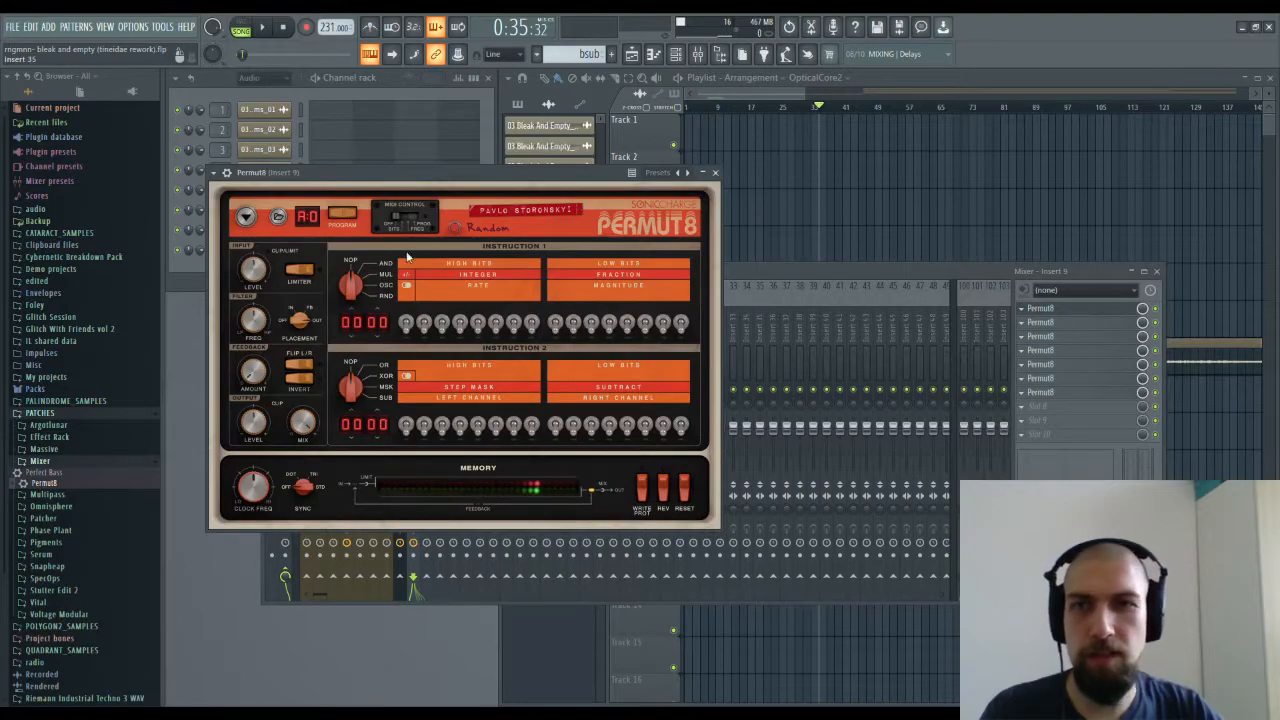
{"action": "left_click", "coordinate": [460, 228]}
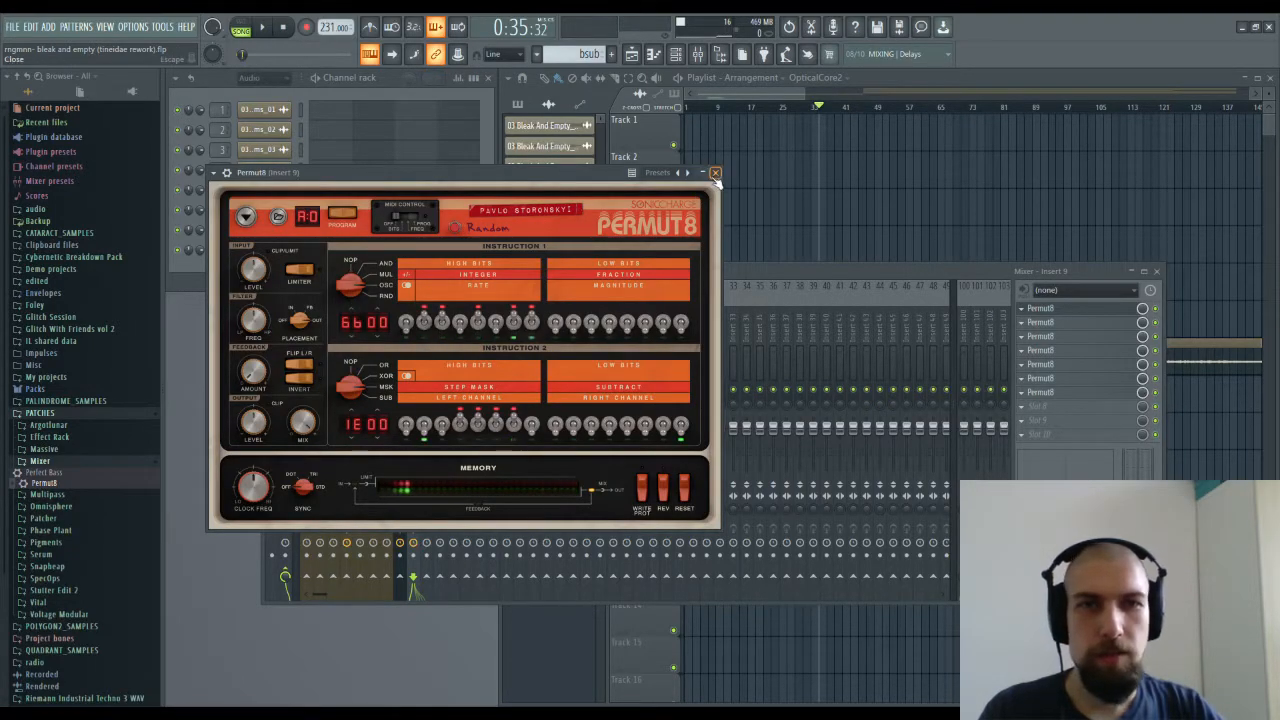
{"action": "left_click", "coordinate": [714, 172]}
Step: Randomize the programs of the Beatrick Permut8 in slot 2 and the Permut8 in slot 3 of mixer track 9
{"action": "left_click", "coordinate": [1066, 324]}
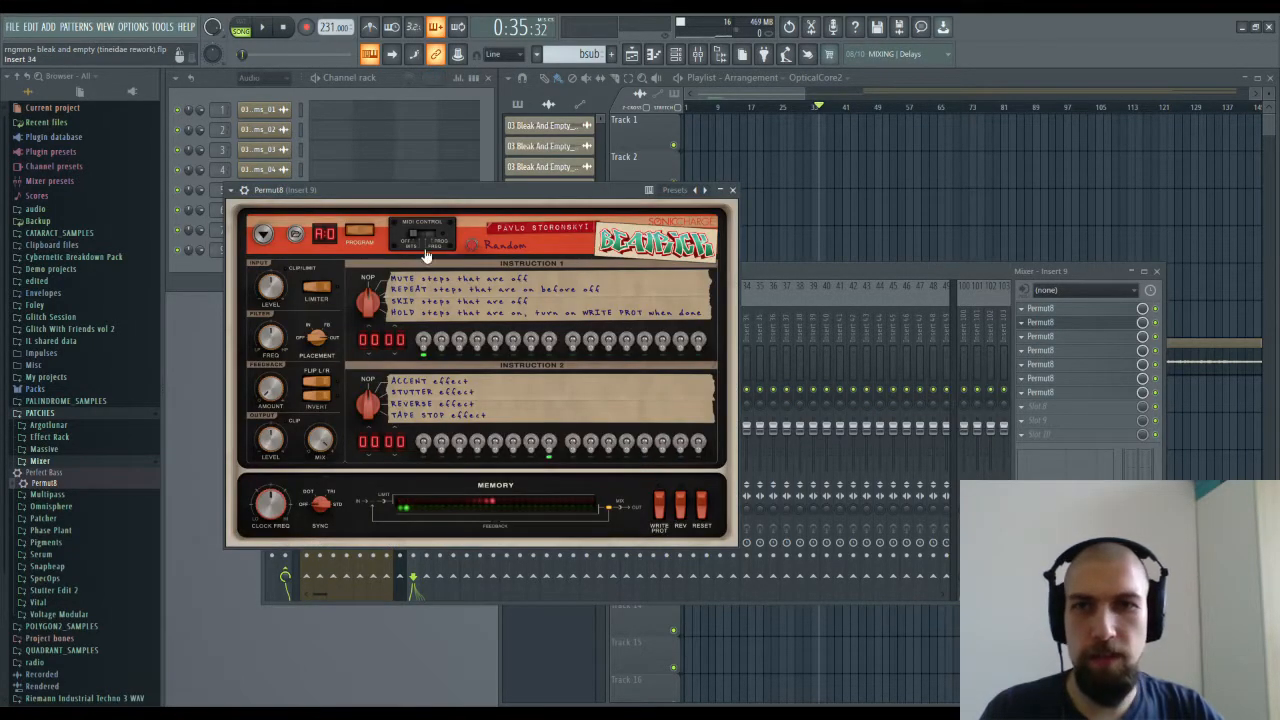
{"action": "left_click", "coordinate": [475, 248]}
{"action": "left_click", "coordinate": [732, 189]}
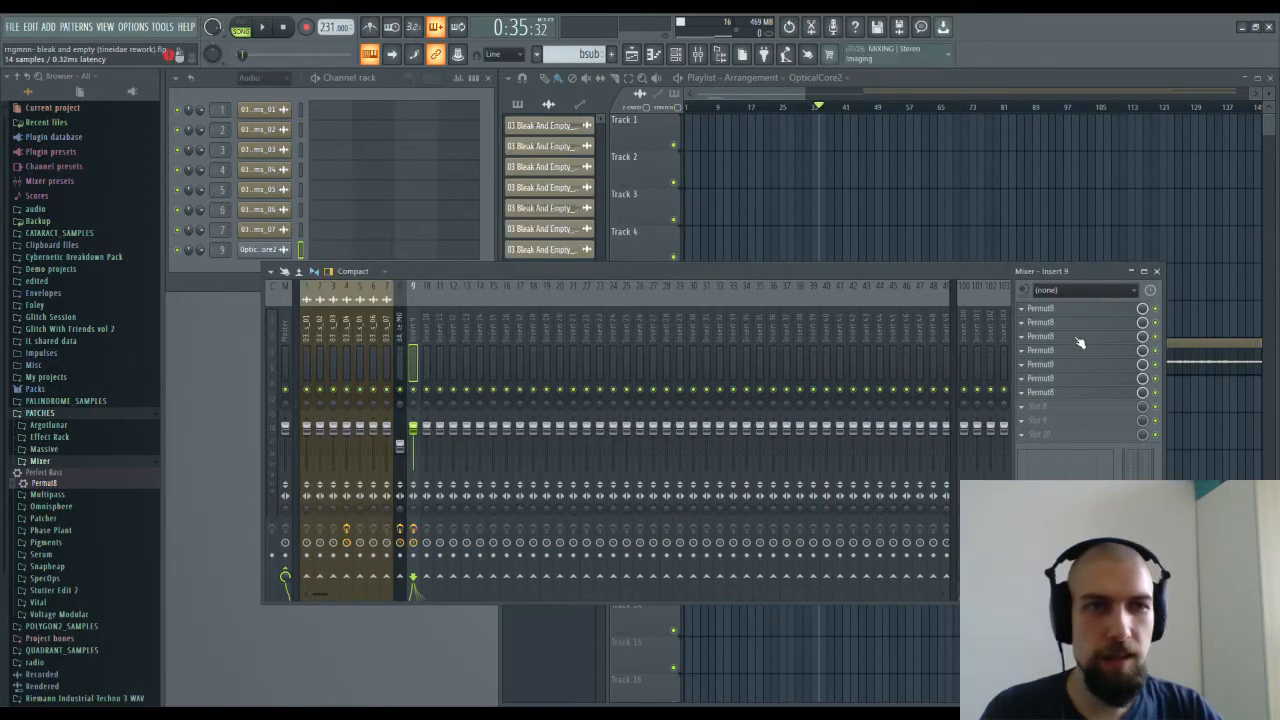
{"action": "left_click", "coordinate": [1080, 337]}
{"action": "left_click", "coordinate": [704, 334]}
{"action": "left_click", "coordinate": [955, 281]}
Step: Randomize the programs of the Flakes Permut8 in slot 4 and the Foobar Permut8 in slot 5
{"action": "left_click", "coordinate": [1078, 352]}
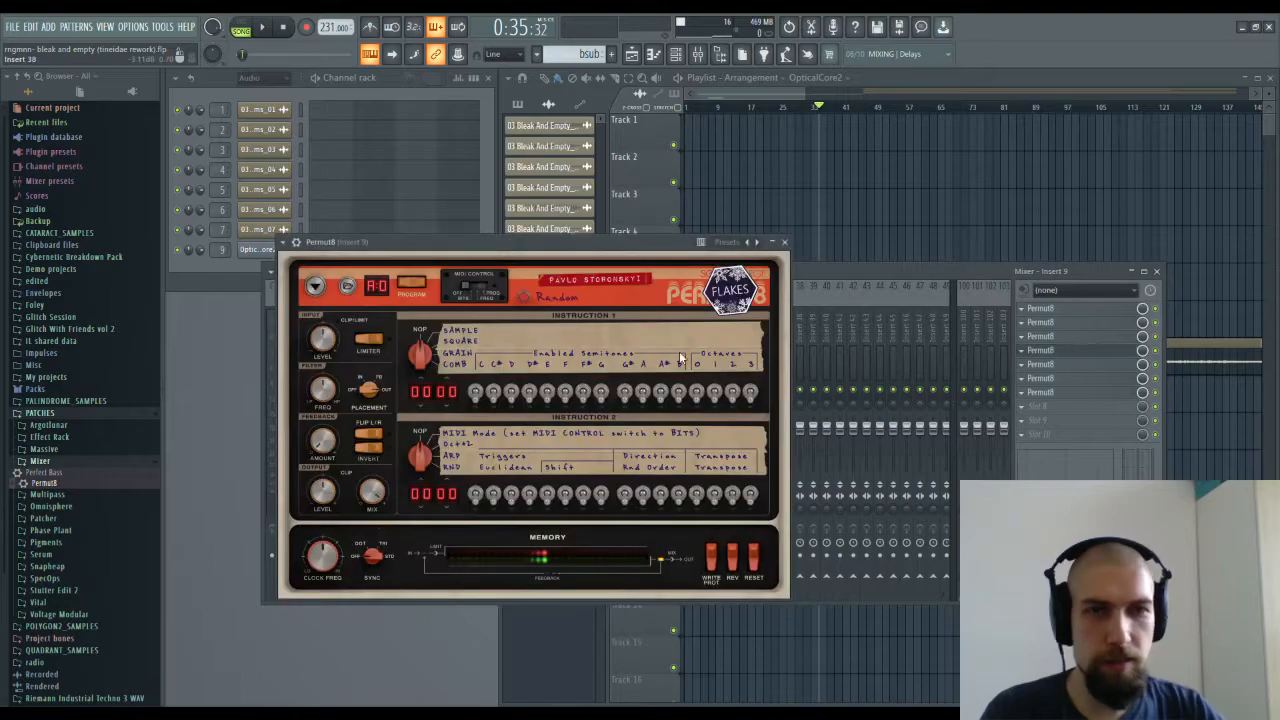
{"action": "left_click", "coordinate": [522, 298]}
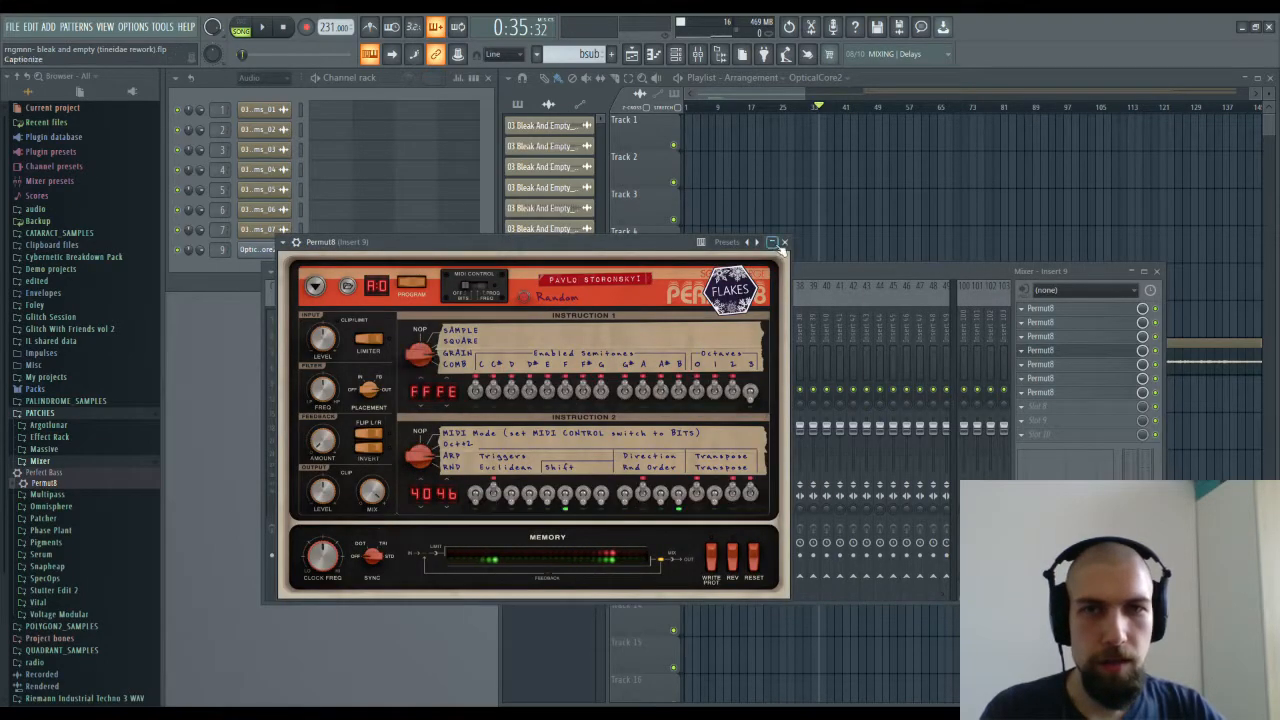
{"action": "left_click", "coordinate": [784, 242]}
{"action": "left_click", "coordinate": [1060, 366]}
{"action": "left_click", "coordinate": [540, 314]}
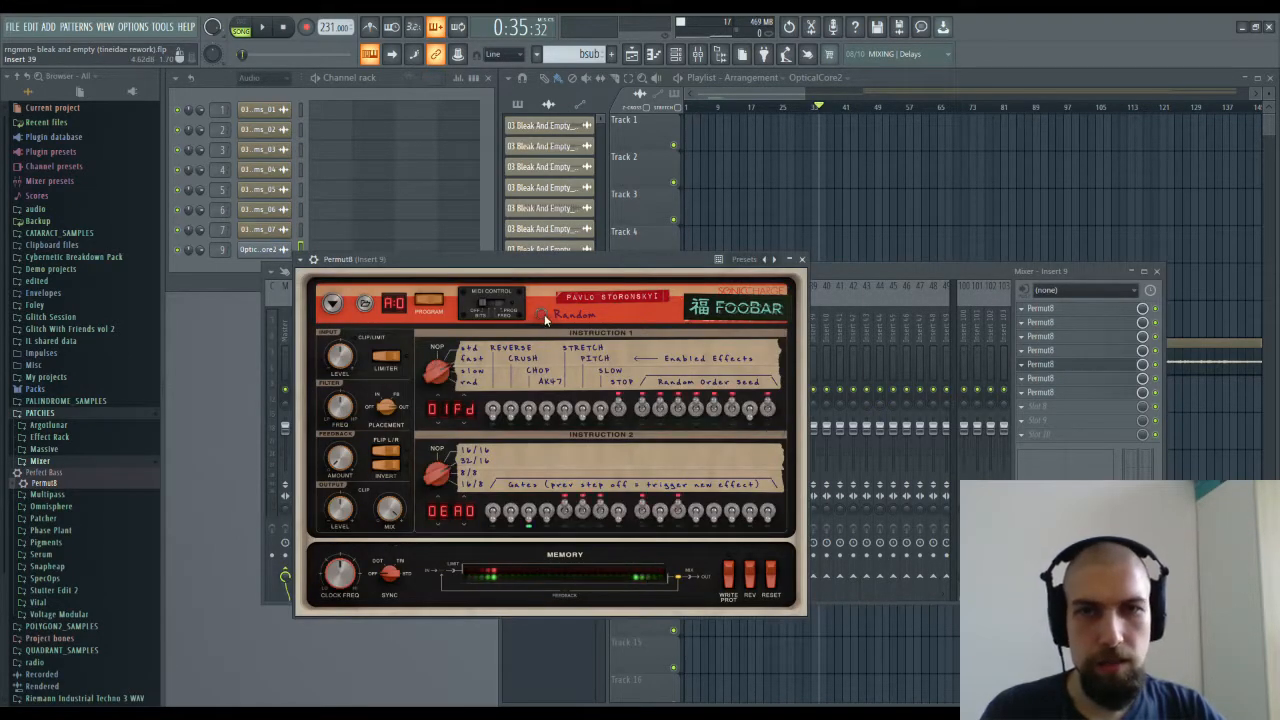
{"action": "left_click", "coordinate": [801, 259]}
Step: Randomize the programs of the Permut8 in slot 6 and the Specular Permut8 in slot 7
{"action": "left_click", "coordinate": [1060, 366]}
{"action": "left_click", "coordinate": [437, 210]}
{"action": "left_click", "coordinate": [1061, 380]}
{"action": "left_click", "coordinate": [1063, 392]}
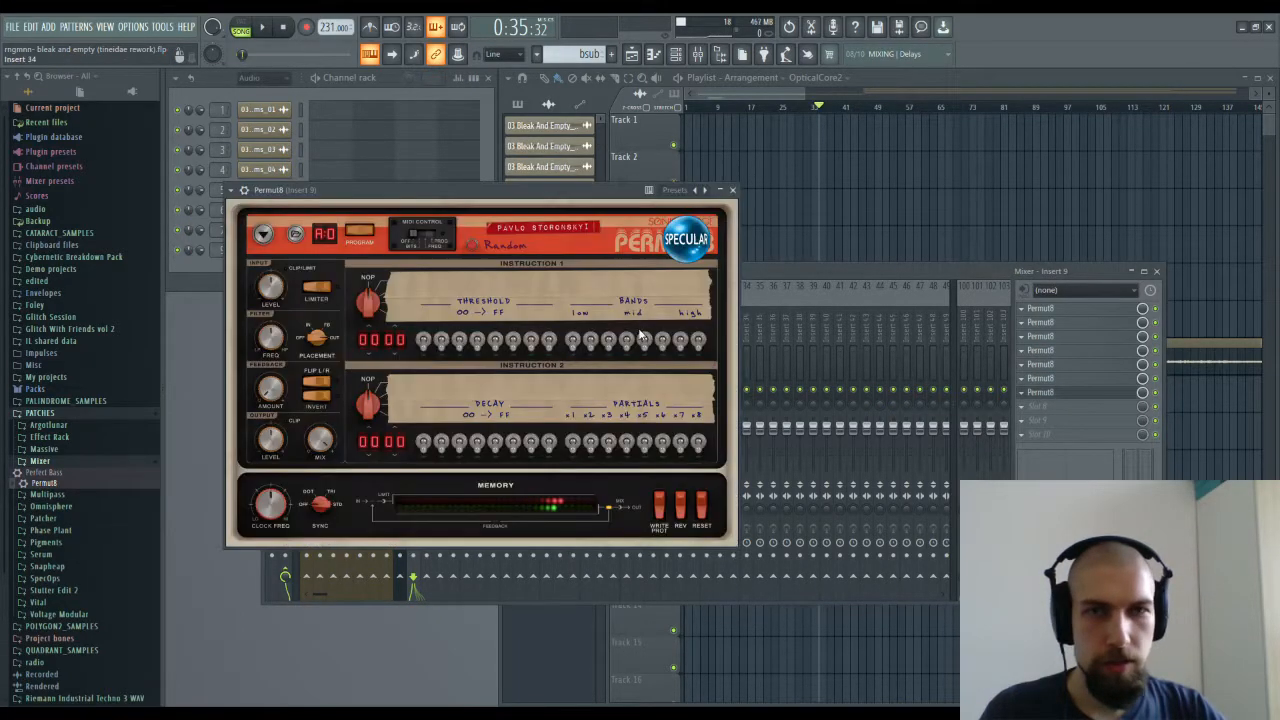
{"action": "left_click", "coordinate": [479, 246]}
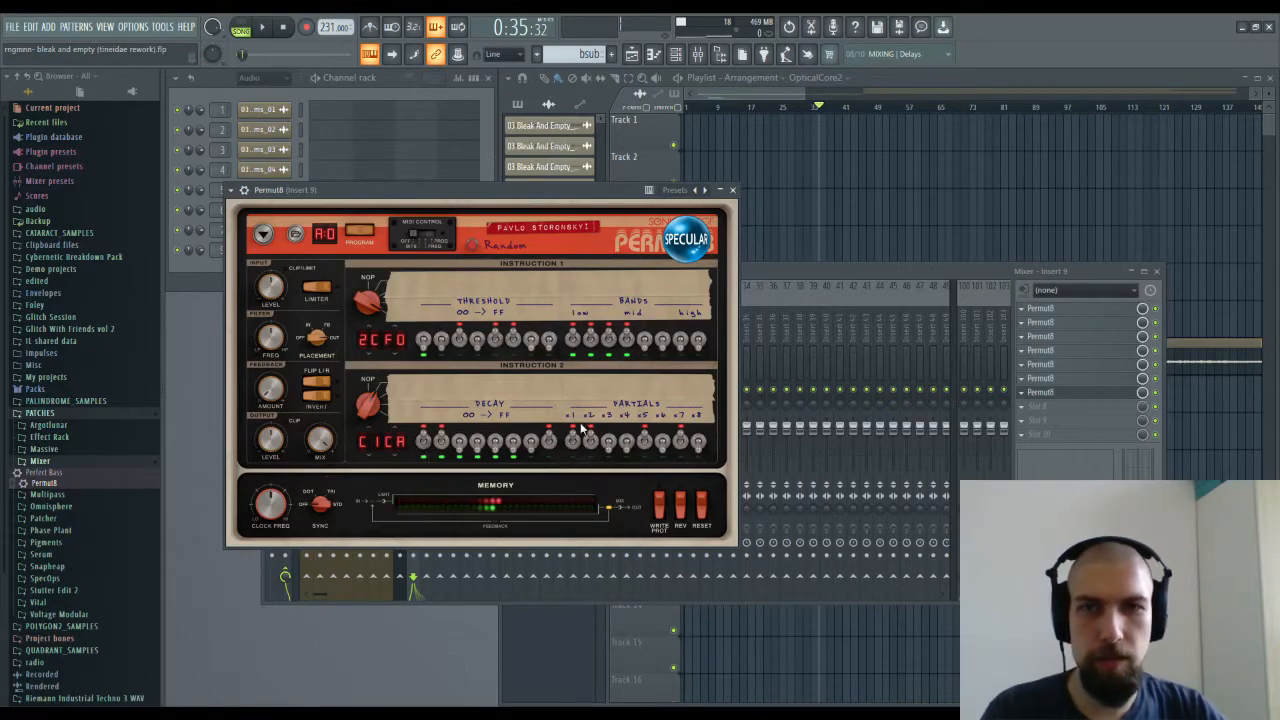
{"action": "left_click", "coordinate": [732, 189]}
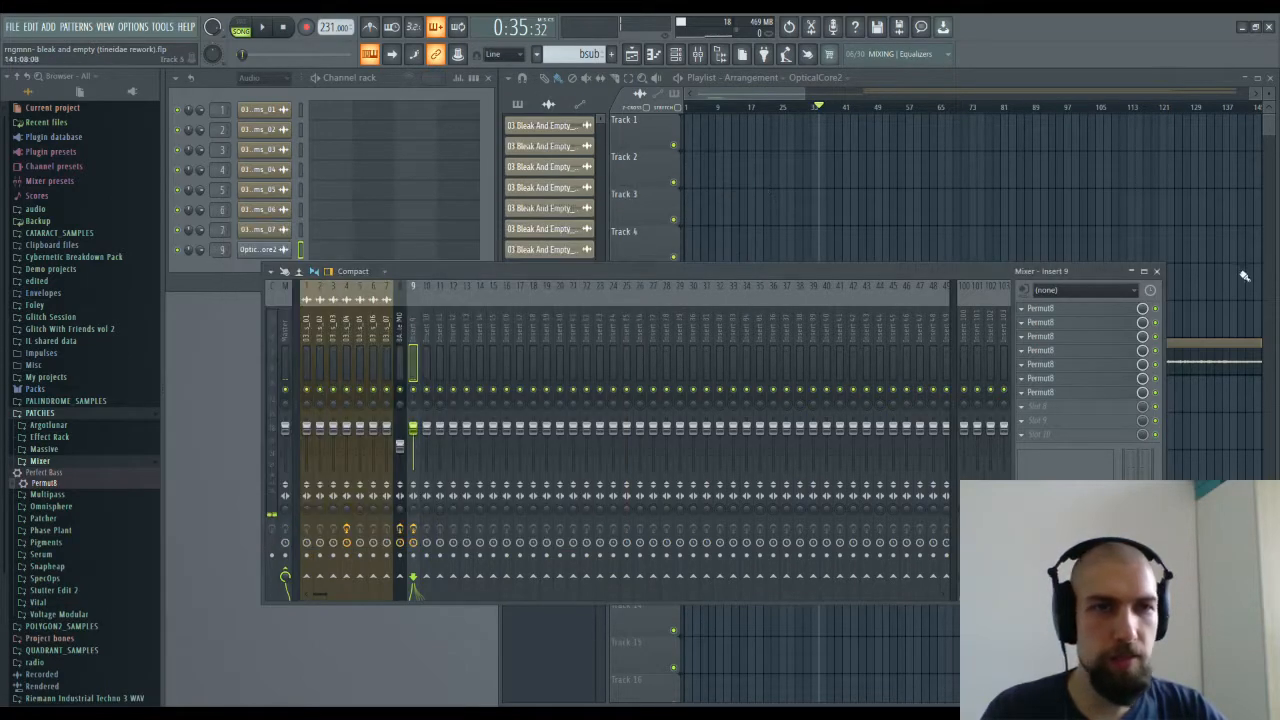
Step: Solo Track 11 in the playlist and play the OpticalCore2 clip from bar 35
{"action": "left_click", "coordinate": [1157, 272]}
{"action": "scroll", "coordinate": [822, 108], "scroll_direction": "up", "scroll_amount": 6}
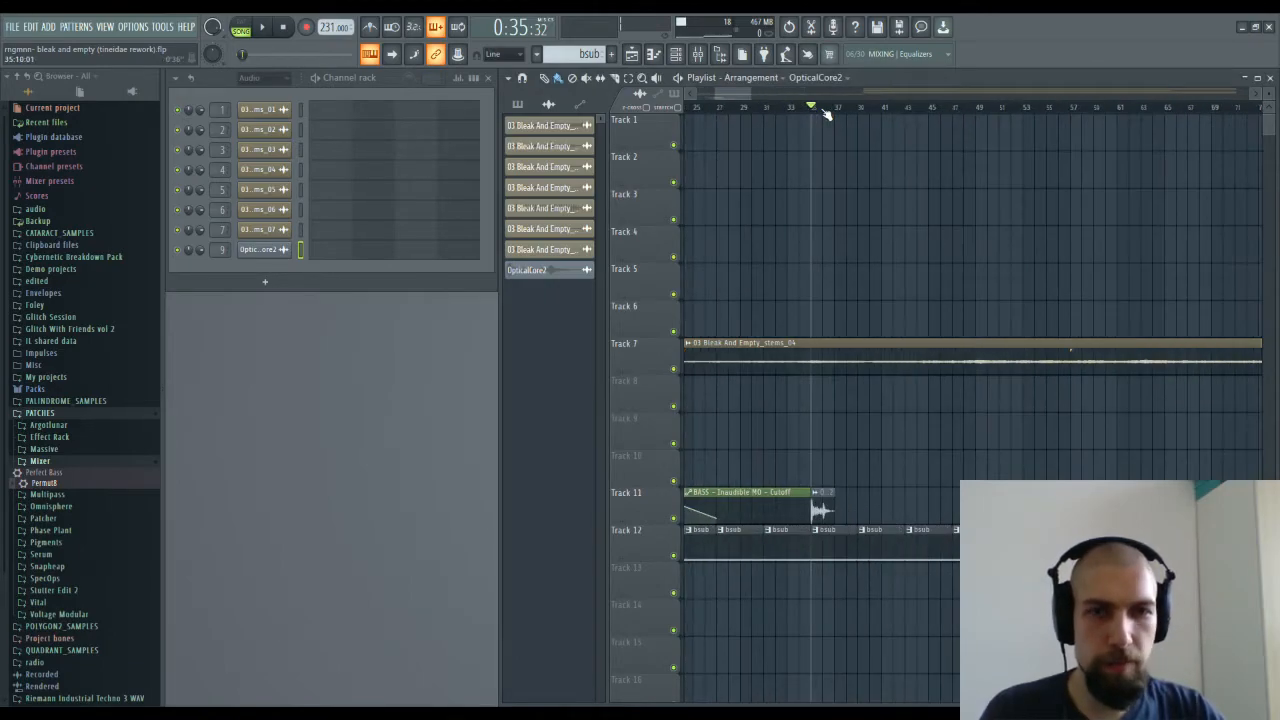
{"action": "right_click", "coordinate": [674, 518]}
{"action": "key", "text": "space"}
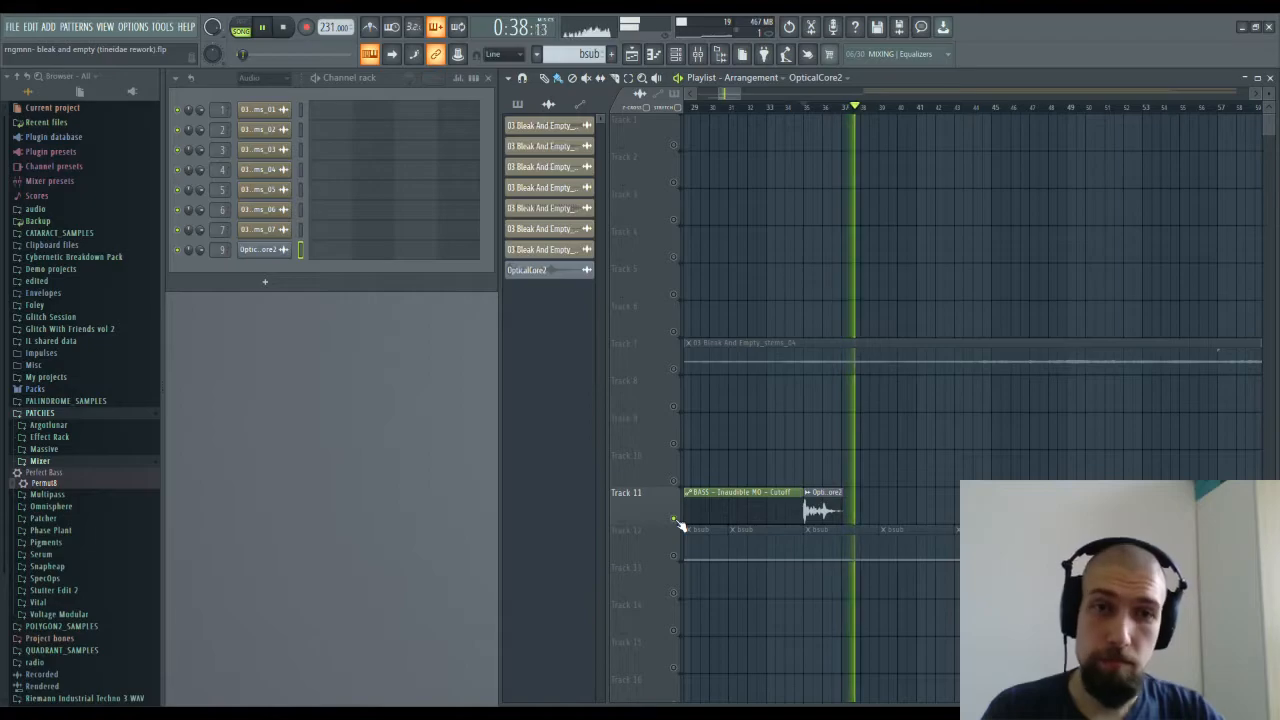
{"action": "key", "text": "space"}
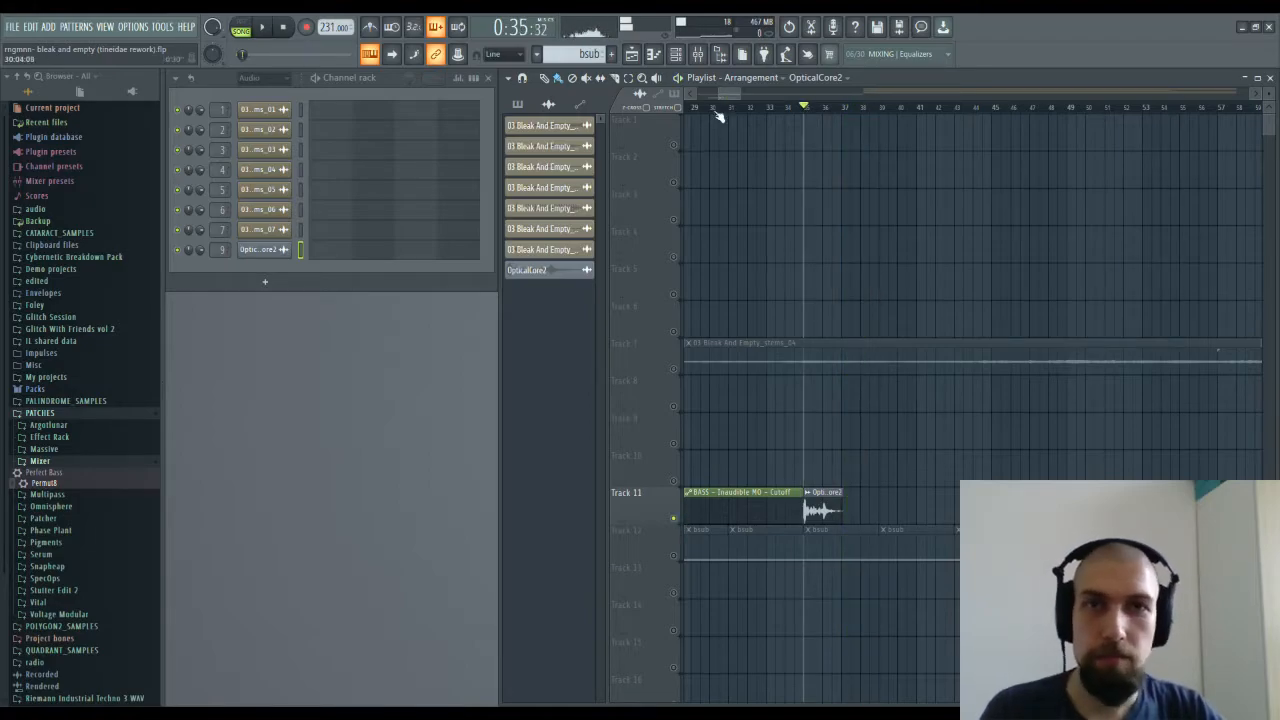
Step: Play the sample with the slot 7 Permut8 disabled, and again with all effects on mixer track 9 bypassed
{"action": "left_click", "coordinate": [698, 55]}
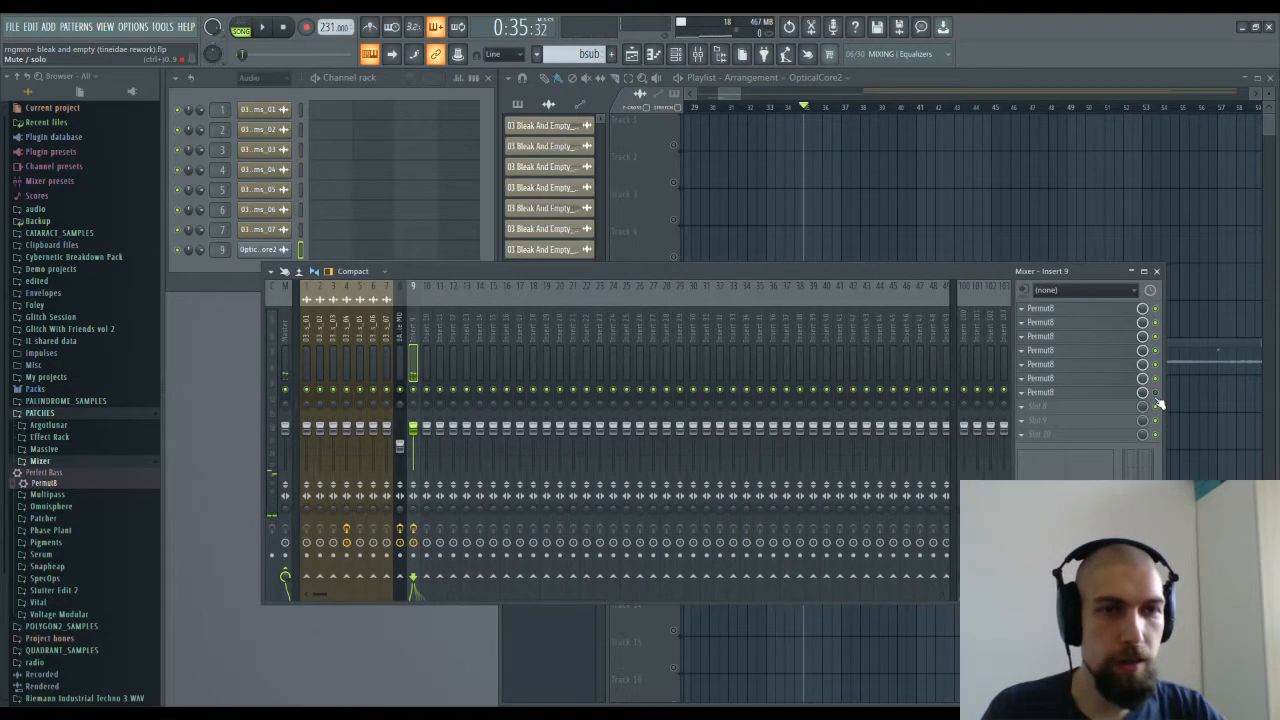
{"action": "left_click", "coordinate": [1156, 394]}
{"action": "key", "text": "space"}
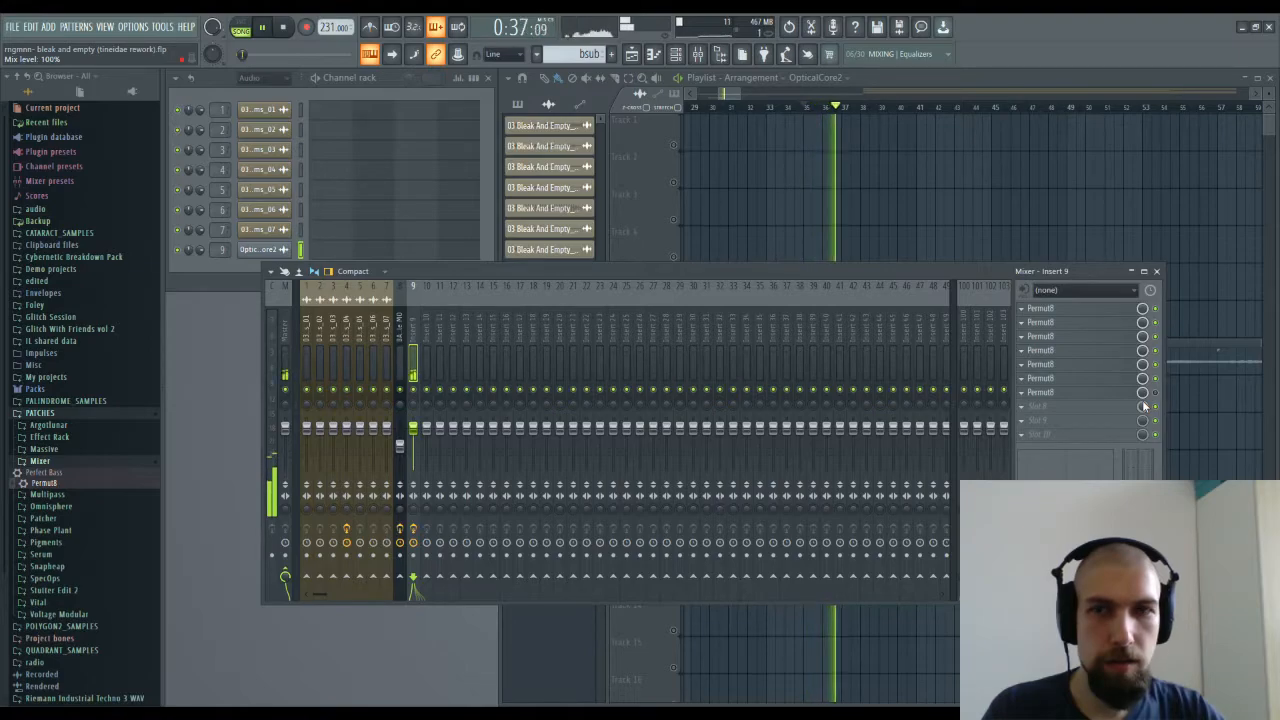
{"action": "key", "text": "space"}
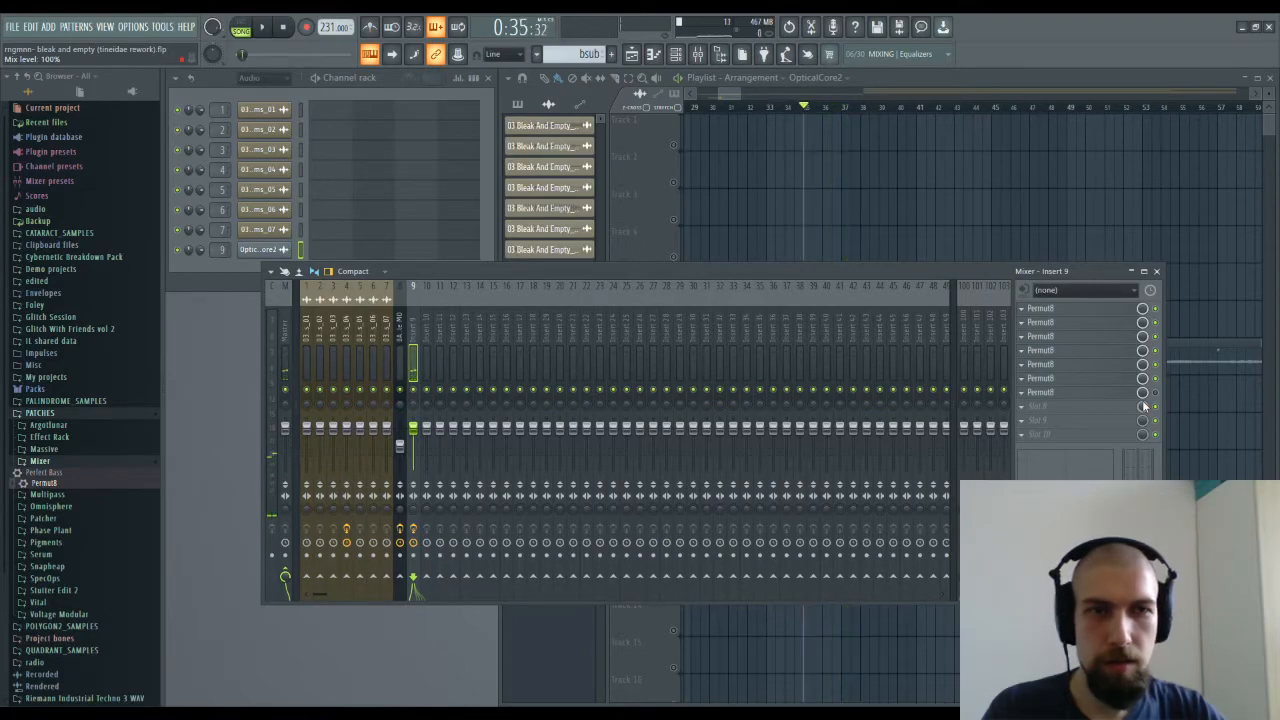
{"action": "left_click", "coordinate": [414, 530]}
{"action": "key", "text": "space"}
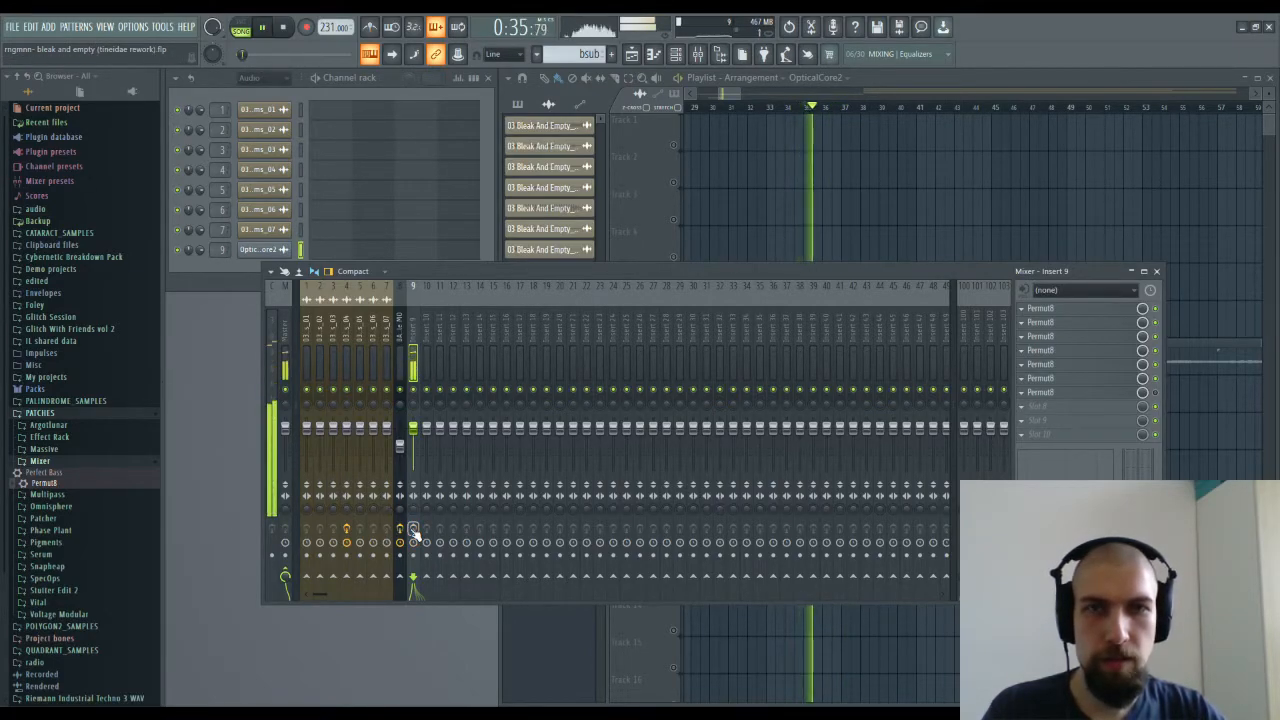
{"action": "key", "text": "space"}
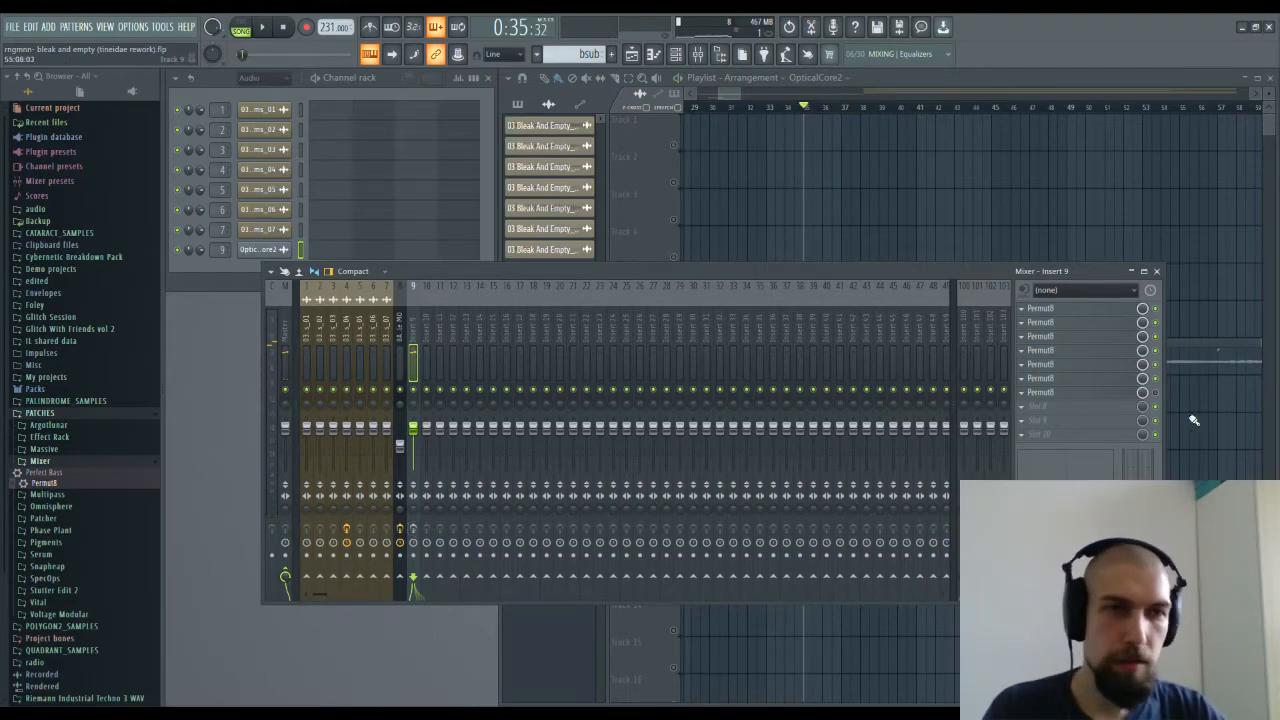
Step: Change the time-stretching pitch of the OpticalCore2 sample in its channel settings, using the Auto stretch mode
{"action": "key", "text": "F9"}
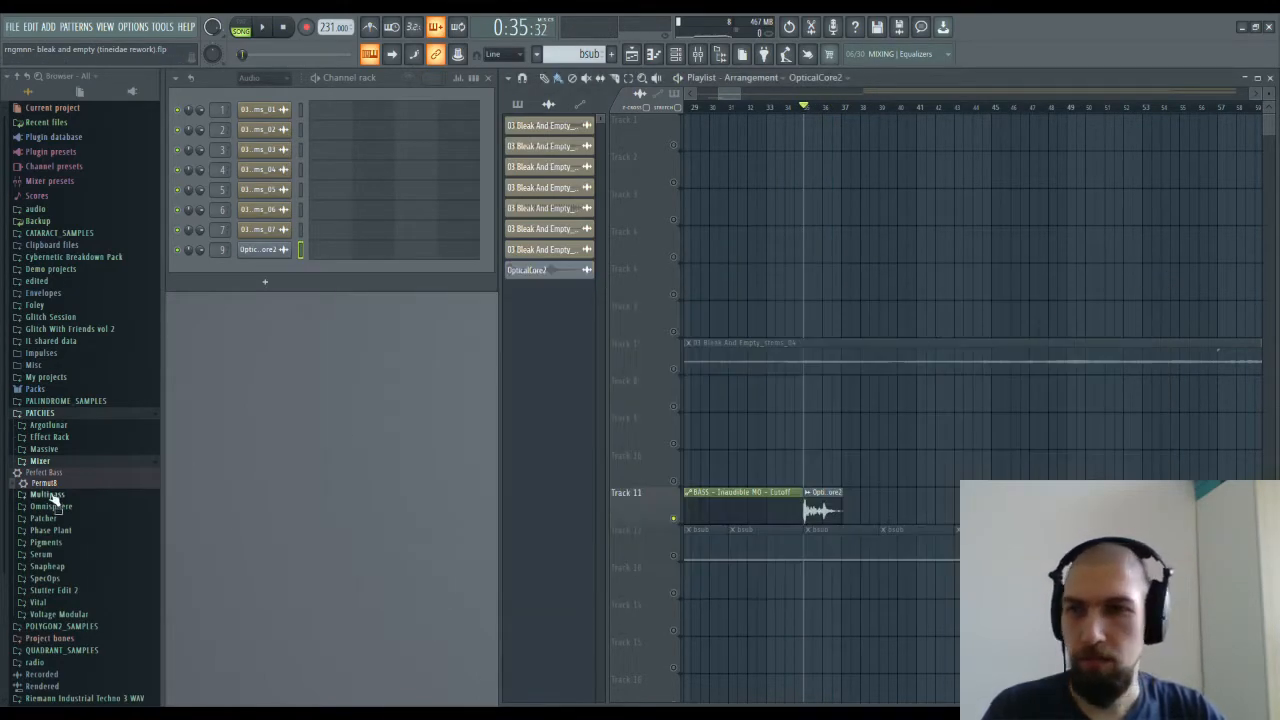
{"action": "scroll", "coordinate": [55, 512], "scroll_direction": "down", "scroll_amount": 3}
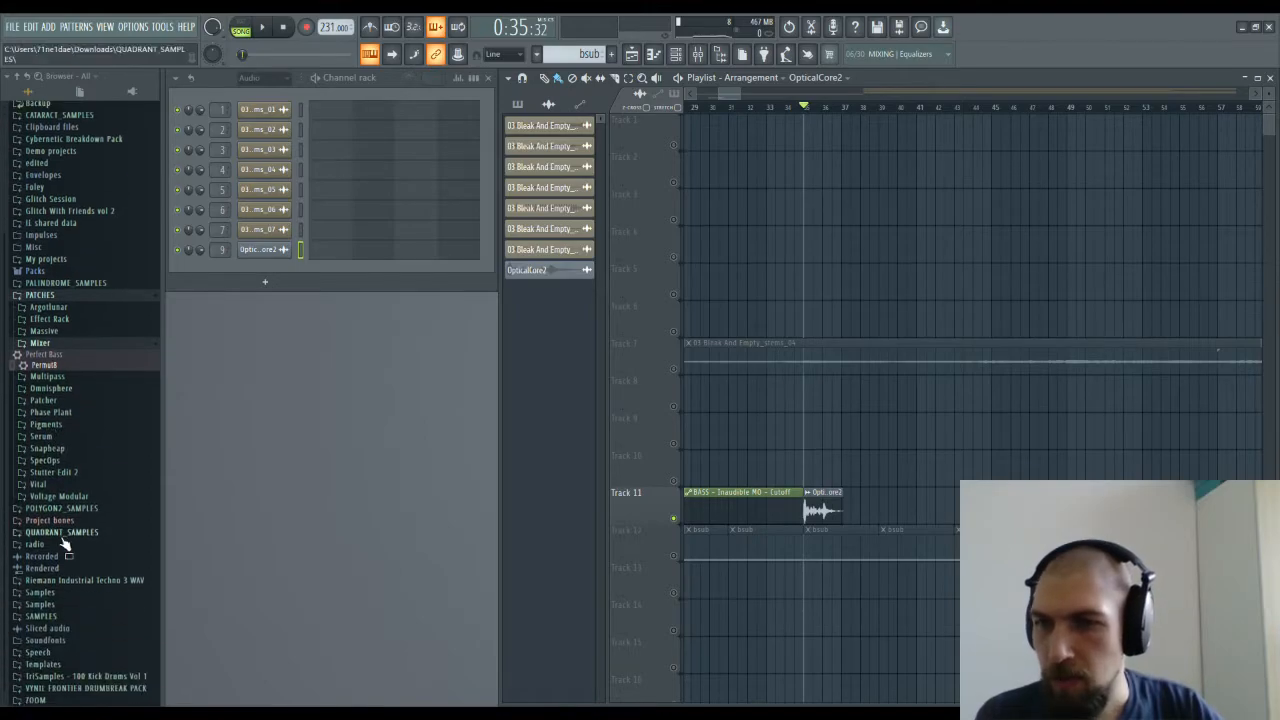
{"action": "double_click", "coordinate": [822, 507]}
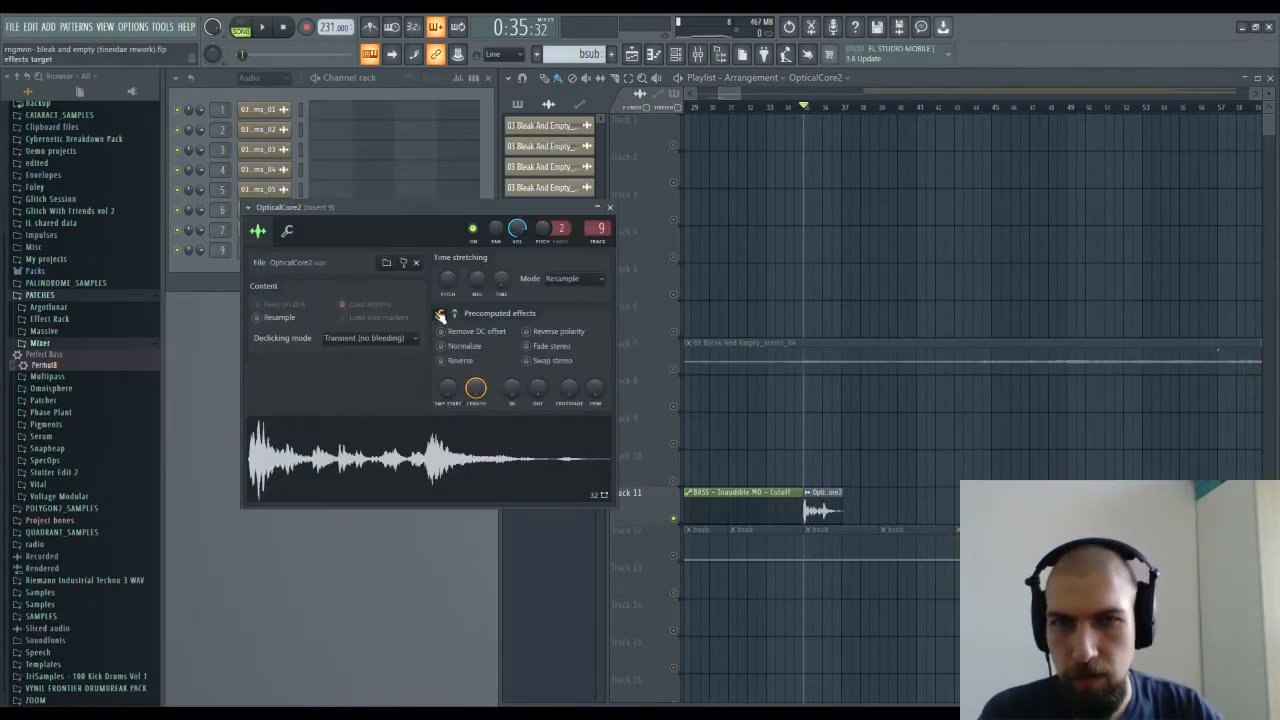
{"action": "left_click_drag", "start_coordinate": [447, 279], "coordinate": [447, 270]}
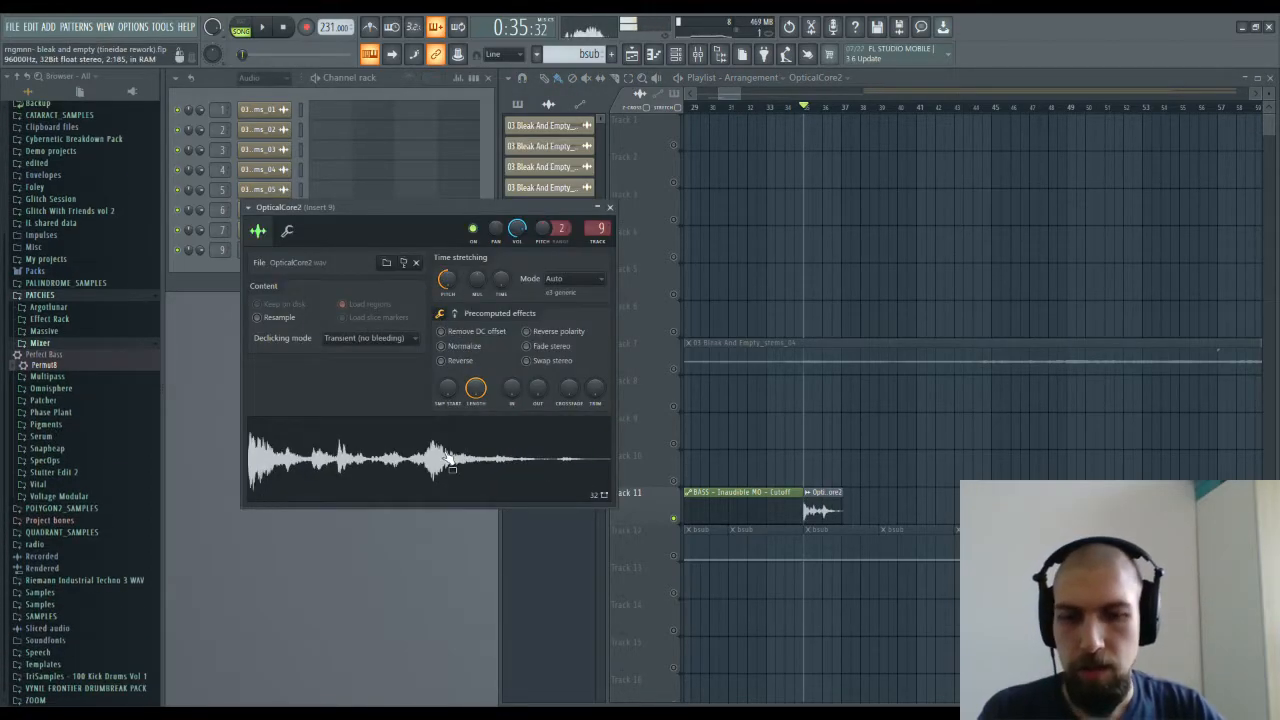
Step: Enable the Specular Permut8 in slot 7 and the effects of mixer track 9, and play the repitched sample
{"action": "key", "text": "F9"}
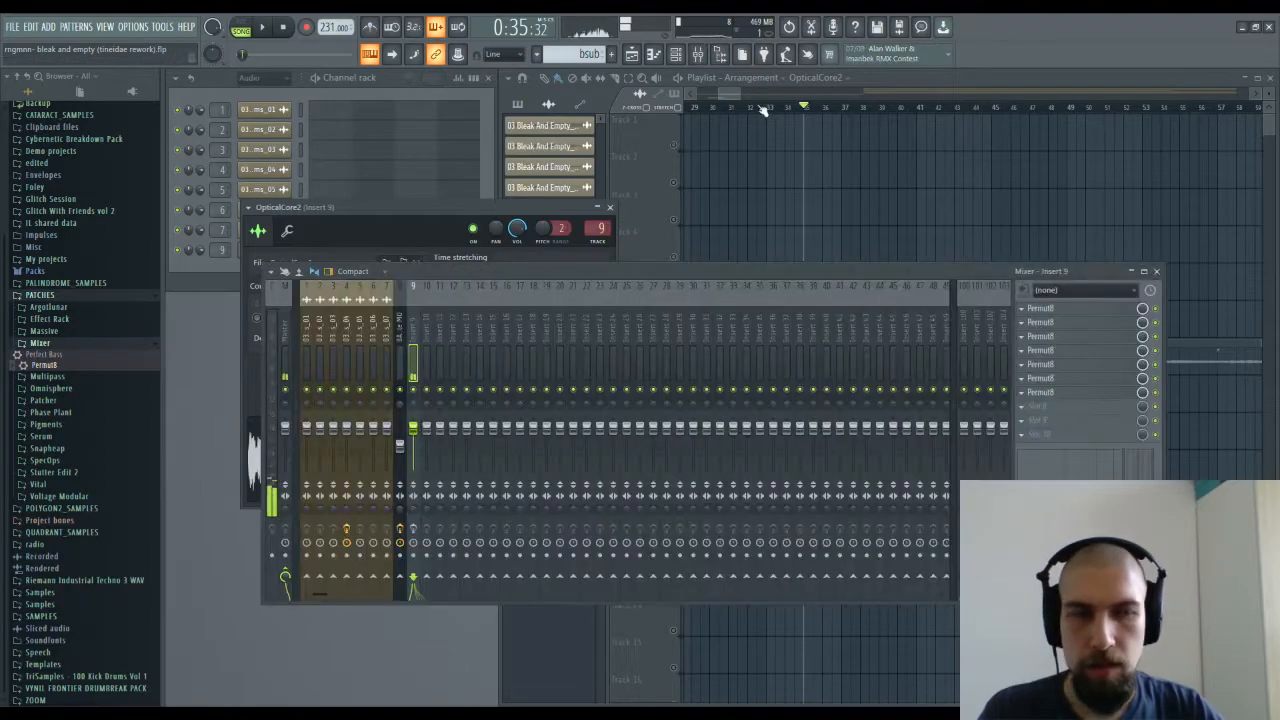
{"action": "left_click", "coordinate": [1116, 397]}
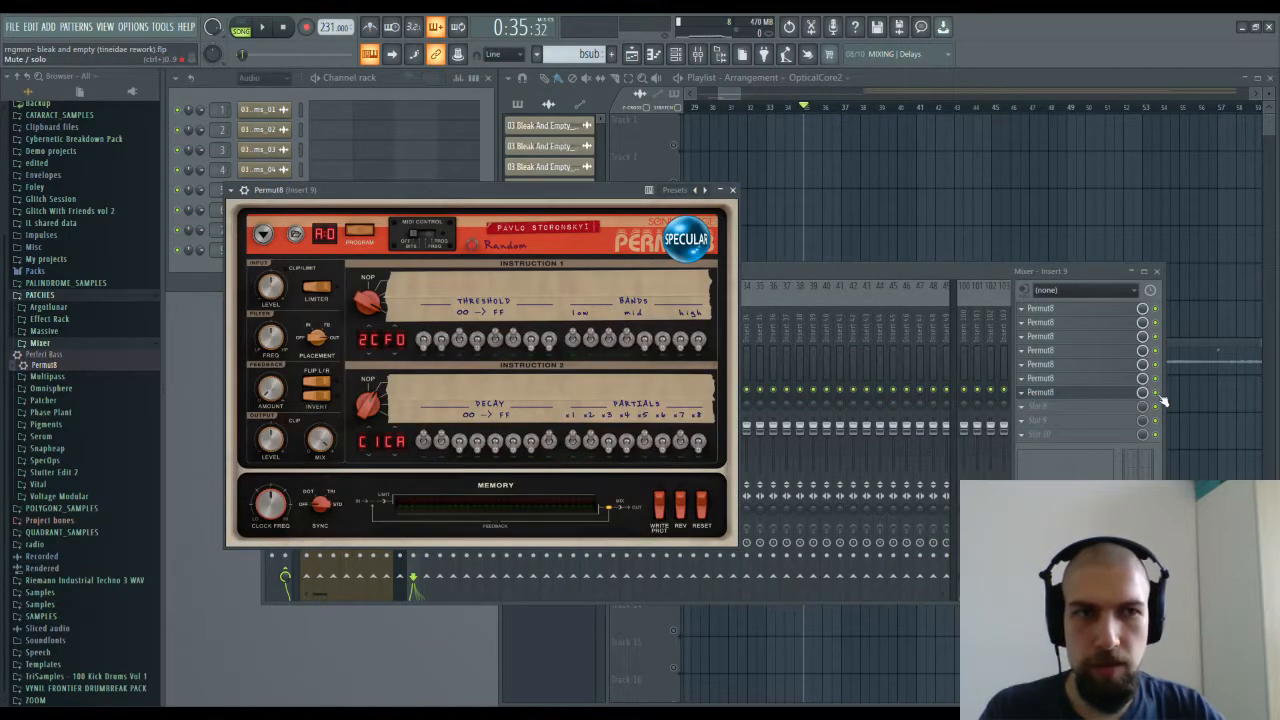
{"action": "left_click", "coordinate": [1161, 399]}
{"action": "left_click", "coordinate": [549, 200]}
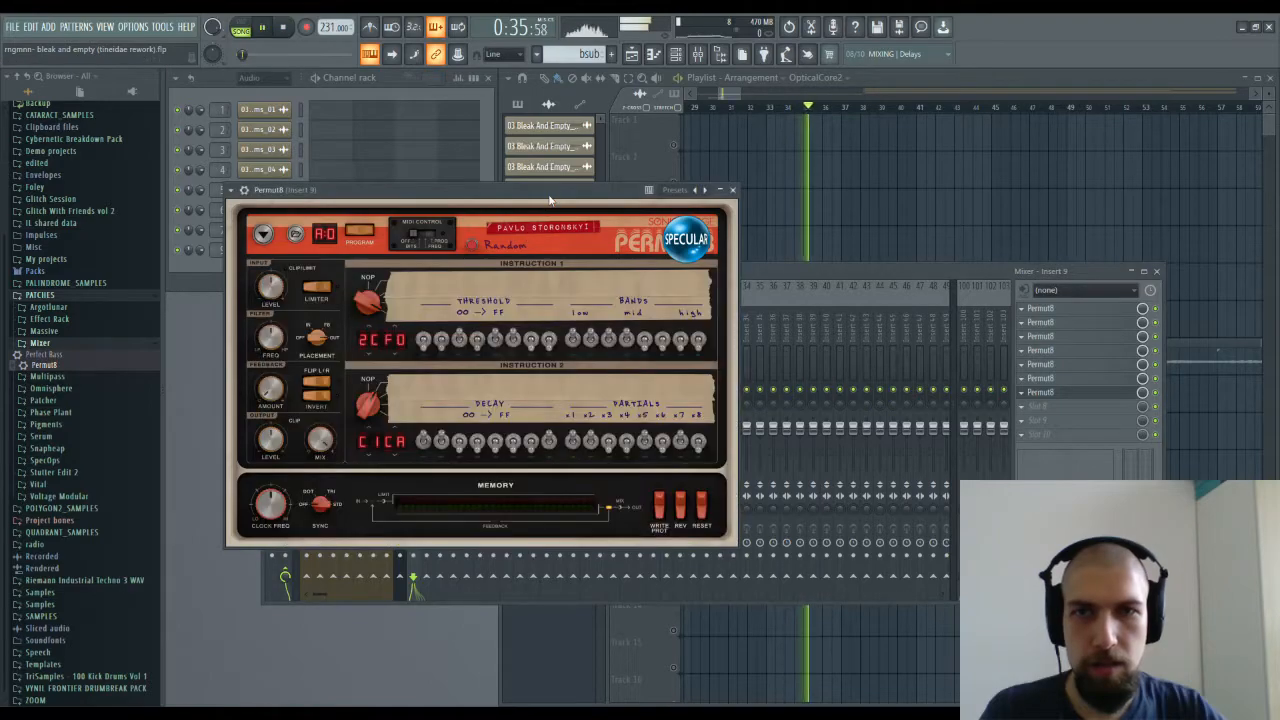
{"action": "left_click", "coordinate": [732, 190]}
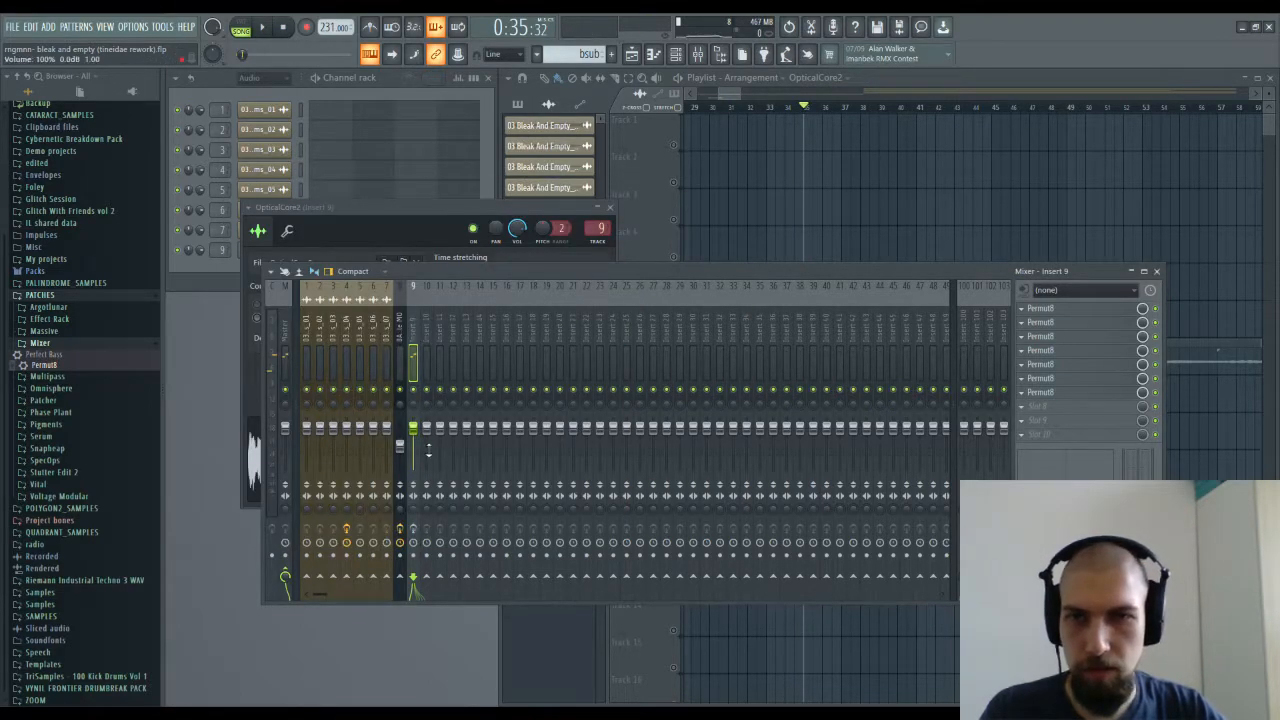
{"action": "key", "text": "space"}
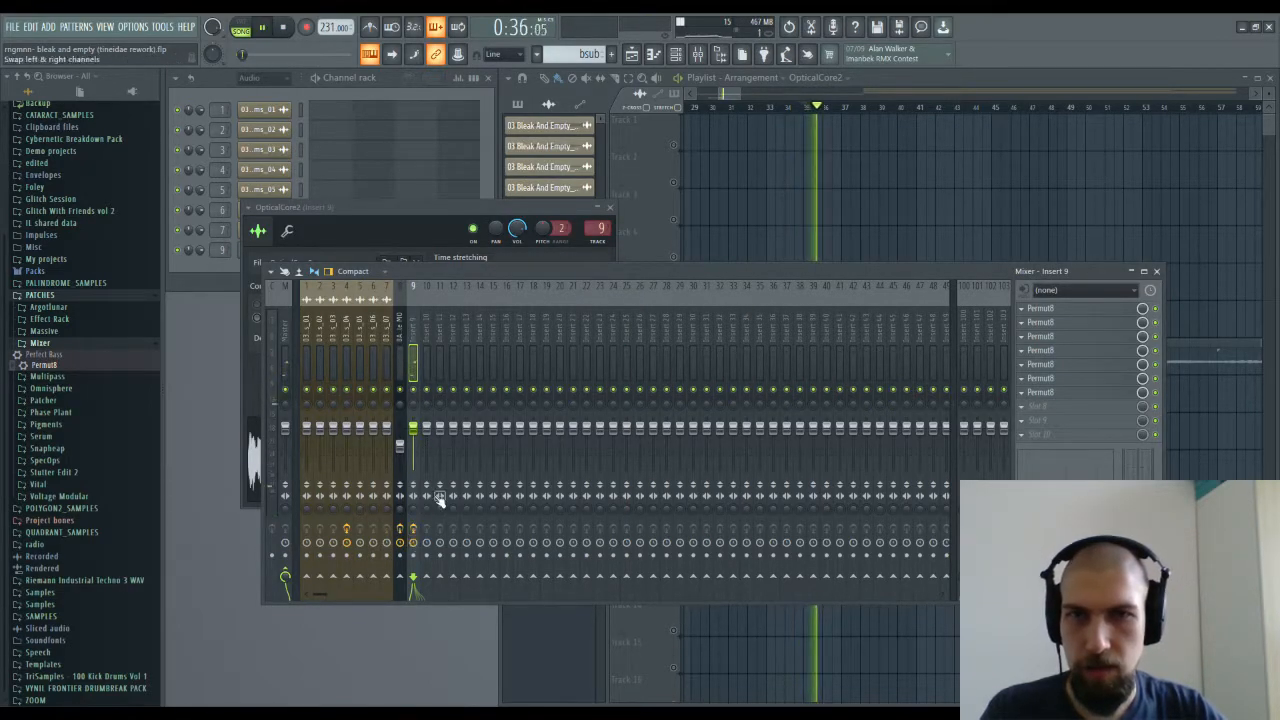
Step: Listen to the processed OpticalCore2 clip from bar 35 and close its channel settings
{"action": "key", "text": "F9"}
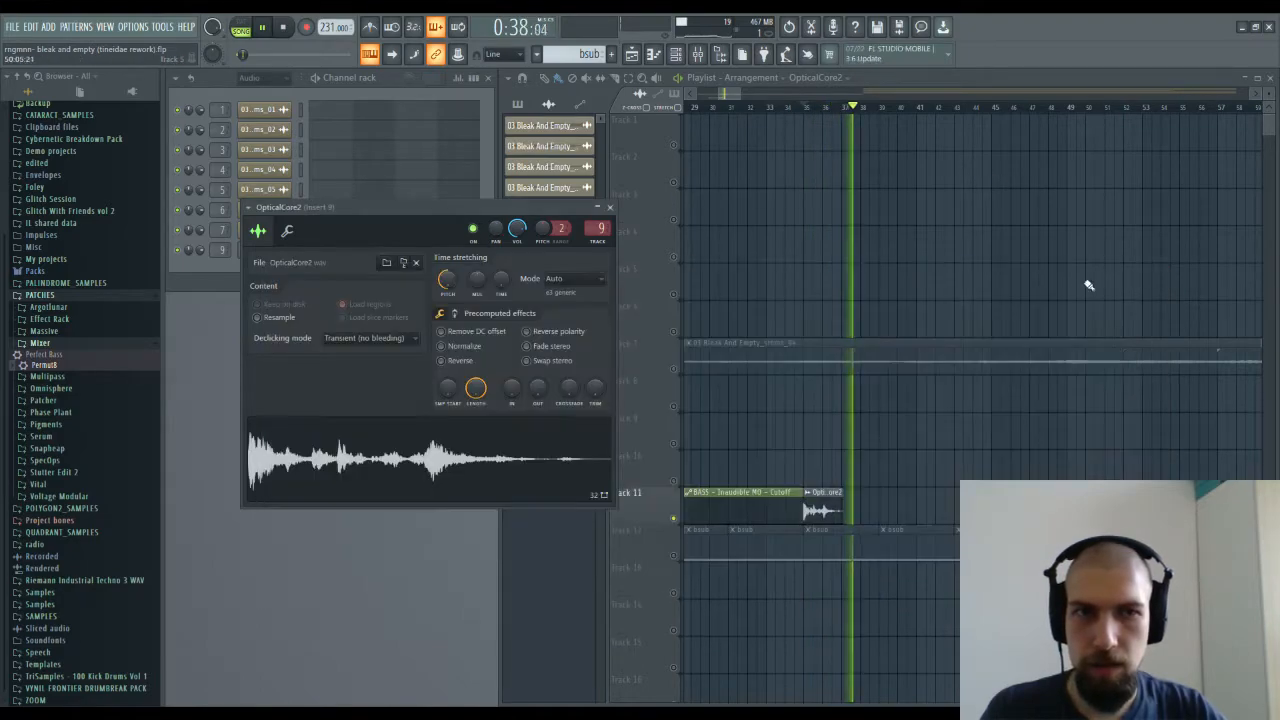
{"action": "left_click", "coordinate": [806, 110]}
{"action": "left_click", "coordinate": [434, 209]}
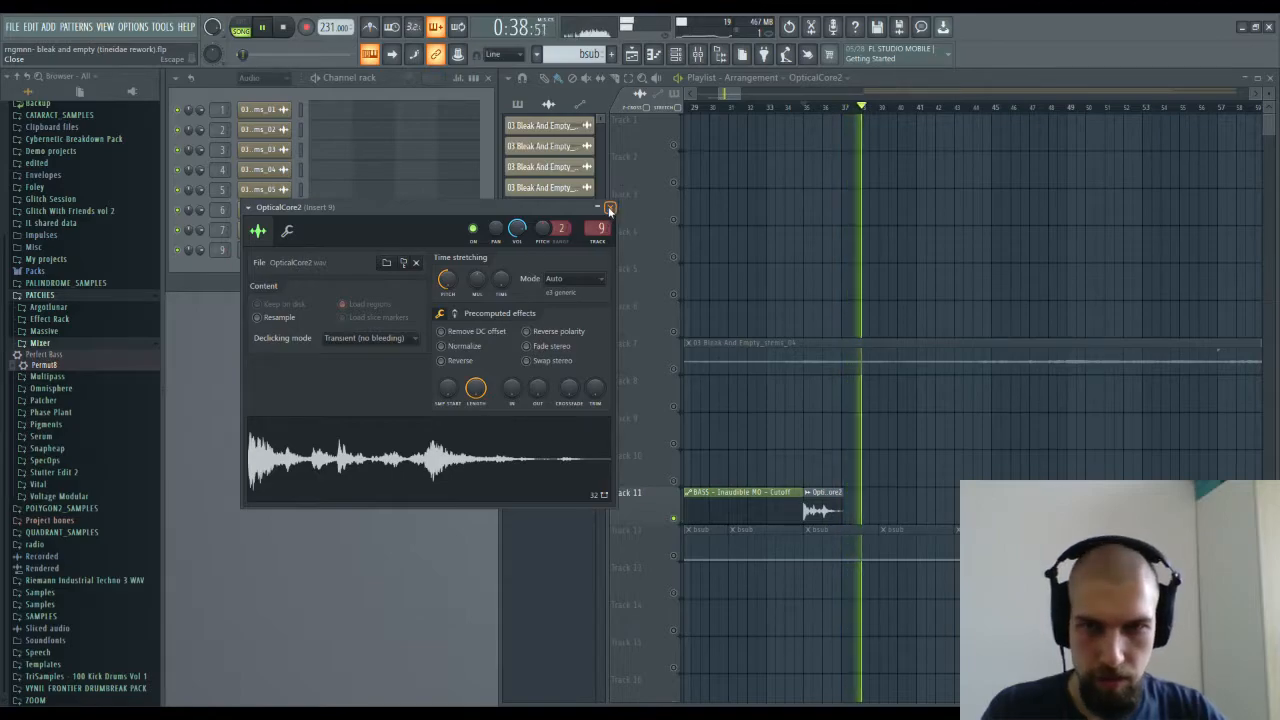
{"action": "left_click", "coordinate": [611, 210]}
{"action": "key", "text": "space"}
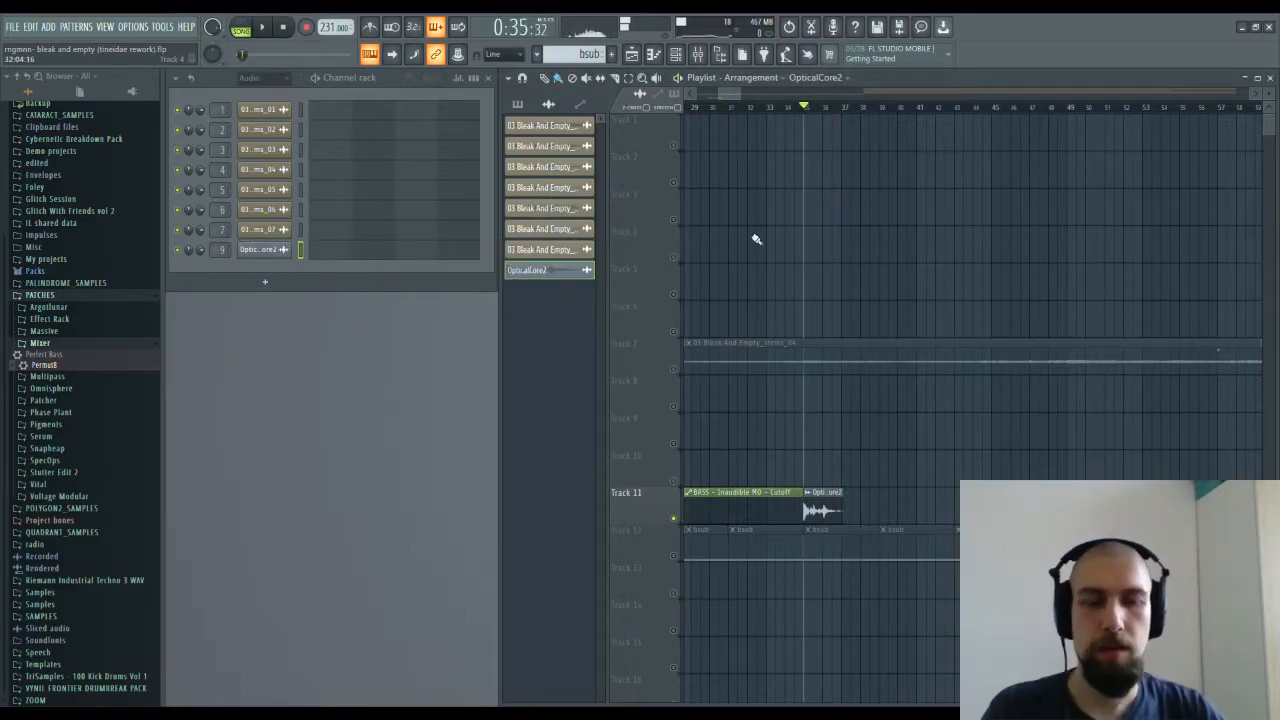
Step: Disable the slot 7 Permut8 on mixer track 9 and randomize the Flakes program in slot 4 during playback
{"action": "left_click", "coordinate": [705, 56]}
{"action": "left_click", "coordinate": [1051, 361]}
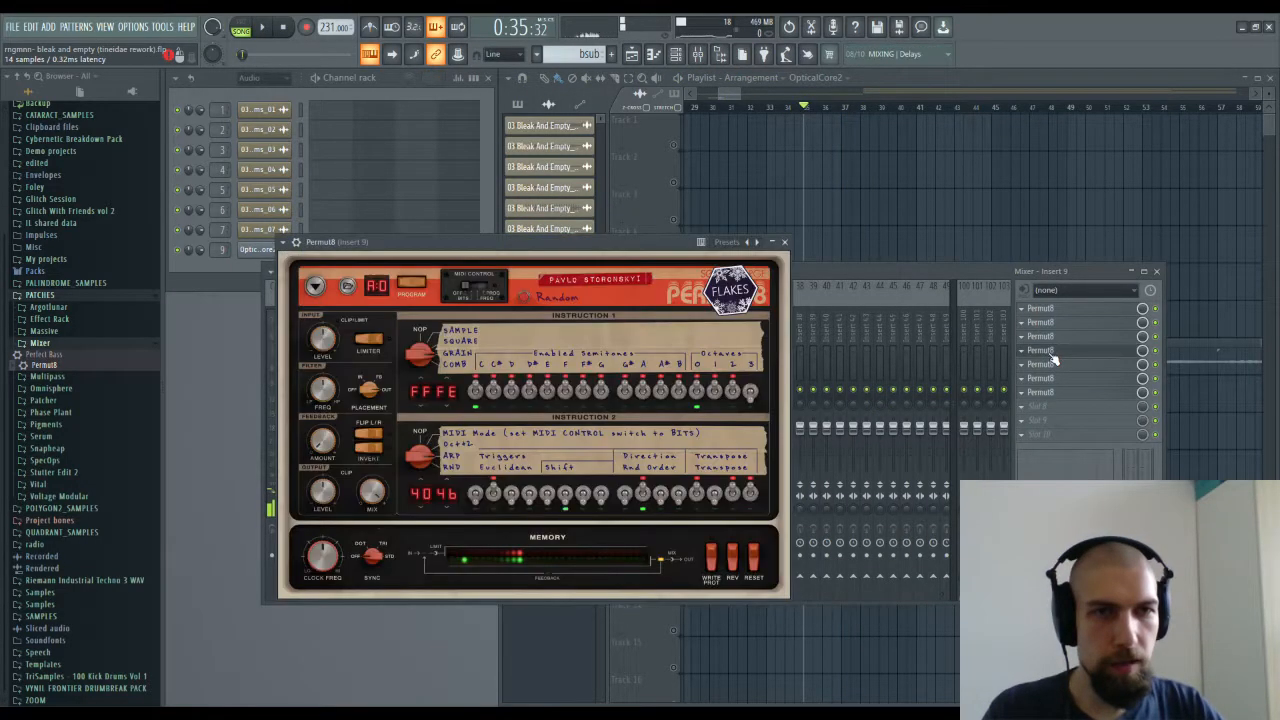
{"action": "left_click", "coordinate": [911, 404]}
{"action": "left_click", "coordinate": [701, 253]}
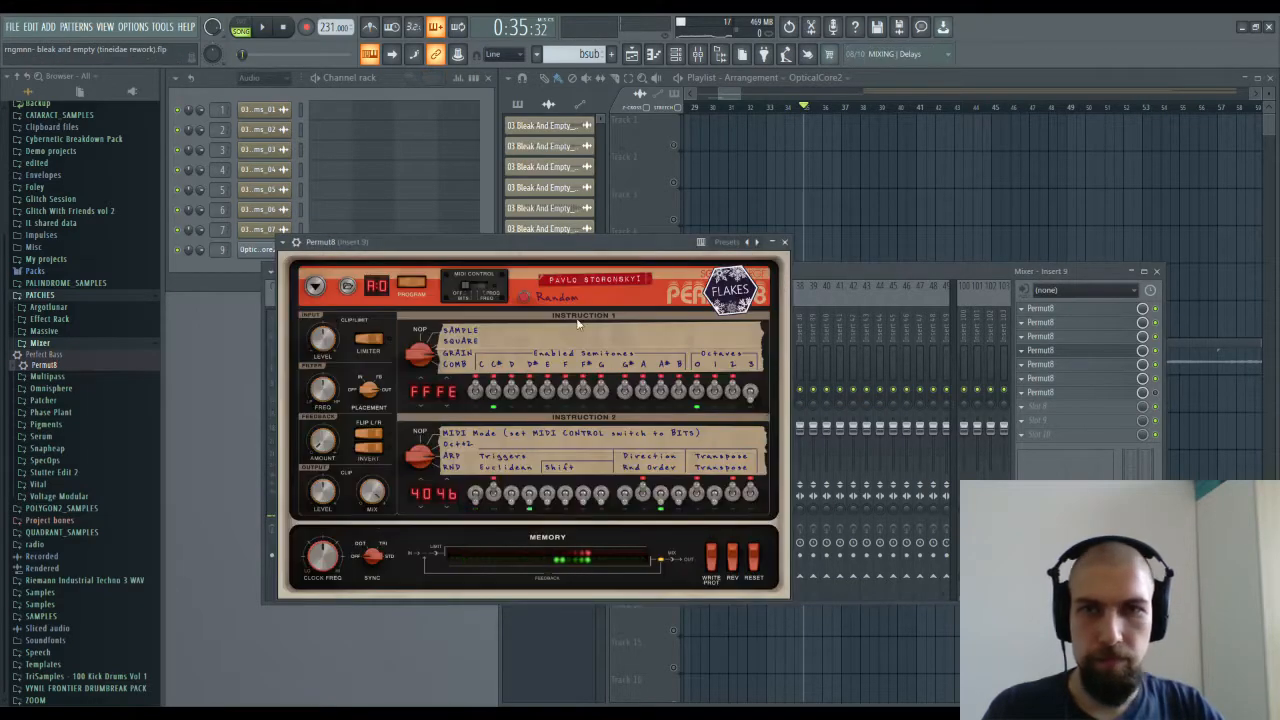
{"action": "key", "text": "space"}
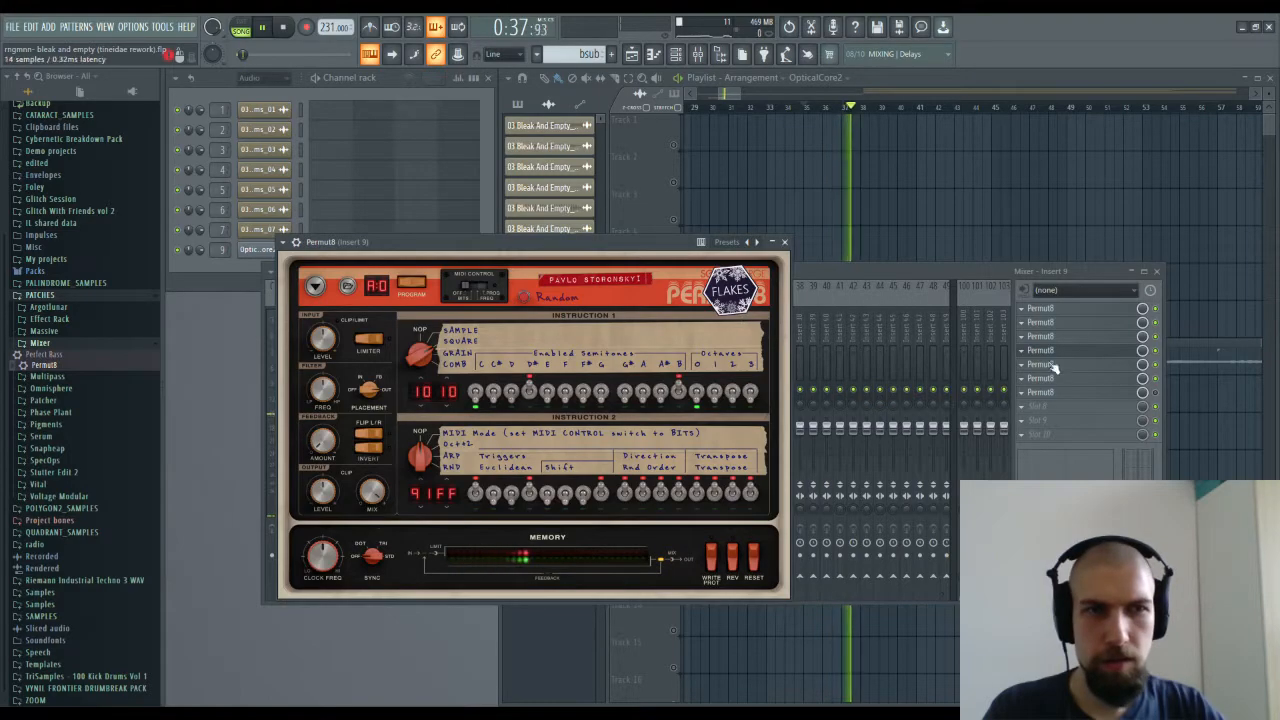
Step: Compare playback with the slot 4 Flakes Permut8 bypassed, re-enable it and keep randomizing its program before stopping
{"action": "left_click", "coordinate": [1156, 392]}
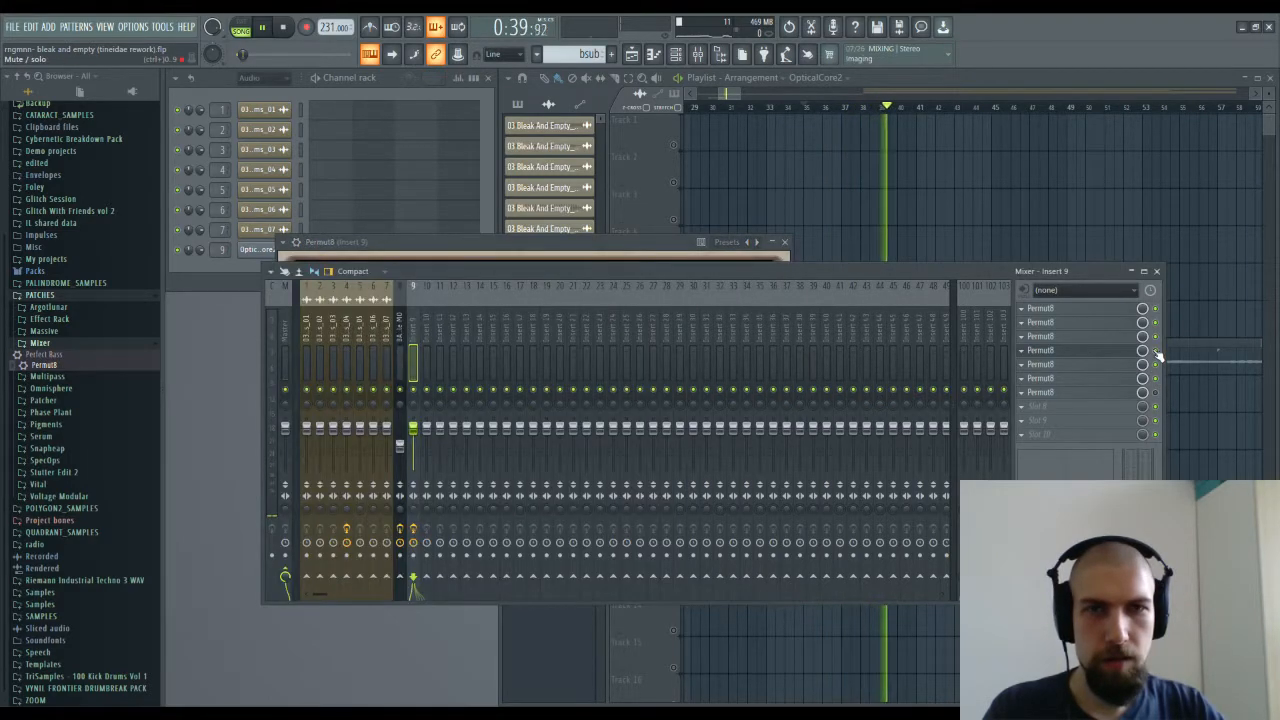
{"action": "left_click", "coordinate": [1107, 358]}
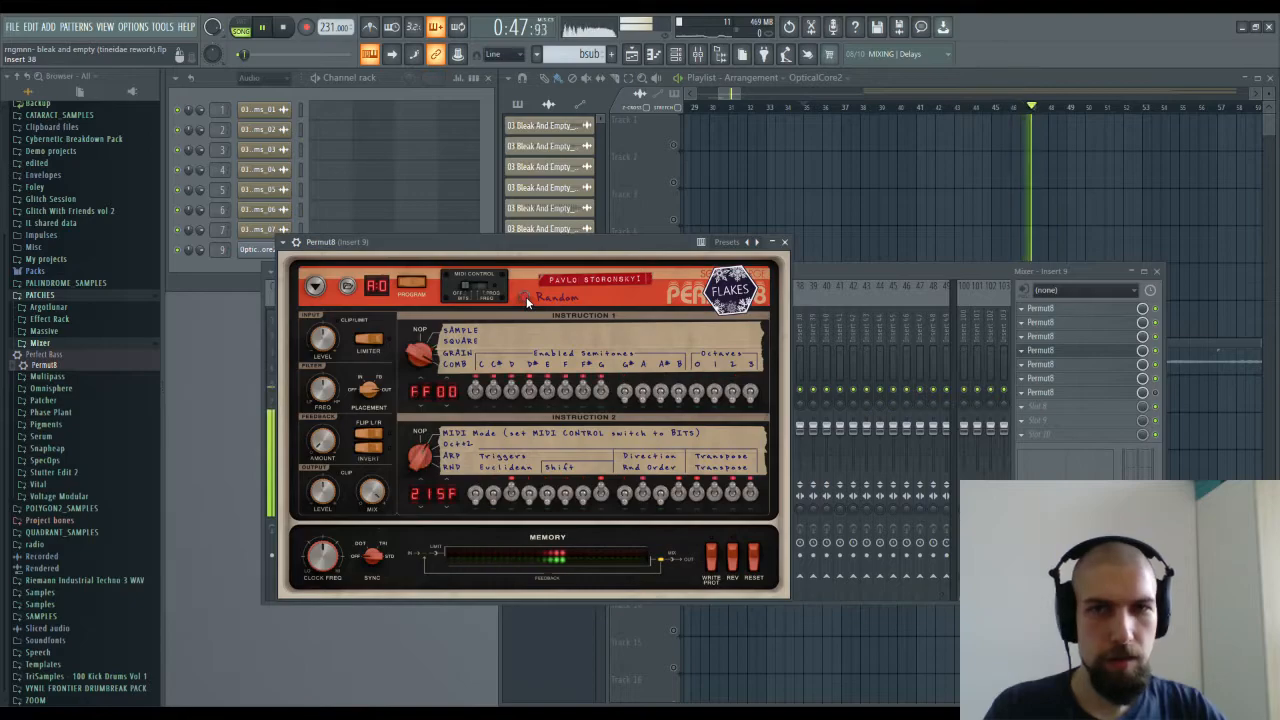
{"action": "key", "text": "space"}
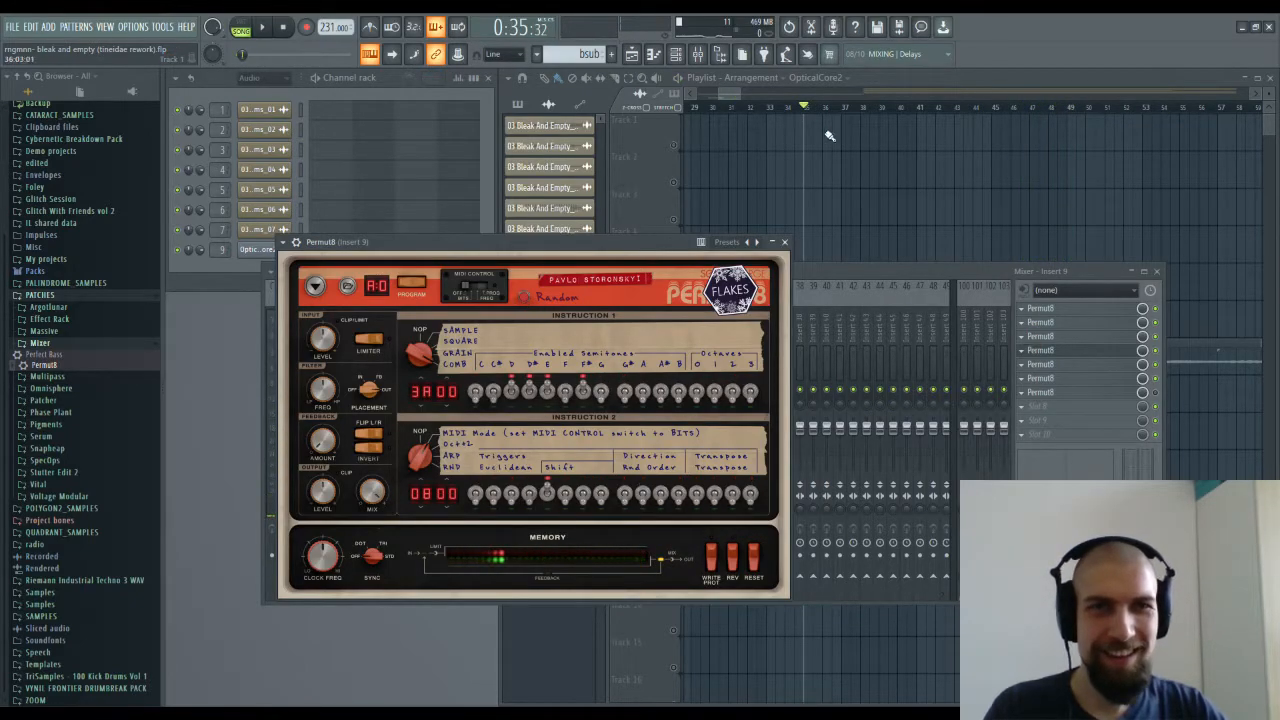
Step: Select the playlist time range from bar 35 to bar 37 around the OpticalCore2 clip
{"action": "left_click", "coordinate": [806, 117]}
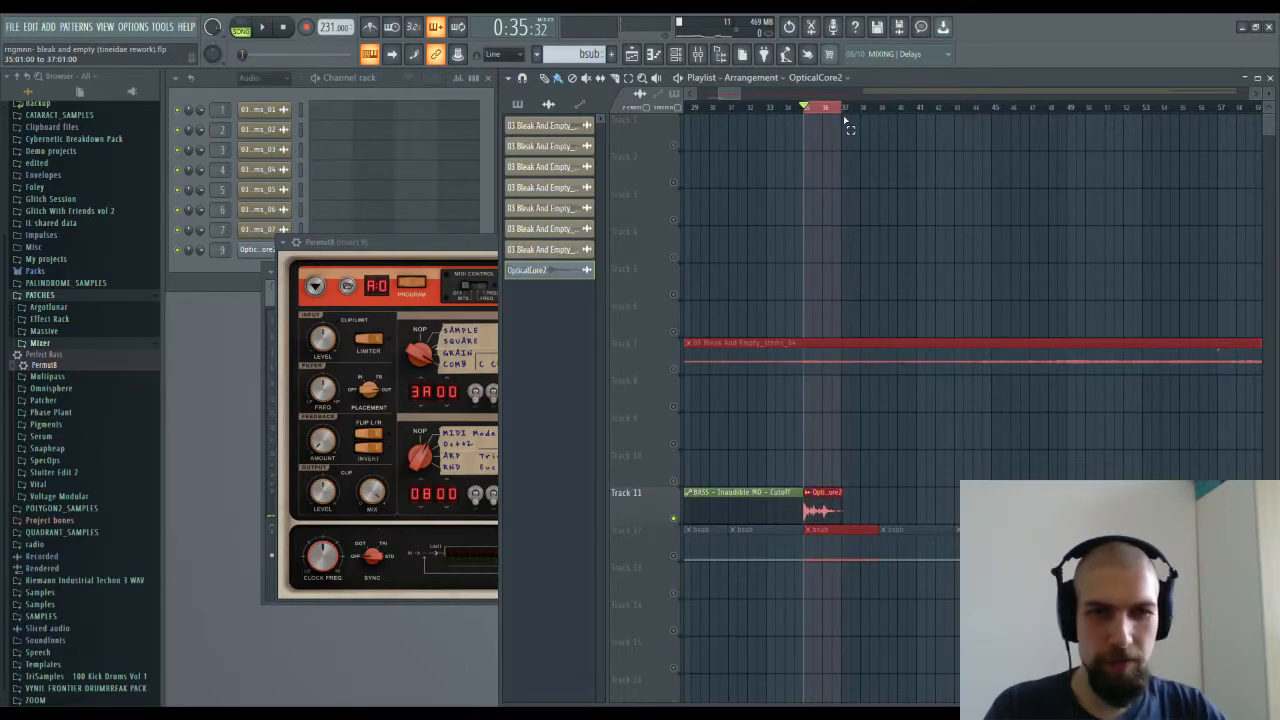
Step: Play the selected range, randomize the program of the slot 4 Flakes Permut8 on mixer track 9 and close its window
{"action": "key", "text": "space"}
{"action": "left_click", "coordinate": [474, 242]}
{"action": "left_click", "coordinate": [786, 244]}
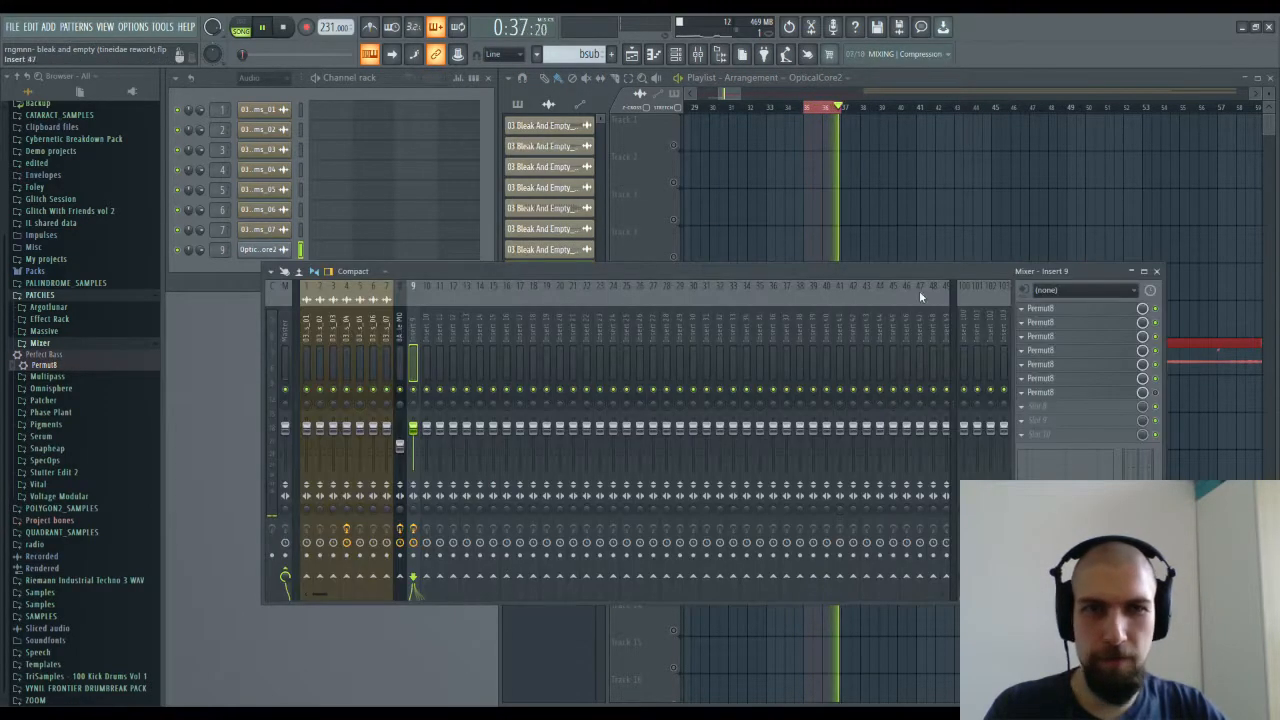
{"action": "left_click", "coordinate": [1078, 361]}
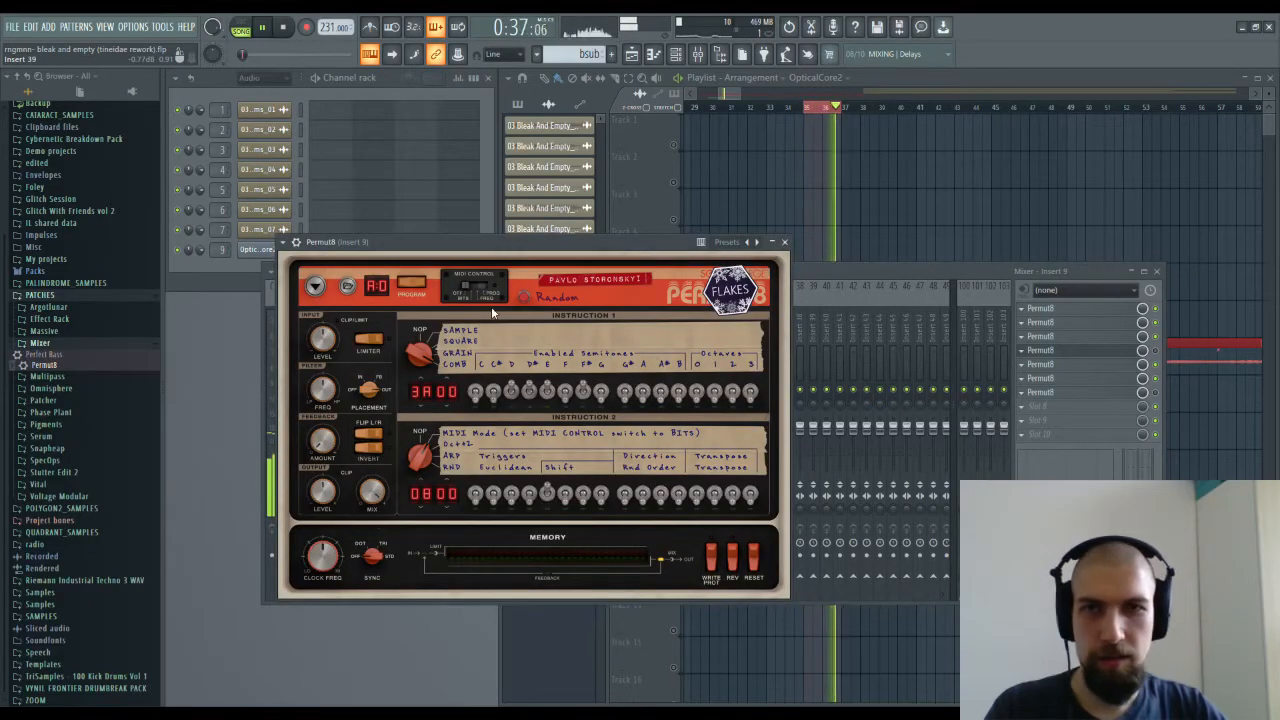
{"action": "left_click", "coordinate": [1160, 365]}
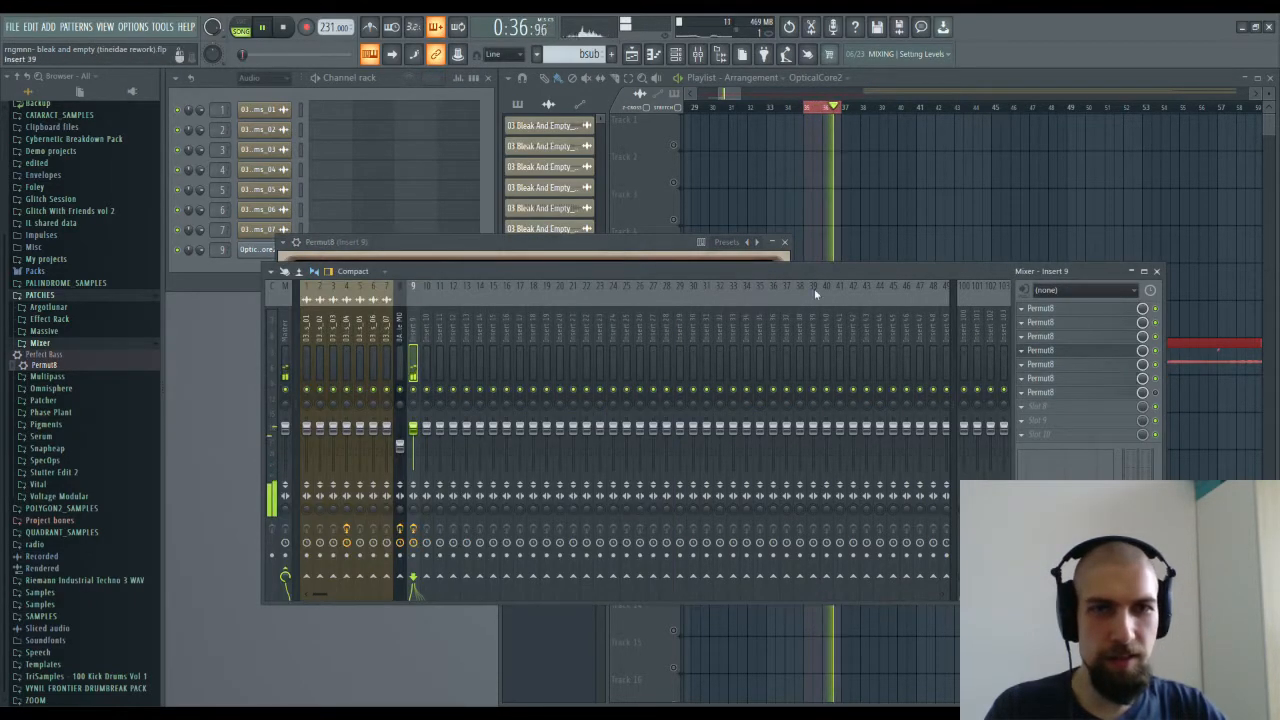
{"action": "left_click", "coordinate": [637, 244]}
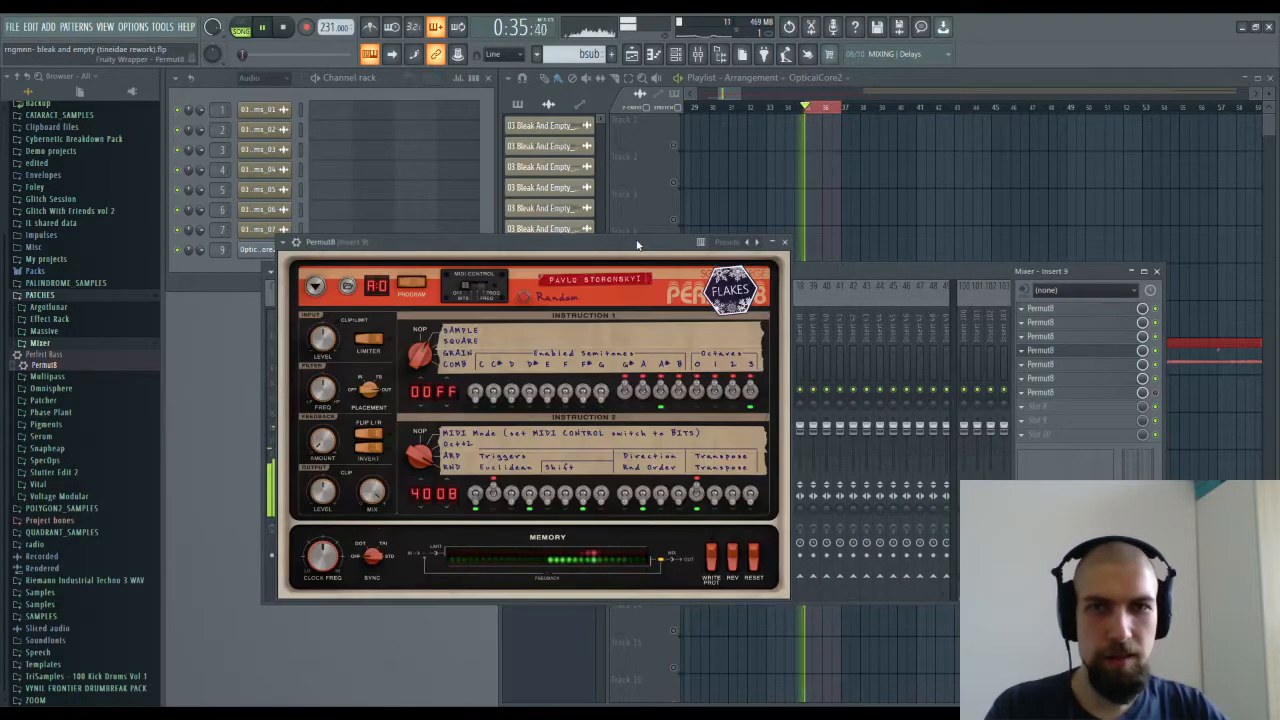
{"action": "left_click", "coordinate": [785, 243]}
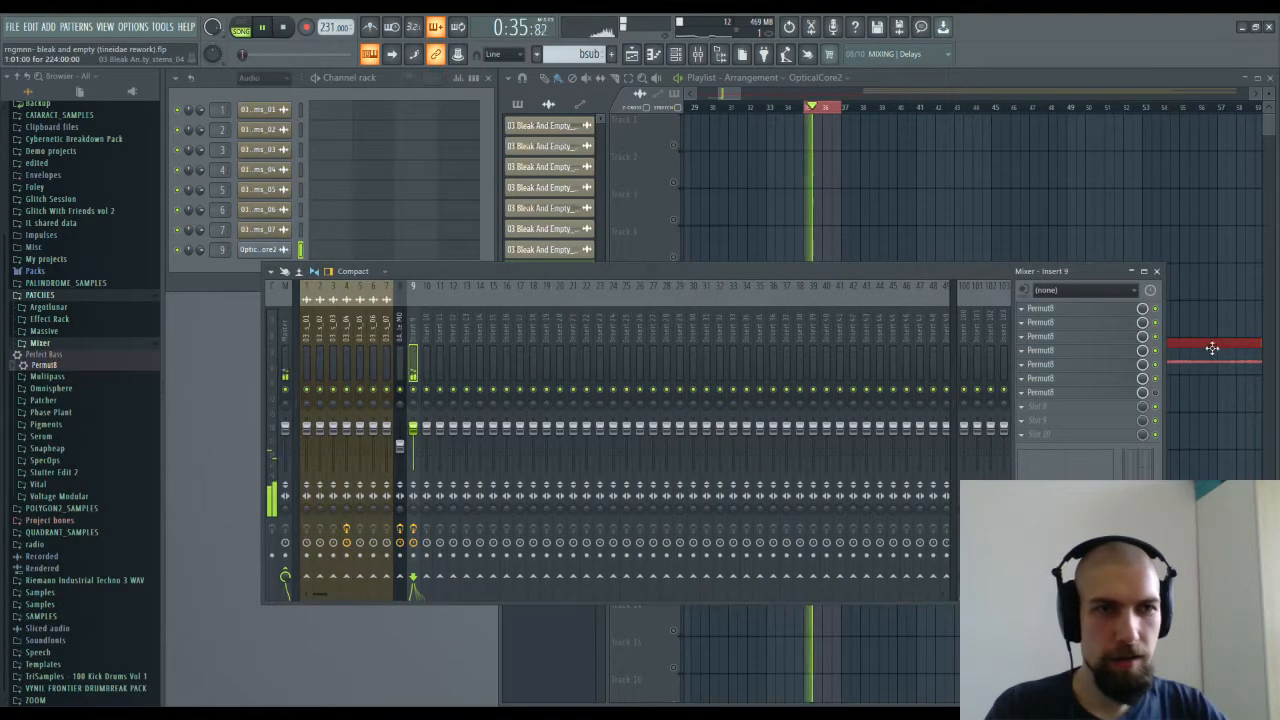
Step: Check the Permut8 instances on mixer track 9 and remove the Beatrick Permut8 from slot 2
{"action": "left_click", "coordinate": [1121, 373]}
{"action": "left_click", "coordinate": [1142, 352]}
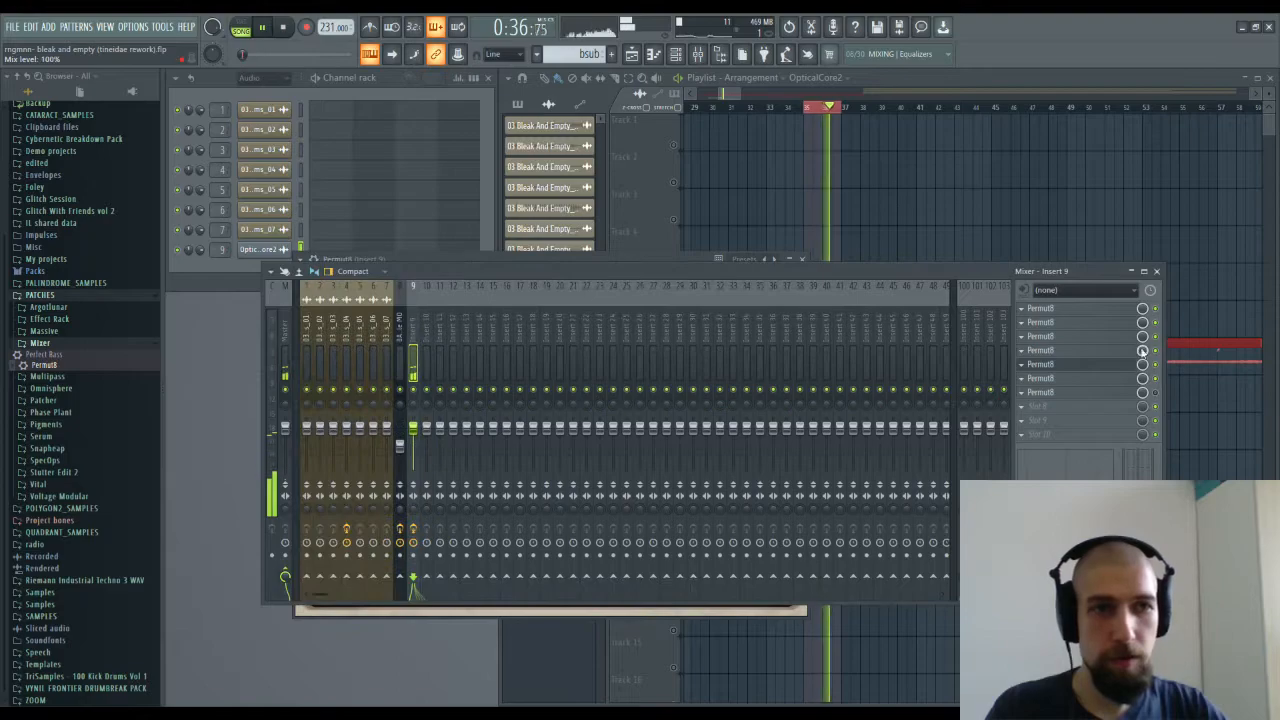
{"action": "left_click", "coordinate": [1110, 327]}
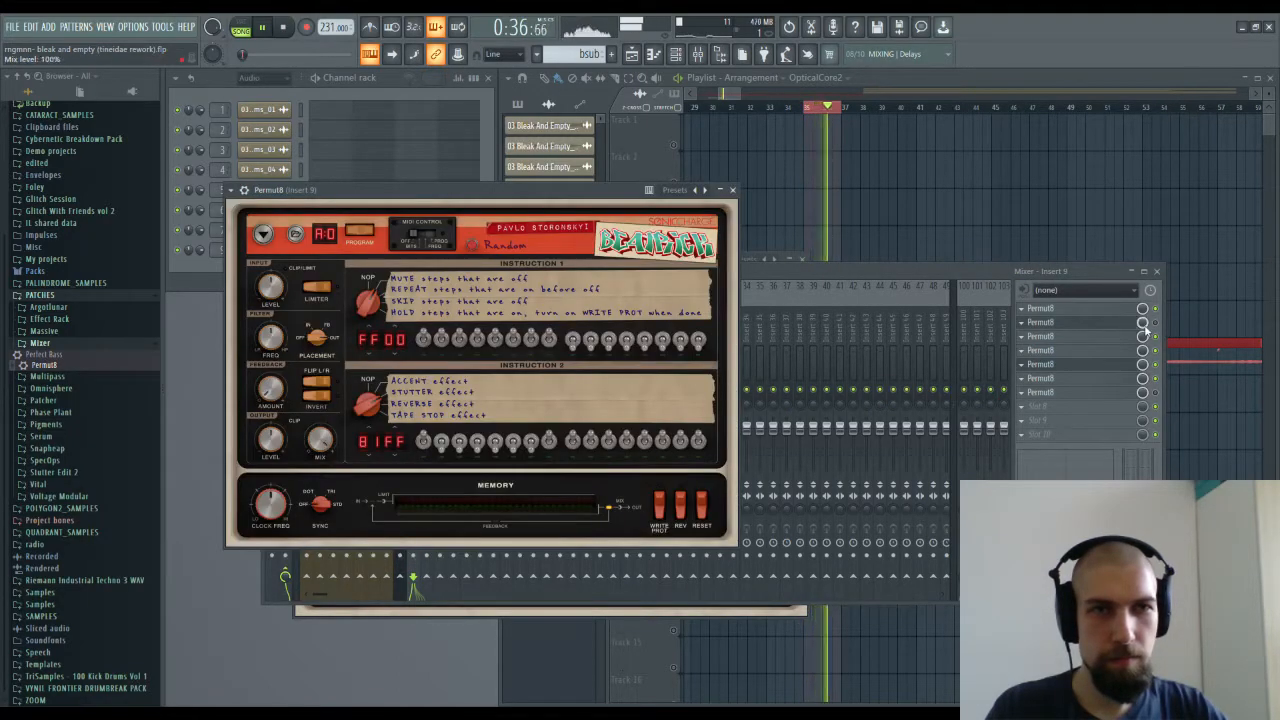
{"action": "left_click", "coordinate": [1052, 348]}
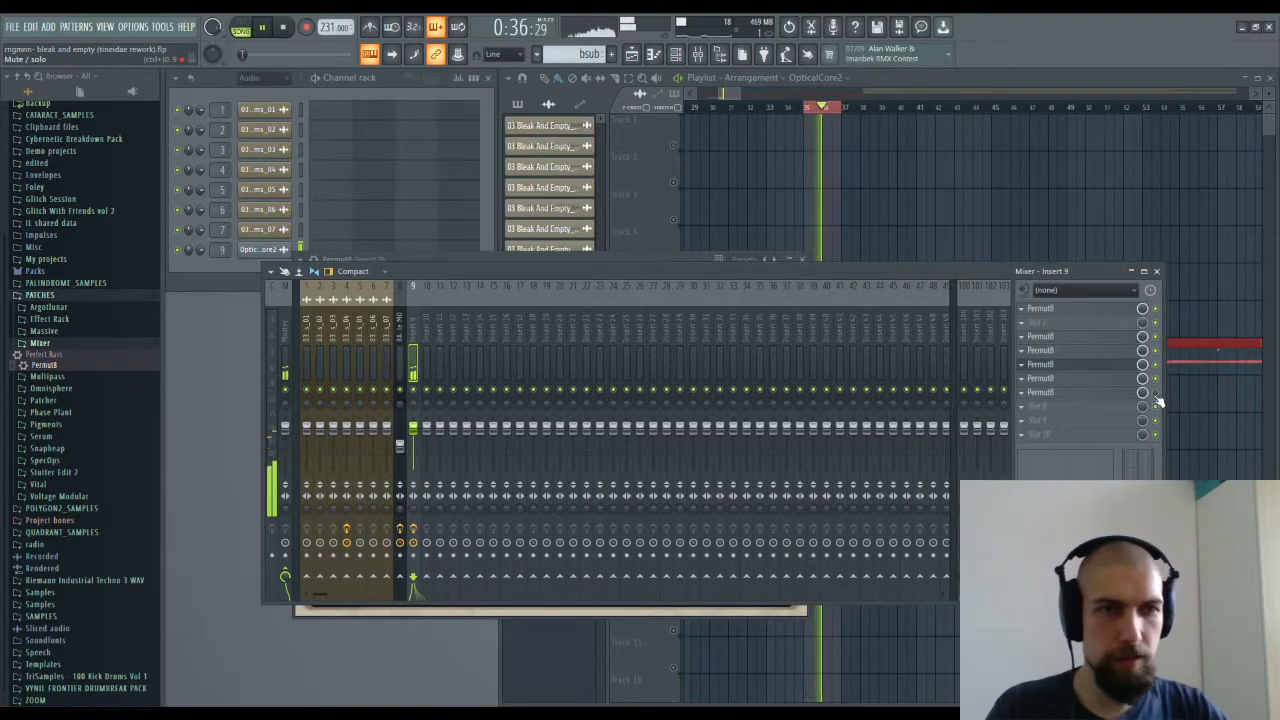
Step: Check the slot 1 Permut8, re-enable the slot 7 Permut8 on mixer track 9 and close the plugin and mixer windows
{"action": "left_click", "coordinate": [1066, 311]}
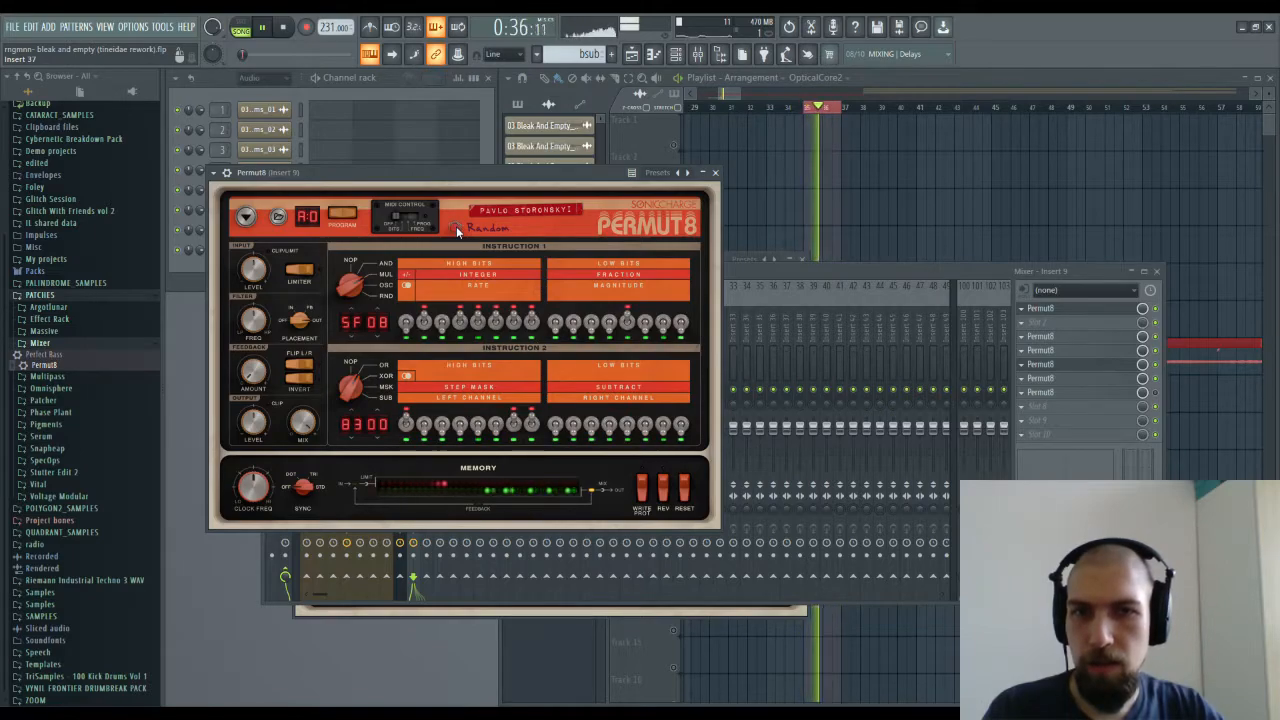
{"action": "left_click", "coordinate": [1158, 398]}
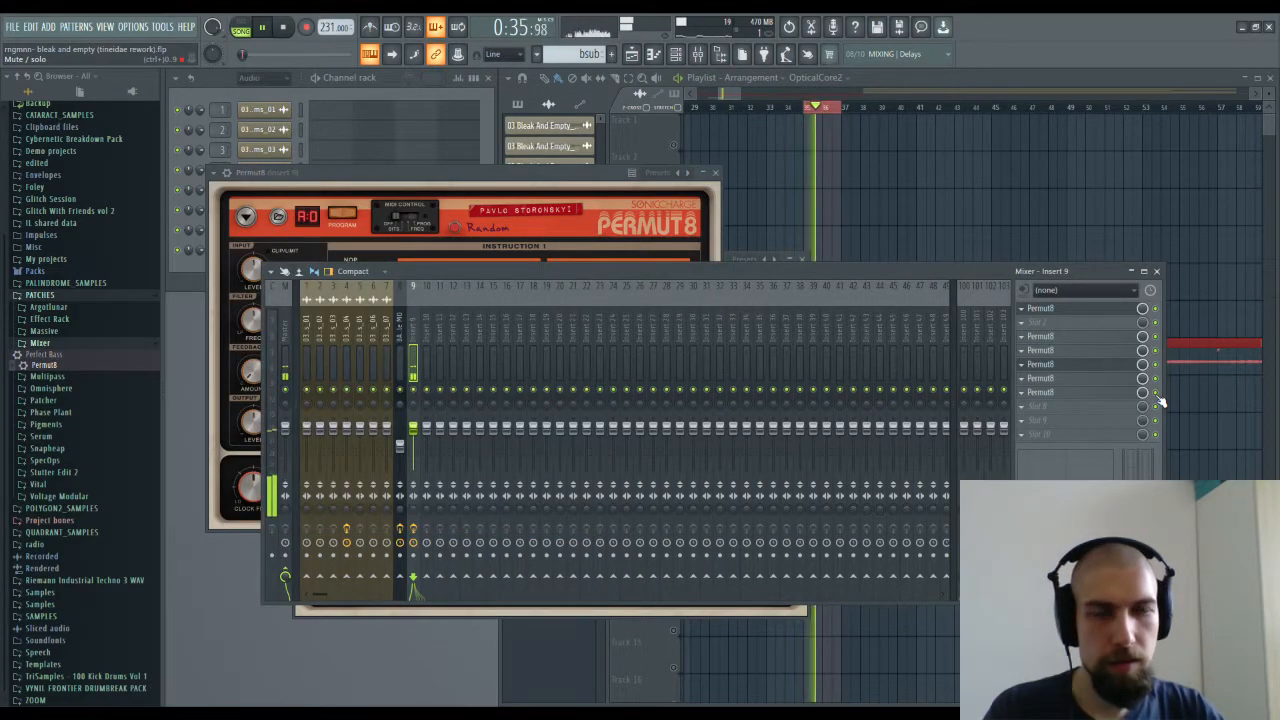
{"action": "left_click", "coordinate": [596, 187]}
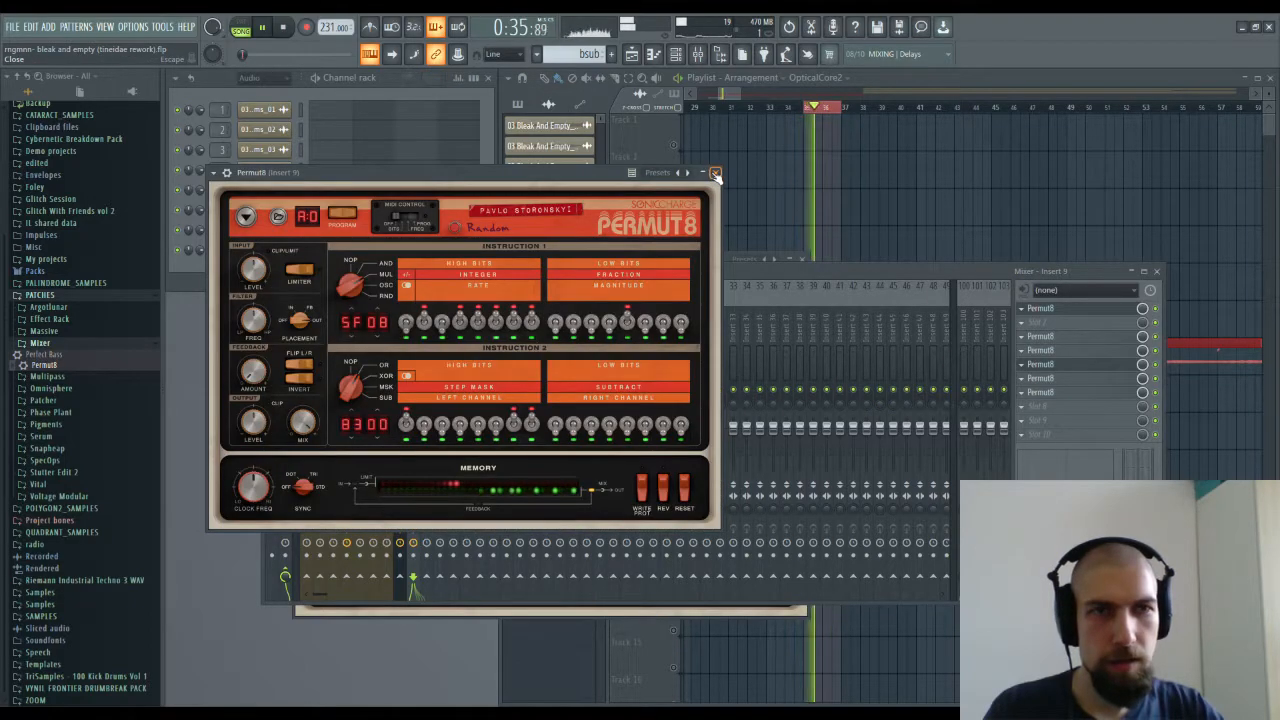
{"action": "left_click", "coordinate": [716, 174]}
{"action": "left_click", "coordinate": [1158, 272]}
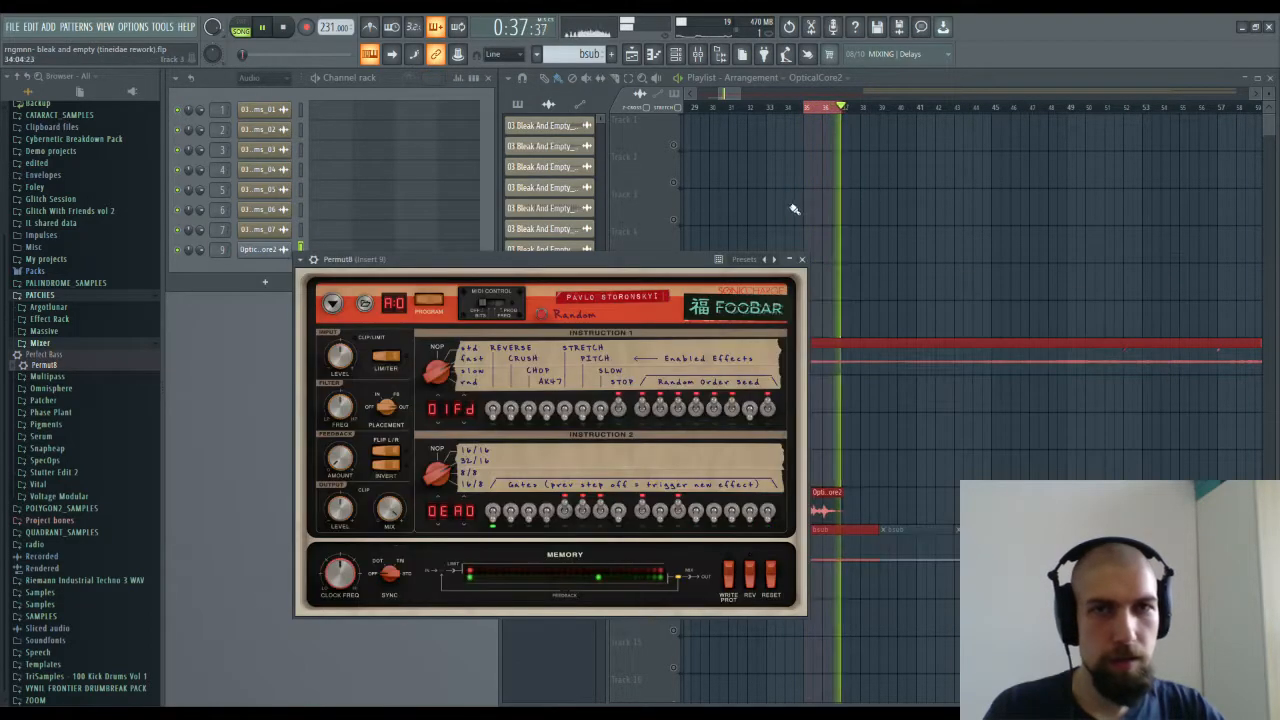
{"action": "left_click", "coordinate": [802, 260]}
Step: Clear the playlist time selection and play the arrangement from near its beginning
{"action": "left_click", "coordinate": [705, 108]}
{"action": "scroll", "coordinate": [710, 110], "scroll_direction": "down", "scroll_amount": 5}
{"action": "left_click_drag", "start_coordinate": [926, 240], "coordinate": [1023, 258]}
{"action": "key", "text": "space"}
{"action": "right_click", "coordinate": [681, 519]}
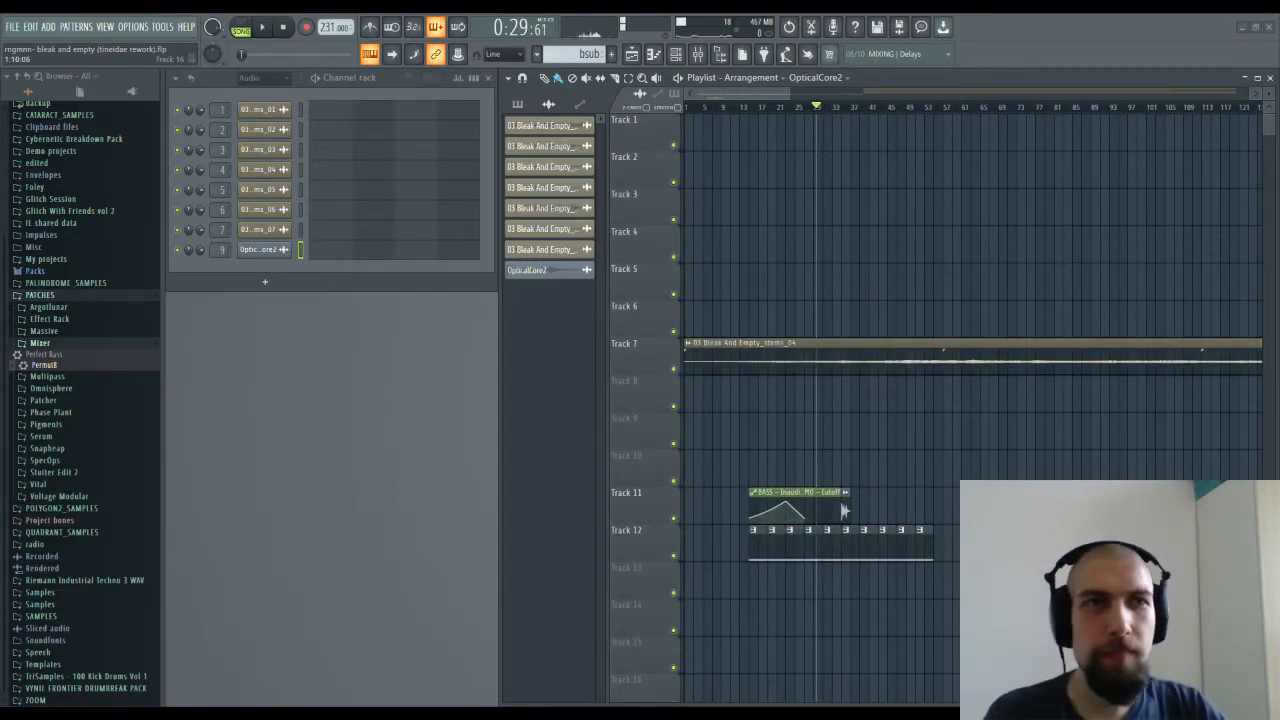
{"action": "left_click_drag", "start_coordinate": [712, 107], "coordinate": [697, 108]}
{"action": "key", "text": "space"}
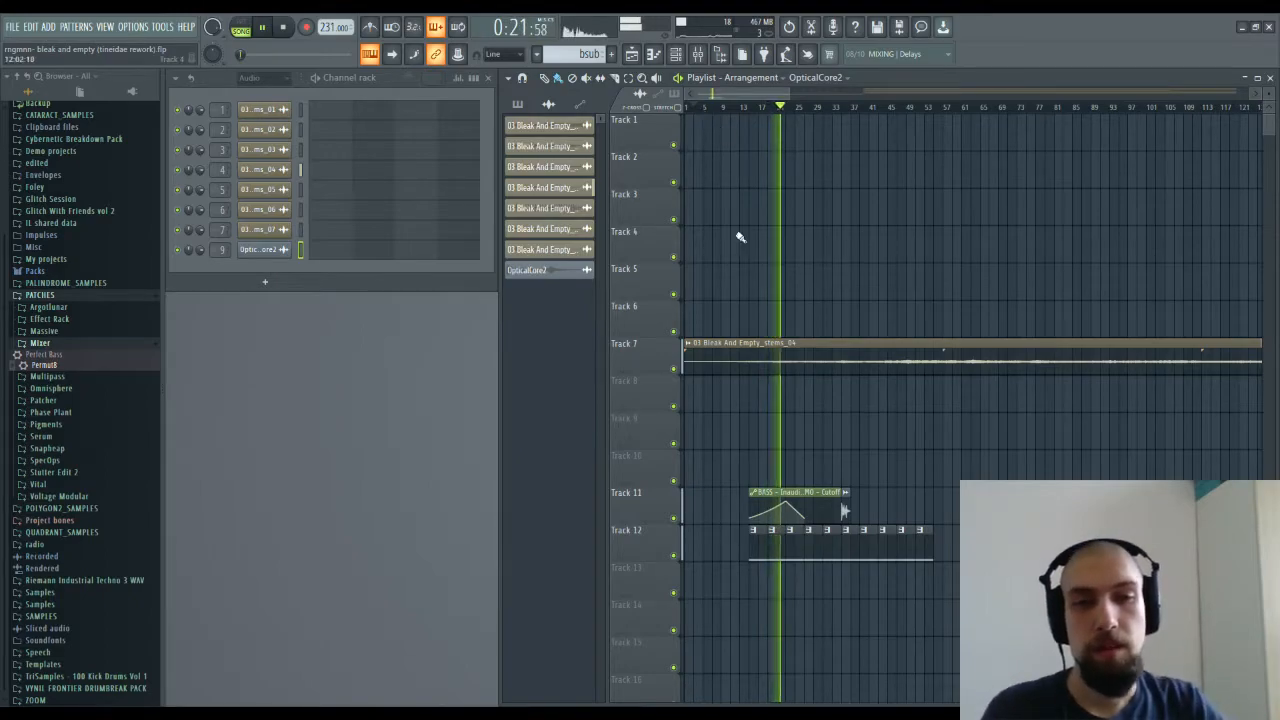
Step: Open the JP6K synth of the bsub pattern and set its filter resonance to 0.41 during playback
{"action": "double_click", "coordinate": [763, 552]}
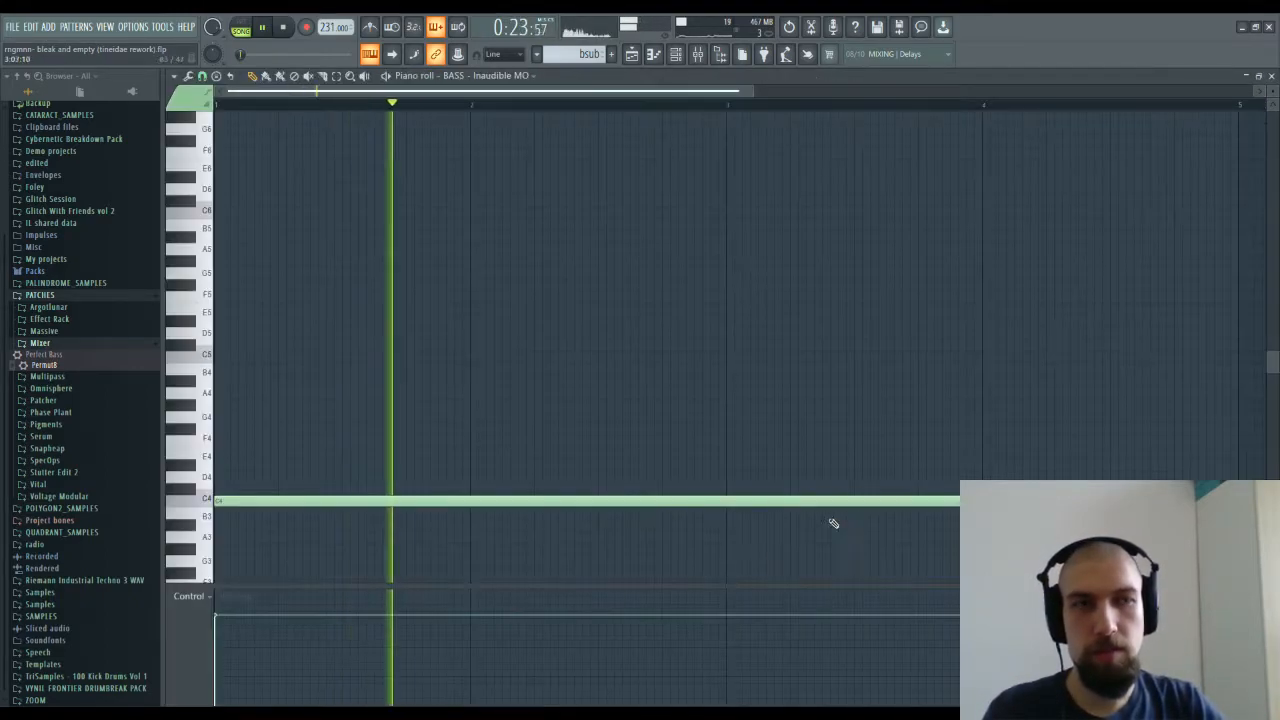
{"action": "key", "text": "F7"}
{"action": "left_click", "coordinate": [276, 110]}
{"action": "left_click_drag", "start_coordinate": [580, 348], "coordinate": [580, 350]}
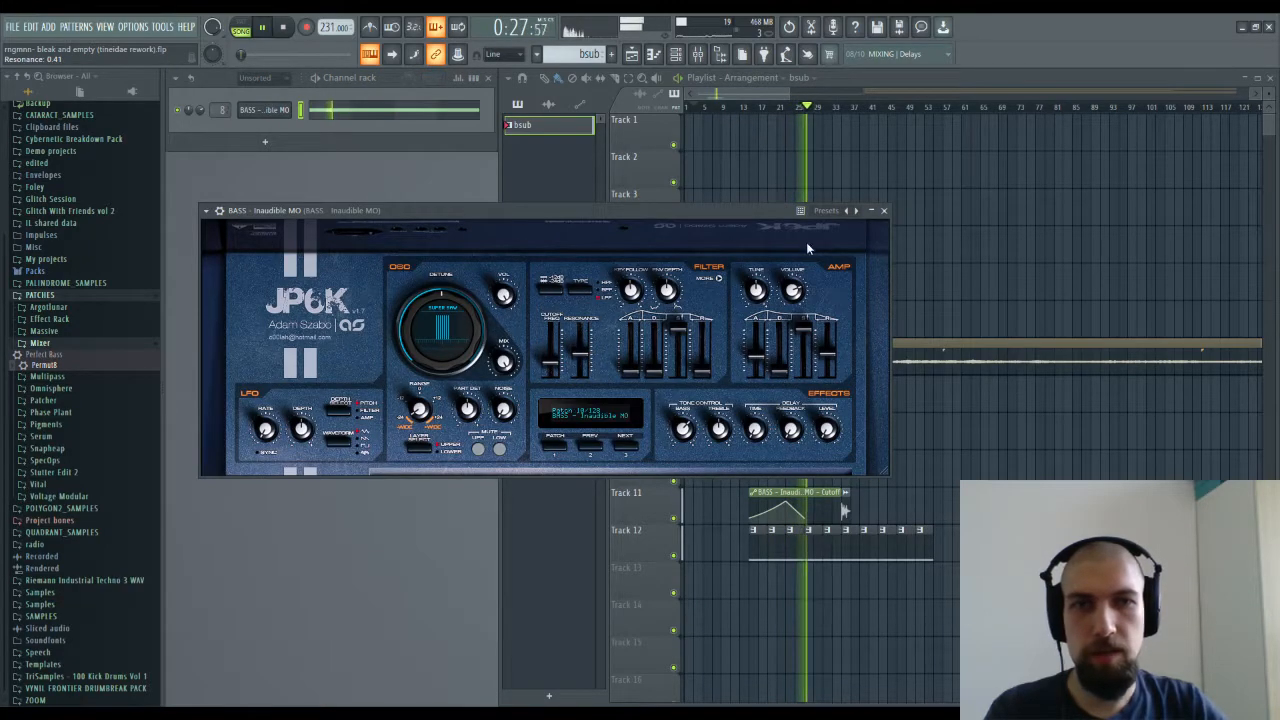
{"action": "left_click", "coordinate": [884, 211]}
Step: Set the bass mixer track's send to insert 100 to 60%, close the mixer and stop playback
{"action": "key", "text": "F9"}
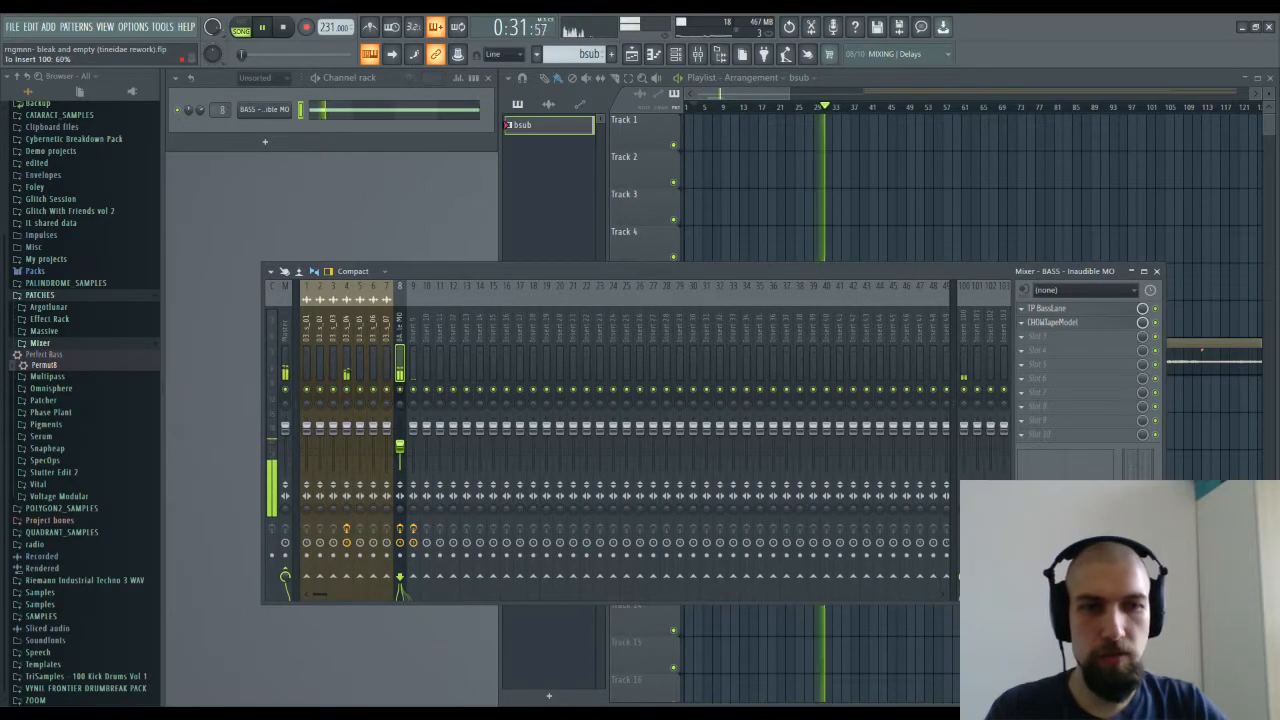
{"action": "left_click", "coordinate": [1156, 271]}
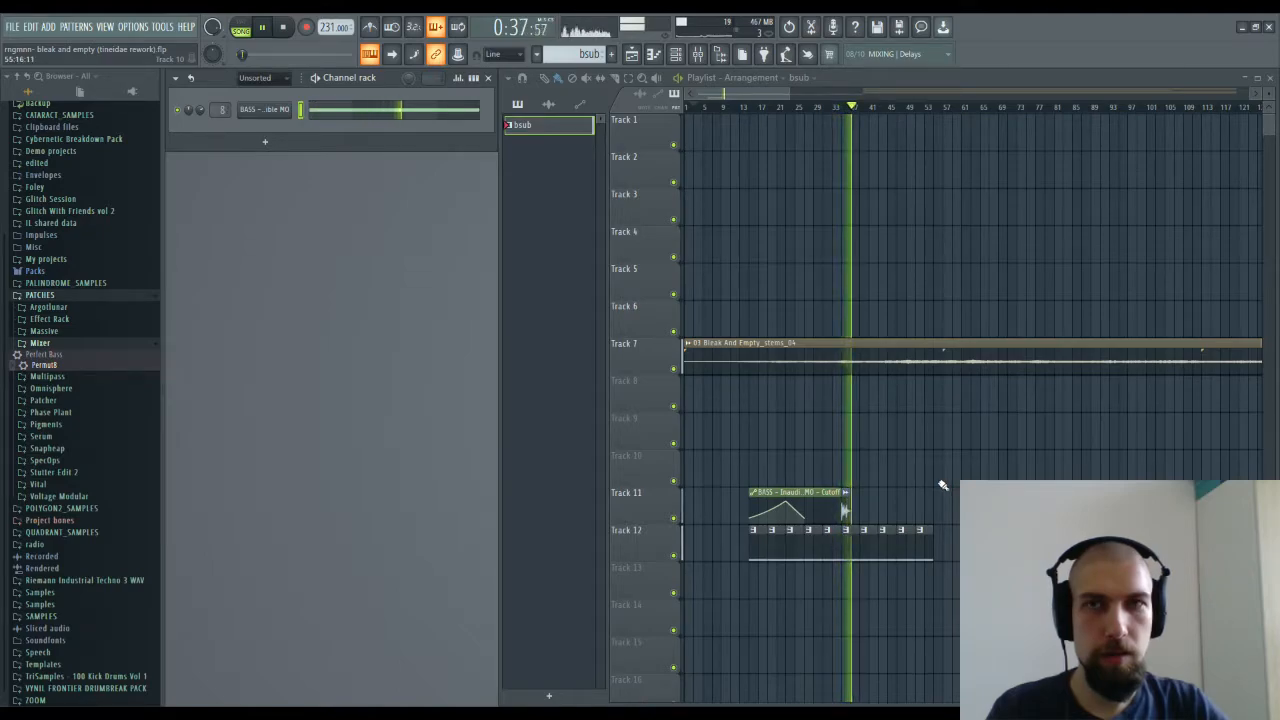
{"action": "key", "text": "space"}
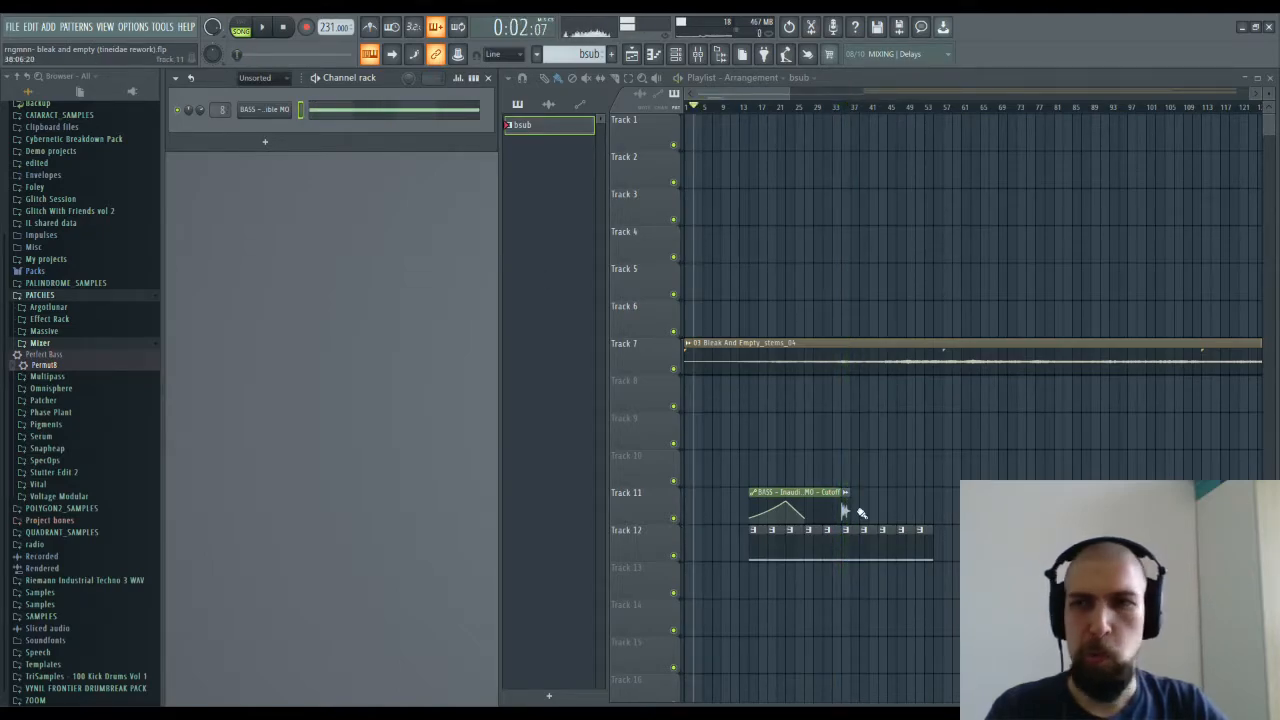
Step: Play the arrangement from about bar 32 with the slot 7 Permut8 on mixer track 9 bypassed
{"action": "left_click", "coordinate": [699, 55]}
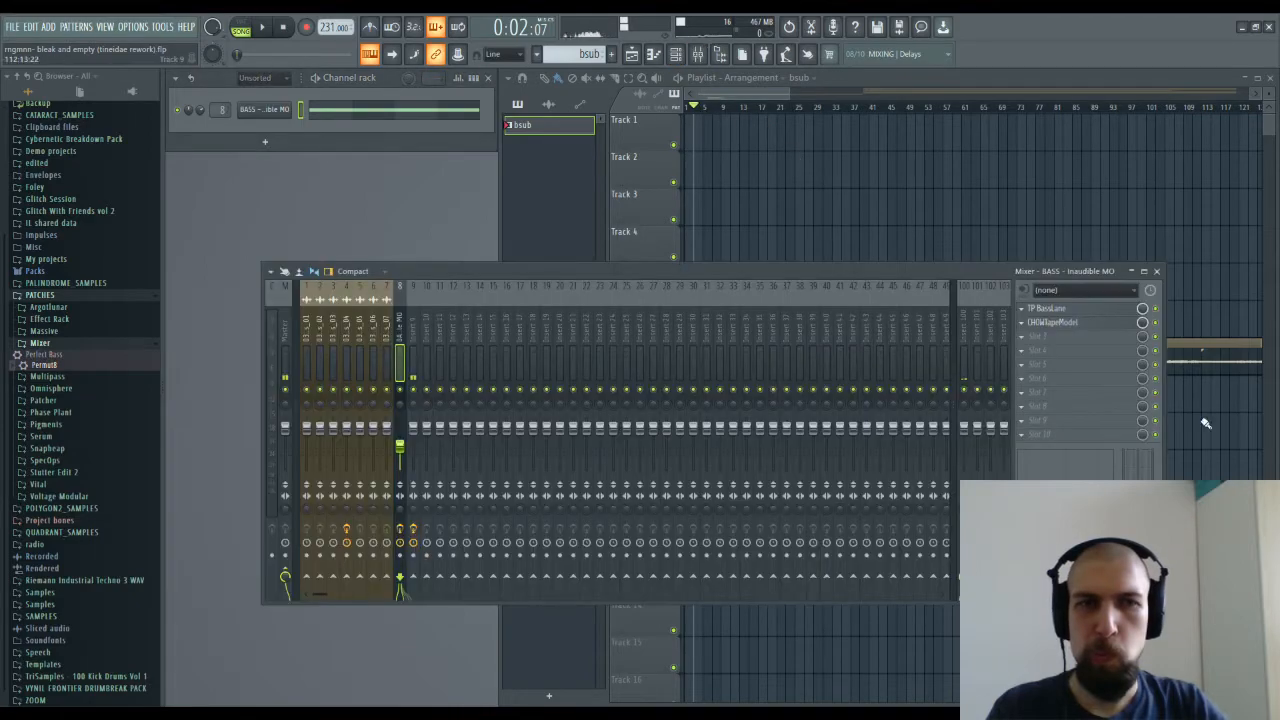
{"action": "left_click", "coordinate": [411, 336]}
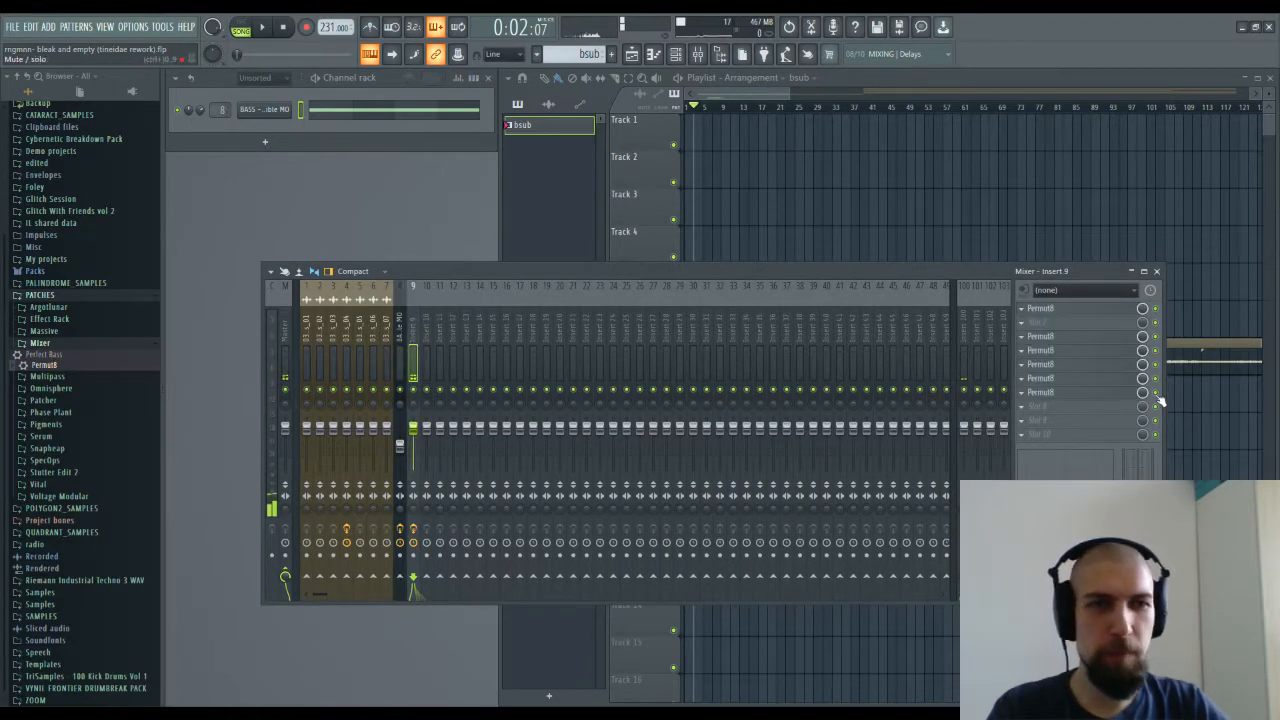
{"action": "key", "text": "space"}
{"action": "left_click", "coordinate": [774, 108]}
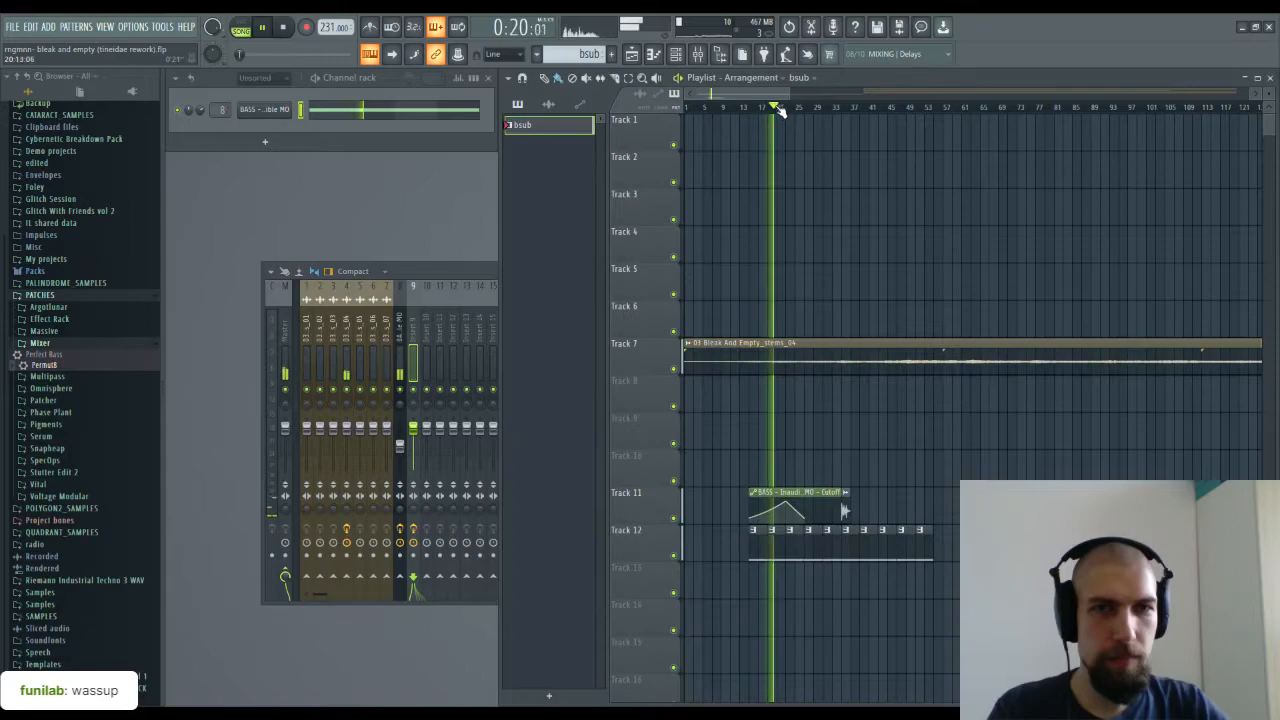
{"action": "left_click", "coordinate": [828, 107]}
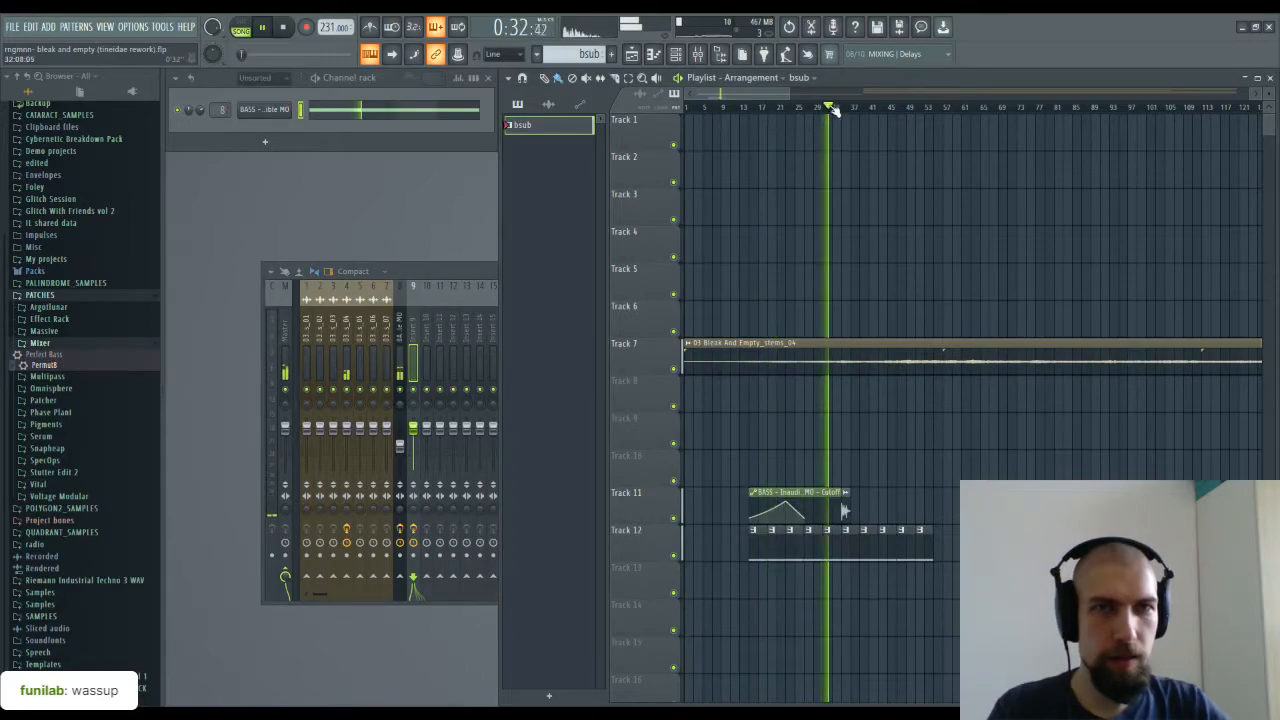
{"action": "left_click", "coordinate": [475, 271]}
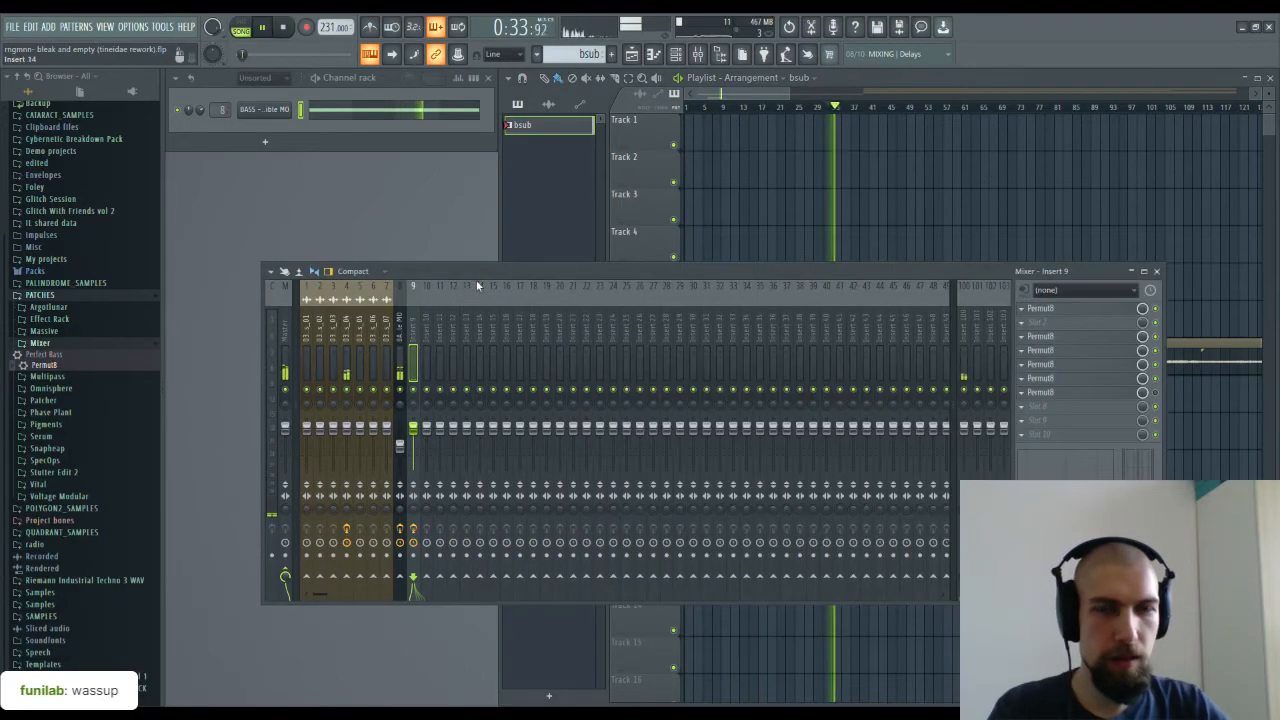
Step: Re-enable the slot 7 Specular Permut8, set its wet mix to 100% and randomize its program while playing from bar 32
{"action": "left_click", "coordinate": [1085, 392]}
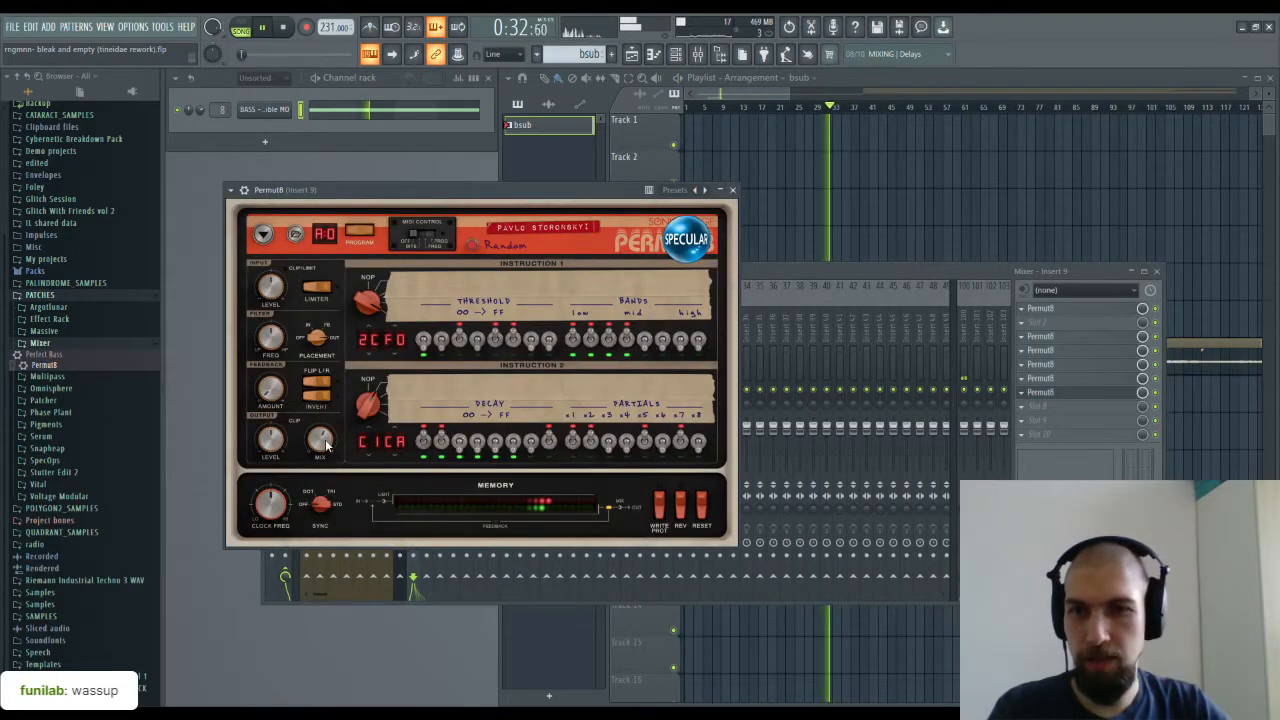
{"action": "left_click_drag", "start_coordinate": [326, 446], "coordinate": [340, 471]}
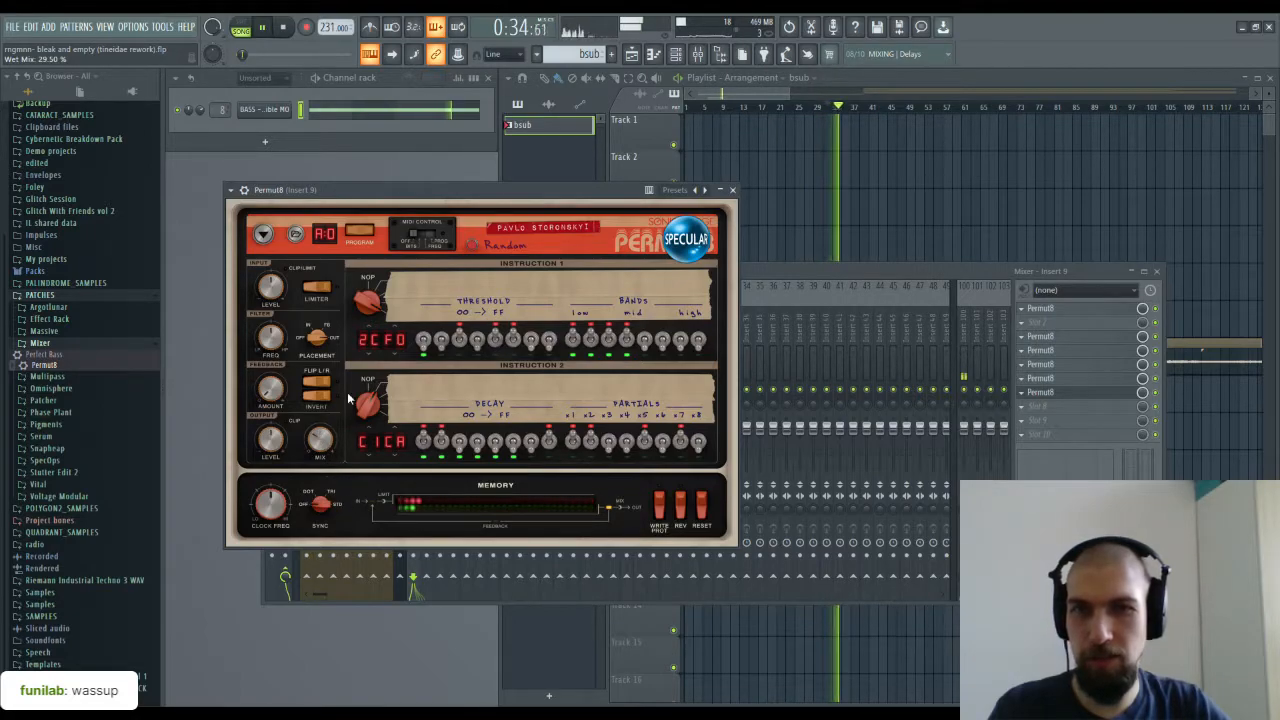
{"action": "left_click", "coordinate": [472, 246]}
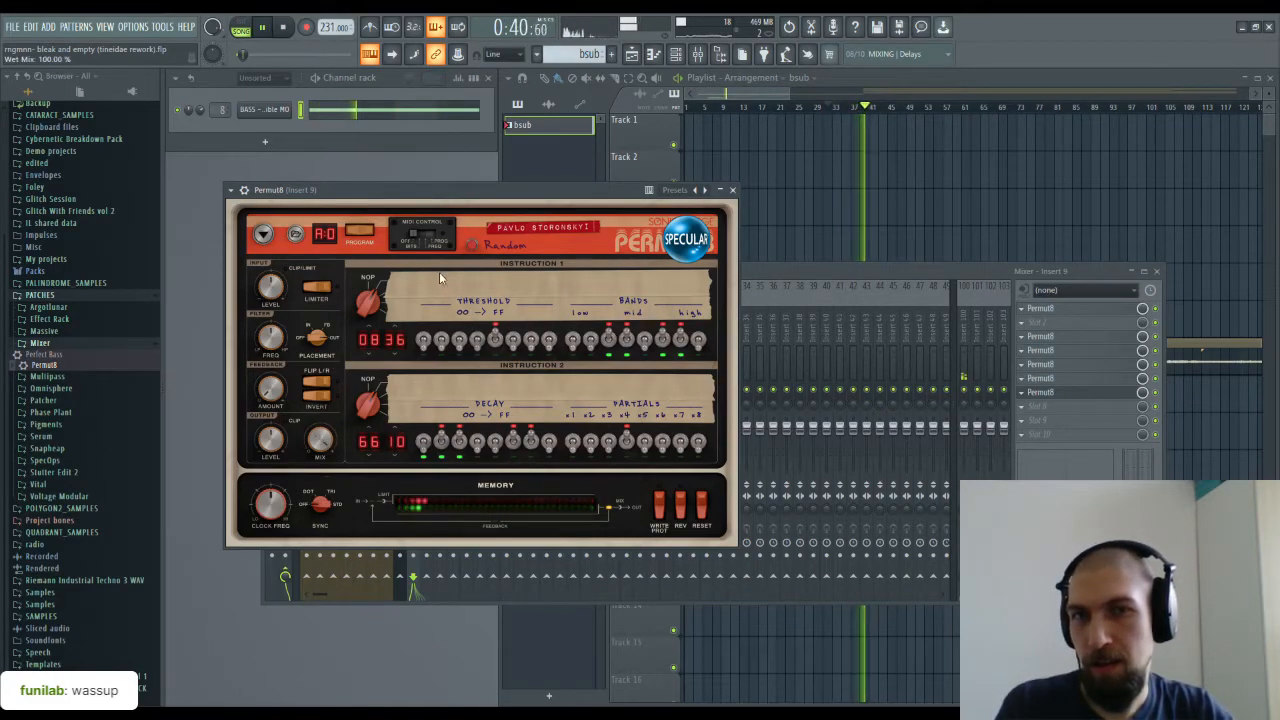
{"action": "key", "text": "space"}
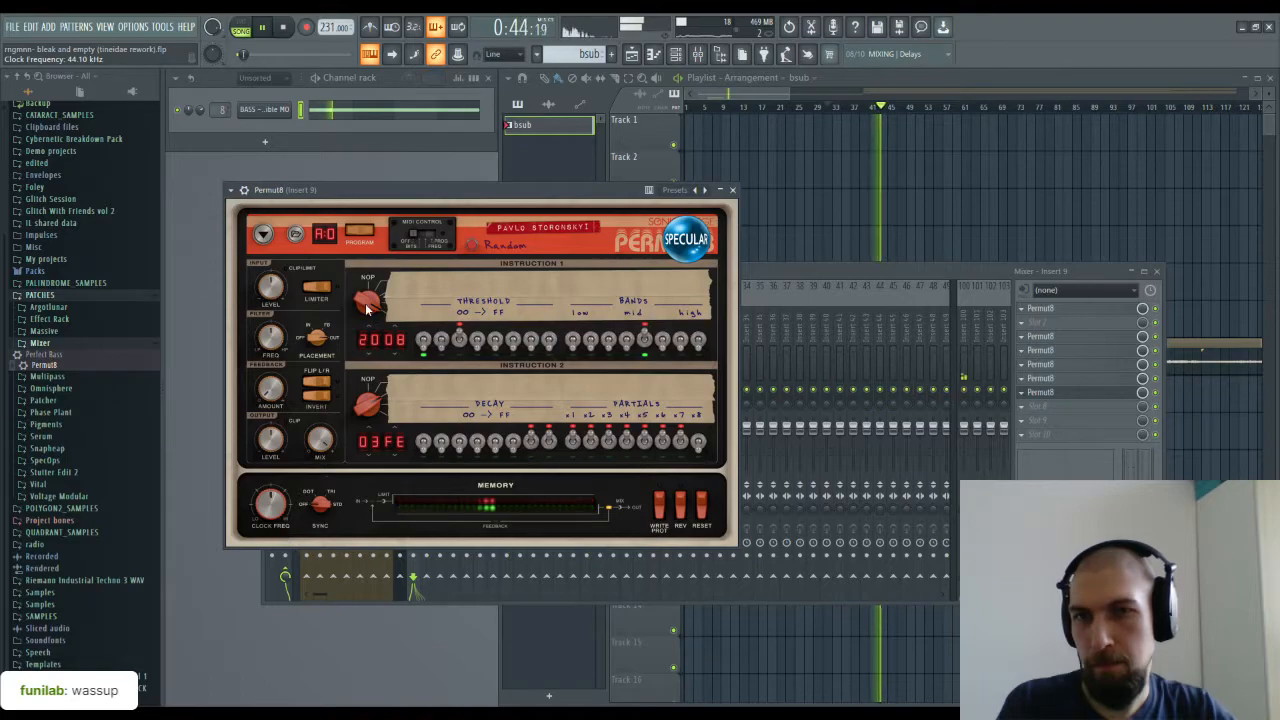
{"action": "key", "text": "space"}
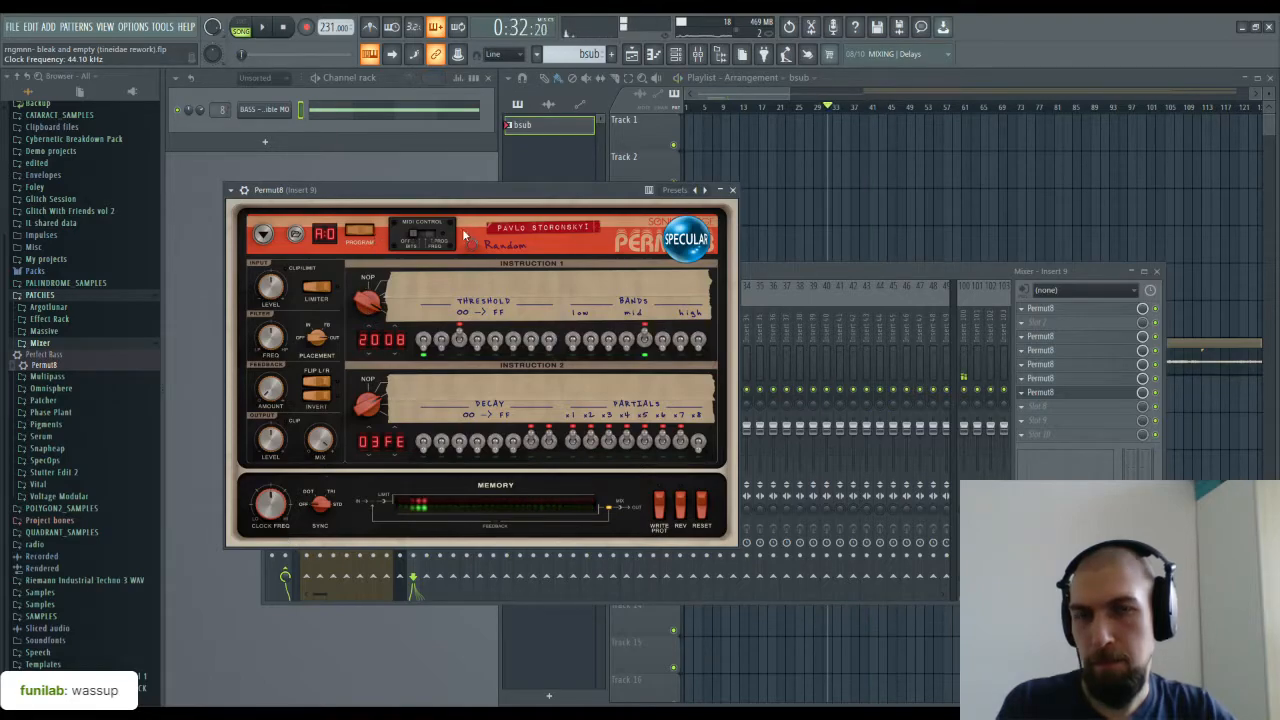
{"action": "key", "text": "space"}
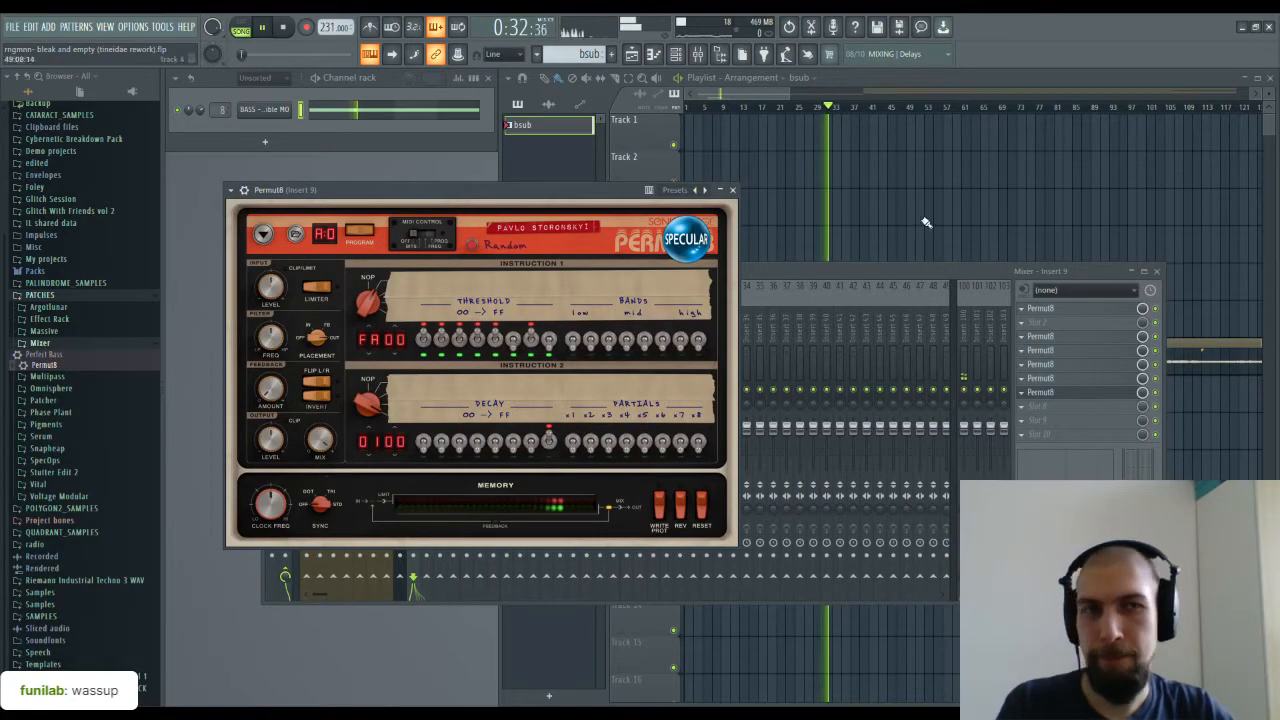
Step: Close the mixer and keep randomizing the Specular Permut8 program while replaying the OpticalCore2 clip from about bar 35
{"action": "left_click", "coordinate": [1158, 272]}
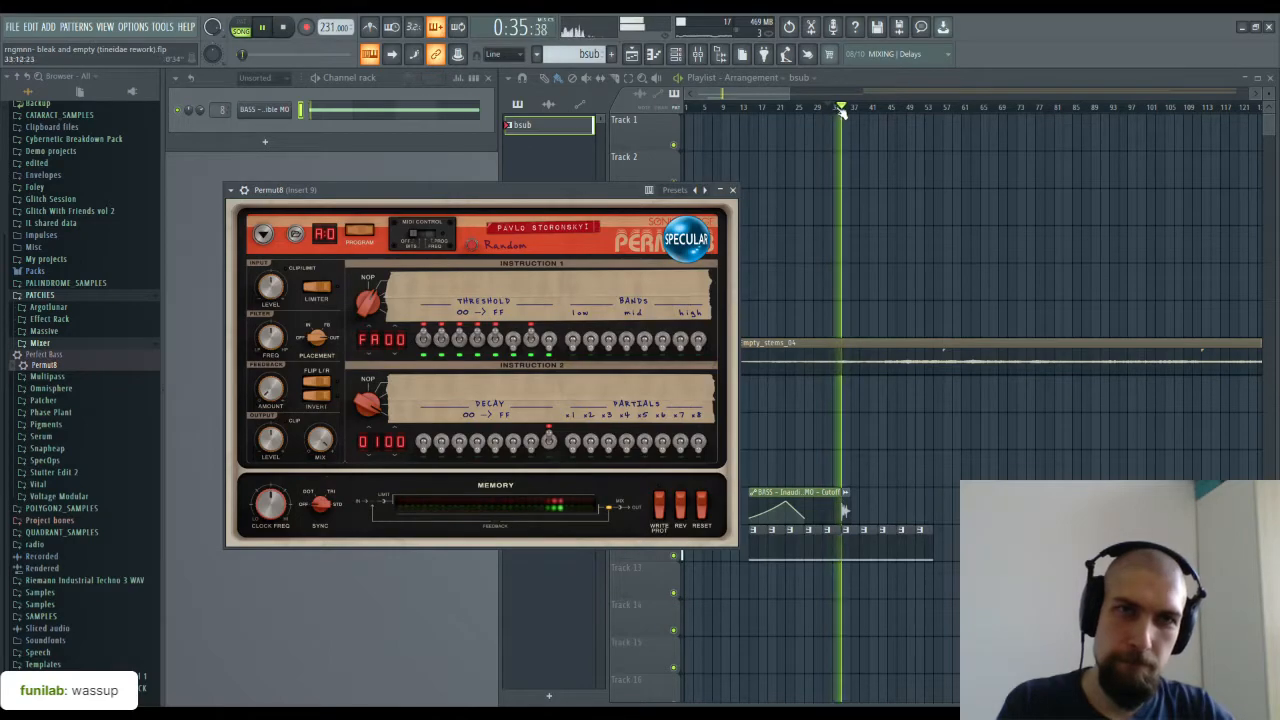
{"action": "scroll", "coordinate": [841, 111], "scroll_direction": "up", "scroll_amount": 4}
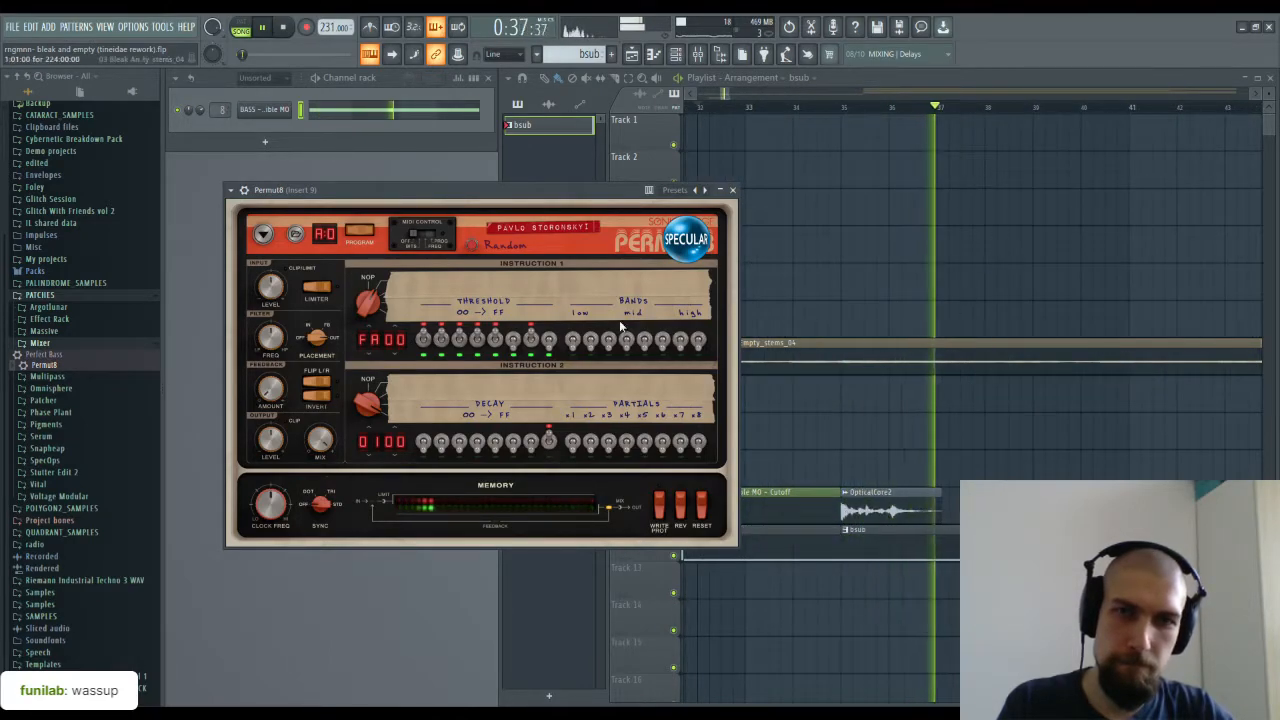
{"action": "left_click", "coordinate": [472, 245]}
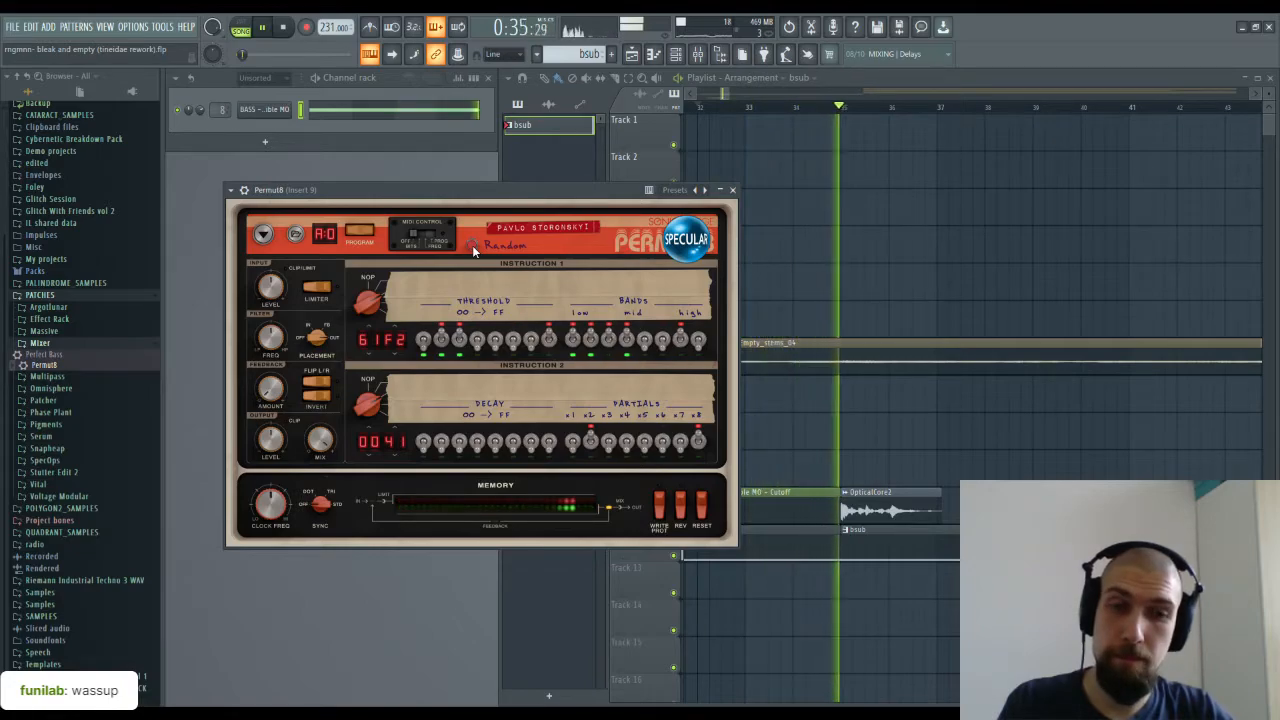
{"action": "left_click", "coordinate": [472, 245]}
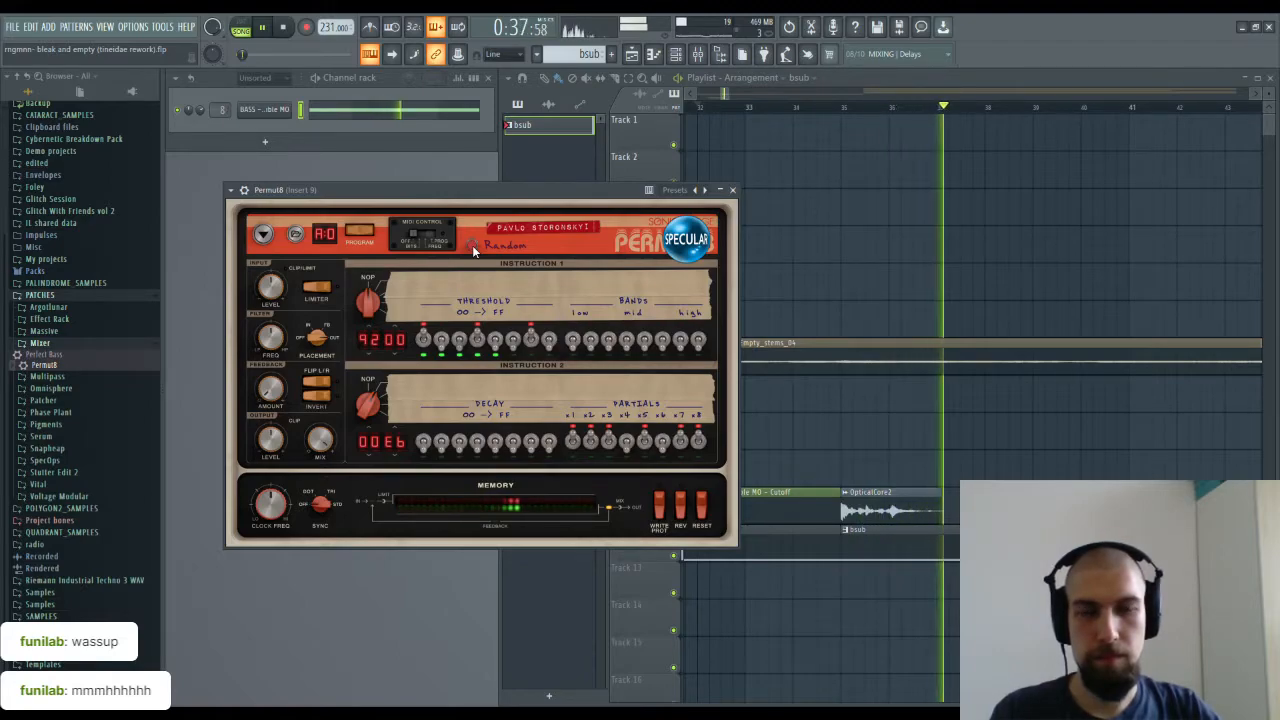
{"action": "left_click", "coordinate": [472, 245]}
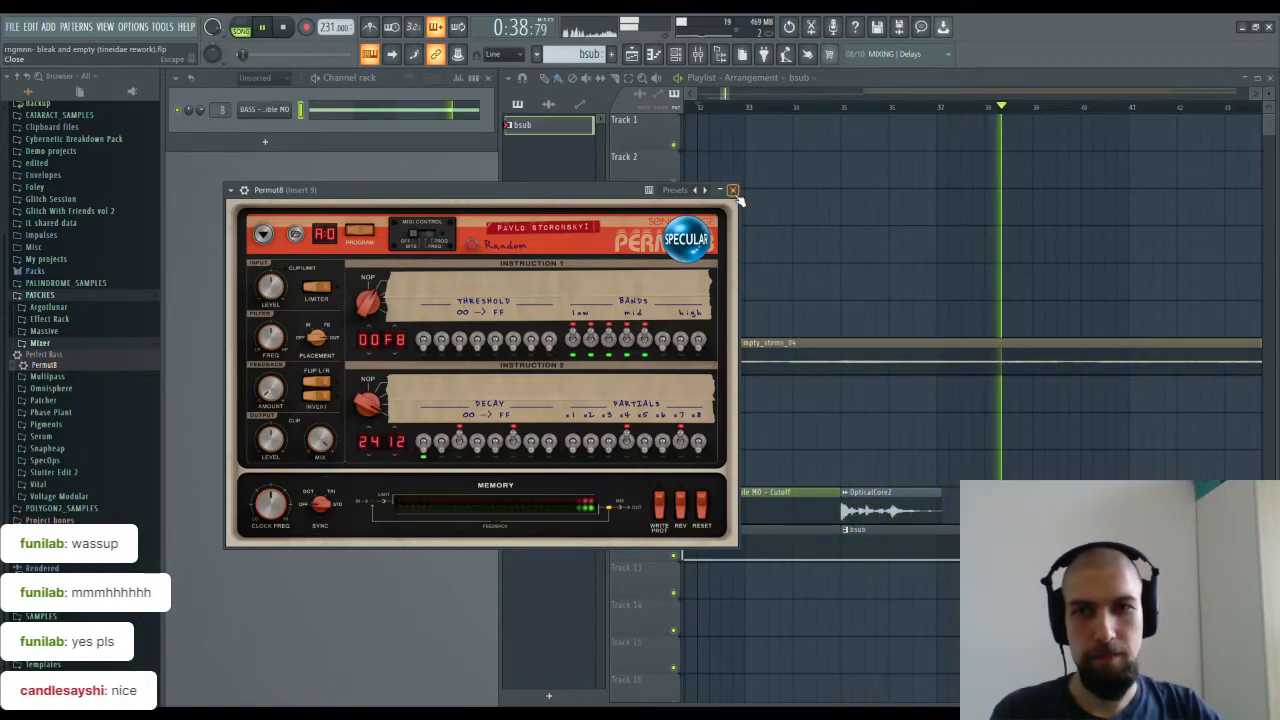
Step: Stop playback, reopen the mixer and randomize the program of the plain Permut8 in slot 1 of mixer track 9
{"action": "left_click", "coordinate": [284, 31]}
{"action": "left_click", "coordinate": [700, 52]}
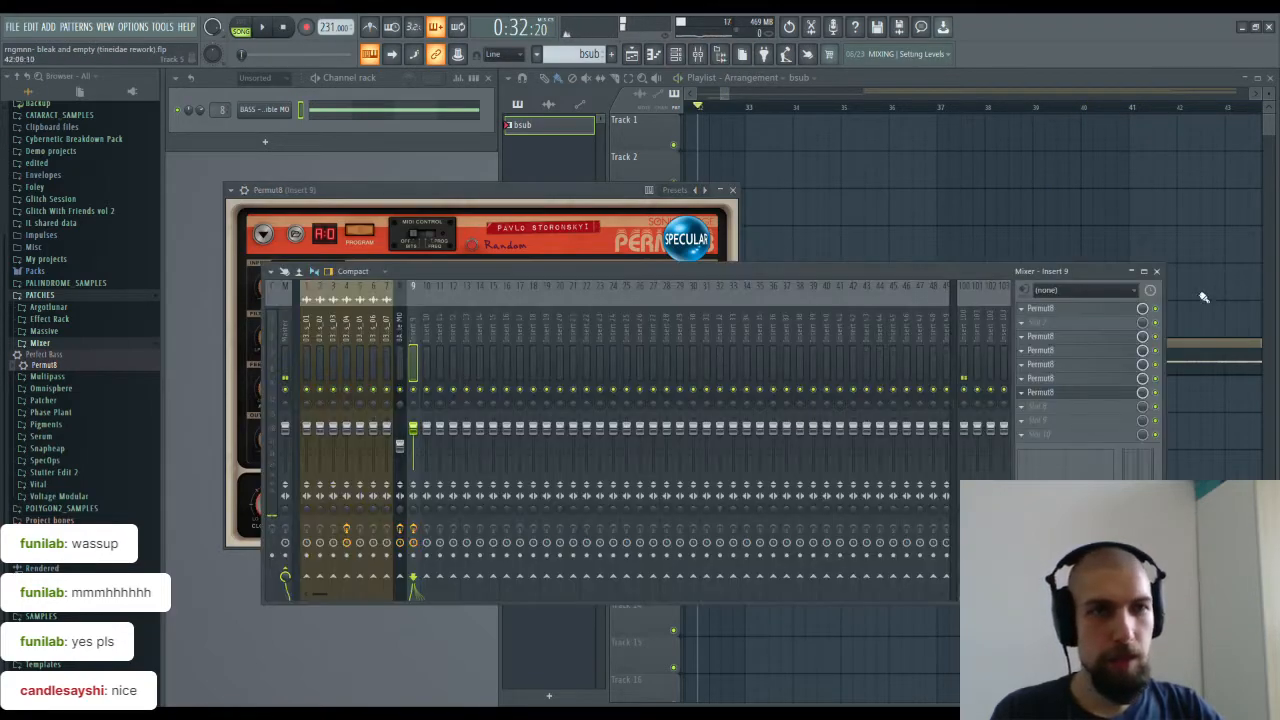
{"action": "left_click", "coordinate": [1067, 312]}
{"action": "left_click", "coordinate": [457, 226]}
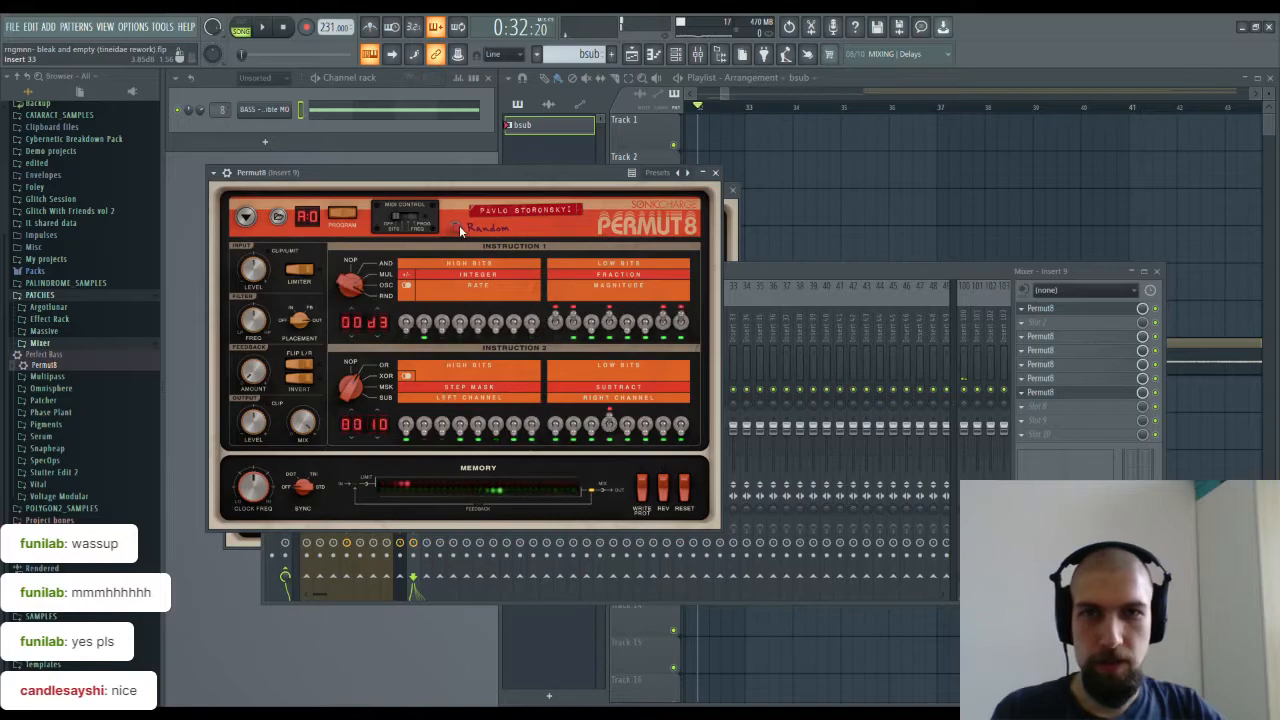
Step: Randomize the Bender Permut8 in slot 3 and the Flakes Permut8 in slot 4 during playback, and stop
{"action": "left_click", "coordinate": [1066, 336]}
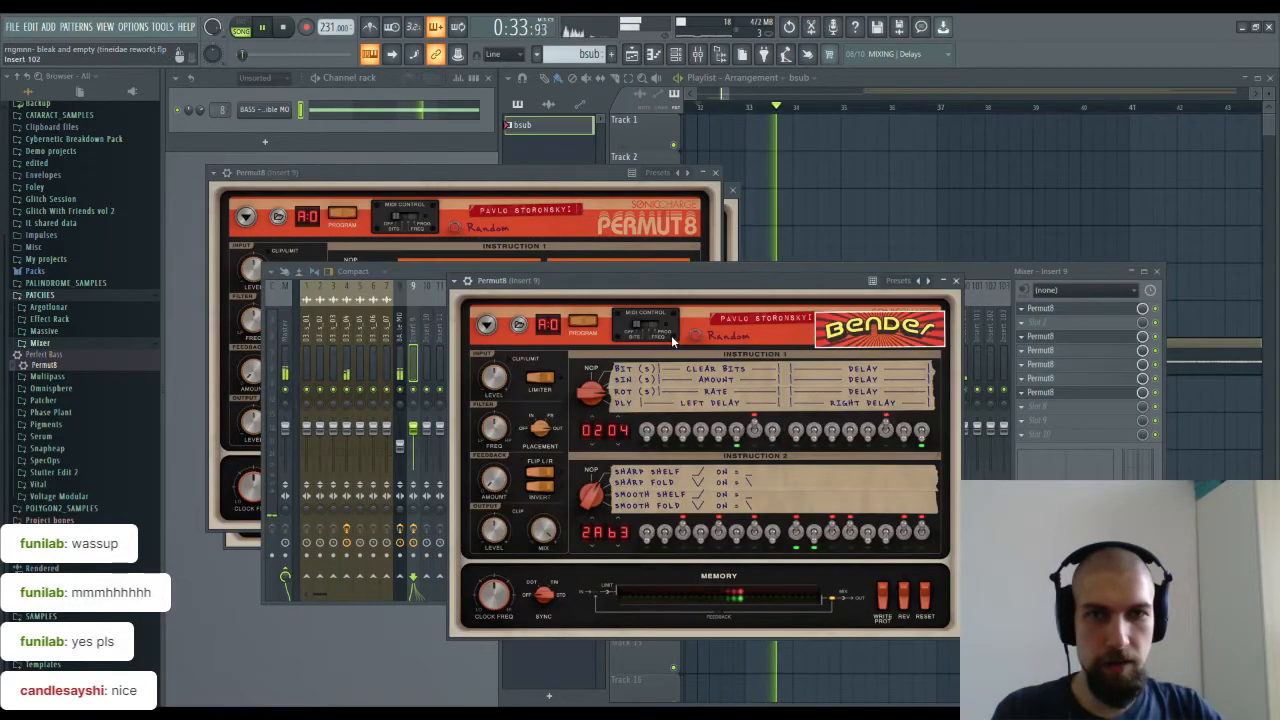
{"action": "left_click", "coordinate": [695, 339]}
{"action": "left_click", "coordinate": [1062, 351]}
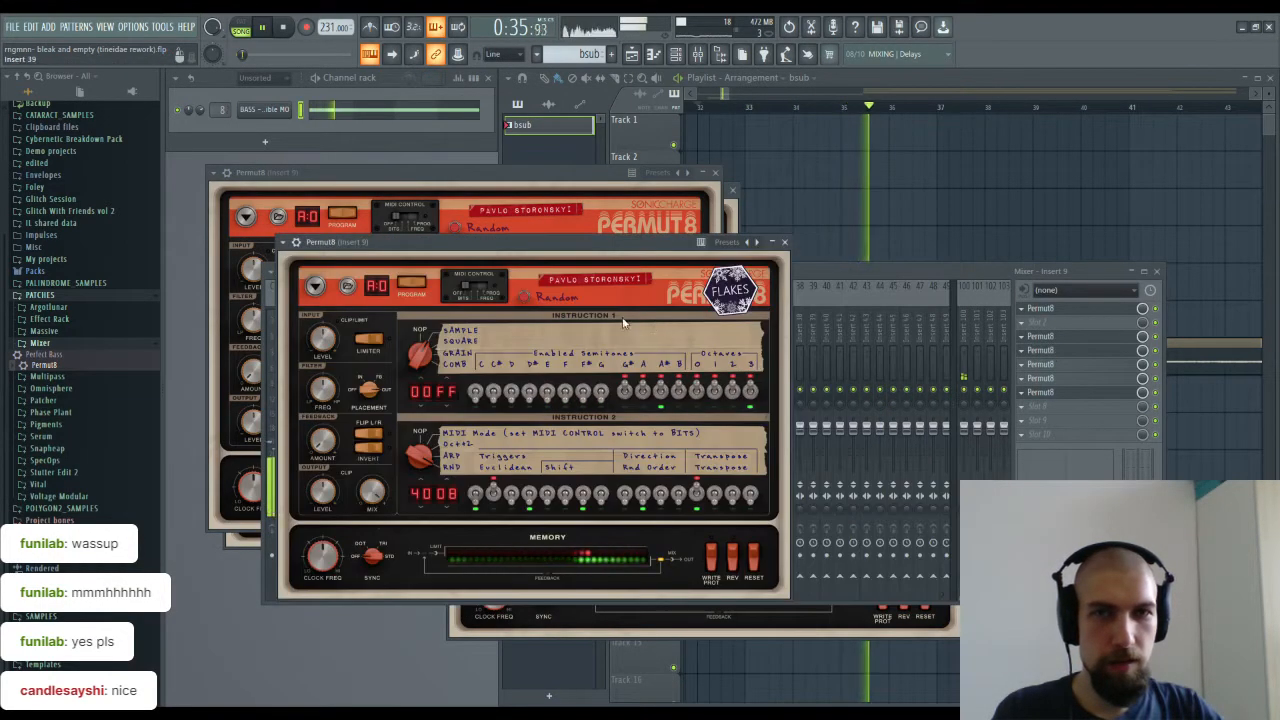
{"action": "left_click", "coordinate": [524, 298]}
{"action": "key", "text": "space"}
Step: Randomize the plain Permut8 program again, close the mixer and audition the result from bar 32
{"action": "left_click", "coordinate": [1057, 340]}
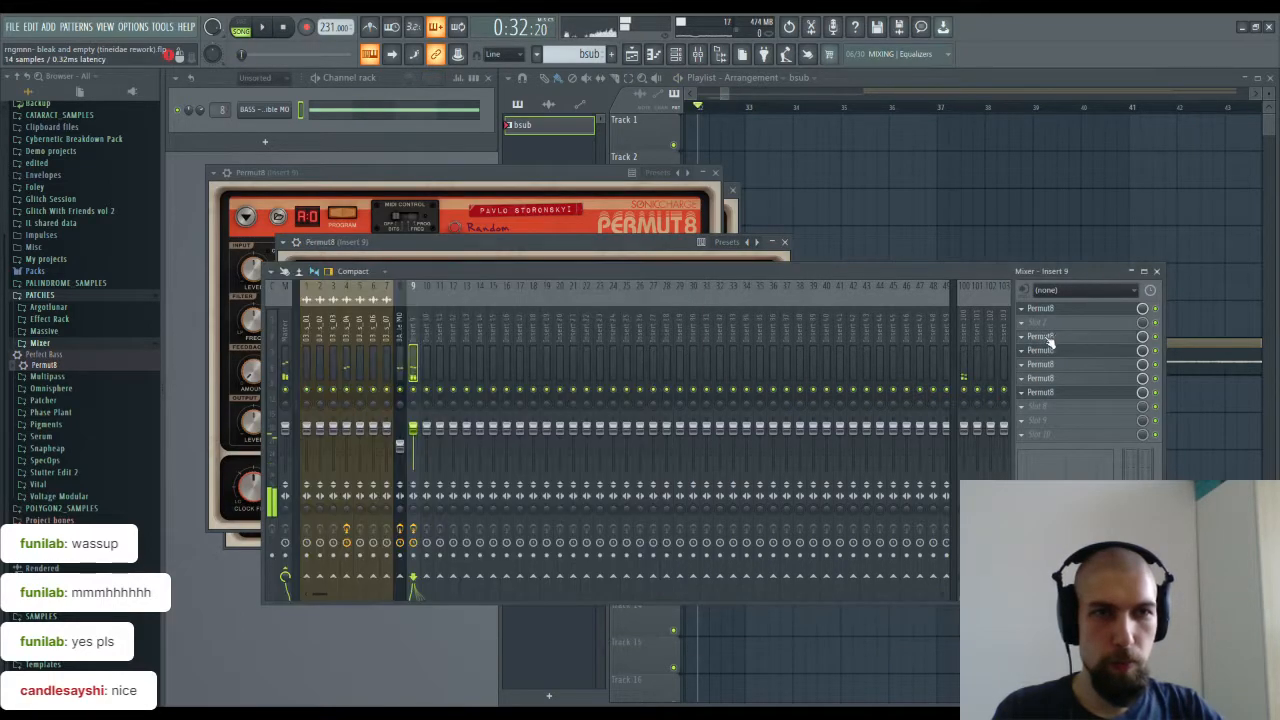
{"action": "left_click", "coordinate": [581, 187]}
{"action": "left_click", "coordinate": [456, 226]}
{"action": "key", "text": "space"}
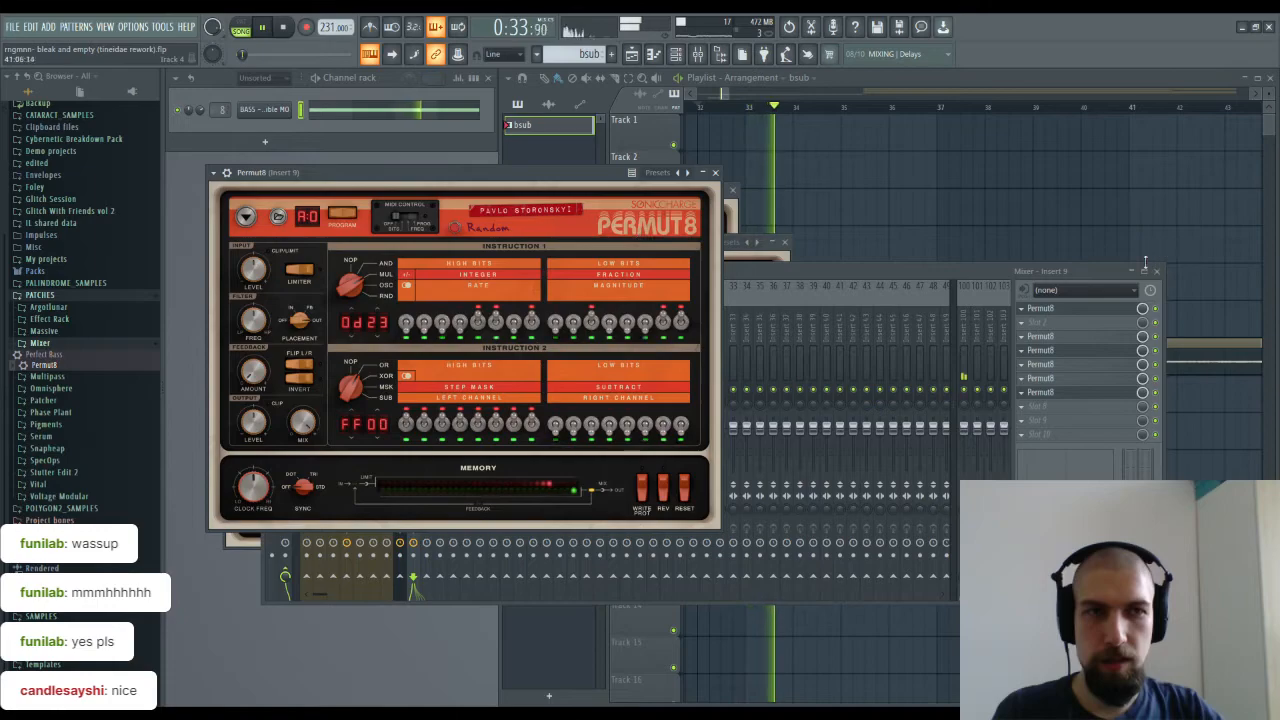
{"action": "left_click", "coordinate": [1154, 270]}
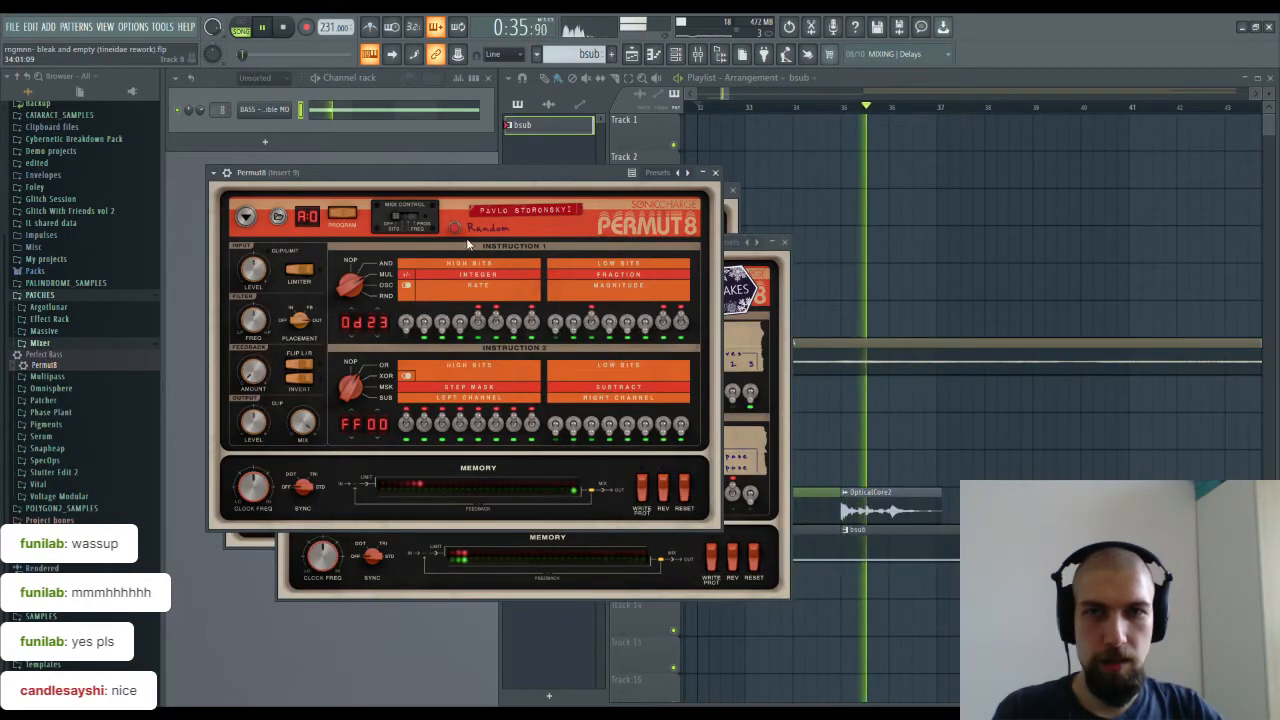
{"action": "key", "text": "space"}
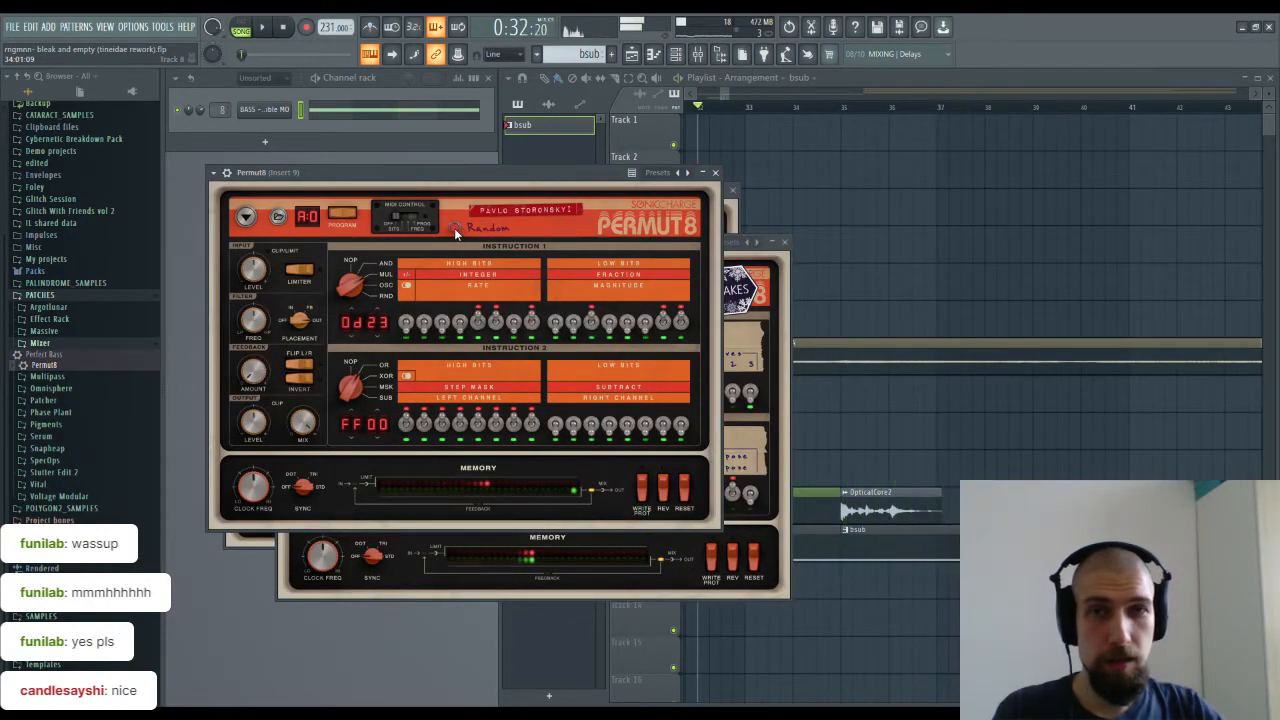
Step: Select the playlist time range from bar 33 to about bar 38 around the OpticalCore2 clip and loop it
{"action": "left_click", "coordinate": [845, 110]}
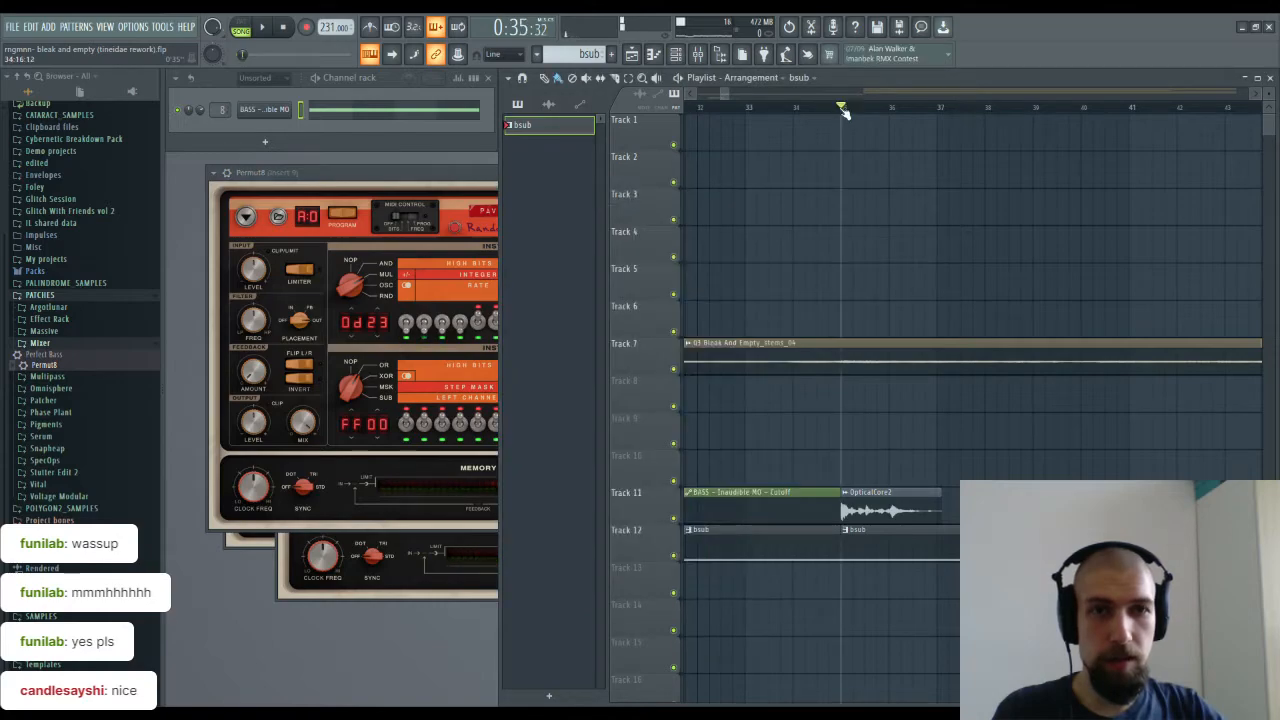
{"action": "left_click_drag", "start_coordinate": [750, 110], "coordinate": [973, 125]}
{"action": "key", "text": "space"}
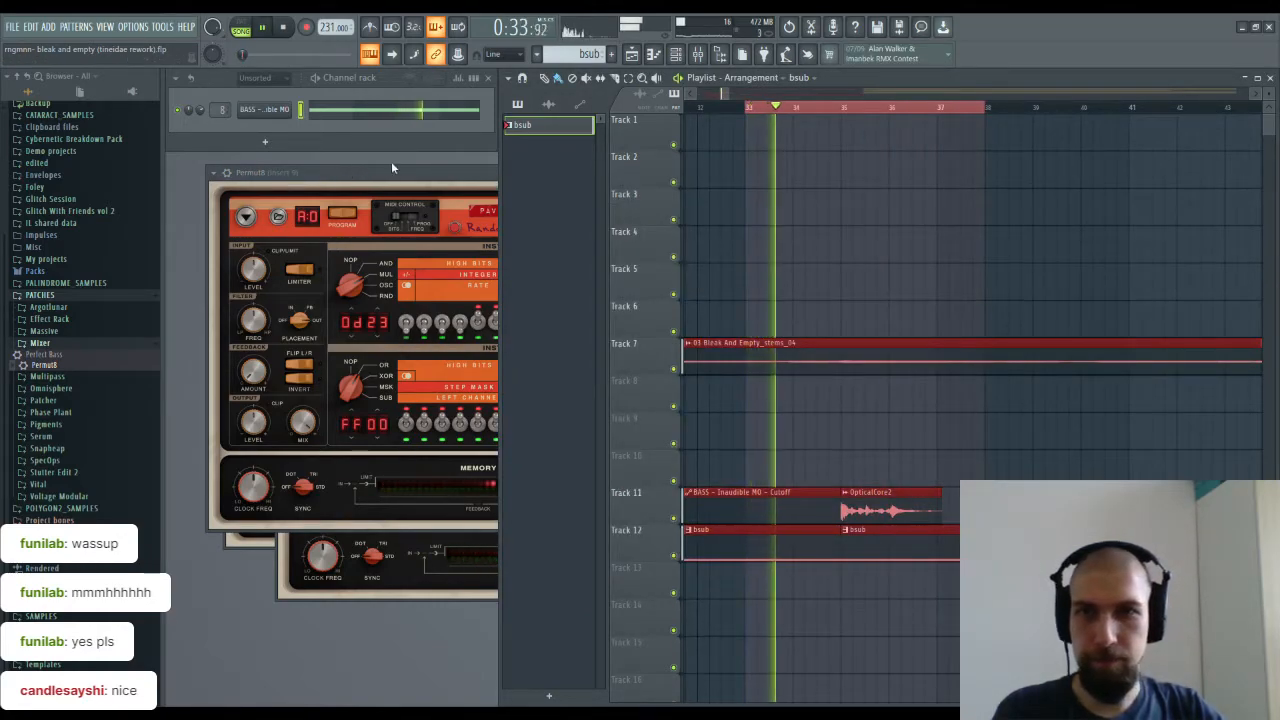
Step: Randomize the Flakes Permut8 program while looping the selected bars
{"action": "left_click", "coordinate": [465, 208]}
{"action": "left_click", "coordinate": [452, 541]}
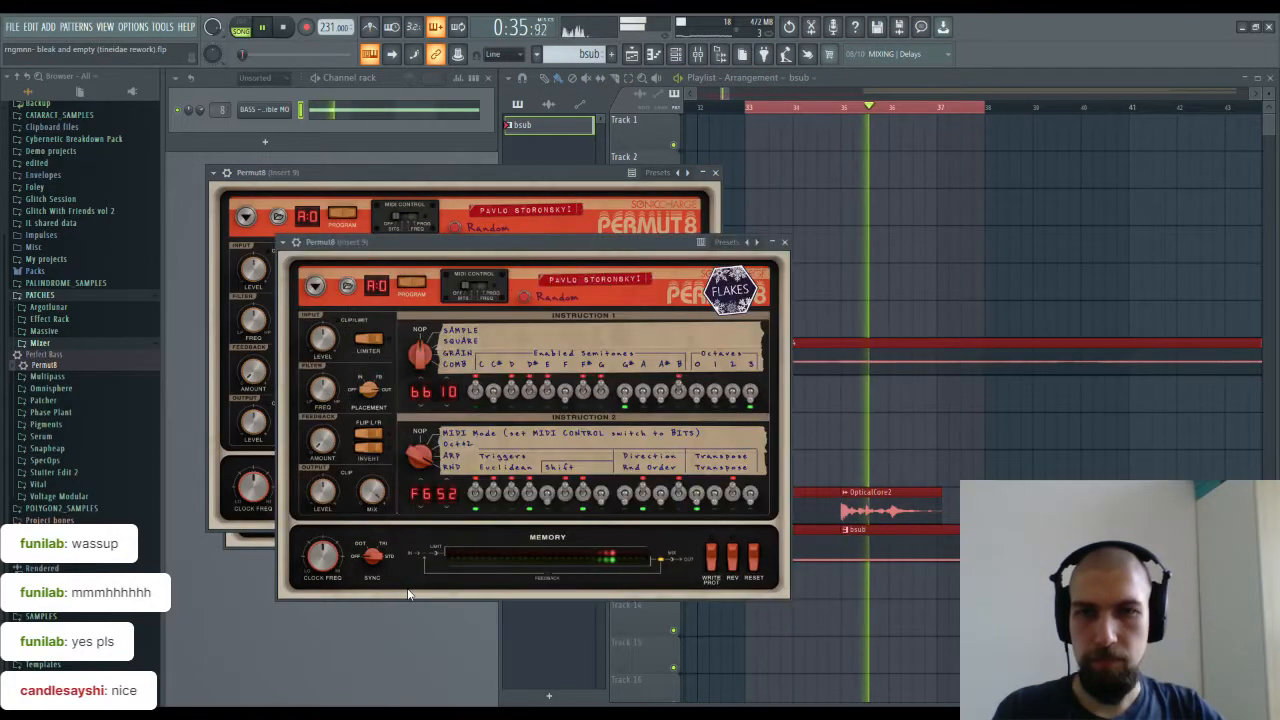
{"action": "key", "text": "space"}
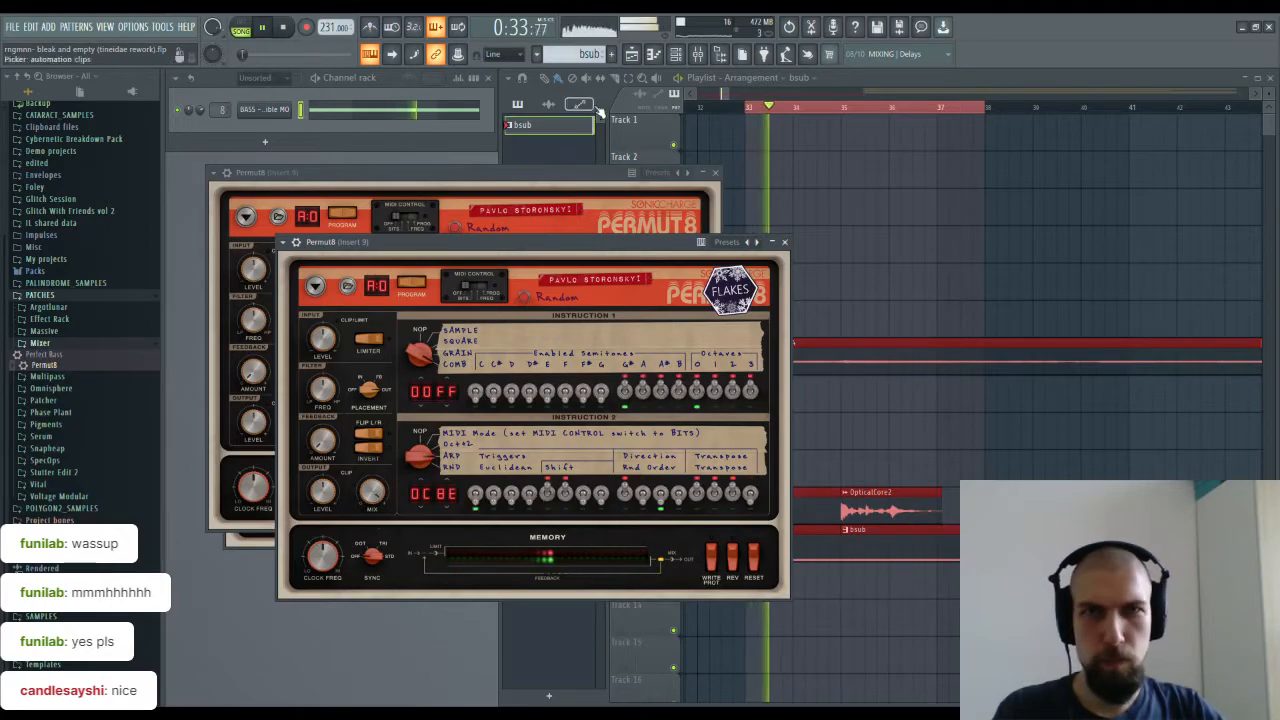
Step: Add M1 Limiter Lite to track 9, swap it from slot 2 with the slot 7 Permut8, move it to slot 8 and remove it
{"action": "key", "text": "F9"}
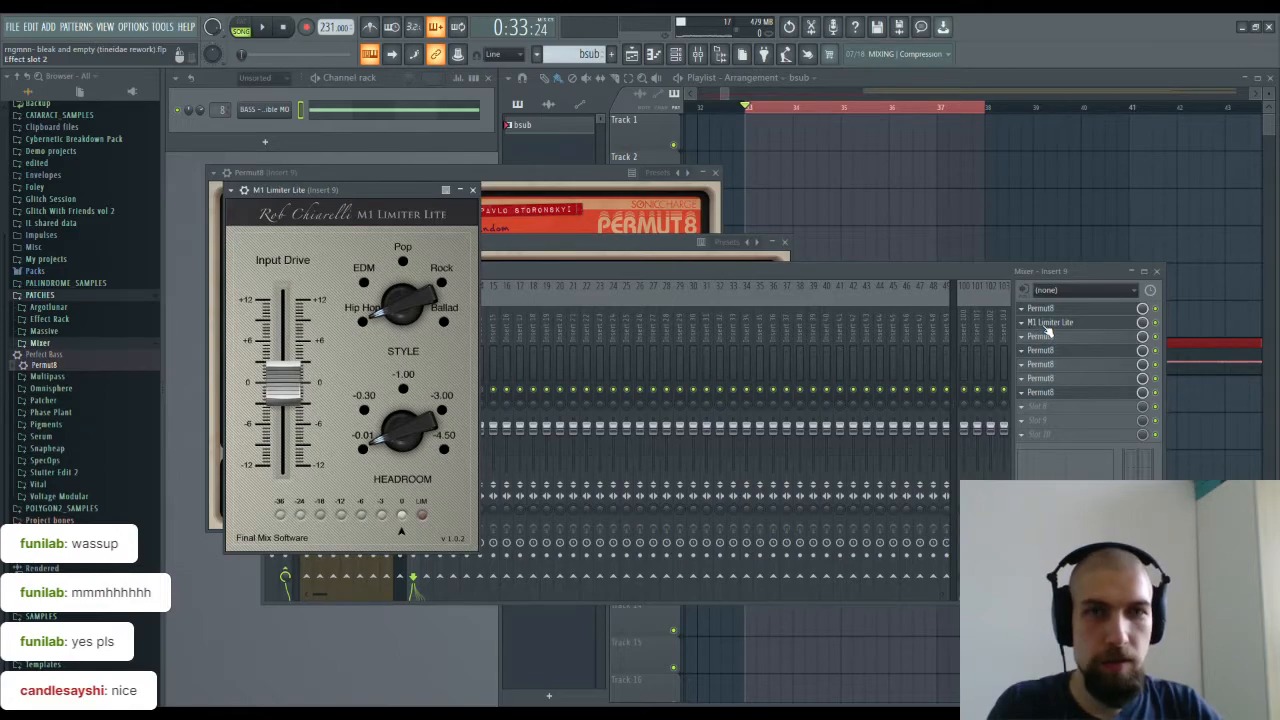
{"action": "left_click_drag", "start_coordinate": [1025, 324], "coordinate": [1034, 382]}
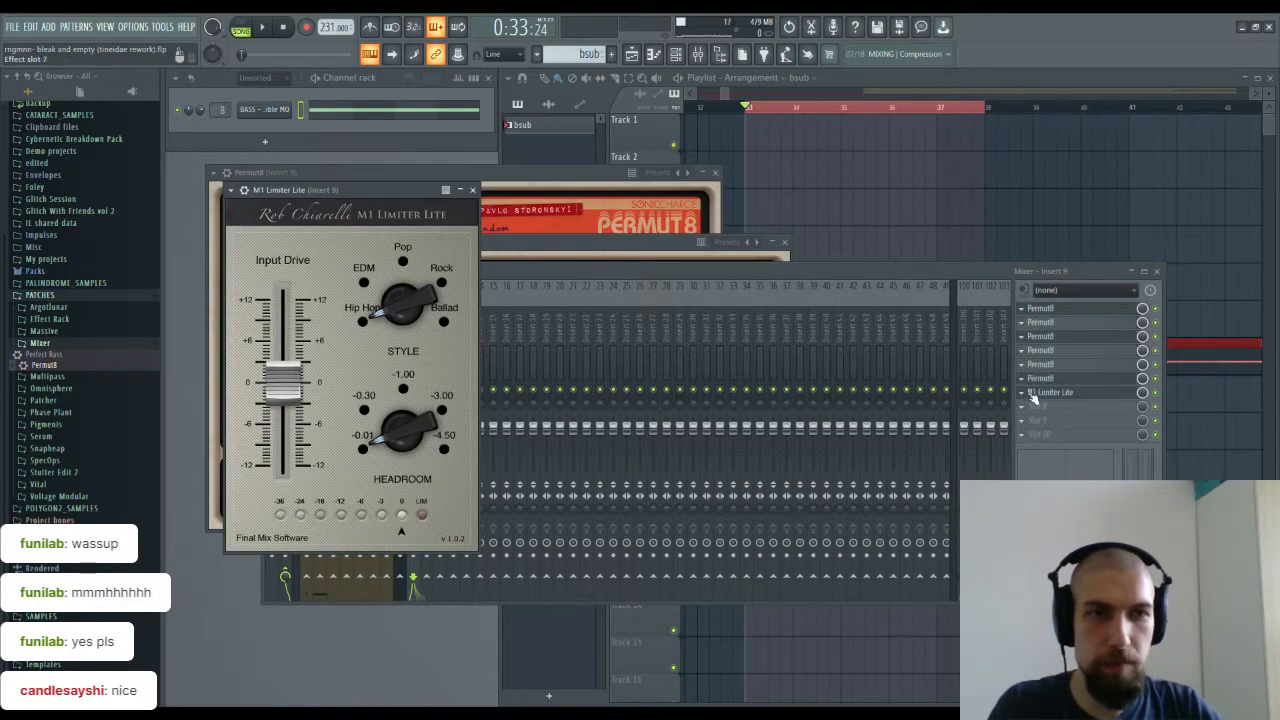
{"action": "left_click", "coordinate": [1024, 407]}
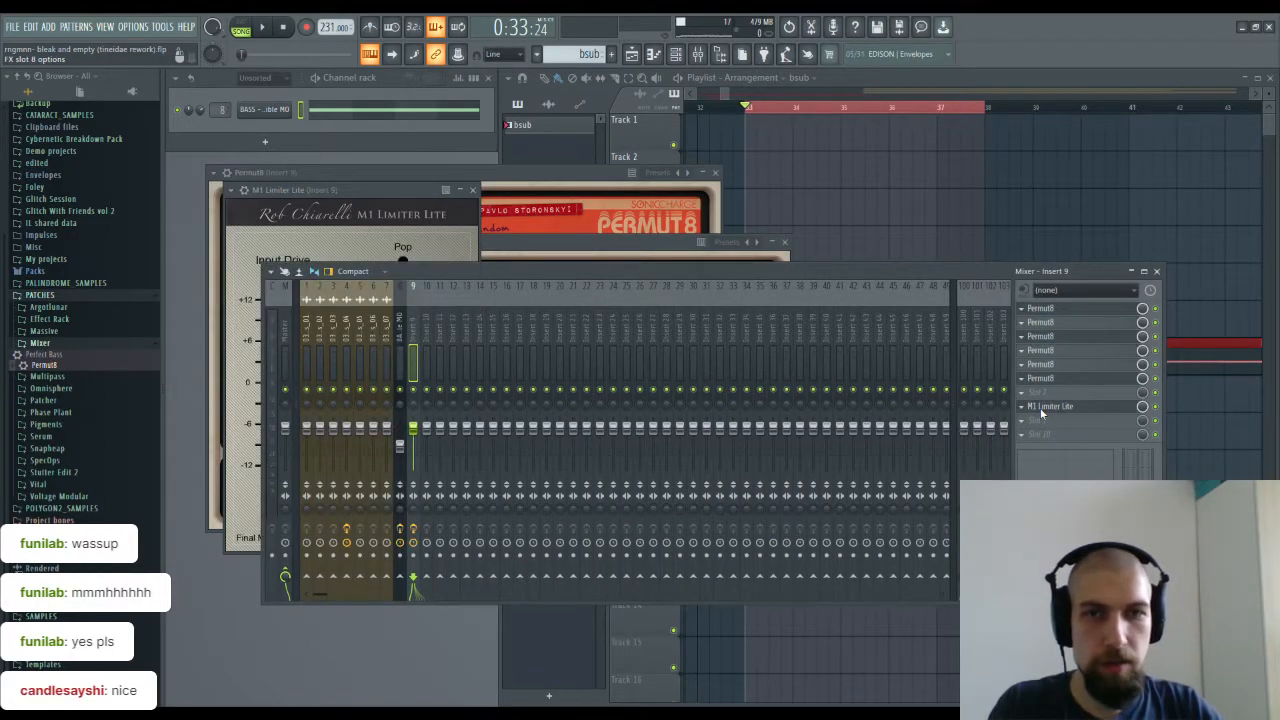
{"action": "left_click", "coordinate": [664, 410]}
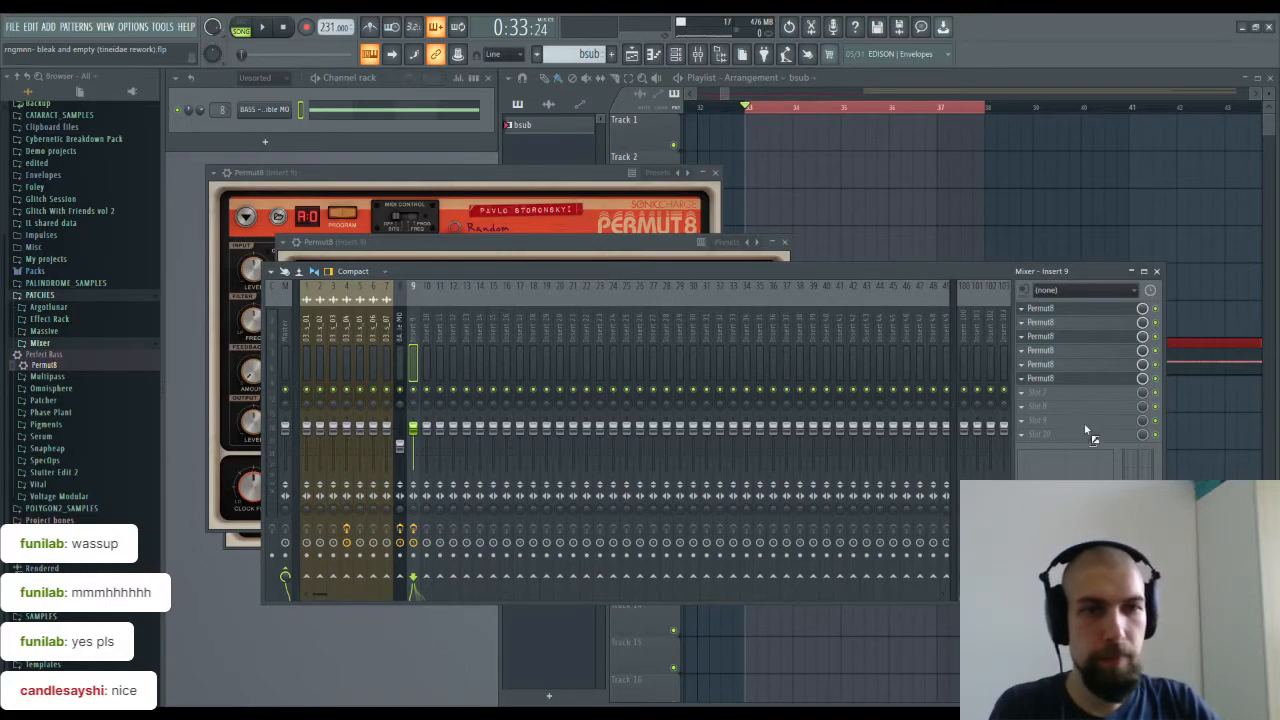
Step: Add Fruity Limiter to slot 8 of mixer track 9, lower its ceiling and audition the loop
{"action": "left_click_drag", "start_coordinate": [1086, 434], "coordinate": [1078, 407]}
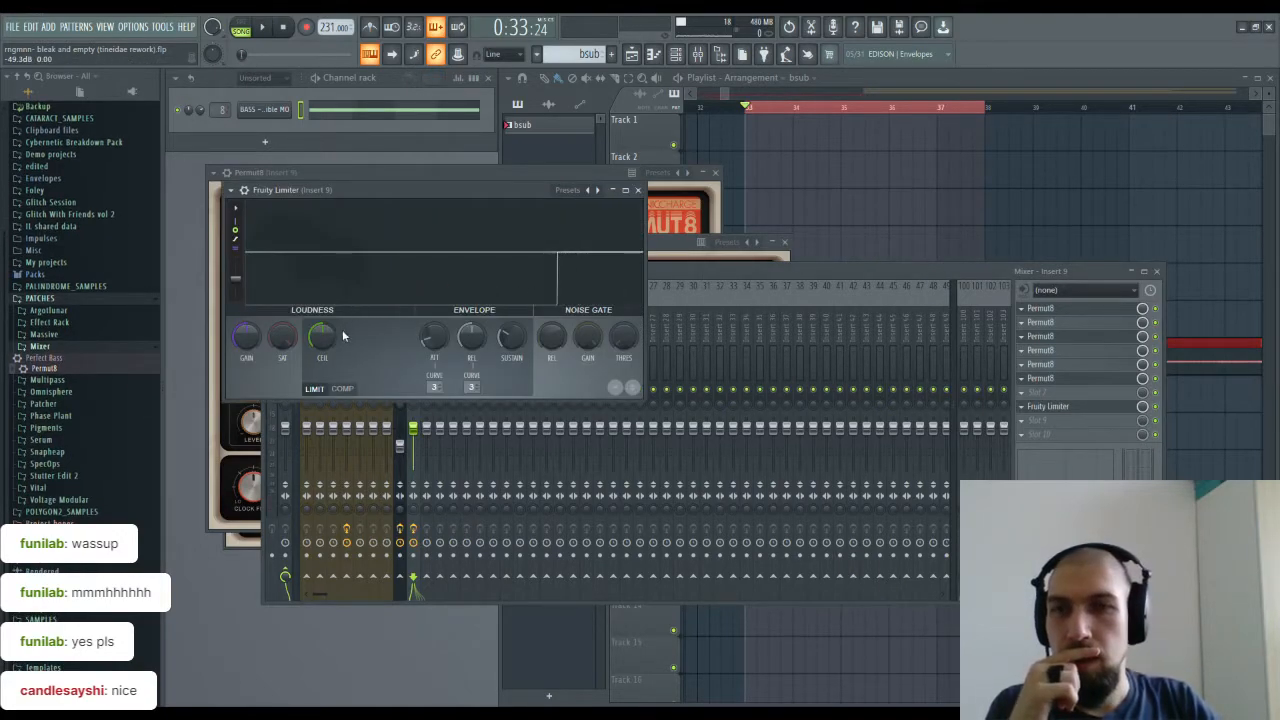
{"action": "left_click_drag", "start_coordinate": [321, 338], "coordinate": [321, 452]}
{"action": "key", "text": "space"}
{"action": "key", "text": "space"}
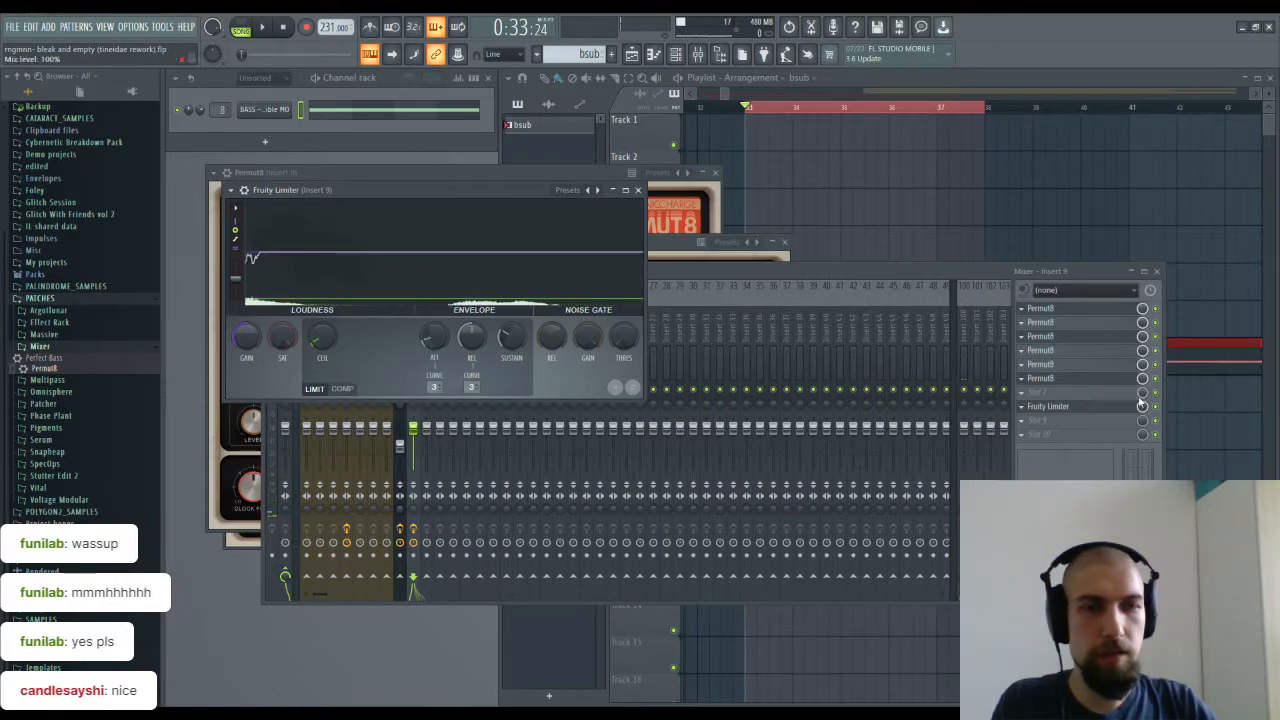
Step: Insert Smooth Operator in slot 8, raise its focus to maximum, pull the highs down to about -46.7 dB at the right peak, and close the windows
{"action": "left_click_drag", "start_coordinate": [1076, 418], "coordinate": [1057, 414]}
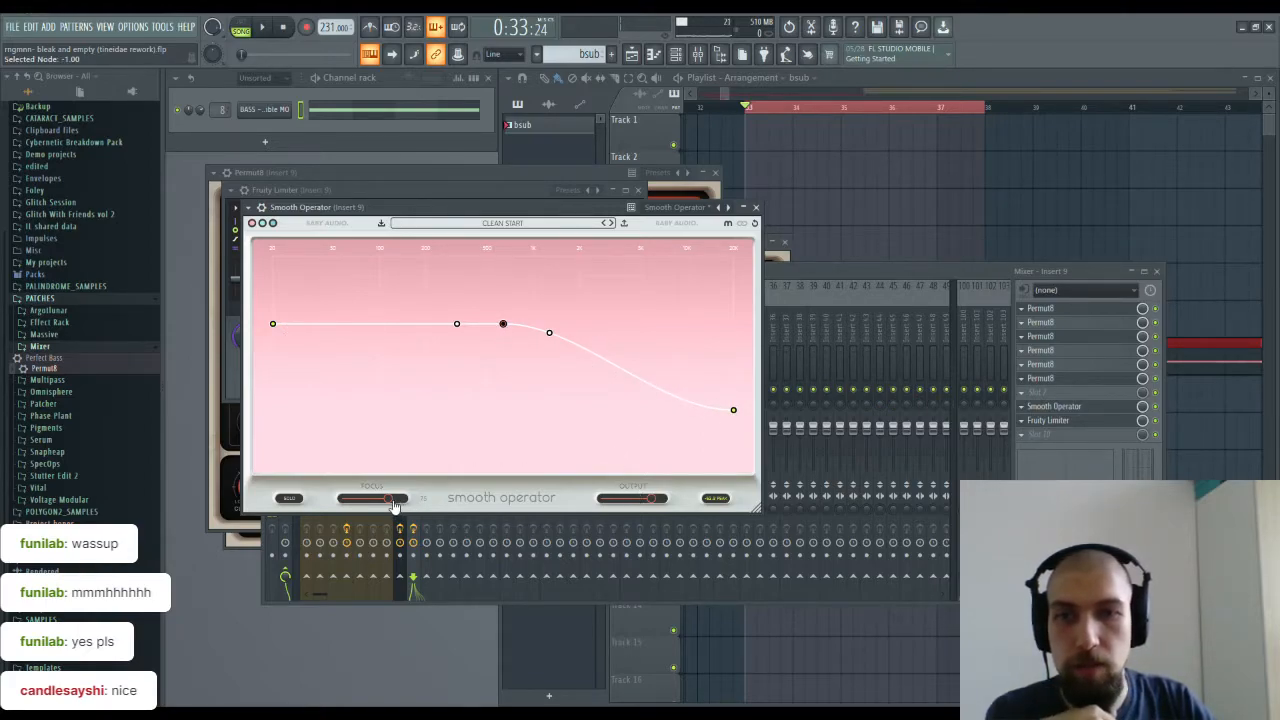
{"action": "key", "text": "space"}
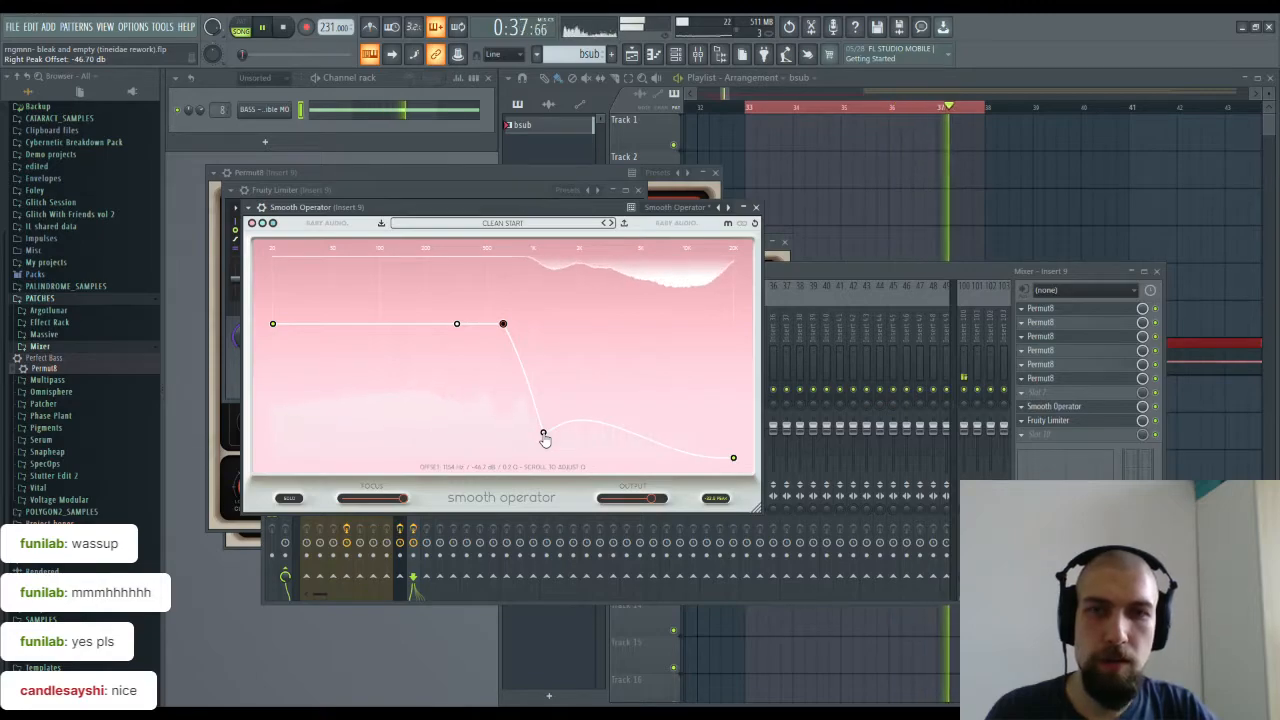
{"action": "key", "text": "space"}
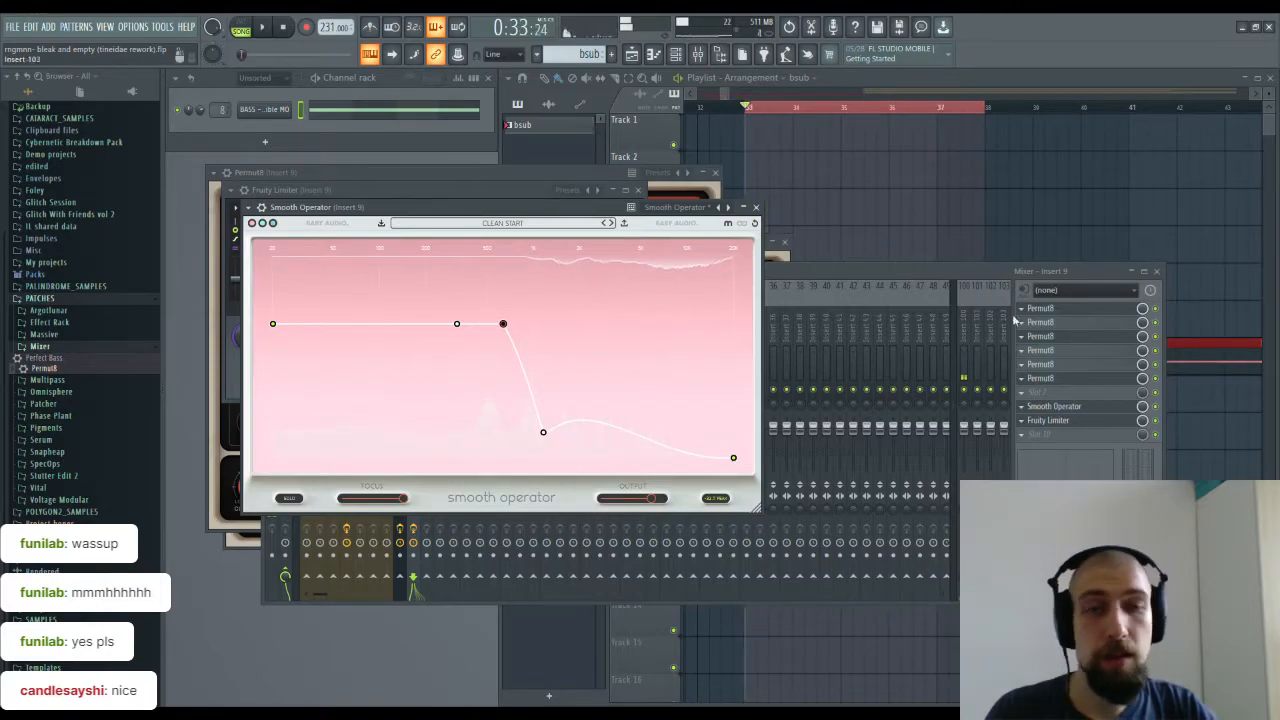
{"action": "left_click", "coordinate": [1158, 271]}
{"action": "left_click", "coordinate": [755, 207]}
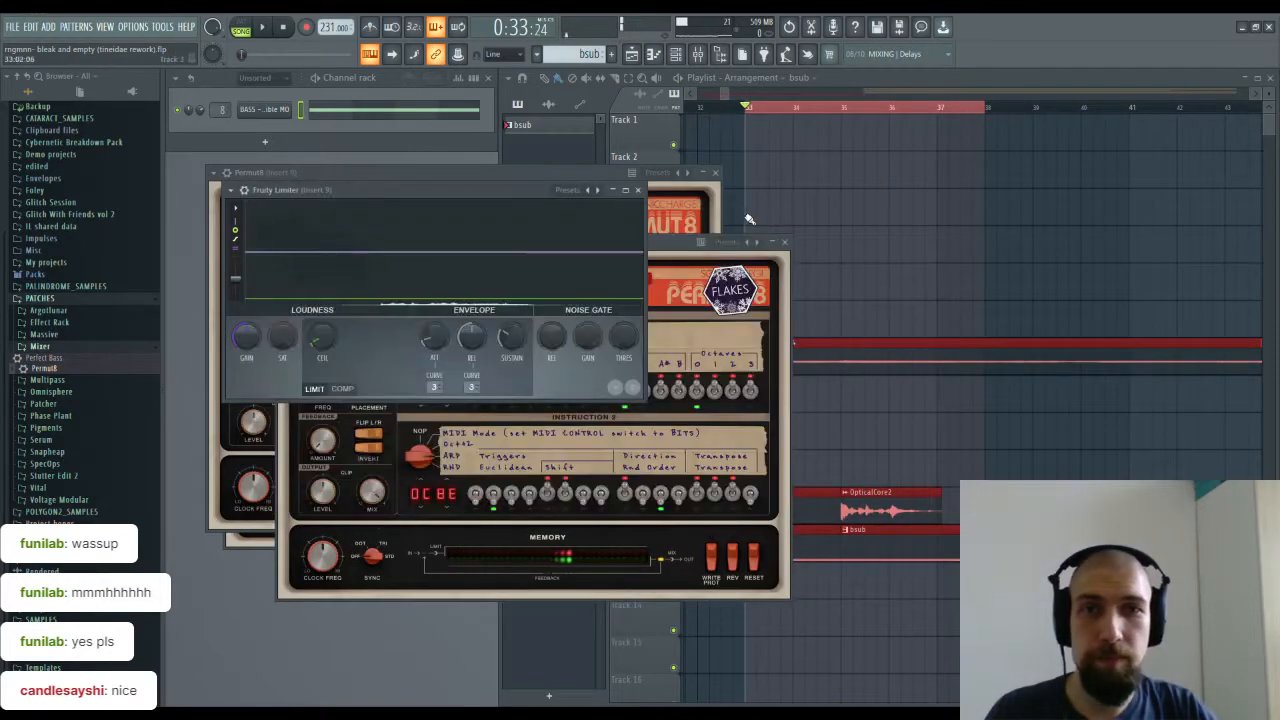
{"action": "left_click", "coordinate": [639, 190]}
Step: Remove Fruity Limiter from slot 9 of mixer track 9 and randomize the plain Permut8 program in slot 1
{"action": "left_click", "coordinate": [699, 56]}
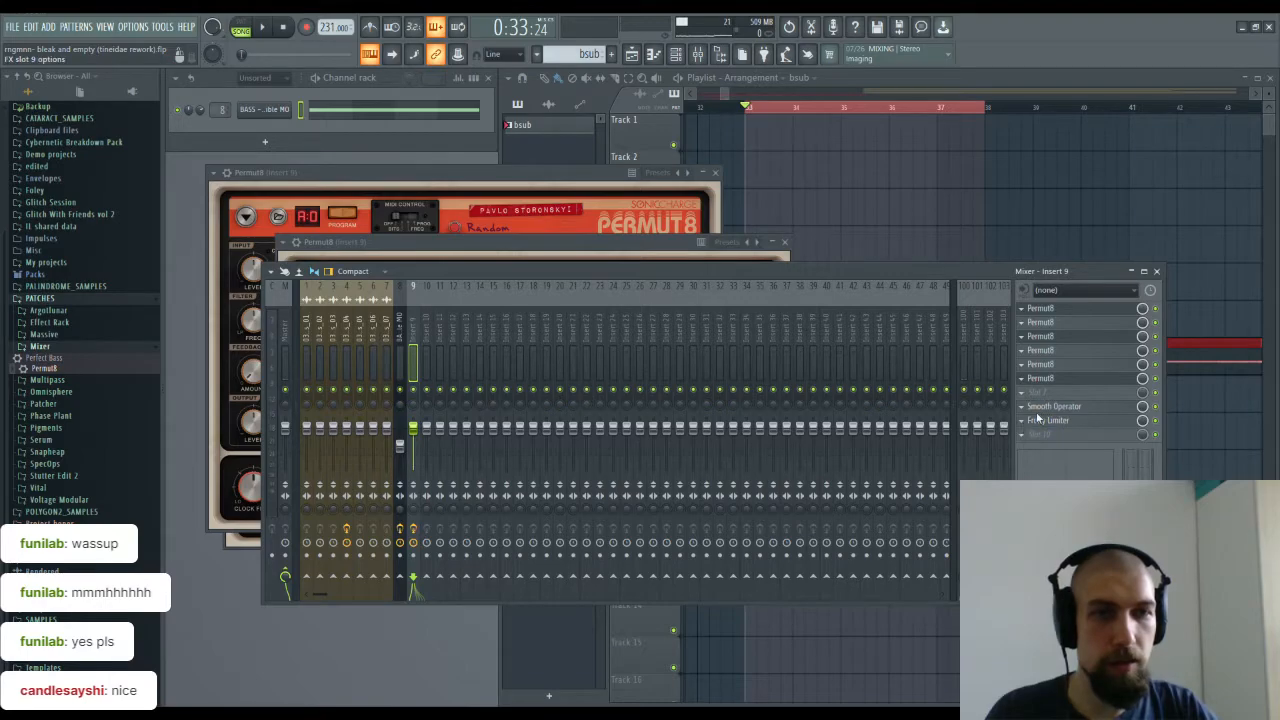
{"action": "left_click", "coordinate": [1060, 316]}
{"action": "left_click", "coordinate": [478, 225]}
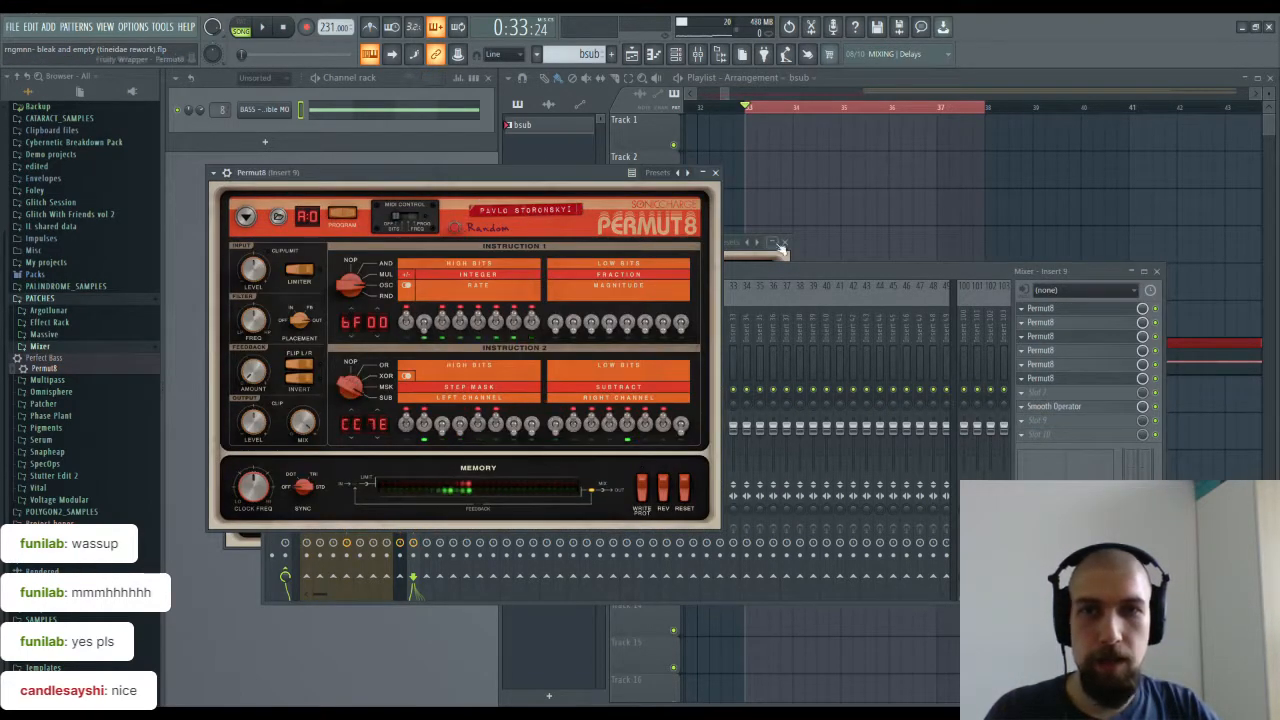
Step: Play the selected loop and randomize the Bender Permut8 in slot 3 and the Flakes Permut8 in slot 4
{"action": "left_click", "coordinate": [1040, 322]}
{"action": "left_click", "coordinate": [1040, 322]}
{"action": "key", "text": "space"}
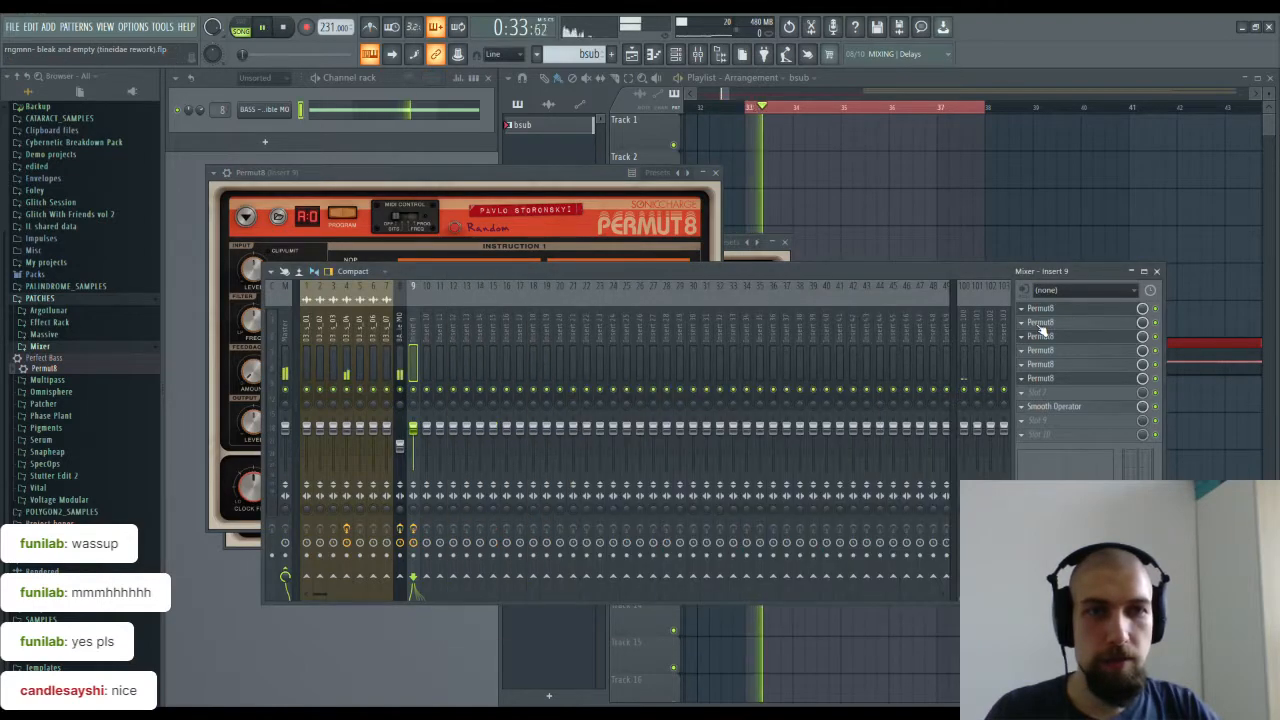
{"action": "left_click", "coordinate": [1040, 322]}
{"action": "left_click", "coordinate": [1060, 336]}
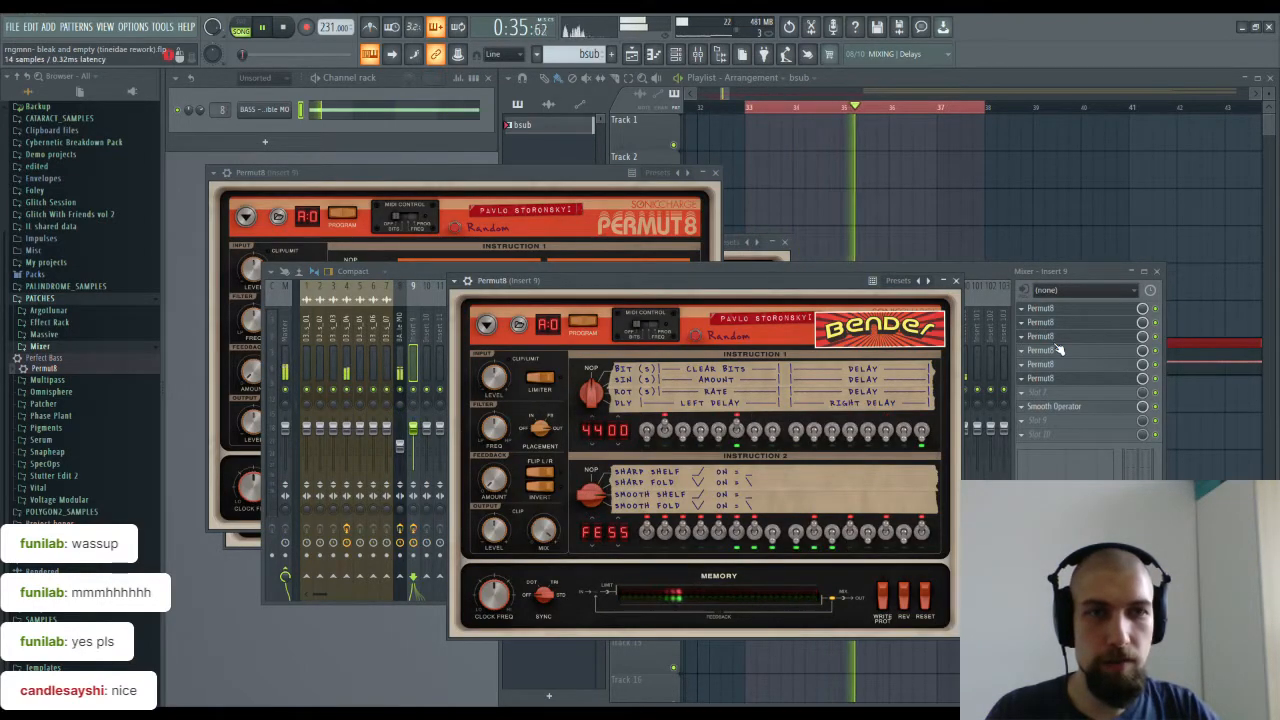
{"action": "left_click", "coordinate": [1062, 340]}
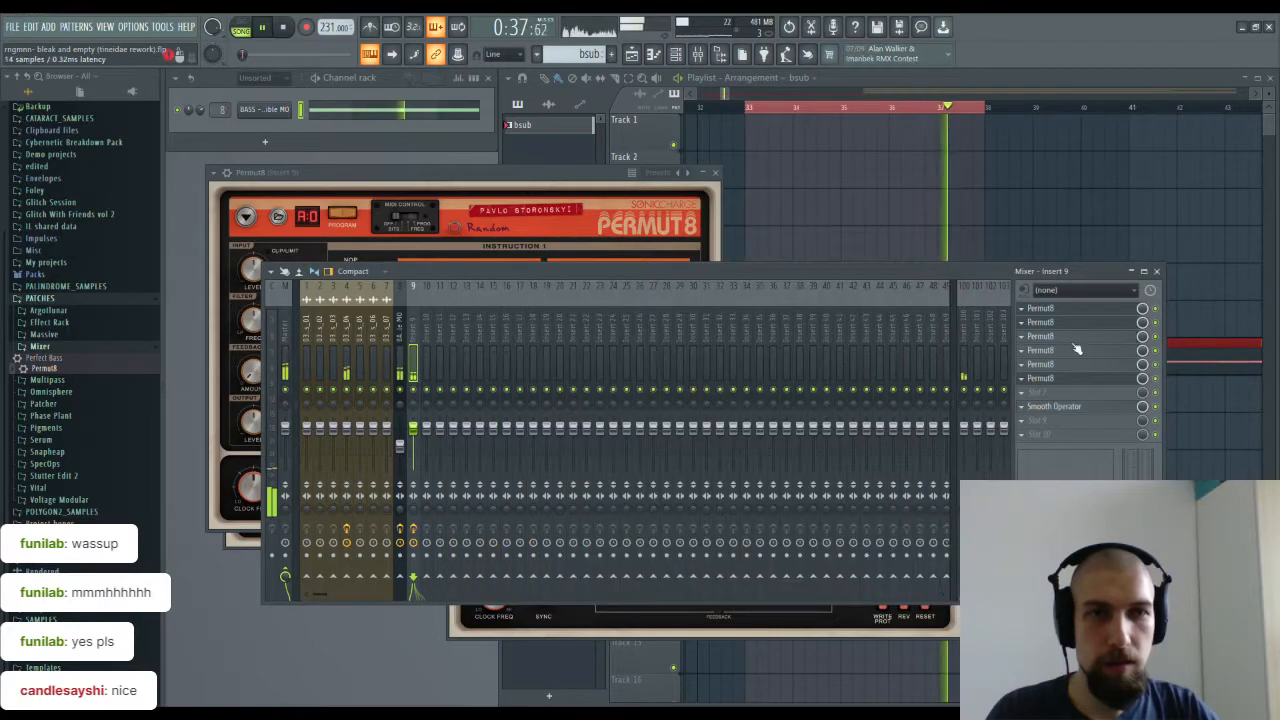
{"action": "left_click", "coordinate": [1080, 347]}
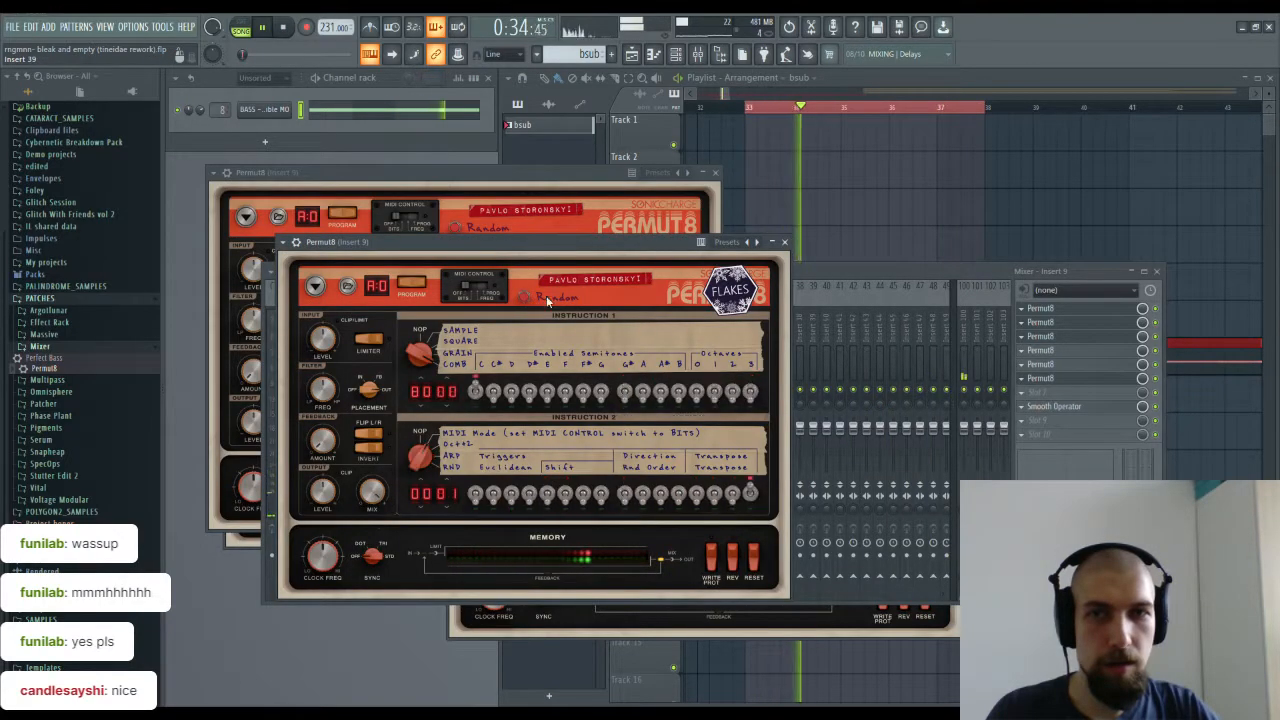
Step: Randomize the FooBar Permut8 in slot 5 and the Pong Permut8 in slot 6 while the loop plays
{"action": "left_click", "coordinate": [1083, 362]}
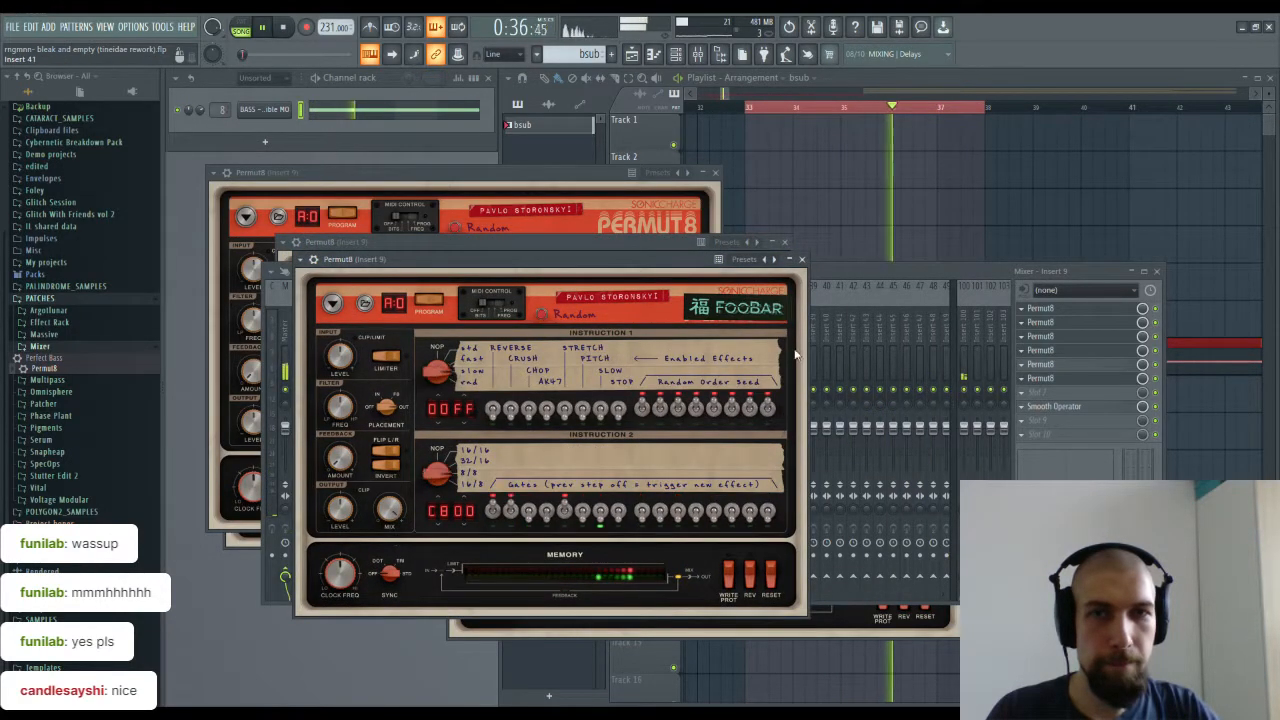
{"action": "left_click", "coordinate": [1078, 377]}
{"action": "left_click", "coordinate": [437, 211]}
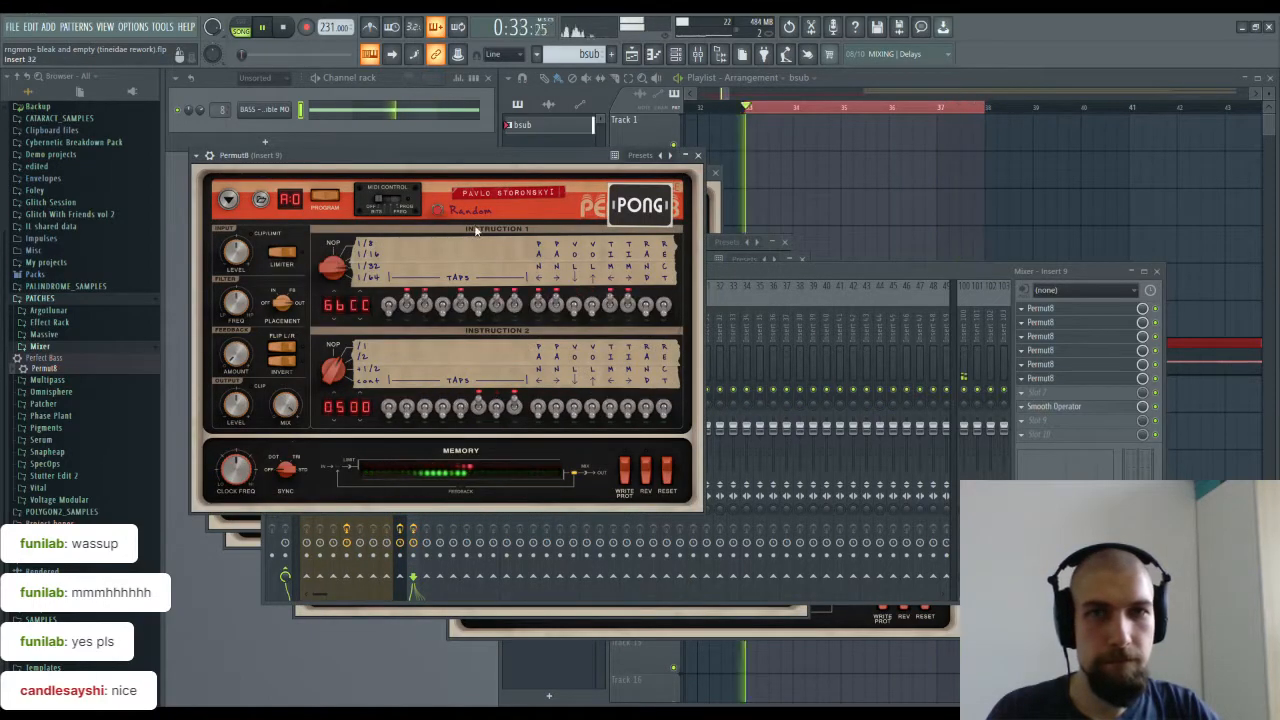
{"action": "left_click", "coordinate": [774, 311]}
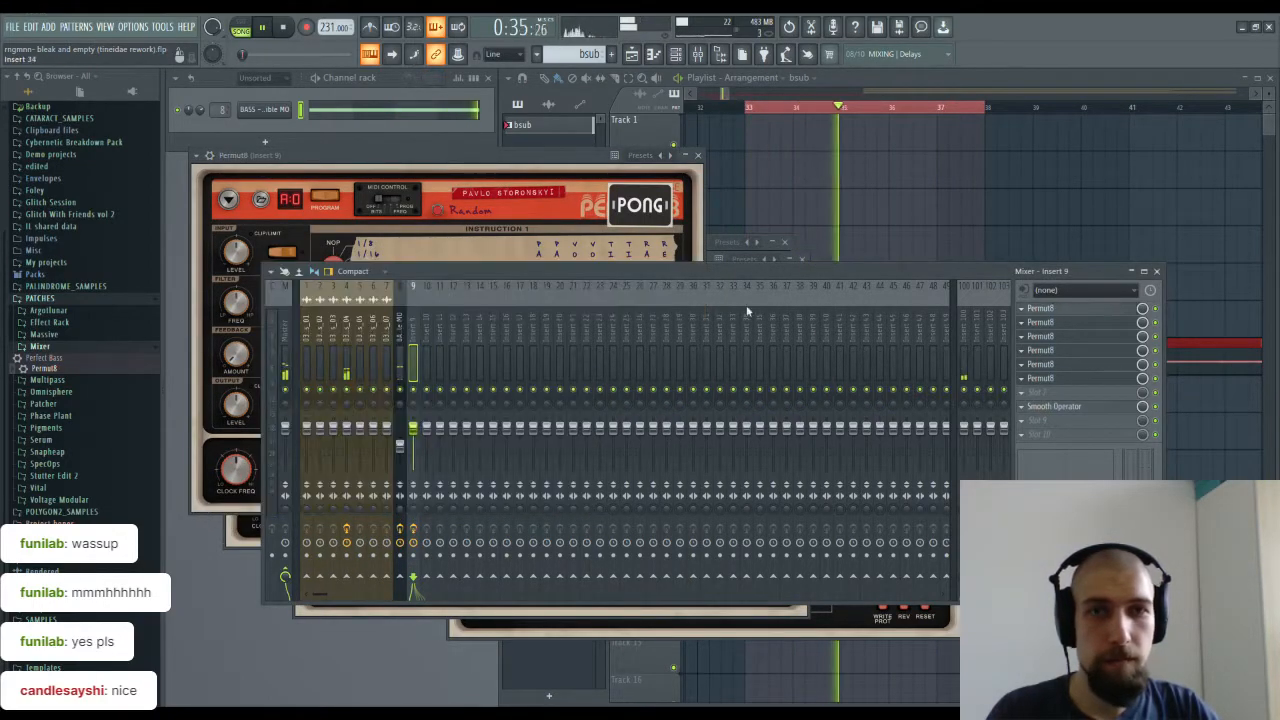
{"action": "left_click", "coordinate": [469, 211]}
Step: Reroll the Bender and FooBar Permut8 programs during loop playback, closing the Pong window
{"action": "left_click", "coordinate": [1022, 313]}
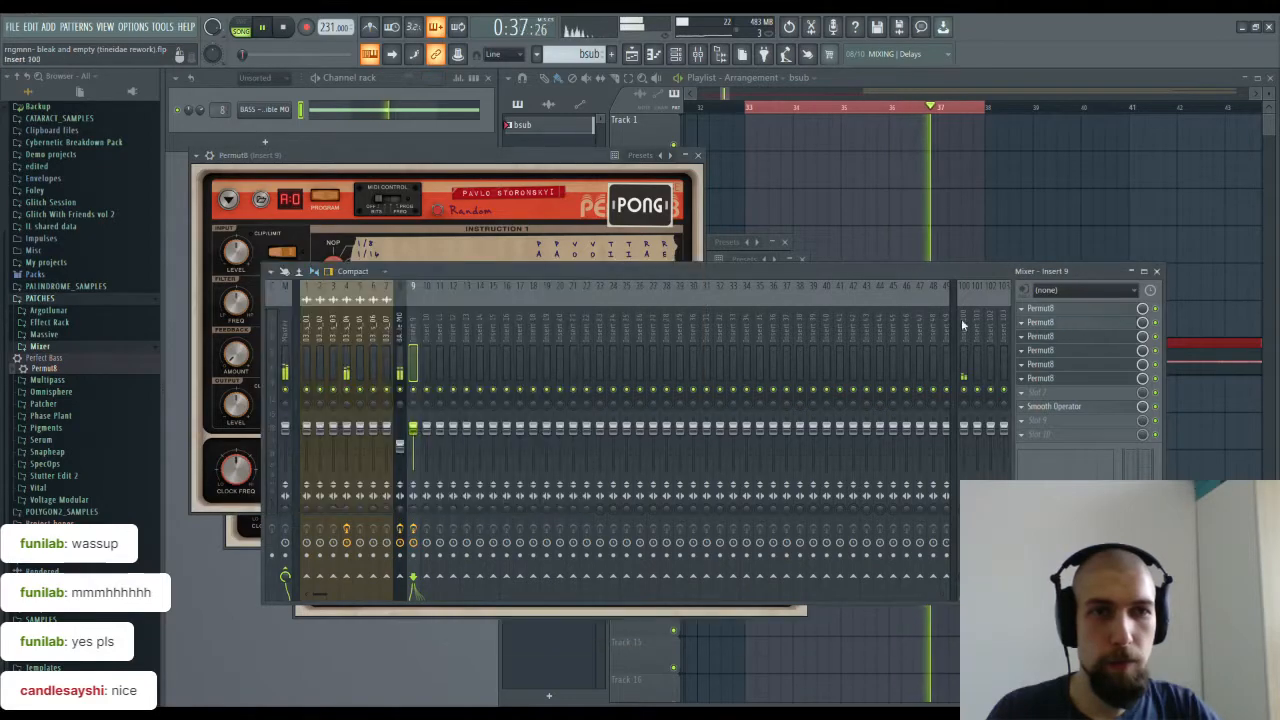
{"action": "left_click", "coordinate": [1068, 336]}
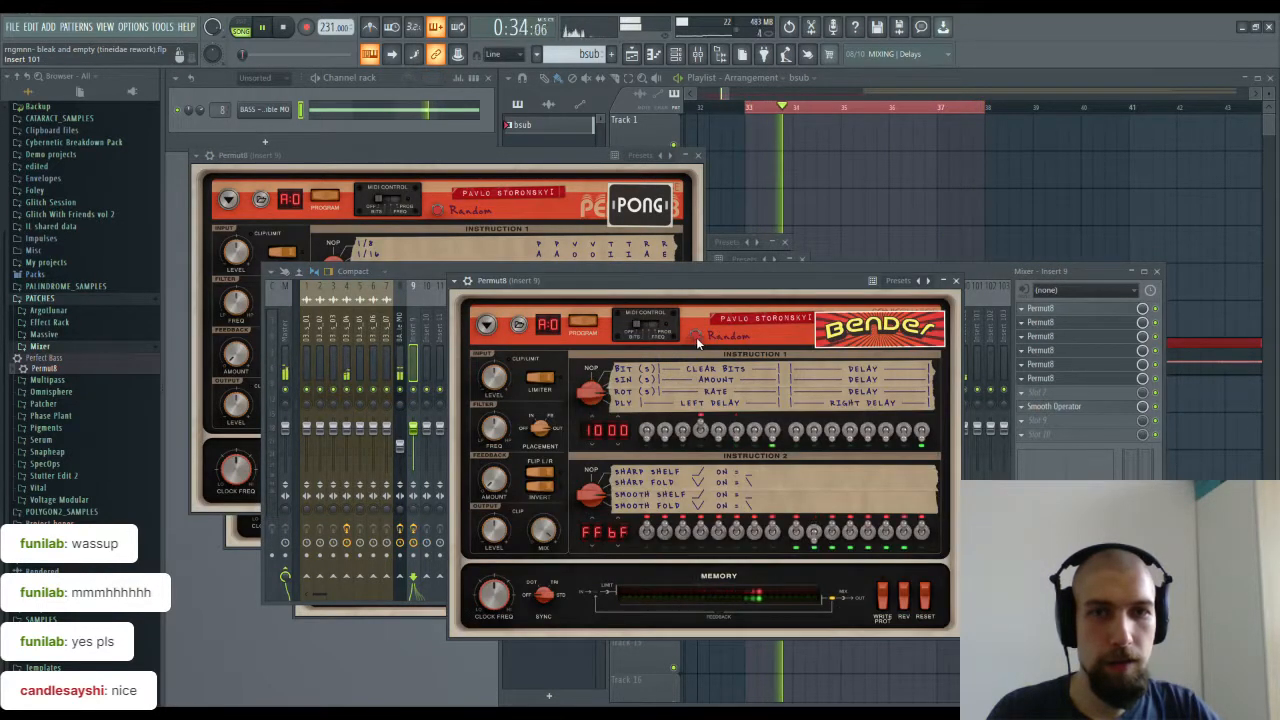
{"action": "left_click", "coordinate": [697, 156]}
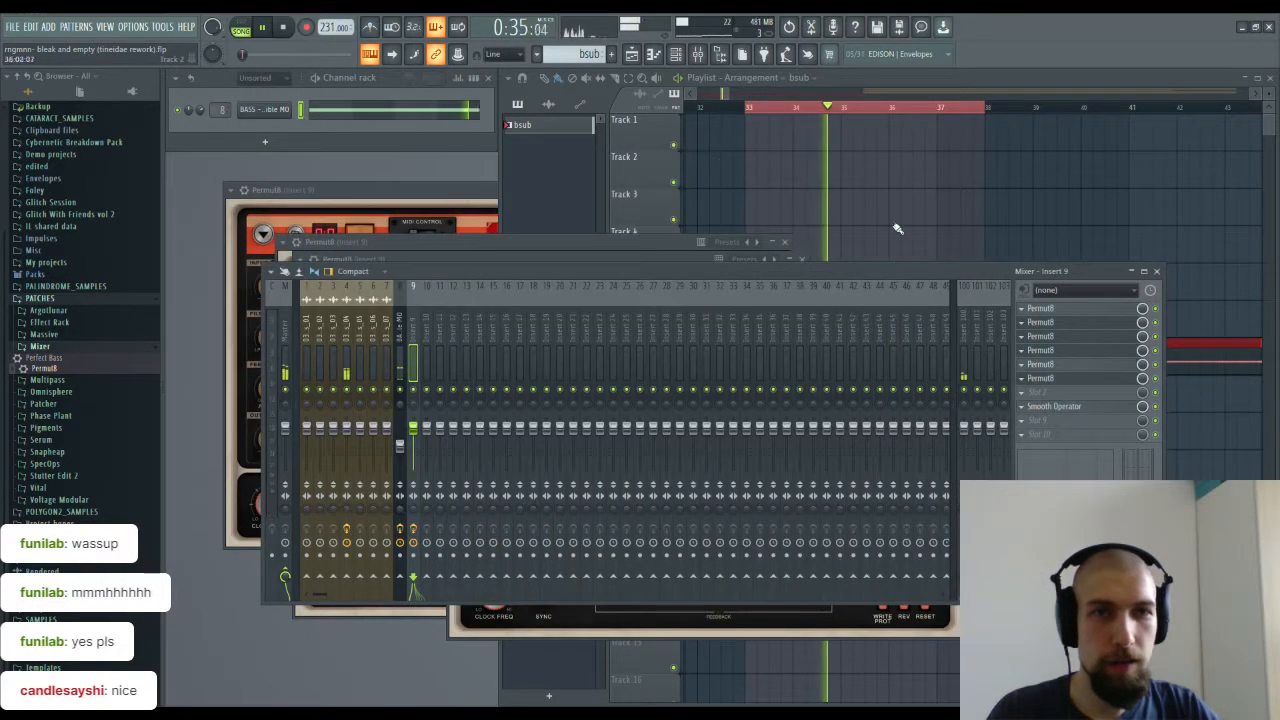
{"action": "left_click", "coordinate": [1042, 363]}
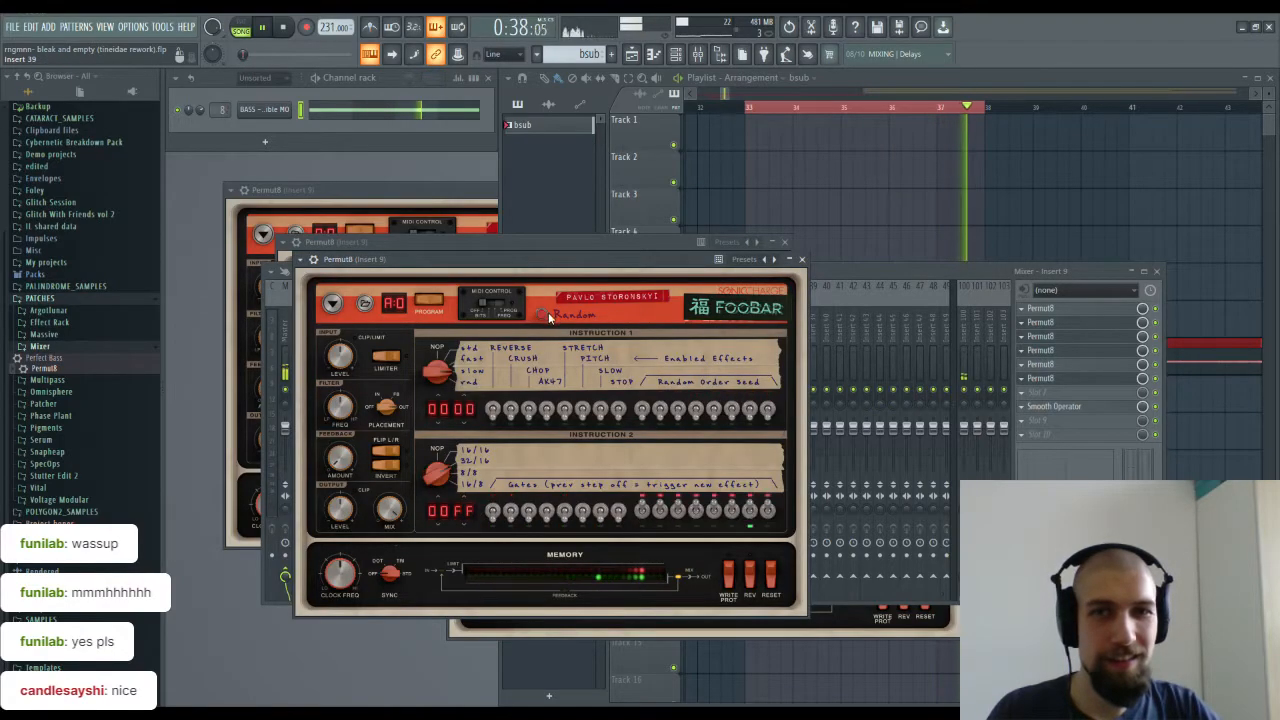
Step: Reroll the Flakes Permut8 in slot 4 and the plain Permut8 in slot 1, bypassing effects for comparison during loop playback
{"action": "left_click", "coordinate": [1058, 339]}
{"action": "left_click", "coordinate": [1057, 350]}
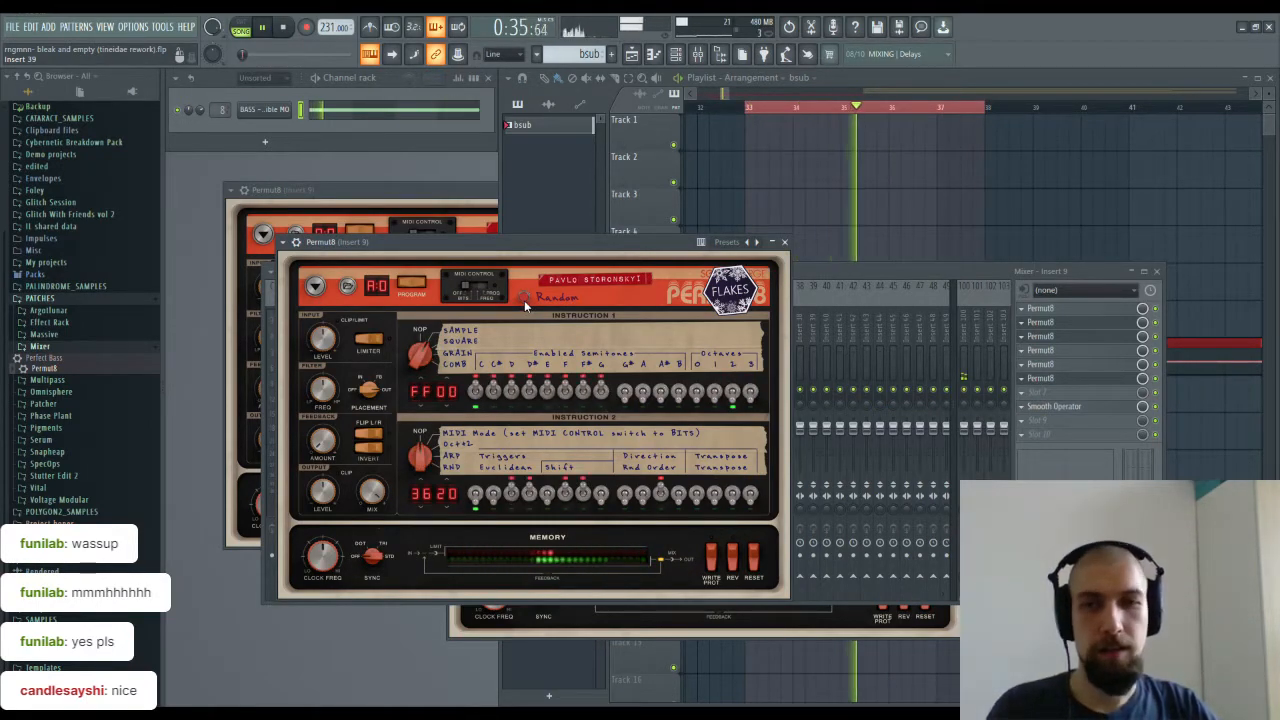
{"action": "left_click", "coordinate": [1050, 312]}
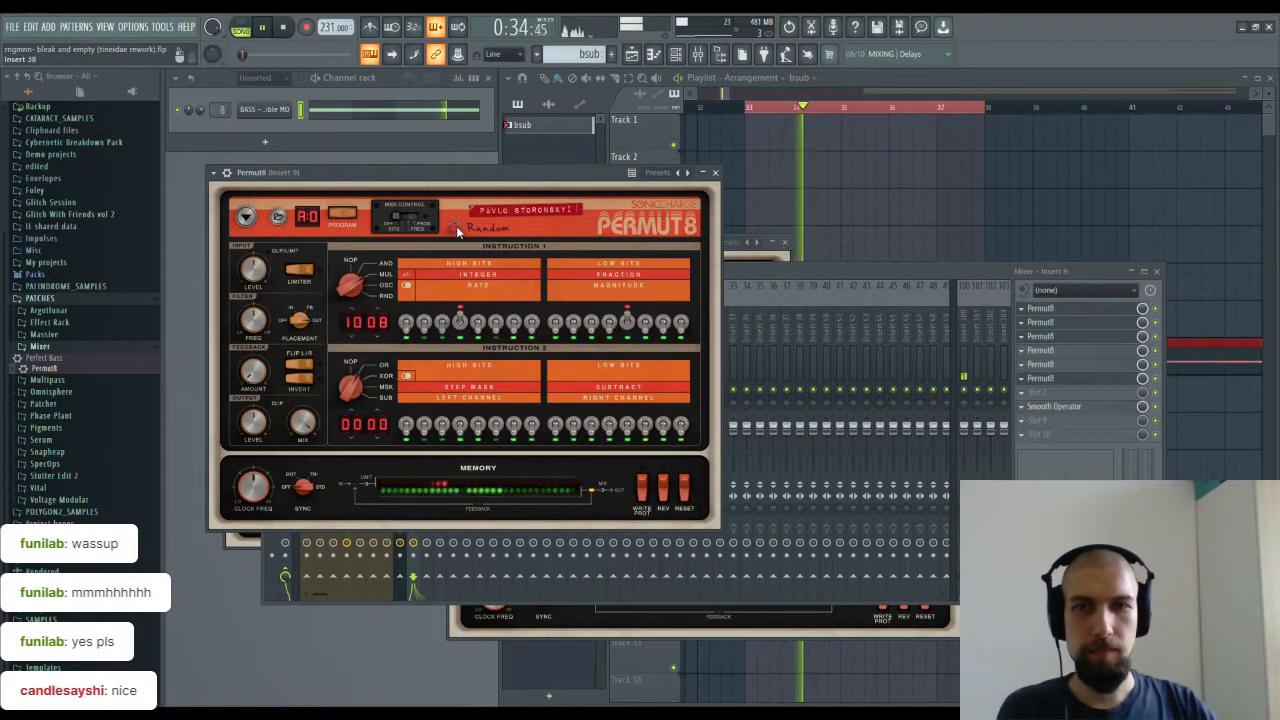
{"action": "left_click", "coordinate": [1158, 337]}
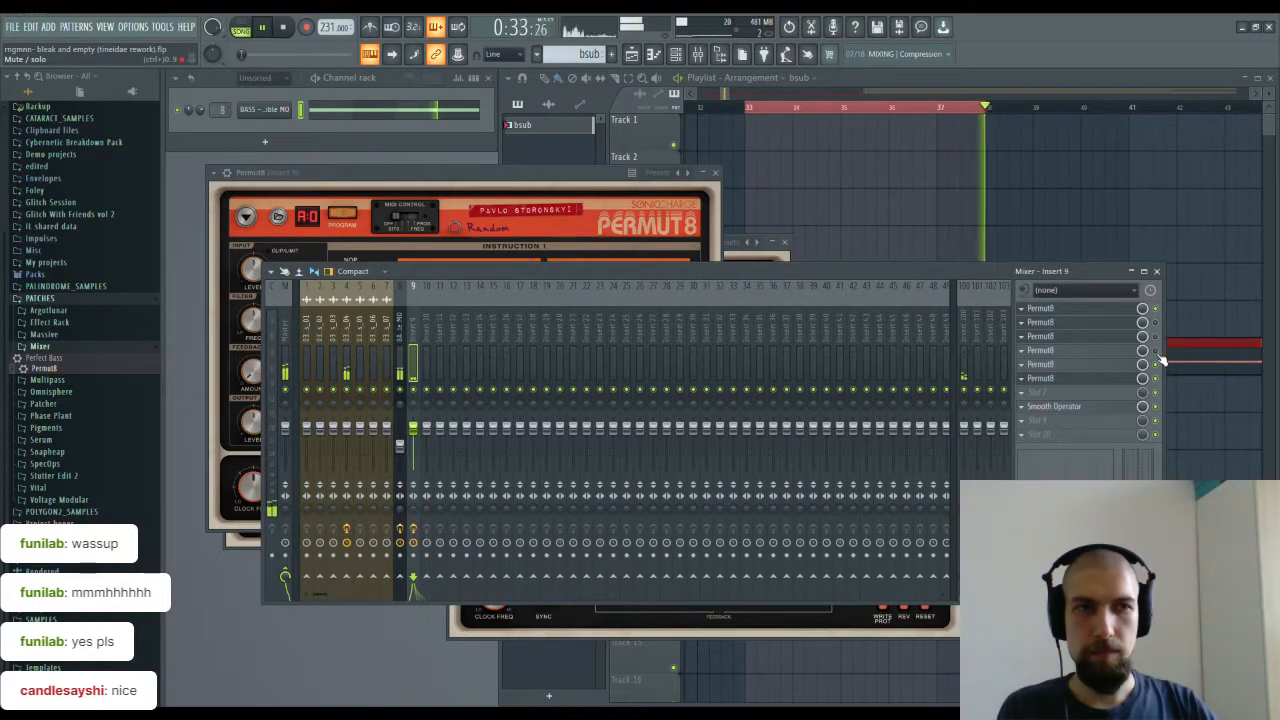
{"action": "left_click", "coordinate": [1094, 337]}
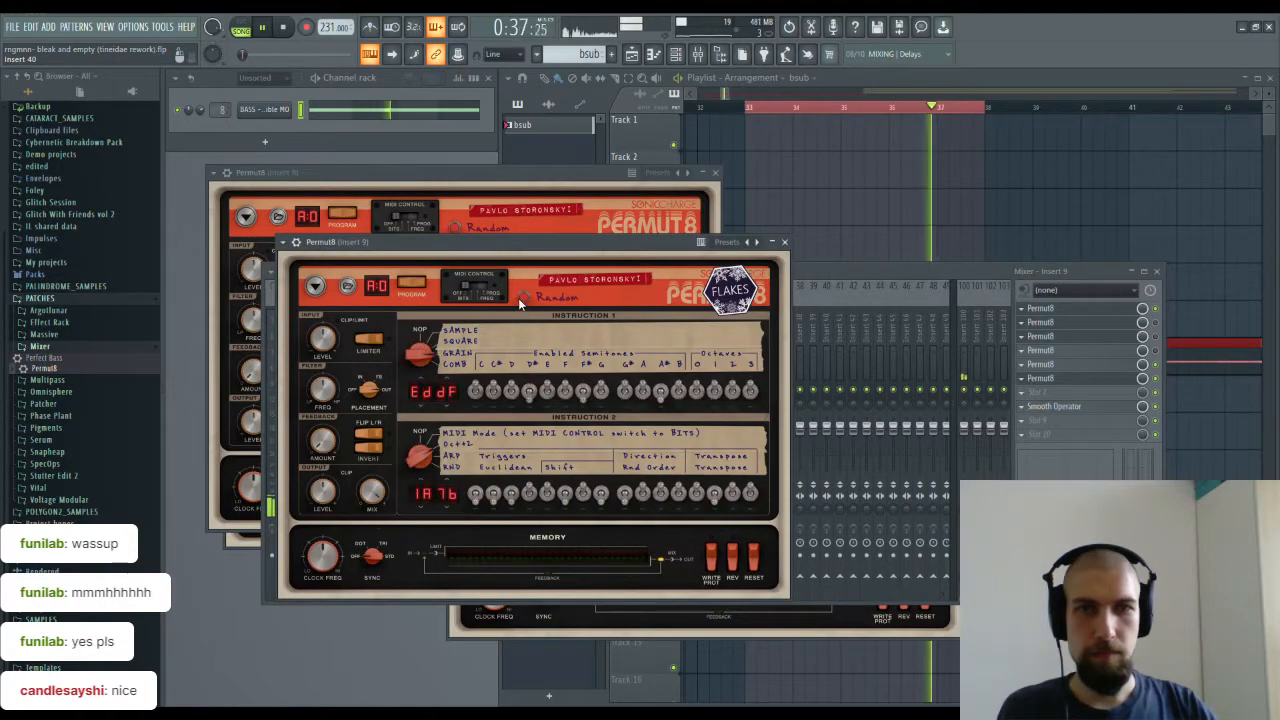
Step: Remove the Bender Permut8 from slot 3 of mixer track 9, re-enable the bypassed Permut8 effects and stop playback
{"action": "left_click", "coordinate": [1162, 345]}
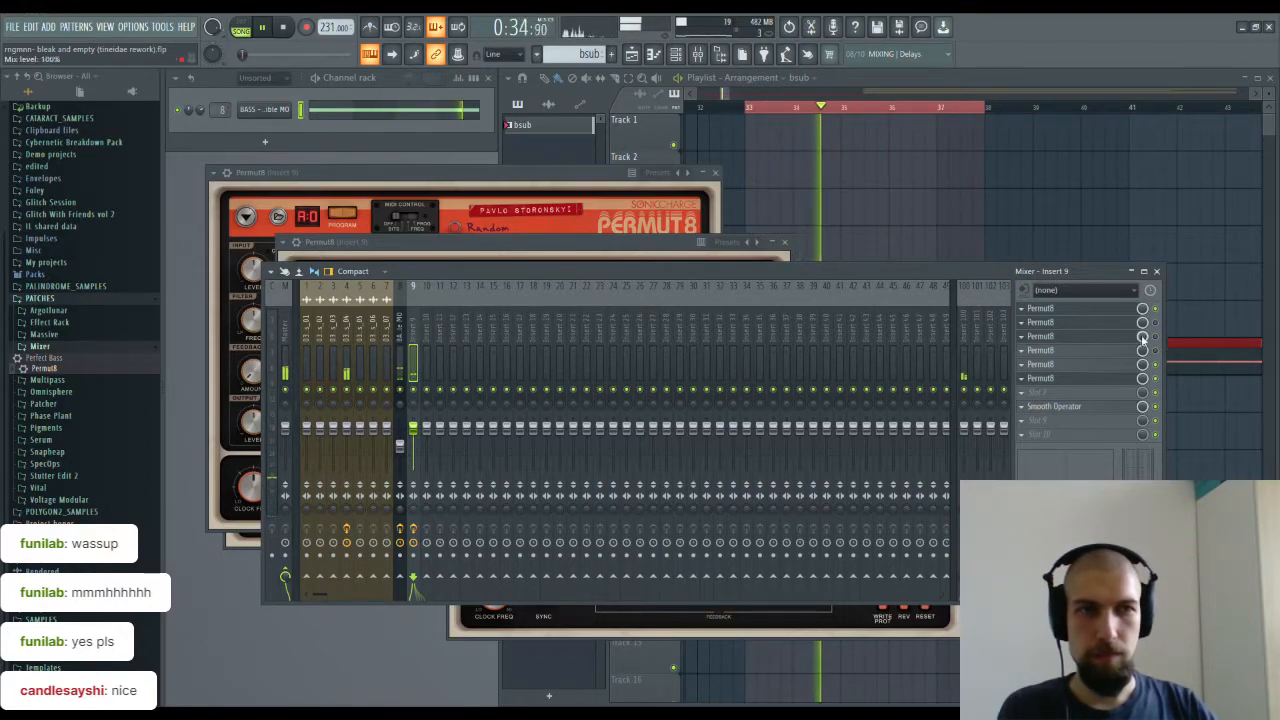
{"action": "left_click", "coordinate": [1065, 338]}
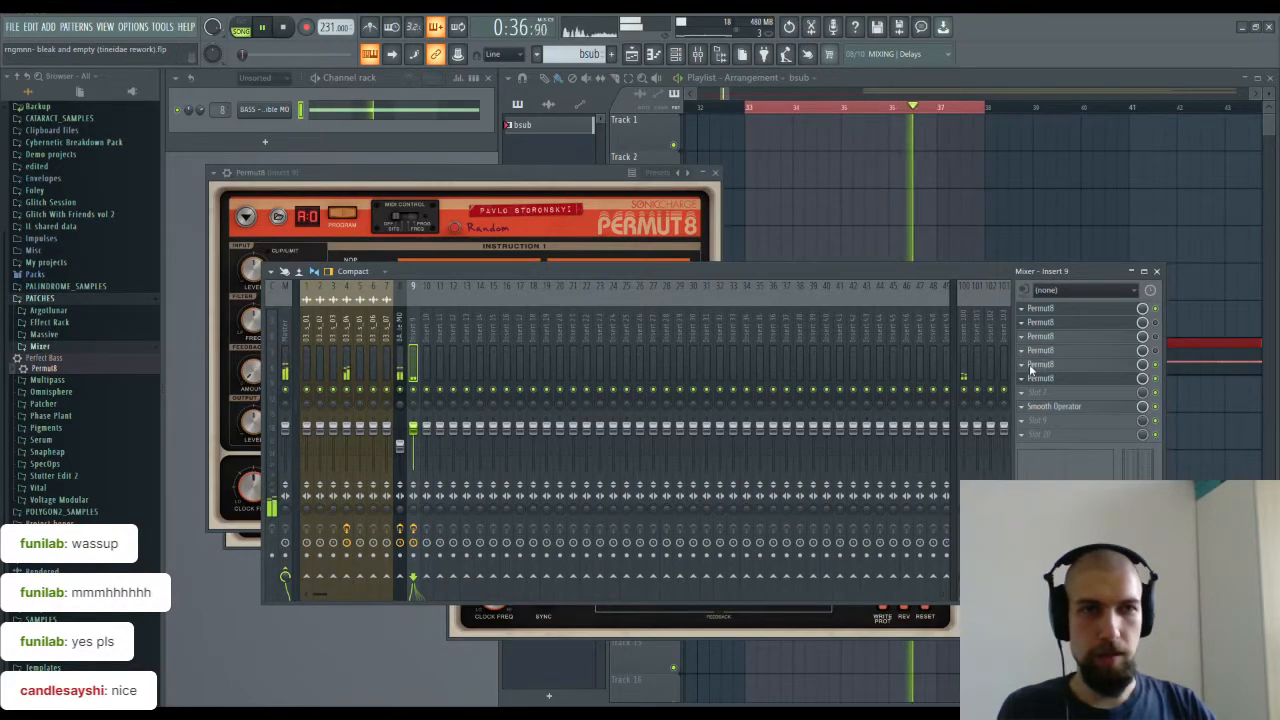
{"action": "left_click", "coordinate": [726, 409]}
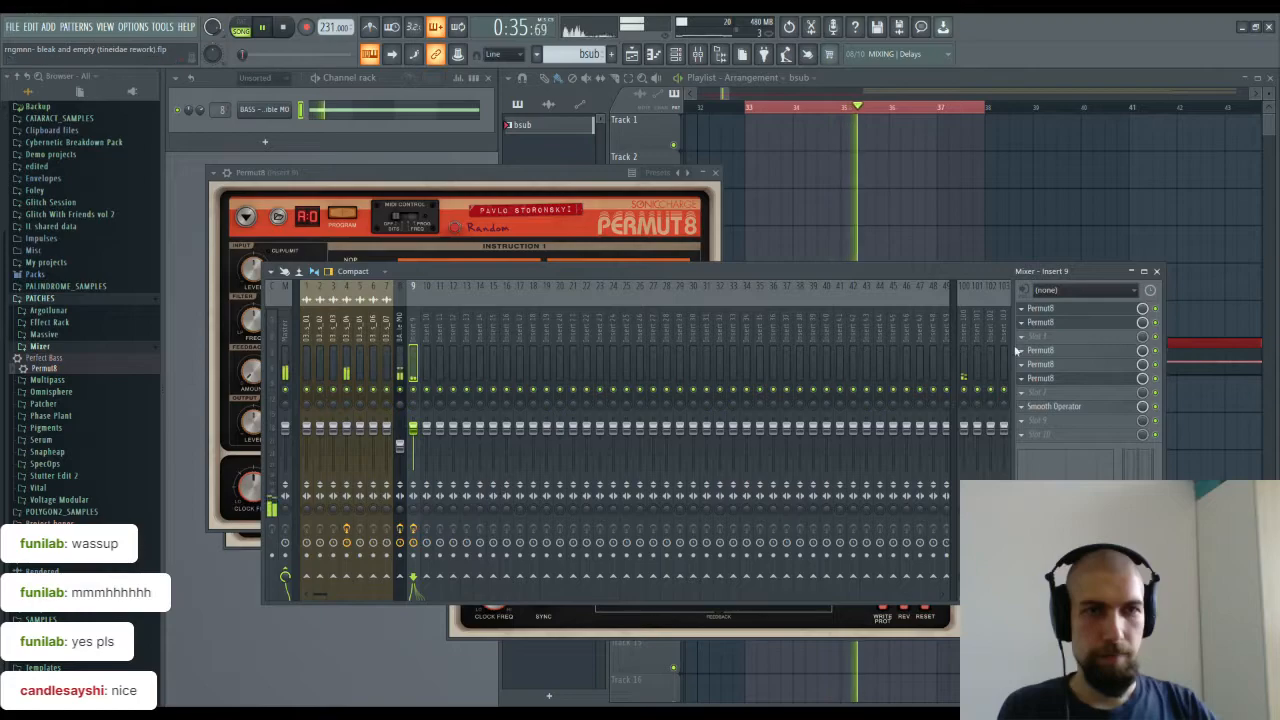
{"action": "left_click", "coordinate": [716, 174]}
{"action": "key", "text": "space"}
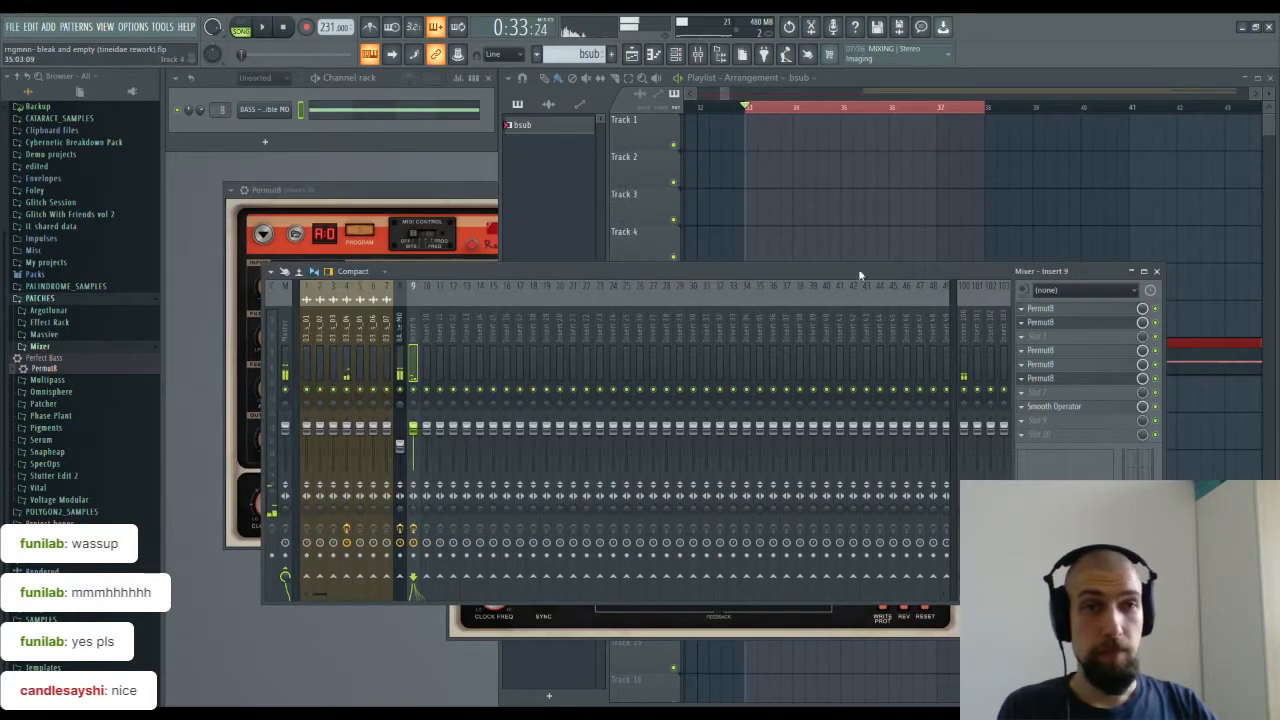
Step: Close the open Permut8 plugin windows so that only the mixer stays in front
{"action": "left_click", "coordinate": [494, 188]}
{"action": "left_click", "coordinate": [733, 190]}
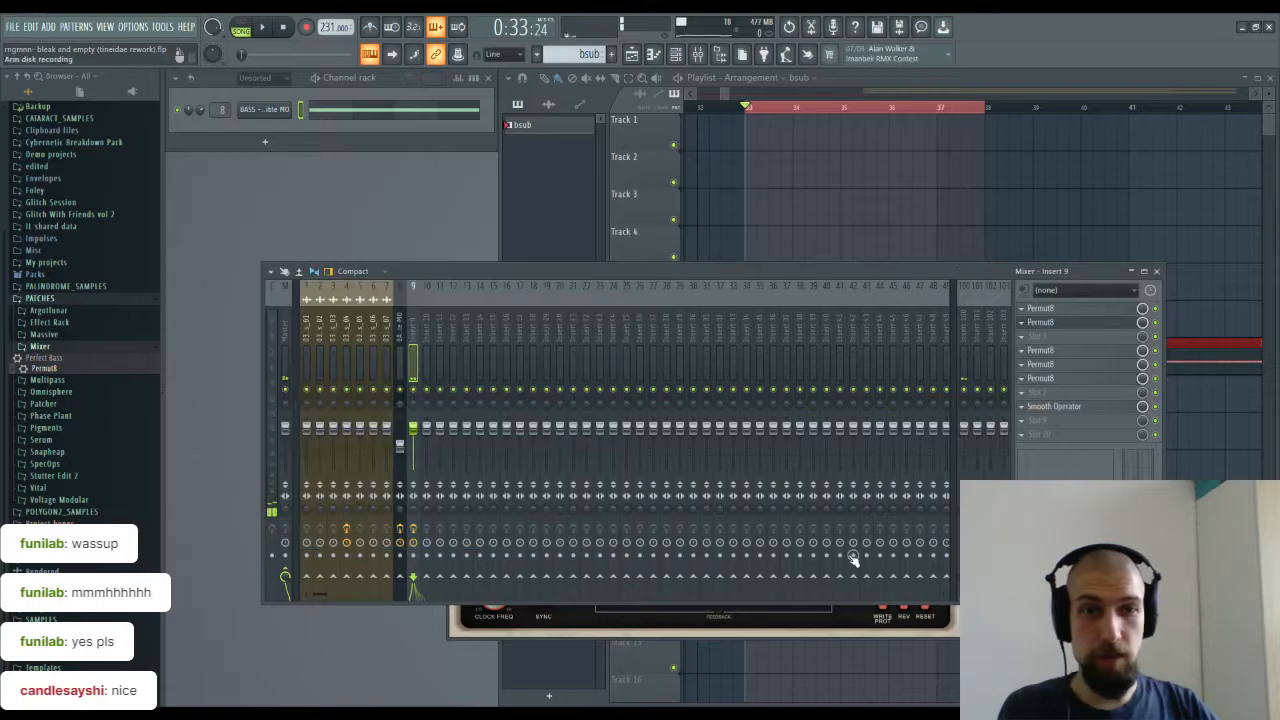
{"action": "left_click", "coordinate": [855, 628]}
{"action": "left_click", "coordinate": [955, 281]}
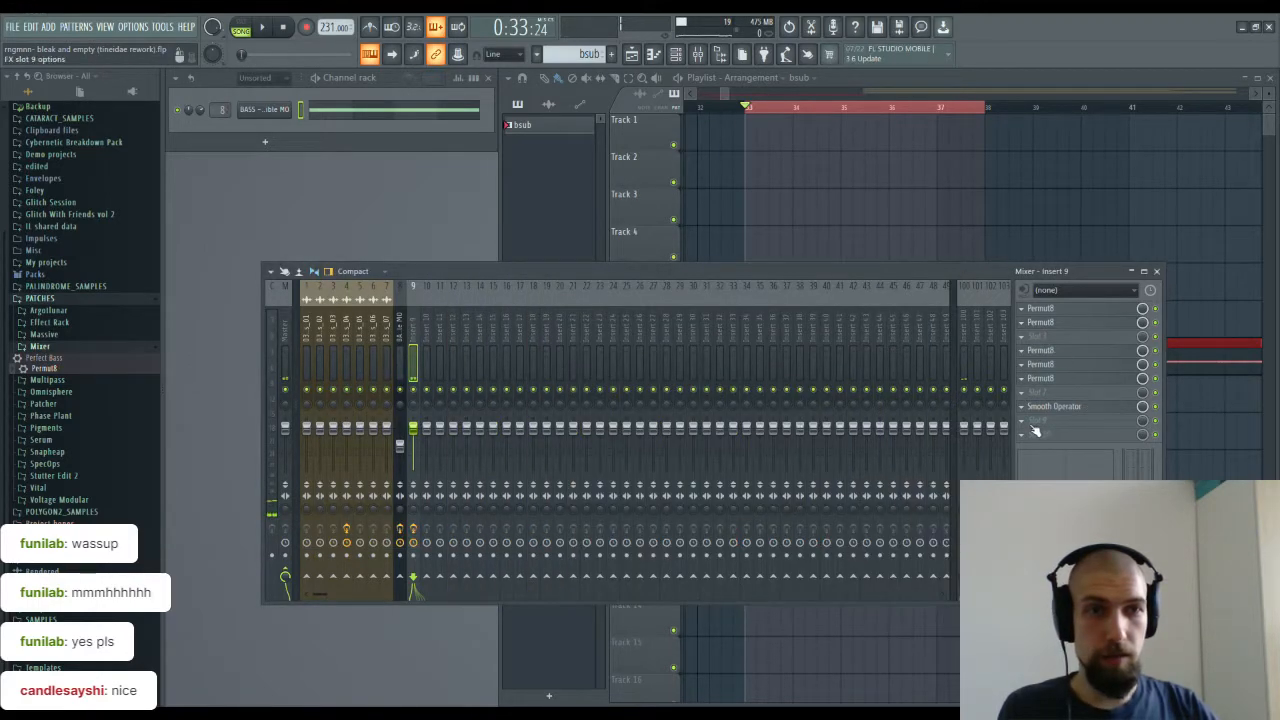
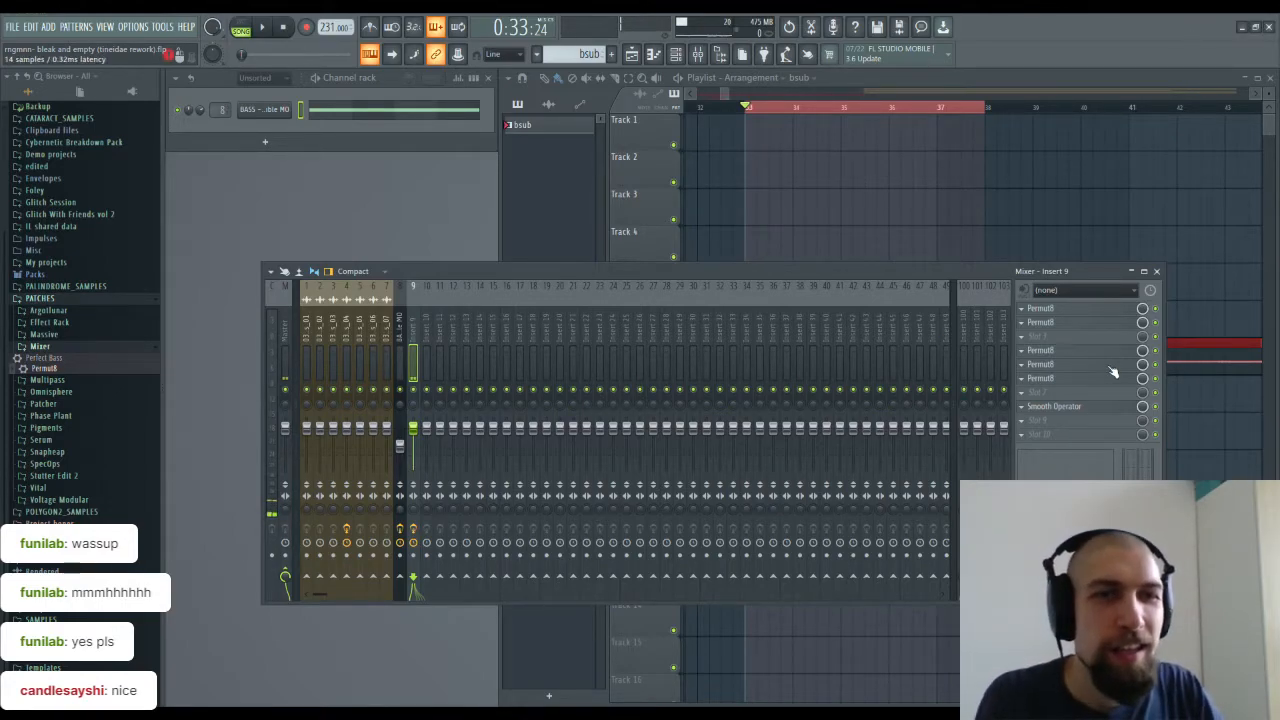
Step: Show and hide the Permut8 instances in slots 1, 2, 4 and 5 of mixer Insert 9 to review their variants
{"action": "left_click", "coordinate": [1085, 310]}
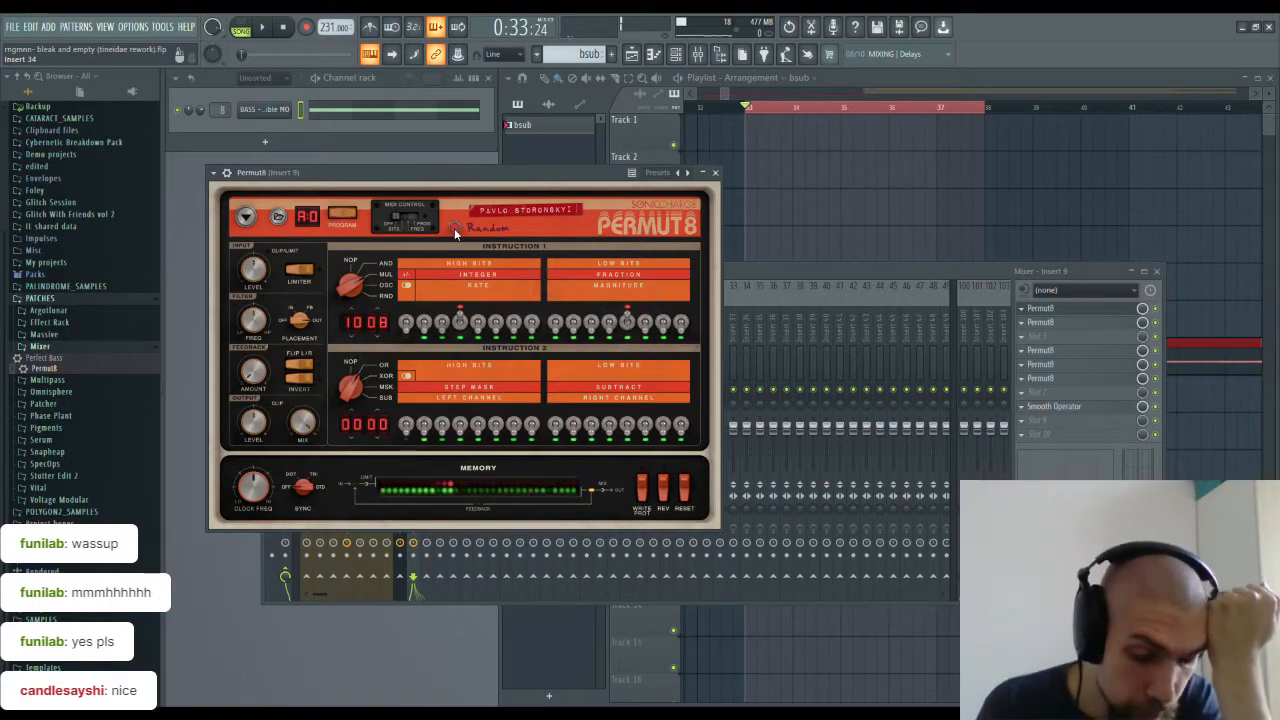
{"action": "left_click", "coordinate": [1062, 322]}
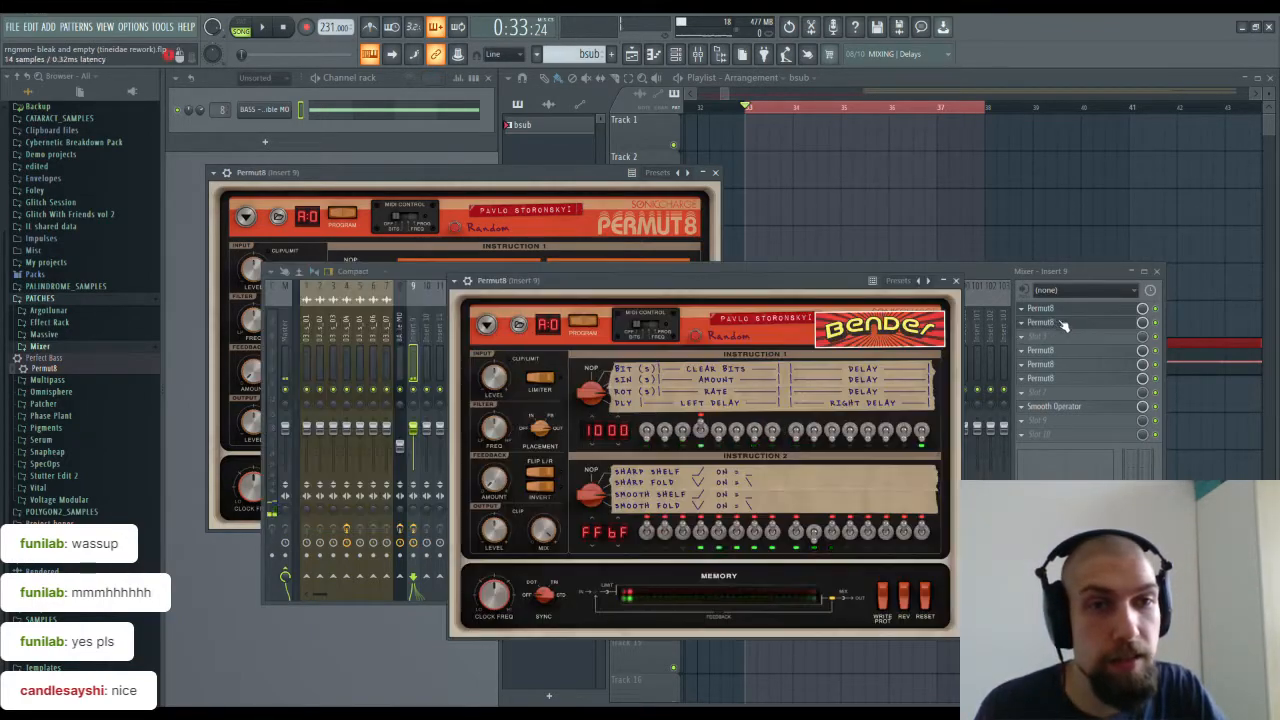
{"action": "left_click", "coordinate": [1066, 328]}
{"action": "left_click", "coordinate": [1065, 351]}
{"action": "left_click", "coordinate": [1065, 351]}
{"action": "left_click", "coordinate": [1068, 365]}
{"action": "left_click", "coordinate": [1069, 366]}
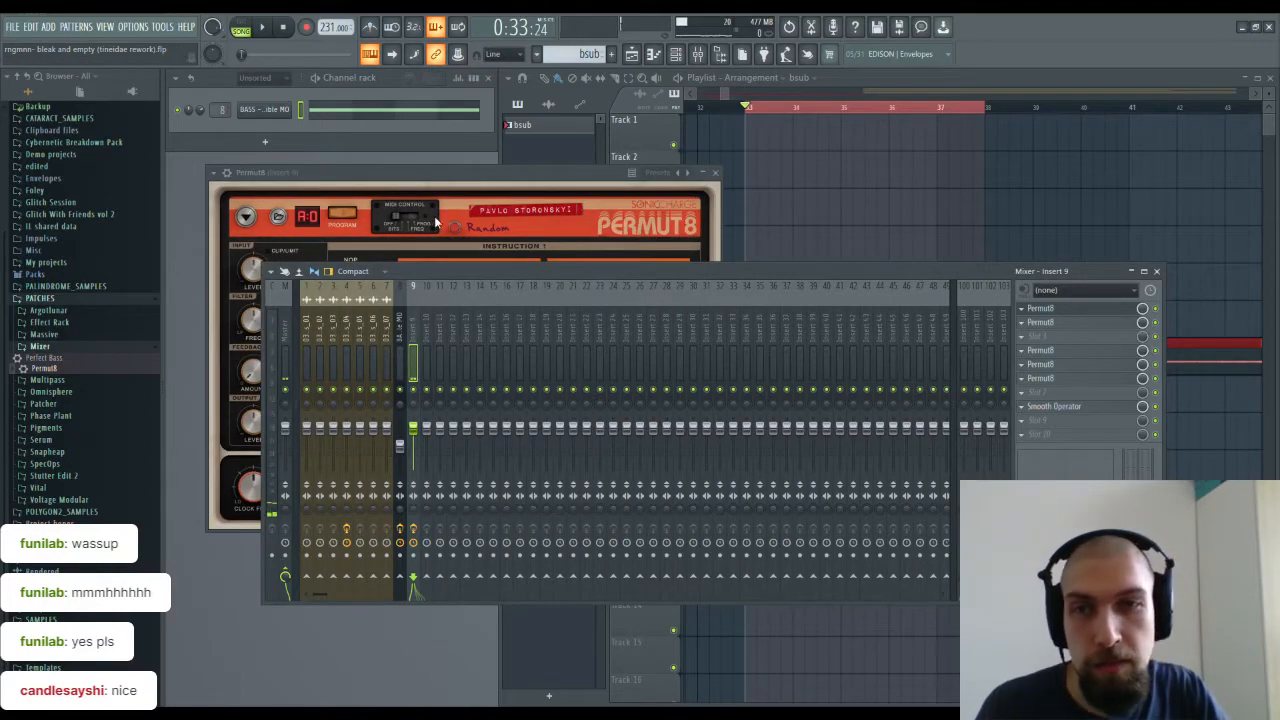
Step: Open the Specular Permut8 in slot 6 of Insert 9 and randomize its settings
{"action": "left_click", "coordinate": [1052, 382]}
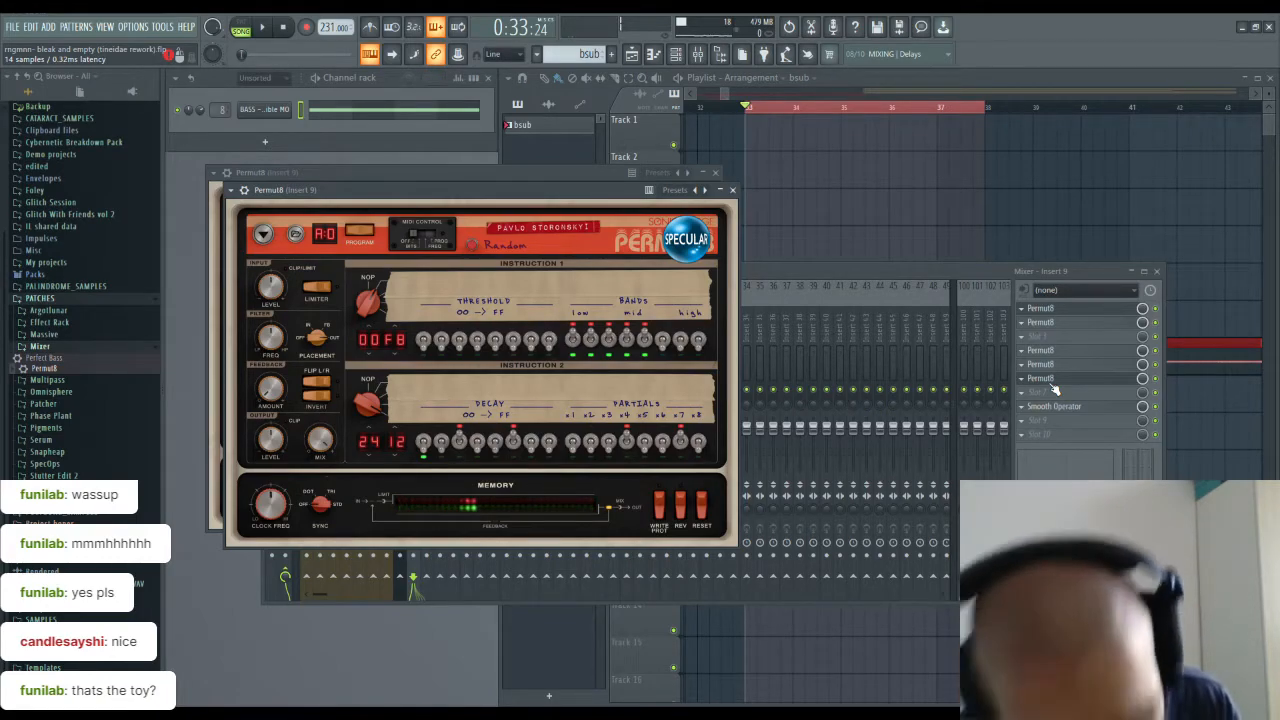
{"action": "left_click", "coordinate": [1053, 386]}
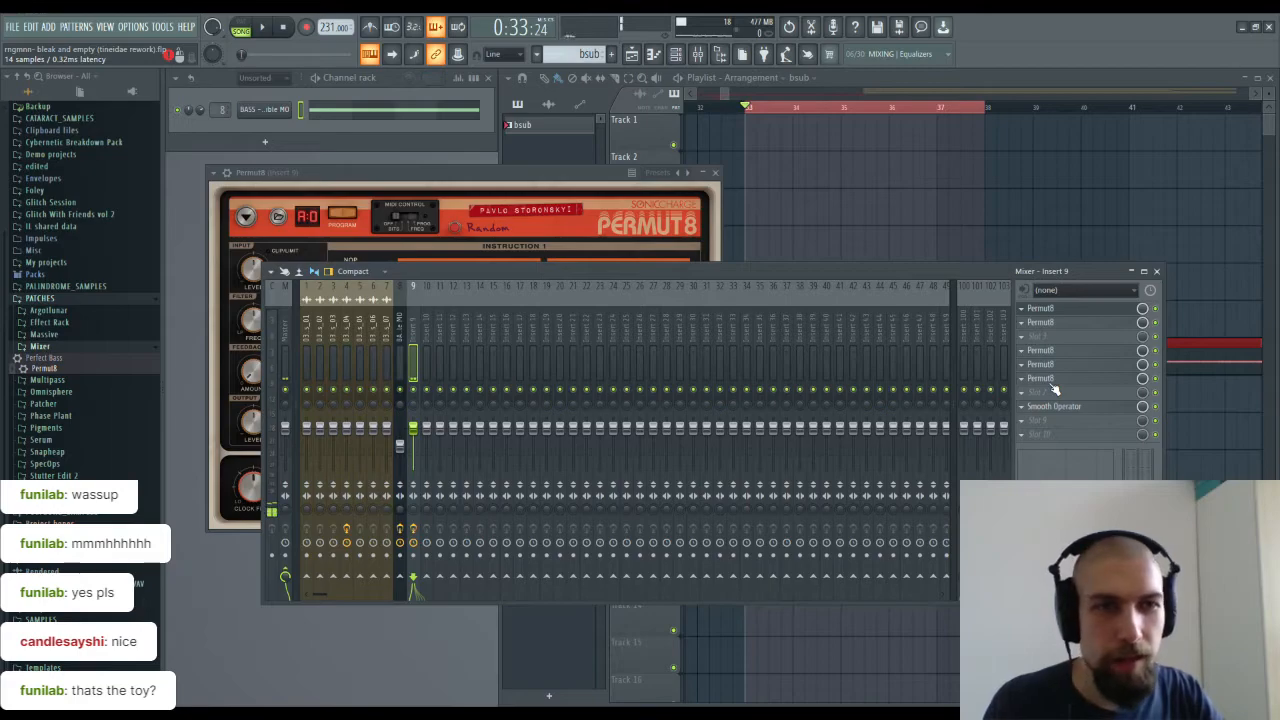
{"action": "left_click", "coordinate": [1053, 386]}
{"action": "left_click", "coordinate": [474, 243]}
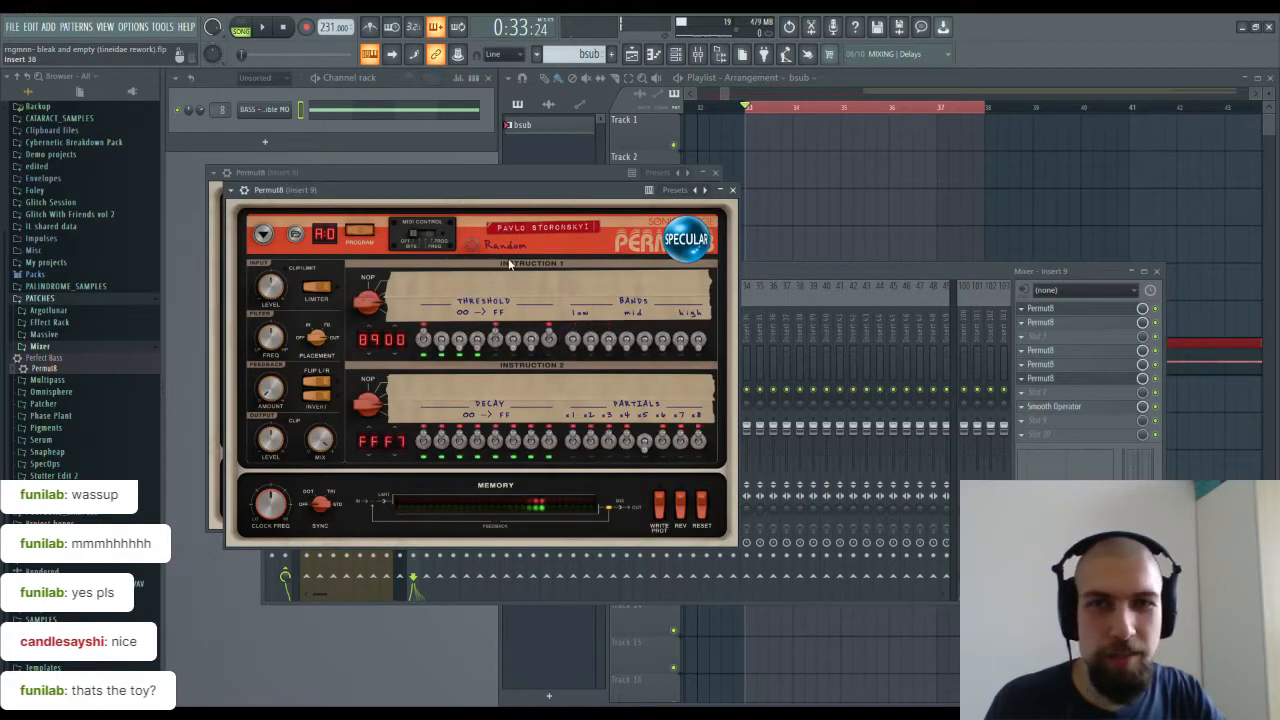
Step: Open the Foobar and Pong Permut8 effects on Insert 9 and randomize the Bender effect in slot 2
{"action": "left_click", "coordinate": [1053, 351]}
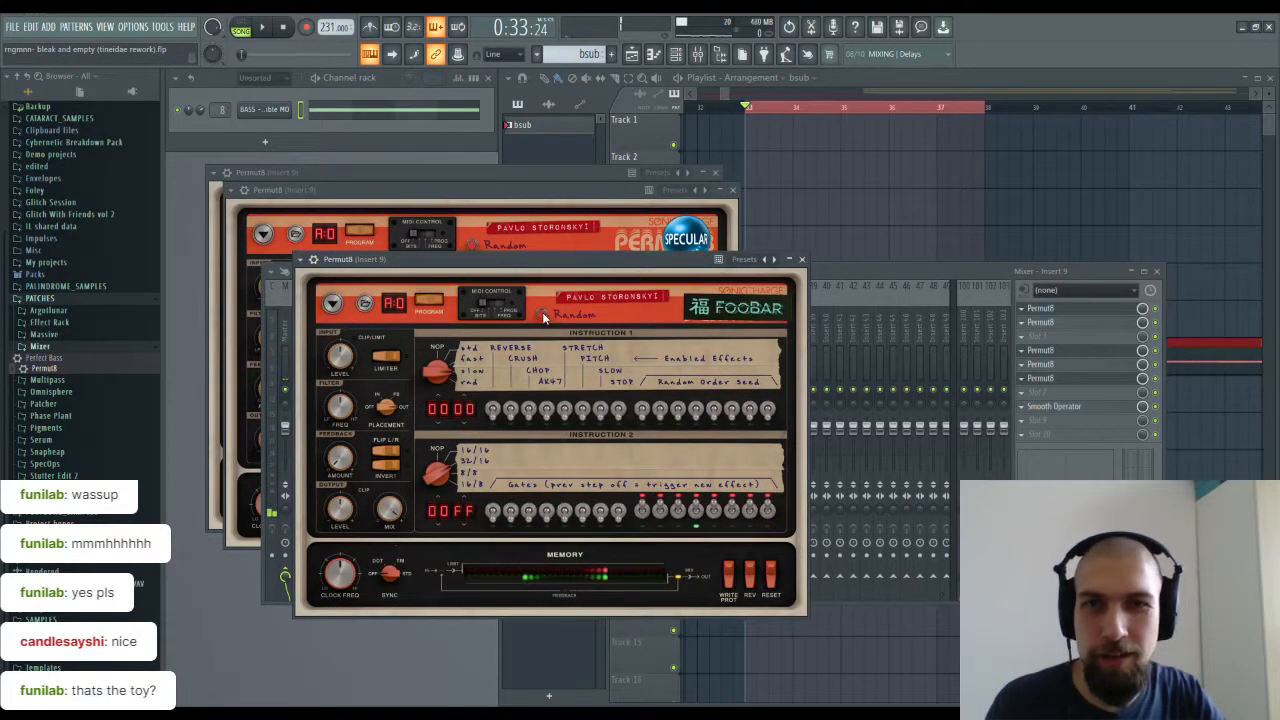
{"action": "left_click", "coordinate": [1054, 382]}
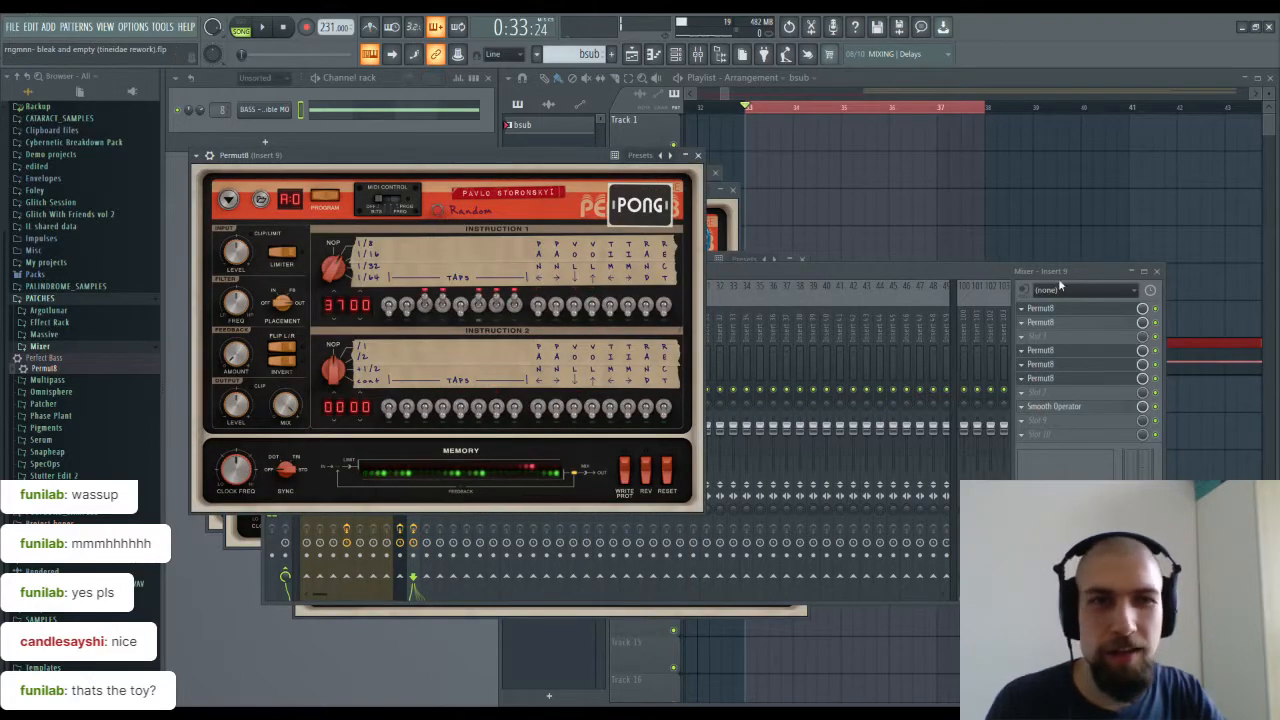
{"action": "left_click", "coordinate": [1045, 322]}
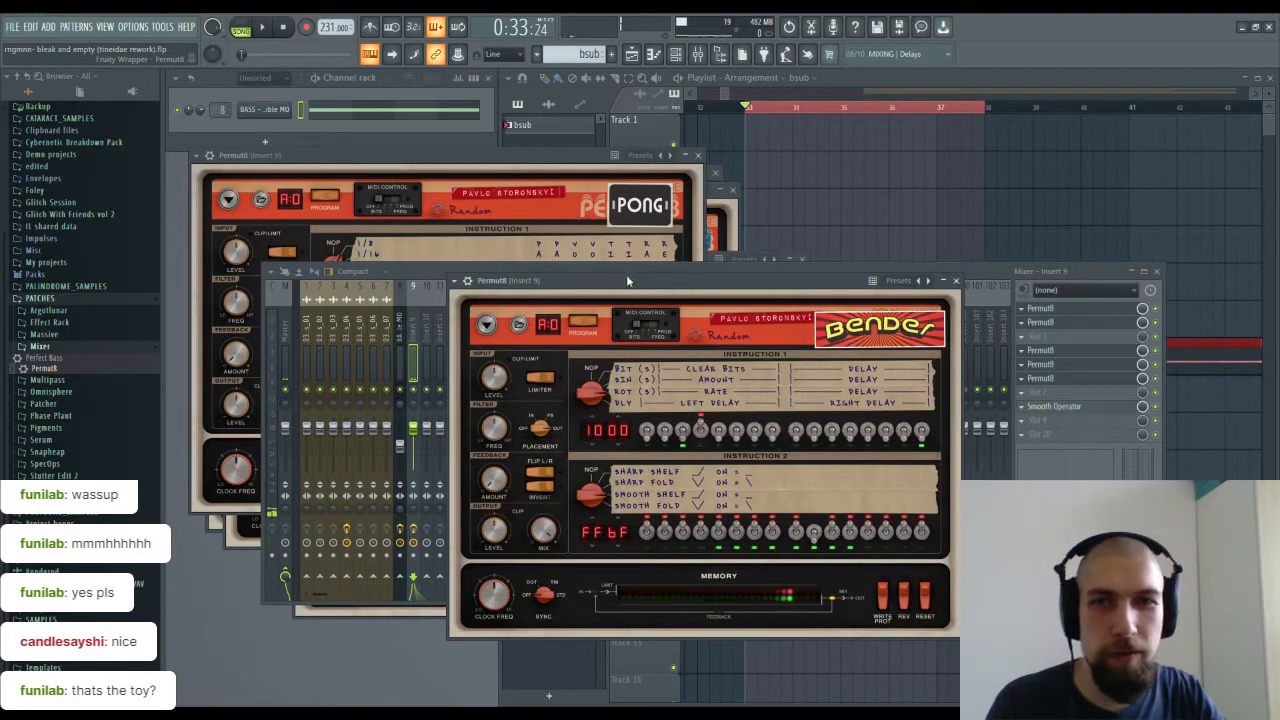
{"action": "left_click", "coordinate": [697, 334]}
Step: Randomize the standard Permut8 in slot 1 of Insert 9 and close the plugin windows
{"action": "left_click", "coordinate": [1078, 310]}
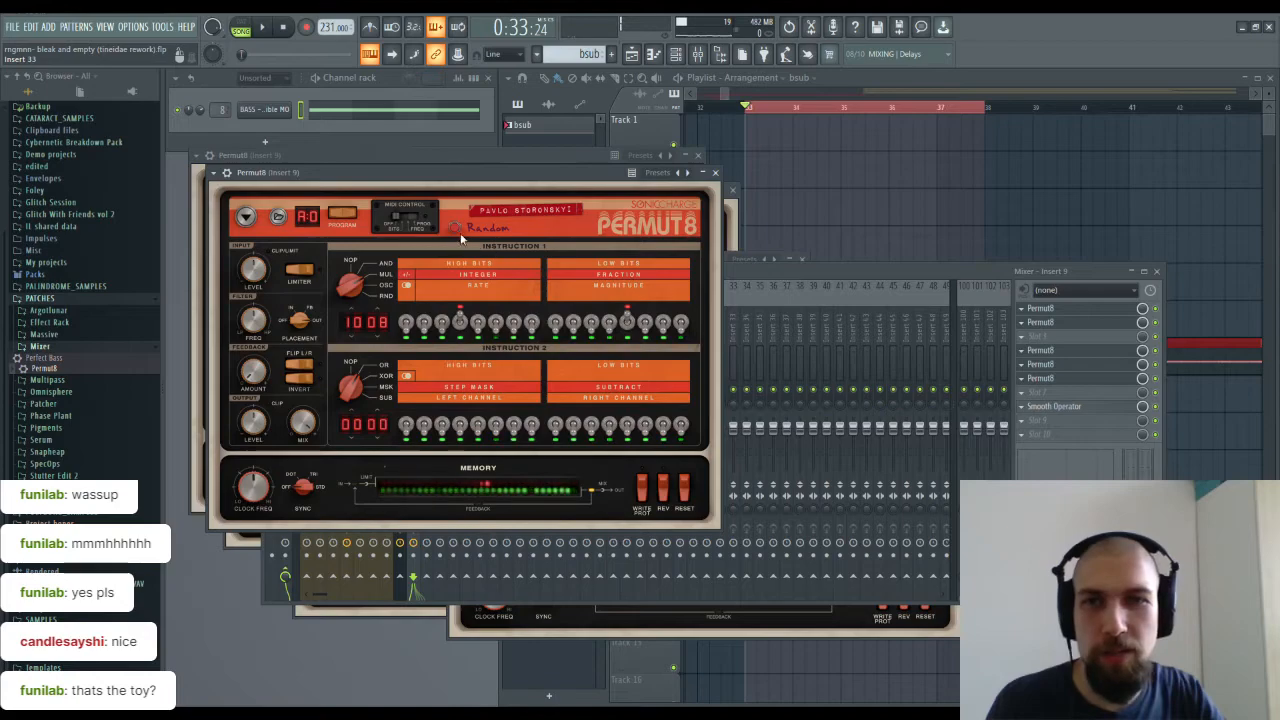
{"action": "left_click", "coordinate": [455, 229]}
{"action": "left_click", "coordinate": [715, 173]}
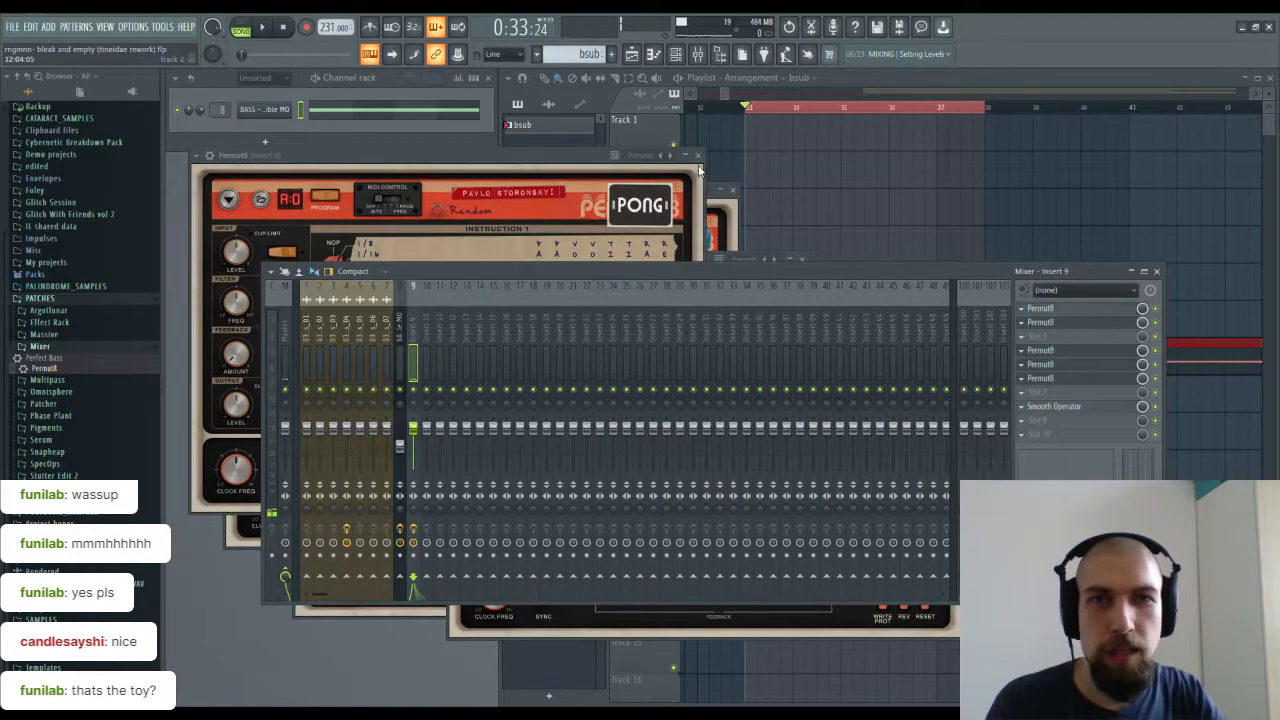
{"action": "left_click", "coordinate": [697, 155]}
{"action": "left_click", "coordinate": [731, 189]}
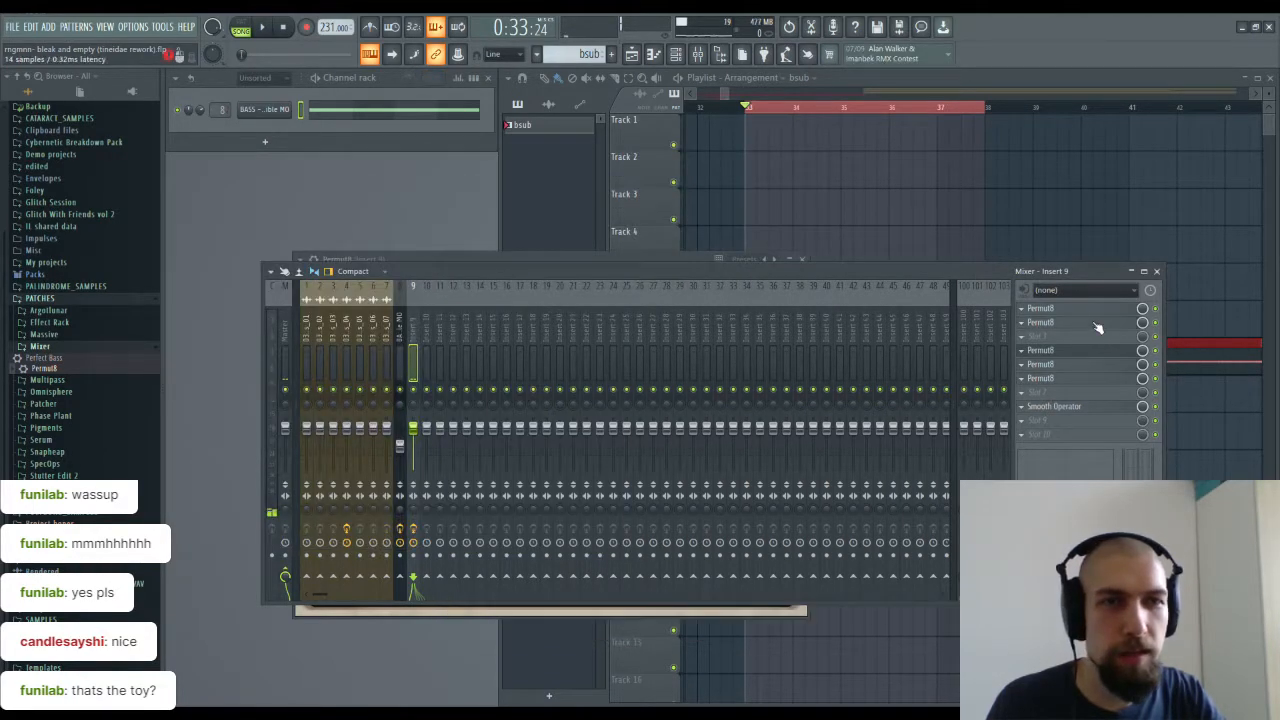
Step: Audition the loop with every Permut8 on Insert 9 except slot 6 bypassed, and move the mixer clear of playlist tracks 11 and 12
{"action": "key", "text": "space"}
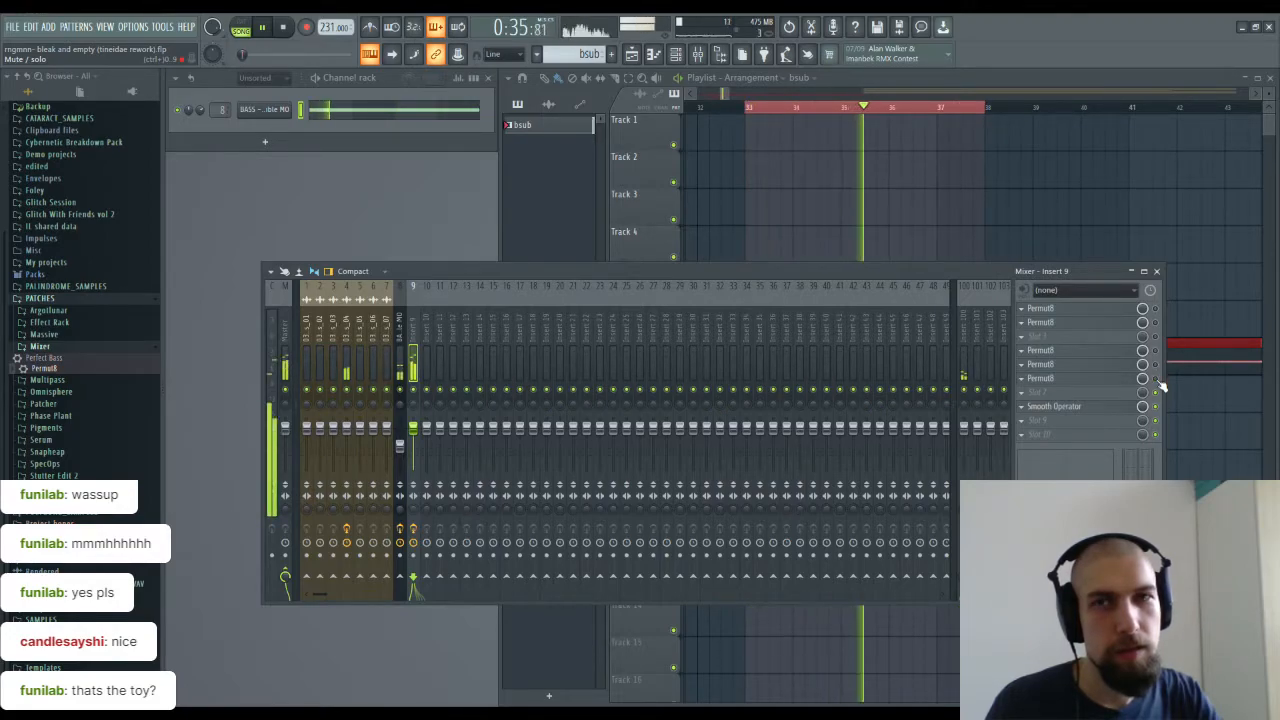
{"action": "key", "text": "space"}
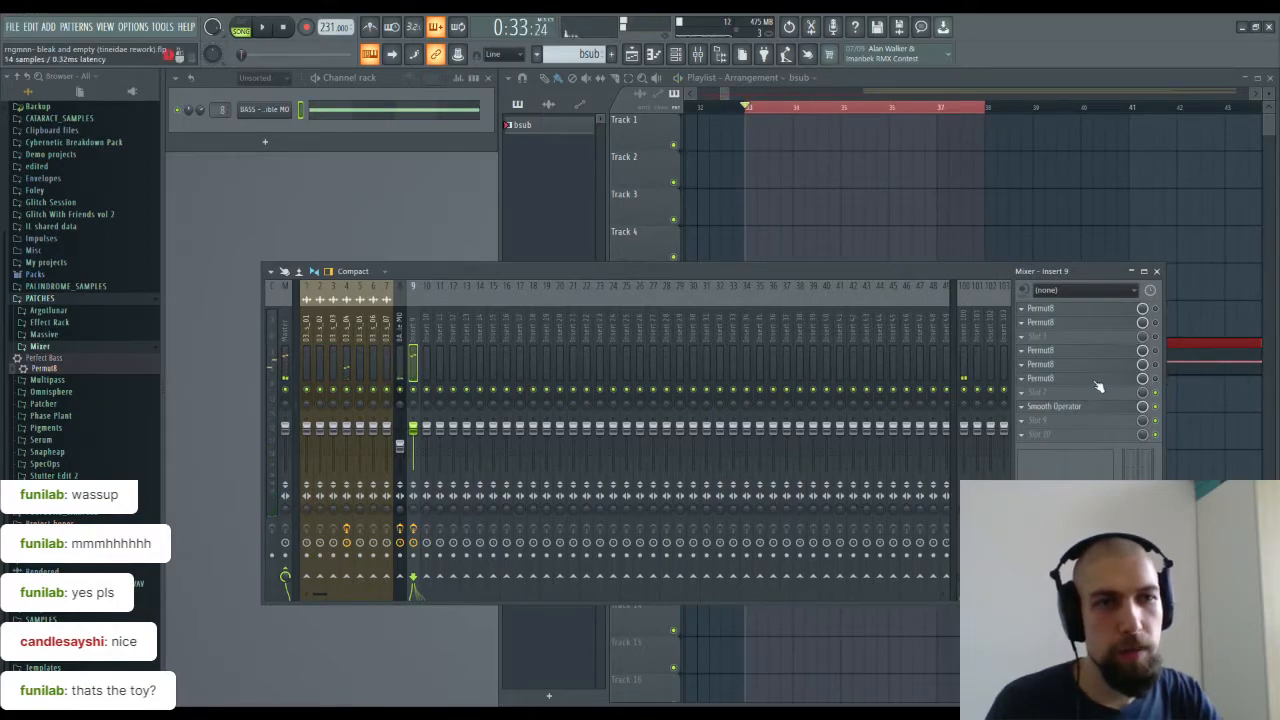
{"action": "key", "text": "space"}
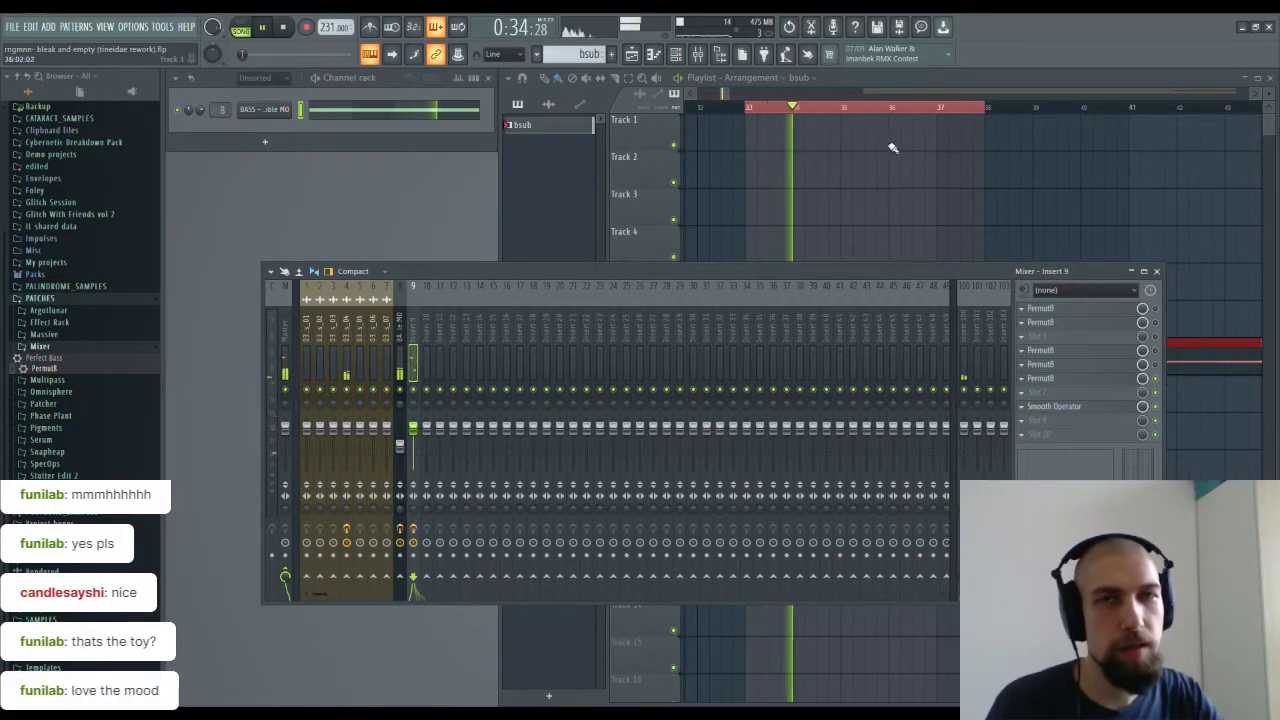
{"action": "left_click_drag", "start_coordinate": [883, 270], "coordinate": [758, 143]}
{"action": "key", "text": "space"}
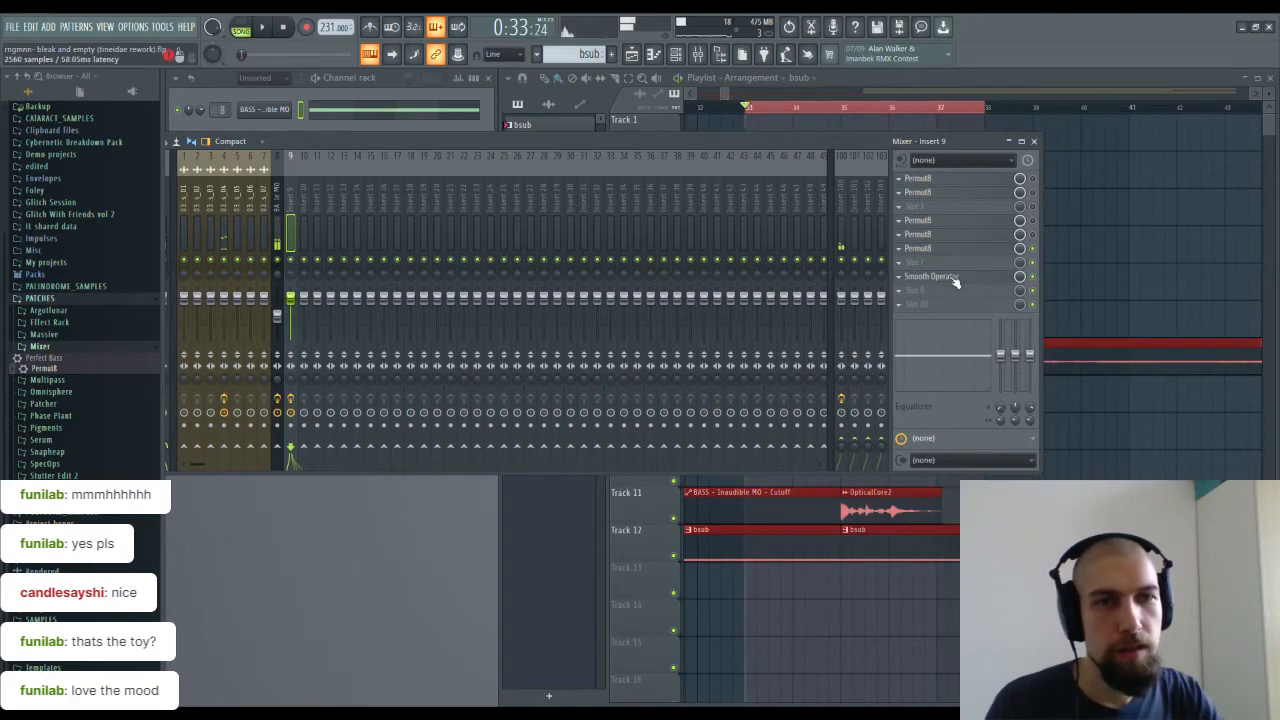
Step: Randomize the Specular Permut8 in slot 6 several times while the loop plays, and close its window
{"action": "left_click", "coordinate": [955, 250]}
{"action": "key", "text": "space"}
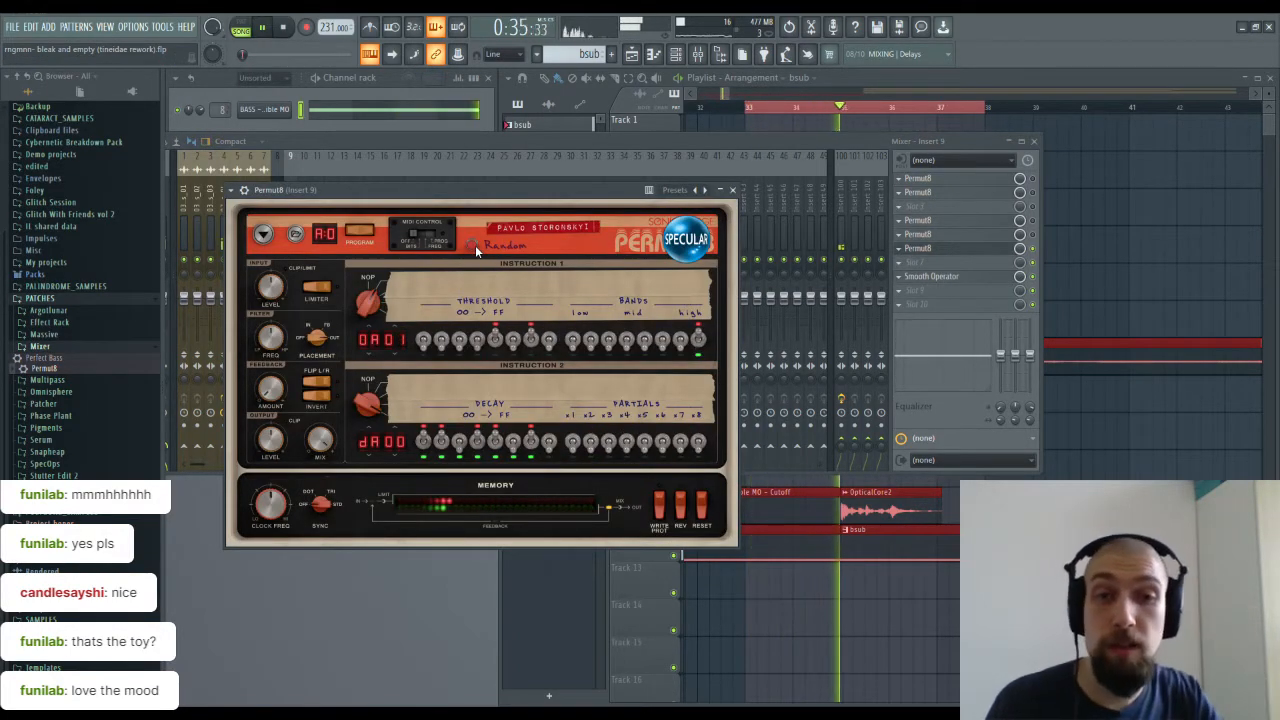
{"action": "left_click", "coordinate": [470, 245]}
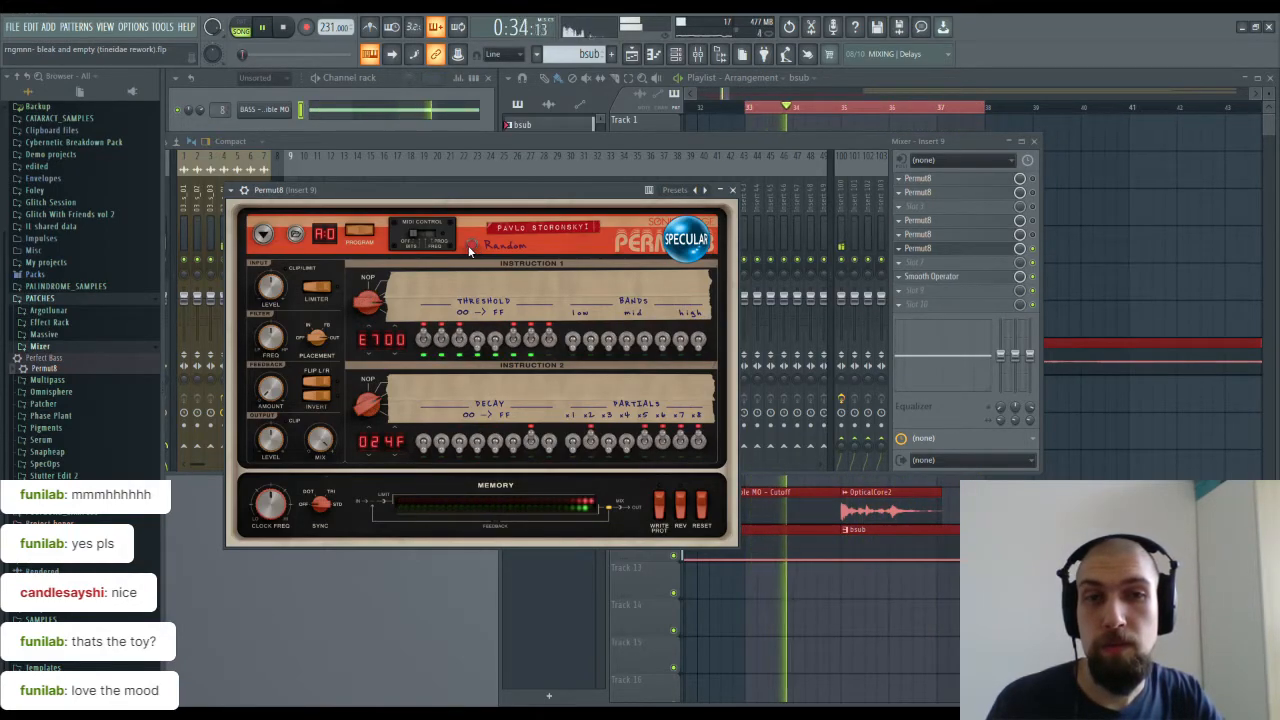
{"action": "left_click", "coordinate": [470, 245]}
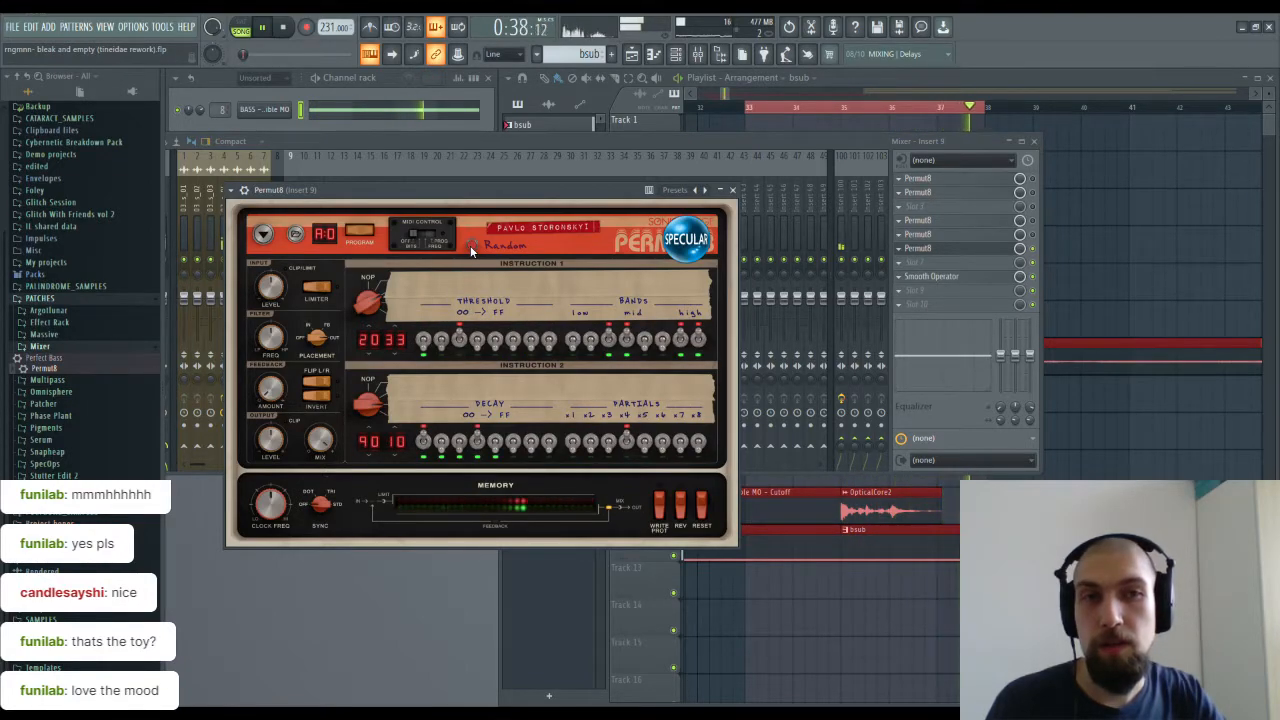
{"action": "left_click", "coordinate": [732, 190]}
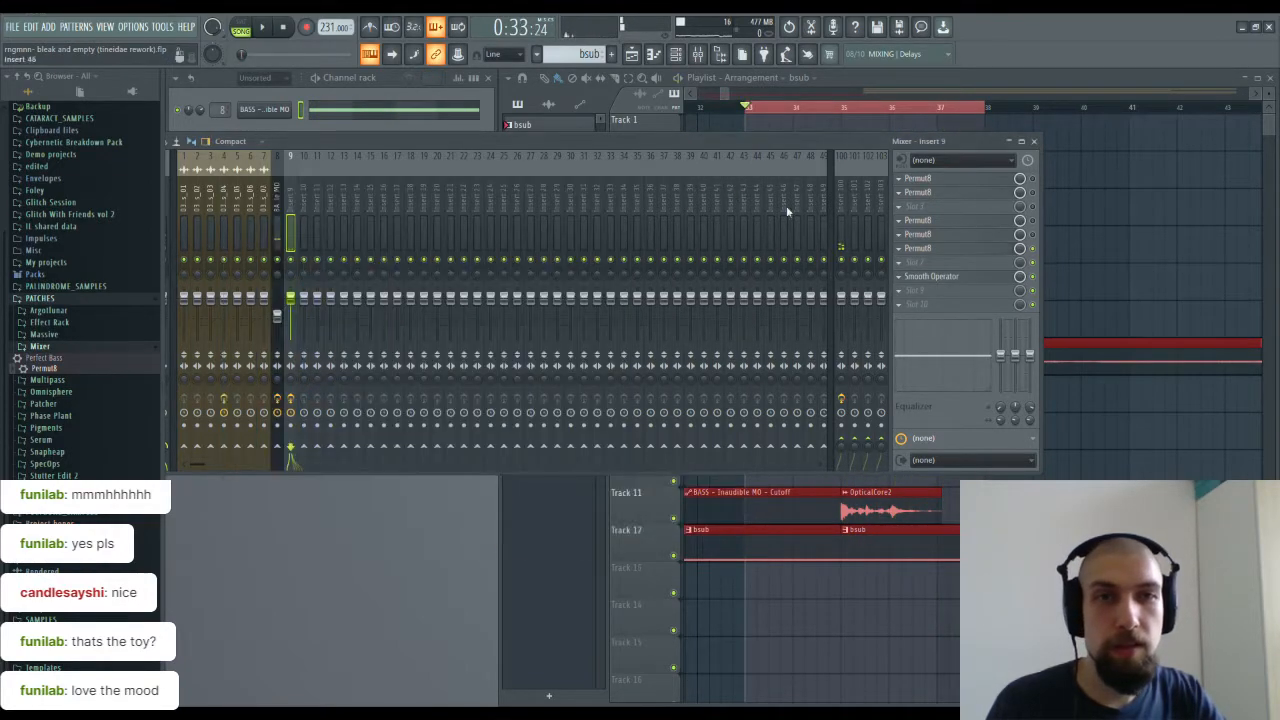
Step: Enable the Pong Permut8 in slot 5 of Insert 9 and audition the loop with its window open
{"action": "left_click", "coordinate": [963, 239]}
{"action": "left_click", "coordinate": [1033, 235]}
{"action": "key", "text": "space"}
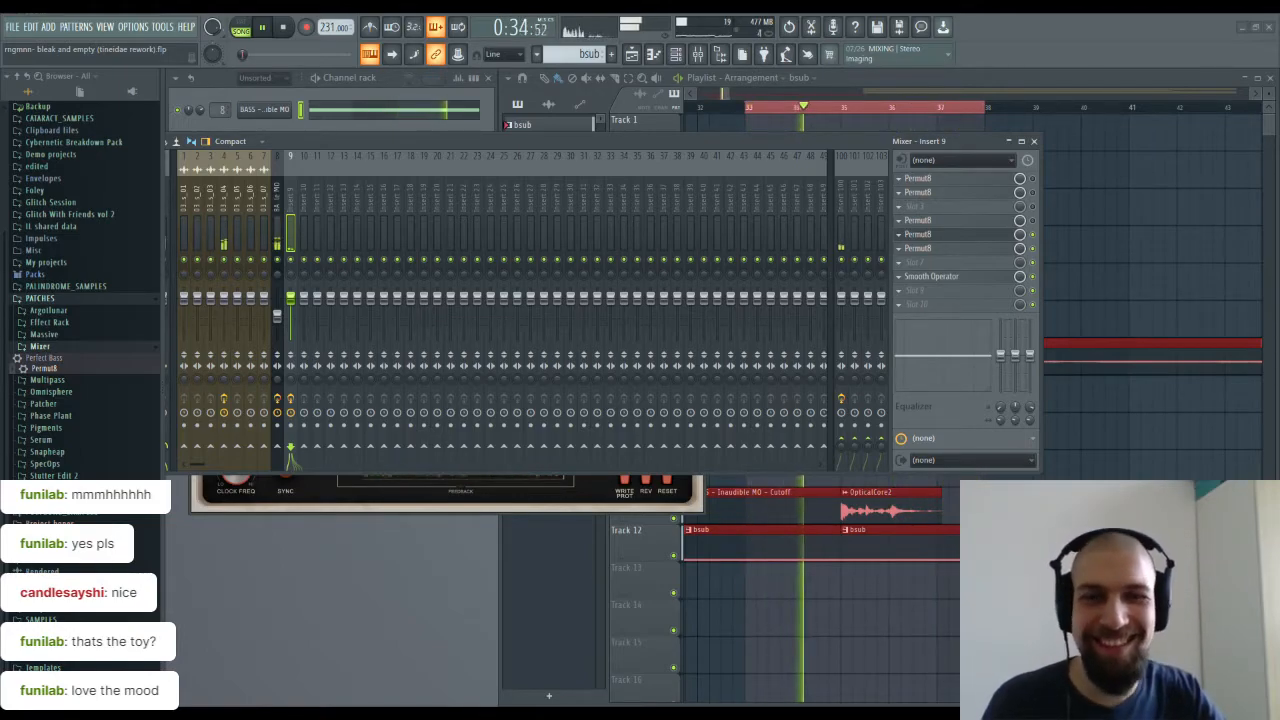
{"action": "left_click", "coordinate": [589, 496]}
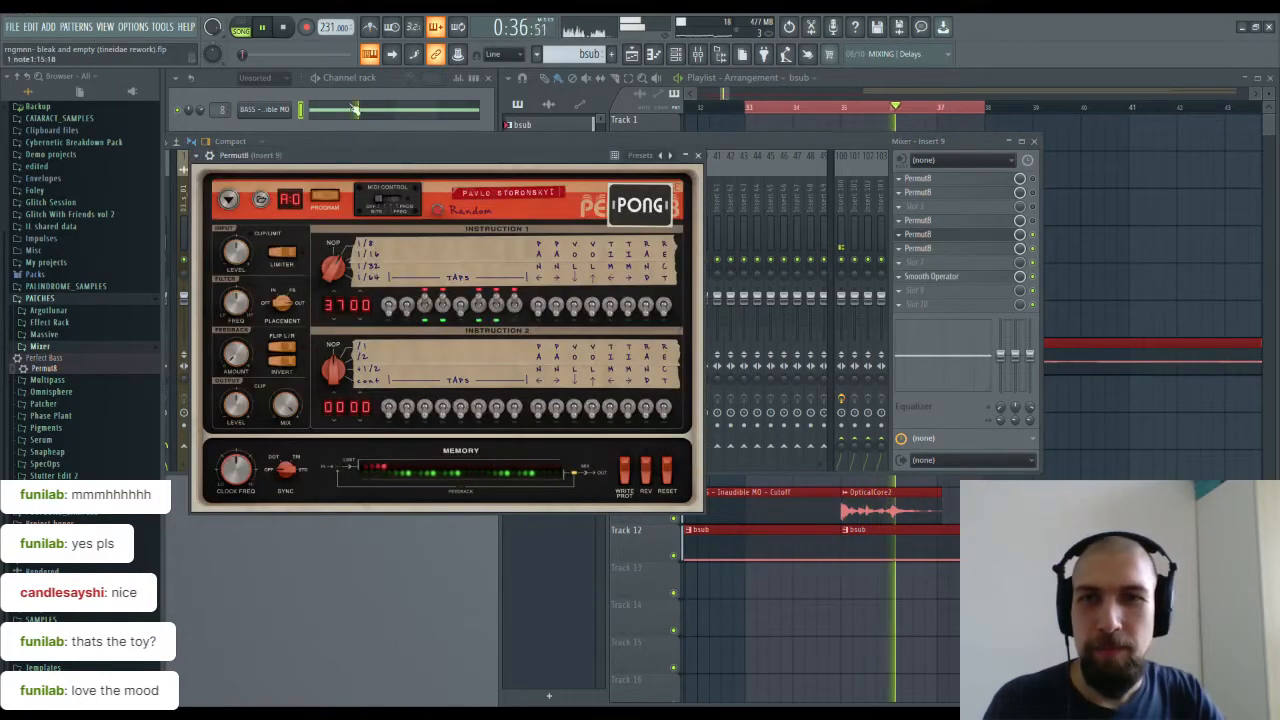
{"action": "key", "text": "space"}
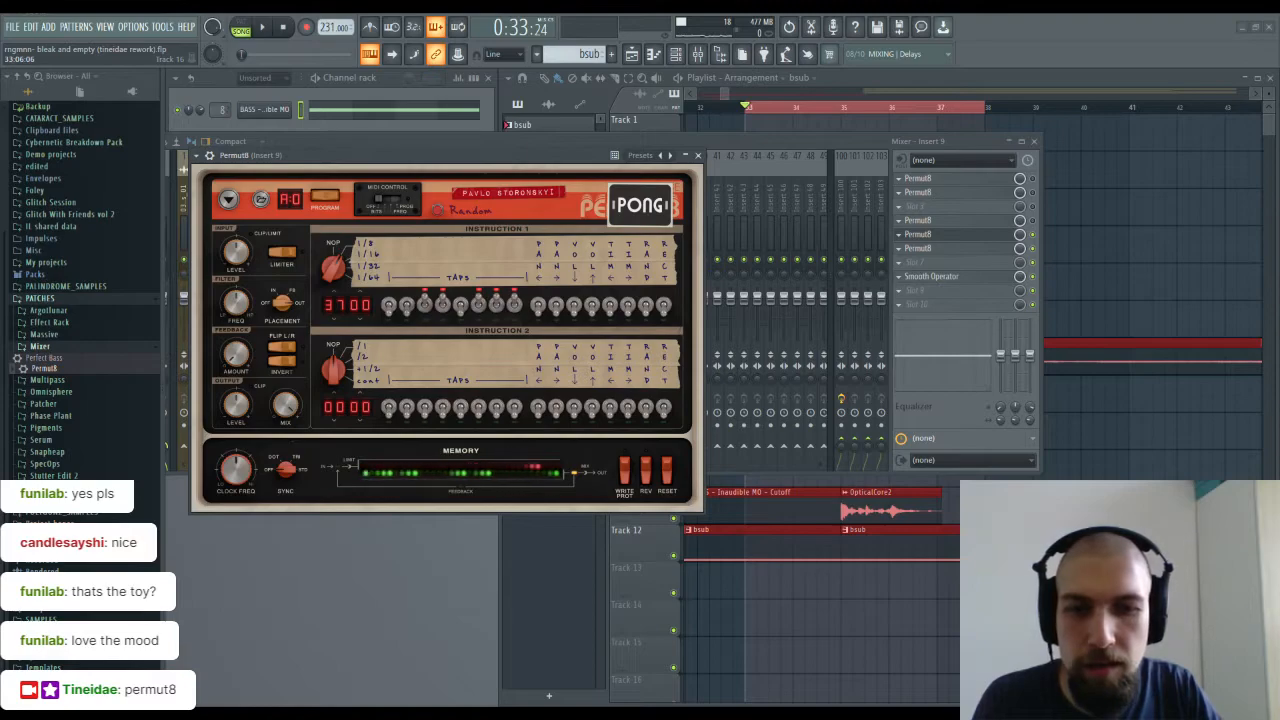
Step: Open the slot 1 Permut8, play the loop and re-enable the bypassed Permut8 slots on Insert 9
{"action": "left_click", "coordinate": [932, 179]}
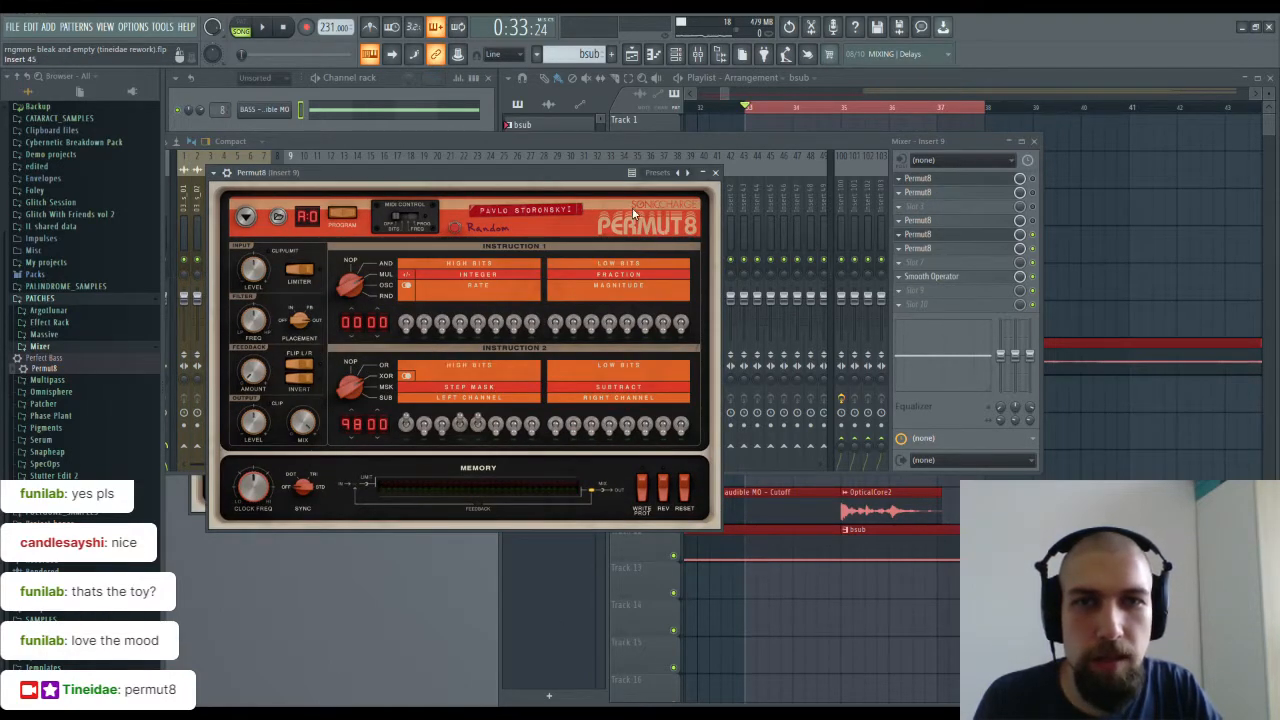
{"action": "left_click", "coordinate": [956, 179]}
{"action": "left_click", "coordinate": [956, 179]}
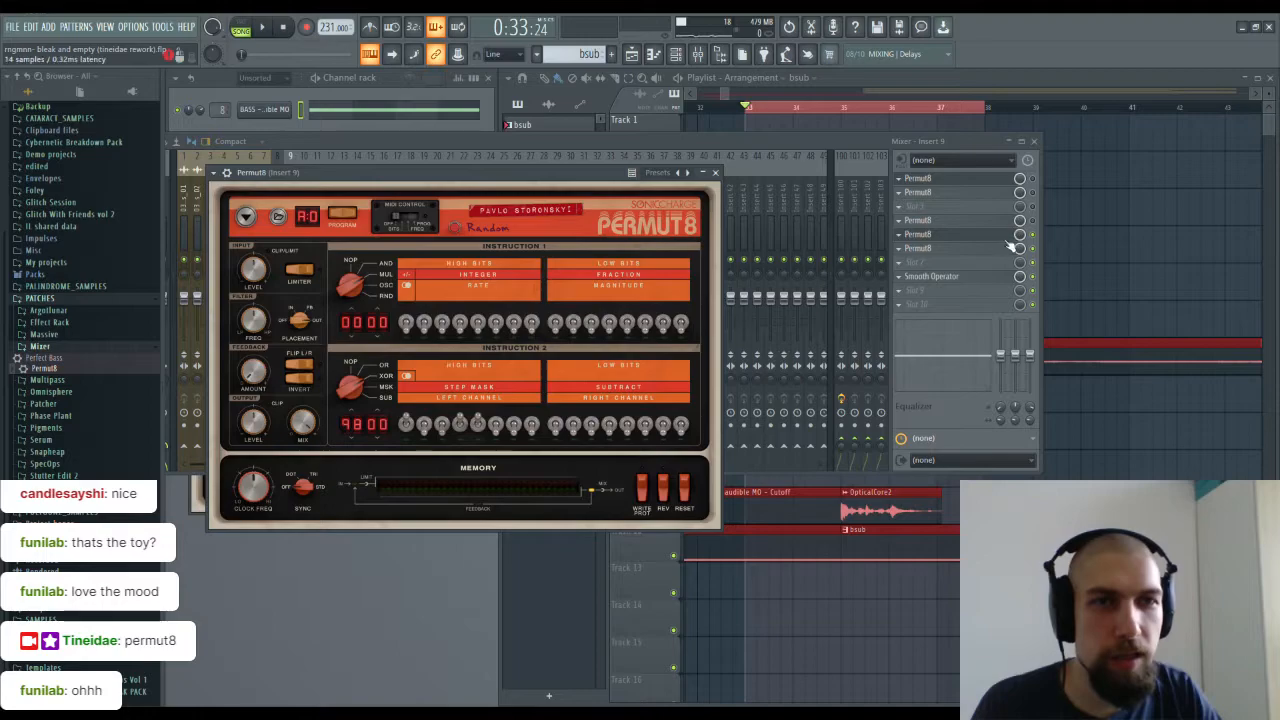
{"action": "key", "text": "space"}
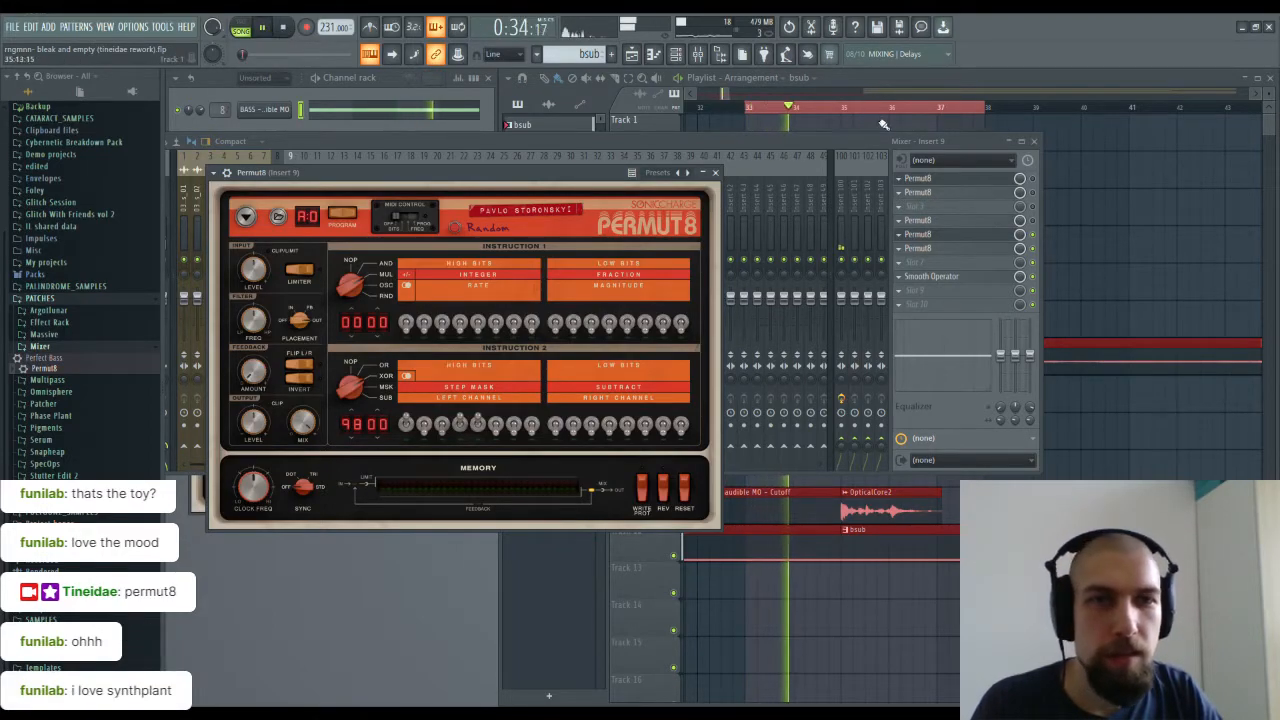
{"action": "left_click", "coordinate": [1028, 236]}
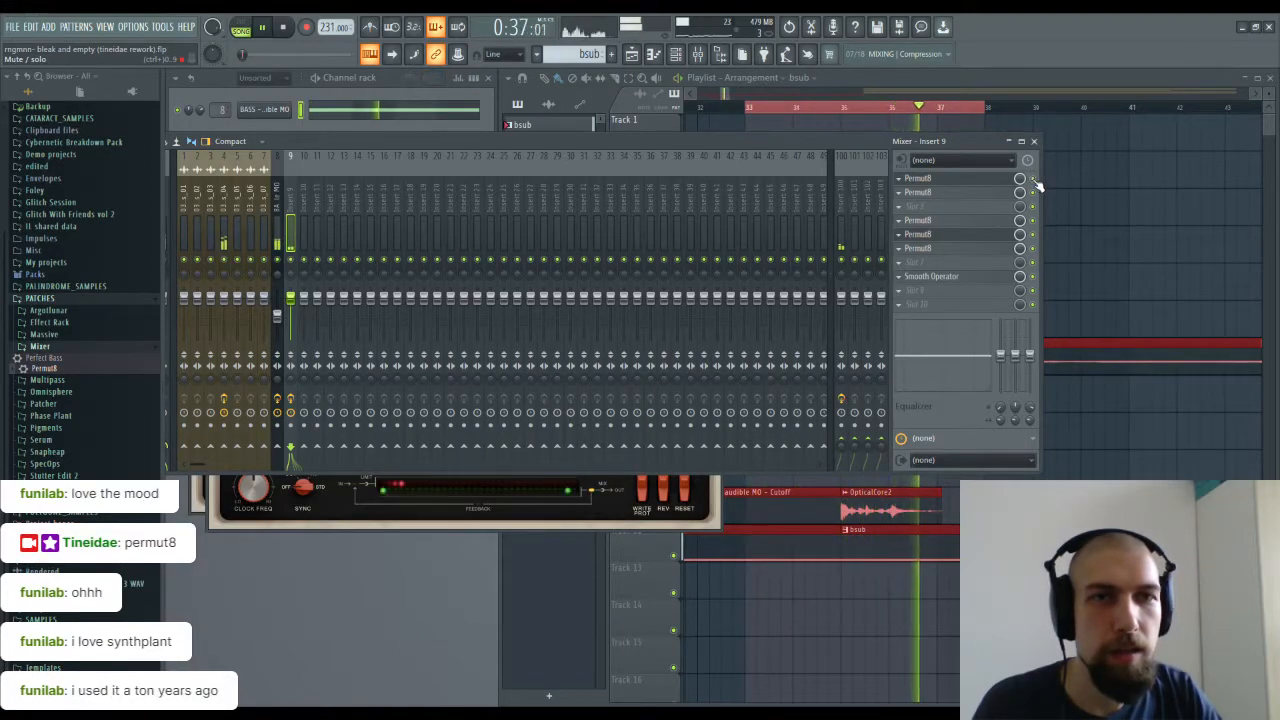
Step: Set the time-stretching pitch of the OpticalCore2 audio clip to -1200 cents and bring the mixer back to the front
{"action": "double_click", "coordinate": [880, 494]}
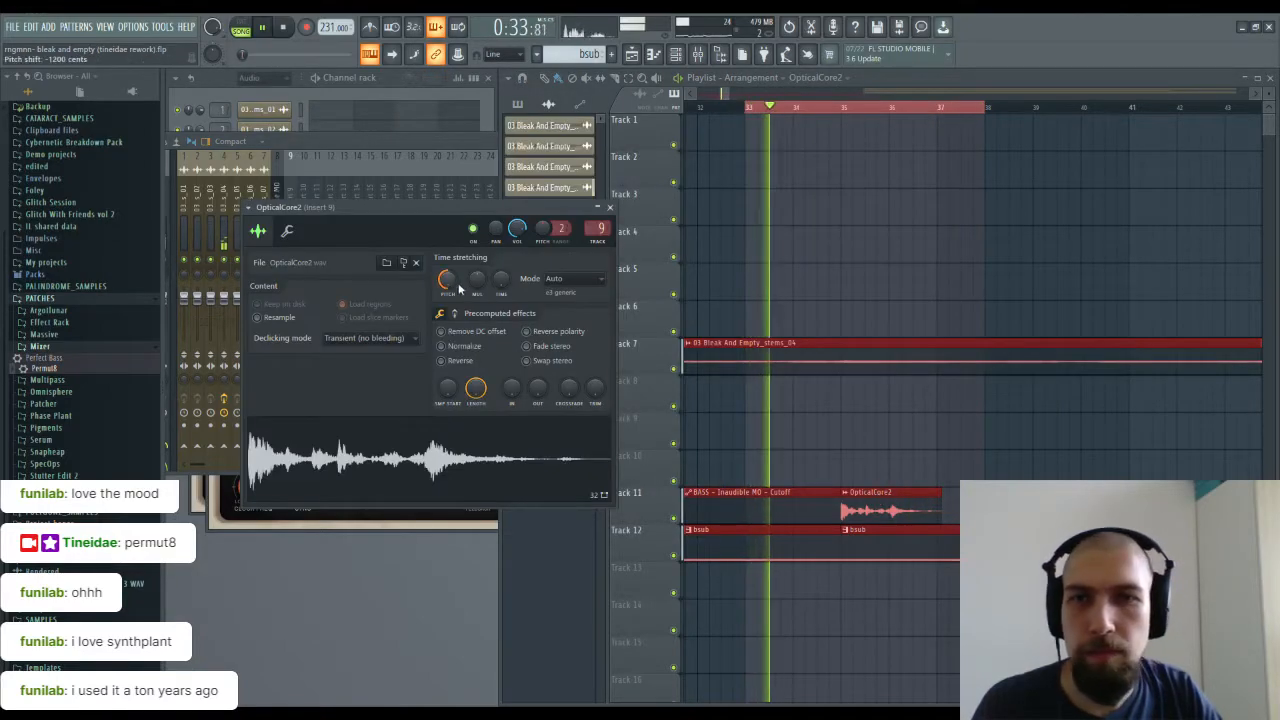
{"action": "key", "text": "Escape"}
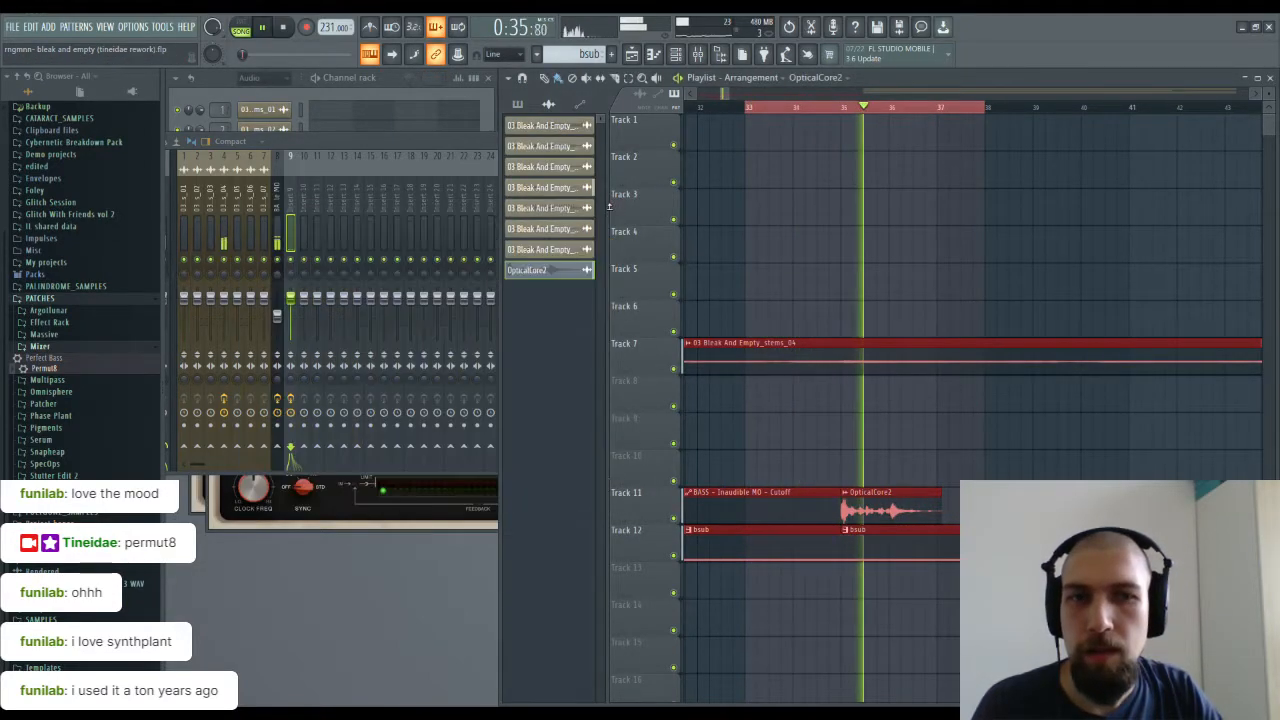
{"action": "left_click", "coordinate": [413, 141]}
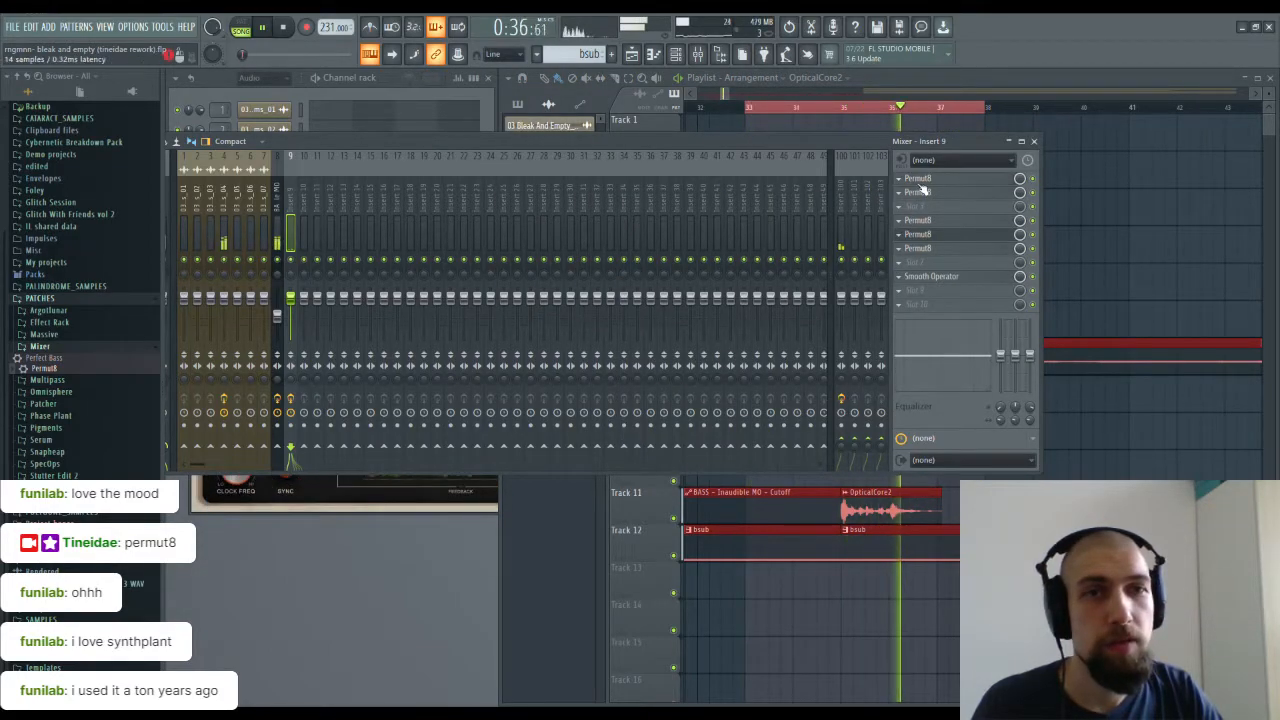
Step: Compare the loop with the slot 1 Permut8 bypassed and enabled, and randomize that effect's settings during playback
{"action": "left_click", "coordinate": [966, 191]}
{"action": "left_click", "coordinate": [1034, 179]}
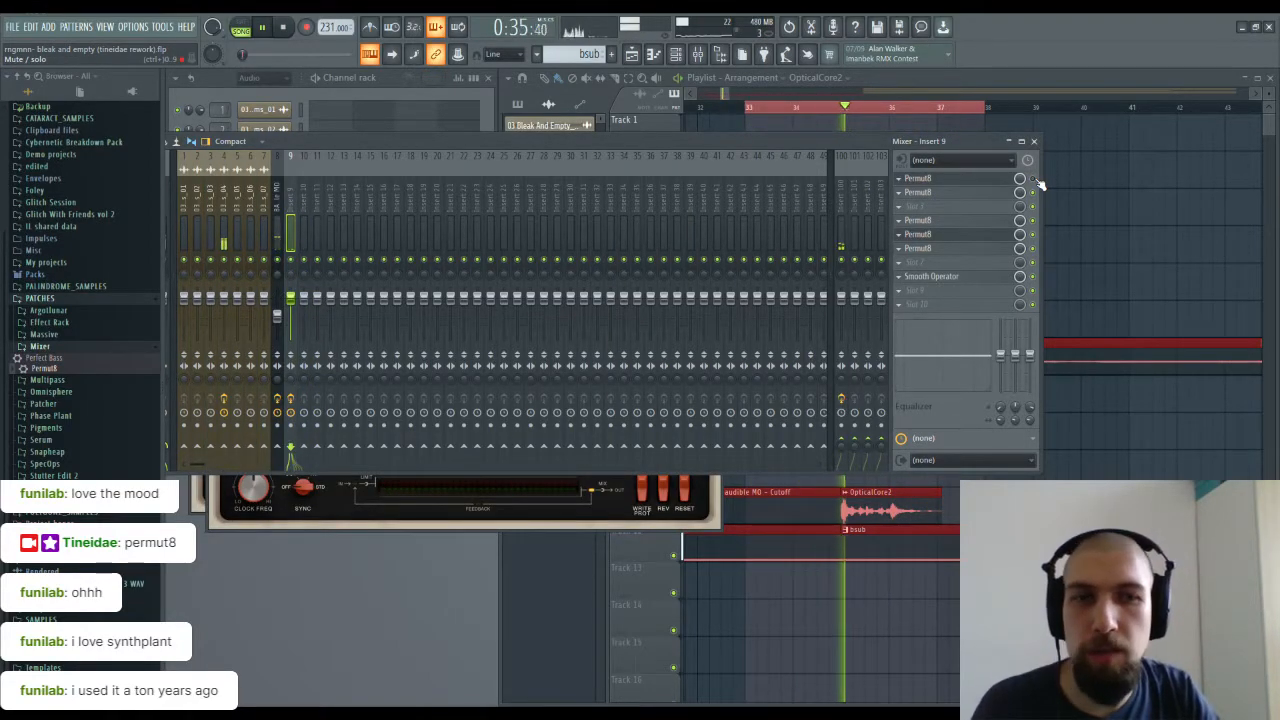
{"action": "left_click", "coordinate": [975, 188]}
{"action": "left_click", "coordinate": [952, 180]}
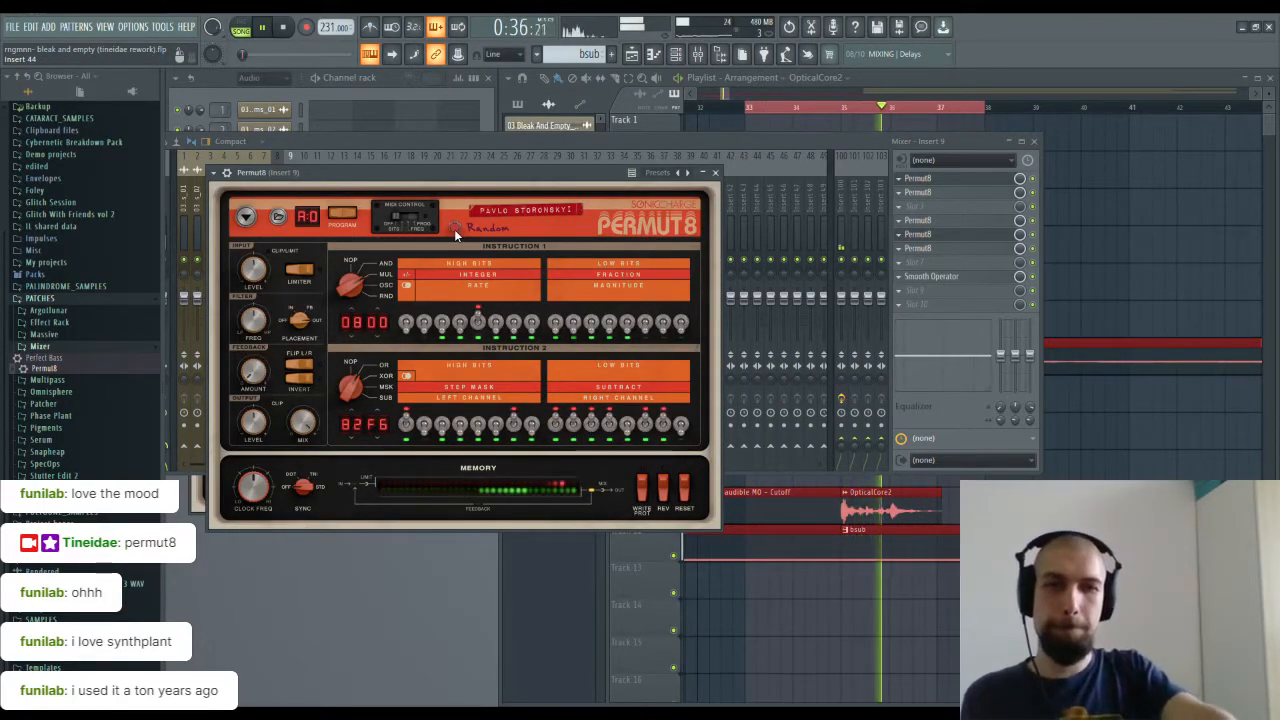
Step: Stop playback and close the open Permut8 effect windows
{"action": "left_click", "coordinate": [718, 172]}
{"action": "left_click", "coordinate": [285, 27]}
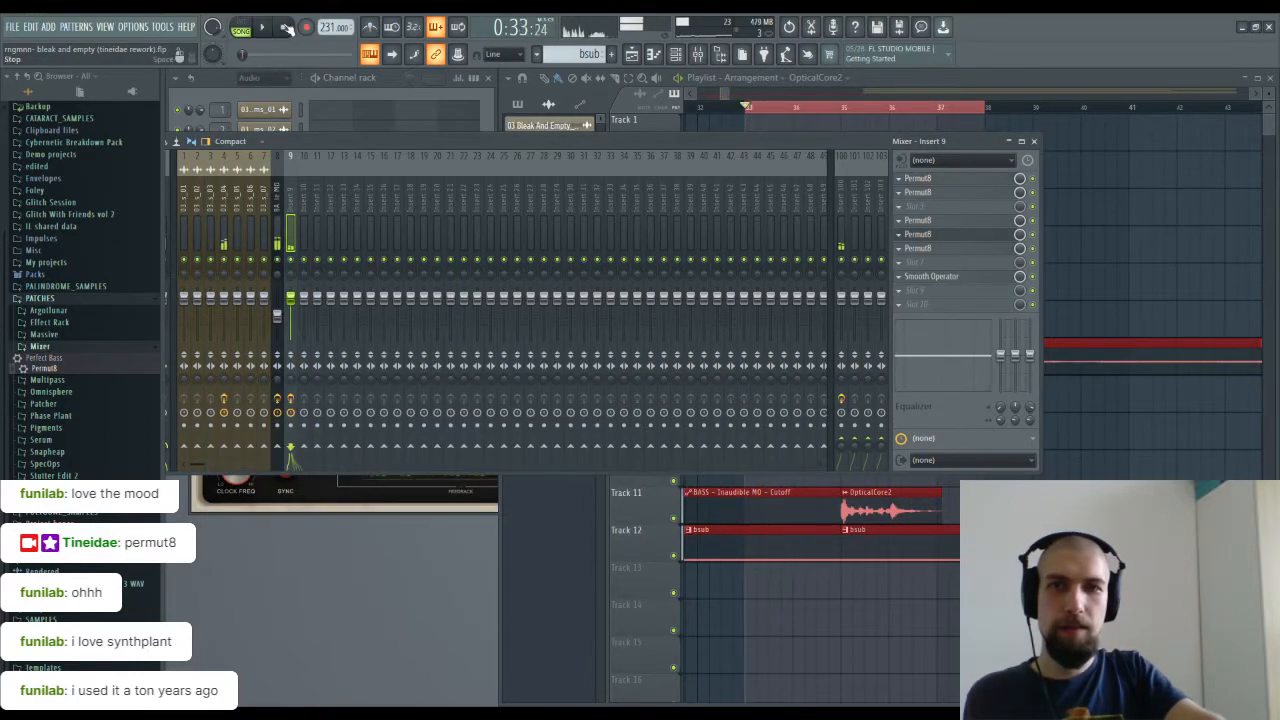
{"action": "left_click", "coordinate": [453, 505]}
{"action": "left_click", "coordinate": [702, 158]}
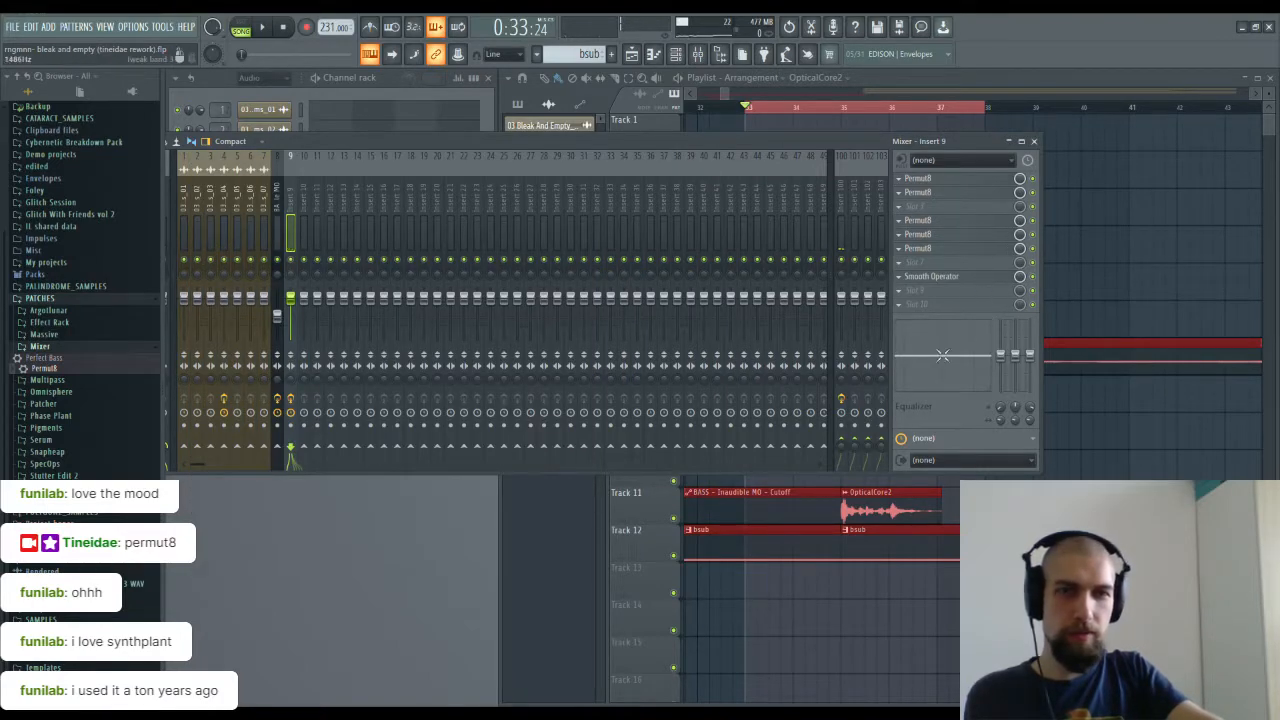
Step: Audition the loop with Insert 9's effect slots bypassed to compare the dry sound
{"action": "left_click", "coordinate": [291, 399]}
{"action": "key", "text": "space"}
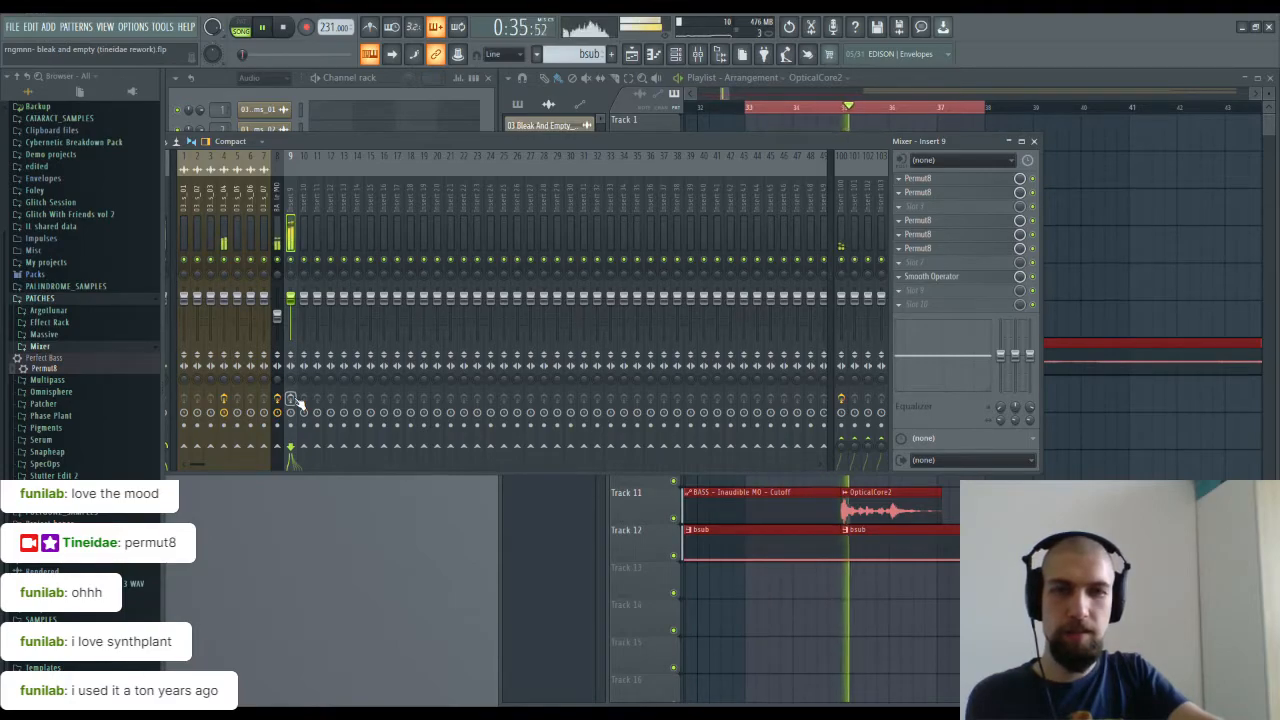
{"action": "key", "text": "space"}
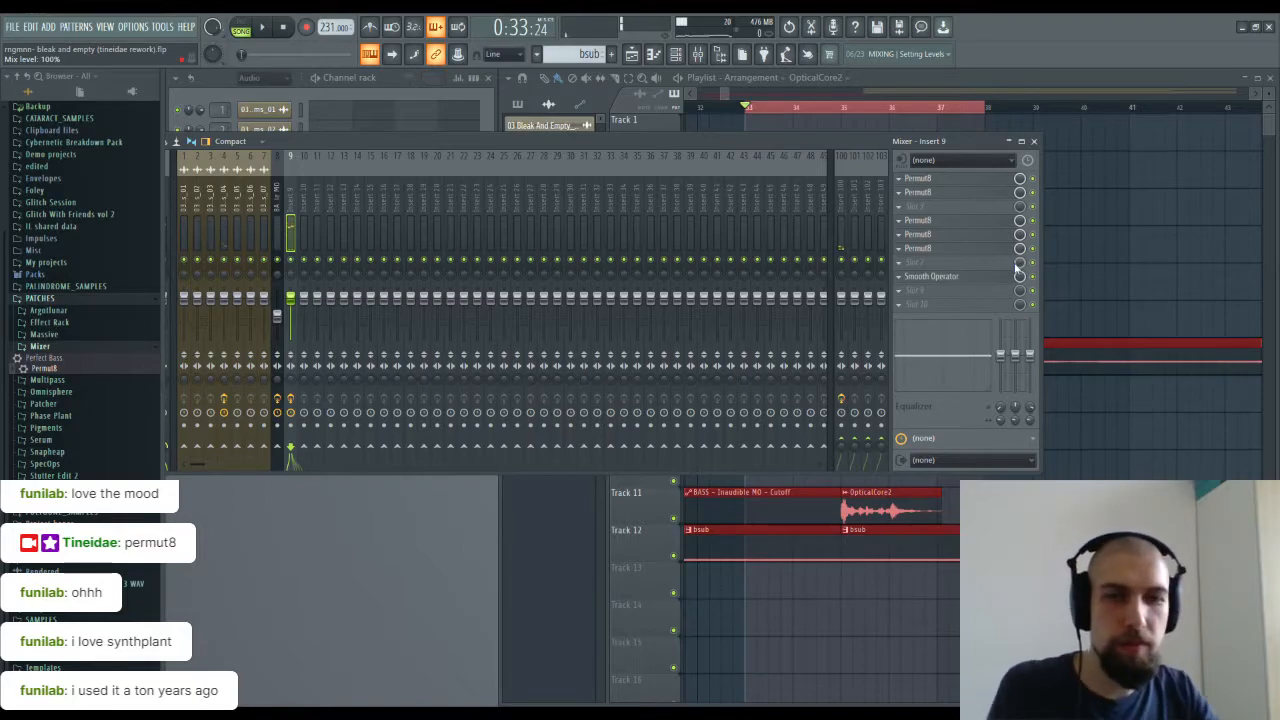
Step: Close the mixer and clear the playlist time selection, moving the song position to about bar 13
{"action": "left_click", "coordinate": [1034, 142]}
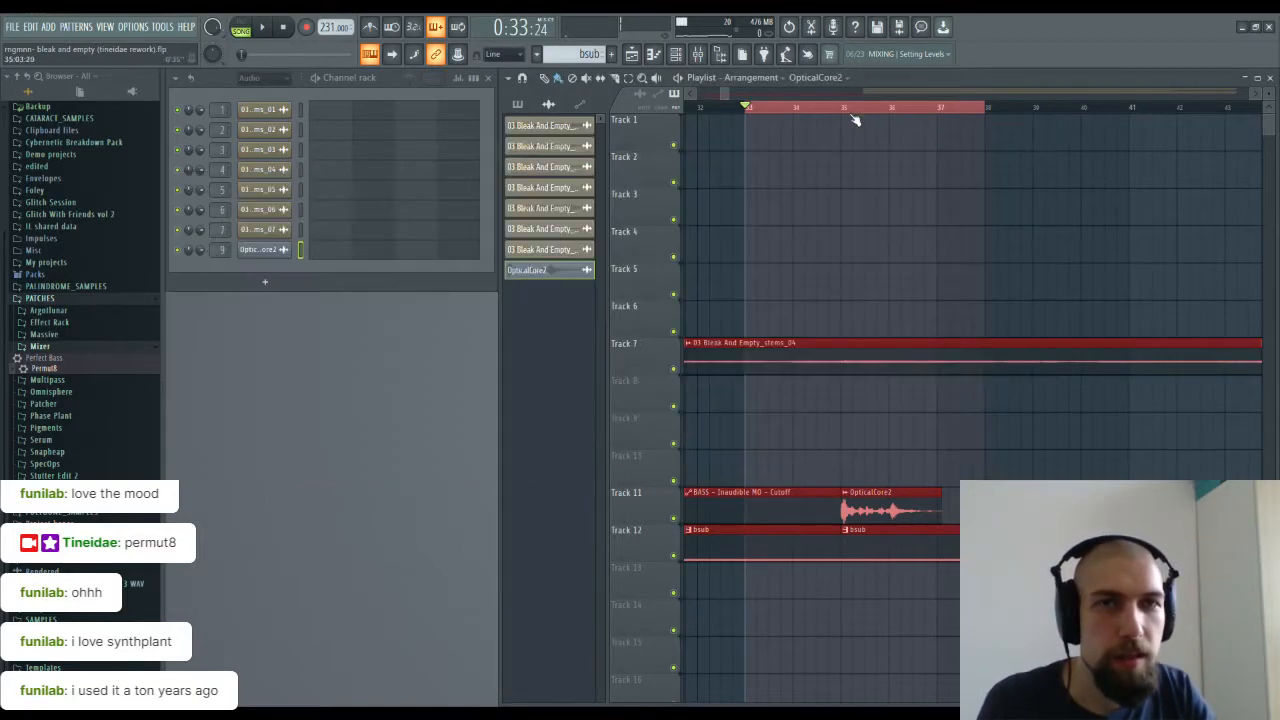
{"action": "scroll", "coordinate": [868, 113], "scroll_direction": "down", "scroll_amount": 5}
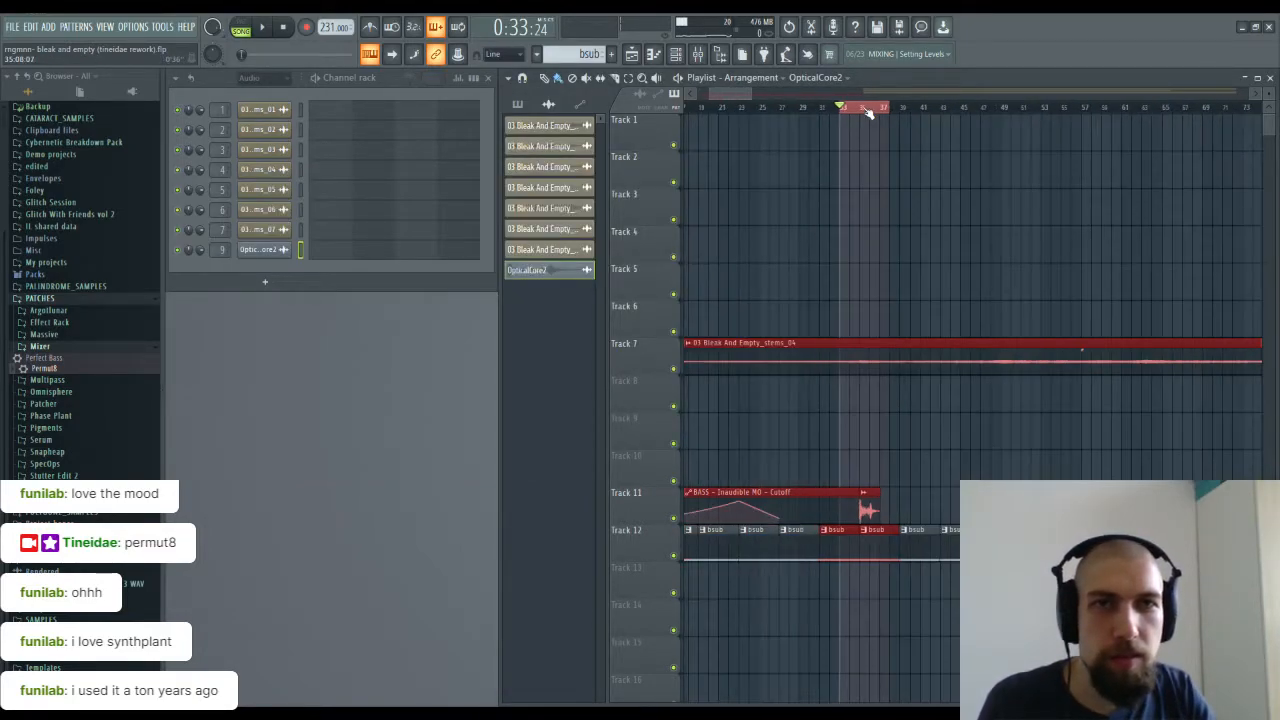
{"action": "left_click", "coordinate": [745, 113]}
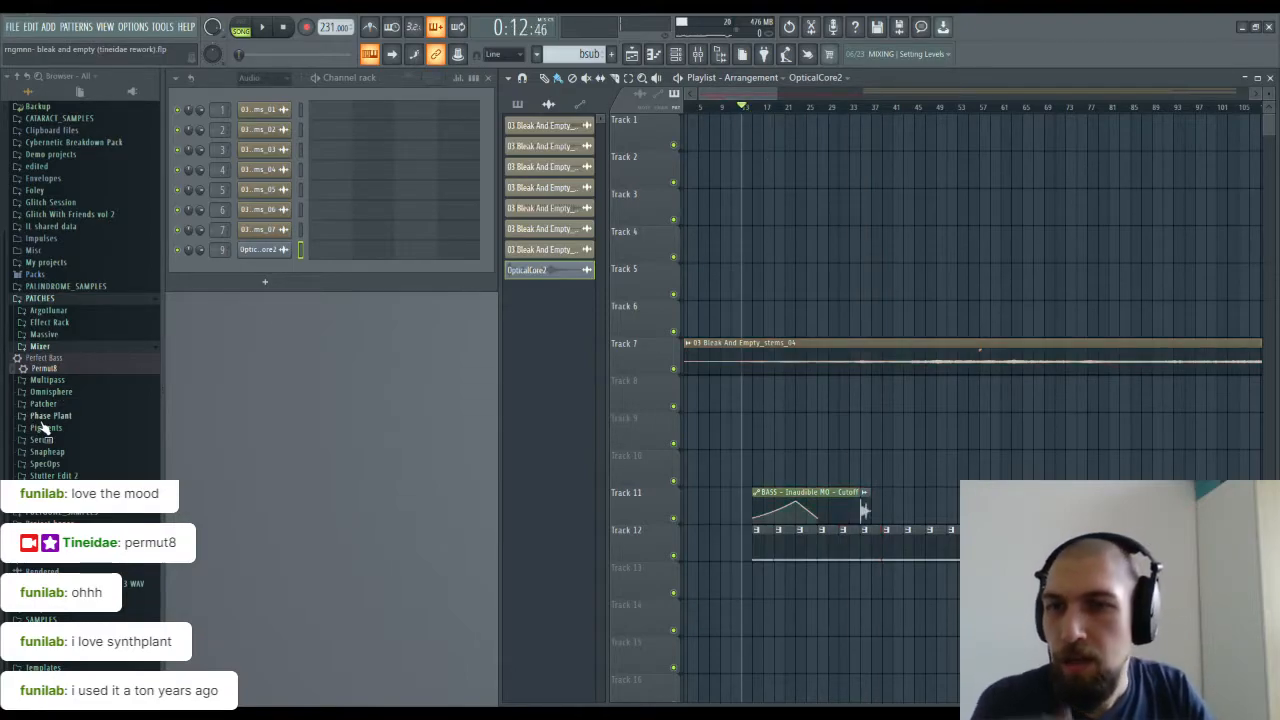
Step: Add a Vital synth to the Unsorted channels, turn off its oscillator 1 and enable the White Noise sample source
{"action": "scroll", "coordinate": [131, 520], "scroll_direction": "down", "scroll_amount": 1}
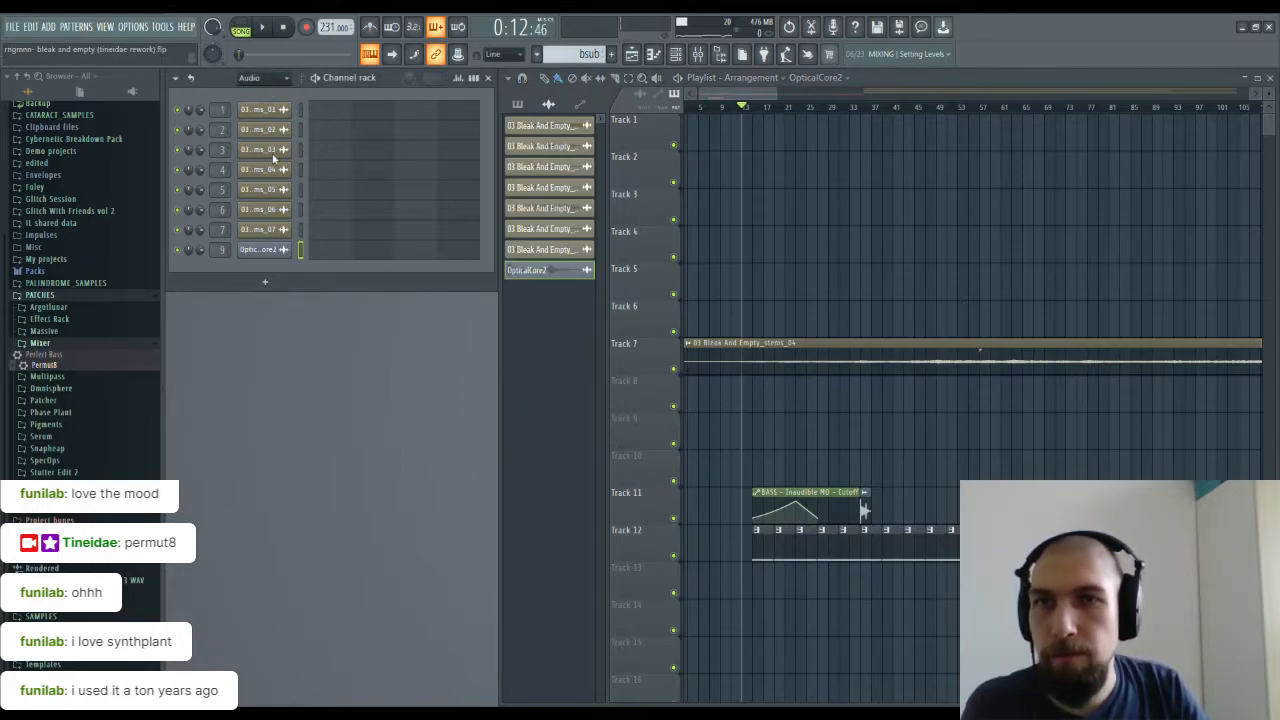
{"action": "key", "text": "Page_Down"}
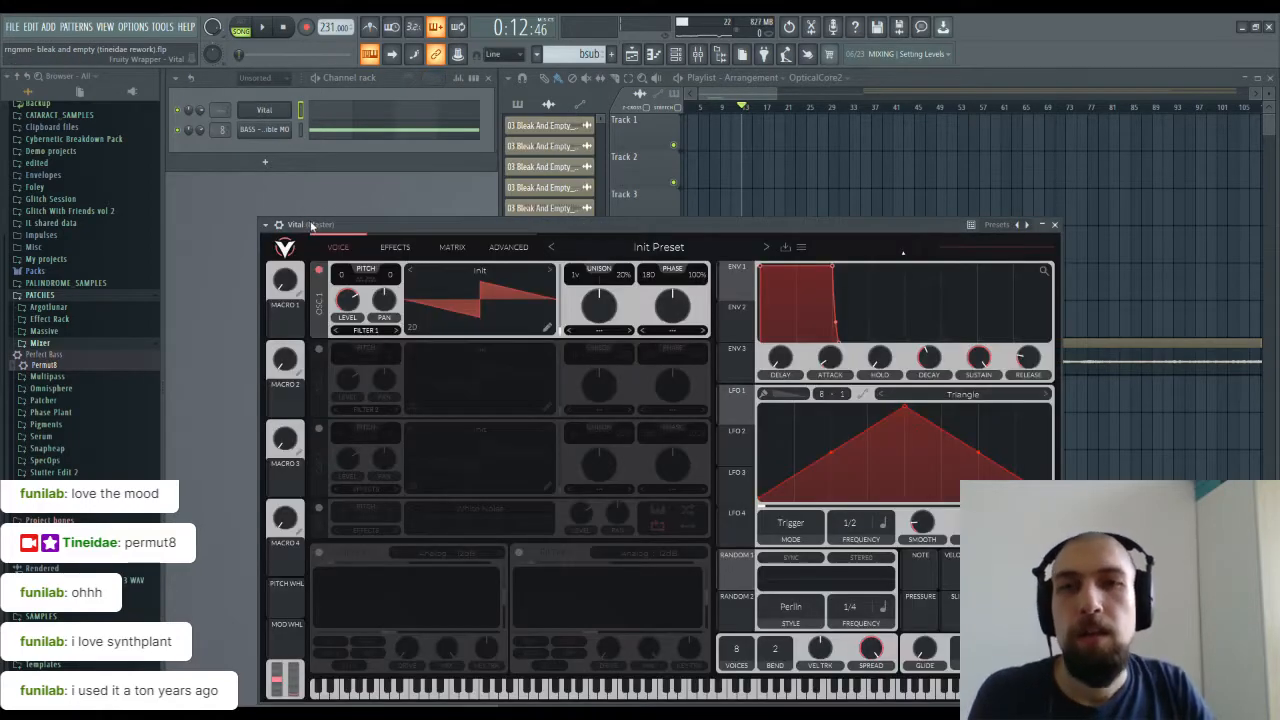
{"action": "left_click_drag", "start_coordinate": [515, 227], "coordinate": [527, 144]}
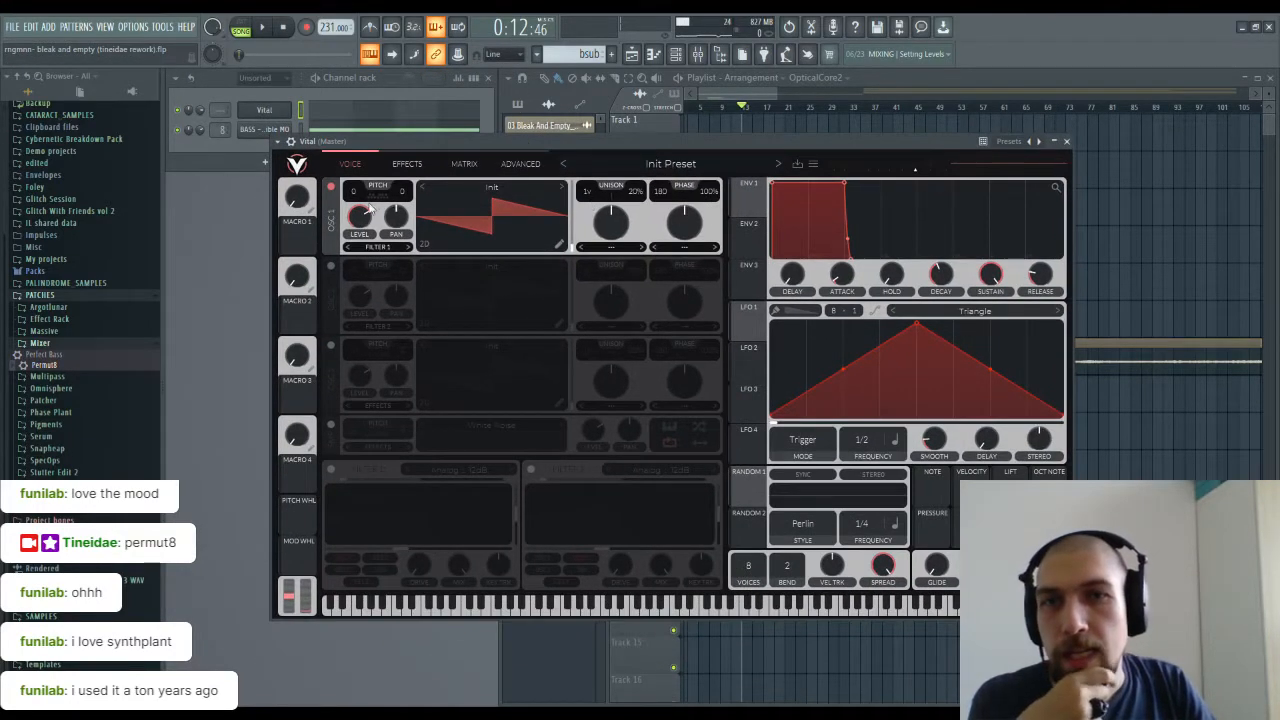
{"action": "left_click", "coordinate": [330, 186]}
{"action": "left_click", "coordinate": [331, 425]}
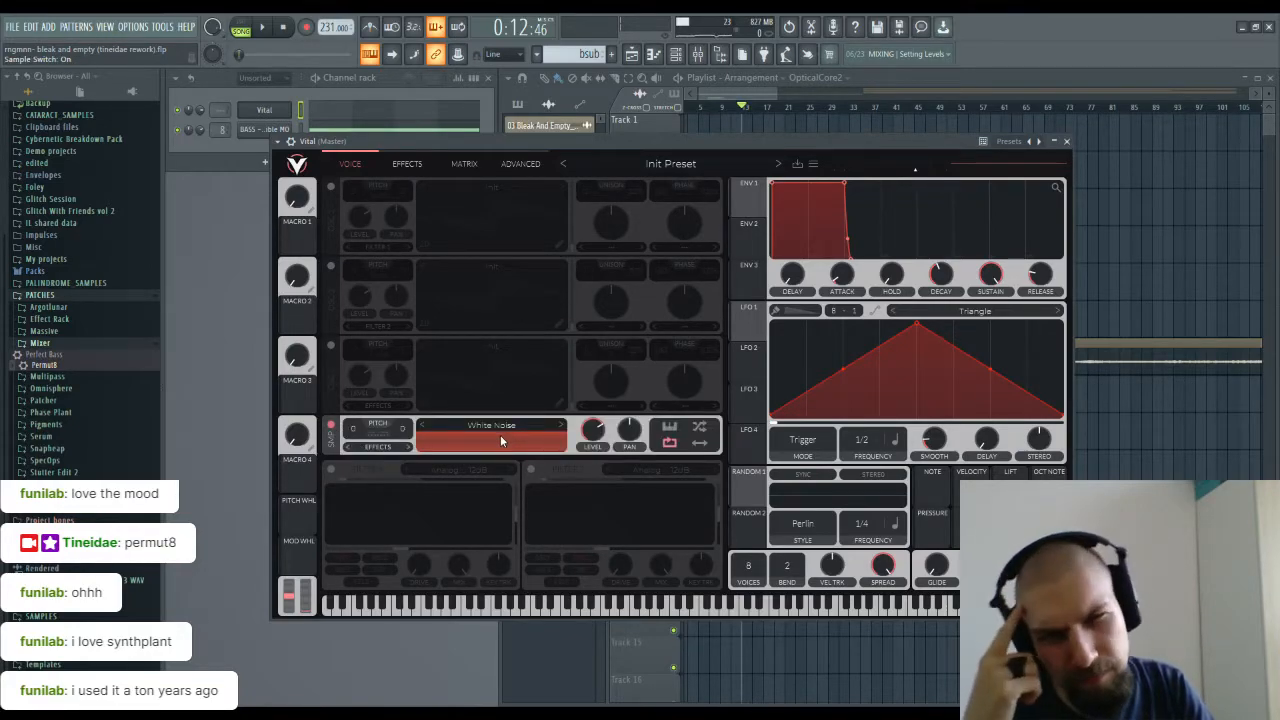
Step: Run the white noise through Filter 1 set to Ladder 24dB, lower the cutoff slightly and audition a few notes
{"action": "left_click", "coordinate": [331, 469]}
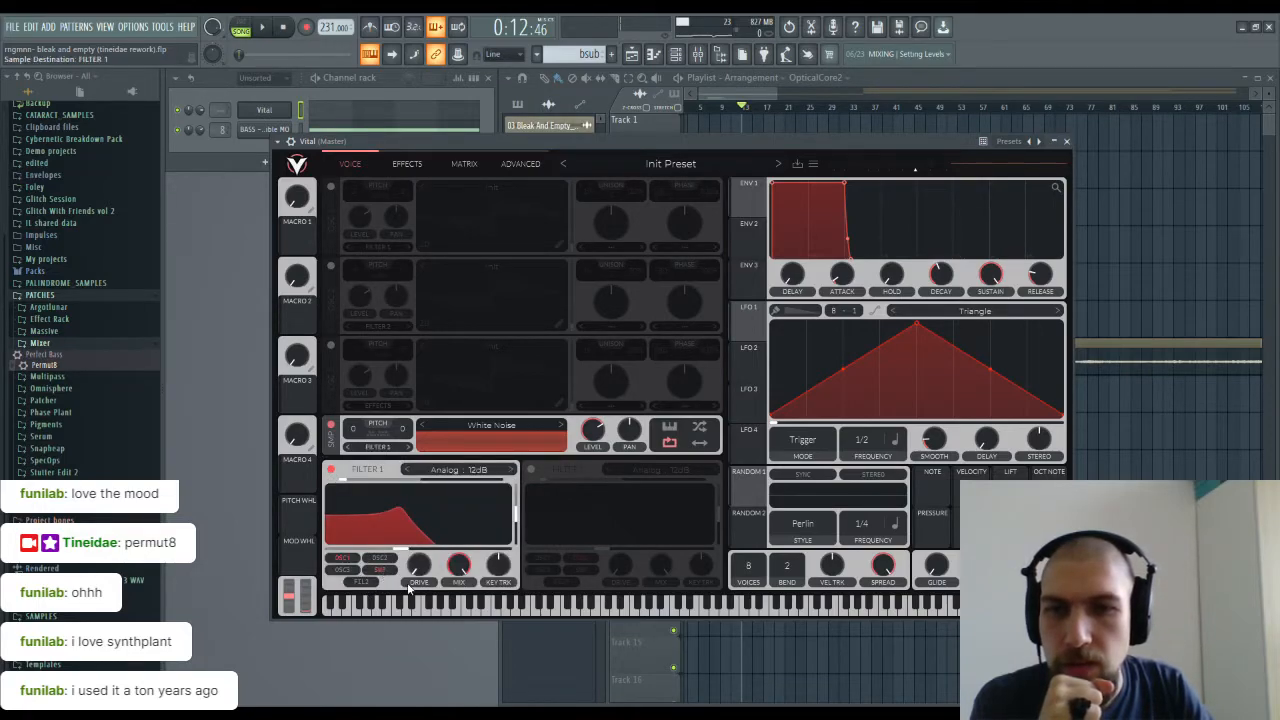
{"action": "left_click", "coordinate": [472, 470]}
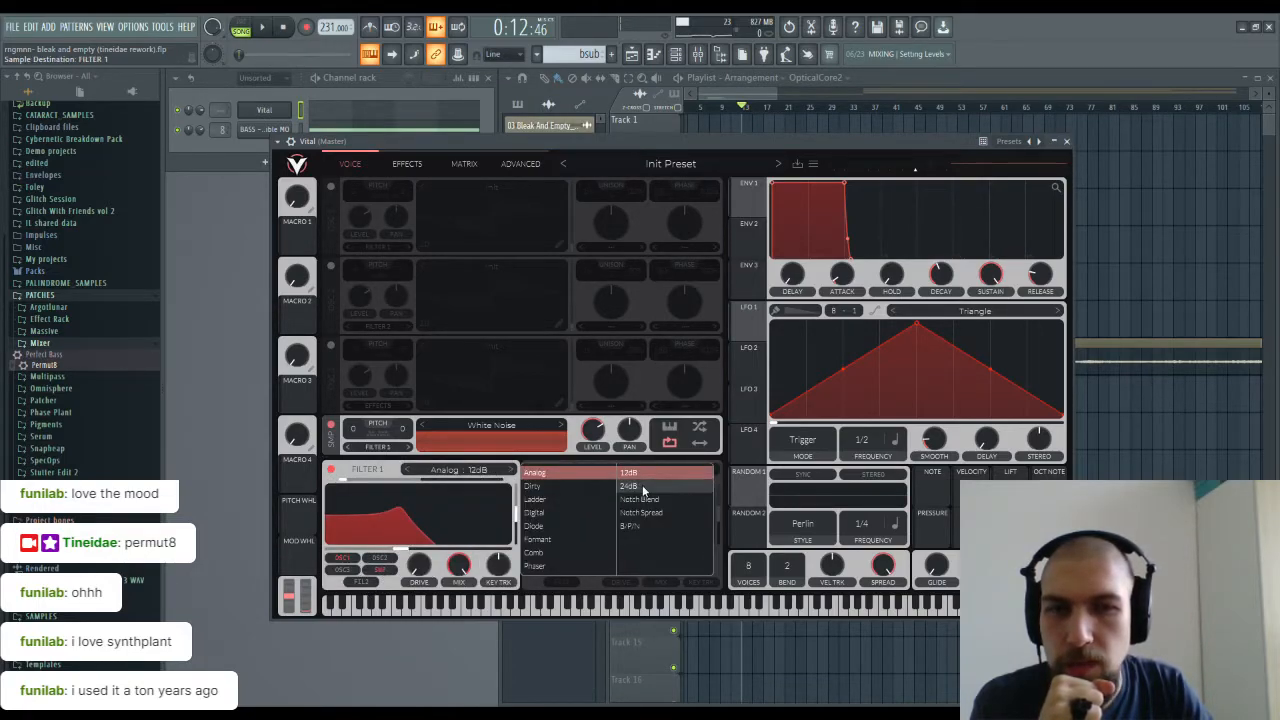
{"action": "left_click", "coordinate": [612, 486]}
{"action": "left_click", "coordinate": [534, 499]}
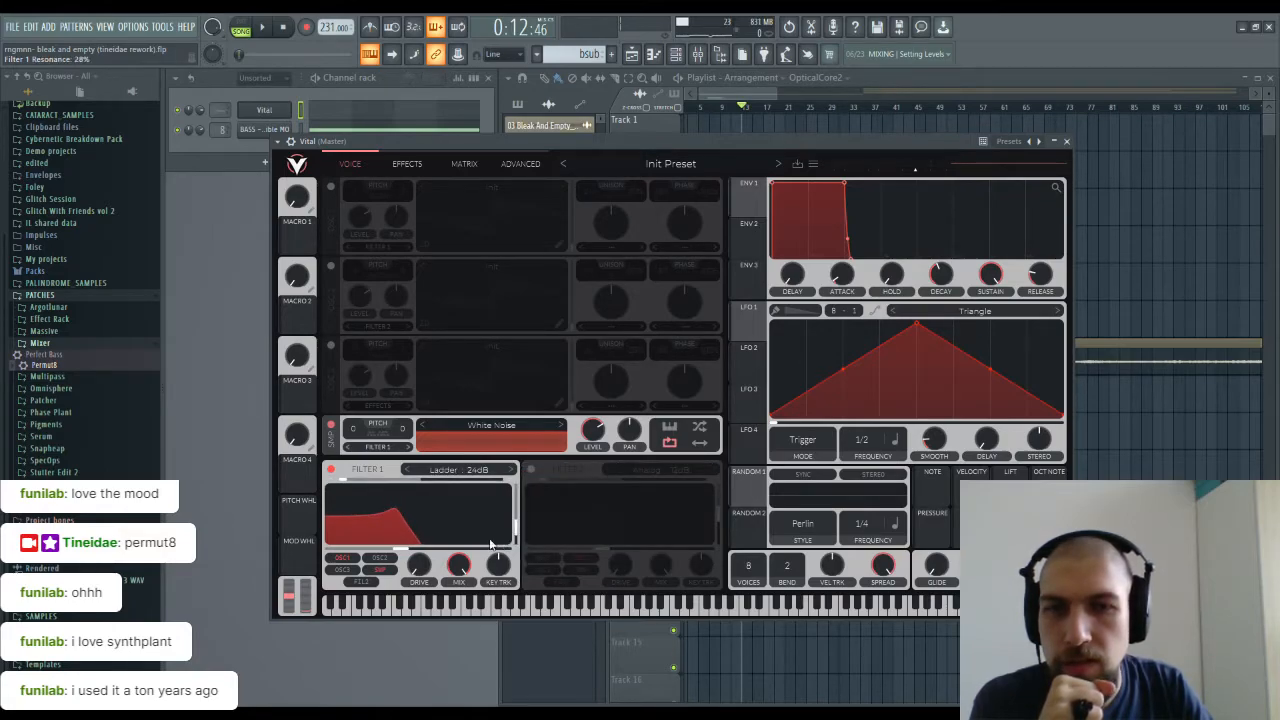
{"action": "mouse_move", "coordinate": [403, 548]}
{"action": "left_mouse_down"}
{"action": "mouse_move", "coordinate": [500, 562]}
{"action": "mouse_move", "coordinate": [500, 537]}
{"action": "mouse_move", "coordinate": [420, 543]}
{"action": "mouse_move", "coordinate": [497, 557]}
{"action": "mouse_move", "coordinate": [402, 552]}
{"action": "mouse_move", "coordinate": [516, 536]}
{"action": "mouse_move", "coordinate": [405, 551]}
{"action": "mouse_move", "coordinate": [504, 558]}
{"action": "mouse_move", "coordinate": [370, 562]}
{"action": "mouse_move", "coordinate": [505, 558]}
{"action": "mouse_move", "coordinate": [395, 560]}
{"action": "left_mouse_up"}
{"action": "key", "text": "c"}
{"action": "key", "text": "c"}
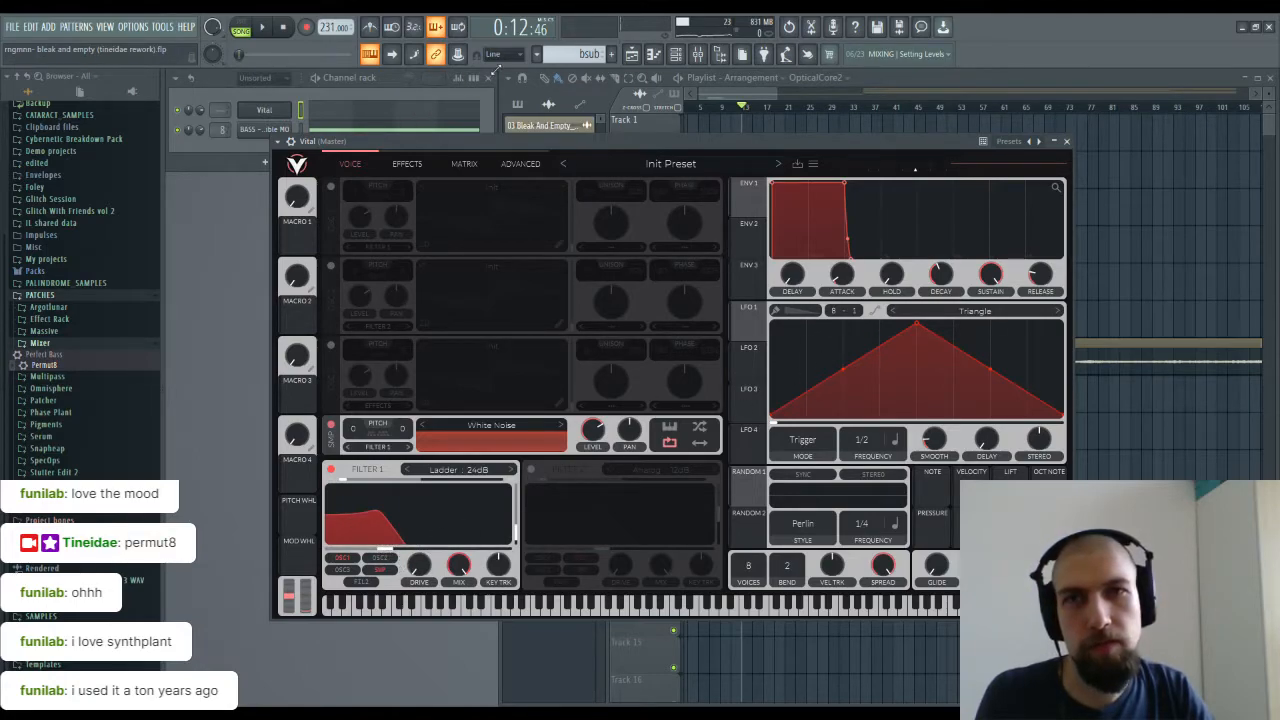
Step: Create a new pattern named noisz
{"action": "left_click", "coordinate": [611, 55]}
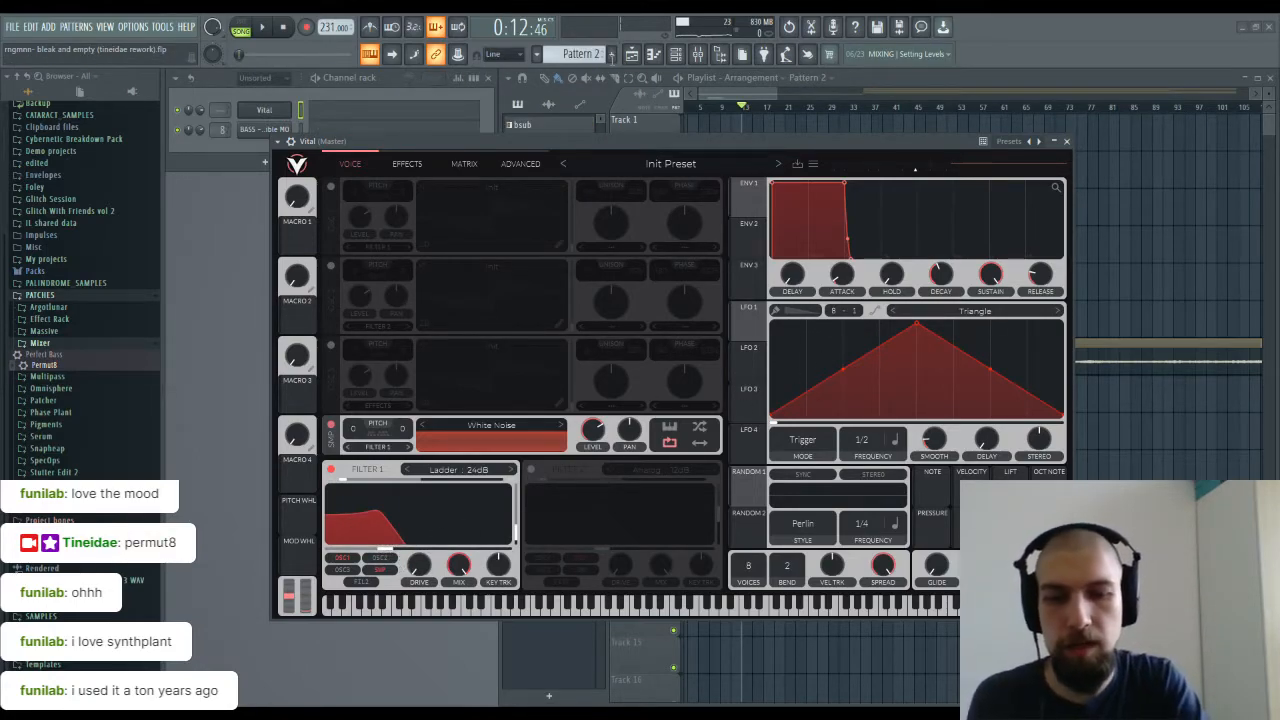
{"action": "type", "text": "noisz"}
{"action": "key", "text": "Return"}
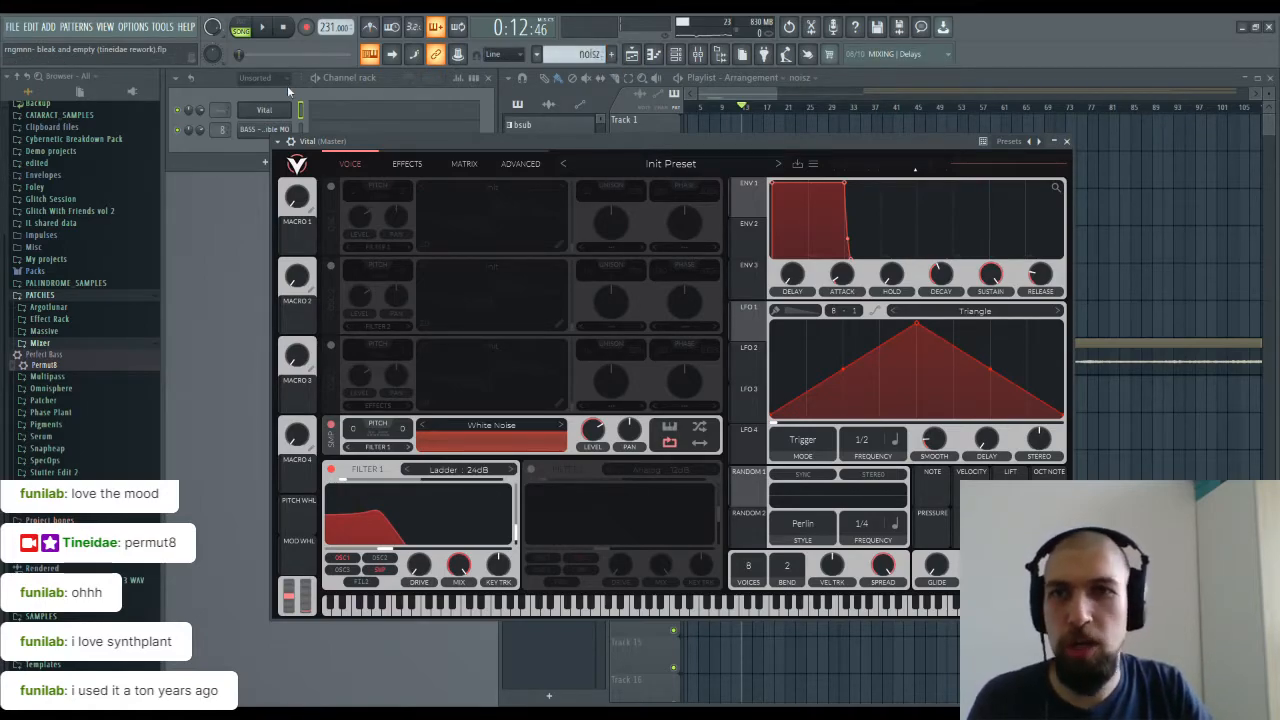
Step: Route the Vital channel to mixer track 10 and check the assignment in the mixer
{"action": "left_click", "coordinate": [266, 118]}
{"action": "left_click", "coordinate": [266, 118]}
{"action": "key", "text": "F9"}
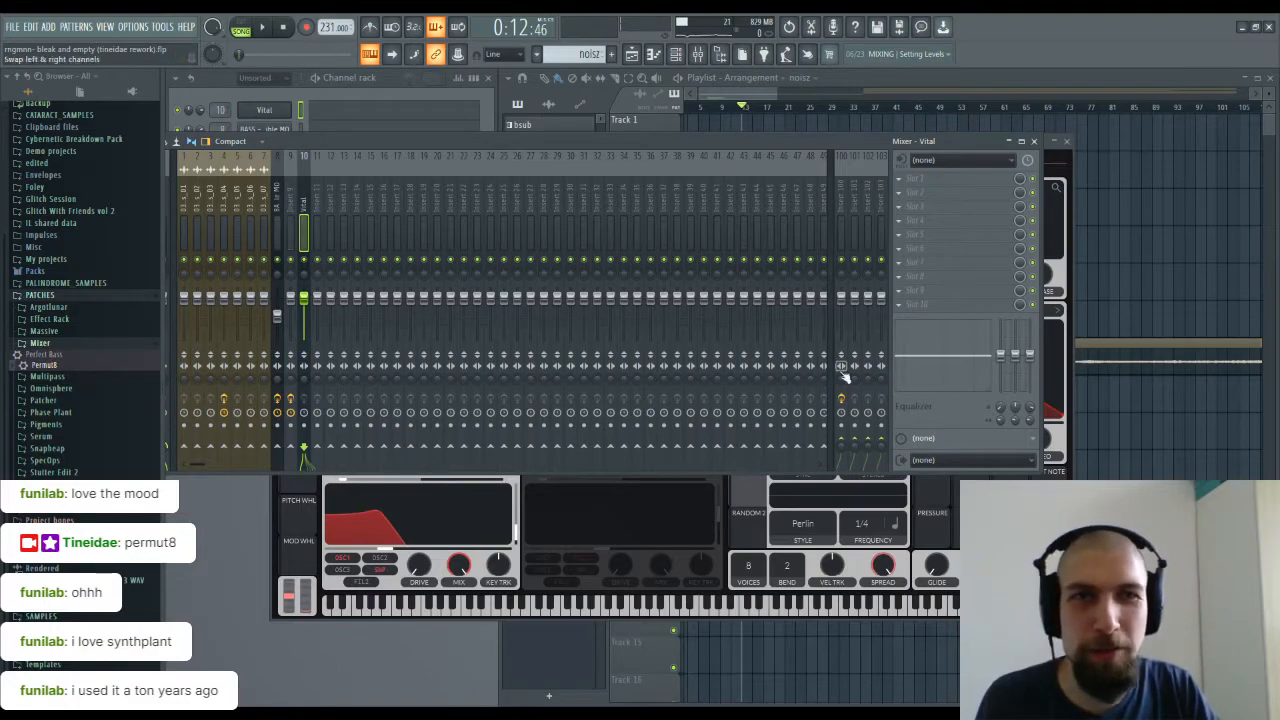
{"action": "left_click", "coordinate": [1034, 141]}
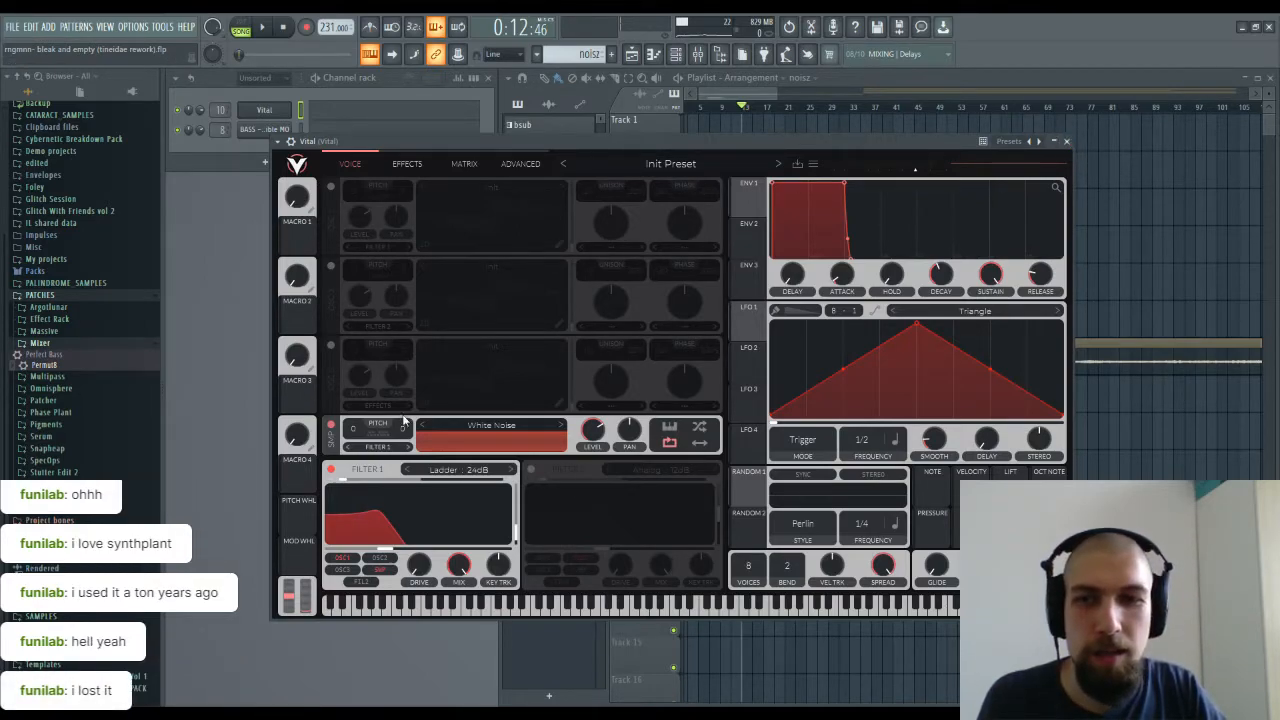
Step: Audition the C notes in Vital's piano roll and add a 4-bar C6 note at the start of the pattern
{"action": "left_click", "coordinate": [1068, 143]}
{"action": "key", "text": "F7"}
{"action": "left_click", "coordinate": [205, 500]}
{"action": "left_click", "coordinate": [204, 364]}
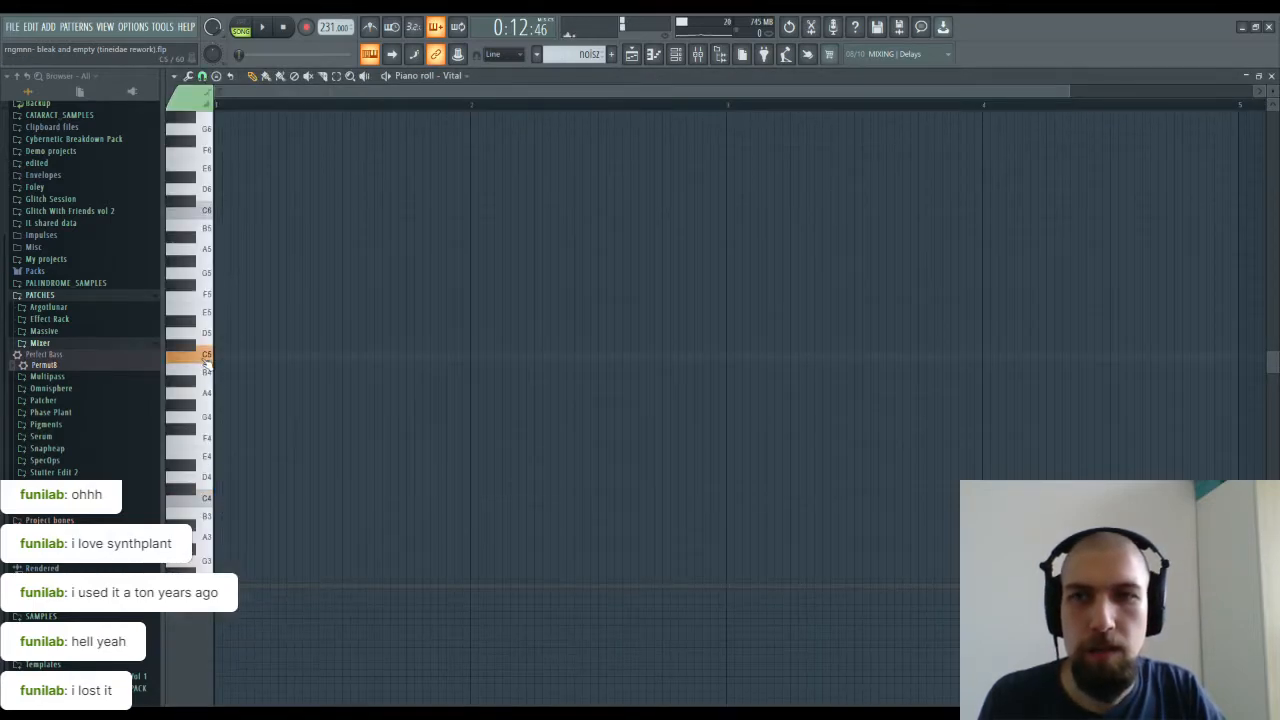
{"action": "left_click", "coordinate": [205, 214]}
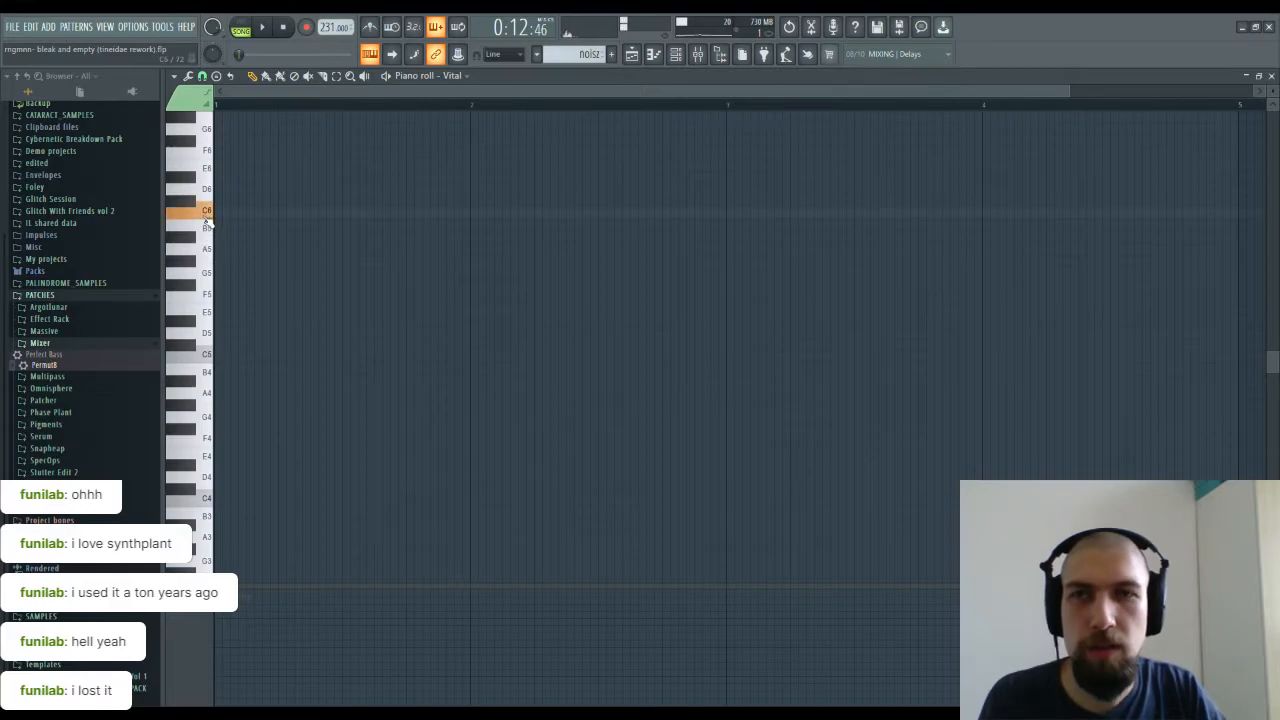
{"action": "left_click", "coordinate": [229, 214]}
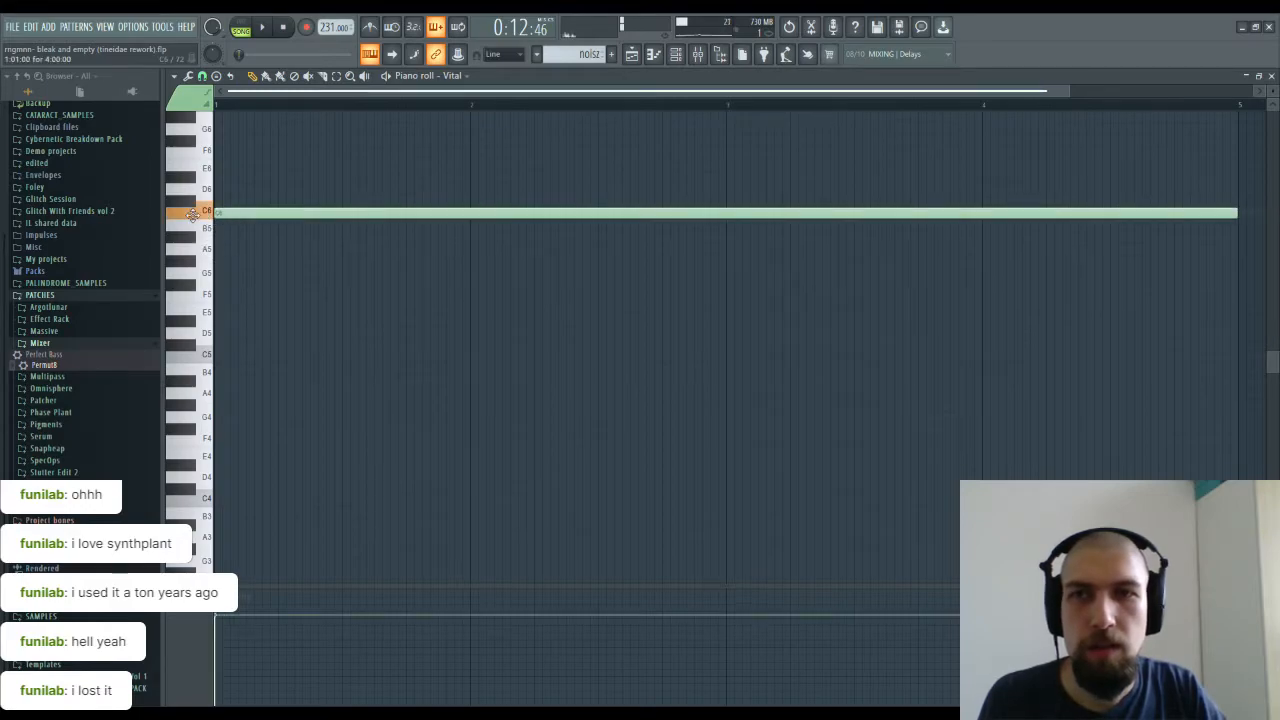
Step: Place the noisz pattern in the playlist on Track 13, aligned with the start of the first bsub clip
{"action": "left_click", "coordinate": [1273, 76]}
{"action": "left_click", "coordinate": [785, 455]}
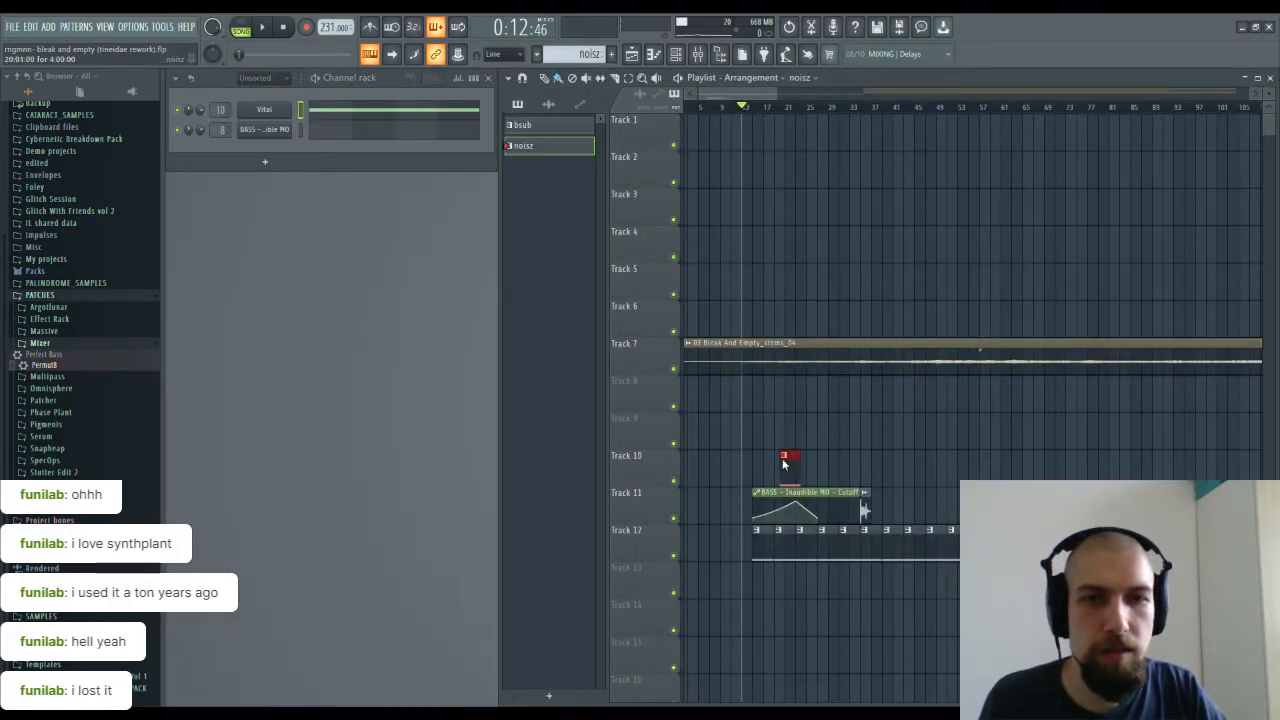
{"action": "left_click_drag", "start_coordinate": [788, 461], "coordinate": [760, 568]}
Step: Create an automation clip for Vital's Filter 1 Cutoff and place it on Track 14 beneath the noisz clip
{"action": "left_click", "coordinate": [265, 110]}
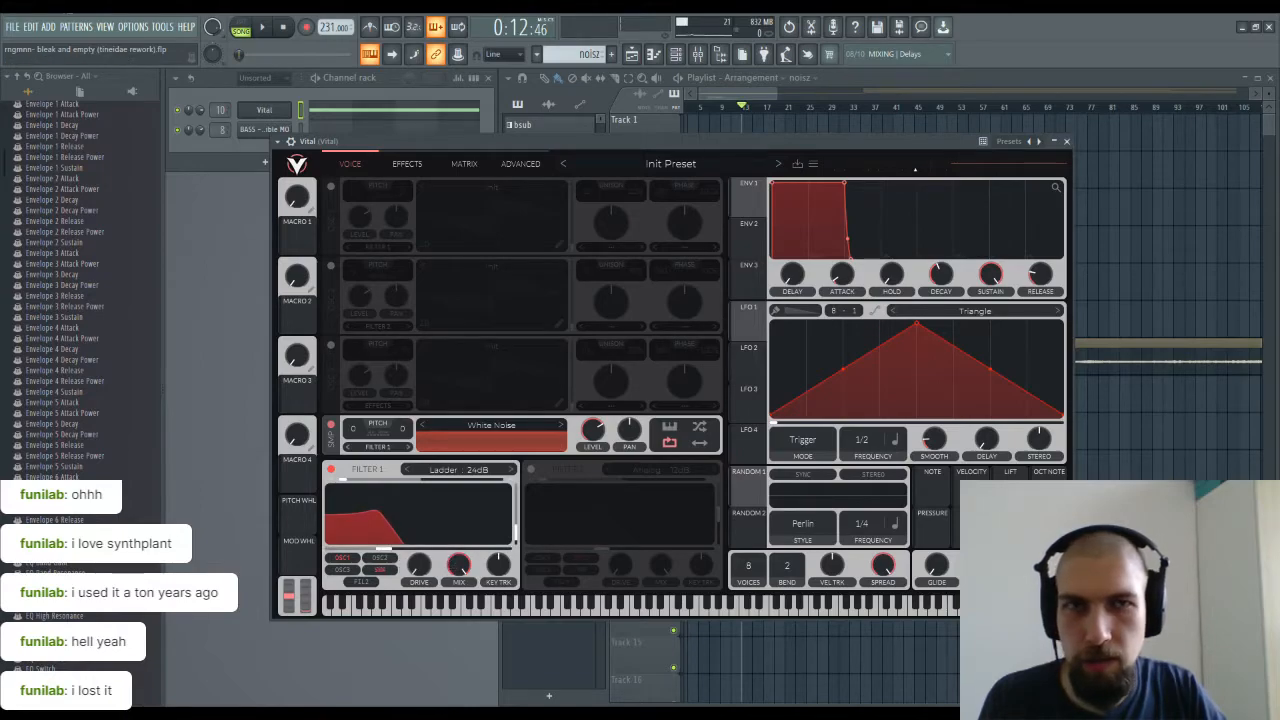
{"action": "left_click", "coordinate": [743, 110]}
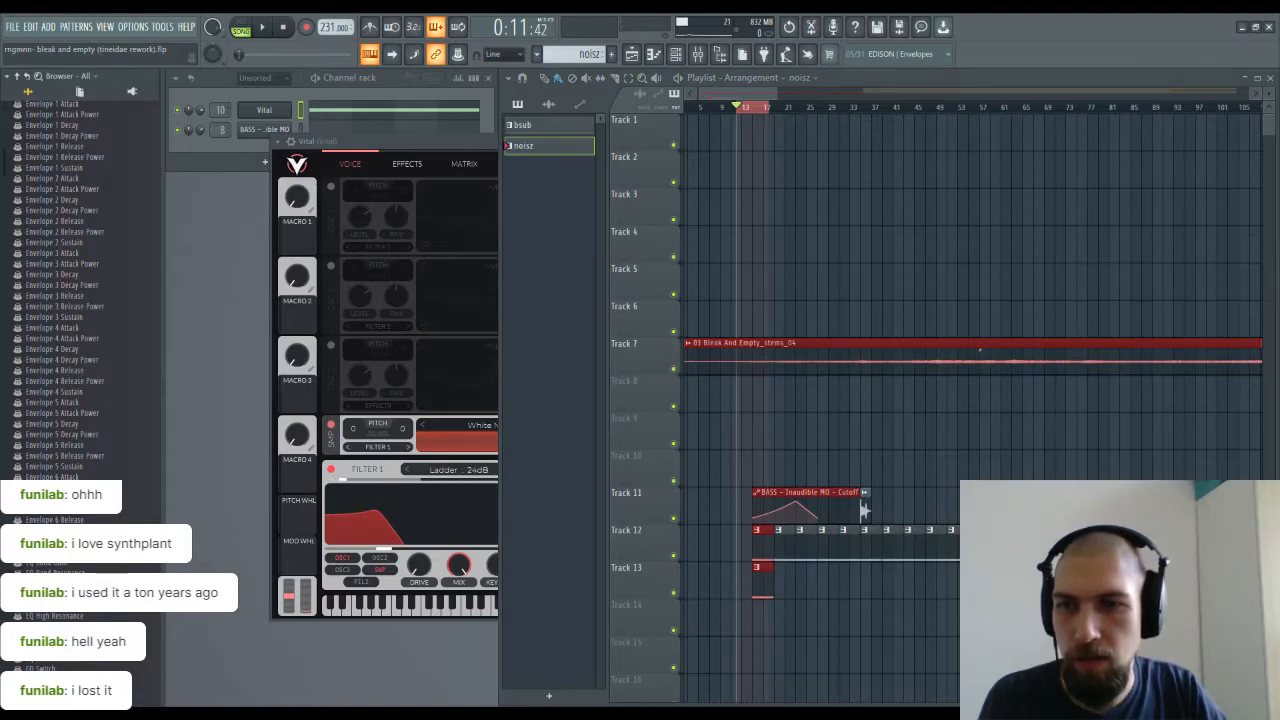
{"action": "left_click", "coordinate": [100, 645]}
{"action": "left_click_drag", "start_coordinate": [760, 118], "coordinate": [757, 636]}
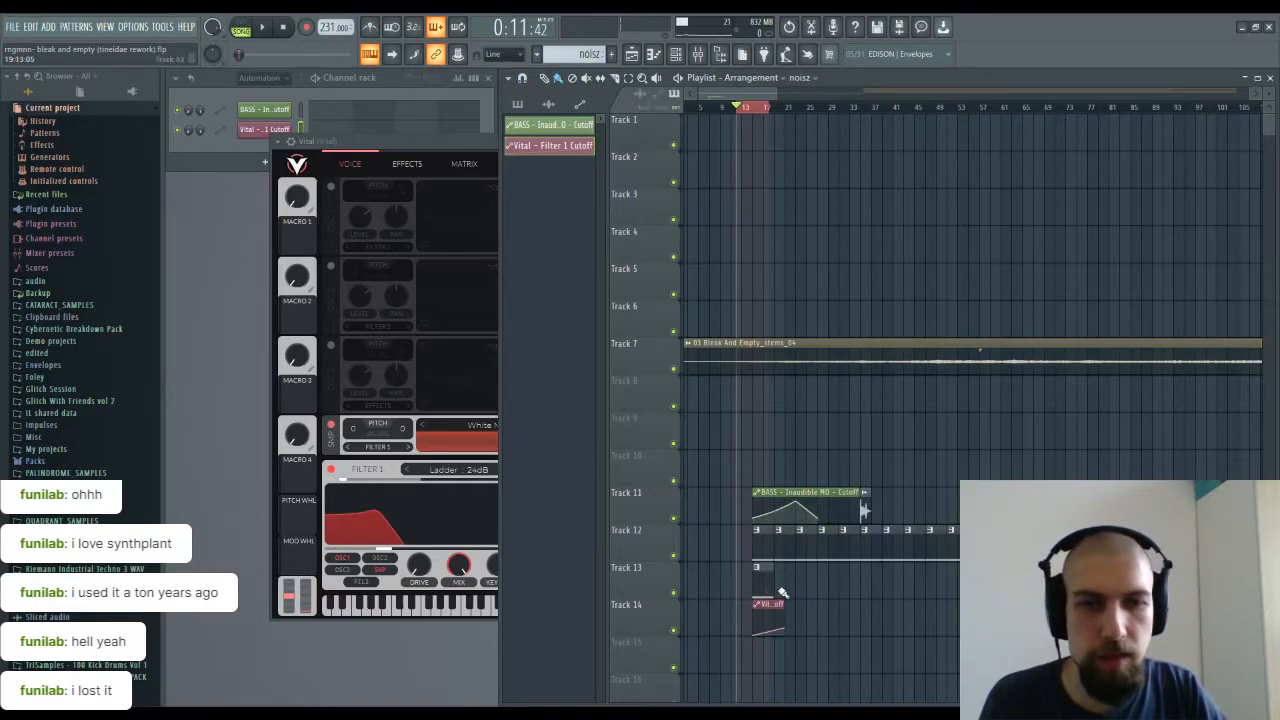
Step: Arrange two noisz clips and the cutoff automation from bar 27, extending the automation to 8 bars with an upward-bending curve
{"action": "left_click_drag", "start_coordinate": [780, 592], "coordinate": [843, 592]}
{"action": "left_click_drag", "start_coordinate": [754, 568], "coordinate": [818, 568]}
{"action": "left_click_drag", "start_coordinate": [764, 608], "coordinate": [830, 608]}
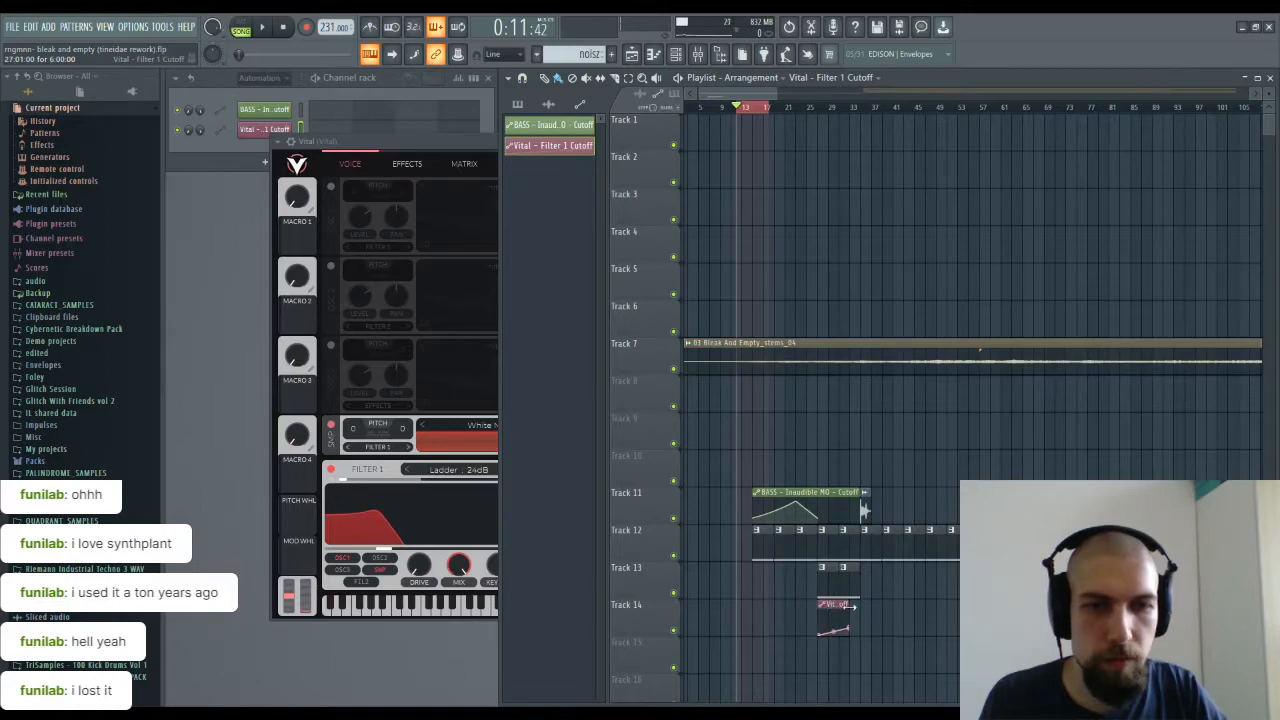
{"action": "left_click_drag", "start_coordinate": [862, 622], "coordinate": [860, 614]}
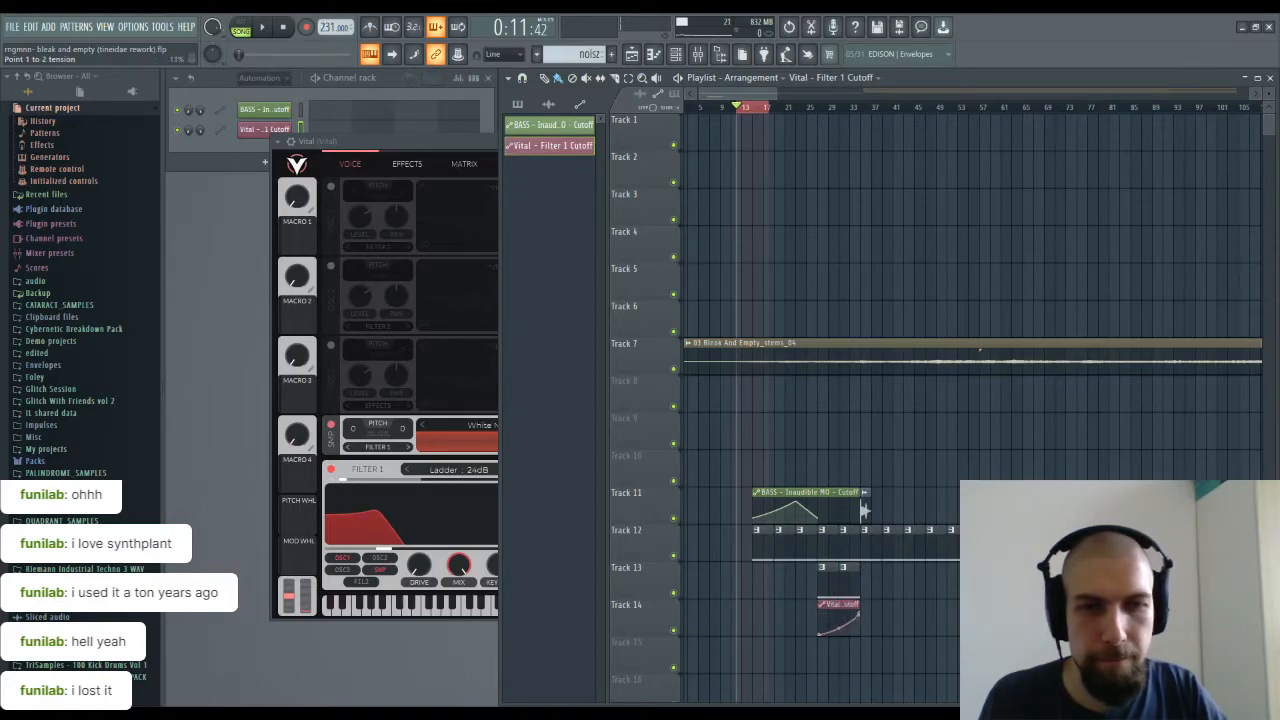
Step: Close the Vital window and lower the volume fader of the Vital mixer track
{"action": "left_click", "coordinate": [460, 140]}
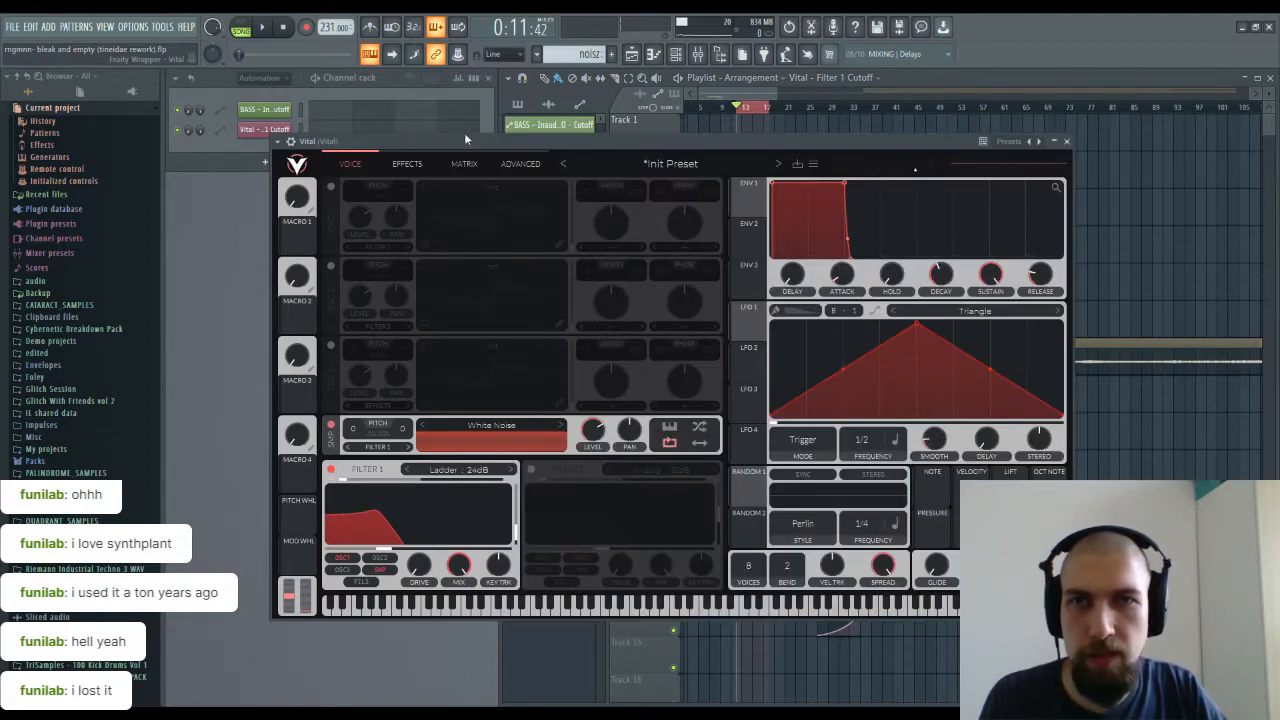
{"action": "left_click", "coordinate": [1052, 143]}
{"action": "left_click", "coordinate": [698, 53]}
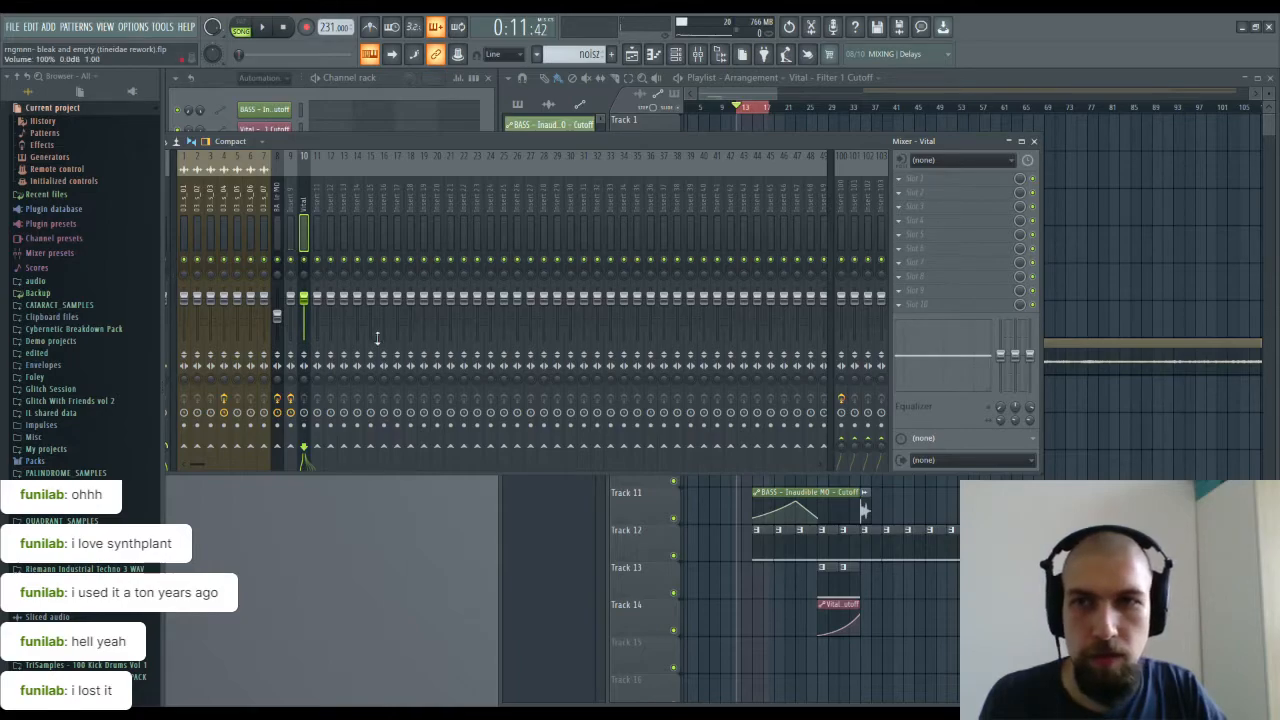
{"action": "left_click_drag", "start_coordinate": [310, 306], "coordinate": [310, 321]}
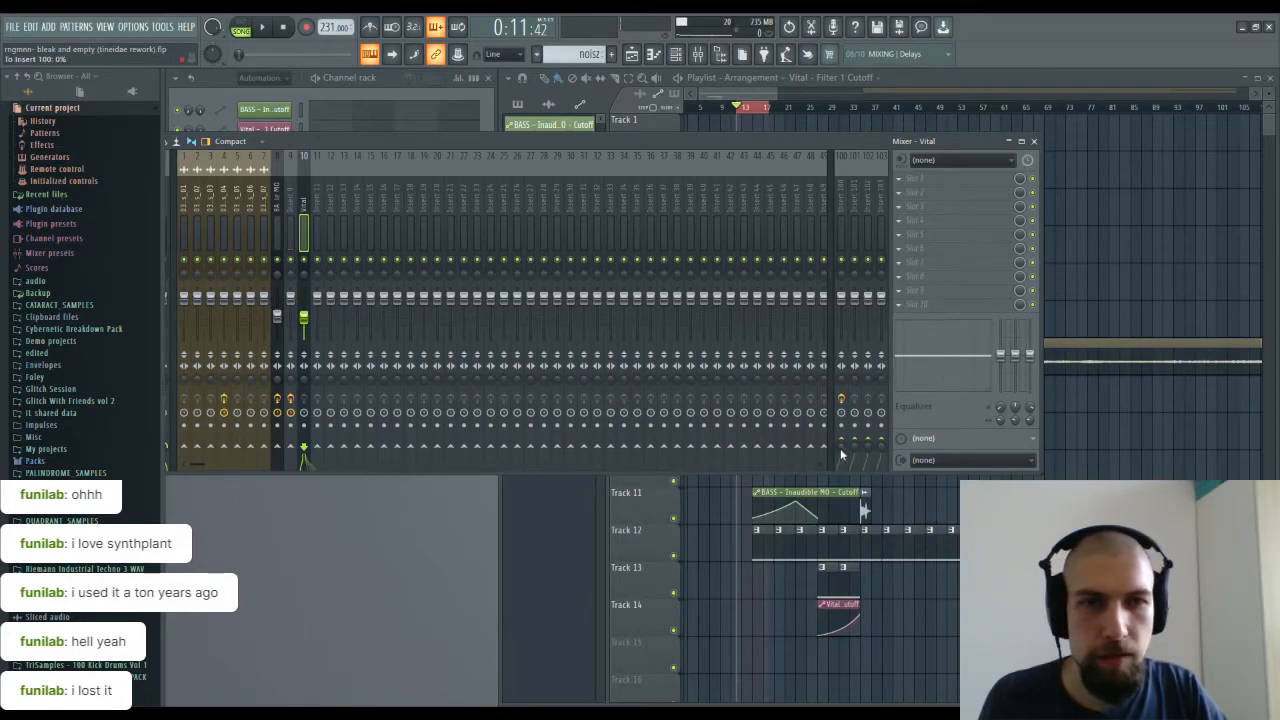
{"action": "left_click", "coordinate": [1034, 142]}
Step: Play the arrangement from bar 8 through the noise riser and the OpticalCore2 hit, then stop playback
{"action": "left_click", "coordinate": [717, 110]}
{"action": "key", "text": "space"}
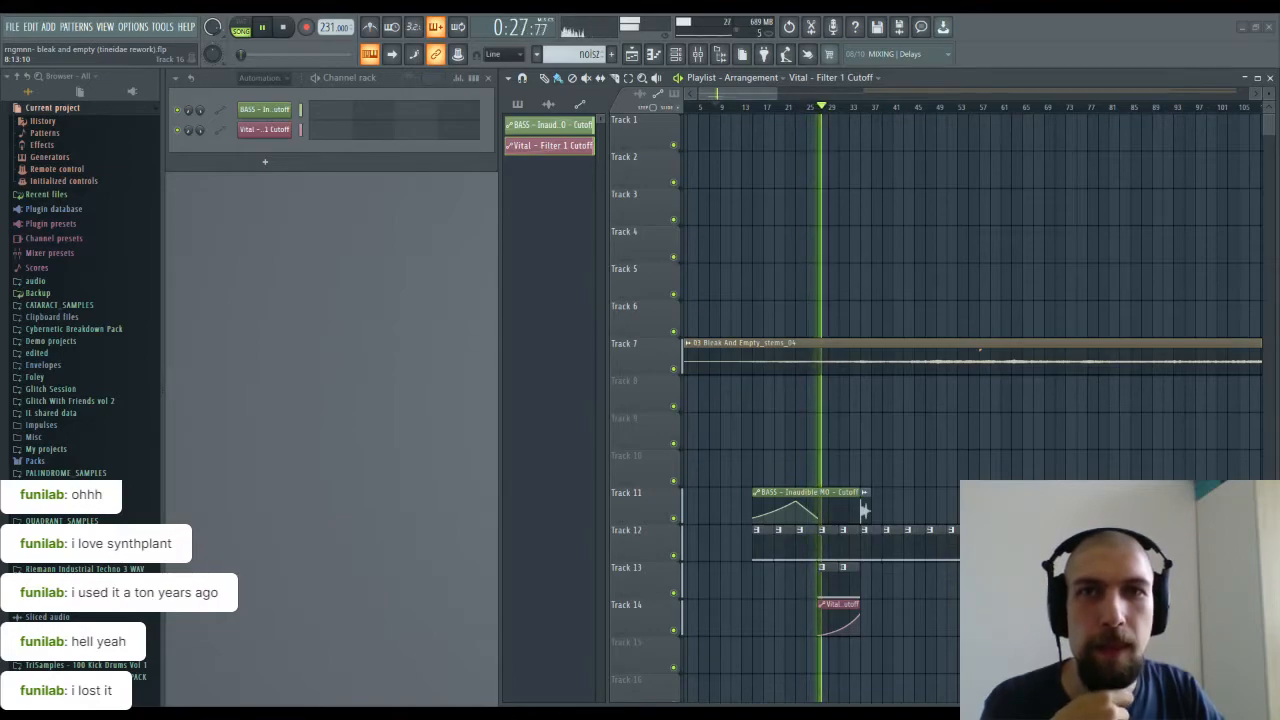
{"action": "scroll", "coordinate": [894, 297], "scroll_direction": "down", "scroll_amount": 2}
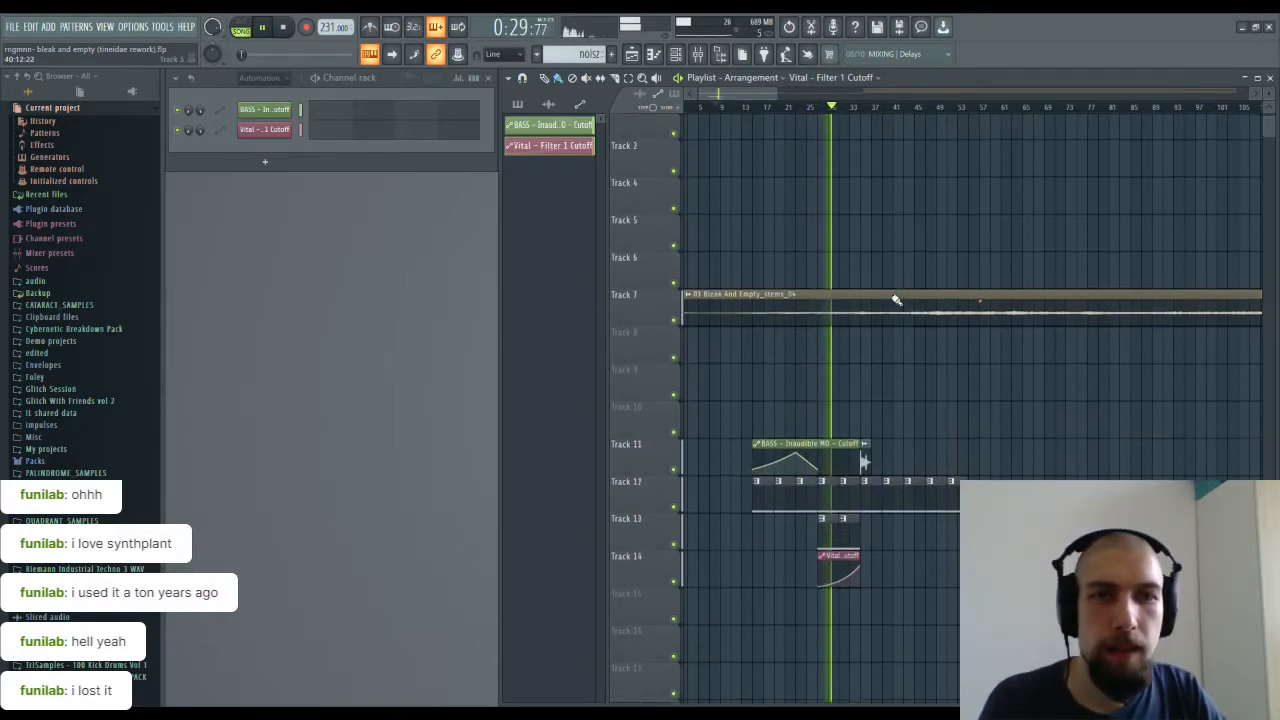
{"action": "scroll", "coordinate": [857, 112], "scroll_direction": "up", "scroll_amount": 1}
{"action": "scroll", "coordinate": [857, 113], "scroll_direction": "up", "scroll_amount": 2}
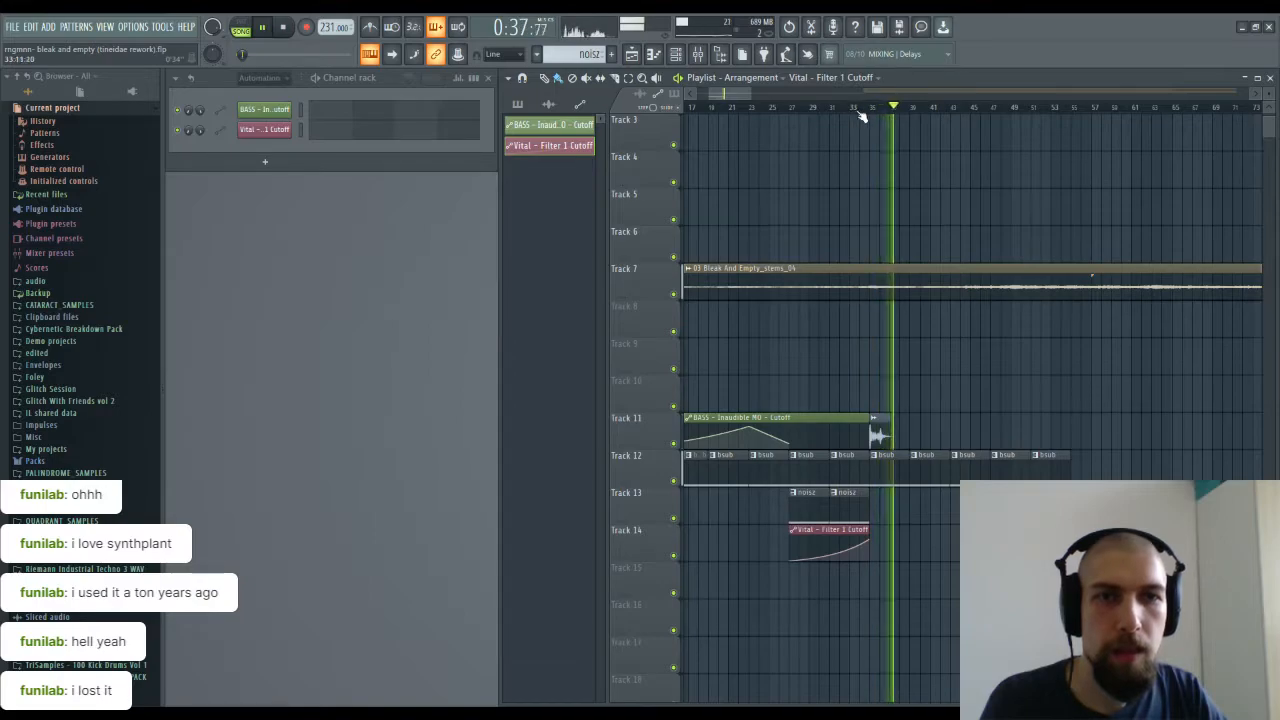
{"action": "key", "text": "space"}
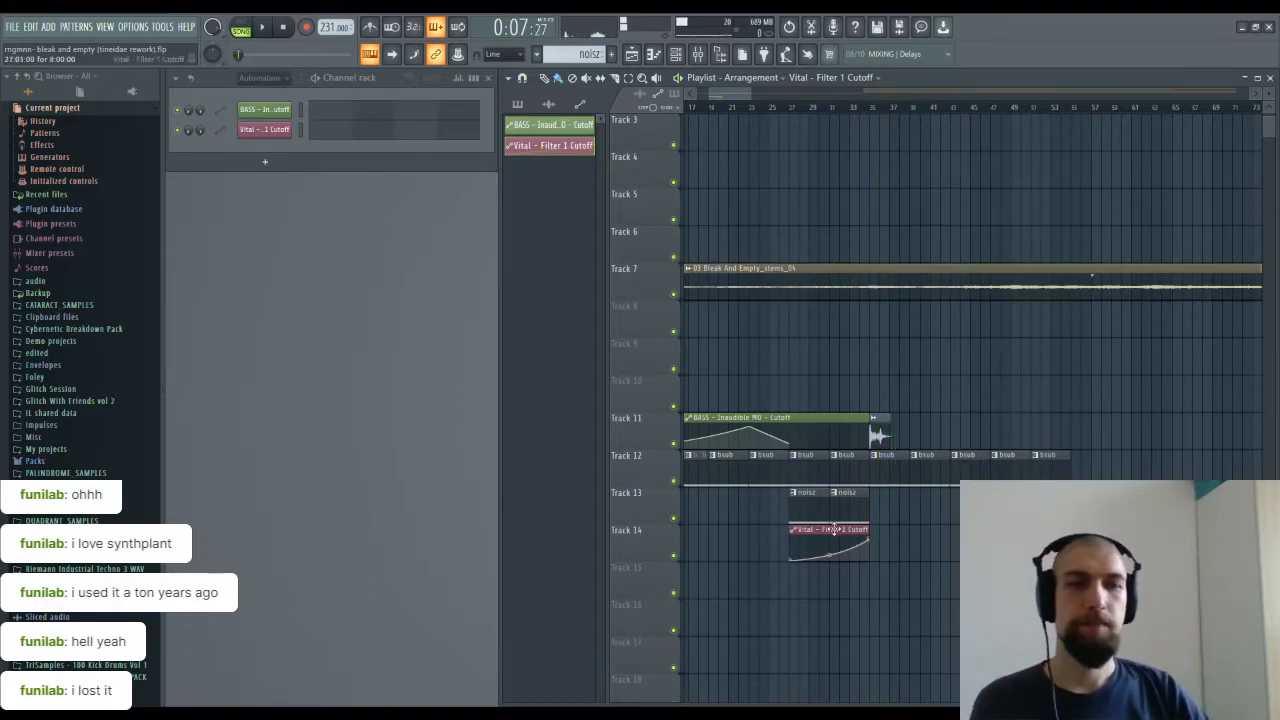
Step: Add a row of noisz pattern clips on Track 13 from bar 35 onward, directly after the existing ones
{"action": "left_click", "coordinate": [866, 503]}
{"action": "left_click_drag", "start_coordinate": [875, 505], "coordinate": [990, 505]}
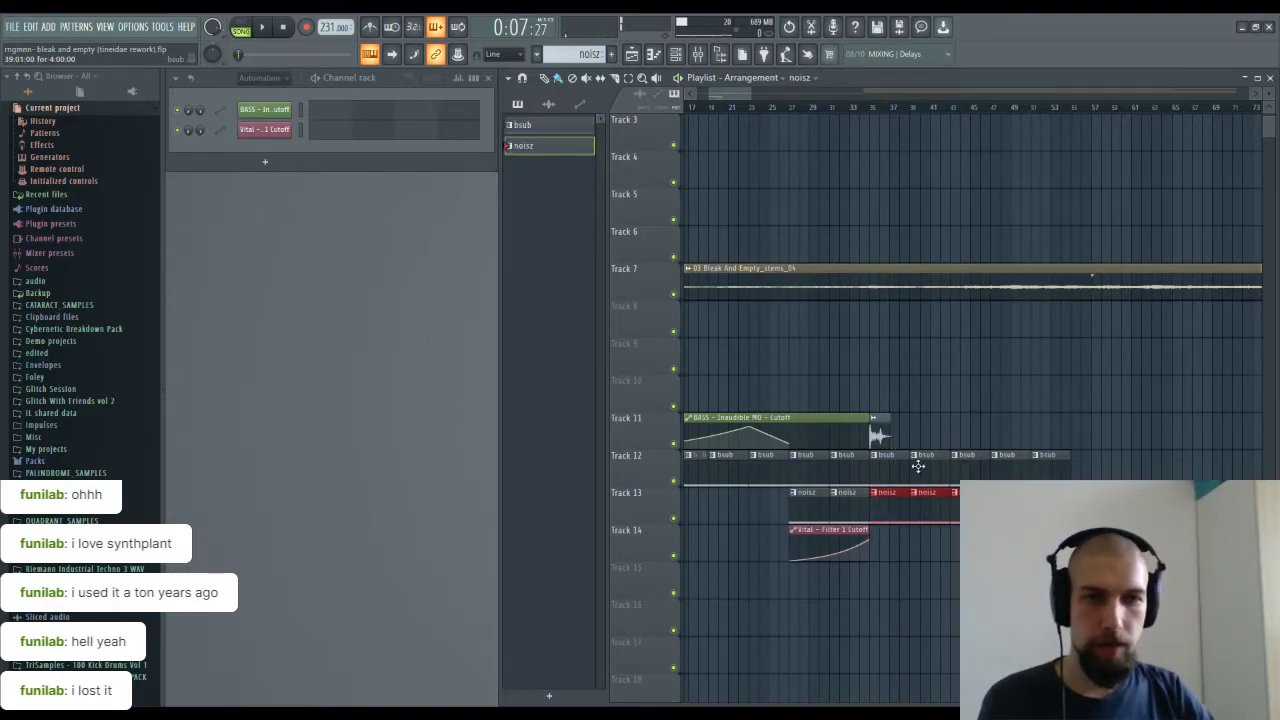
Step: Open Smooth Operator on OpticalCore2's mixer track, Insert 9, and raise the two high-frequency nodes of its curve
{"action": "double_click", "coordinate": [878, 436]}
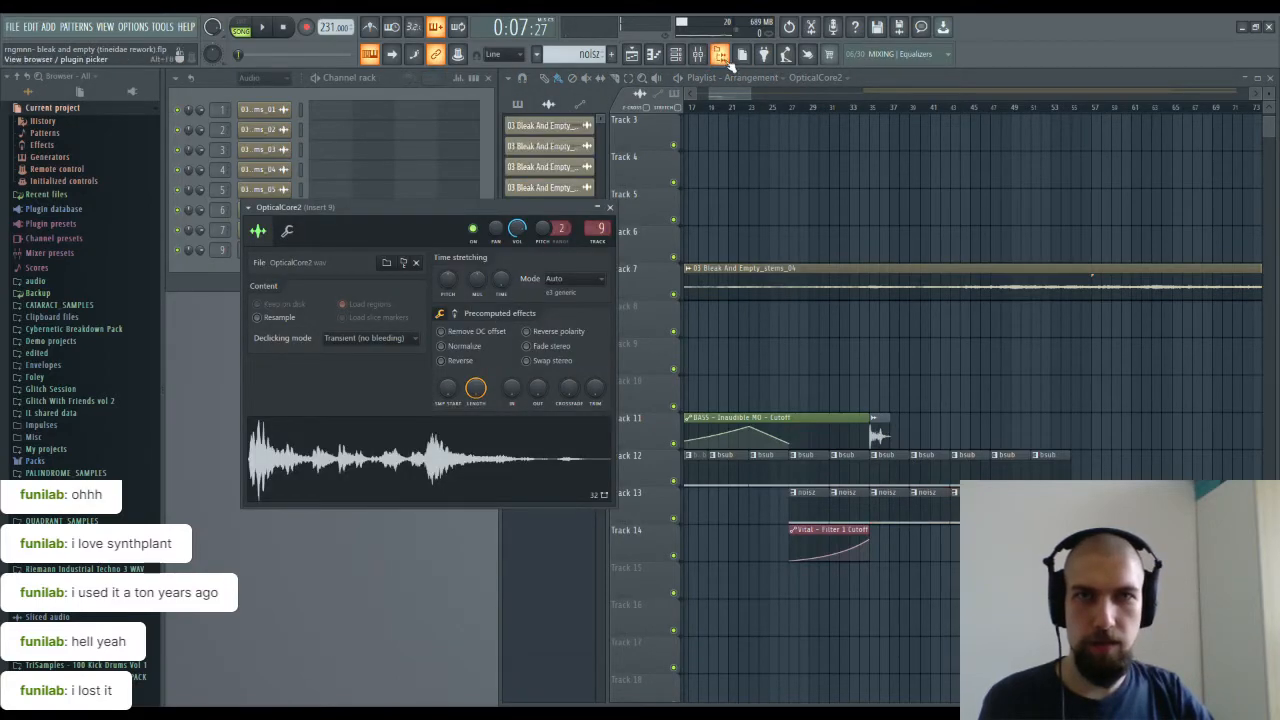
{"action": "left_click", "coordinate": [698, 54]}
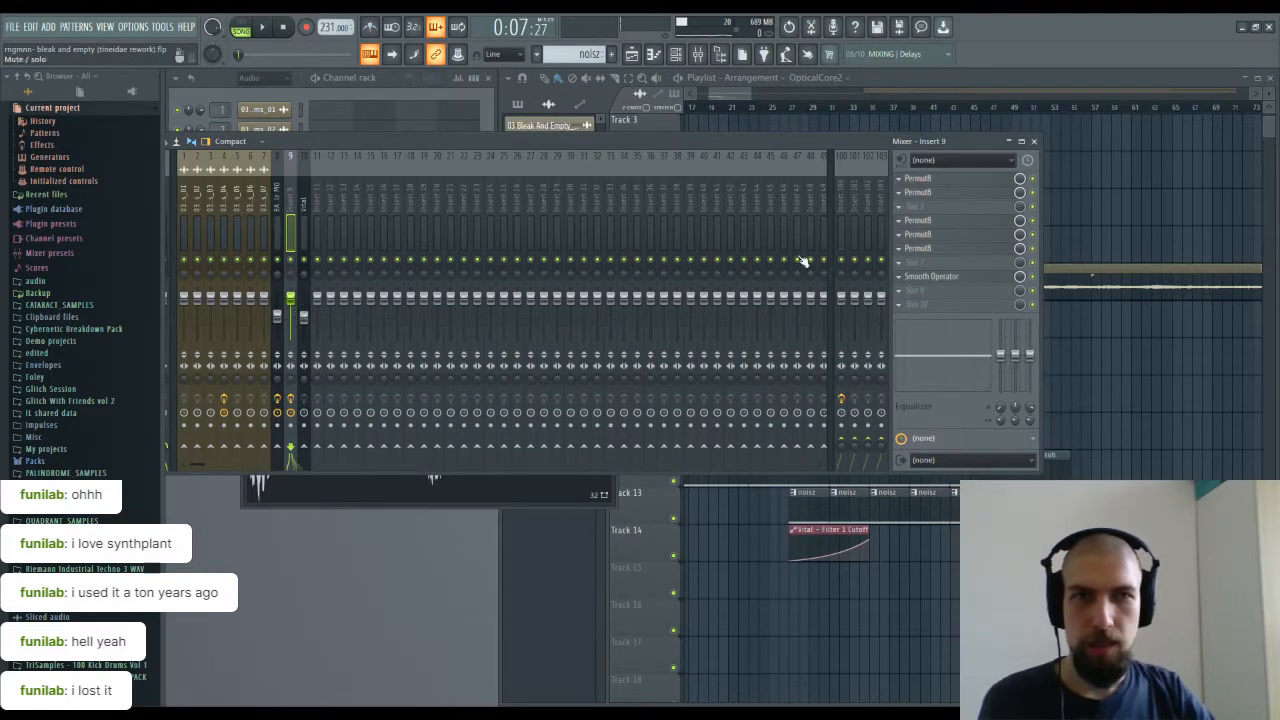
{"action": "left_click", "coordinate": [965, 281]}
{"action": "left_click_drag", "start_coordinate": [543, 434], "coordinate": [546, 407]}
{"action": "left_click_drag", "start_coordinate": [733, 462], "coordinate": [734, 429]}
Step: Close the mixer and audition the arrangement with the OpticalCore2 hit at bar 35, stopping playback at the end
{"action": "key", "text": "space"}
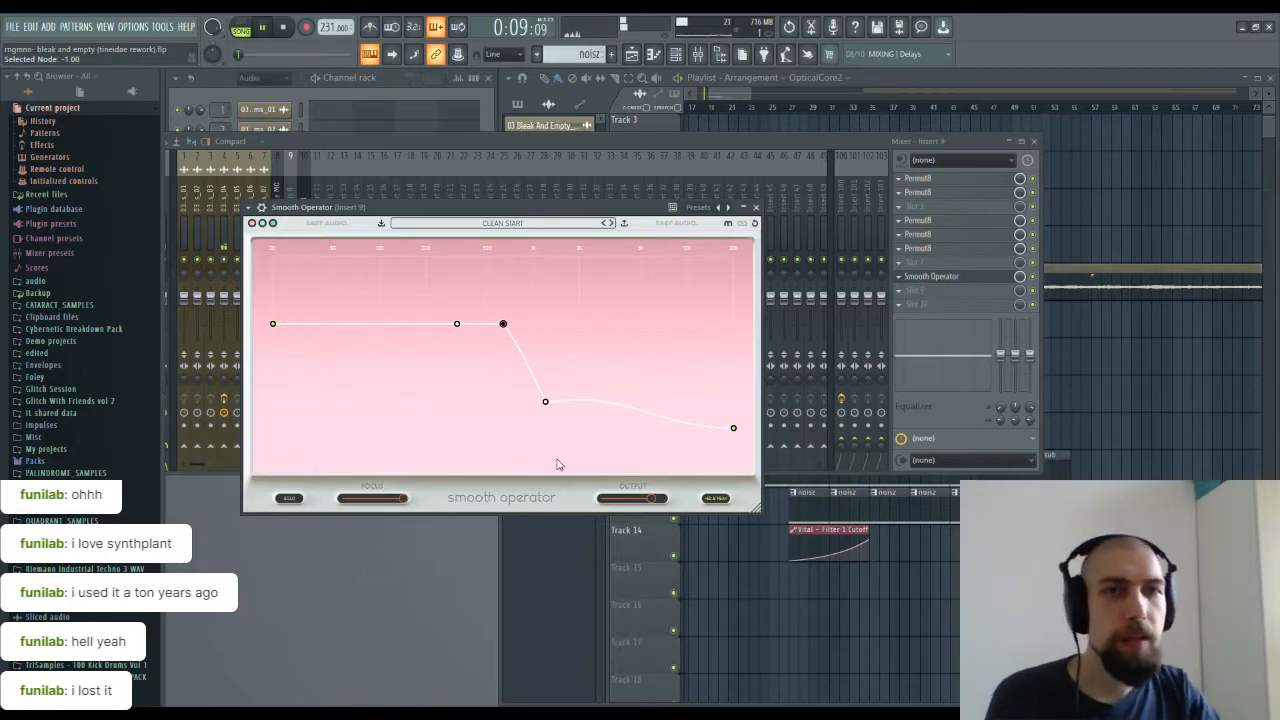
{"action": "left_click", "coordinate": [1037, 148]}
{"action": "left_click", "coordinate": [1036, 143]}
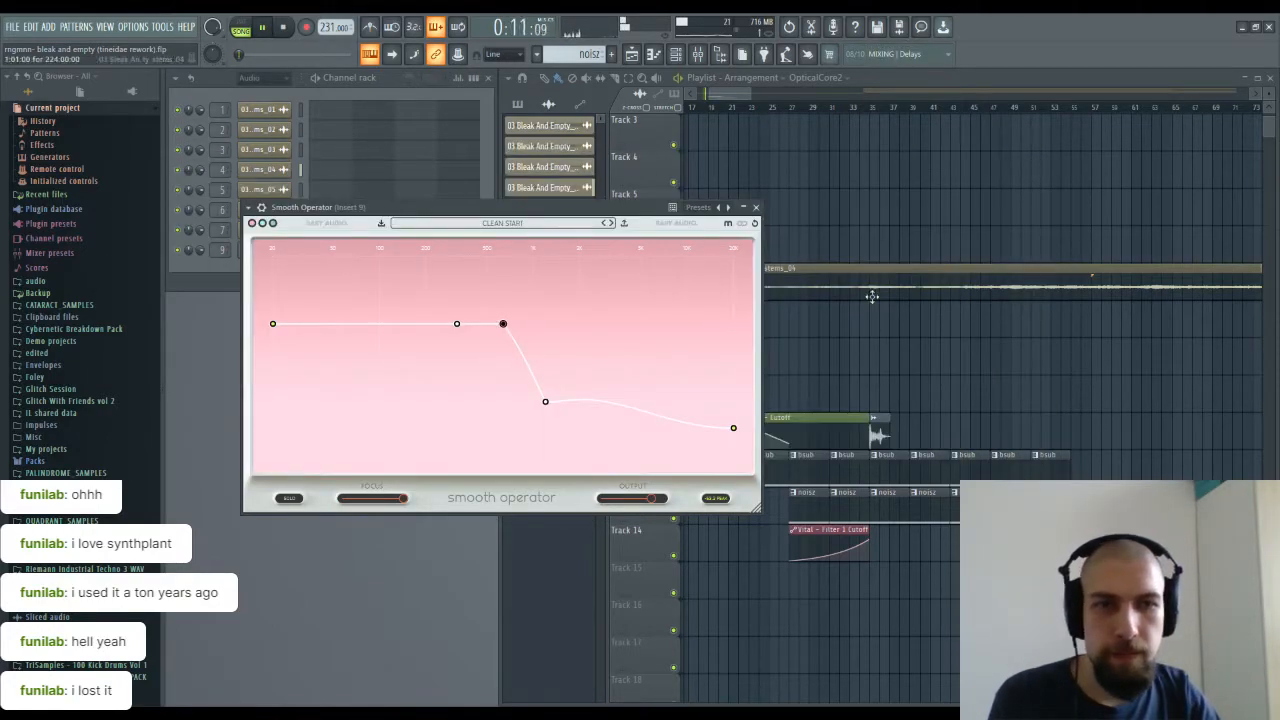
{"action": "left_click", "coordinate": [877, 117]}
{"action": "key", "text": "space"}
Step: Lengthen the Vital Filter 1 Cutoff automation clip and add a low point near bar 41 so the curve falls after bar 35
{"action": "left_click_drag", "start_coordinate": [868, 546], "coordinate": [985, 548]}
{"action": "right_click", "coordinate": [934, 552]}
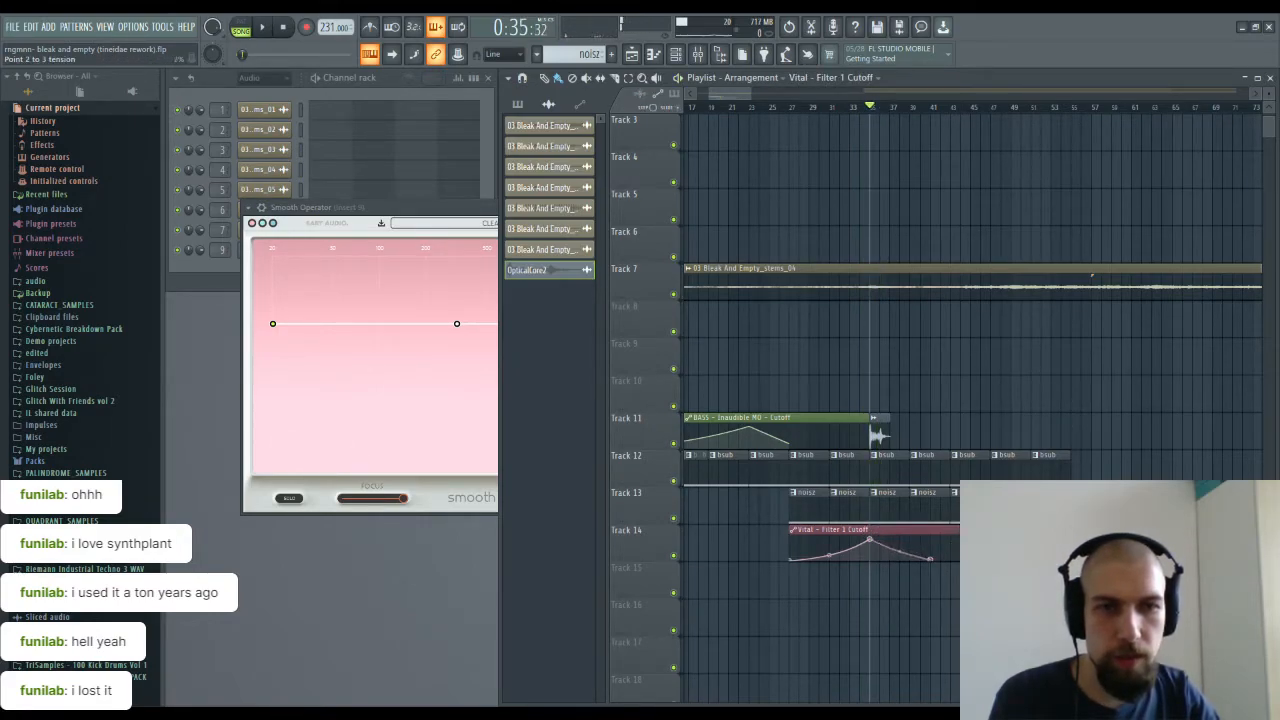
Step: Lower the two high-frequency nodes of Smooth Operator's curve, and close the Smooth Operator and OpticalCore2 windows
{"action": "left_click", "coordinate": [489, 240]}
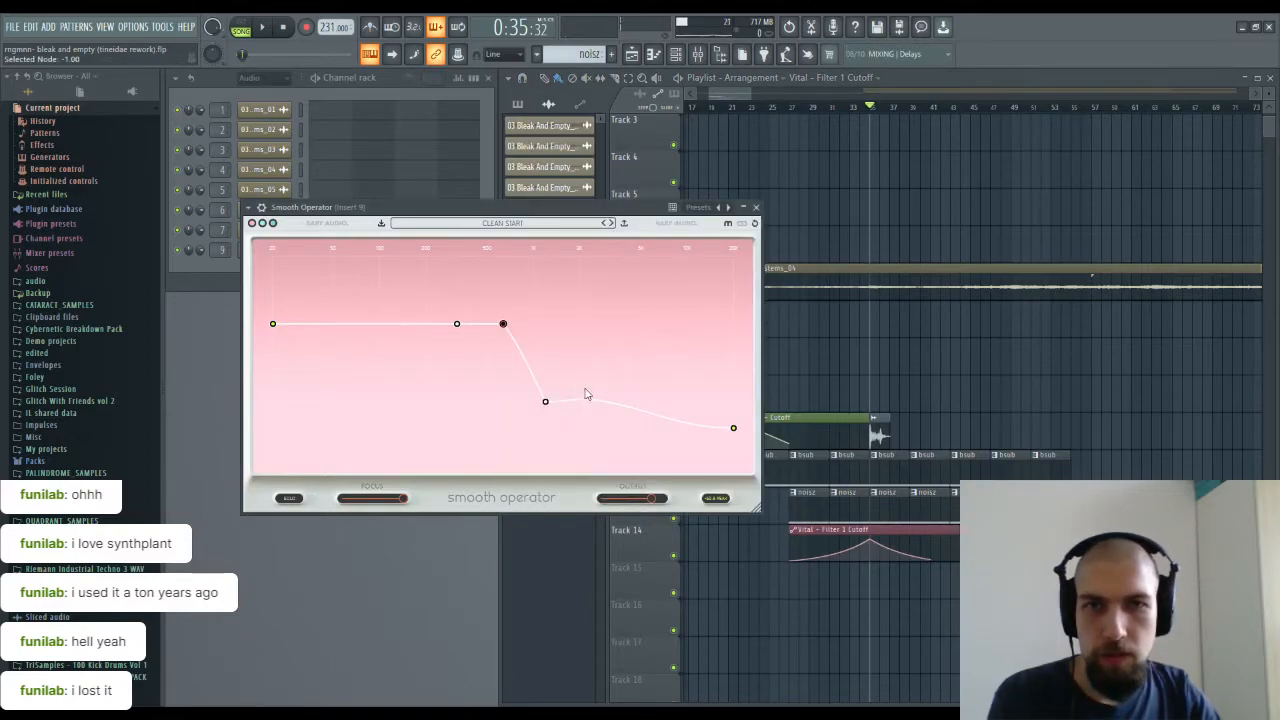
{"action": "left_click_drag", "start_coordinate": [546, 404], "coordinate": [551, 446]}
{"action": "left_click_drag", "start_coordinate": [735, 431], "coordinate": [743, 460]}
{"action": "left_click", "coordinate": [755, 207]}
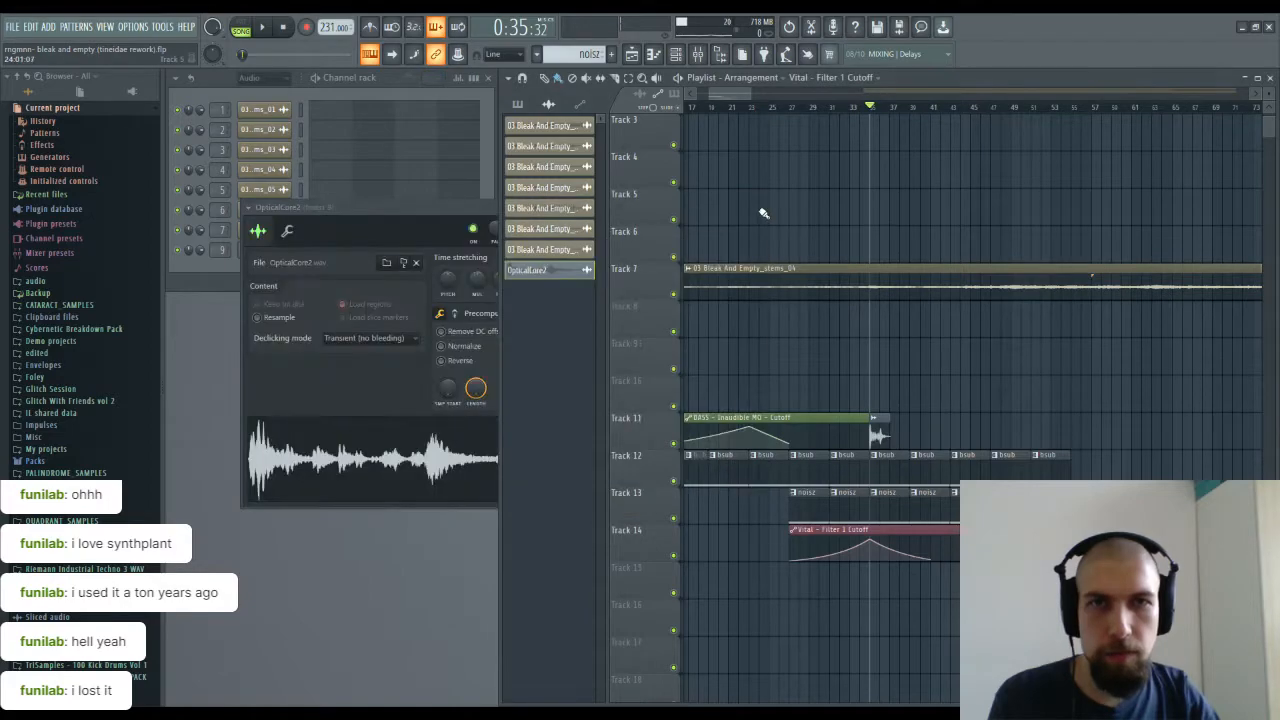
{"action": "left_click", "coordinate": [484, 217]}
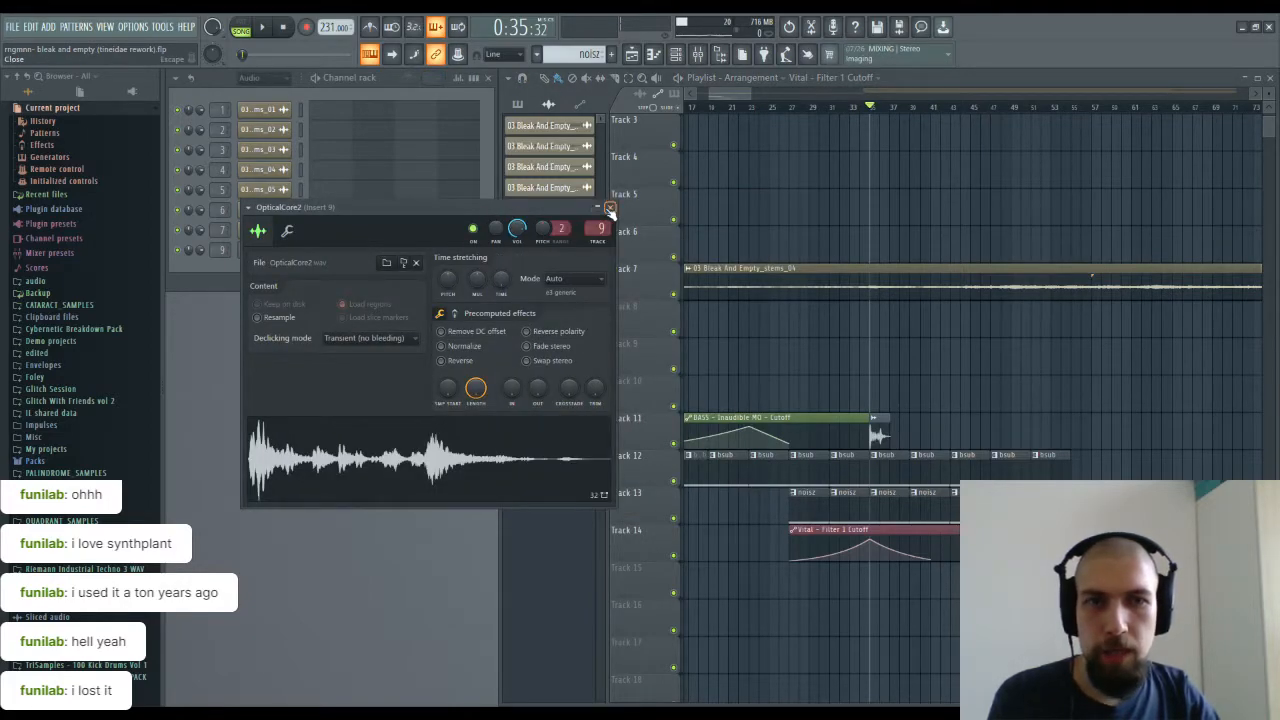
{"action": "left_click", "coordinate": [609, 213]}
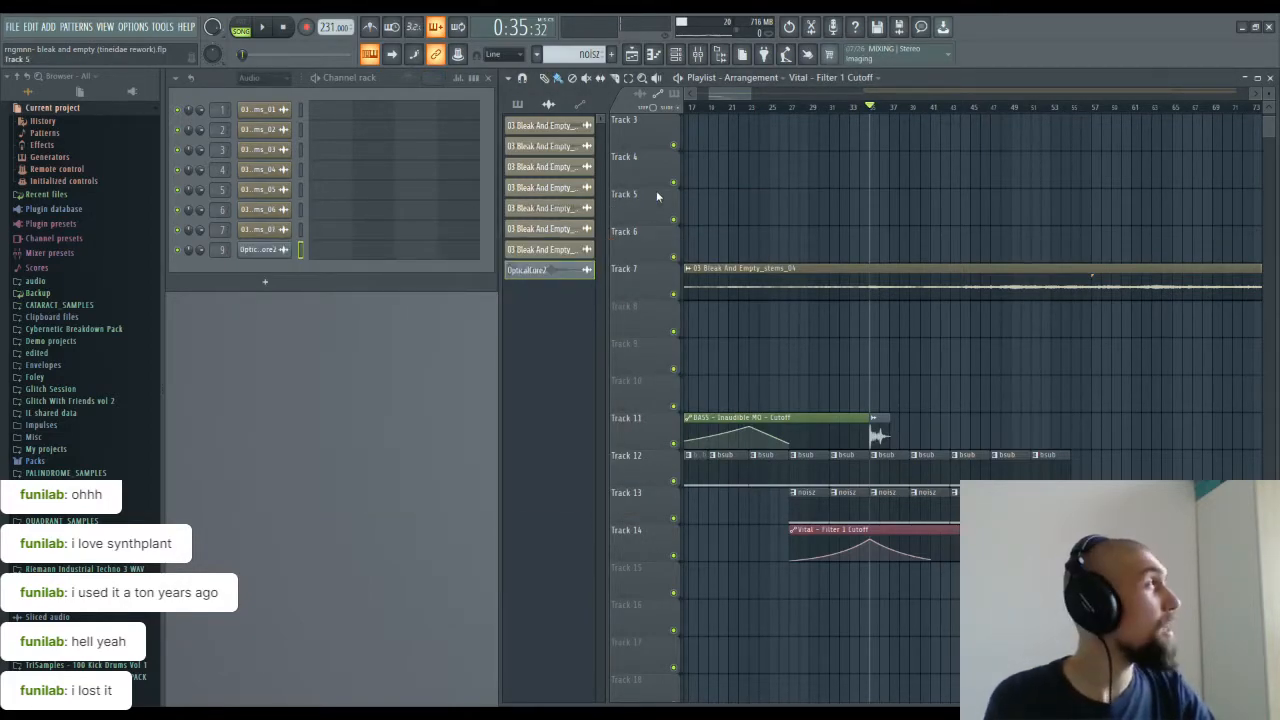
Step: Move the effects on Insert 9 up to fill the empty slots, putting Smooth Operator in slot 6
{"action": "left_click", "coordinate": [698, 54]}
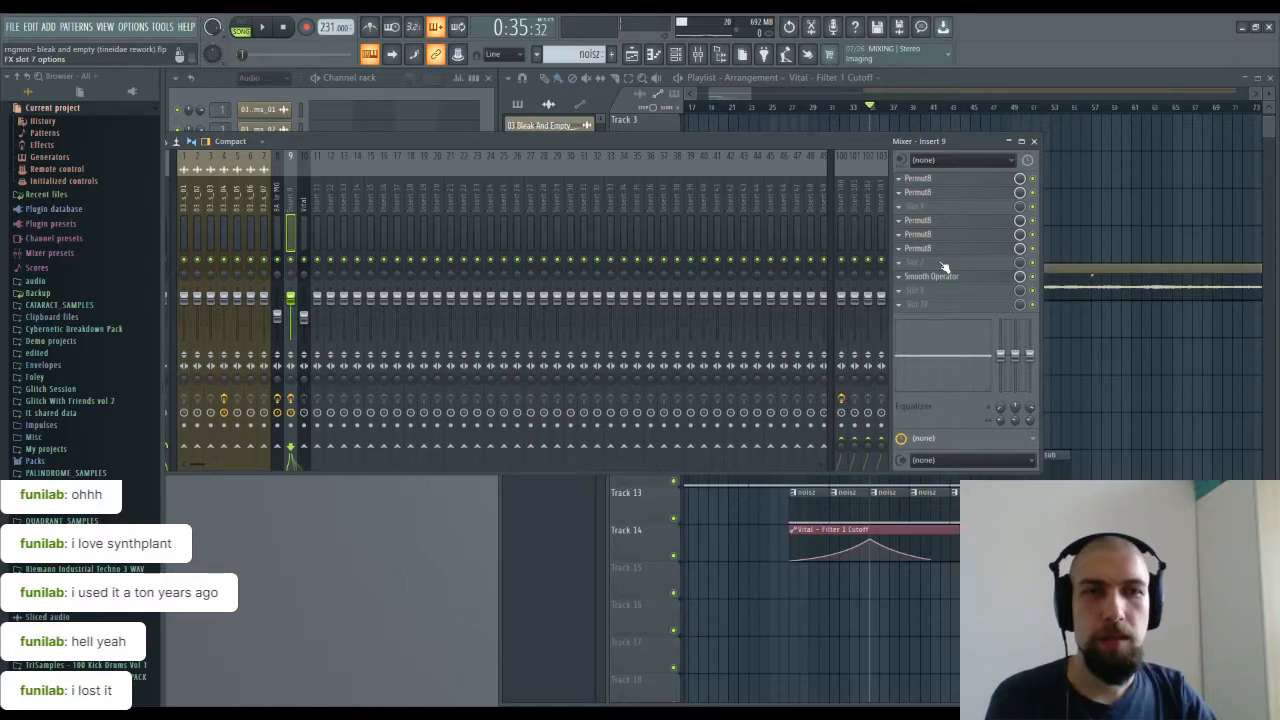
{"action": "scroll", "coordinate": [942, 208], "scroll_direction": "down", "scroll_amount": 3}
{"action": "scroll", "coordinate": [948, 276], "scroll_direction": "up", "scroll_amount": 2}
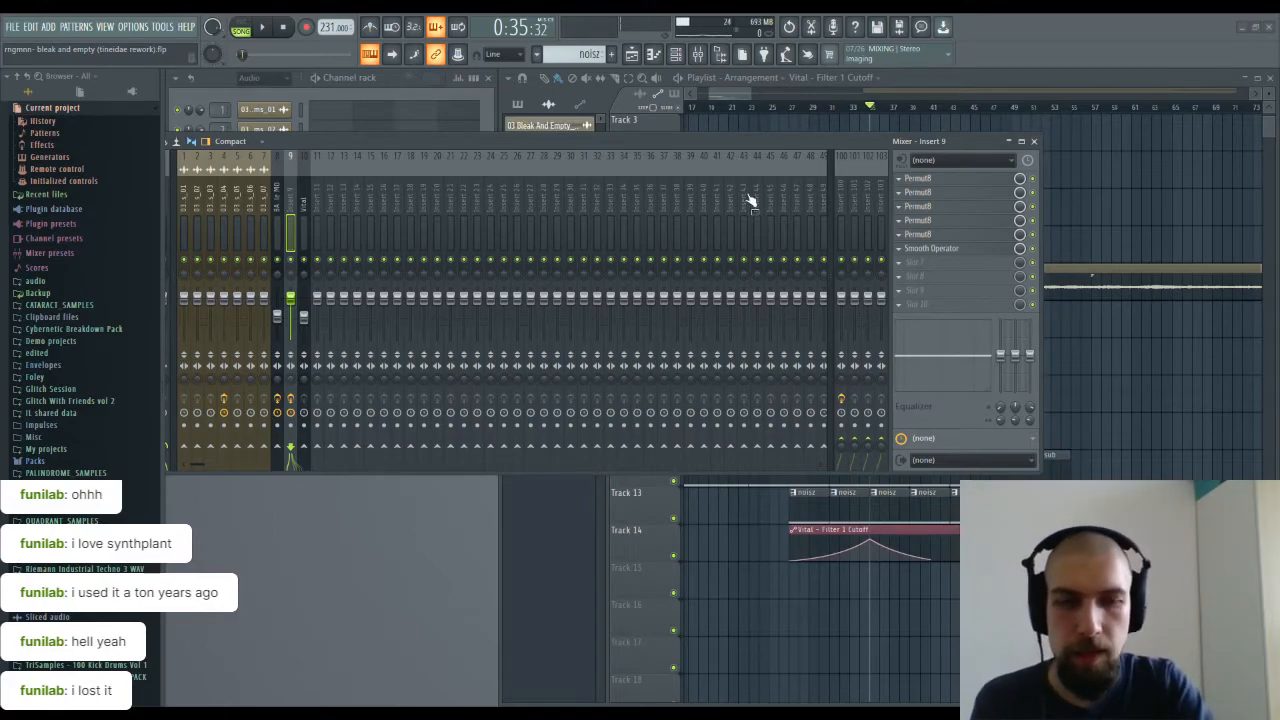
Step: Load Edison in slot 8 of Insert 9, and solo Track 11 in the playlist with the mixer closed
{"action": "key", "text": "ctrl+e"}
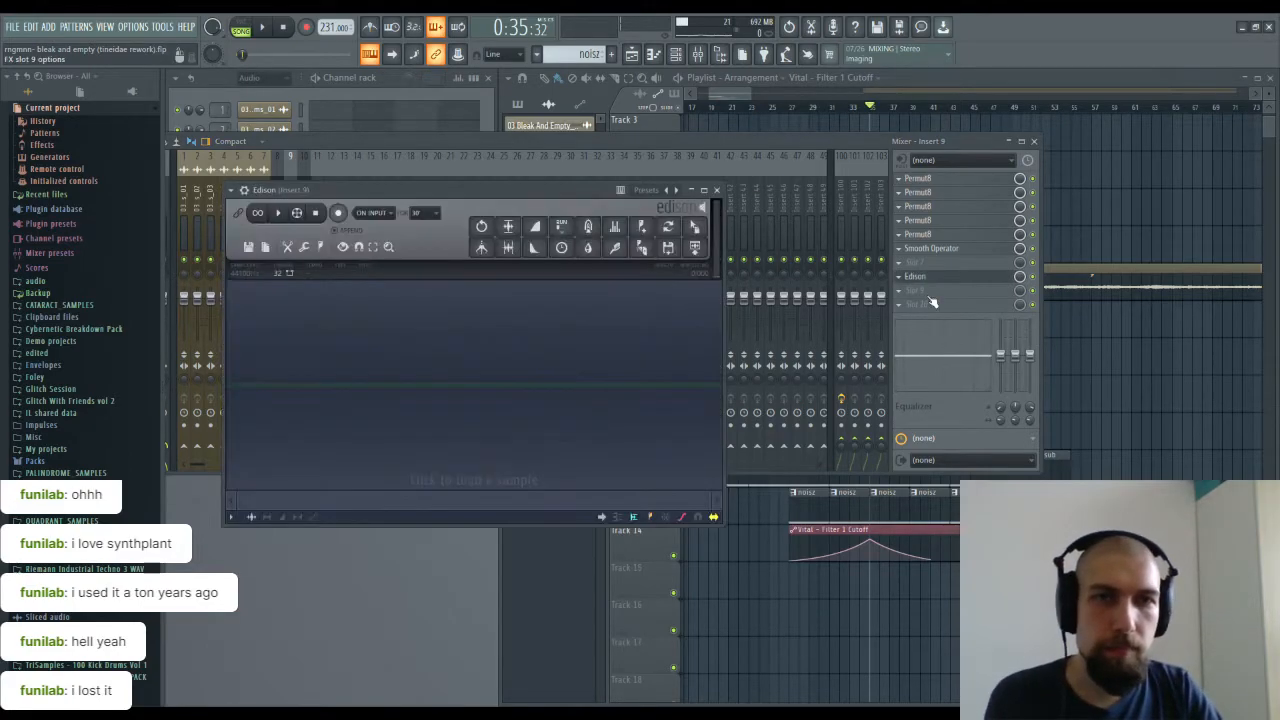
{"action": "left_click", "coordinate": [1034, 141]}
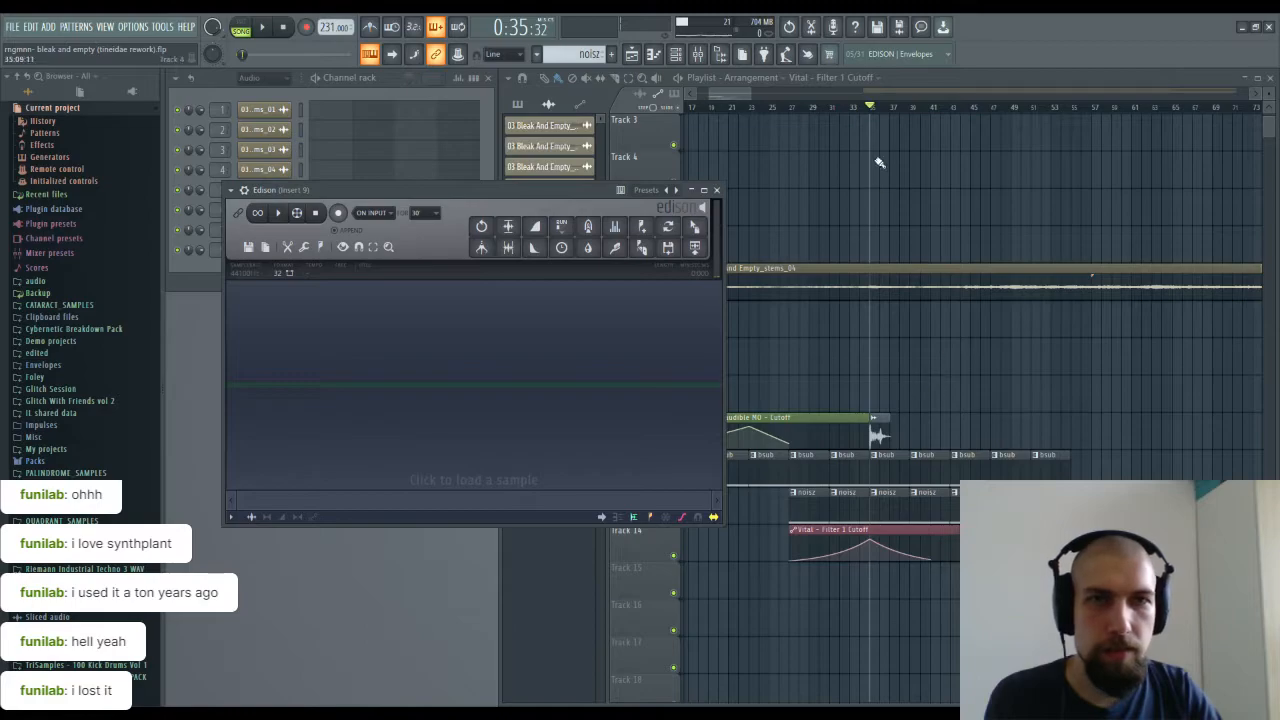
{"action": "scroll", "coordinate": [865, 115], "scroll_direction": "up", "scroll_amount": 3}
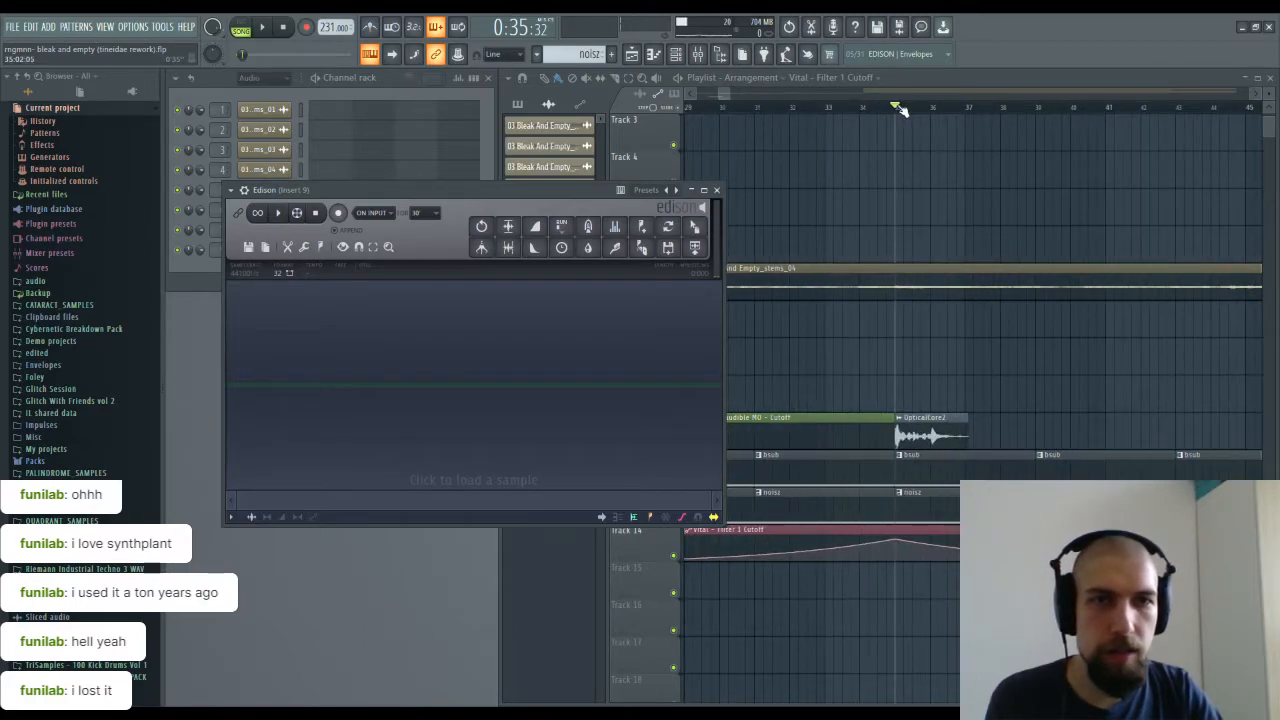
{"action": "left_click_drag", "start_coordinate": [597, 187], "coordinate": [592, 271]}
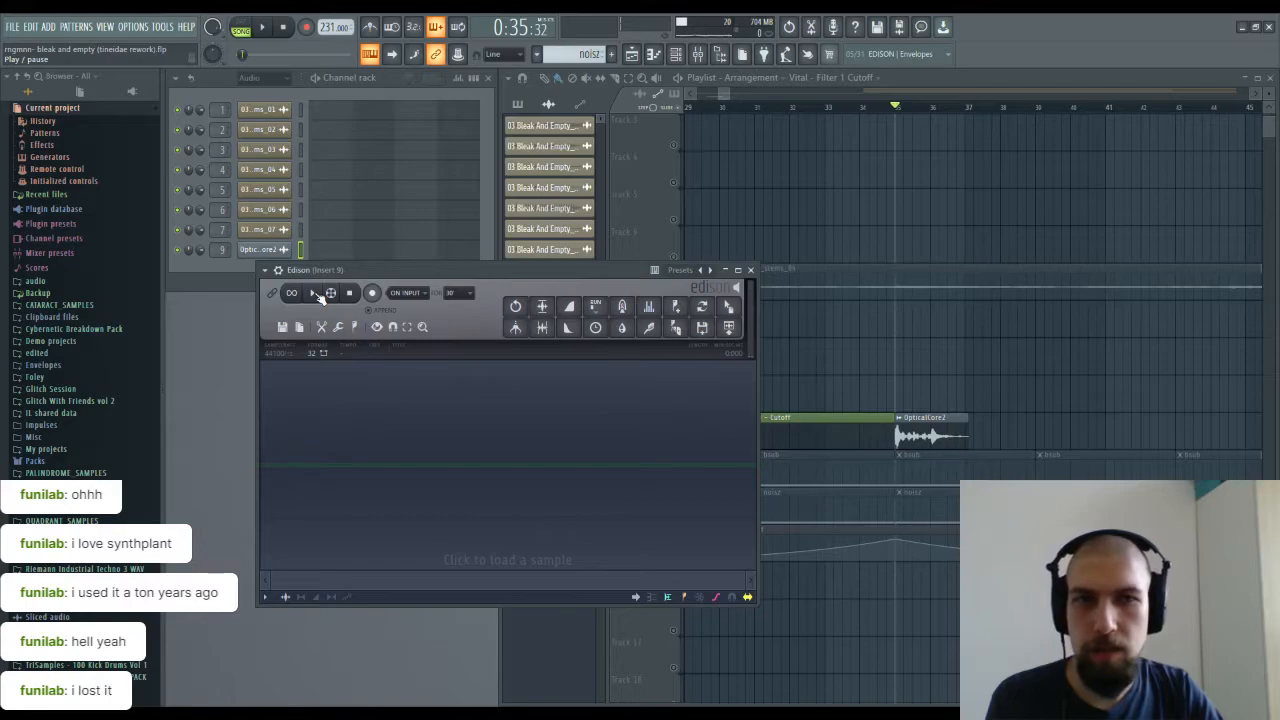
Step: Arm Edison, try recording the OpticalCore2 hit in On Input mode, and switch the recording mode to On Play
{"action": "left_click", "coordinate": [373, 294]}
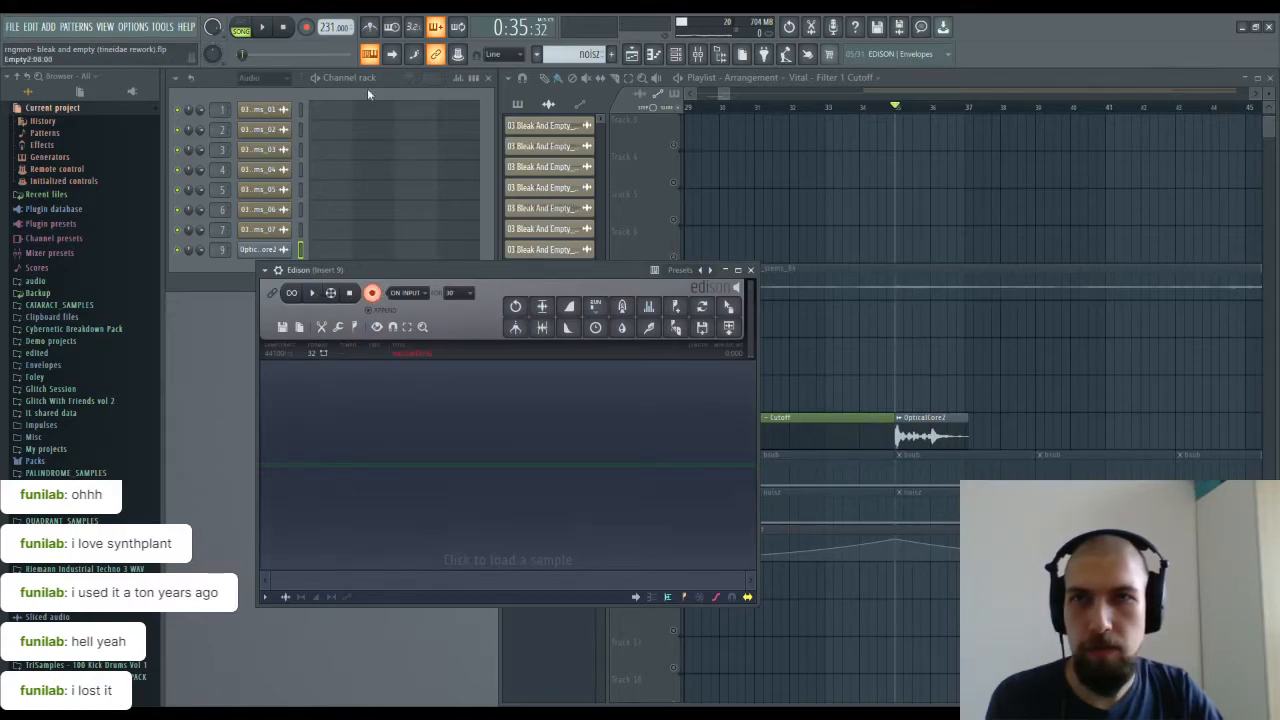
{"action": "left_click", "coordinate": [276, 29]}
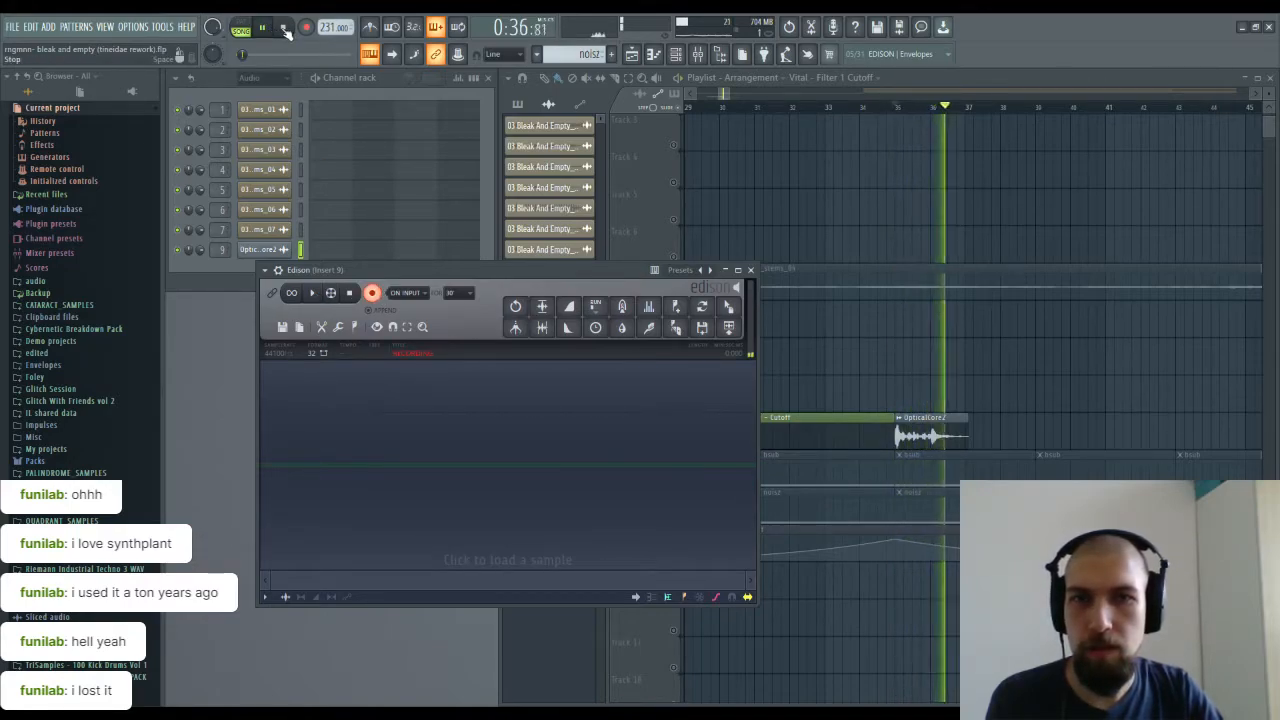
{"action": "left_click", "coordinate": [285, 31]}
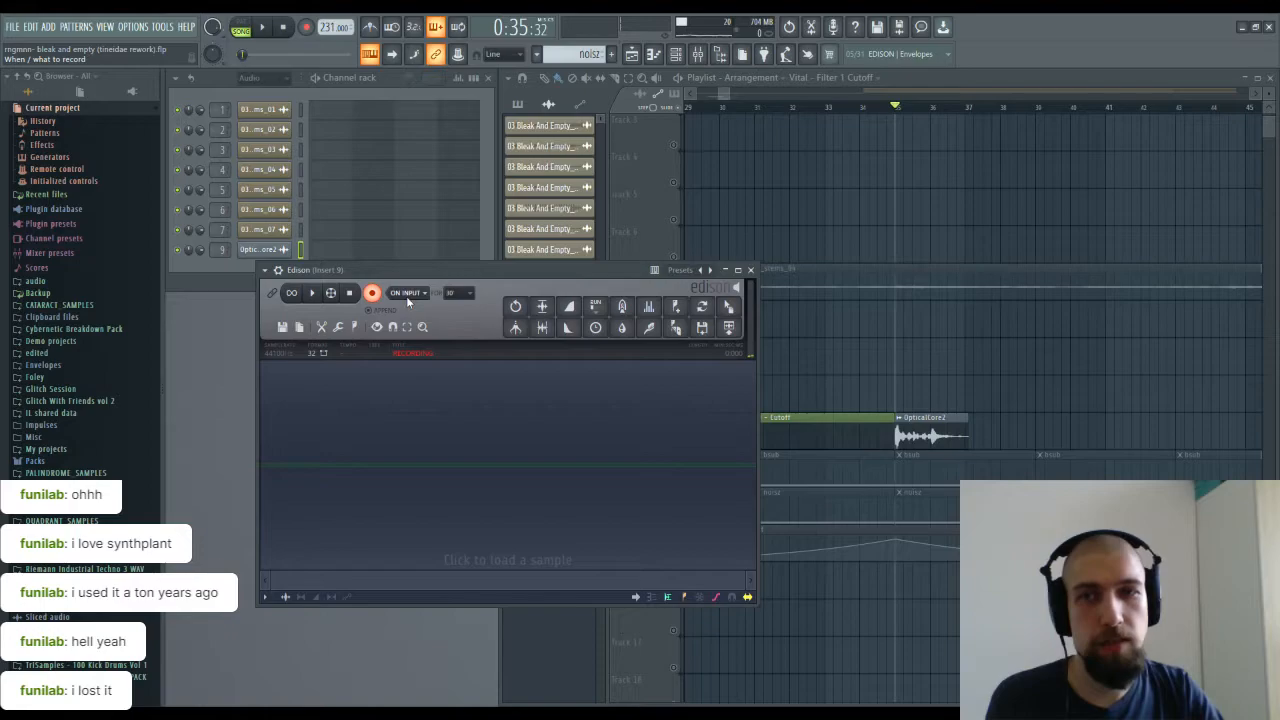
{"action": "left_click", "coordinate": [283, 30]}
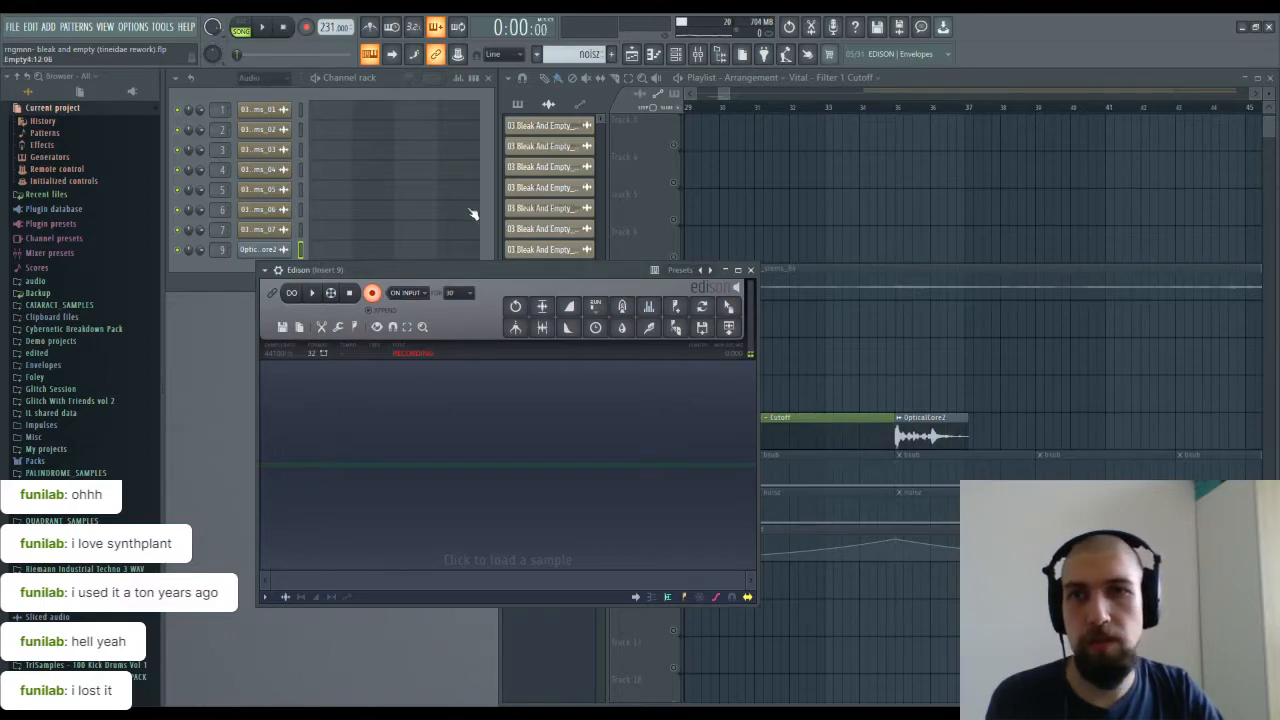
{"action": "left_click", "coordinate": [411, 346]}
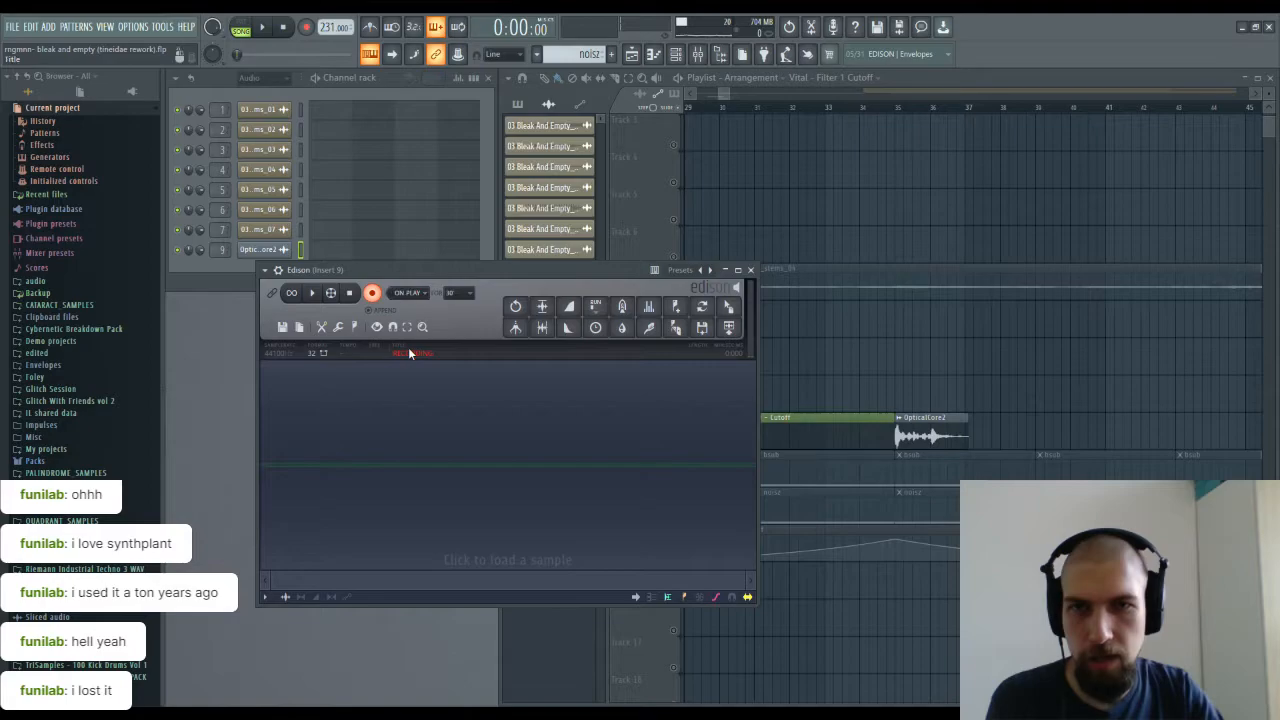
Step: Play the song from just before bar 35 and record the processed OpticalCore2 hit and its tail into Edison
{"action": "left_click", "coordinate": [899, 110]}
{"action": "left_click", "coordinate": [885, 108]}
{"action": "left_click", "coordinate": [270, 30]}
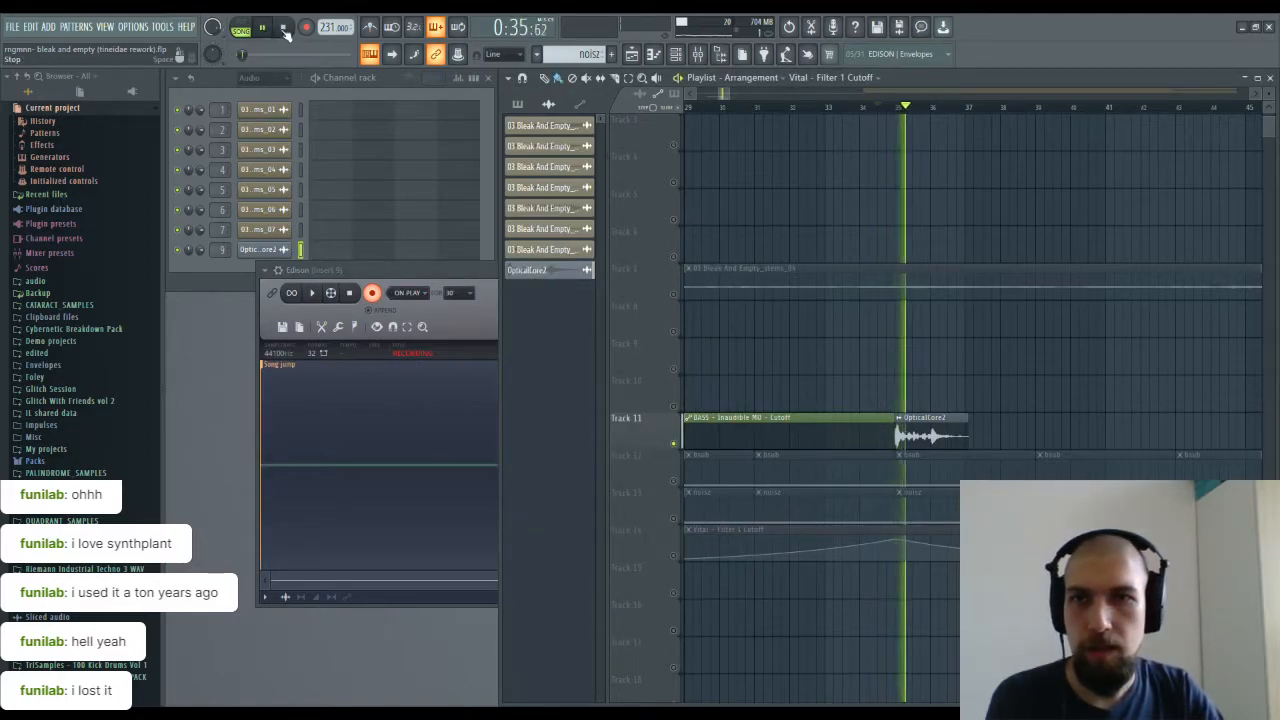
{"action": "left_click", "coordinate": [415, 277]}
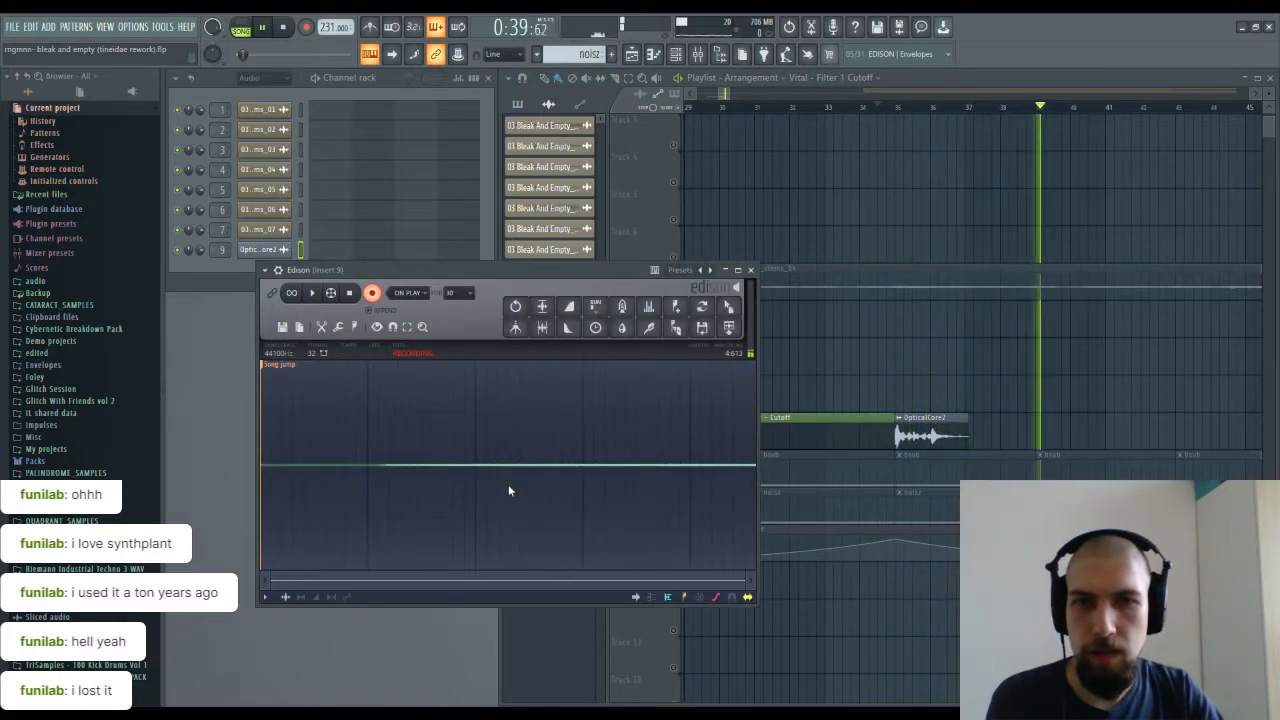
{"action": "left_click", "coordinate": [352, 294]}
Step: Stop the song playback and normalize the recorded audio in Edison
{"action": "left_click", "coordinate": [366, 514]}
{"action": "left_click", "coordinate": [375, 513]}
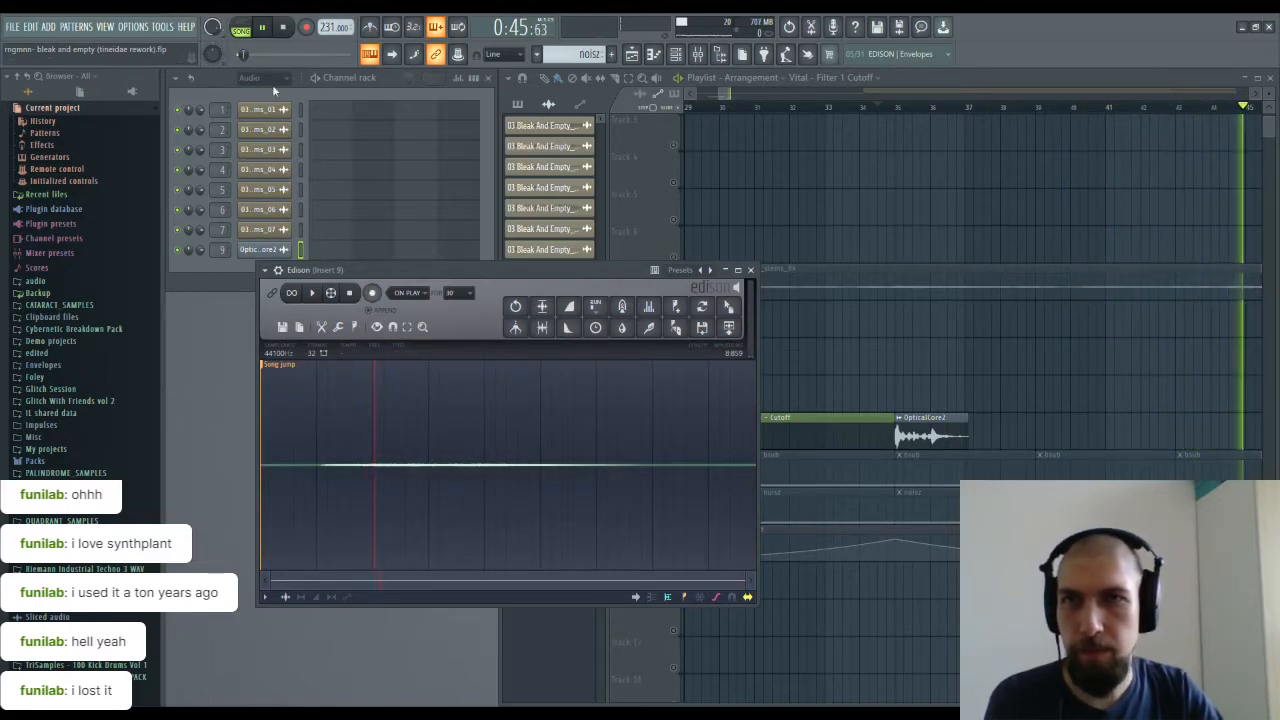
{"action": "key", "text": "space"}
{"action": "key", "text": "ctrl+n"}
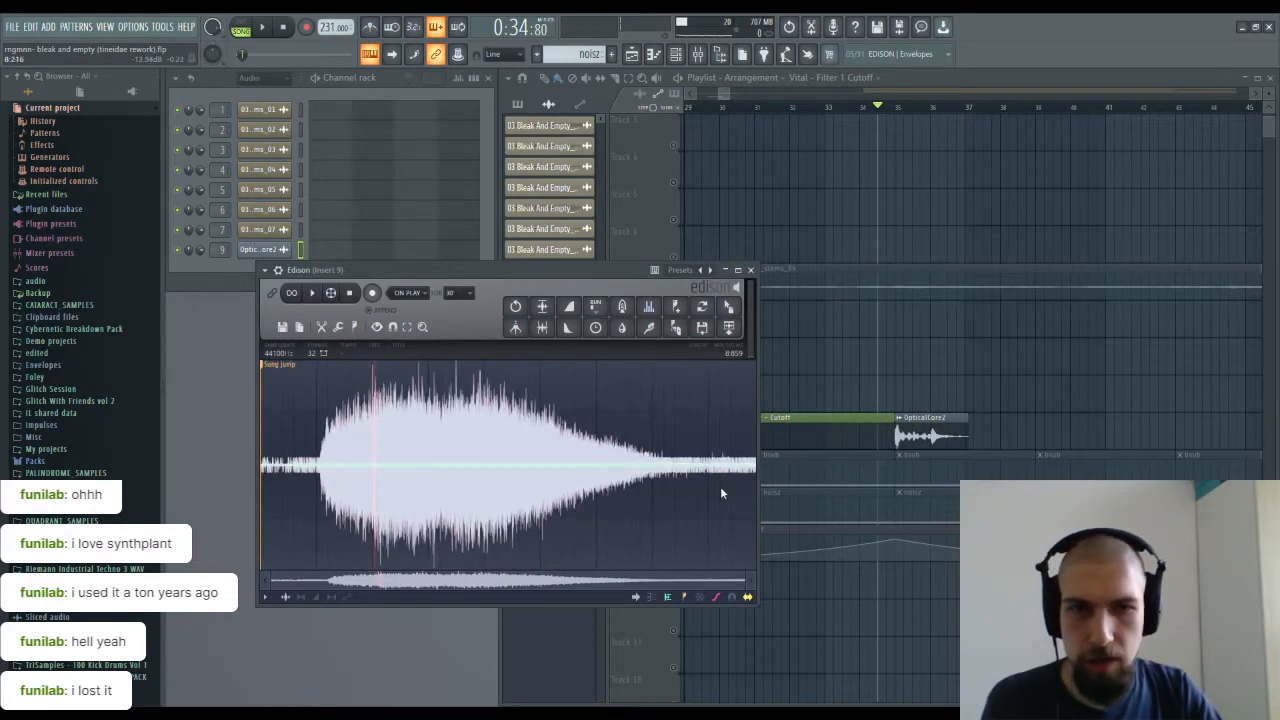
Step: Select the quiet digital noise at the start of the Edison recording, from 0:000 to 1:042, and audition it
{"action": "scroll", "coordinate": [719, 487], "scroll_direction": "up", "scroll_amount": 5}
{"action": "scroll", "coordinate": [720, 483], "scroll_direction": "up", "scroll_amount": 1}
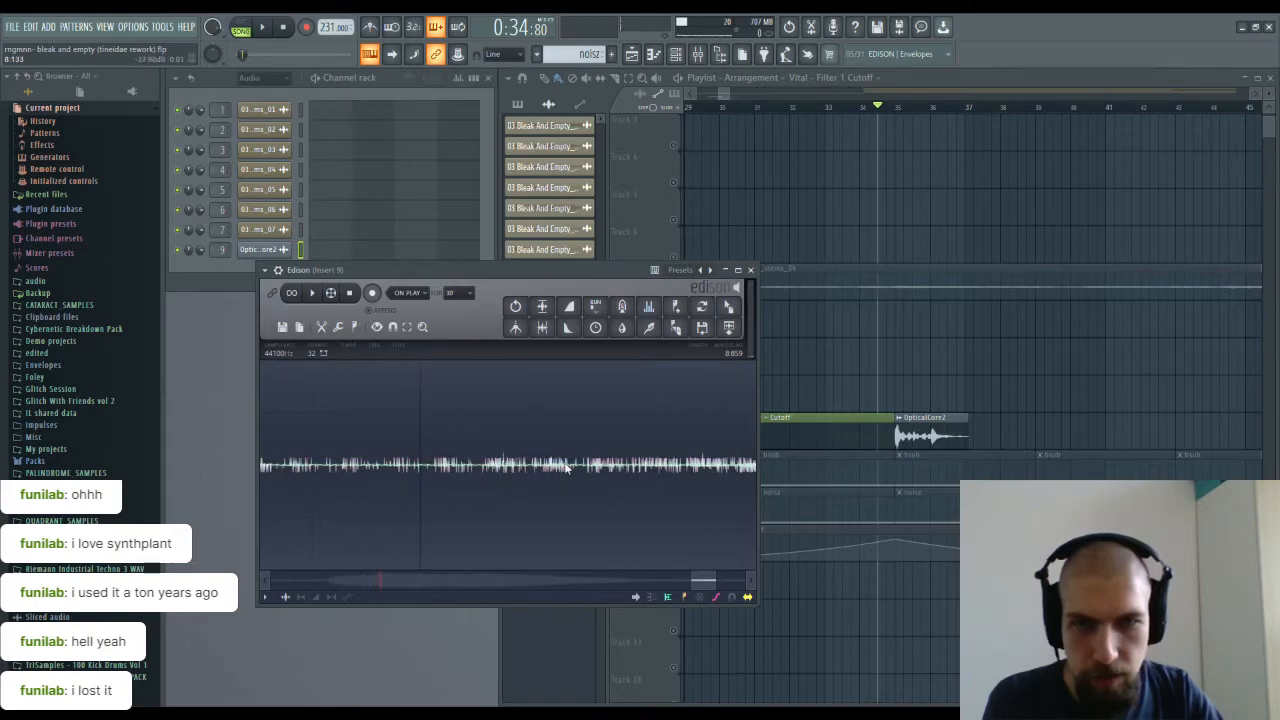
{"action": "scroll", "coordinate": [706, 468], "scroll_direction": "down", "scroll_amount": 5}
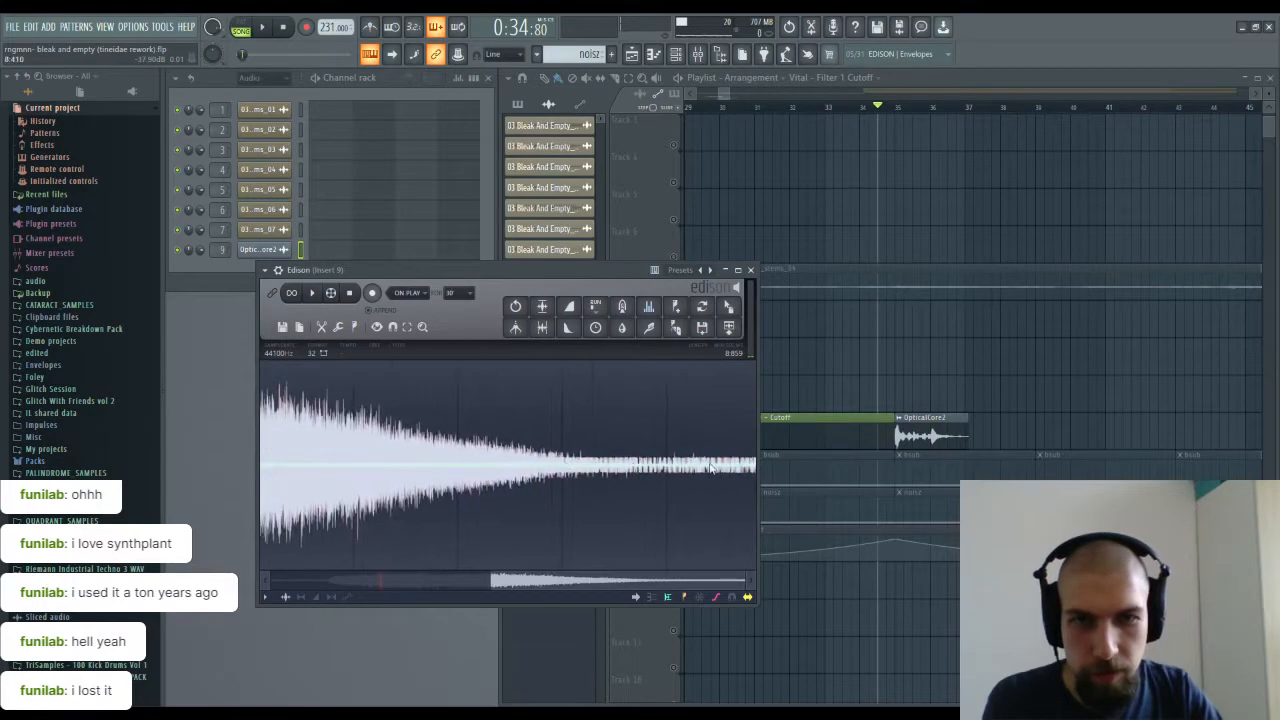
{"action": "scroll", "coordinate": [656, 578], "scroll_direction": "down", "scroll_amount": 4}
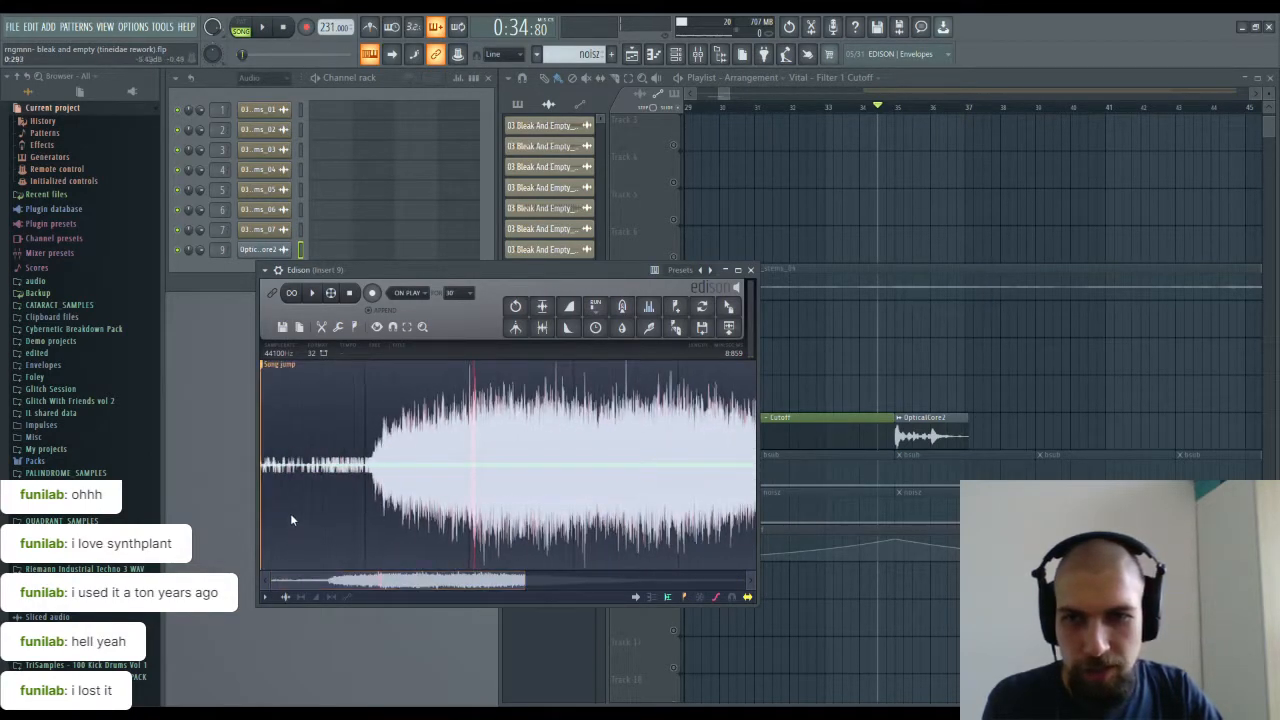
{"action": "scroll", "coordinate": [372, 477], "scroll_direction": "up", "scroll_amount": 4}
{"action": "scroll", "coordinate": [385, 481], "scroll_direction": "up", "scroll_amount": 3}
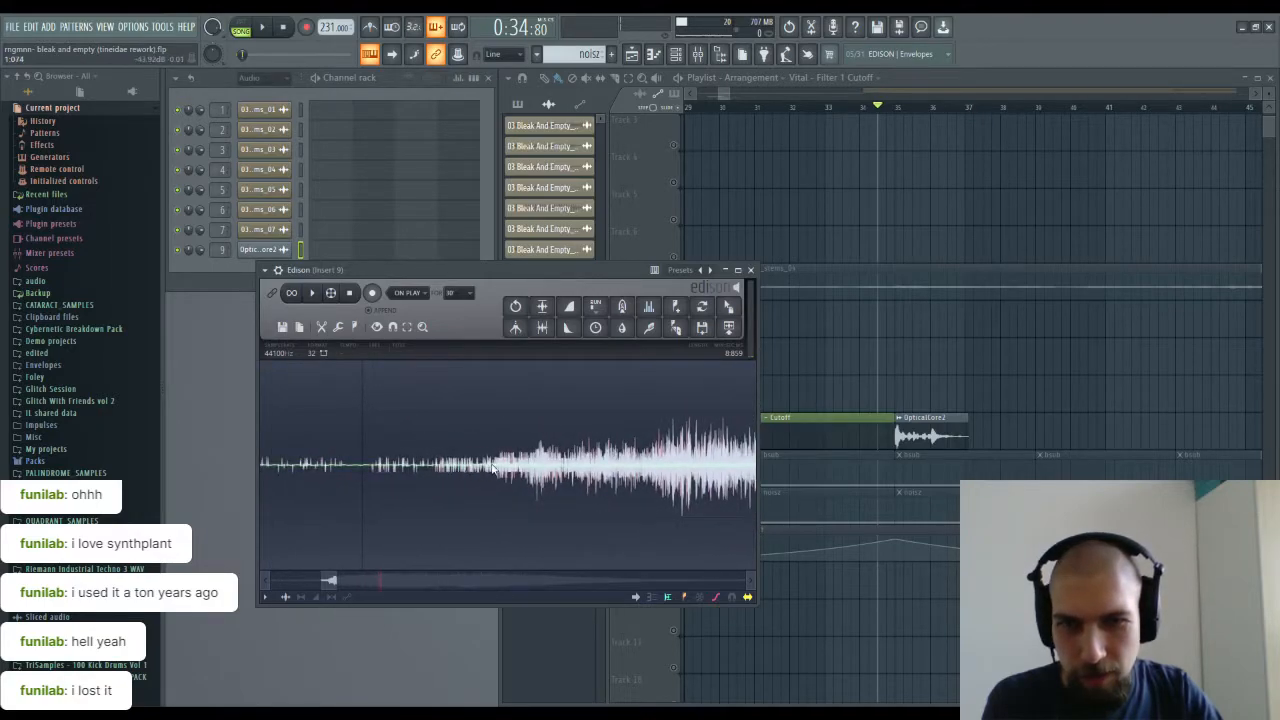
{"action": "left_click_drag", "start_coordinate": [500, 470], "coordinate": [3, 468]}
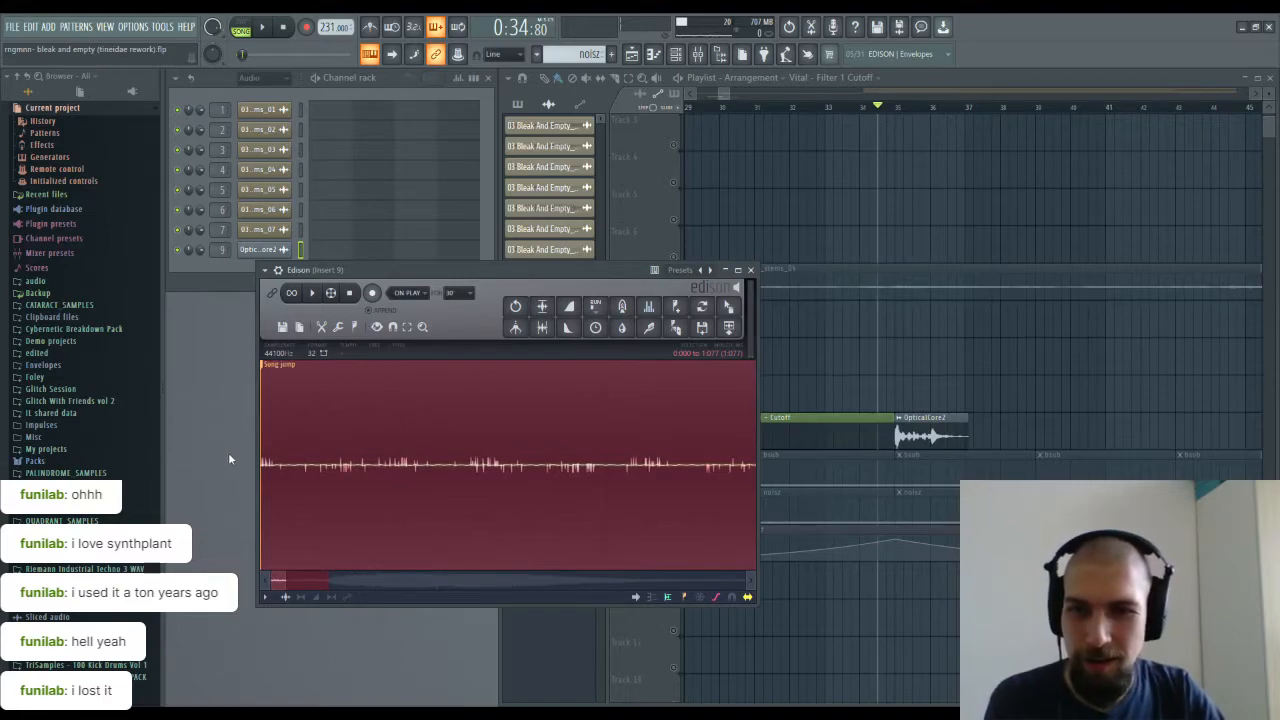
{"action": "key", "text": "space"}
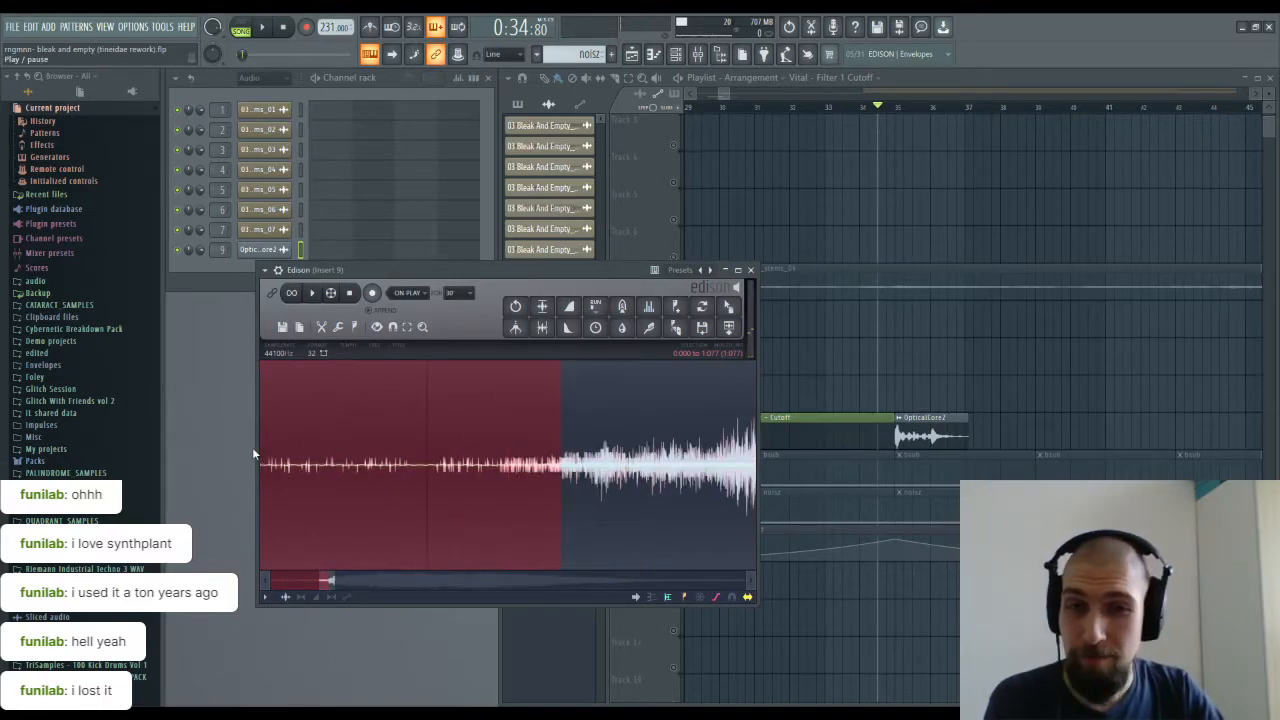
{"action": "left_click_drag", "start_coordinate": [476, 479], "coordinate": [502, 470]}
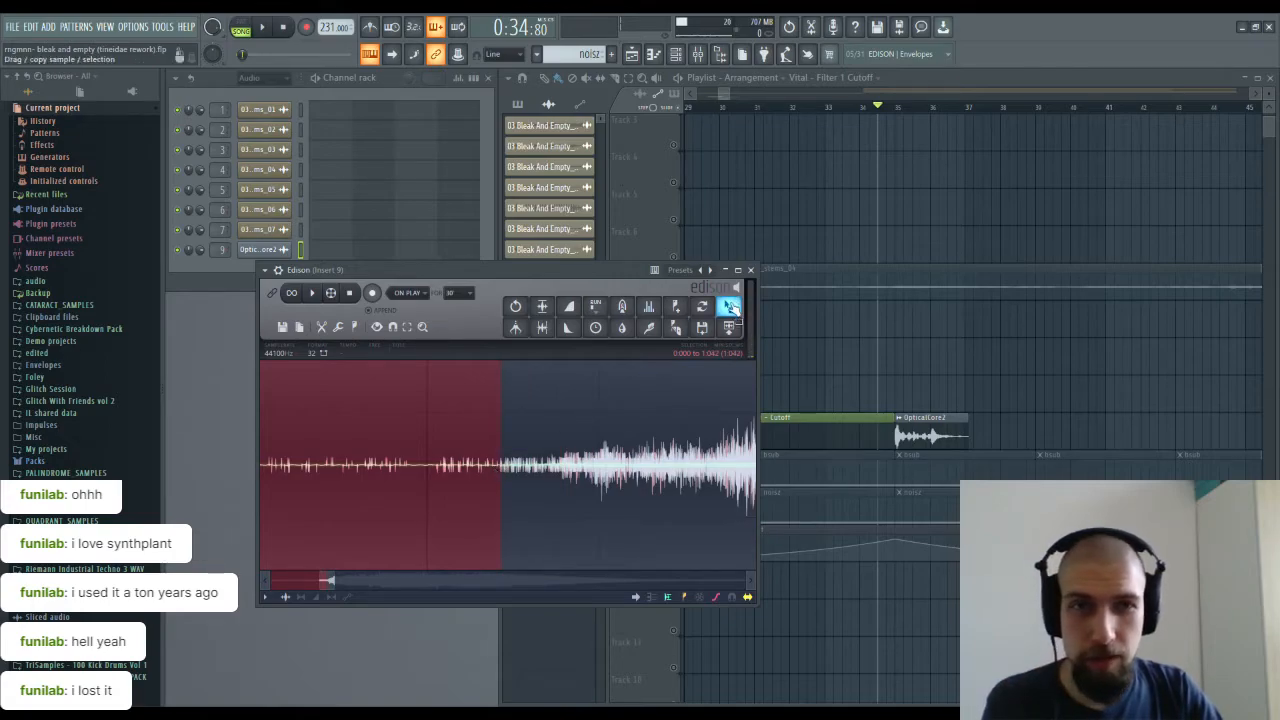
Step: Send the selected noise to the playlist as an audio clip named digital noiz, close its channel settings and return to Edison
{"action": "left_click_drag", "start_coordinate": [731, 308], "coordinate": [1136, 386]}
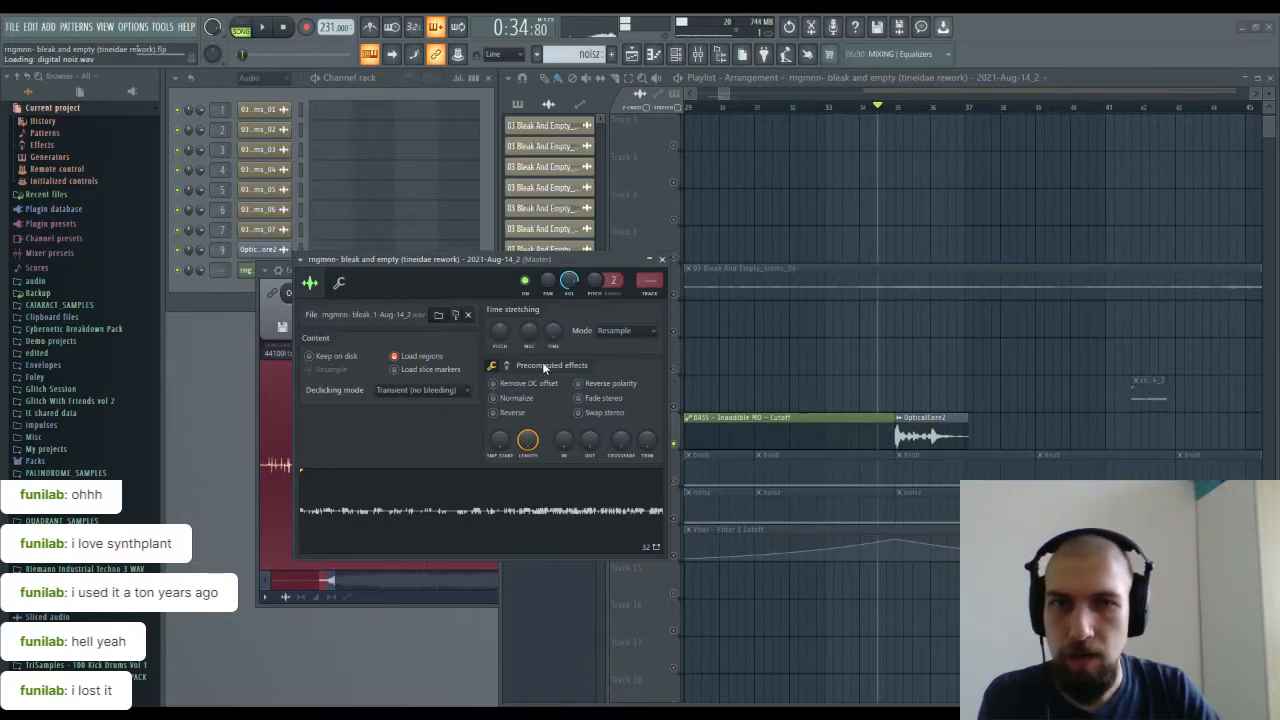
{"action": "left_click", "coordinate": [661, 259]}
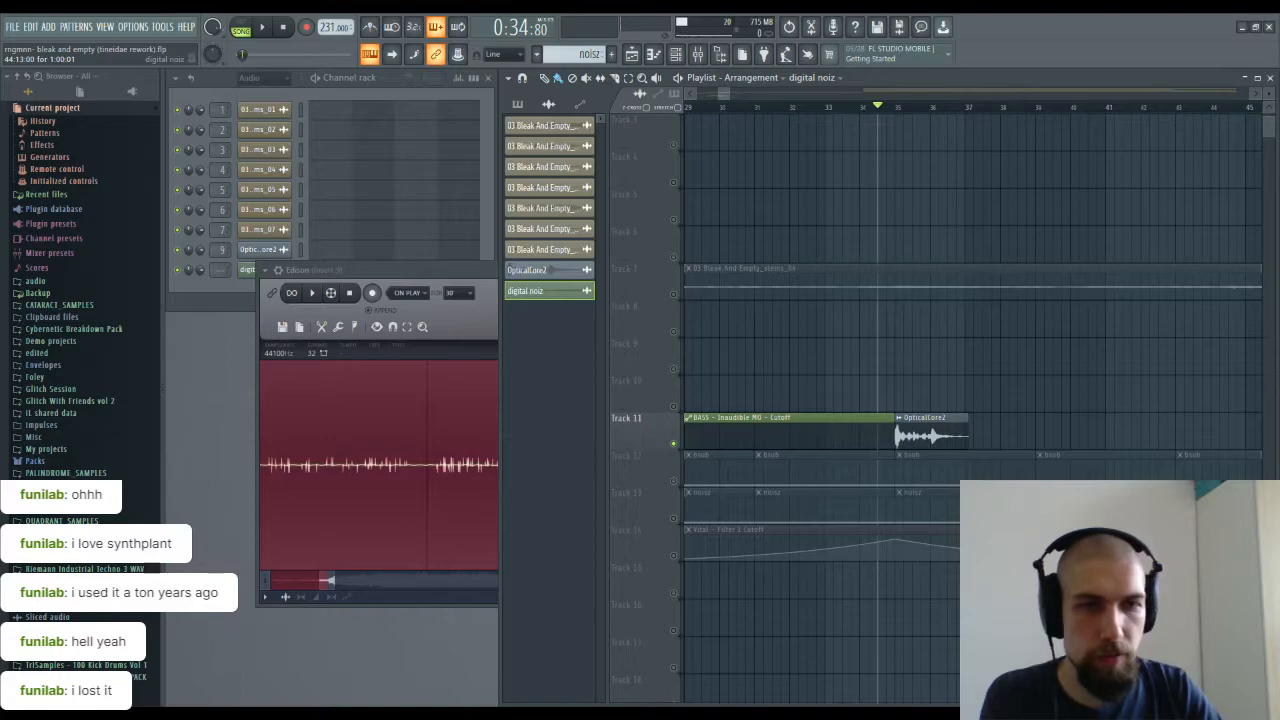
{"action": "left_click", "coordinate": [394, 272]}
{"action": "scroll", "coordinate": [416, 424], "scroll_direction": "down", "scroll_amount": 1}
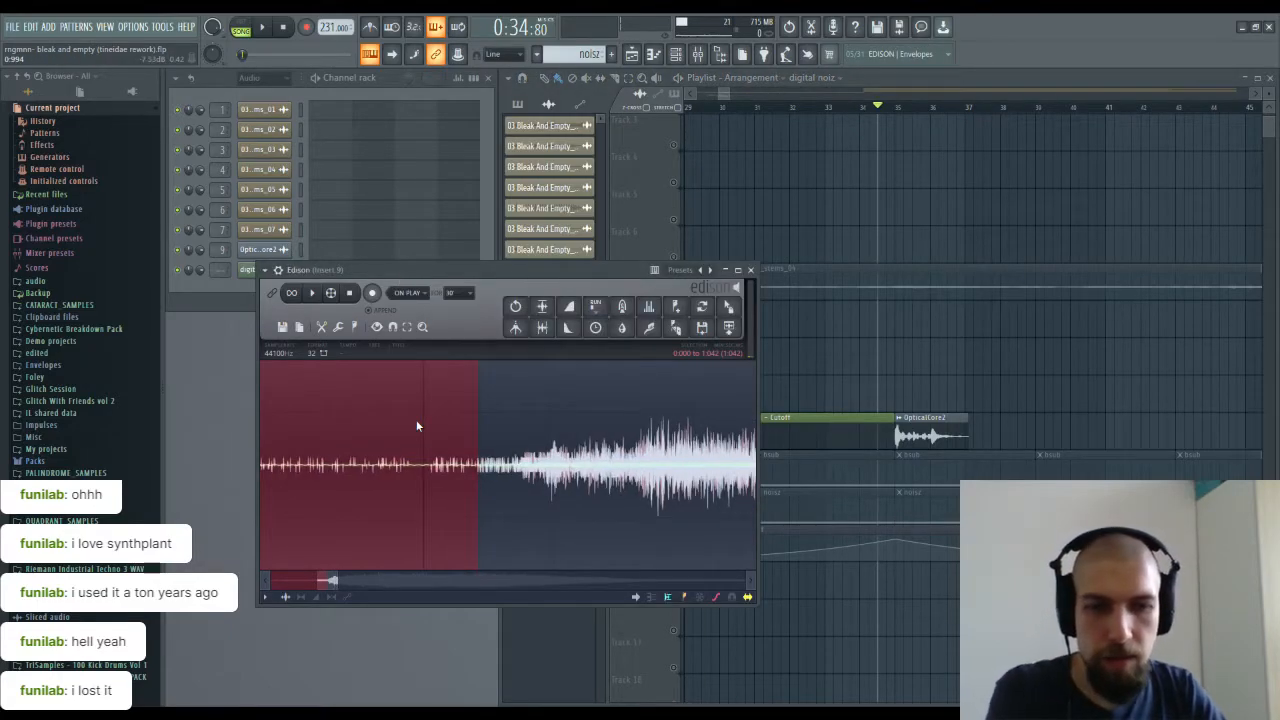
Step: Delete the selected noise at the start of the recording and fade out its tail from 5:957 to 6:734
{"action": "key", "text": "Delete"}
{"action": "scroll", "coordinate": [416, 424], "scroll_direction": "down", "scroll_amount": 5}
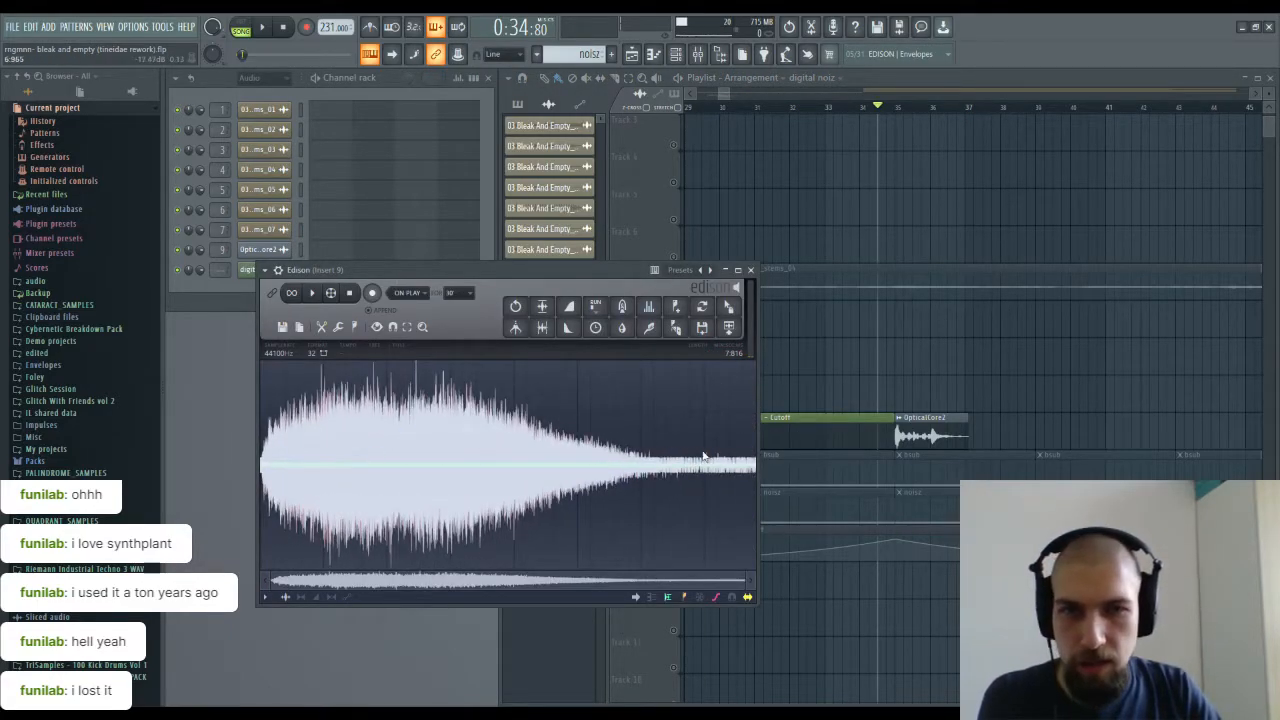
{"action": "left_click", "coordinate": [639, 470]}
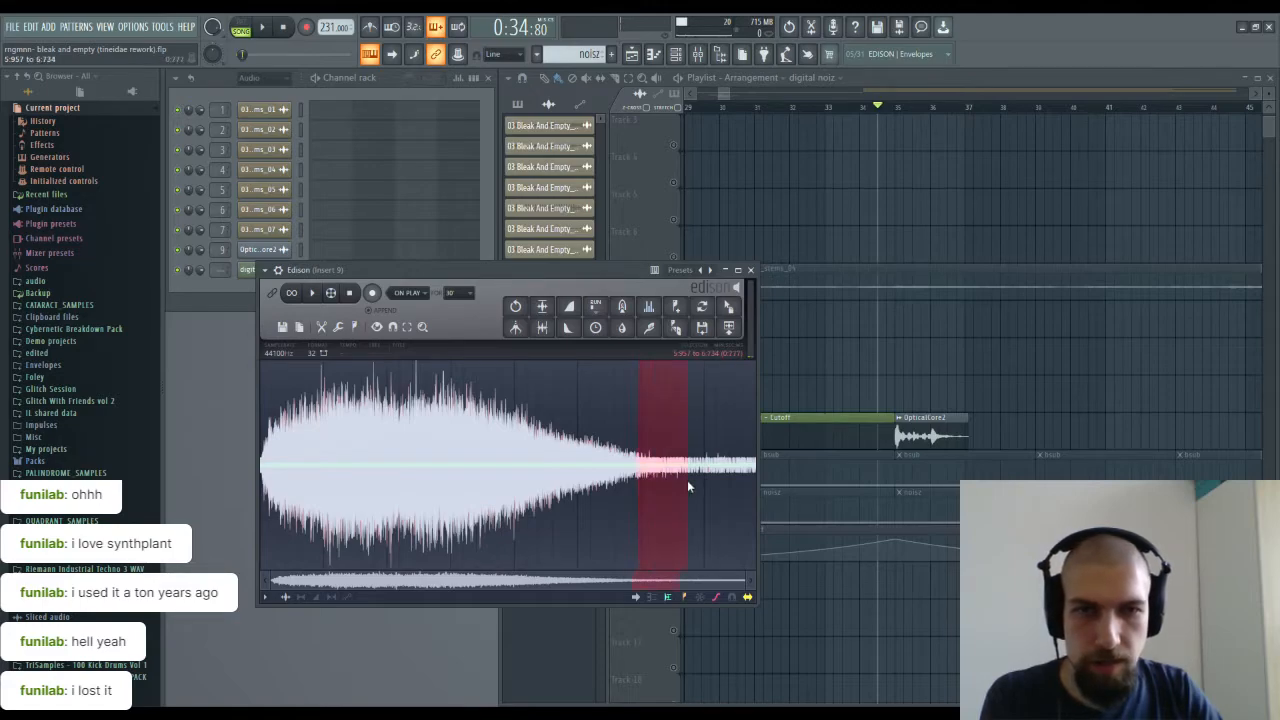
{"action": "left_click", "coordinate": [568, 328]}
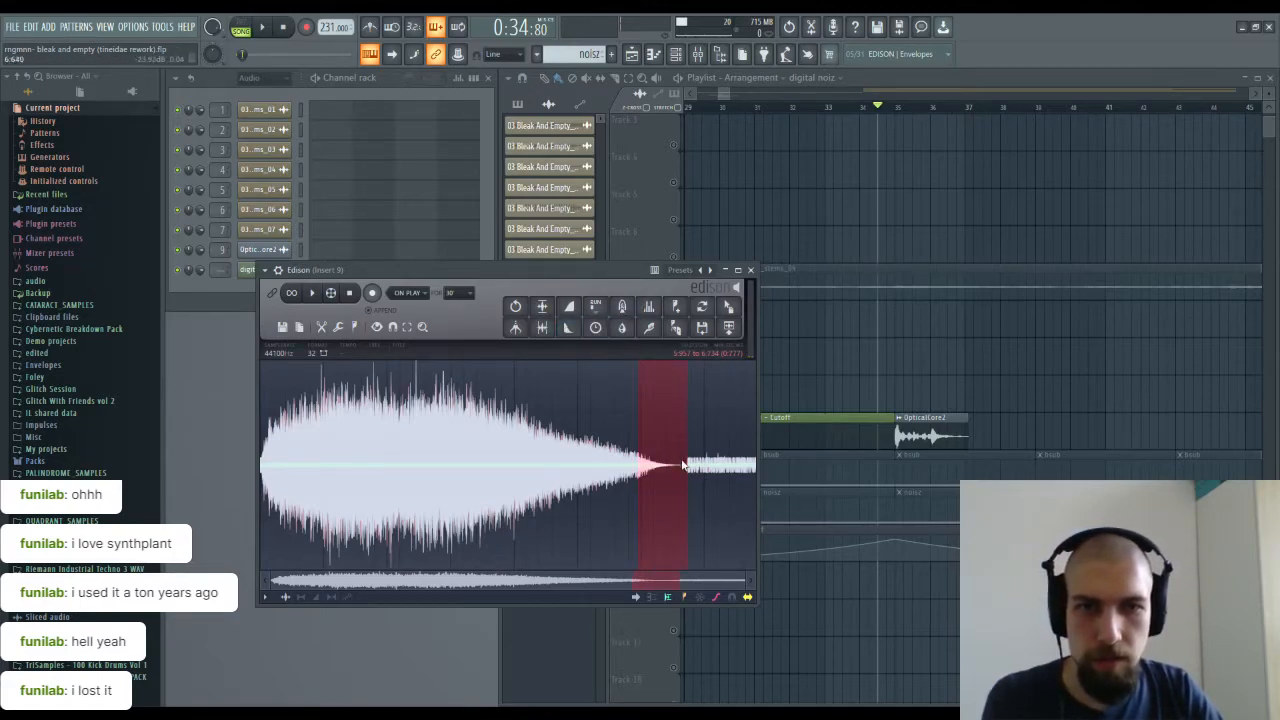
Step: Select the leftover noise after the faded tail, from 6:671 to the end, audition it and delete it
{"action": "left_click_drag", "start_coordinate": [685, 467], "coordinate": [1166, 466]}
{"action": "key", "text": "space"}
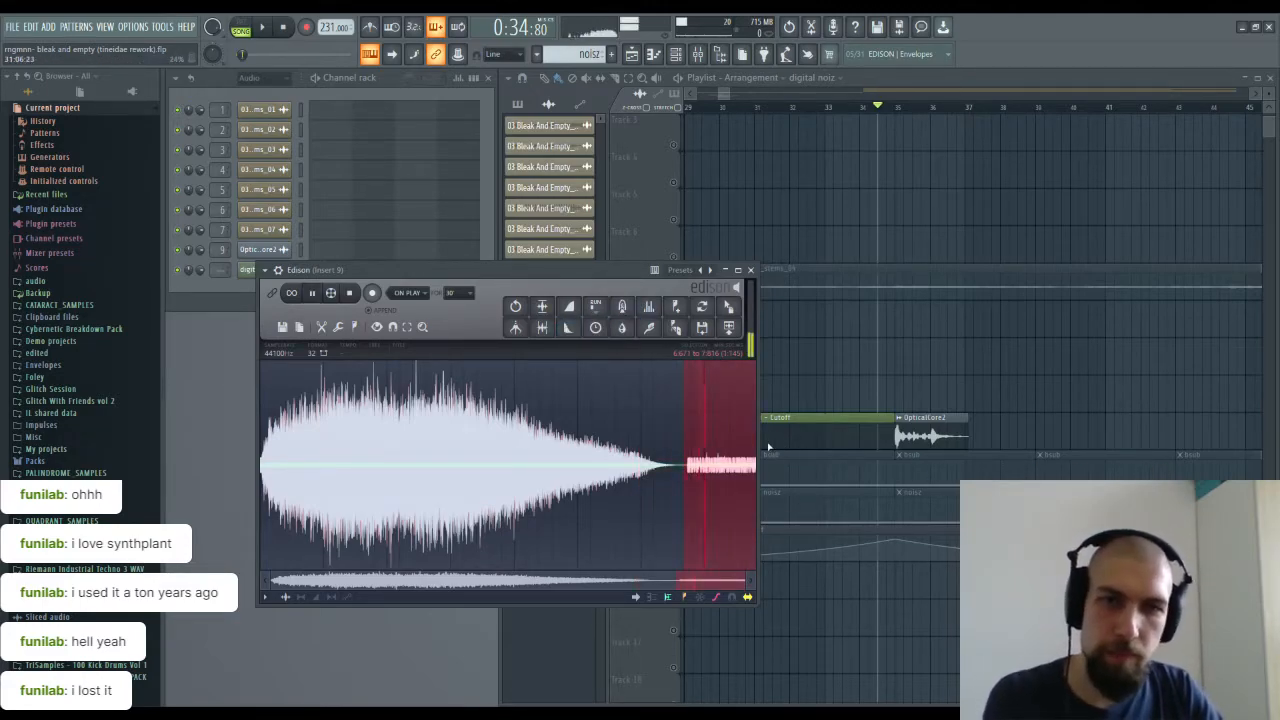
{"action": "key", "text": "Delete"}
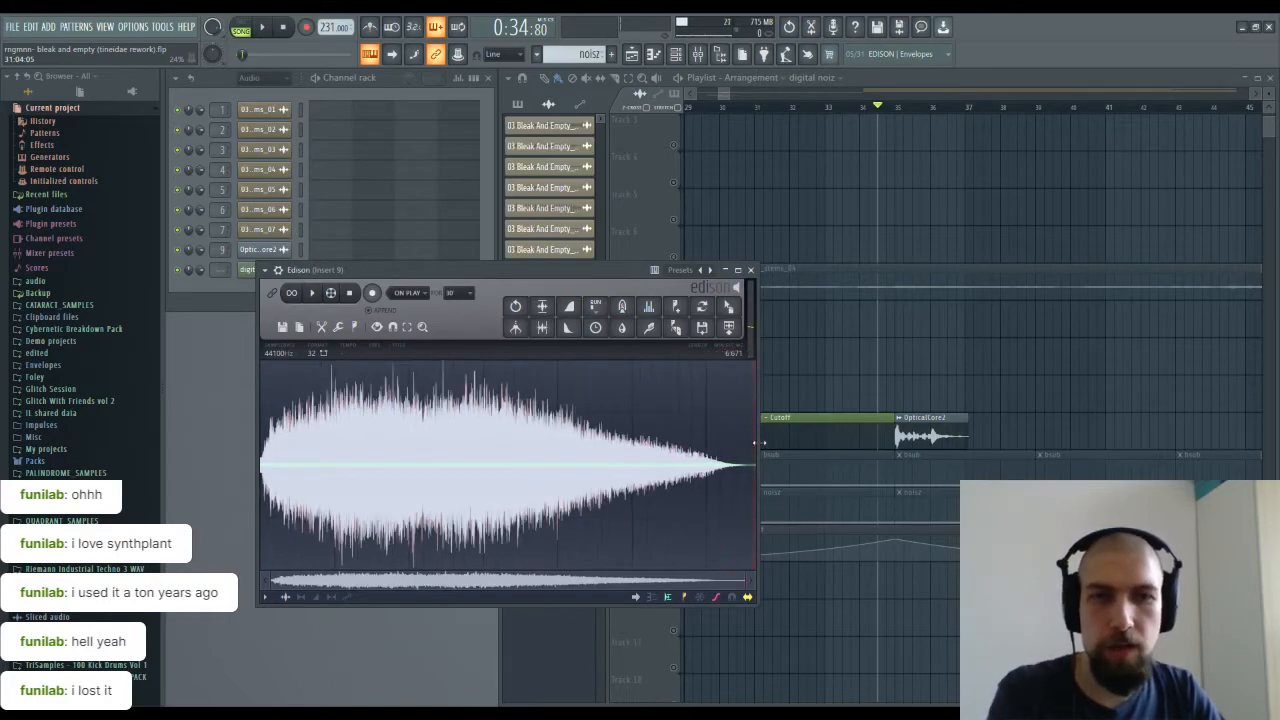
Step: Fade in the beginning of the recording from 0:000 to 0:099
{"action": "scroll", "coordinate": [267, 475], "scroll_direction": "up", "scroll_amount": 4}
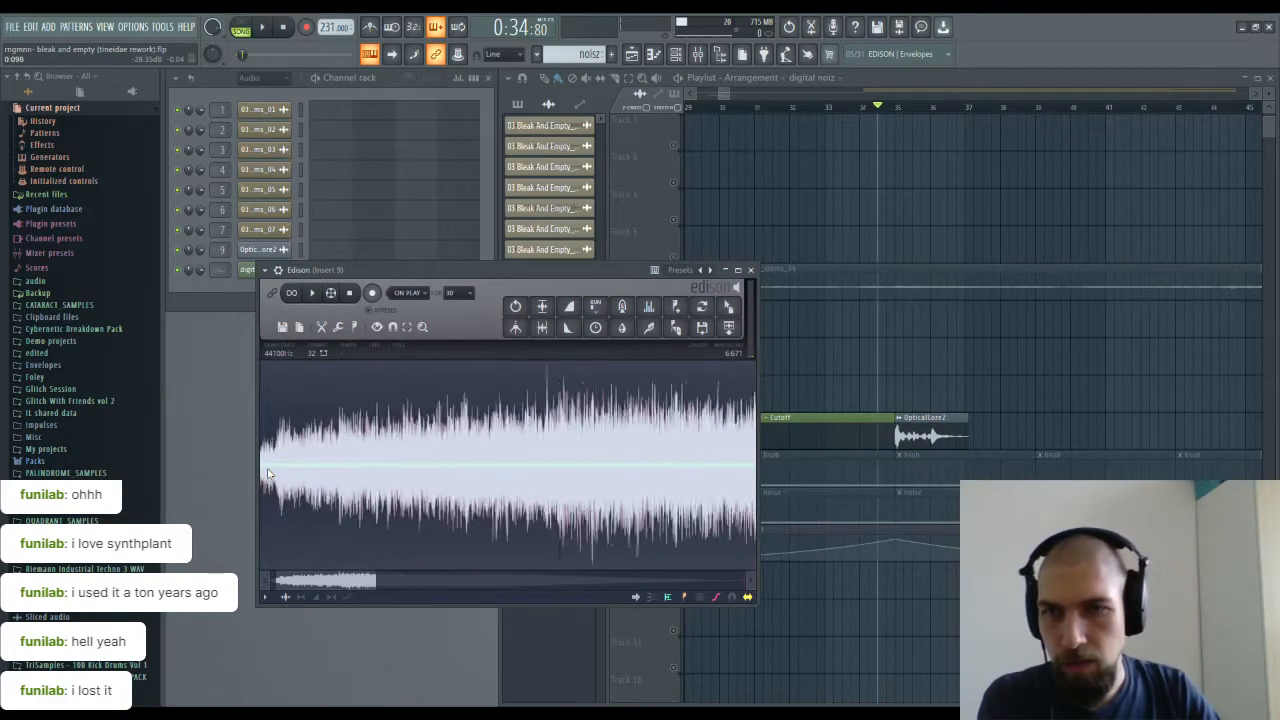
{"action": "left_click_drag", "start_coordinate": [296, 472], "coordinate": [91, 438]}
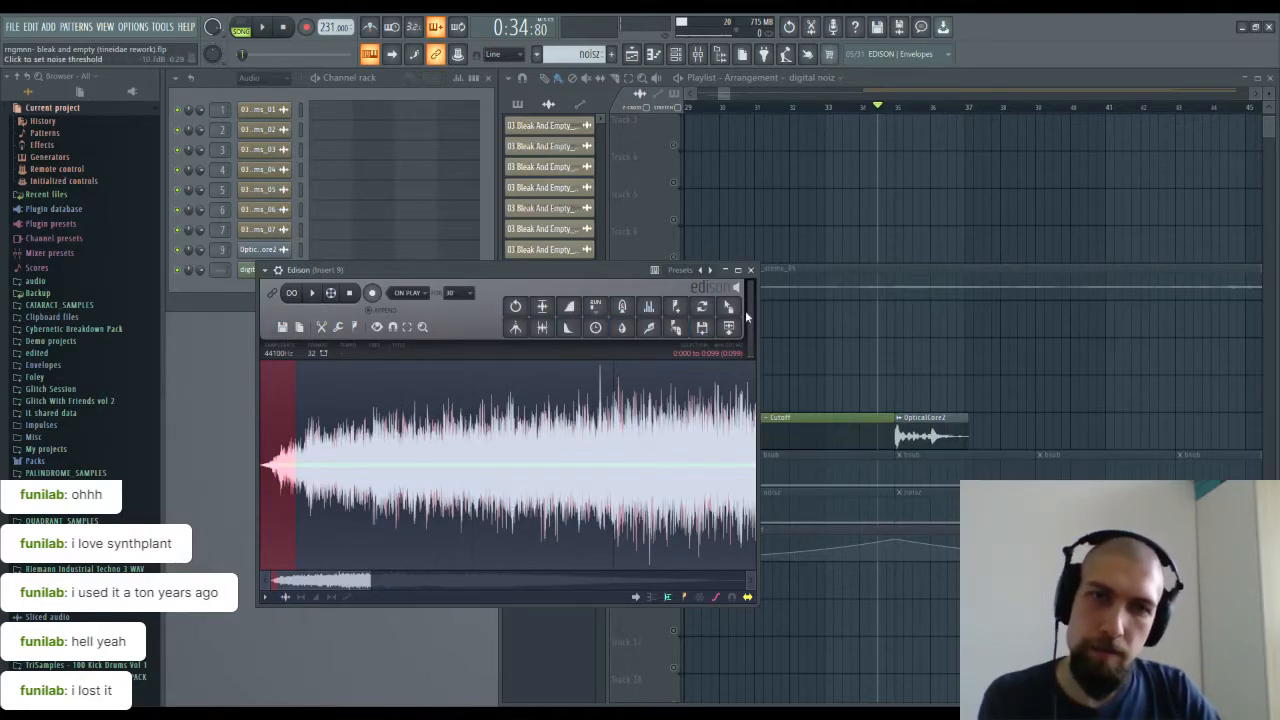
{"action": "key", "text": "Delete"}
Step: Send the trimmed recording to Track 9 of the playlist as an audio clip named transitional something and close its channel settings
{"action": "left_click", "coordinate": [317, 359]}
{"action": "left_click_drag", "start_coordinate": [729, 327], "coordinate": [896, 358]}
{"action": "double_click", "coordinate": [1047, 354]}
{"action": "double_click", "coordinate": [899, 362]}
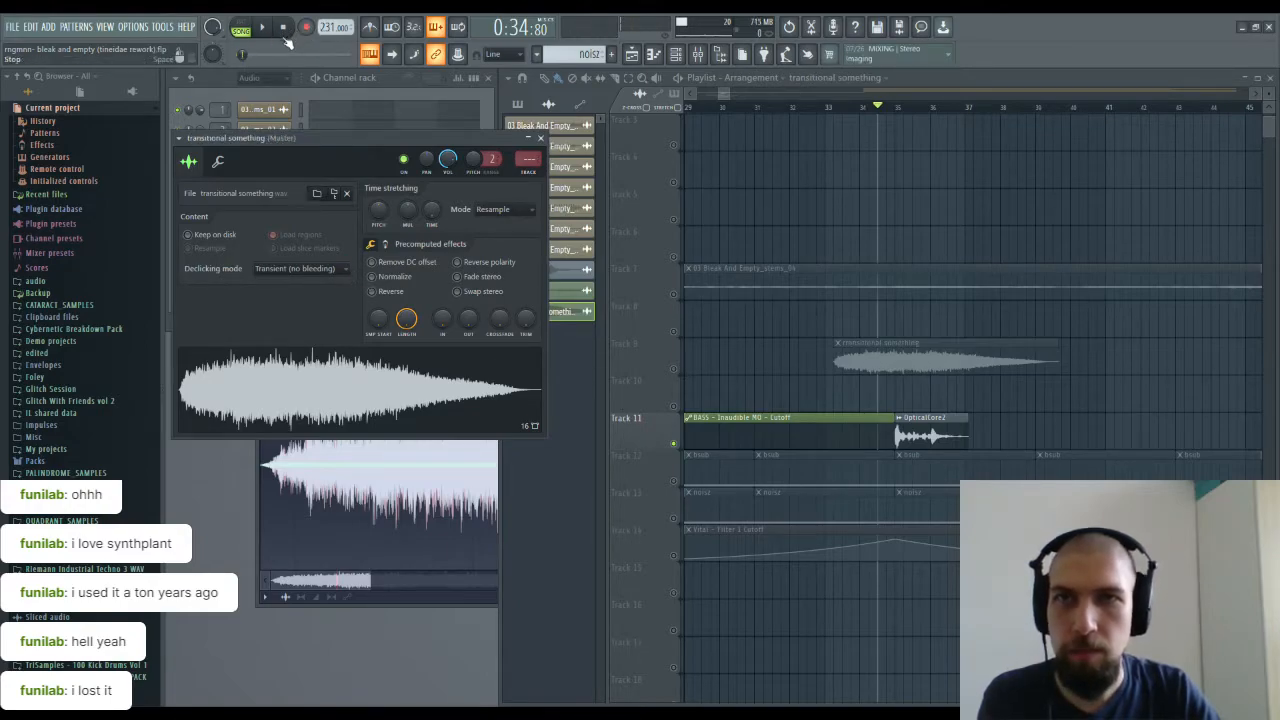
{"action": "left_click", "coordinate": [540, 138]}
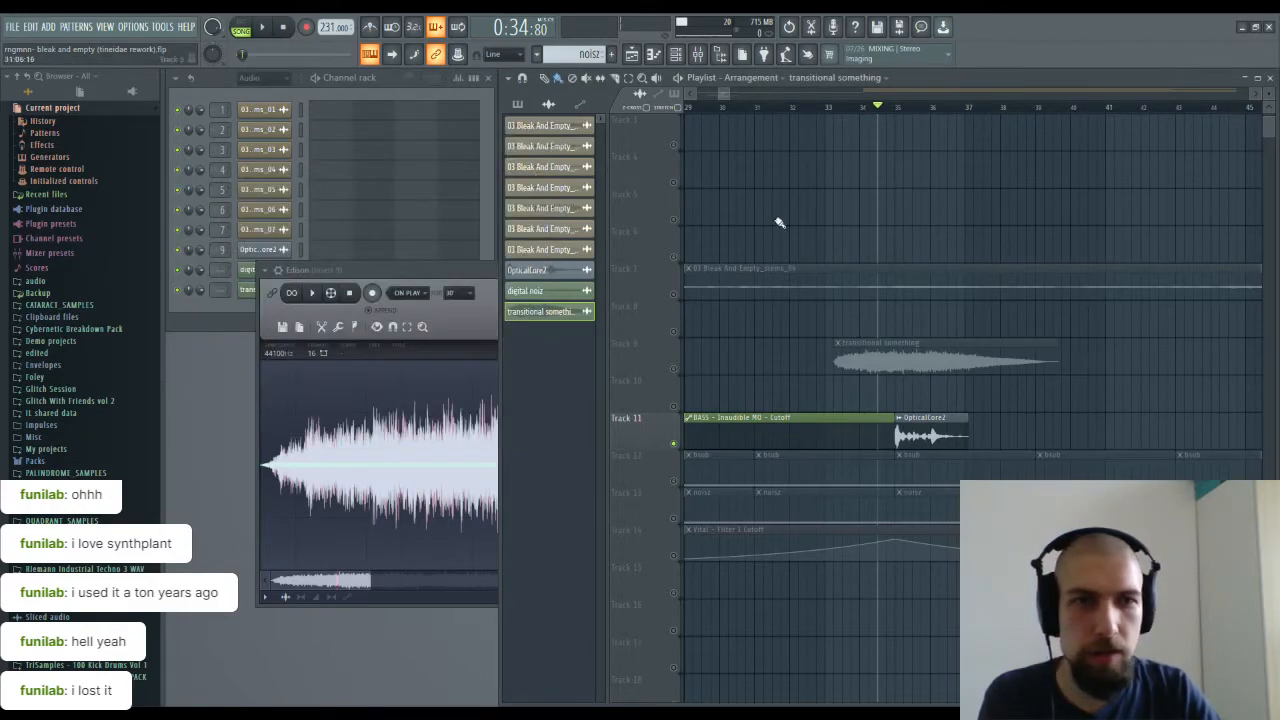
Step: Route the transitional something clip to an empty mixer track and lower that track's volume
{"action": "double_click", "coordinate": [922, 362]}
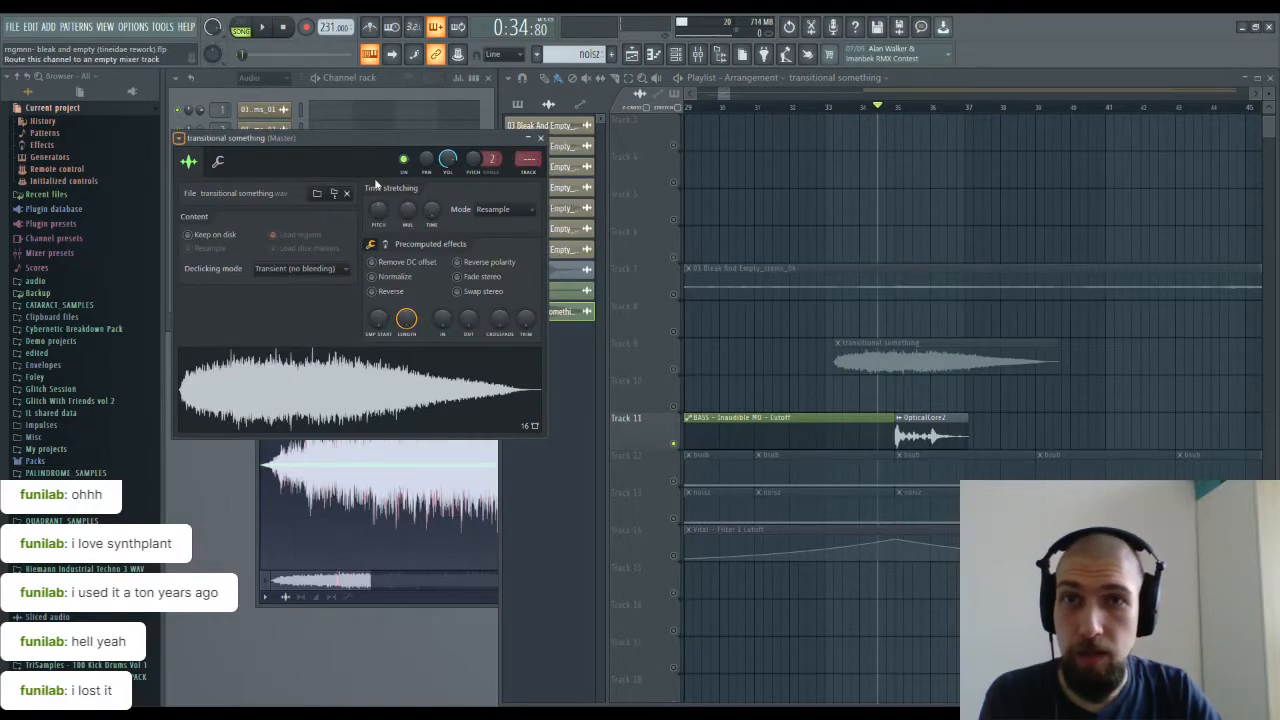
{"action": "key", "text": "ctrl+l"}
{"action": "left_click_drag", "start_coordinate": [318, 297], "coordinate": [318, 312]}
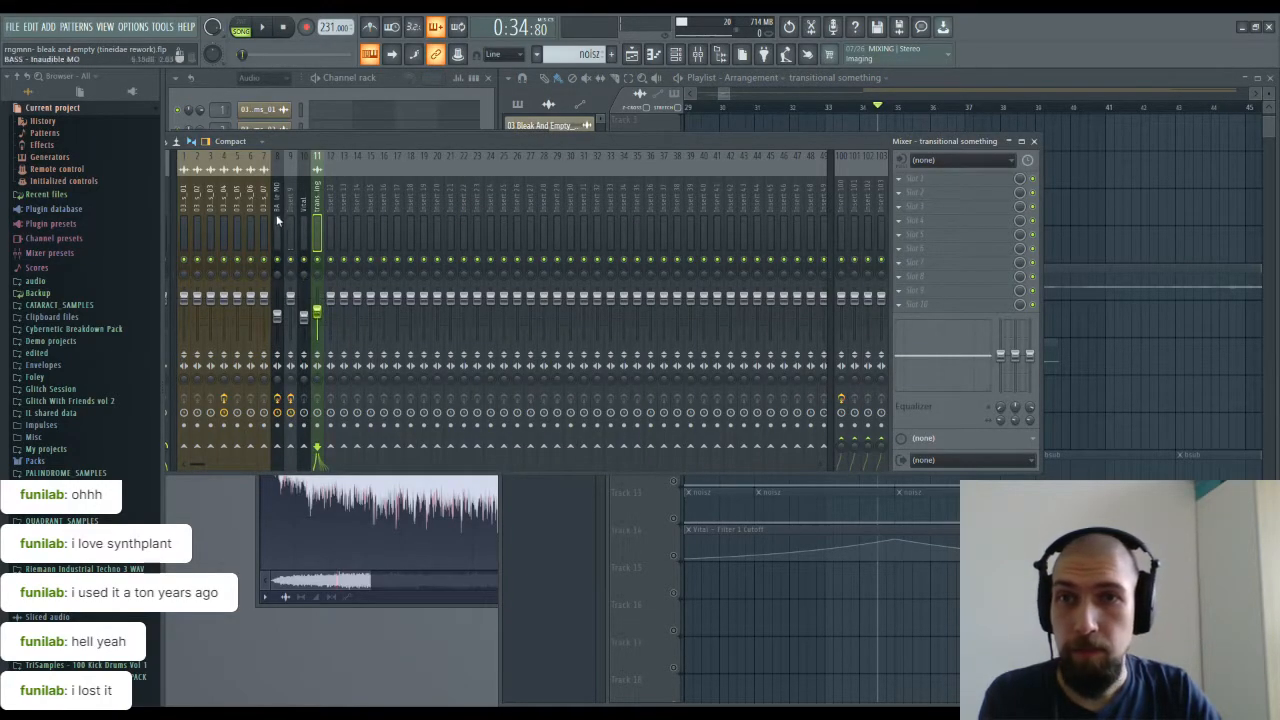
Step: Remove Edison from the effects chain of mixer Insert 9 and close the mixer
{"action": "left_click", "coordinate": [277, 222]}
{"action": "left_click", "coordinate": [290, 206]}
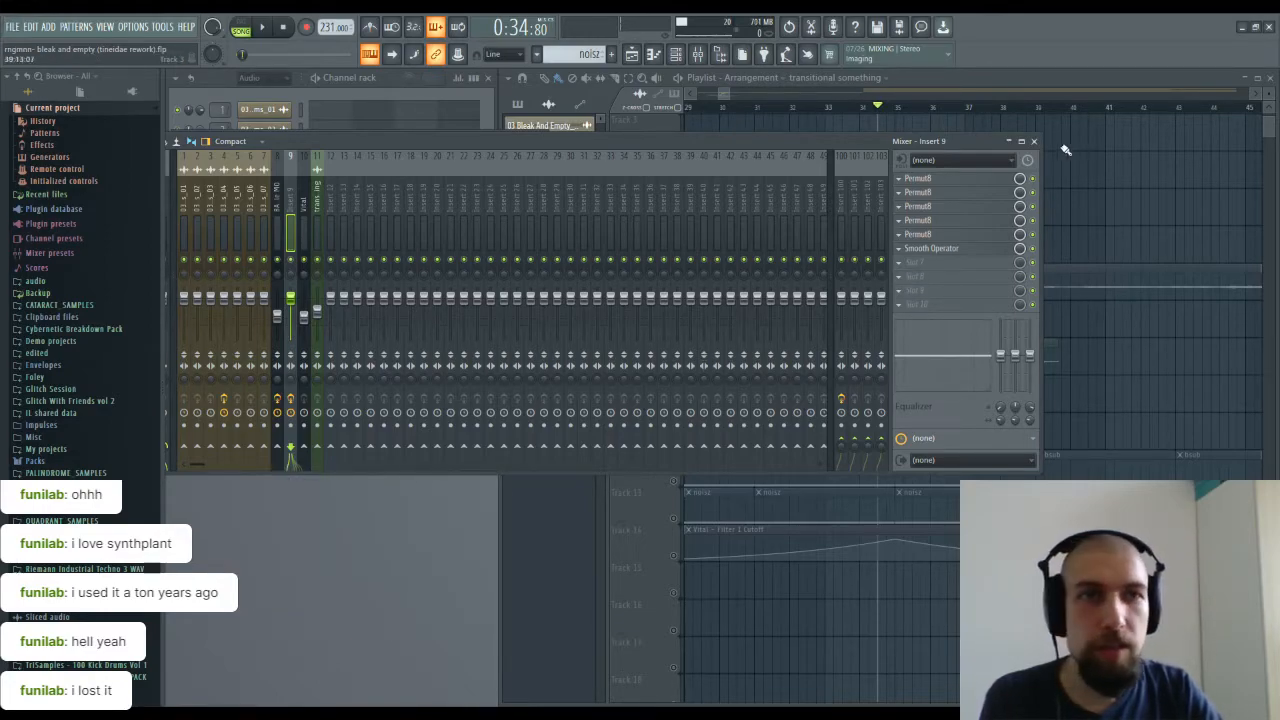
{"action": "left_click", "coordinate": [1034, 141]}
Step: Unsolo Track 11 so all playlist tracks play, and lower the transitional something mixer level further
{"action": "left_click", "coordinate": [675, 444]}
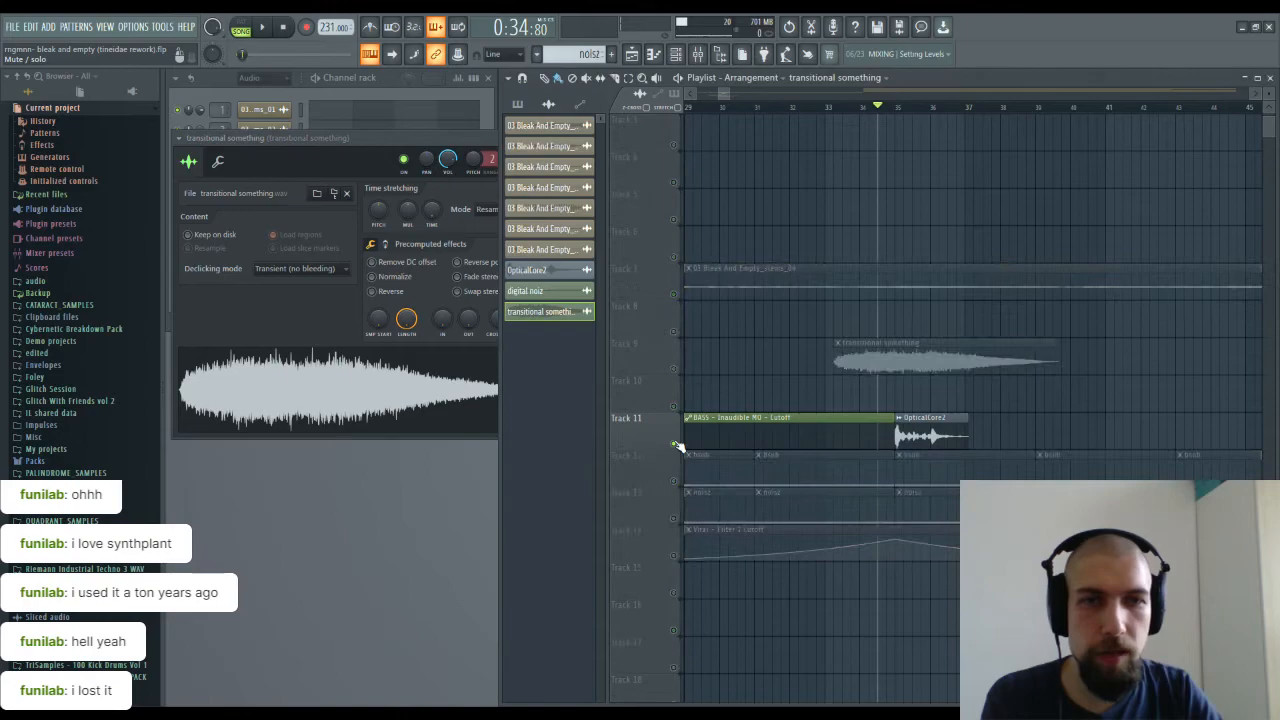
{"action": "right_click", "coordinate": [675, 444]}
{"action": "double_click", "coordinate": [922, 358]}
{"action": "left_click", "coordinate": [547, 138]}
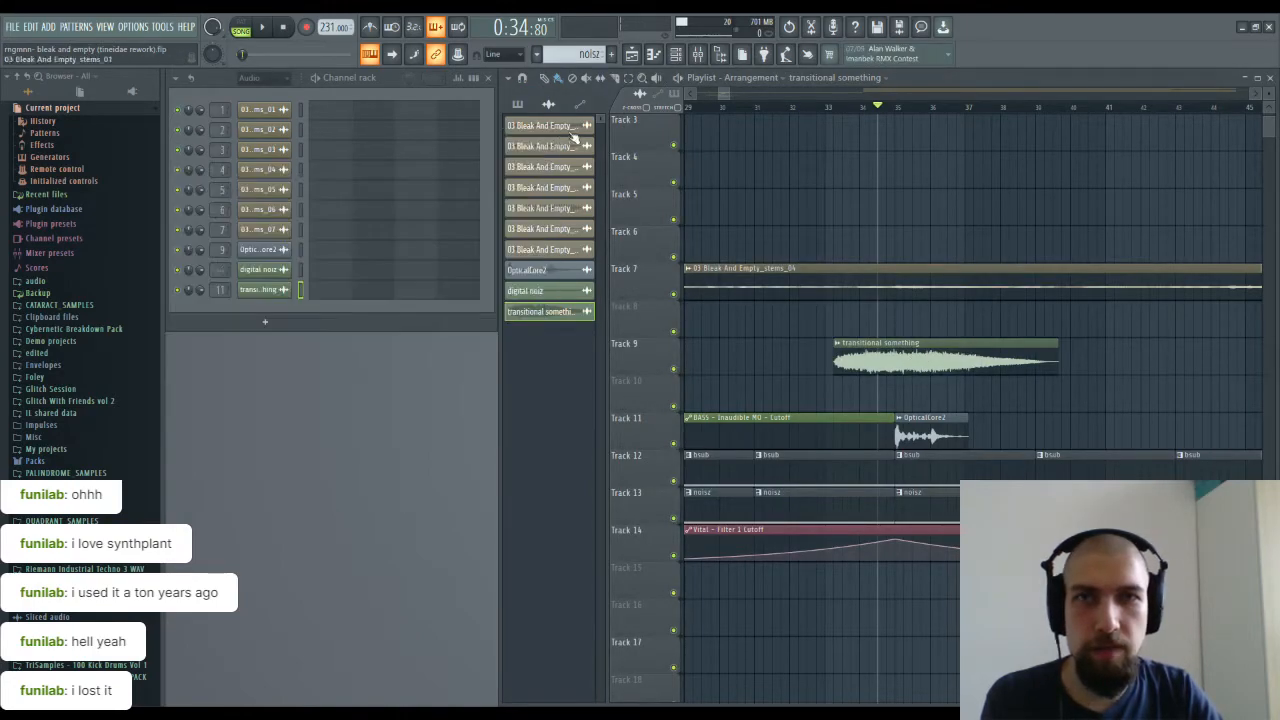
{"action": "left_click", "coordinate": [698, 54]}
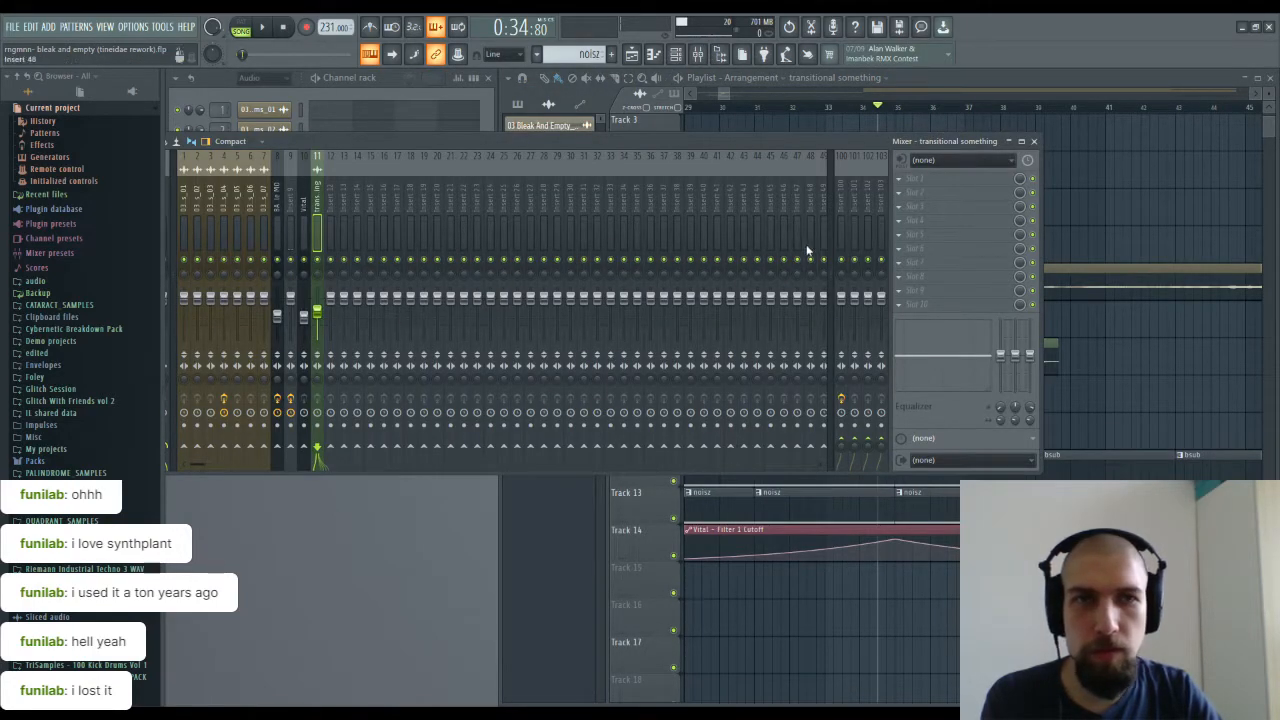
{"action": "left_click", "coordinate": [1034, 141]}
Step: Replace the OpticalCore2 clip on Track 11 with the transitional something clip, starting at 33:03:00
{"action": "scroll", "coordinate": [875, 117], "scroll_direction": "down", "scroll_amount": 3}
{"action": "scroll", "coordinate": [949, 309], "scroll_direction": "down", "scroll_amount": 4}
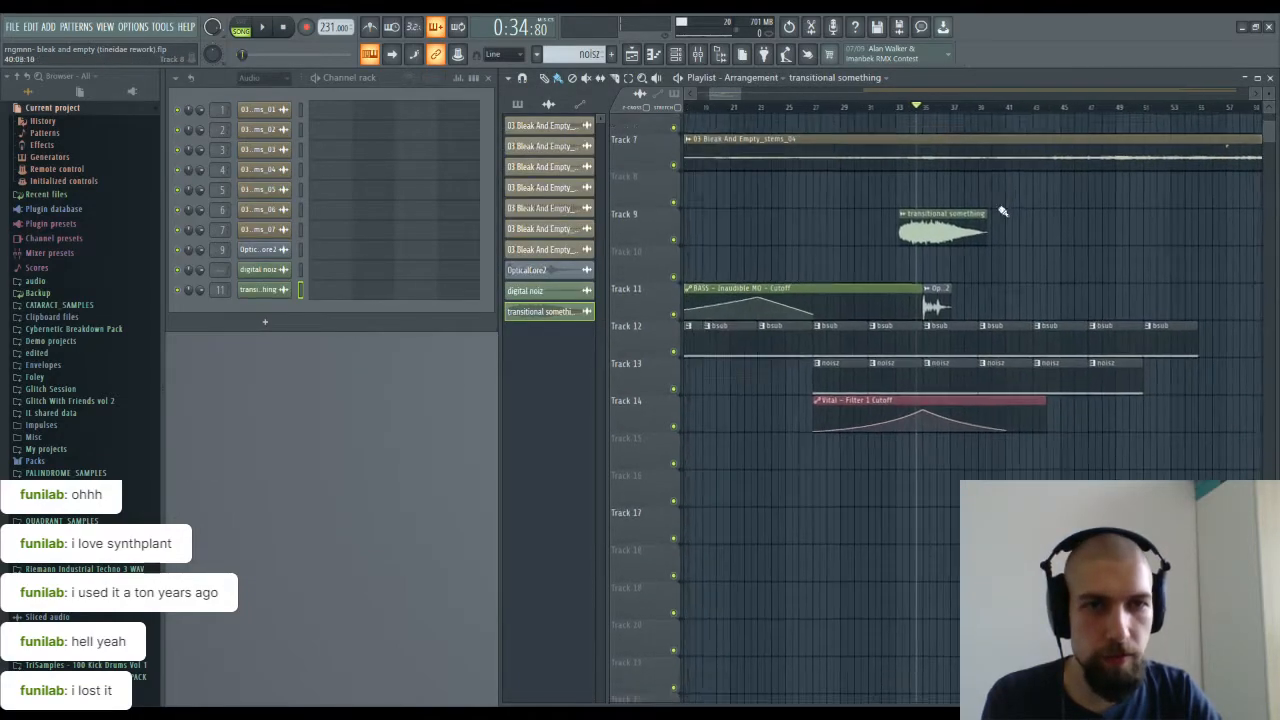
{"action": "left_click_drag", "start_coordinate": [937, 260], "coordinate": [937, 297]}
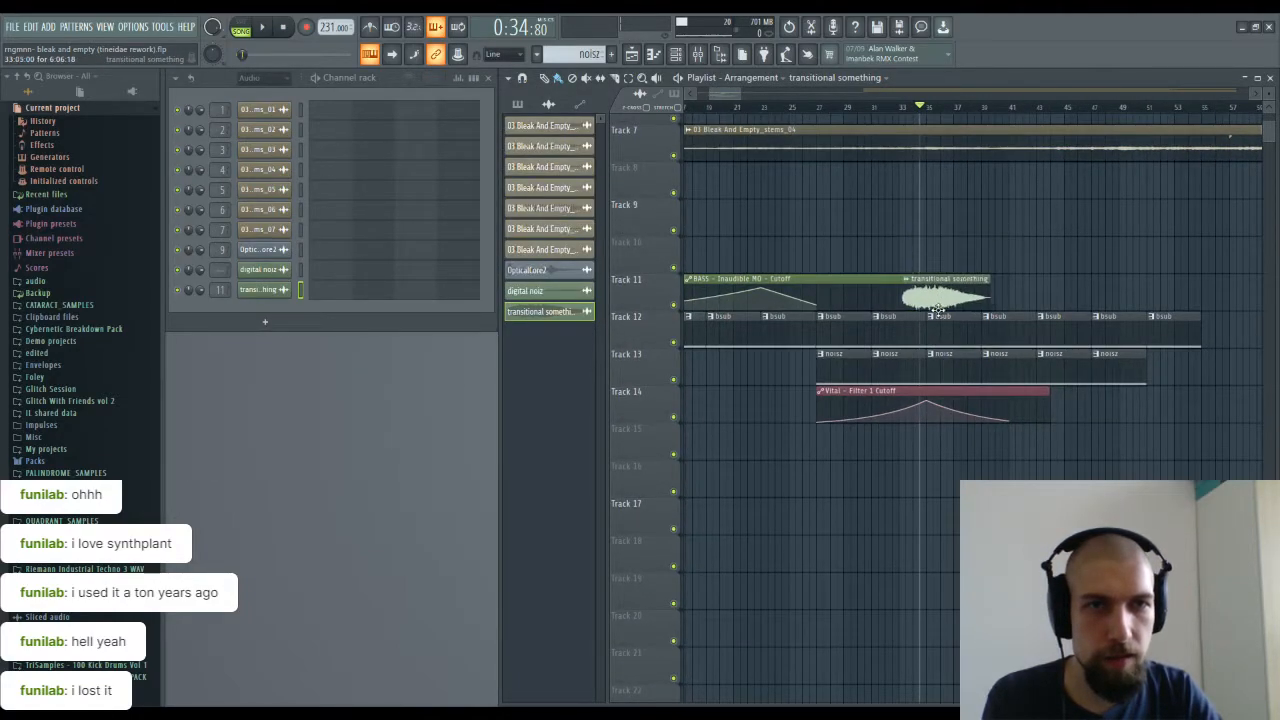
Step: Play the song from the beginning, review the arrangement while the opening stem plays, and stop playback
{"action": "scroll", "coordinate": [788, 117], "scroll_direction": "down", "scroll_amount": 5}
{"action": "left_click", "coordinate": [287, 29]}
{"action": "left_click", "coordinate": [267, 28]}
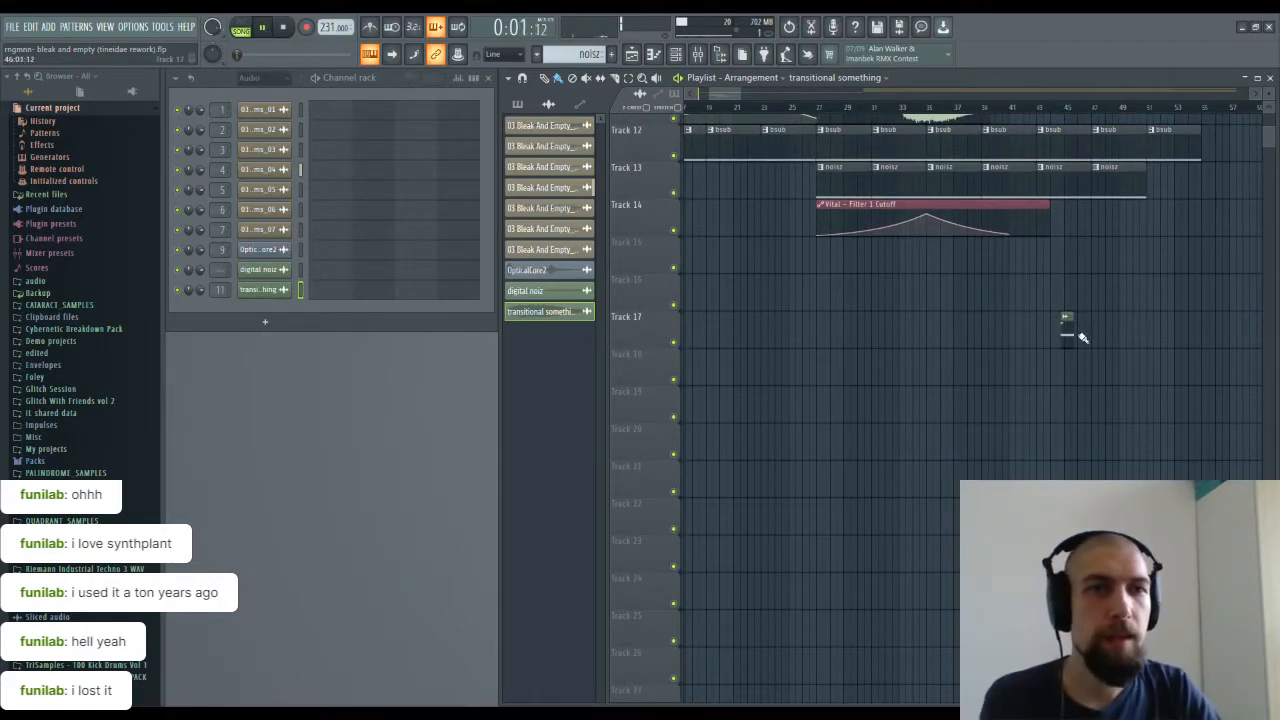
{"action": "left_click_drag", "start_coordinate": [785, 335], "coordinate": [1022, 656]}
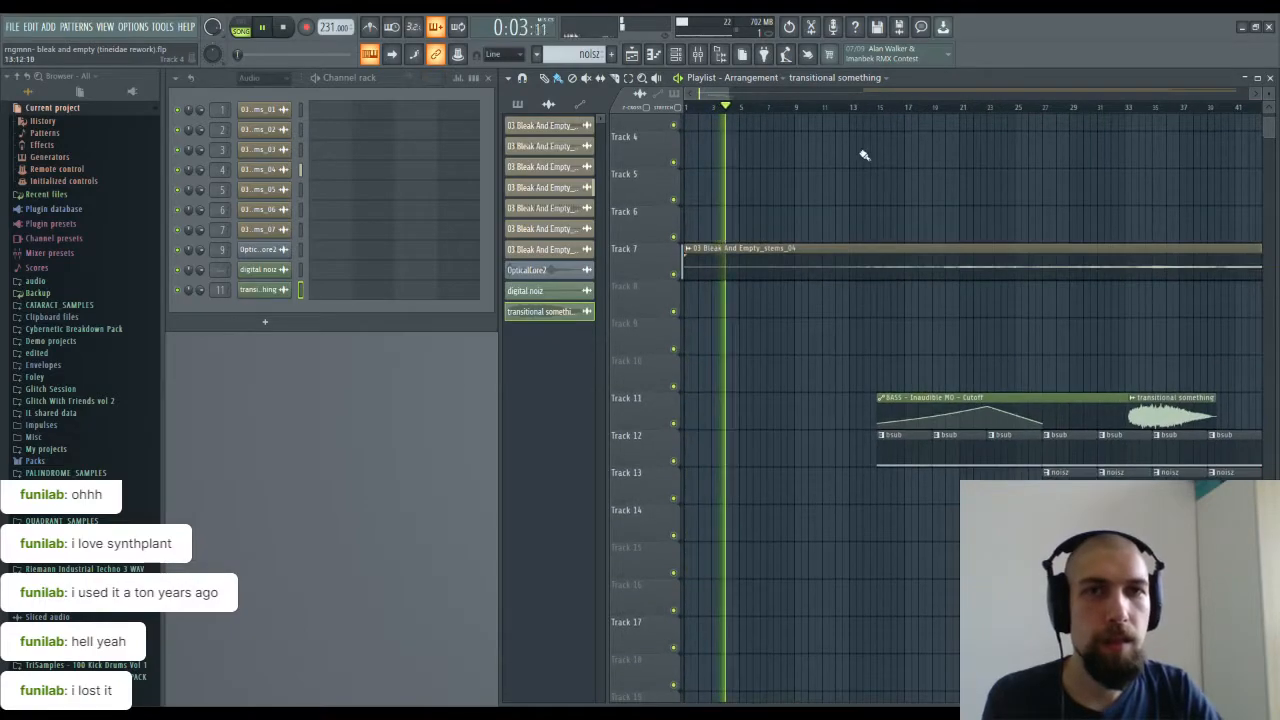
{"action": "scroll", "coordinate": [877, 112], "scroll_direction": "down", "scroll_amount": 4}
{"action": "left_click_drag", "start_coordinate": [920, 538], "coordinate": [828, 429]}
{"action": "left_click_drag", "start_coordinate": [877, 532], "coordinate": [848, 511]}
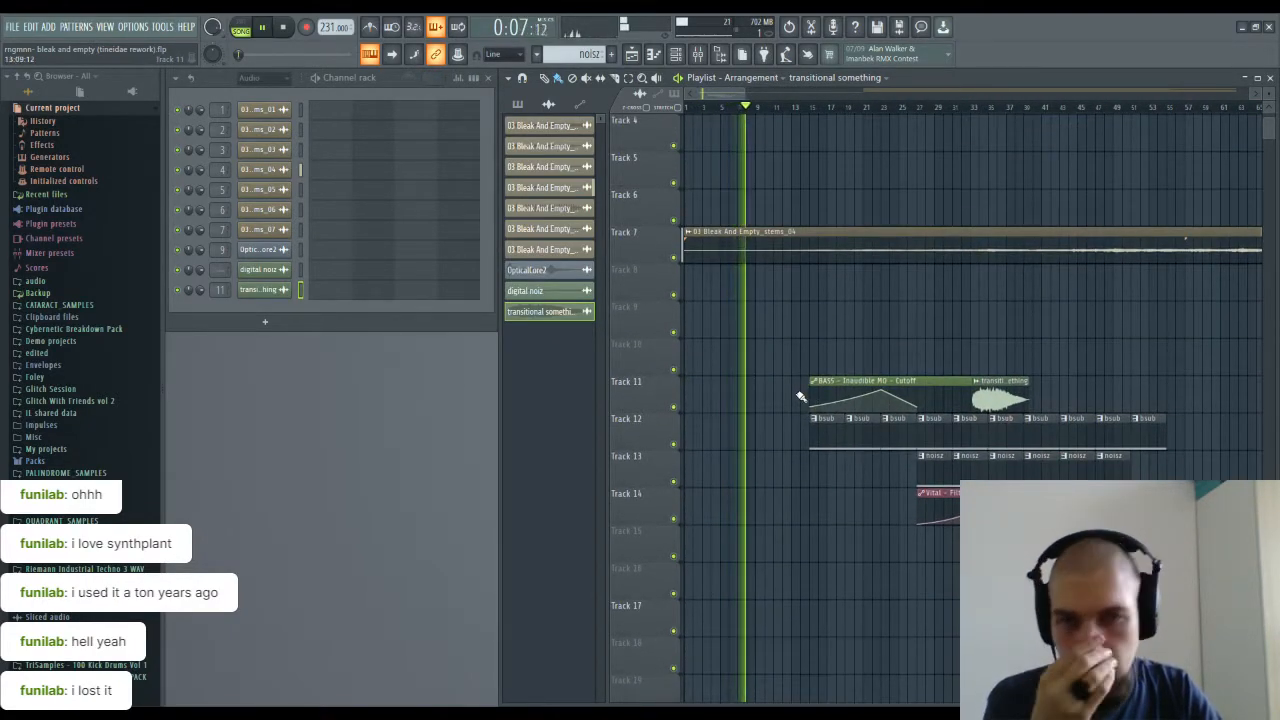
{"action": "left_click", "coordinate": [283, 29]}
Step: Set the declicking mode of 03 Bleak And Empty_stems_04 to Crossfade (bleeding) and play the song from the start
{"action": "double_click", "coordinate": [749, 247]}
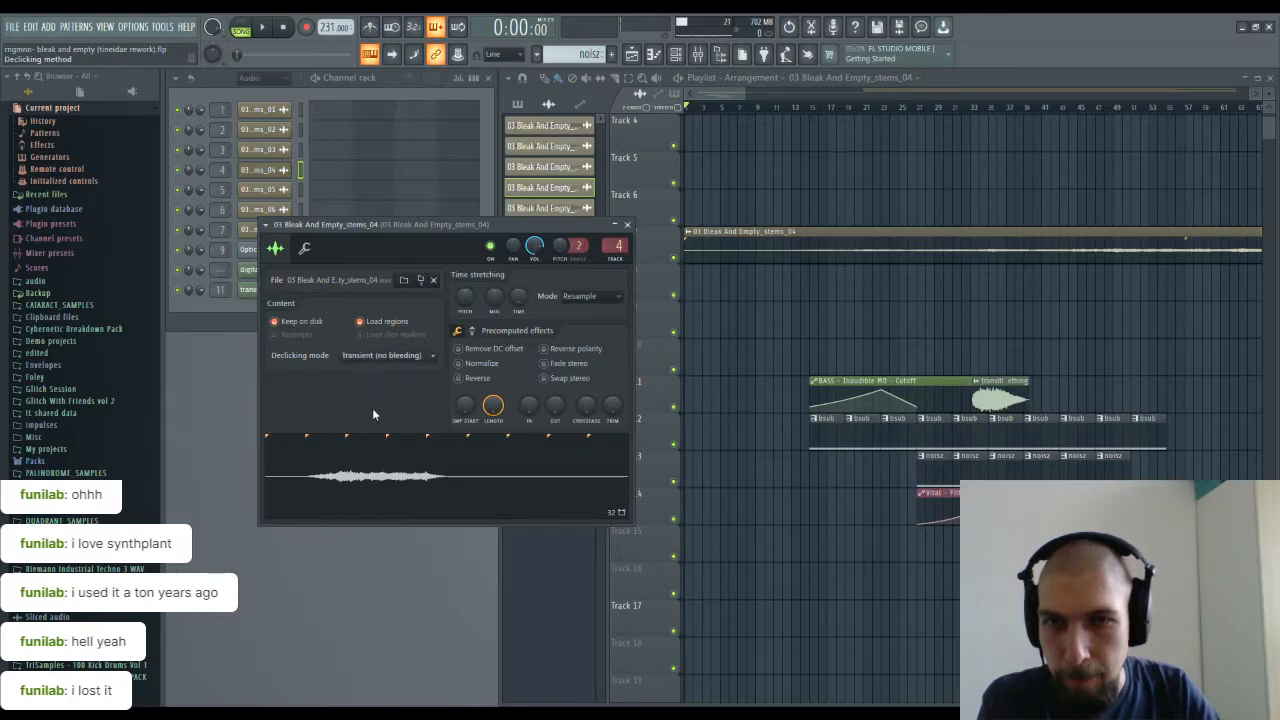
{"action": "left_click", "coordinate": [375, 439]}
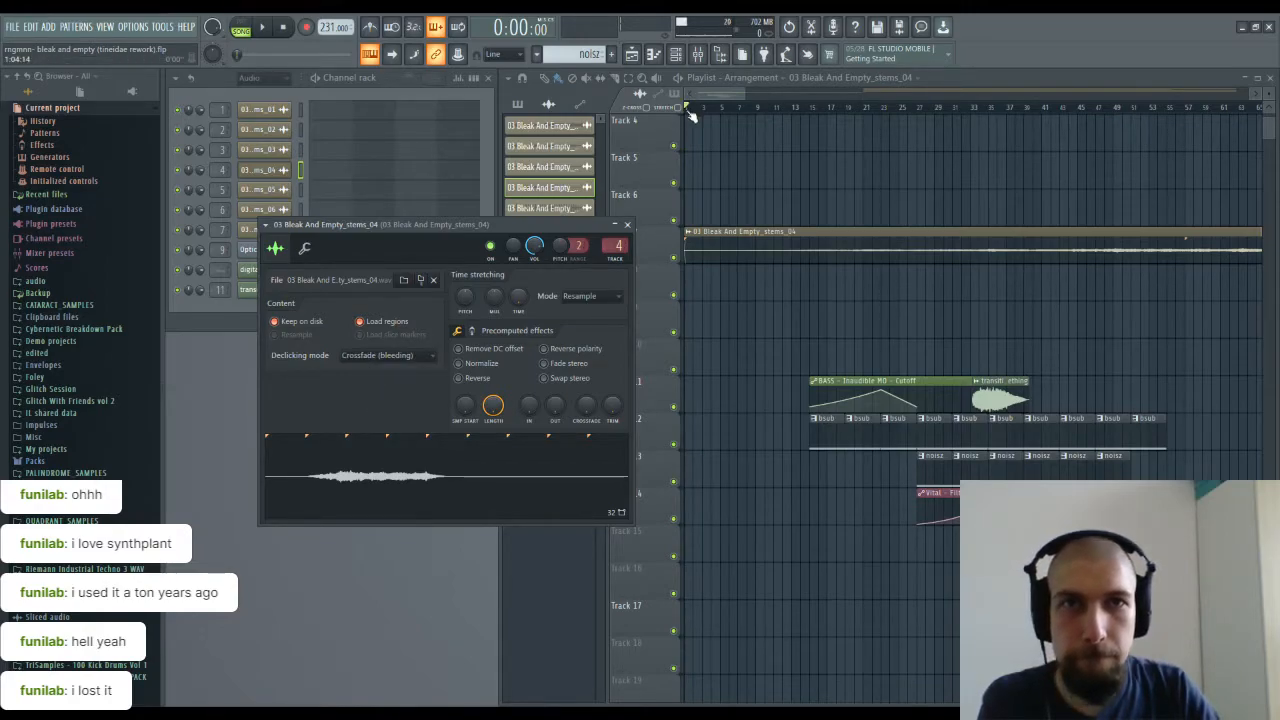
{"action": "key", "text": "space"}
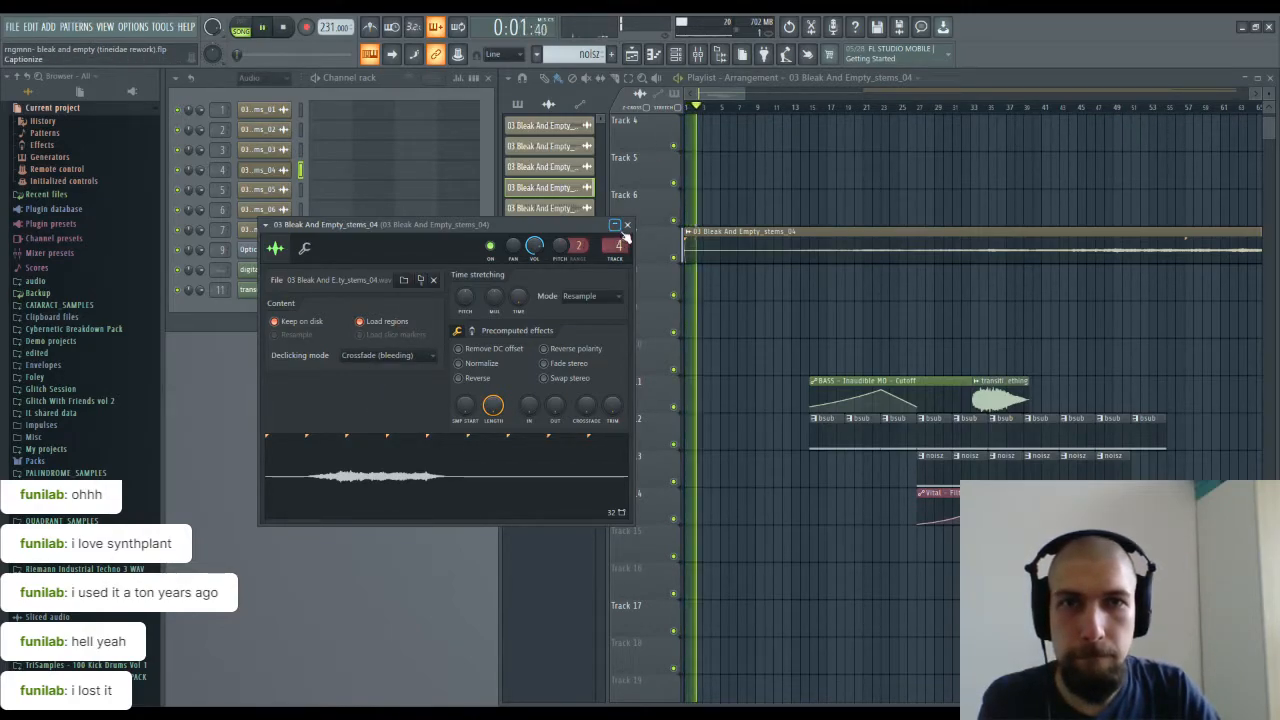
{"action": "key", "text": "Escape"}
Step: Stop playback and move the digital noiz clip on Track 17 from bar 44 to the start of the song
{"action": "mouse_move", "coordinate": [984, 575]}
{"action": "left_mouse_down"}
{"action": "mouse_move", "coordinate": [928, 541]}
{"action": "mouse_move", "coordinate": [984, 575]}
{"action": "left_mouse_up"}
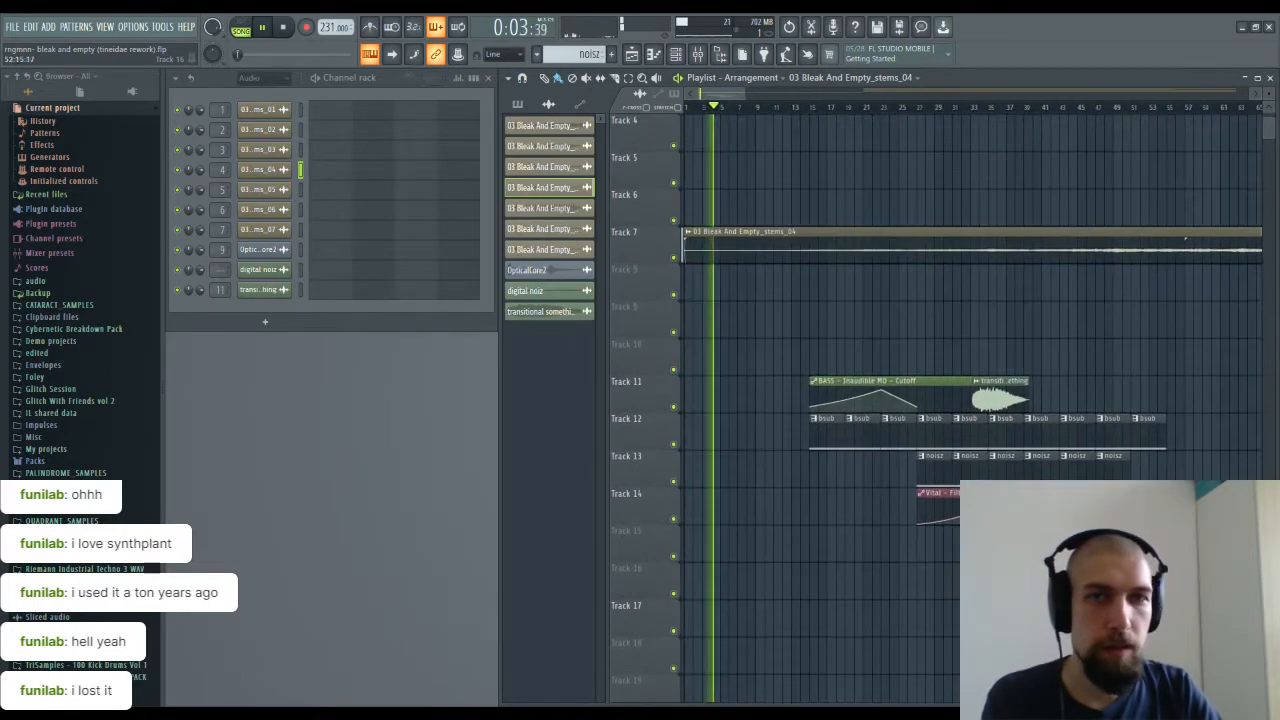
{"action": "left_click_drag", "start_coordinate": [901, 541], "coordinate": [725, 422]}
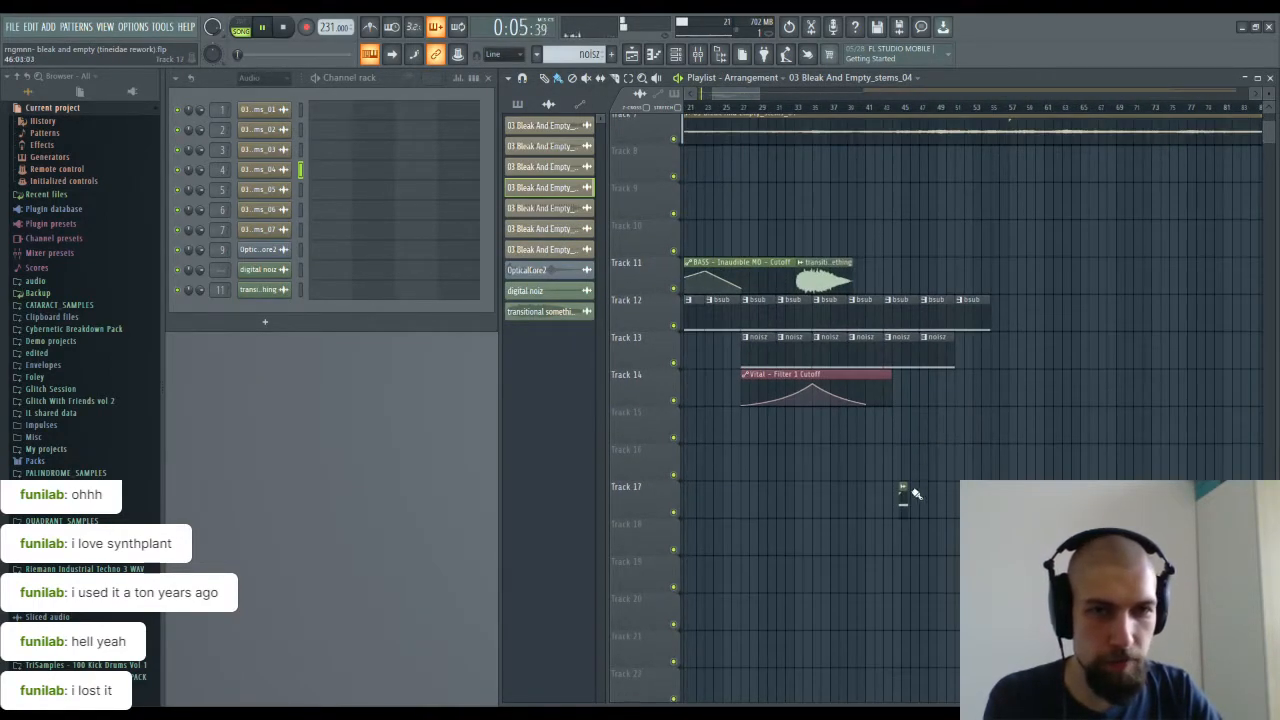
{"action": "left_click_drag", "start_coordinate": [905, 497], "coordinate": [1041, 505]}
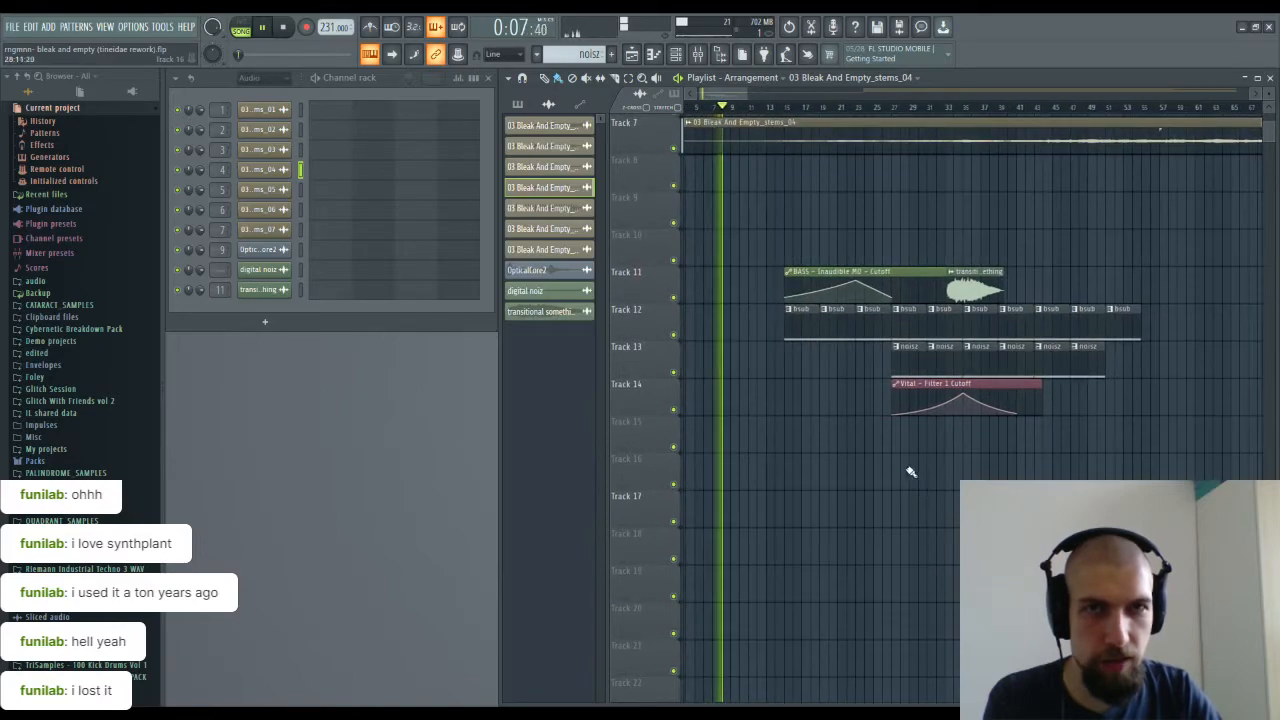
{"action": "left_click_drag", "start_coordinate": [911, 471], "coordinate": [894, 514]}
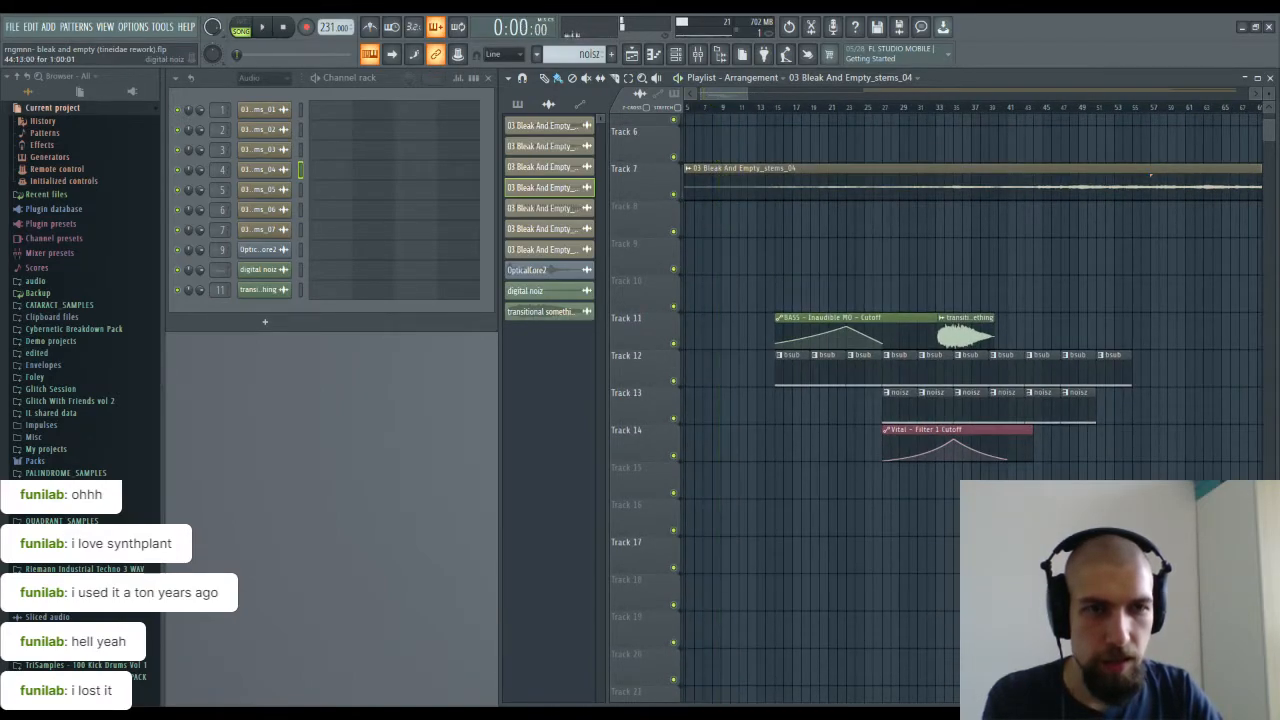
{"action": "key", "text": "space"}
{"action": "left_click_drag", "start_coordinate": [688, 582], "coordinate": [690, 546]}
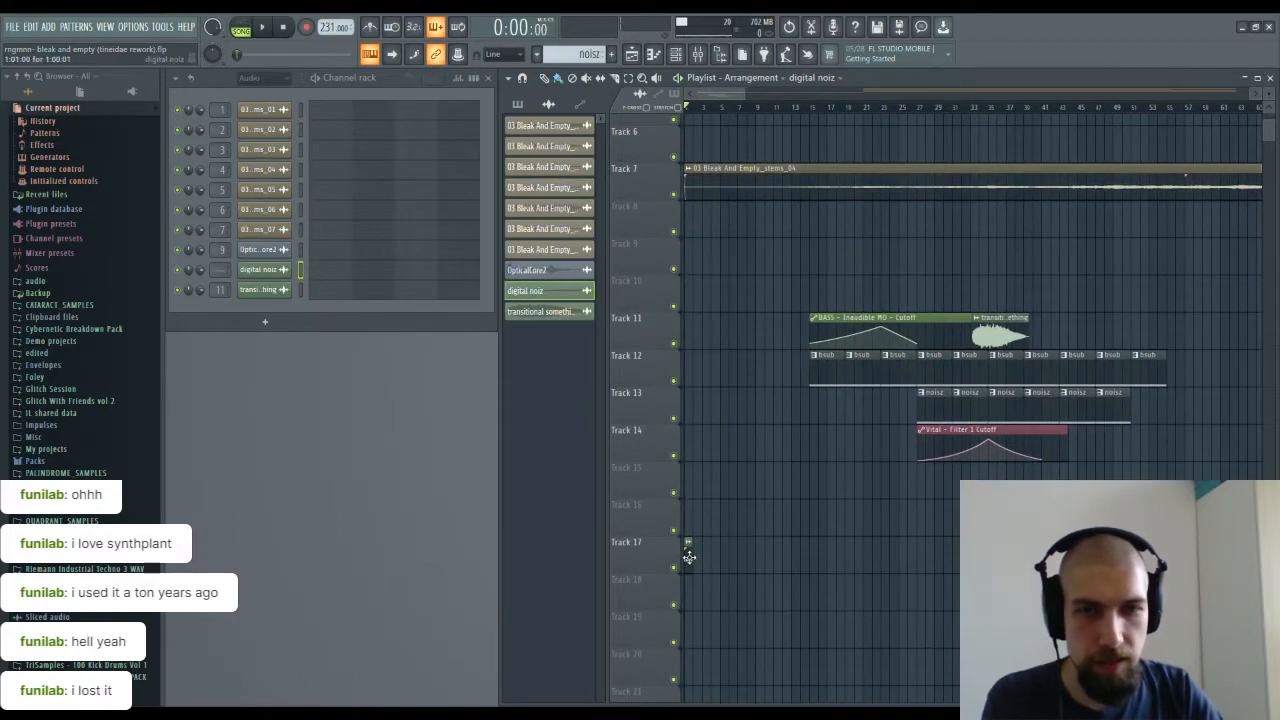
Step: Route the digital noiz clip to empty mixer track 12, set its volume to 70%, and close its channel settings
{"action": "double_click", "coordinate": [689, 557]}
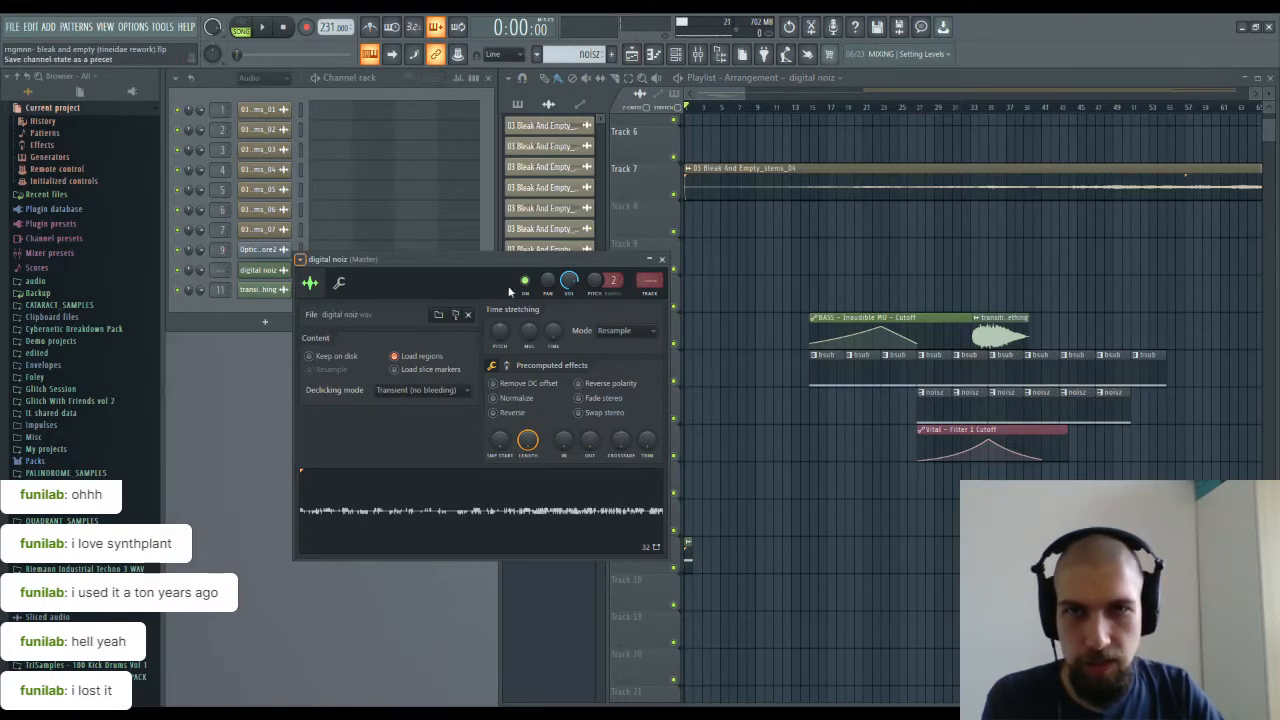
{"action": "key", "text": "F9"}
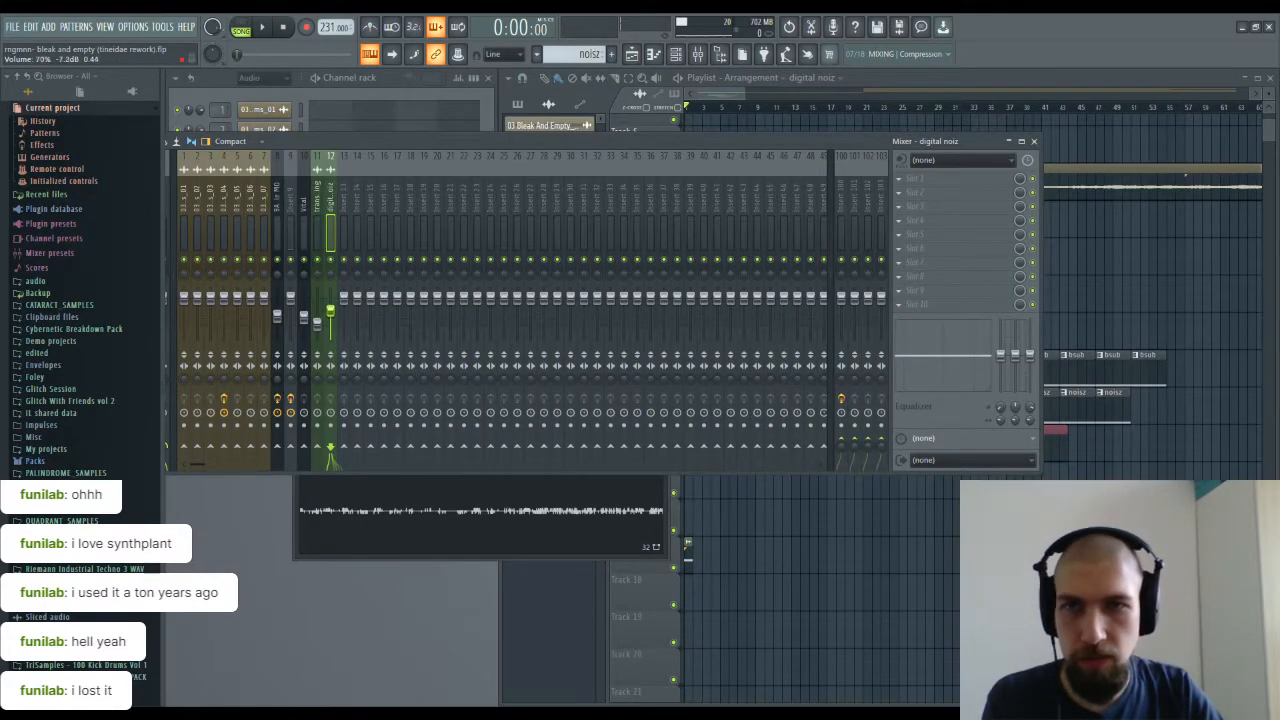
{"action": "left_click", "coordinate": [1034, 141]}
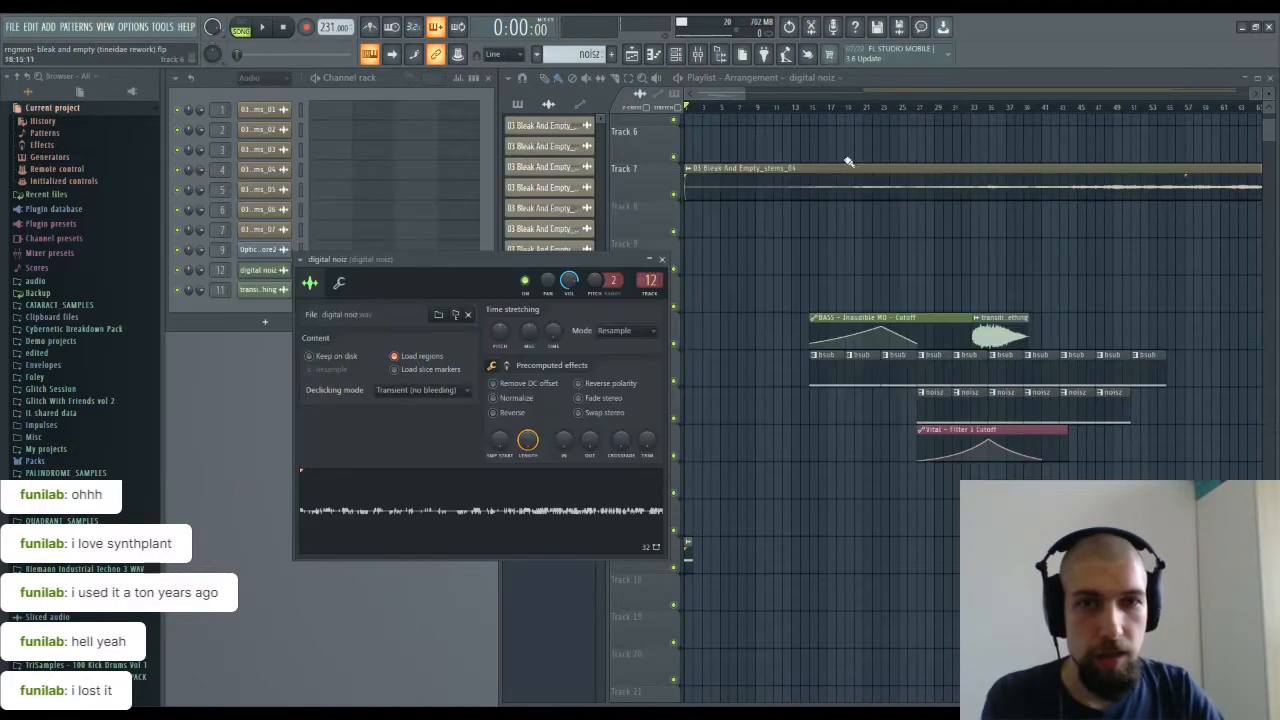
{"action": "left_click", "coordinate": [663, 260]}
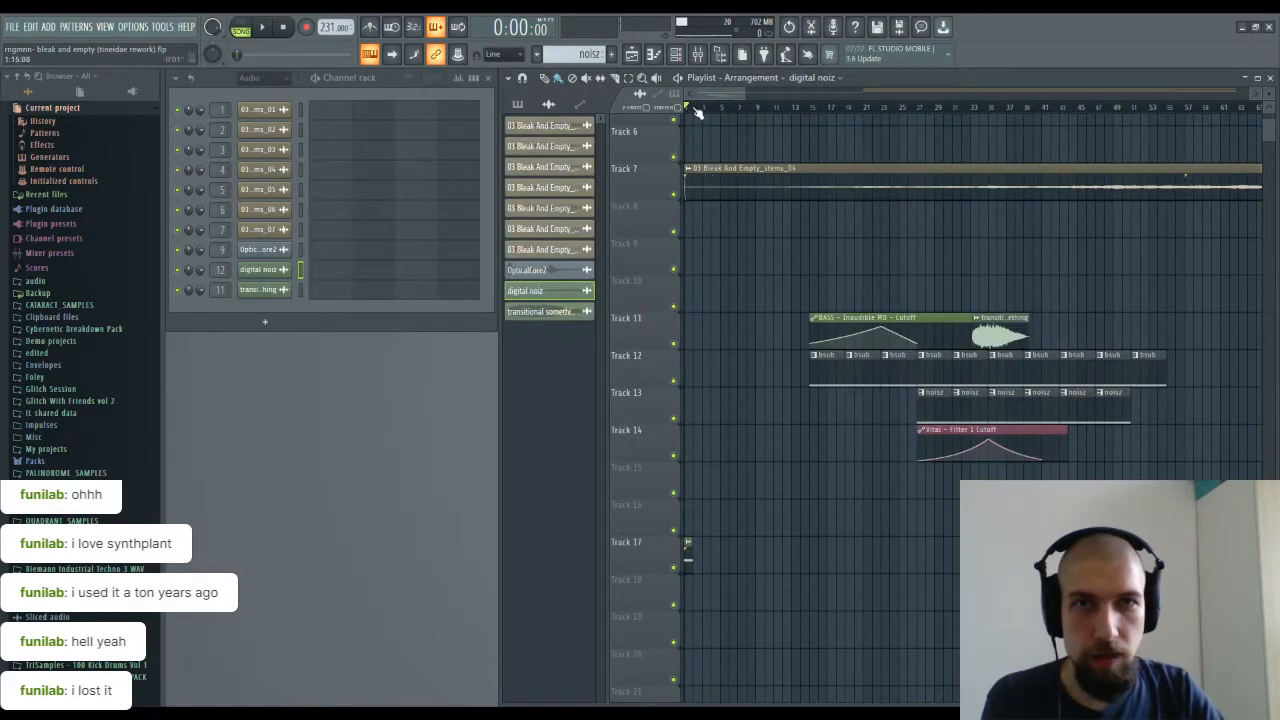
Step: Examine the digital noiz clip on Track 17 up close, review its channel settings, and close them
{"action": "scroll", "coordinate": [698, 112], "scroll_direction": "up", "scroll_amount": 4}
{"action": "scroll", "coordinate": [1160, 421], "scroll_direction": "up", "scroll_amount": 1}
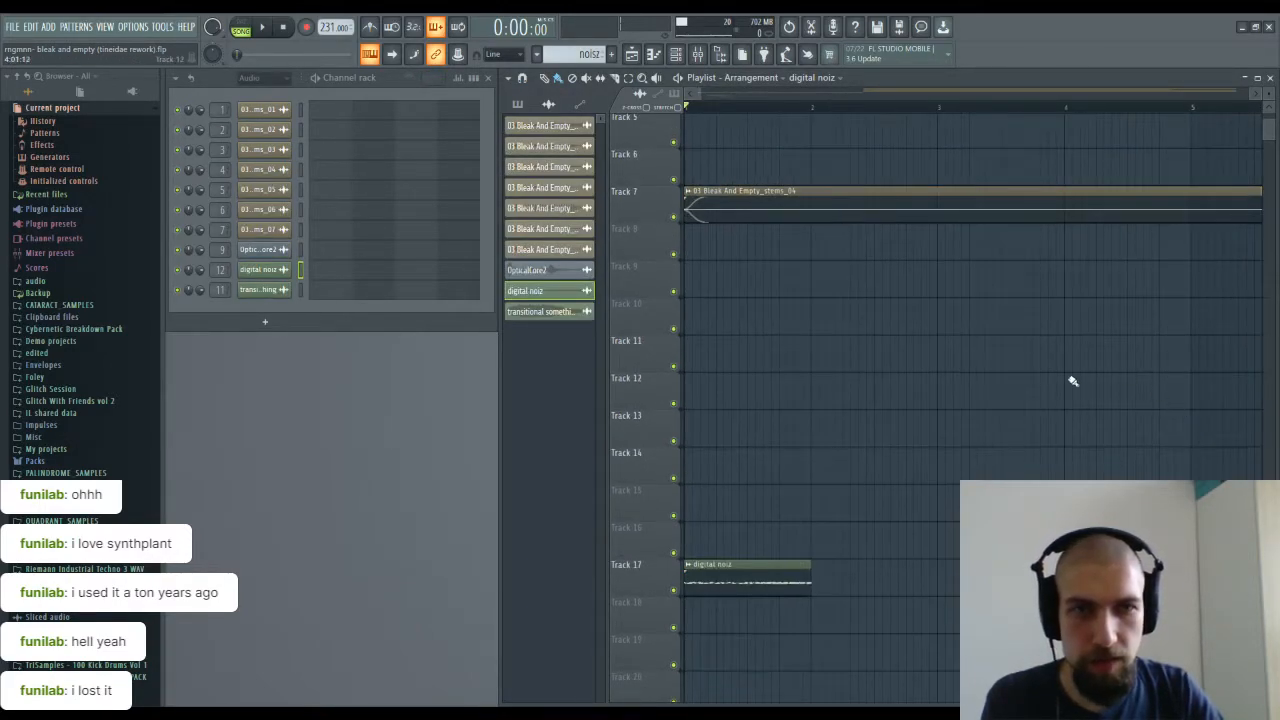
{"action": "scroll", "coordinate": [757, 134], "scroll_direction": "down", "scroll_amount": 1}
{"action": "scroll", "coordinate": [767, 110], "scroll_direction": "up", "scroll_amount": 3}
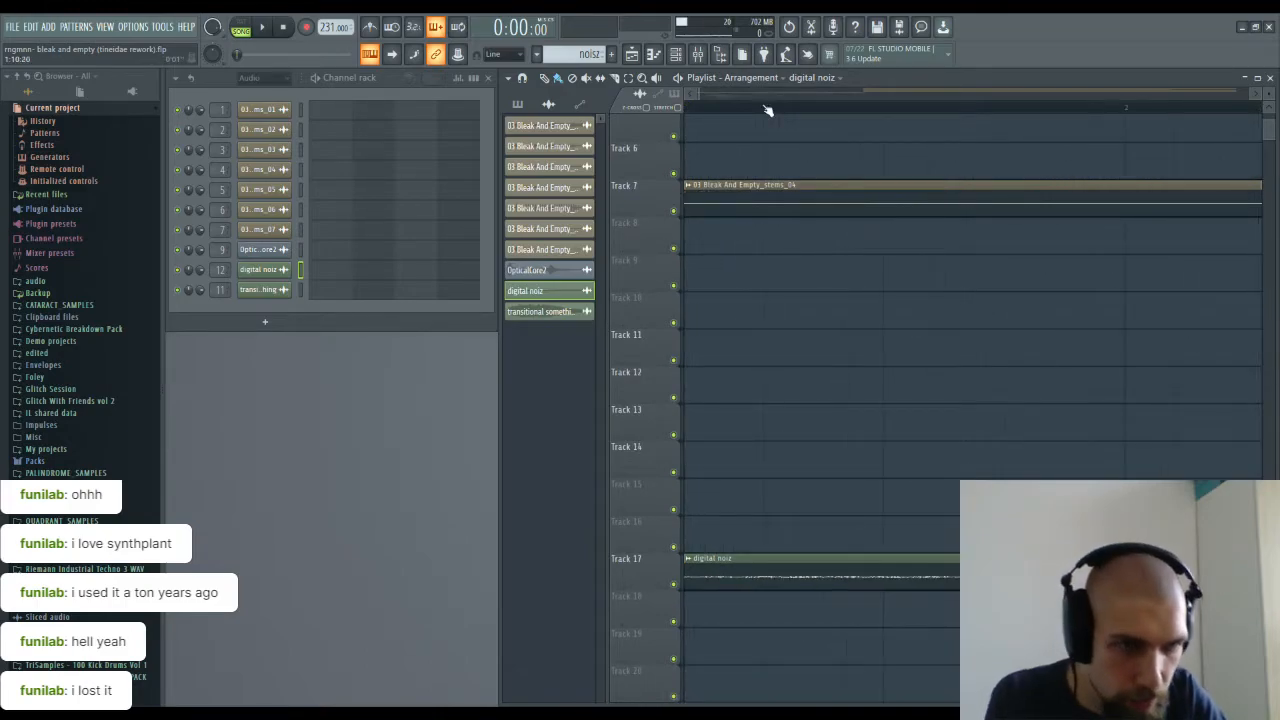
{"action": "double_click", "coordinate": [740, 566]}
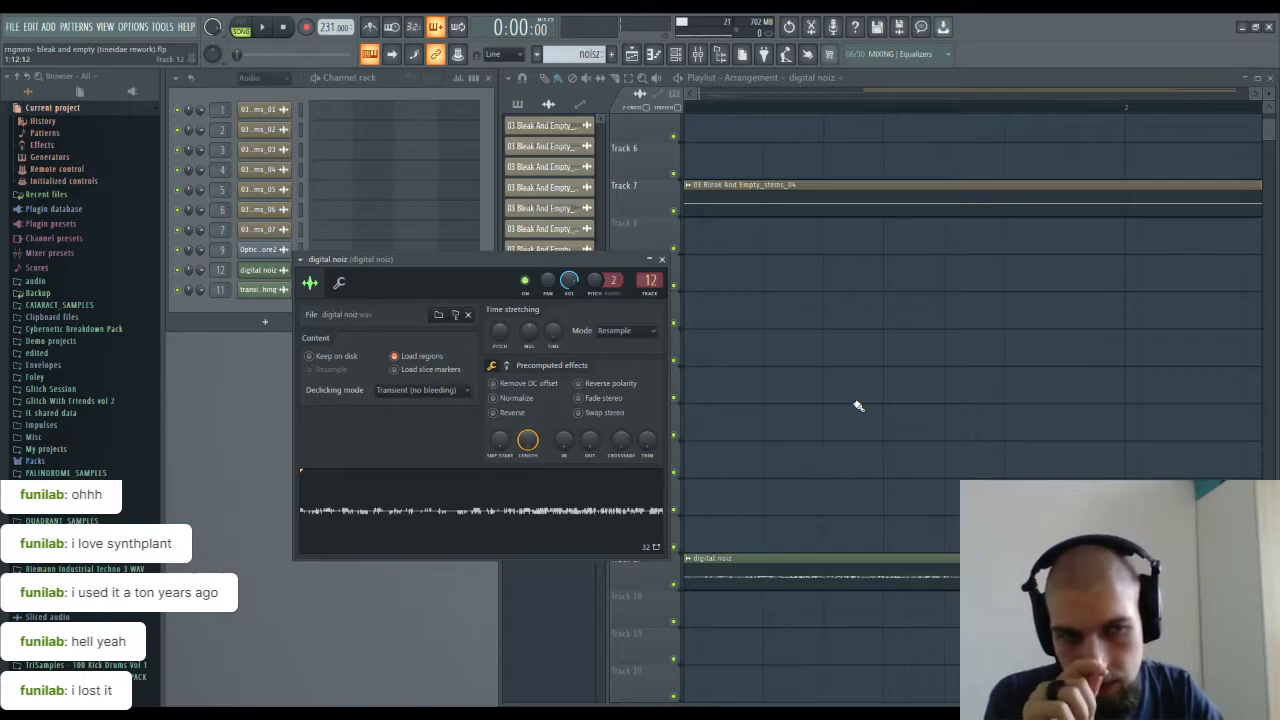
{"action": "left_click_drag", "start_coordinate": [1047, 469], "coordinate": [769, 367]}
{"action": "left_click", "coordinate": [443, 264]}
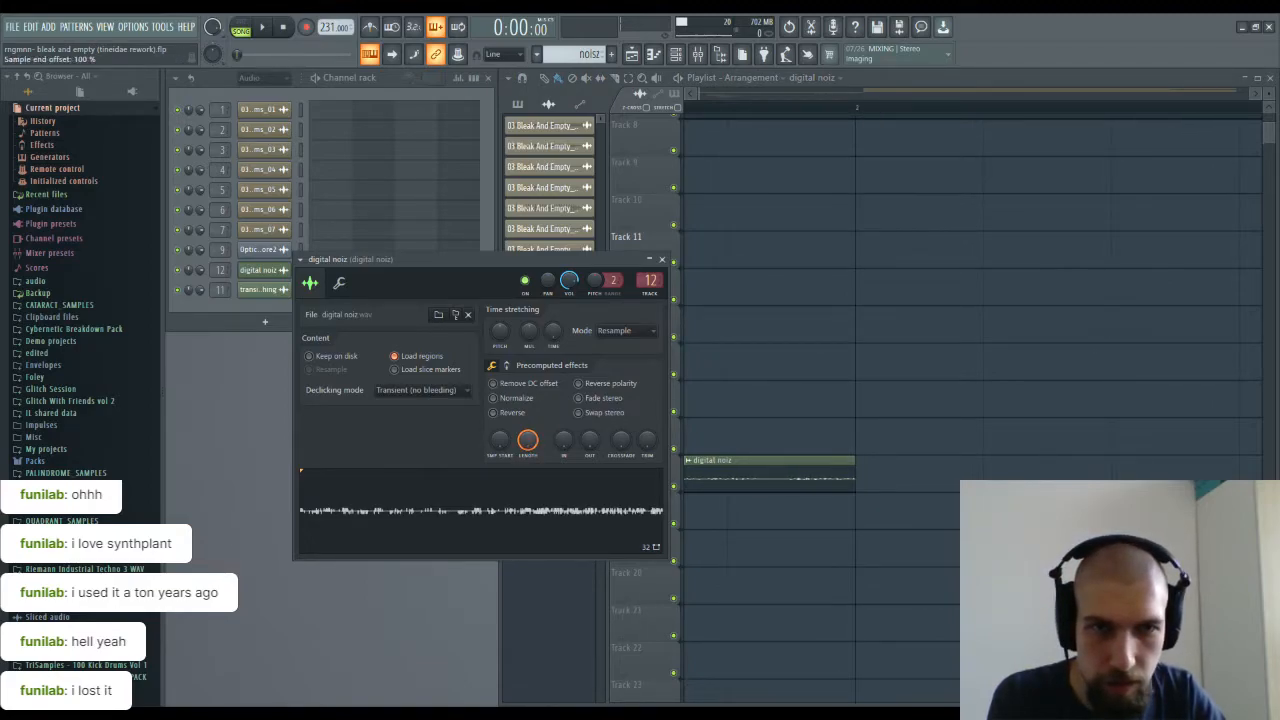
{"action": "left_click", "coordinate": [662, 260]}
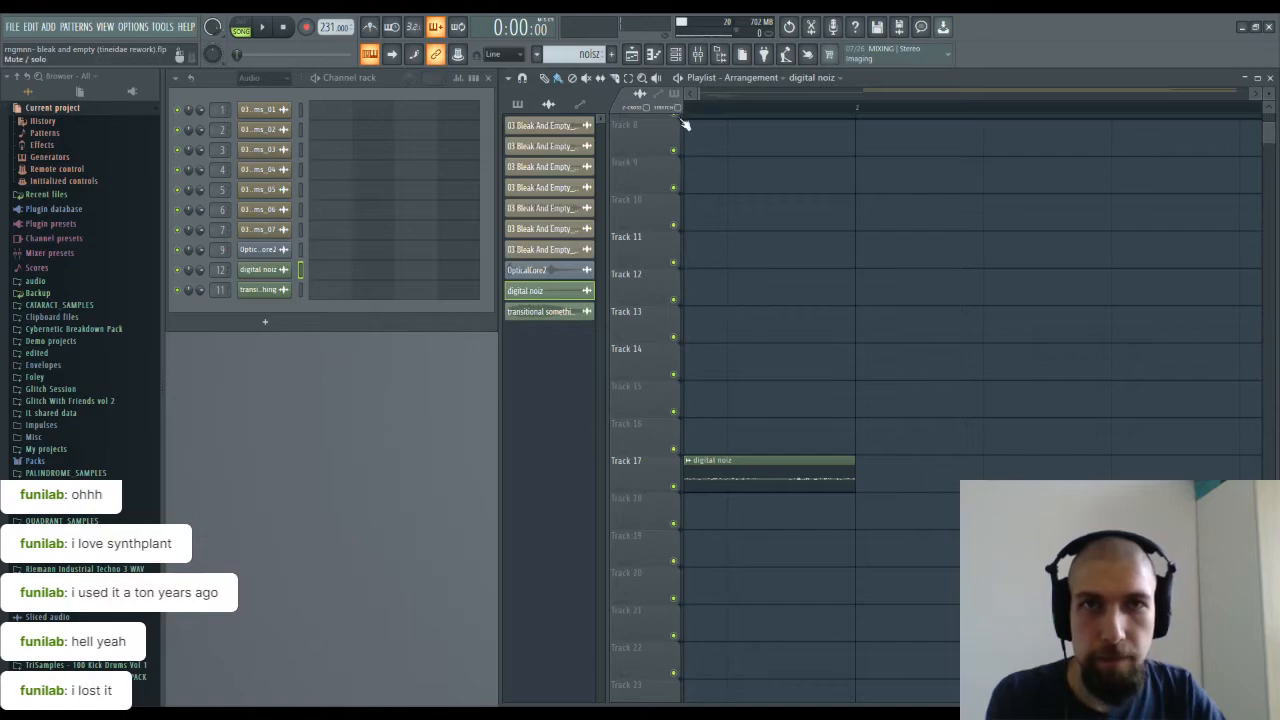
Step: Solo Track 17 and stretch the digital noiz clip to eight bars, ending at bar 9, auditioning the sound between adjustments
{"action": "scroll", "coordinate": [737, 108], "scroll_direction": "down", "scroll_amount": 4}
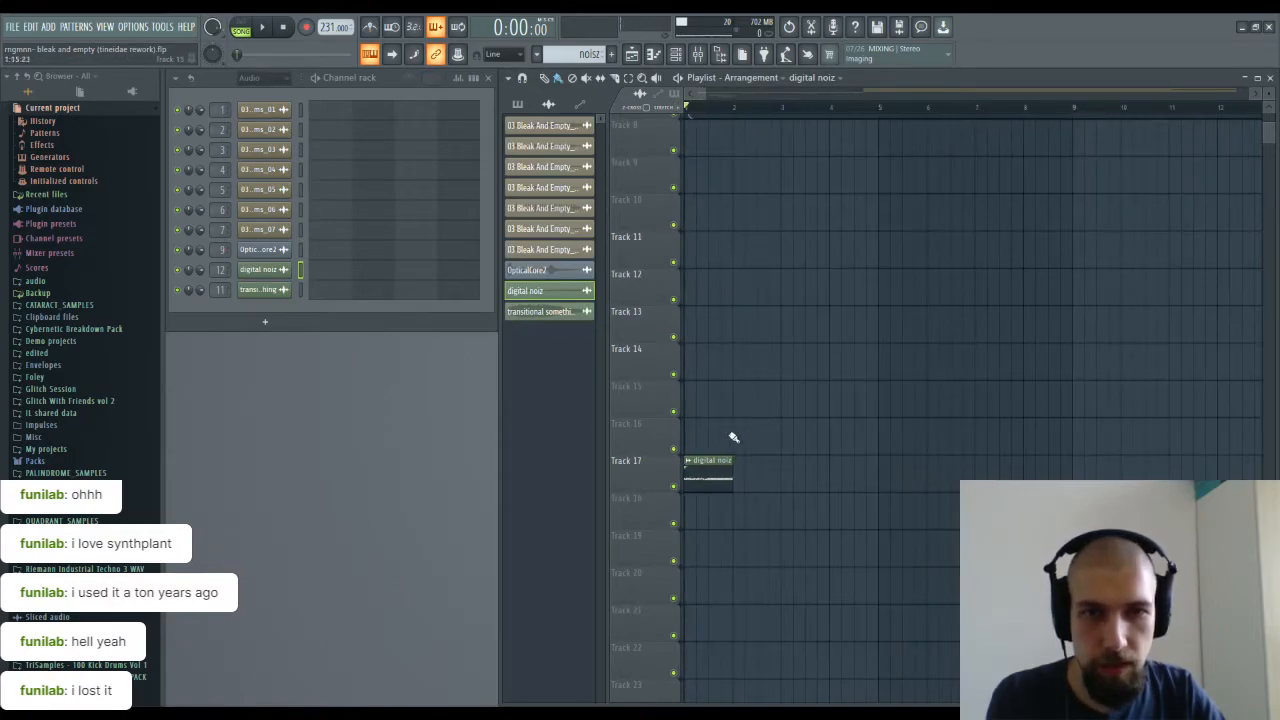
{"action": "right_click", "coordinate": [675, 487]}
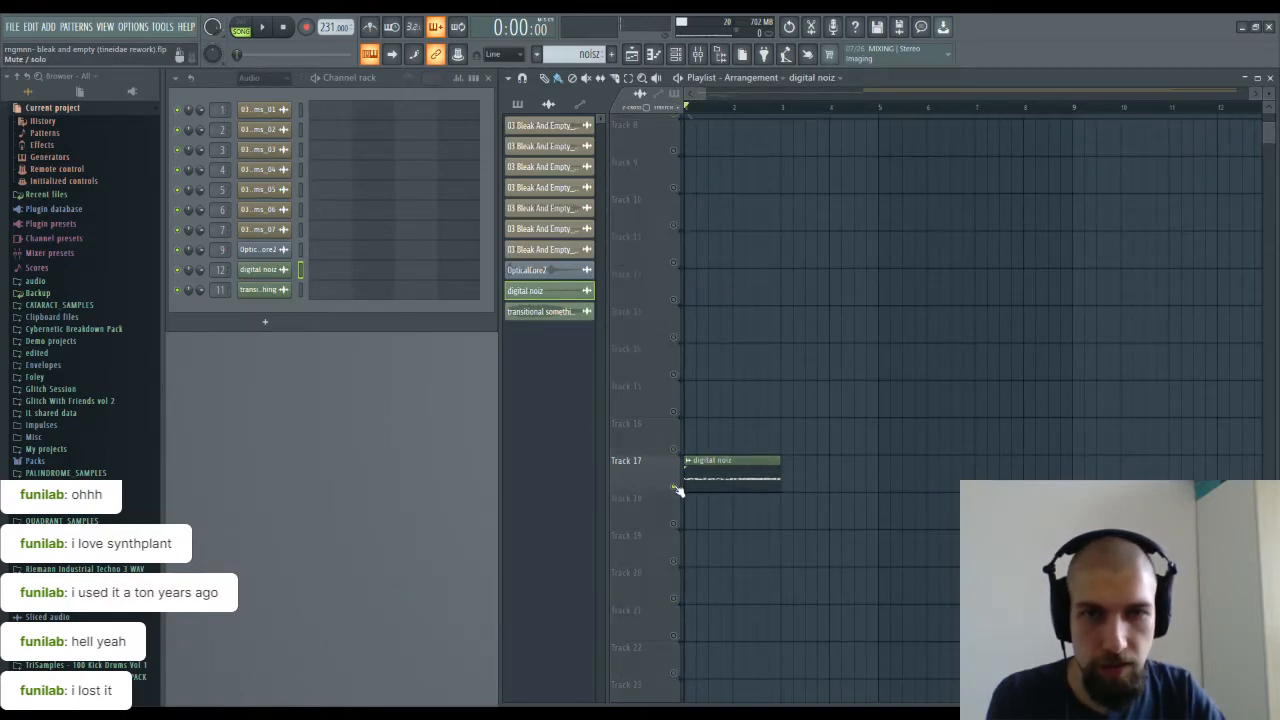
{"action": "key", "text": "space"}
{"action": "key", "text": "space"}
{"action": "left_click_drag", "start_coordinate": [783, 482], "coordinate": [862, 490]}
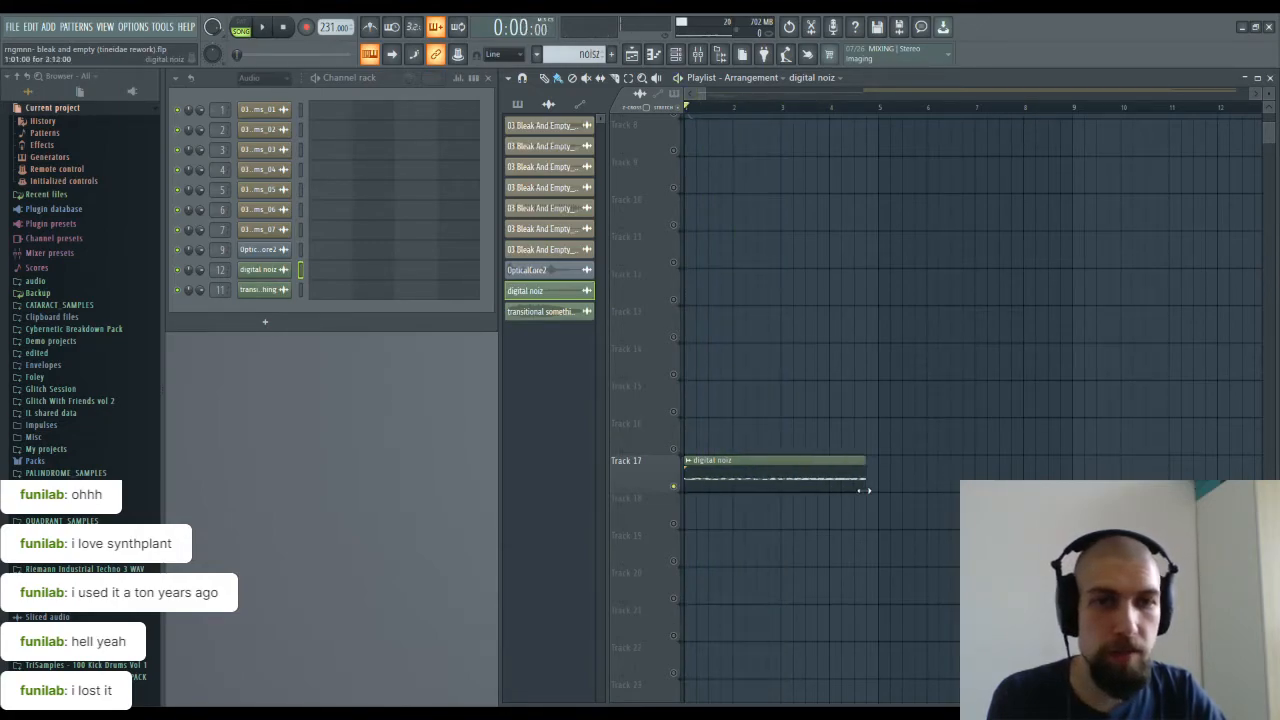
{"action": "key", "text": "space"}
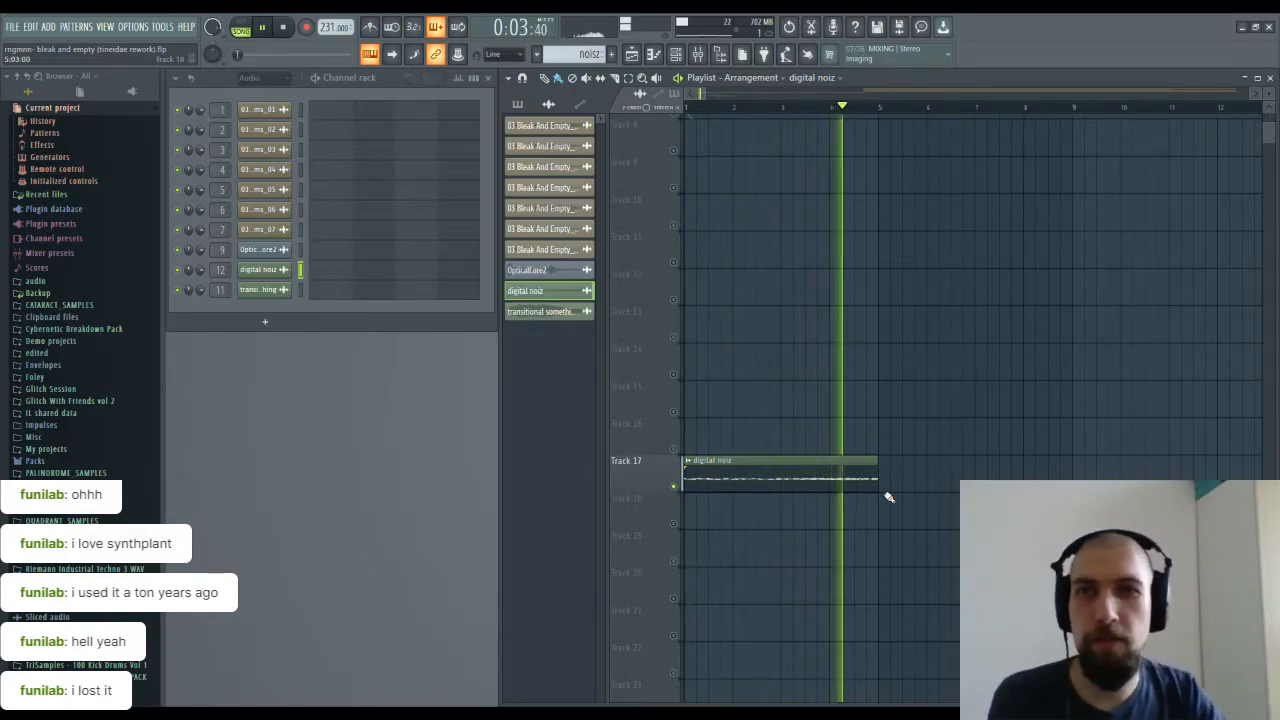
{"action": "key", "text": "space"}
{"action": "left_click_drag", "start_coordinate": [887, 490], "coordinate": [1072, 490]}
{"action": "key", "text": "space"}
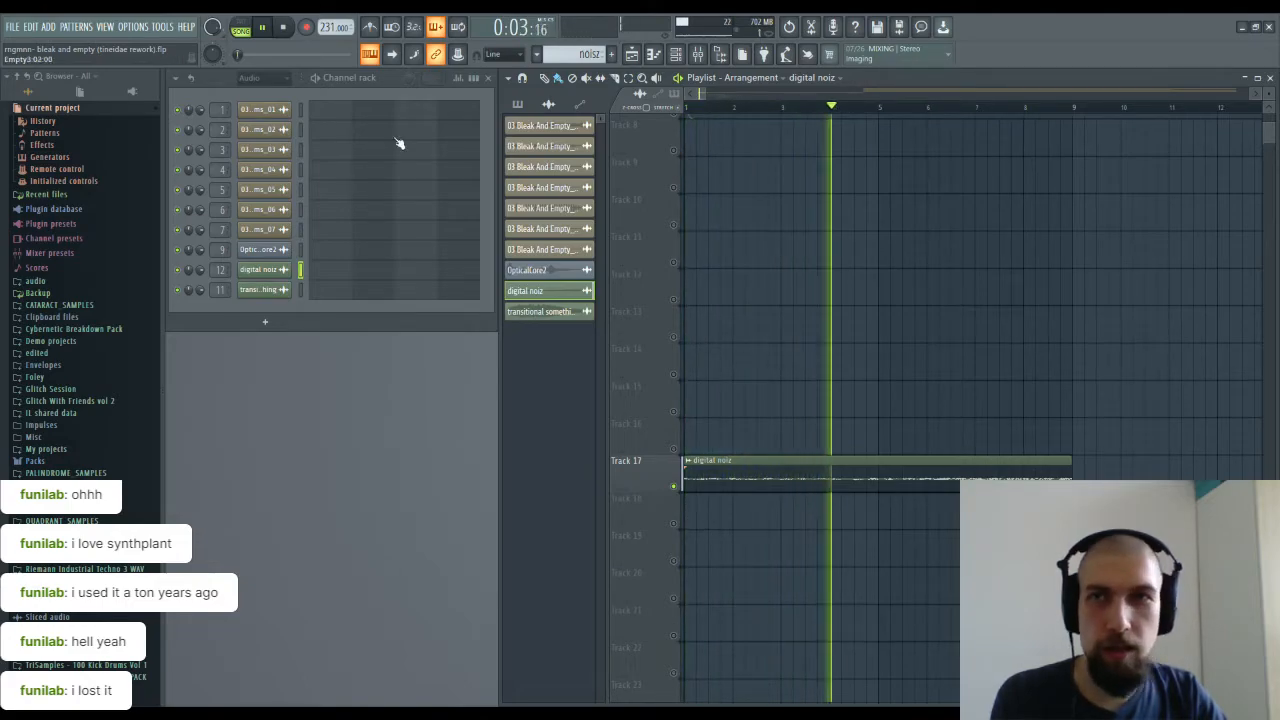
{"action": "left_click", "coordinate": [285, 29]}
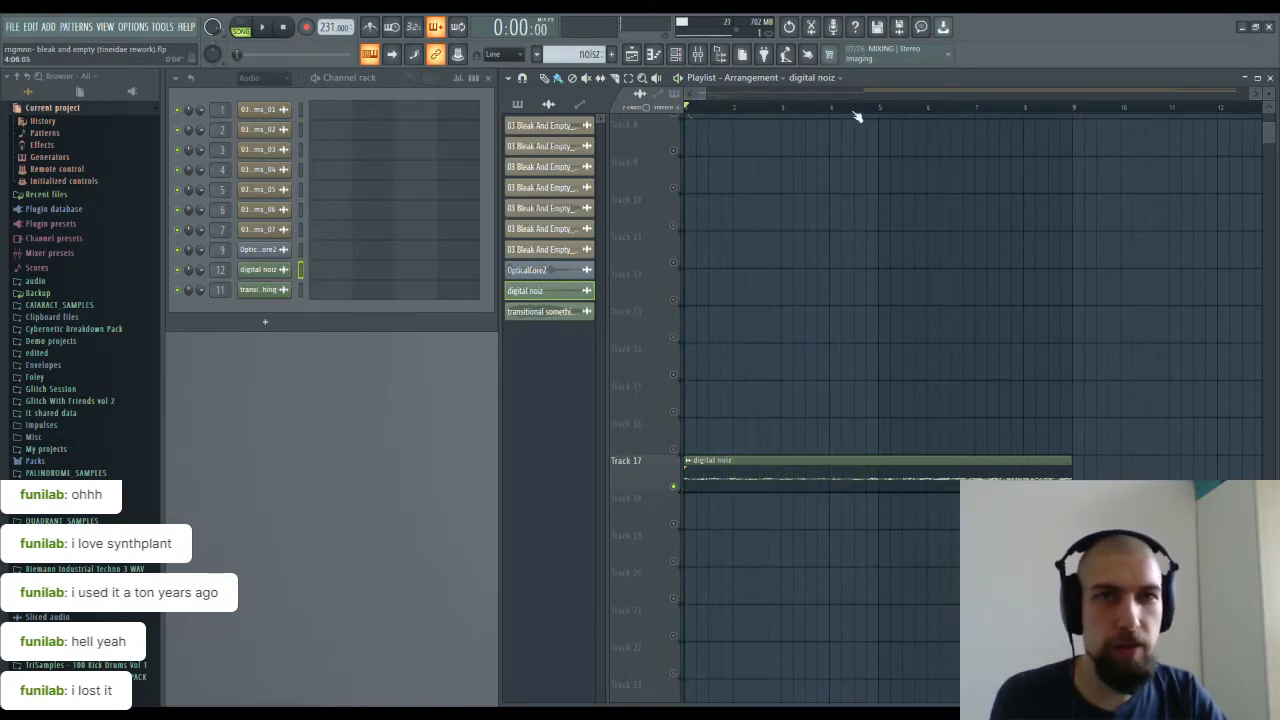
Step: Duplicate the eight-bar digital noiz clip four times along Track 17, filling it up to bar 41
{"action": "scroll", "coordinate": [857, 117], "scroll_direction": "down", "scroll_amount": 5}
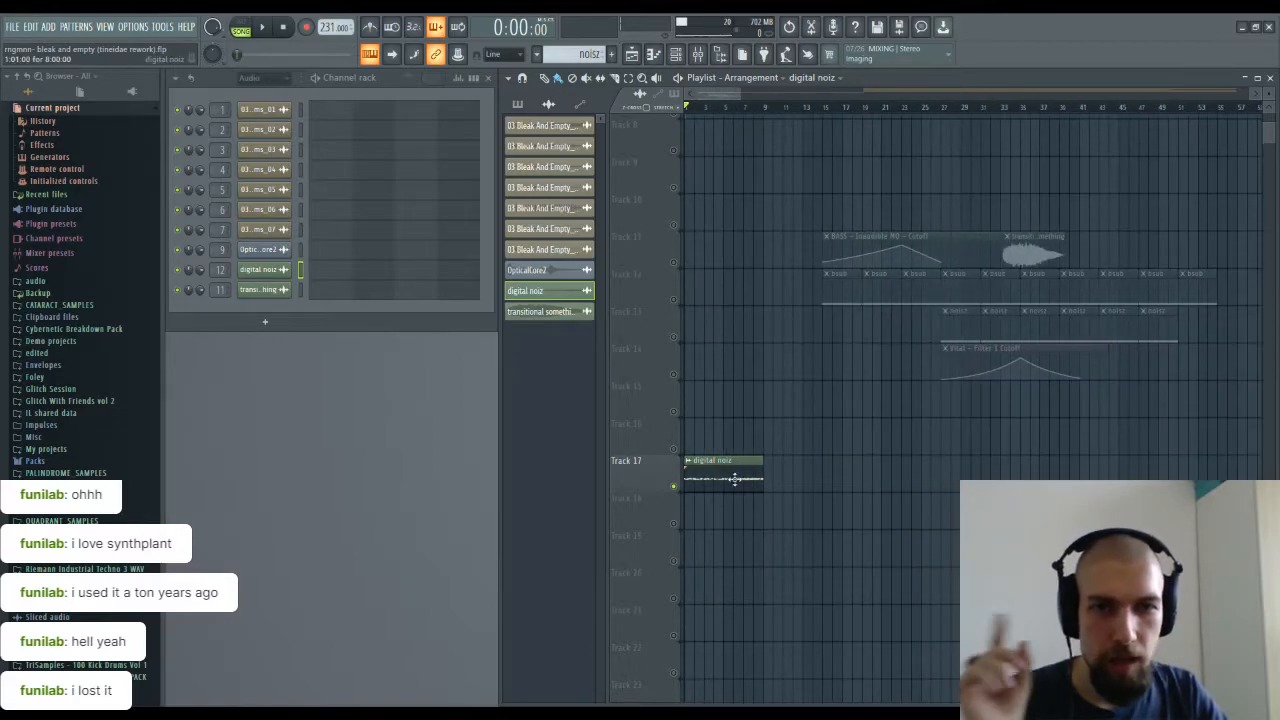
{"action": "key", "text": "ctrl+b"}
{"action": "key", "text": "ctrl+b"}
{"action": "key", "text": "ctrl+b"}
{"action": "key", "text": "ctrl+b"}
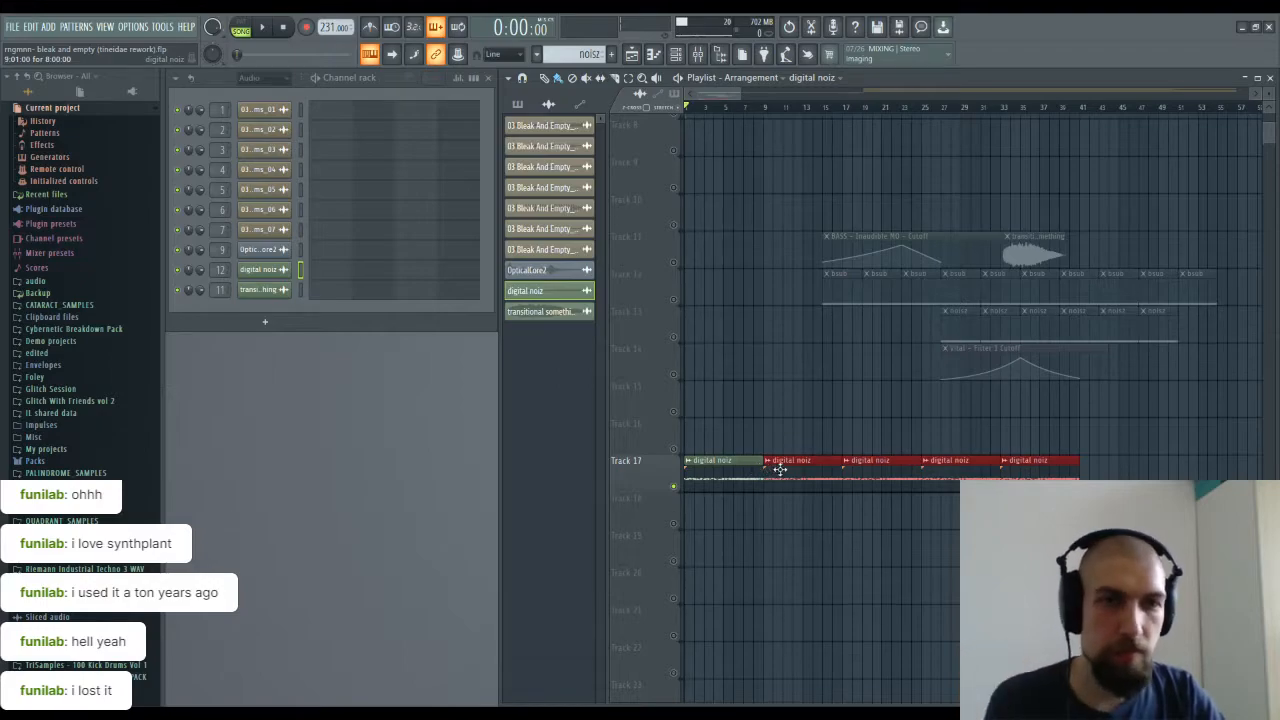
Step: Create a channel volume automation clip for digital noiz and place it on Track 16 as a rising ramp from bar 1 to bar 17
{"action": "double_click", "coordinate": [725, 465]}
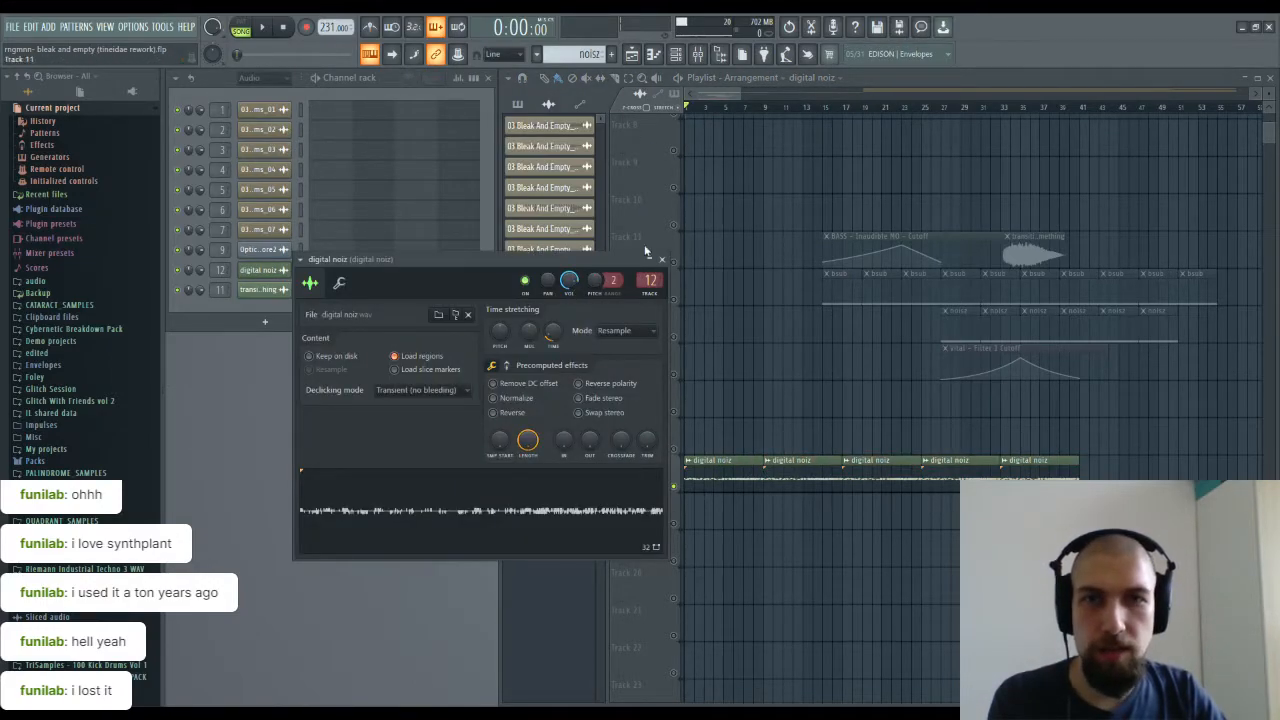
{"action": "left_click_drag", "start_coordinate": [1086, 116], "coordinate": [394, 120]}
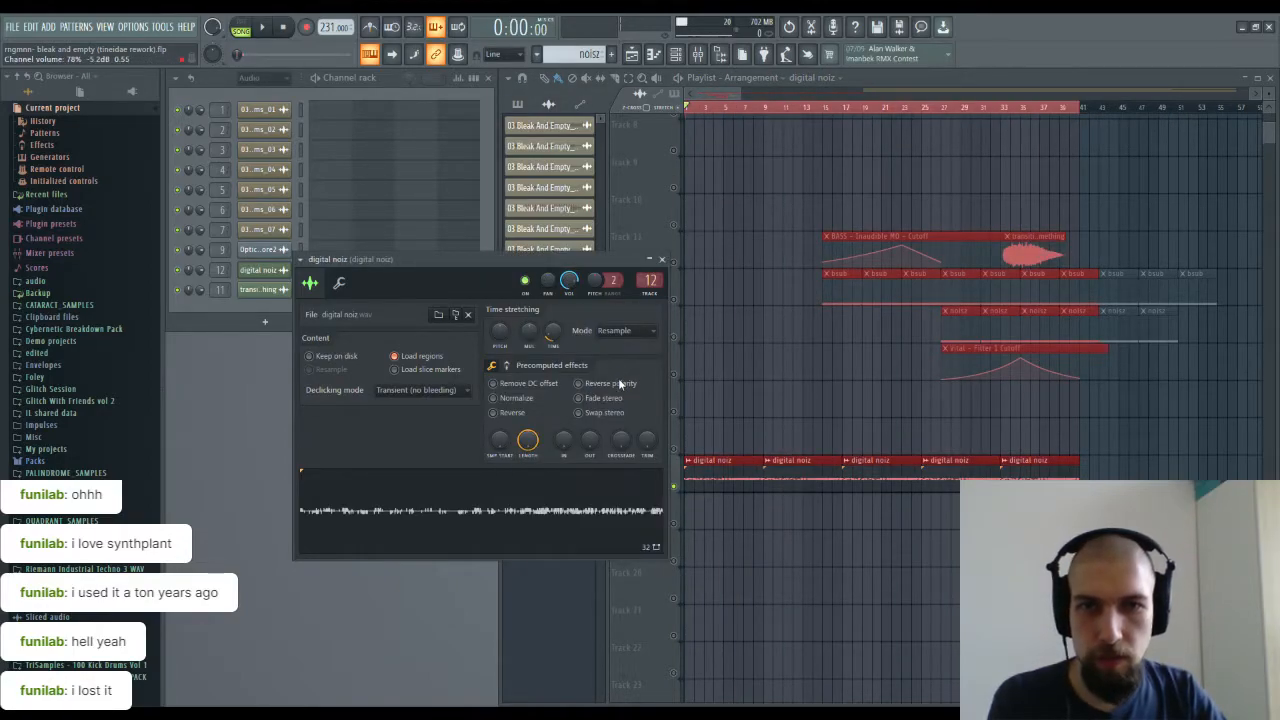
{"action": "left_click", "coordinate": [618, 380]}
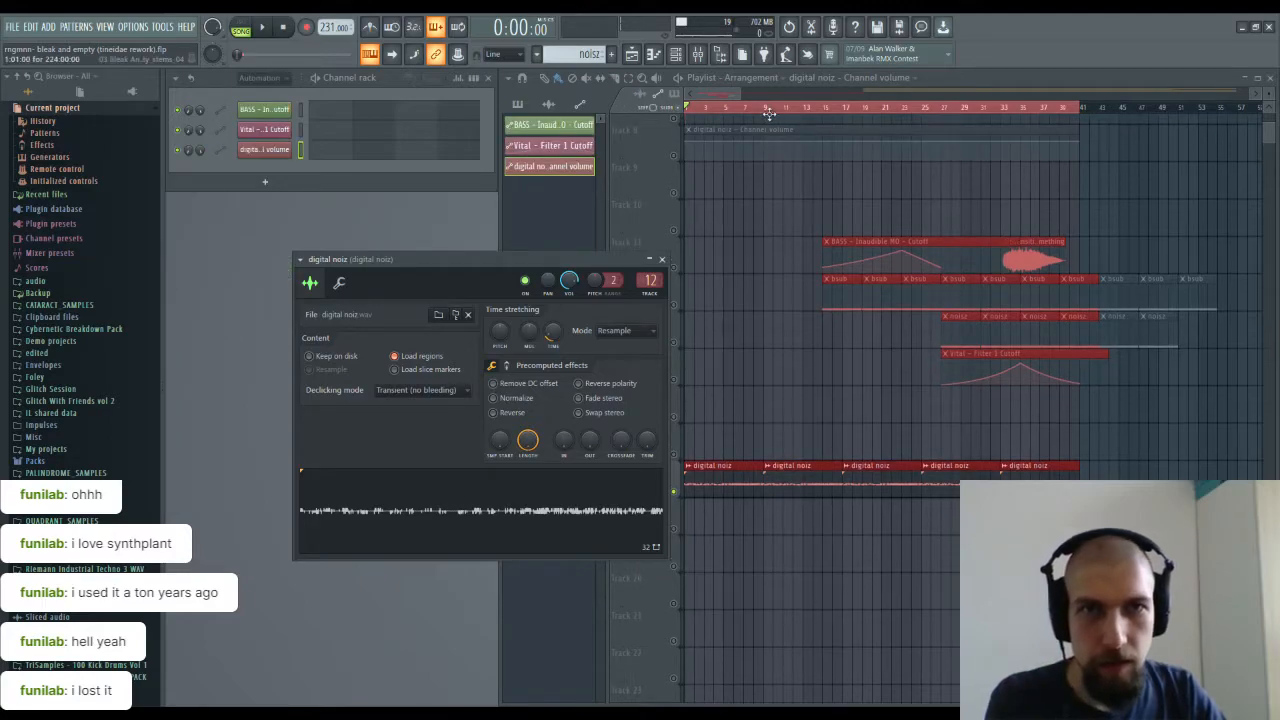
{"action": "left_click_drag", "start_coordinate": [763, 129], "coordinate": [706, 430]}
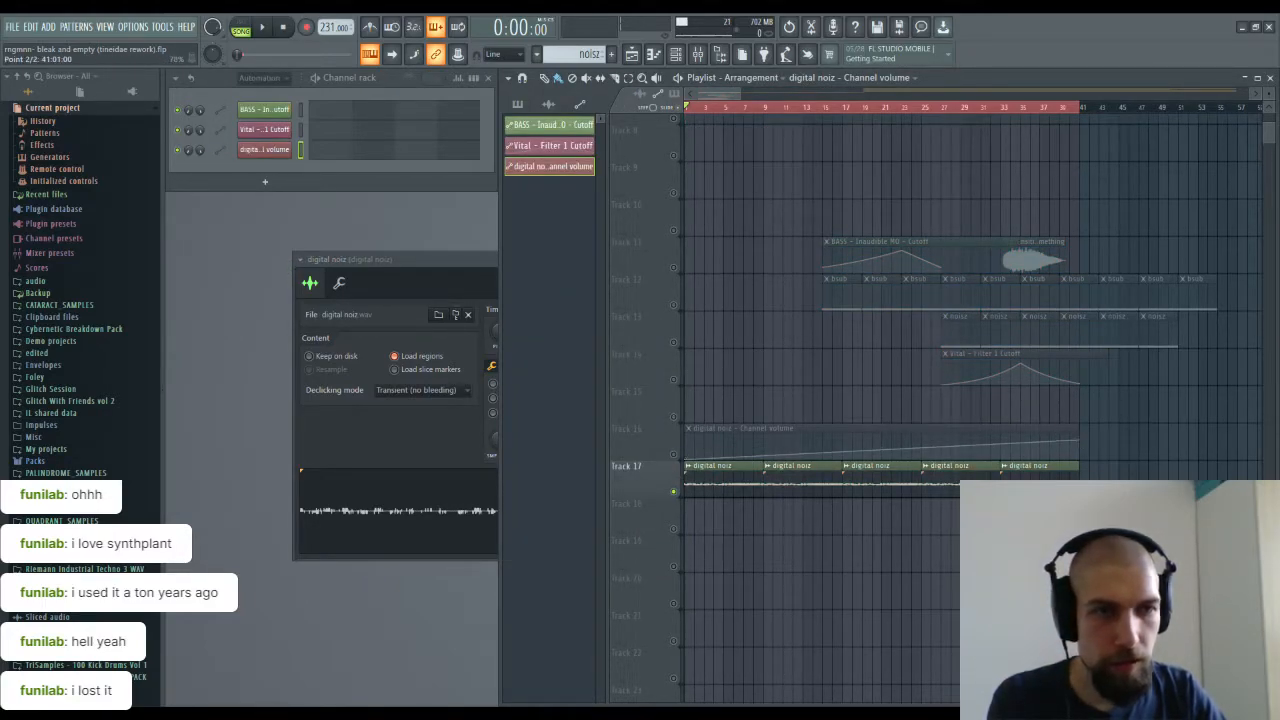
{"action": "left_click_drag", "start_coordinate": [1080, 442], "coordinate": [908, 440]}
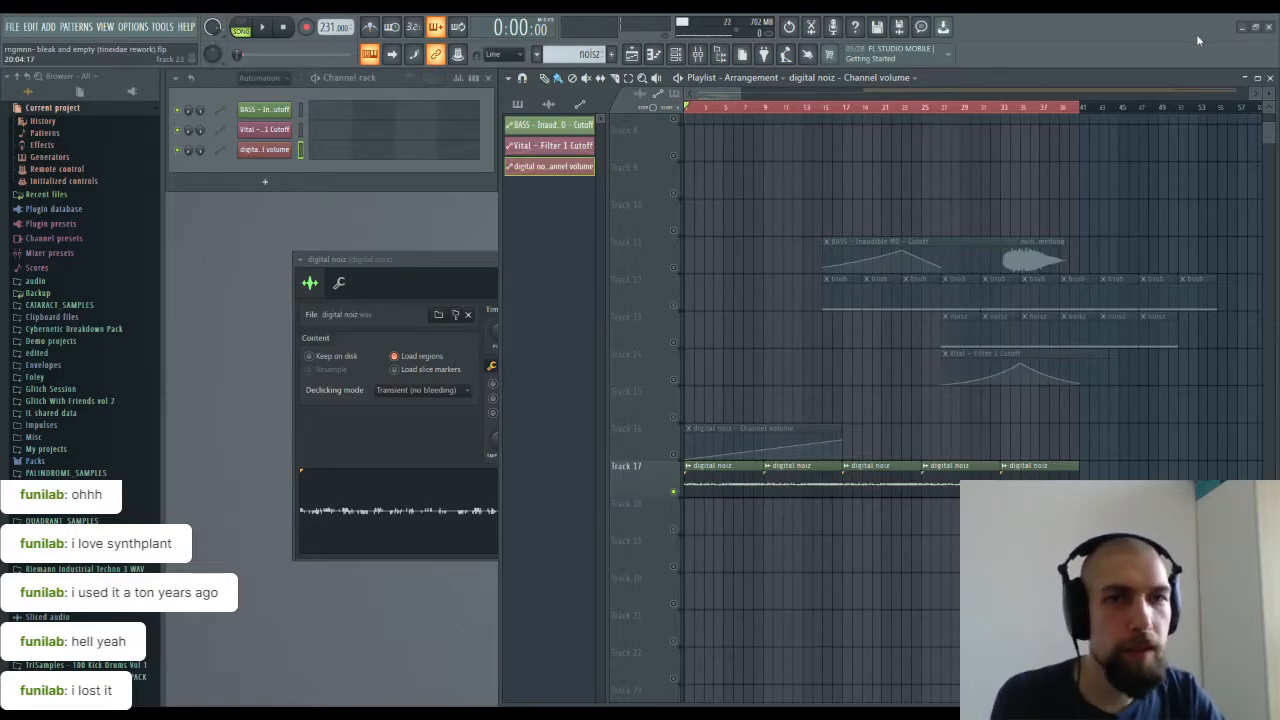
Step: Unsolo the tracks and play the song from the start, checking the digital noiz volume automation in its channel settings, then stop playback
{"action": "right_click", "coordinate": [674, 455]}
{"action": "right_click", "coordinate": [674, 455]}
{"action": "key", "text": "space"}
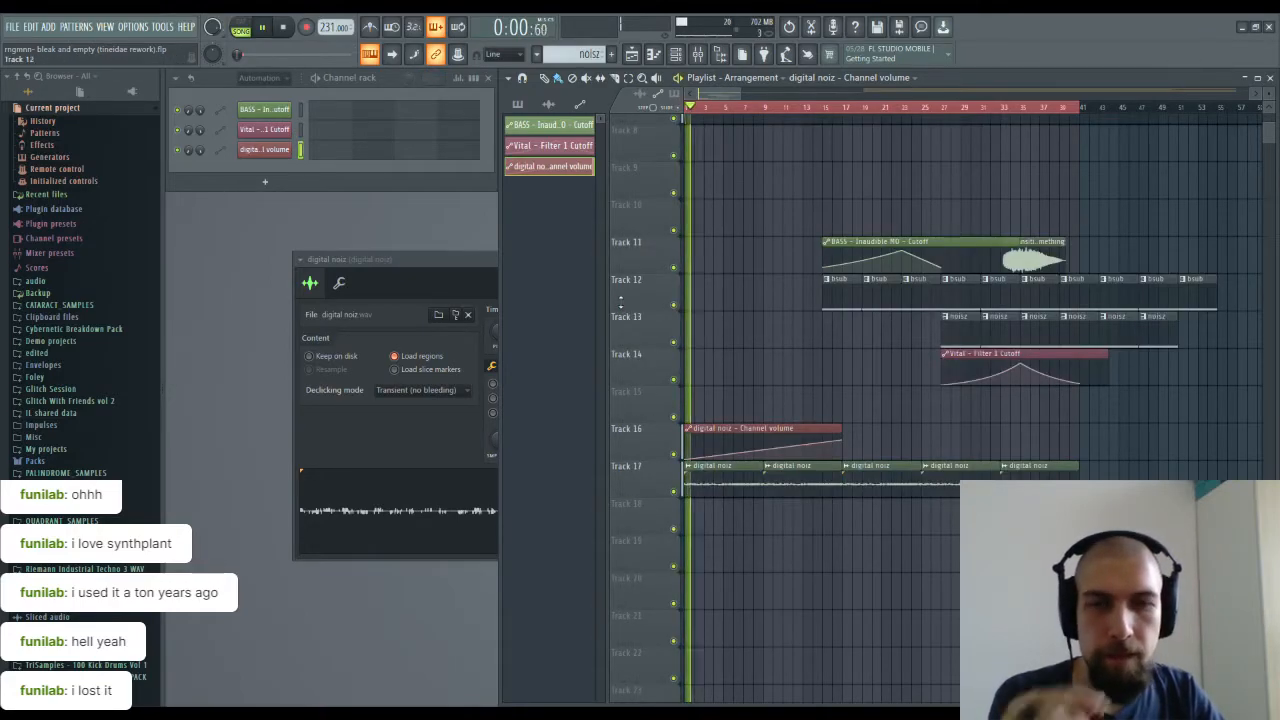
{"action": "left_click", "coordinate": [440, 262]}
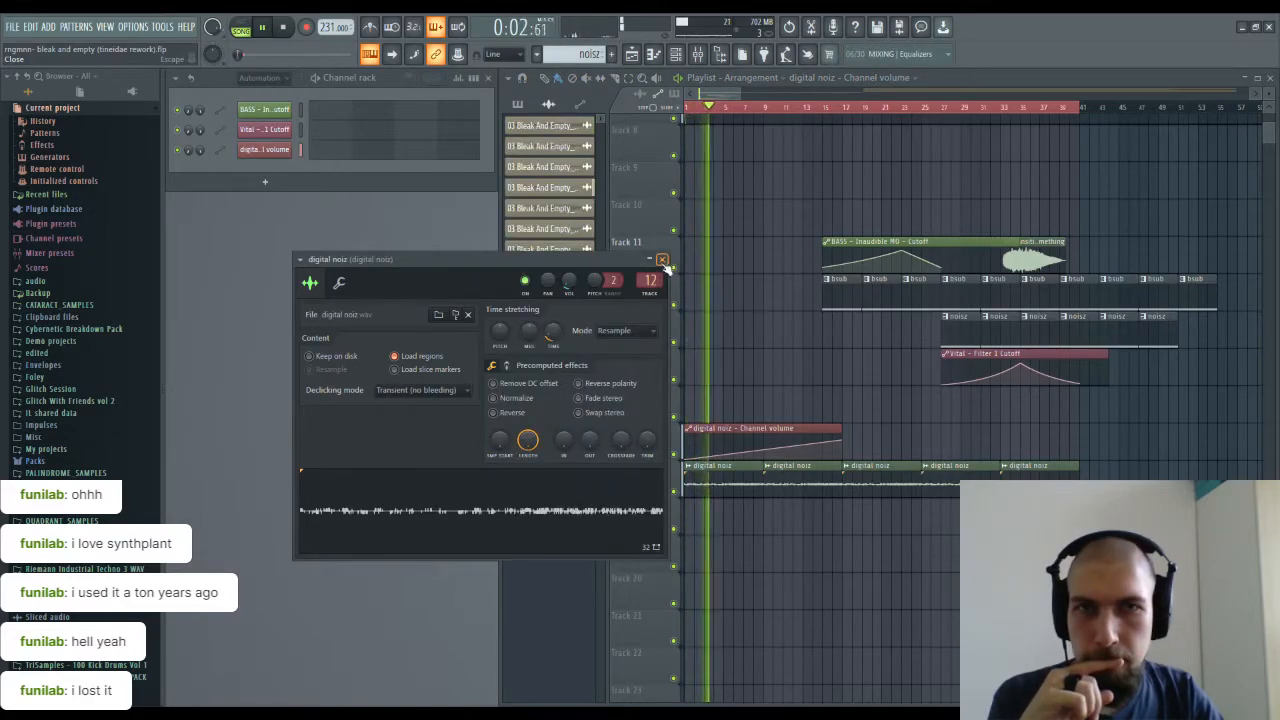
{"action": "left_click", "coordinate": [657, 262]}
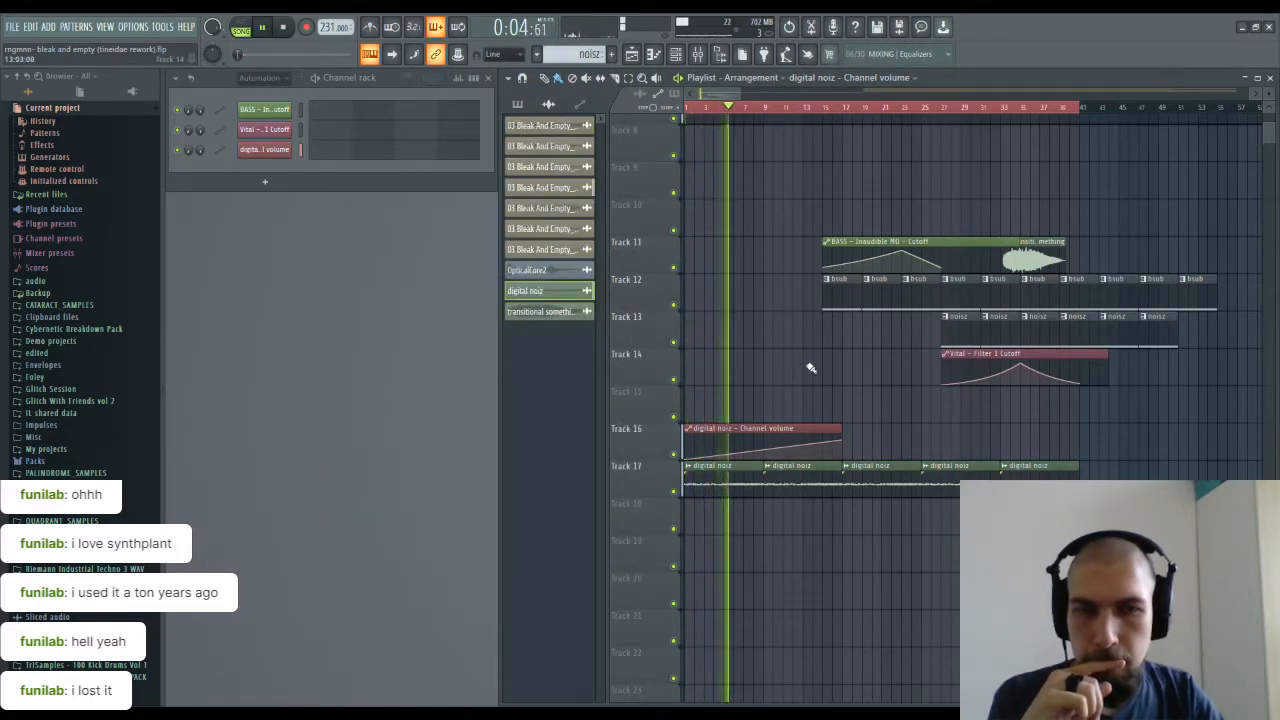
{"action": "left_click", "coordinate": [802, 470]}
{"action": "left_click", "coordinate": [802, 470]}
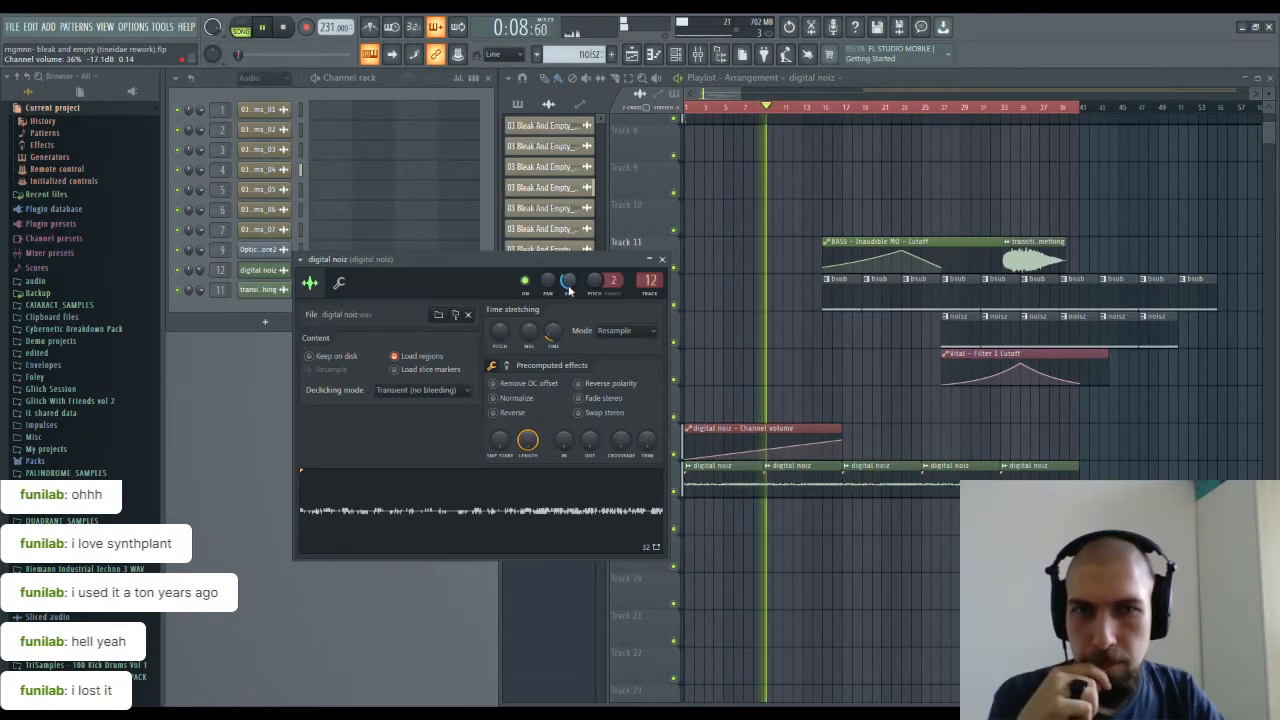
{"action": "left_click", "coordinate": [661, 259]}
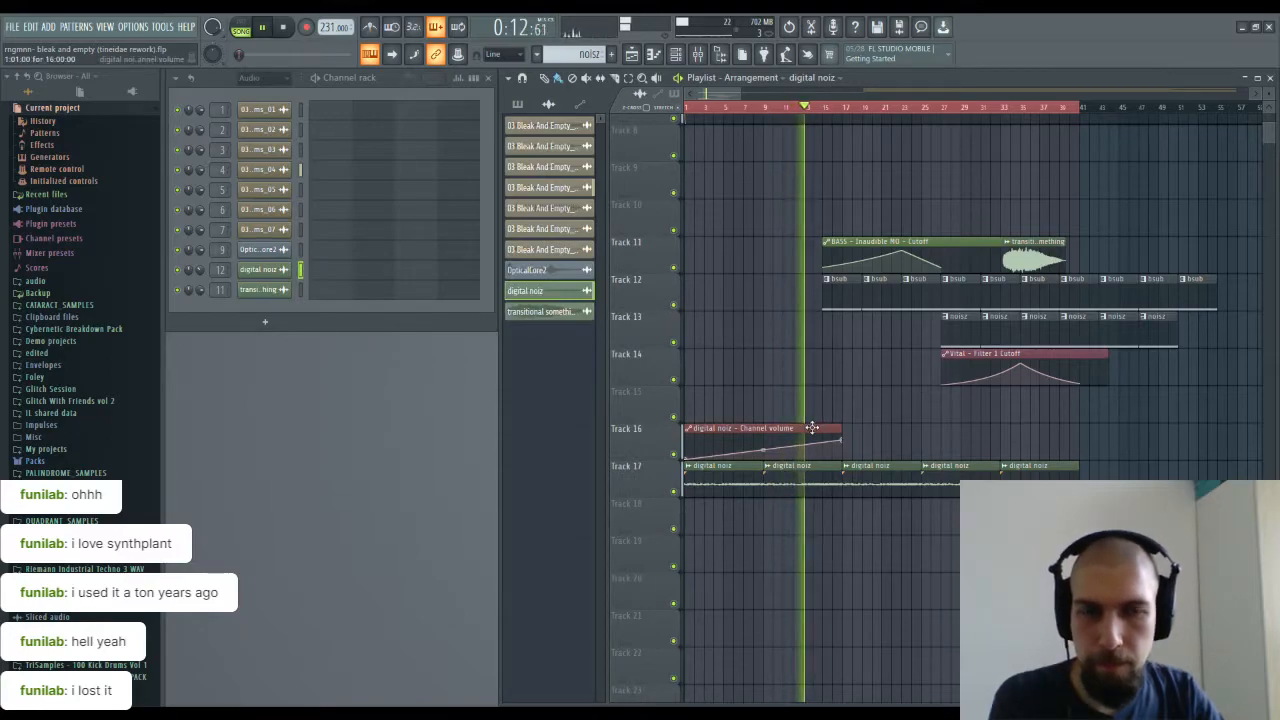
{"action": "left_click", "coordinate": [285, 28]}
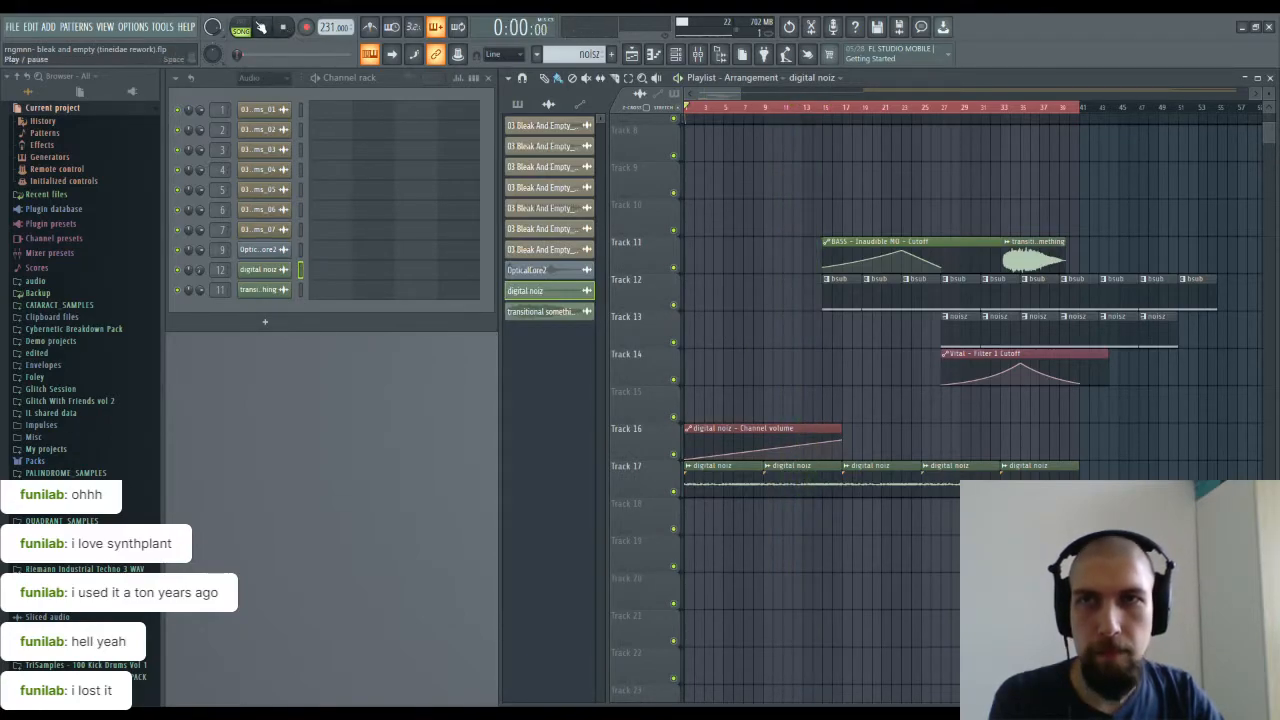
Step: Add Fruity parametric EQ 2 to effect slot 3 on the mixer track of 03 Bleak And Empty_stems_04
{"action": "scroll", "coordinate": [765, 270], "scroll_direction": "up", "scroll_amount": 3}
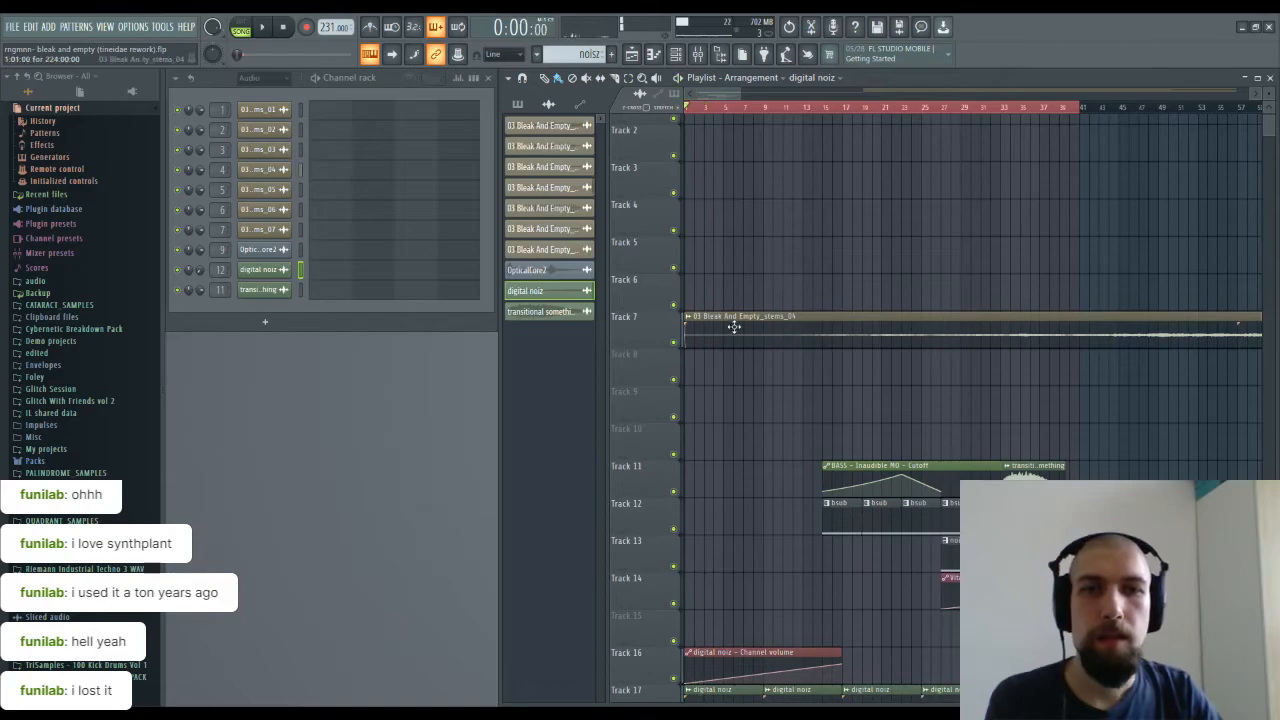
{"action": "double_click", "coordinate": [734, 326]}
{"action": "left_click", "coordinate": [626, 226]}
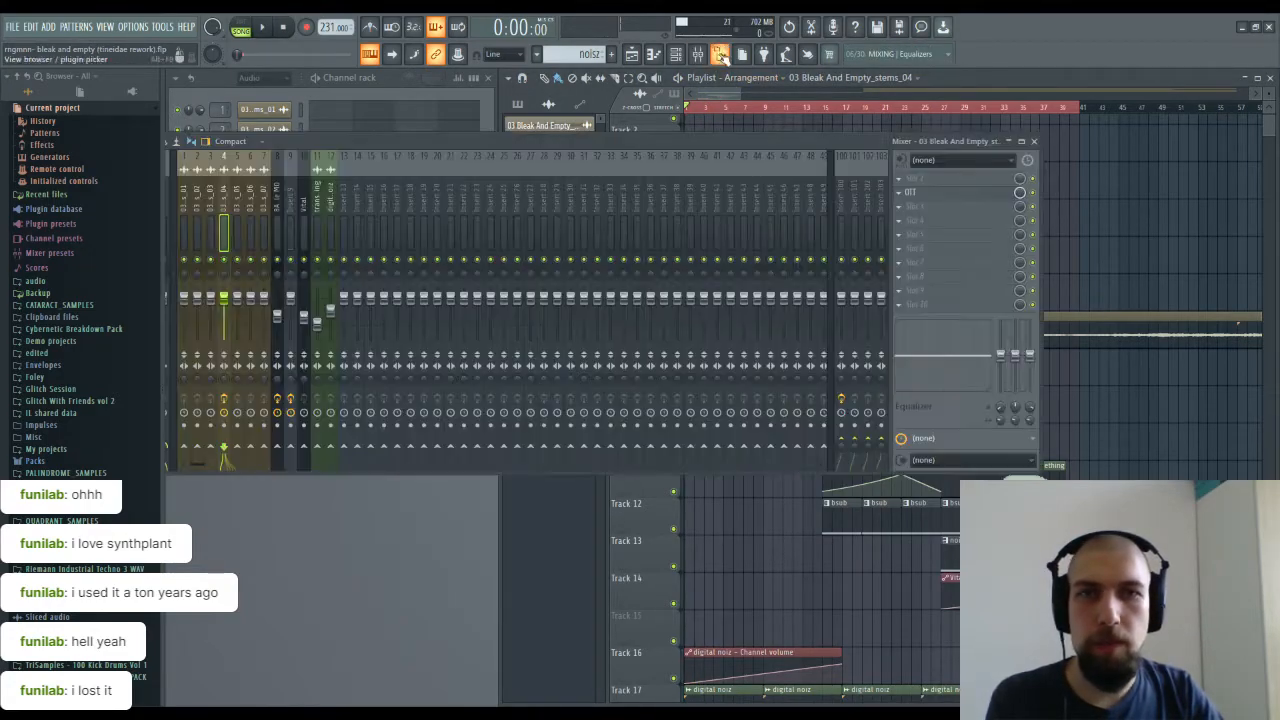
{"action": "left_click", "coordinate": [698, 54]}
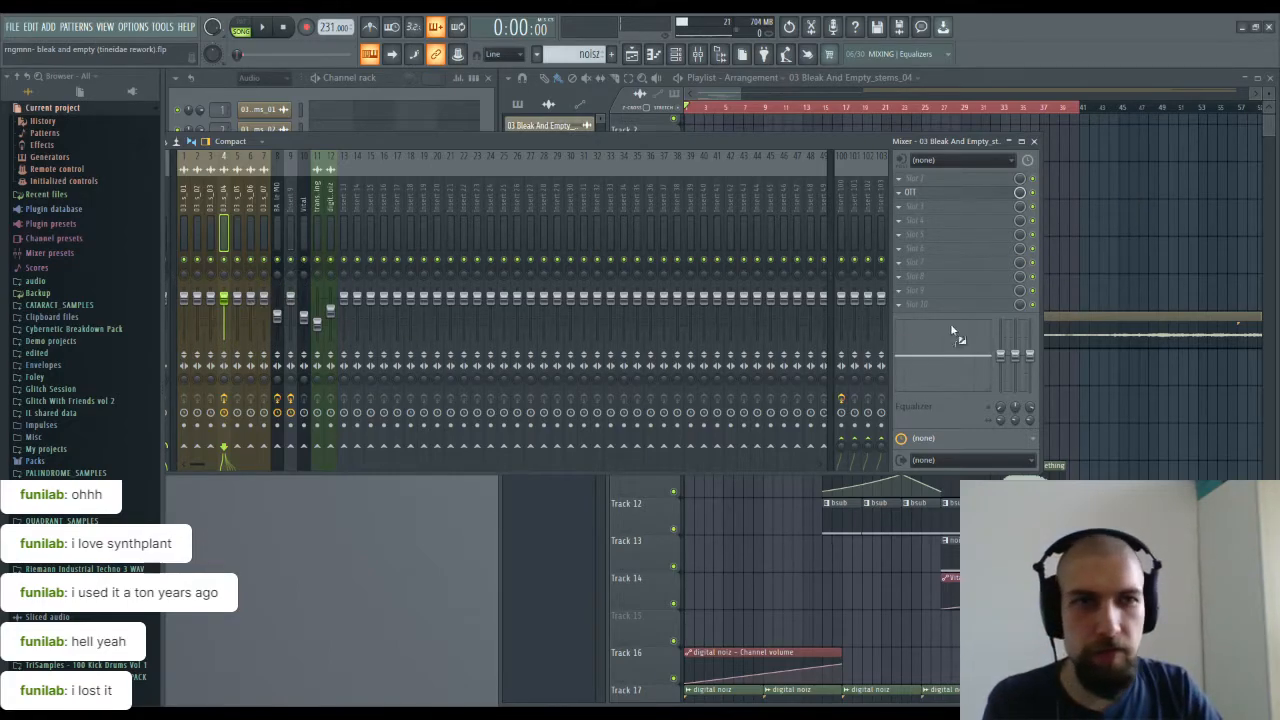
{"action": "left_click", "coordinate": [929, 212]}
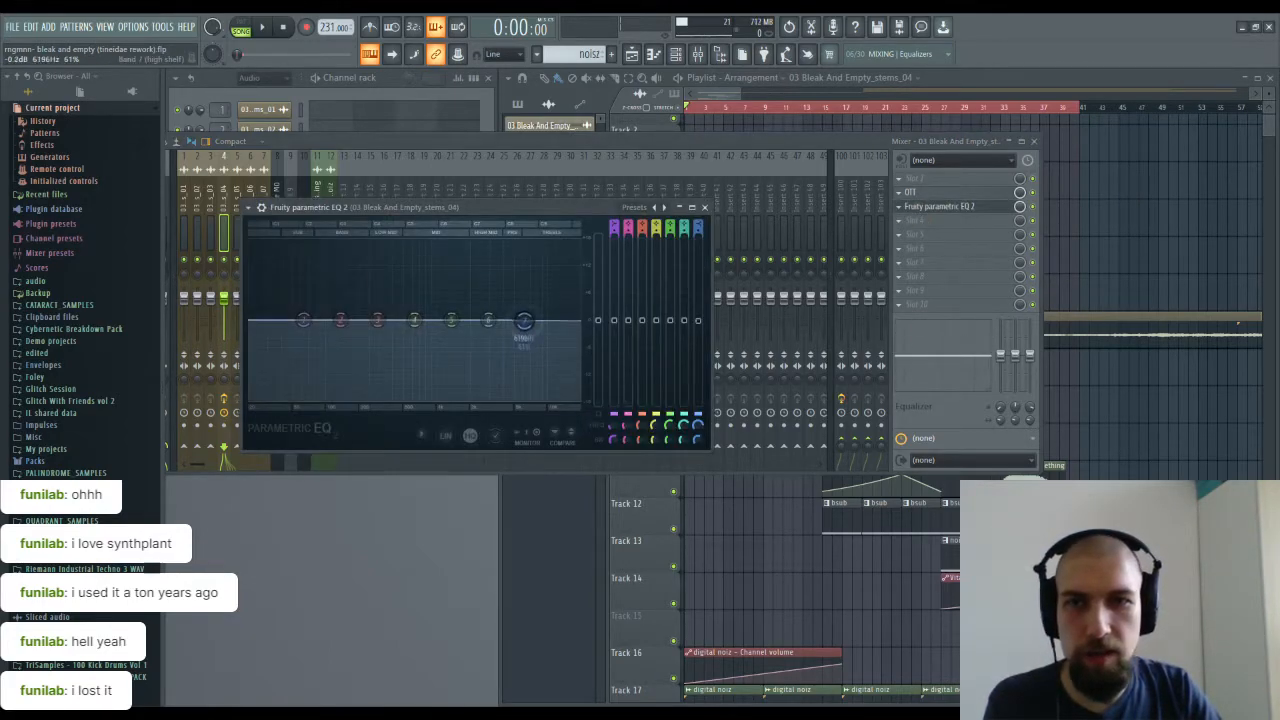
Step: Roll off the stem's high frequencies in the EQ and shift its lowest band slightly upward during playback, then close the mixer and stop
{"action": "key", "text": "space"}
{"action": "left_click_drag", "start_coordinate": [496, 351], "coordinate": [487, 399]}
{"action": "left_click_drag", "start_coordinate": [489, 321], "coordinate": [538, 331]}
{"action": "left_click_drag", "start_coordinate": [487, 399], "coordinate": [499, 402]}
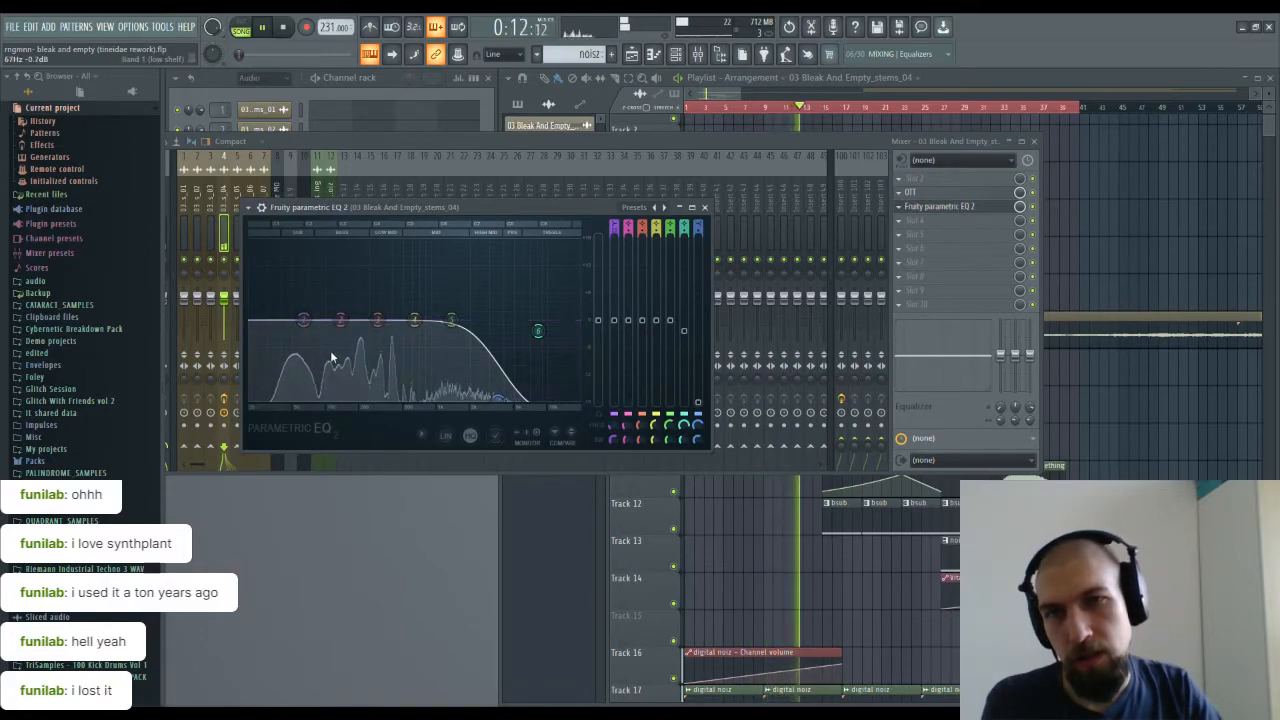
{"action": "left_click", "coordinate": [375, 384]}
{"action": "left_click_drag", "start_coordinate": [305, 320], "coordinate": [325, 319]}
{"action": "left_click", "coordinate": [704, 207]}
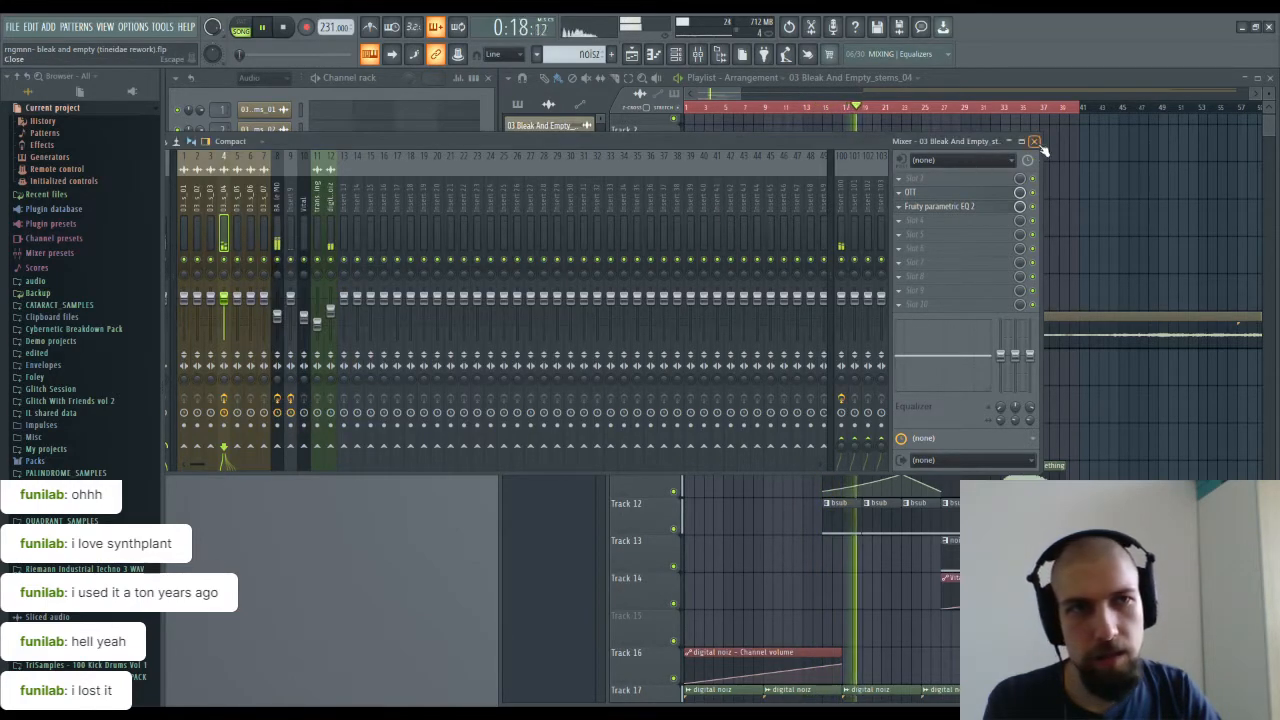
{"action": "left_click", "coordinate": [1034, 141]}
{"action": "scroll", "coordinate": [963, 314], "scroll_direction": "down", "scroll_amount": 3}
{"action": "key", "text": "space"}
Step: Lower the digital noiz level slightly on mixer track 12 and close the mixer
{"action": "double_click", "coordinate": [897, 485]}
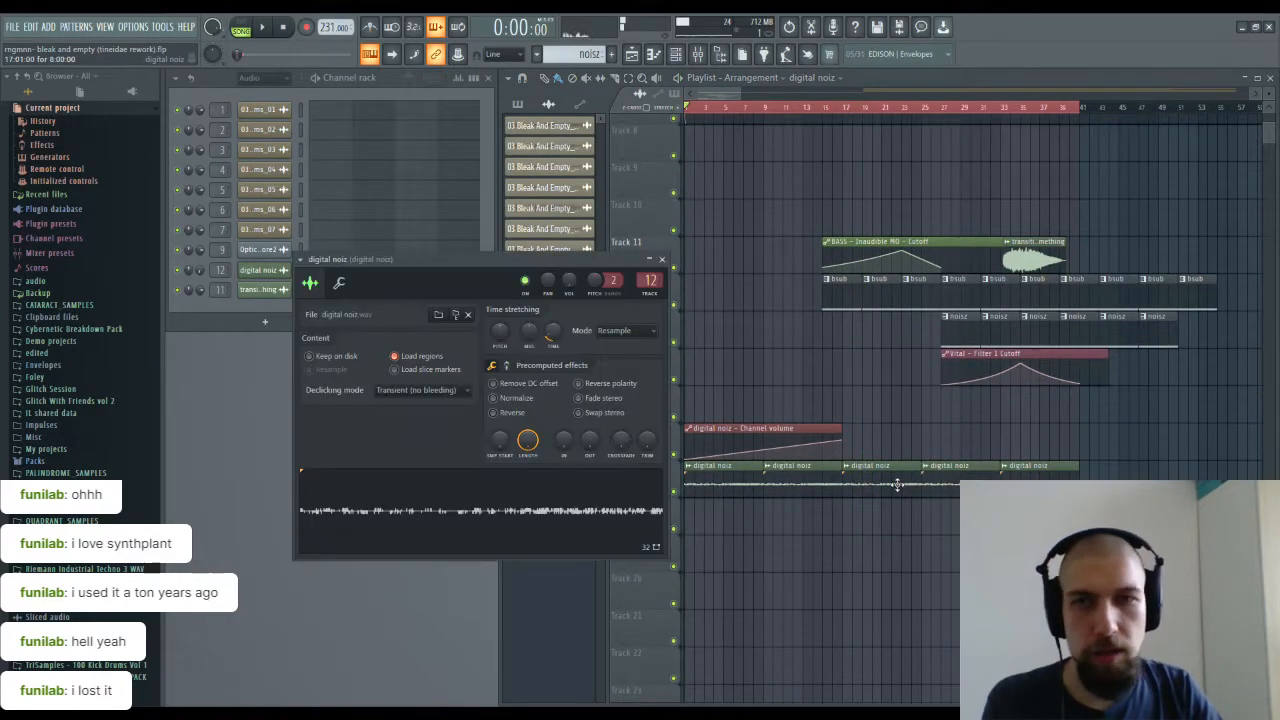
{"action": "left_click", "coordinate": [662, 260]}
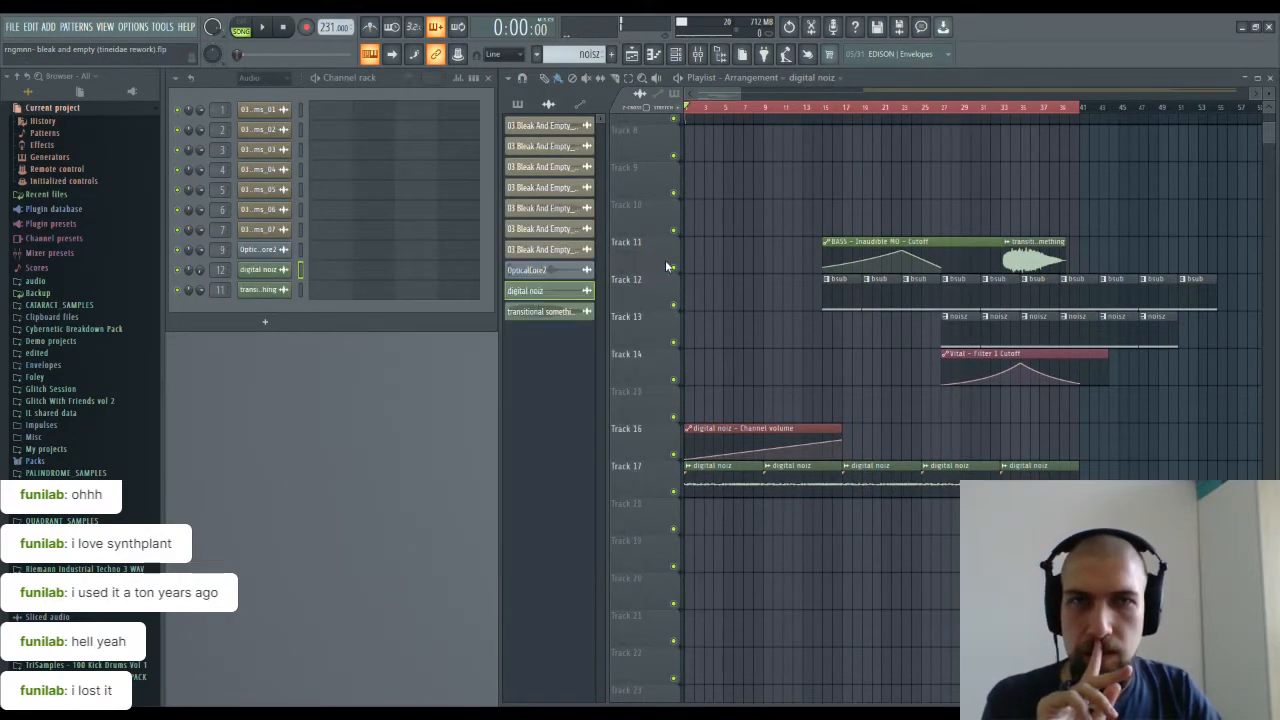
{"action": "left_click", "coordinate": [700, 56]}
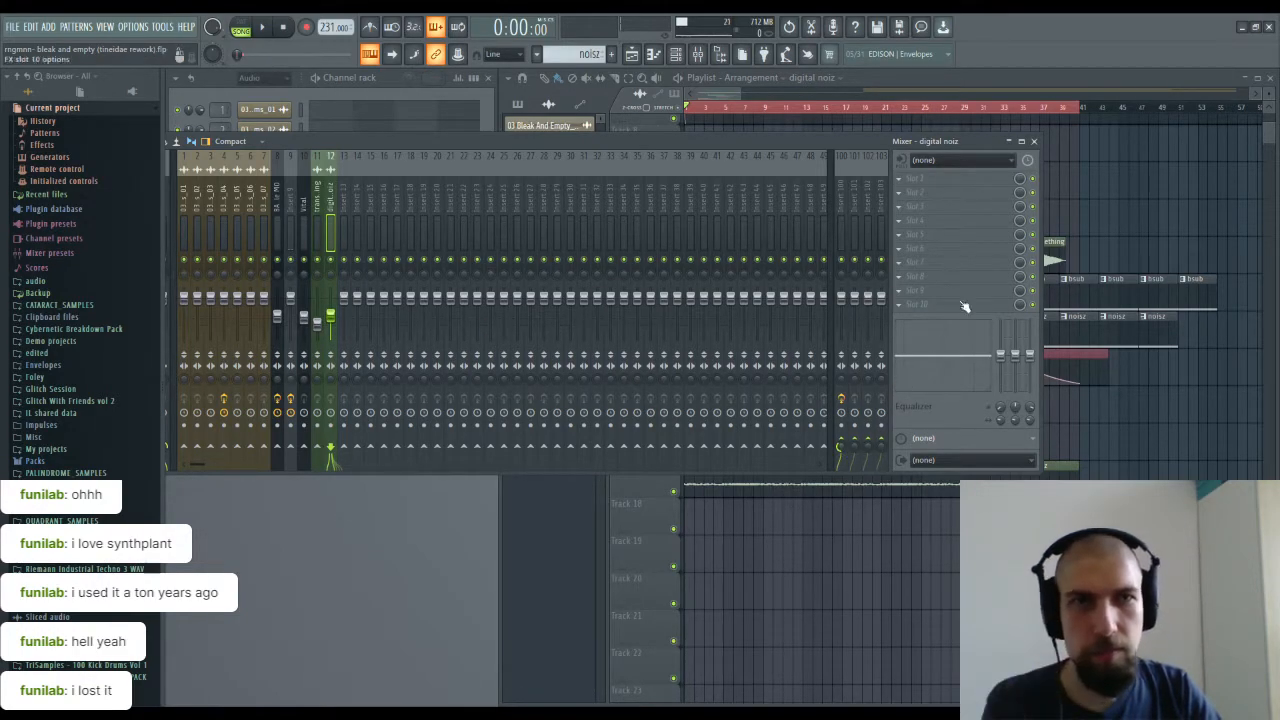
{"action": "left_click", "coordinate": [1034, 141]}
Step: Reduce Track 17 to a single digital noiz clip spanning bars 1 to 17, and play the song from about bar 9
{"action": "mouse_move", "coordinate": [1085, 477]}
{"action": "left_mouse_down"}
{"action": "mouse_move", "coordinate": [773, 493]}
{"action": "mouse_move", "coordinate": [828, 490]}
{"action": "left_mouse_up"}
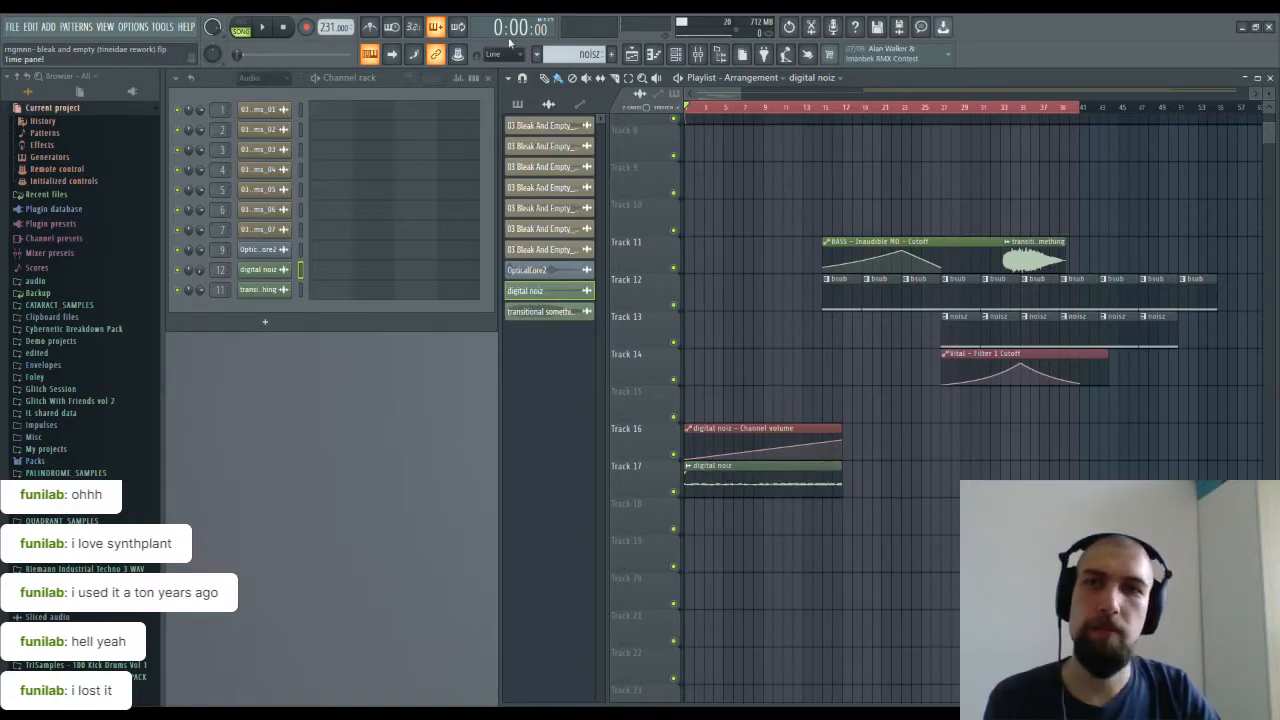
{"action": "left_click", "coordinate": [770, 117]}
{"action": "key", "text": "space"}
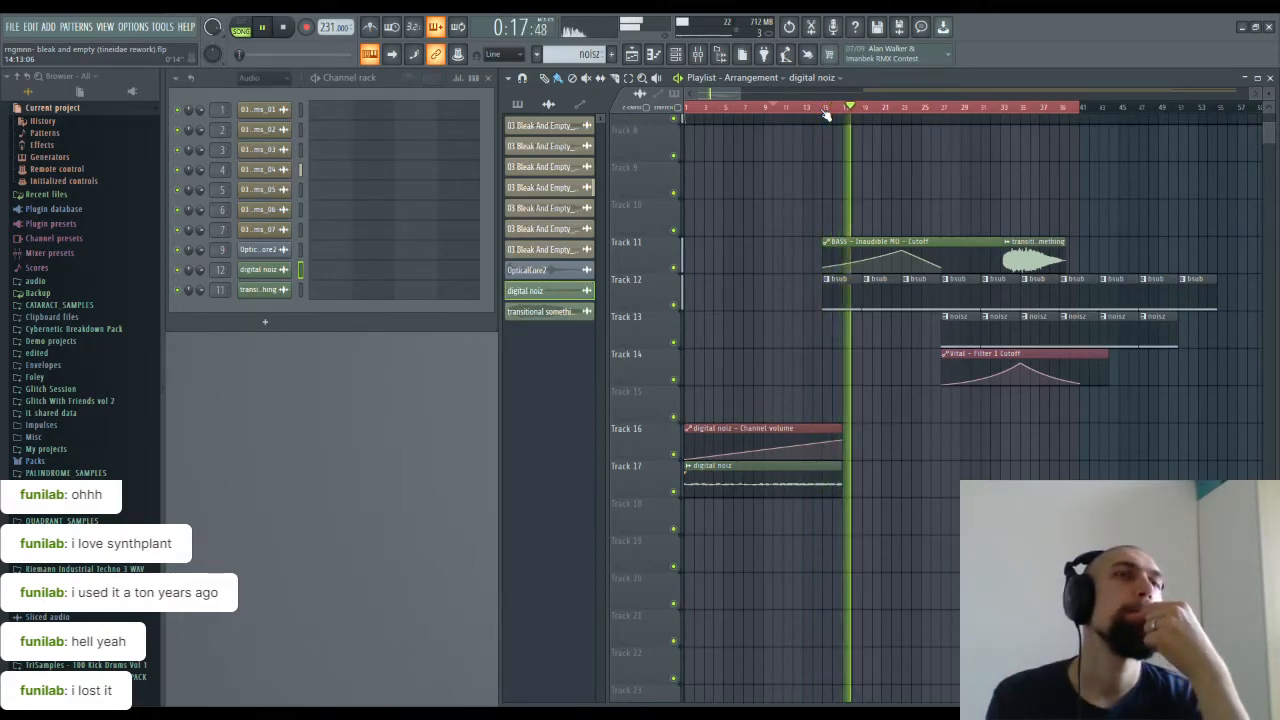
Step: Restore the shorter digital noiz clips on Track 17 and repeat them up to about bar 41, then play the intro
{"action": "key", "text": "space"}
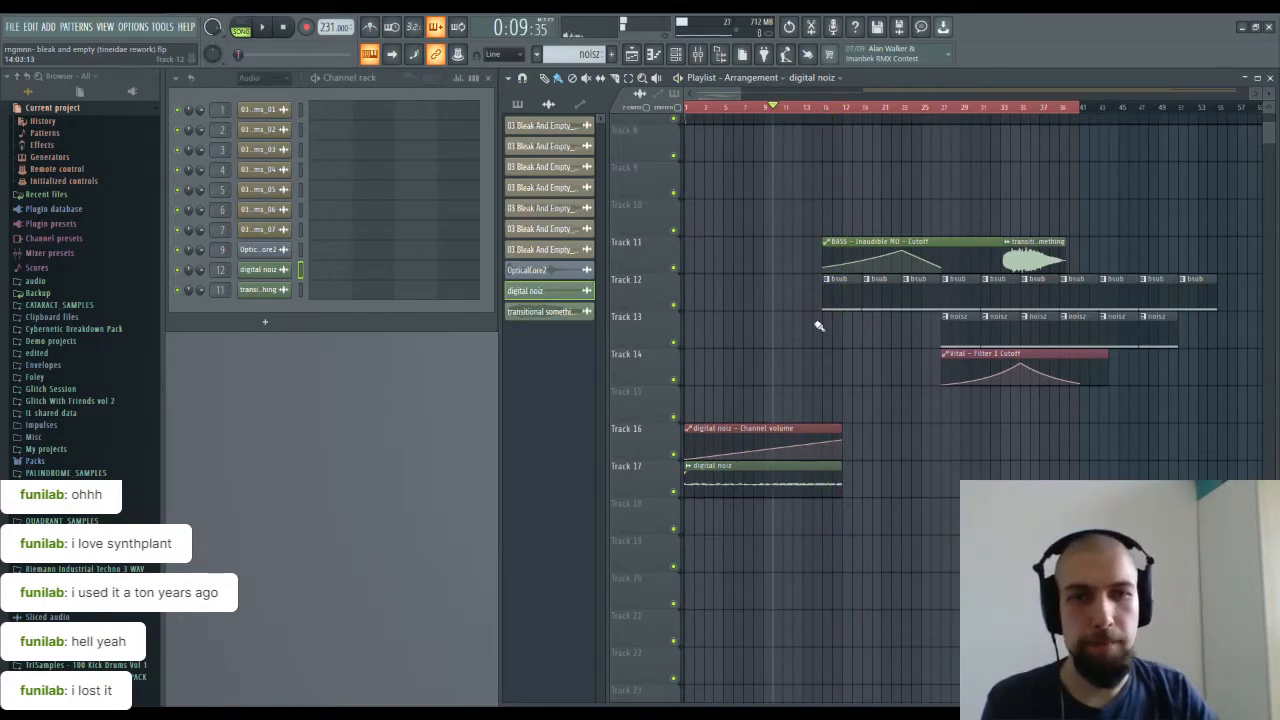
{"action": "key", "text": "ctrl+z"}
{"action": "left_click_drag", "start_coordinate": [762, 469], "coordinate": [1079, 469]}
{"action": "key", "text": "space"}
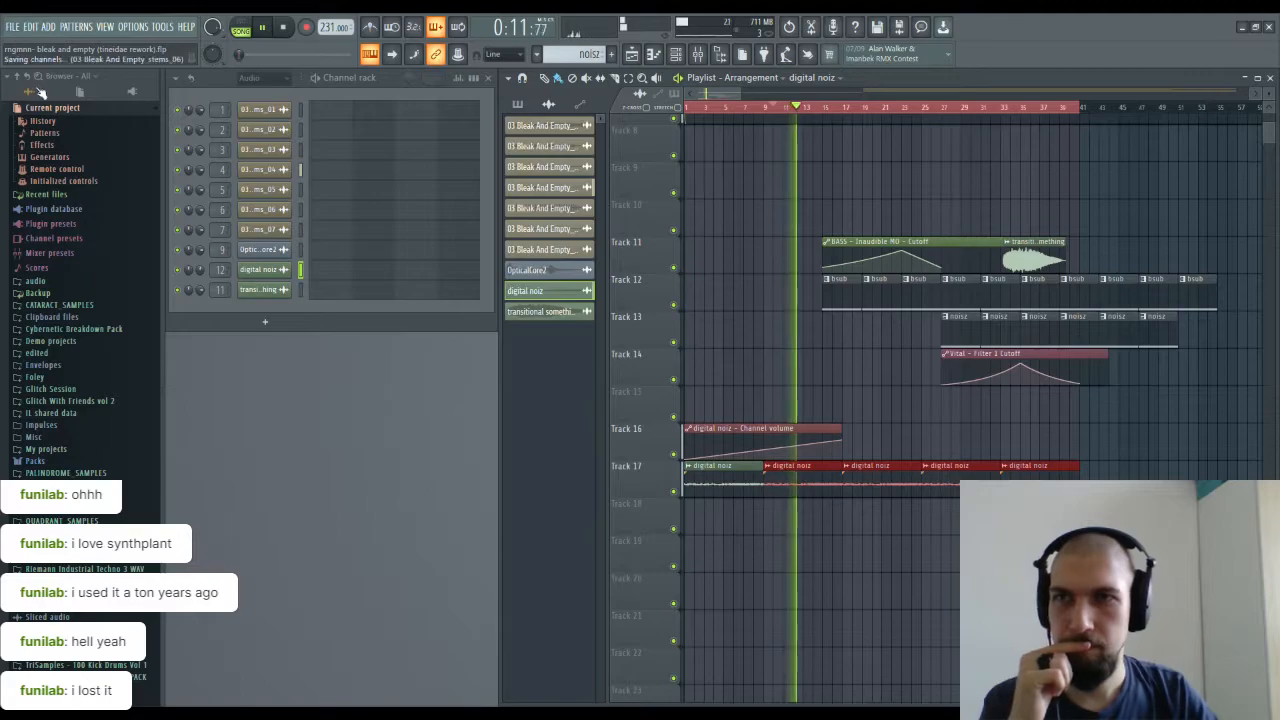
{"action": "scroll", "coordinate": [949, 120], "scroll_direction": "down", "scroll_amount": 4}
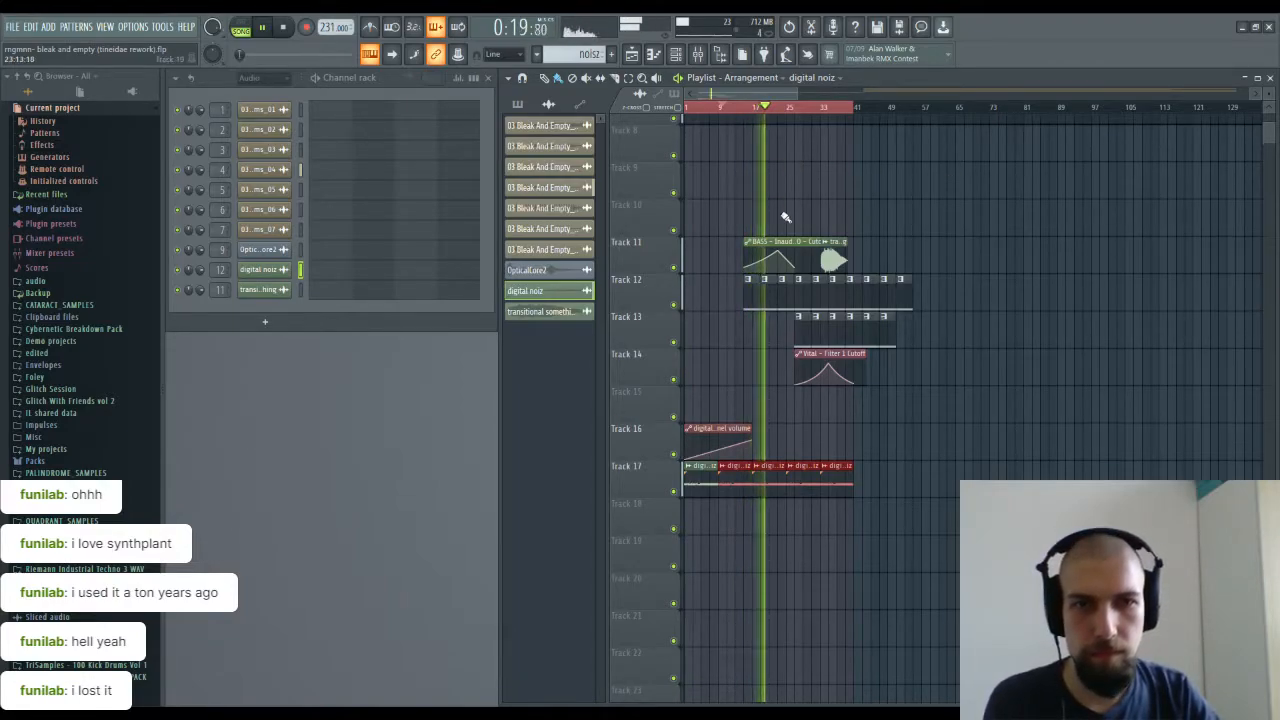
{"action": "scroll", "coordinate": [963, 420], "scroll_direction": "up", "scroll_amount": 4}
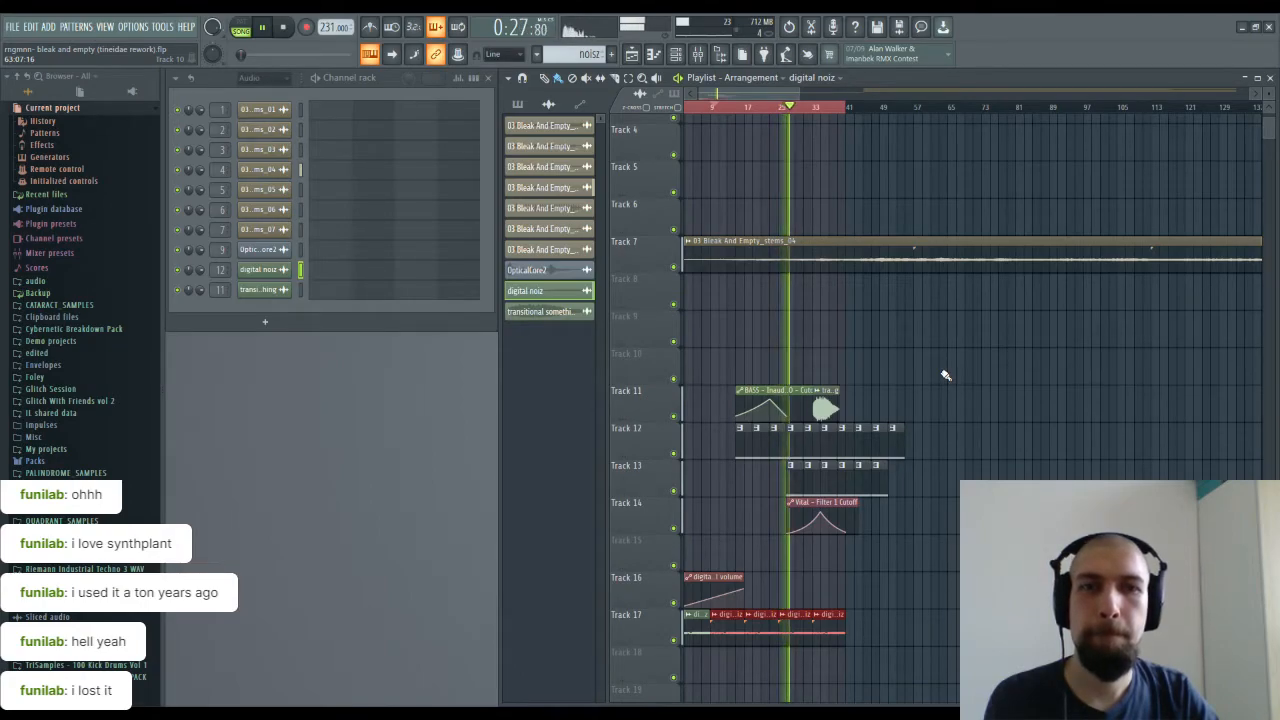
{"action": "left_click_drag", "start_coordinate": [982, 456], "coordinate": [940, 458]}
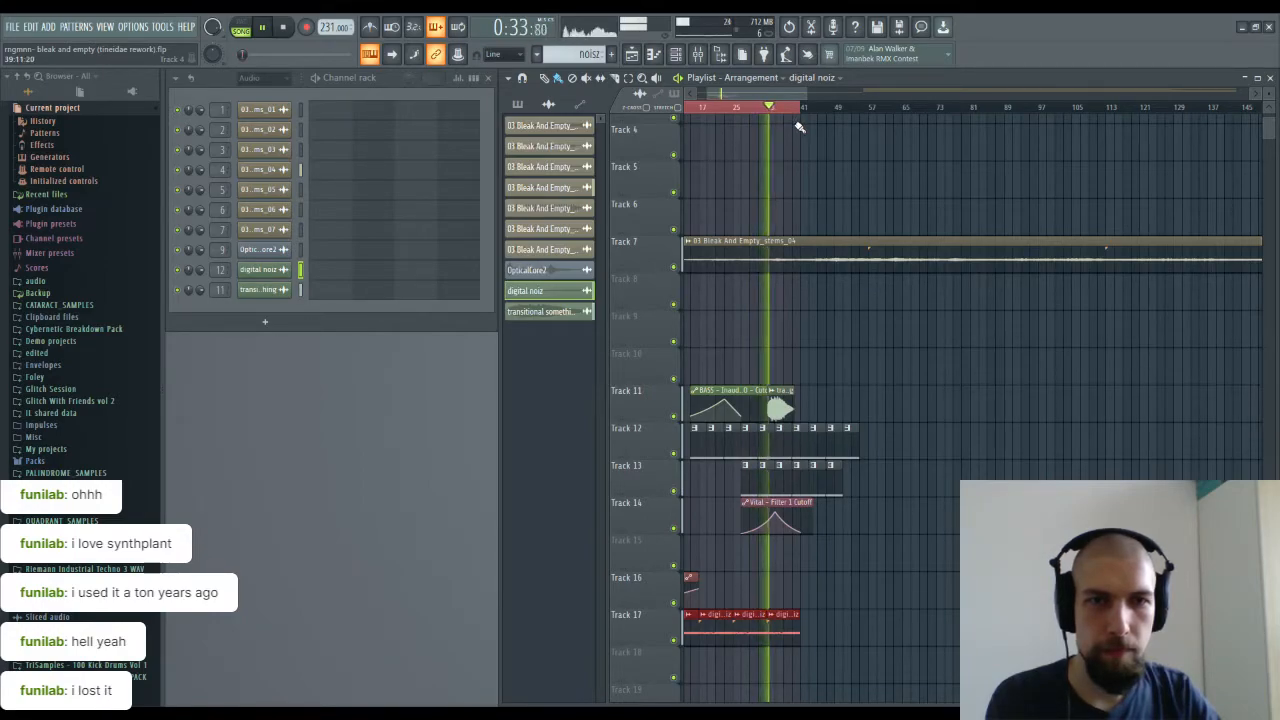
{"action": "key", "text": "space"}
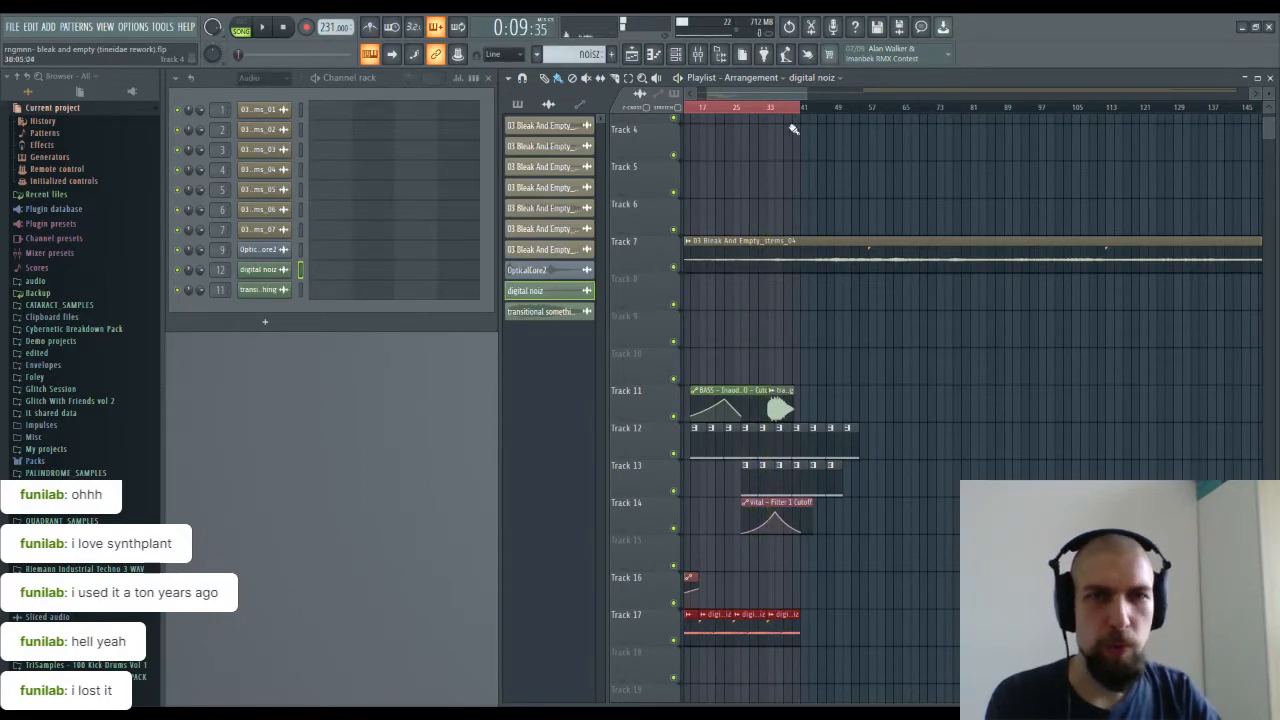
Step: Add a precomputed fade-in to the transitional something sample and turn on Normalize
{"action": "scroll", "coordinate": [789, 114], "scroll_direction": "up", "scroll_amount": 3}
{"action": "left_click", "coordinate": [790, 390]}
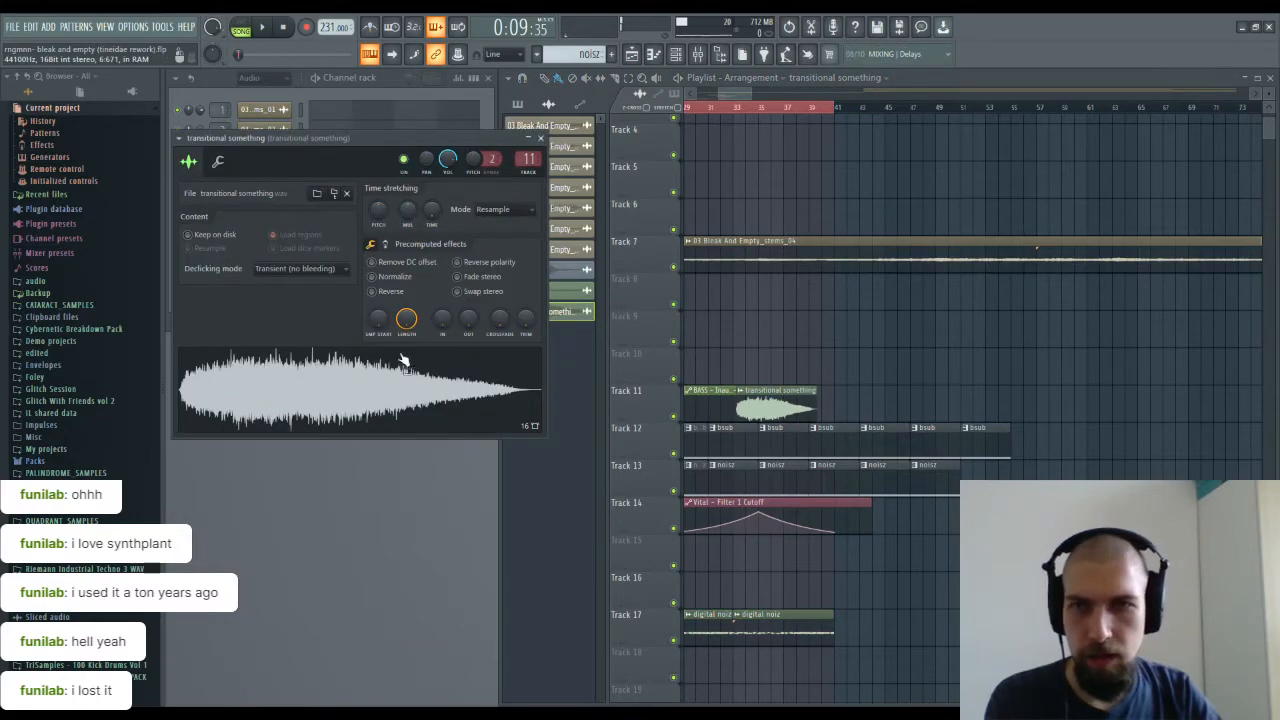
{"action": "mouse_move", "coordinate": [441, 318]}
{"action": "left_mouse_down"}
{"action": "mouse_move", "coordinate": [441, 304]}
{"action": "mouse_move", "coordinate": [438, 317]}
{"action": "left_mouse_up"}
{"action": "left_click", "coordinate": [420, 281]}
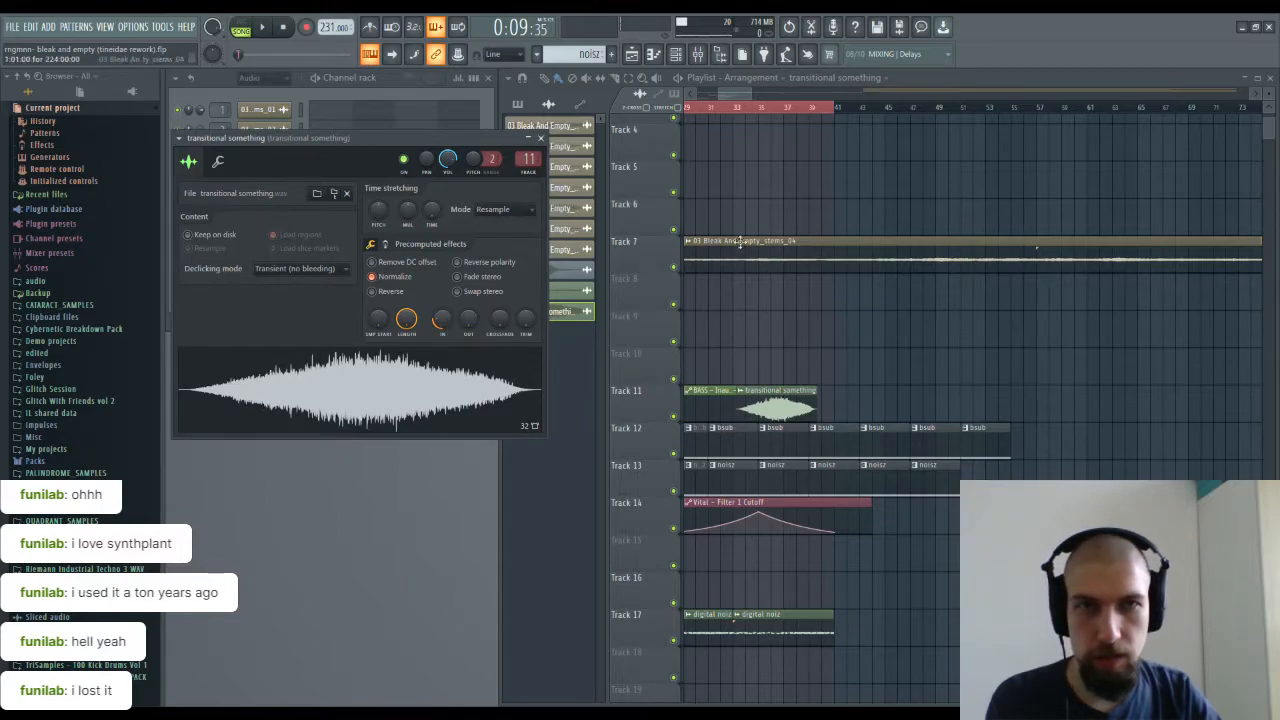
Step: Play the song from about bar 29 and lower the transitional something level slightly on mixer track 11
{"action": "left_click", "coordinate": [704, 110]}
{"action": "key", "text": "space"}
{"action": "left_click", "coordinate": [446, 137]}
{"action": "left_click", "coordinate": [541, 138]}
{"action": "key", "text": "F9"}
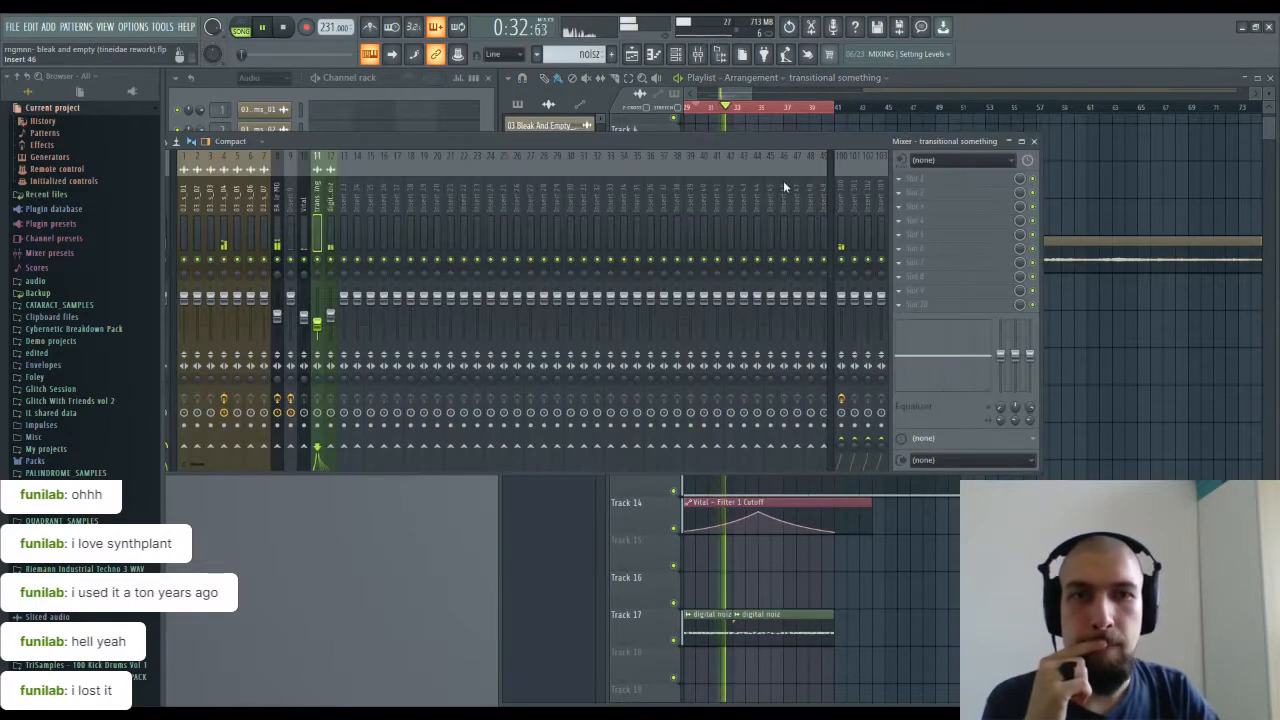
{"action": "left_click_drag", "start_coordinate": [332, 314], "coordinate": [332, 348]}
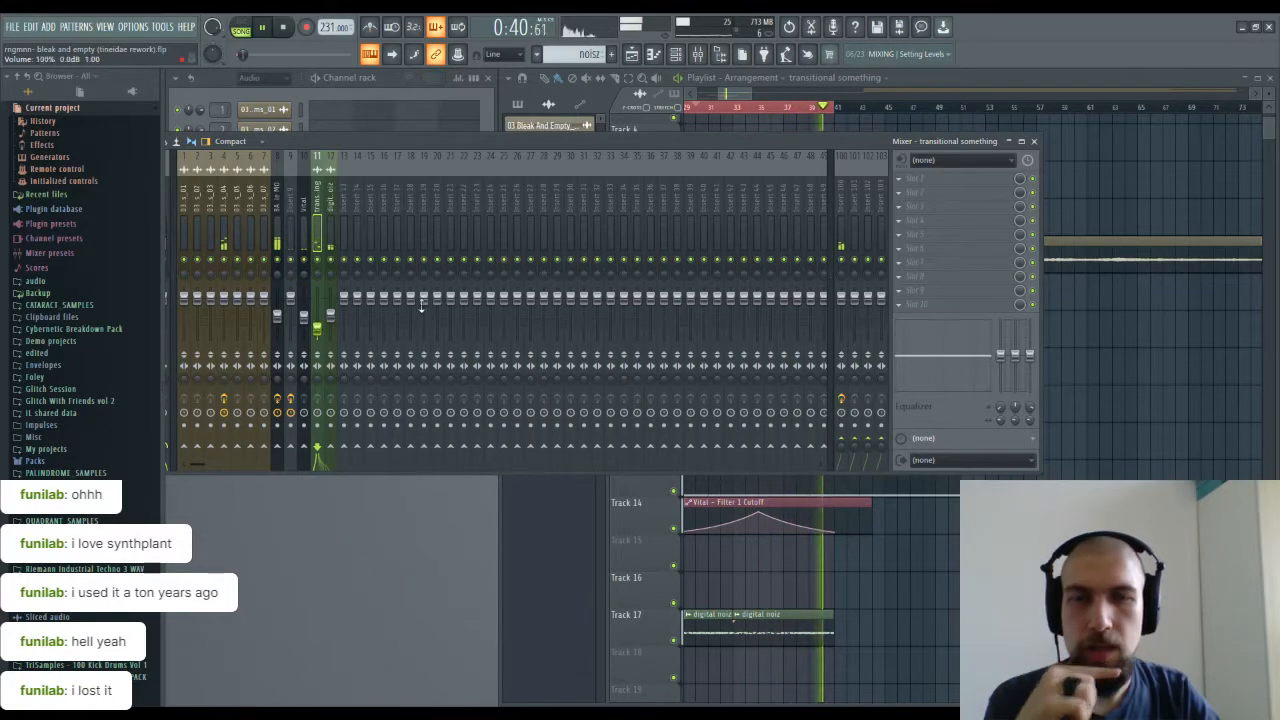
{"action": "key", "text": "space"}
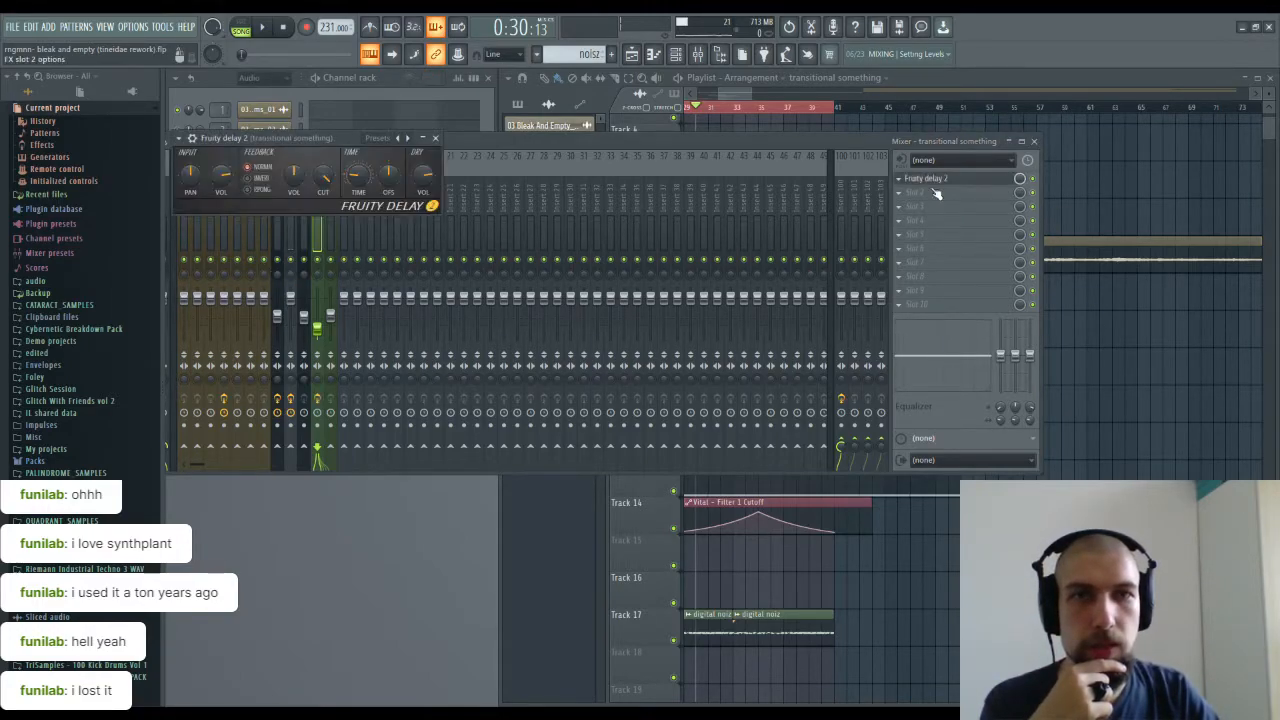
Step: Replace Fruity delay 2 with Fruity Delay 3 in slot 1 of transitional something's mixer track, close the mixer and resume playback
{"action": "left_click", "coordinate": [906, 181]}
{"action": "key", "text": "ctrl+z"}
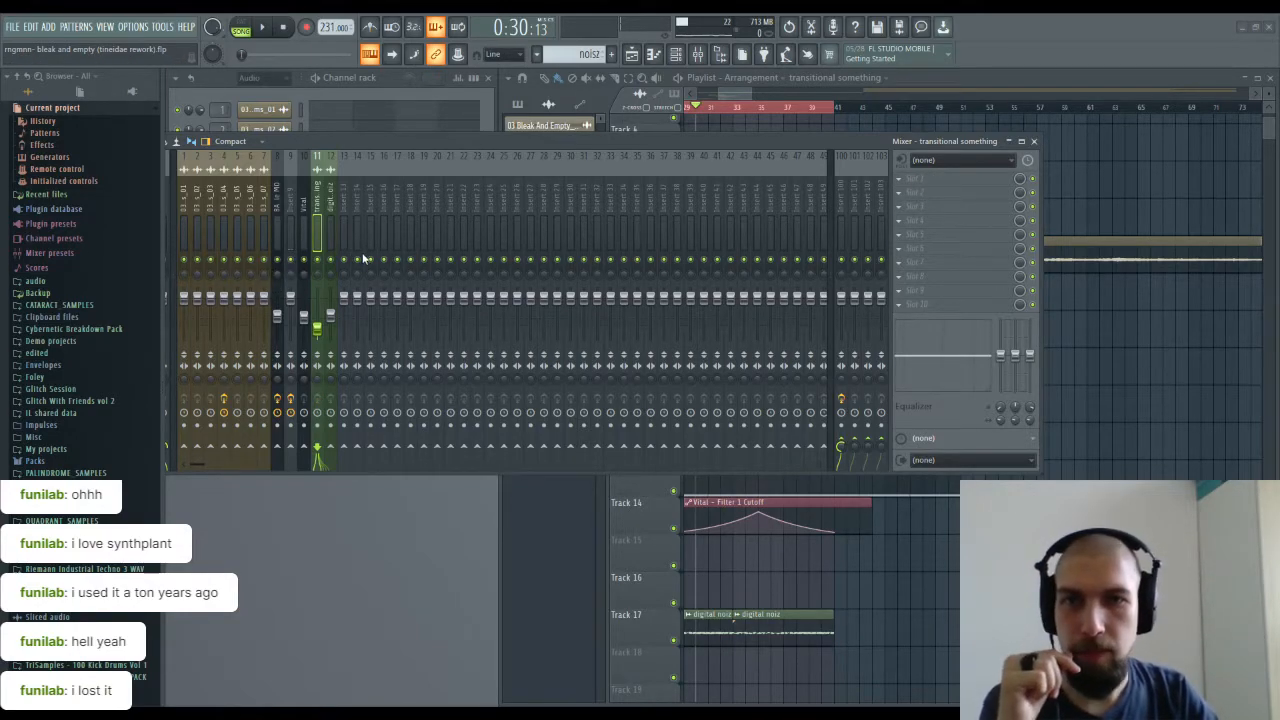
{"action": "left_click_drag", "start_coordinate": [961, 182], "coordinate": [958, 180]}
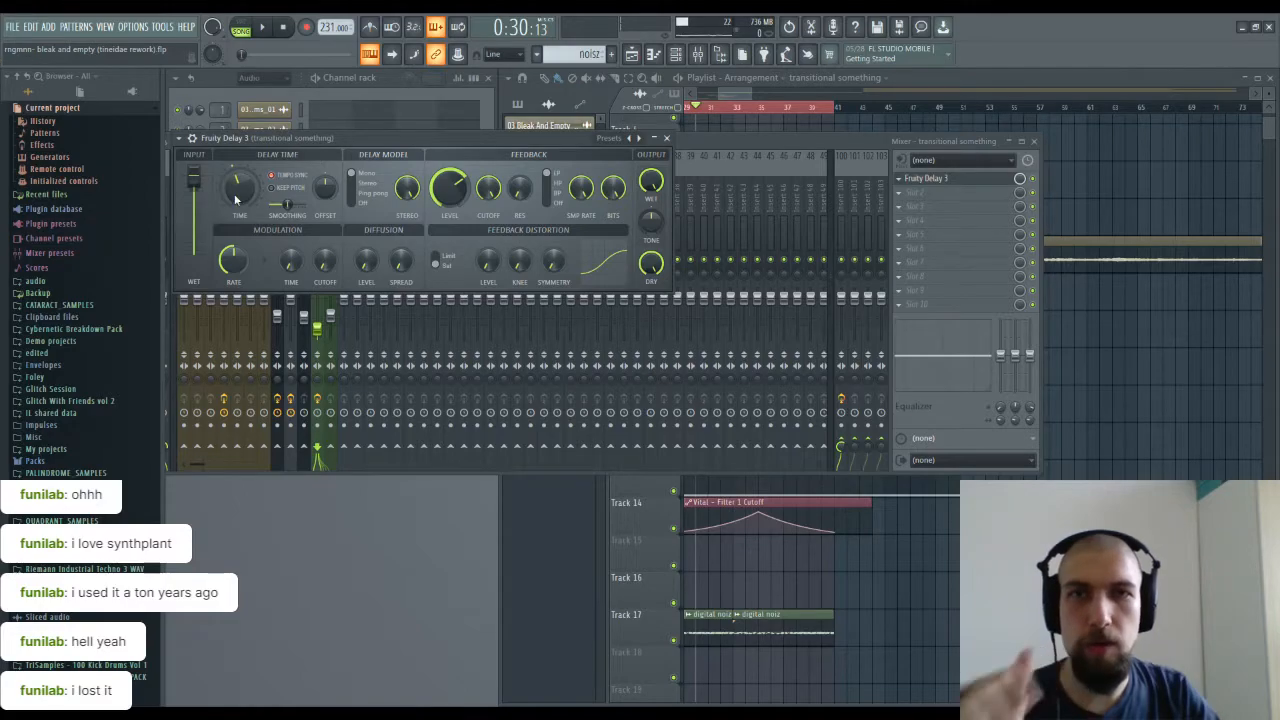
{"action": "left_click", "coordinate": [667, 138]}
{"action": "left_click", "coordinate": [1034, 141]}
{"action": "key", "text": "space"}
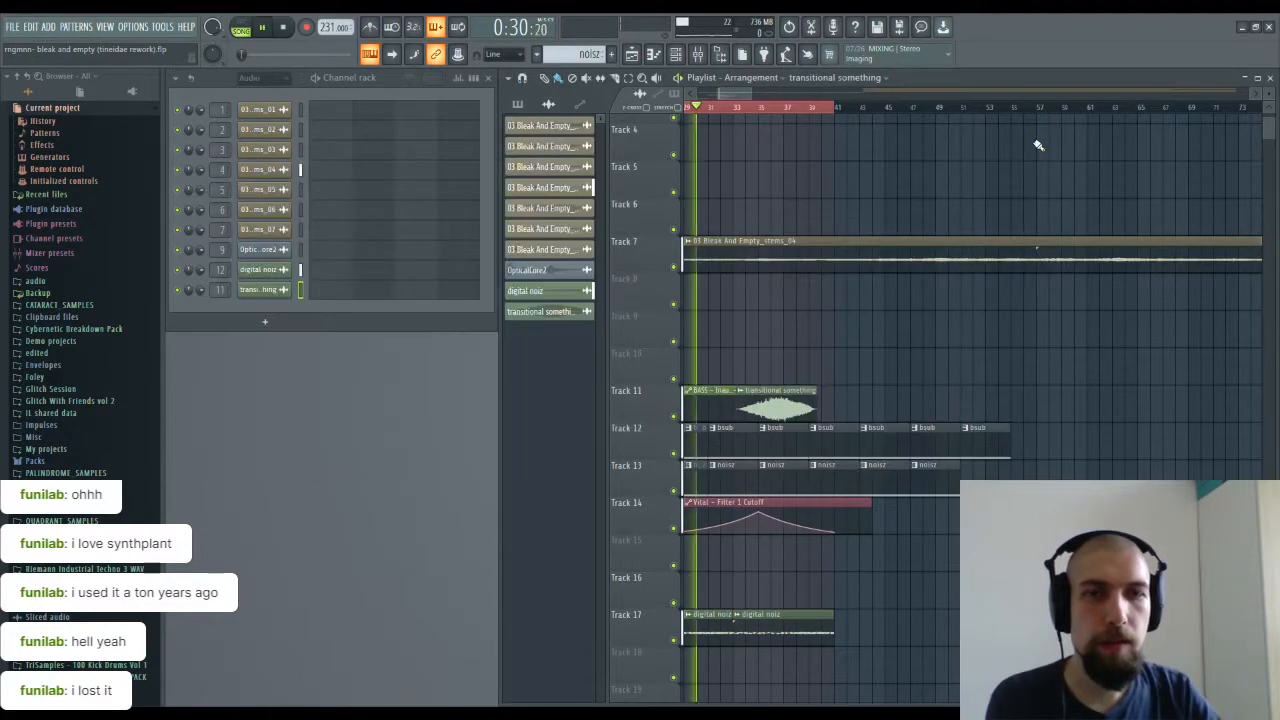
Step: Lower the precomputed filter cutoff of the transitional something sample to 34% during playback, then stop
{"action": "double_click", "coordinate": [765, 404]}
{"action": "left_click", "coordinate": [386, 245]}
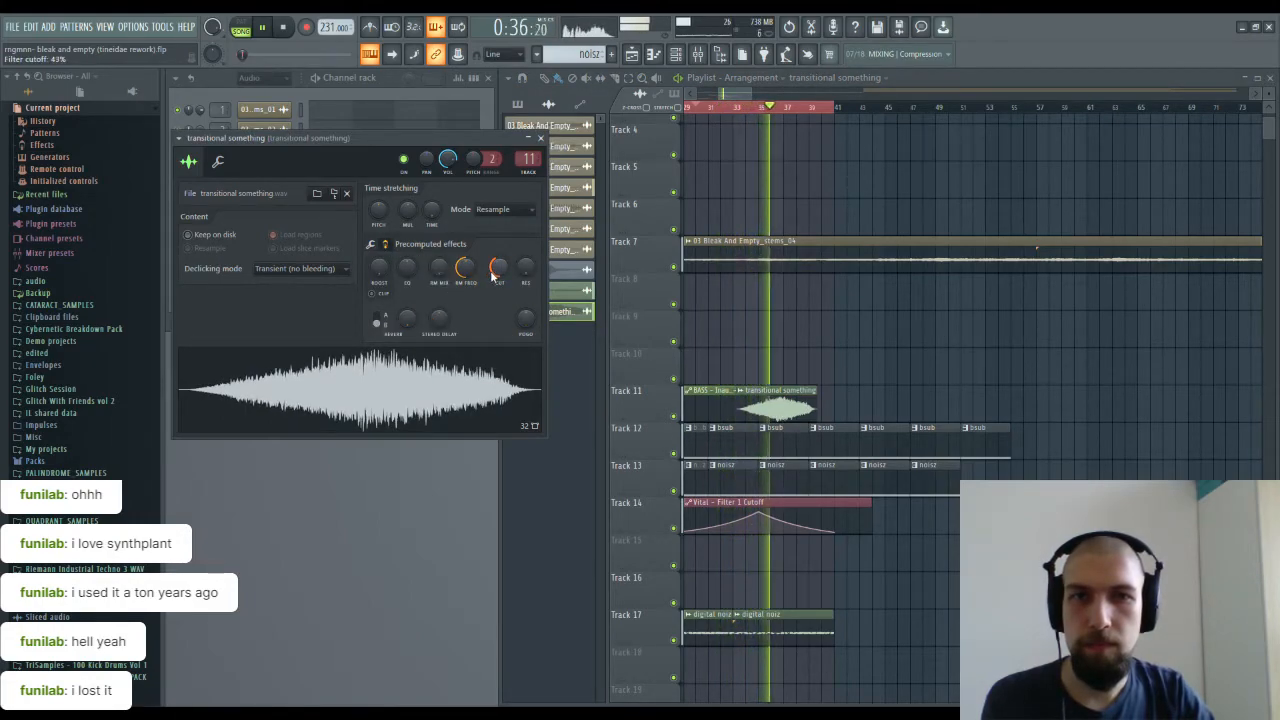
{"action": "left_click_drag", "start_coordinate": [495, 272], "coordinate": [494, 279]}
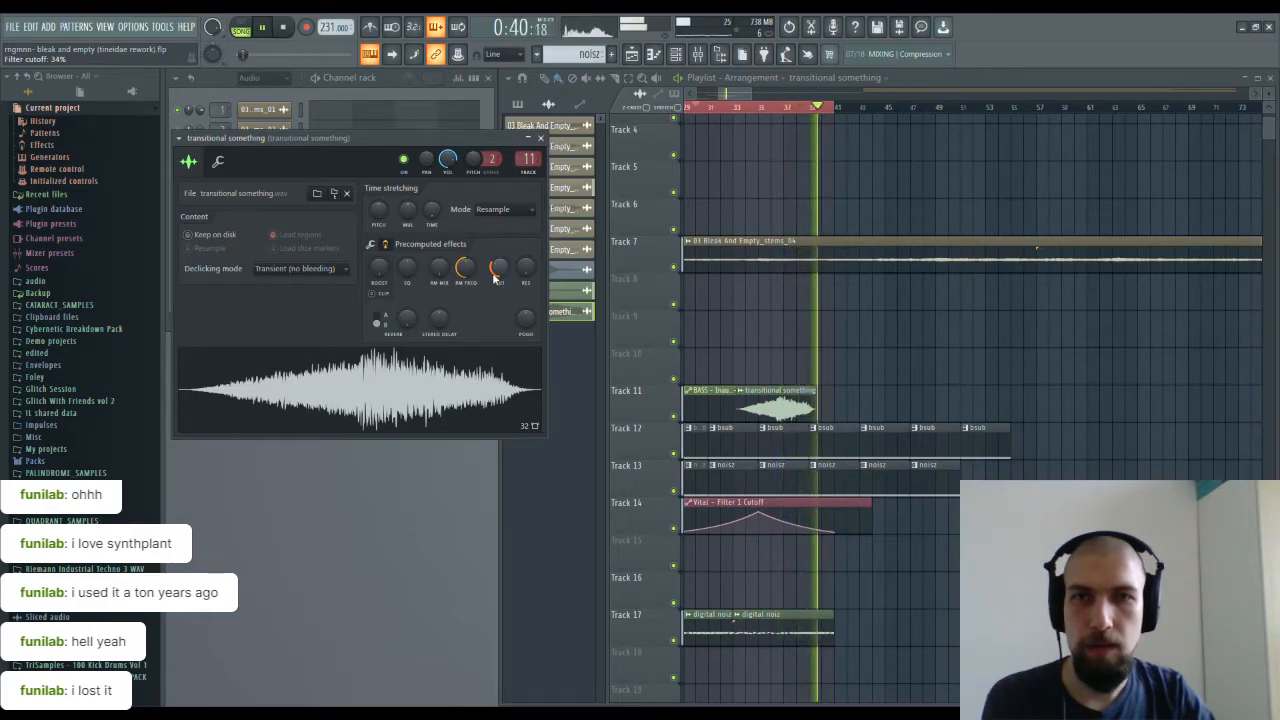
{"action": "key", "text": "space"}
Step: Clear the playlist's time selection and close the transitional something channel settings
{"action": "double_click", "coordinate": [722, 107]}
{"action": "left_click_drag", "start_coordinate": [759, 169], "coordinate": [714, 254]}
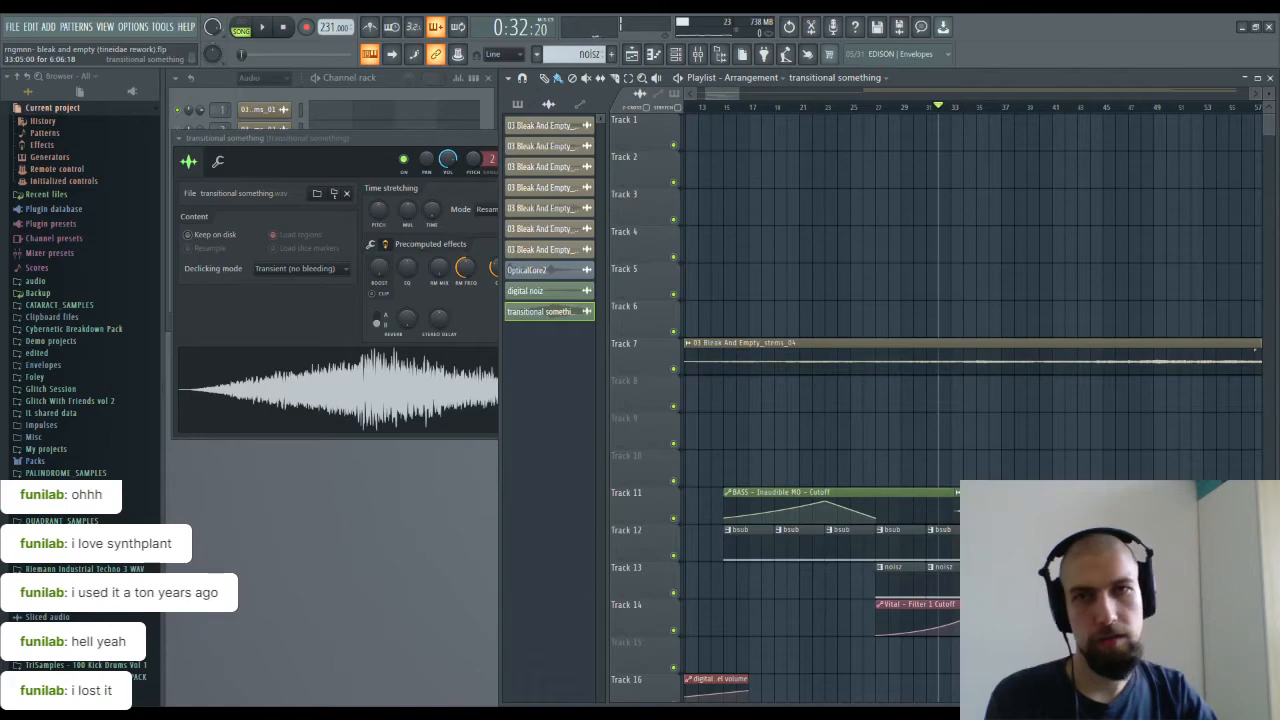
{"action": "left_click", "coordinate": [481, 241]}
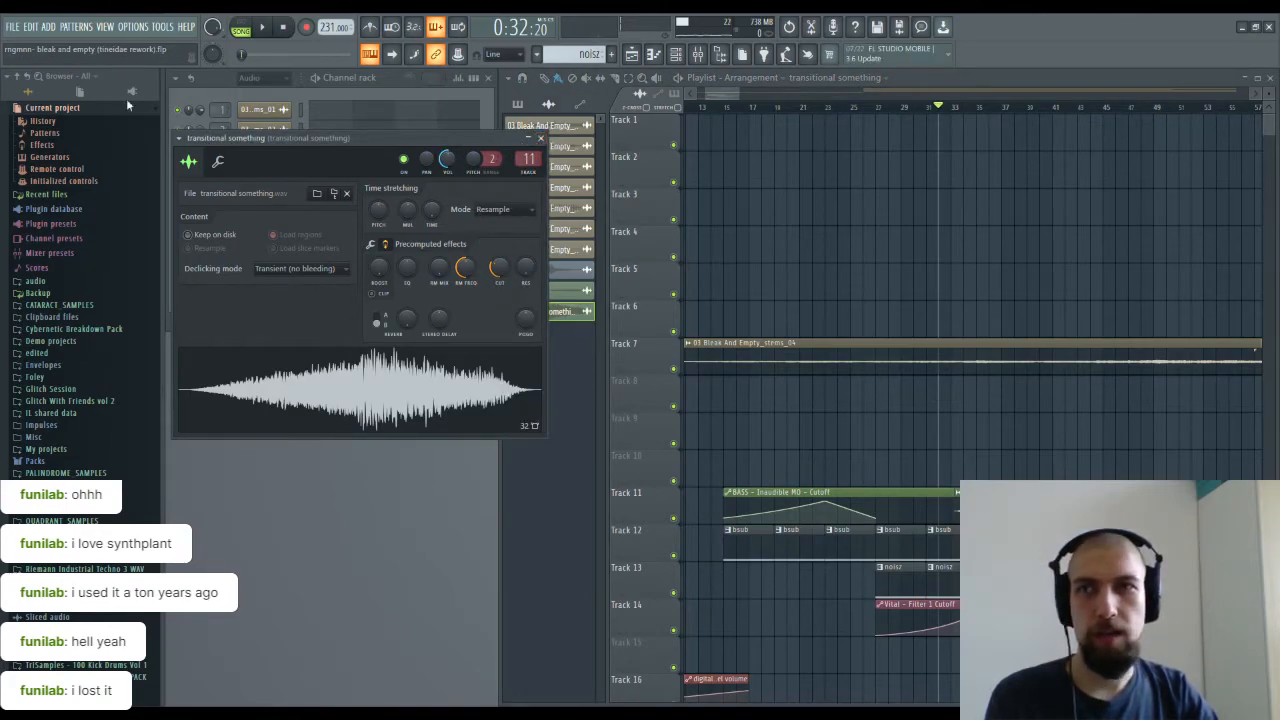
{"action": "left_click", "coordinate": [541, 138]}
Step: Audition 03 Bleak And Empty_stems_01 and 03 Bleak And Empty_stems_02 individually around bars 440 to 455
{"action": "scroll", "coordinate": [1000, 110], "scroll_direction": "down", "scroll_amount": 5}
{"action": "left_click_drag", "start_coordinate": [857, 259], "coordinate": [697, 300]}
{"action": "left_click_drag", "start_coordinate": [763, 188], "coordinate": [690, 203]}
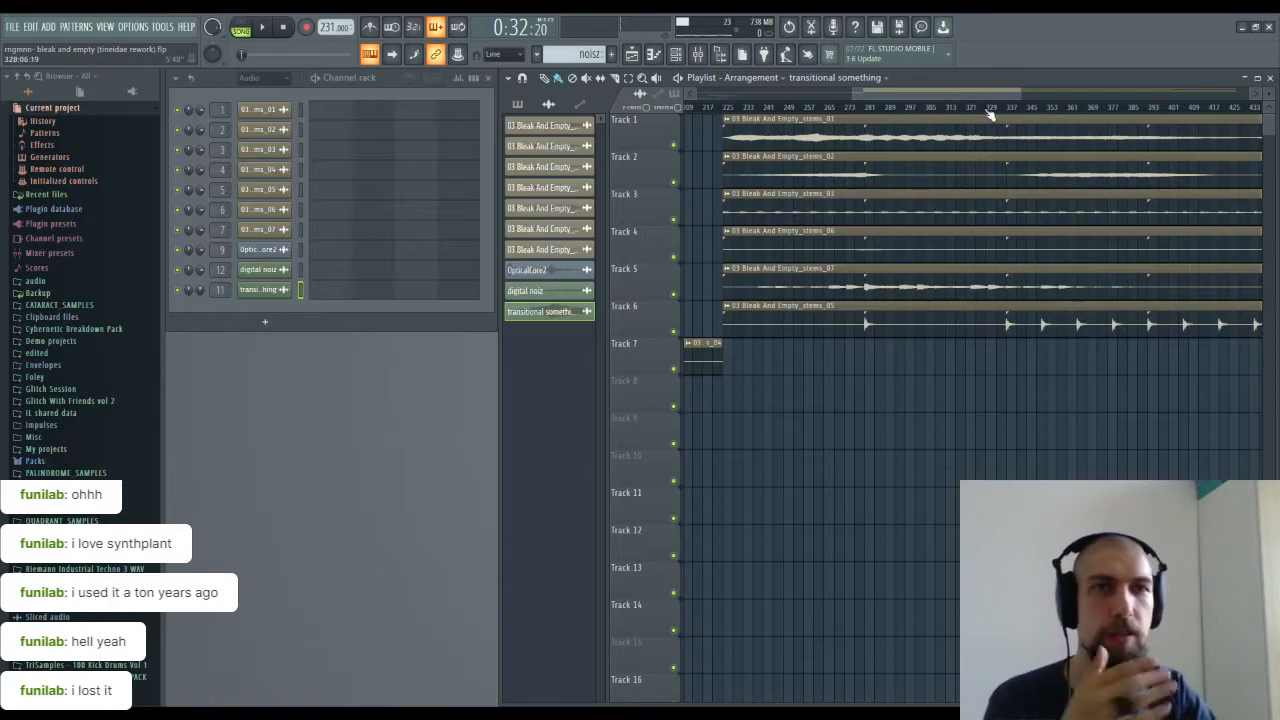
{"action": "scroll", "coordinate": [990, 115], "scroll_direction": "down", "scroll_amount": 2}
{"action": "left_click_drag", "start_coordinate": [1128, 371], "coordinate": [980, 434]}
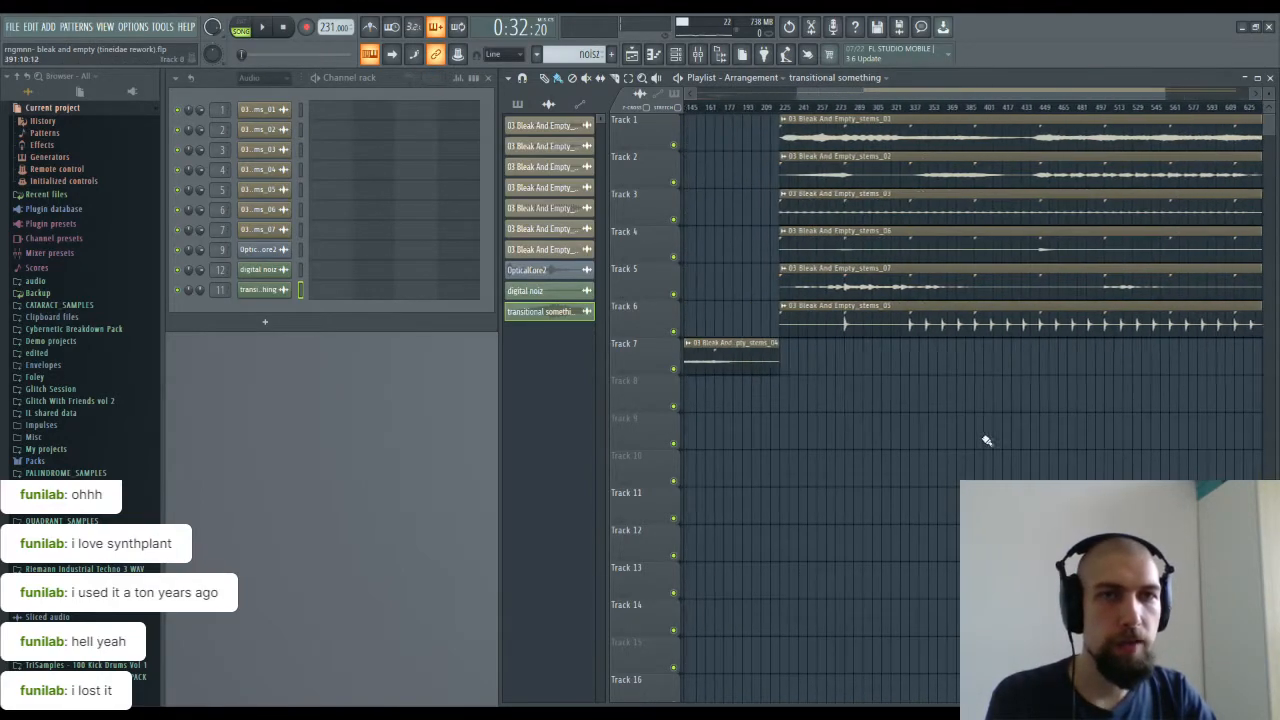
{"action": "left_click", "coordinate": [1062, 134]}
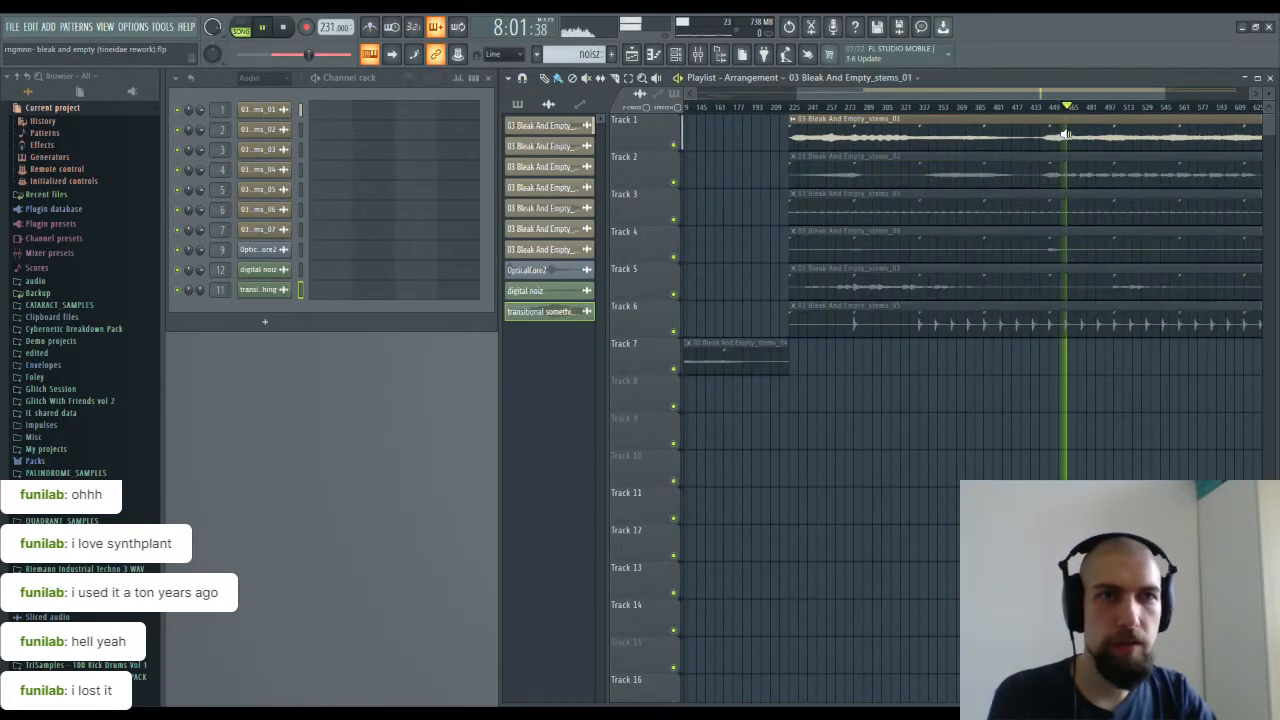
{"action": "left_click", "coordinate": [1048, 175]}
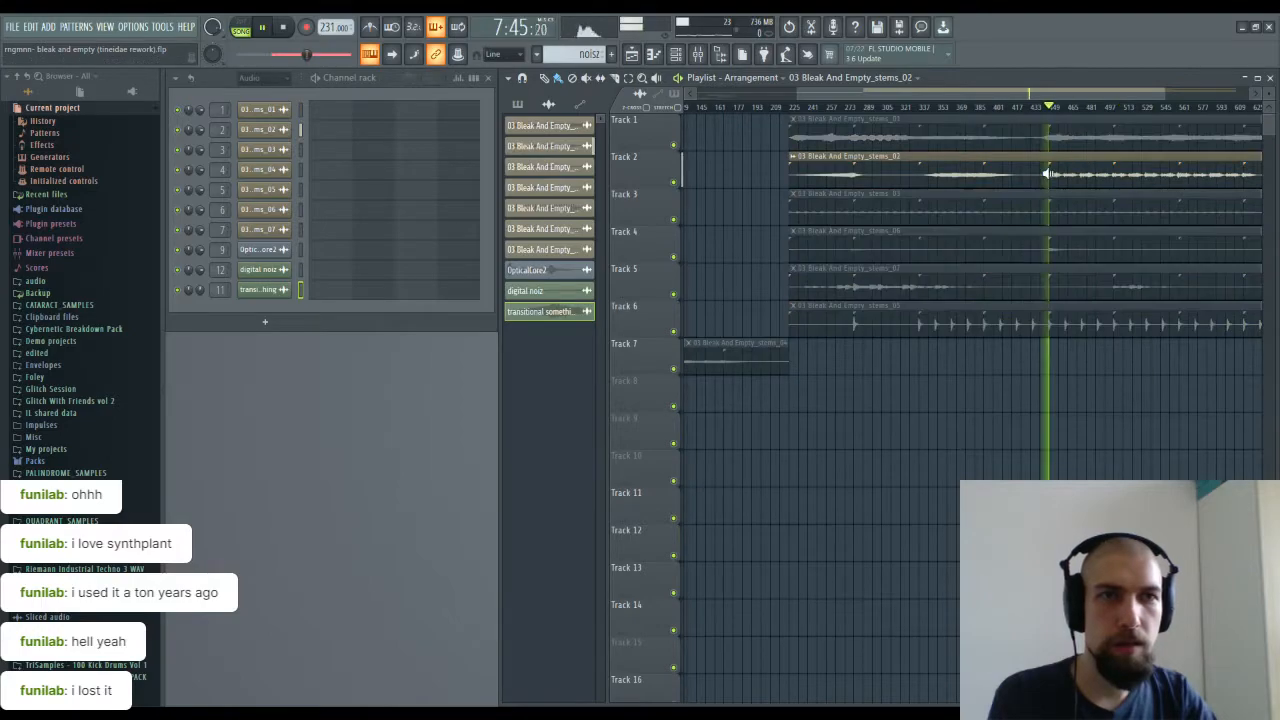
{"action": "left_click", "coordinate": [975, 177]}
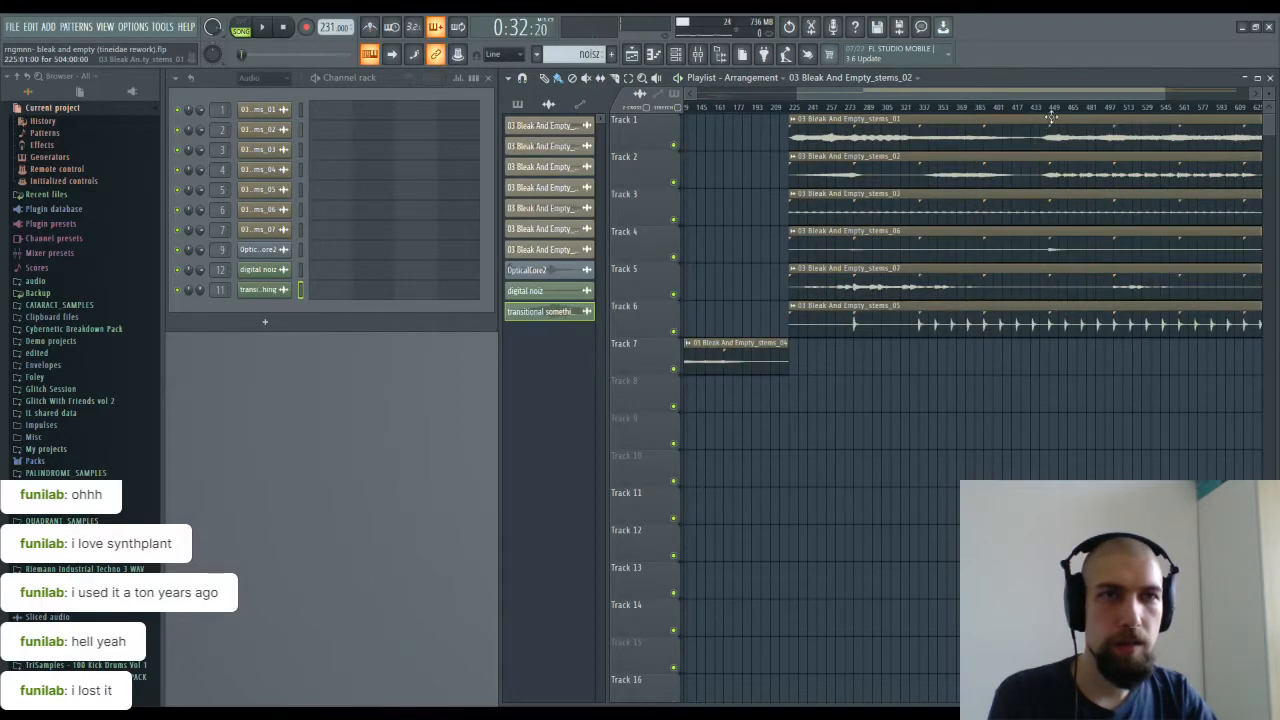
{"action": "scroll", "coordinate": [1054, 109], "scroll_direction": "up", "scroll_amount": 5}
{"action": "left_click", "coordinate": [1023, 171]}
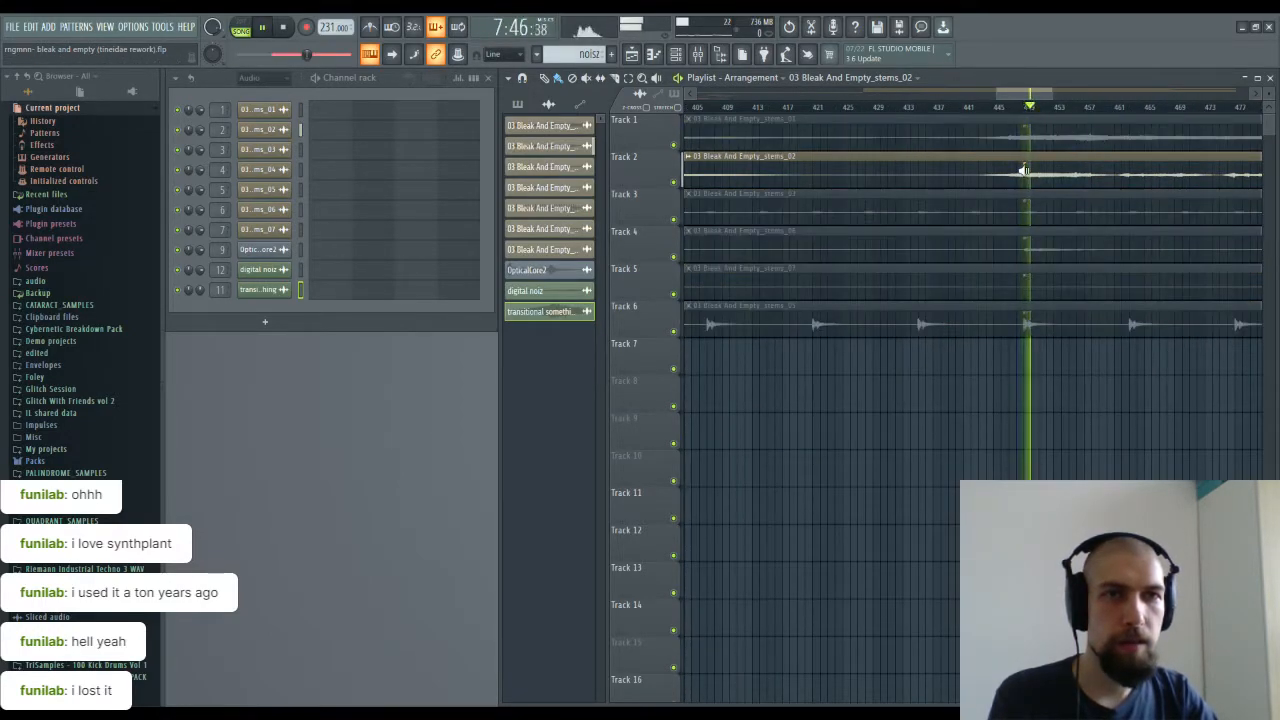
{"action": "left_click_drag", "start_coordinate": [1036, 175], "coordinate": [1036, 175]}
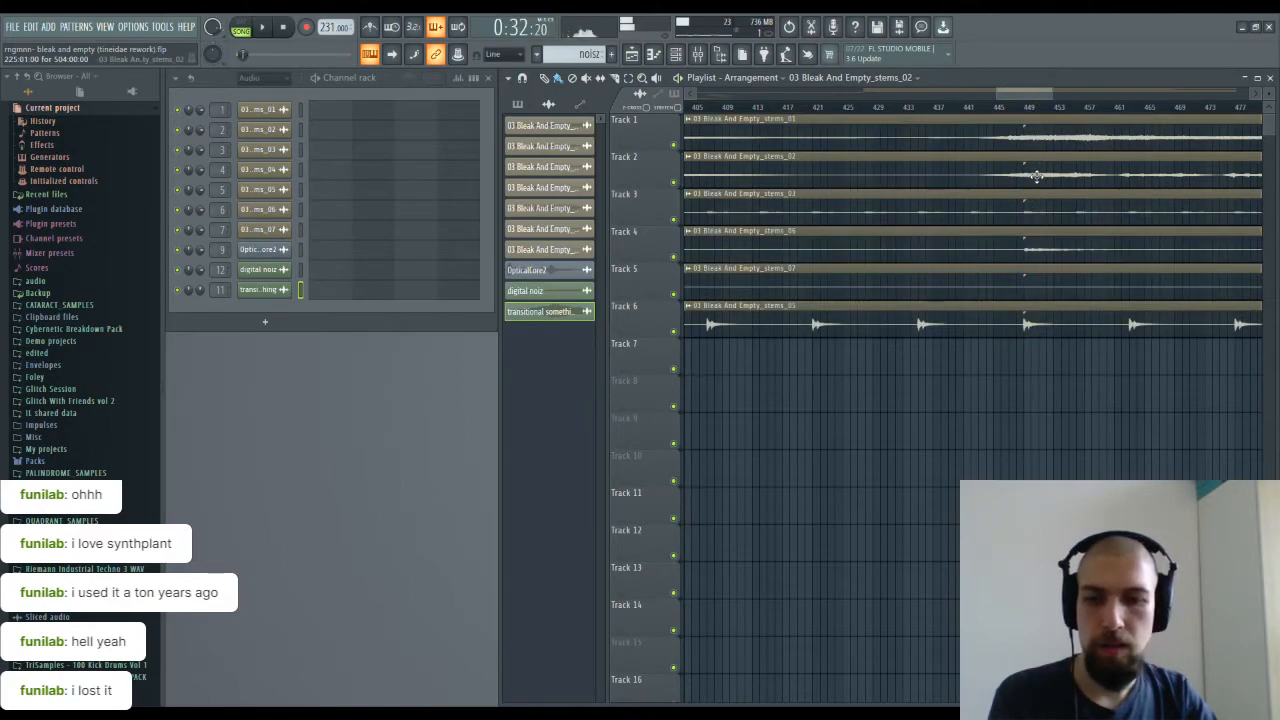
Step: Slice 03 Bleak And Empty_stems_02 on Track 2 at bars 433 and 461 to isolate a 28-bar section
{"action": "left_click", "coordinate": [962, 166]}
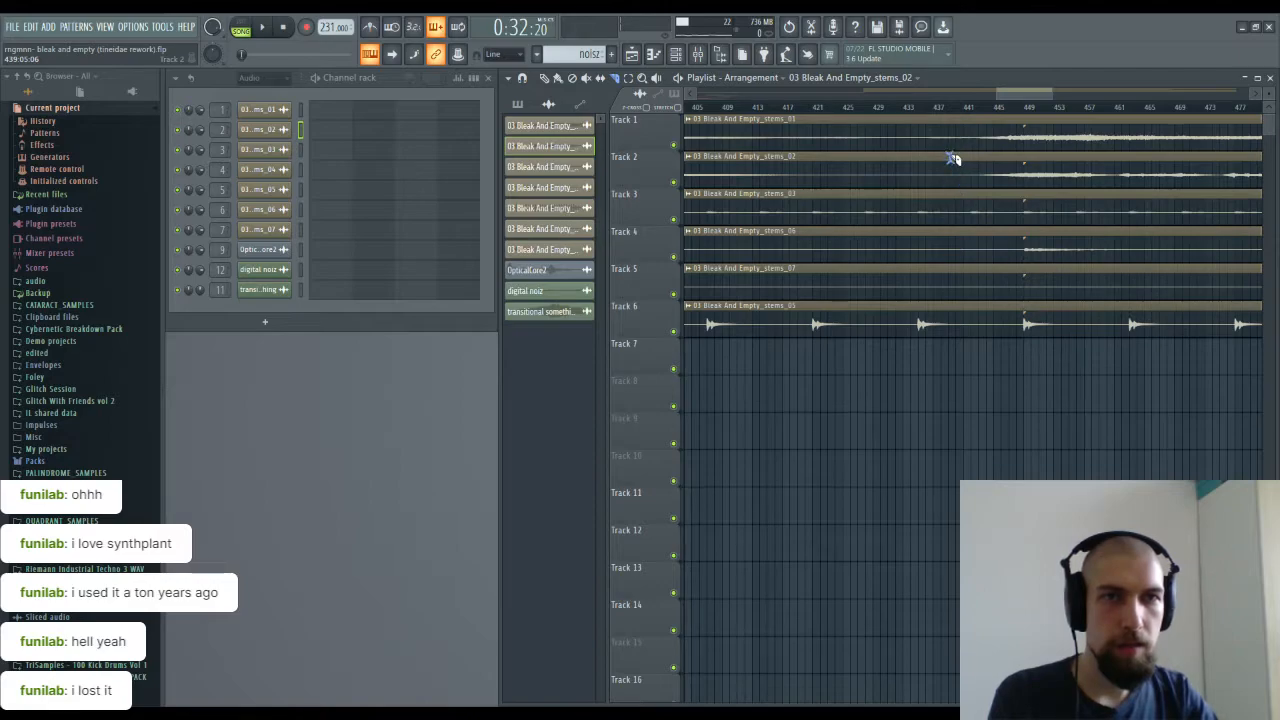
{"action": "scroll", "coordinate": [958, 116], "scroll_direction": "up", "scroll_amount": 5}
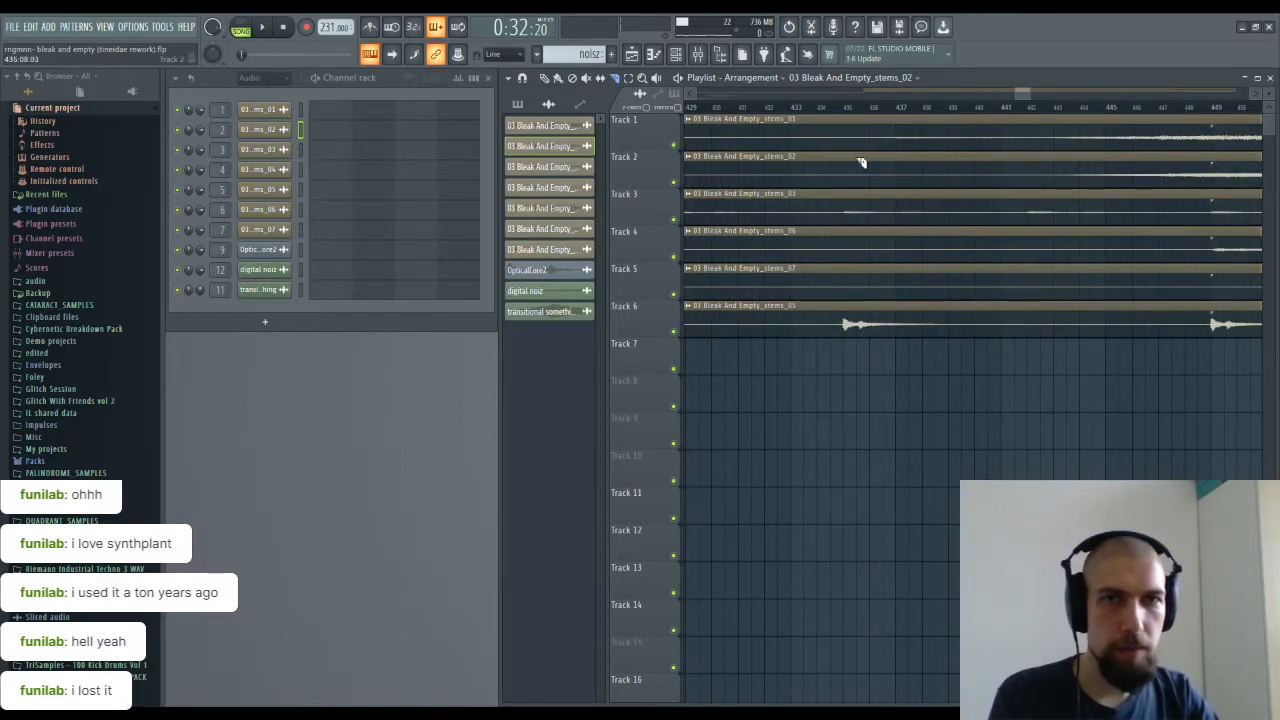
{"action": "scroll", "coordinate": [929, 114], "scroll_direction": "down", "scroll_amount": 8}
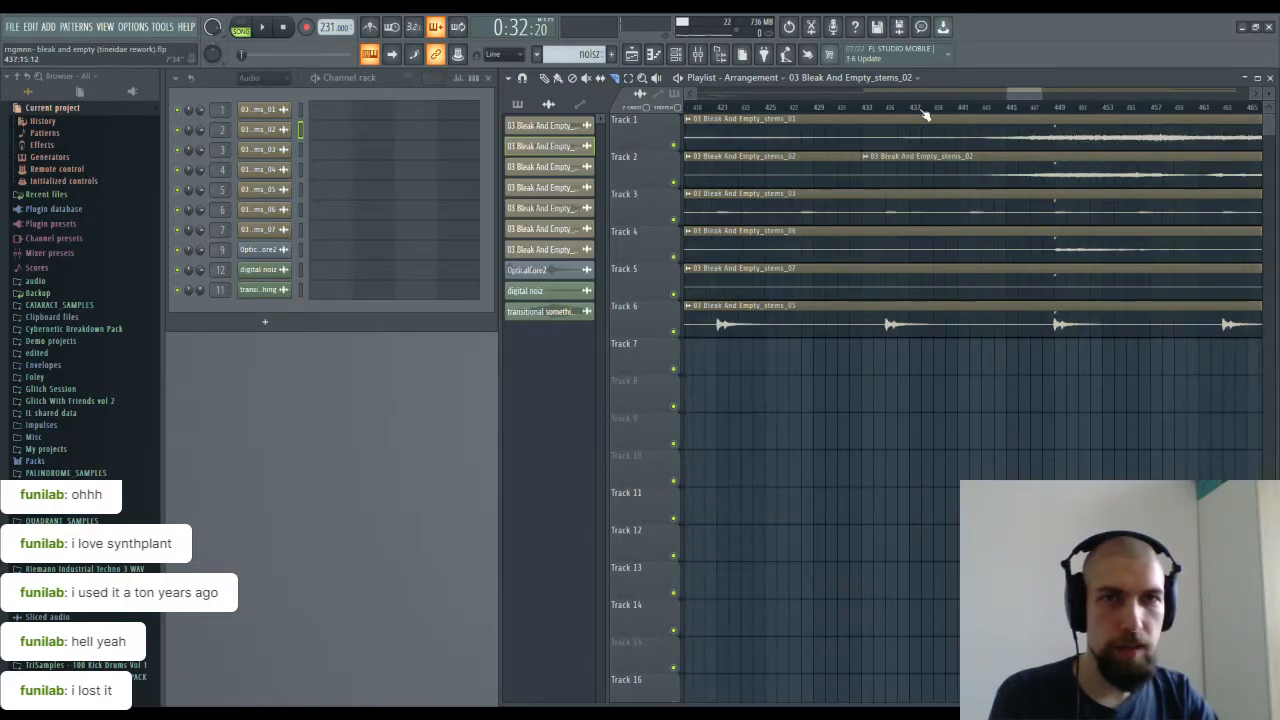
{"action": "scroll", "coordinate": [990, 110], "scroll_direction": "up", "scroll_amount": 10}
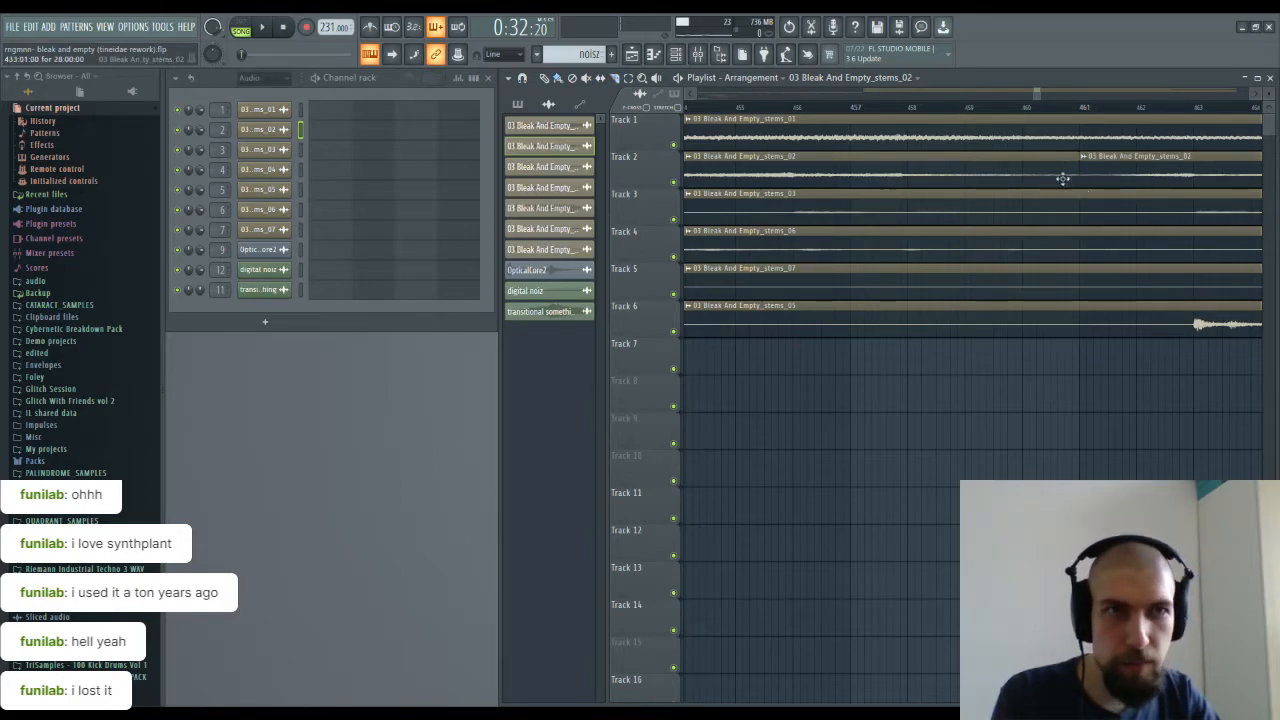
Step: Place the 28-bar 03 Bleak And Empty_stems_02 section on Track 10, starting at about bar 21
{"action": "scroll", "coordinate": [1031, 110], "scroll_direction": "down", "scroll_amount": 8}
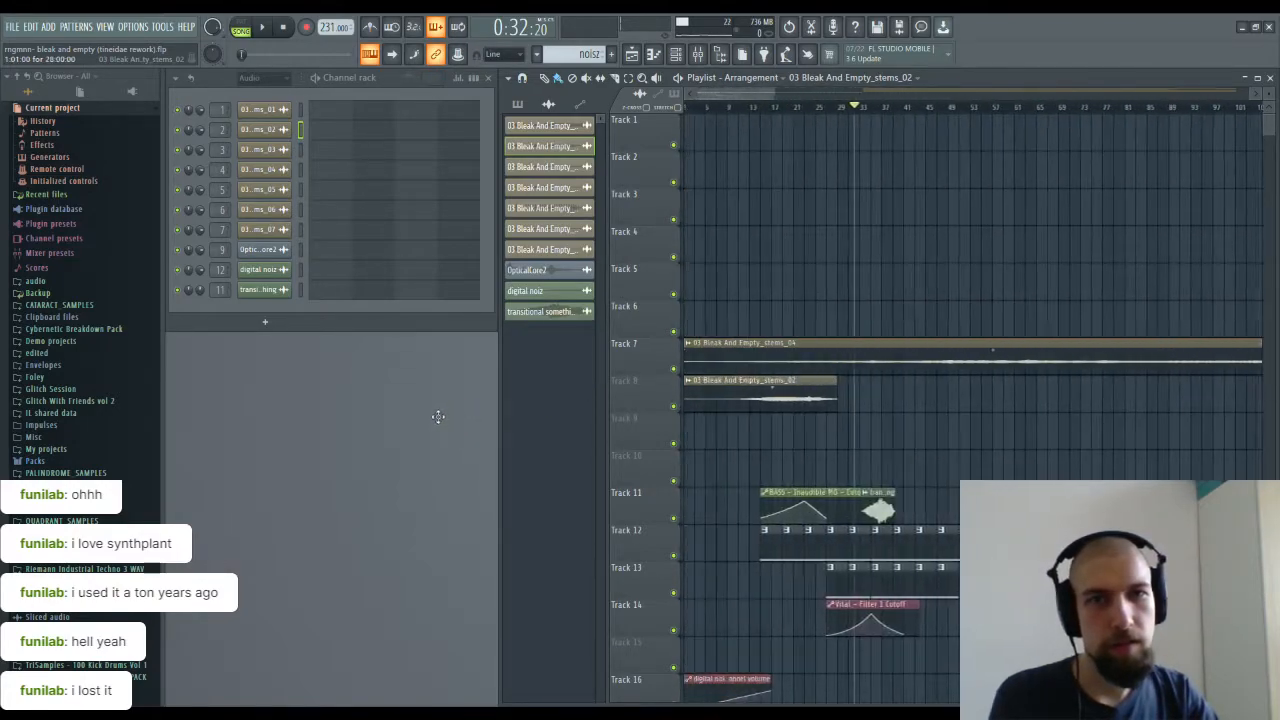
{"action": "left_click_drag", "start_coordinate": [700, 558], "coordinate": [700, 483]}
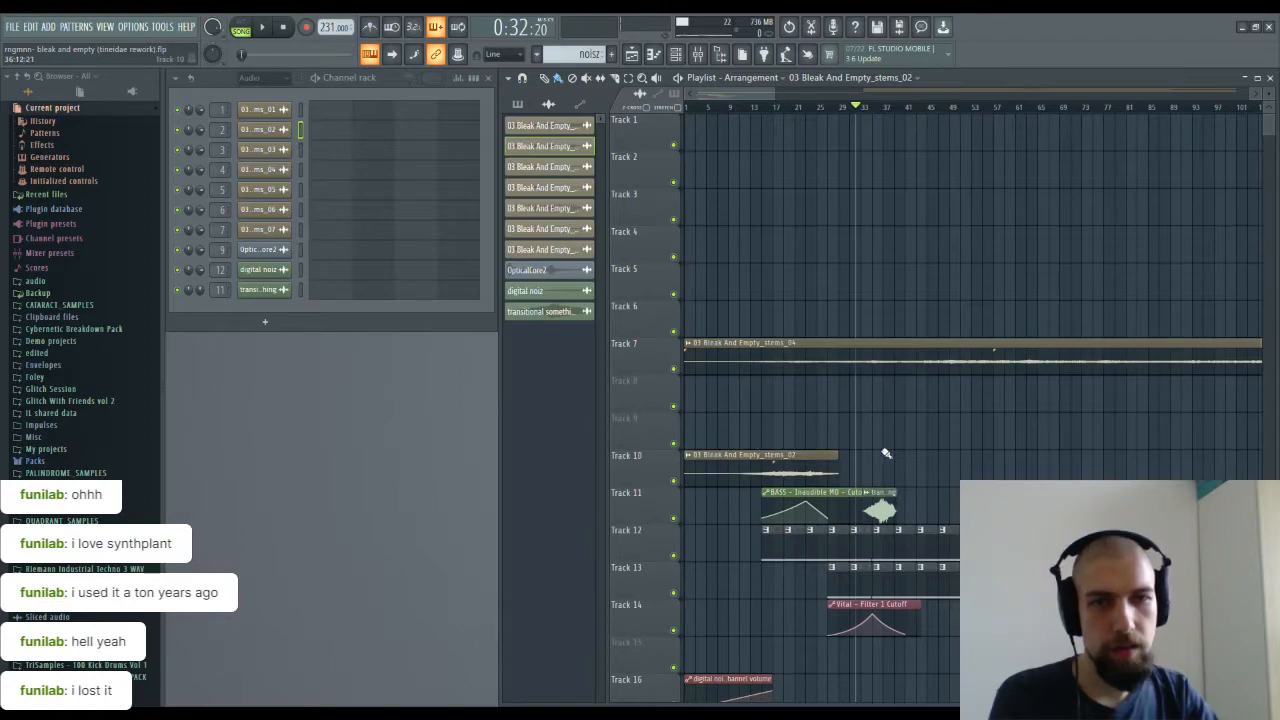
{"action": "scroll", "coordinate": [870, 420], "scroll_direction": "down", "scroll_amount": 3}
{"action": "left_click_drag", "start_coordinate": [763, 371], "coordinate": [874, 388]}
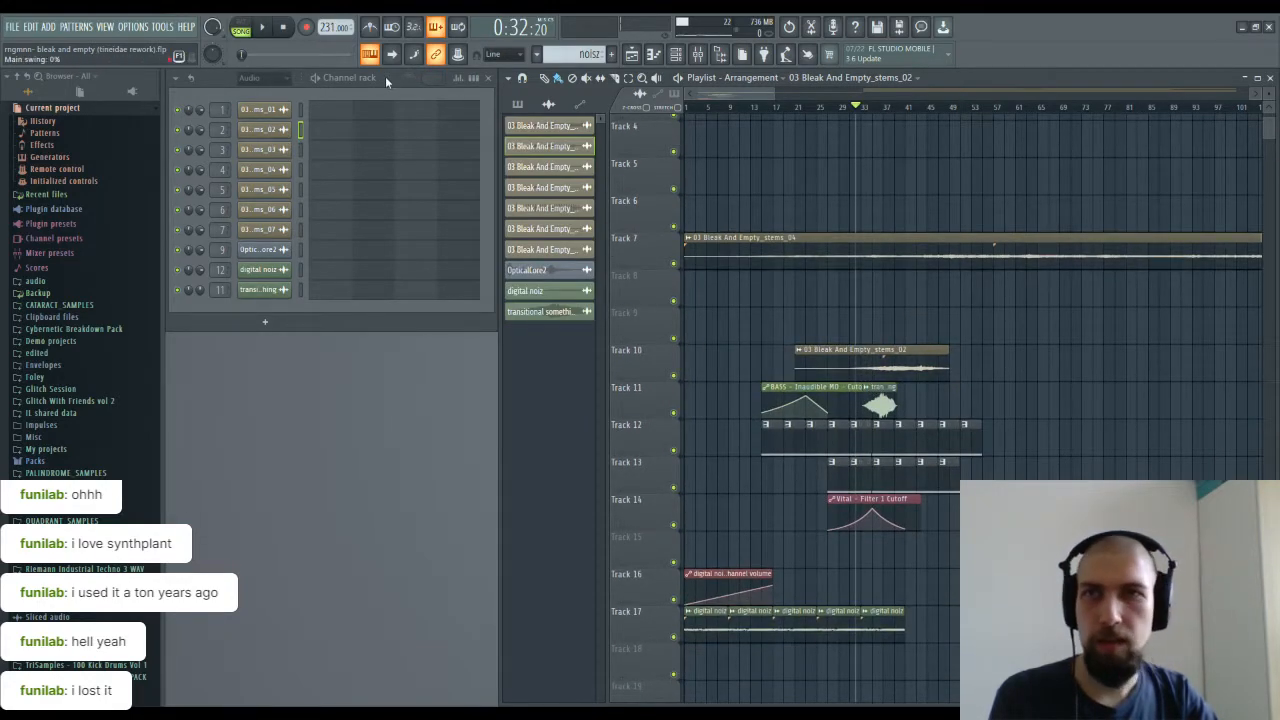
Step: Audition the intro from the start while checking the channel settings and mixer track of 03 Bleak And Empty_stems_02
{"action": "key", "text": "space"}
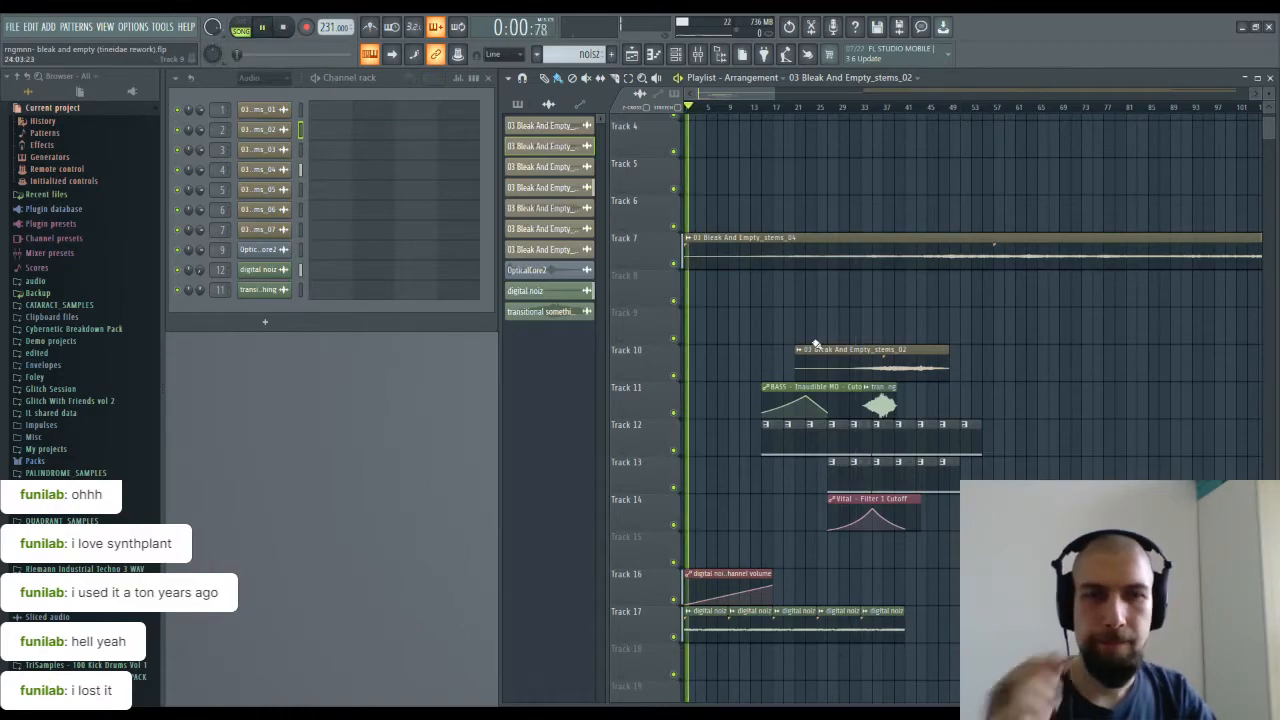
{"action": "double_click", "coordinate": [857, 352]}
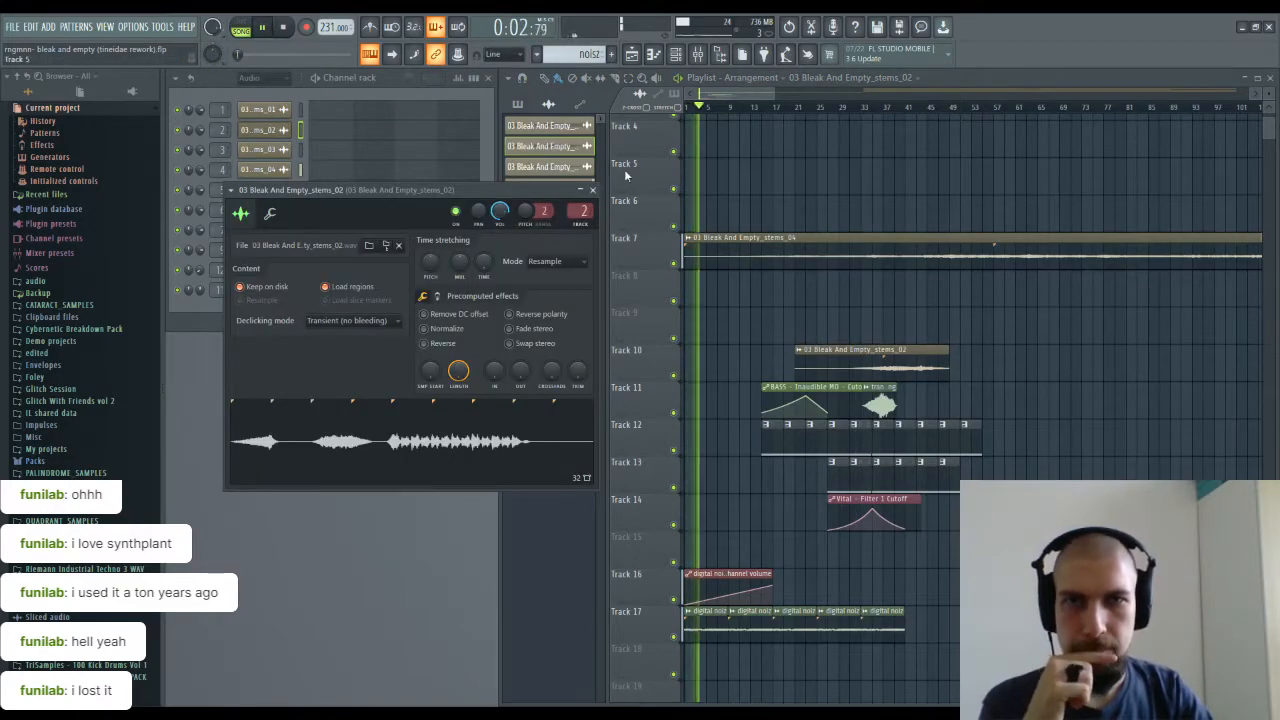
{"action": "key", "text": "Escape"}
{"action": "left_click", "coordinate": [698, 54]}
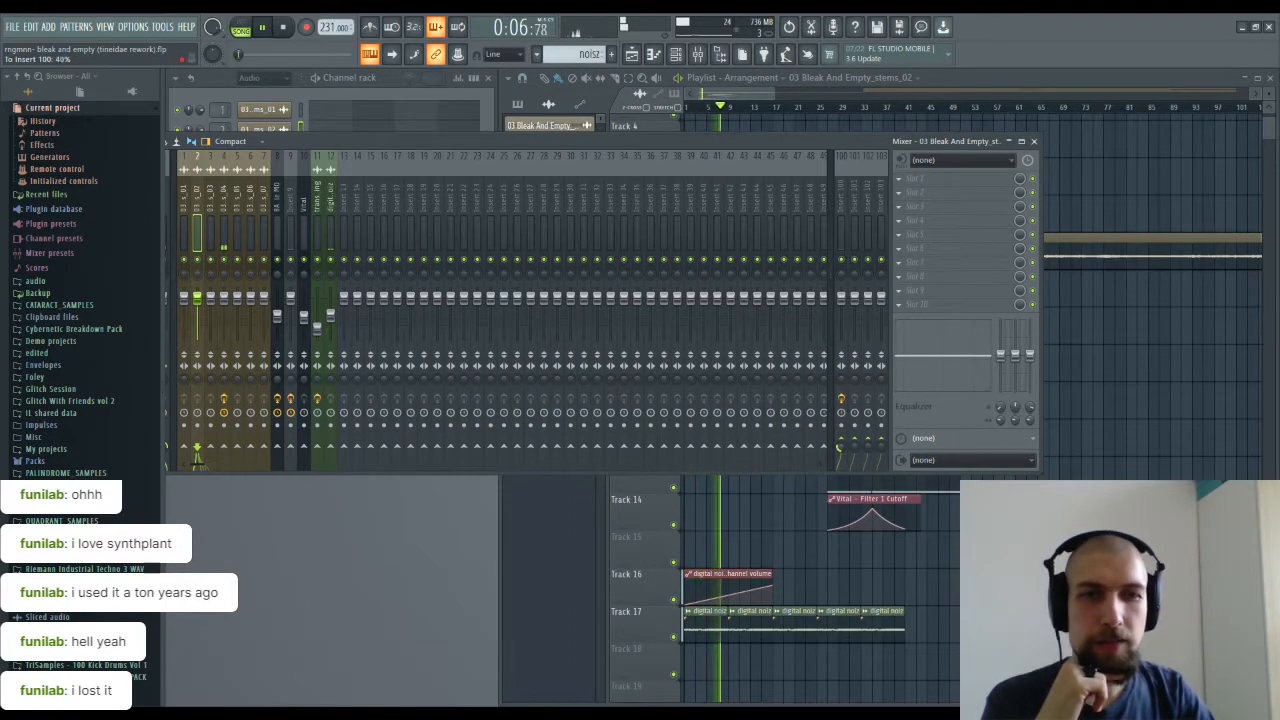
{"action": "left_click", "coordinate": [1034, 141]}
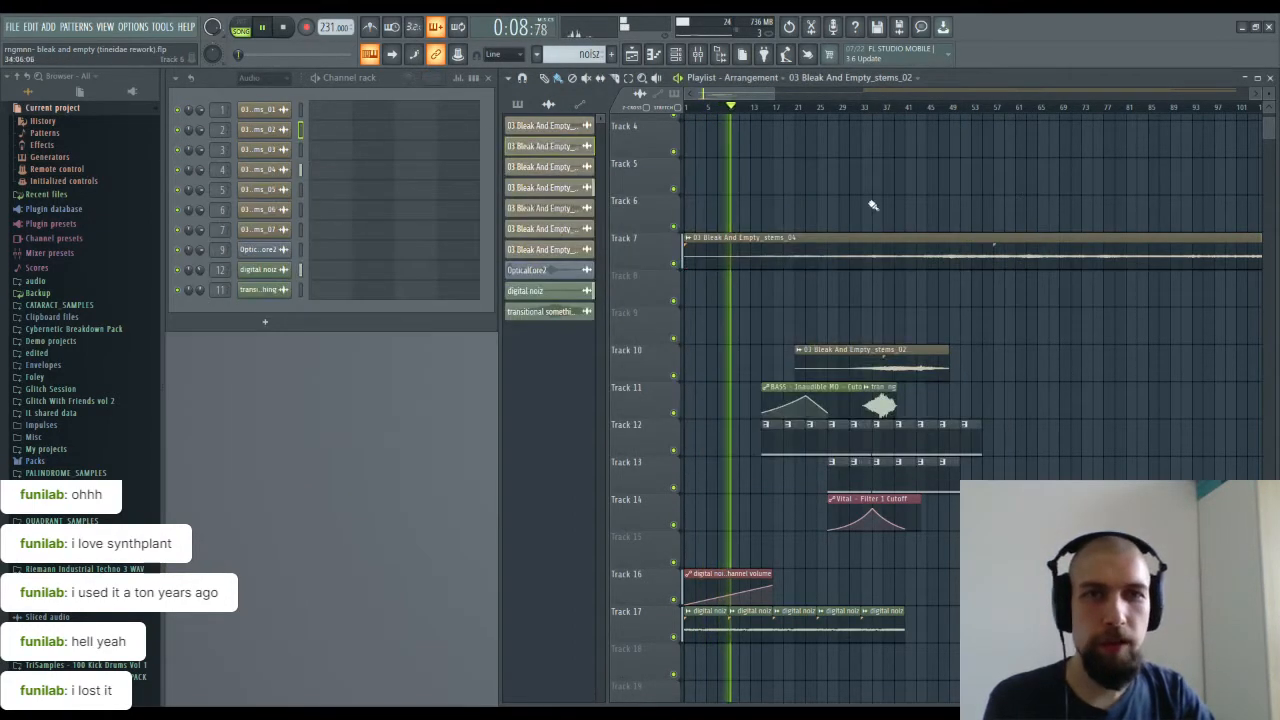
{"action": "scroll", "coordinate": [820, 117], "scroll_direction": "down", "scroll_amount": 2}
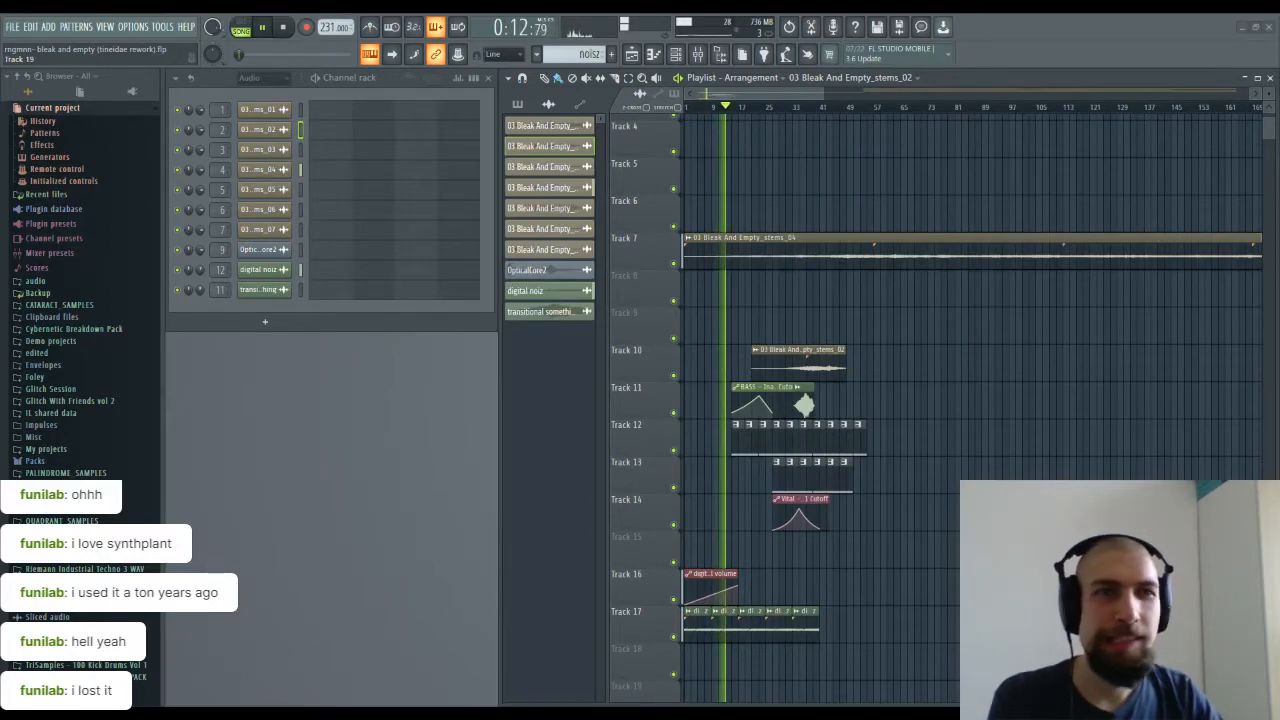
{"action": "left_click_drag", "start_coordinate": [960, 459], "coordinate": [1010, 477]}
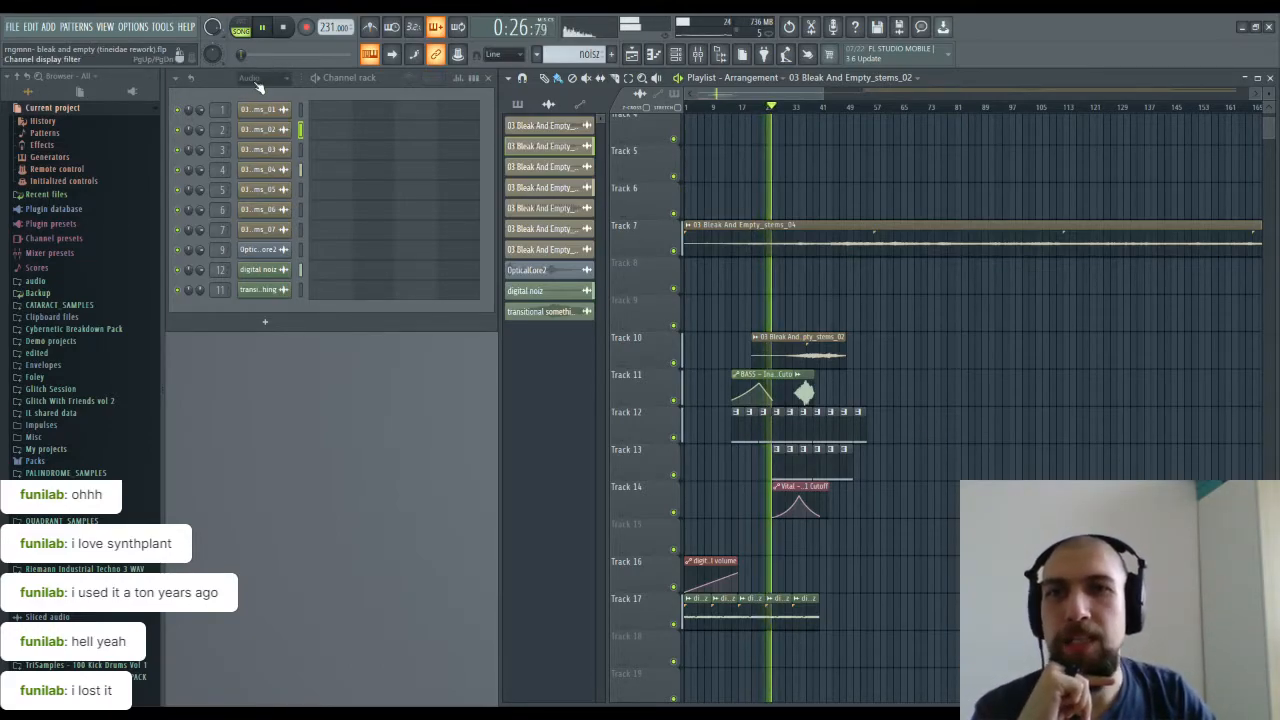
Step: Show the unsorted instrument channels, add a second Vital instance with the Init Preset, and close its window
{"action": "key", "text": "Page_Down"}
{"action": "key", "text": "Page_Down"}
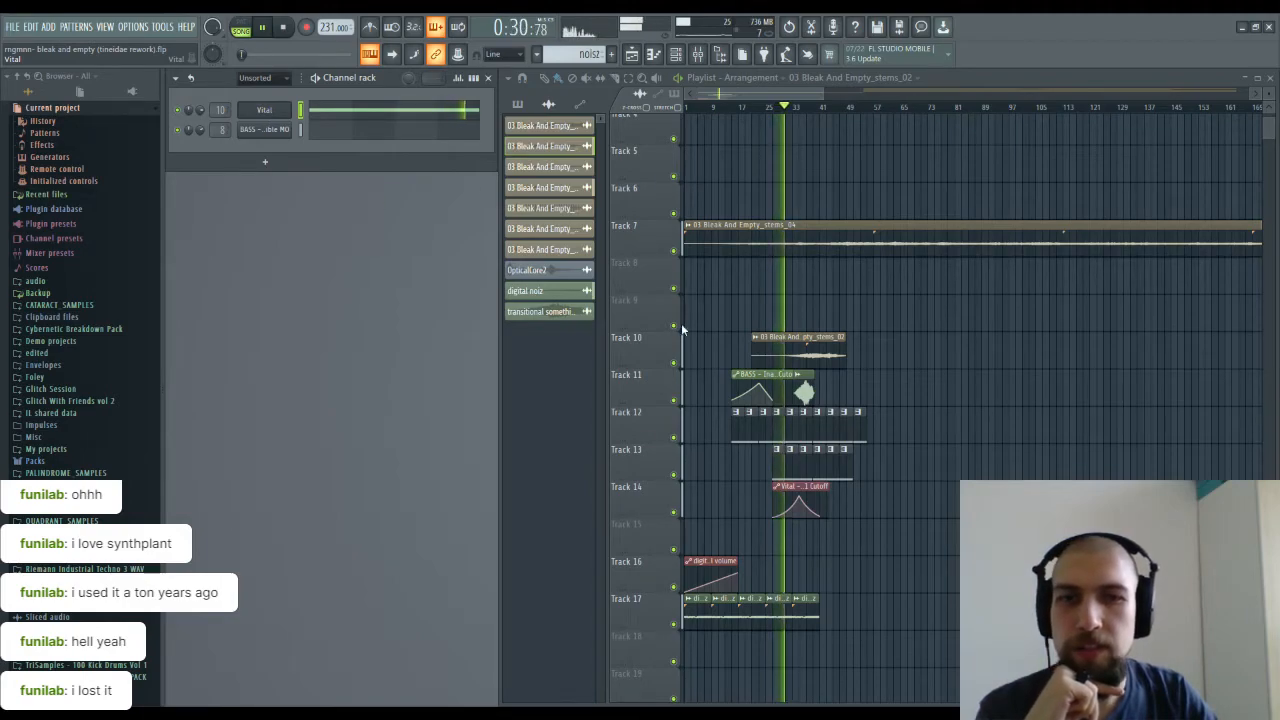
{"action": "left_click", "coordinate": [658, 103]}
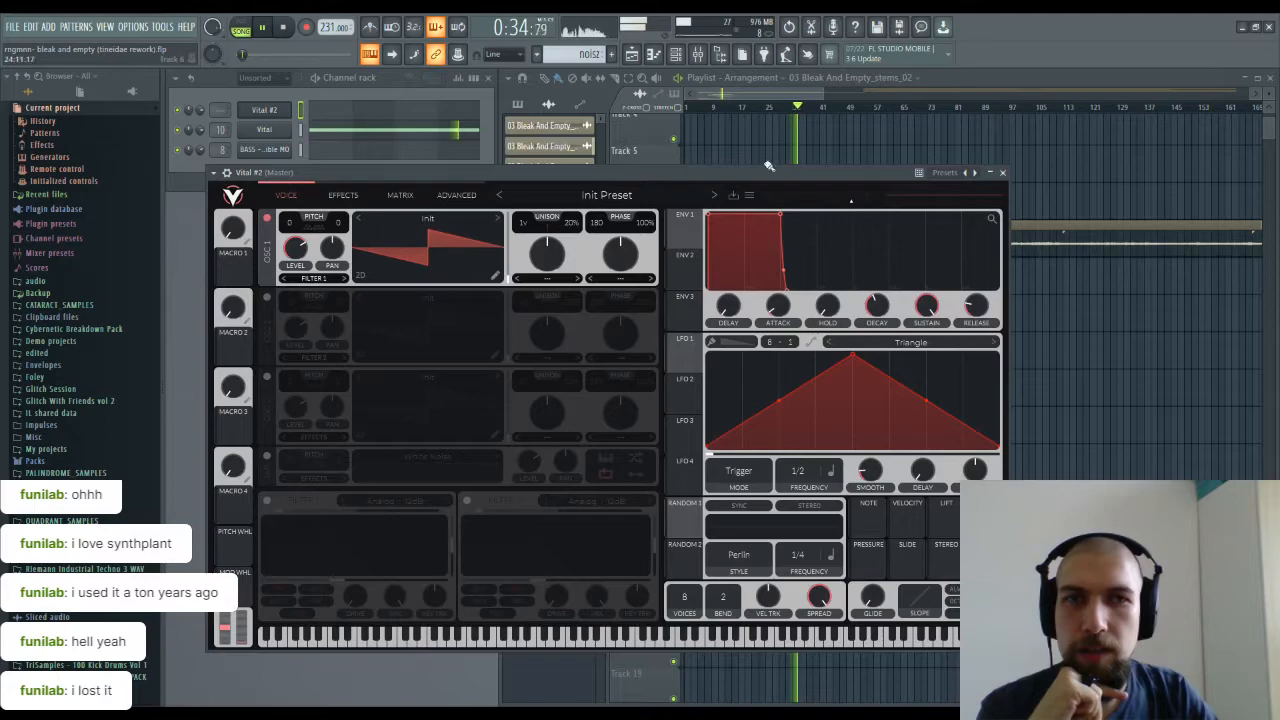
{"action": "left_click", "coordinate": [1006, 174]}
Step: Lower the 03 Bleak And Empty_stems_02 channel volume to 63% during playback, then close its settings and stop playback
{"action": "left_click", "coordinate": [540, 146]}
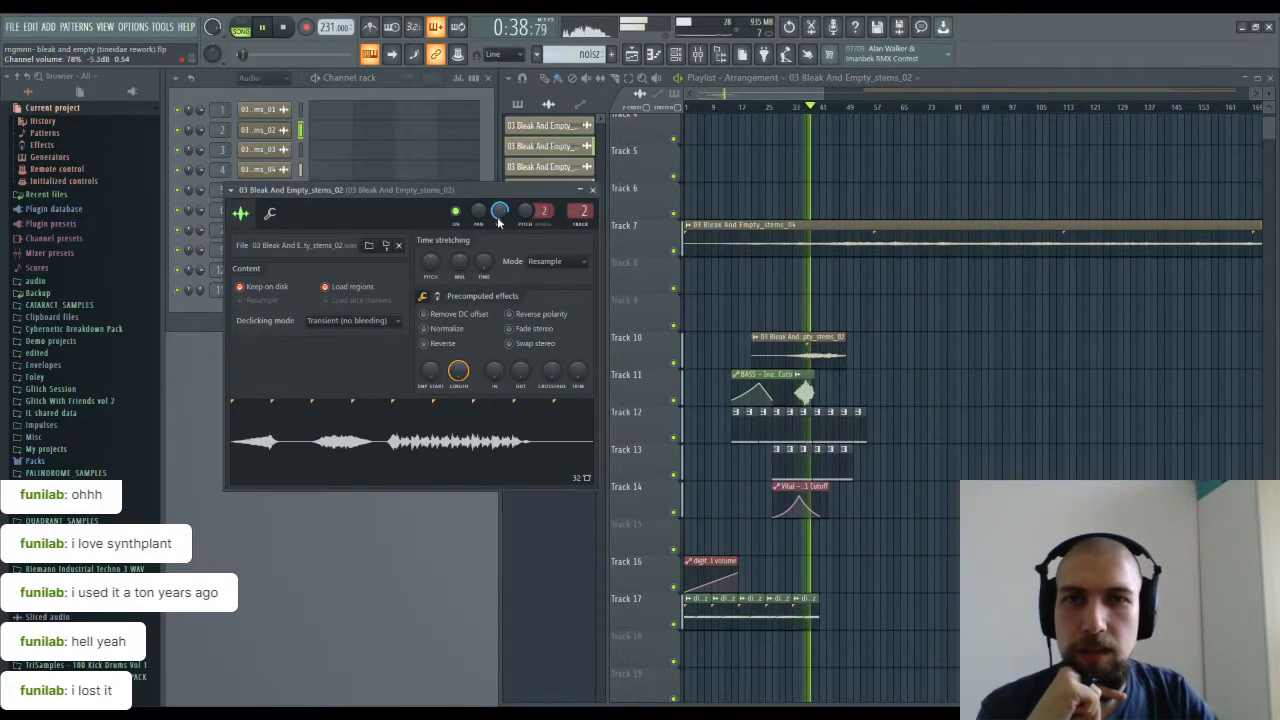
{"action": "scroll", "coordinate": [502, 216], "scroll_direction": "down", "scroll_amount": 5}
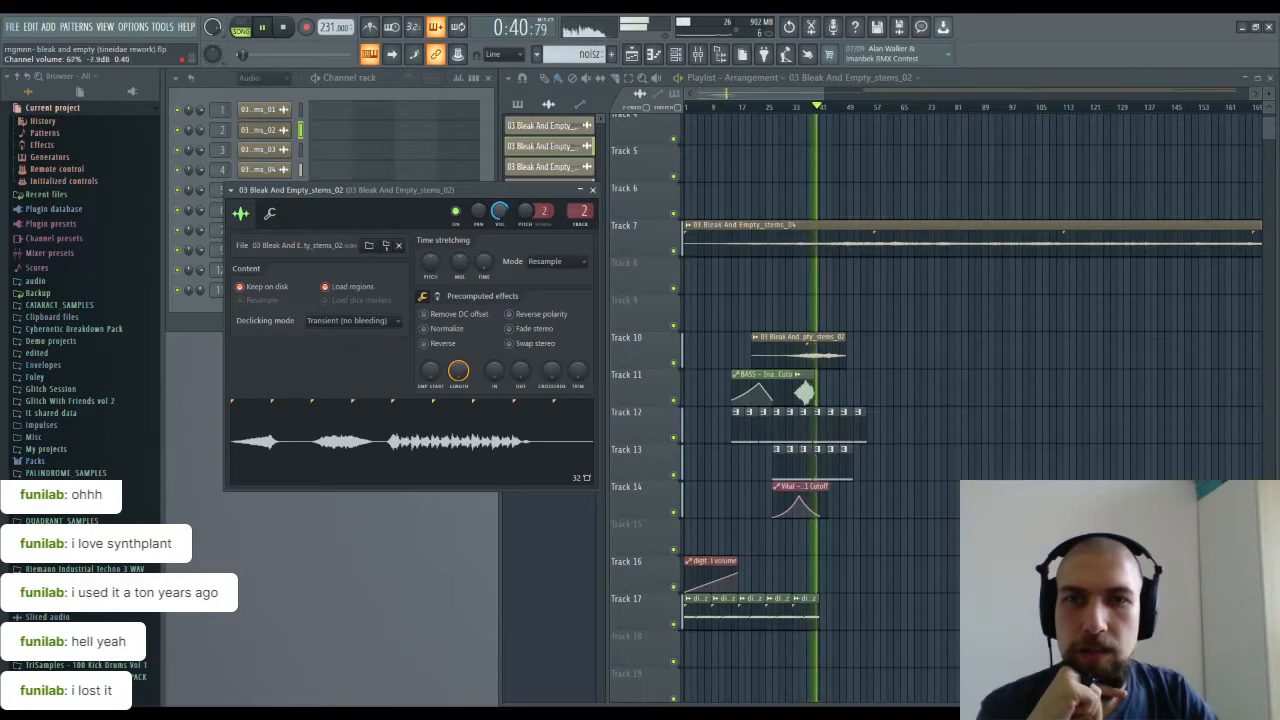
{"action": "scroll", "coordinate": [505, 211], "scroll_direction": "down", "scroll_amount": 1}
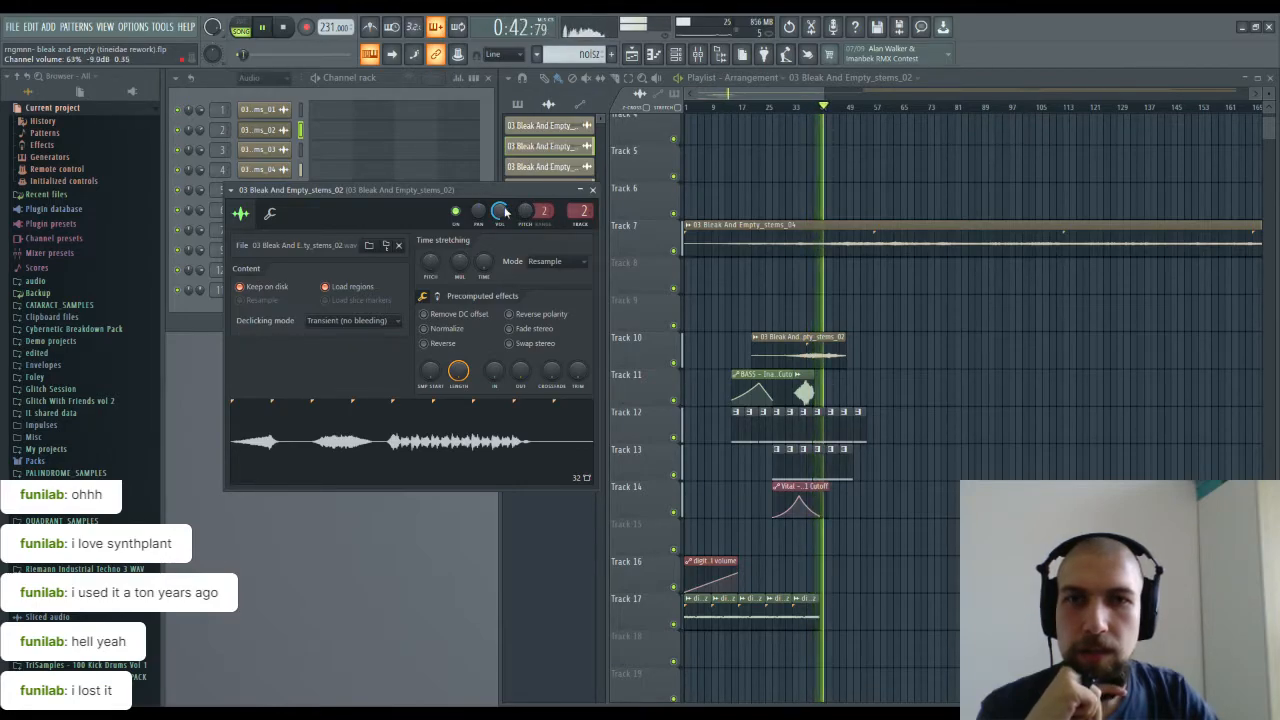
{"action": "left_click", "coordinate": [593, 190]}
{"action": "key", "text": "space"}
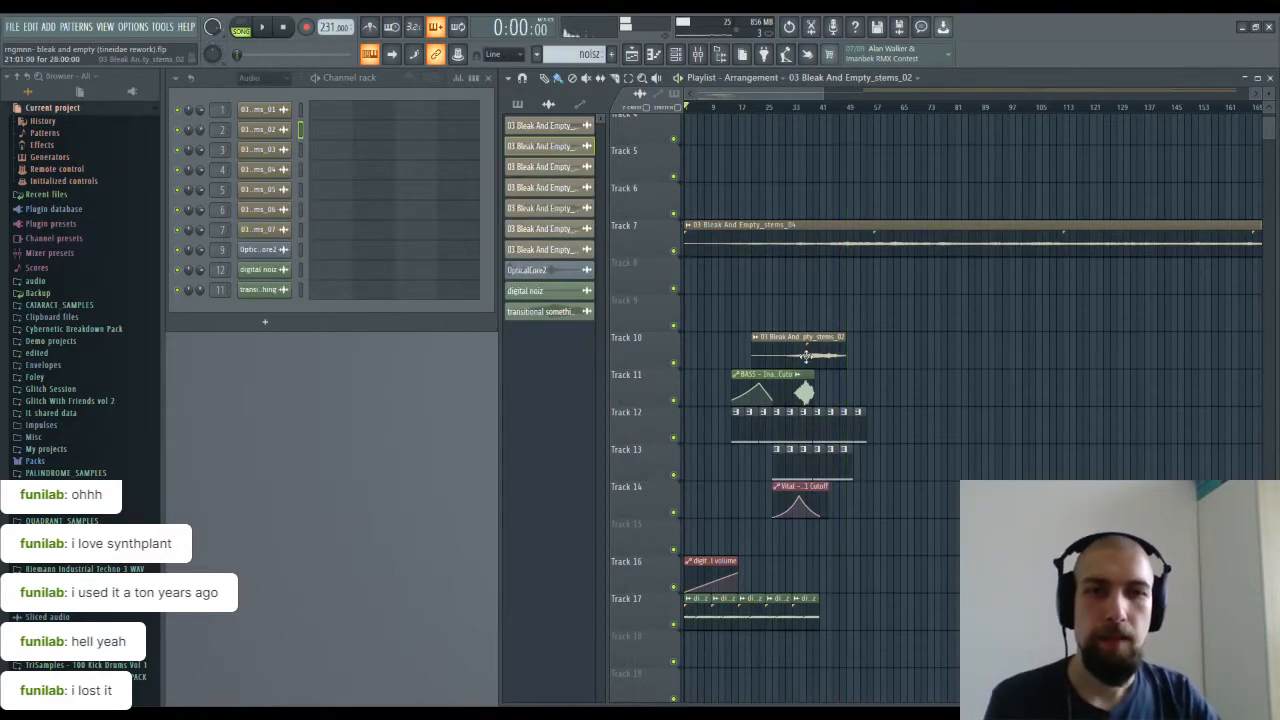
Step: Load Smooth Operator into slot 4 of the 03 Bleak And Empty_stems_02 mixer track and switch its colour theme to green
{"action": "double_click", "coordinate": [812, 357]}
{"action": "left_click", "coordinate": [593, 190]}
{"action": "left_click", "coordinate": [698, 54]}
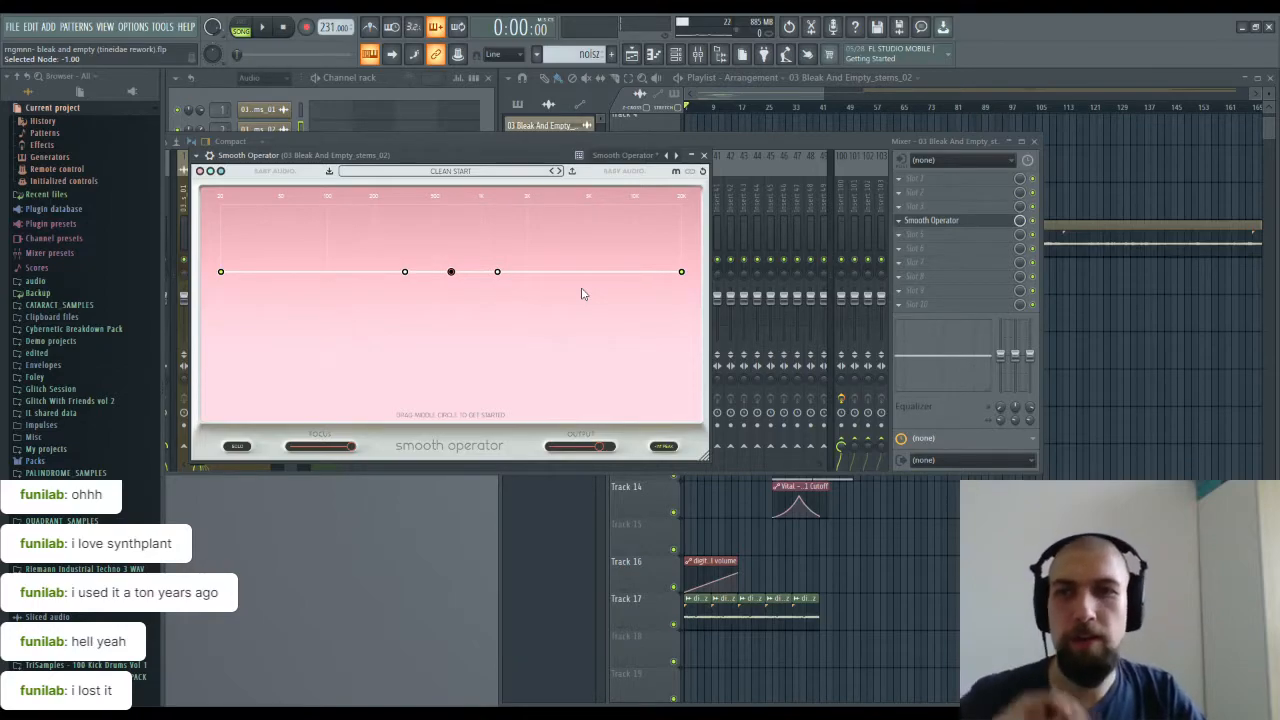
{"action": "left_click", "coordinate": [221, 171]}
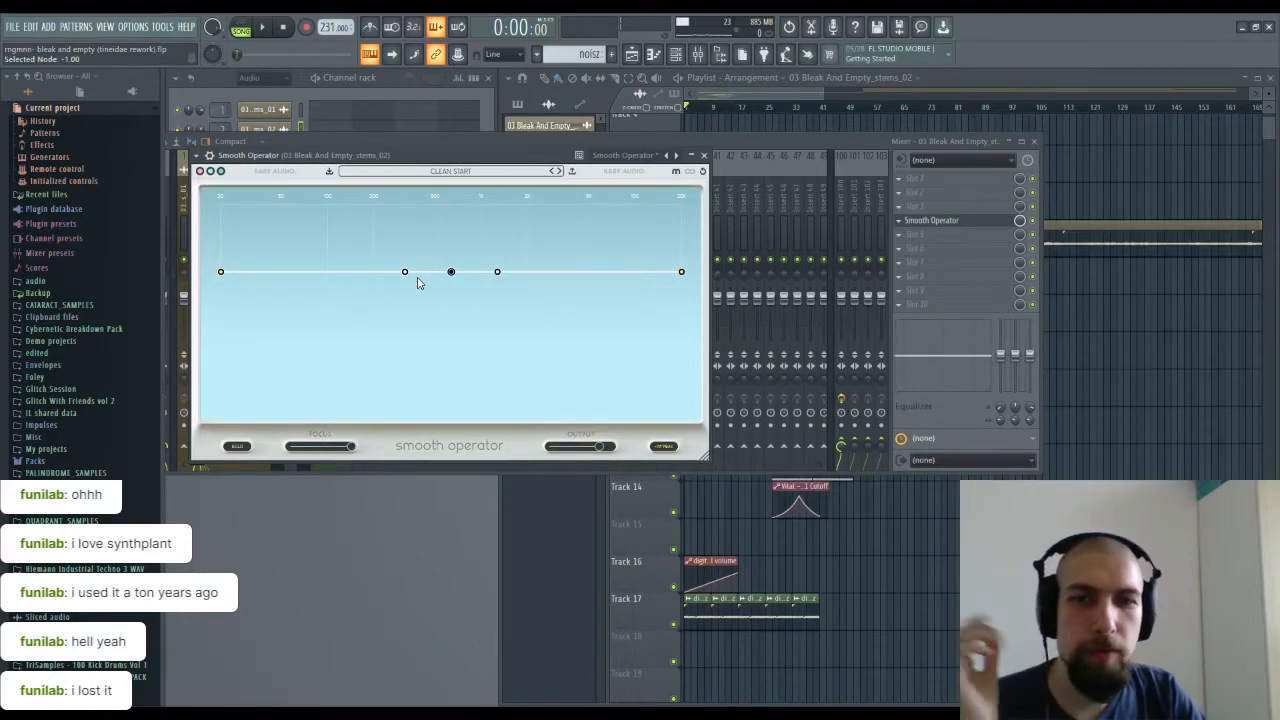
{"action": "left_click", "coordinate": [211, 172]}
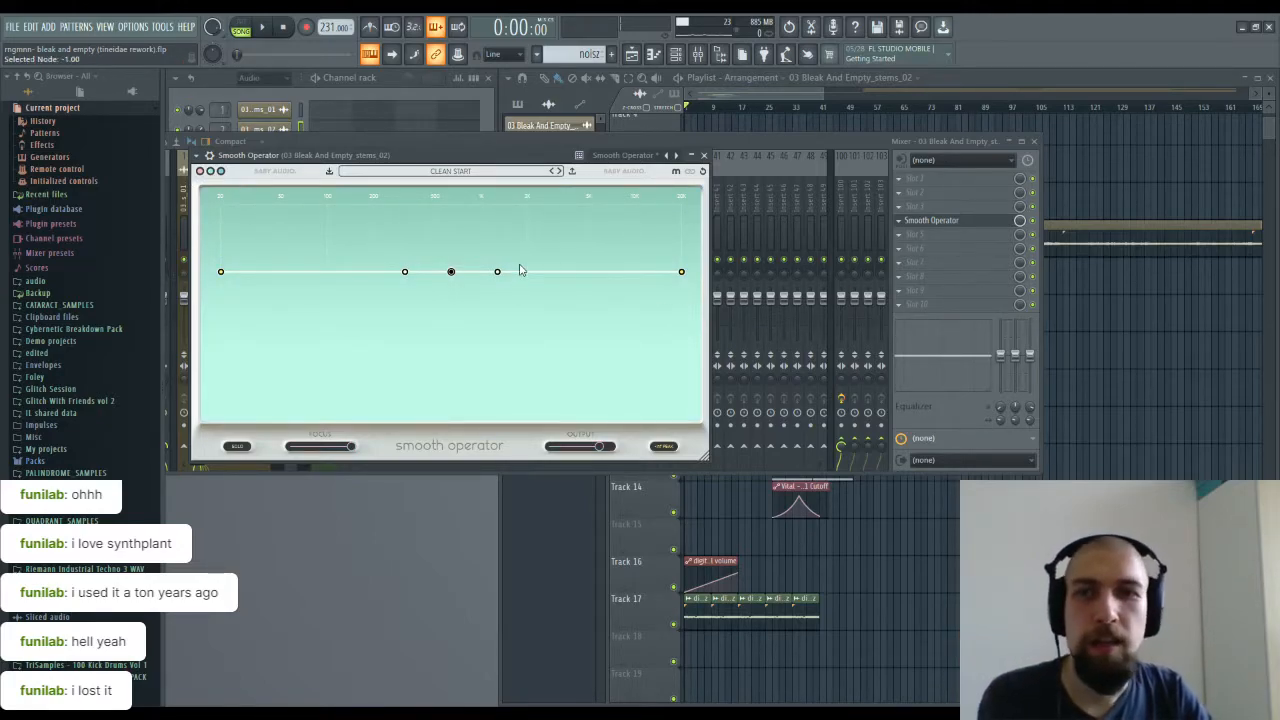
Step: Shape Smooth Operator to suppress the highs, with a right peak offset of about -58.2 dB and a global threshold of about -30.5 dB
{"action": "left_click_drag", "start_coordinate": [497, 274], "coordinate": [504, 356]}
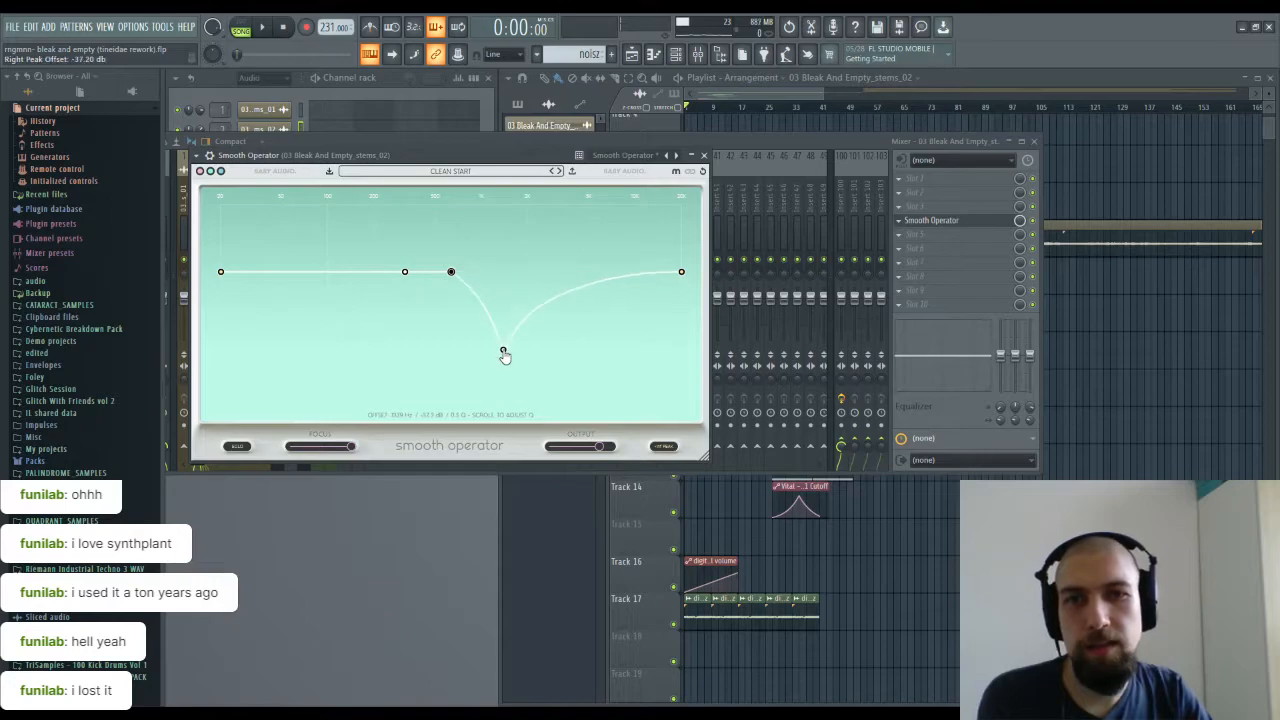
{"action": "left_click_drag", "start_coordinate": [677, 274], "coordinate": [681, 405]}
{"action": "left_click_drag", "start_coordinate": [505, 376], "coordinate": [495, 412]}
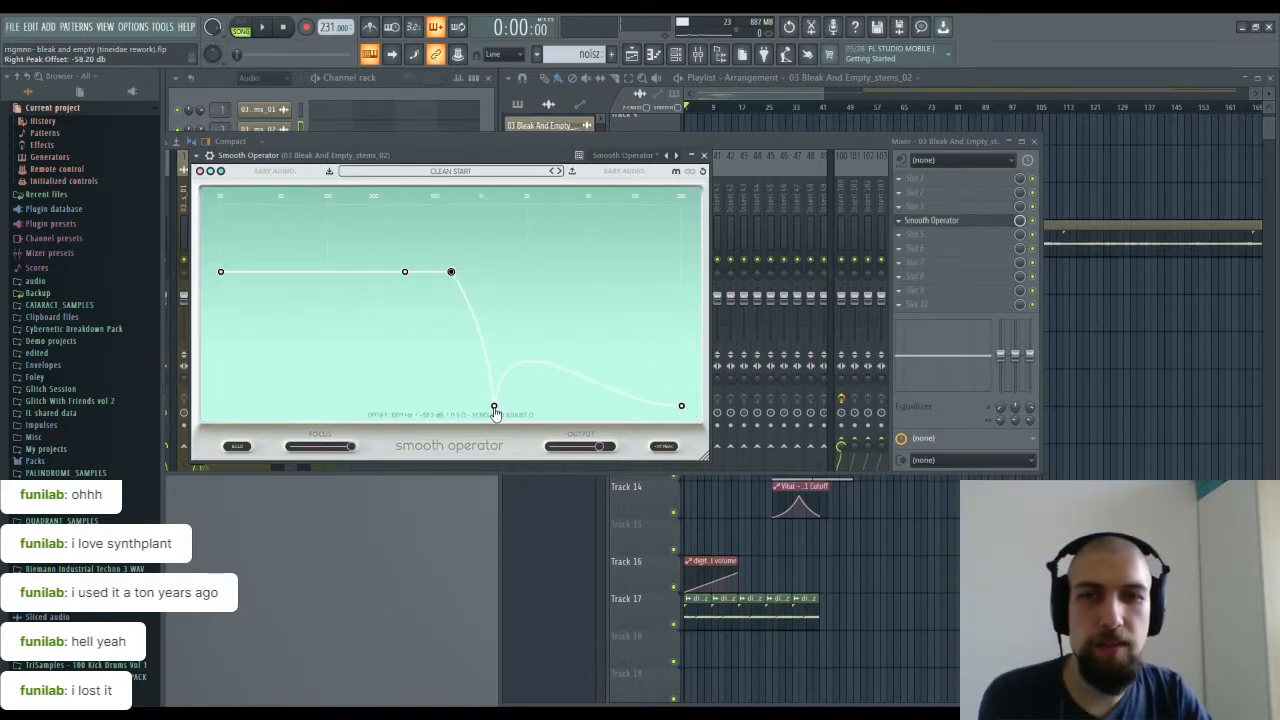
{"action": "scroll", "coordinate": [495, 413], "scroll_direction": "down", "scroll_amount": 3}
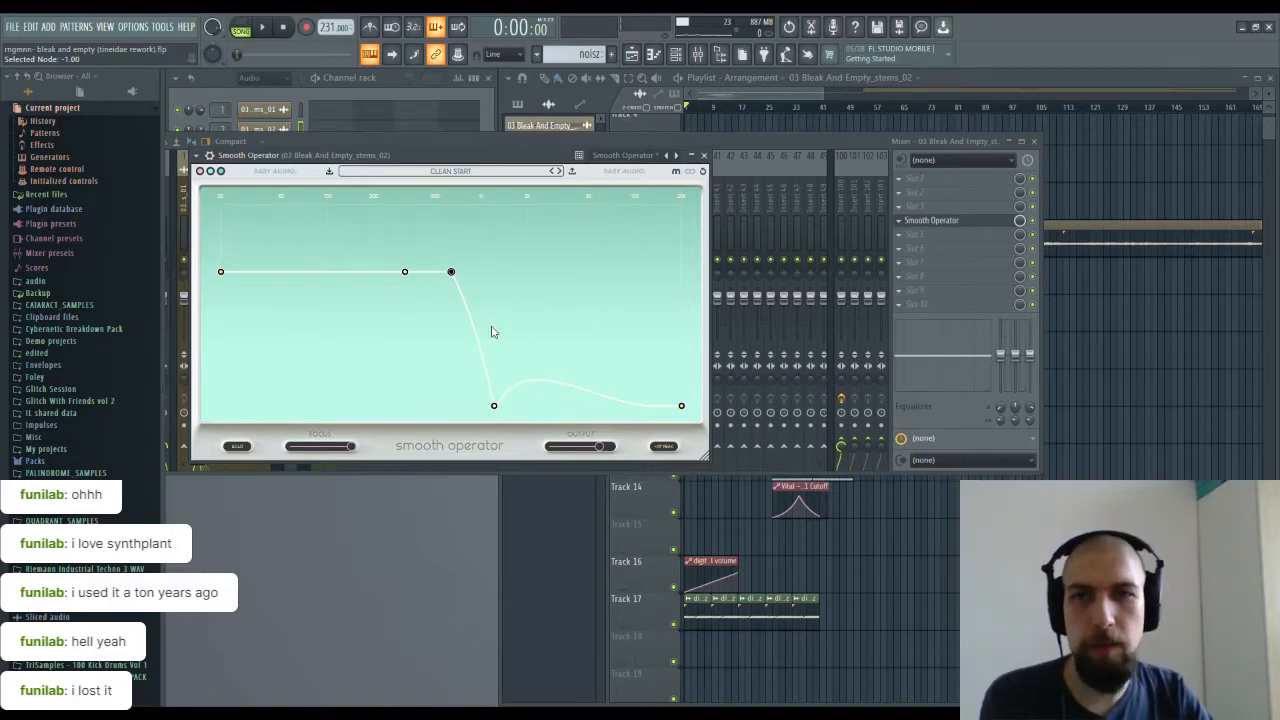
{"action": "mouse_move", "coordinate": [451, 275]}
{"action": "left_mouse_down"}
{"action": "mouse_move", "coordinate": [460, 340]}
{"action": "mouse_move", "coordinate": [458, 216]}
{"action": "mouse_move", "coordinate": [460, 357]}
{"action": "mouse_move", "coordinate": [447, 223]}
{"action": "mouse_move", "coordinate": [455, 350]}
{"action": "mouse_move", "coordinate": [463, 246]}
{"action": "mouse_move", "coordinate": [457, 337]}
{"action": "mouse_move", "coordinate": [466, 257]}
{"action": "mouse_move", "coordinate": [459, 276]}
{"action": "left_mouse_up"}
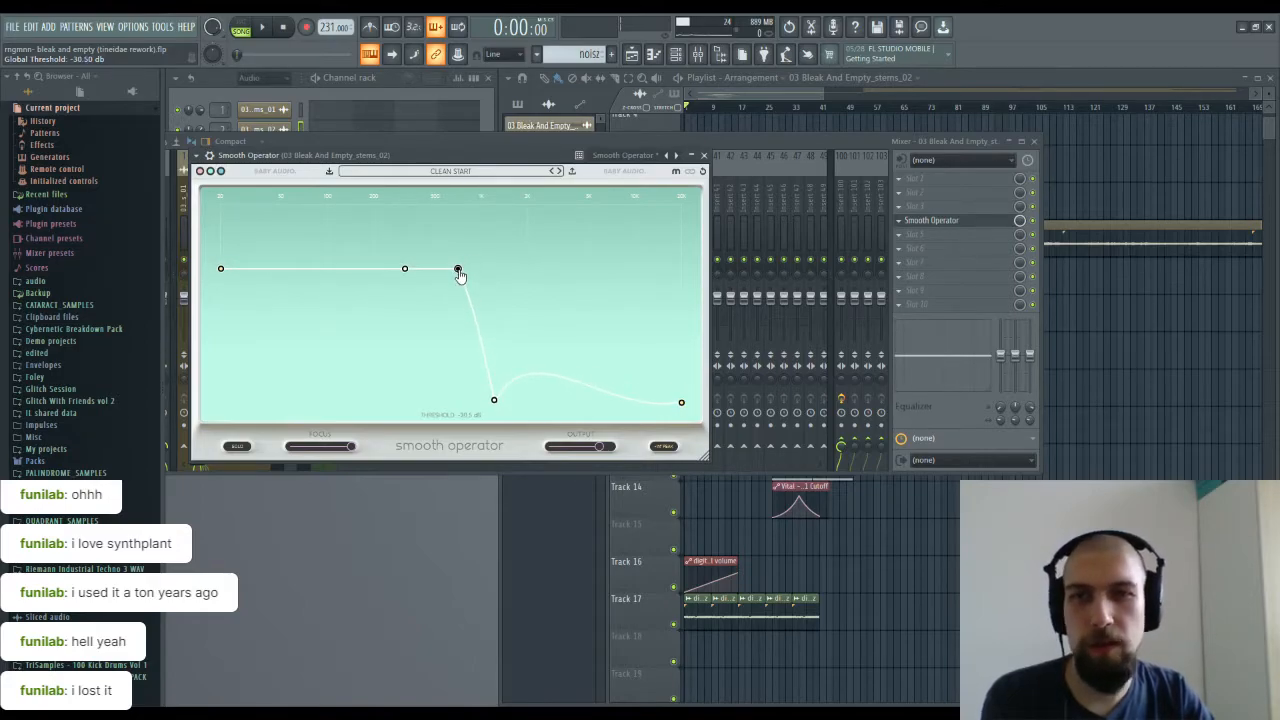
{"action": "left_click", "coordinate": [703, 155]}
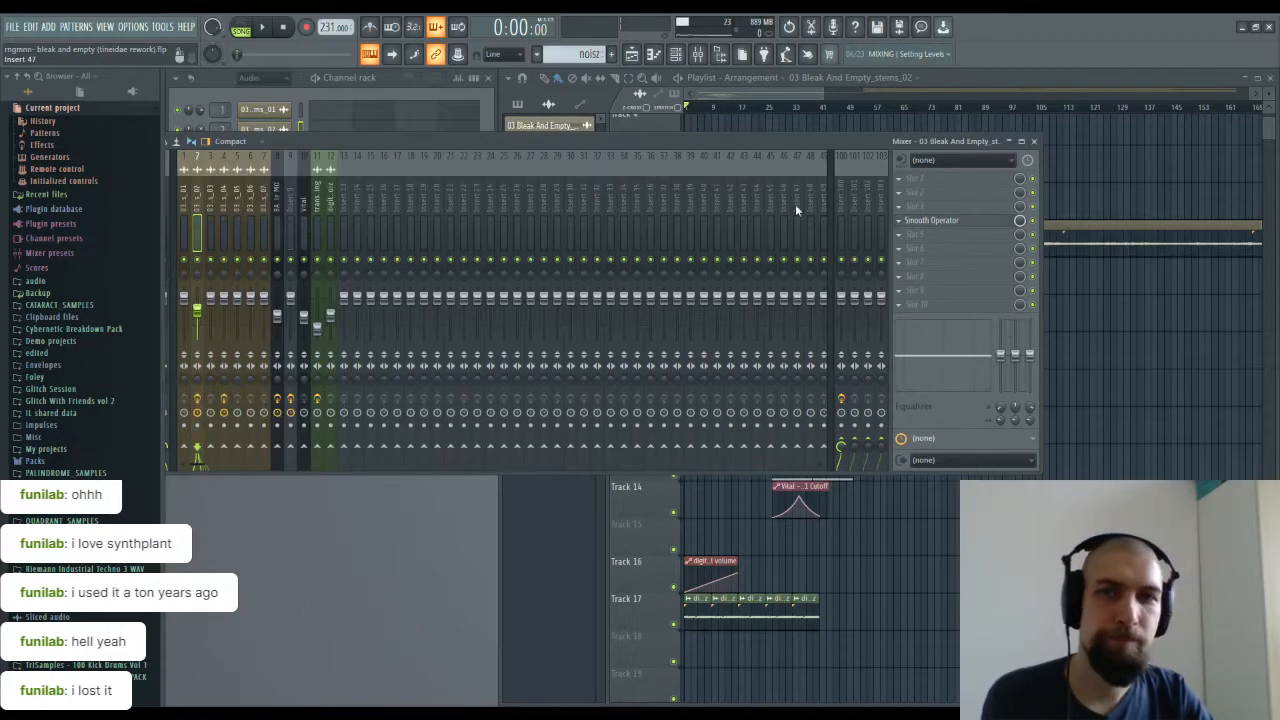
{"action": "left_click", "coordinate": [1034, 141]}
Step: Play the arrangement from about bar 13 and examine how Smooth Operator processes 03 Bleak And Empty_stems_02
{"action": "left_click", "coordinate": [724, 108]}
{"action": "key", "text": "space"}
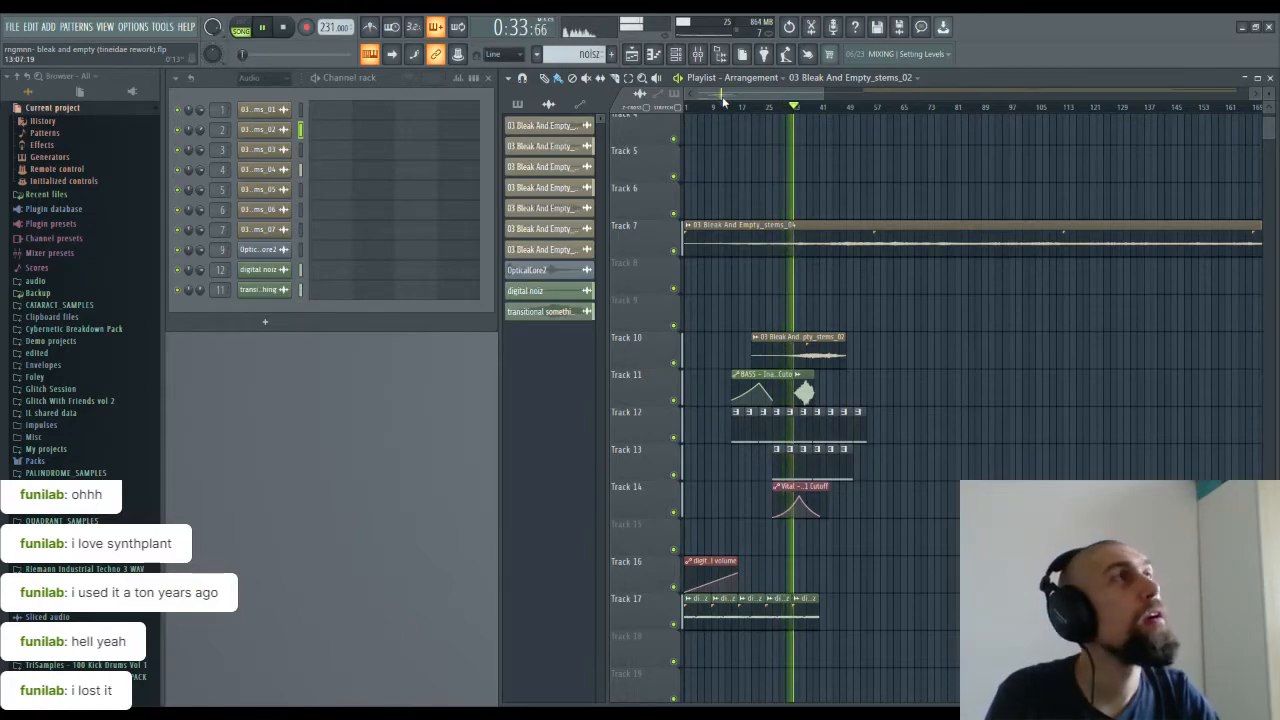
{"action": "left_click", "coordinate": [698, 54]}
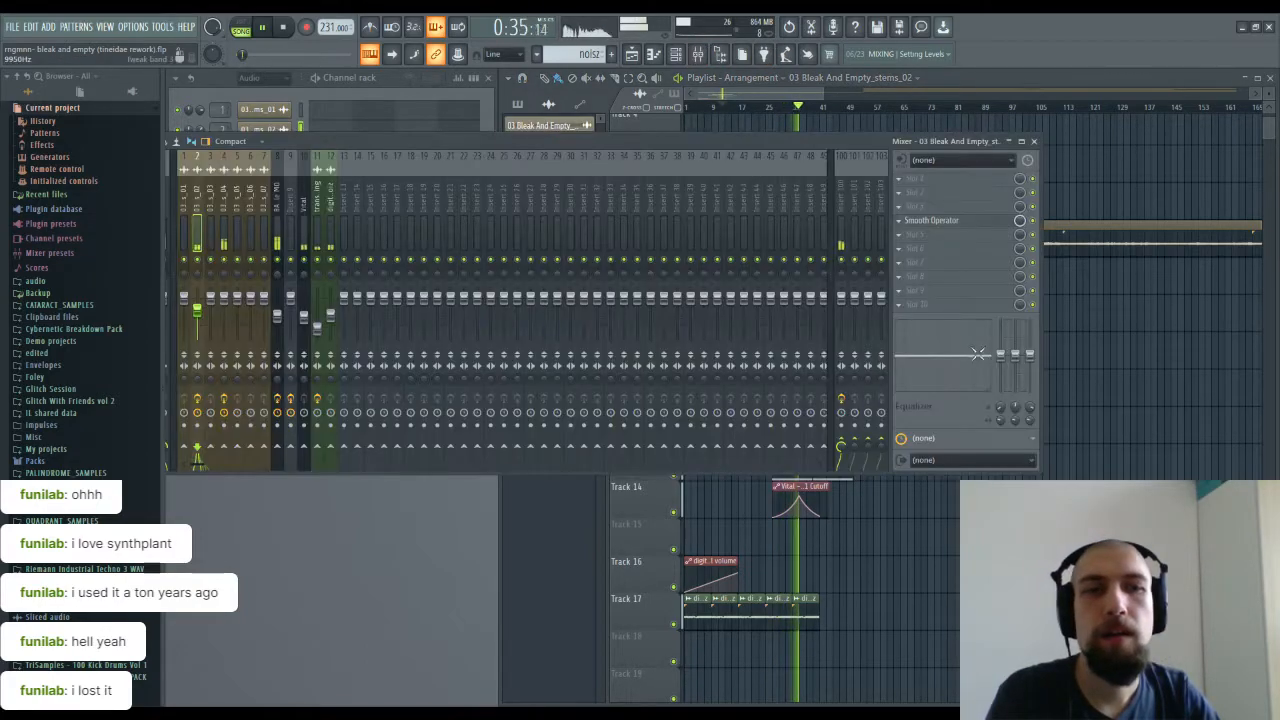
{"action": "left_click", "coordinate": [931, 220]}
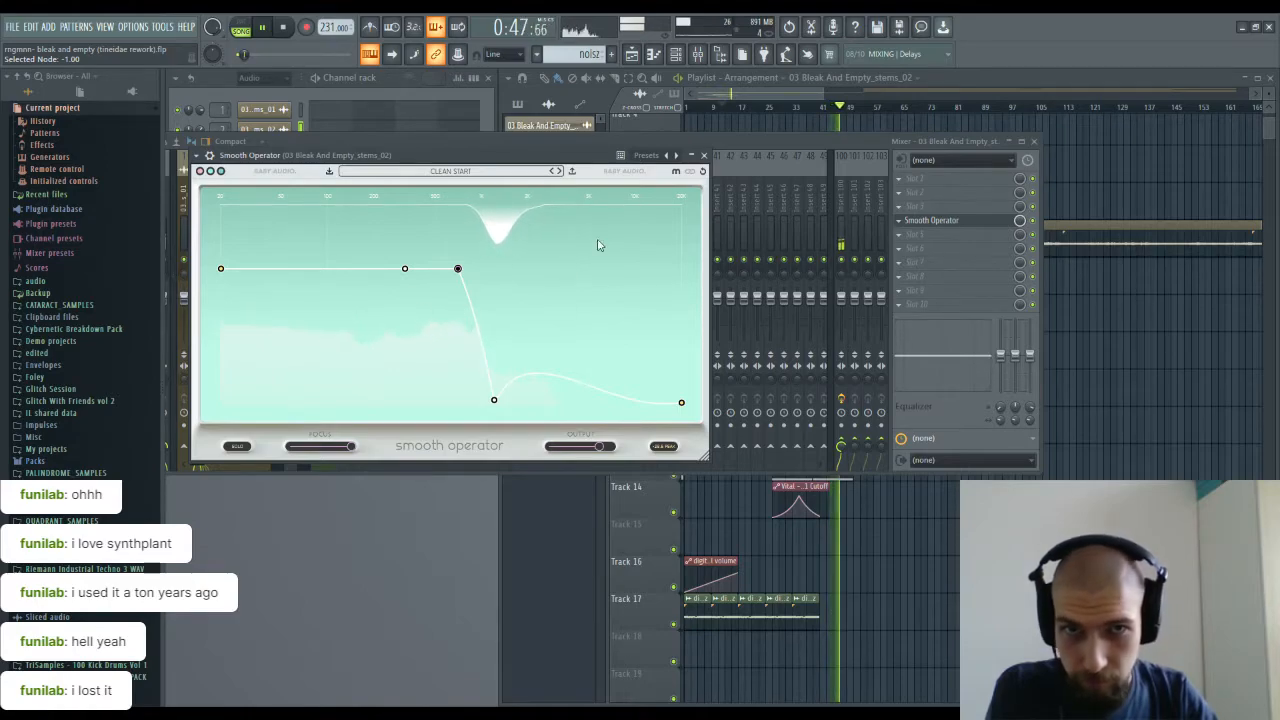
{"action": "left_click", "coordinate": [704, 156]}
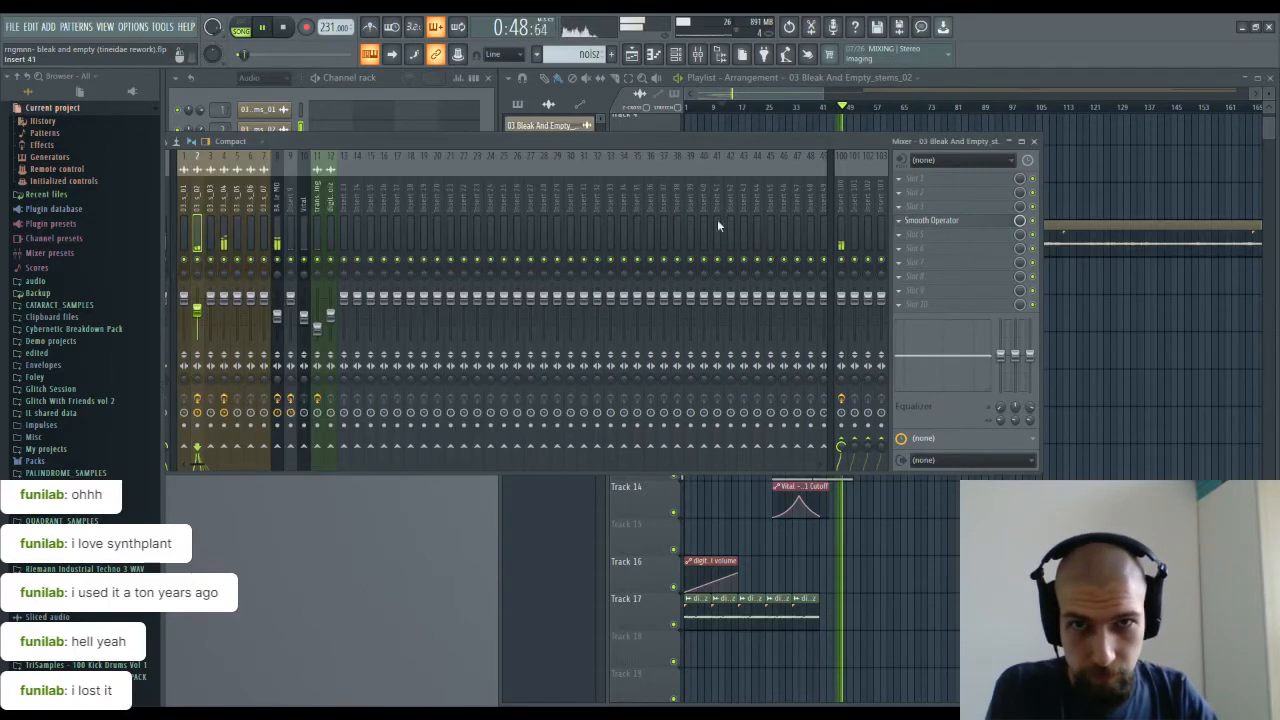
{"action": "left_click", "coordinate": [1034, 141]}
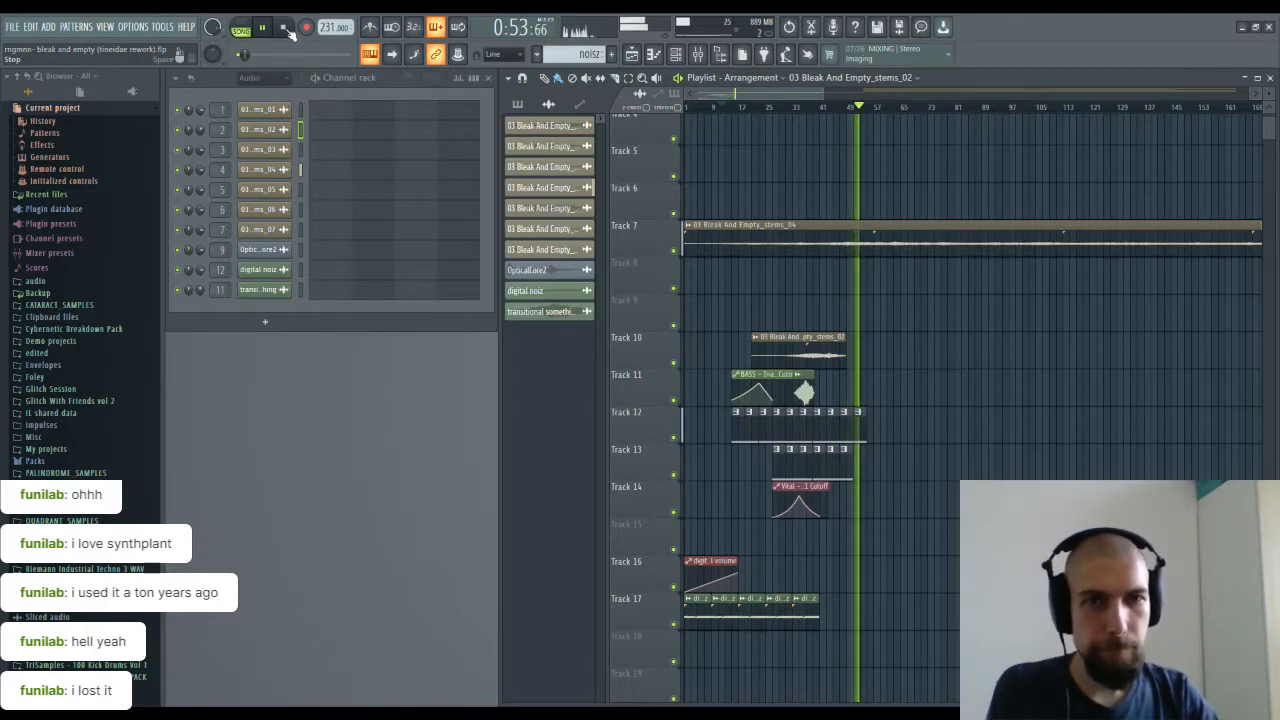
Step: Stop playback and extend the bsub pattern on Track 12 with seven more clips, from bar 55 to bar 83
{"action": "scroll", "coordinate": [876, 113], "scroll_direction": "up", "scroll_amount": 5}
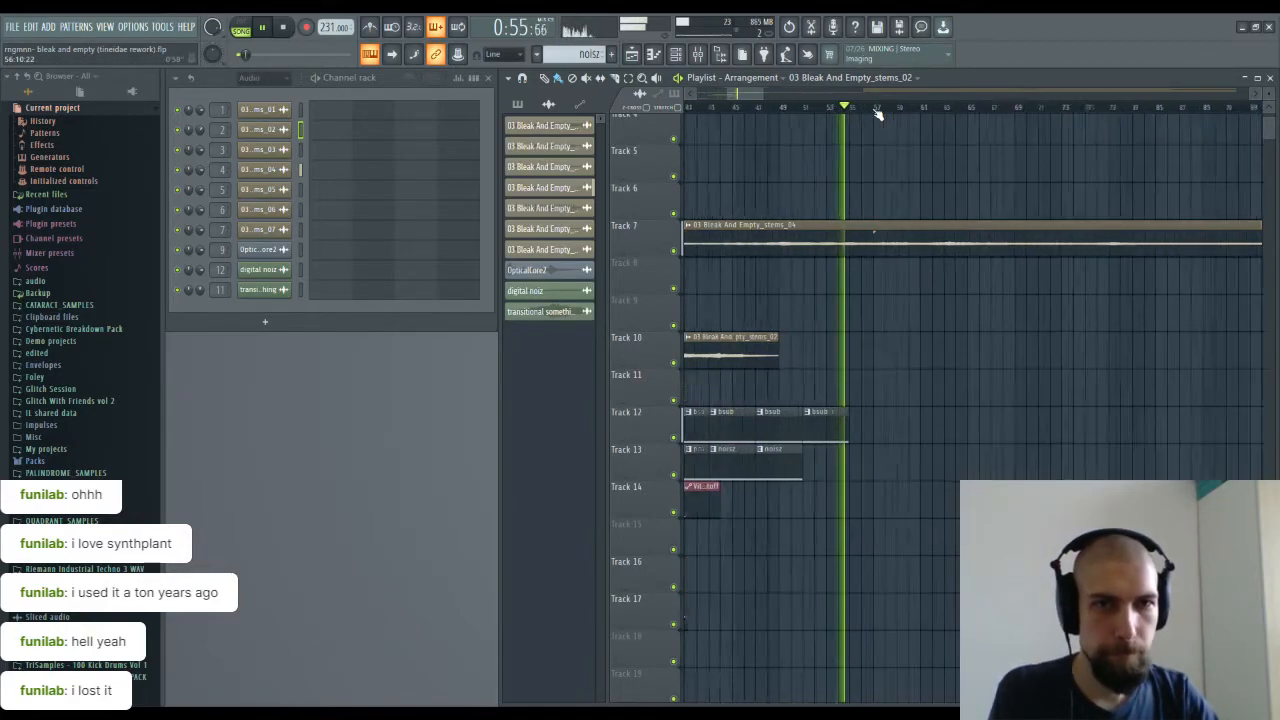
{"action": "key", "text": "space"}
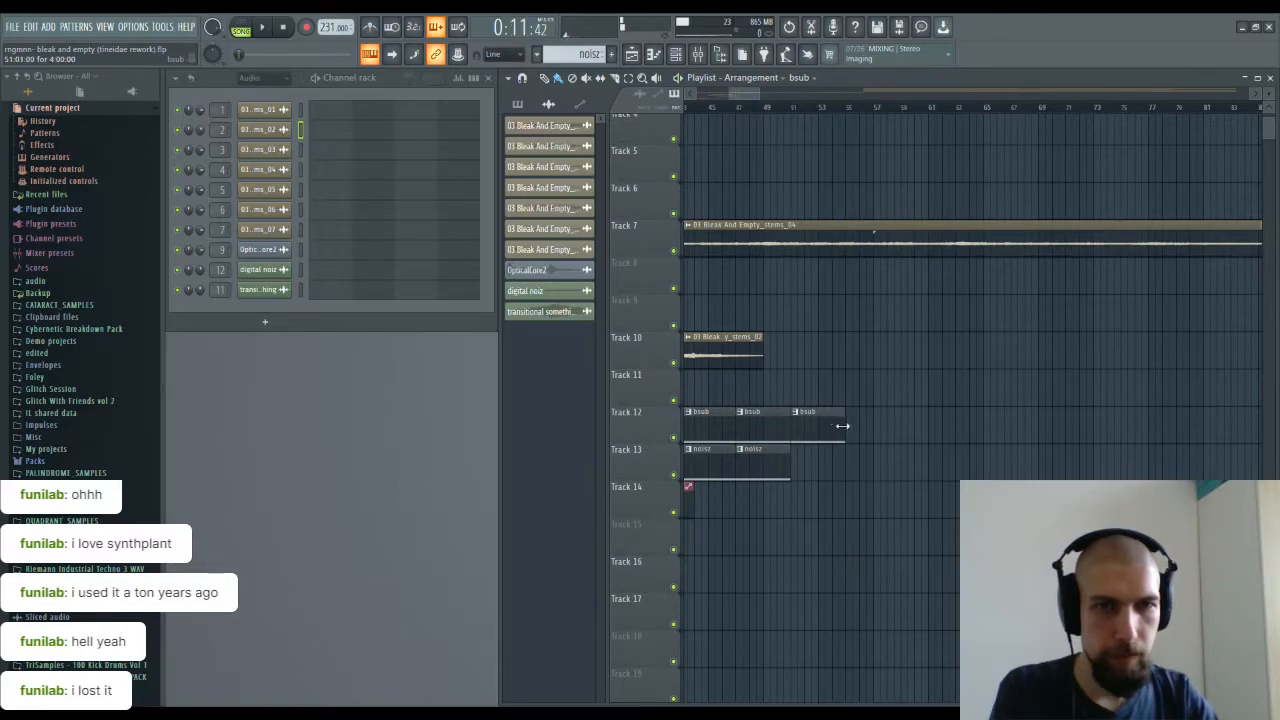
{"action": "left_click_drag", "start_coordinate": [851, 430], "coordinate": [1229, 434]}
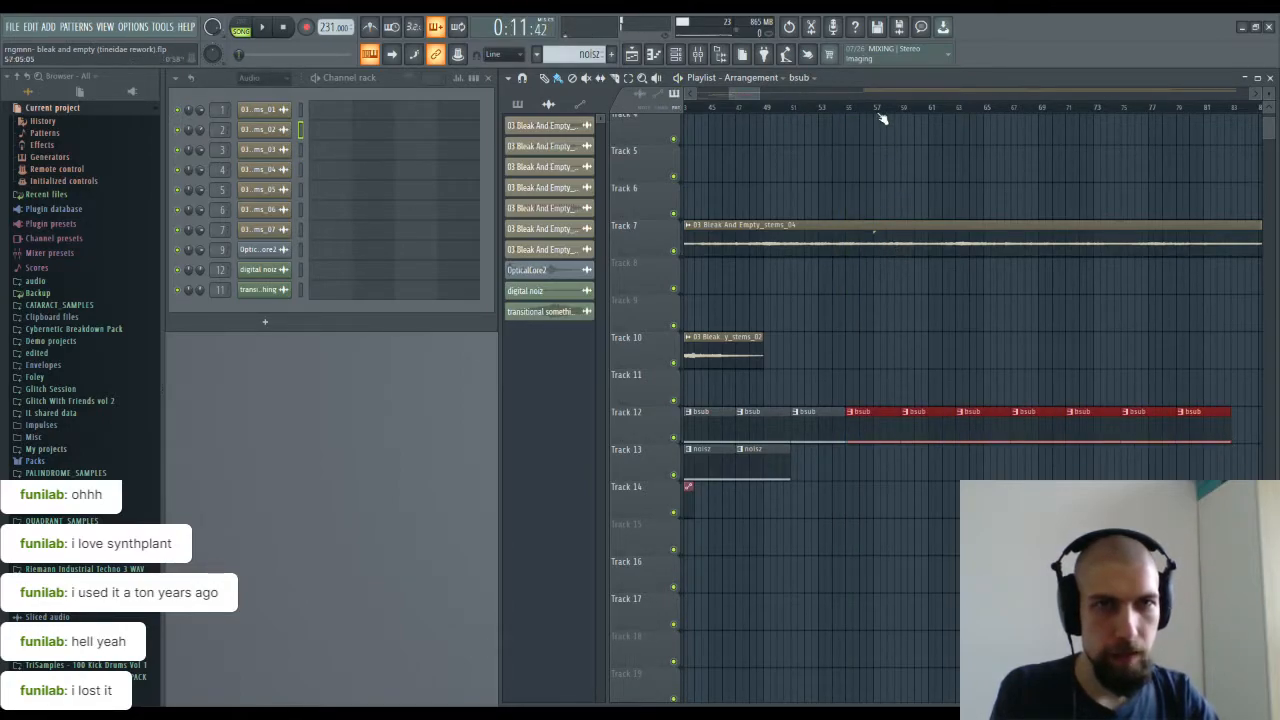
Step: Move the transitional something clip from Track 11 to Track 9 and trim the BASS - Inaudible MO - Cutoff automation clip to end at bar 27
{"action": "scroll", "coordinate": [884, 118], "scroll_direction": "down", "scroll_amount": 4}
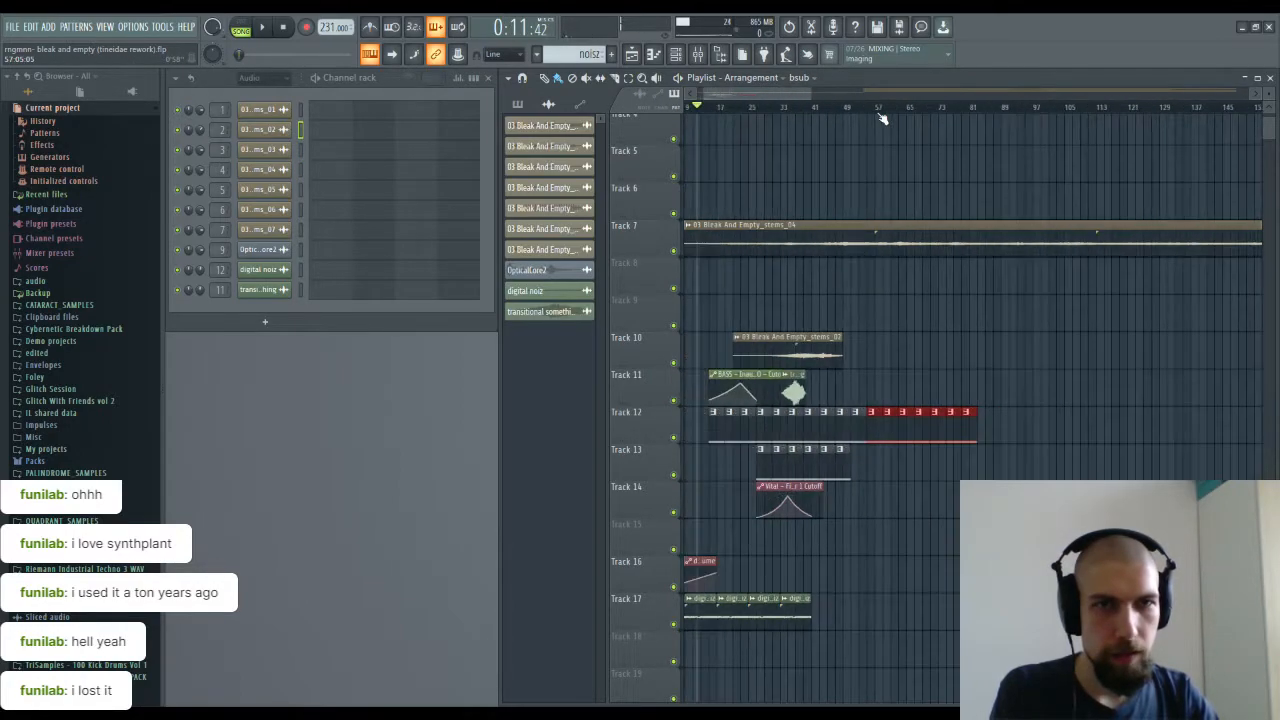
{"action": "left_click", "coordinate": [742, 380]}
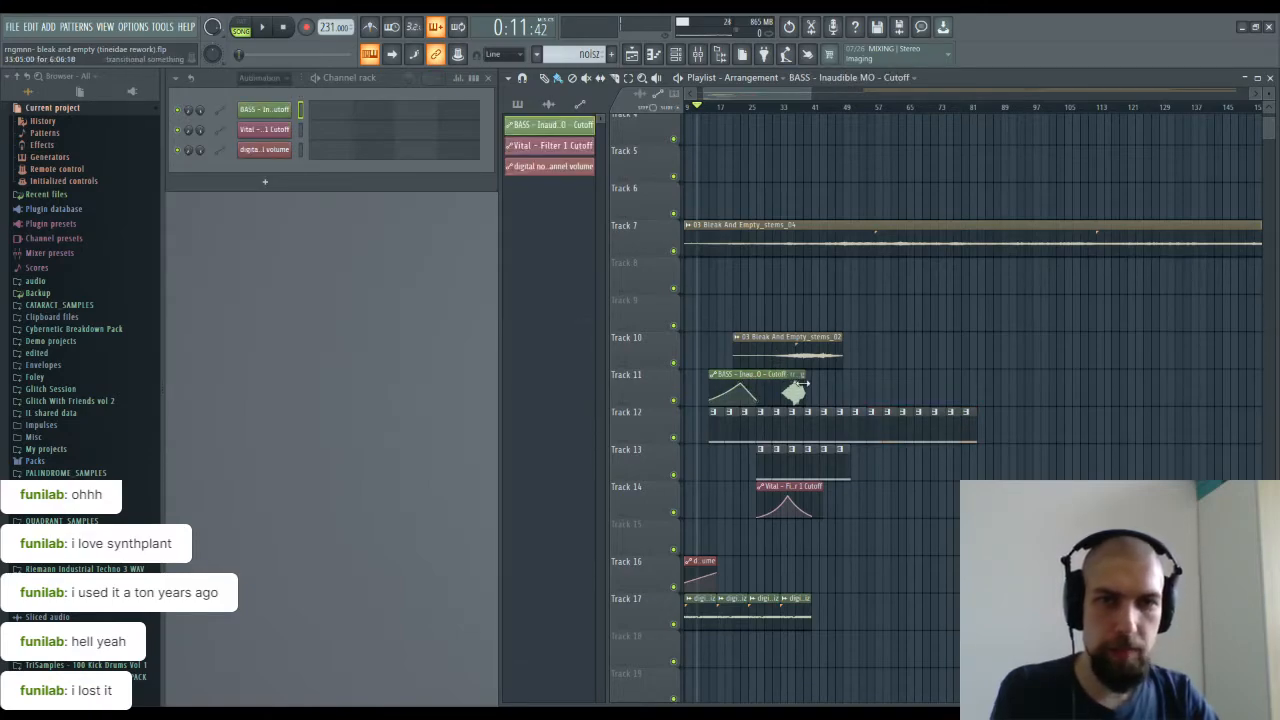
{"action": "left_click", "coordinate": [797, 388]}
{"action": "key", "text": "shift+Up"}
{"action": "key", "text": "shift+Up"}
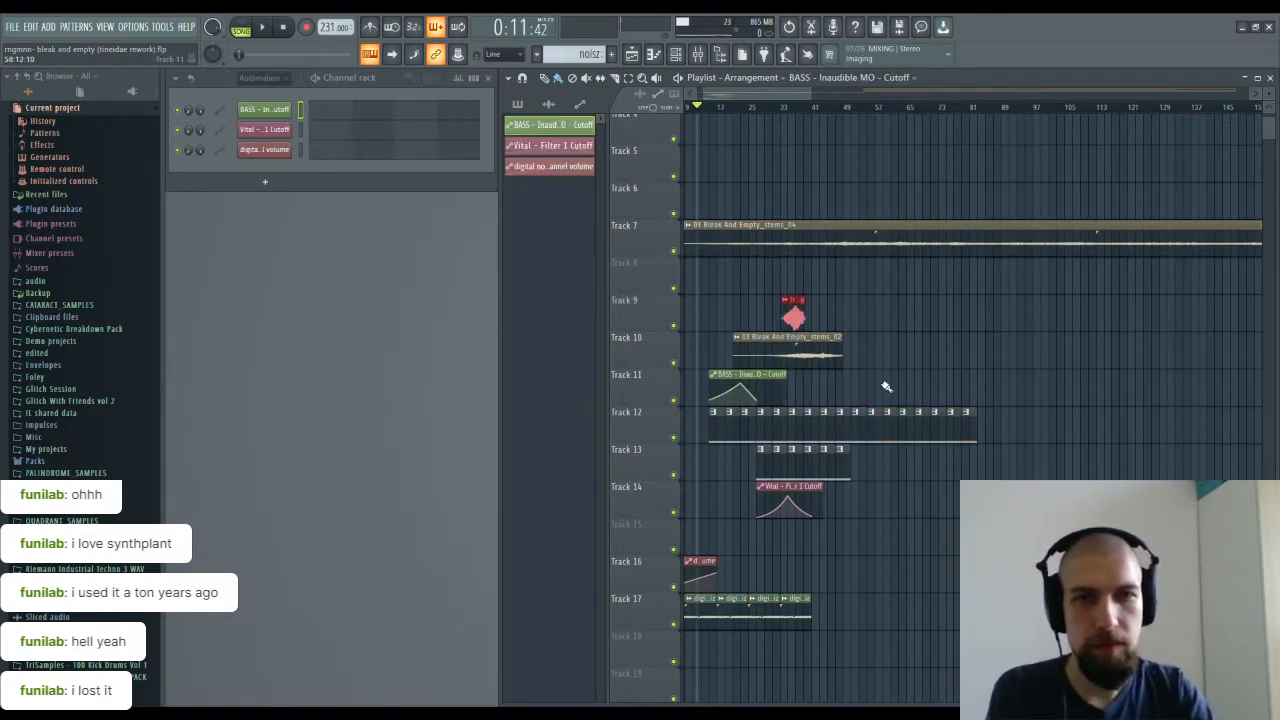
{"action": "scroll", "coordinate": [745, 108], "scroll_direction": "up", "scroll_amount": 4}
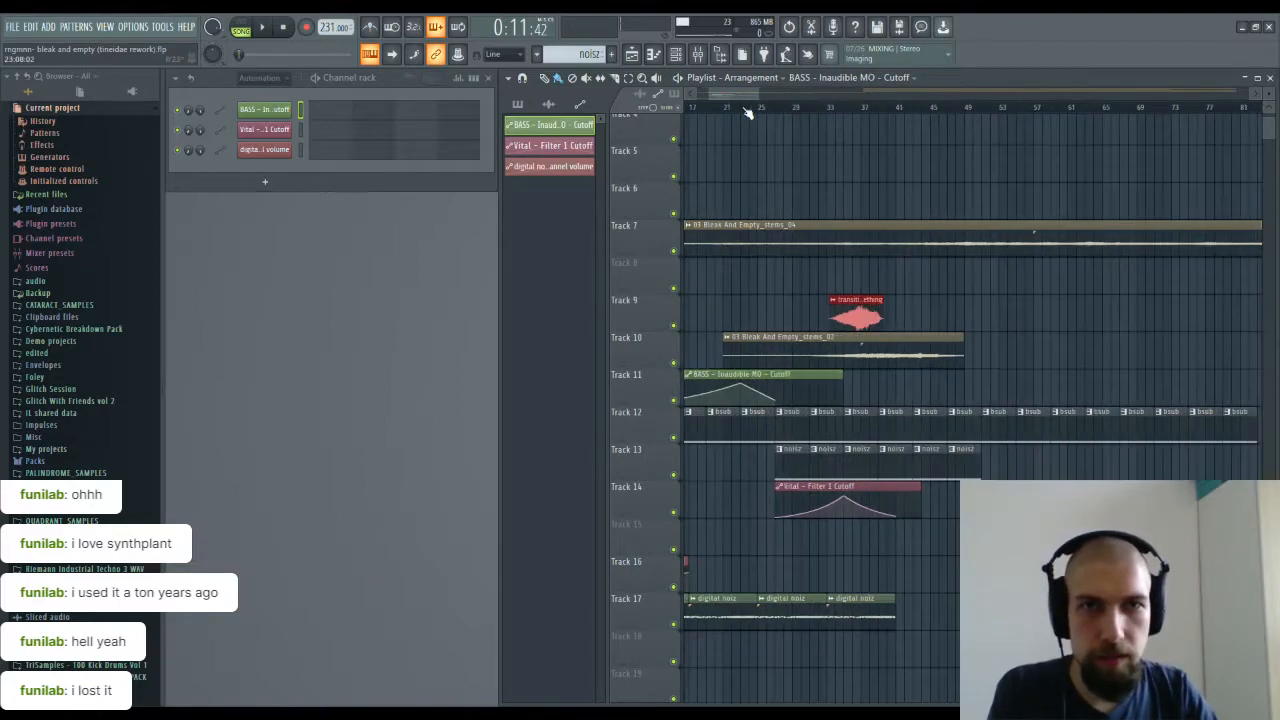
{"action": "left_click_drag", "start_coordinate": [884, 385], "coordinate": [771, 383]}
Step: Move the transitional something clip back down to Track 11 and pick the BASS - Inaudible MO - Cutoff automation clip
{"action": "left_click", "coordinate": [899, 302]}
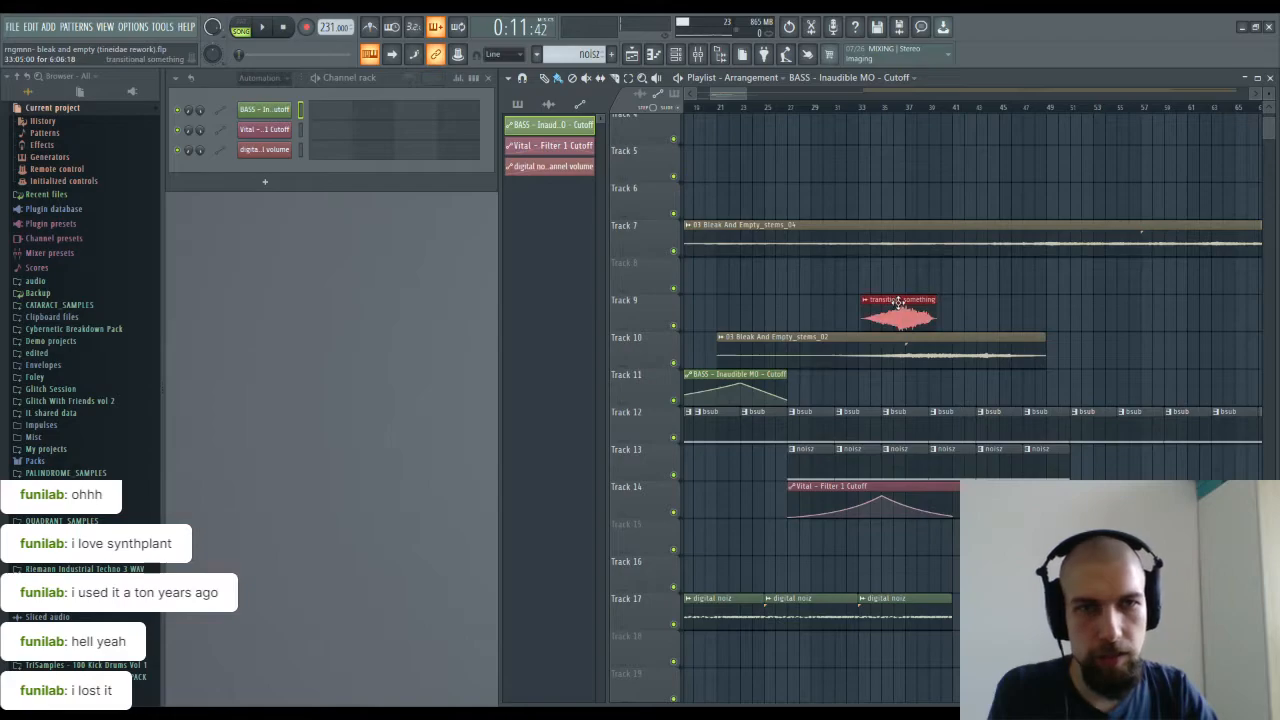
{"action": "key", "text": "shift+Down"}
{"action": "key", "text": "shift+Down"}
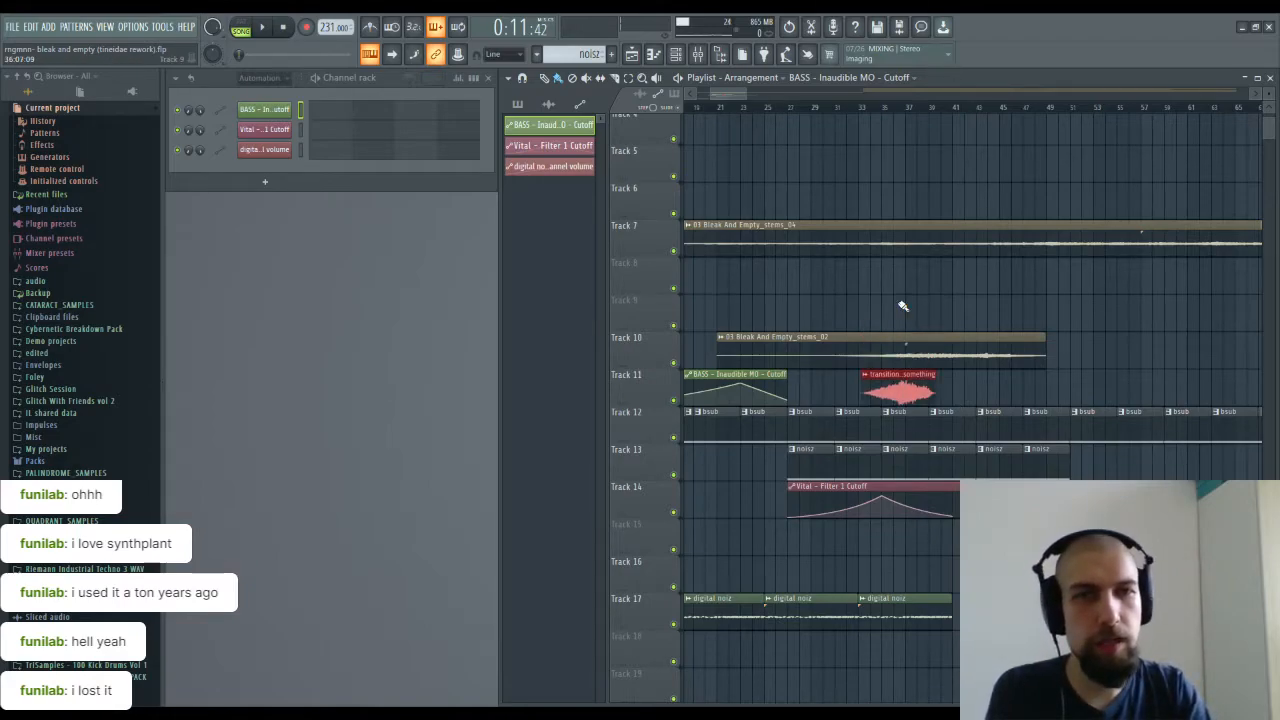
{"action": "left_click", "coordinate": [713, 378]}
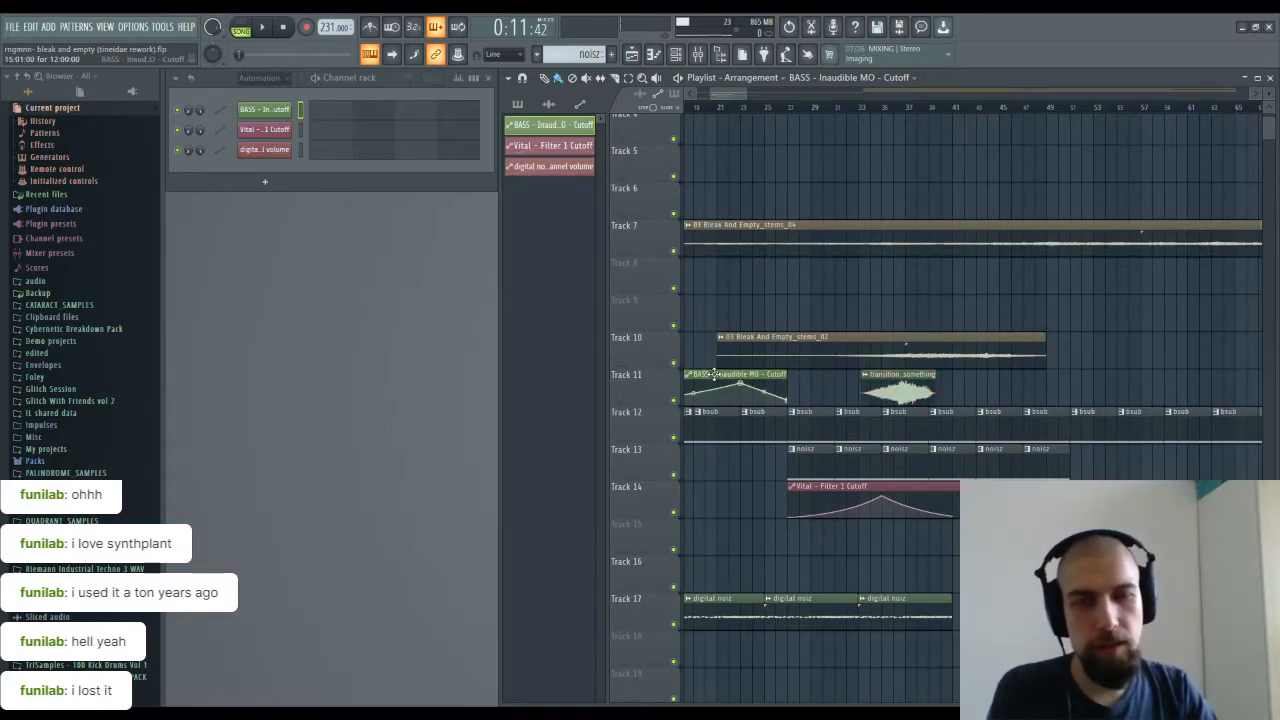
{"action": "scroll", "coordinate": [787, 98], "scroll_direction": "down", "scroll_amount": 3}
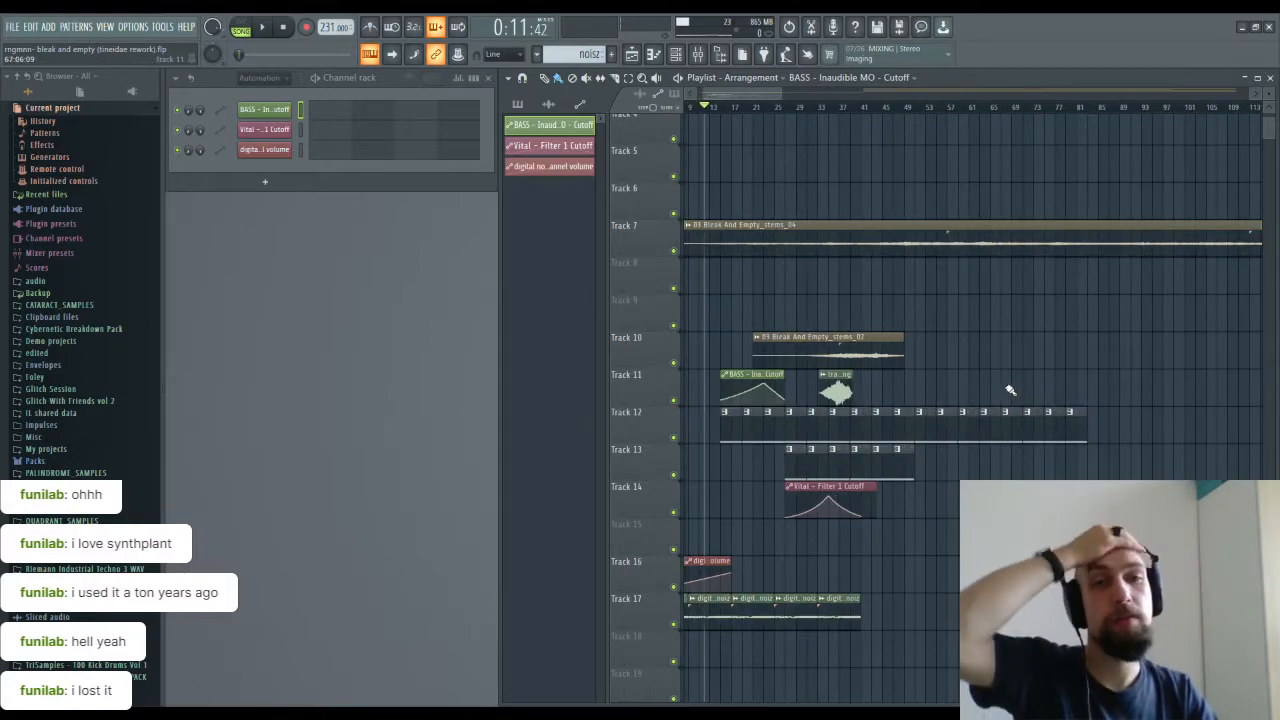
{"action": "left_click_drag", "start_coordinate": [1168, 364], "coordinate": [988, 360]}
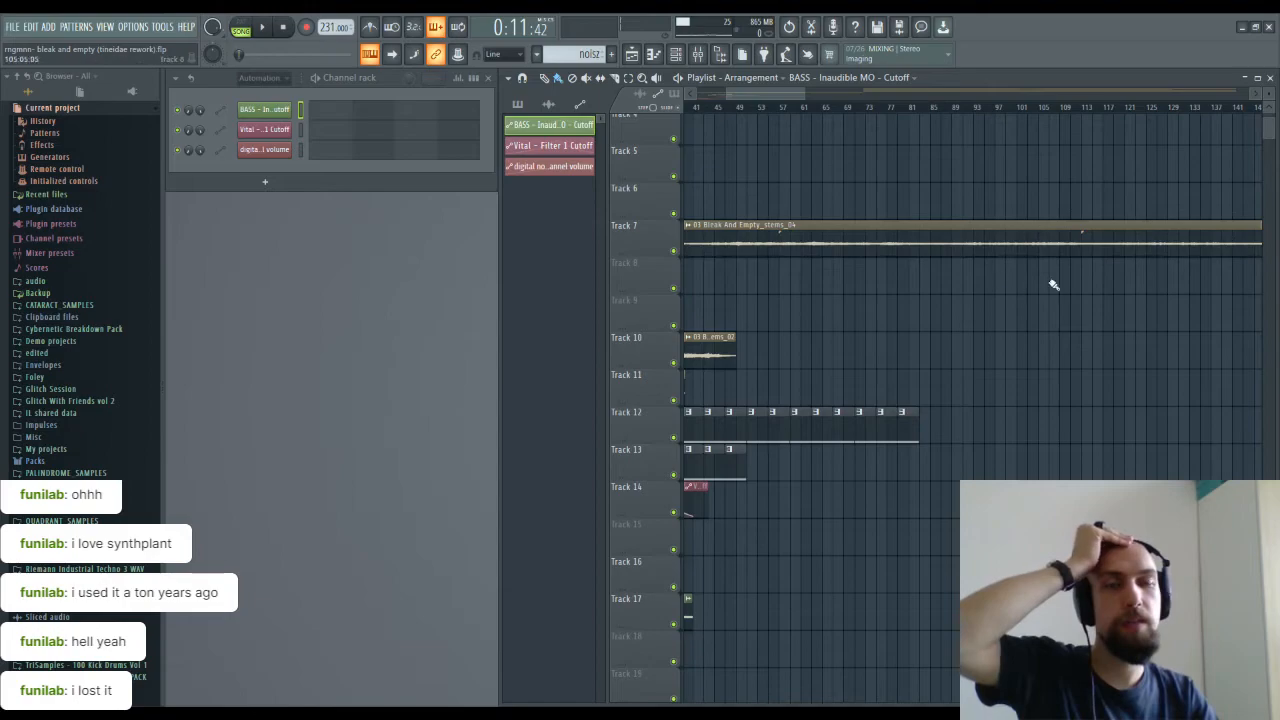
{"action": "left_click_drag", "start_coordinate": [800, 362], "coordinate": [1045, 310]}
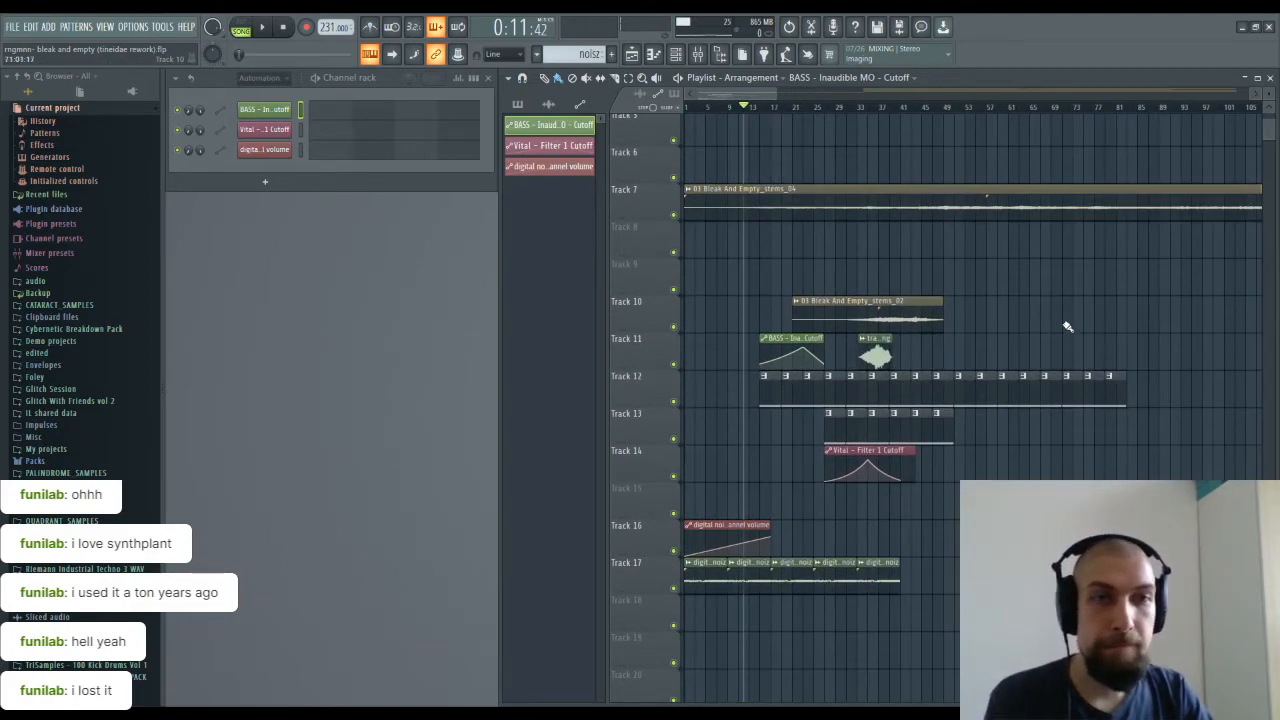
{"action": "scroll", "coordinate": [969, 337], "scroll_direction": "up", "scroll_amount": 2}
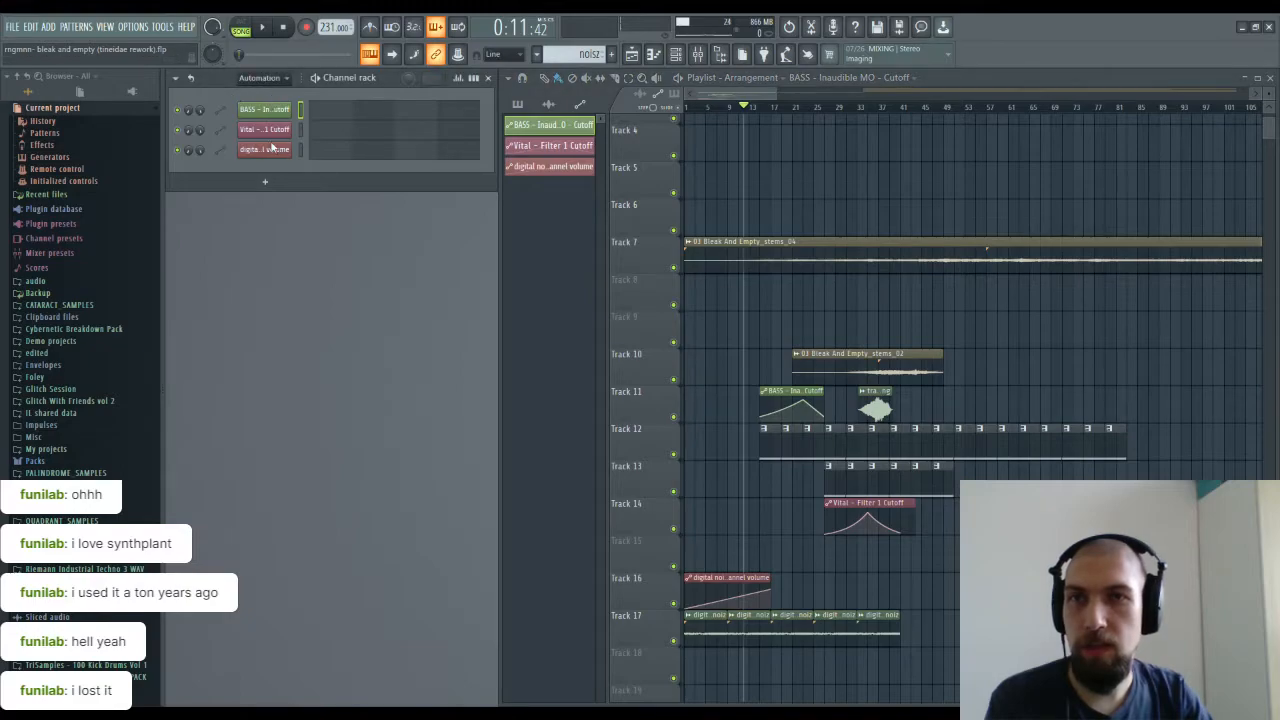
Step: Set up the Vital #2 channel with the Super_Basic_Calm_Pad preset, found by searching the presets for "calm"
{"action": "key", "text": "Page_Down"}
{"action": "left_click", "coordinate": [278, 113]}
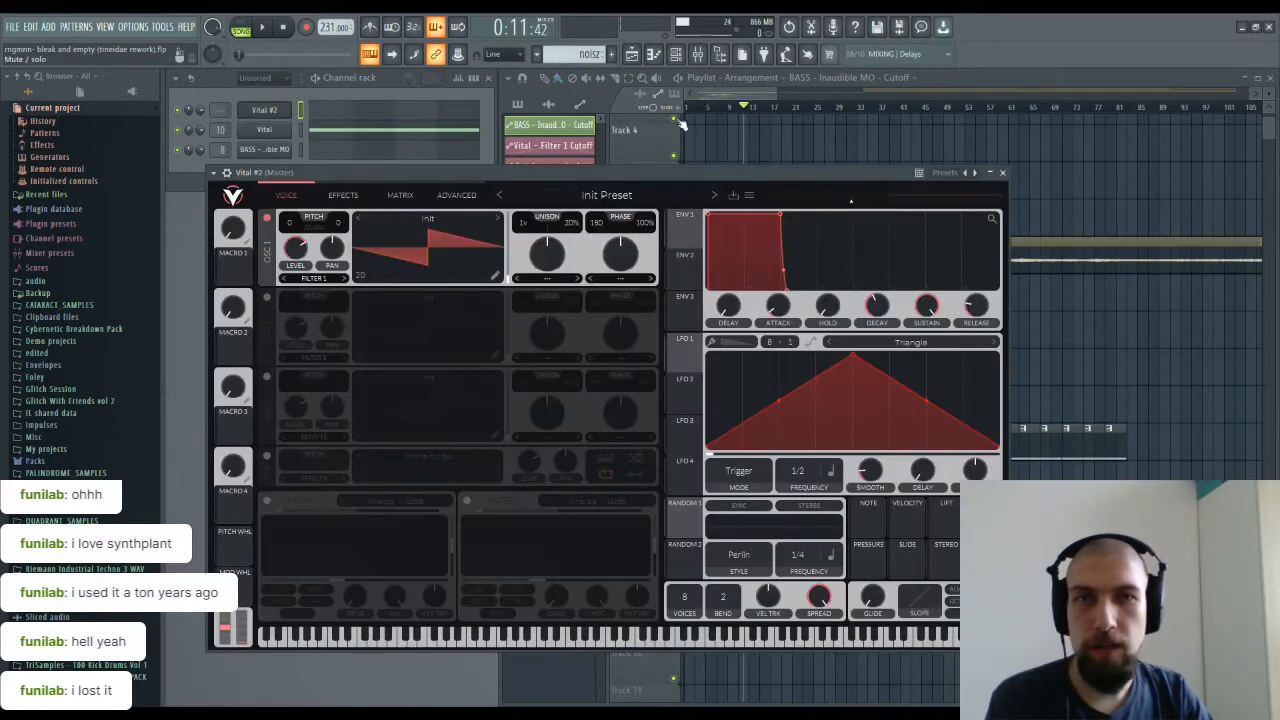
{"action": "left_click", "coordinate": [629, 195]}
{"action": "left_click", "coordinate": [406, 418]}
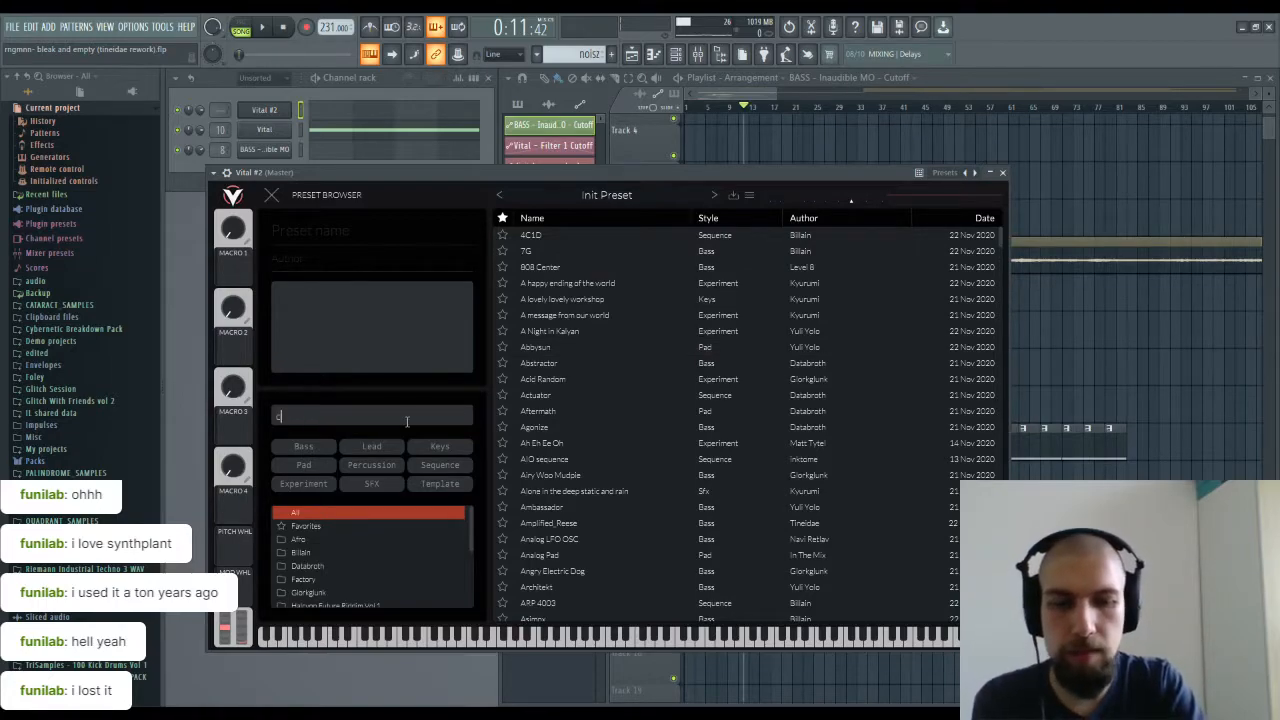
{"action": "type", "text": "calm"}
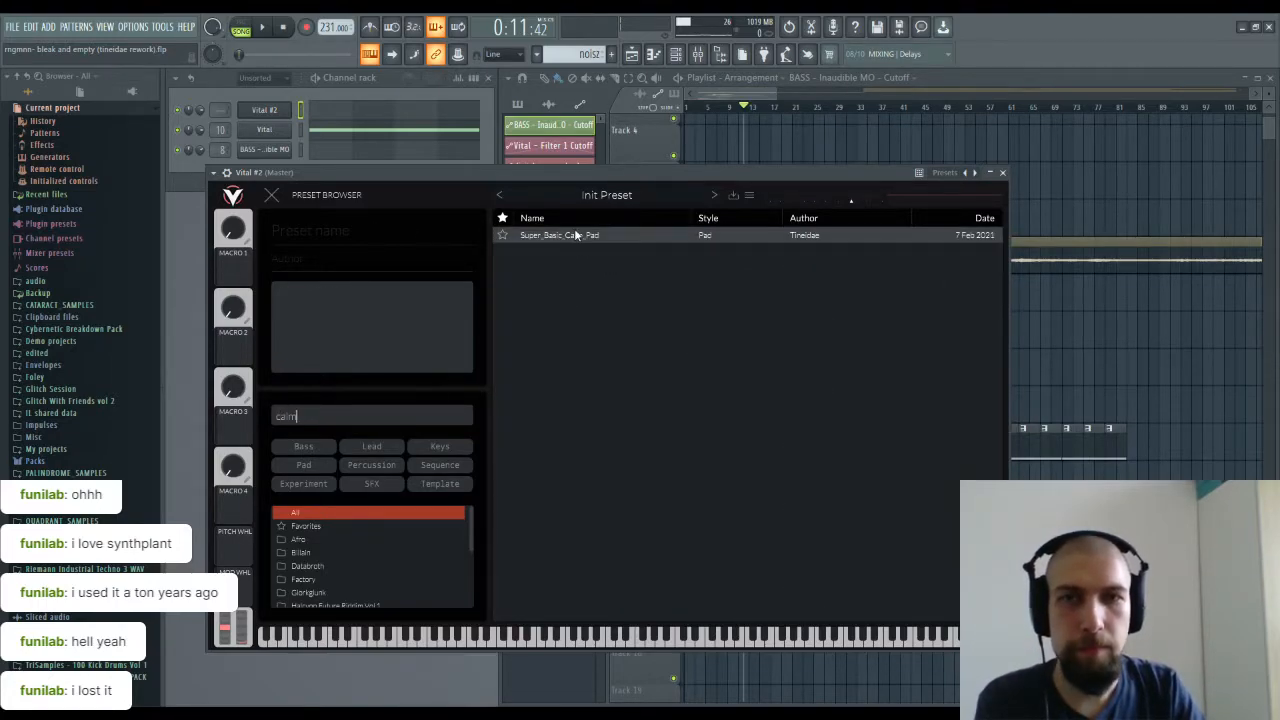
{"action": "left_click", "coordinate": [565, 235]}
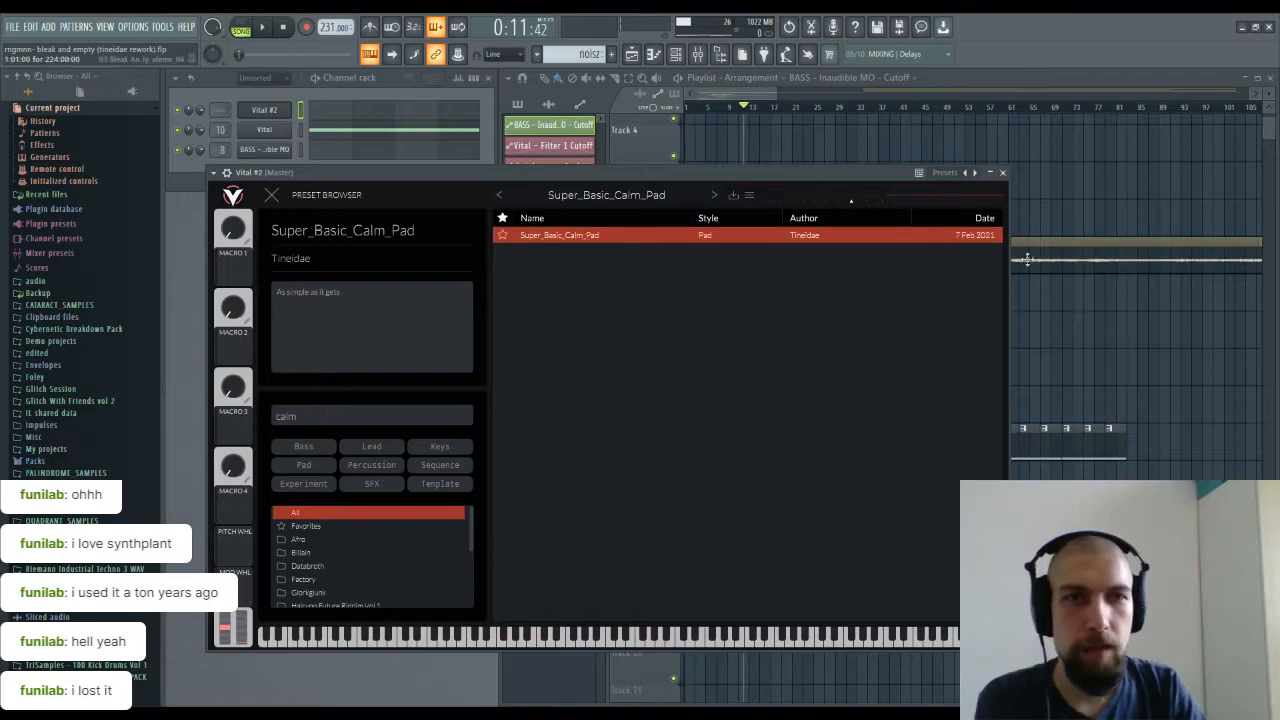
{"action": "left_click", "coordinate": [1003, 173]}
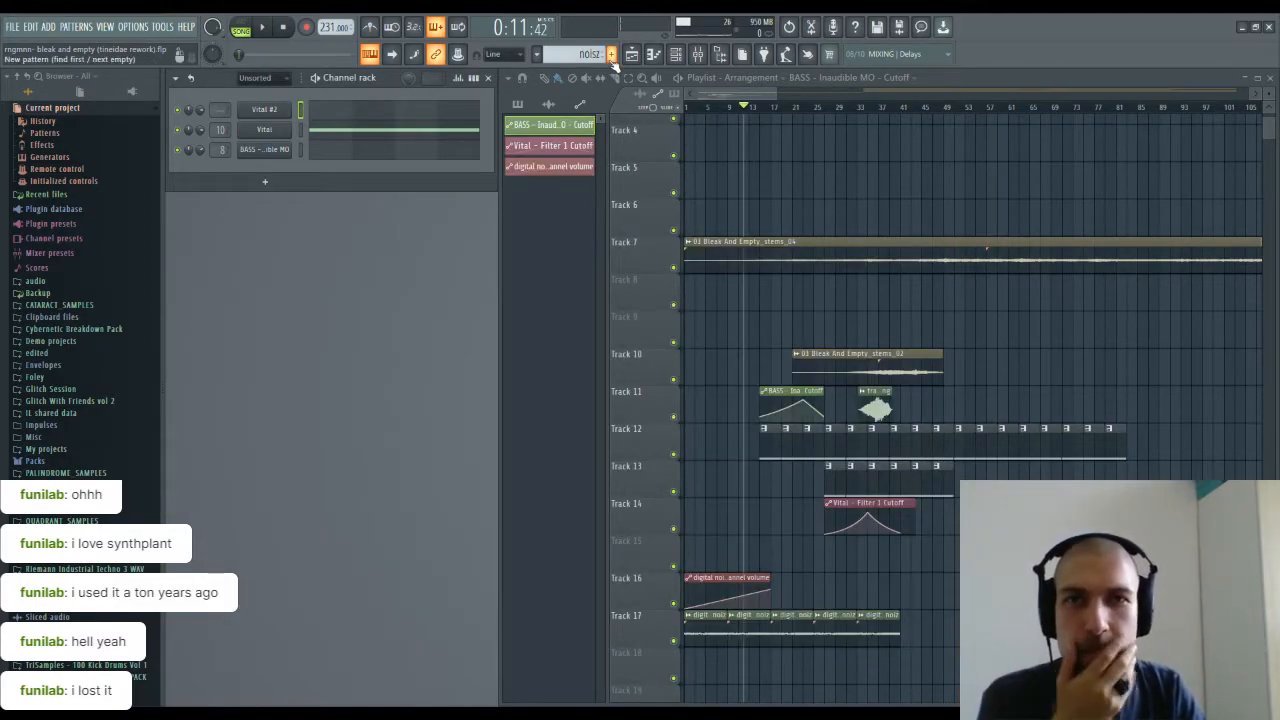
Step: Create a new pattern named pad
{"action": "key", "text": "F4"}
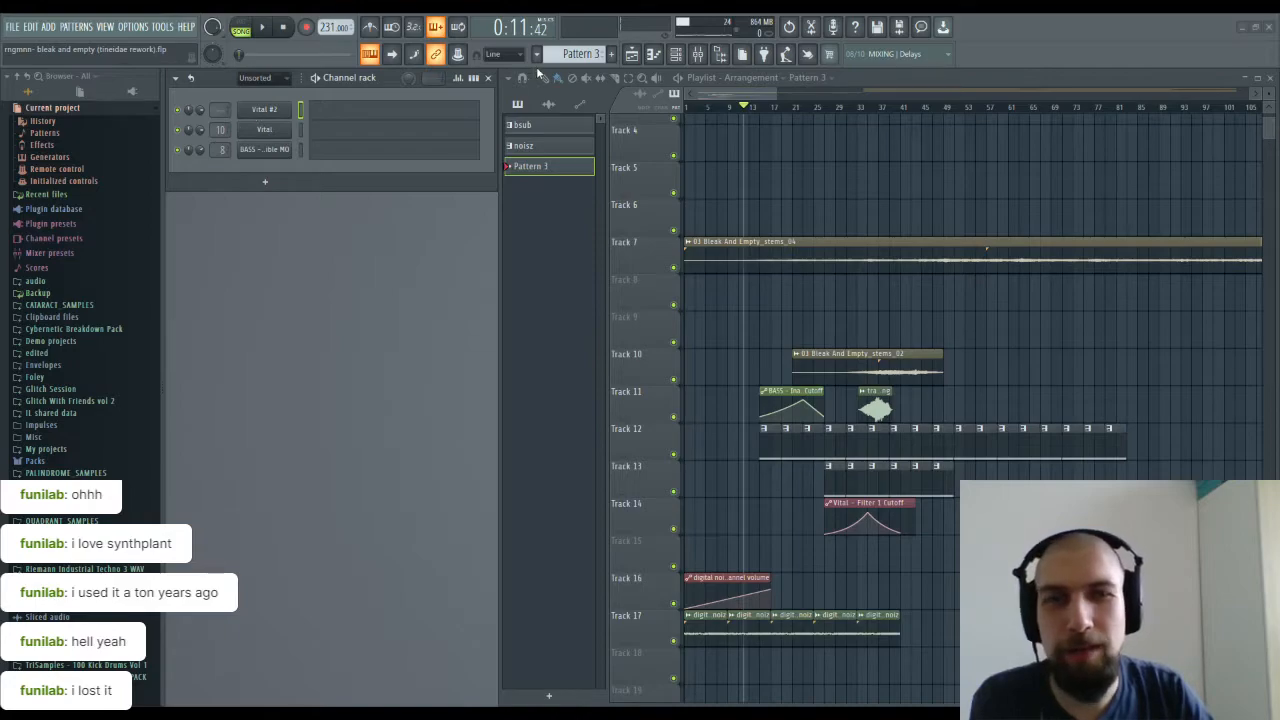
{"action": "type", "text": "pad"}
{"action": "key", "text": "Return"}
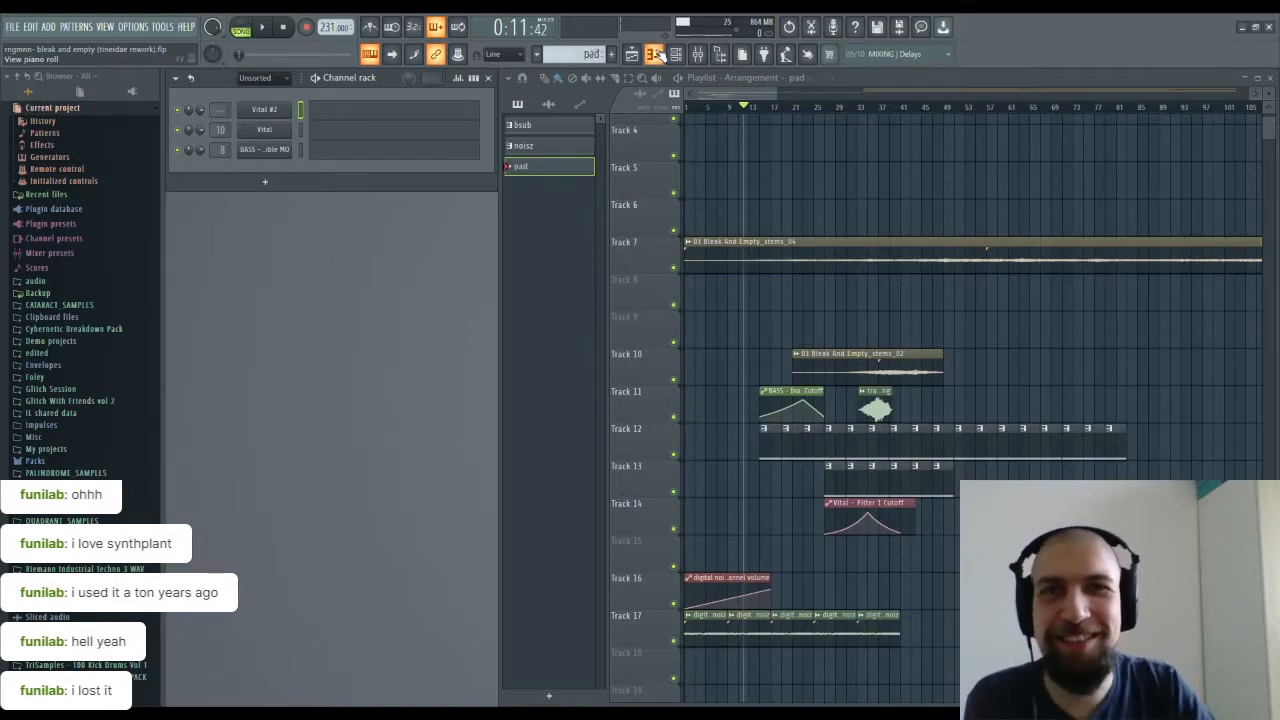
Step: Examine the voice and effects settings of the Super_Basic_Calm_Pad patch in Vital #2 and audition it
{"action": "left_click", "coordinate": [260, 116]}
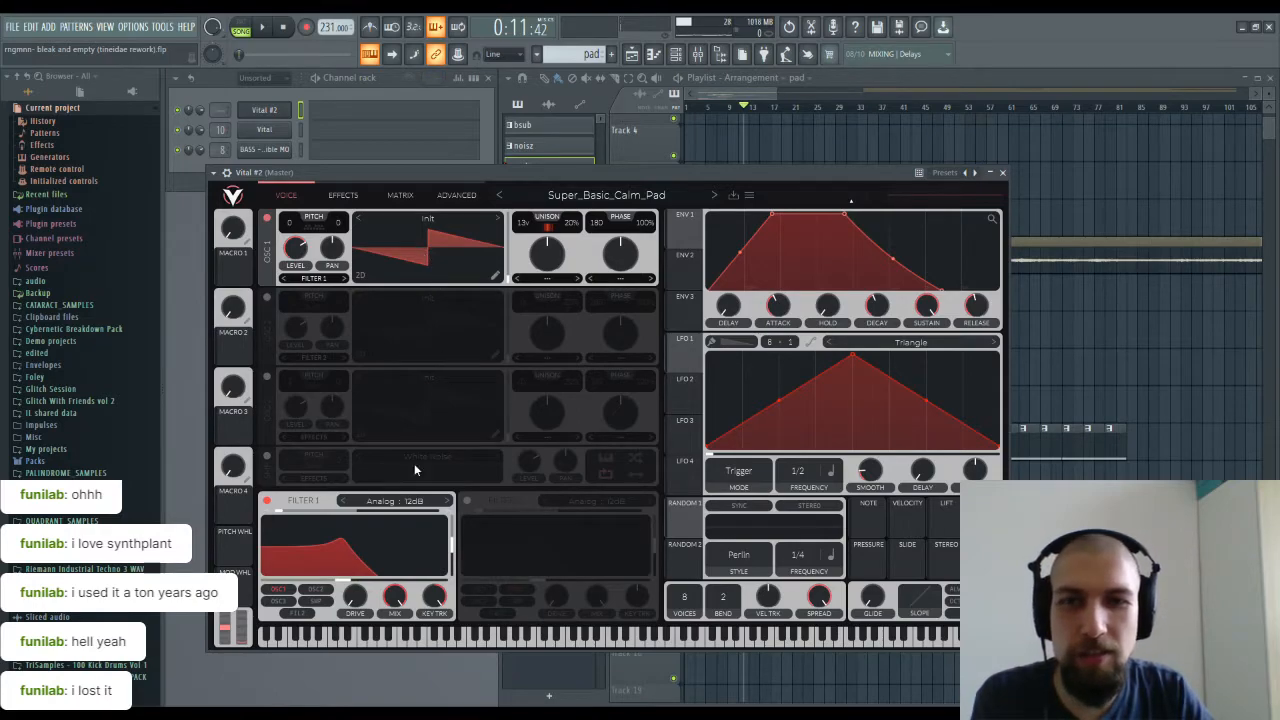
{"action": "left_click", "coordinate": [340, 196]}
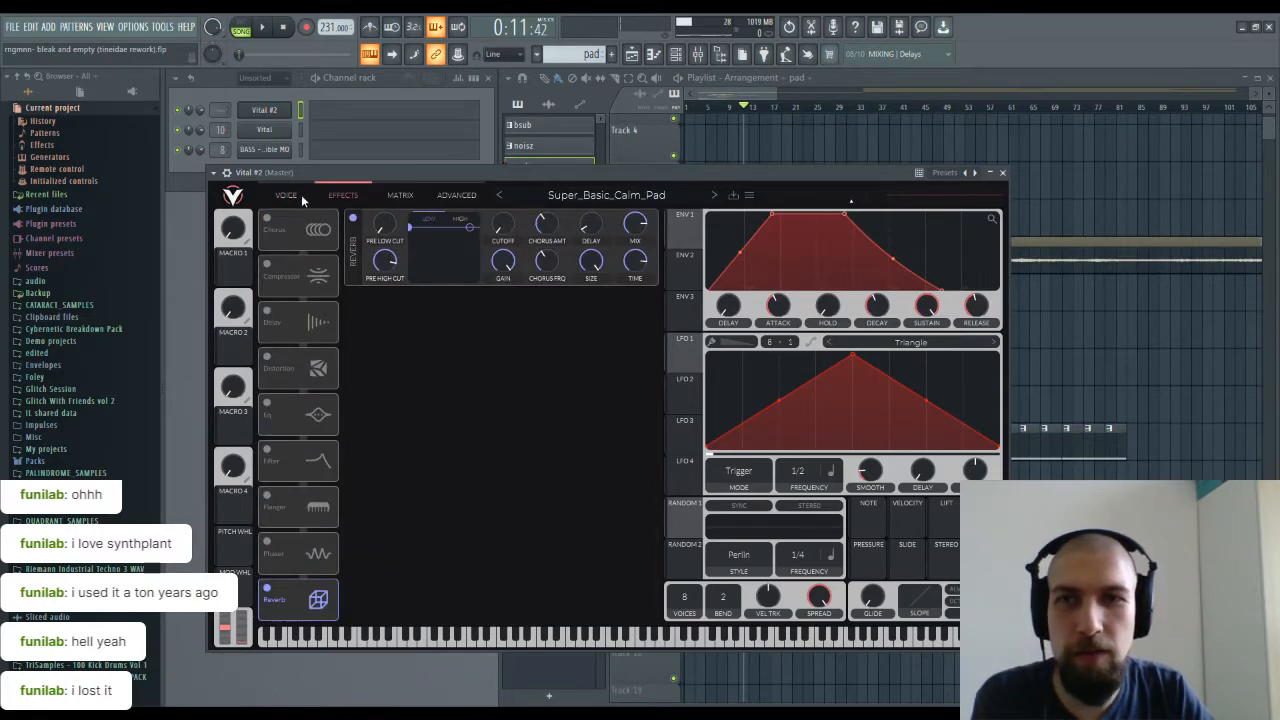
{"action": "left_click", "coordinate": [300, 197]}
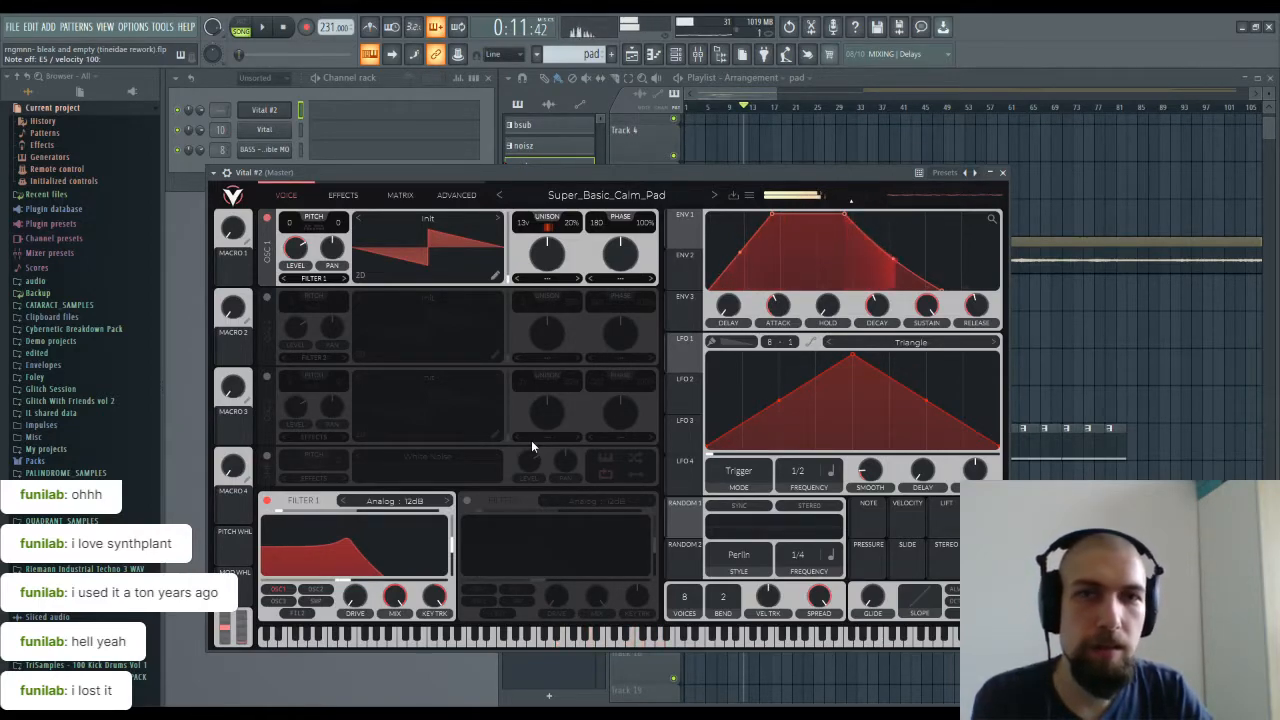
{"action": "left_click", "coordinate": [1002, 172]}
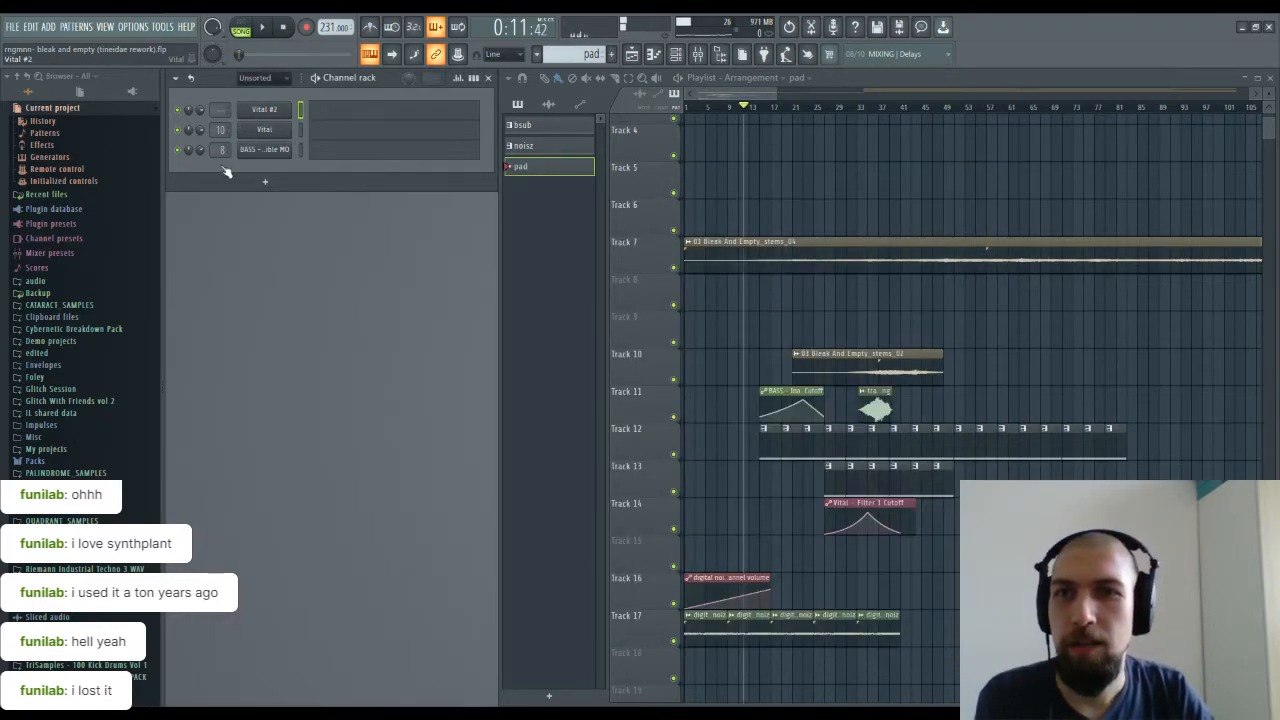
Step: Route Vital #2 to mixer track 13 and lower that track's volume to 62%
{"action": "key", "text": "ctrl+l"}
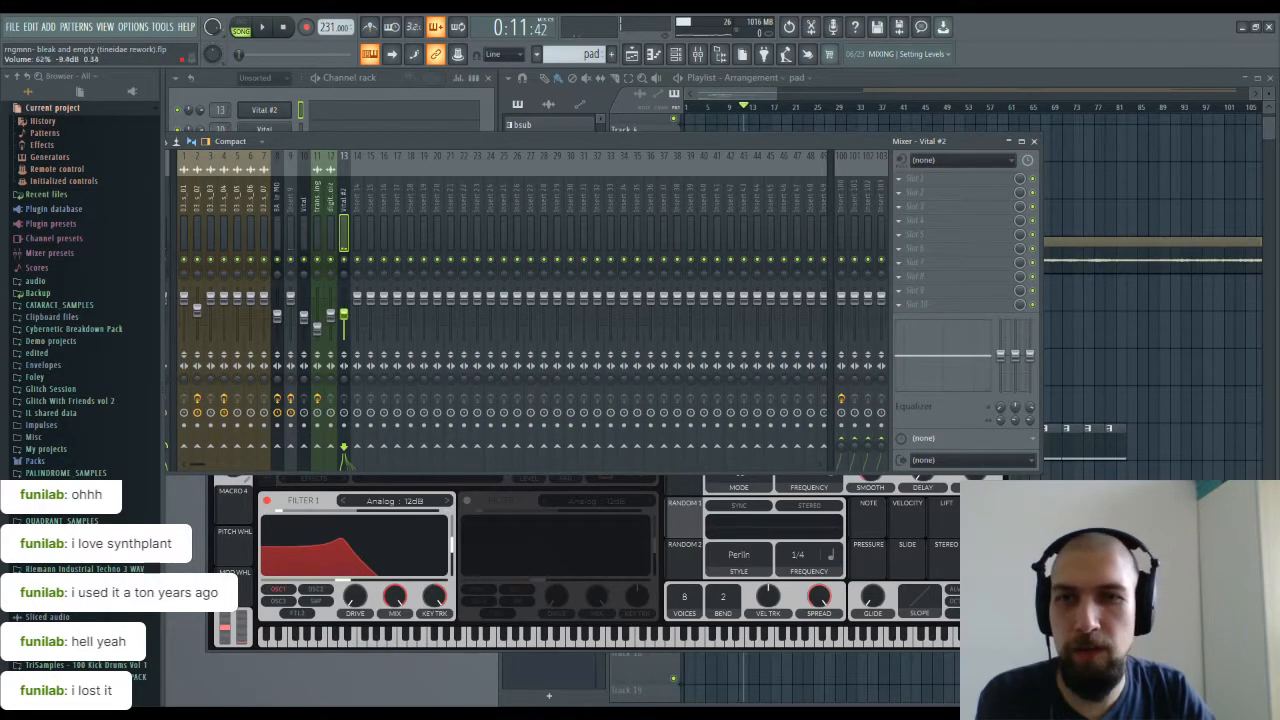
{"action": "left_click", "coordinate": [1033, 141]}
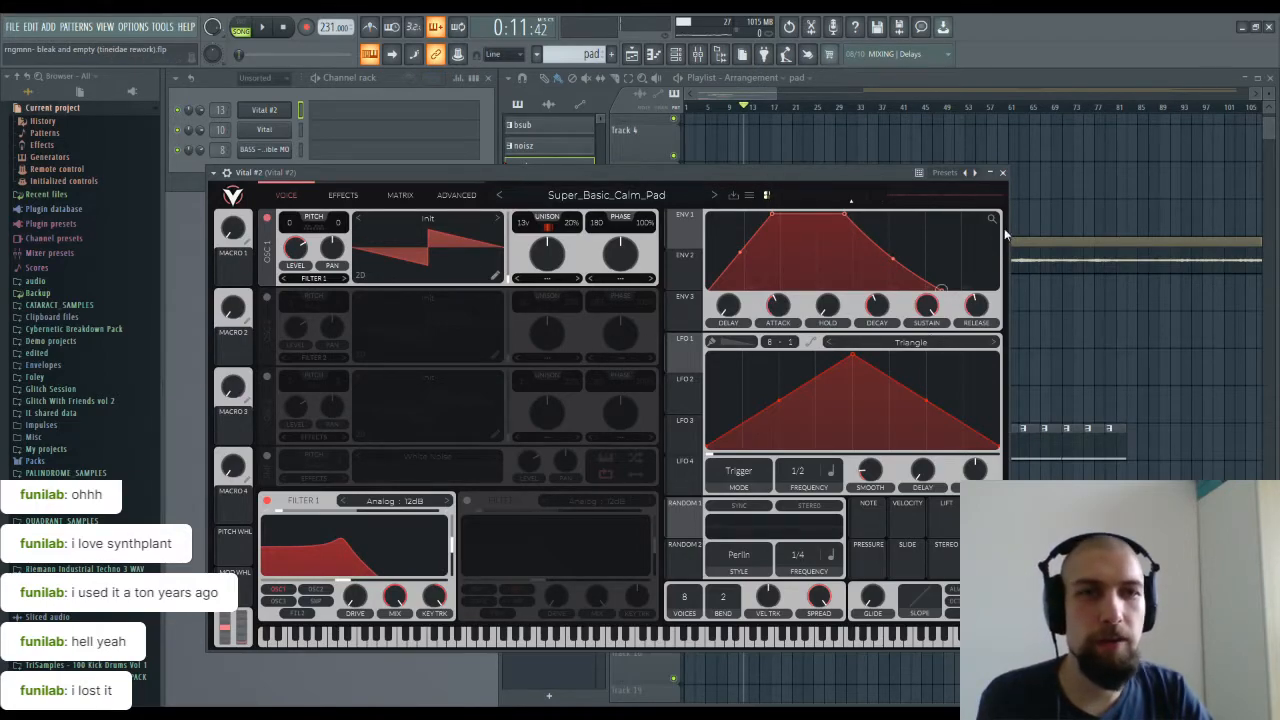
Step: Lower the Filter 1 cutoff of Vital #2 slightly and reduce its resonance to about 39%
{"action": "left_click", "coordinate": [1004, 173]}
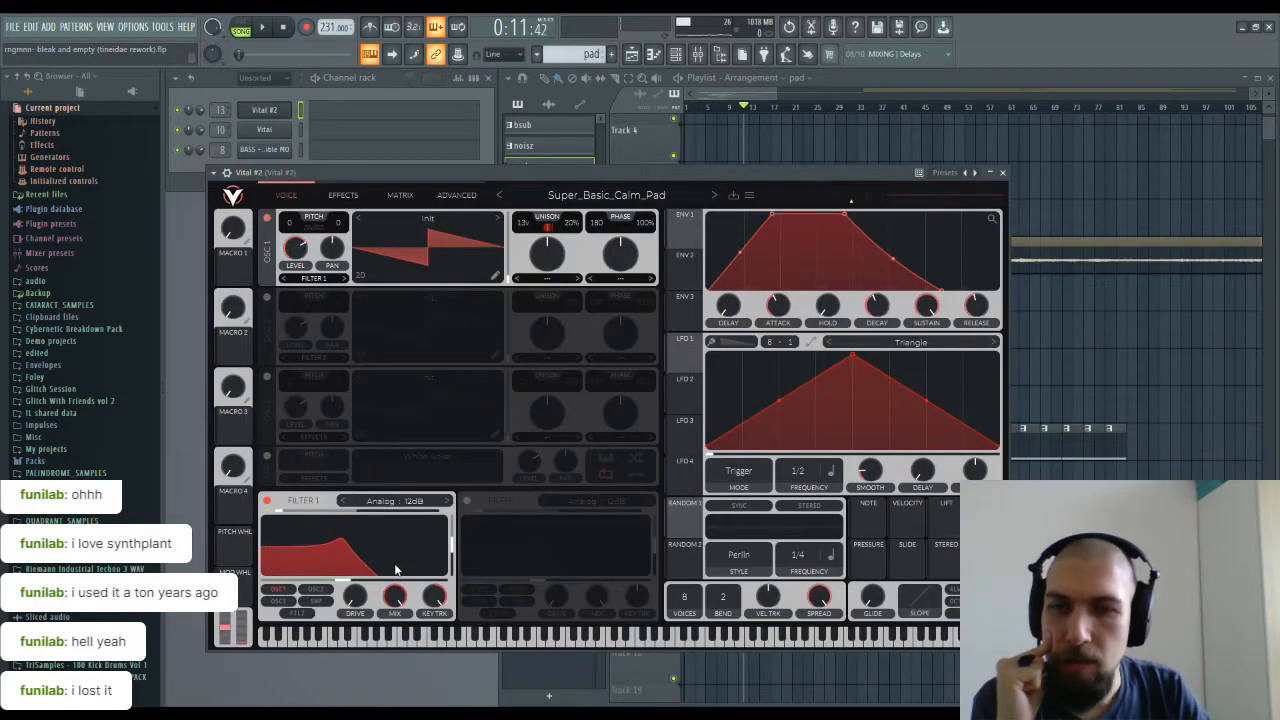
{"action": "left_click_drag", "start_coordinate": [343, 587], "coordinate": [334, 586]}
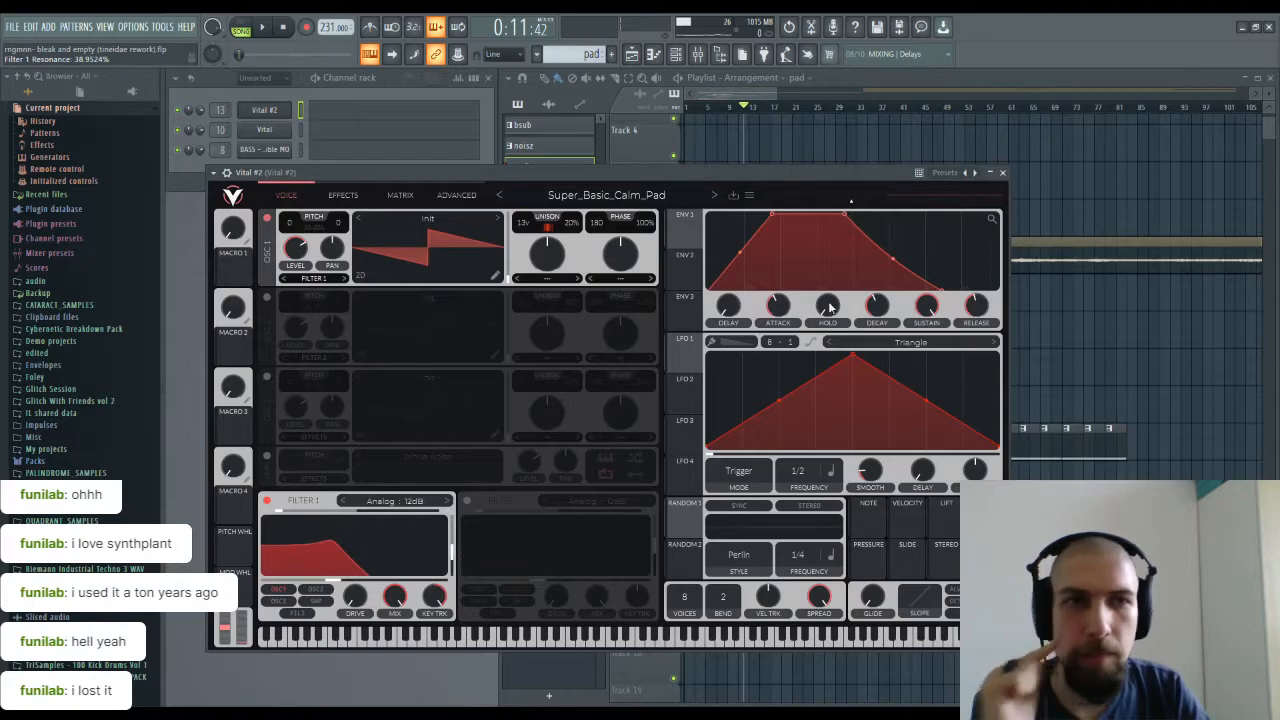
{"action": "left_click", "coordinate": [1002, 172]}
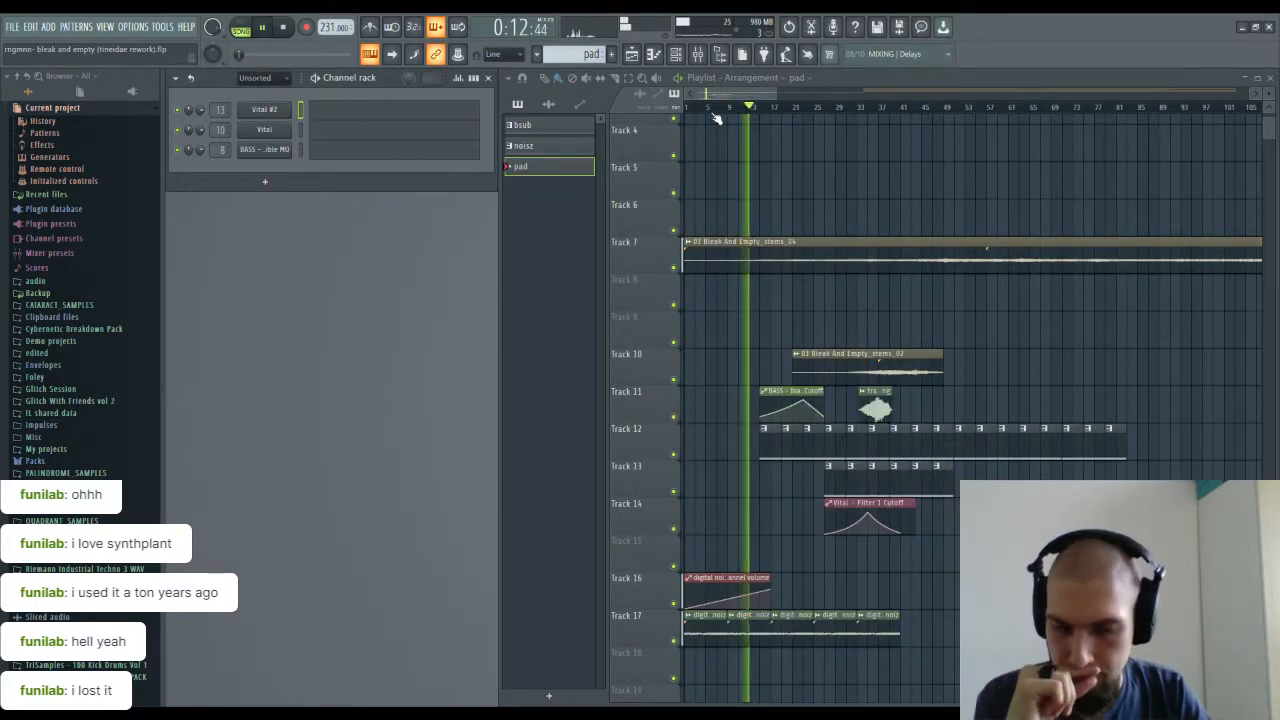
Step: Extend Track 17 with more digital noiz clips from about bar 41, and stop playback
{"action": "left_click", "coordinate": [905, 628]}
{"action": "left_click_drag", "start_coordinate": [905, 628], "coordinate": [1006, 629]}
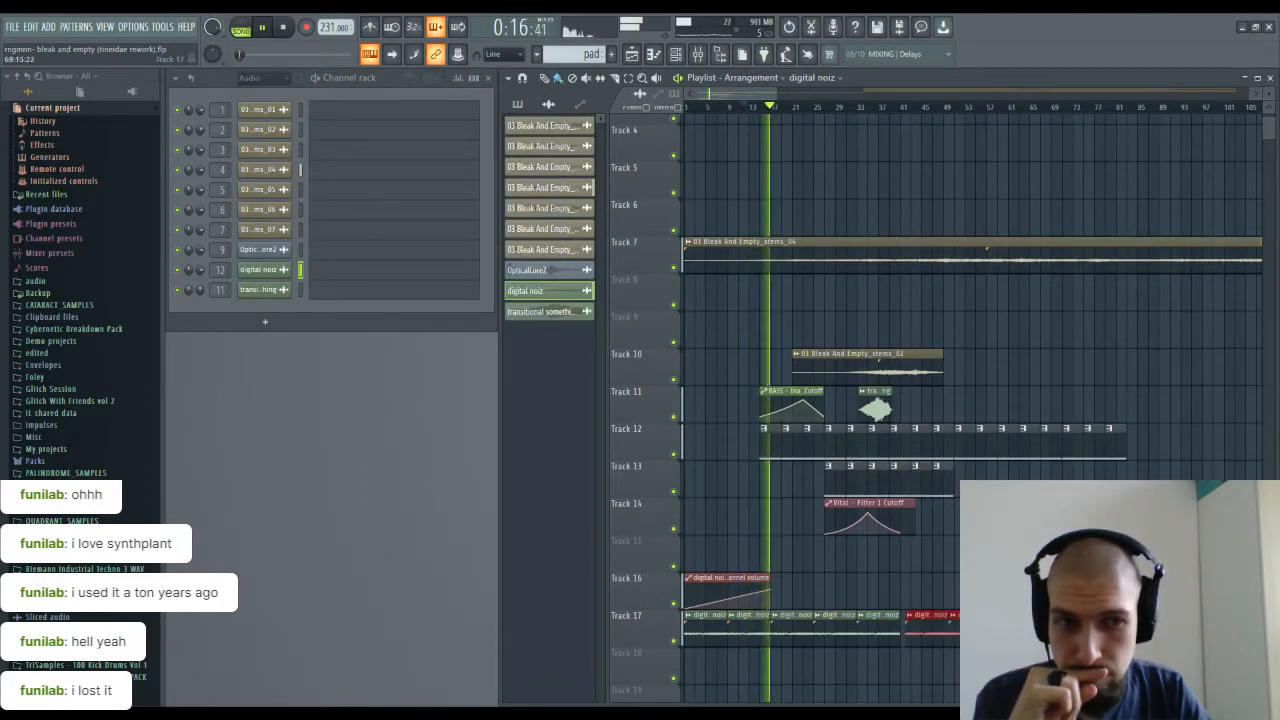
{"action": "key", "text": "space"}
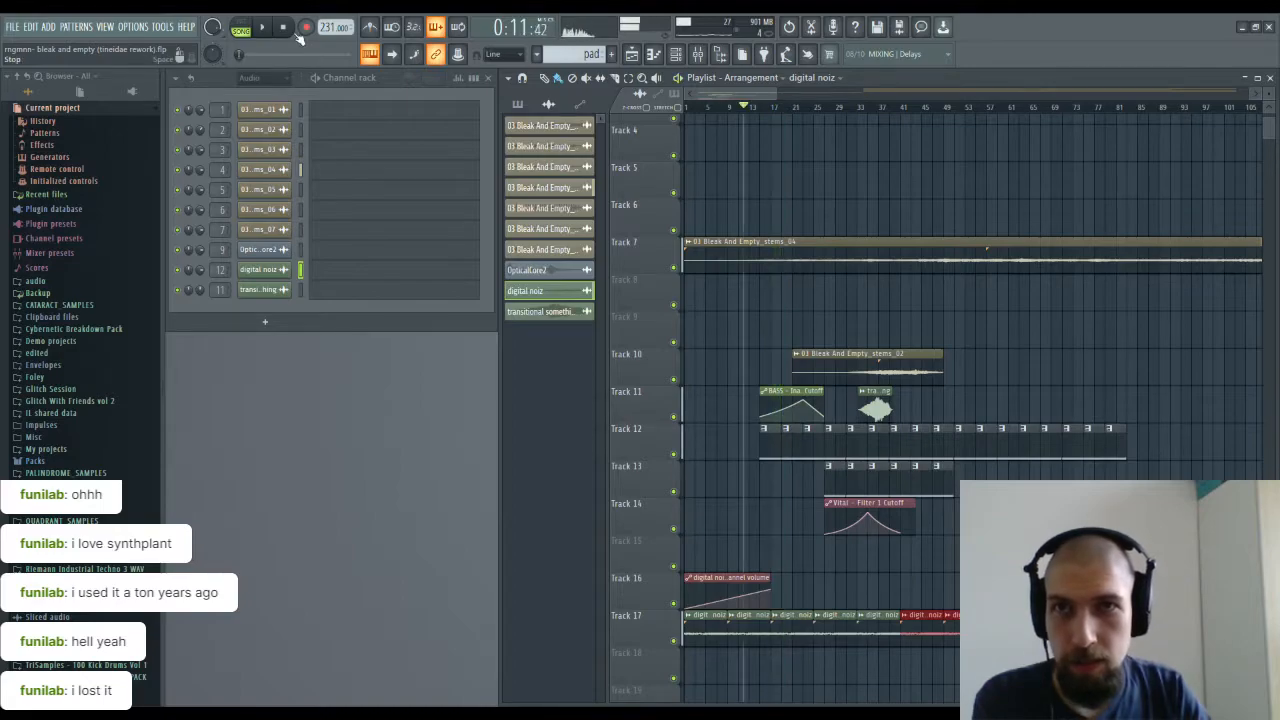
Step: Return to the pad pattern and show the Unsorted channel group
{"action": "left_click", "coordinate": [517, 103]}
{"action": "left_click", "coordinate": [549, 170]}
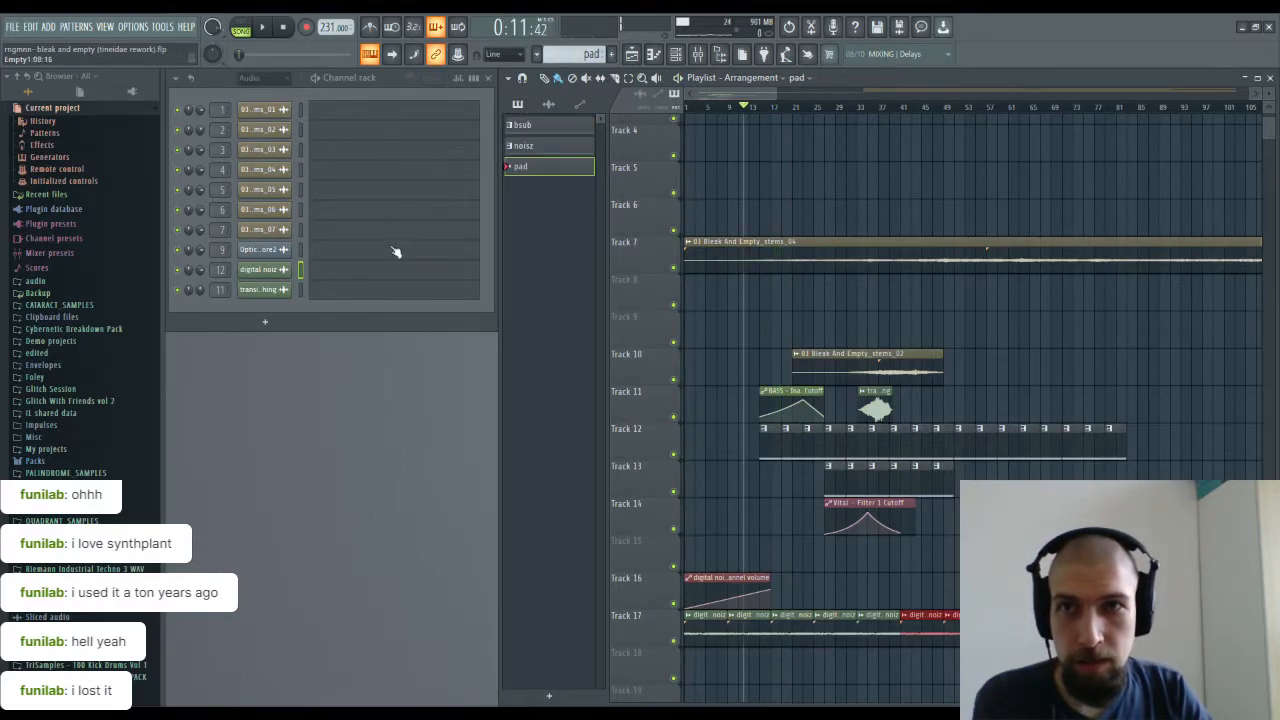
{"action": "left_click", "coordinate": [268, 77]}
{"action": "left_click", "coordinate": [271, 142]}
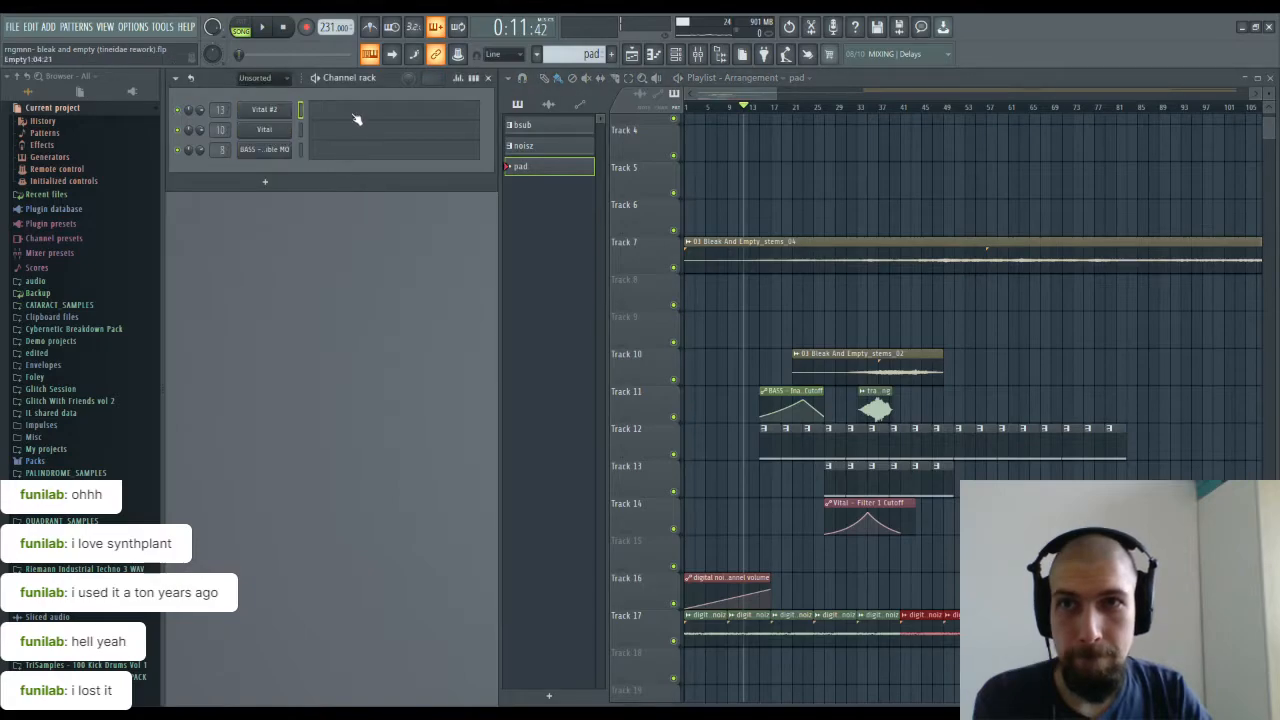
Step: In Vital #2's piano roll, draw a 12-step G5 note at the start of bar 1, followed by a 12-step D#5 note
{"action": "left_click", "coordinate": [377, 131]}
{"action": "left_click", "coordinate": [207, 274]}
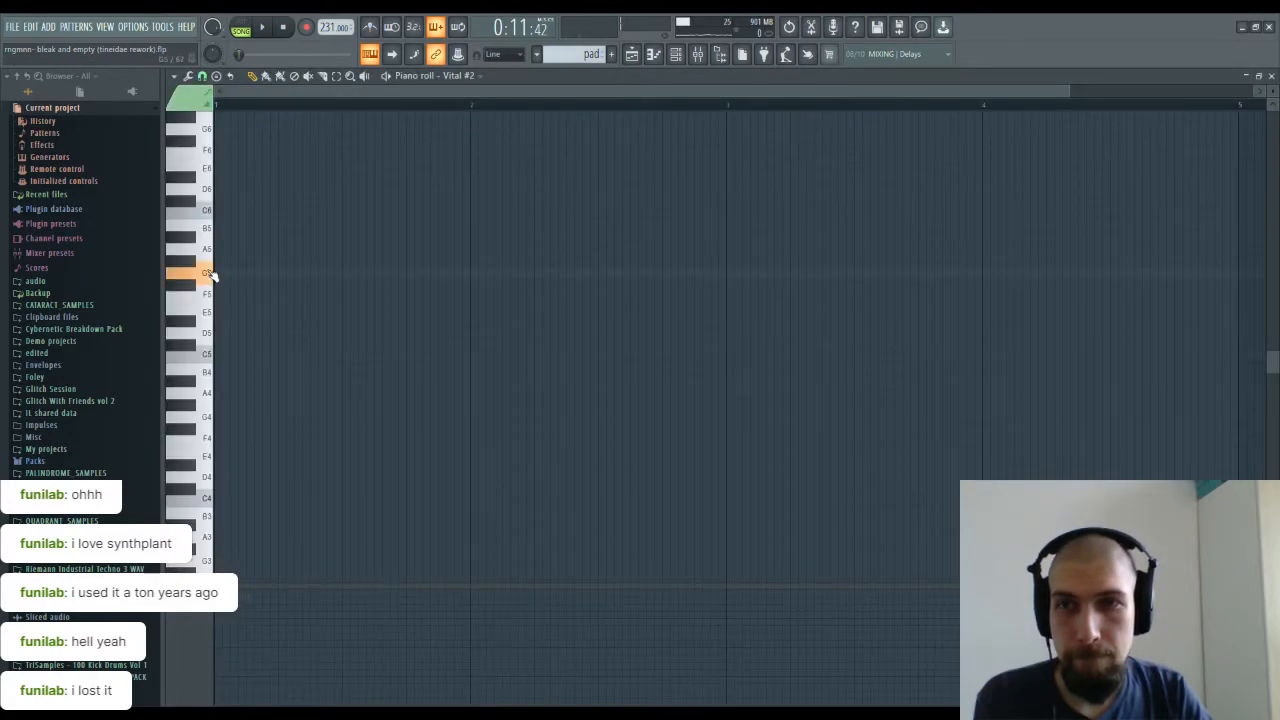
{"action": "left_click", "coordinate": [219, 275]}
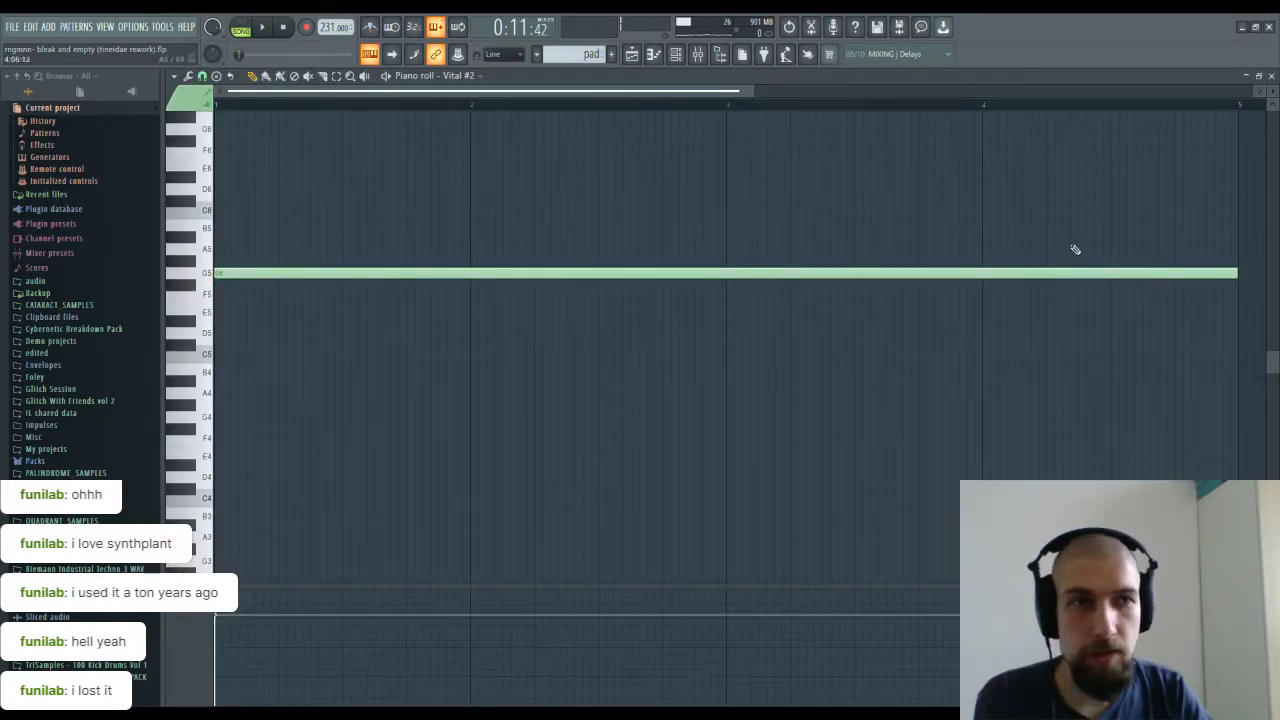
{"action": "left_click_drag", "start_coordinate": [1237, 277], "coordinate": [350, 292]}
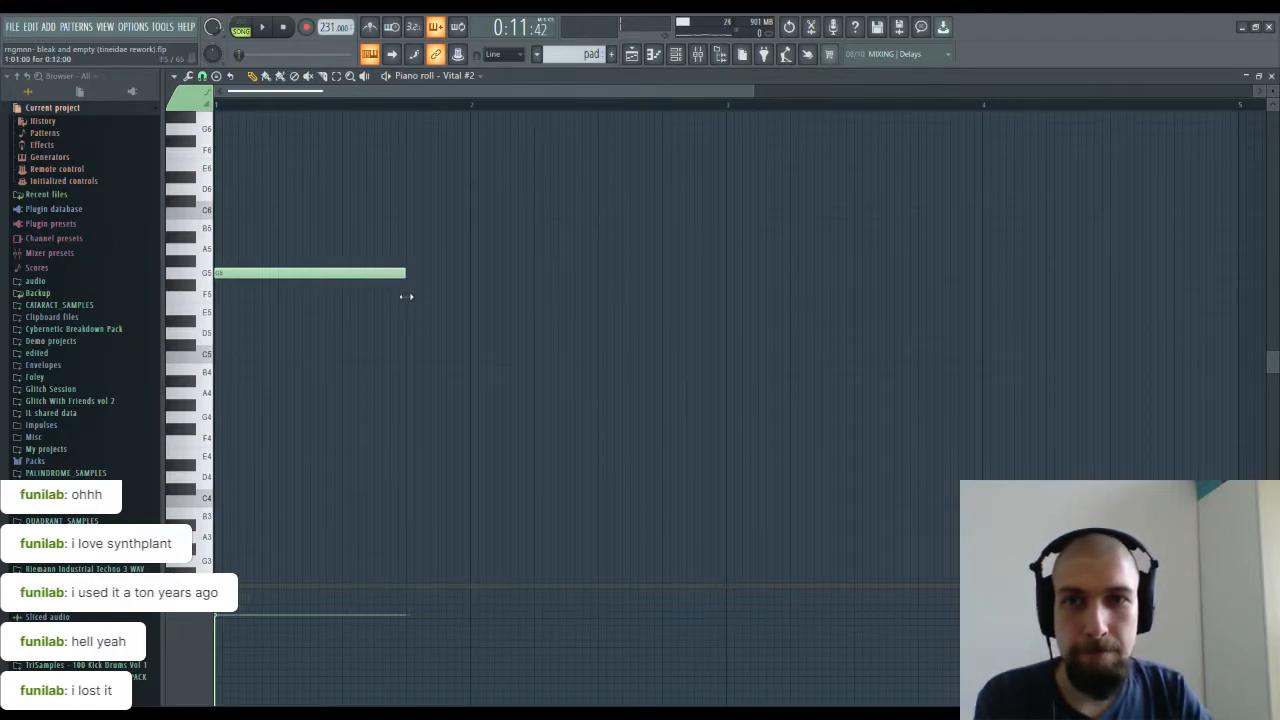
{"action": "left_click", "coordinate": [406, 296]}
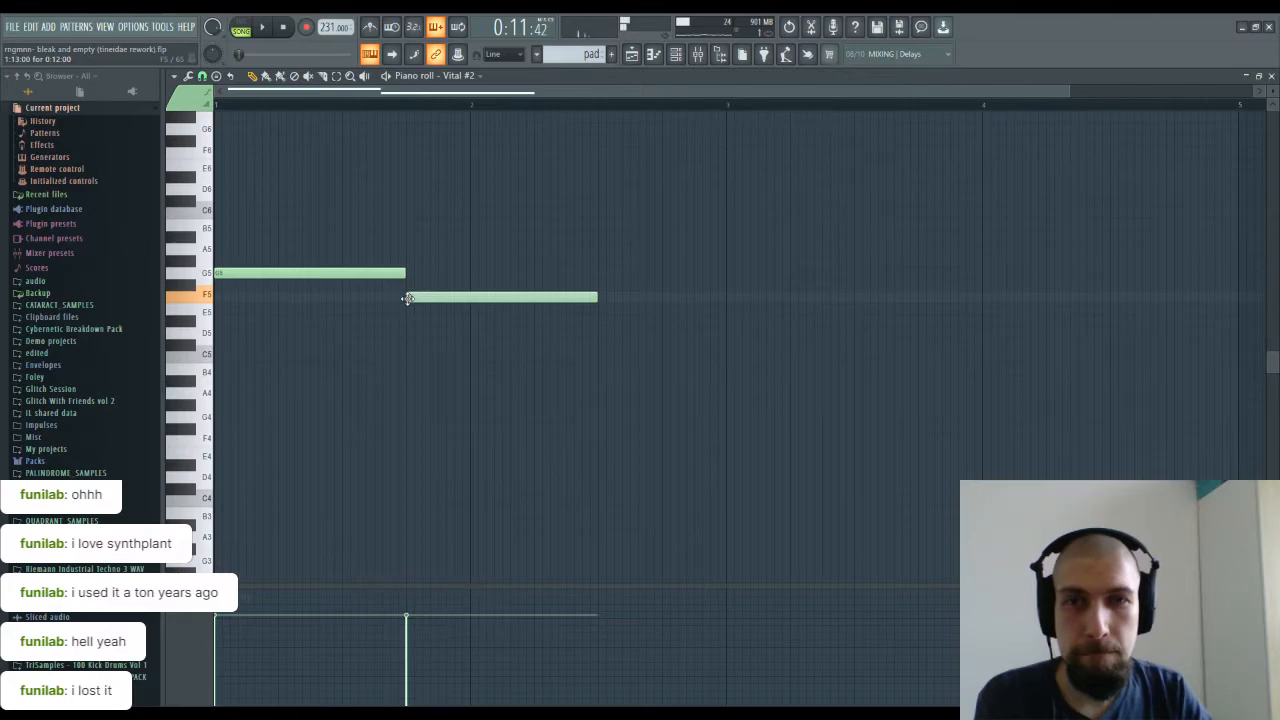
{"action": "left_click_drag", "start_coordinate": [407, 298], "coordinate": [406, 322]}
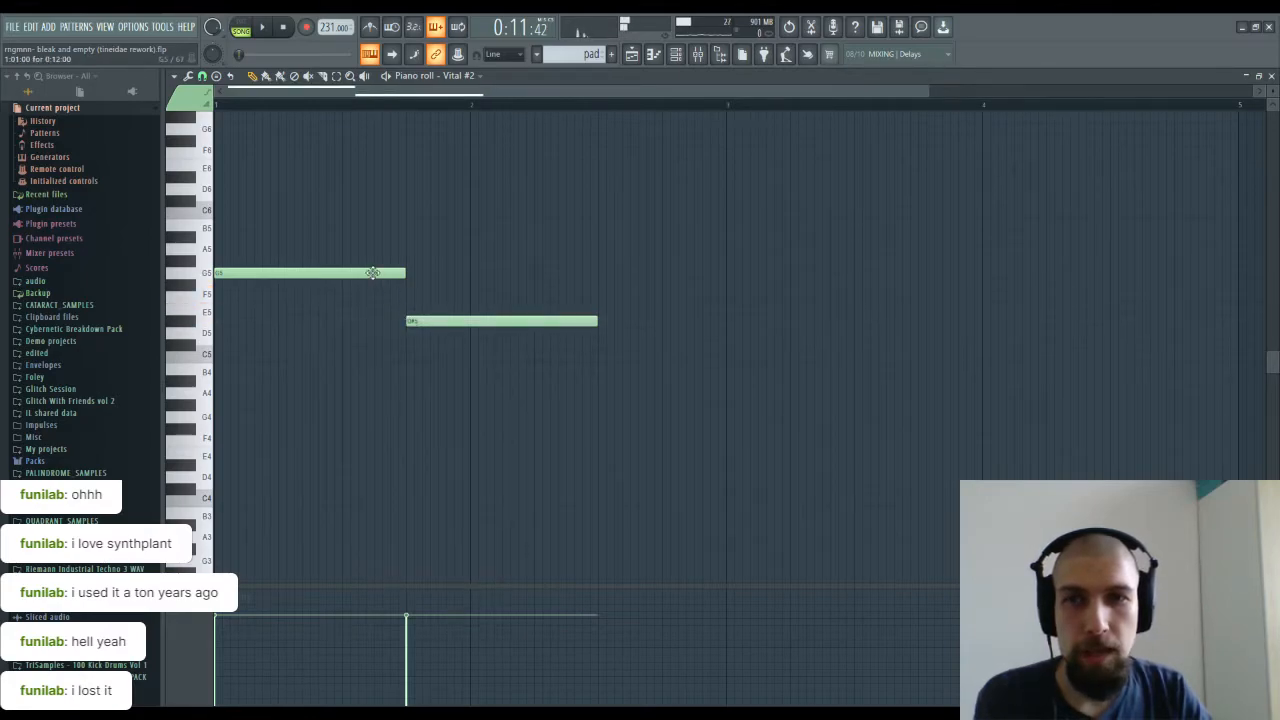
Step: Continue the descending pad line with a 12-step D5 note and a 12-step C5 note
{"action": "left_click", "coordinate": [599, 346]}
{"action": "left_click_drag", "start_coordinate": [599, 347], "coordinate": [600, 335]}
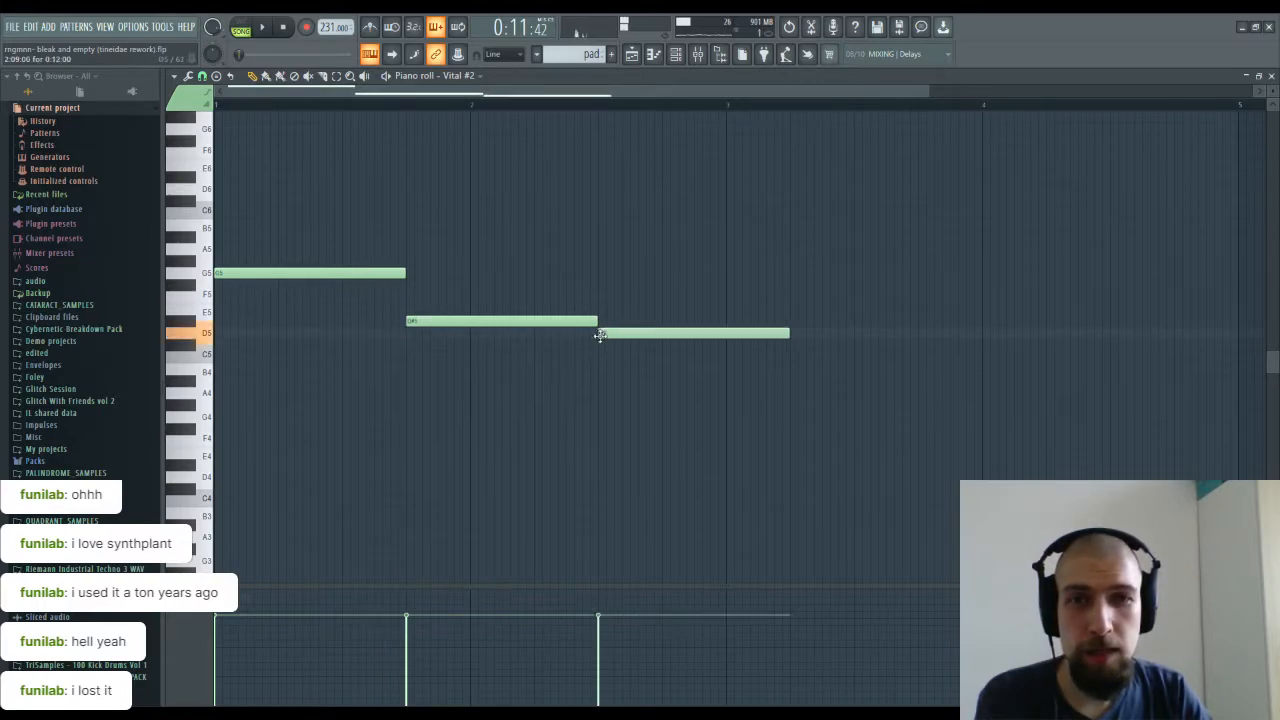
{"action": "left_click", "coordinate": [792, 381]}
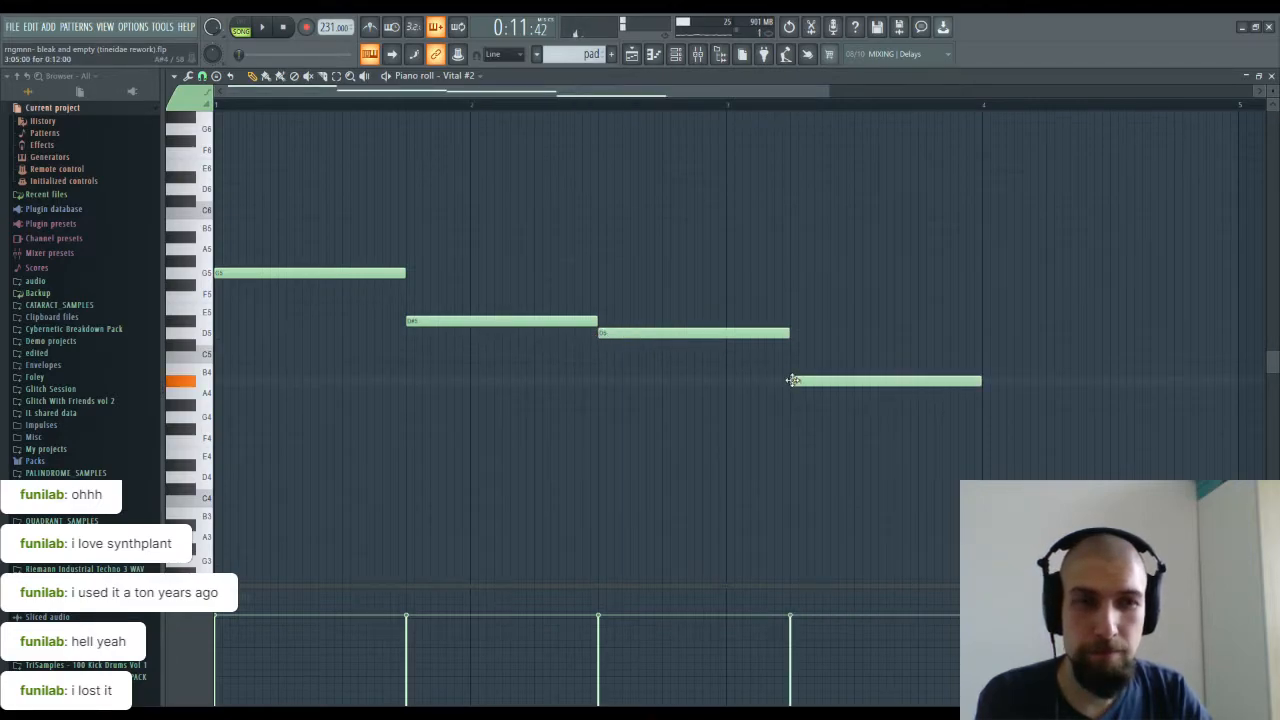
{"action": "left_click_drag", "start_coordinate": [792, 380], "coordinate": [793, 352]}
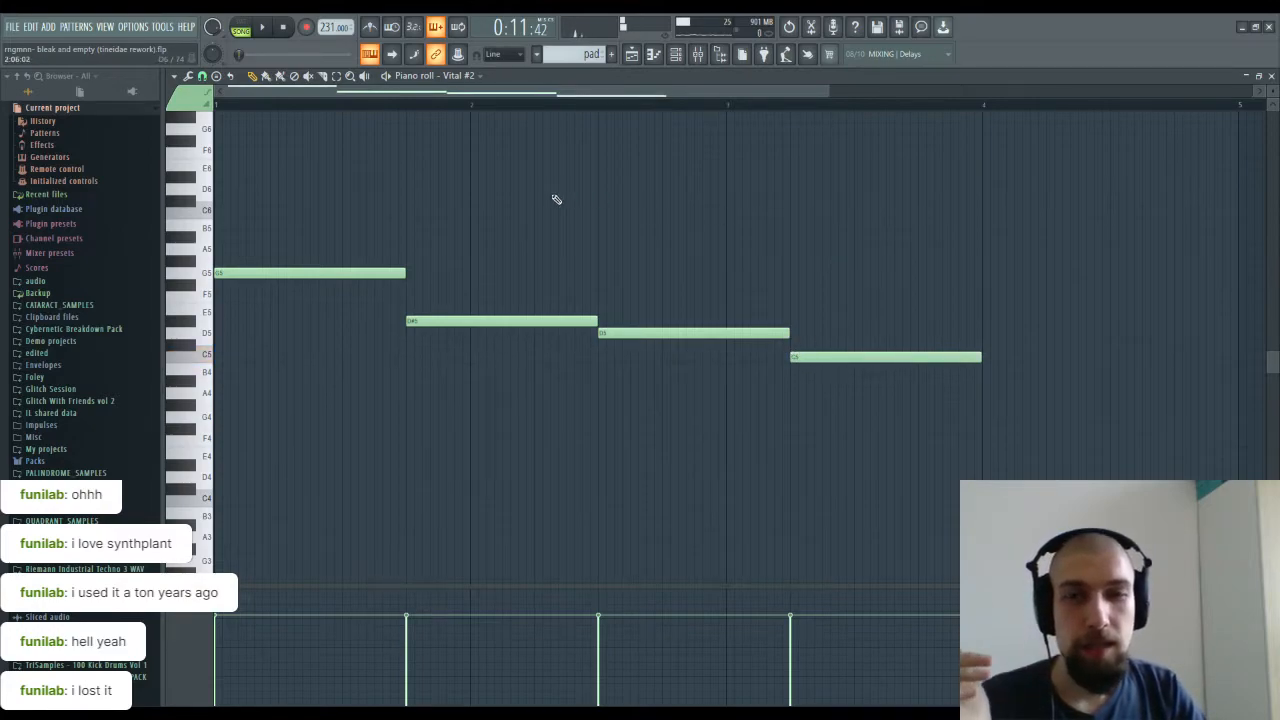
Step: Move the C5 note to start at bar 4, stretch D5 to meet it, and lengthen C5 to fill bar 4
{"action": "left_click_drag", "start_coordinate": [856, 357], "coordinate": [1047, 356]}
{"action": "left_click_drag", "start_coordinate": [789, 333], "coordinate": [937, 344]}
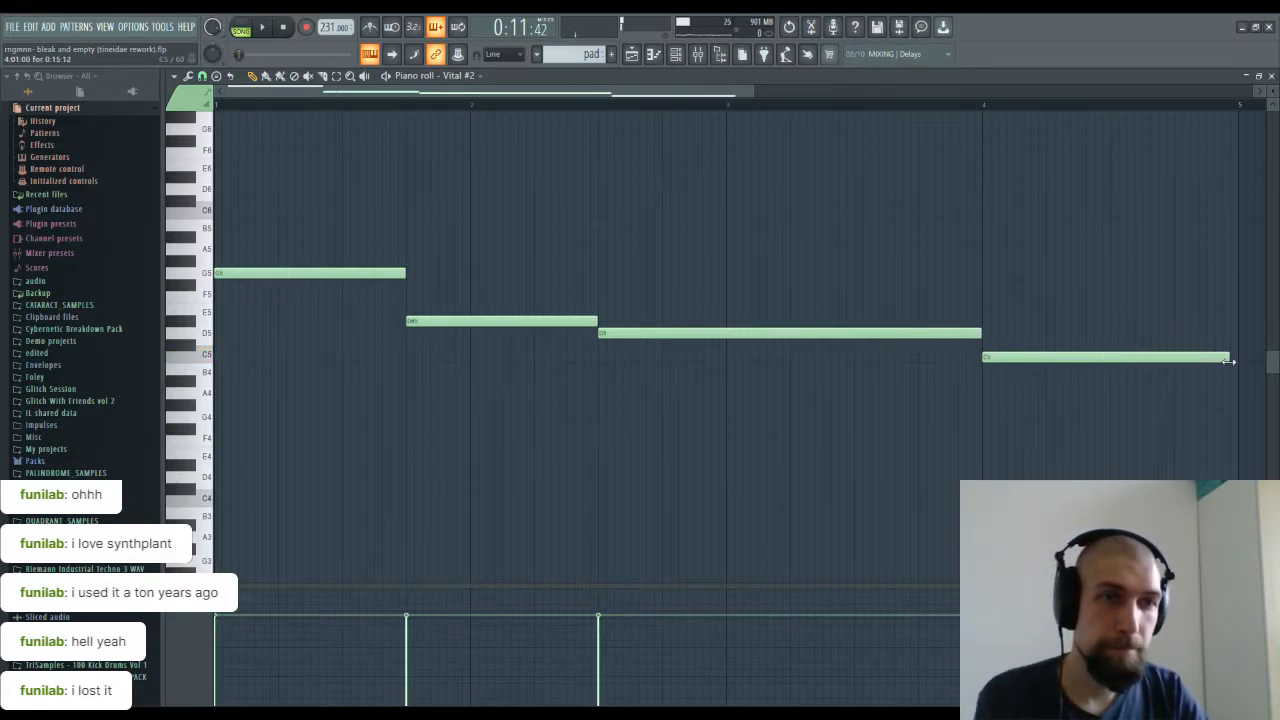
Step: Place a one-bar C7 note at bar 3, high above the pad line
{"action": "scroll", "coordinate": [551, 300], "scroll_direction": "down", "scroll_amount": 2}
{"action": "scroll", "coordinate": [197, 320], "scroll_direction": "up", "scroll_amount": 4}
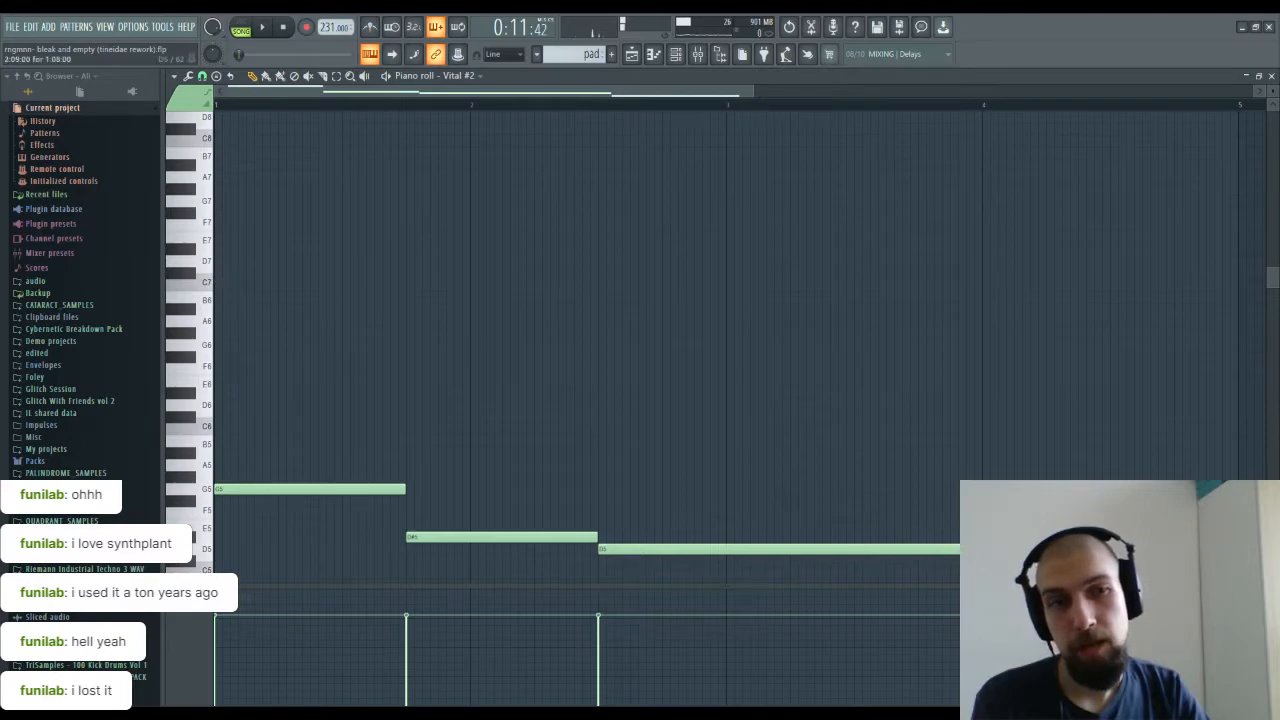
{"action": "left_click_drag", "start_coordinate": [218, 284], "coordinate": [953, 289]}
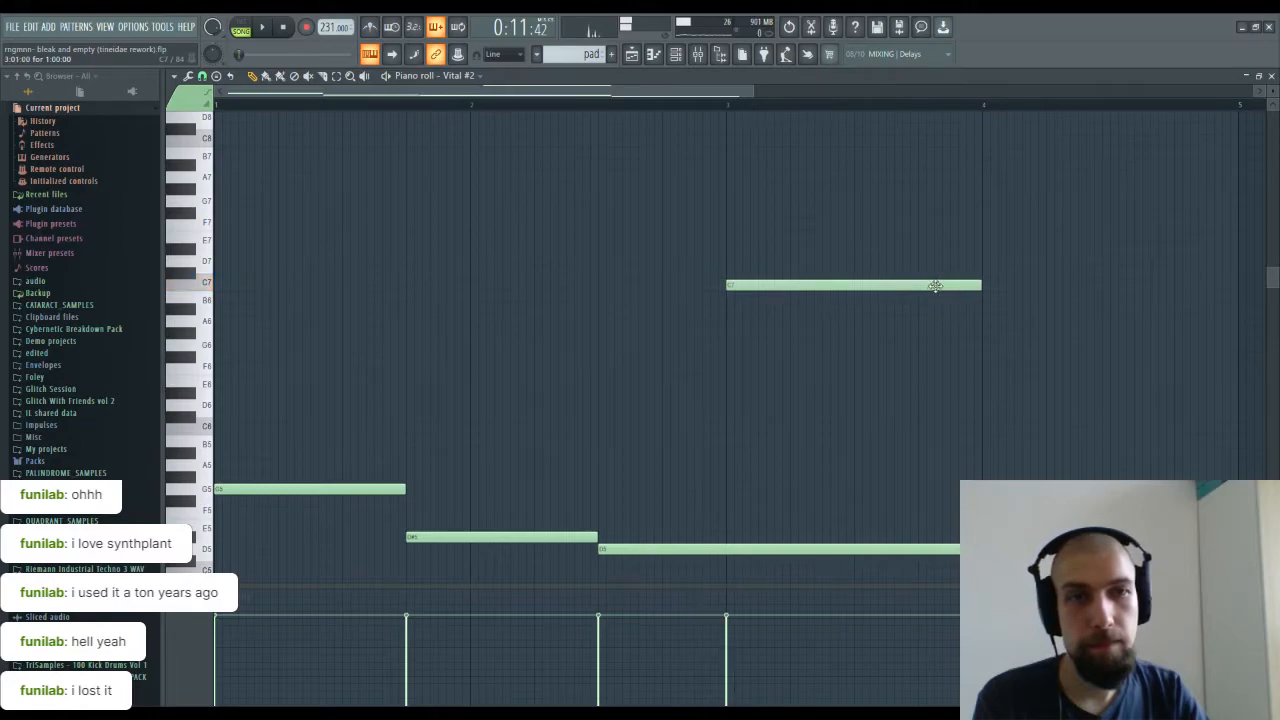
Step: Lower the C7 note's velocity, lengthen the note to two bars so it spans bars 3 and 4, and return to the playlist
{"action": "scroll", "coordinate": [900, 106], "scroll_direction": "down", "scroll_amount": 3}
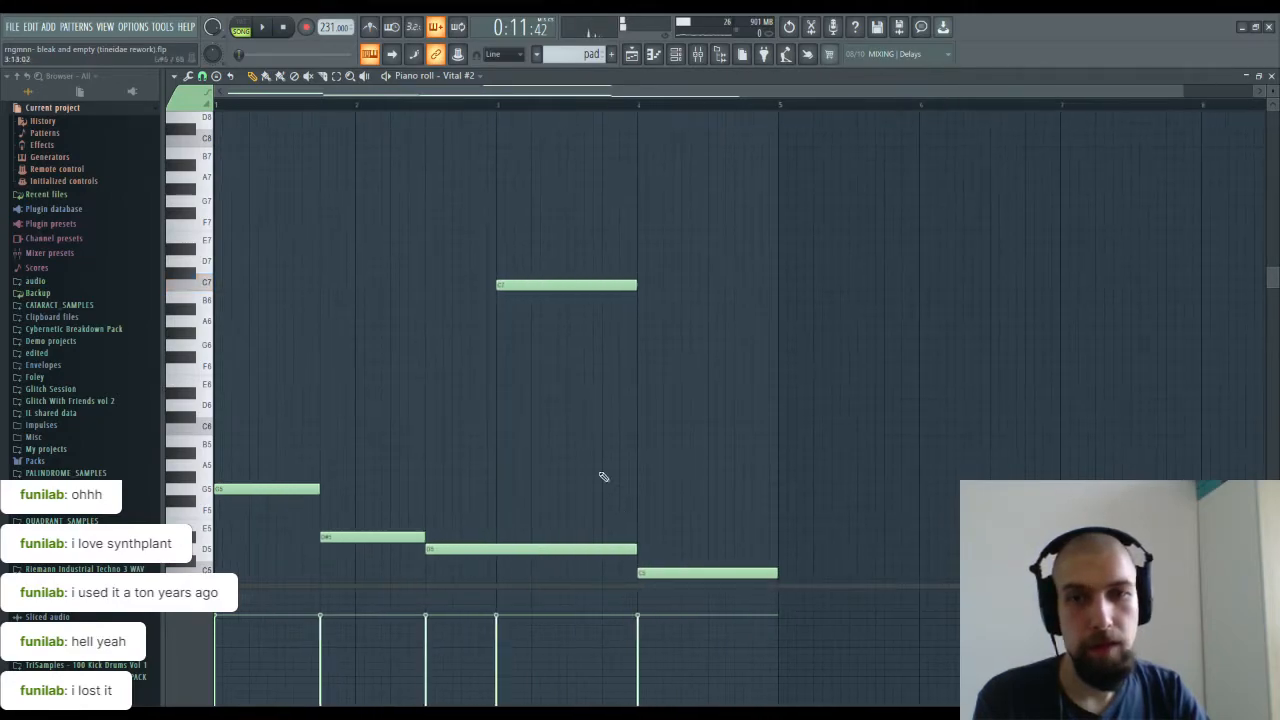
{"action": "left_click_drag", "start_coordinate": [509, 614], "coordinate": [511, 663]}
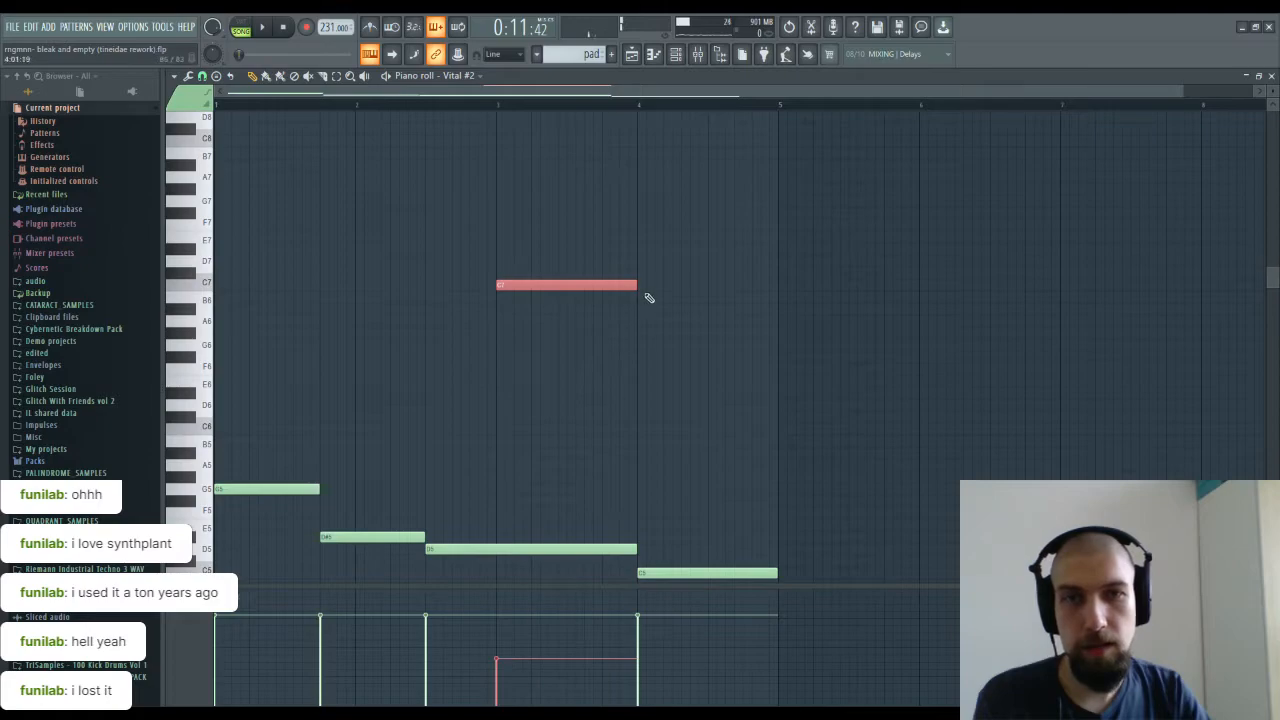
{"action": "left_click_drag", "start_coordinate": [642, 286], "coordinate": [776, 297]}
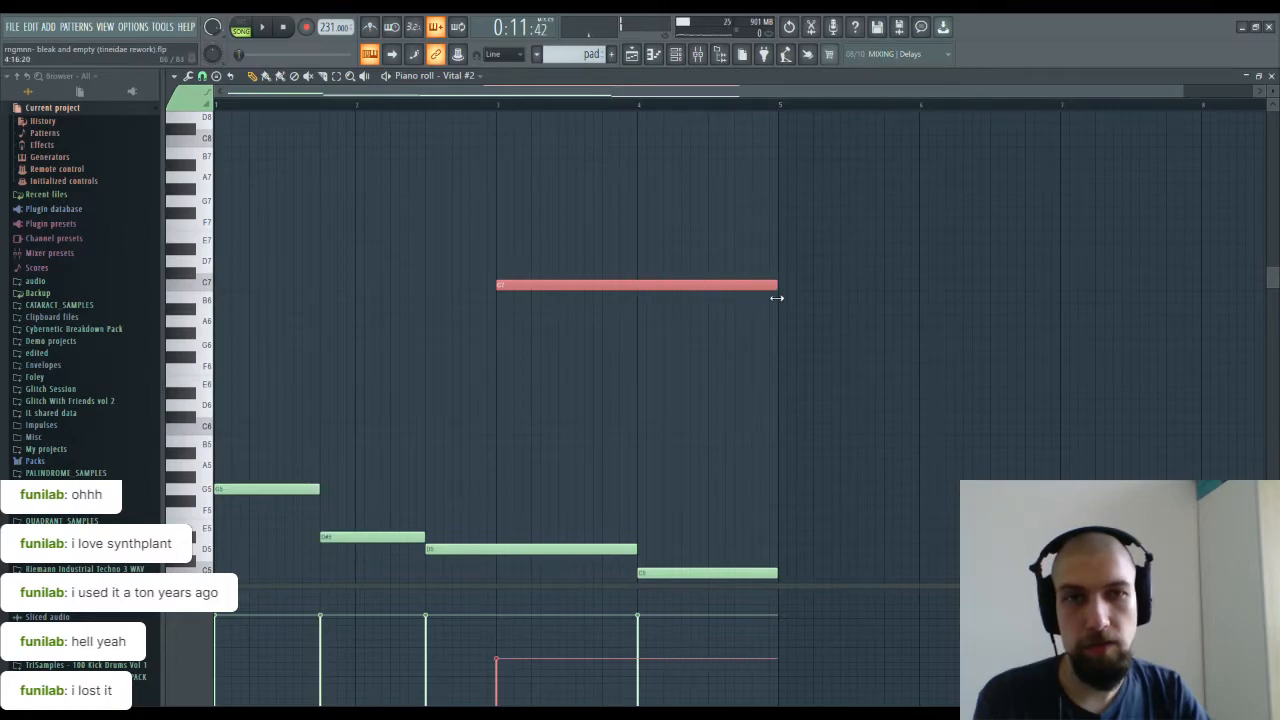
{"action": "left_click", "coordinate": [1272, 76]}
{"action": "left_click", "coordinate": [942, 541]}
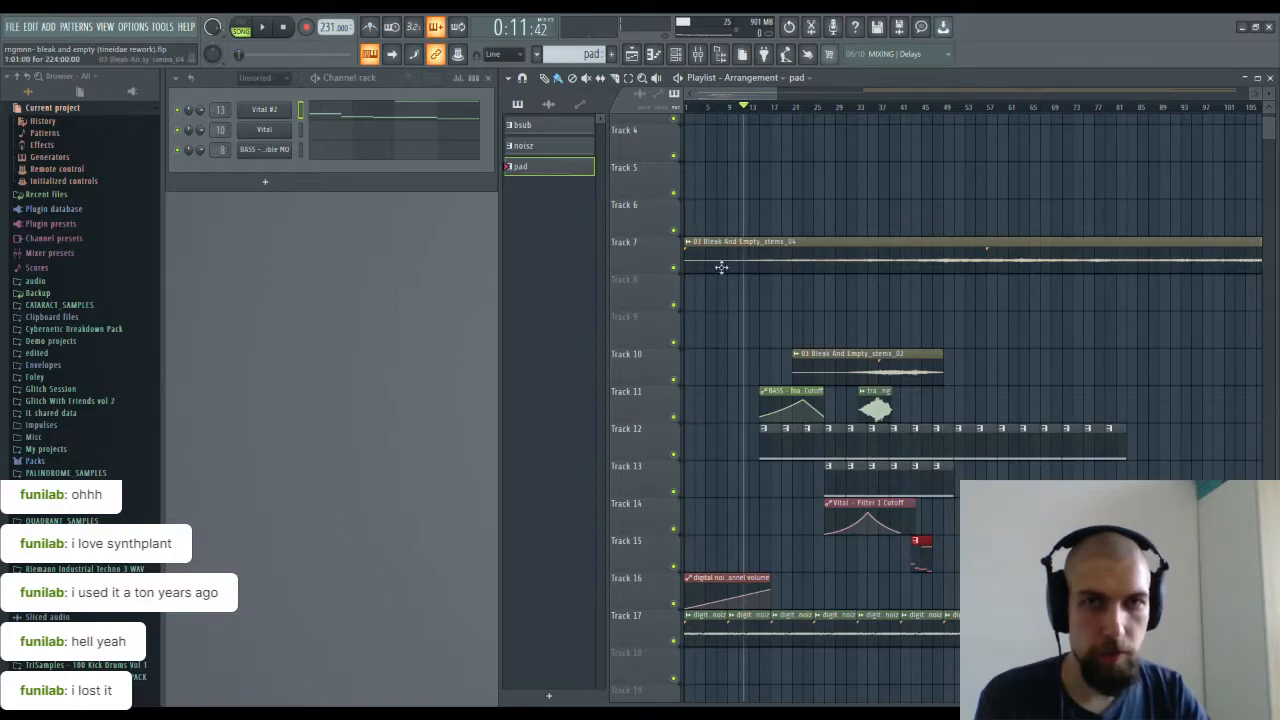
Step: Play the arrangement from the start and extend the digital noiz loop on Track 17 with four more clips to about bar 105
{"action": "key", "text": "space"}
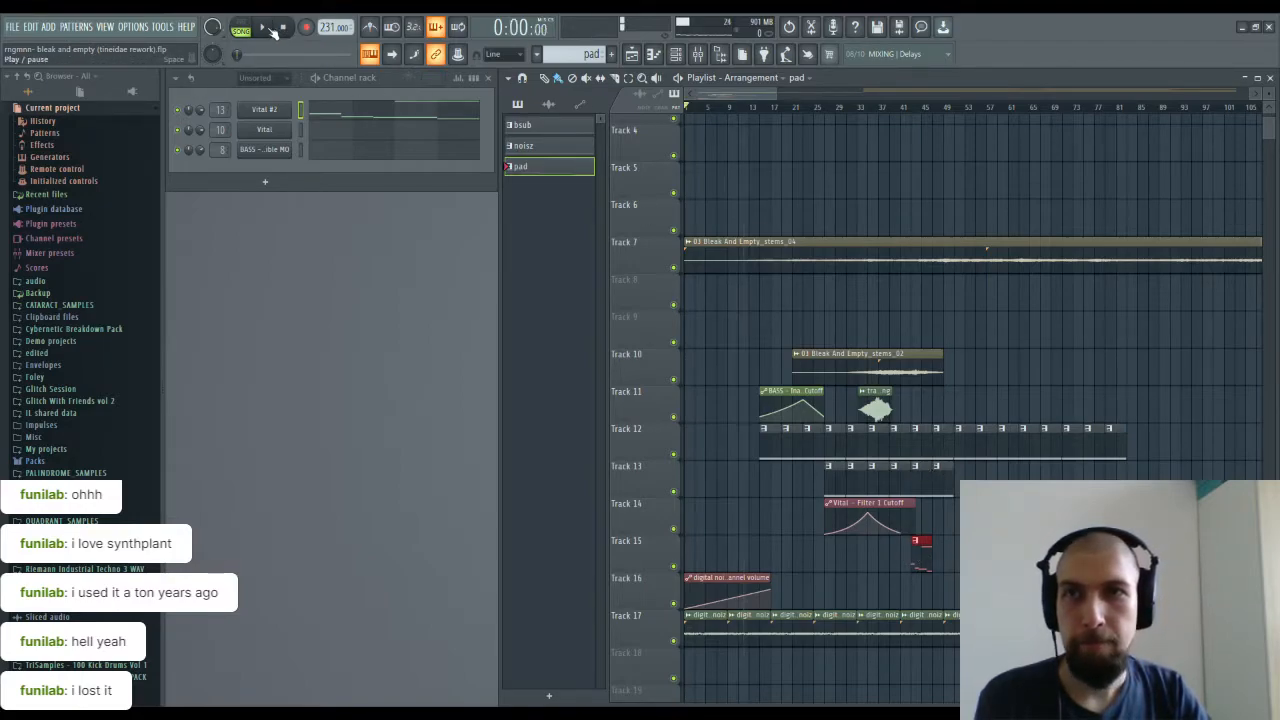
{"action": "scroll", "coordinate": [884, 670], "scroll_direction": "down", "scroll_amount": 4}
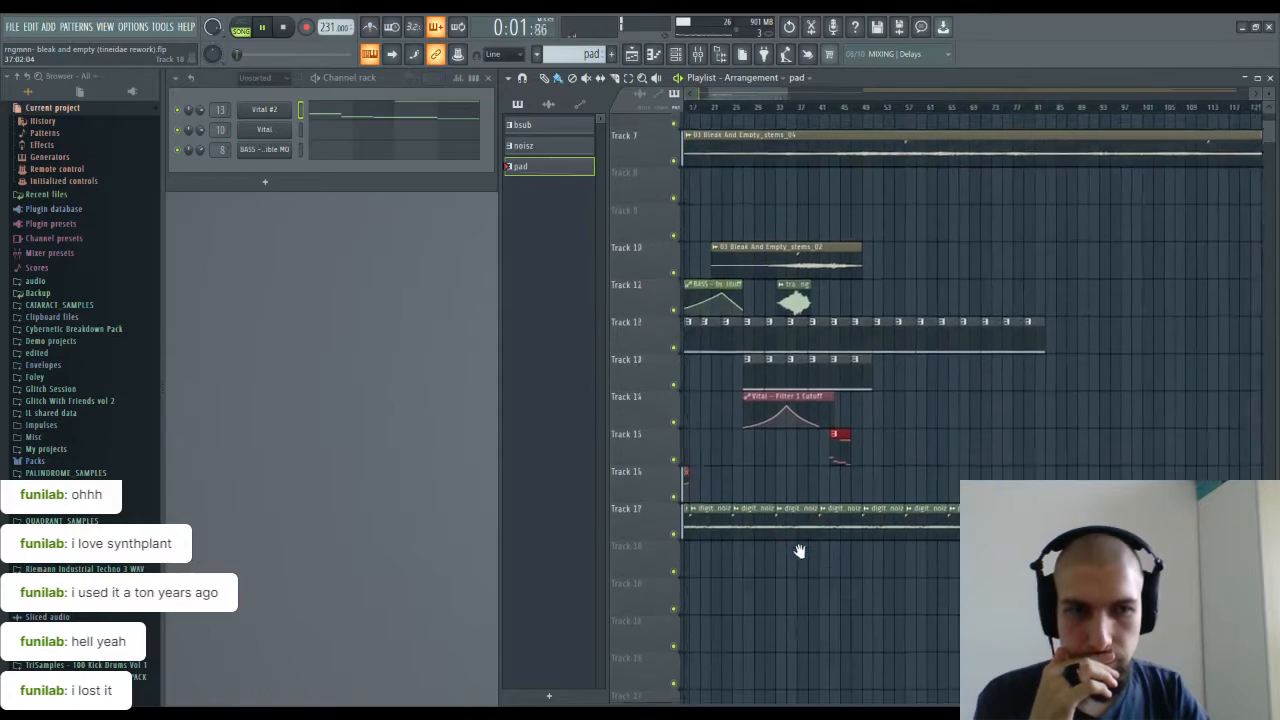
{"action": "left_click", "coordinate": [1067, 489]}
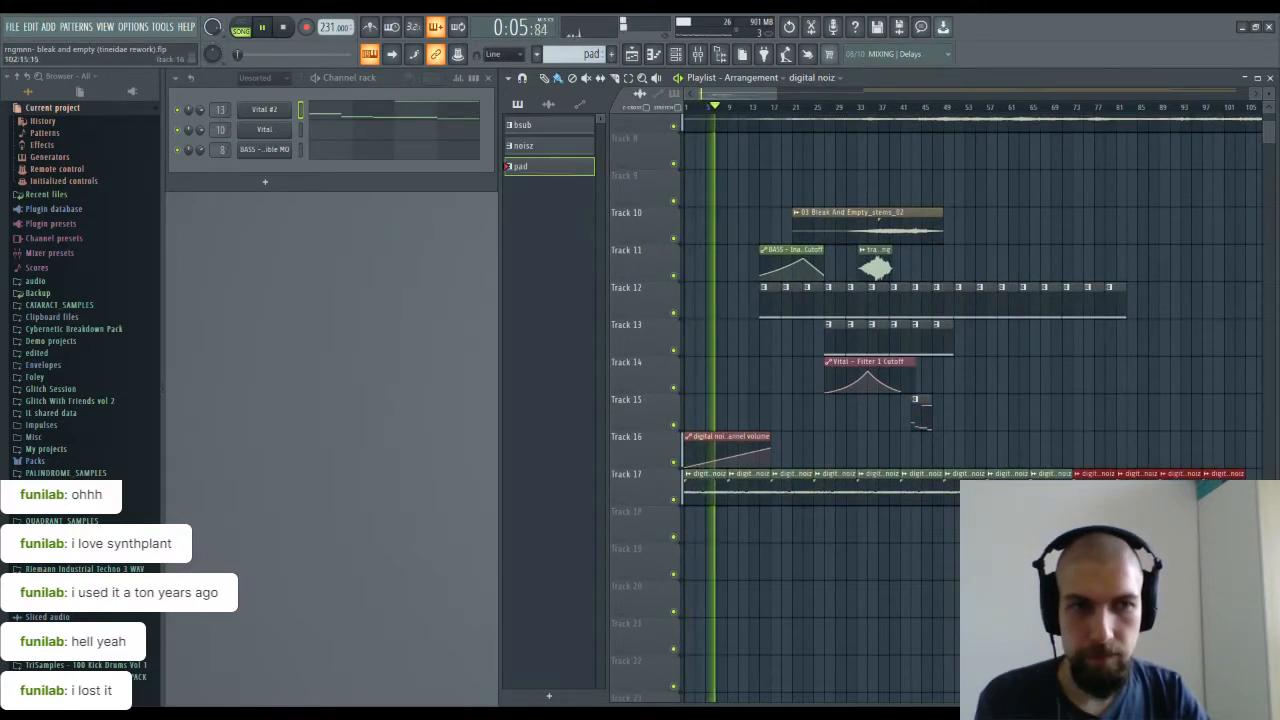
{"action": "left_click_drag", "start_coordinate": [1089, 96], "coordinate": [1092, 122]}
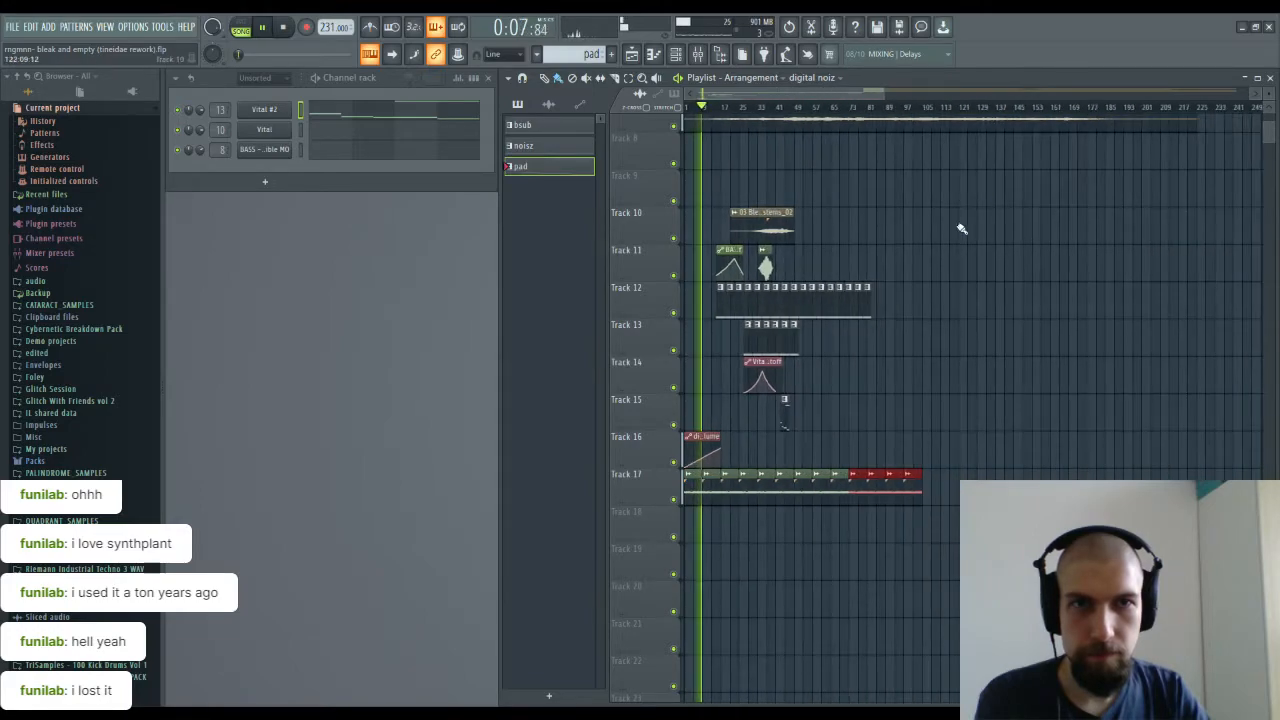
{"action": "left_click_drag", "start_coordinate": [974, 206], "coordinate": [826, 380]}
{"action": "left_click_drag", "start_coordinate": [975, 340], "coordinate": [846, 414]}
{"action": "left_click_drag", "start_coordinate": [1070, 380], "coordinate": [977, 324]}
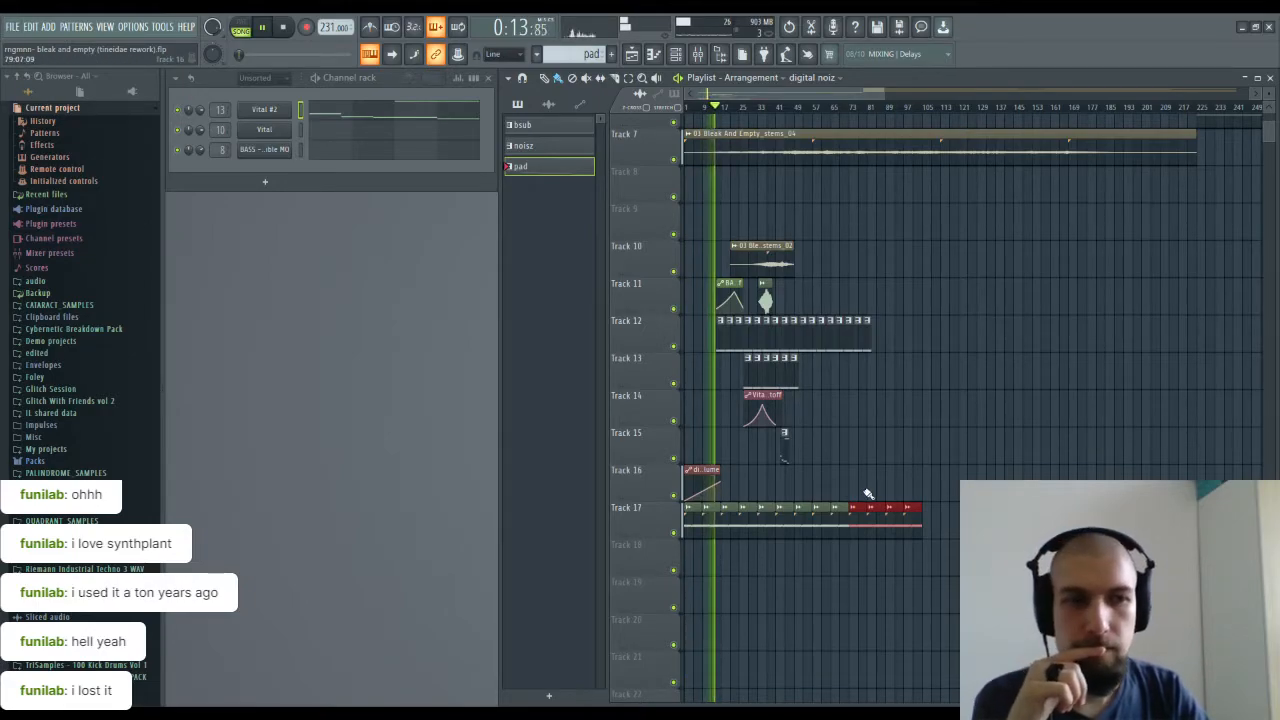
{"action": "scroll", "coordinate": [709, 110], "scroll_direction": "up", "scroll_amount": 2}
{"action": "scroll", "coordinate": [709, 110], "scroll_direction": "up", "scroll_amount": 4}
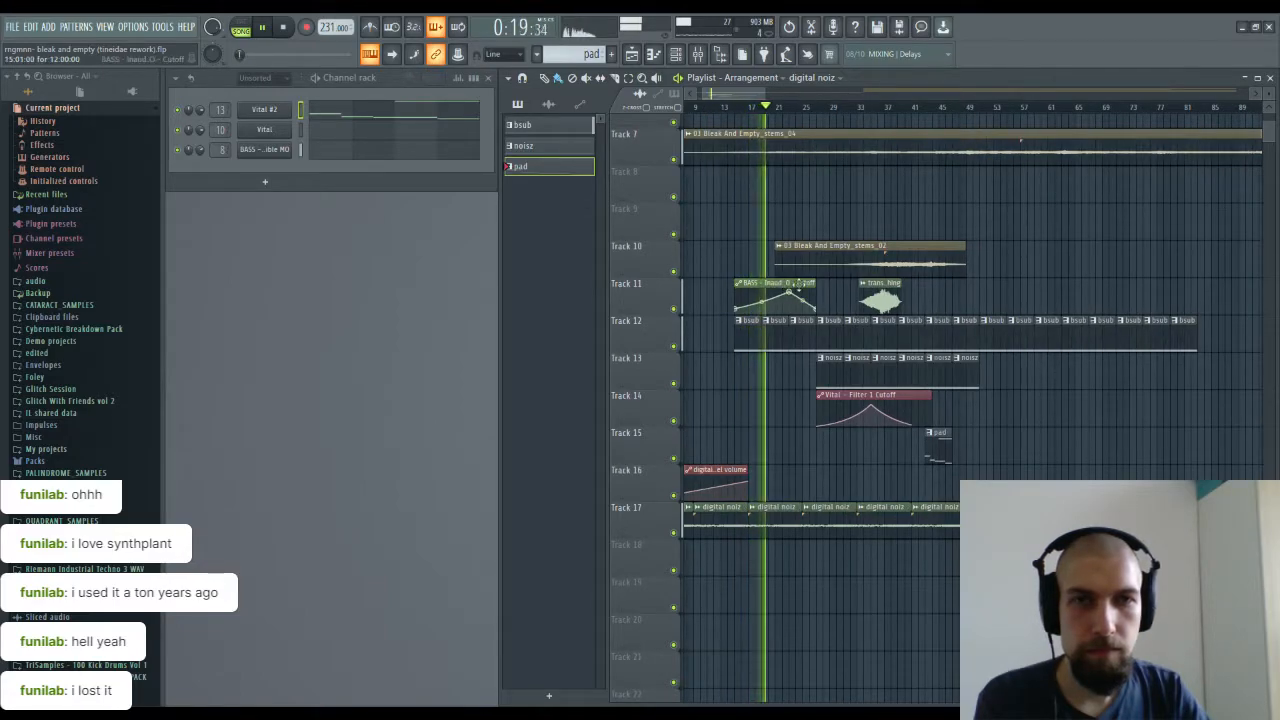
Step: Move the pad clip on Track 15 to start at bar 27 and listen to the playback around it
{"action": "left_click", "coordinate": [800, 288]}
{"action": "left_click_drag", "start_coordinate": [938, 432], "coordinate": [831, 437]}
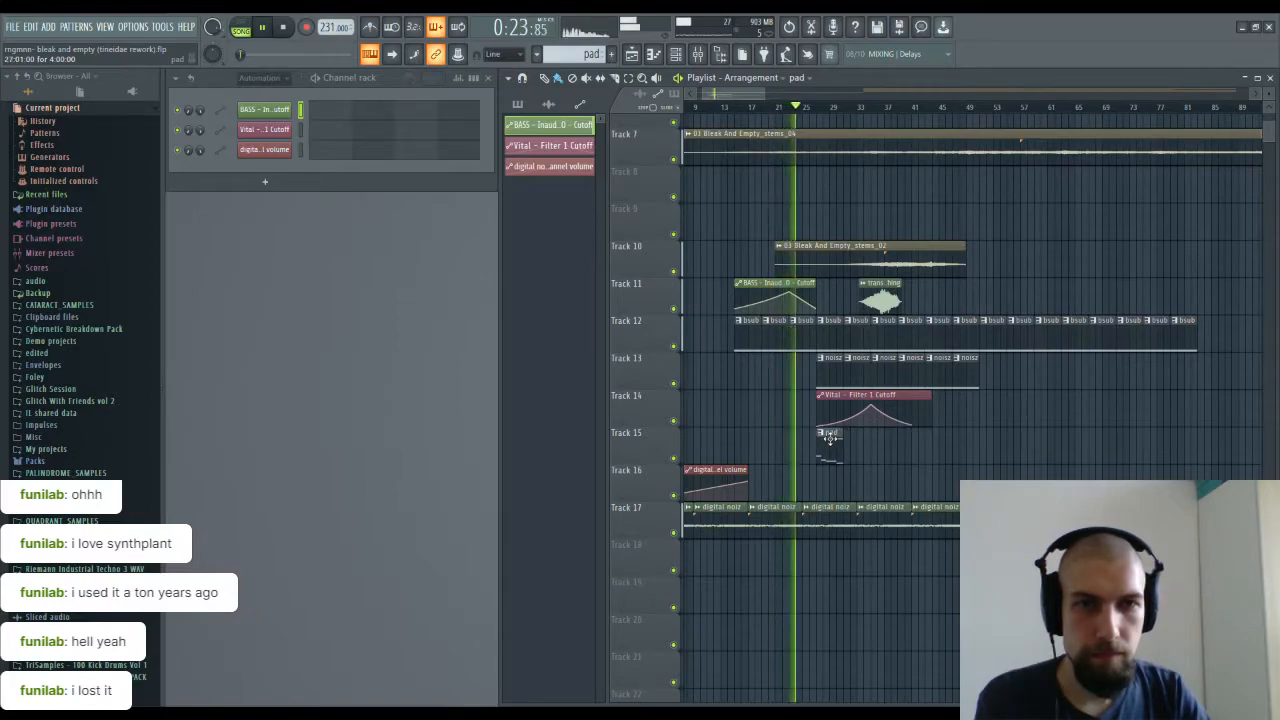
{"action": "left_click", "coordinate": [831, 437]}
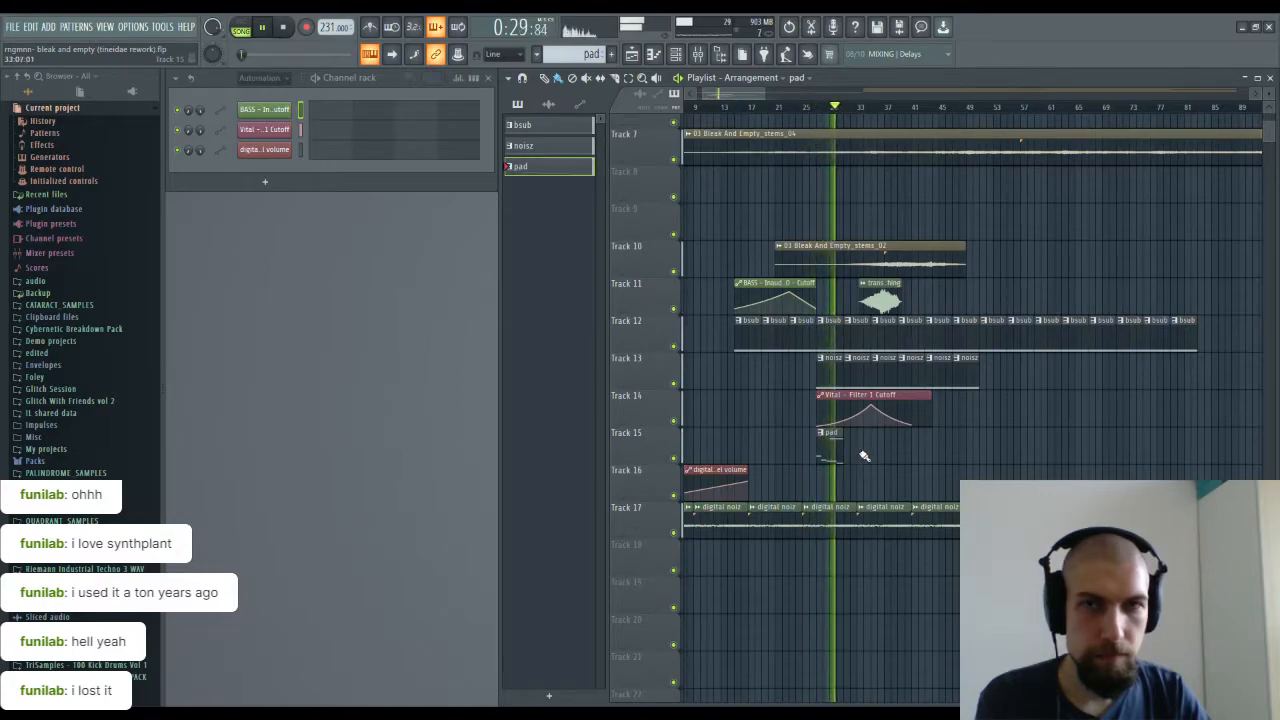
{"action": "key", "text": "space"}
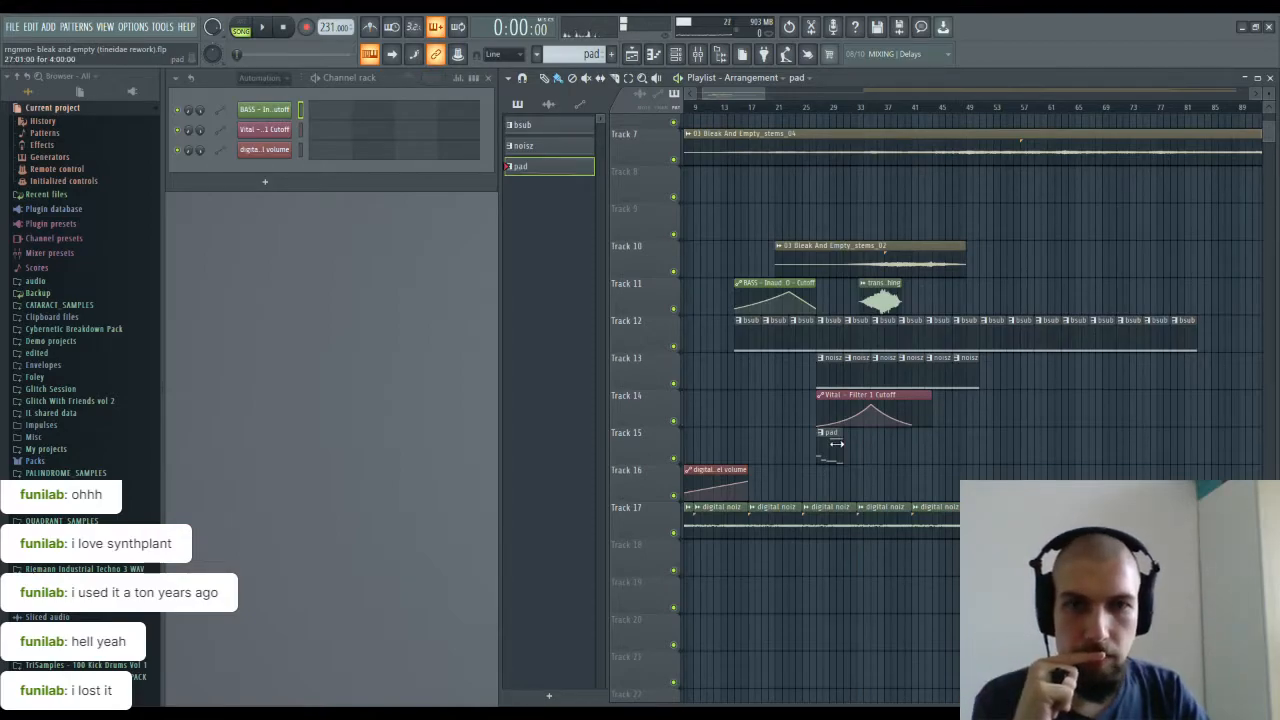
Step: Open the pad pattern in the piano roll and stretch all its notes together so they end at bar 9
{"action": "double_click", "coordinate": [836, 444]}
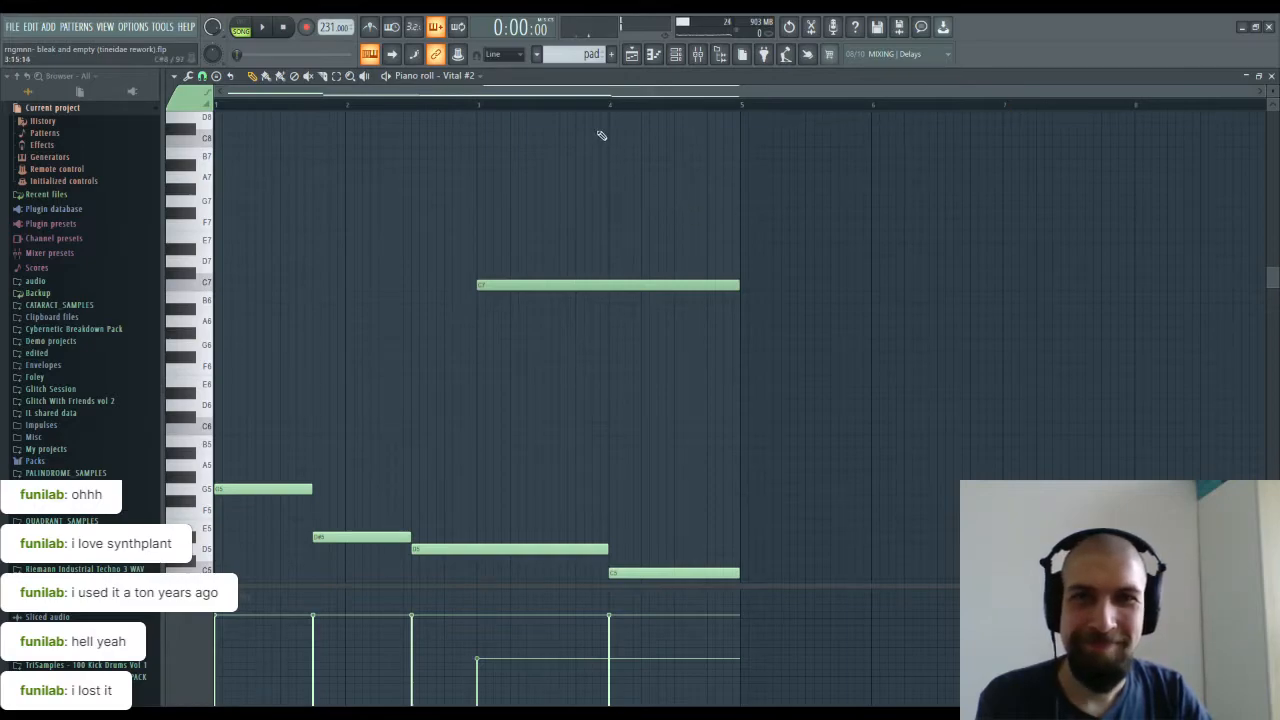
{"action": "scroll", "coordinate": [566, 238], "scroll_direction": "down", "scroll_amount": 2}
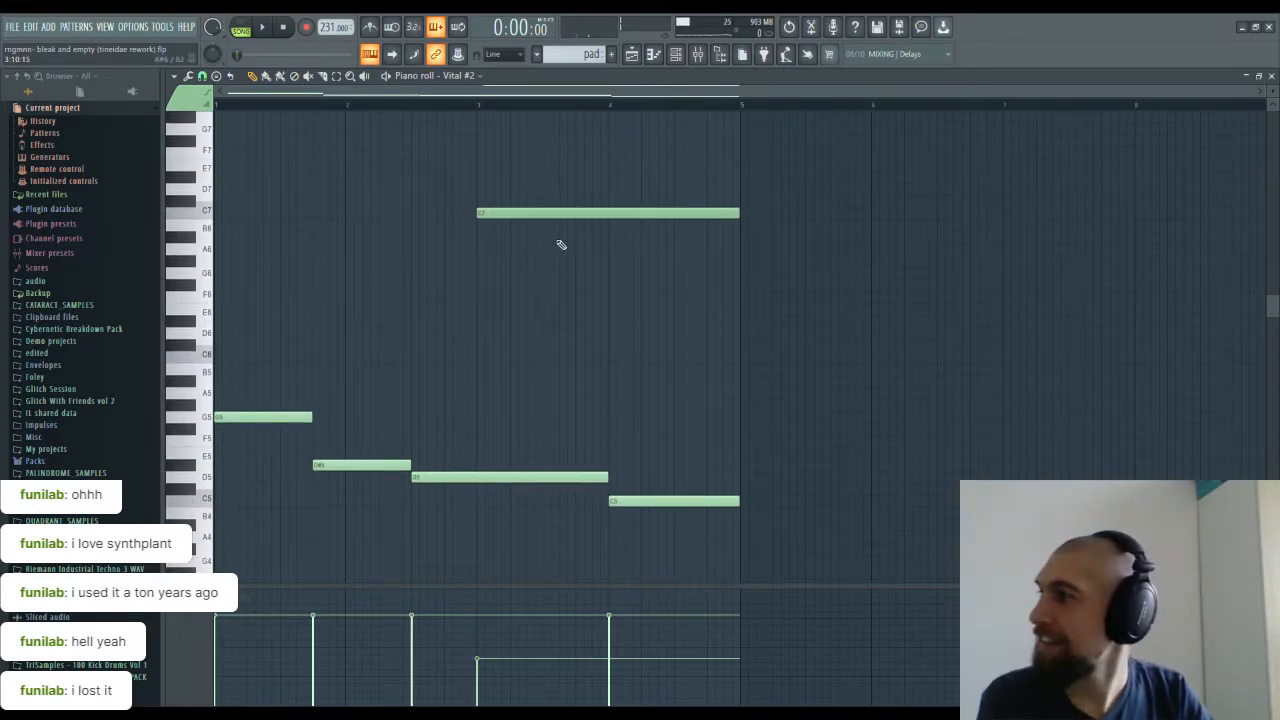
{"action": "scroll", "coordinate": [590, 188], "scroll_direction": "down", "scroll_amount": 4}
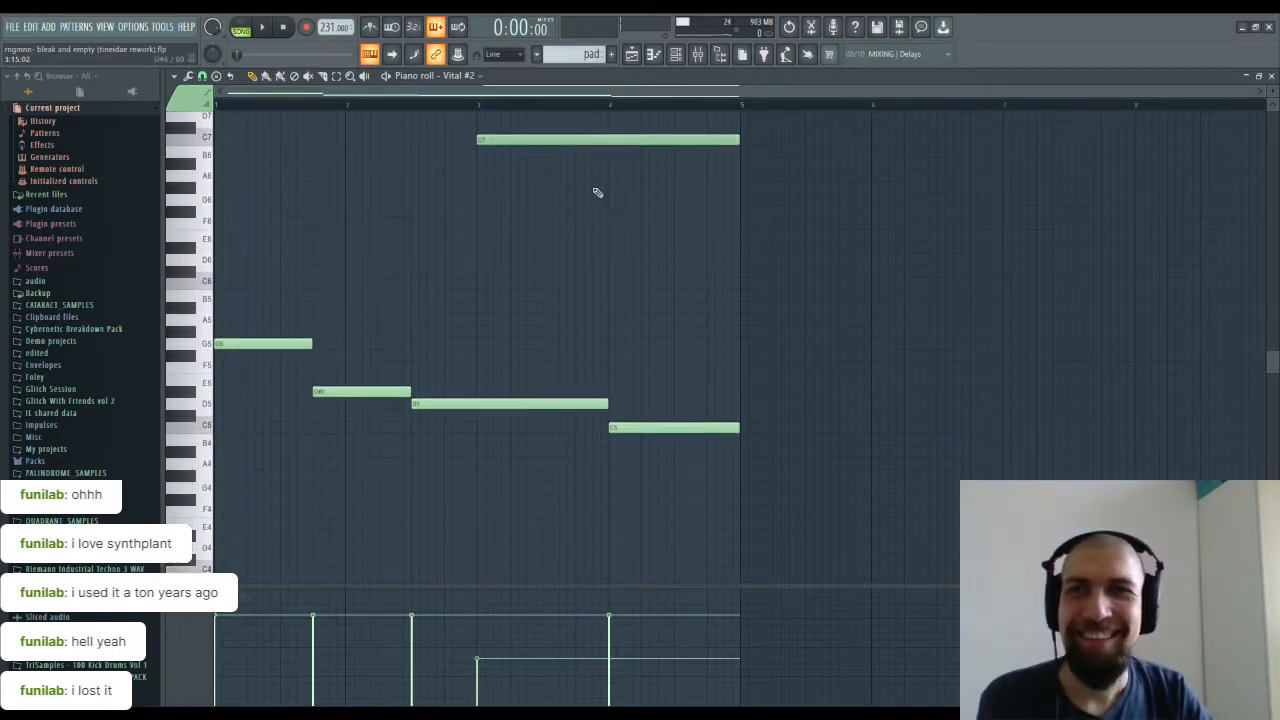
{"action": "scroll", "coordinate": [588, 186], "scroll_direction": "up", "scroll_amount": 3}
{"action": "scroll", "coordinate": [612, 202], "scroll_direction": "up", "scroll_amount": 1}
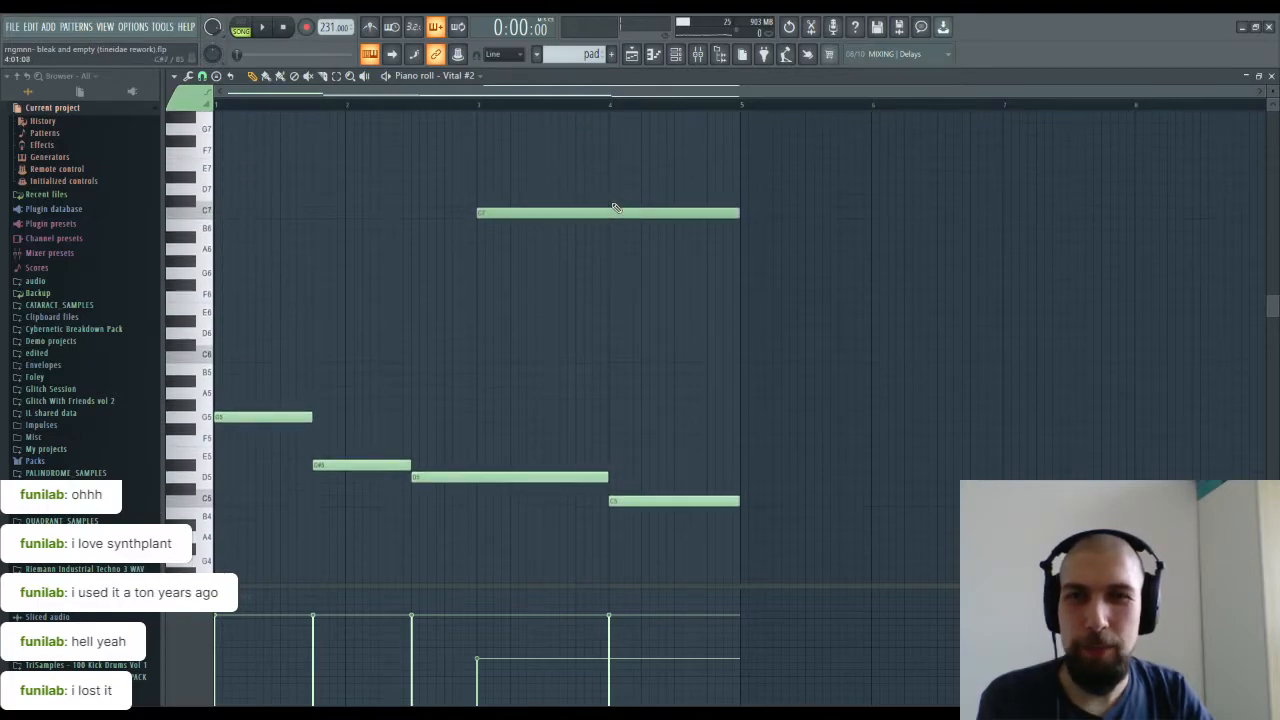
{"action": "left_click_drag", "start_coordinate": [864, 541], "coordinate": [259, 188]}
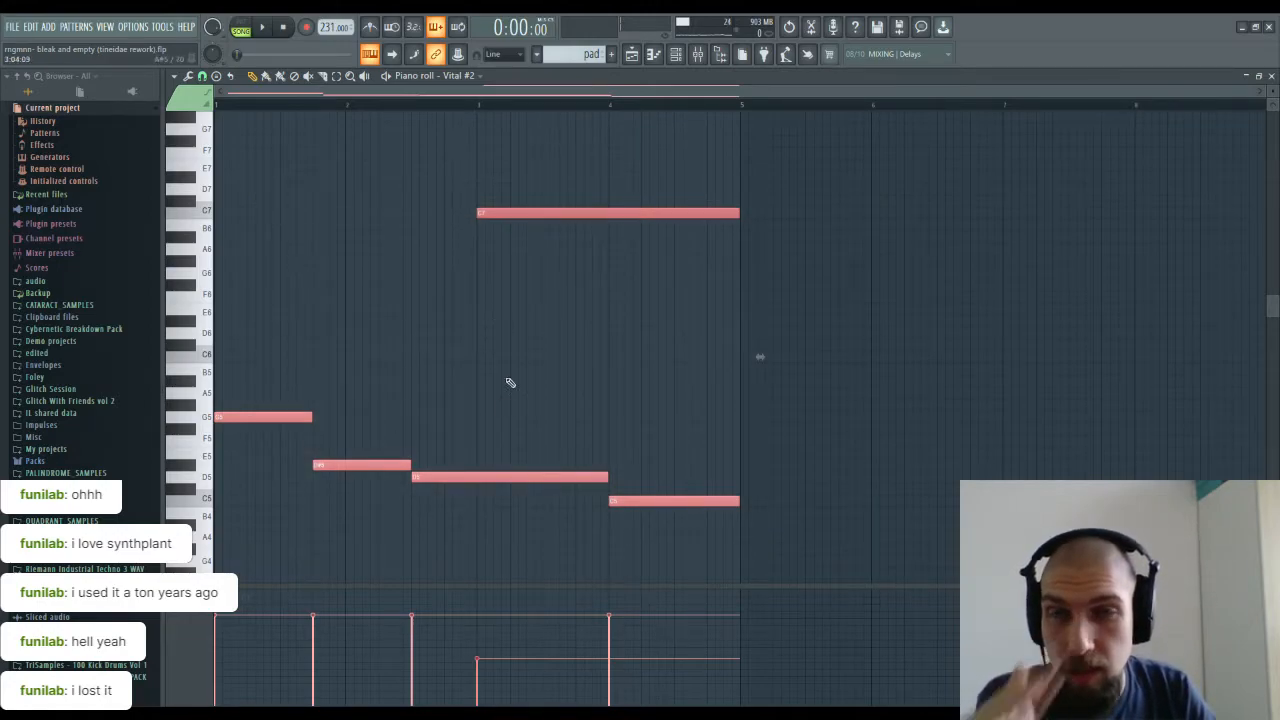
{"action": "scroll", "coordinate": [540, 274], "scroll_direction": "down", "scroll_amount": 1}
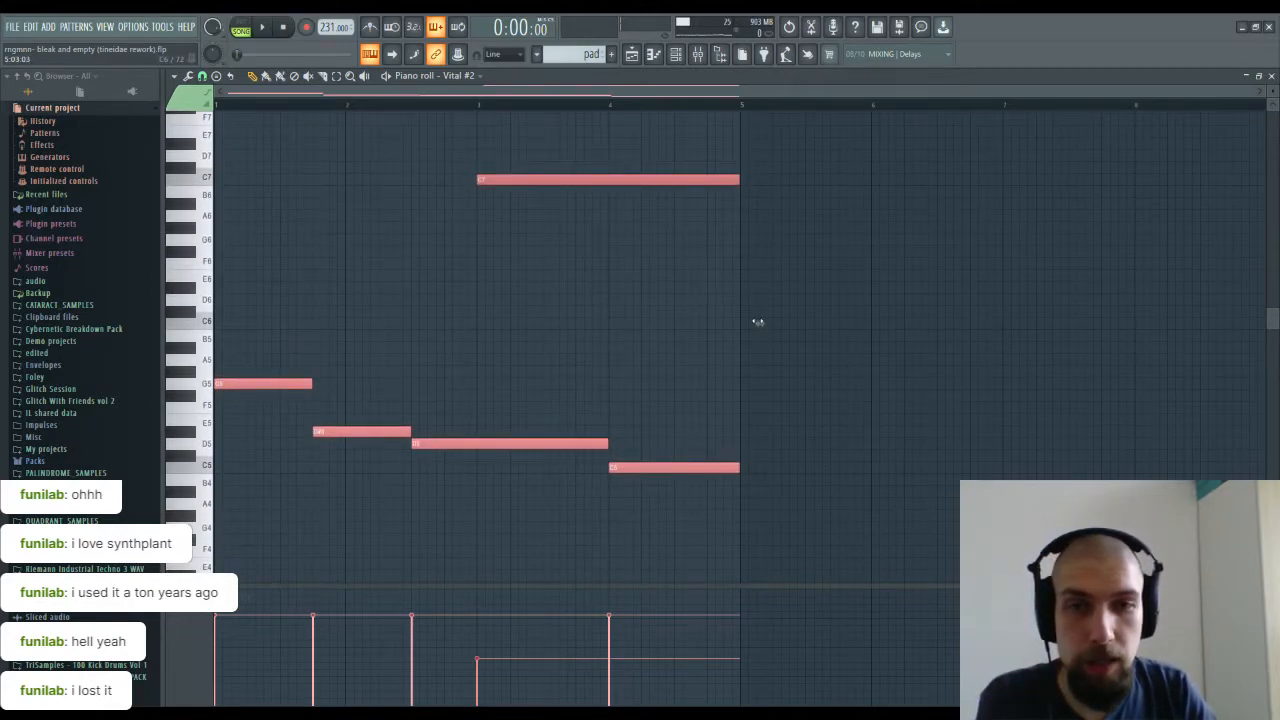
{"action": "left_click_drag", "start_coordinate": [758, 322], "coordinate": [1193, 358]}
{"action": "scroll", "coordinate": [1205, 108], "scroll_direction": "up", "scroll_amount": 8}
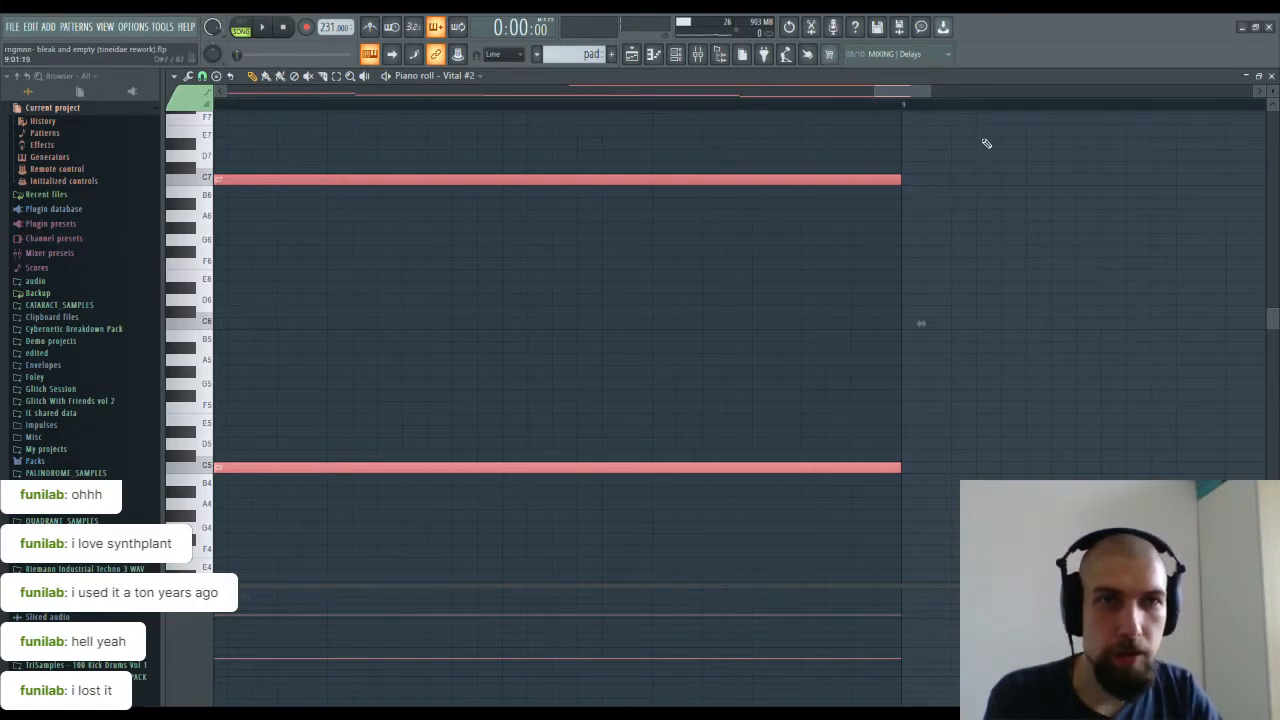
{"action": "scroll", "coordinate": [975, 108], "scroll_direction": "down", "scroll_amount": 8}
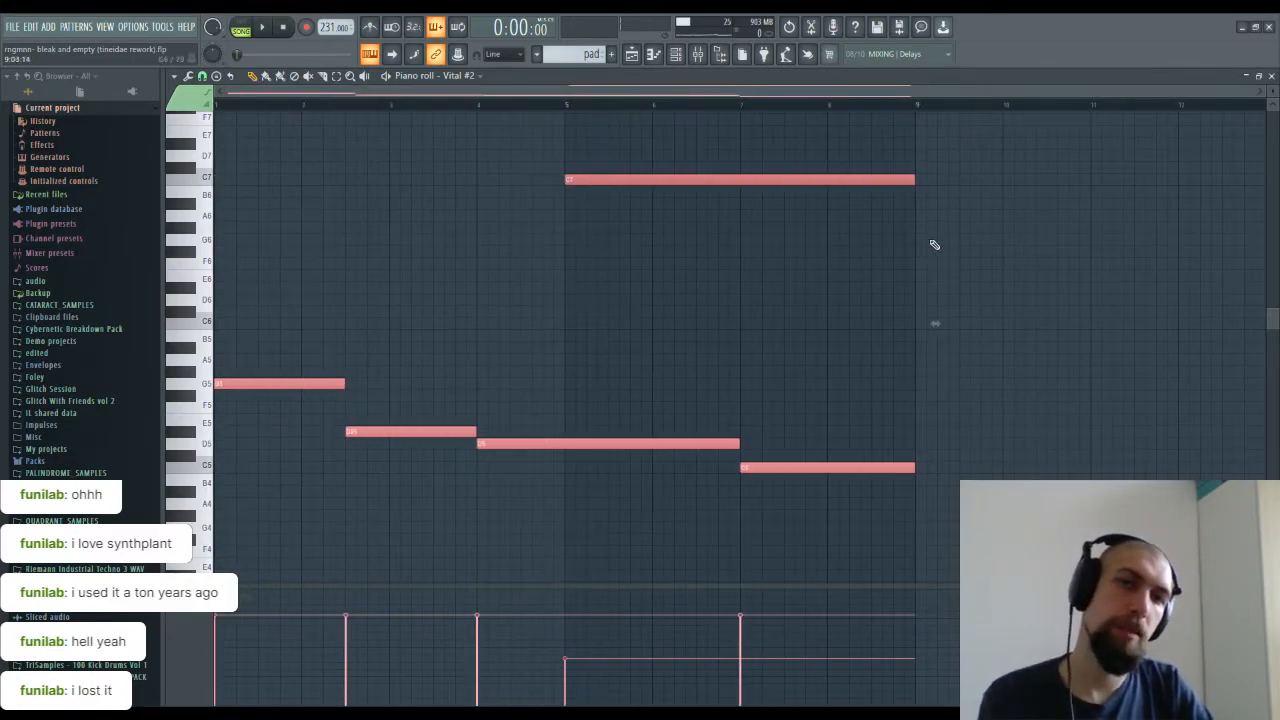
Step: Stretch all the pad notes again so they end at bar 17, and close the piano roll
{"action": "mouse_move", "coordinate": [931, 322]}
{"action": "left_mouse_down"}
{"action": "mouse_move", "coordinate": [1275, 325]}
{"action": "mouse_move", "coordinate": [1206, 328]}
{"action": "left_mouse_up"}
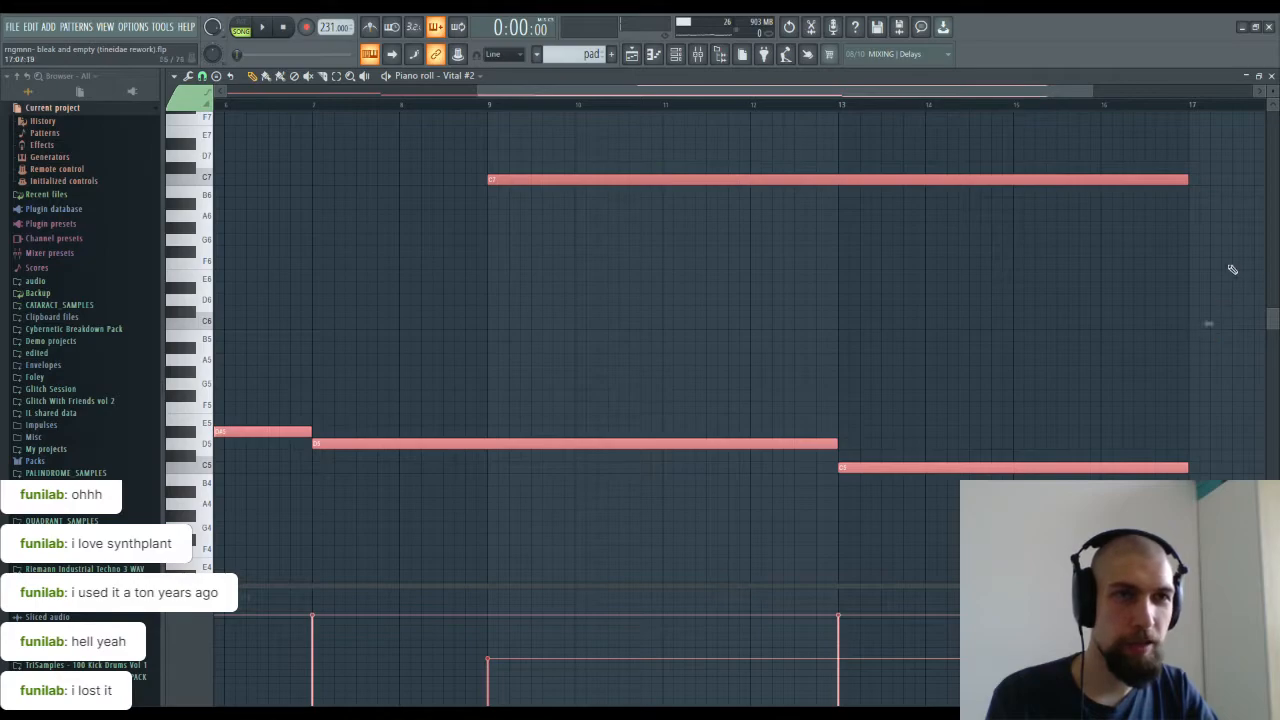
{"action": "scroll", "coordinate": [1204, 105], "scroll_direction": "up", "scroll_amount": 4}
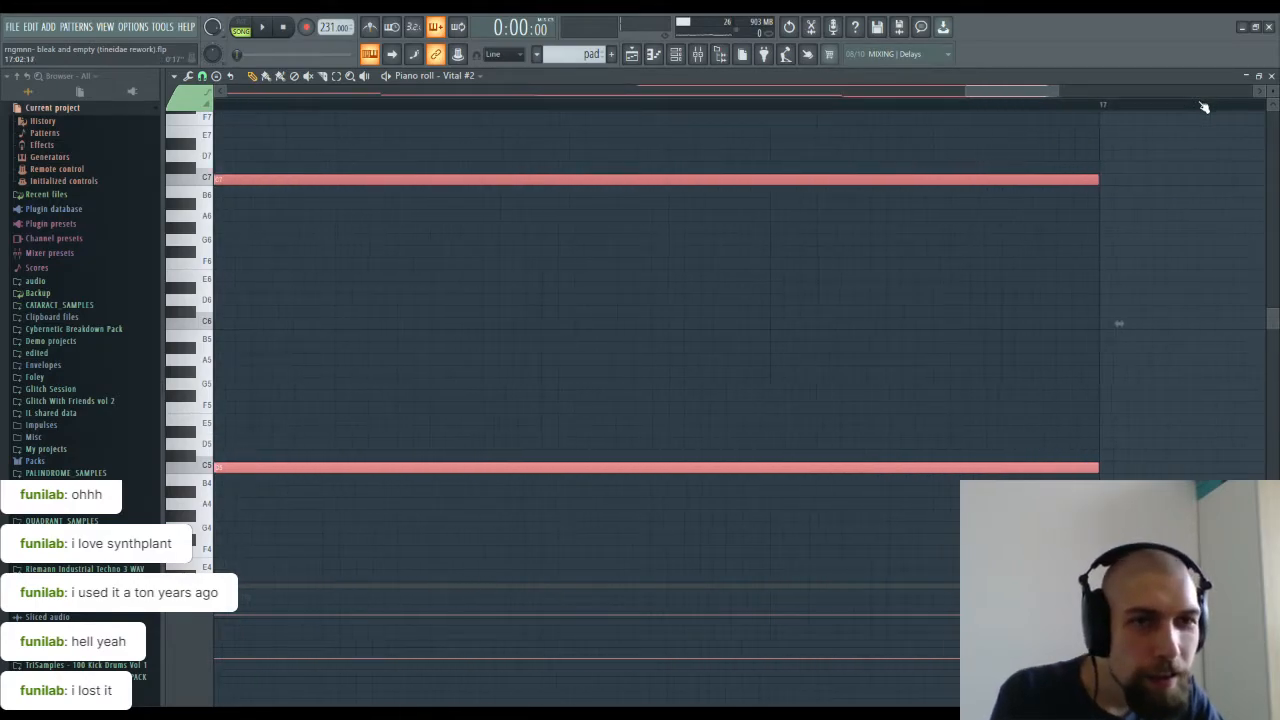
{"action": "scroll", "coordinate": [1204, 105], "scroll_direction": "down", "scroll_amount": 5}
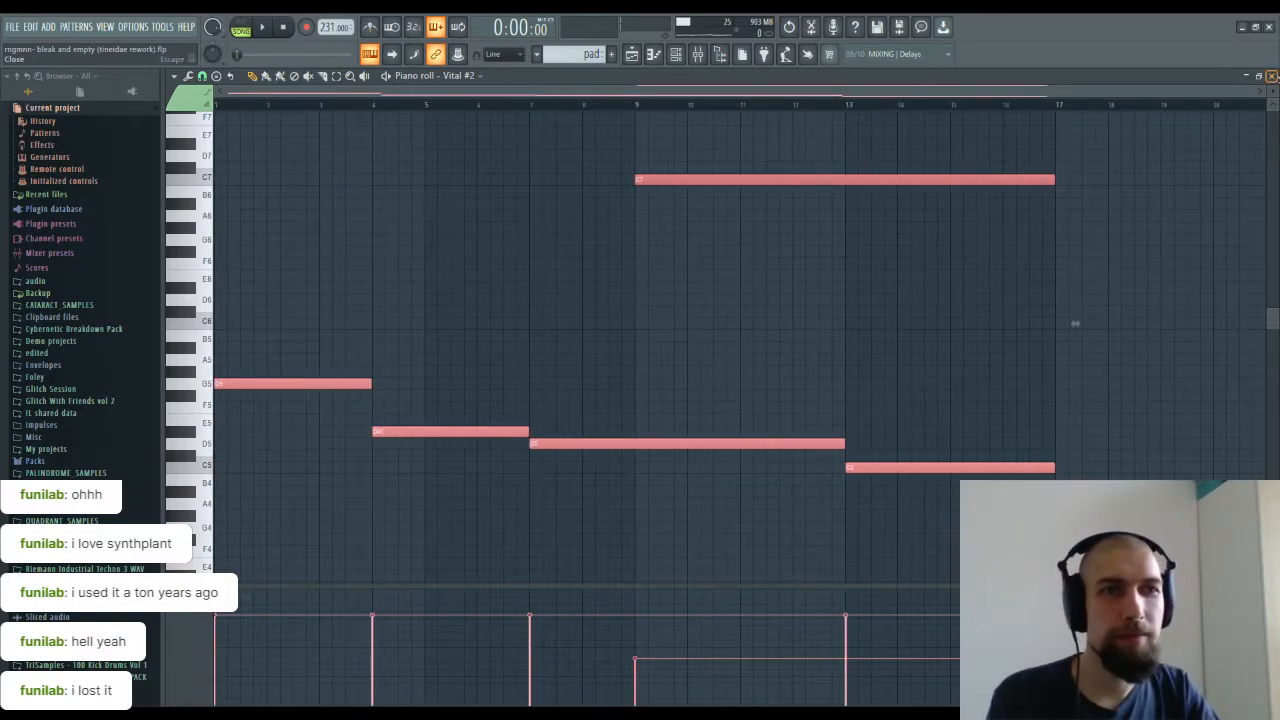
{"action": "left_click", "coordinate": [1272, 76]}
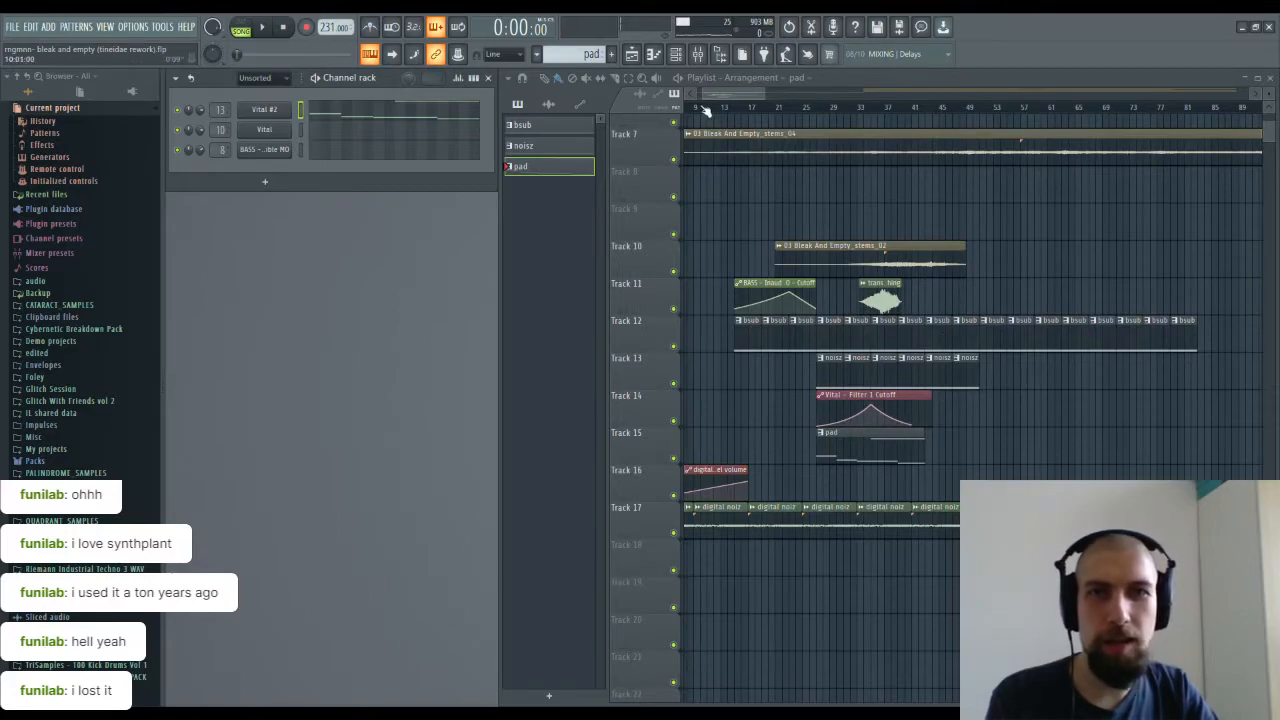
Step: While playing the song from the start, lower the pad's C7 note one octave to C6 and reduce its velocity
{"action": "left_click_drag", "start_coordinate": [732, 107], "coordinate": [674, 96]}
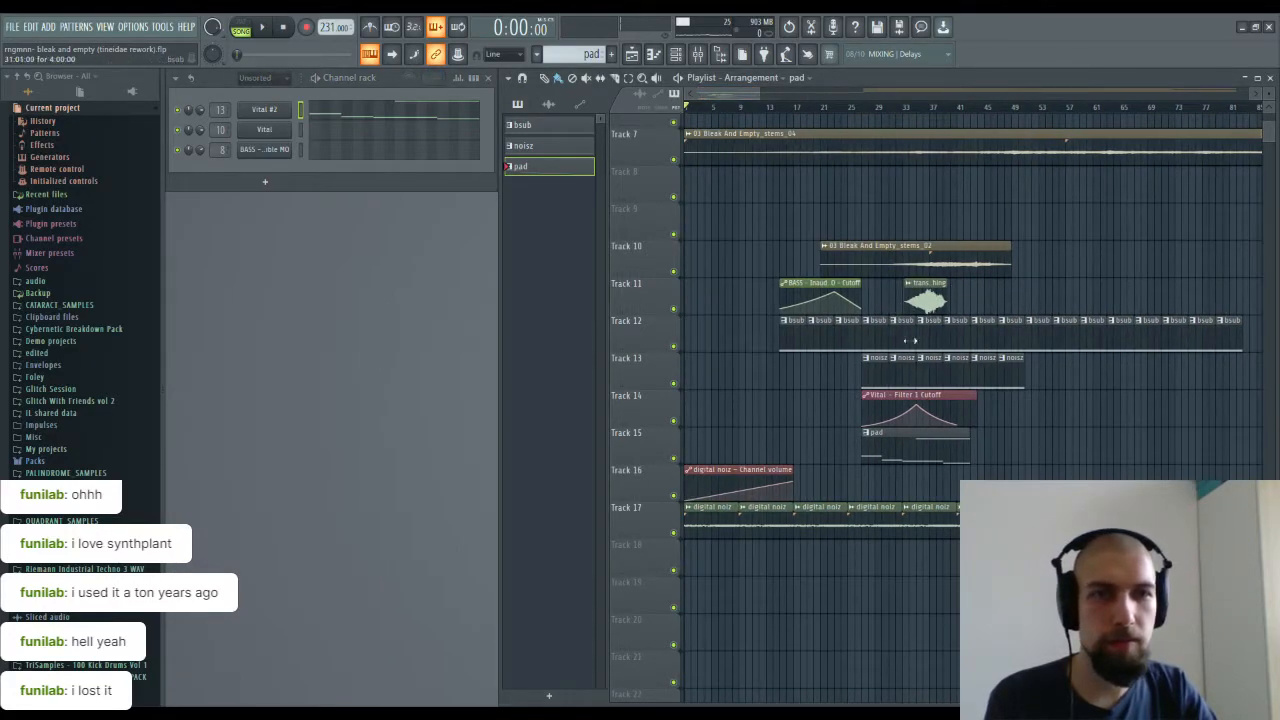
{"action": "left_click", "coordinate": [266, 27]}
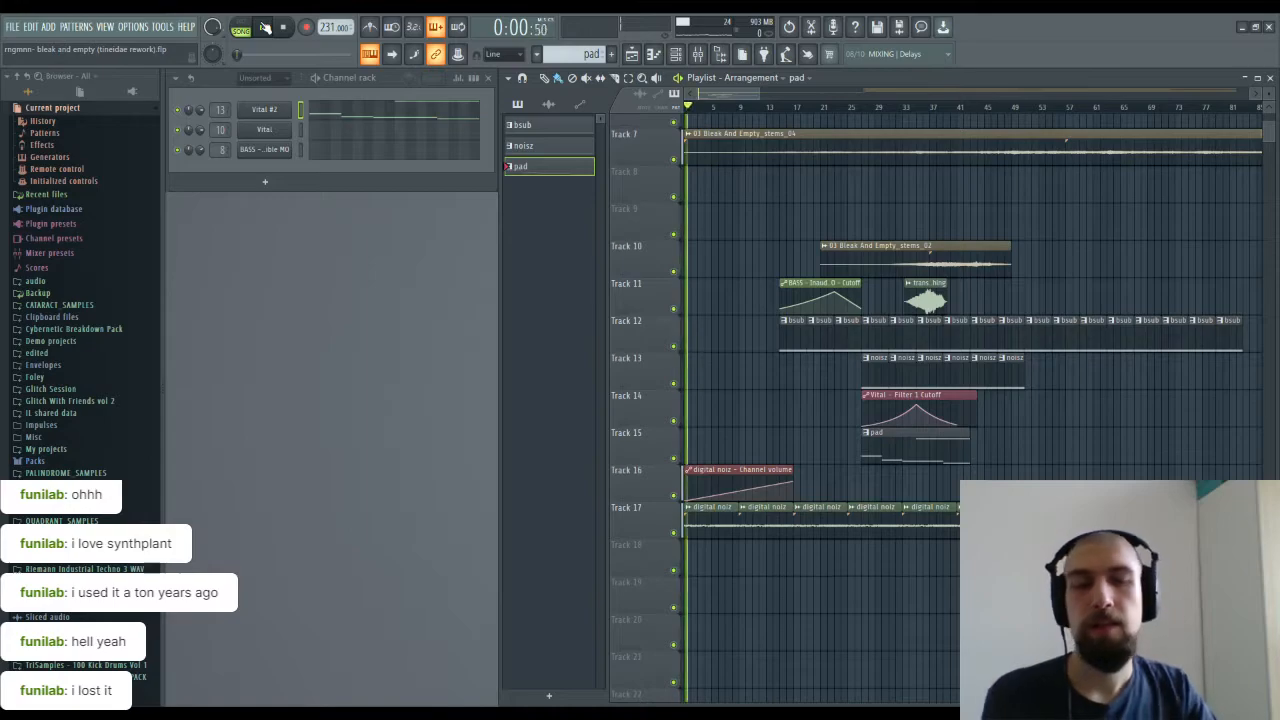
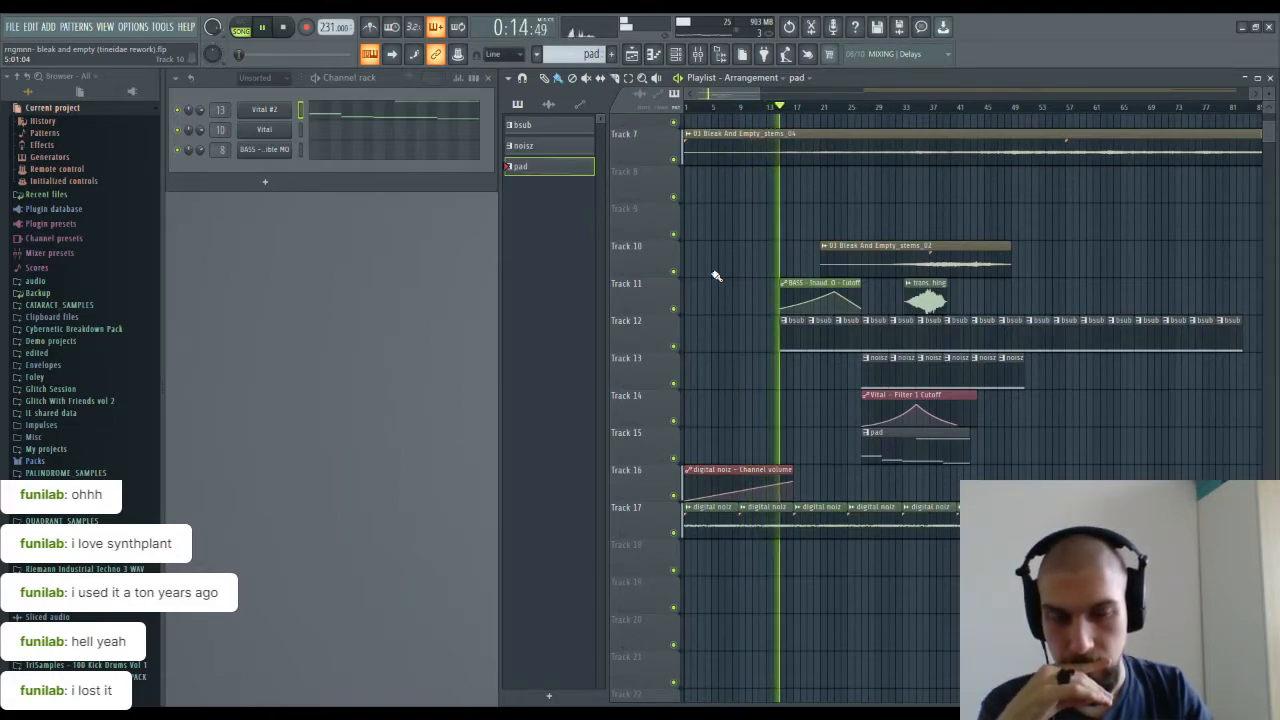
{"action": "left_click", "coordinate": [450, 118]}
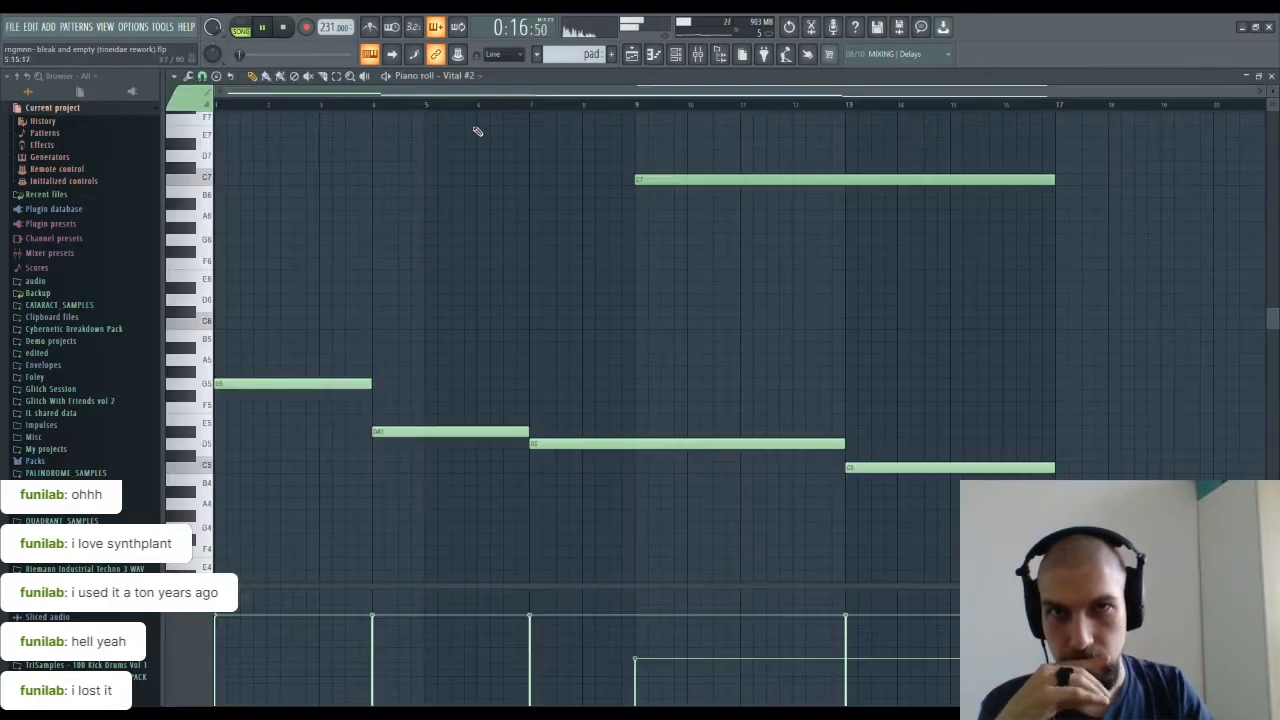
{"action": "left_click_drag", "start_coordinate": [721, 156], "coordinate": [803, 300]}
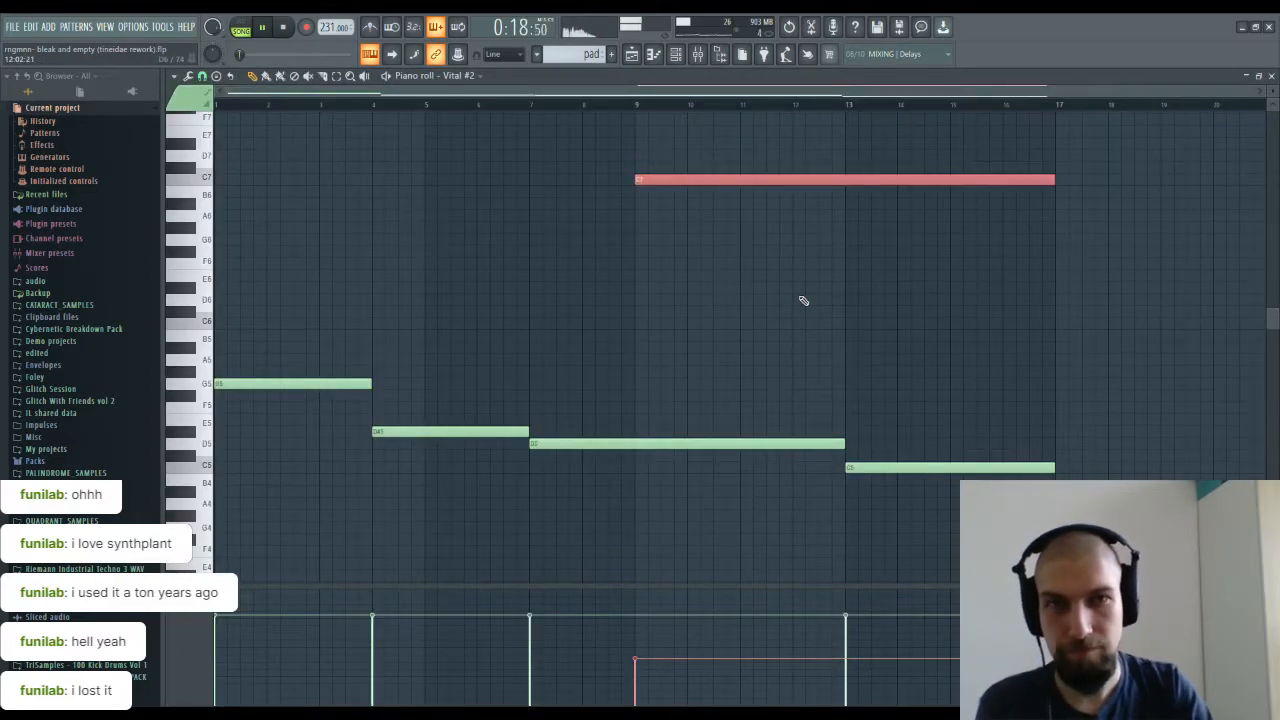
{"action": "key", "text": "ctrl+Down"}
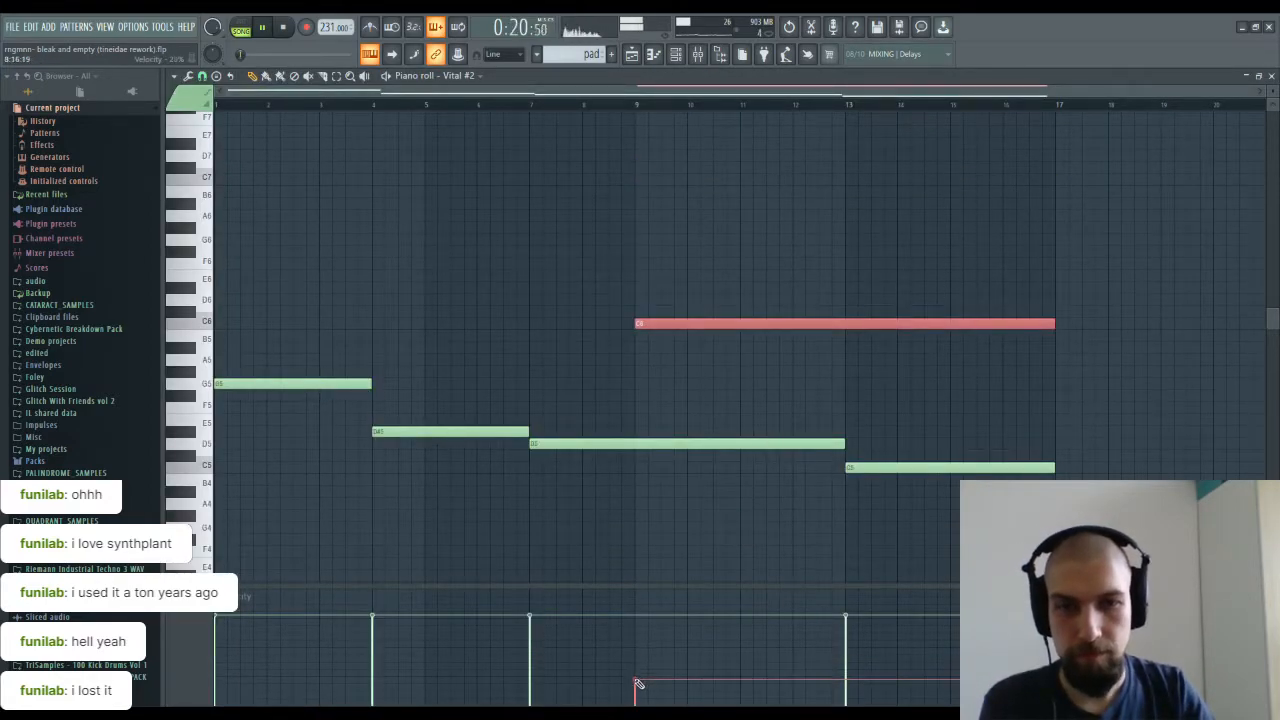
{"action": "left_click", "coordinate": [1271, 77]}
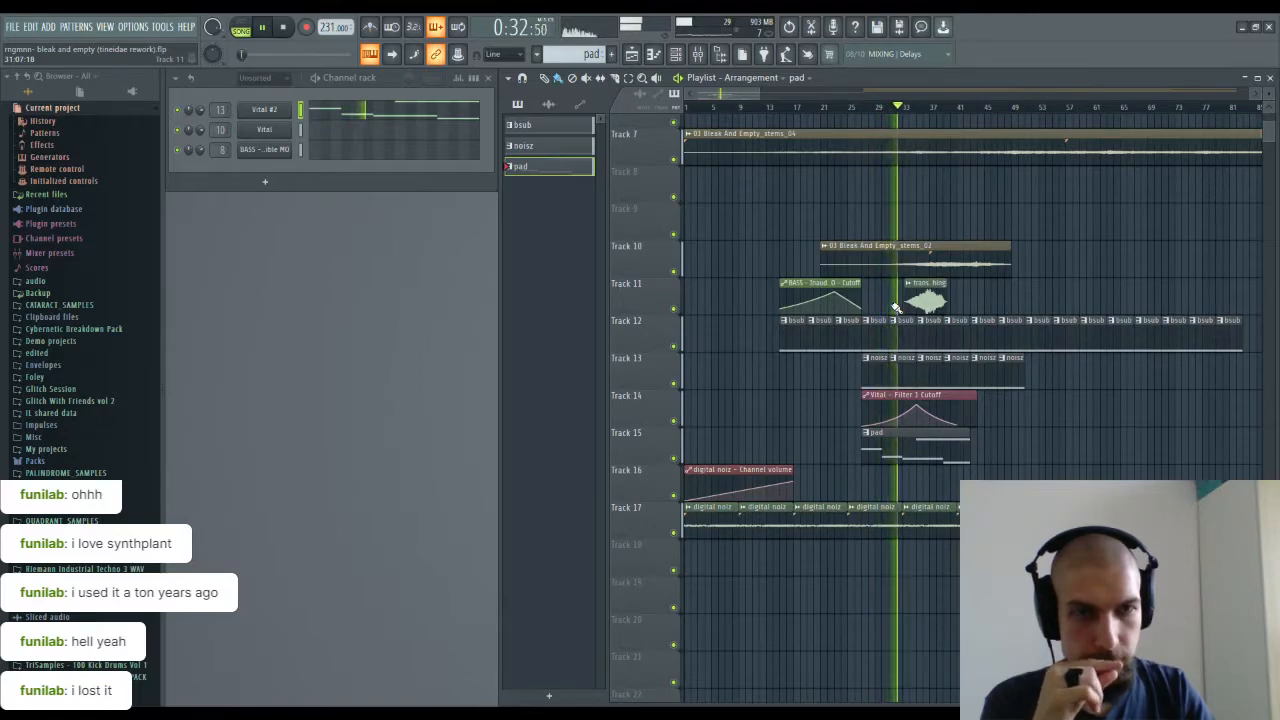
Step: Stop playback and open the pad clip on Track 15 in the piano roll
{"action": "key", "text": "space"}
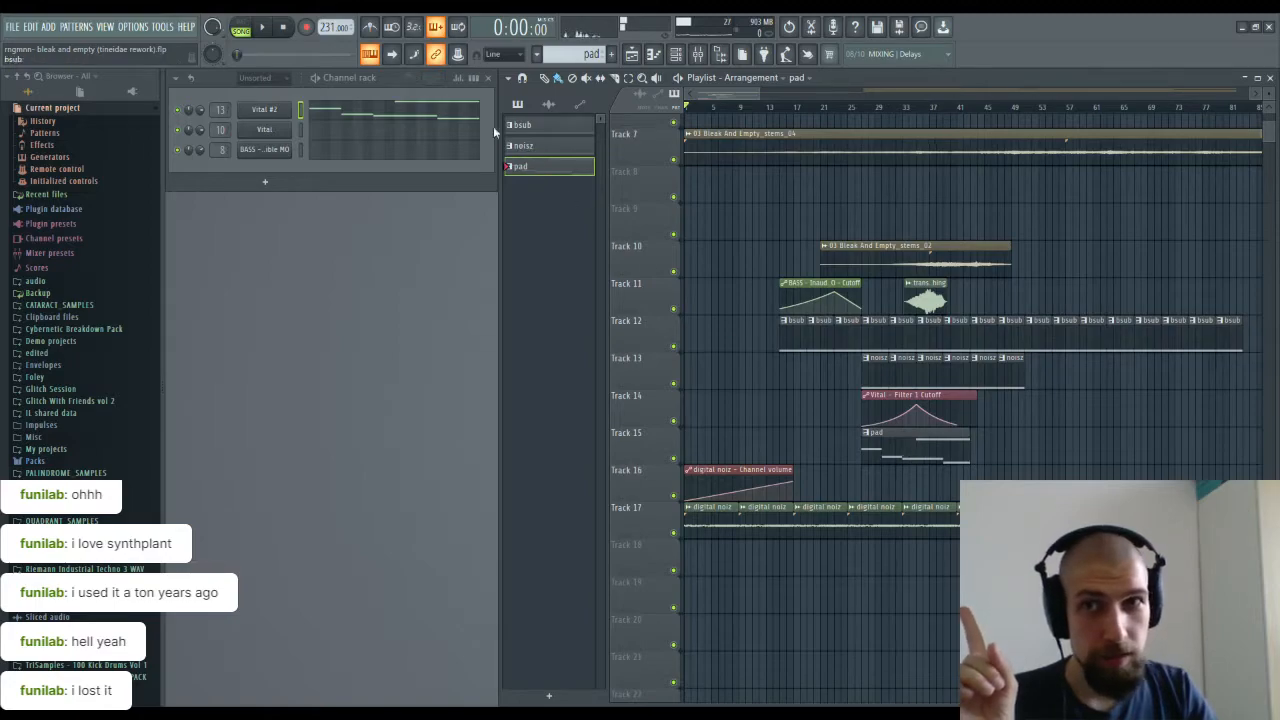
{"action": "double_click", "coordinate": [909, 453]}
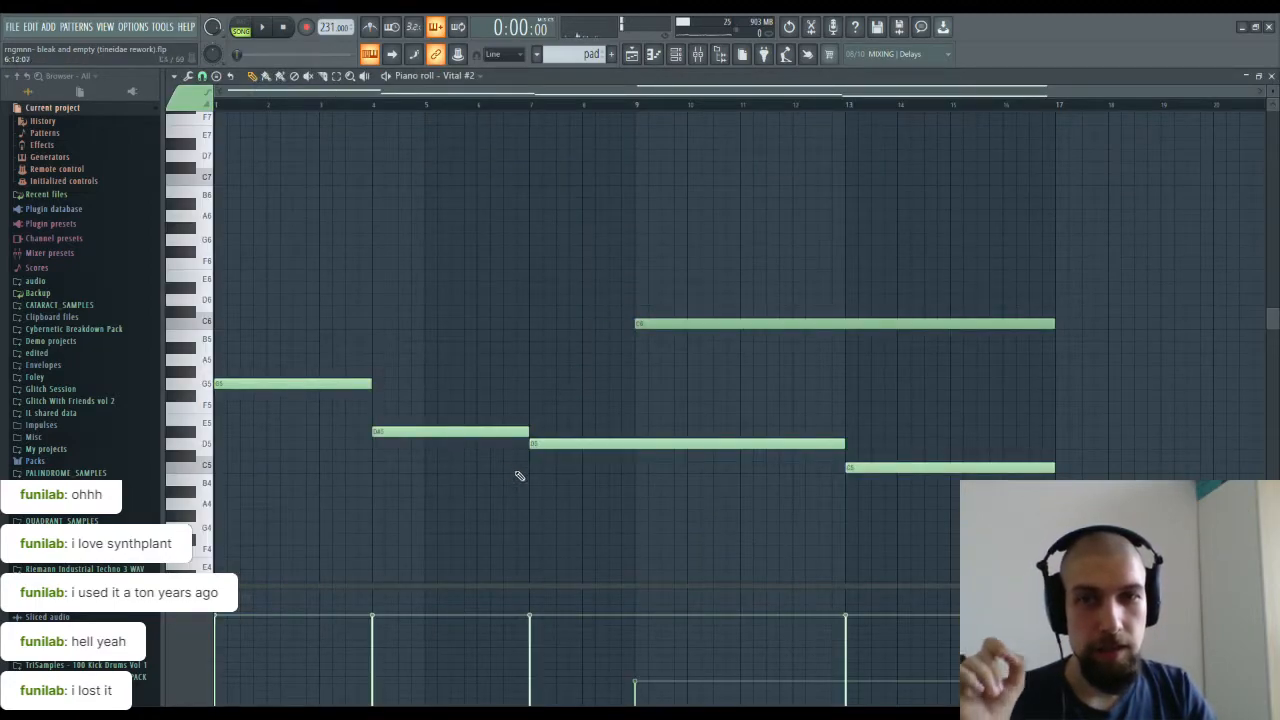
{"action": "left_click", "coordinate": [532, 360]}
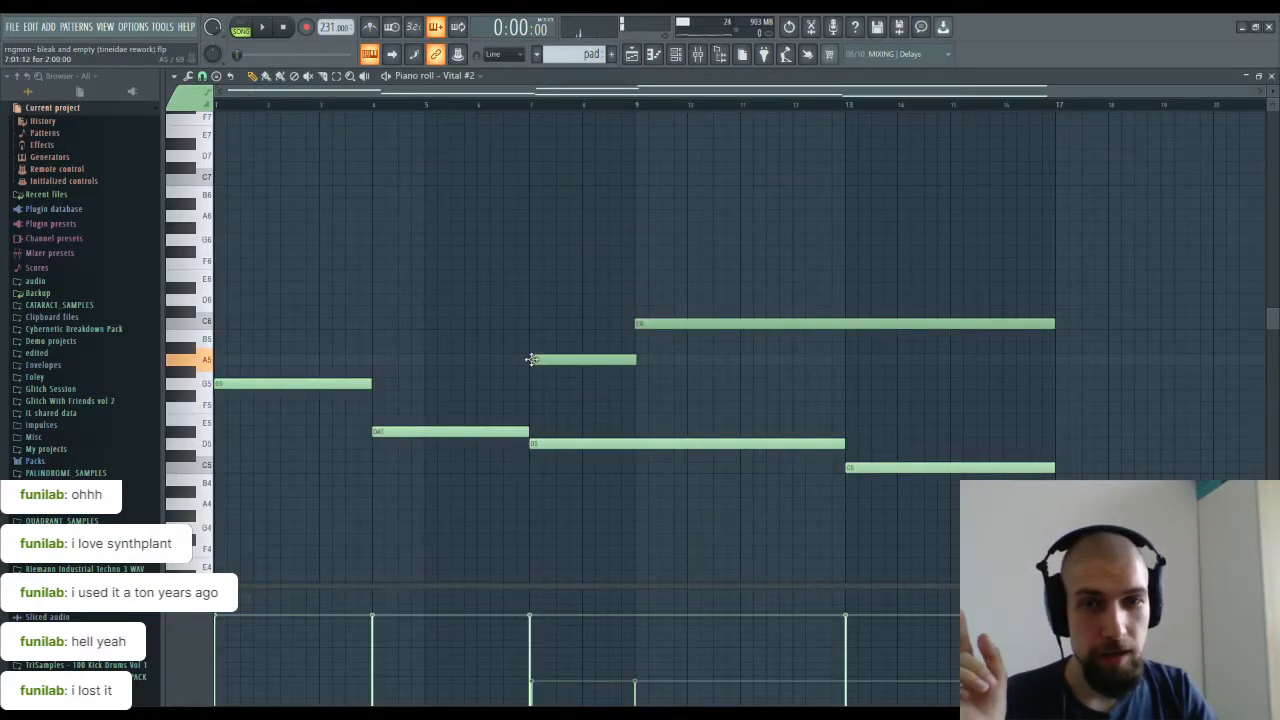
{"action": "left_click_drag", "start_coordinate": [533, 358], "coordinate": [555, 349]}
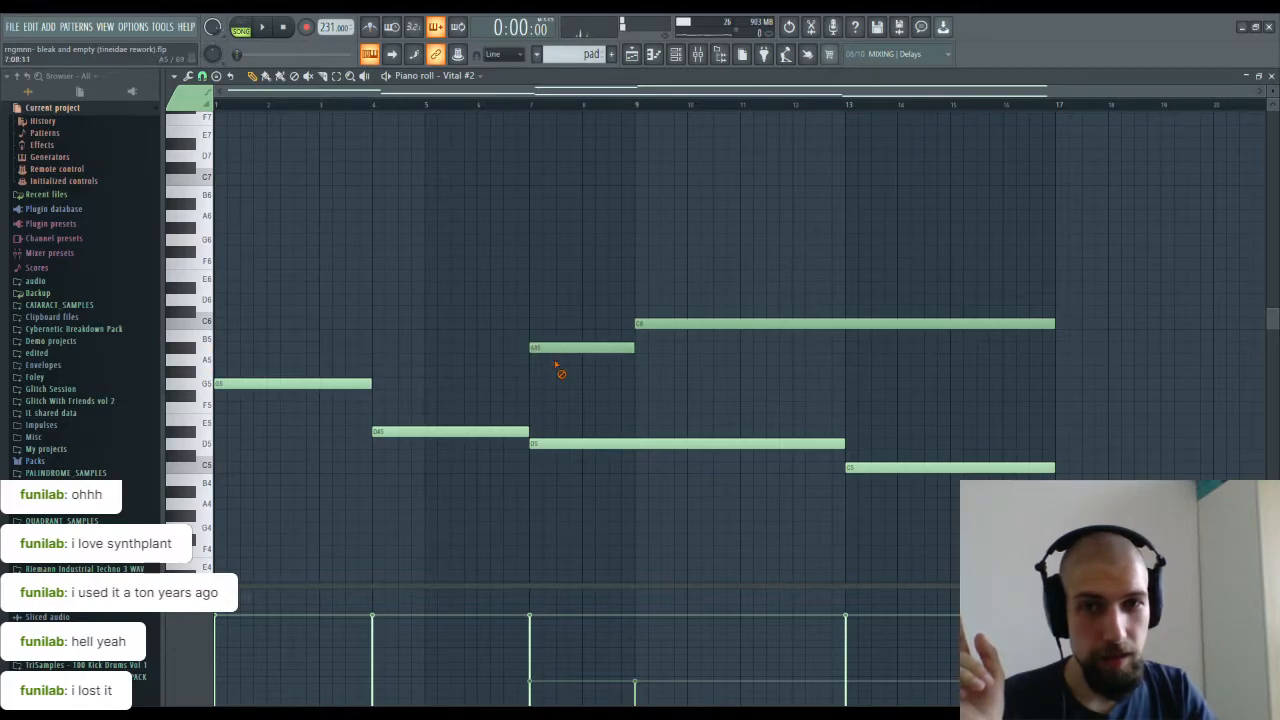
{"action": "left_click", "coordinate": [563, 454]}
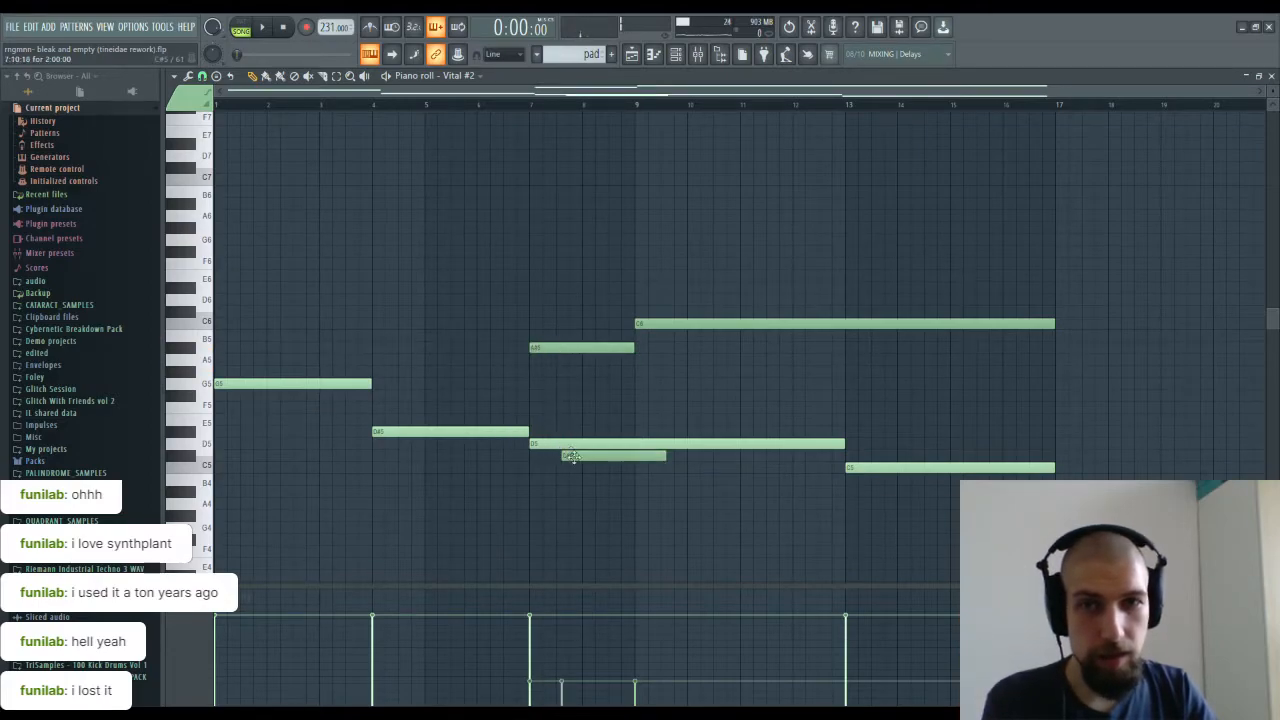
{"action": "right_click", "coordinate": [571, 456]}
{"action": "right_click", "coordinate": [540, 346]}
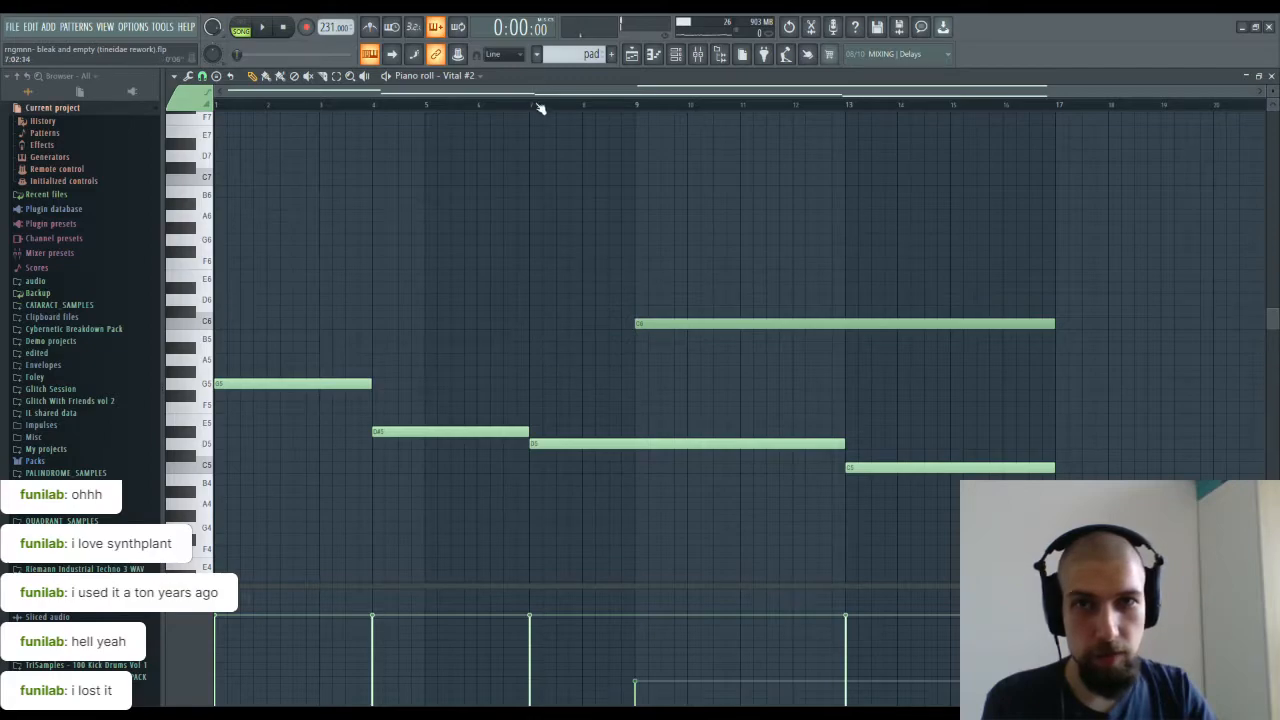
Step: Add an A#5 note from bar 7 to bar 13, matching the D5 note's start and length, and close the piano roll
{"action": "left_click", "coordinate": [535, 348]}
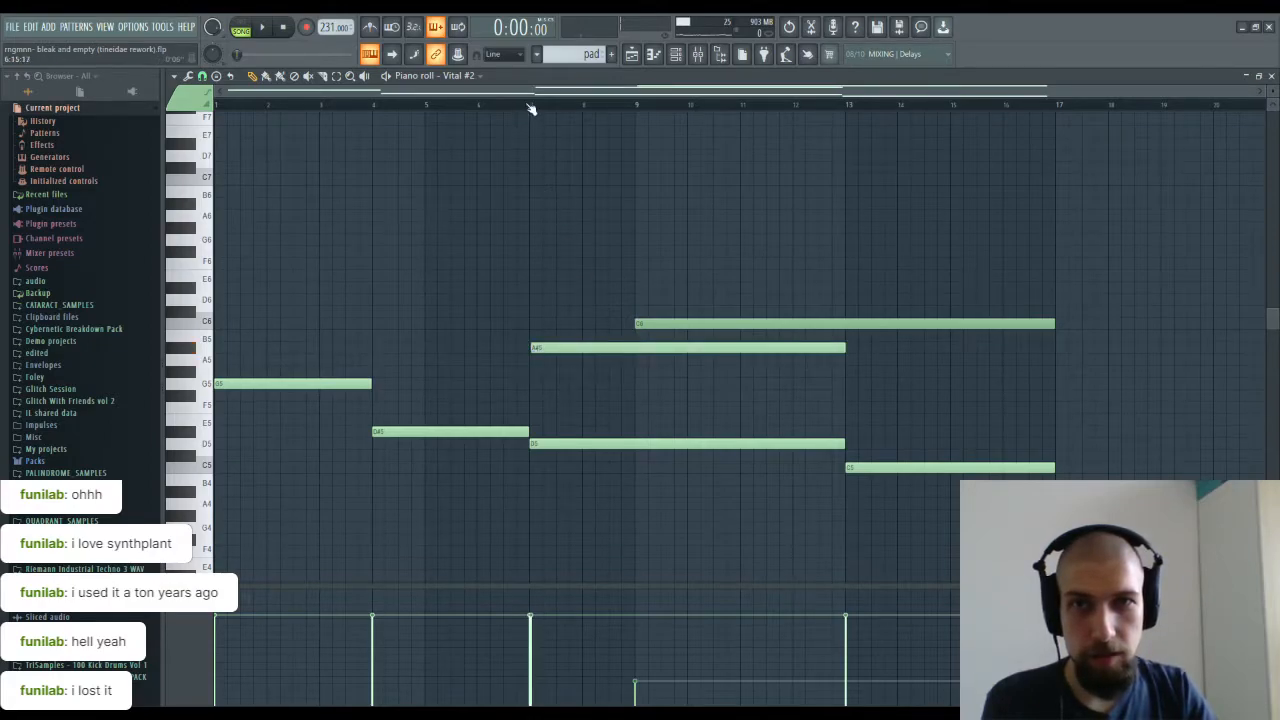
{"action": "scroll", "coordinate": [531, 108], "scroll_direction": "up", "scroll_amount": 3}
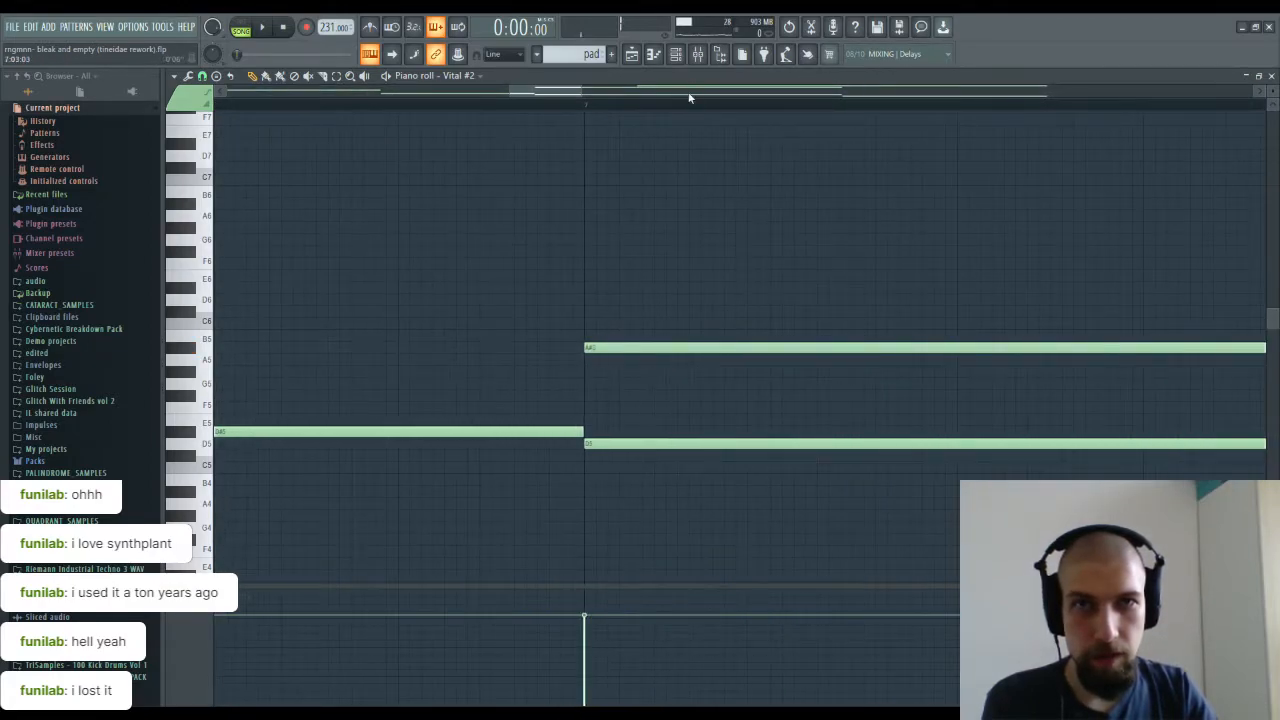
{"action": "scroll", "coordinate": [690, 100], "scroll_direction": "down", "scroll_amount": 4}
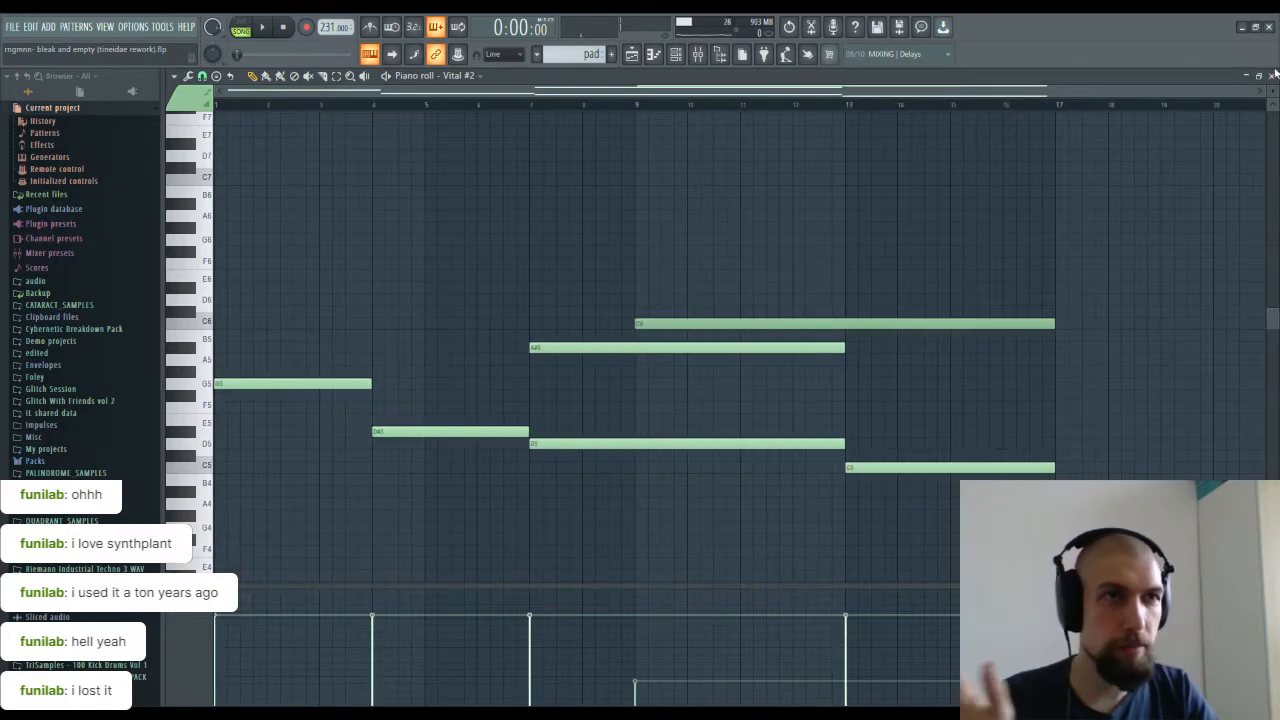
{"action": "left_click", "coordinate": [1271, 75]}
Step: Play the arrangement from the start and review how the pad section fits with the surrounding clips
{"action": "key", "text": "space"}
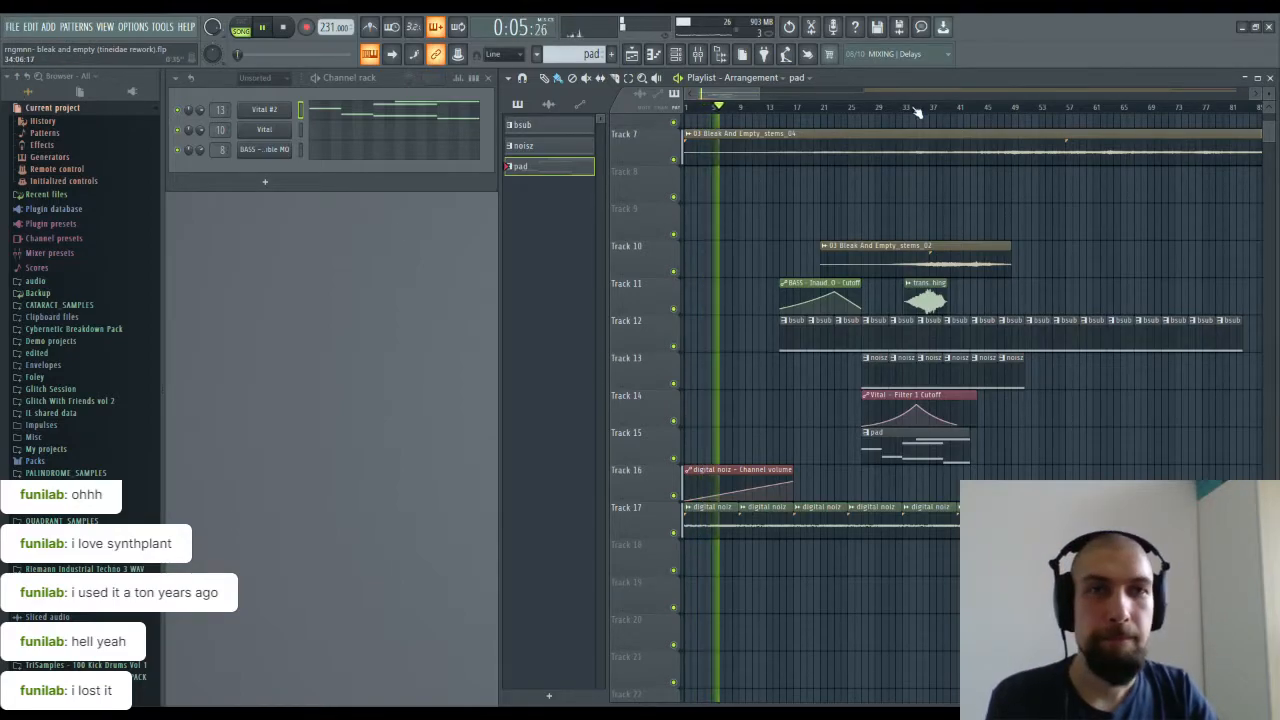
{"action": "scroll", "coordinate": [917, 110], "scroll_direction": "down", "scroll_amount": 3}
{"action": "scroll", "coordinate": [829, 363], "scroll_direction": "up", "scroll_amount": 1}
{"action": "scroll", "coordinate": [829, 363], "scroll_direction": "up", "scroll_amount": 2}
{"action": "scroll", "coordinate": [829, 363], "scroll_direction": "down", "scroll_amount": 2}
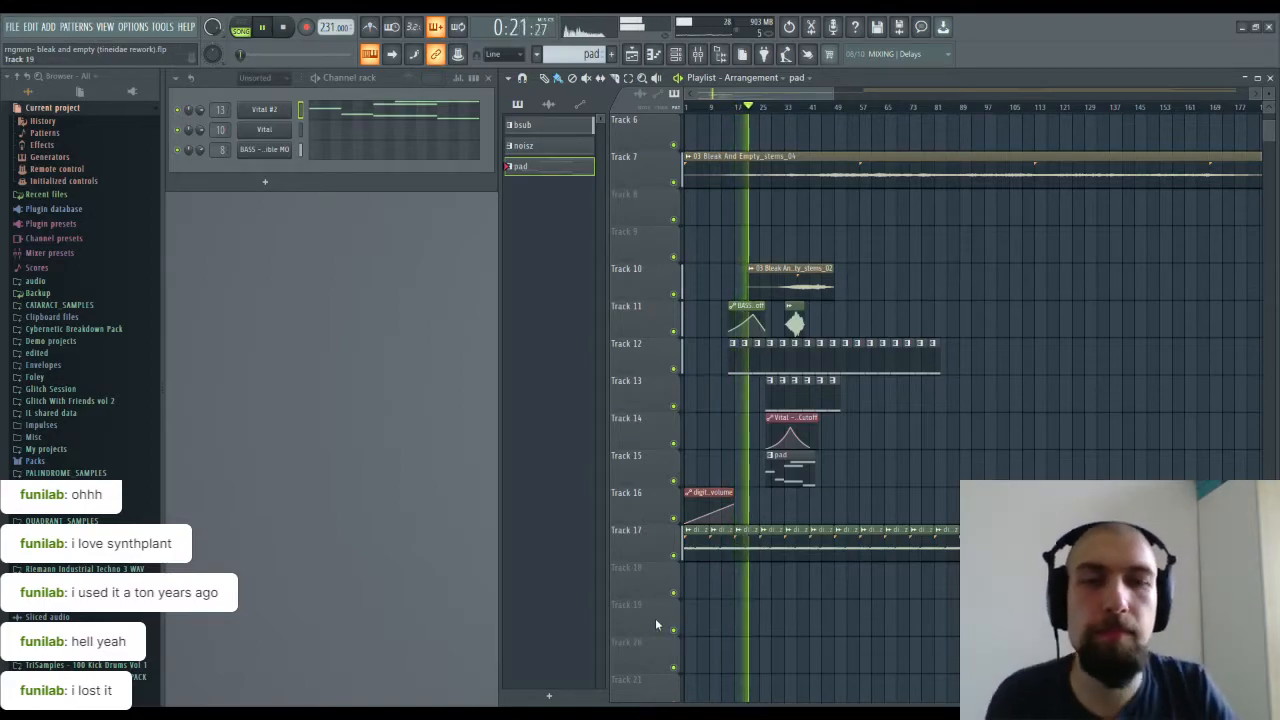
{"action": "scroll", "coordinate": [763, 112], "scroll_direction": "up", "scroll_amount": 2}
{"action": "scroll", "coordinate": [763, 112], "scroll_direction": "up", "scroll_amount": 2}
{"action": "left_click_drag", "start_coordinate": [869, 220], "coordinate": [820, 219]}
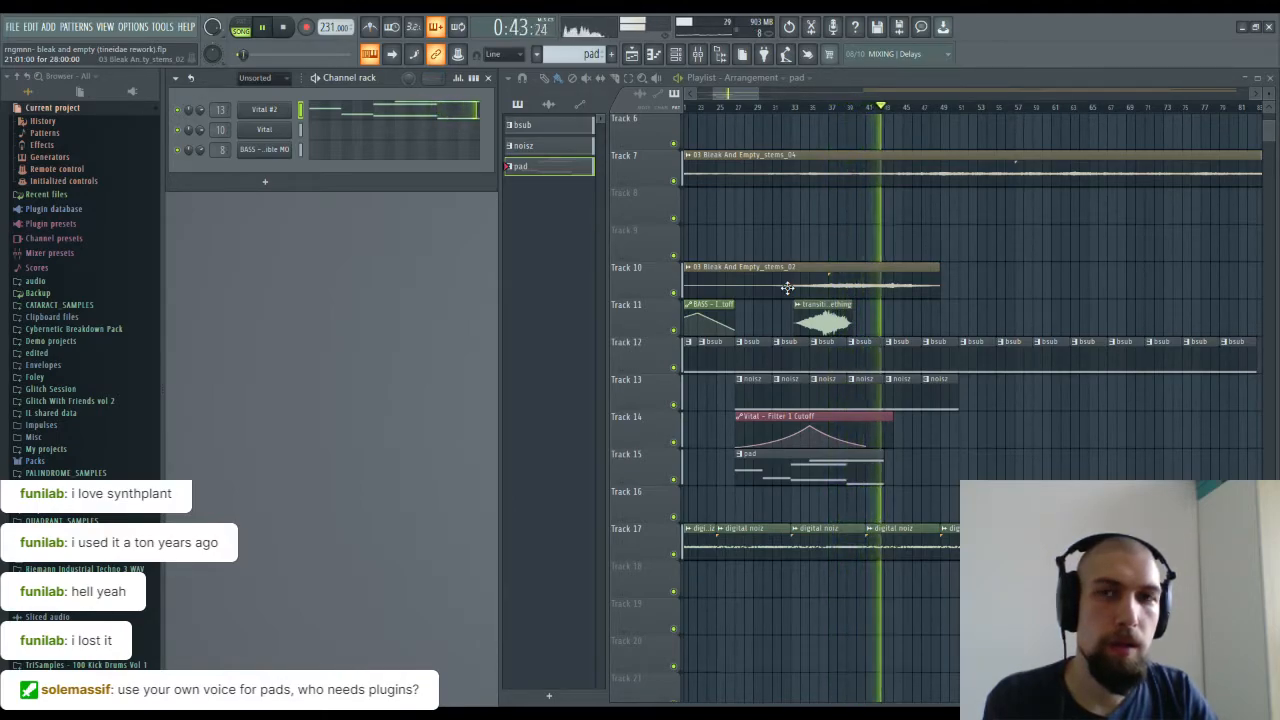
Step: Raise the C6 note's velocity in the Vital #2 piano roll to about the level of the other pad notes, and close the piano roll
{"action": "key", "text": "F7"}
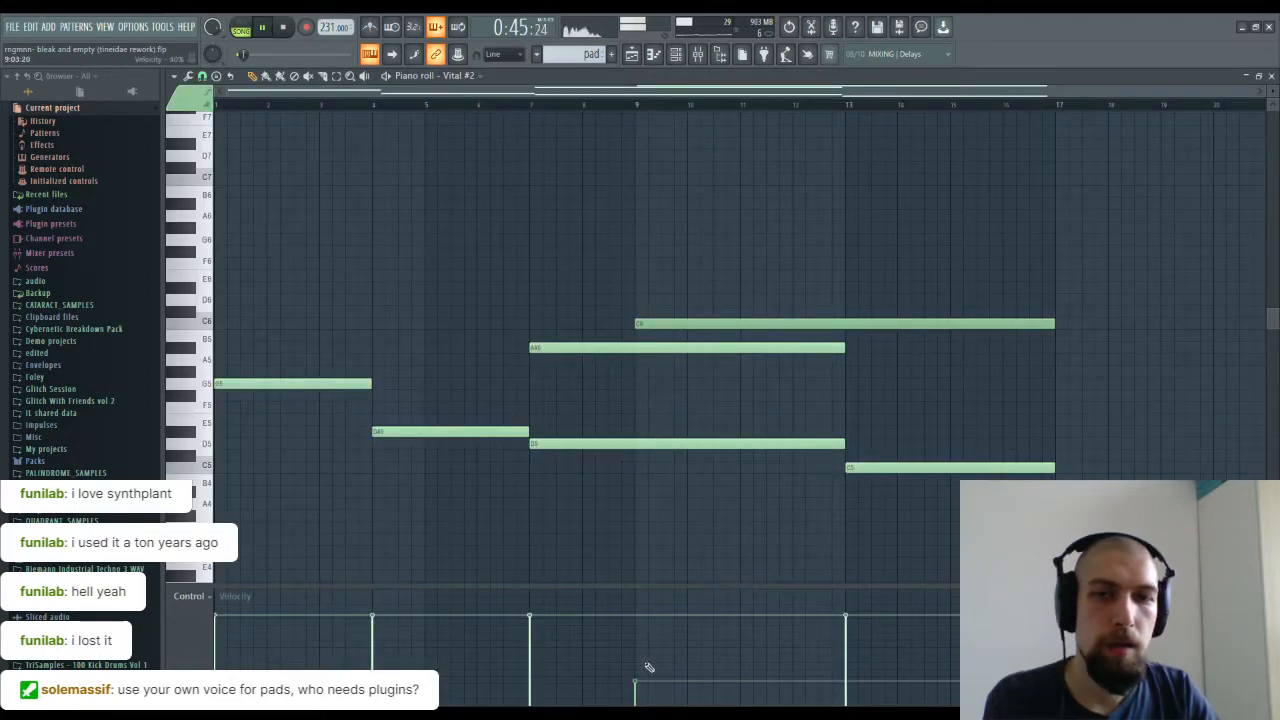
{"action": "left_click", "coordinate": [645, 323], "text": "ctrl"}
{"action": "left_click", "coordinate": [640, 619]}
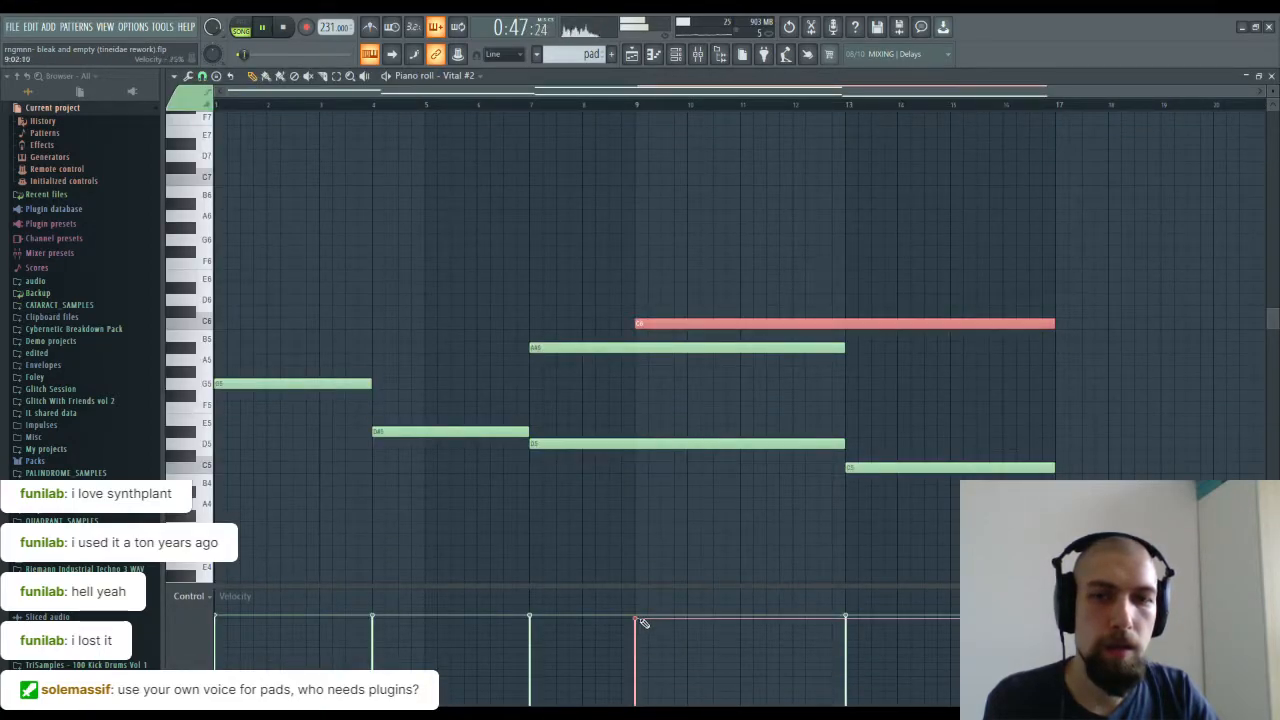
{"action": "left_click", "coordinate": [1271, 76]}
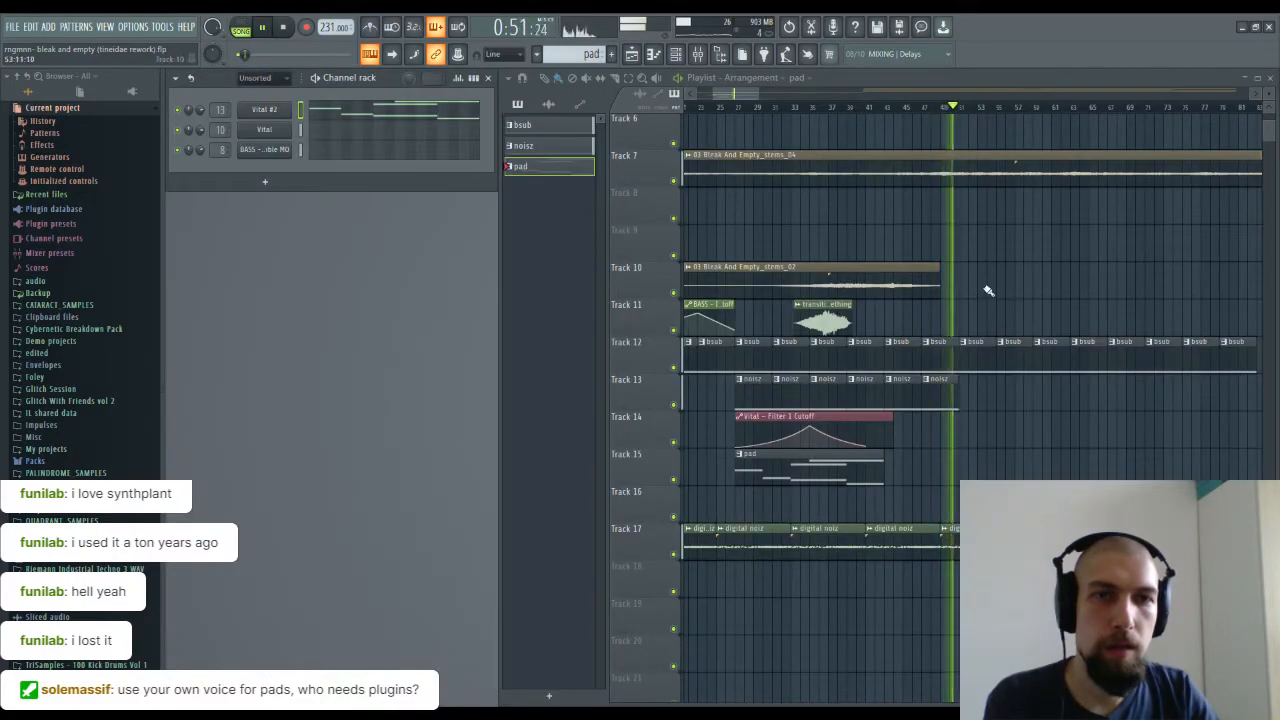
Step: Stop playback, place a copy of the BASS cutoff automation on Track 11 at bar 47, and remove the last noisz clip on Track 13
{"action": "scroll", "coordinate": [958, 108], "scroll_direction": "down", "scroll_amount": 2}
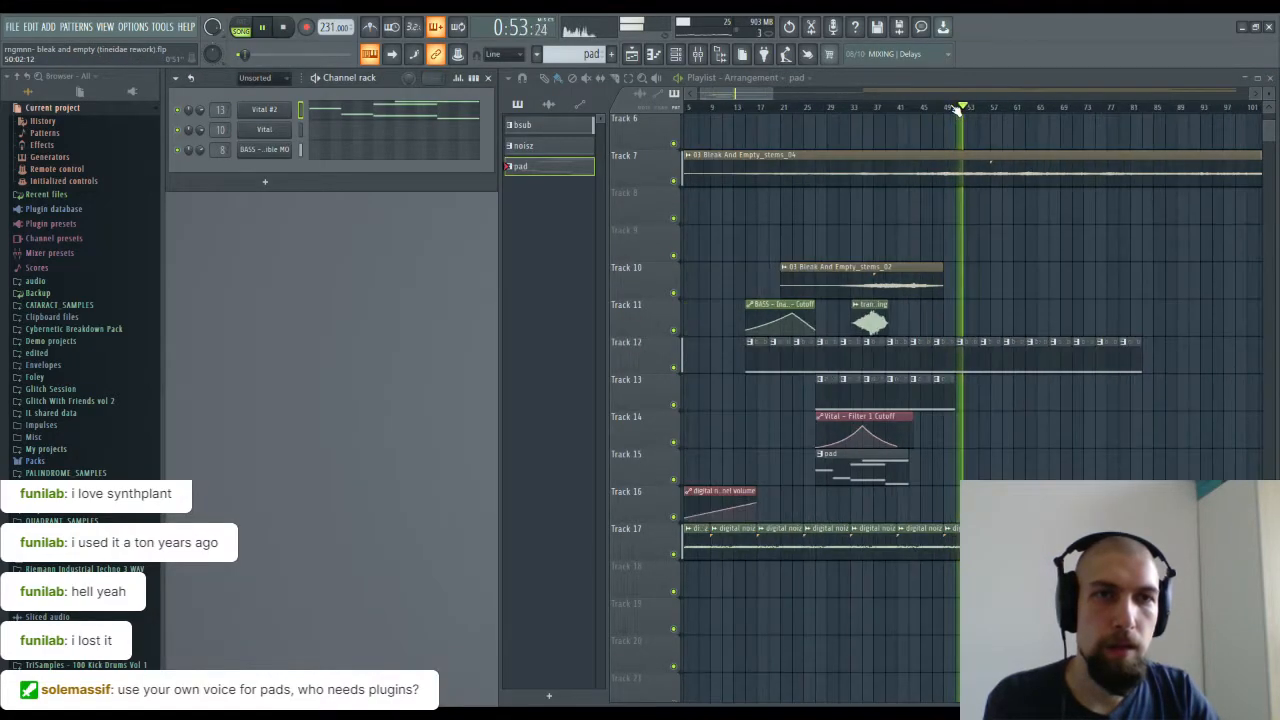
{"action": "scroll", "coordinate": [958, 108], "scroll_direction": "down", "scroll_amount": 1}
{"action": "scroll", "coordinate": [994, 206], "scroll_direction": "up", "scroll_amount": 5}
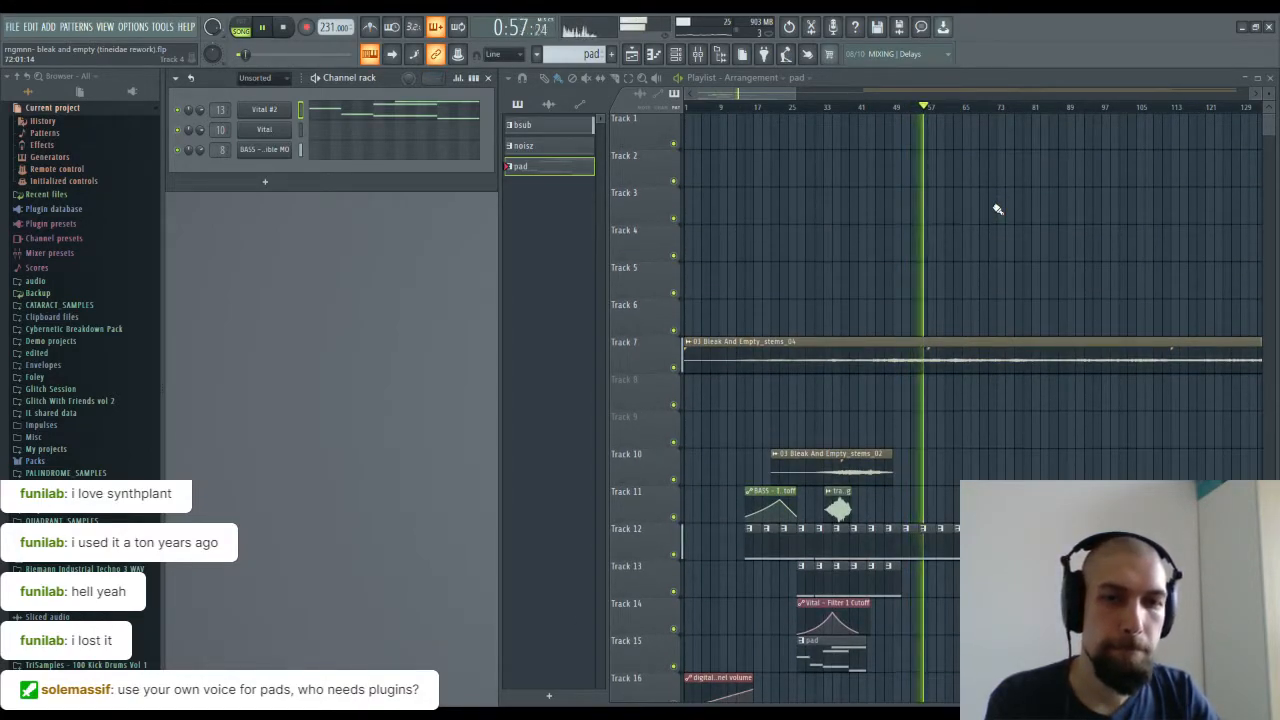
{"action": "key", "text": "space"}
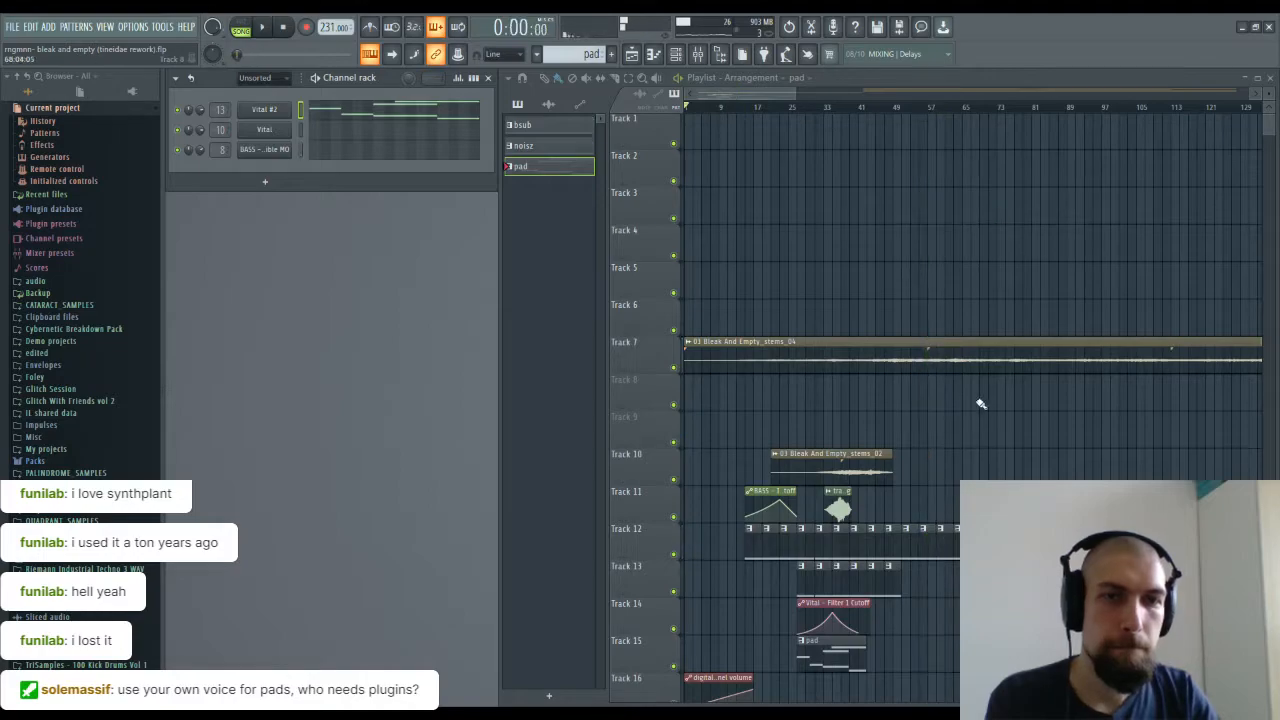
{"action": "left_click", "coordinate": [766, 489]}
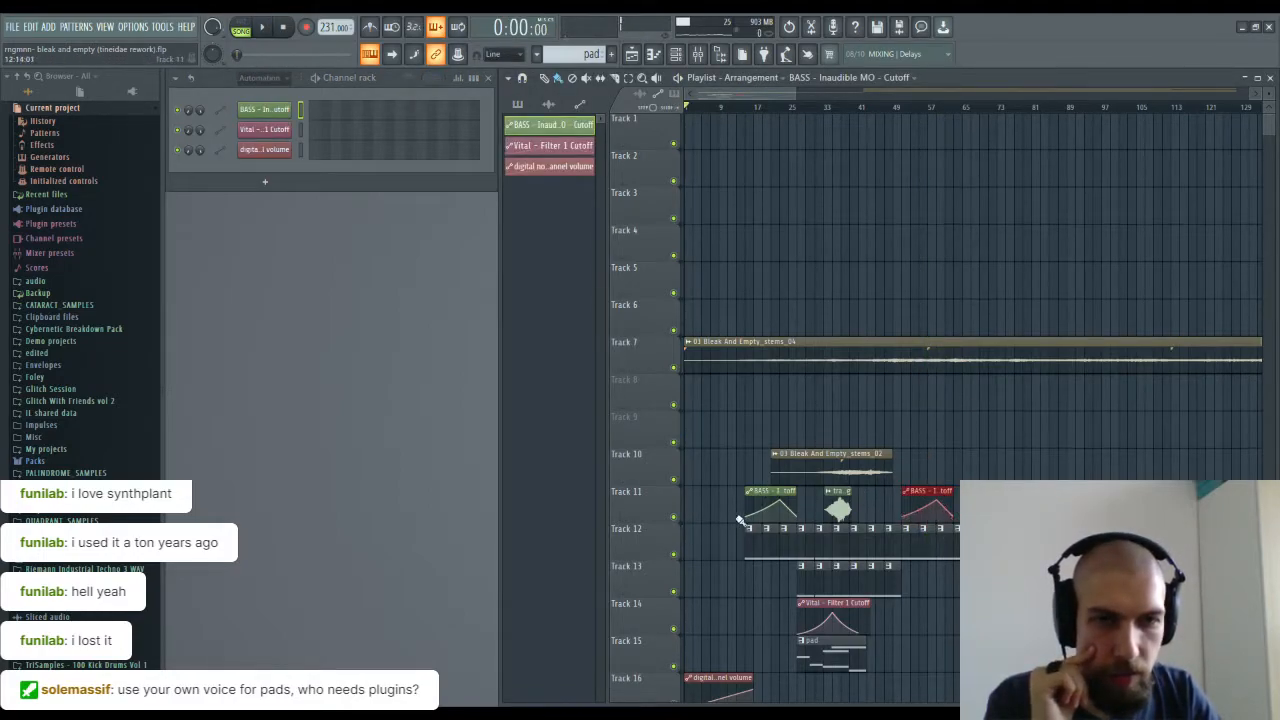
{"action": "scroll", "coordinate": [861, 505], "scroll_direction": "down", "scroll_amount": 3}
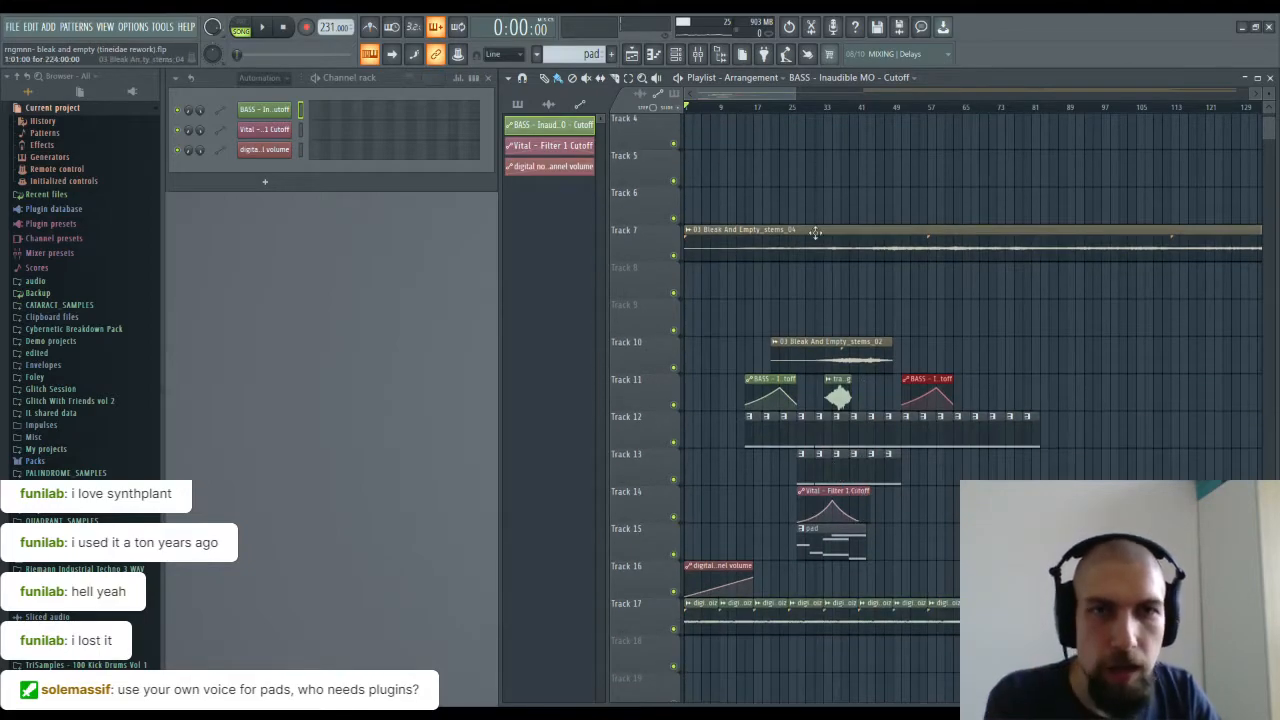
{"action": "scroll", "coordinate": [920, 288], "scroll_direction": "up", "scroll_amount": 3}
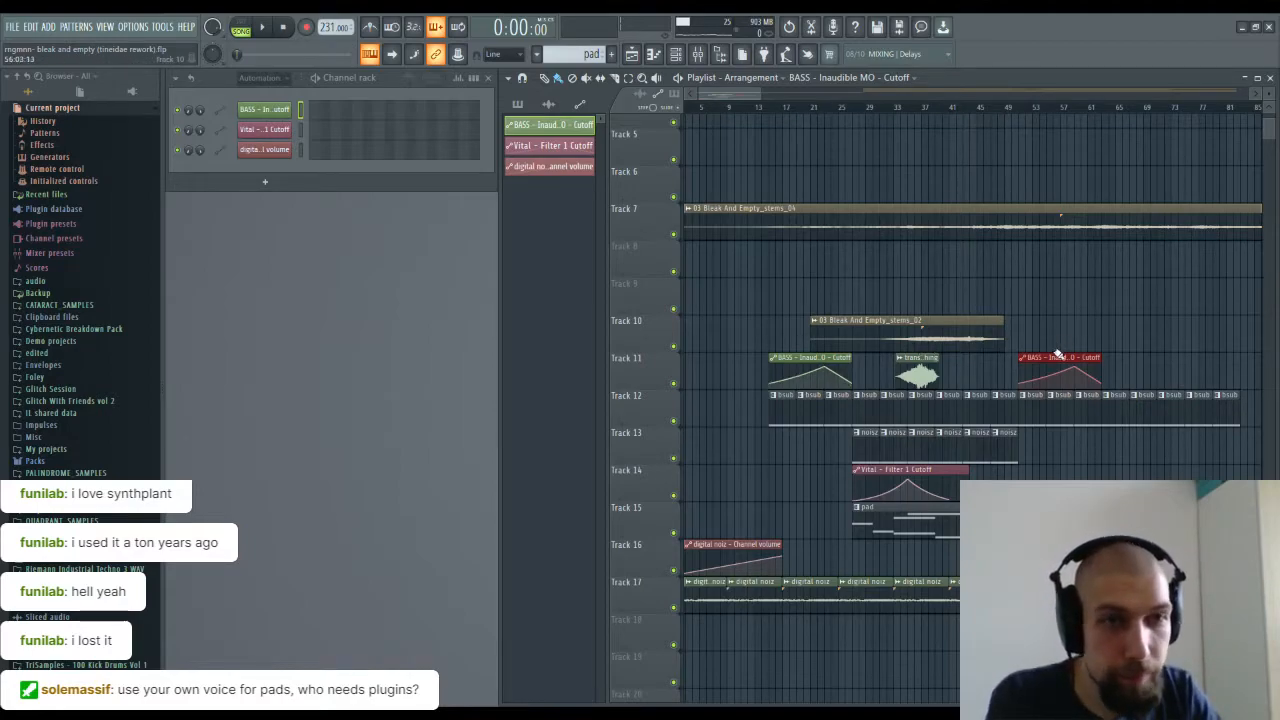
{"action": "left_click_drag", "start_coordinate": [1048, 356], "coordinate": [1036, 356]}
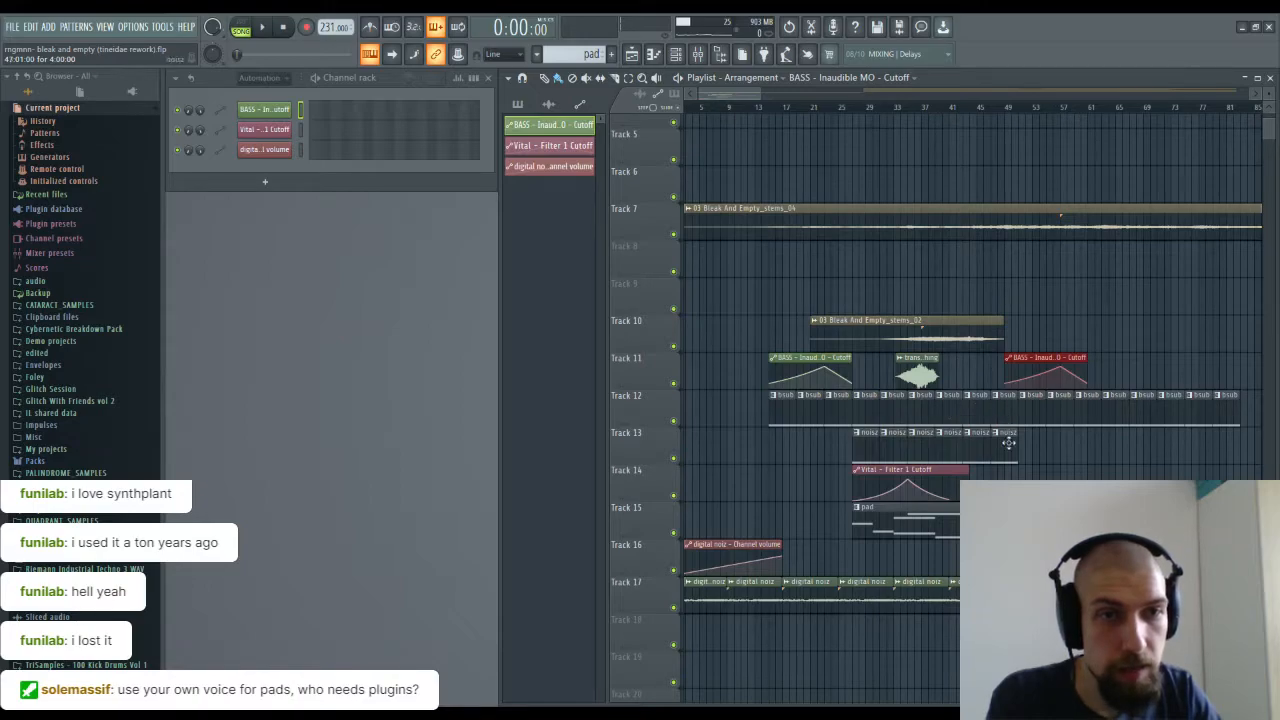
{"action": "left_click_drag", "start_coordinate": [1024, 357], "coordinate": [1012, 357]}
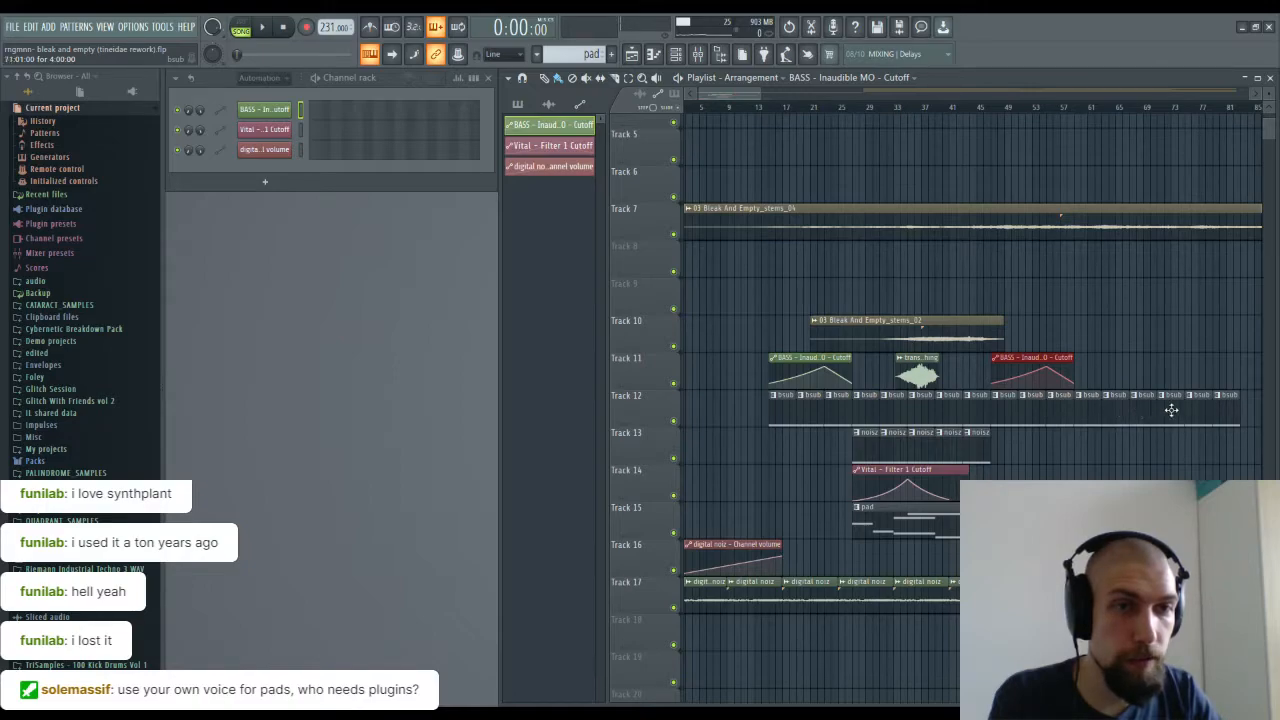
Step: Replace the BASS automation copy and bsub clips from bar 47 onward with a duplicate of the Track 11–15 section starting at bar 15
{"action": "left_click_drag", "start_coordinate": [1209, 410], "coordinate": [1211, 410]}
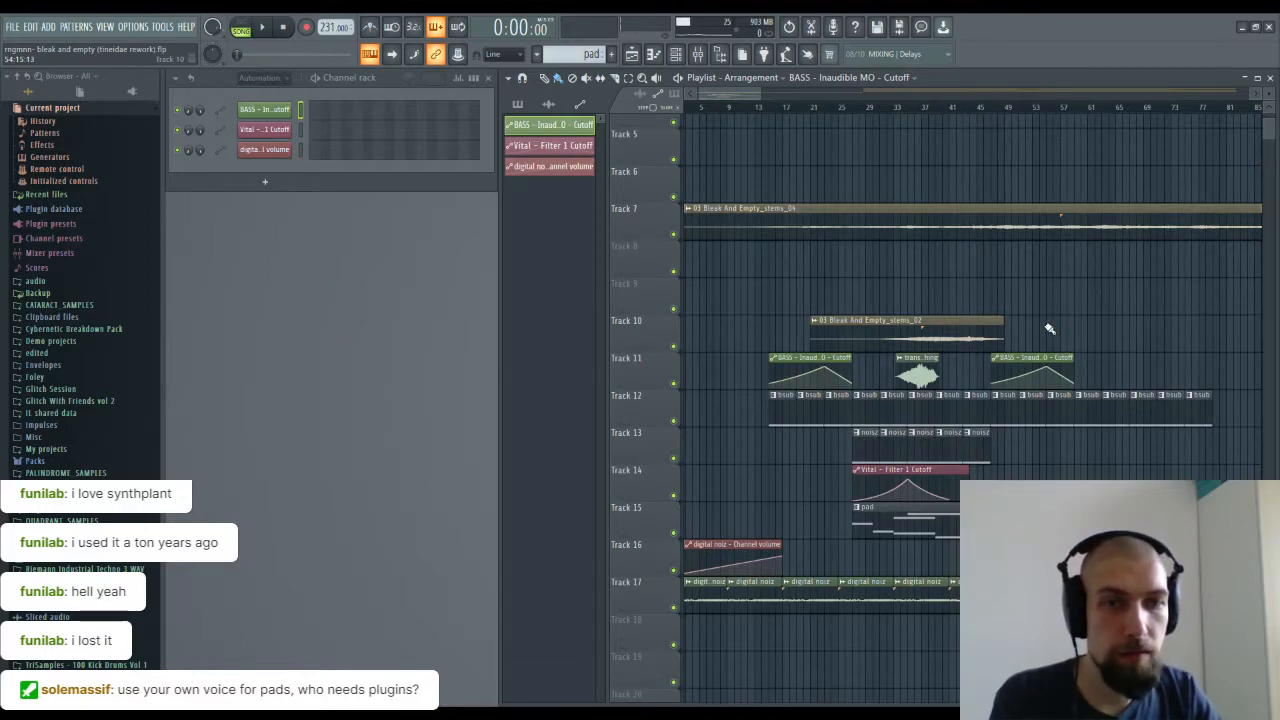
{"action": "right_click", "coordinate": [1027, 365]}
{"action": "mouse_move", "coordinate": [1012, 413]}
{"action": "left_mouse_down"}
{"action": "mouse_move", "coordinate": [1203, 434]}
{"action": "mouse_move", "coordinate": [1082, 416]}
{"action": "left_mouse_up"}
{"action": "left_click_drag", "start_coordinate": [1071, 575], "coordinate": [794, 376]}
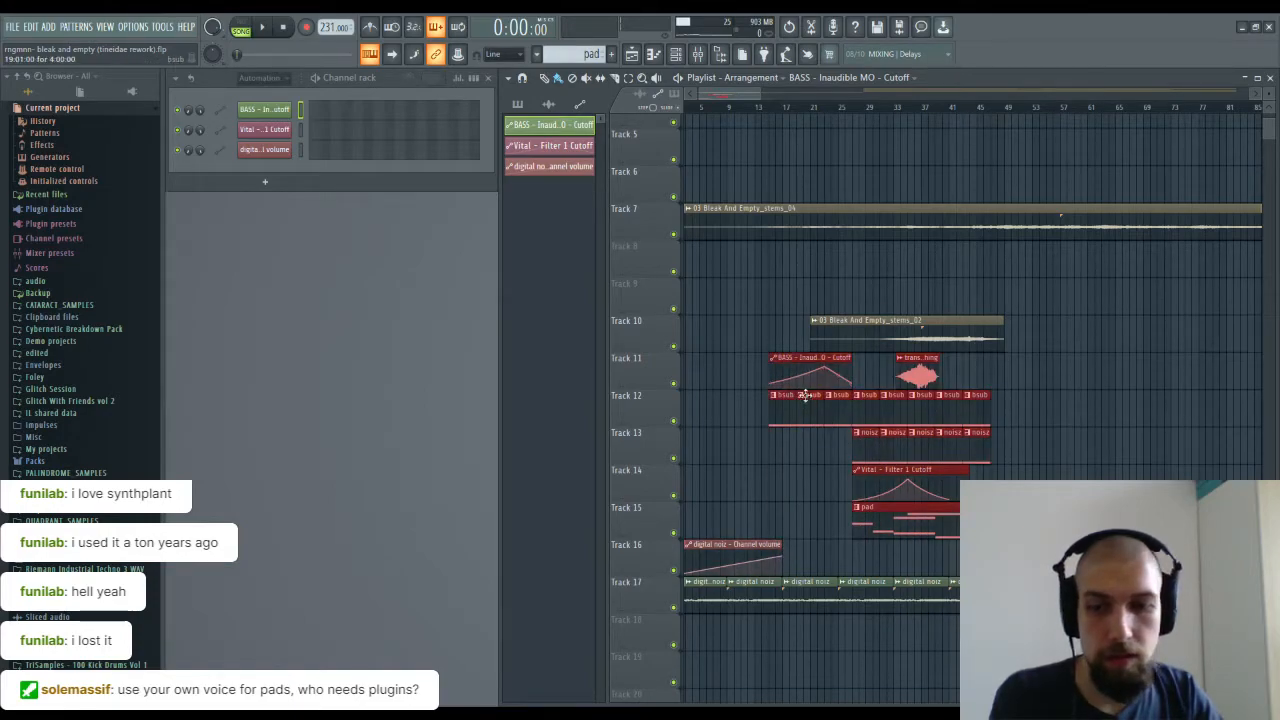
{"action": "key", "text": "ctrl+b"}
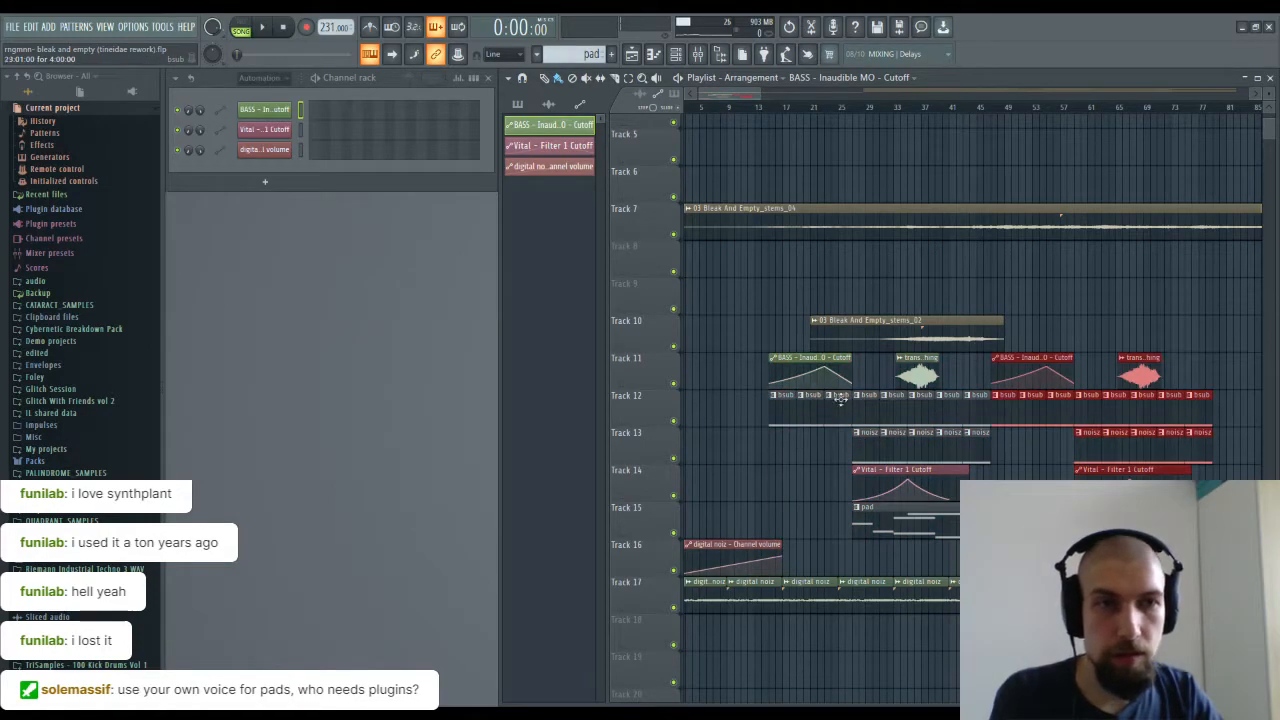
Step: Place a copy of the 03 Bleak And Empty_stems_02 clip on Track 10 at bar 53
{"action": "left_click", "coordinate": [956, 326]}
{"action": "left_click", "coordinate": [1036, 322]}
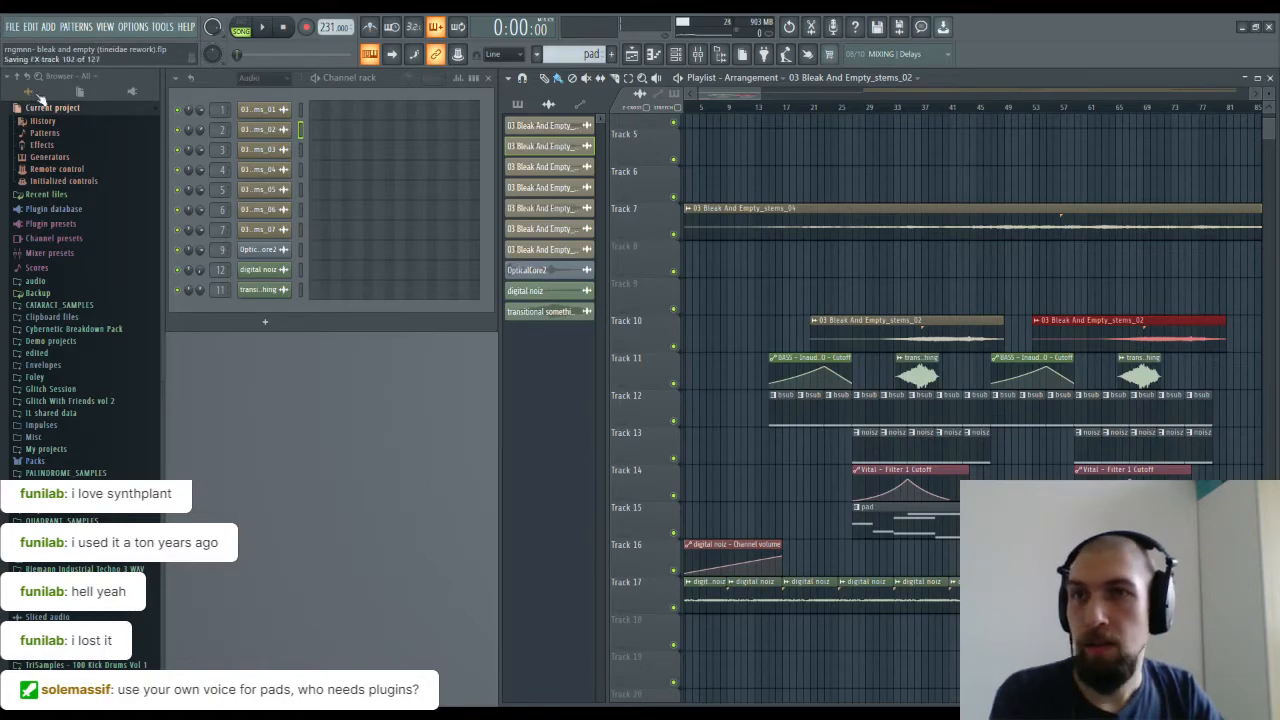
{"action": "scroll", "coordinate": [857, 117], "scroll_direction": "down", "scroll_amount": 4}
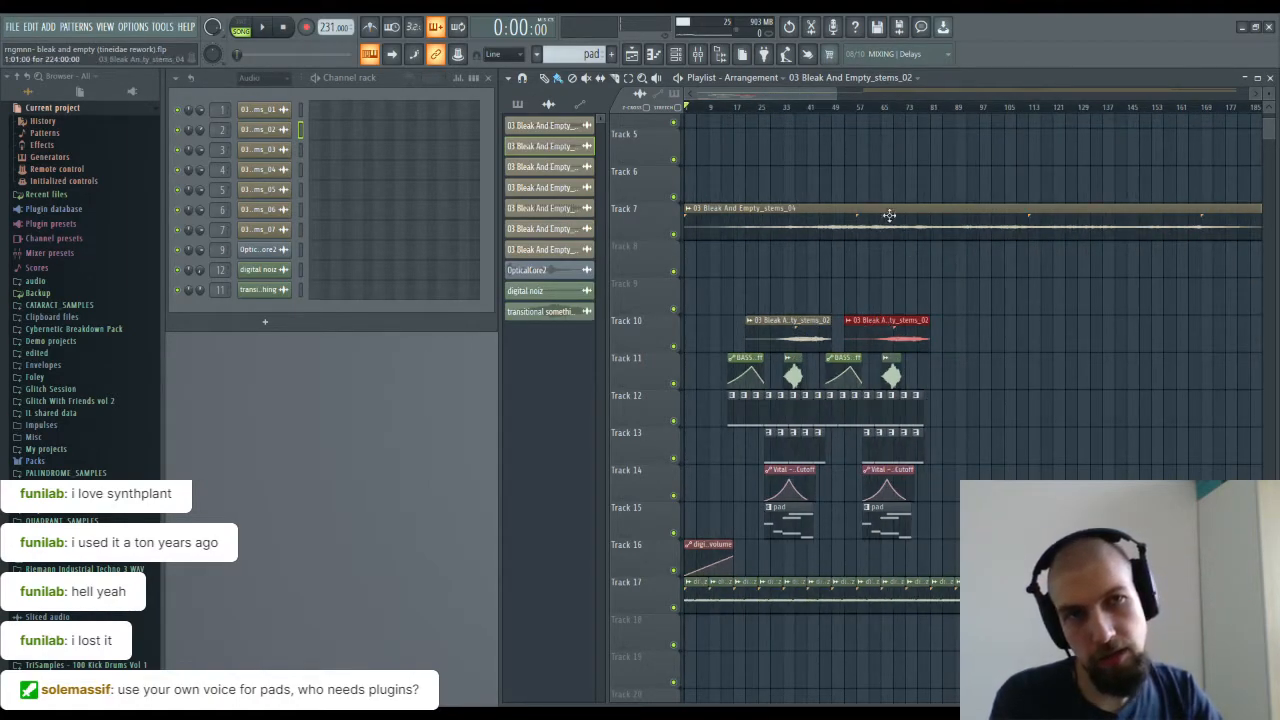
{"action": "scroll", "coordinate": [868, 169], "scroll_direction": "up", "scroll_amount": 4}
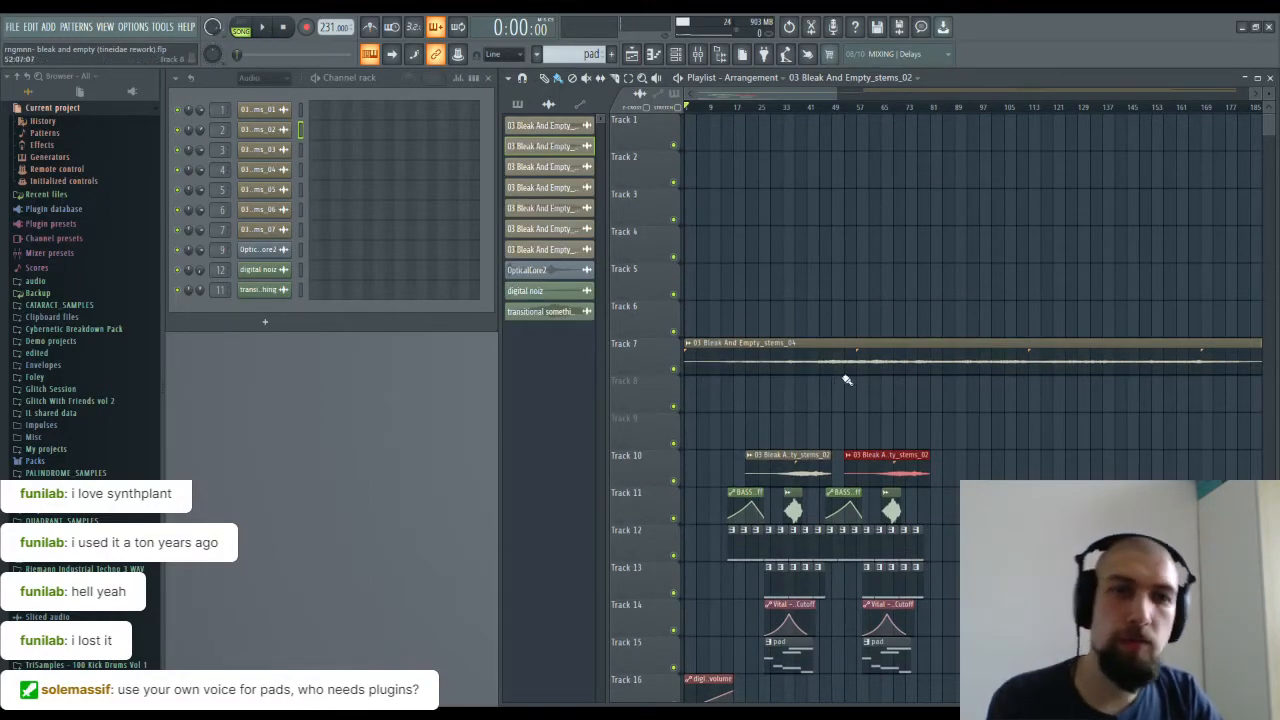
{"action": "left_click_drag", "start_coordinate": [1028, 422], "coordinate": [1018, 483]}
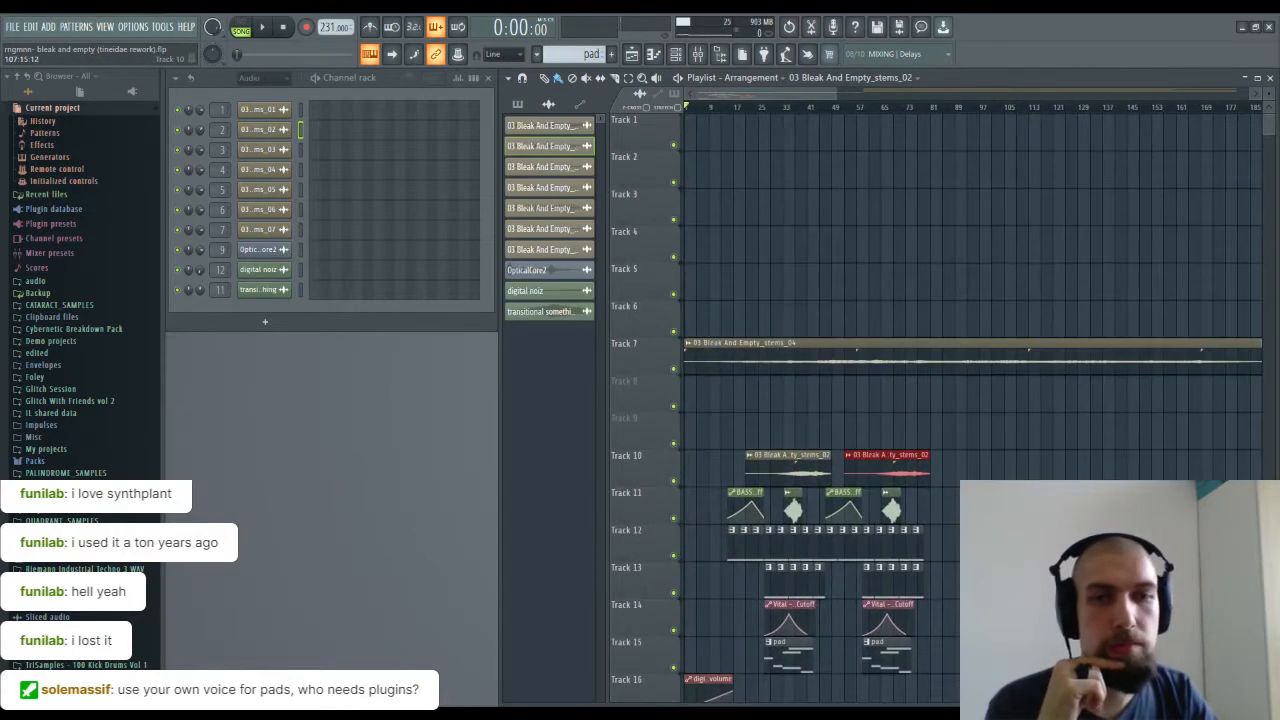
Step: Play the arrangement from the start and delete the second stems_02 clip from Track 10
{"action": "left_click", "coordinate": [264, 30]}
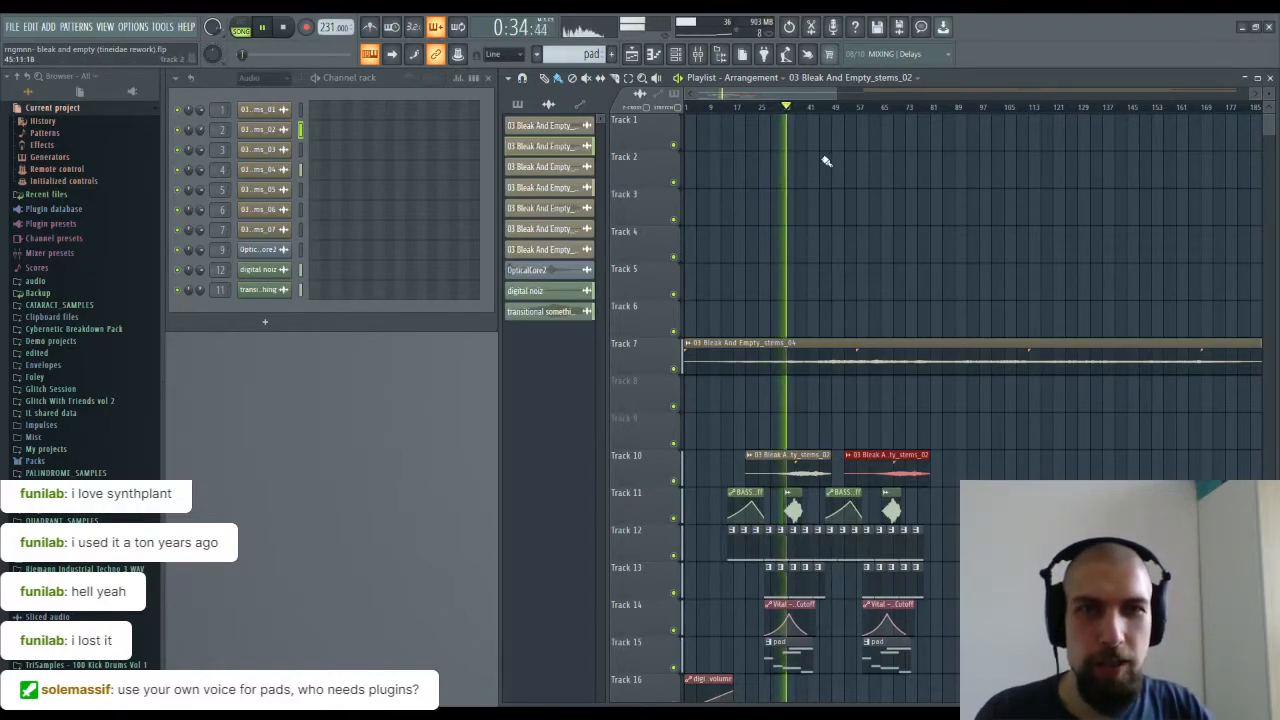
{"action": "scroll", "coordinate": [815, 143], "scroll_direction": "down", "scroll_amount": 3}
{"action": "scroll", "coordinate": [808, 118], "scroll_direction": "up", "scroll_amount": 4}
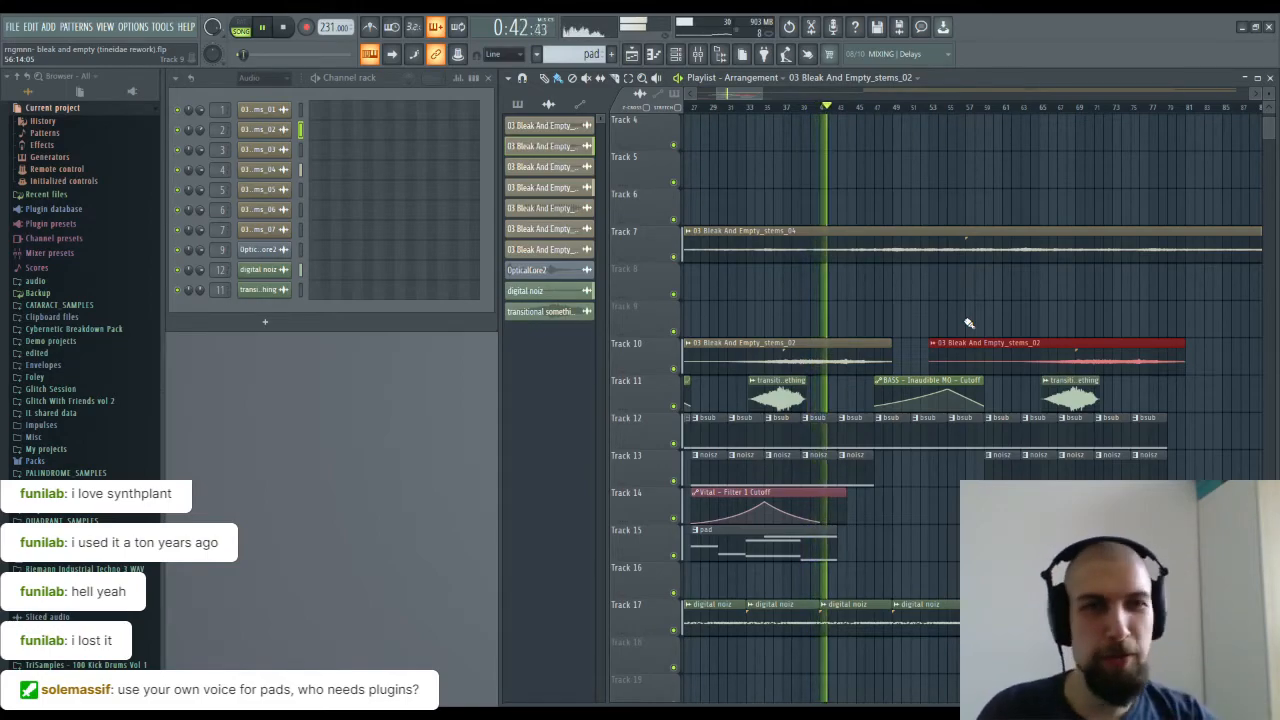
{"action": "scroll", "coordinate": [950, 108], "scroll_direction": "down", "scroll_amount": 2}
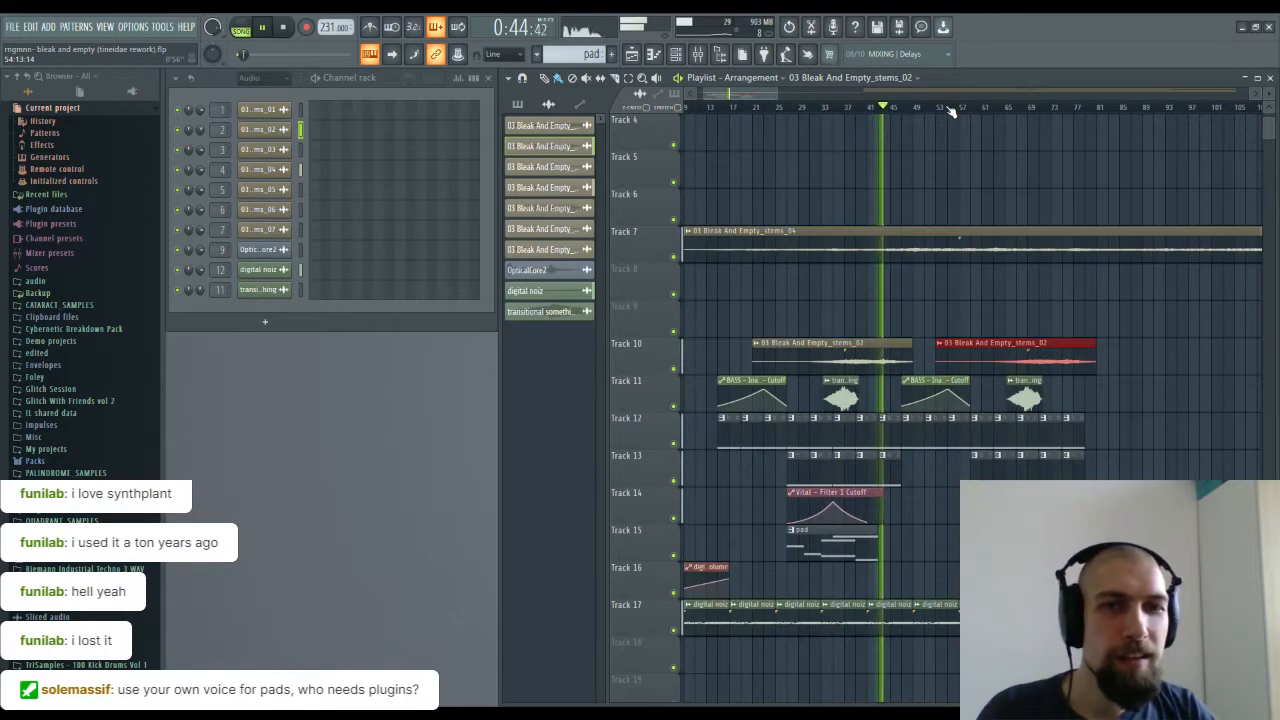
{"action": "scroll", "coordinate": [950, 108], "scroll_direction": "up", "scroll_amount": 2}
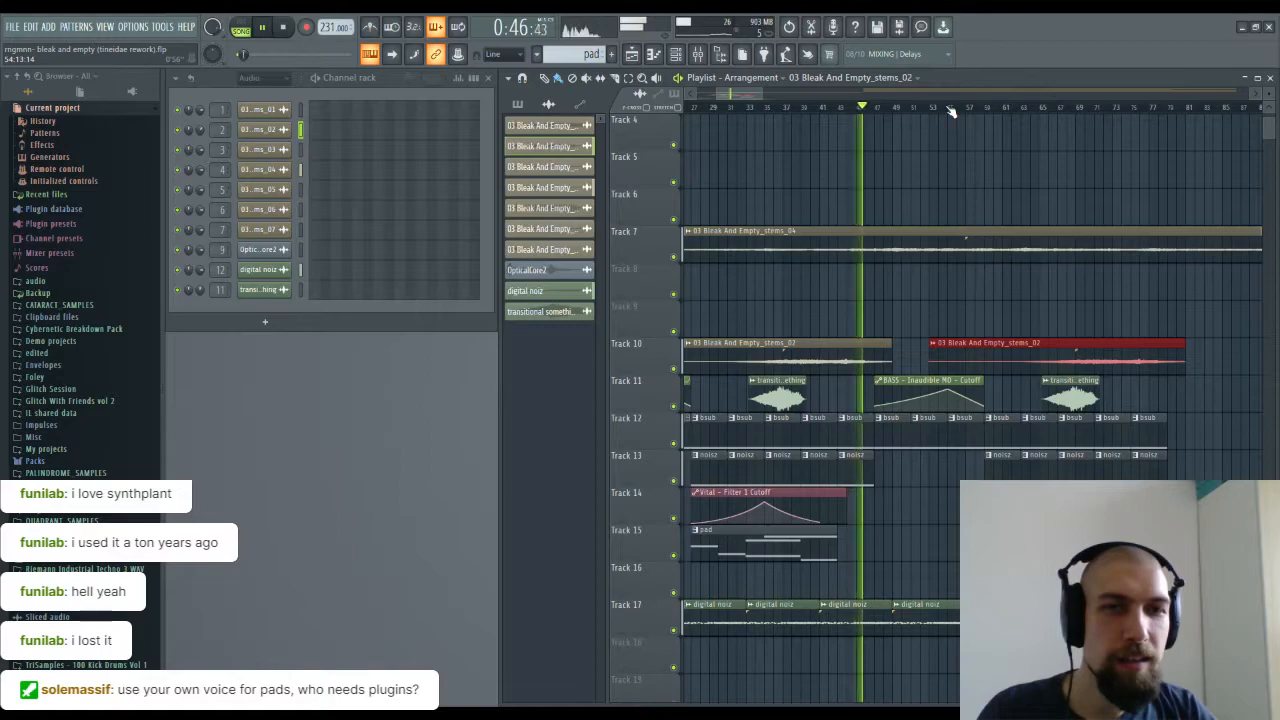
{"action": "right_click", "coordinate": [980, 350]}
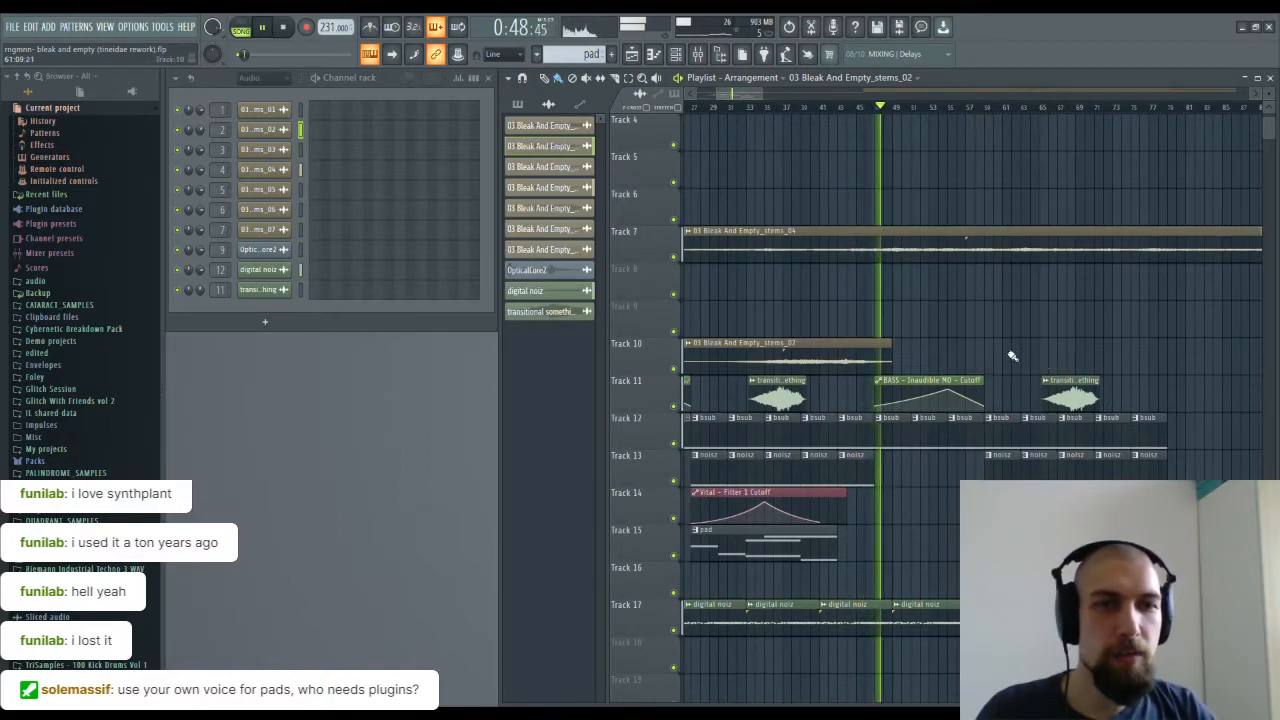
{"action": "scroll", "coordinate": [1066, 111], "scroll_direction": "down", "scroll_amount": 3}
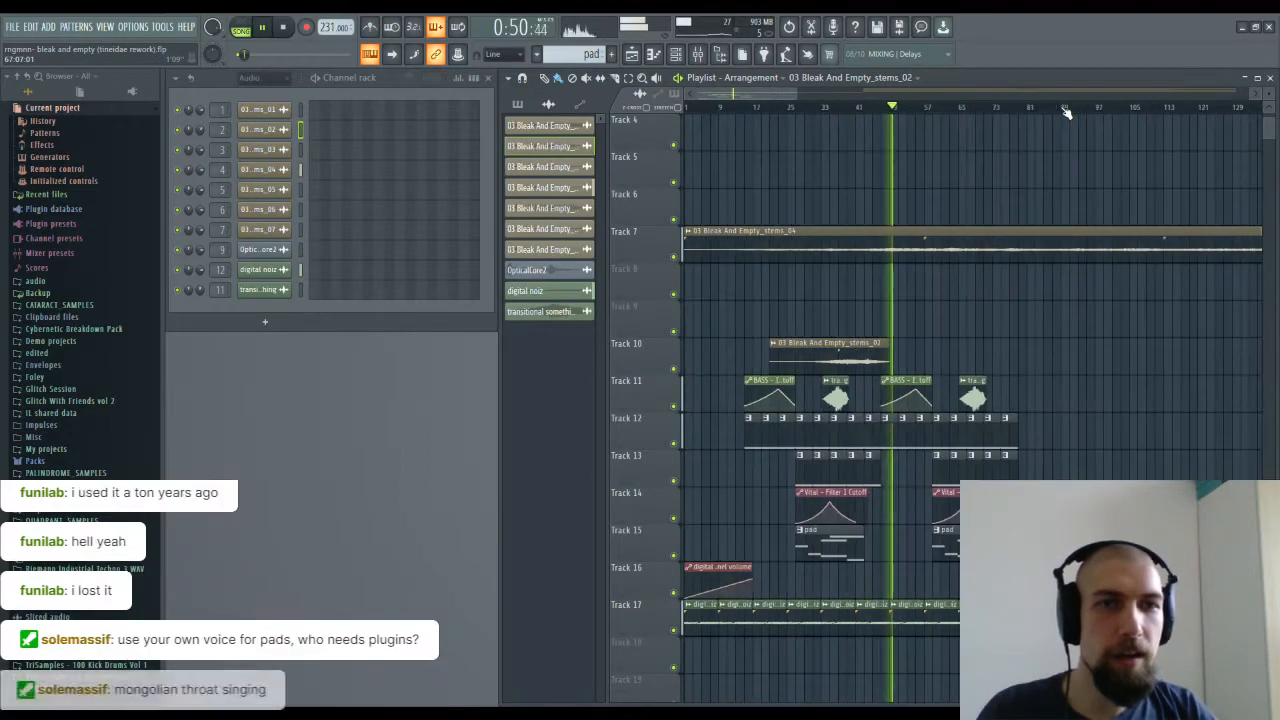
Step: Stop playback and audition several points of the stems_01 clip on Track 1 in the original song section
{"action": "left_click_drag", "start_coordinate": [1095, 355], "coordinate": [880, 480]}
{"action": "key", "text": "space"}
{"action": "left_click_drag", "start_coordinate": [985, 435], "coordinate": [845, 470]}
{"action": "left_click_drag", "start_coordinate": [1028, 423], "coordinate": [904, 454]}
{"action": "left_click_drag", "start_coordinate": [790, 387], "coordinate": [1004, 431]}
{"action": "left_click", "coordinate": [894, 133]}
{"action": "left_click", "coordinate": [997, 133]}
{"action": "left_click", "coordinate": [1062, 132]}
{"action": "left_click_drag", "start_coordinate": [842, 491], "coordinate": [1030, 450]}
{"action": "left_click_drag", "start_coordinate": [876, 400], "coordinate": [1078, 440]}
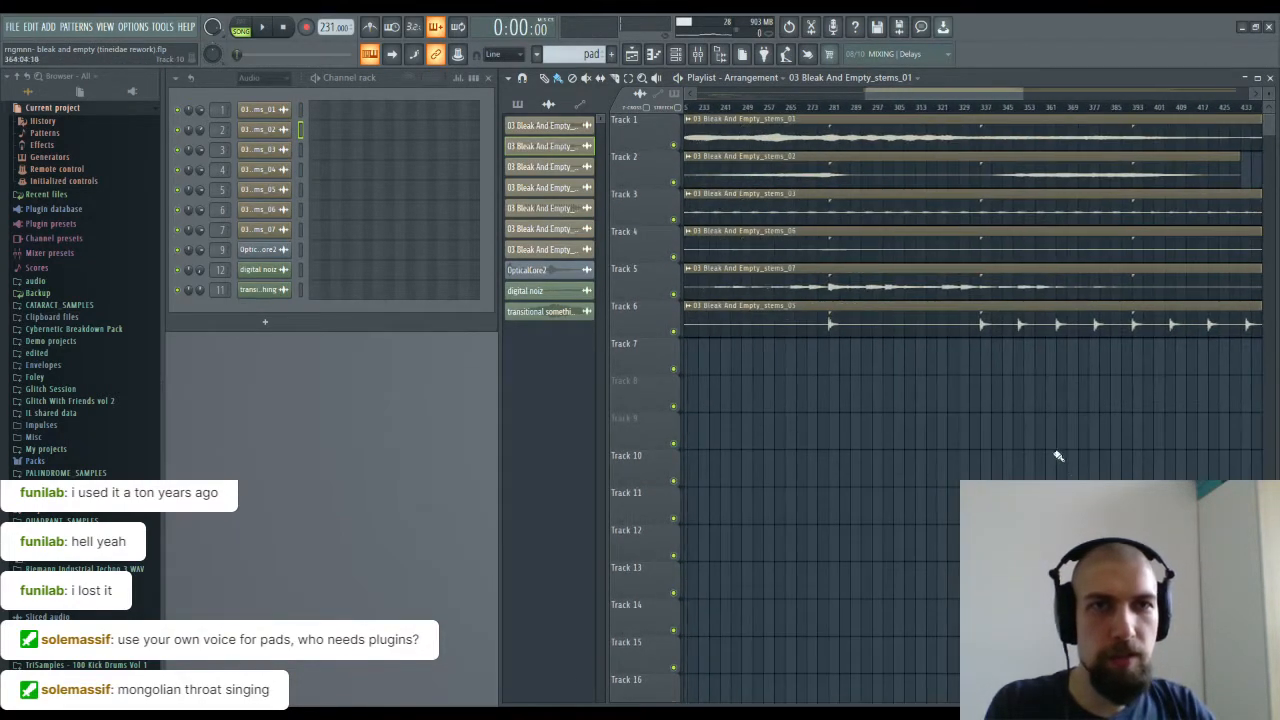
Step: Audition the early part of the stems_01 clip on Track 1, near its start at bar 225
{"action": "left_click", "coordinate": [813, 134]}
{"action": "left_click", "coordinate": [841, 135]}
{"action": "left_click", "coordinate": [751, 135]}
{"action": "left_click_drag", "start_coordinate": [749, 389], "coordinate": [858, 340]}
{"action": "left_click", "coordinate": [803, 133]}
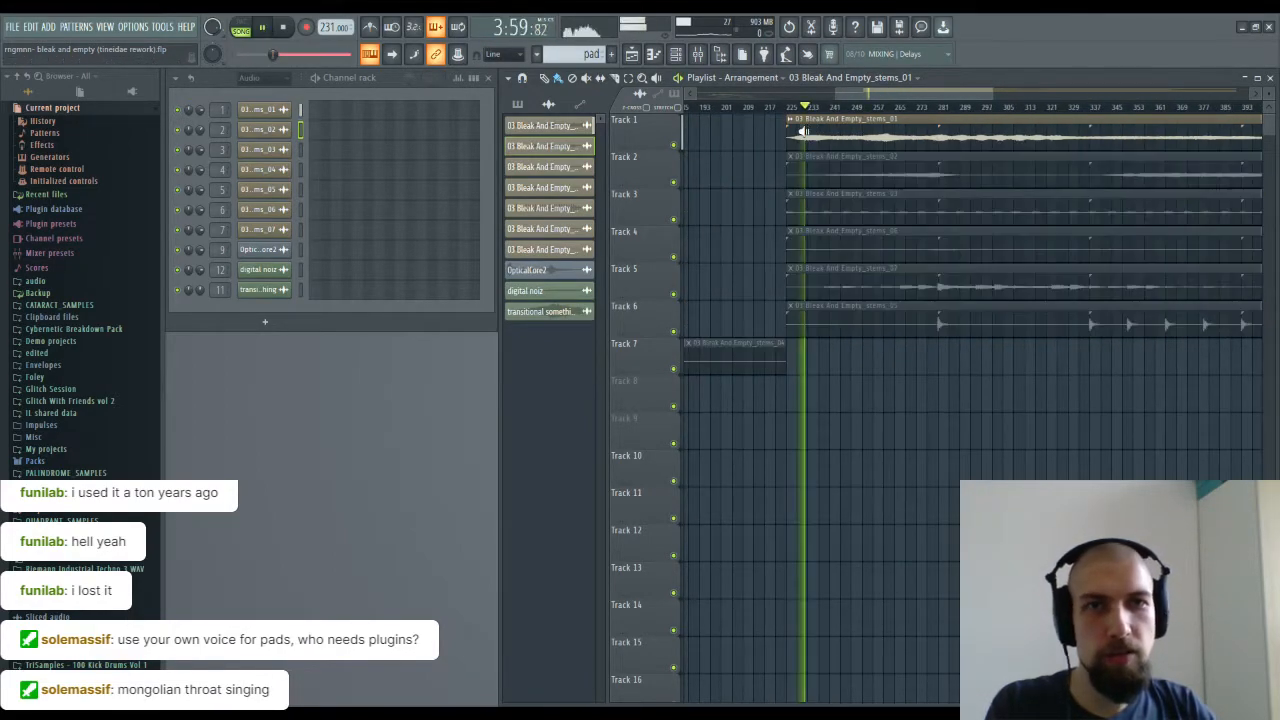
{"action": "left_click_drag", "start_coordinate": [988, 374], "coordinate": [904, 394]}
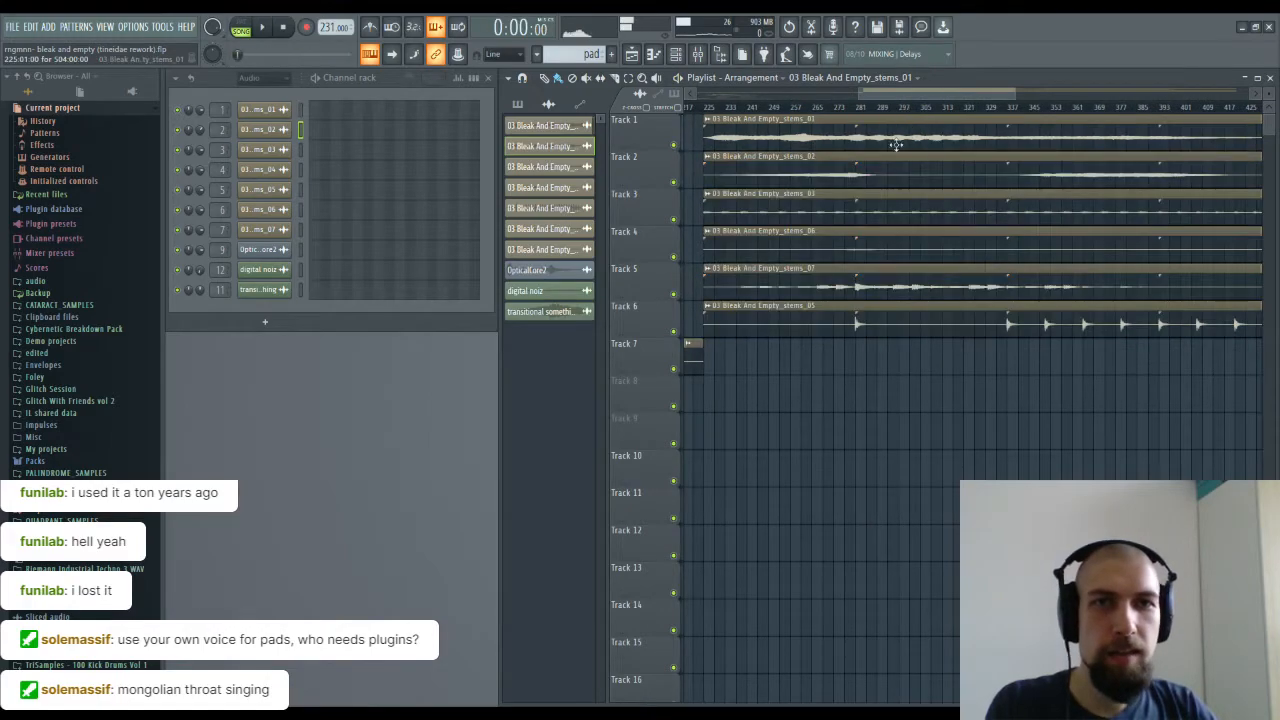
Step: Audition the stems_02 clip on Track 2 and the stems_07 clip on Track 5 at several points
{"action": "left_click", "coordinate": [848, 175]}
{"action": "left_click", "coordinate": [1074, 175]}
{"action": "left_click", "coordinate": [1122, 174]}
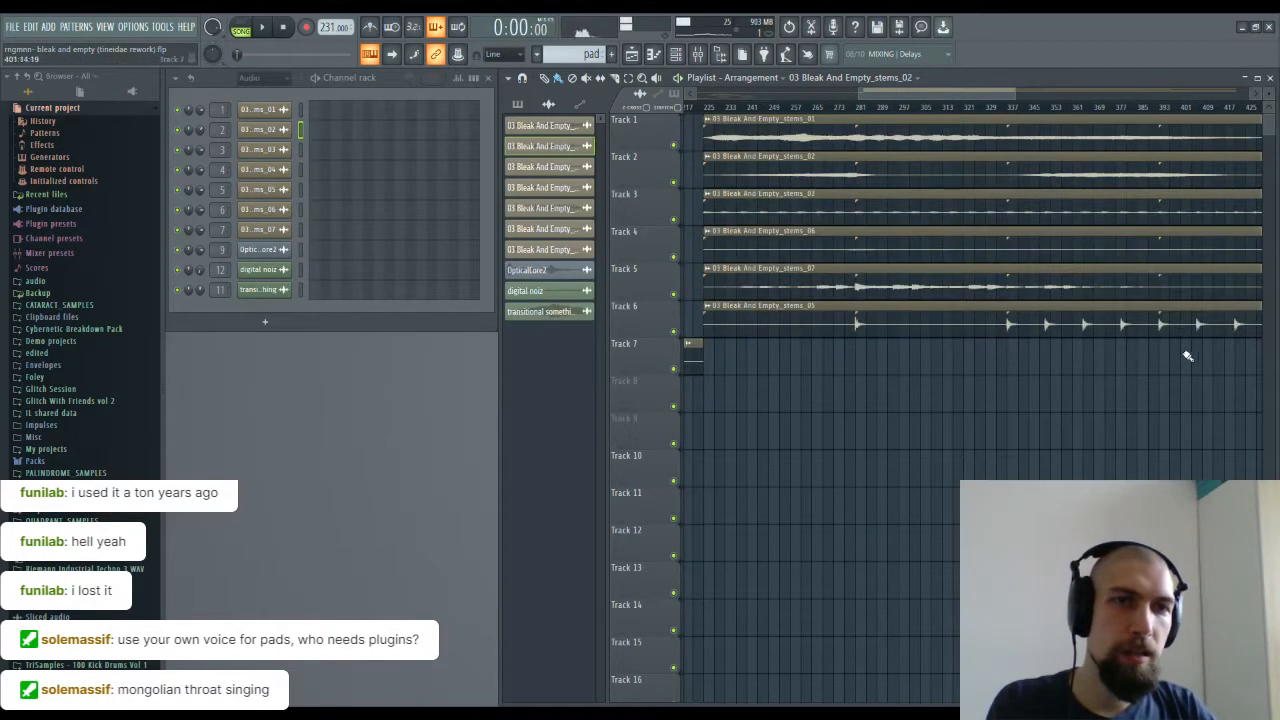
{"action": "left_click", "coordinate": [978, 282]}
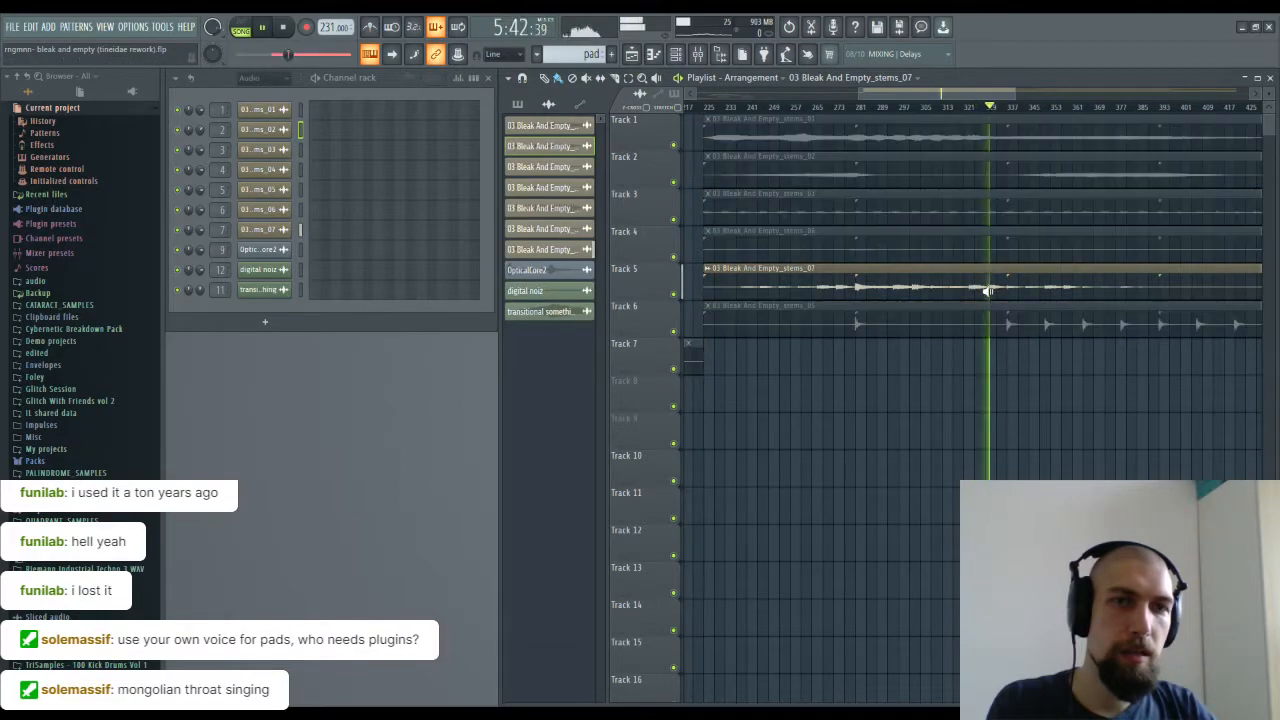
{"action": "left_click", "coordinate": [857, 289]}
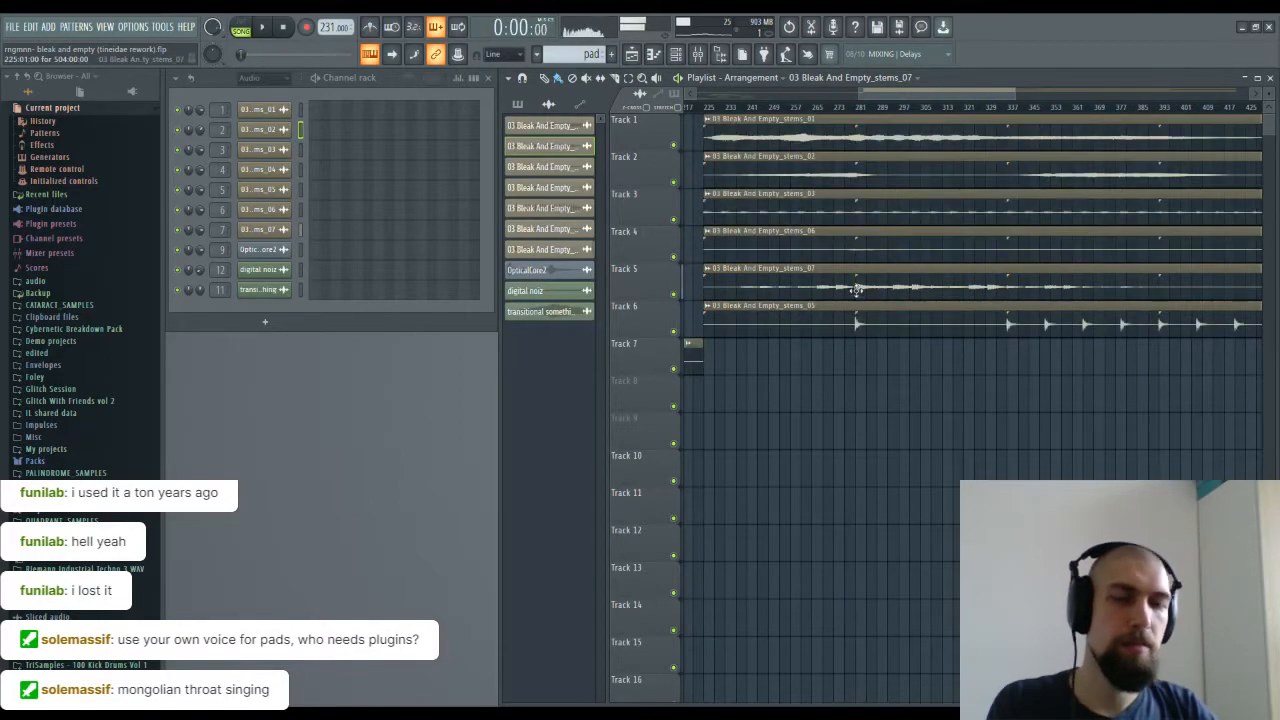
Step: Audition the stems_05 hits on Track 6 and the closing part of the stems_01 clip on Track 1
{"action": "scroll", "coordinate": [1046, 420], "scroll_direction": "right", "scroll_amount": 5}
{"action": "left_click", "coordinate": [949, 332]}
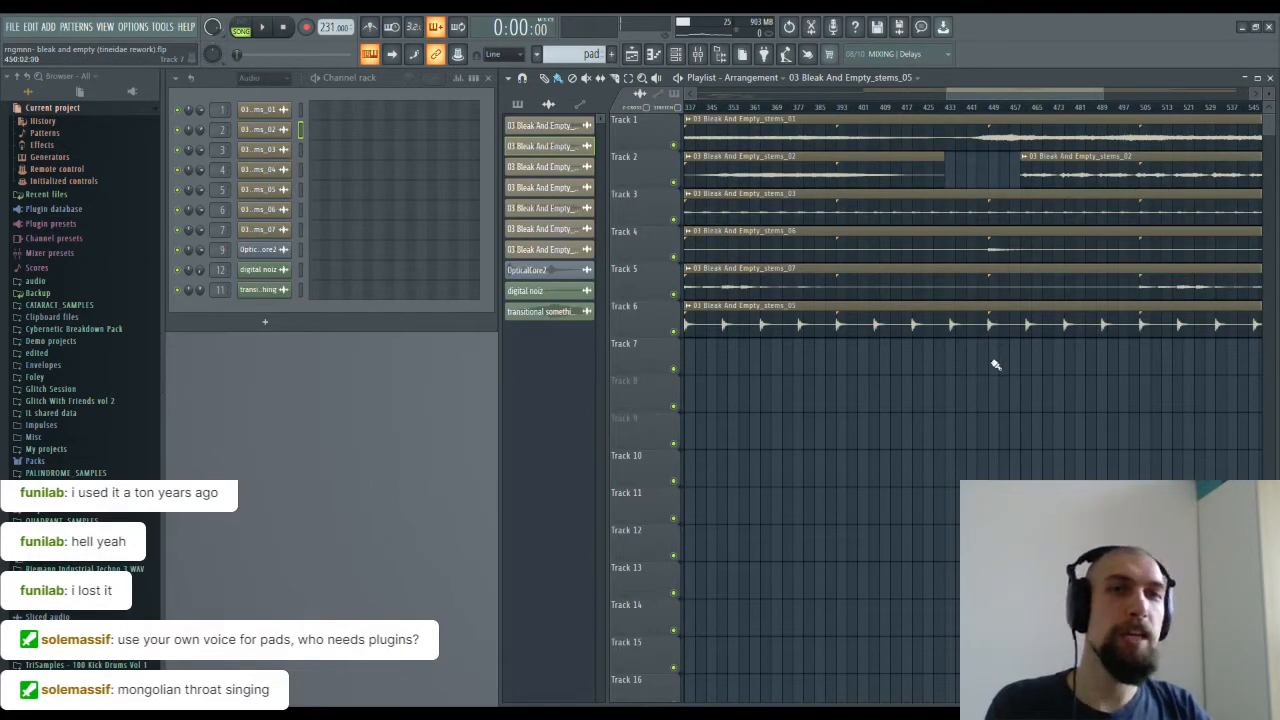
{"action": "scroll", "coordinate": [980, 361], "scroll_direction": "right", "scroll_amount": 7}
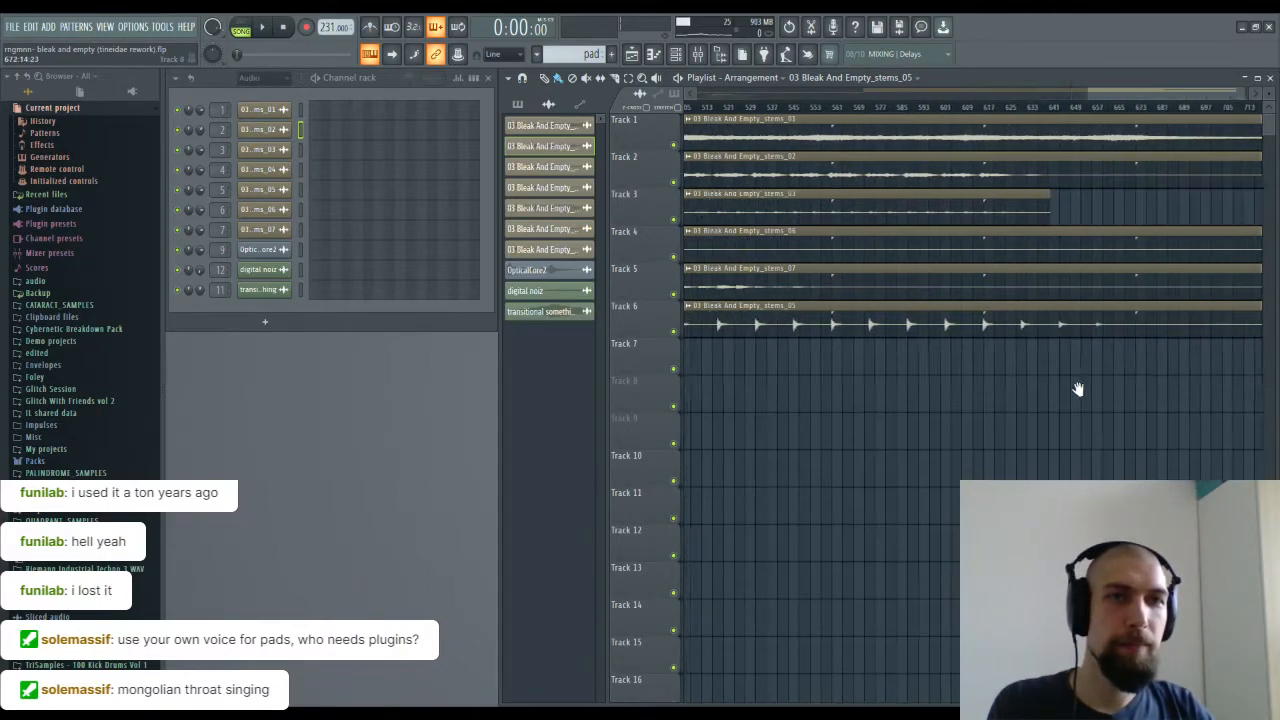
{"action": "left_click", "coordinate": [1019, 135]}
{"action": "right_click", "coordinate": [867, 141], "text": "alt"}
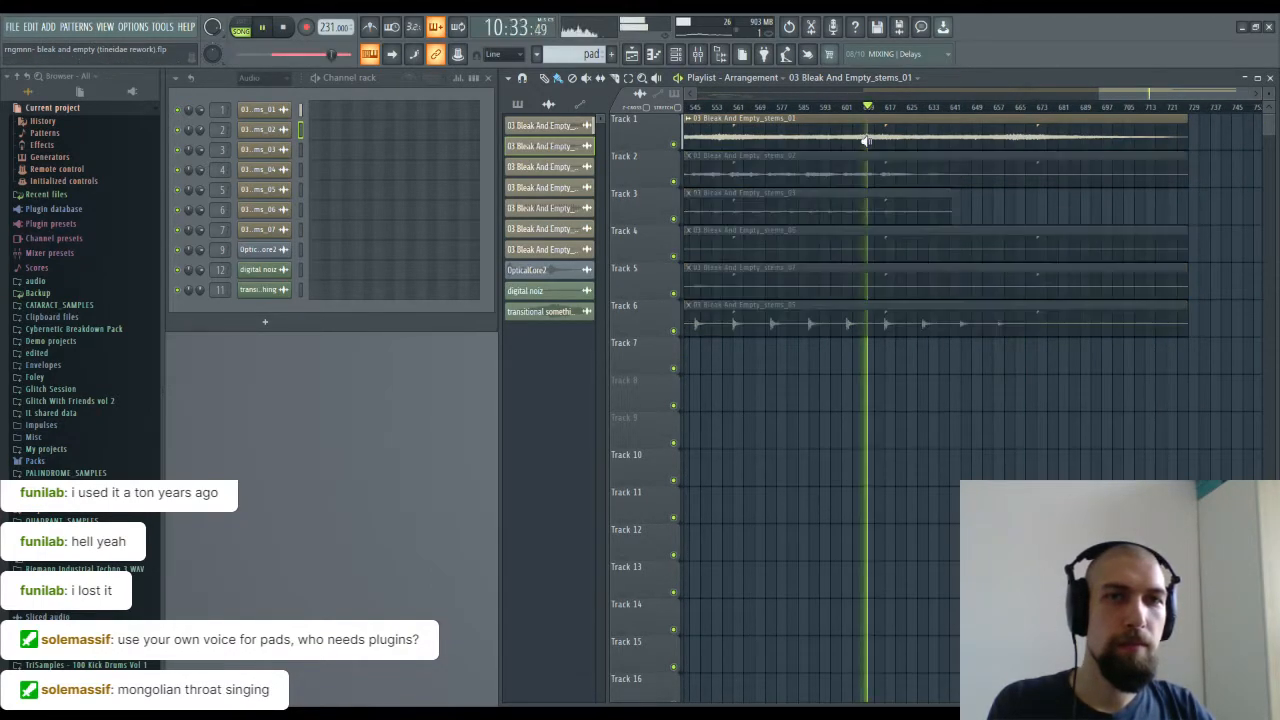
{"action": "right_click", "coordinate": [1127, 132], "text": "alt"}
Step: Audition the stems_02 clip on Track 2 around bar 617 and examine its waveform up close
{"action": "right_click", "coordinate": [886, 176], "text": "alt"}
{"action": "right_click", "coordinate": [880, 176], "text": "alt"}
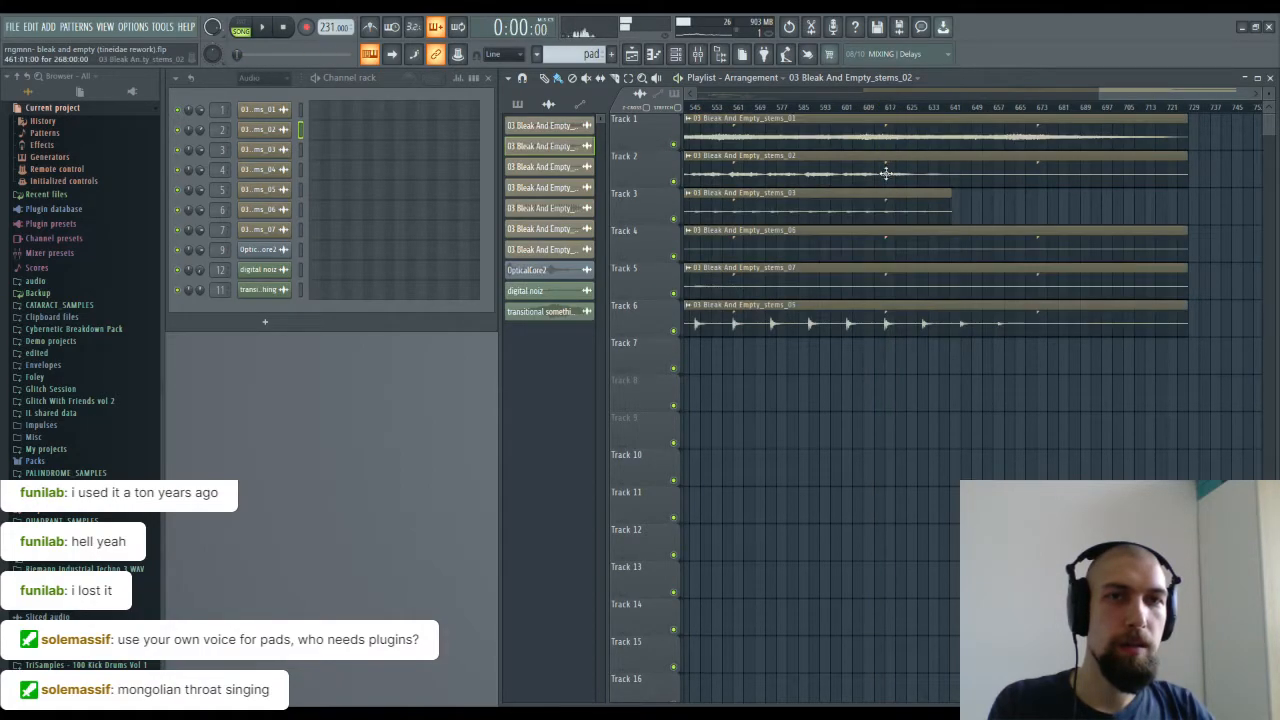
{"action": "scroll", "coordinate": [891, 115], "scroll_direction": "up", "scroll_amount": 5}
{"action": "scroll", "coordinate": [893, 117], "scroll_direction": "up", "scroll_amount": 1}
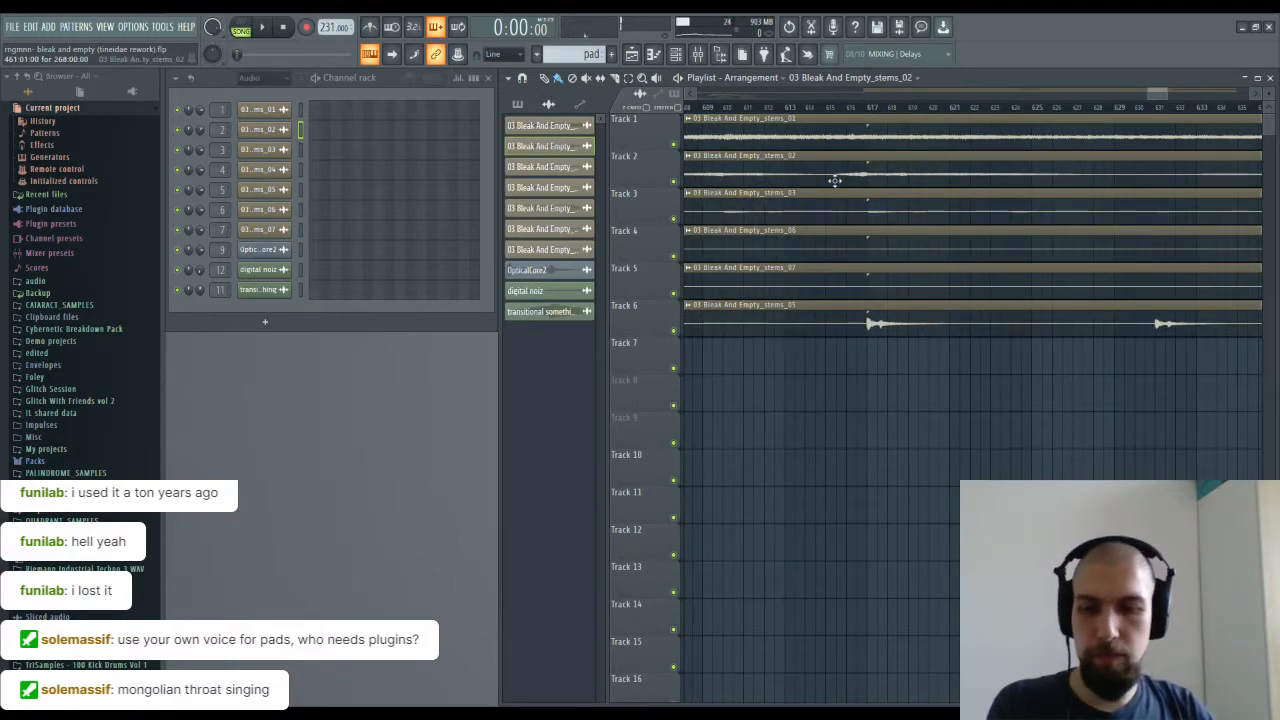
Step: Slice the stems_02 clip on Track 2 at bars 615 and 629 and make the middle piece a unique sample named "second buildup"
{"action": "left_click_drag", "start_coordinate": [830, 168], "coordinate": [832, 183]}
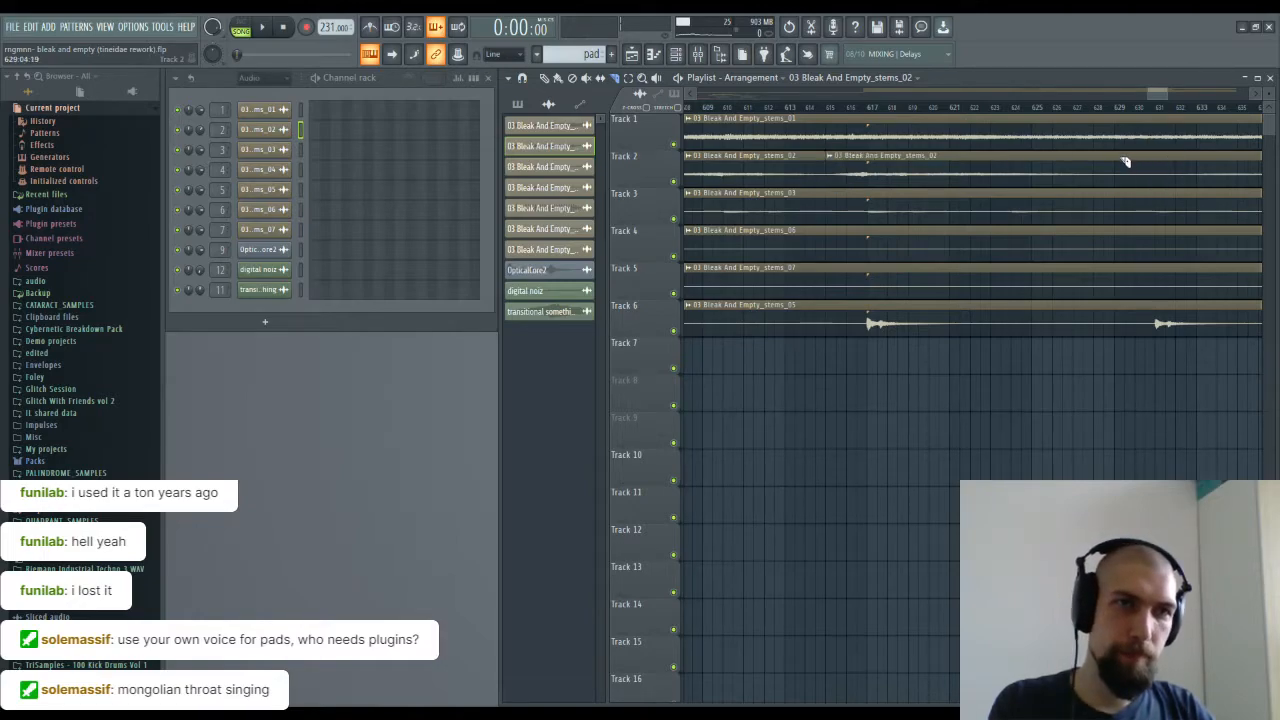
{"action": "left_click_drag", "start_coordinate": [1120, 194], "coordinate": [1120, 187]}
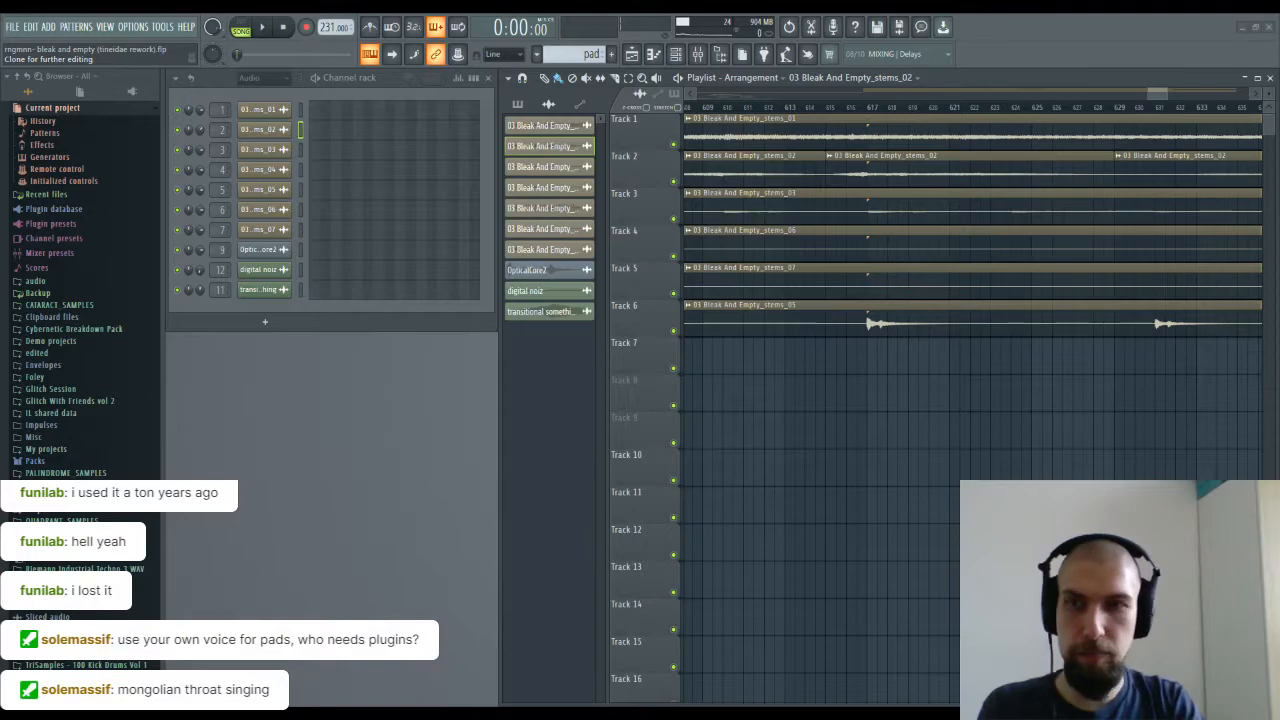
{"action": "key", "text": "Return"}
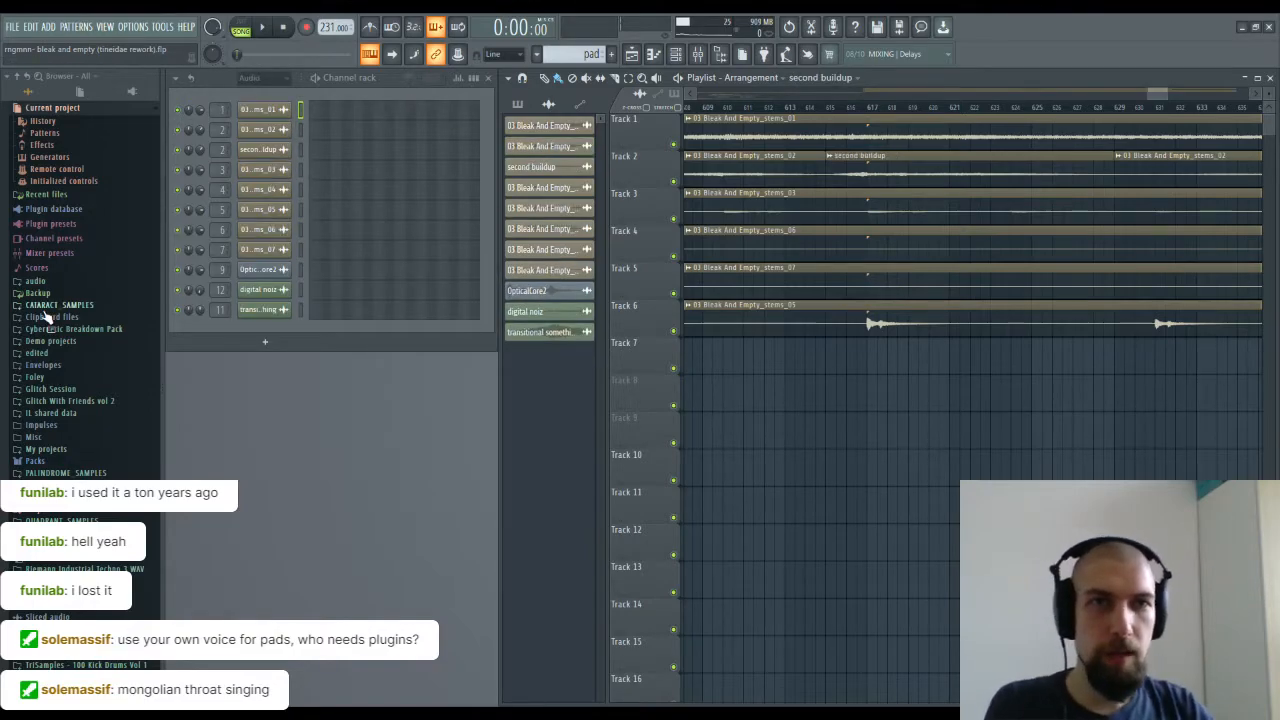
Step: Move the "second buildup" clip down to Track 10 and route its channel to an empty mixer track
{"action": "left_click_drag", "start_coordinate": [894, 166], "coordinate": [894, 466]}
{"action": "double_click", "coordinate": [894, 466]}
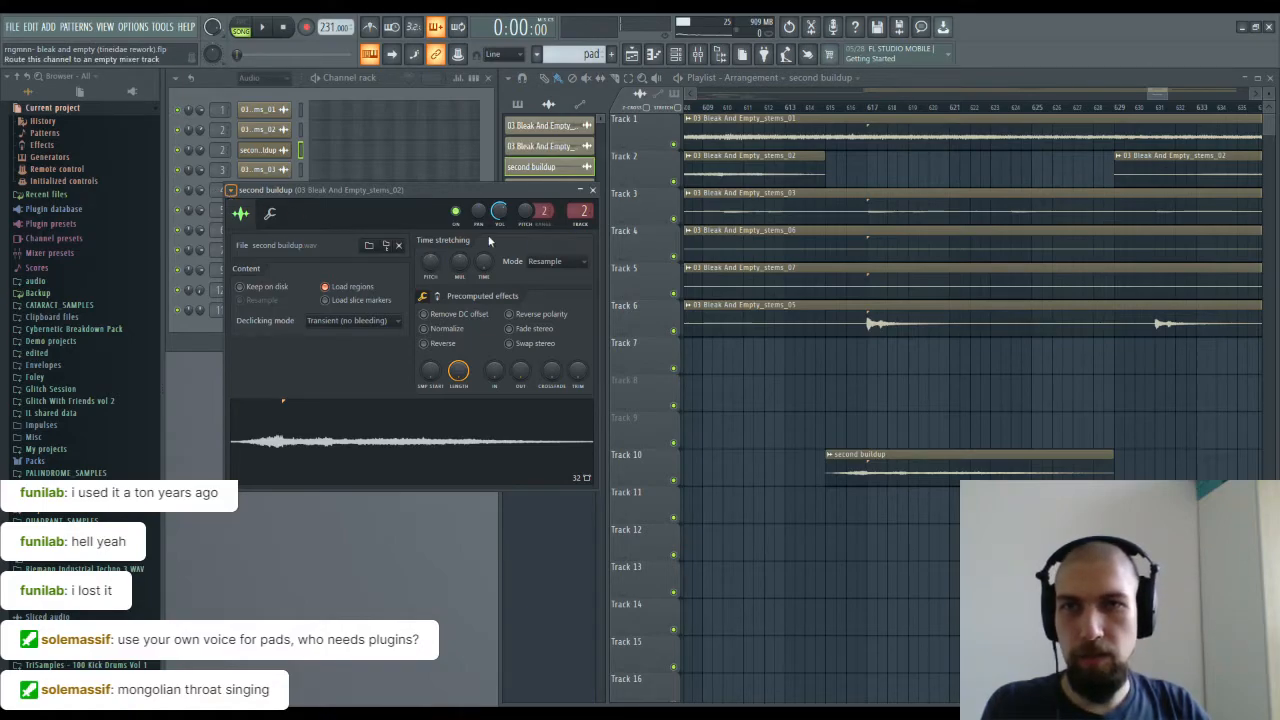
{"action": "key", "text": "F9"}
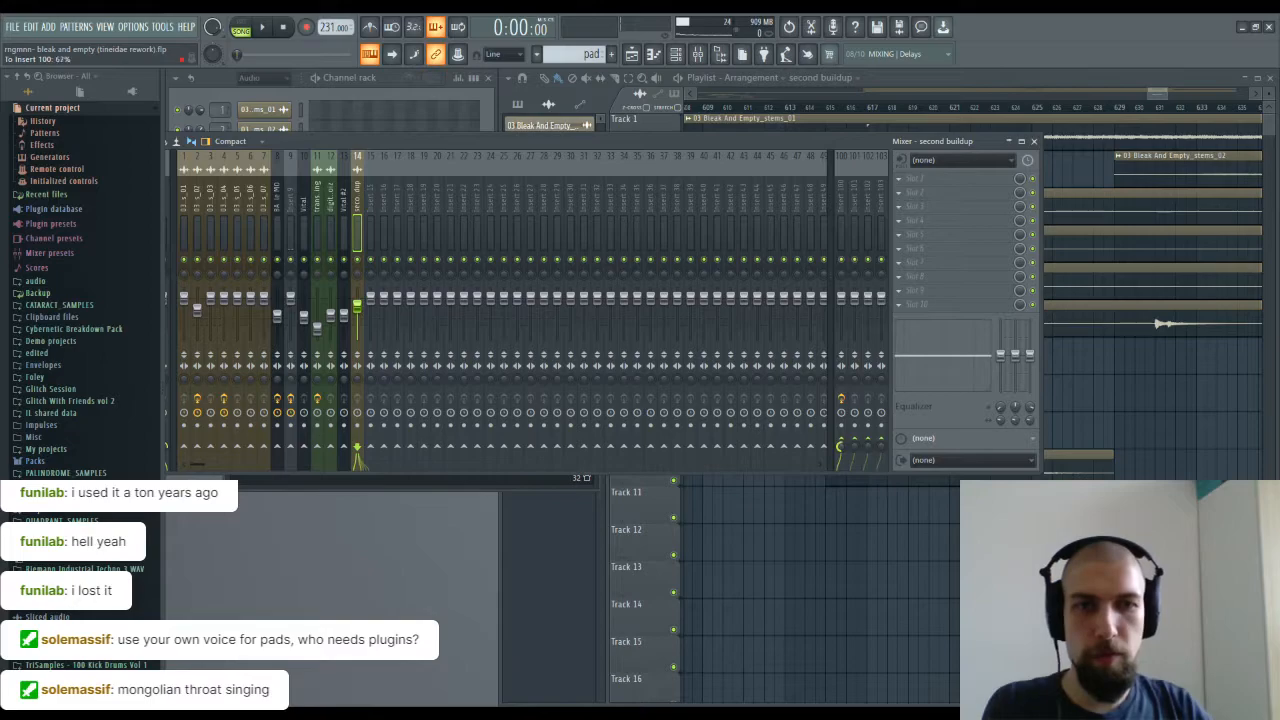
{"action": "left_click", "coordinate": [1034, 142]}
{"action": "scroll", "coordinate": [1037, 111], "scroll_direction": "down", "scroll_amount": 5}
{"action": "left_click", "coordinate": [591, 190]}
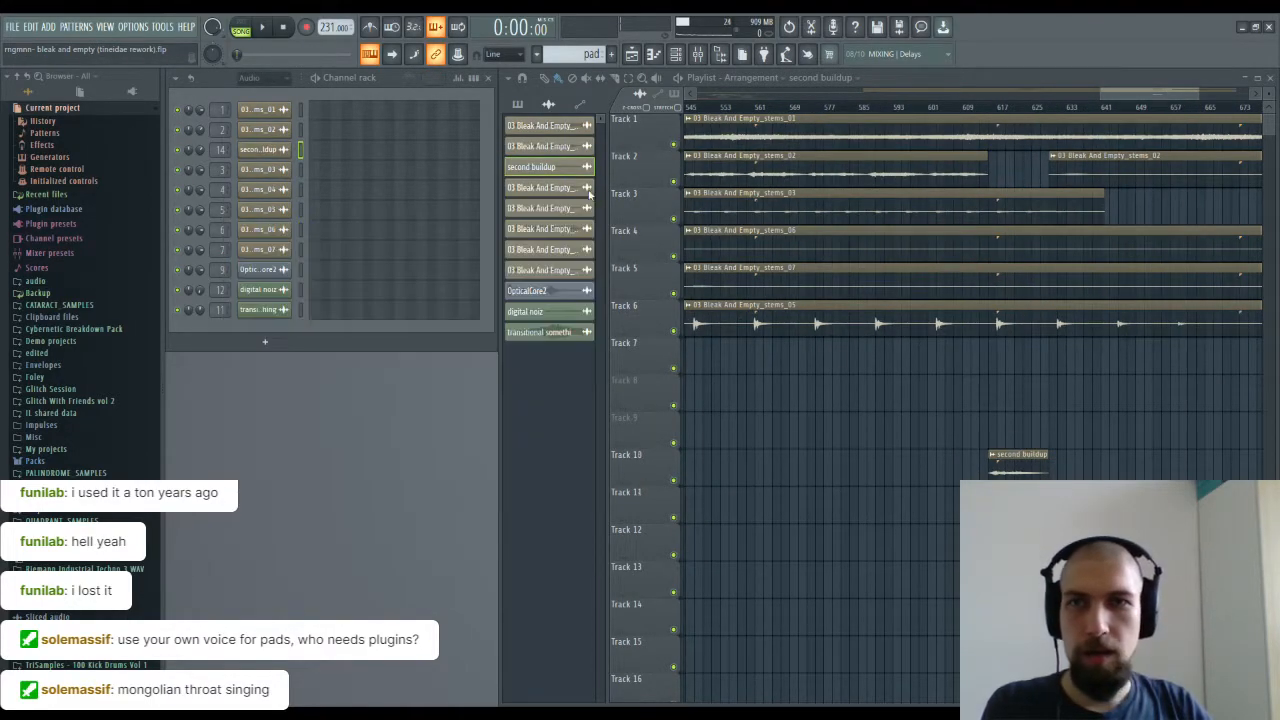
Step: Clone the "second buildup" channel and raise the clone's time-stretching pitch, using Auto stretch mode
{"action": "right_click", "coordinate": [252, 152]}
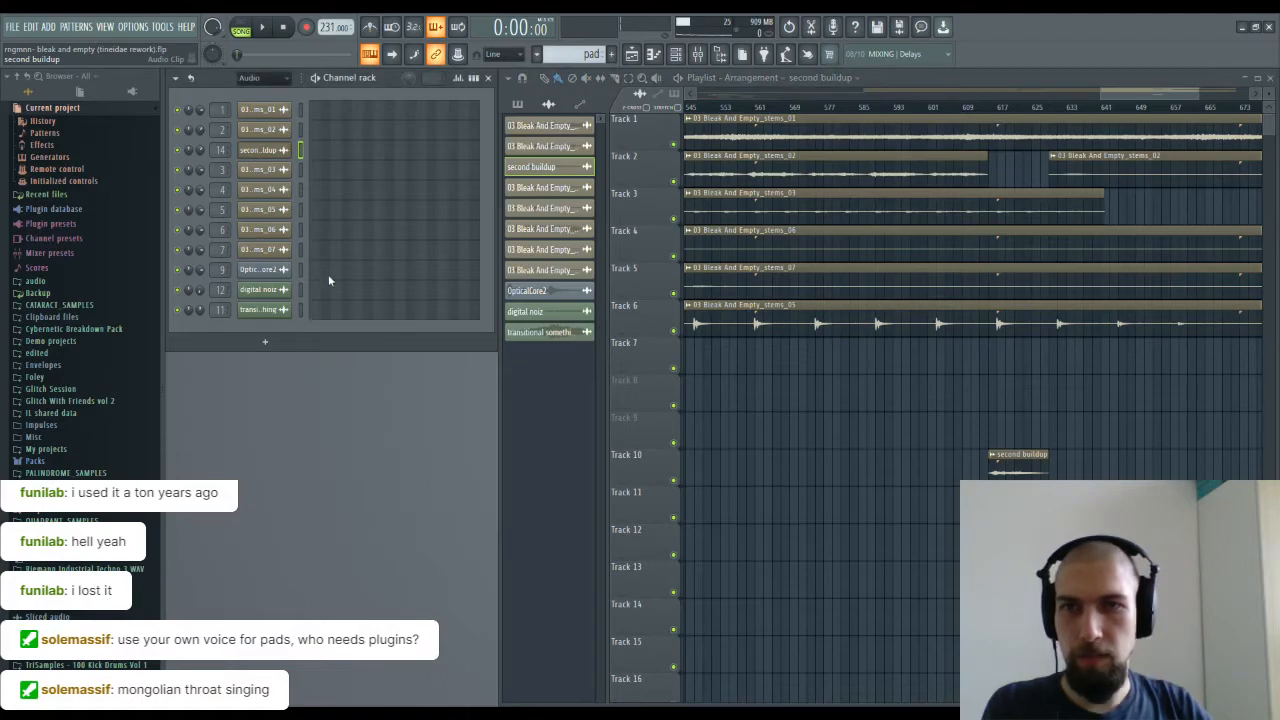
{"action": "left_click", "coordinate": [328, 275]}
{"action": "left_click", "coordinate": [273, 170]}
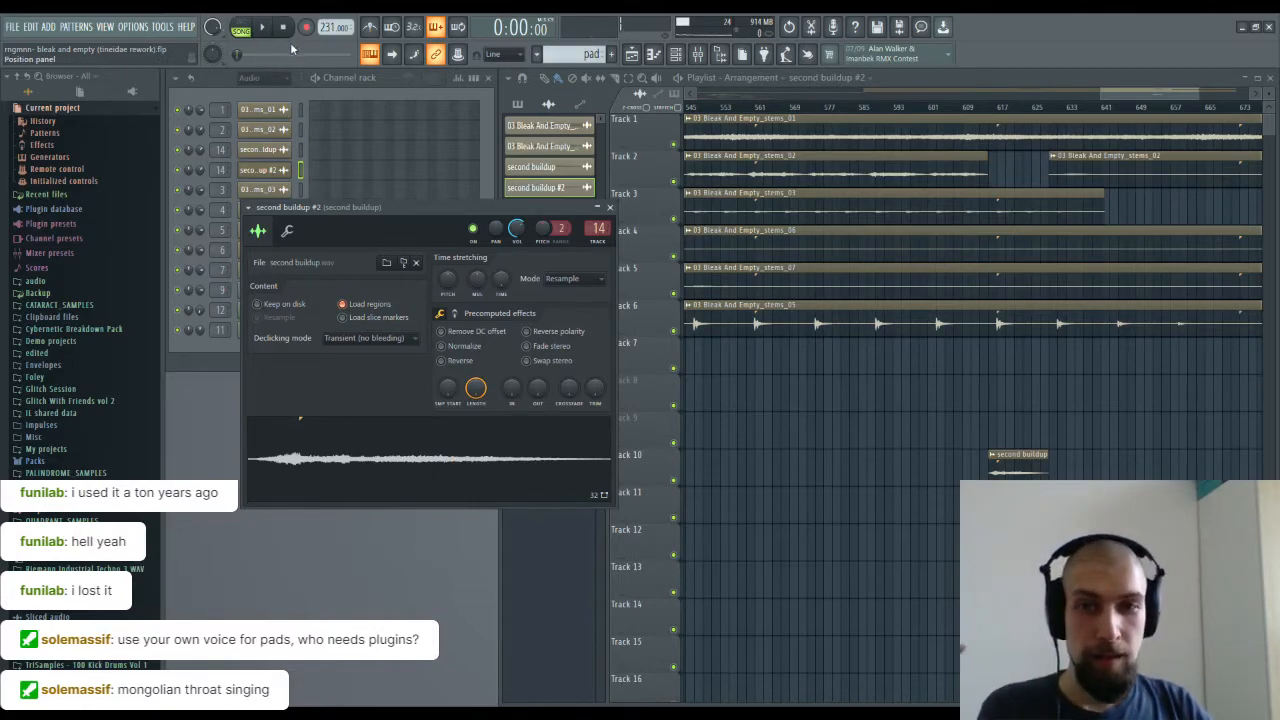
{"action": "left_click_drag", "start_coordinate": [448, 278], "coordinate": [448, 273]}
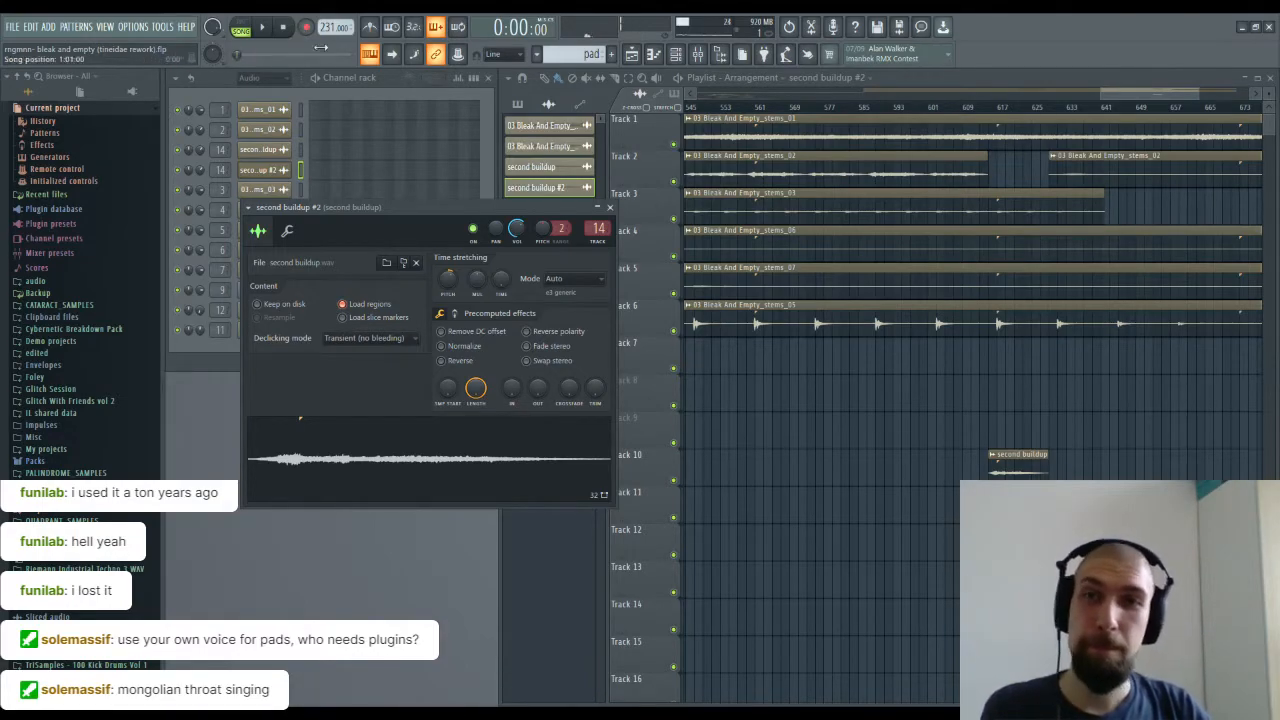
{"action": "left_click", "coordinate": [609, 207]}
Step: Move the "second buildup" clip on Track 10 back to bar 53, after the earlier stems_02 clip
{"action": "left_click_drag", "start_coordinate": [1015, 470], "coordinate": [877, 471]}
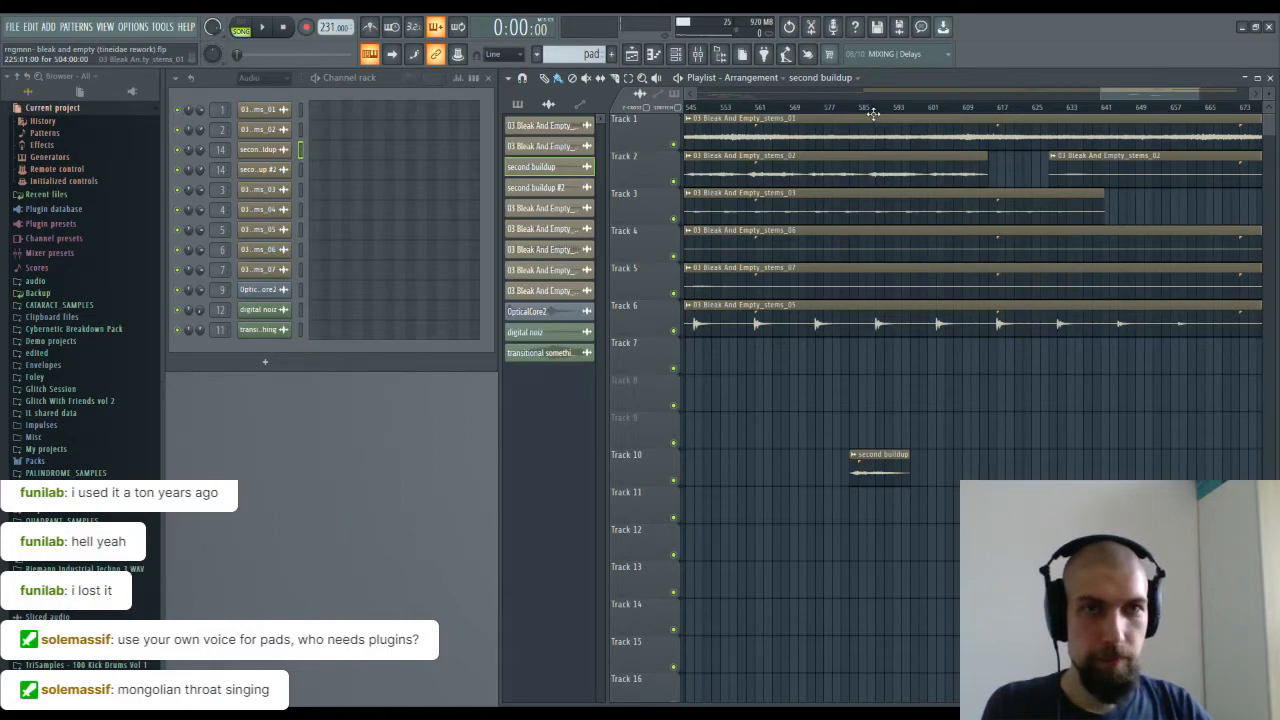
{"action": "scroll", "coordinate": [877, 266], "scroll_direction": "down", "scroll_amount": 3}
{"action": "left_click_drag", "start_coordinate": [1214, 508], "coordinate": [1135, 337]}
{"action": "left_click_drag", "start_coordinate": [1168, 400], "coordinate": [806, 390]}
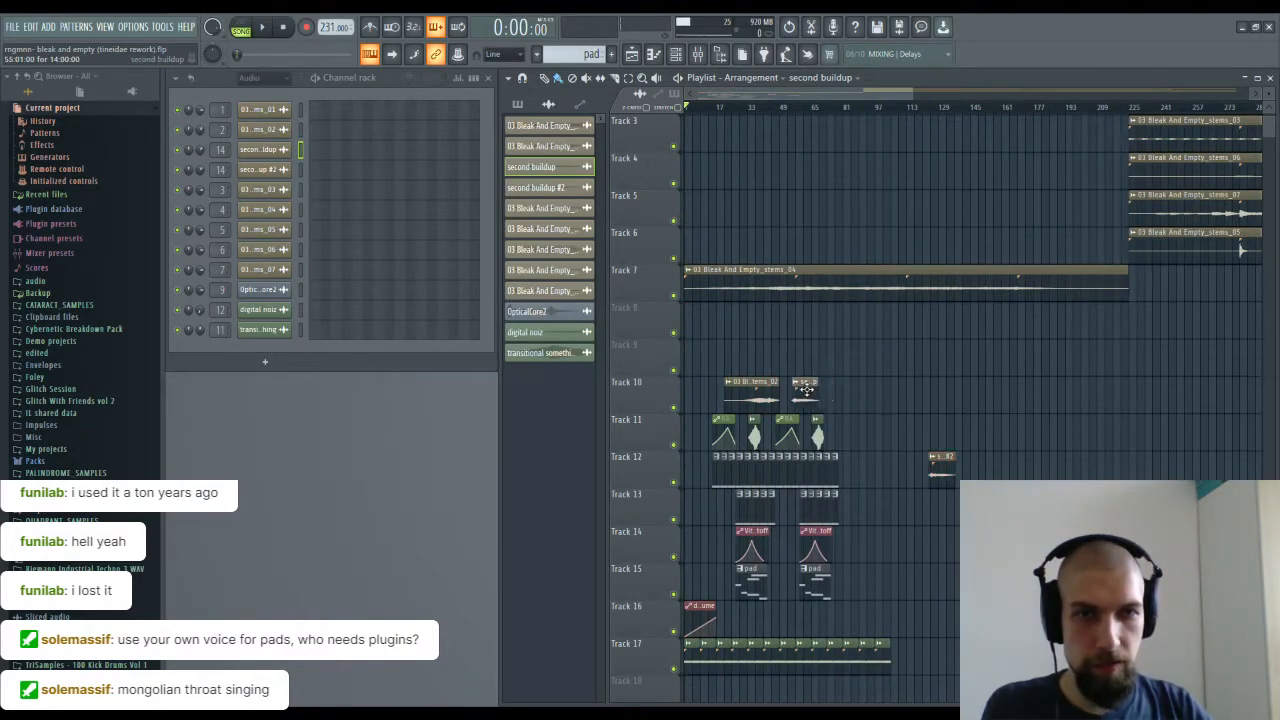
Step: Place a "second buildup #2" clip on Track 10 at bar 67, directly after the "second buildup" clip
{"action": "scroll", "coordinate": [805, 388], "scroll_direction": "up", "scroll_amount": 8, "text": "ctrl"}
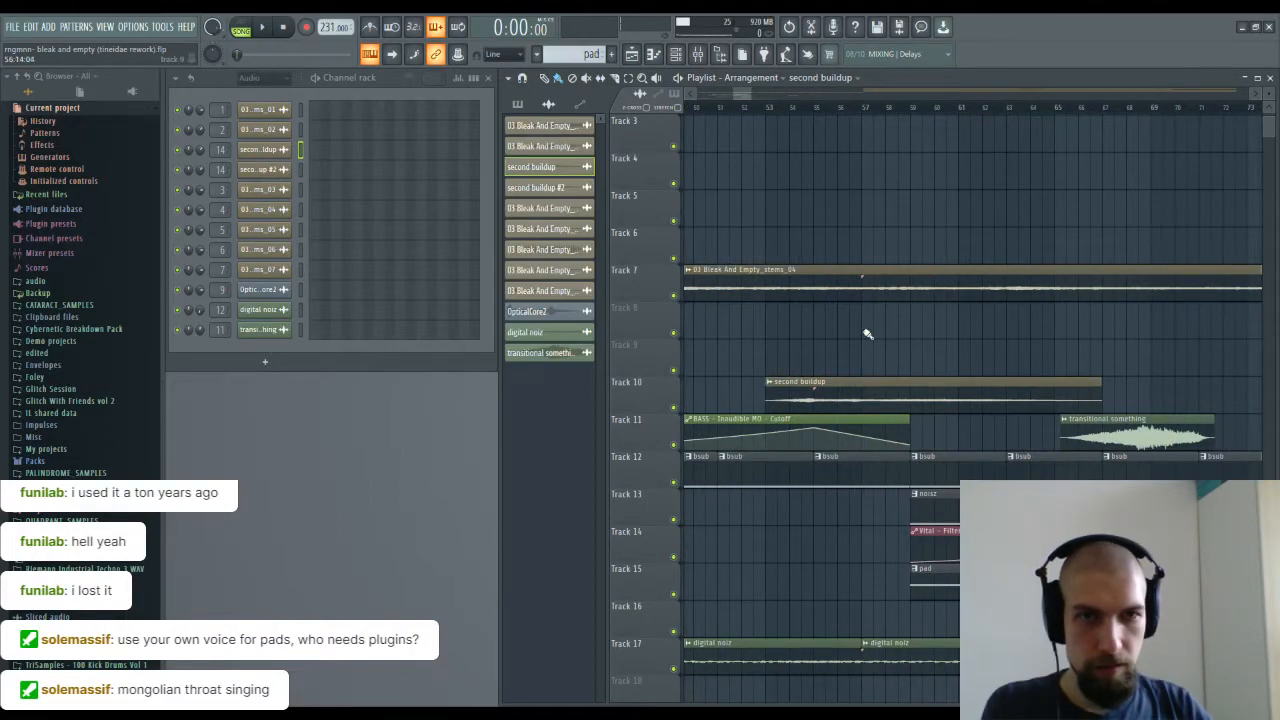
{"action": "scroll", "coordinate": [862, 110], "scroll_direction": "down", "scroll_amount": 5}
{"action": "scroll", "coordinate": [862, 110], "scroll_direction": "down", "scroll_amount": 2}
{"action": "left_click", "coordinate": [966, 350]}
{"action": "scroll", "coordinate": [910, 124], "scroll_direction": "up", "scroll_amount": 4}
{"action": "left_click_drag", "start_coordinate": [1149, 351], "coordinate": [933, 405]}
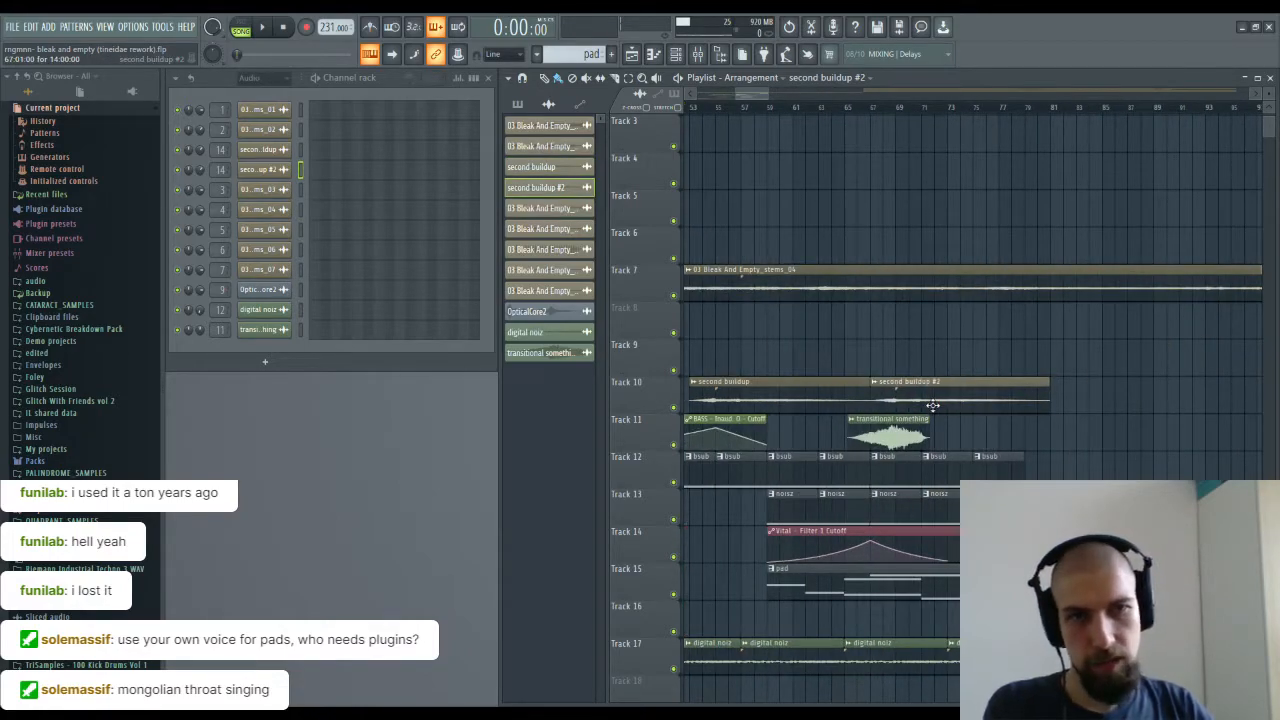
Step: Play the arrangement through both buildup clips on Track 10 to hear how they fit
{"action": "scroll", "coordinate": [896, 108], "scroll_direction": "down", "scroll_amount": 6}
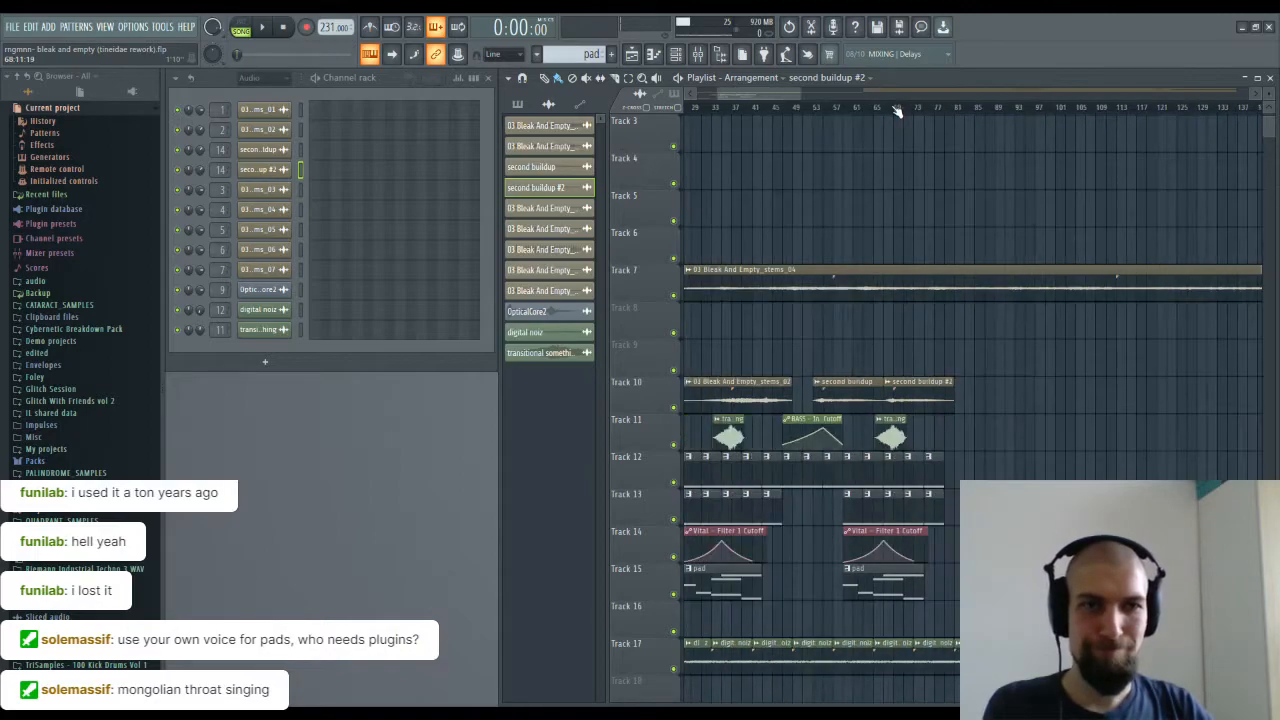
{"action": "key", "text": "space"}
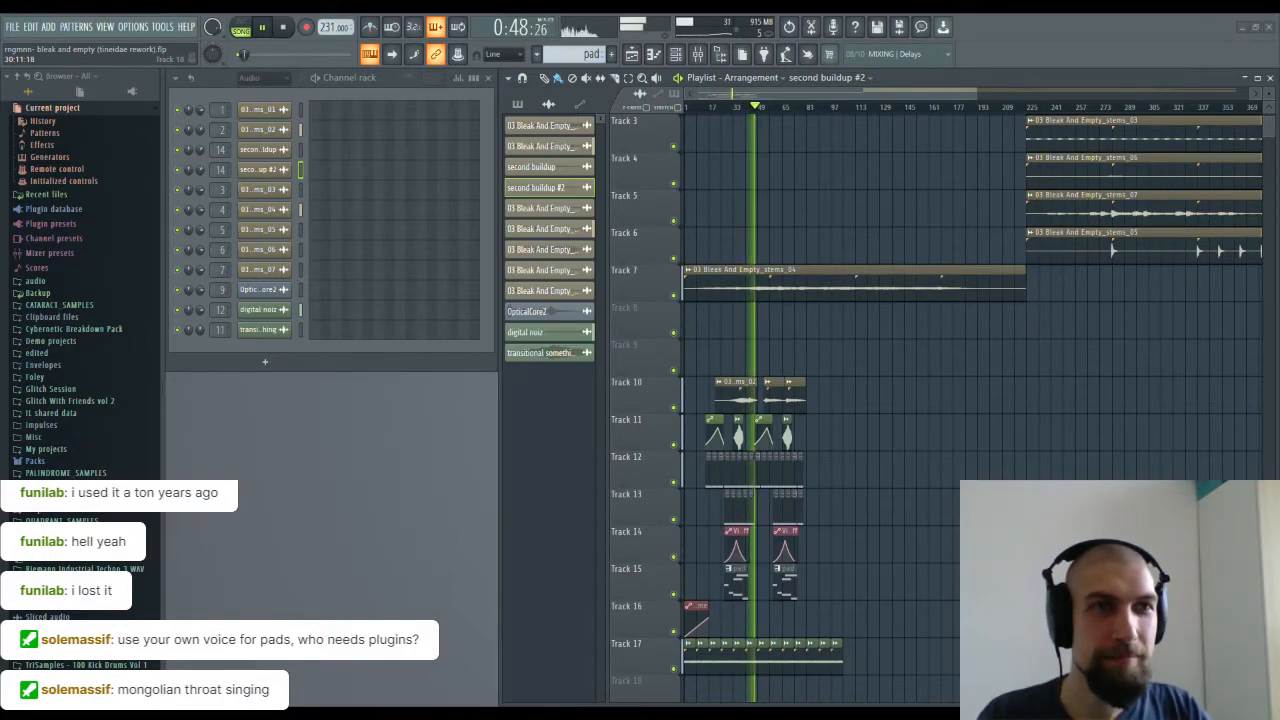
{"action": "left_click_drag", "start_coordinate": [891, 349], "coordinate": [920, 391]}
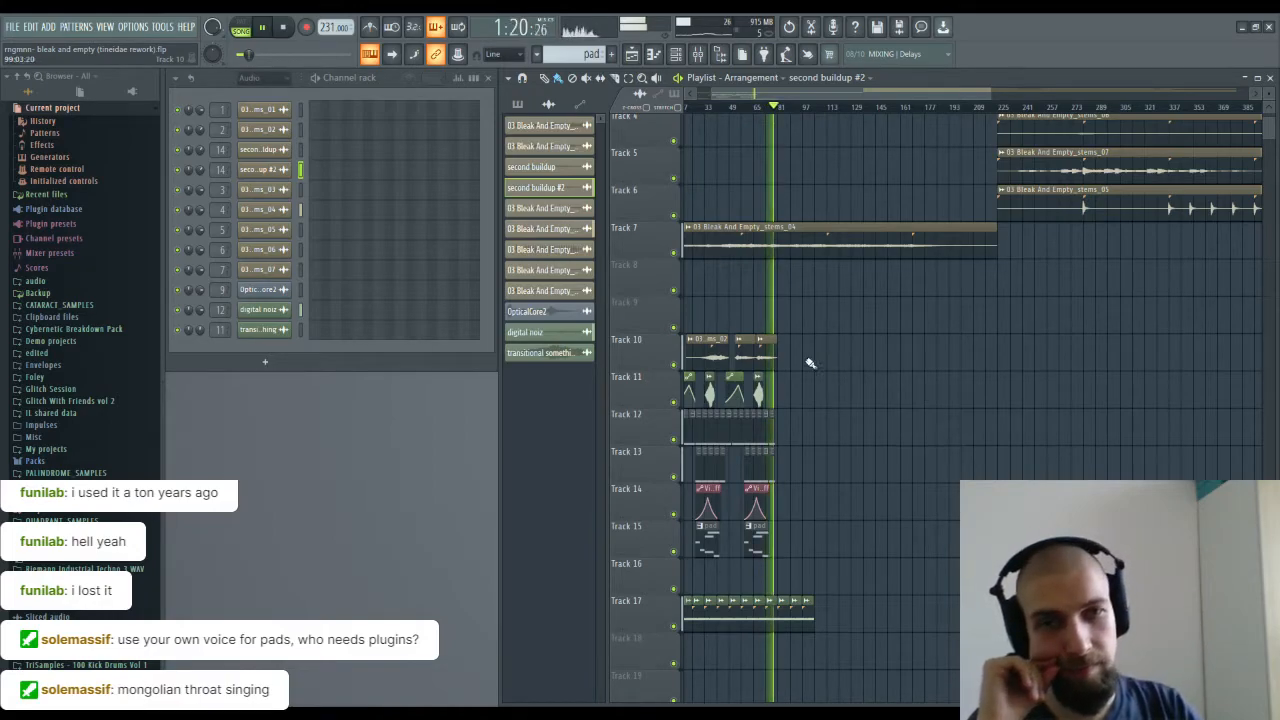
Step: Stop playback and reverse the sample of the original "second buildup" channel
{"action": "left_click", "coordinate": [264, 150]}
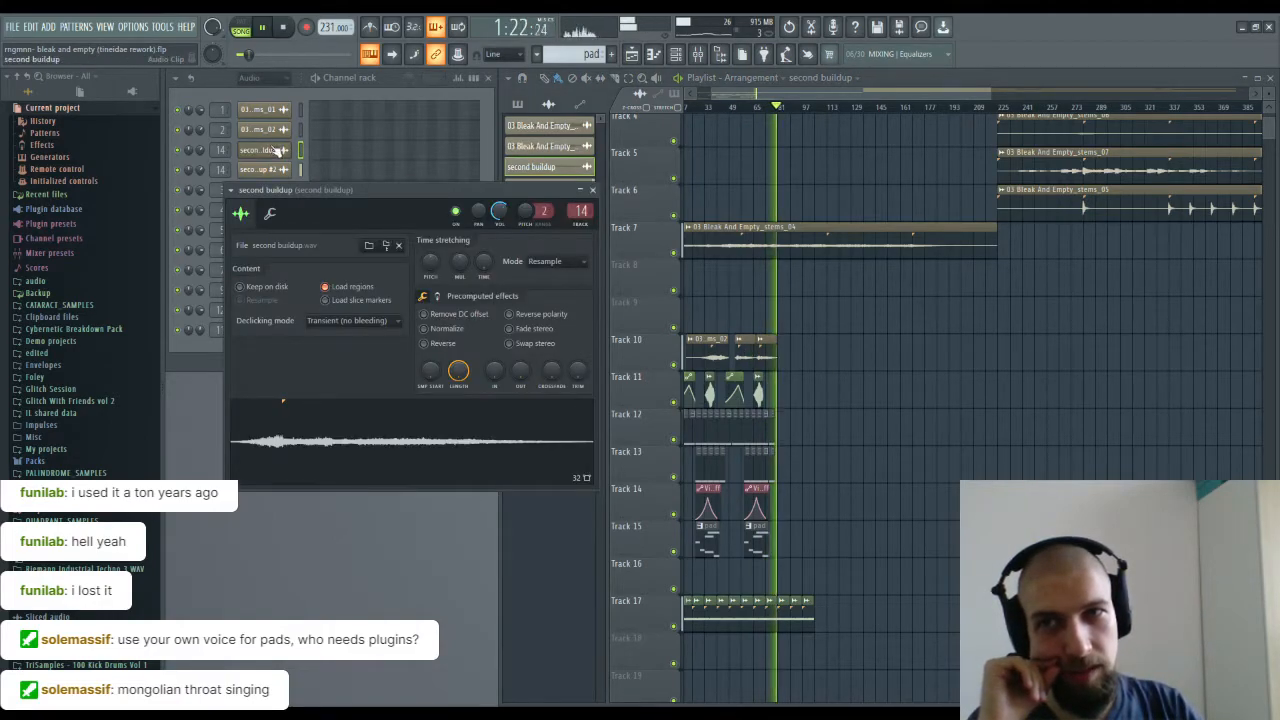
{"action": "left_click", "coordinate": [592, 190]}
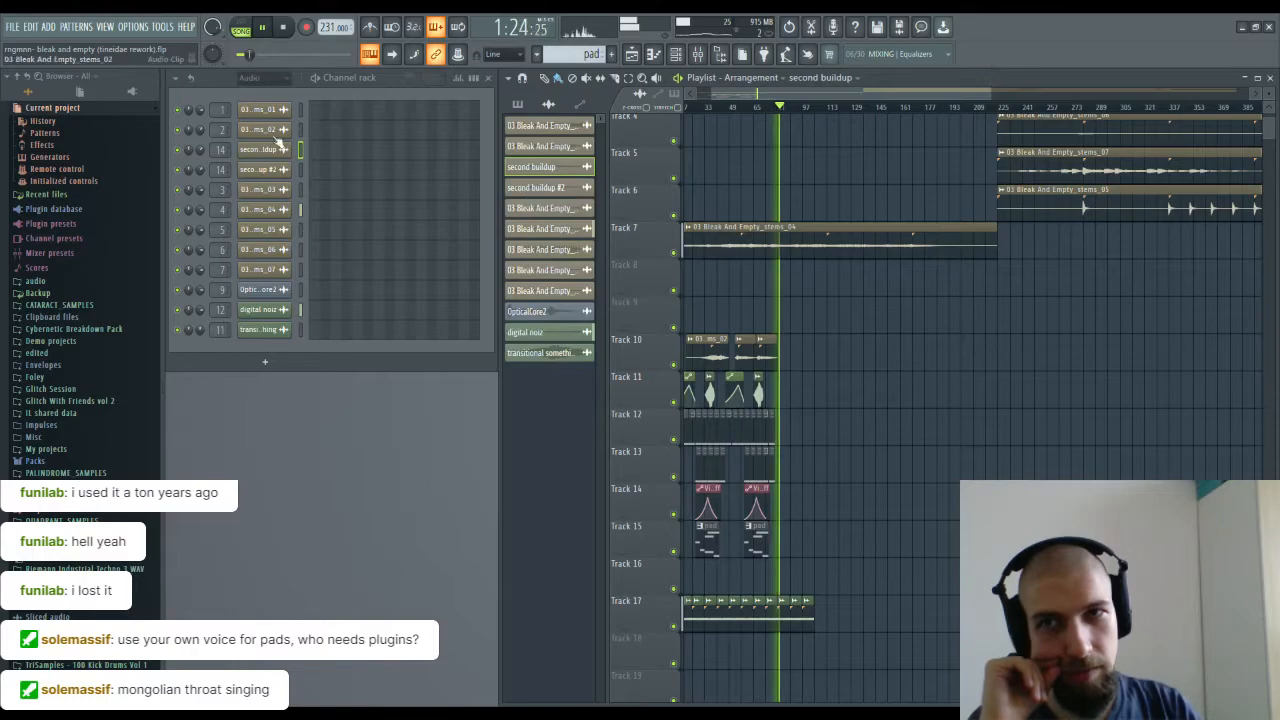
{"action": "key", "text": "space"}
{"action": "left_click", "coordinate": [266, 150]}
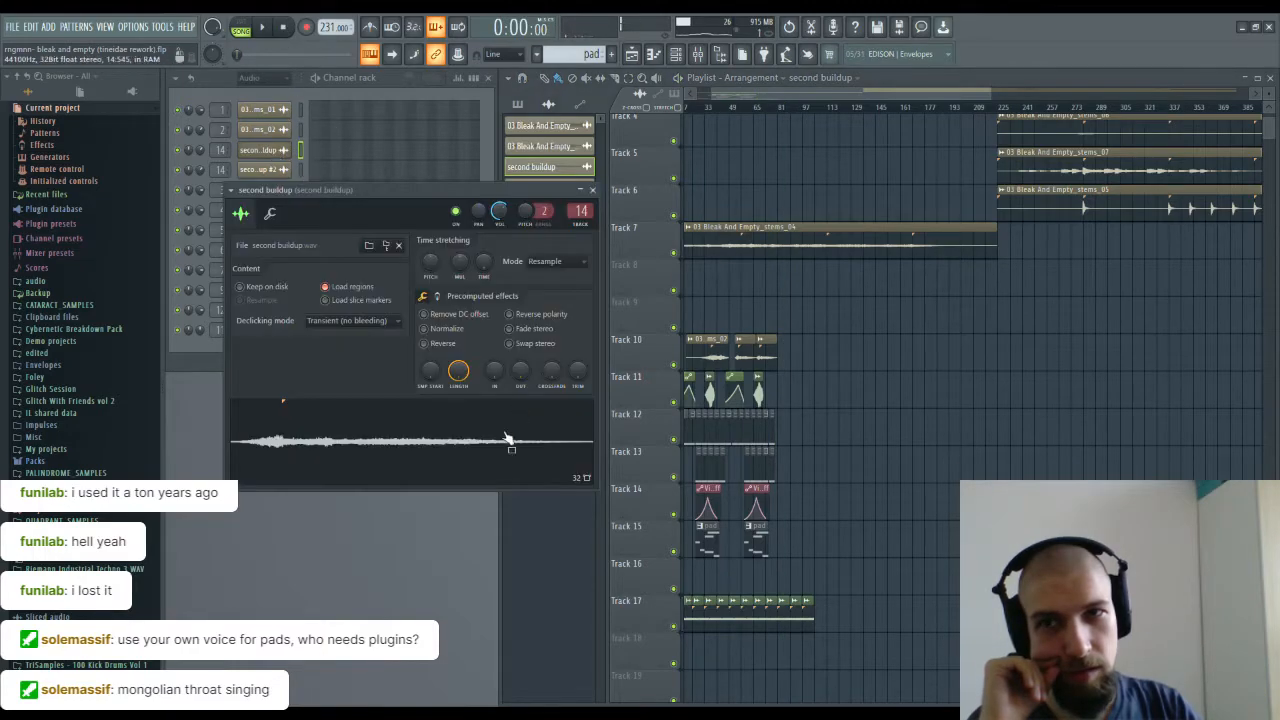
{"action": "left_click", "coordinate": [424, 343]}
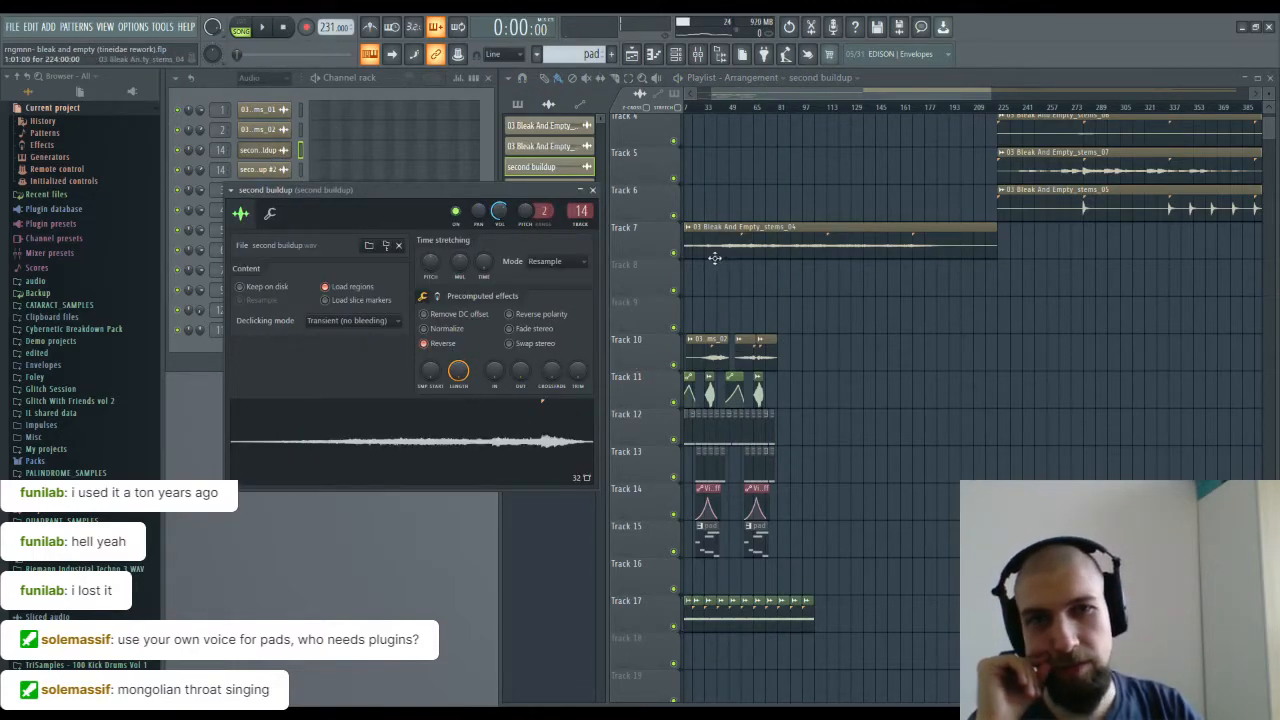
{"action": "left_click", "coordinate": [592, 190]}
Step: Play the arrangement from the beginning and listen to the intro and first bass section
{"action": "scroll", "coordinate": [753, 118], "scroll_direction": "up", "scroll_amount": 5}
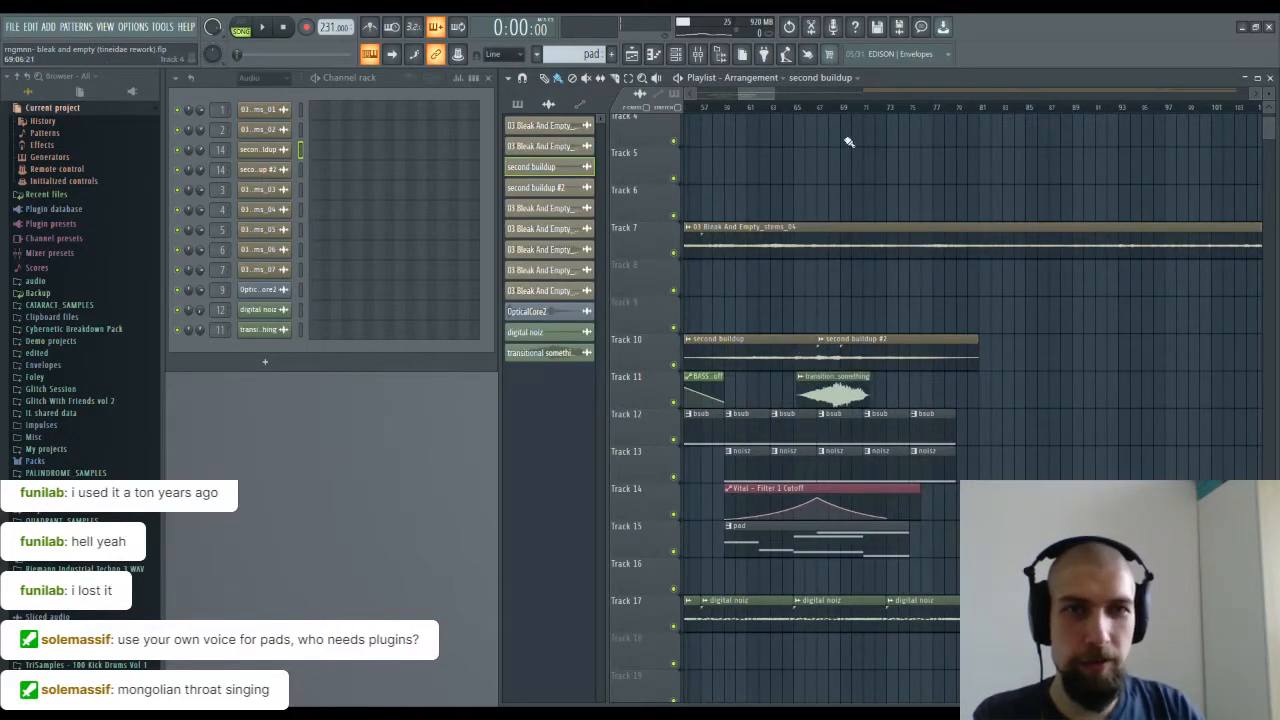
{"action": "scroll", "coordinate": [843, 118], "scroll_direction": "down", "scroll_amount": 5}
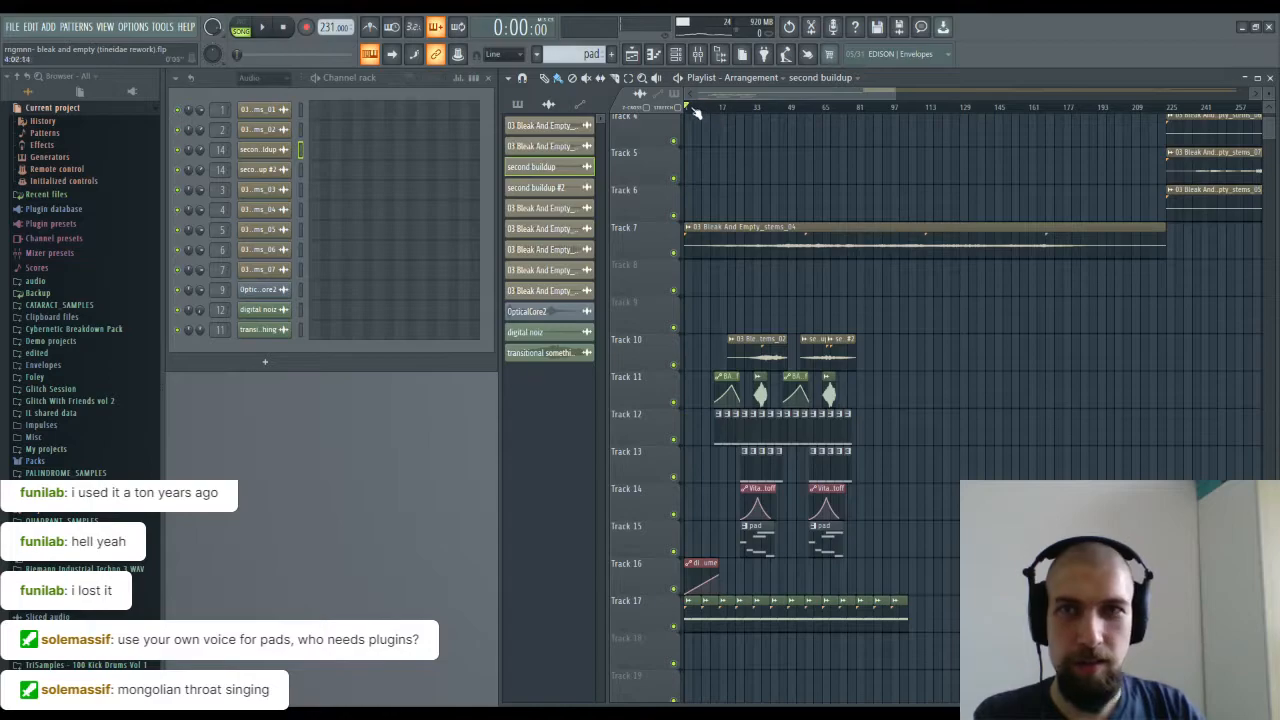
{"action": "key", "text": "space"}
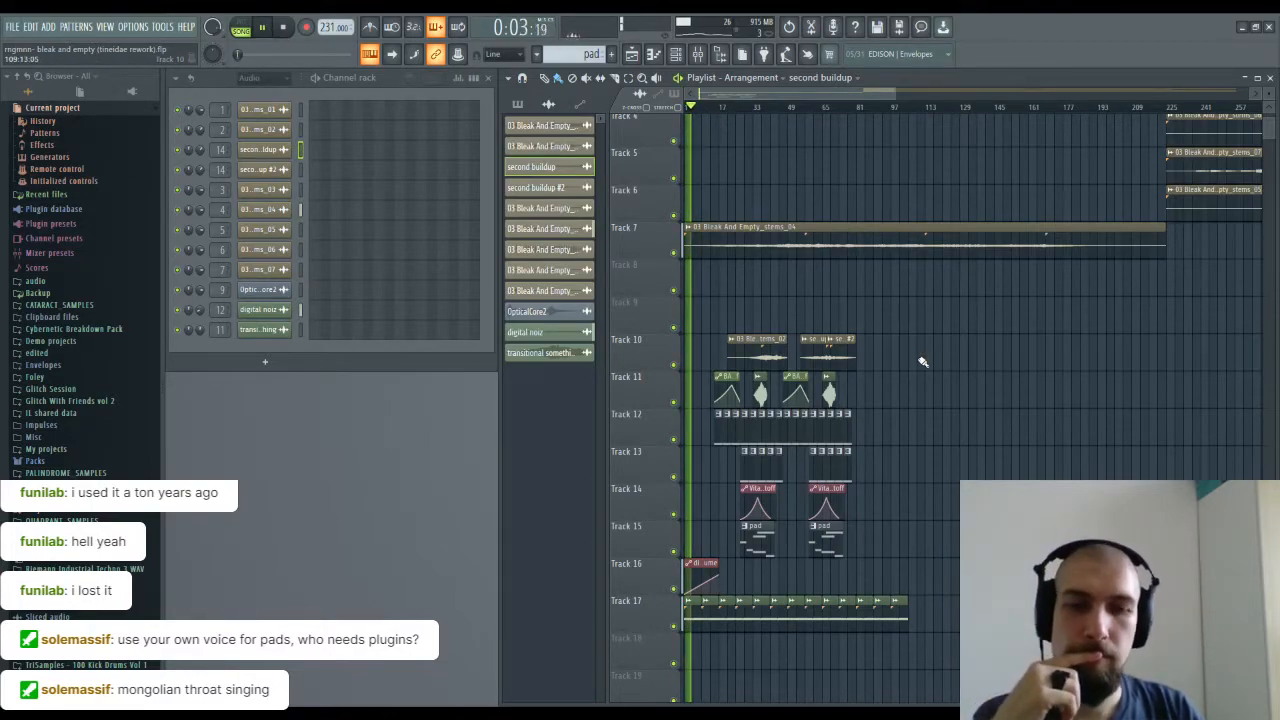
{"action": "scroll", "coordinate": [706, 113], "scroll_direction": "up", "scroll_amount": 3}
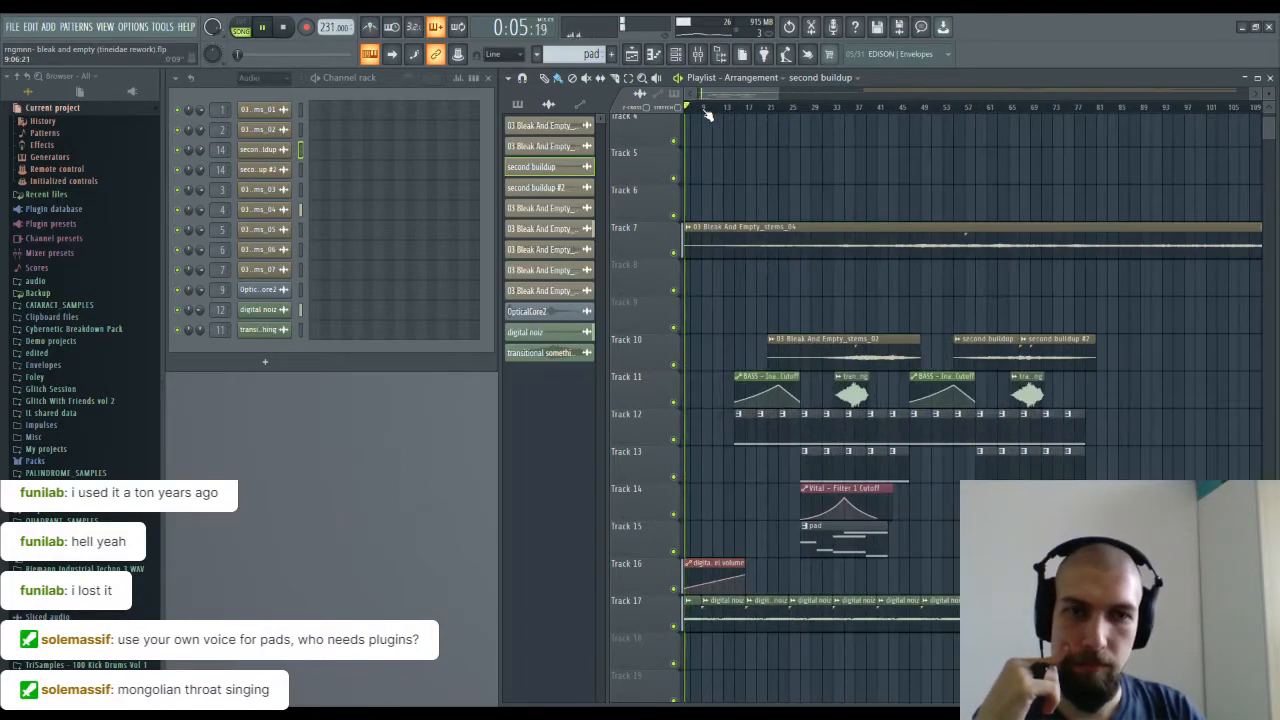
{"action": "scroll", "coordinate": [706, 113], "scroll_direction": "up", "scroll_amount": 2}
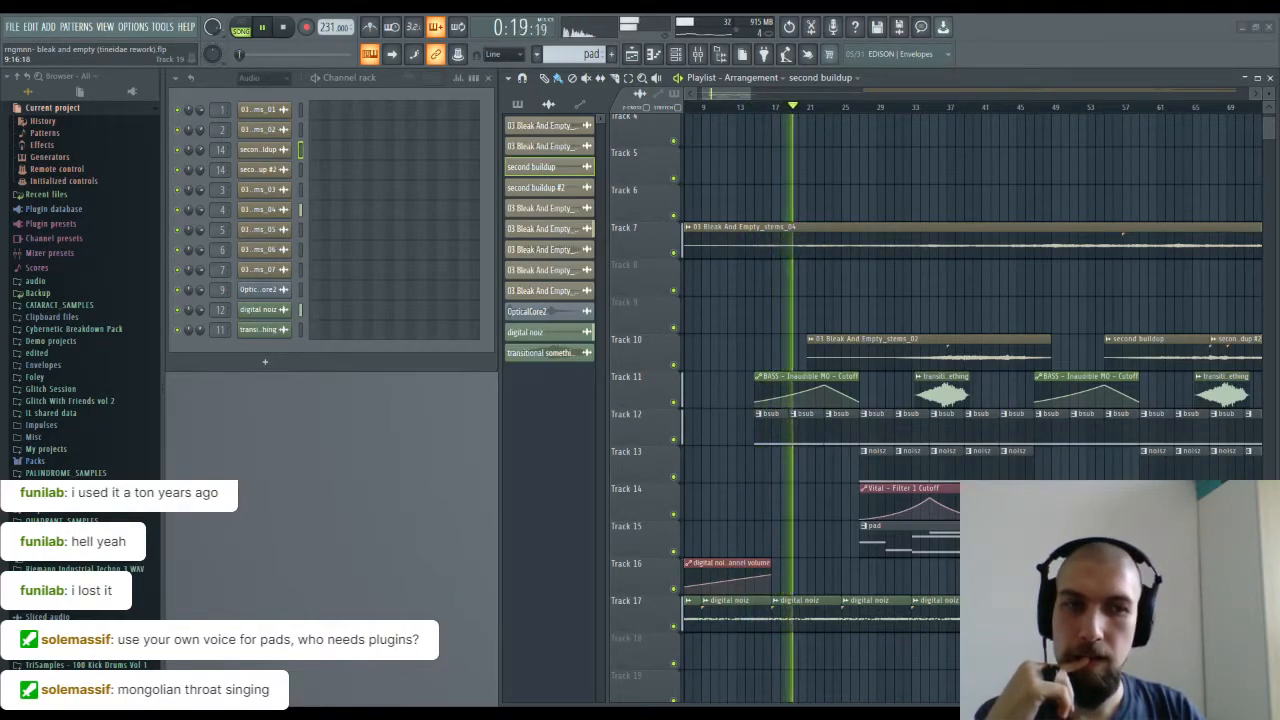
{"action": "left_click_drag", "start_coordinate": [811, 516], "coordinate": [754, 499]}
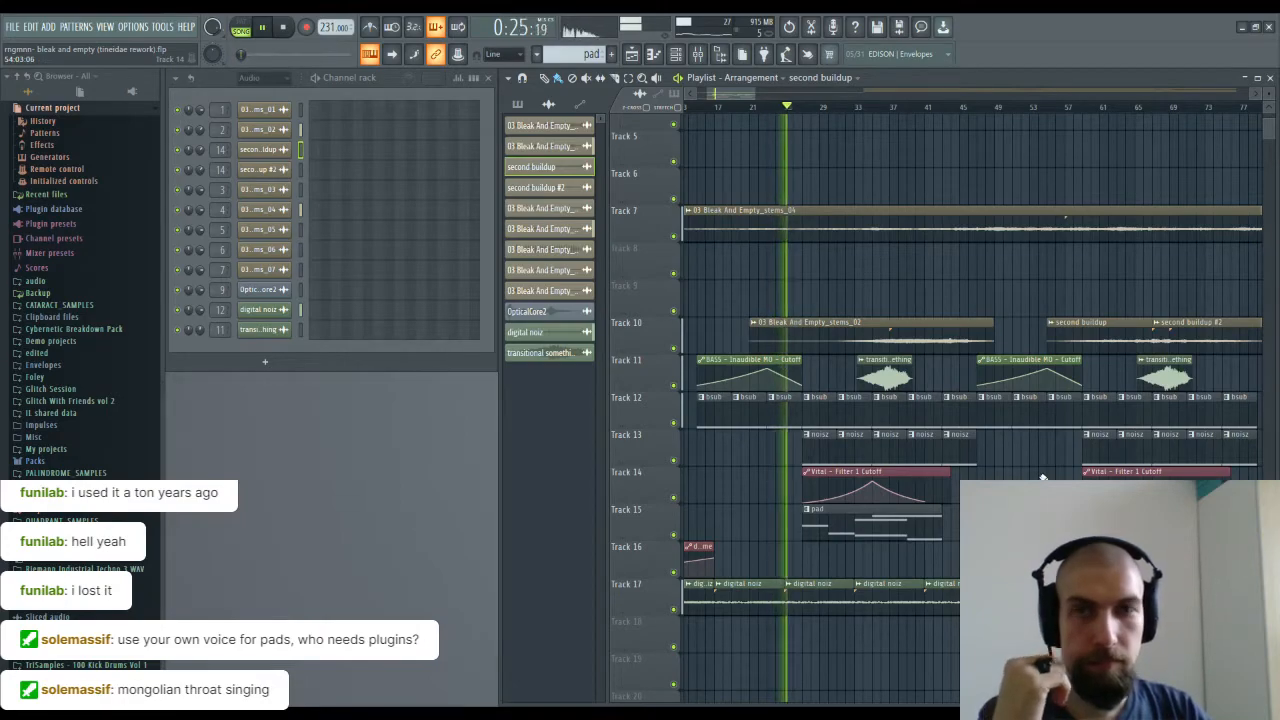
Step: Load the RC-20 Retro Color effect into the first slot of the Master mixer track
{"action": "key", "text": "F9"}
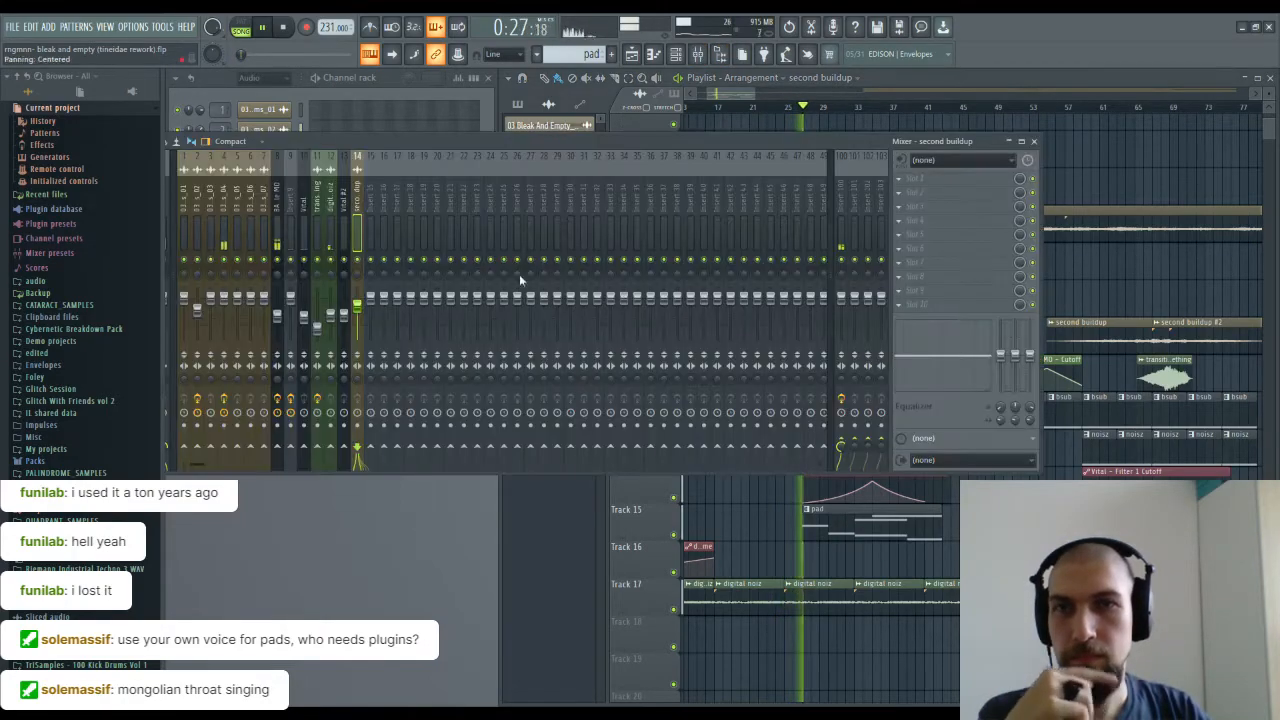
{"action": "left_click_drag", "start_coordinate": [327, 142], "coordinate": [528, 197]}
{"action": "left_click", "coordinate": [363, 252]}
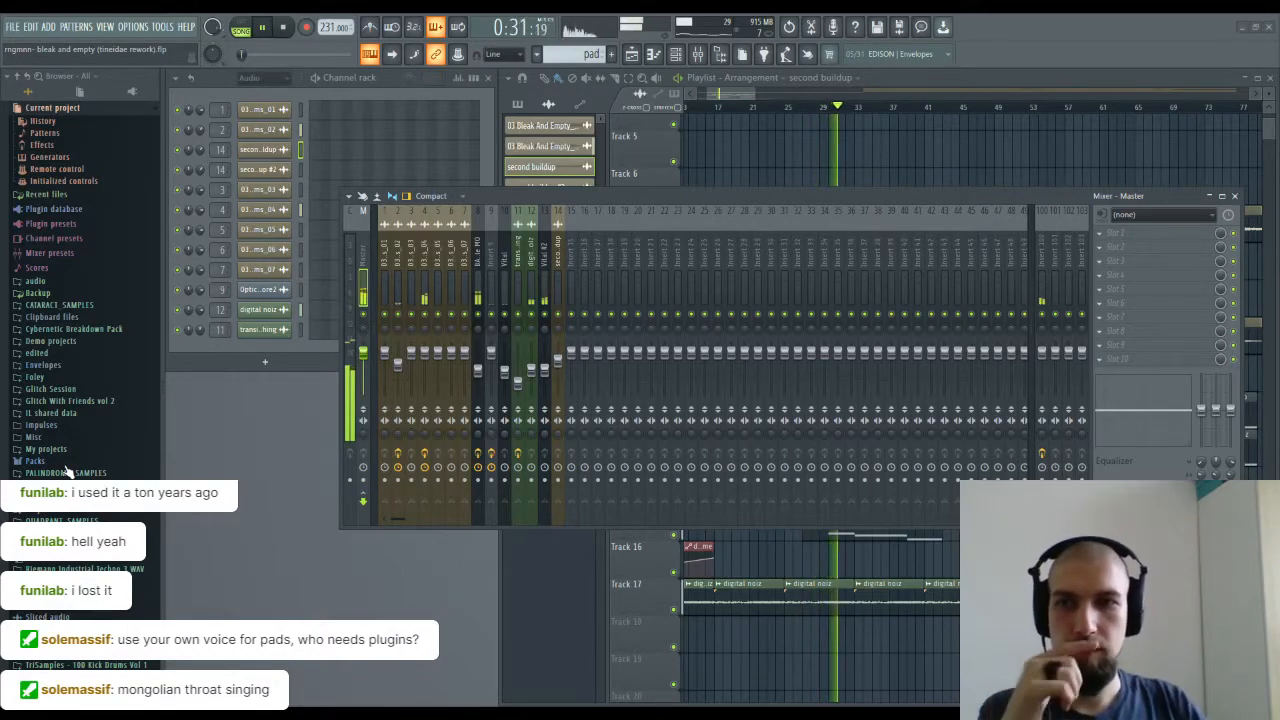
{"action": "left_click_drag", "start_coordinate": [75, 472], "coordinate": [1104, 252]}
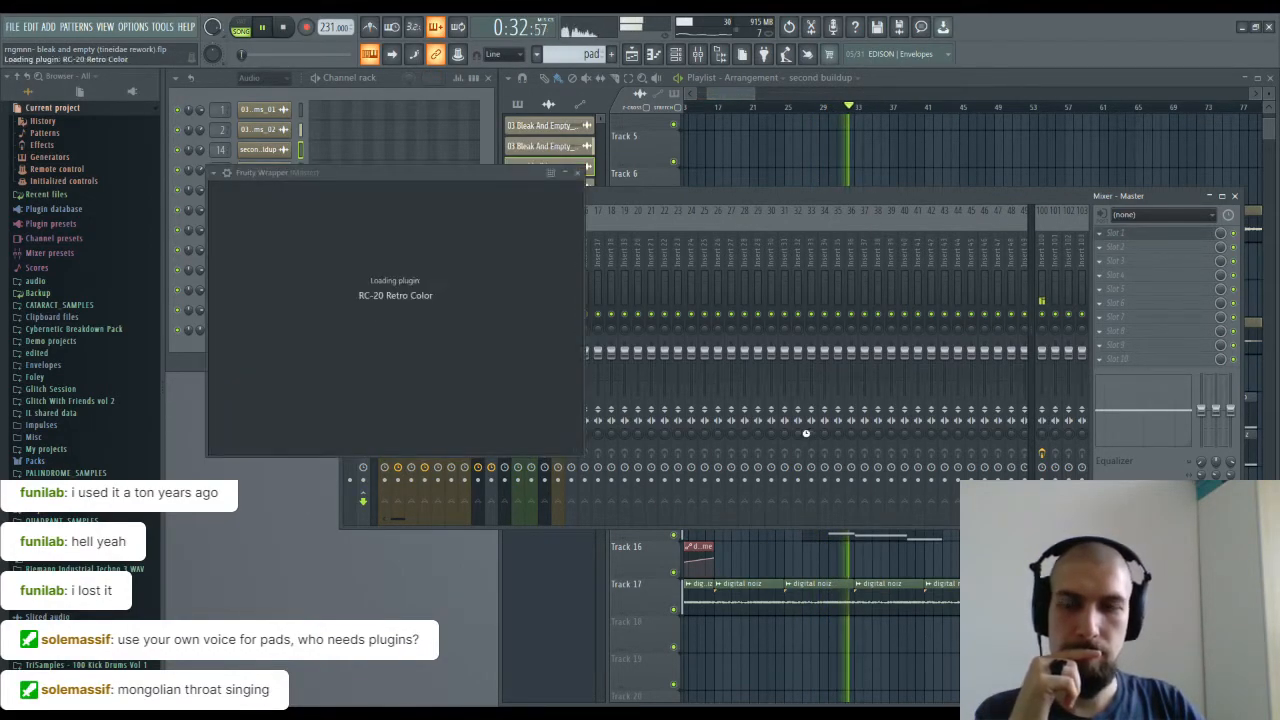
{"action": "left_click", "coordinate": [1235, 196]}
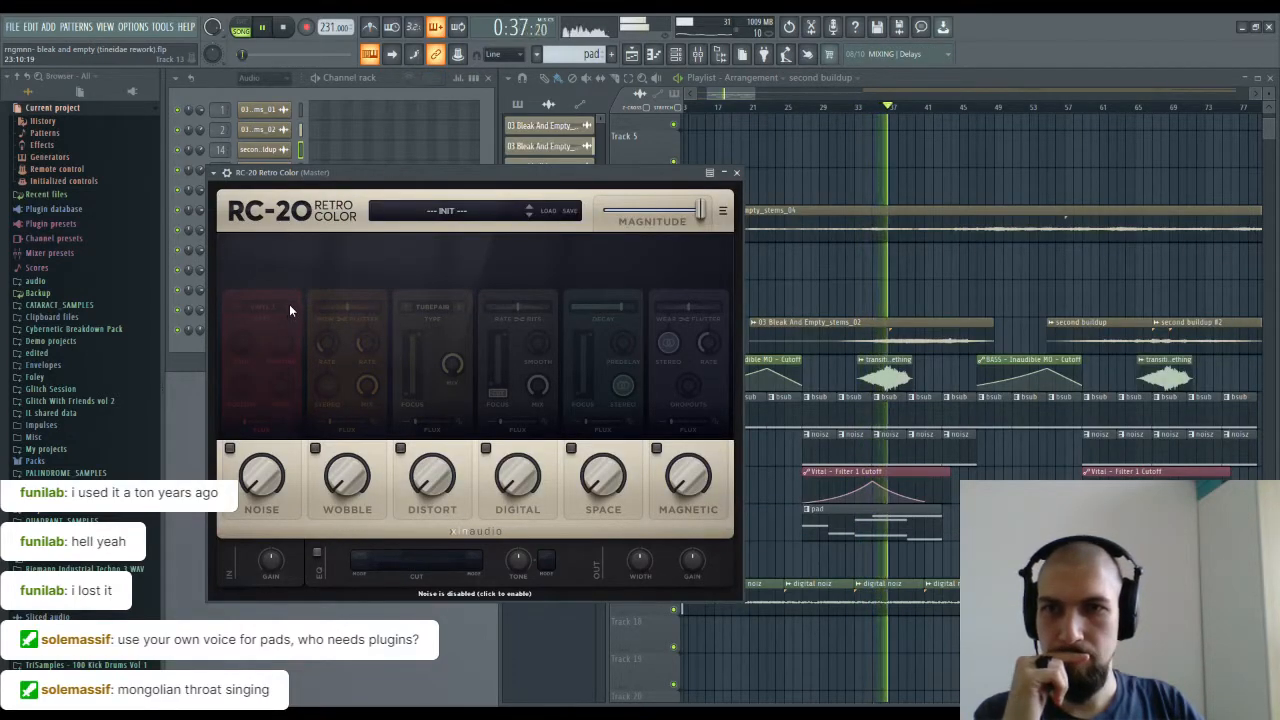
Step: Enable RC-20's Vinyl 1 noise module and set its amount to 13% and tone to 1.1 dB
{"action": "left_click", "coordinate": [245, 417]}
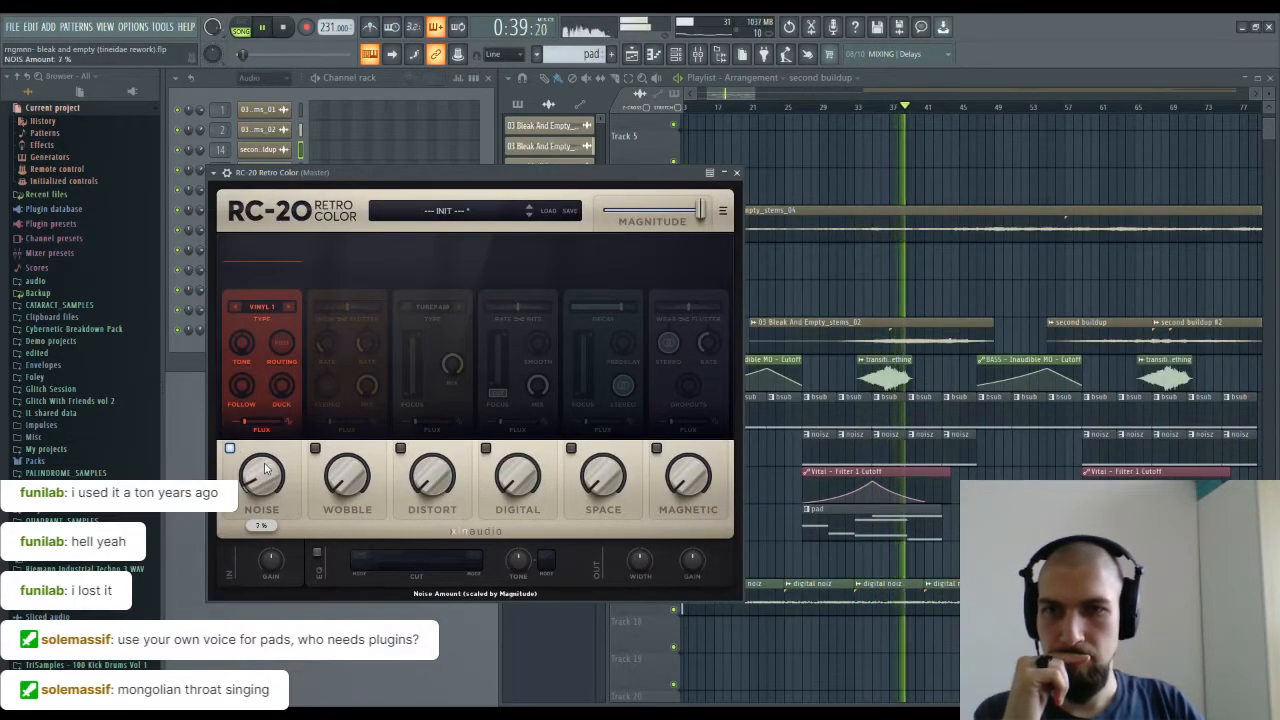
{"action": "left_click_drag", "start_coordinate": [249, 352], "coordinate": [247, 440]}
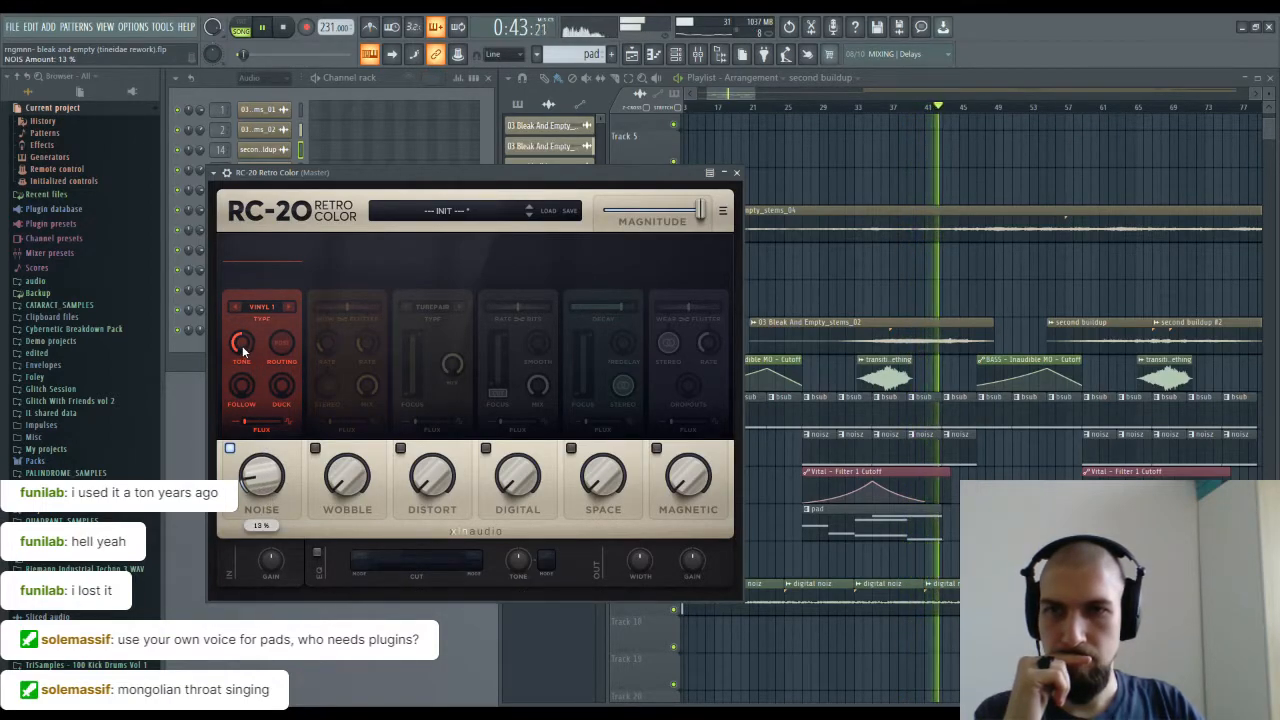
{"action": "left_click_drag", "start_coordinate": [243, 342], "coordinate": [255, 271]}
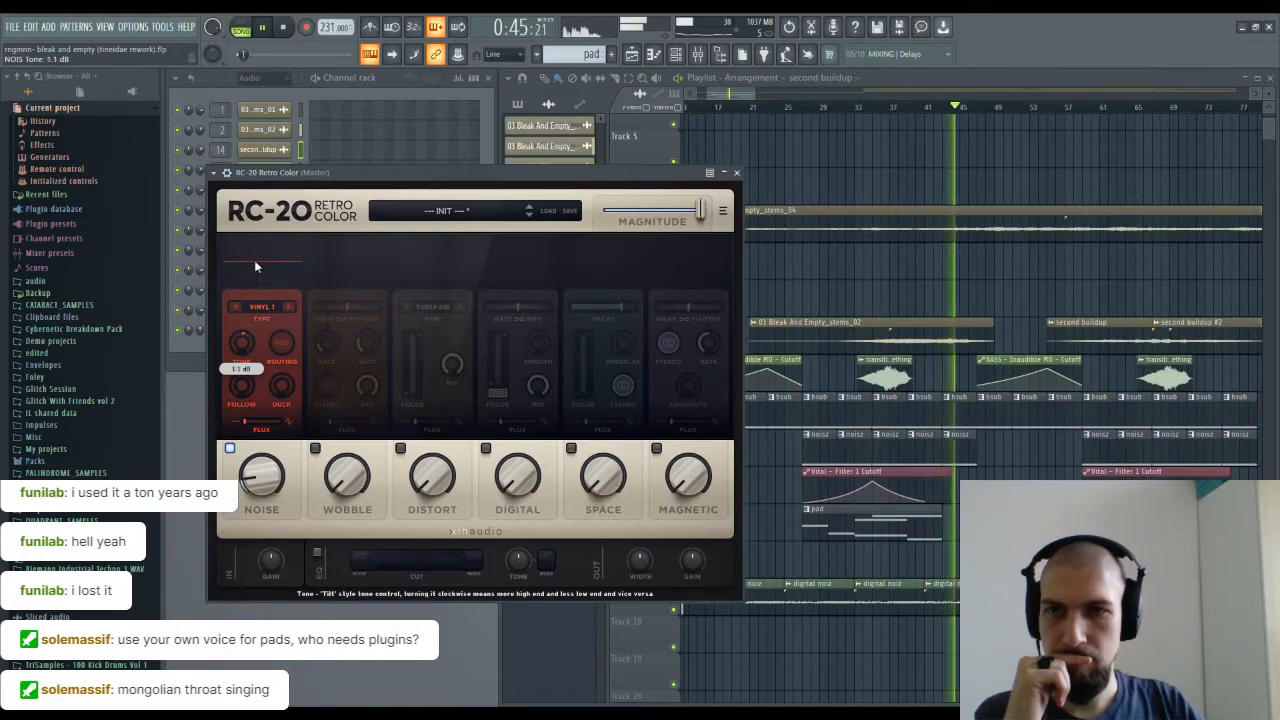
Step: Raise the RC-20 noise module's Follow and Duck amounts and set its Flux to 21%
{"action": "mouse_move", "coordinate": [243, 388]}
{"action": "left_mouse_down"}
{"action": "mouse_move", "coordinate": [239, 326]}
{"action": "mouse_move", "coordinate": [255, 378]}
{"action": "left_mouse_up"}
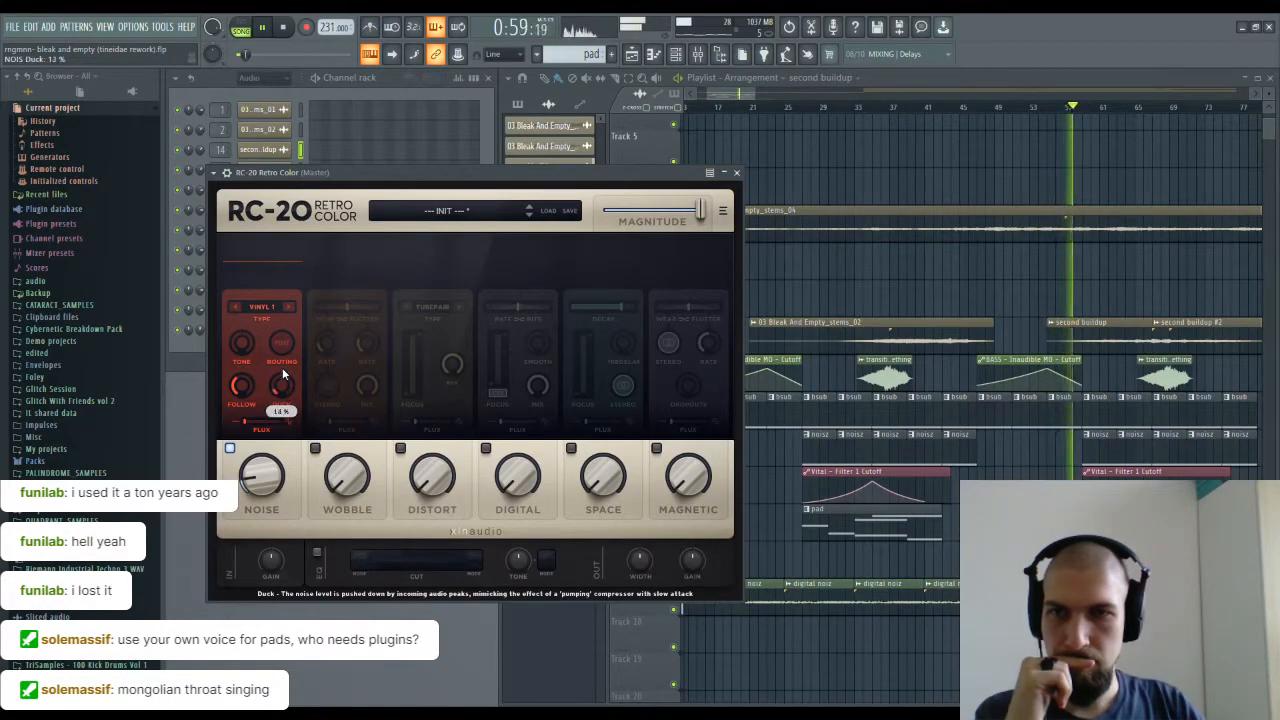
{"action": "left_click_drag", "start_coordinate": [281, 370], "coordinate": [281, 348]}
{"action": "left_click_drag", "start_coordinate": [258, 423], "coordinate": [230, 388]}
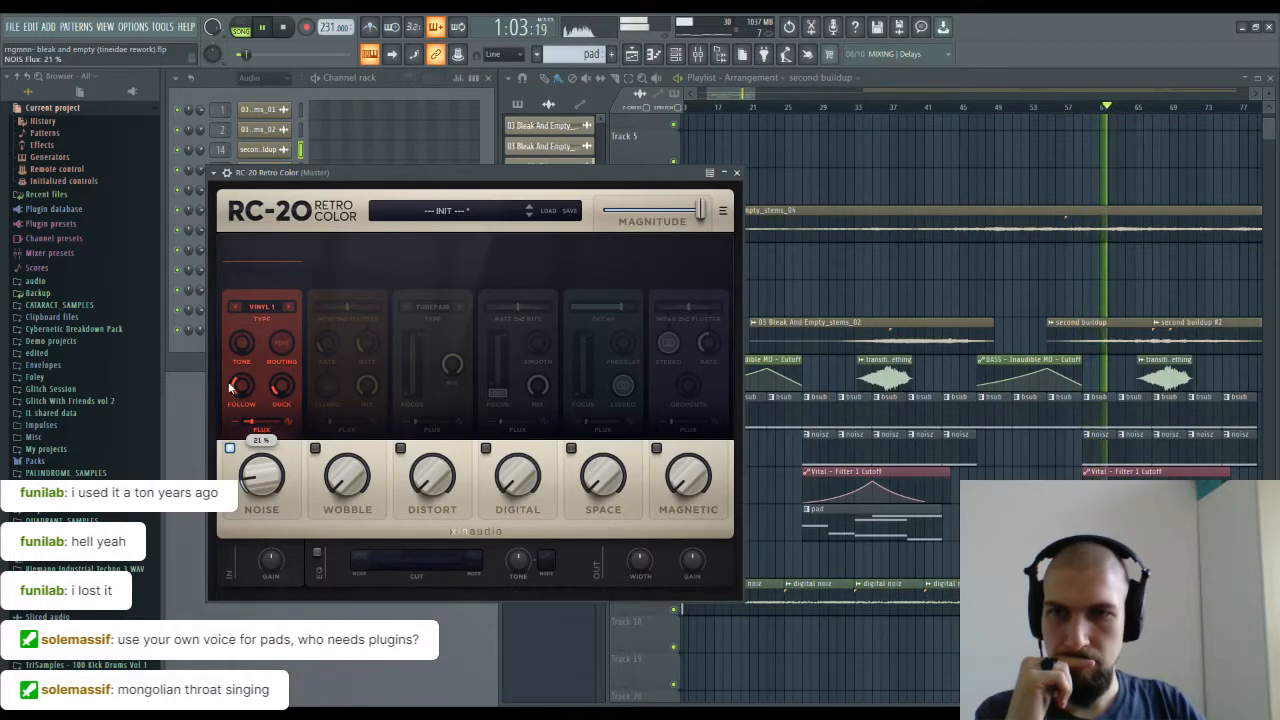
Step: Set RC-20's noise tone to 1.8 dB, stop playback, and enable the Wobble module with its amount at 48%
{"action": "left_click_drag", "start_coordinate": [246, 330], "coordinate": [247, 326]}
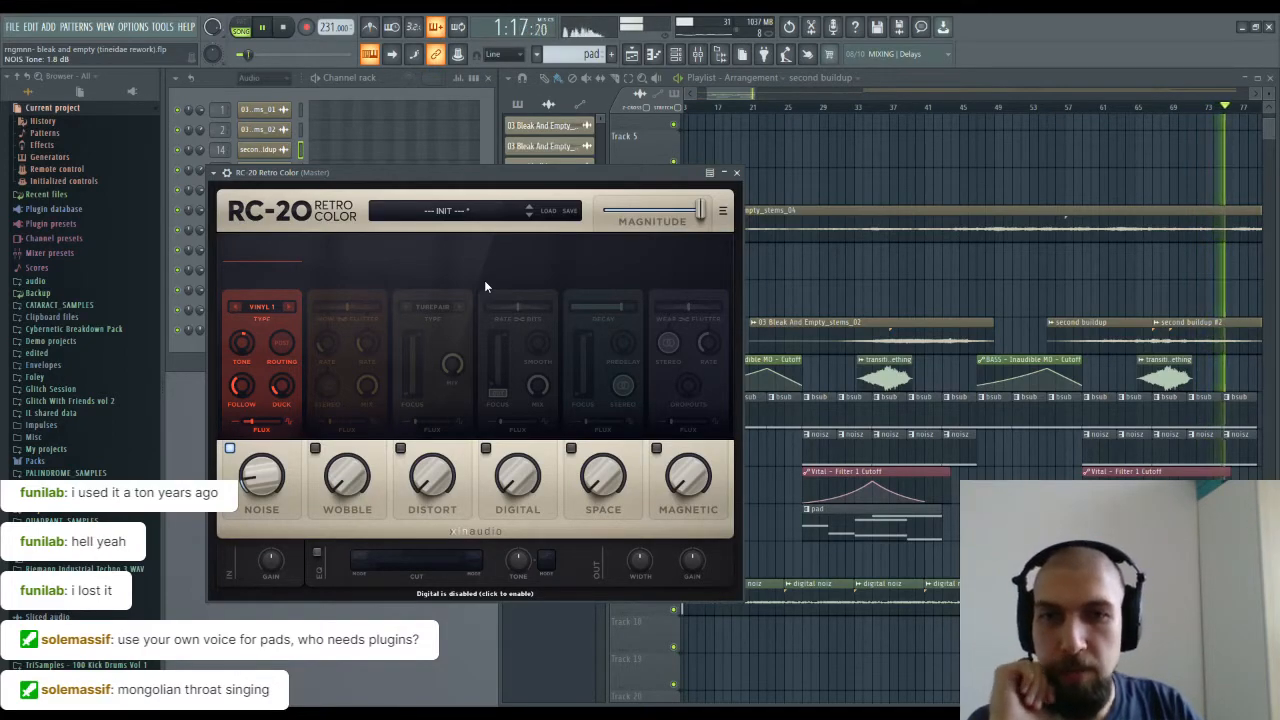
{"action": "left_click", "coordinate": [283, 27]}
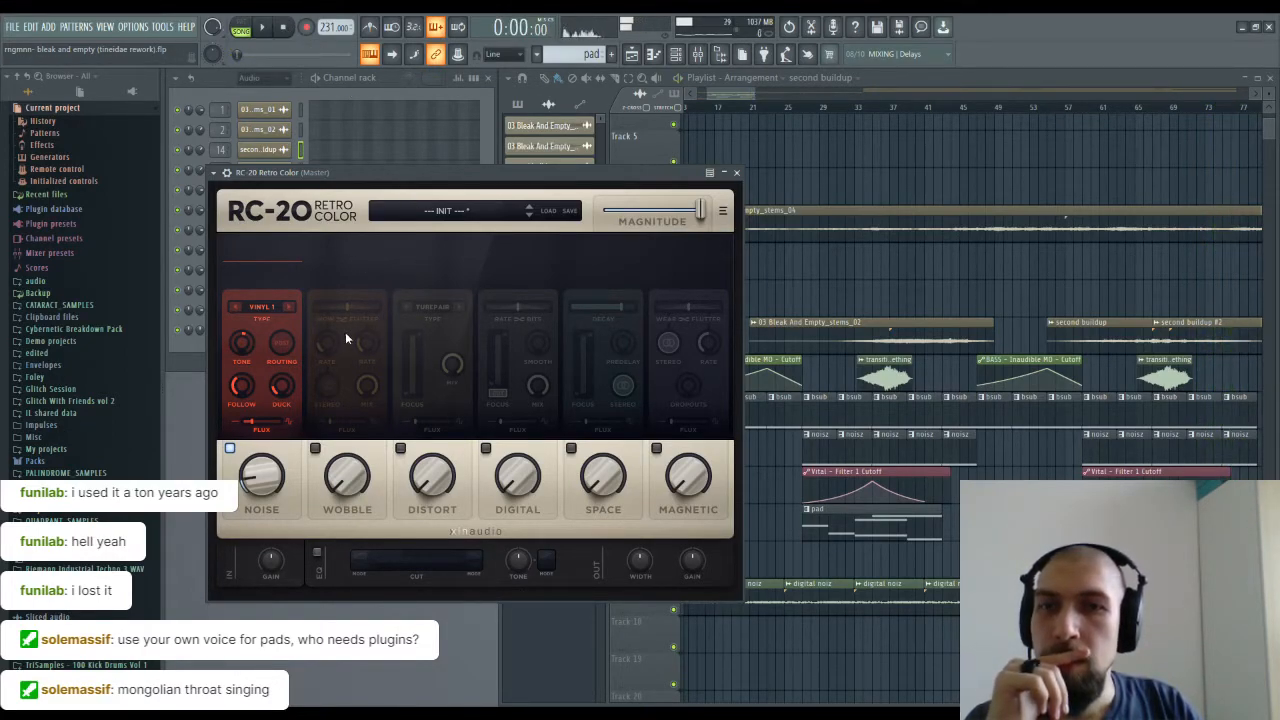
{"action": "left_click", "coordinate": [315, 448]}
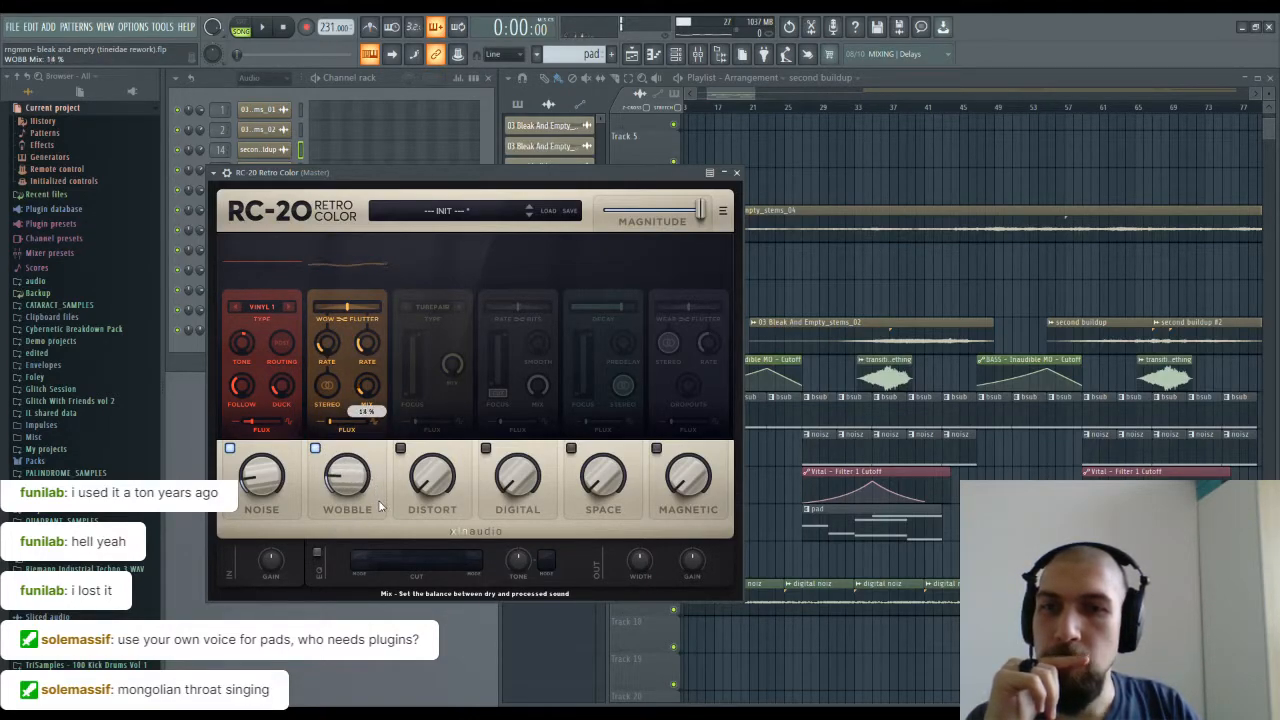
{"action": "mouse_move", "coordinate": [333, 475]}
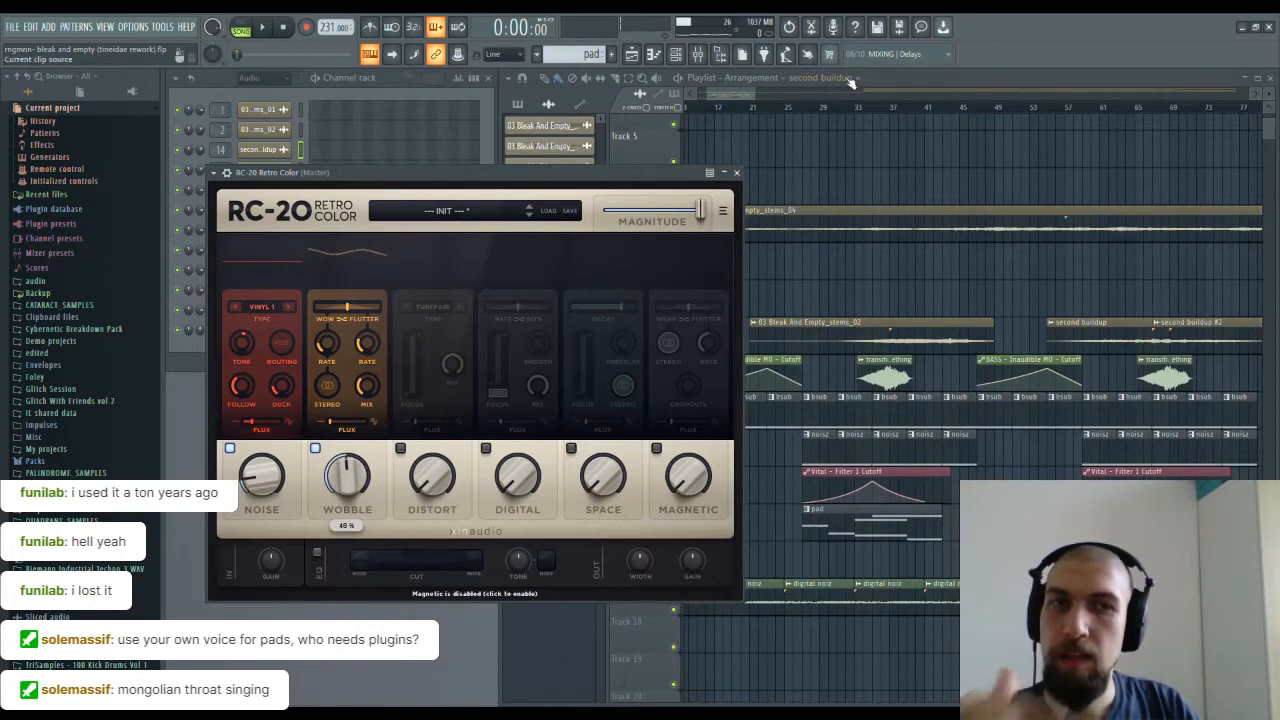
Step: While playing the pad section, set the Wobble module's mix to 24% and turn on its Stereo option
{"action": "left_click", "coordinate": [822, 107]}
{"action": "key", "text": "space"}
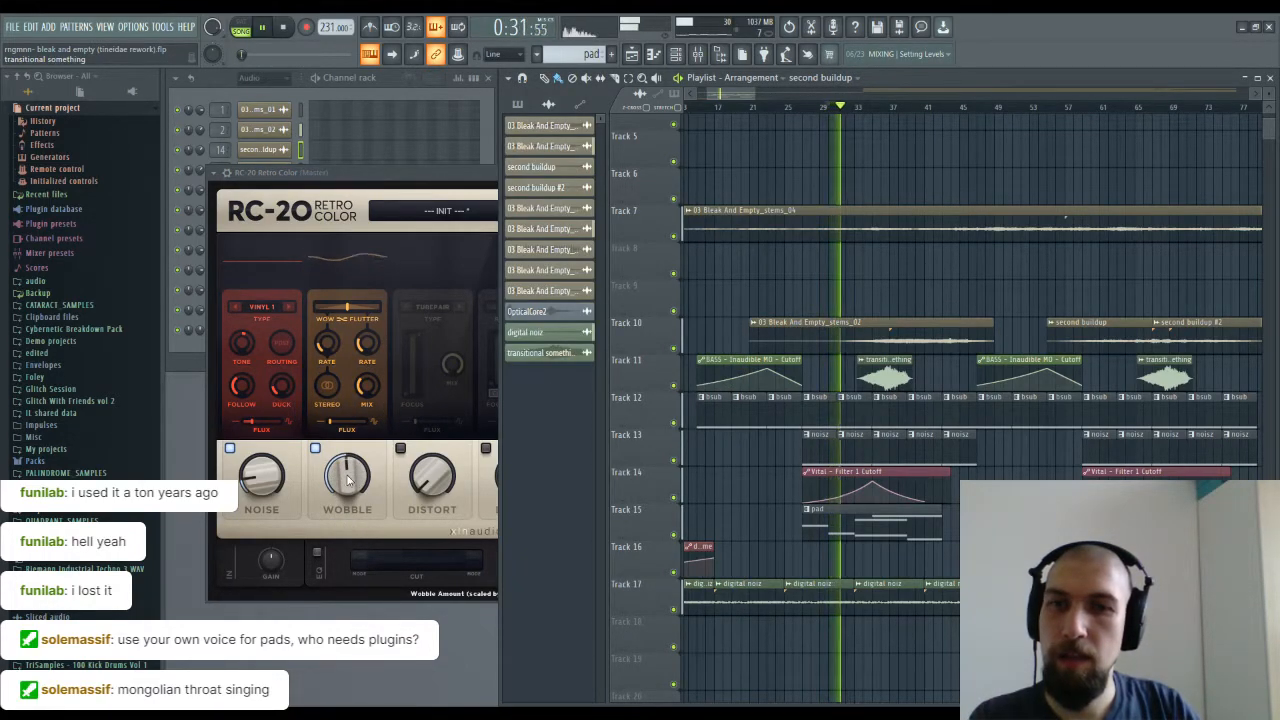
{"action": "left_click", "coordinate": [368, 387]}
{"action": "mouse_move", "coordinate": [368, 387]}
{"action": "left_mouse_down"}
{"action": "mouse_move", "coordinate": [368, 405]}
{"action": "mouse_move", "coordinate": [367, 394]}
{"action": "left_mouse_up"}
{"action": "left_click", "coordinate": [327, 387]}
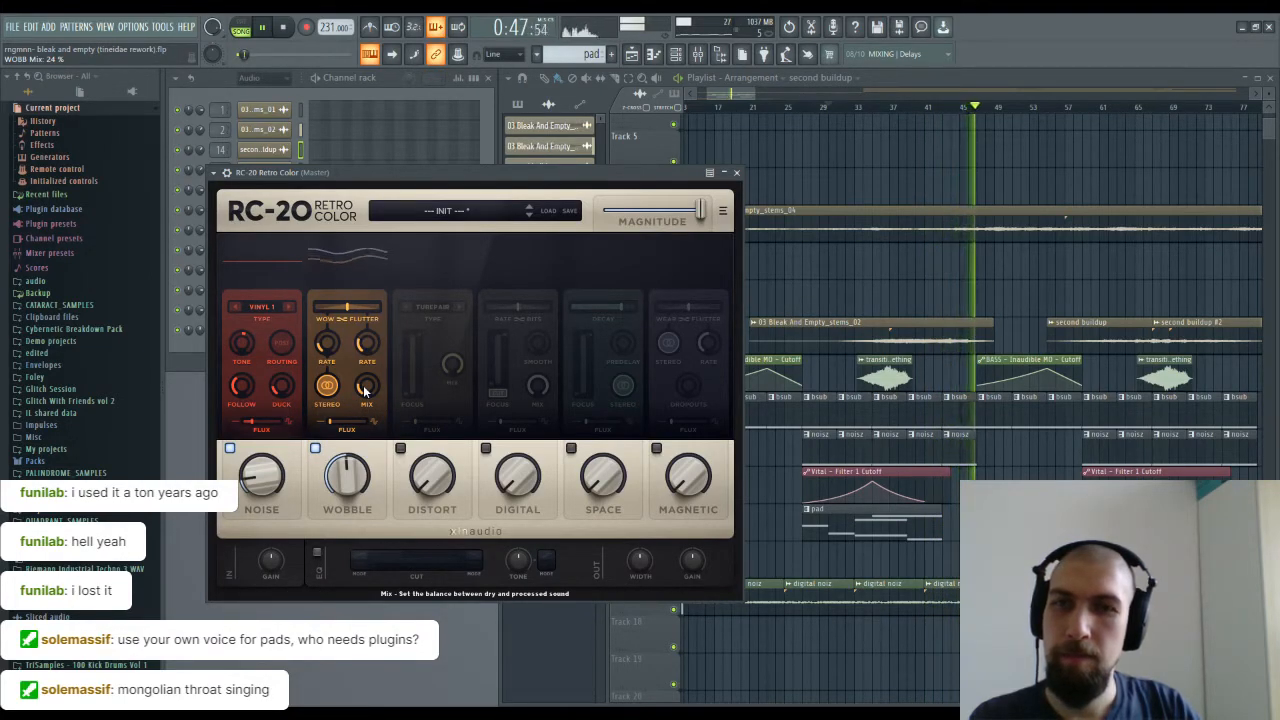
{"action": "key", "text": "space"}
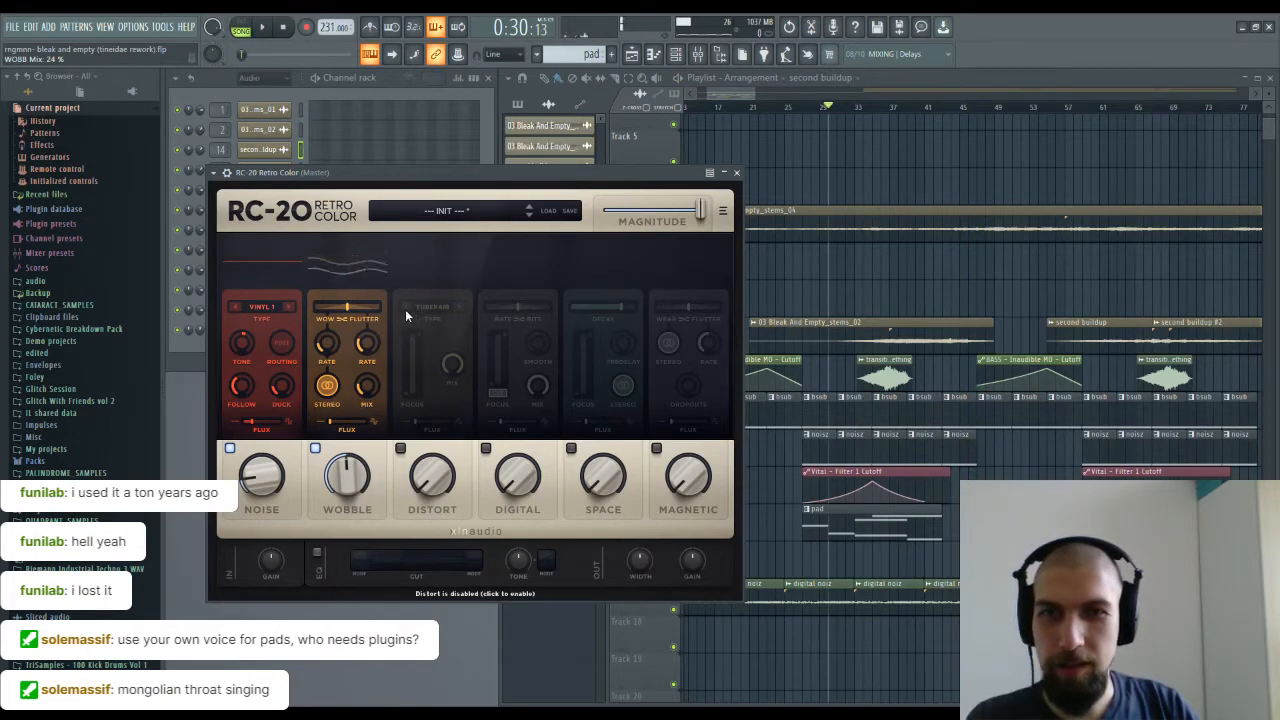
Step: Enable RC-20's Distort module with the Tubepair type, narrow its focus range and set its amount to 18%
{"action": "left_click", "coordinate": [400, 448]}
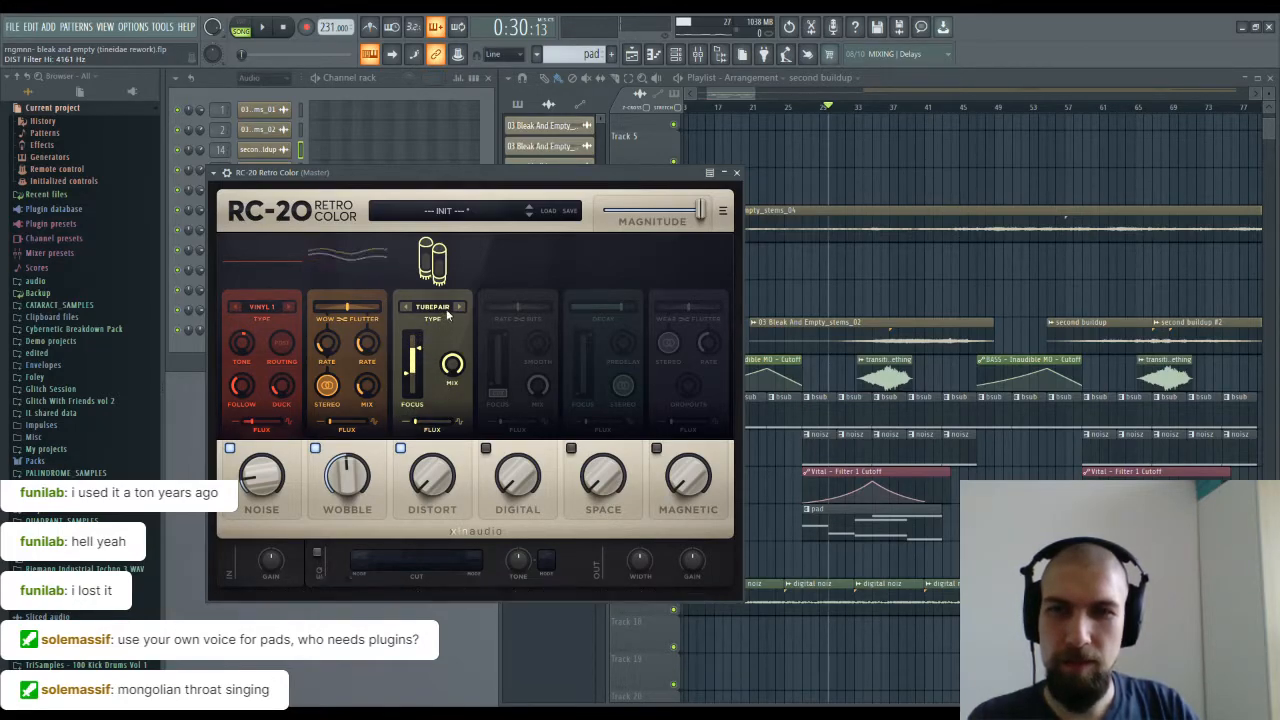
{"action": "key", "text": "space"}
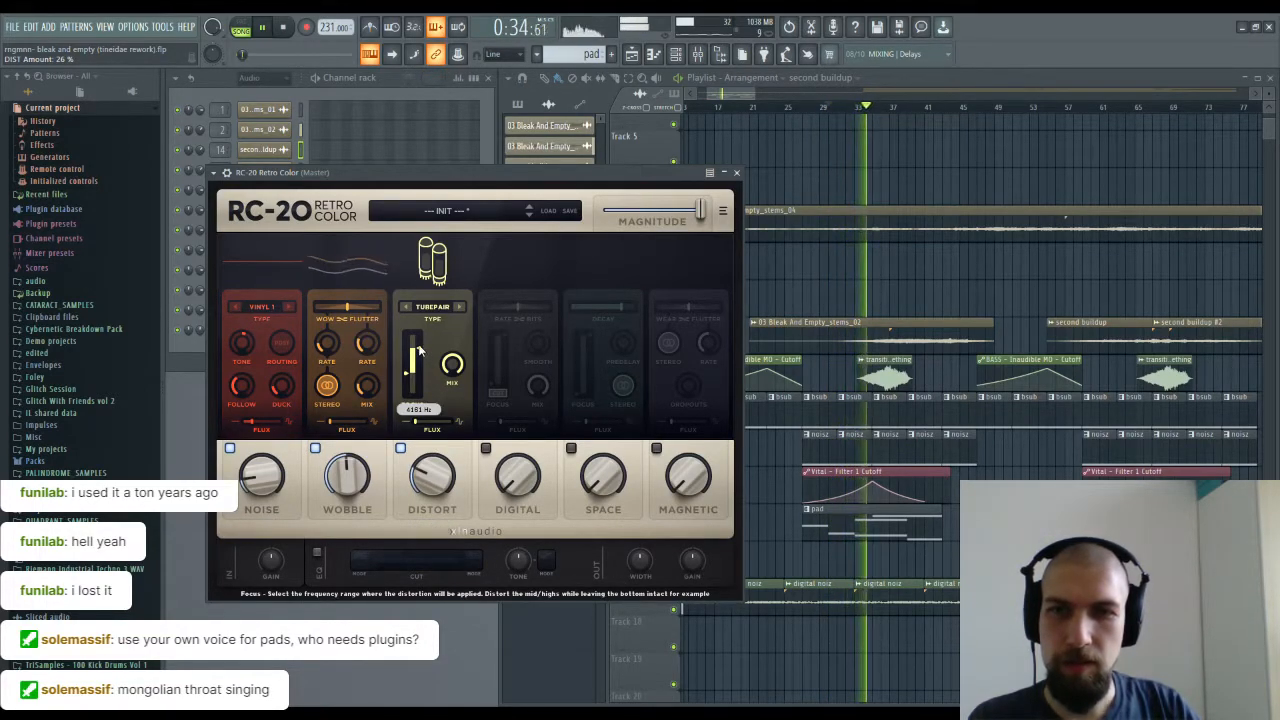
{"action": "mouse_move", "coordinate": [407, 378]}
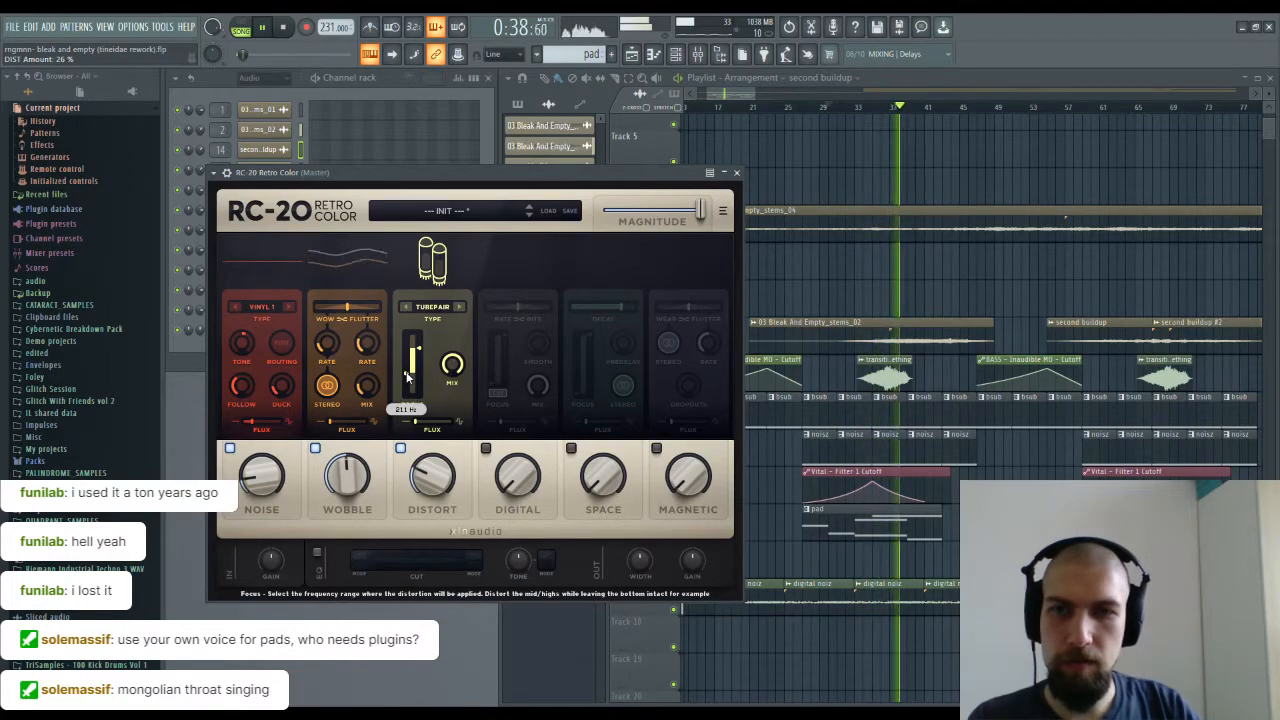
{"action": "left_click_drag", "start_coordinate": [429, 473], "coordinate": [432, 494]}
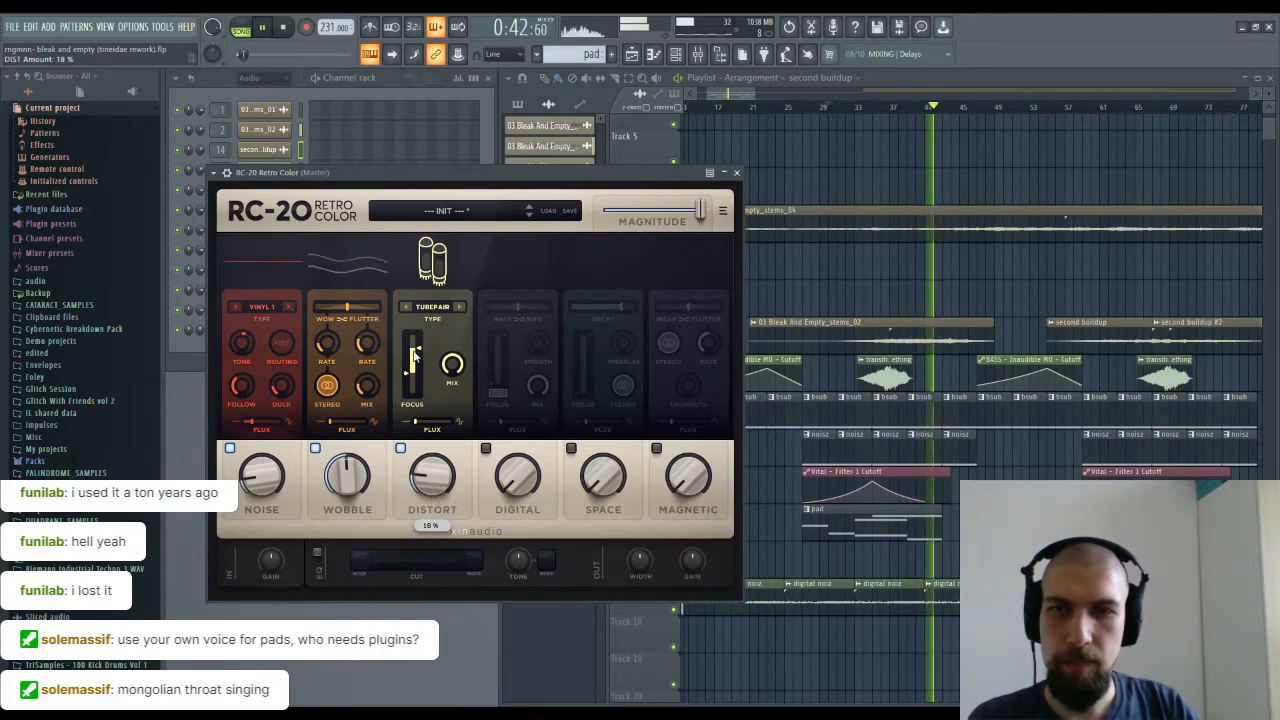
Step: Try the Digital module and switch it off, and enable Space with a trimmed focus range and a 69% amount
{"action": "left_click", "coordinate": [494, 296]}
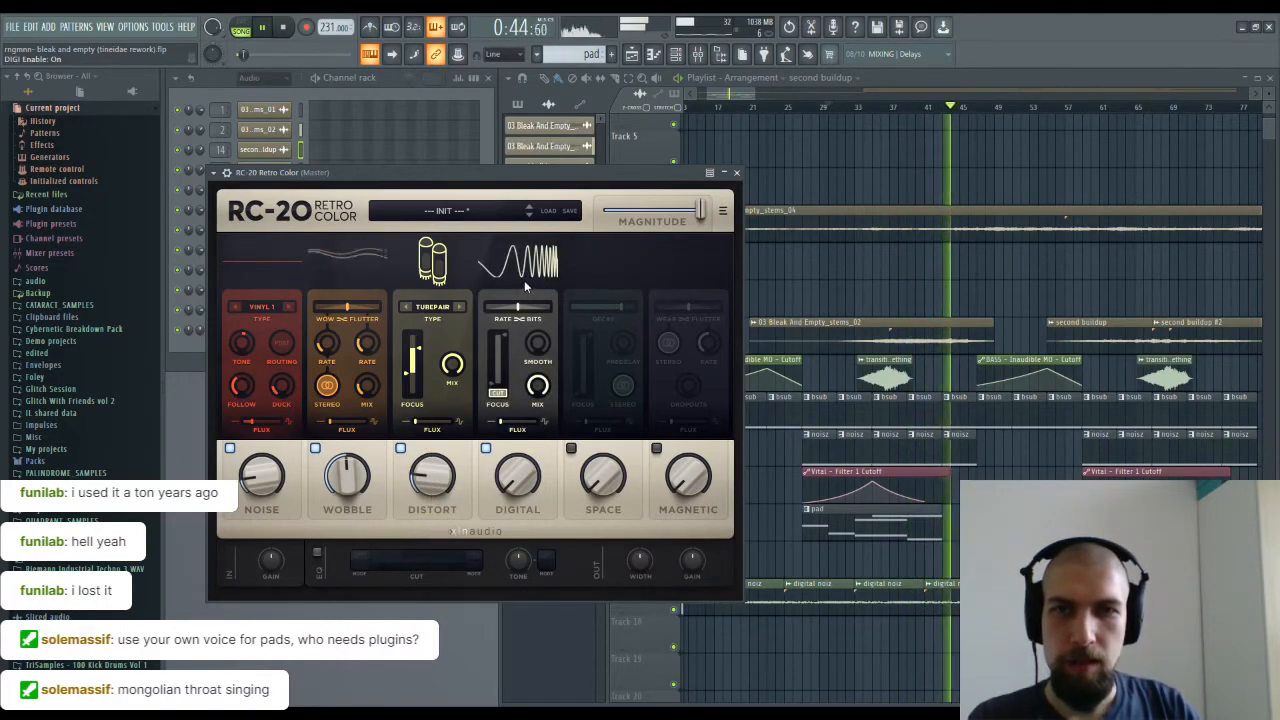
{"action": "left_click", "coordinate": [522, 284]}
{"action": "left_click", "coordinate": [590, 296]}
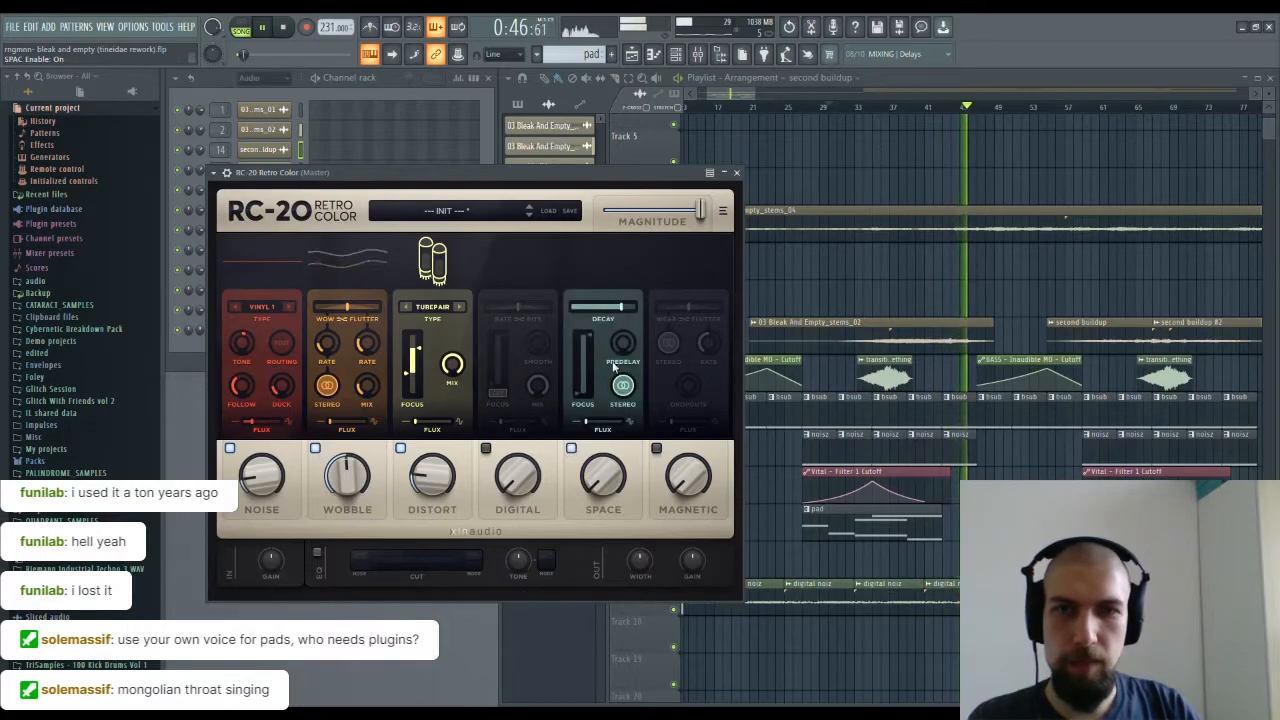
{"action": "left_click_drag", "start_coordinate": [603, 478], "coordinate": [576, 392]}
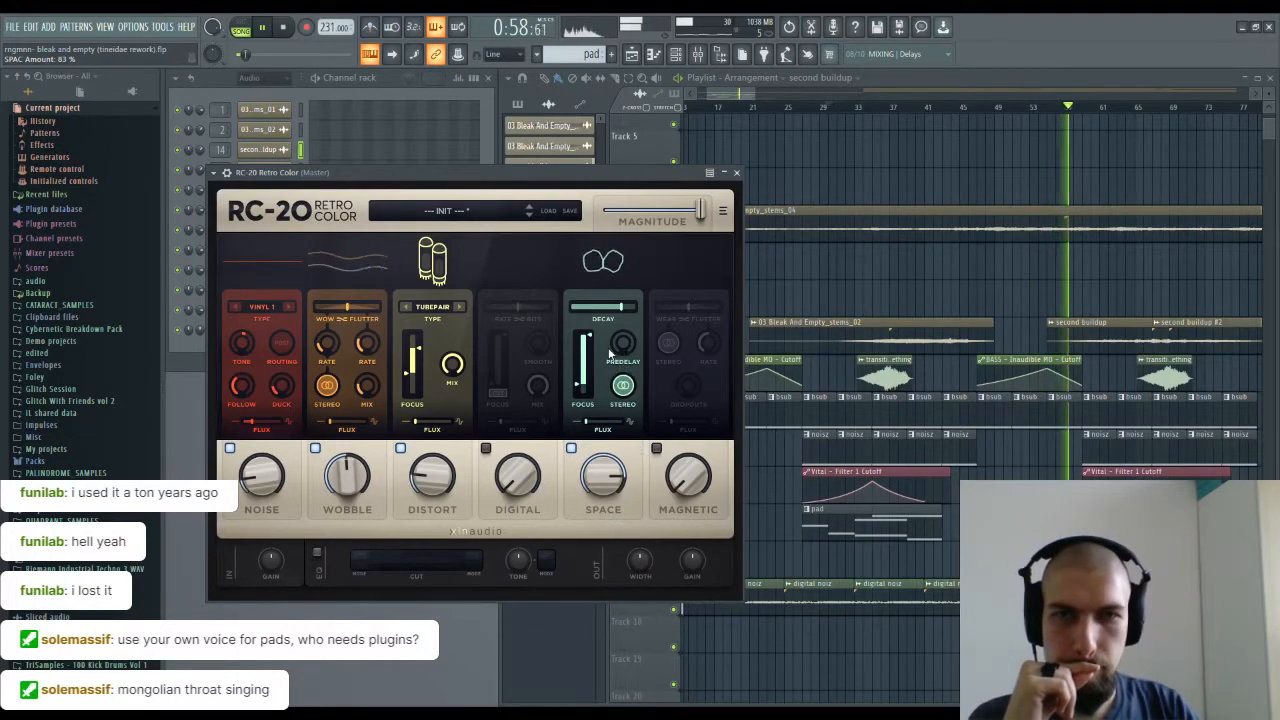
{"action": "left_click_drag", "start_coordinate": [603, 470], "coordinate": [610, 512]}
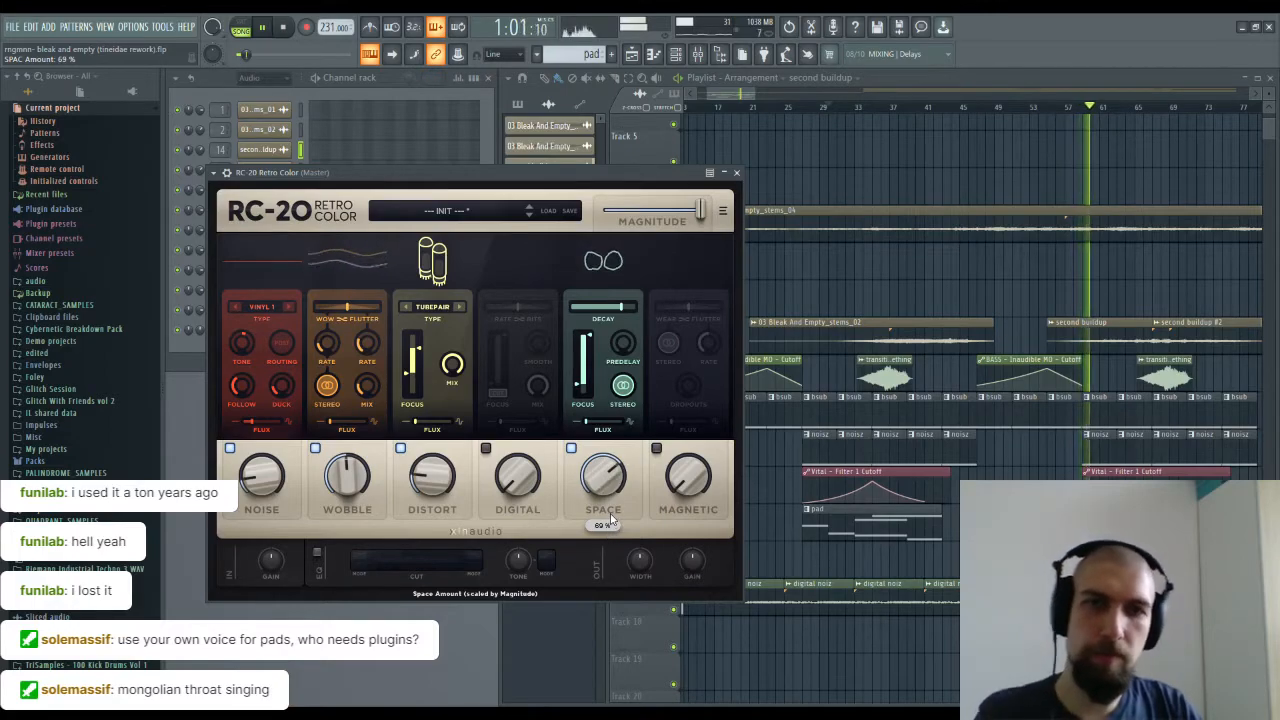
Step: Enable RC-20's Magnetic module, shift its balance to 100% flutter, set its amount to 16% and close the plugin window
{"action": "left_click", "coordinate": [669, 322]}
{"action": "left_click_drag", "start_coordinate": [687, 477], "coordinate": [690, 398]}
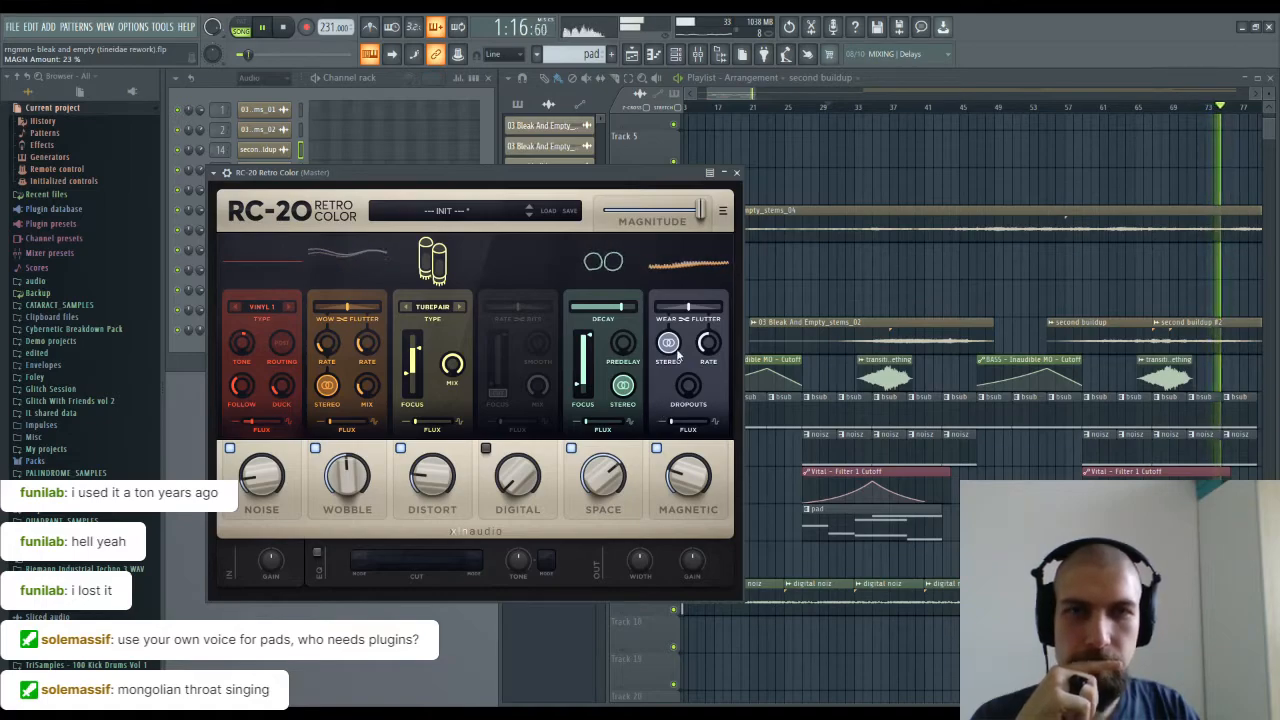
{"action": "left_click_drag", "start_coordinate": [688, 308], "coordinate": [648, 313]}
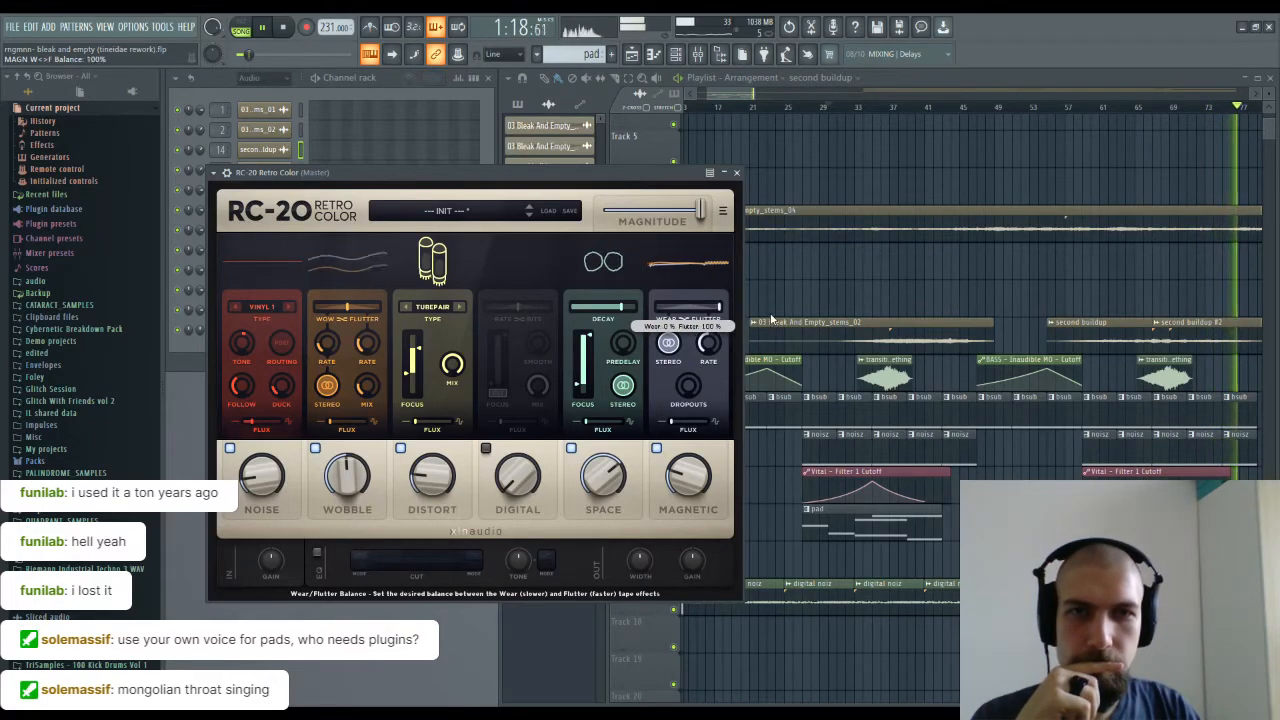
{"action": "scroll", "coordinate": [690, 480], "scroll_direction": "down", "scroll_amount": 3}
{"action": "scroll", "coordinate": [690, 482], "scroll_direction": "down", "scroll_amount": 3}
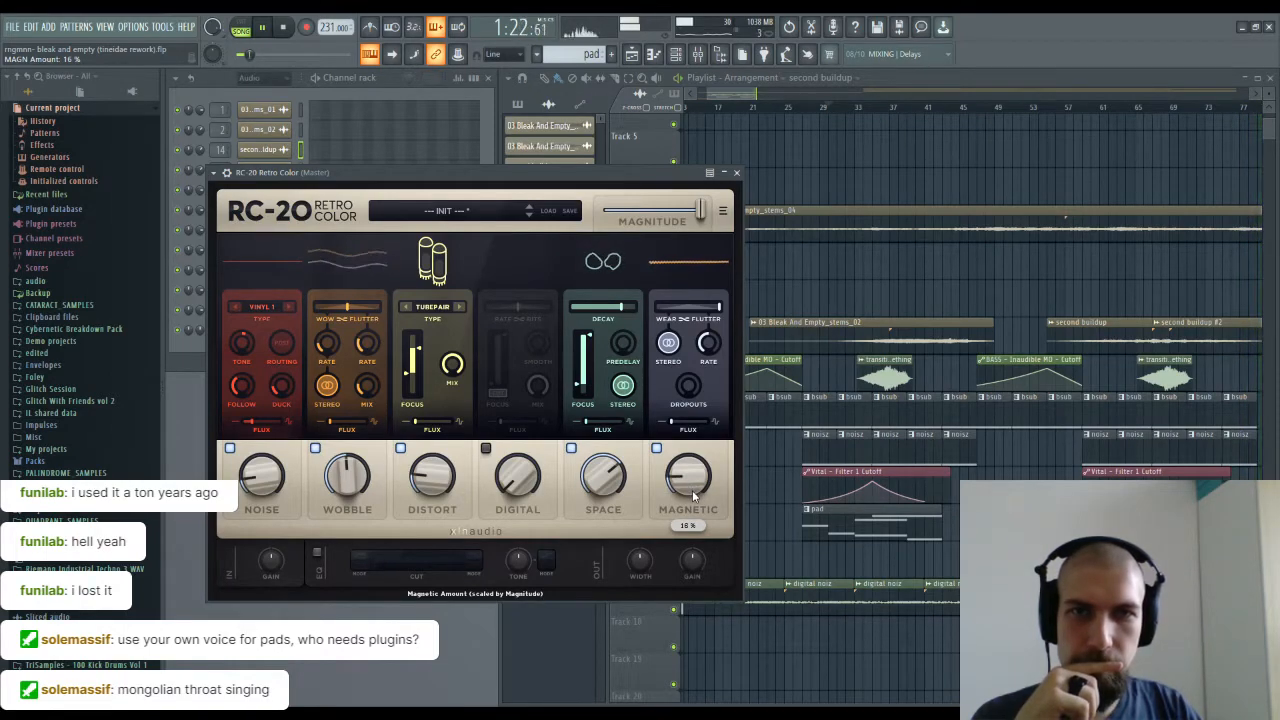
{"action": "left_click", "coordinate": [737, 172]}
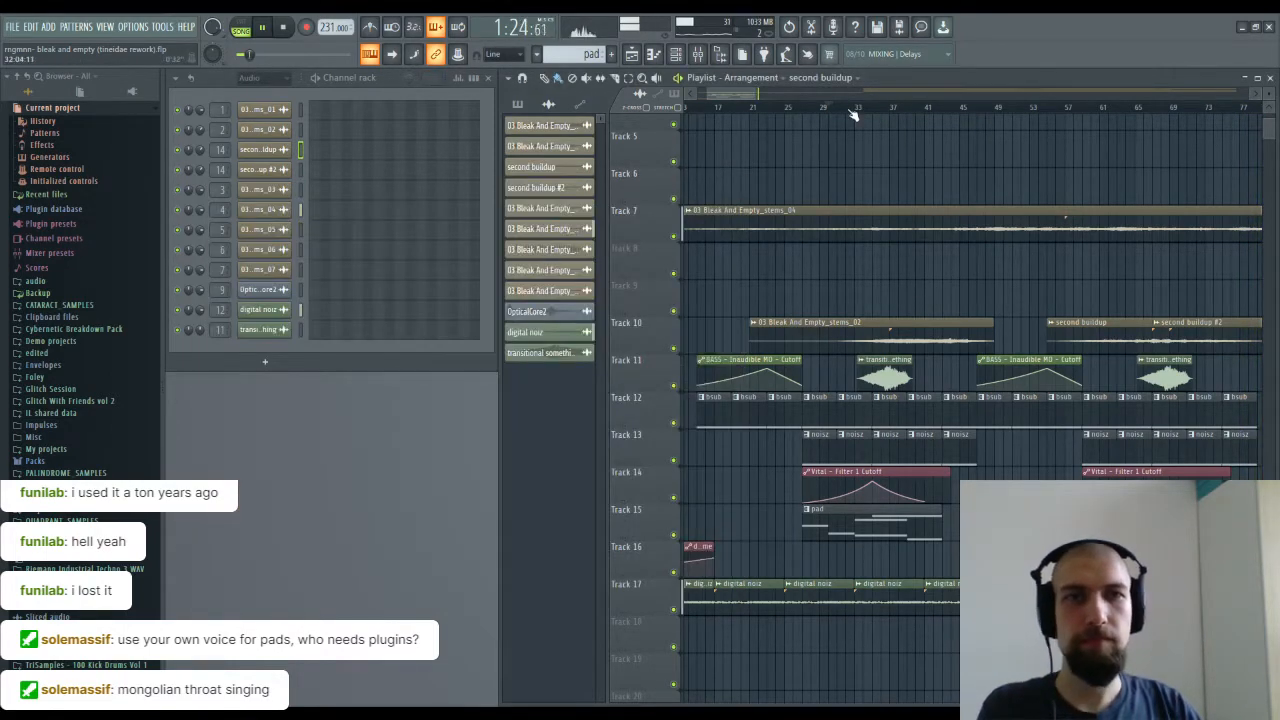
Step: Stop playback and move all the clips on Tracks 7 to 17 up six tracks so they begin on Track 1
{"action": "scroll", "coordinate": [852, 112], "scroll_direction": "down", "scroll_amount": 3}
{"action": "key", "text": "space"}
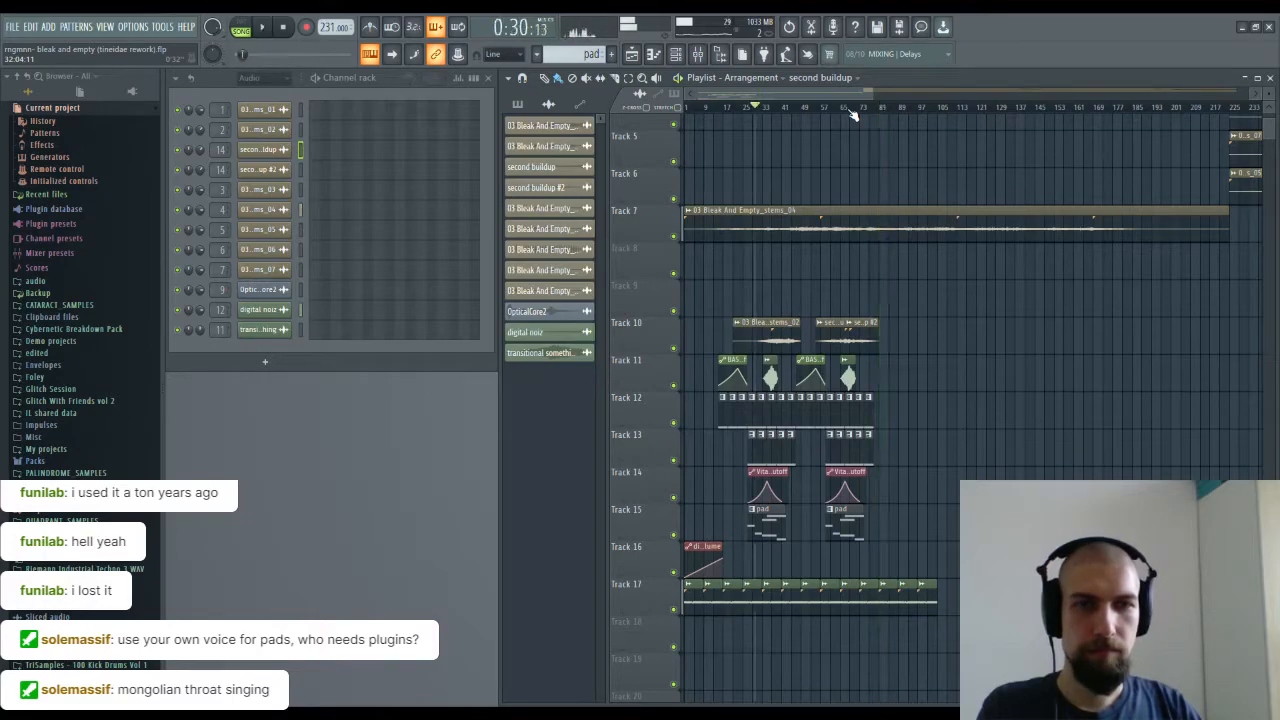
{"action": "scroll", "coordinate": [863, 348], "scroll_direction": "up", "scroll_amount": 3}
{"action": "scroll", "coordinate": [960, 397], "scroll_direction": "up", "scroll_amount": 3}
{"action": "scroll", "coordinate": [950, 395], "scroll_direction": "down", "scroll_amount": 6}
{"action": "left_click_drag", "start_coordinate": [974, 655], "coordinate": [686, 162]}
{"action": "key", "text": "shift+Up"}
{"action": "key", "text": "shift+Up"}
{"action": "key", "text": "shift+Up"}
{"action": "key", "text": "shift+Up"}
{"action": "key", "text": "shift+Up"}
{"action": "key", "text": "shift+Up"}
{"action": "scroll", "coordinate": [822, 298], "scroll_direction": "up", "scroll_amount": 6}
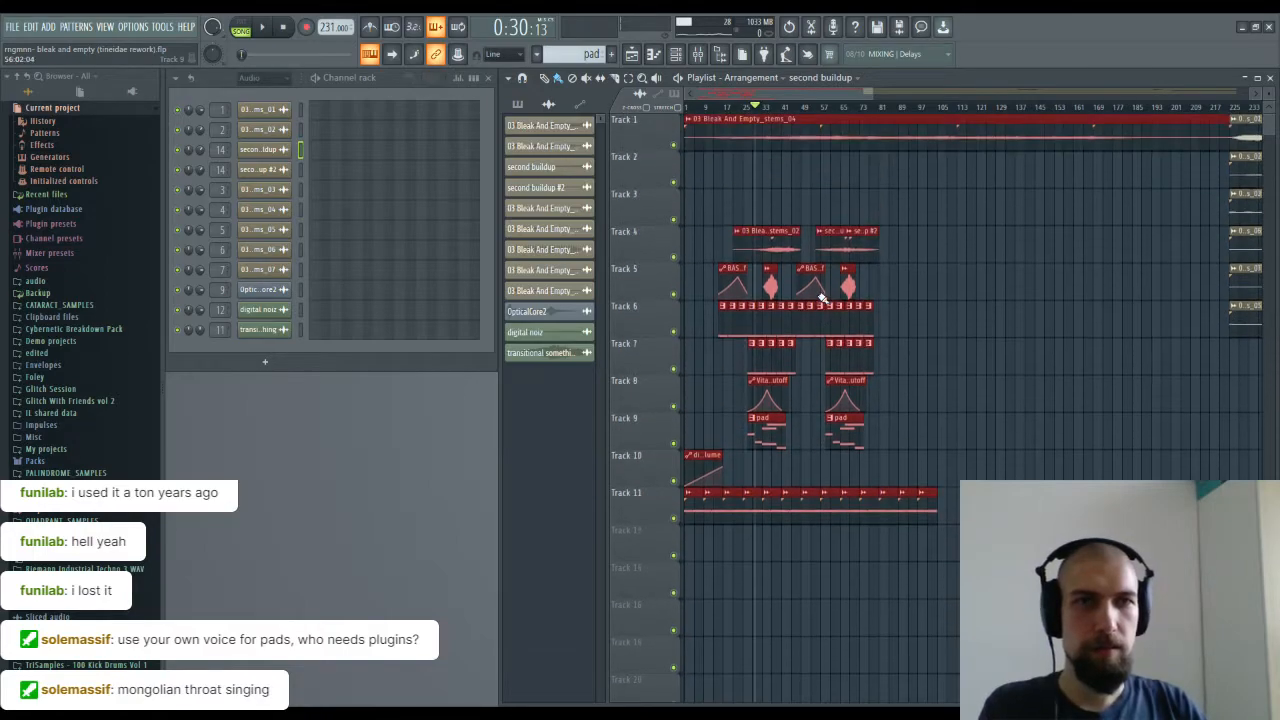
Step: Select the clips on Tracks 4 to 11 at the start of the arrangement and move them up two tracks
{"action": "left_click_drag", "start_coordinate": [1020, 563], "coordinate": [684, 225]}
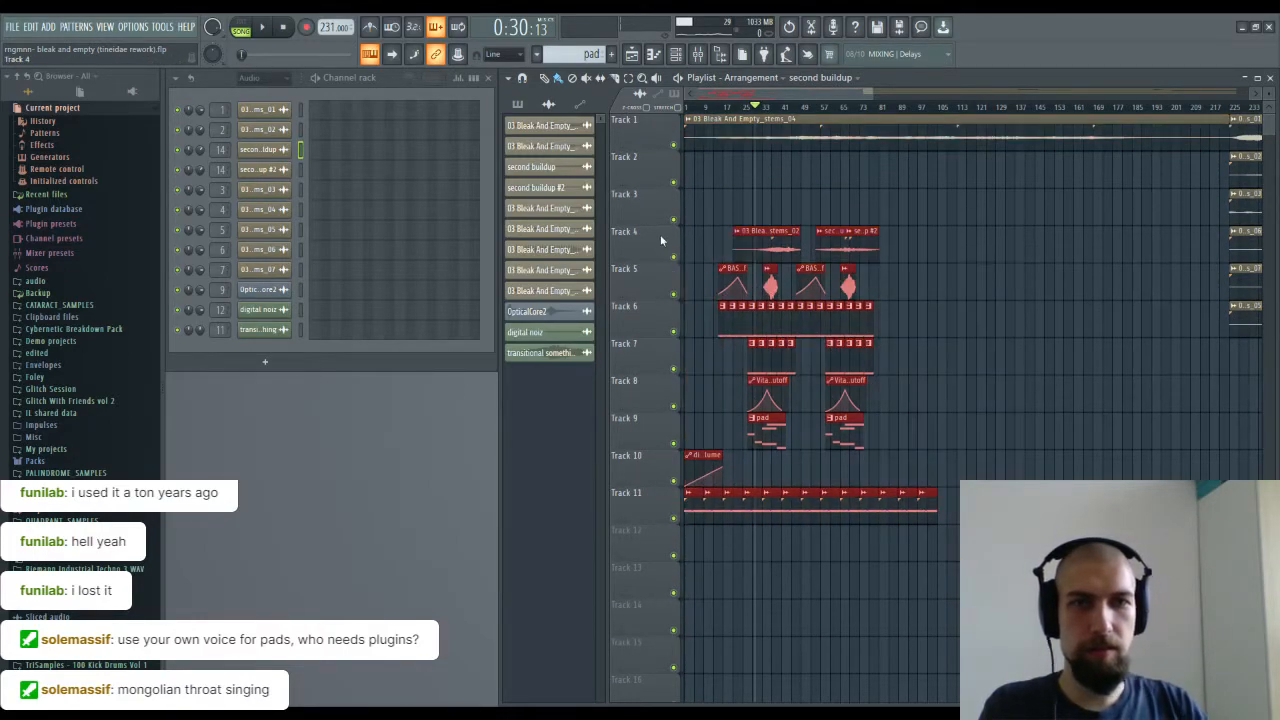
{"action": "key", "text": "shift+Up"}
{"action": "key", "text": "shift+Up"}
Step: Move the block of unused stem clips from Tracks 1 to 6 down to Tracks 4 to 9 and further along the timeline
{"action": "left_click_drag", "start_coordinate": [1010, 240], "coordinate": [525, 350]}
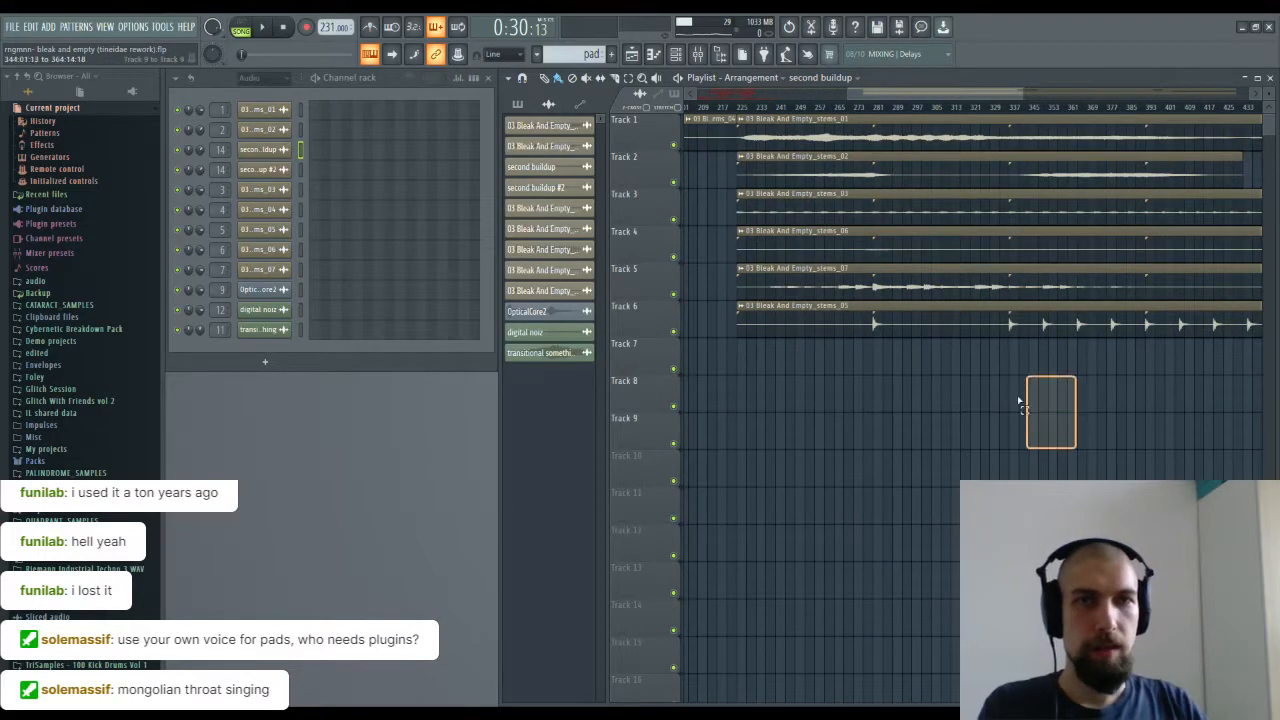
{"action": "left_click_drag", "start_coordinate": [1040, 425], "coordinate": [846, 114]}
{"action": "scroll", "coordinate": [893, 113], "scroll_direction": "down", "scroll_amount": 4}
{"action": "left_click_drag", "start_coordinate": [1205, 383], "coordinate": [1085, 413]}
{"action": "left_click_drag", "start_coordinate": [1171, 410], "coordinate": [927, 253]}
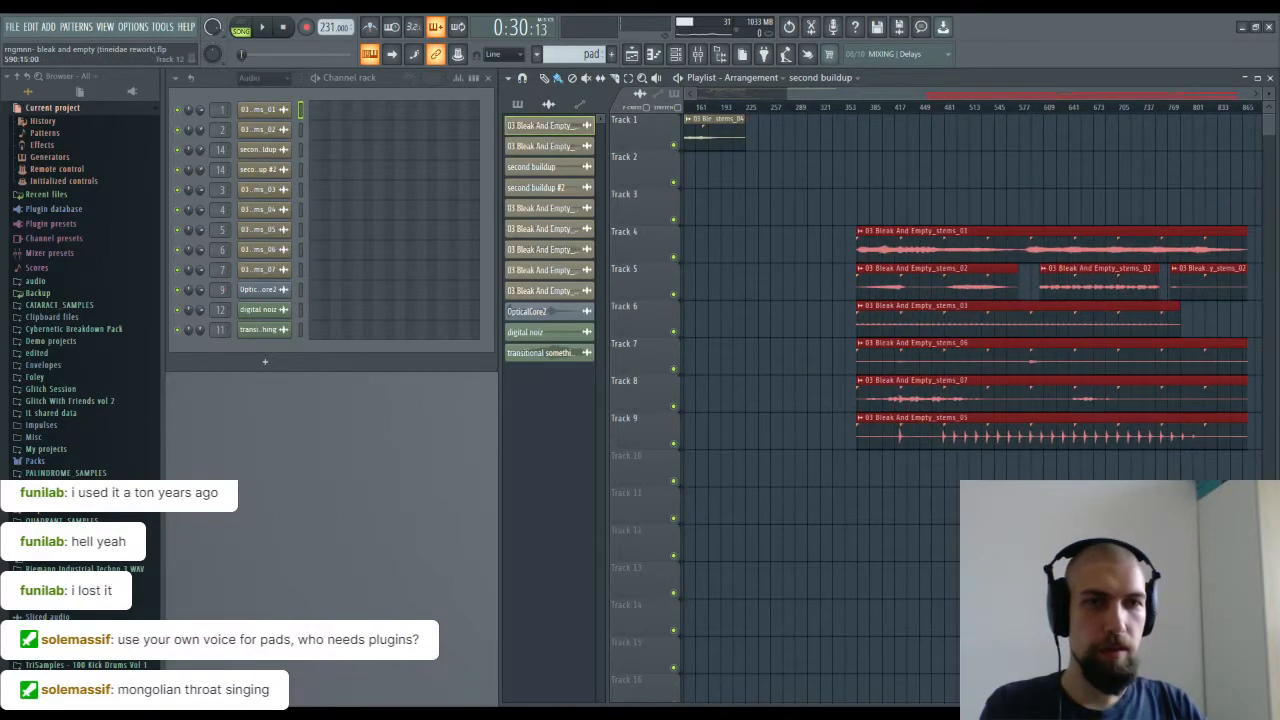
Step: Check the stems_05 clip's channel settings and audition its first hit on Track 9
{"action": "double_click", "coordinate": [991, 444]}
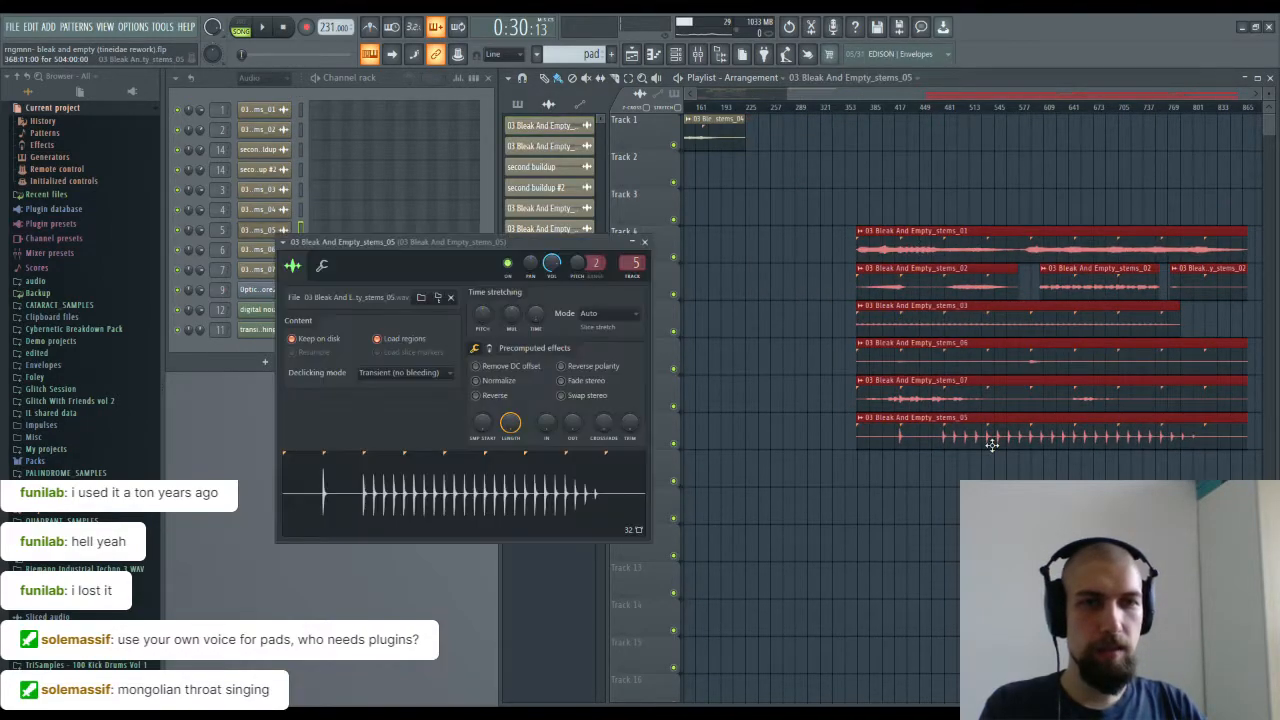
{"action": "left_click", "coordinate": [643, 243]}
{"action": "scroll", "coordinate": [900, 113], "scroll_direction": "up", "scroll_amount": 5}
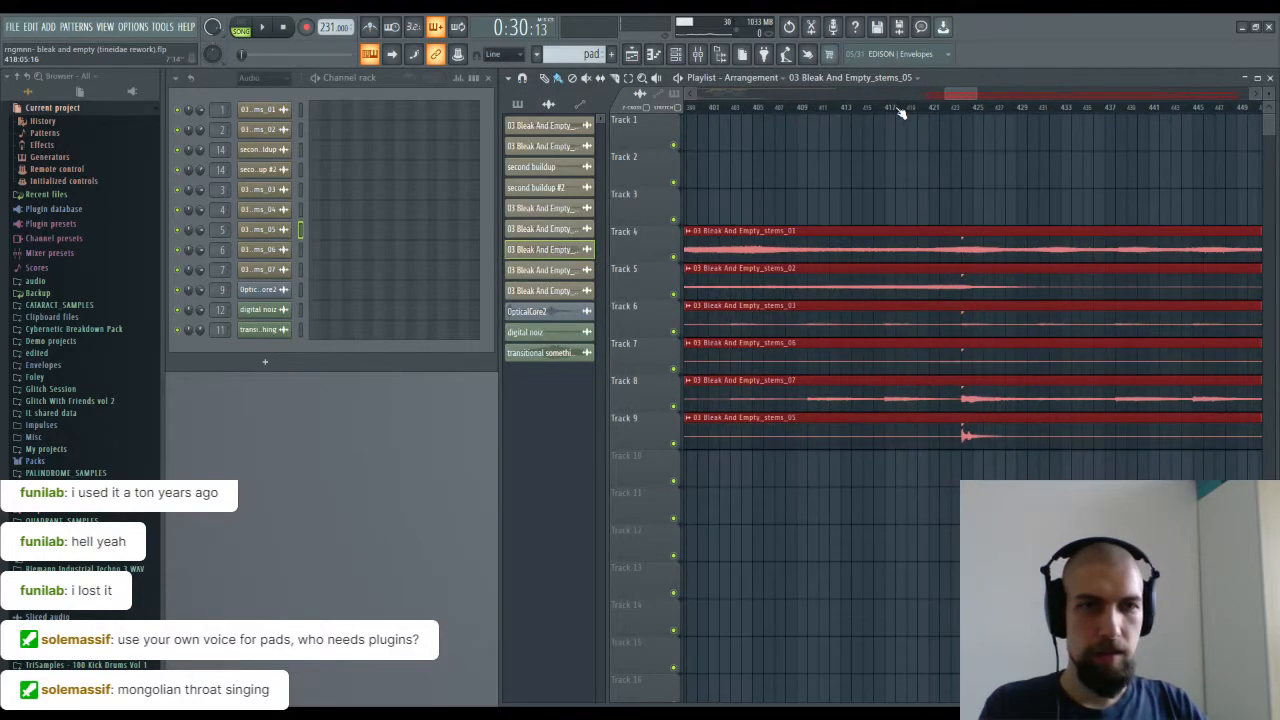
{"action": "right_click", "coordinate": [963, 435], "text": "alt"}
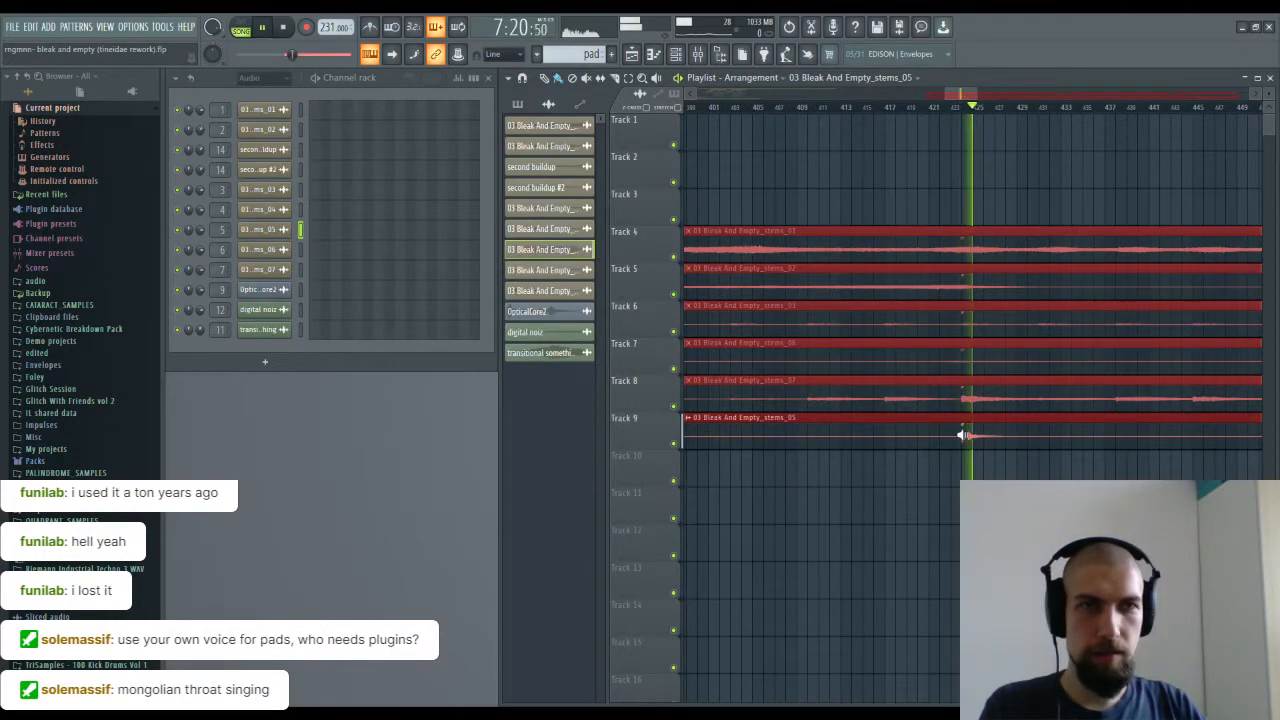
{"action": "scroll", "coordinate": [967, 114], "scroll_direction": "down", "scroll_amount": 1}
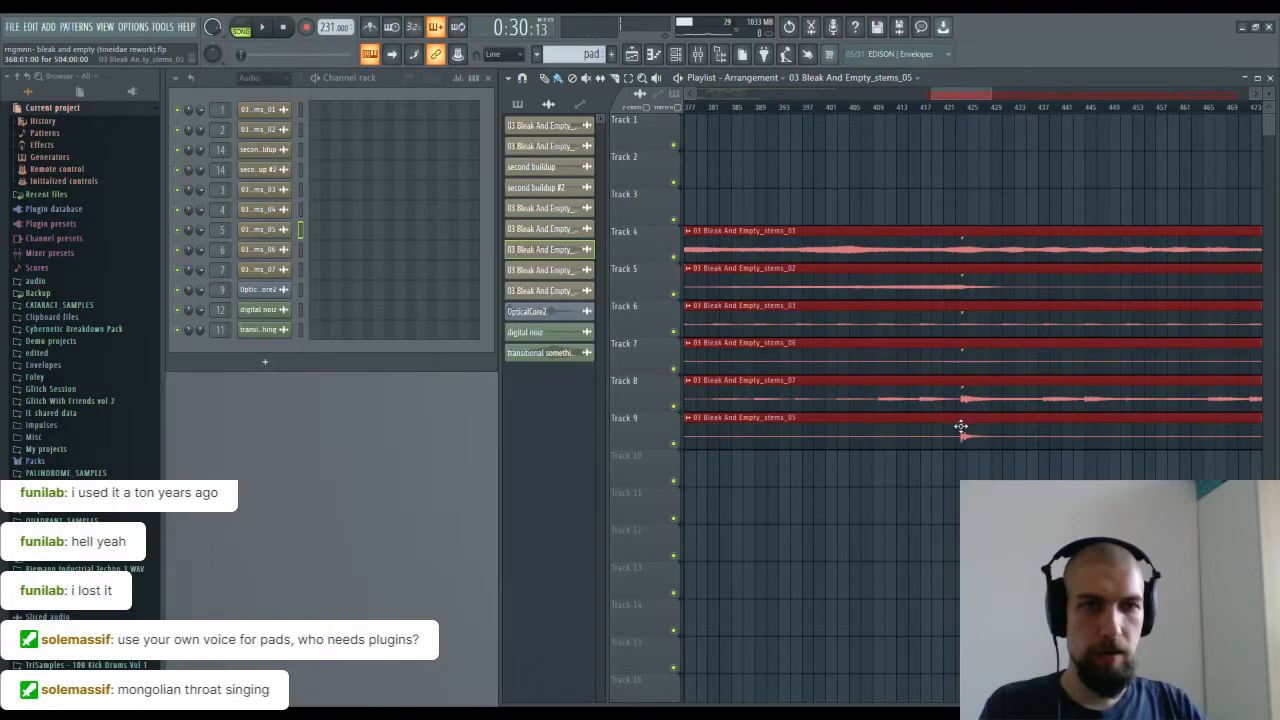
Step: Trim the start of the stems_05 clip on Track 9 to its first hit at bar 425
{"action": "left_click_drag", "start_coordinate": [808, 487], "coordinate": [931, 254]}
{"action": "scroll", "coordinate": [793, 119], "scroll_direction": "up", "scroll_amount": 2}
{"action": "scroll", "coordinate": [955, 125], "scroll_direction": "down", "scroll_amount": 2}
{"action": "left_click", "coordinate": [956, 483]}
{"action": "left_click_drag", "start_coordinate": [828, 441], "coordinate": [832, 491]}
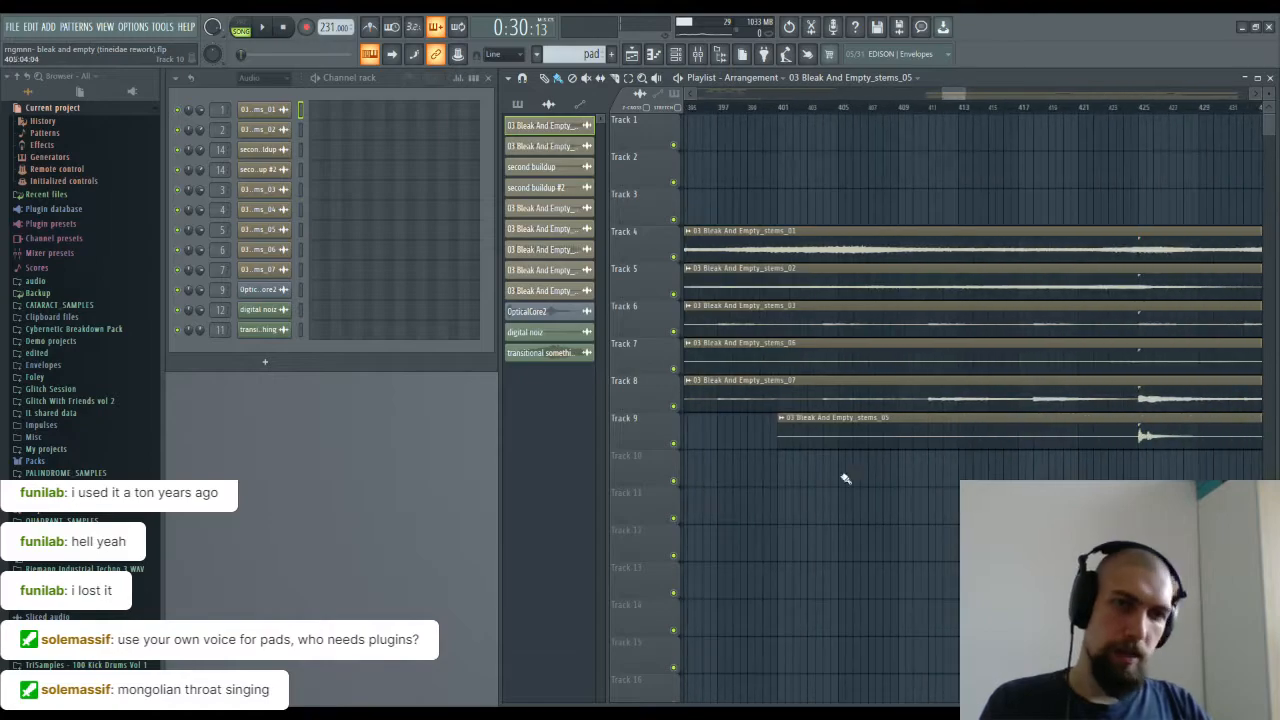
{"action": "left_click_drag", "start_coordinate": [776, 442], "coordinate": [1138, 450]}
Step: Slice the stems_05 clip at bar 433 to isolate its first hit
{"action": "left_click_drag", "start_coordinate": [1220, 500], "coordinate": [938, 501]}
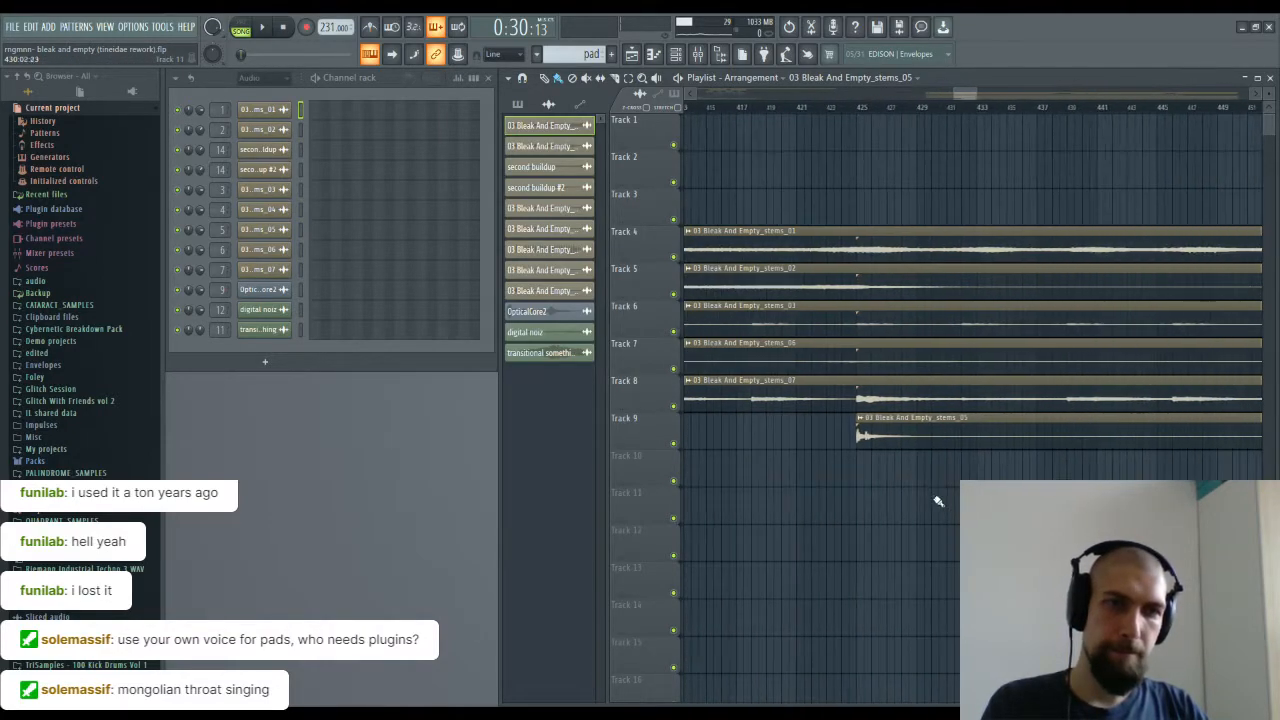
{"action": "left_click", "coordinate": [986, 443]}
{"action": "left_click_drag", "start_coordinate": [983, 424], "coordinate": [984, 478]}
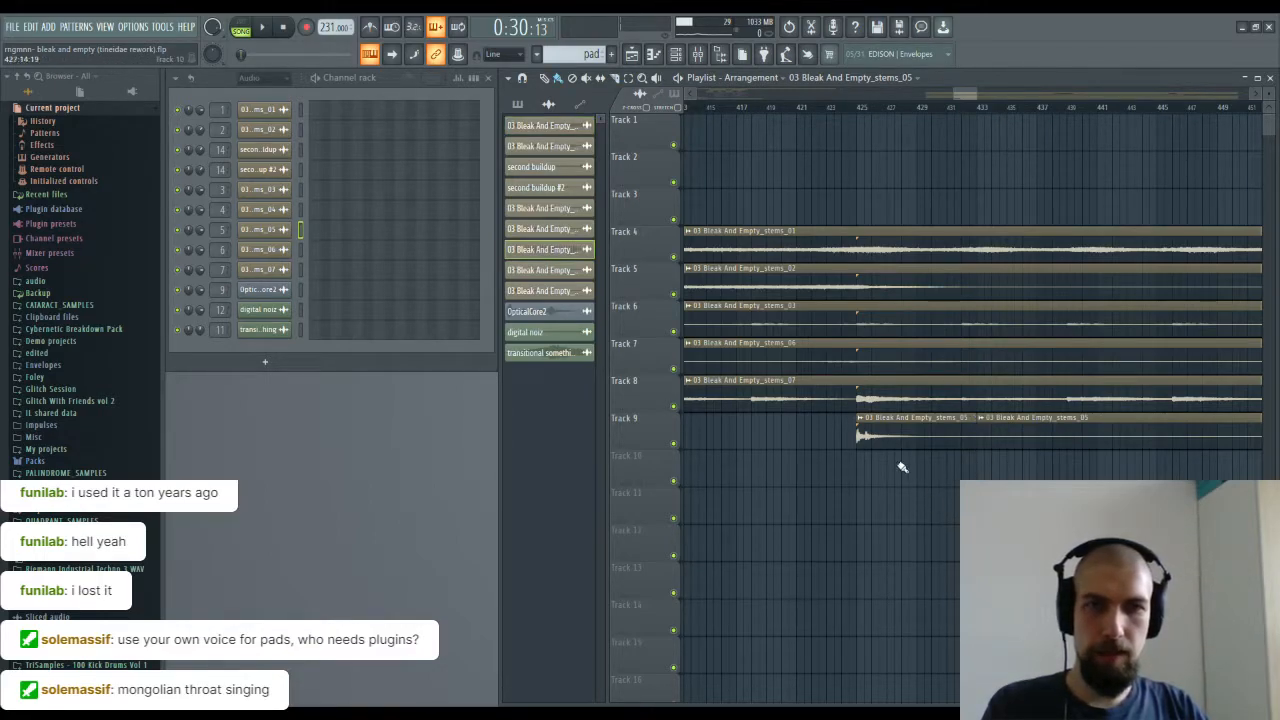
Step: Audition the isolated stems_05 hit and the stems_07 clip at the same spot
{"action": "right_click", "coordinate": [858, 436], "text": "alt"}
{"action": "right_click", "coordinate": [858, 401], "text": "alt"}
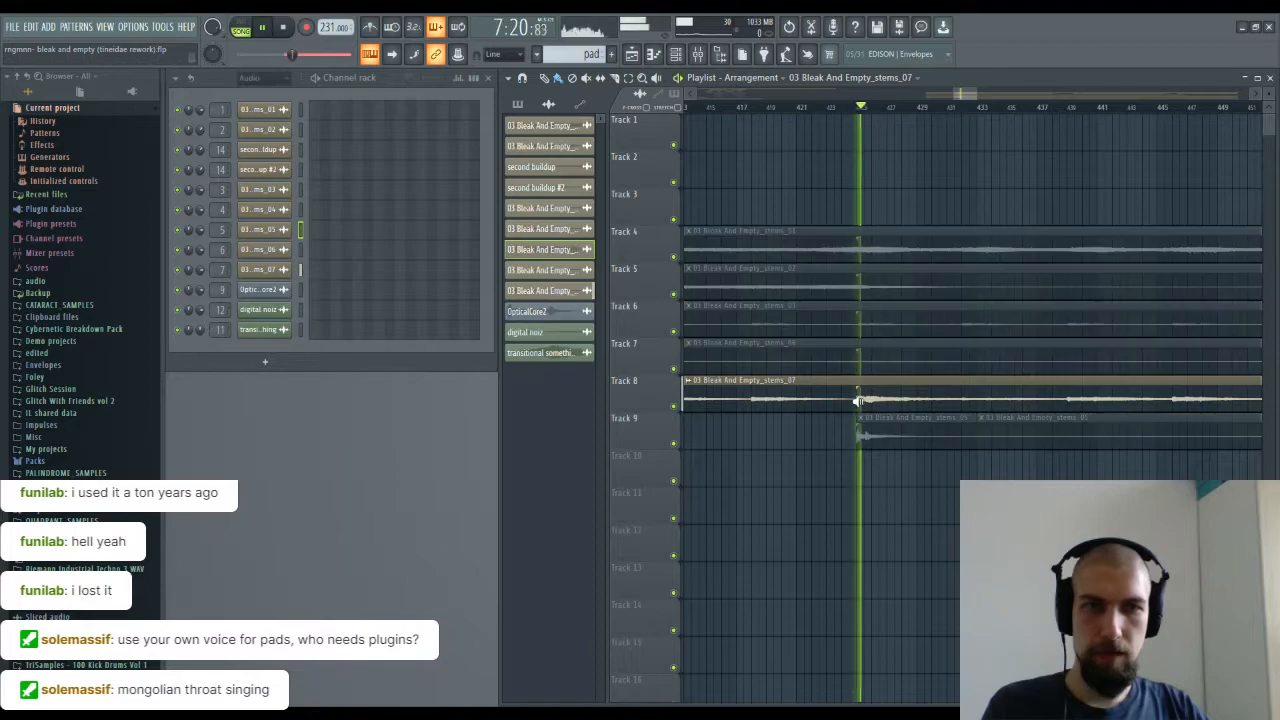
{"action": "right_click", "coordinate": [856, 400], "text": "alt"}
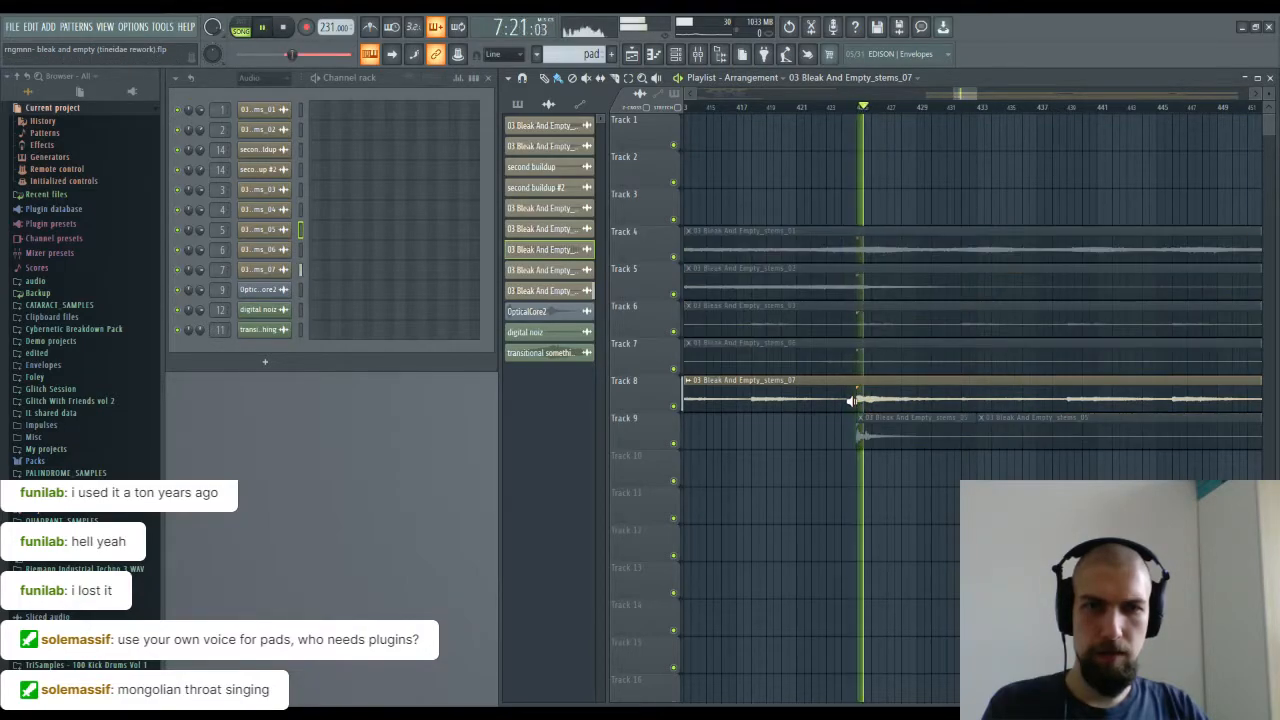
Step: Move the isolated stems_05 hit down to Track 12 and check its channel settings and mixer track
{"action": "left_click_drag", "start_coordinate": [879, 442], "coordinate": [814, 566]}
{"action": "double_click", "coordinate": [814, 562]}
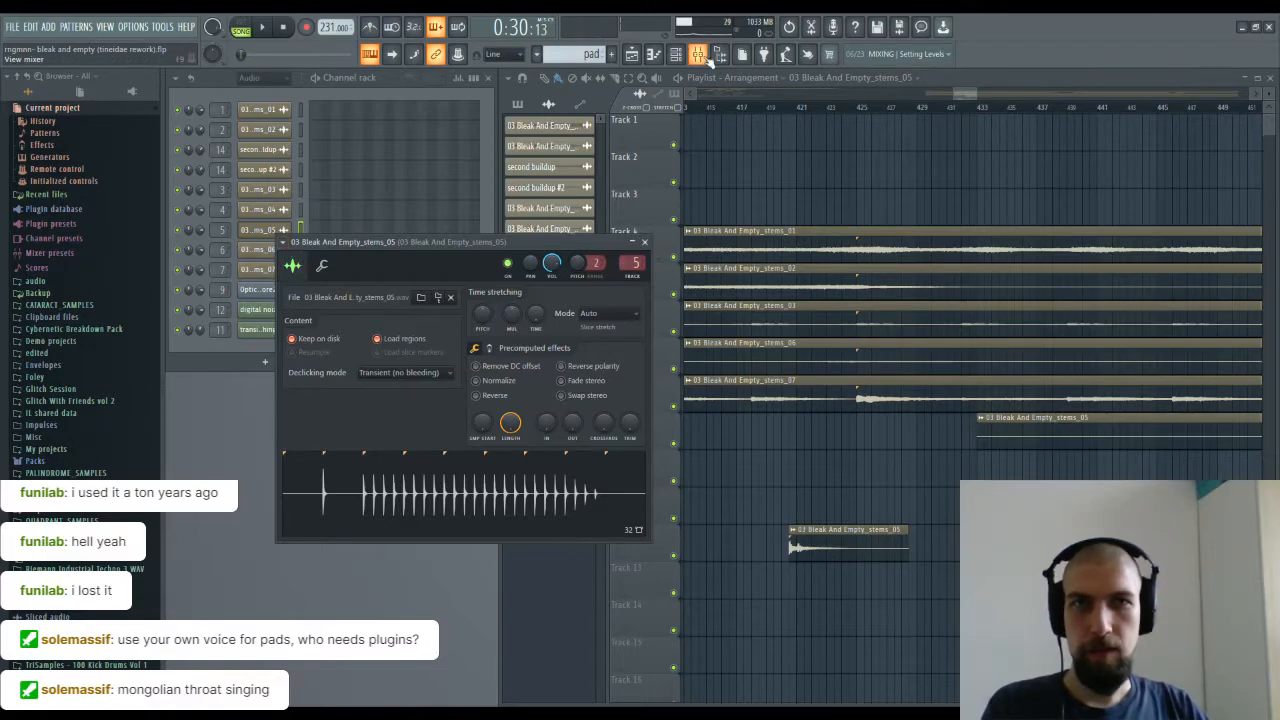
{"action": "key", "text": "F9"}
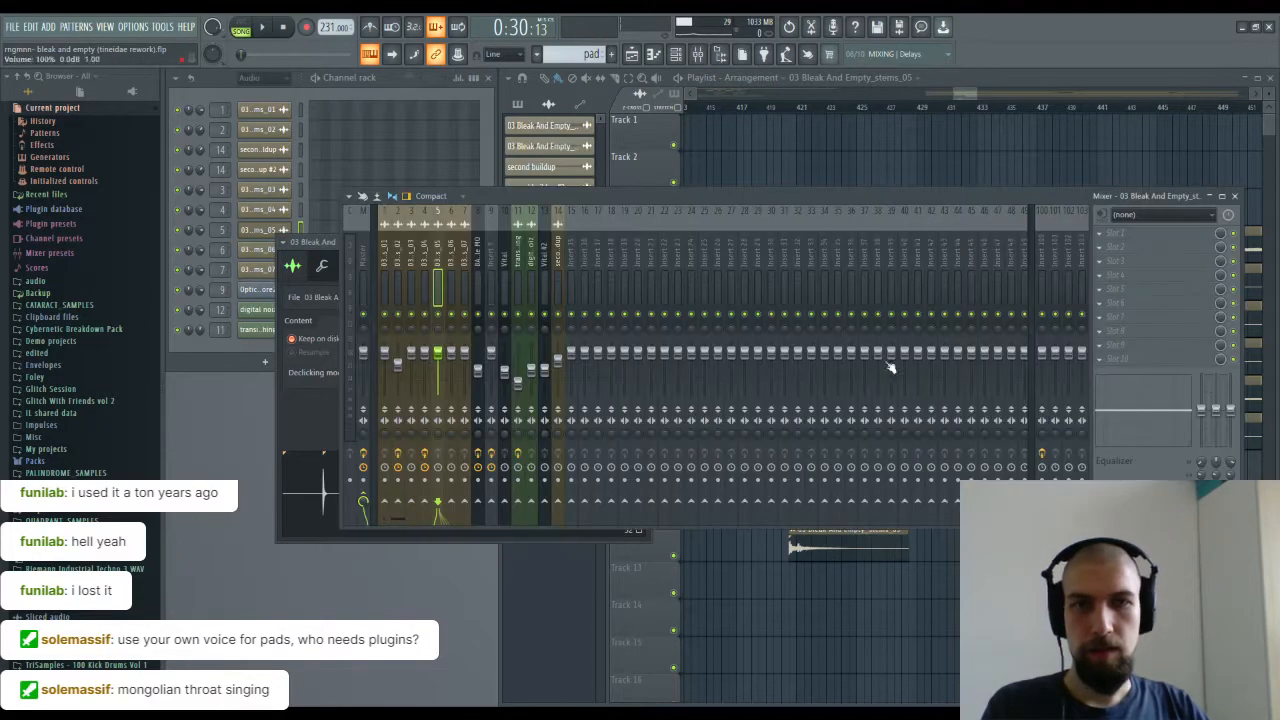
{"action": "left_click", "coordinate": [1236, 197]}
{"action": "left_click", "coordinate": [645, 243]}
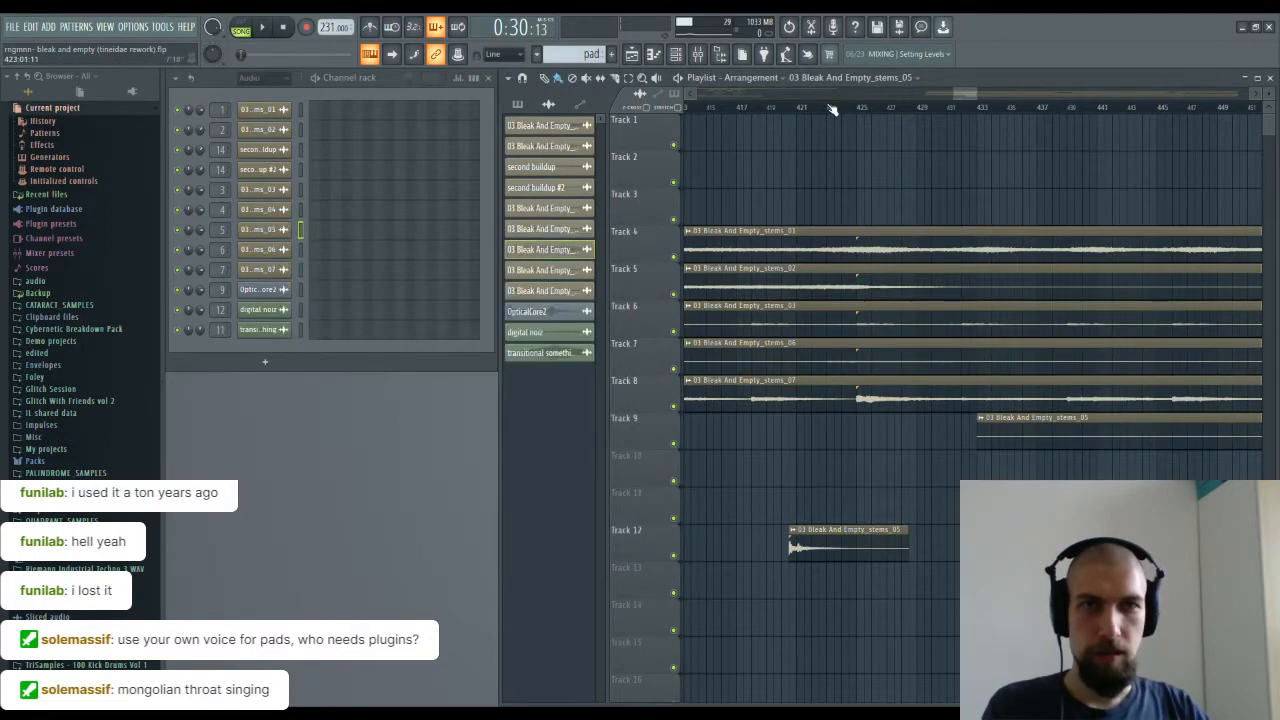
Step: Place the stems_05 hit on Track 4 at bar 79, directly behind the last bsub clip
{"action": "scroll", "coordinate": [831, 108], "scroll_direction": "down", "scroll_amount": 5}
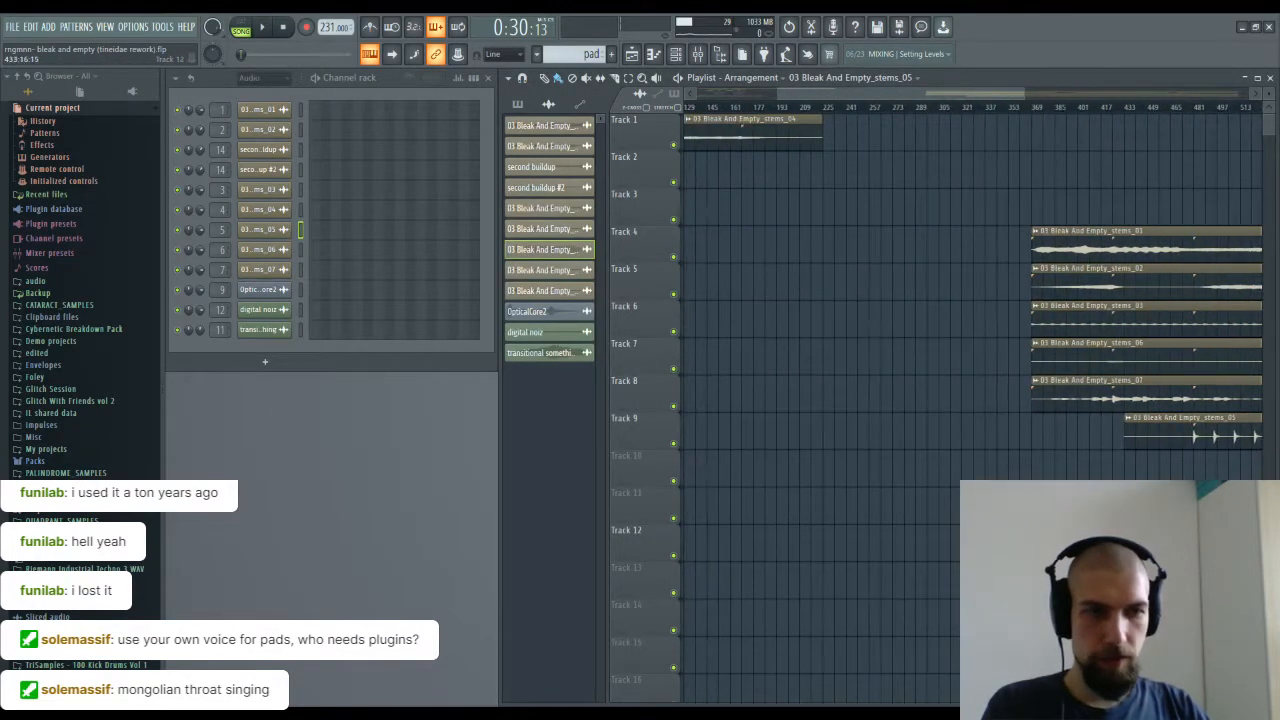
{"action": "scroll", "coordinate": [698, 315], "scroll_direction": "left", "scroll_amount": 5}
{"action": "left_click", "coordinate": [791, 516]}
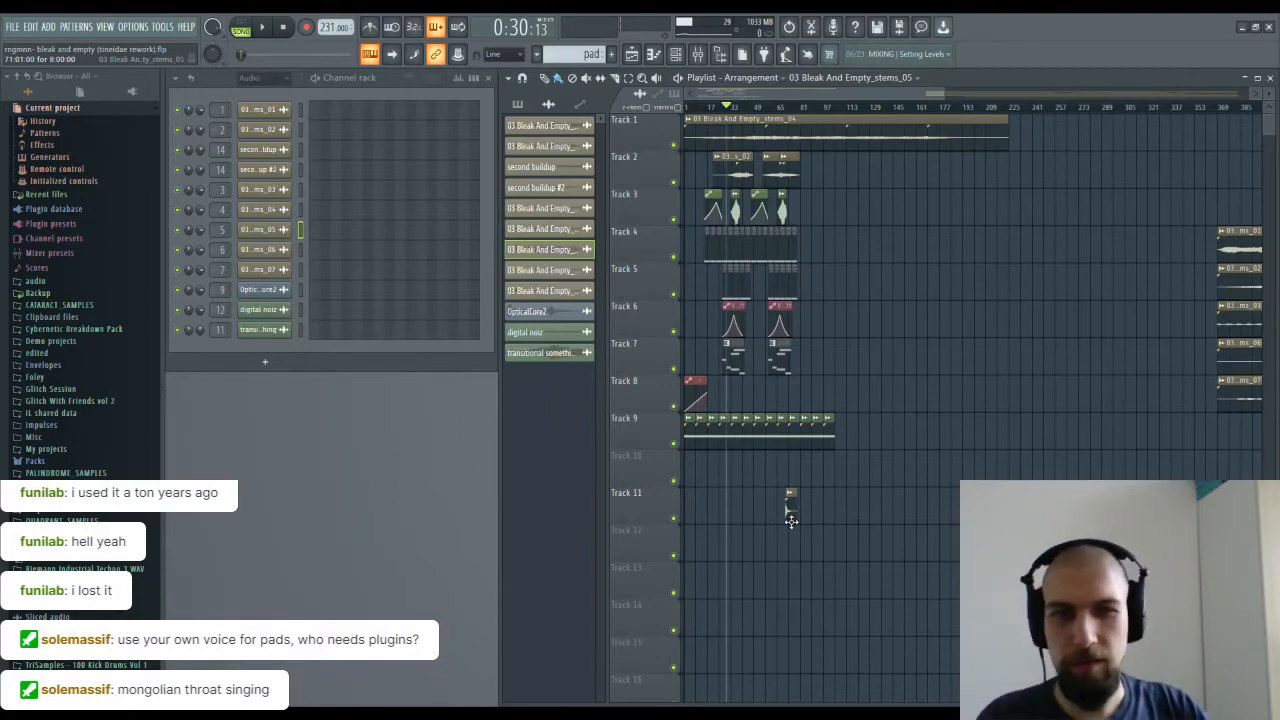
{"action": "scroll", "coordinate": [787, 108], "scroll_direction": "up", "scroll_amount": 5}
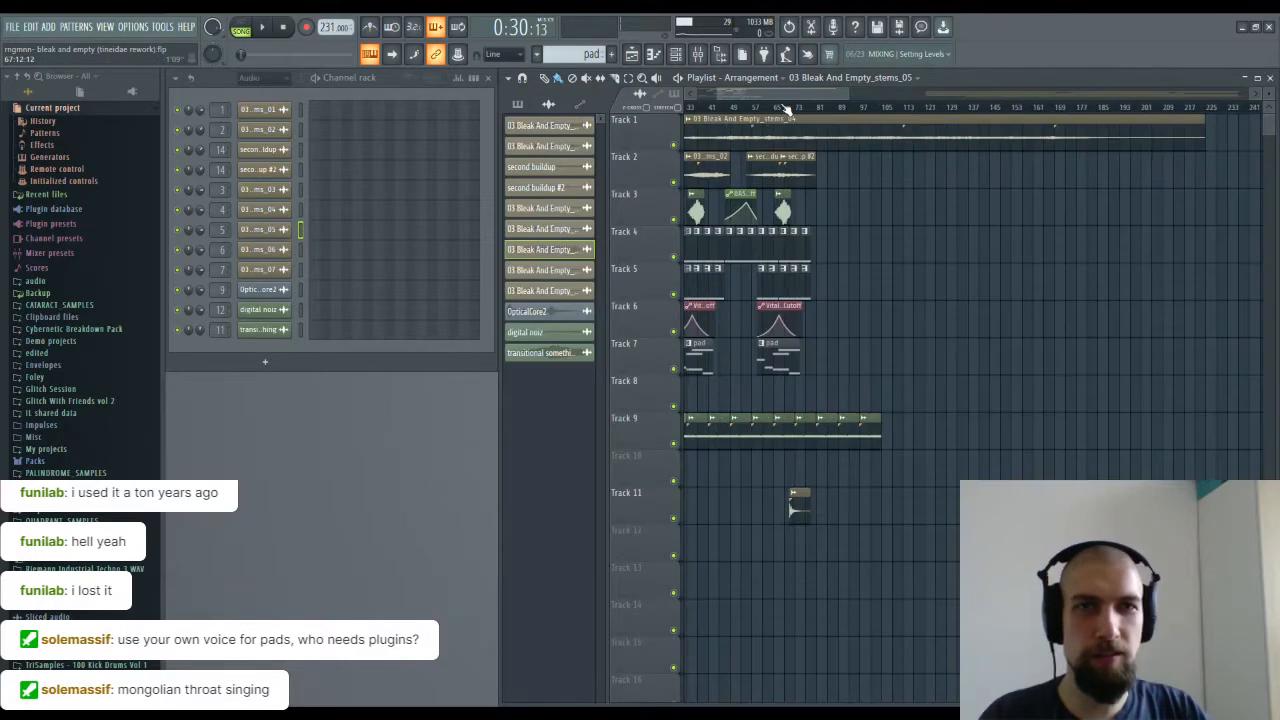
{"action": "scroll", "coordinate": [787, 108], "scroll_direction": "down", "scroll_amount": 2}
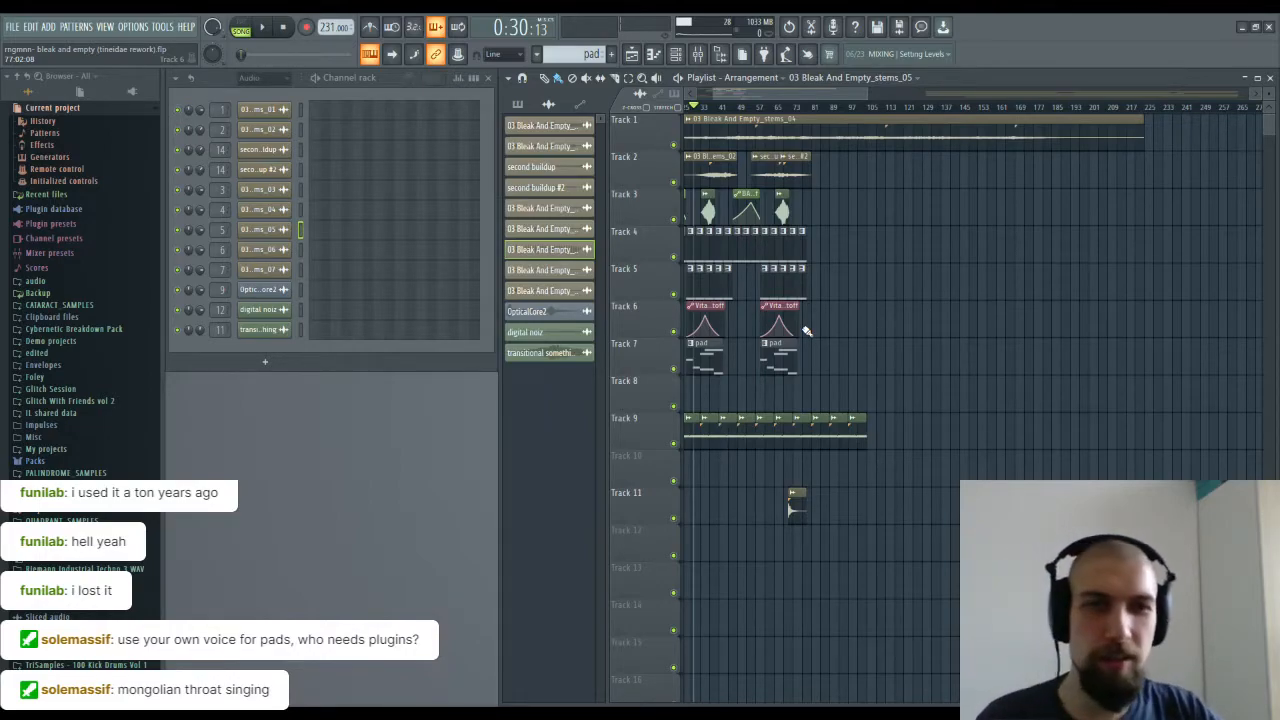
{"action": "scroll", "coordinate": [777, 114], "scroll_direction": "up", "scroll_amount": 5}
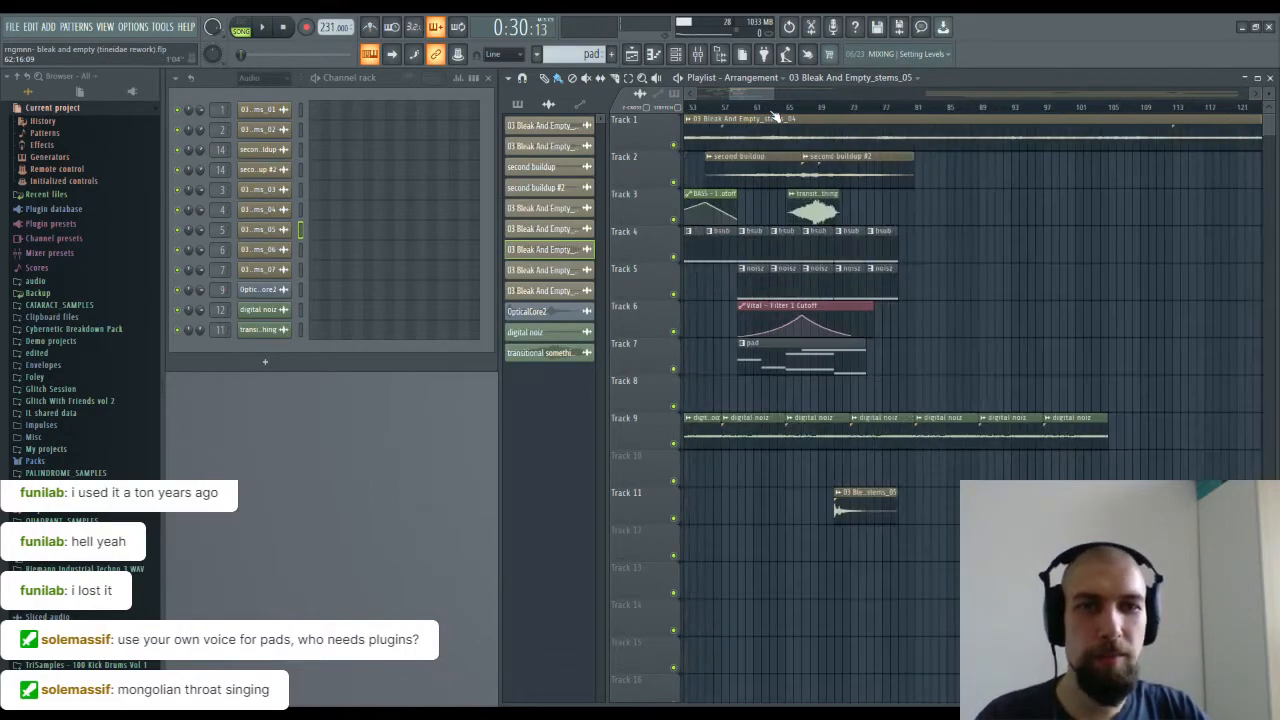
{"action": "left_click_drag", "start_coordinate": [937, 513], "coordinate": [937, 286]}
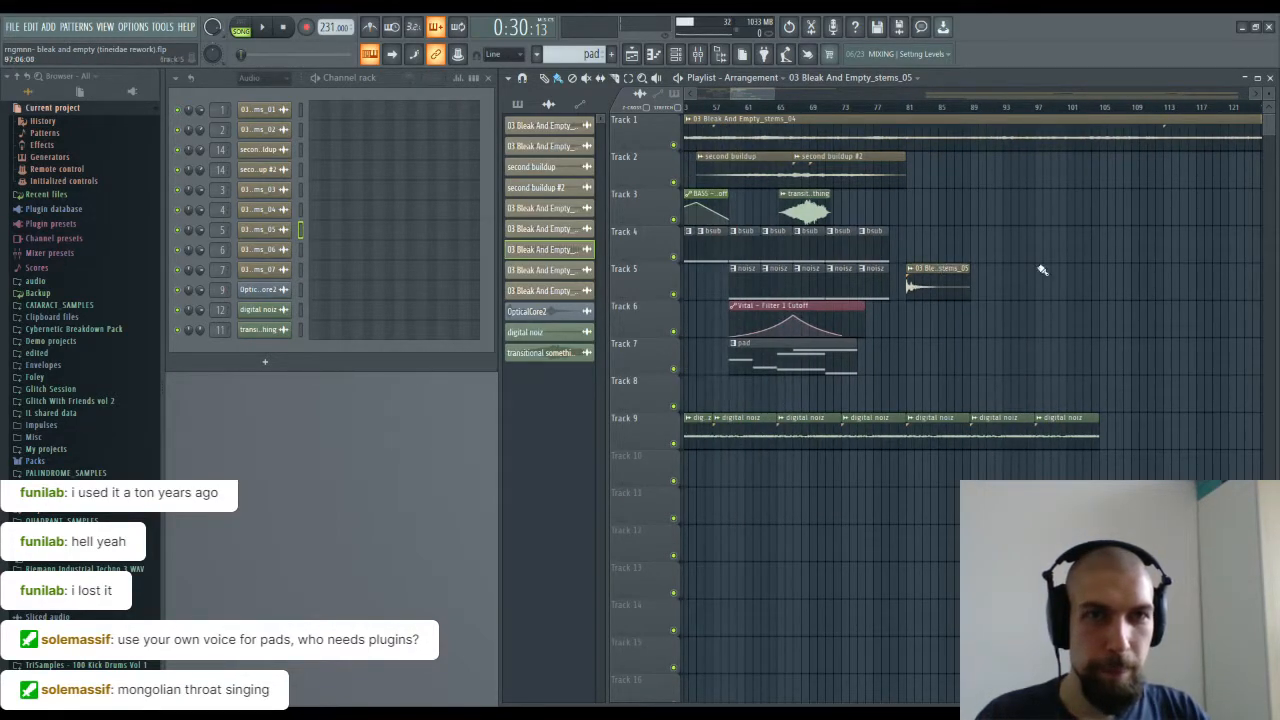
{"action": "scroll", "coordinate": [850, 107], "scroll_direction": "down", "scroll_amount": 5}
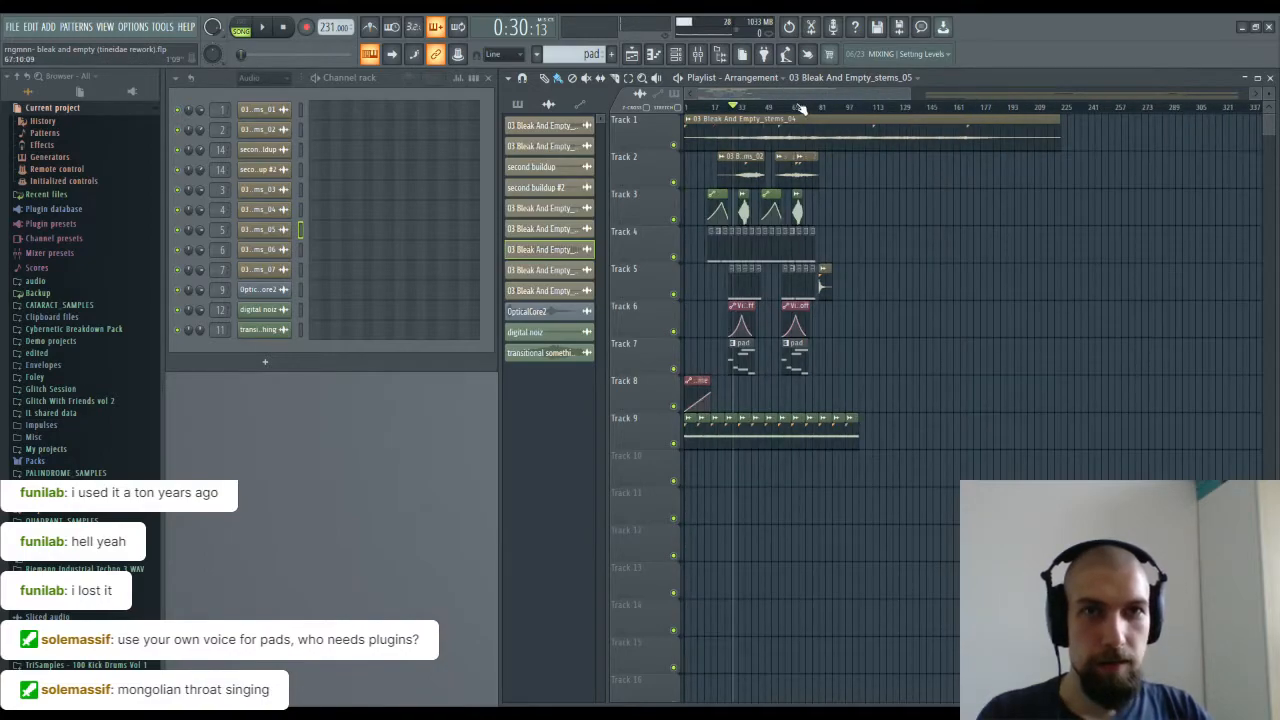
{"action": "scroll", "coordinate": [802, 108], "scroll_direction": "up", "scroll_amount": 5}
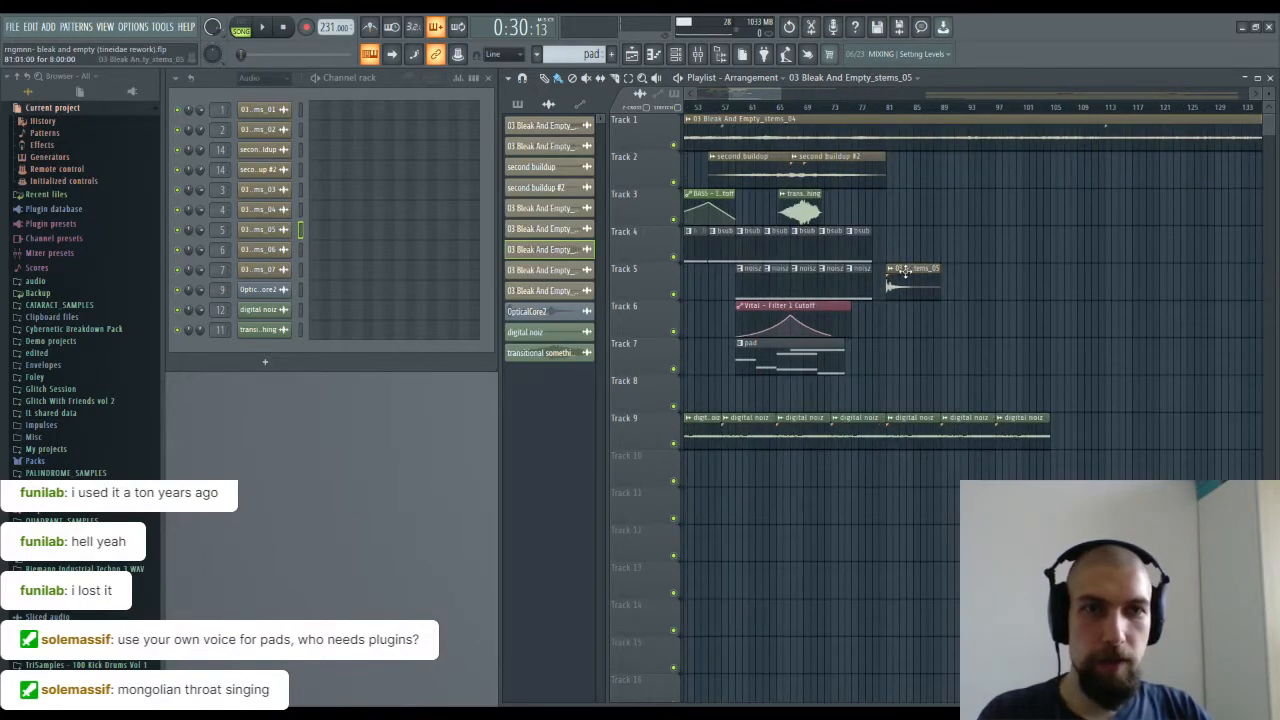
{"action": "left_click_drag", "start_coordinate": [907, 249], "coordinate": [895, 231]}
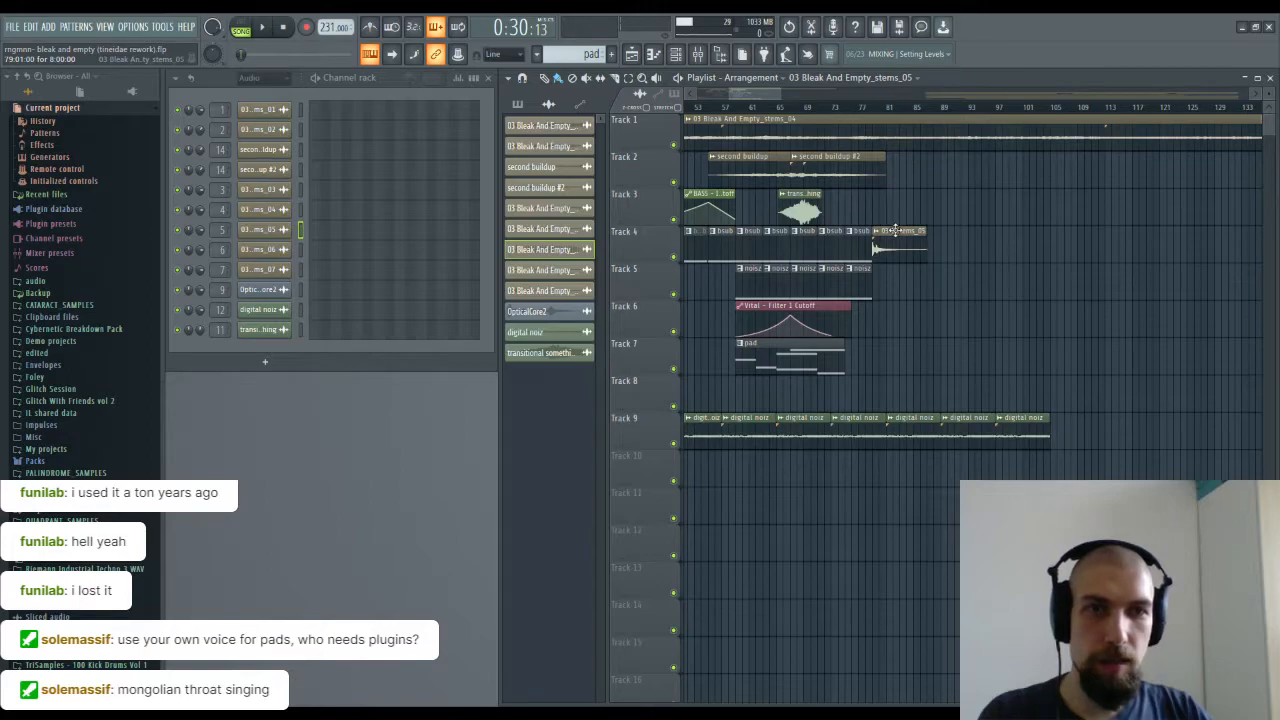
Step: Extend the digital noiz clips on Track 9 with copies from bar 105 to bar 145 and play the arrangement
{"action": "left_click_drag", "start_coordinate": [1057, 440], "coordinate": [1251, 443]}
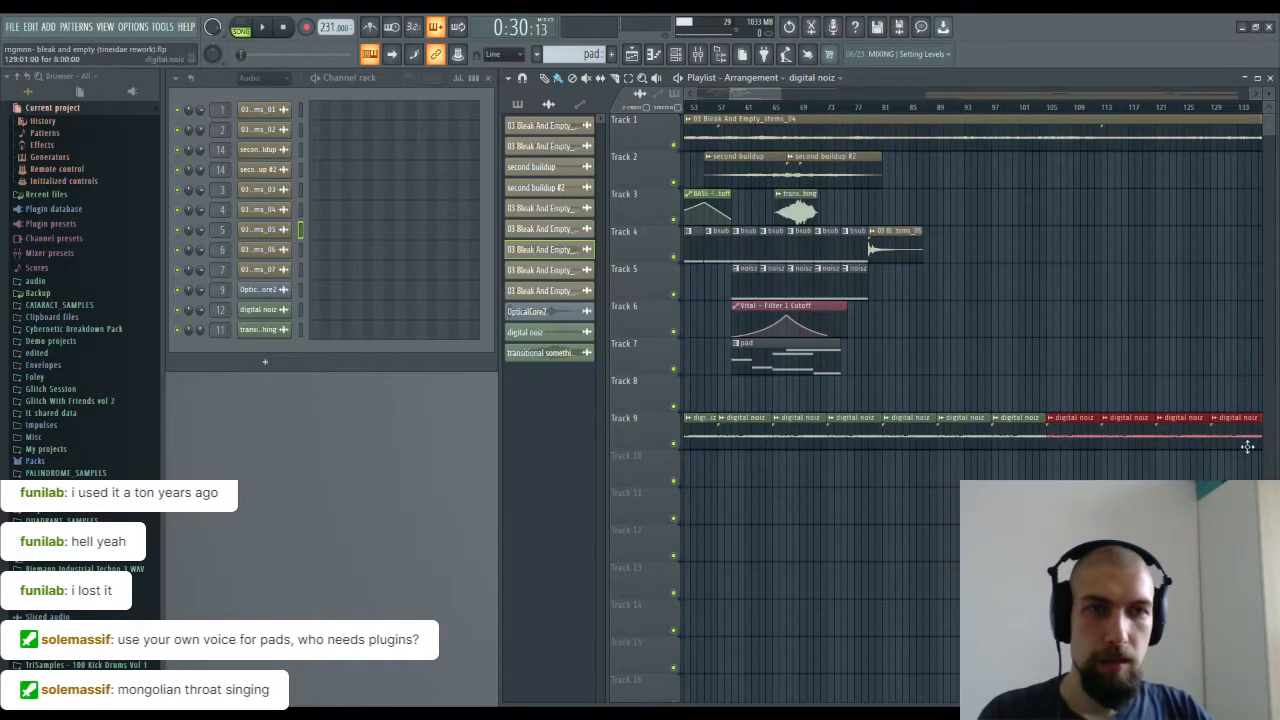
{"action": "scroll", "coordinate": [1048, 118], "scroll_direction": "down", "scroll_amount": 3}
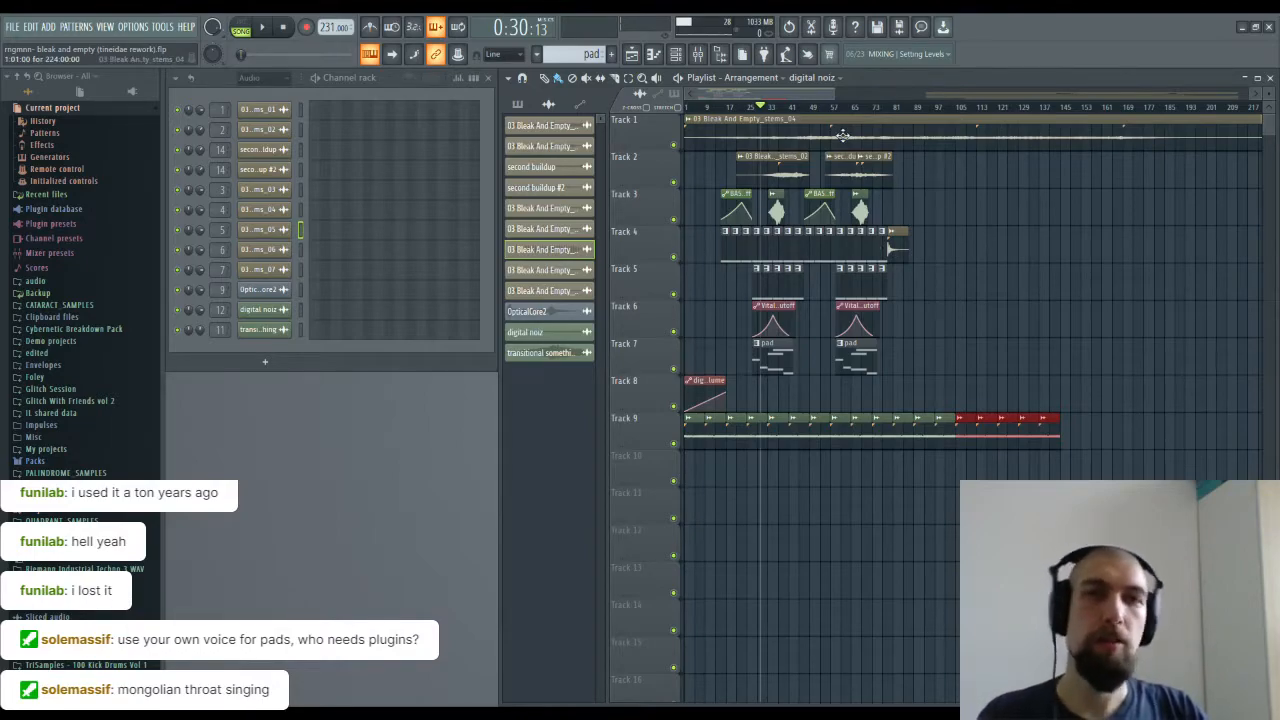
{"action": "key", "text": "space"}
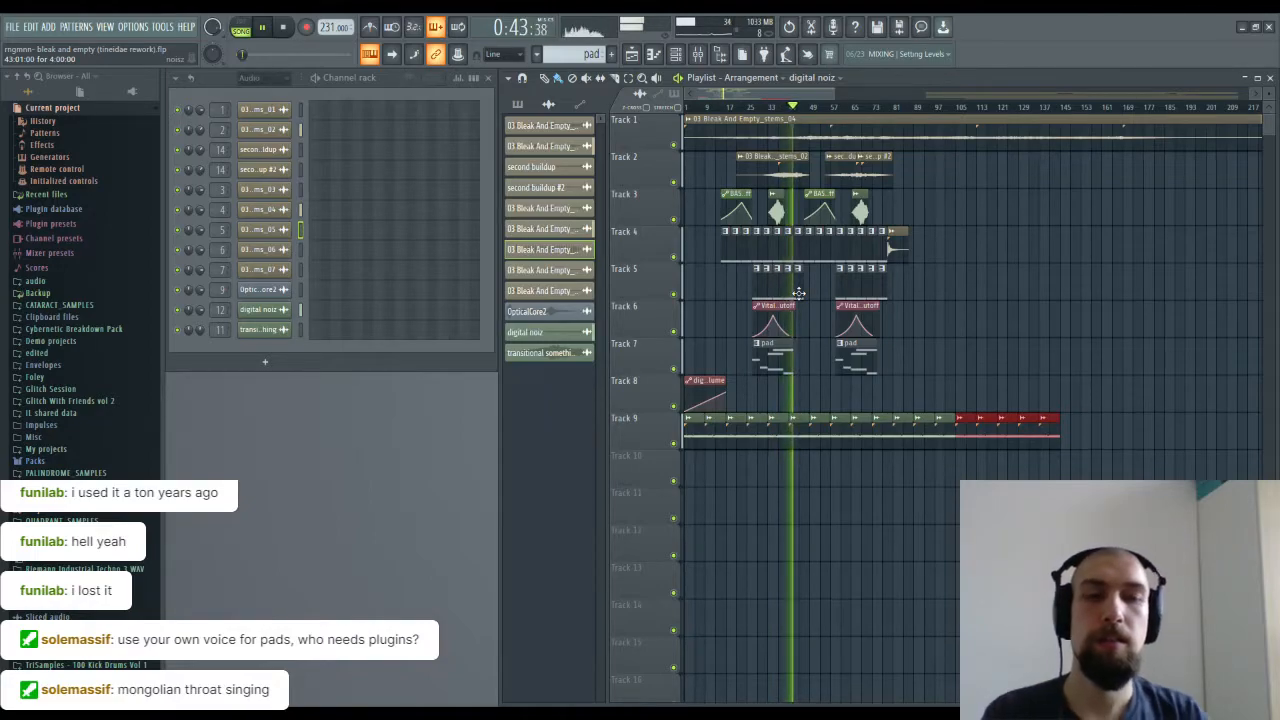
{"action": "key", "text": "space"}
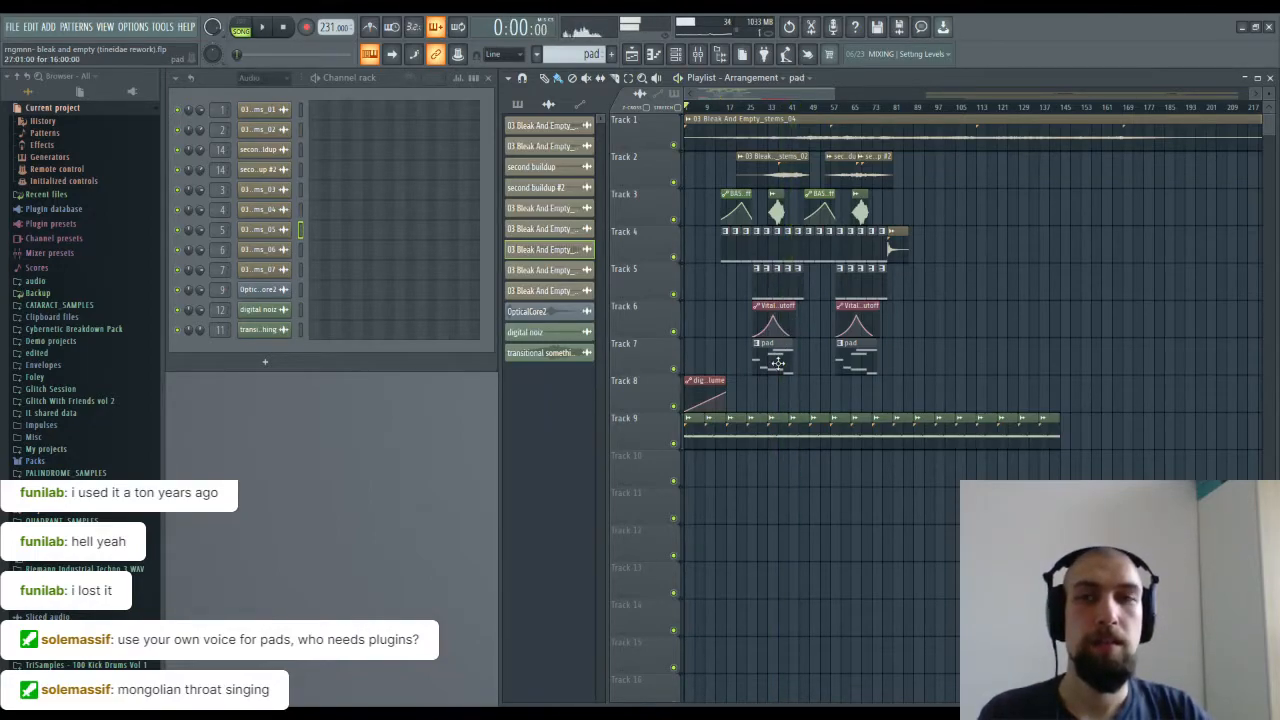
Step: Create a new pattern named "pad 2" and open its piano roll for Vital #2
{"action": "key", "text": "F4"}
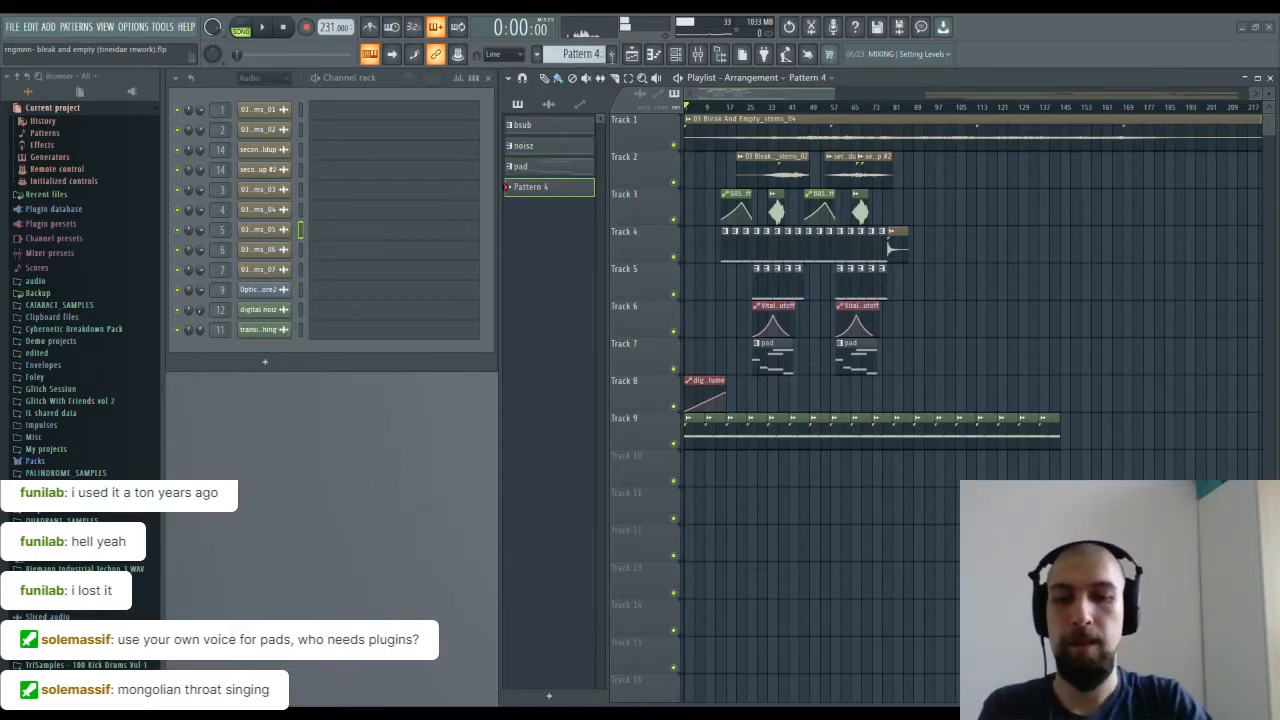
{"action": "type", "text": "pad 2"}
{"action": "key", "text": "Return"}
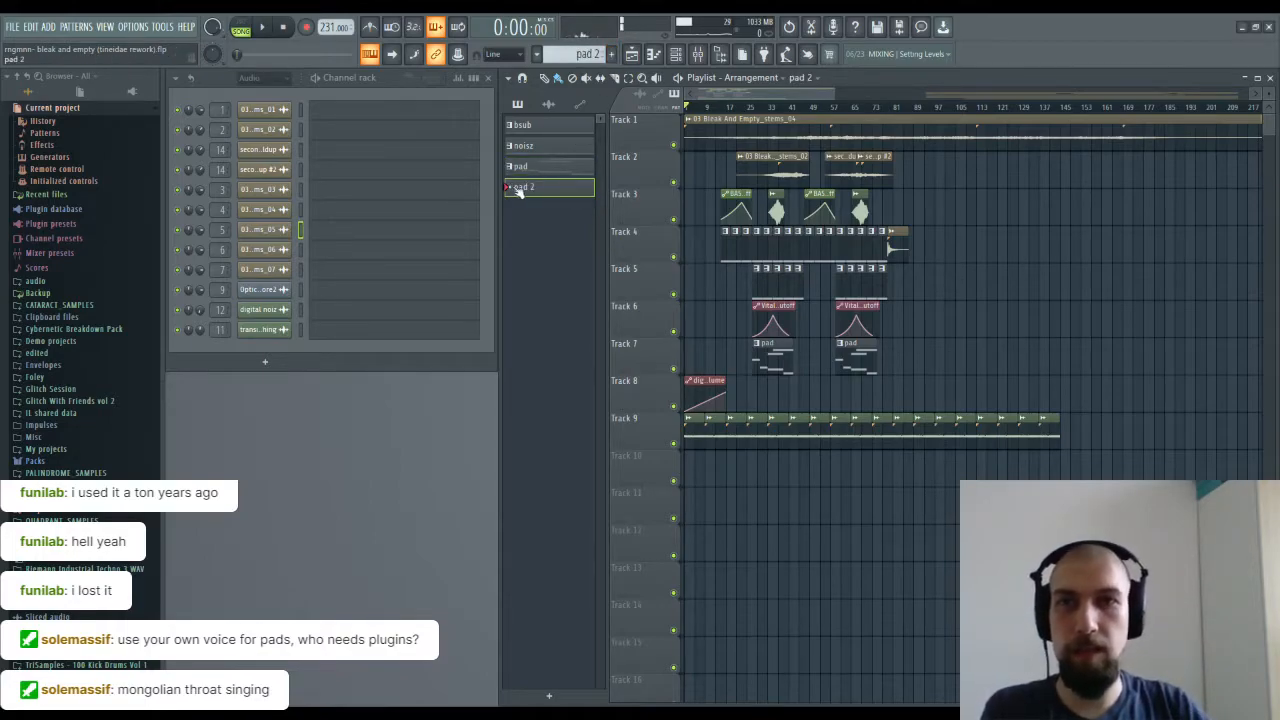
{"action": "left_click", "coordinate": [766, 357]}
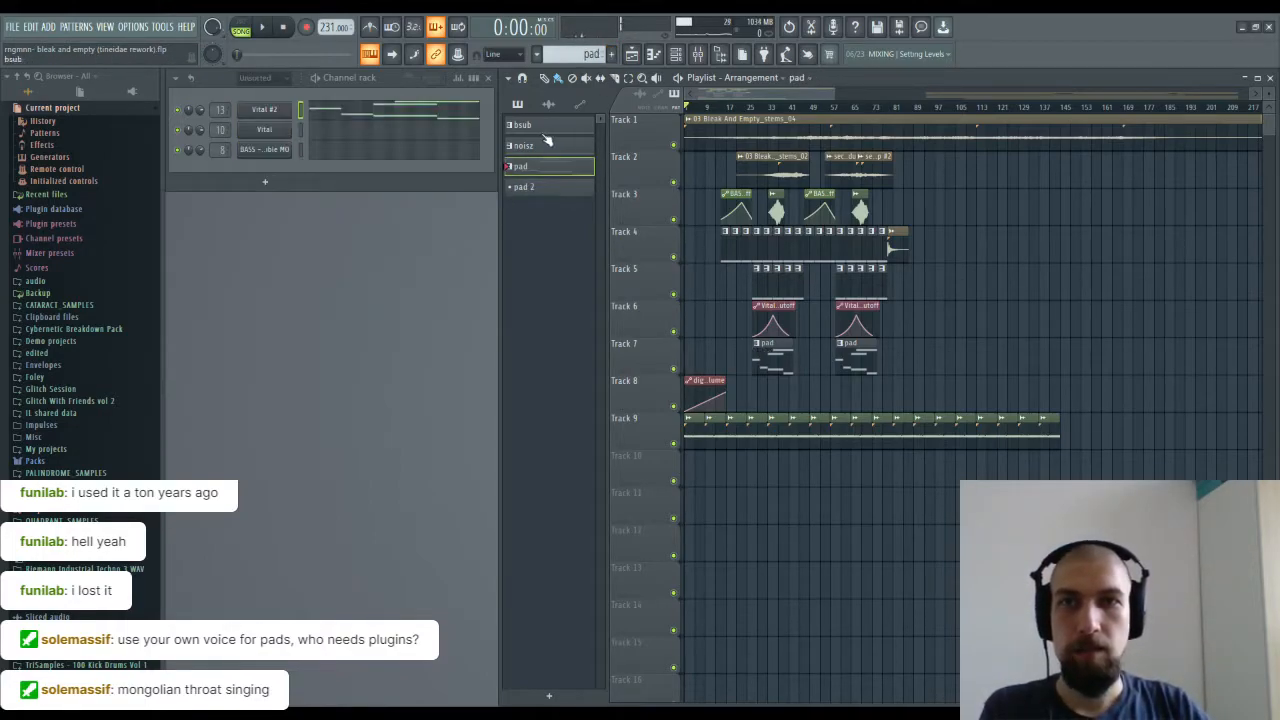
{"action": "left_click", "coordinate": [549, 190]}
{"action": "left_click", "coordinate": [421, 112]}
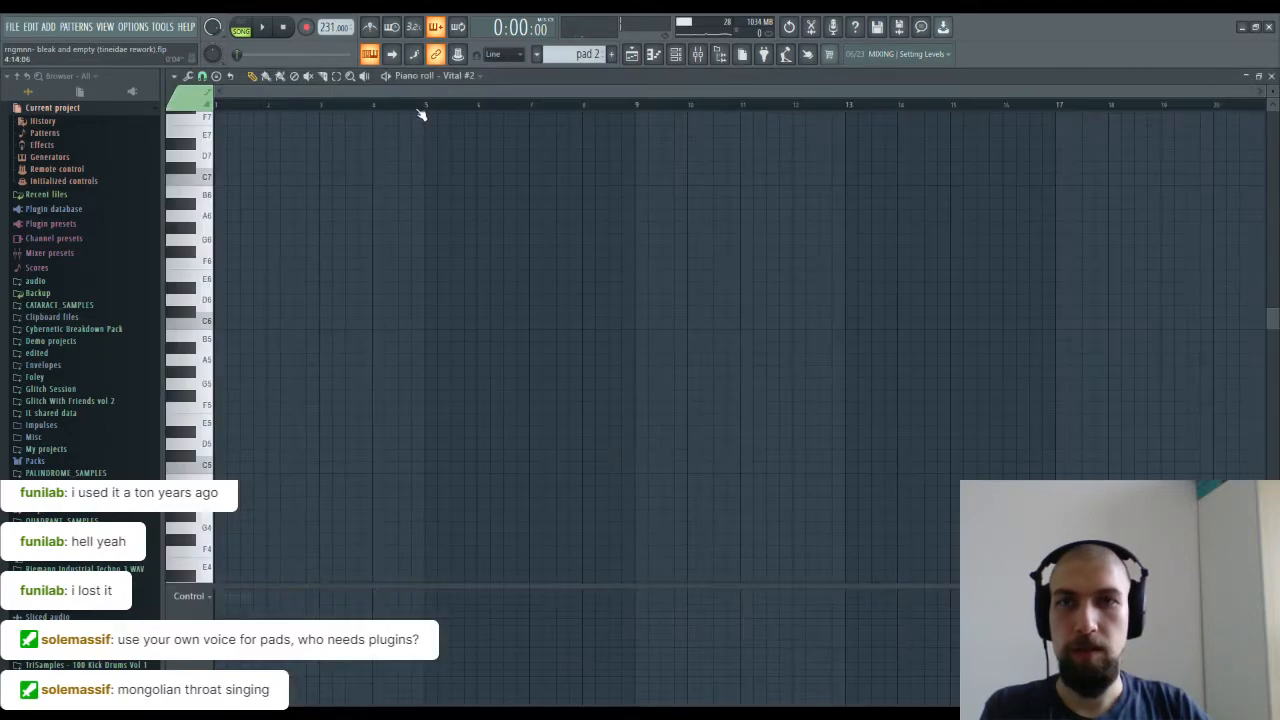
Step: Draw a four-bar F6 note at bar 1 and an overlapping four-bar G6 note at bar 2
{"action": "scroll", "coordinate": [266, 257], "scroll_direction": "up", "scroll_amount": 1}
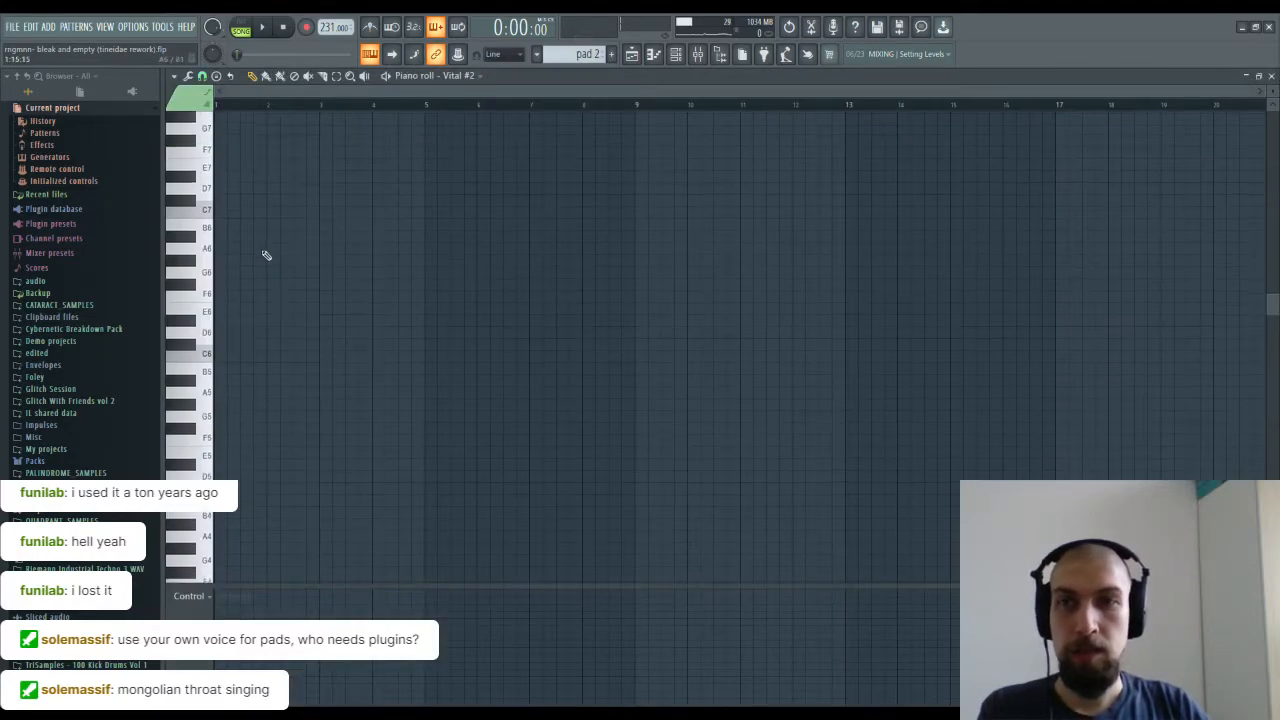
{"action": "left_click", "coordinate": [199, 280]}
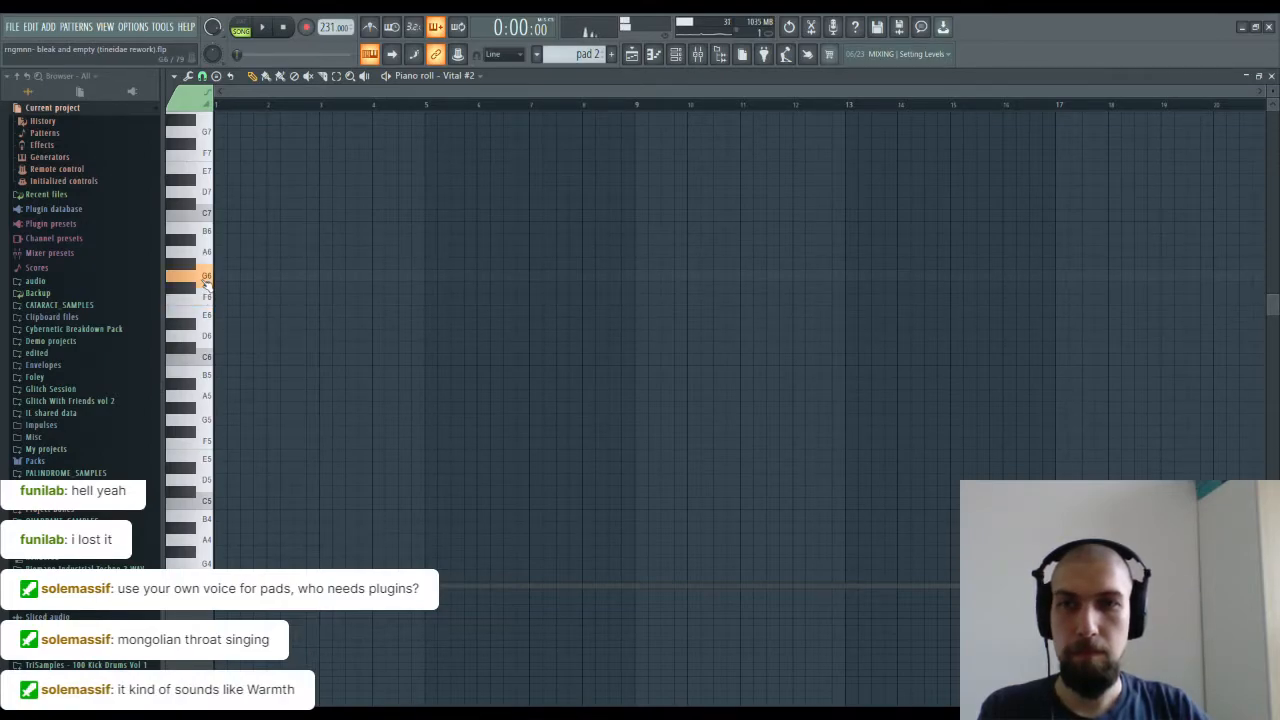
{"action": "left_click", "coordinate": [237, 300]}
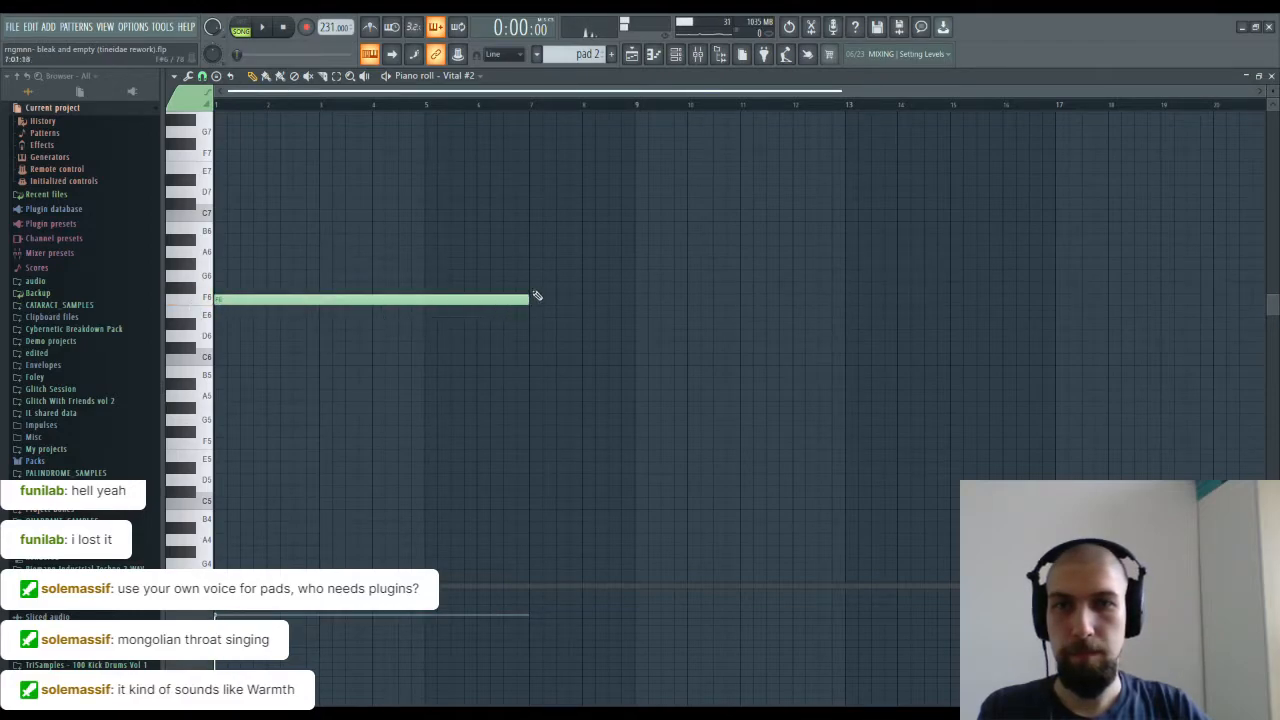
{"action": "left_click_drag", "start_coordinate": [498, 308], "coordinate": [418, 316]}
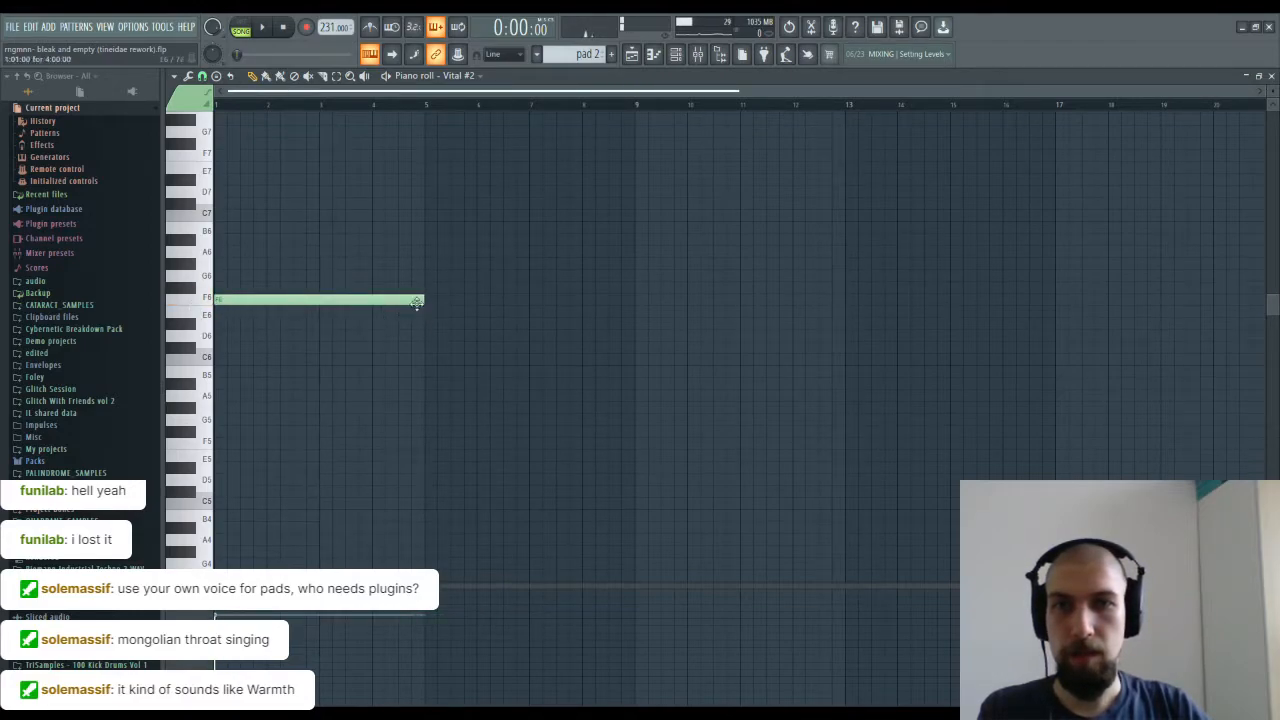
{"action": "scroll", "coordinate": [408, 105], "scroll_direction": "up", "scroll_amount": 5}
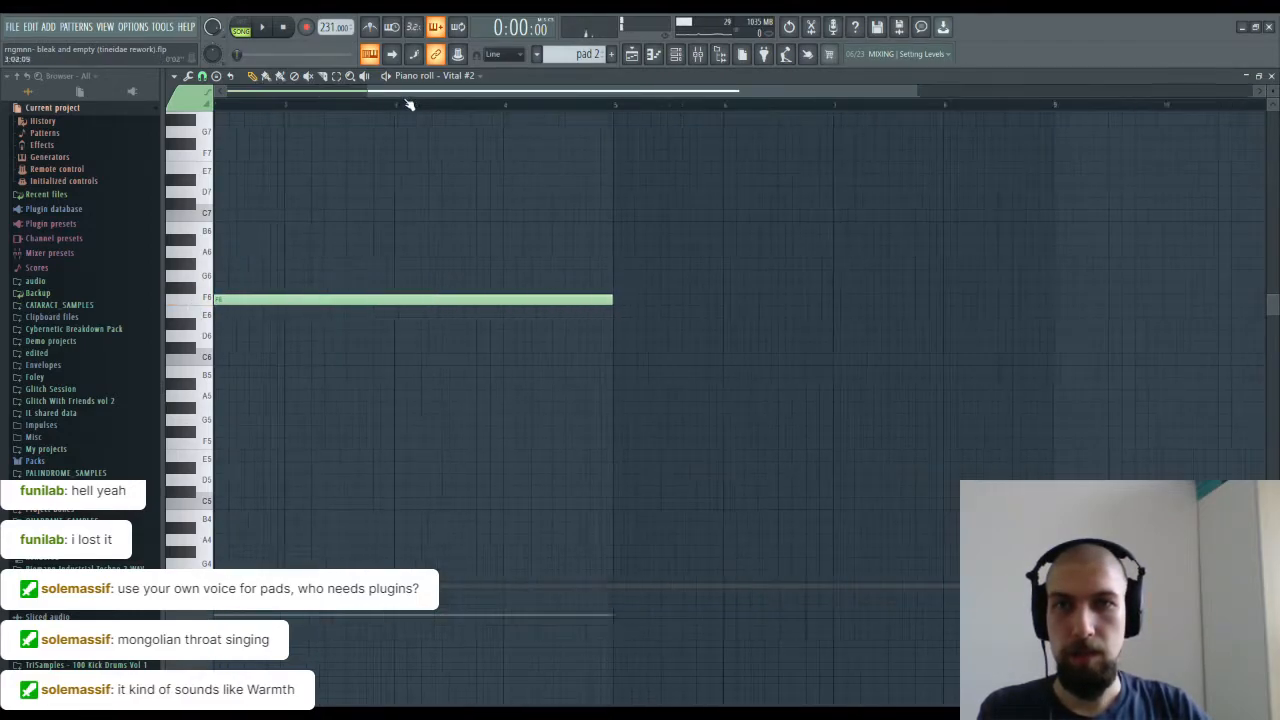
{"action": "left_click", "coordinate": [929, 277]}
{"action": "scroll", "coordinate": [953, 112], "scroll_direction": "down", "scroll_amount": 3}
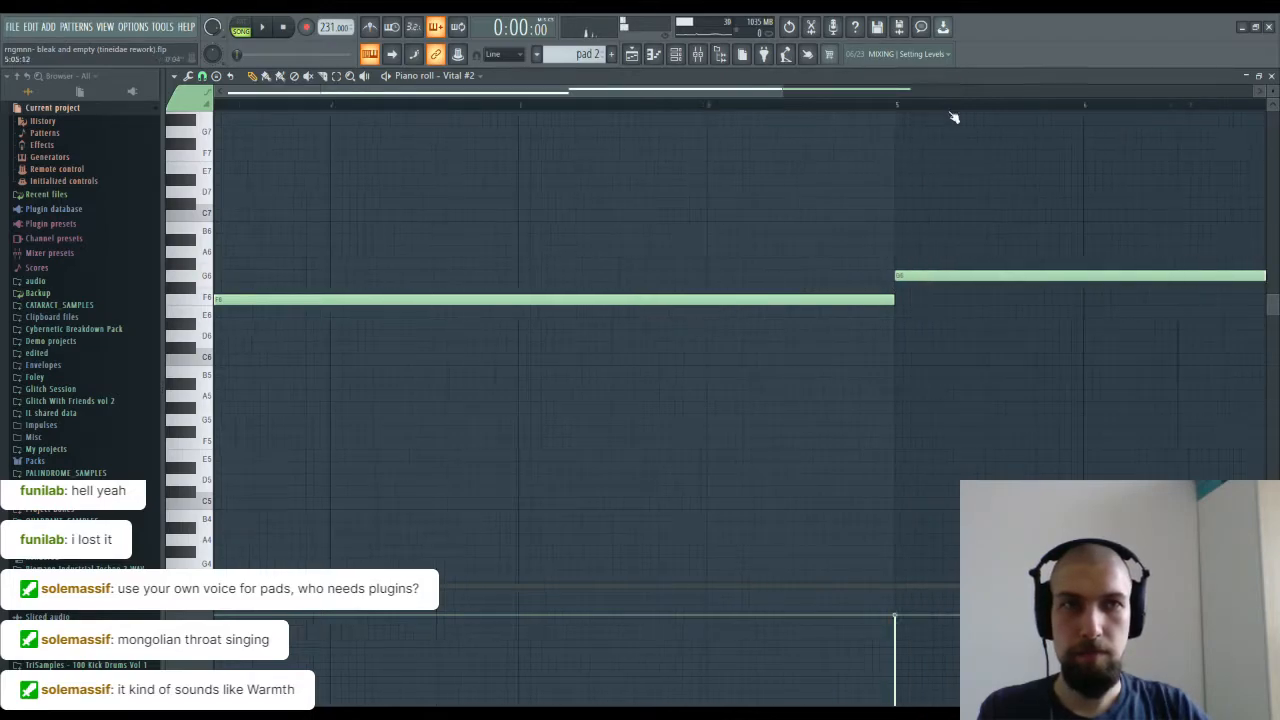
{"action": "left_click_drag", "start_coordinate": [954, 342], "coordinate": [595, 360]}
{"action": "left_click_drag", "start_coordinate": [763, 204], "coordinate": [1149, 228]}
{"action": "scroll", "coordinate": [563, 106], "scroll_direction": "down", "scroll_amount": 1}
{"action": "left_click_drag", "start_coordinate": [630, 313], "coordinate": [337, 313]}
Step: Add a four-bar D#6 note at bar 13 and an overlapping four-bar D6 note at bar 14
{"action": "left_click_drag", "start_coordinate": [1061, 352], "coordinate": [807, 381]}
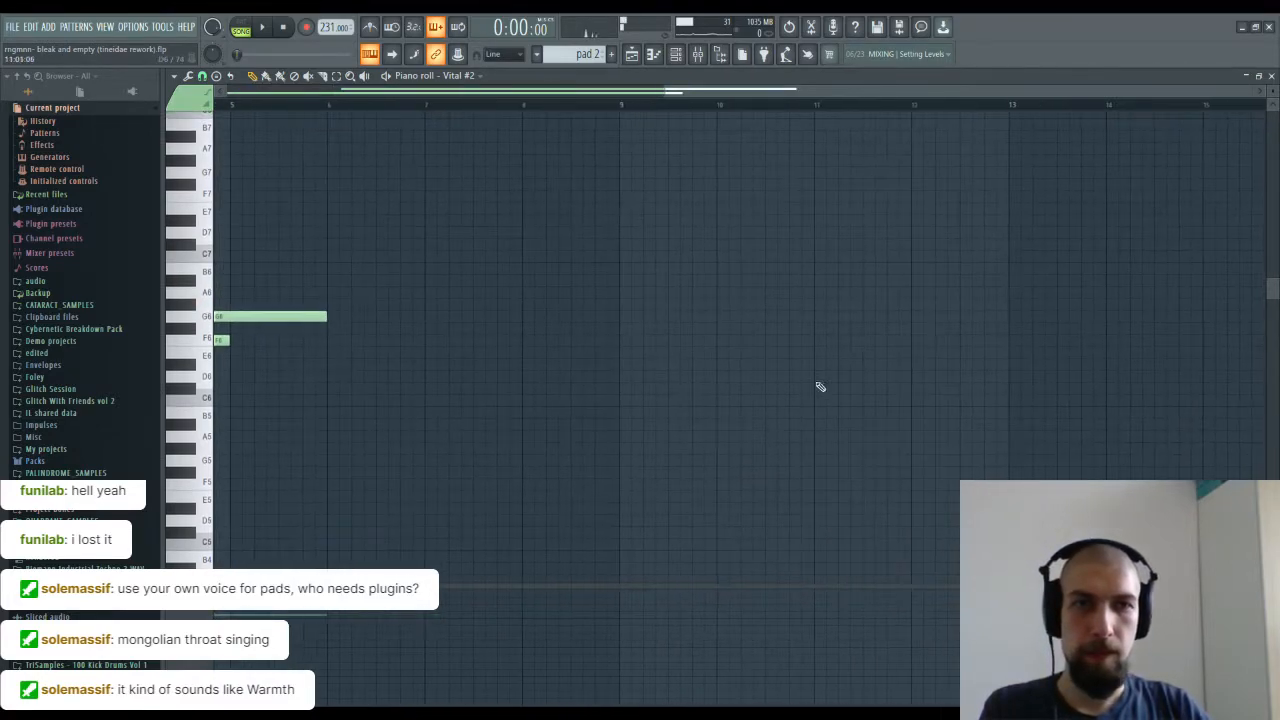
{"action": "mouse_move", "coordinate": [1009, 358]}
{"action": "left_mouse_down"}
{"action": "mouse_move", "coordinate": [1007, 386]}
{"action": "mouse_move", "coordinate": [1009, 367]}
{"action": "mouse_move", "coordinate": [557, 306]}
{"action": "left_mouse_up"}
{"action": "left_click", "coordinate": [610, 366]}
{"action": "left_click_drag", "start_coordinate": [652, 369], "coordinate": [645, 343]}
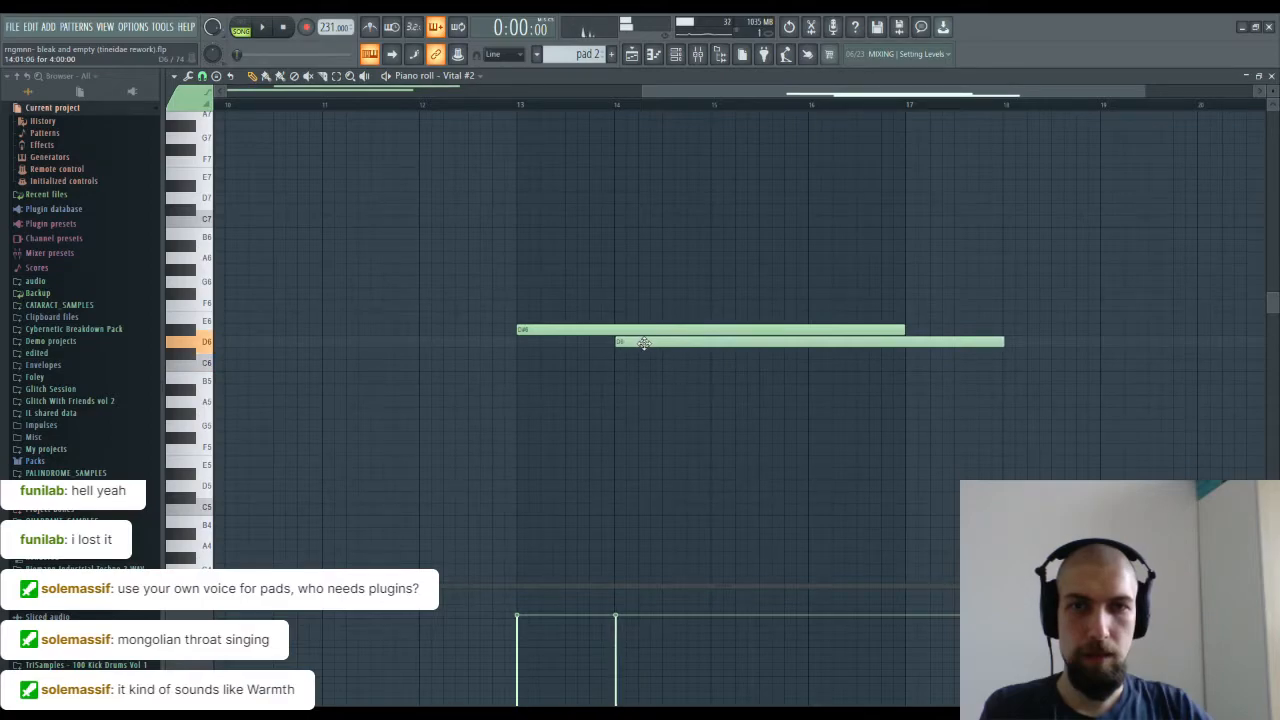
{"action": "double_click", "coordinate": [731, 95]}
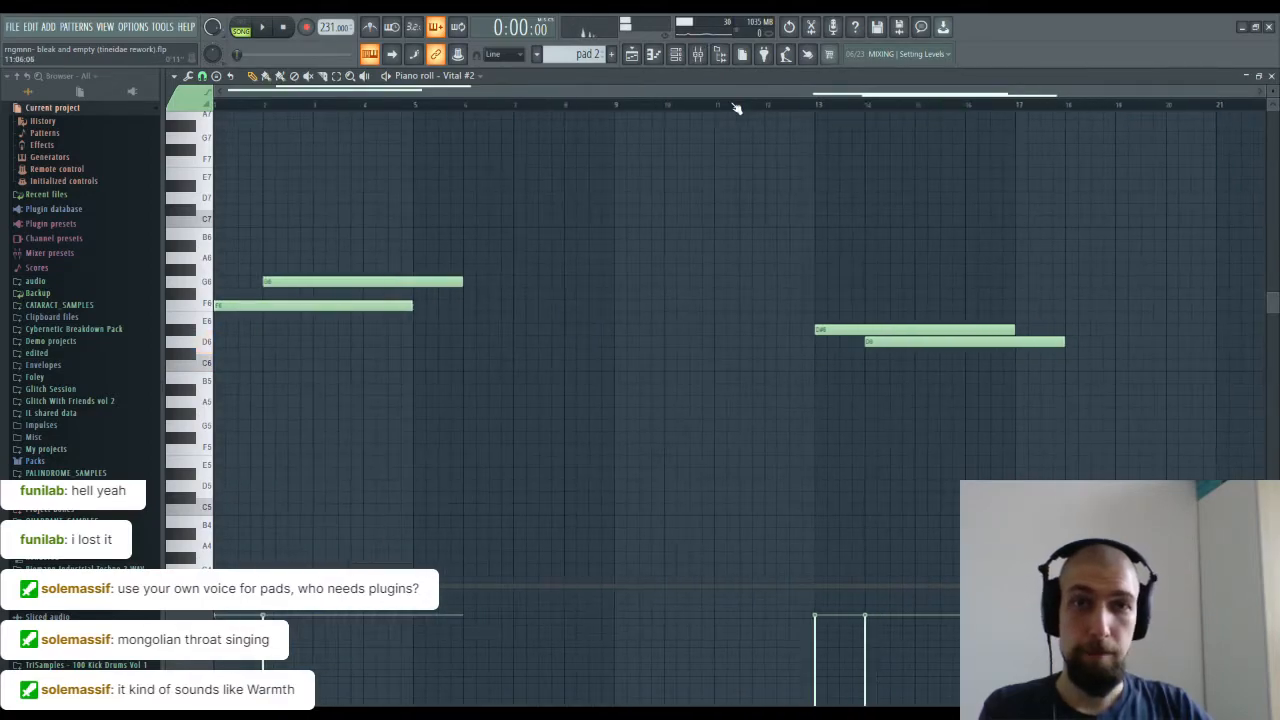
Step: Place the pad 2 pattern on Track 8 at bar 39 and play the arrangement from just before the first bsub clip
{"action": "left_click", "coordinate": [1272, 76]}
{"action": "left_click_drag", "start_coordinate": [988, 332], "coordinate": [798, 407]}
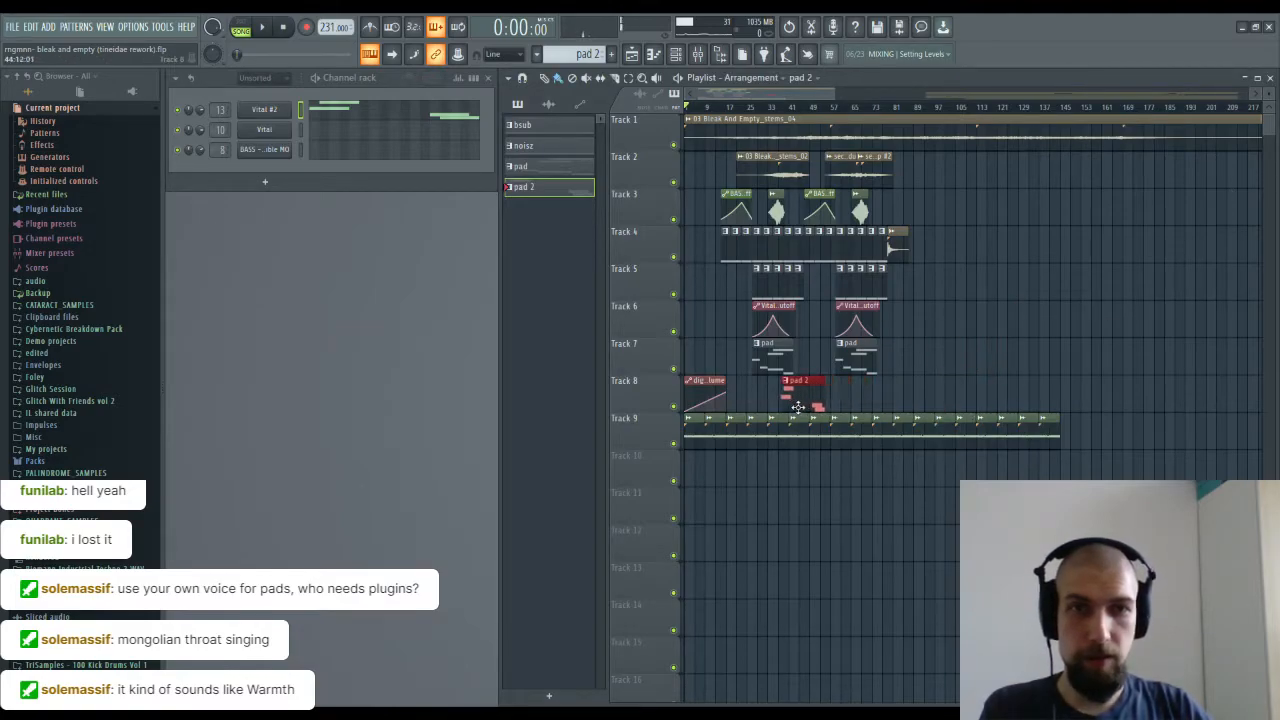
{"action": "left_click", "coordinate": [722, 107]}
{"action": "key", "text": "space"}
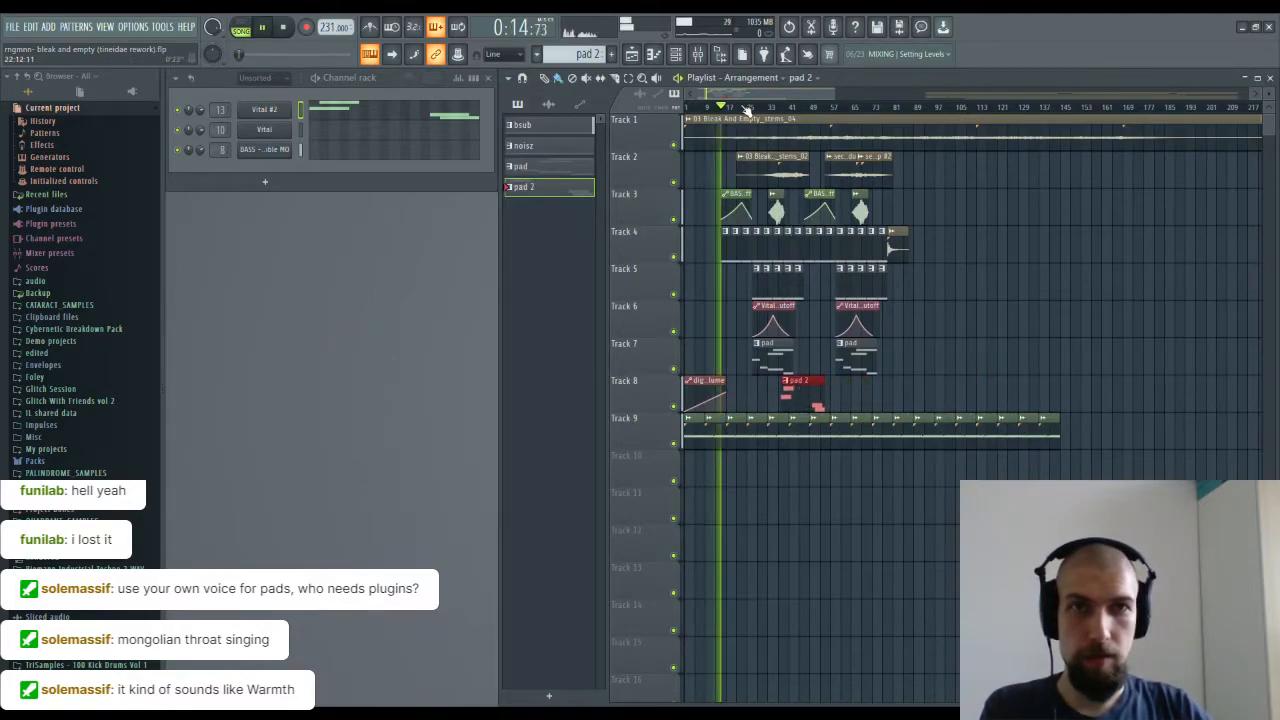
{"action": "scroll", "coordinate": [750, 110], "scroll_direction": "up", "scroll_amount": 3}
{"action": "left_click_drag", "start_coordinate": [828, 381], "coordinate": [836, 388]}
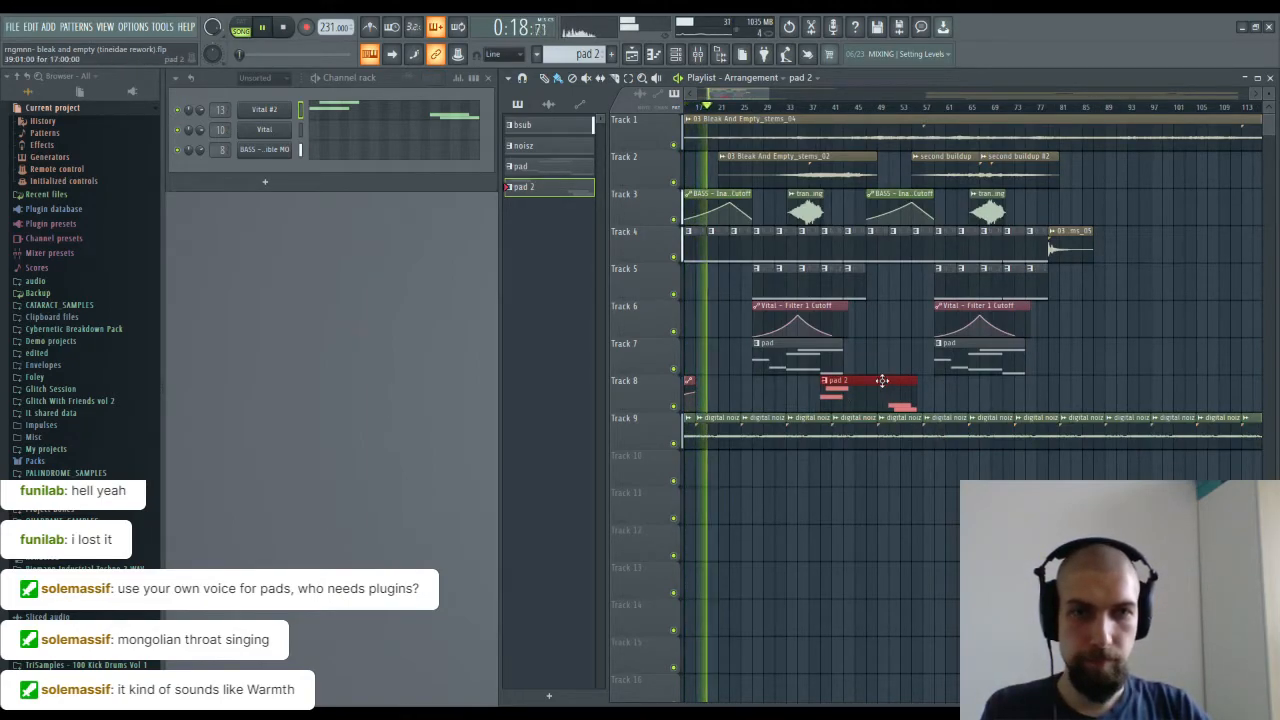
Step: Slice the pad 2 clip on Track 8 at bar 47, delete its second part and reopen the pattern's Vital #2 notes
{"action": "left_click_drag", "start_coordinate": [870, 379], "coordinate": [873, 409]}
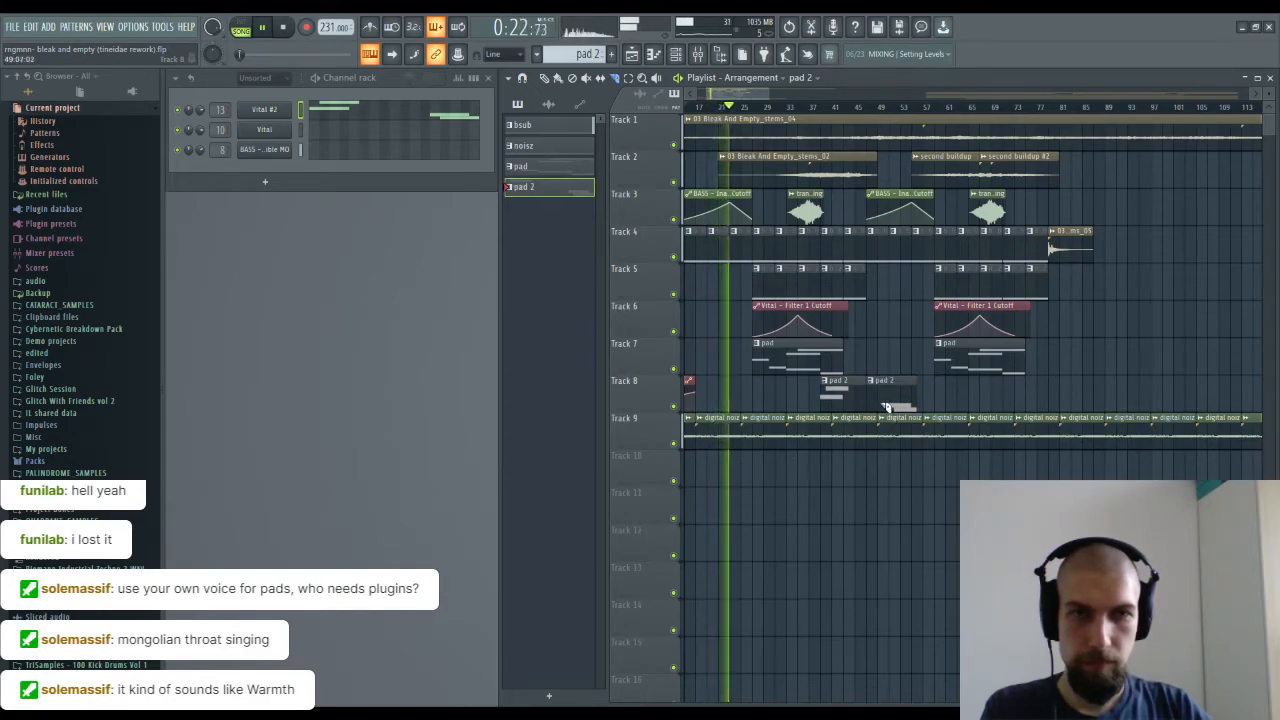
{"action": "right_click", "coordinate": [882, 402]}
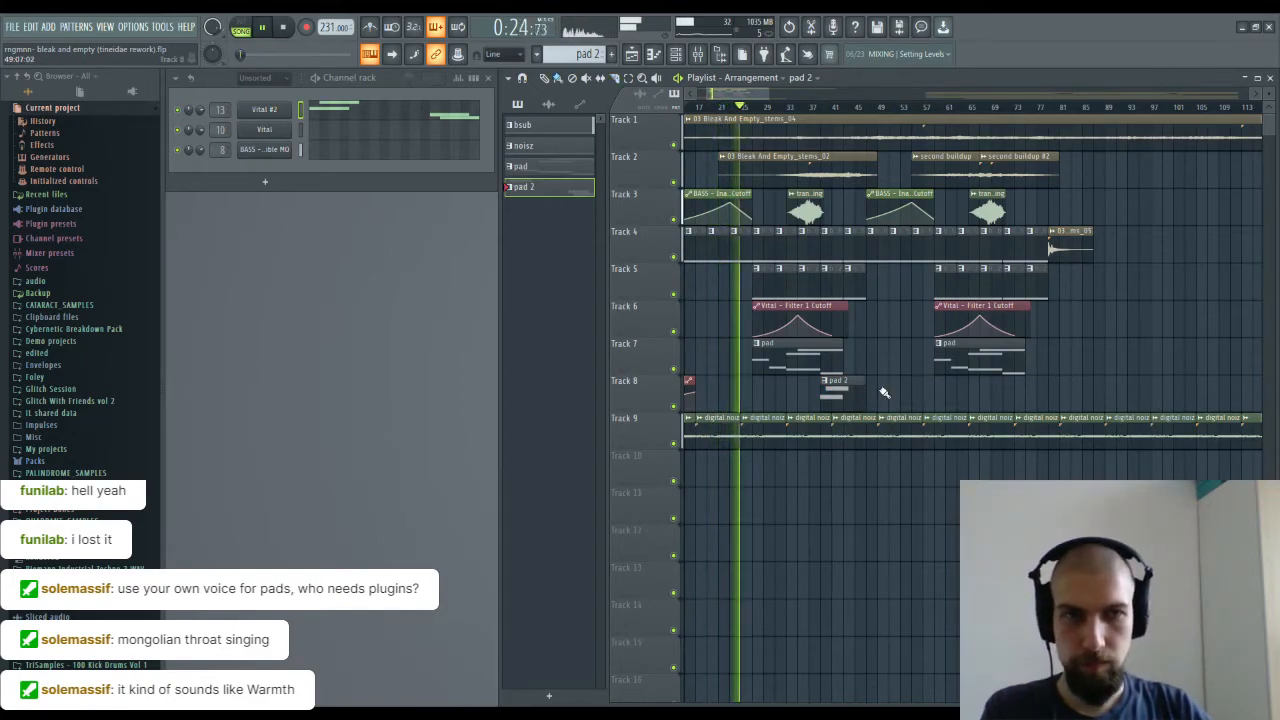
{"action": "left_click", "coordinate": [466, 111]}
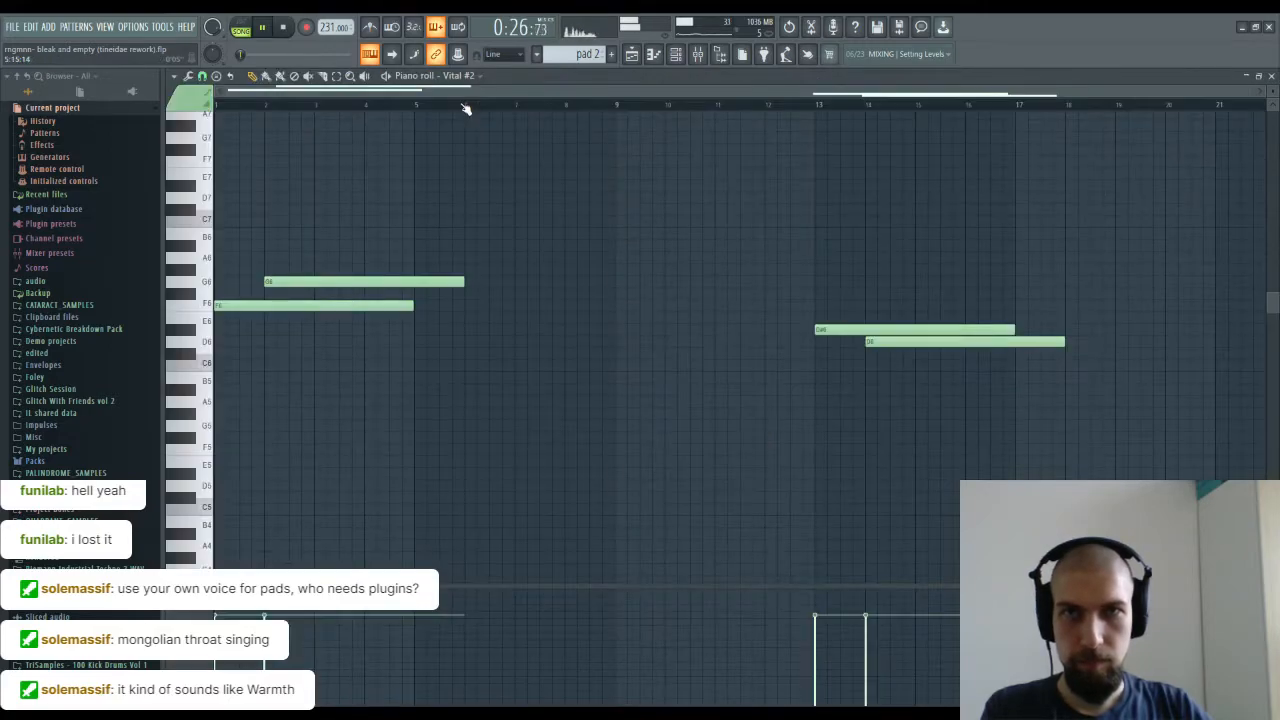
Step: Try moving the D#6 and D6 notes to start at bars 7 and 8 and listen to the arrangement
{"action": "left_click_drag", "start_coordinate": [1080, 471], "coordinate": [586, 329]}
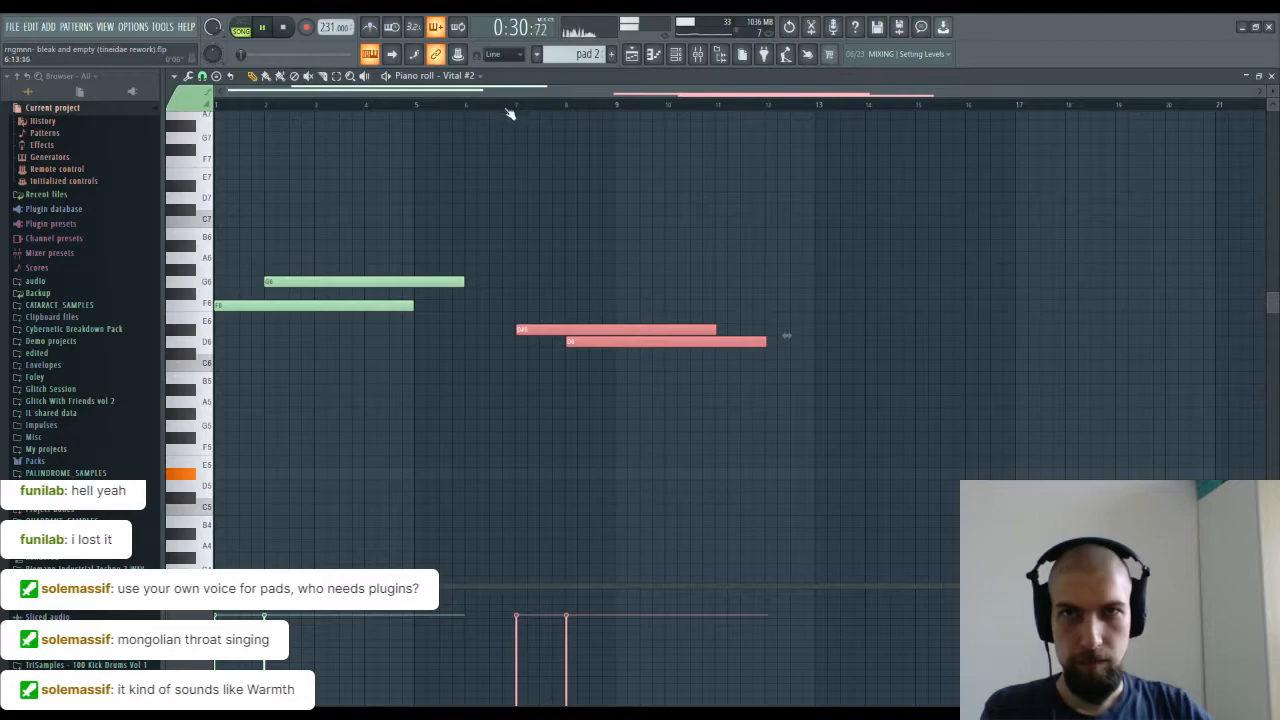
{"action": "scroll", "coordinate": [512, 110], "scroll_direction": "up", "scroll_amount": 4}
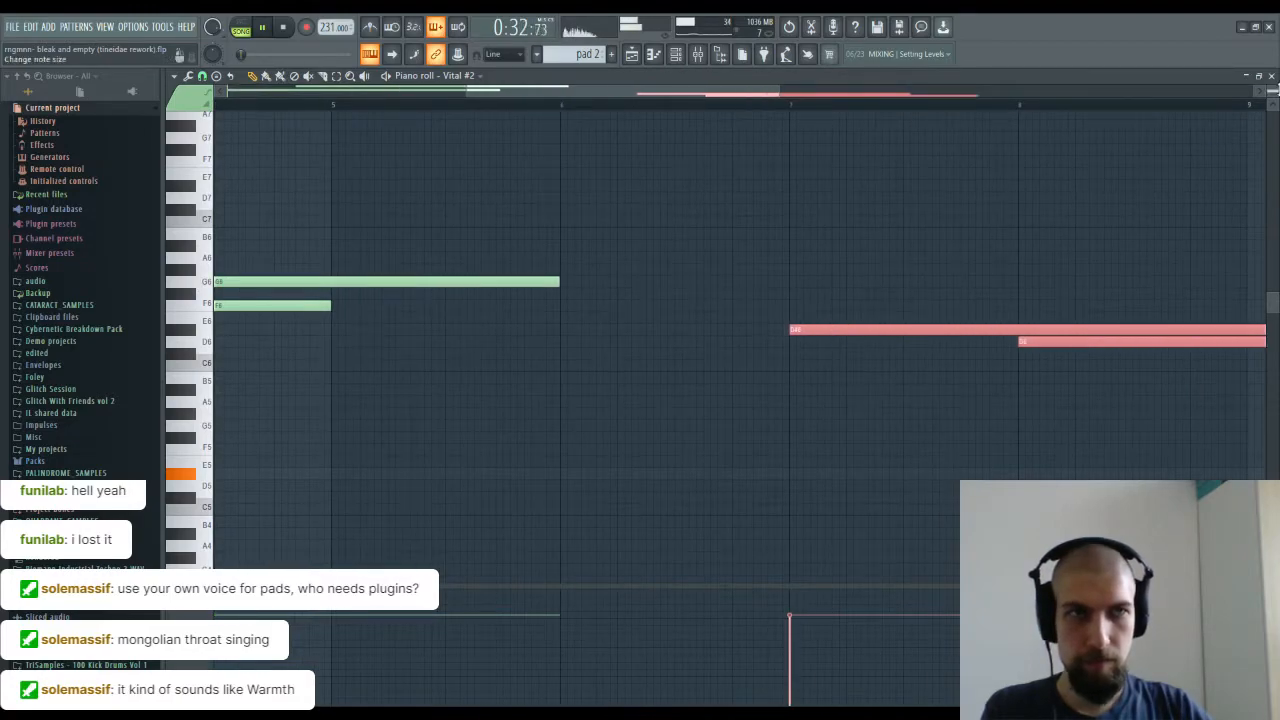
{"action": "left_click", "coordinate": [1272, 75]}
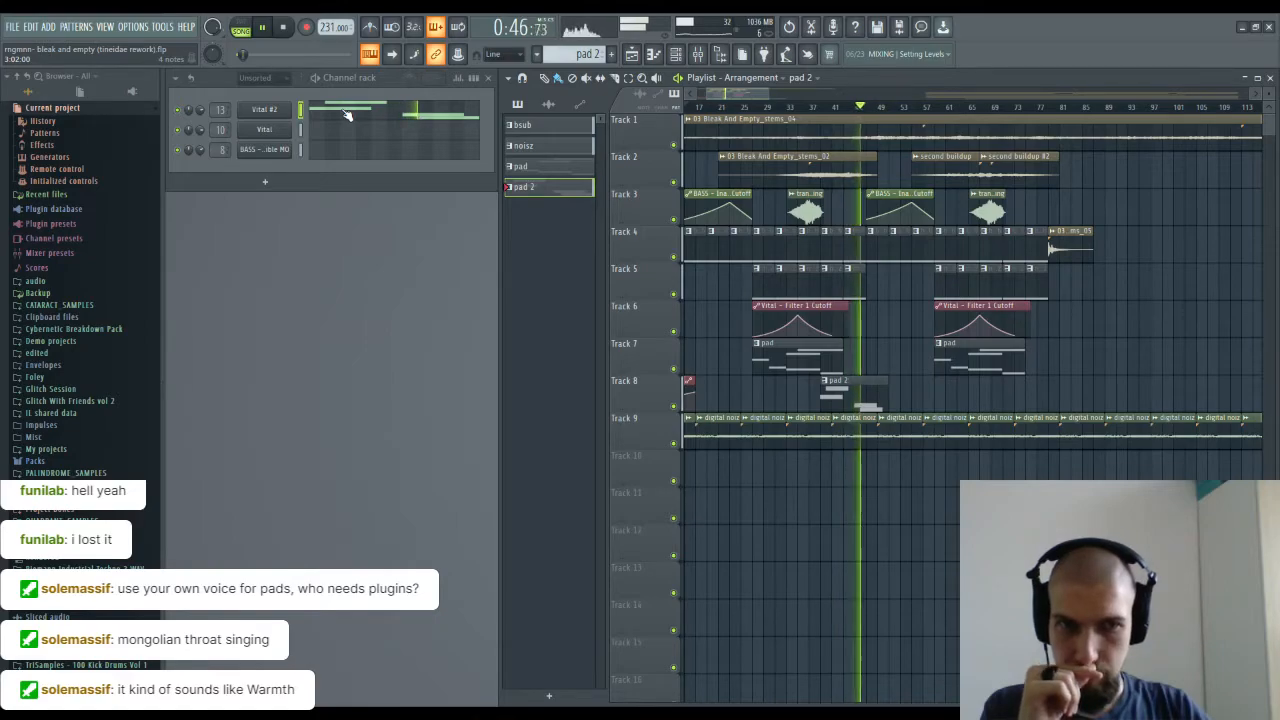
{"action": "key", "text": "space"}
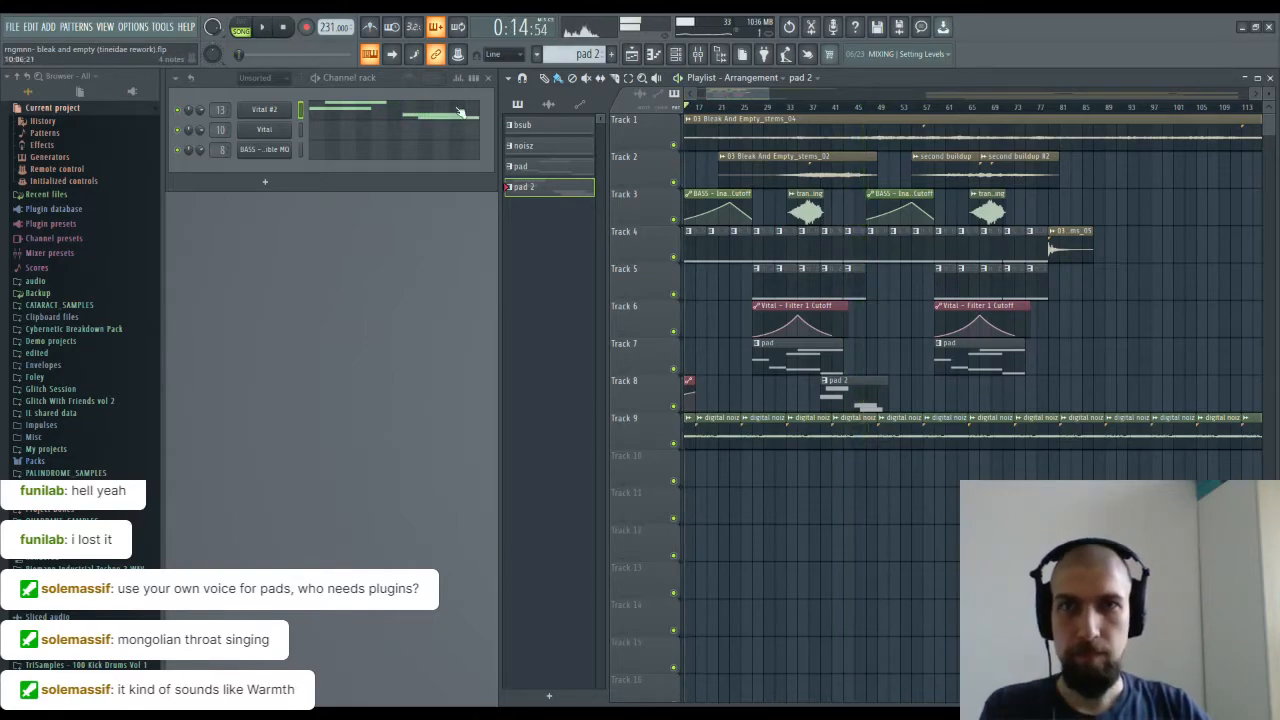
Step: Slice the pad 2 clip on Track 8 at bar 45 and move its second part to bar 75
{"action": "left_click", "coordinate": [345, 115]}
{"action": "left_click", "coordinate": [1271, 76]}
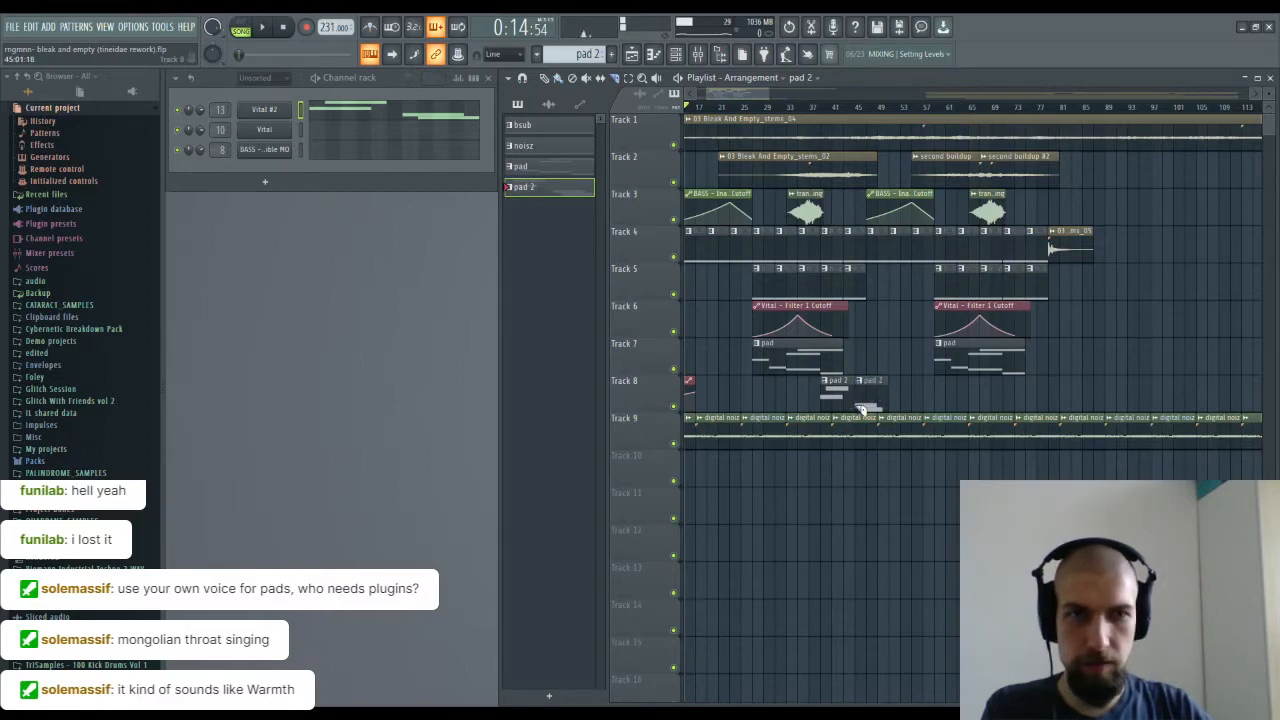
{"action": "left_click_drag", "start_coordinate": [877, 390], "coordinate": [1037, 400]}
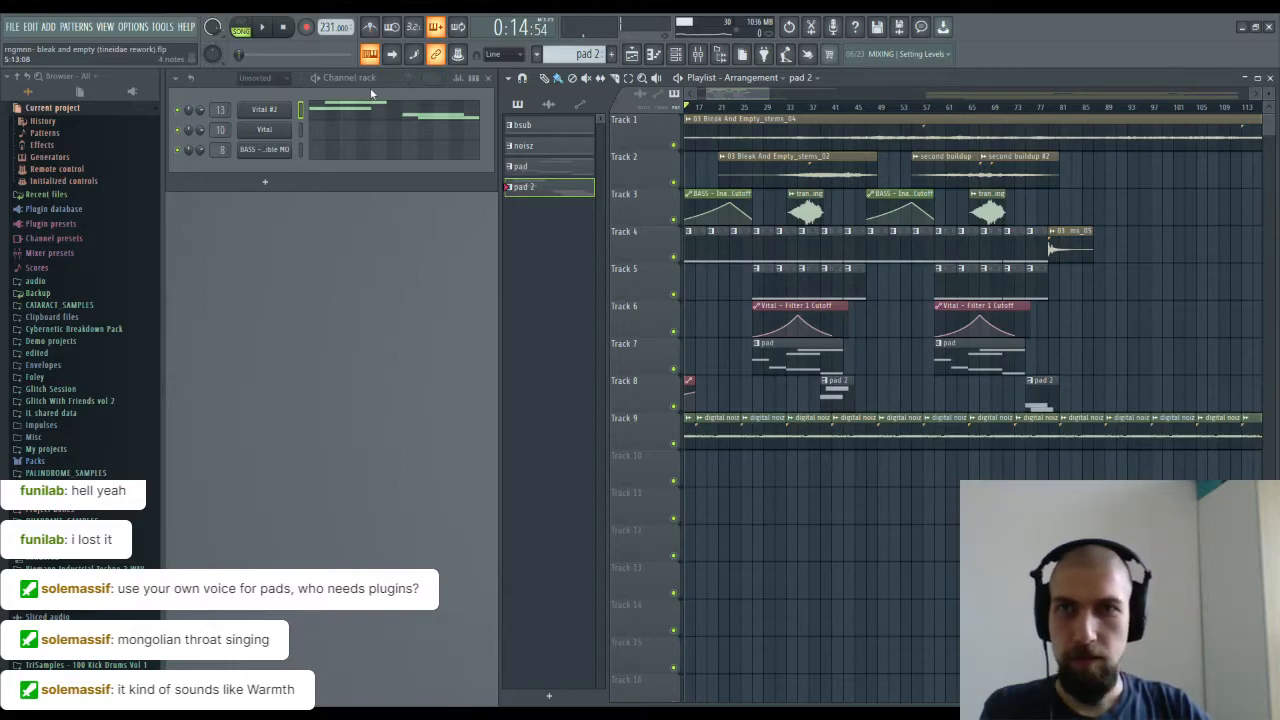
Step: Reopen the pad 2 notes of Vital #2 and move the D#6 and D6 notes back to bars 13 and 14
{"action": "left_click", "coordinate": [474, 117]}
{"action": "scroll", "coordinate": [485, 106], "scroll_direction": "down", "scroll_amount": 5}
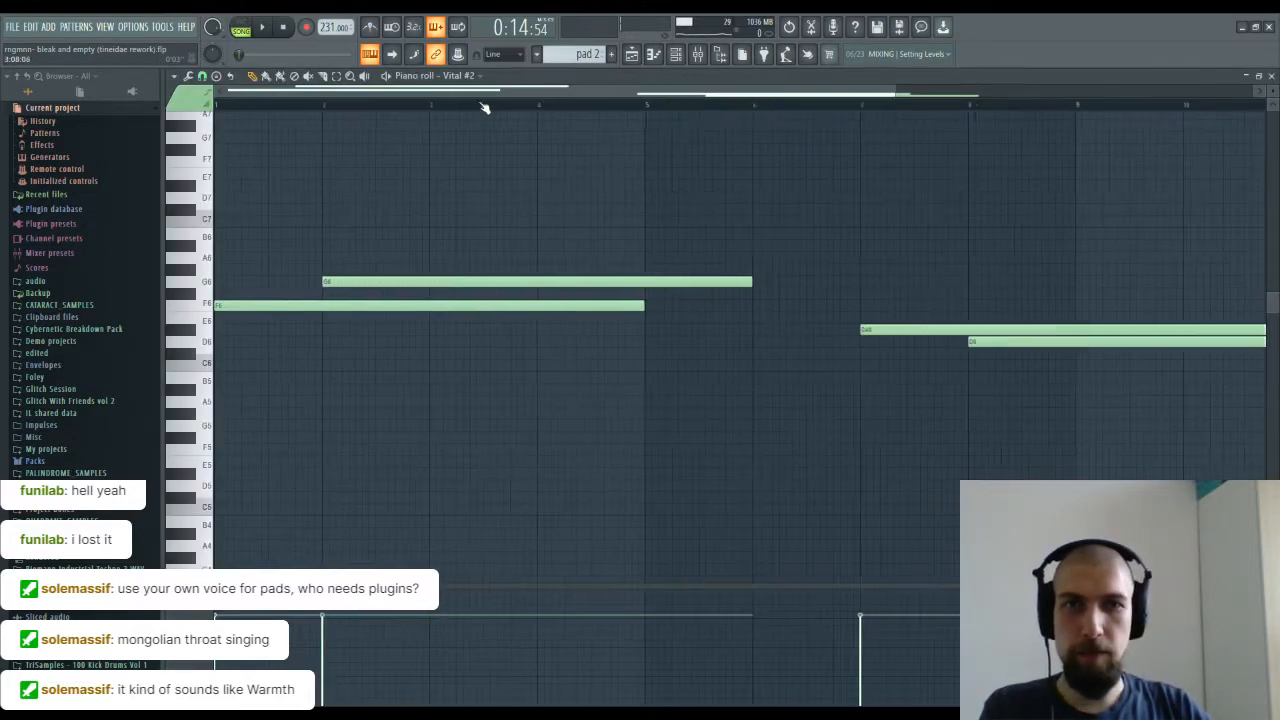
{"action": "left_click_drag", "start_coordinate": [1040, 466], "coordinate": [729, 252]}
{"action": "left_click_drag", "start_coordinate": [760, 323], "coordinate": [1100, 331]}
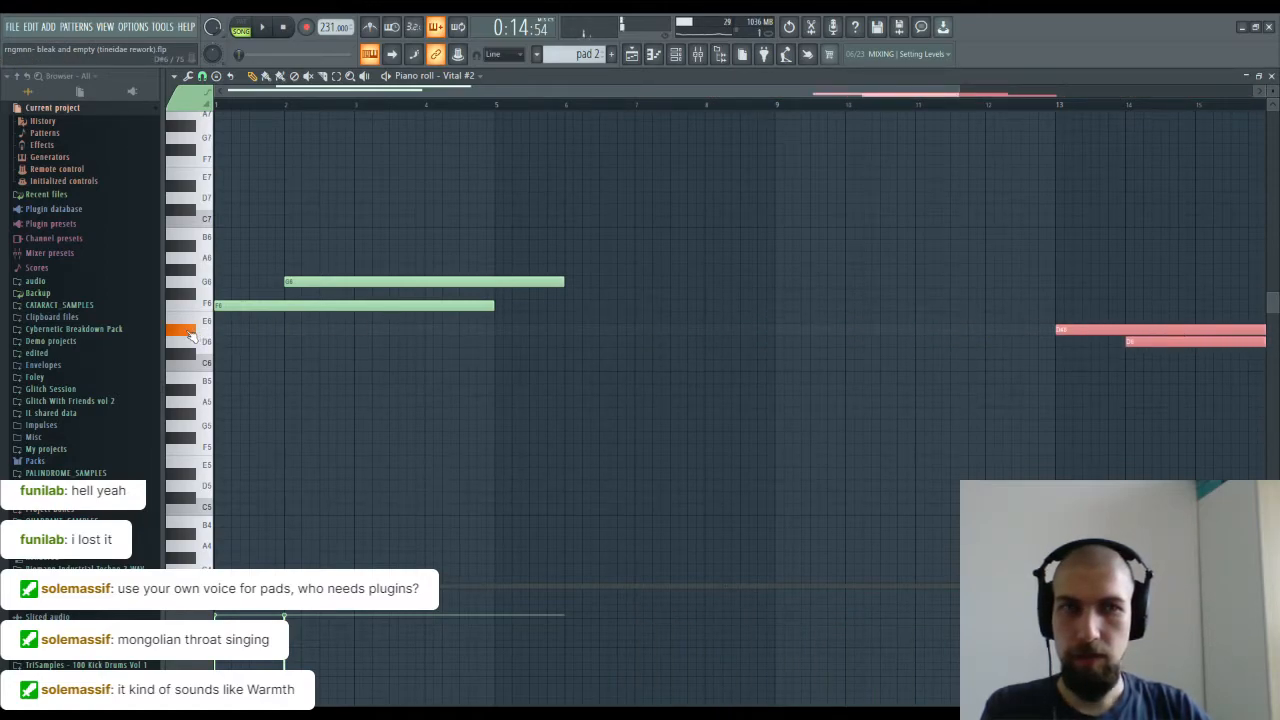
Step: Lengthen the F6, G6, D#6 and D6 notes to seven bars each
{"action": "left_click_drag", "start_coordinate": [643, 390], "coordinate": [362, 206]}
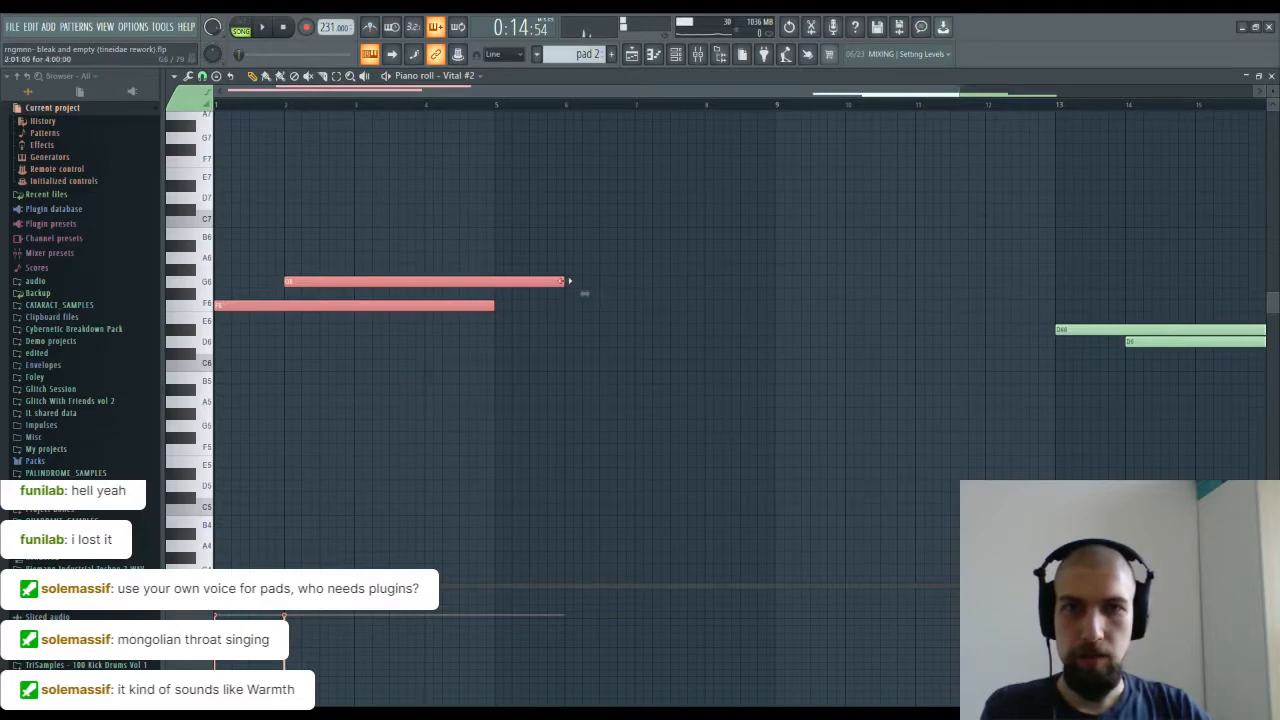
{"action": "left_click_drag", "start_coordinate": [565, 284], "coordinate": [743, 293]}
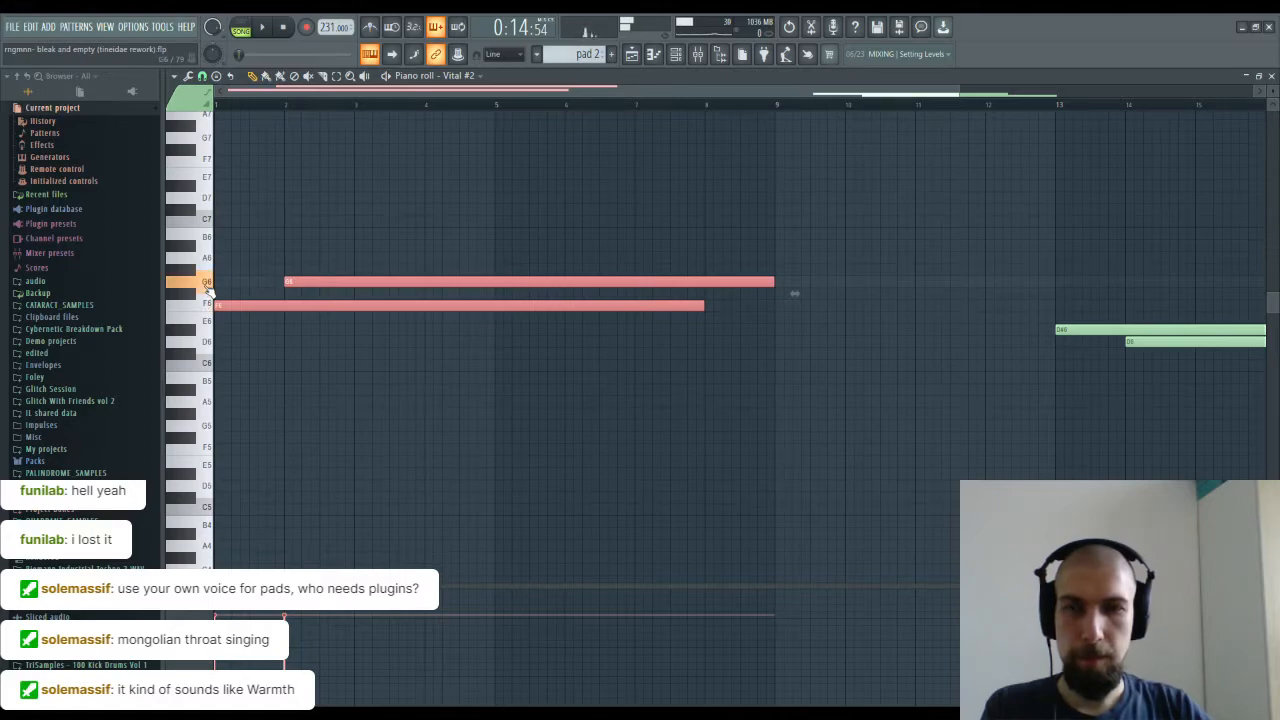
{"action": "left_click_drag", "start_coordinate": [1170, 191], "coordinate": [794, 189]}
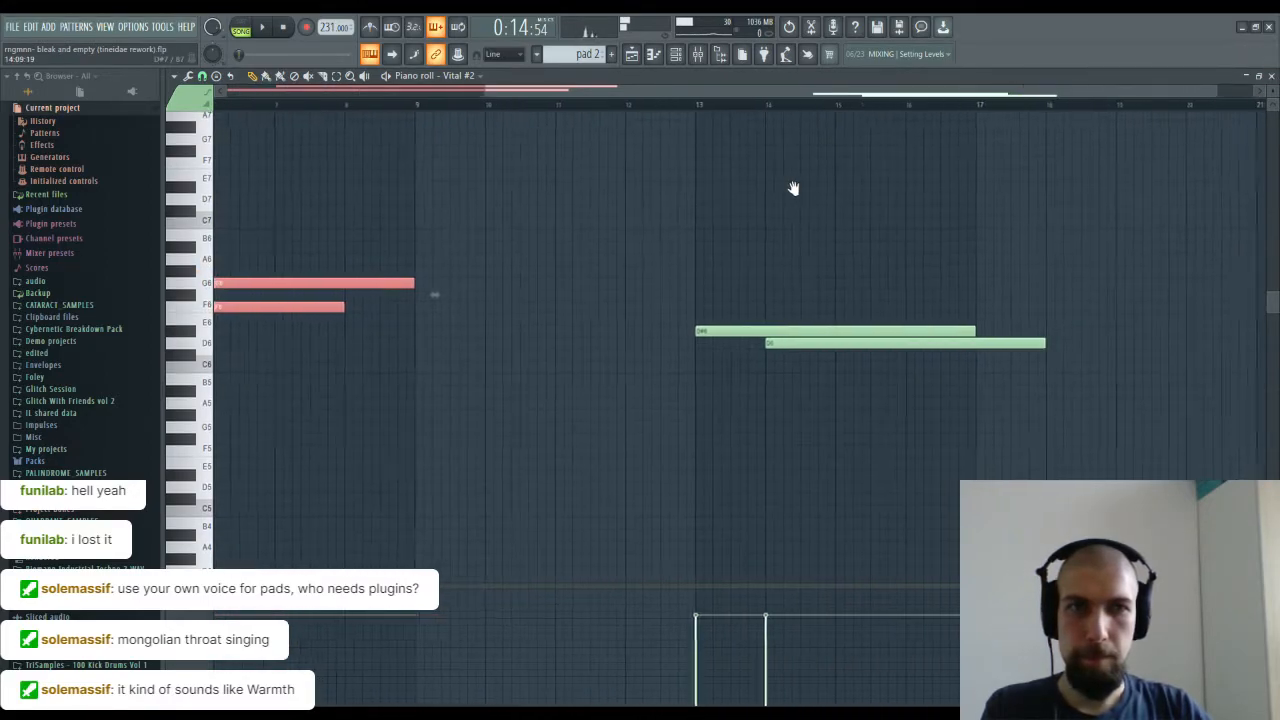
{"action": "left_click_drag", "start_coordinate": [1096, 429], "coordinate": [871, 291]}
{"action": "left_click_drag", "start_coordinate": [1035, 344], "coordinate": [1241, 365]}
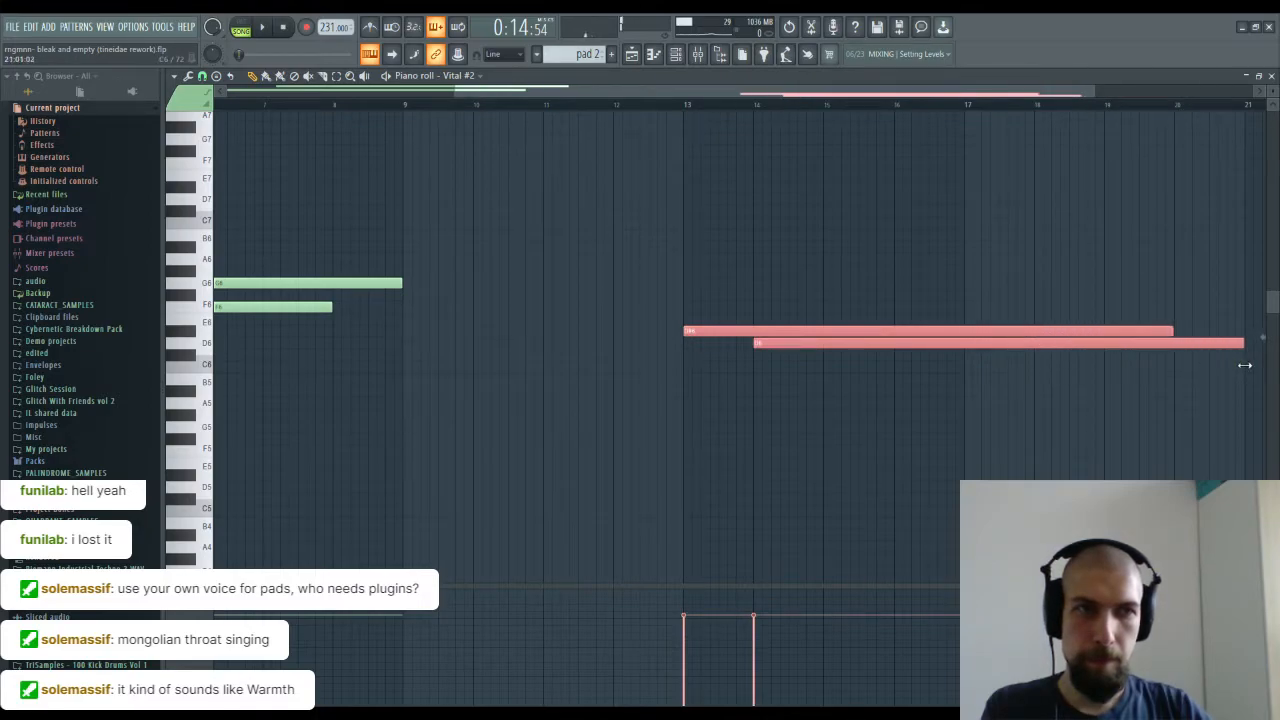
Step: Extend the pad 2 clip at bar 39 on Track 8 to 20 bars and delete the second pad 2 clip at bar 75
{"action": "key", "text": "F7"}
{"action": "key", "text": "space"}
{"action": "left_click_drag", "start_coordinate": [857, 392], "coordinate": [894, 406]}
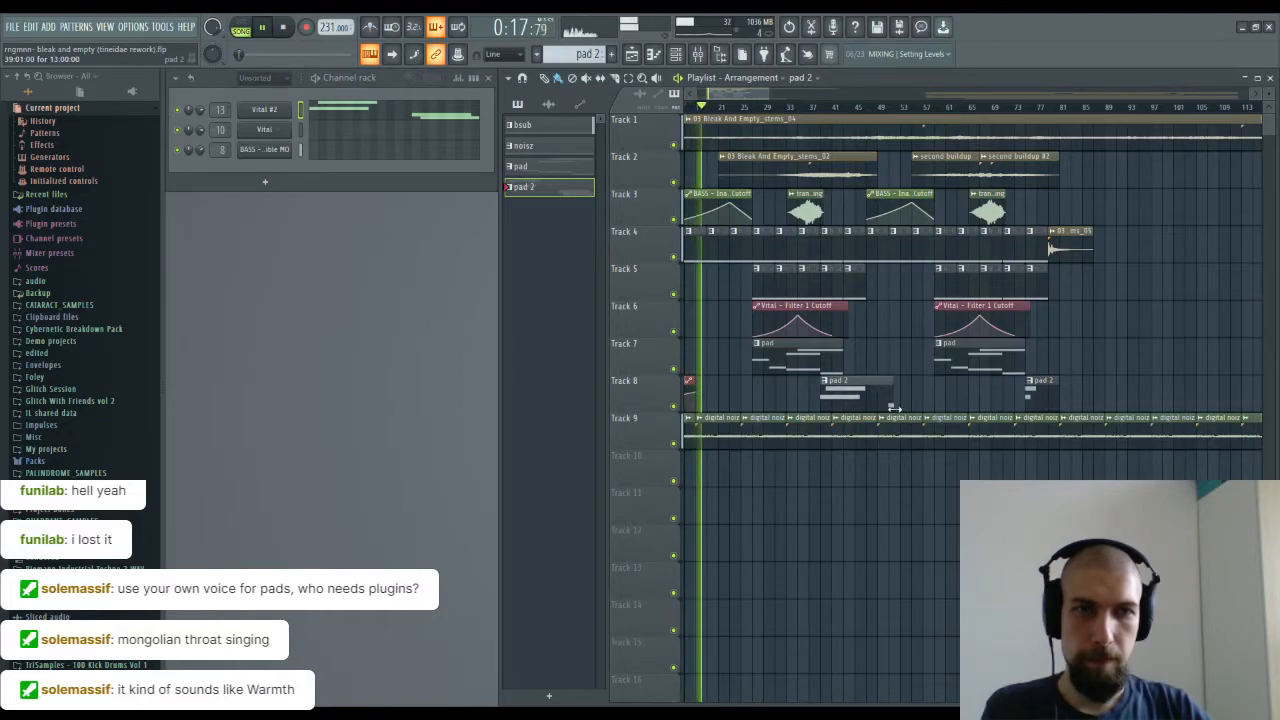
{"action": "left_click_drag", "start_coordinate": [894, 408], "coordinate": [934, 410]}
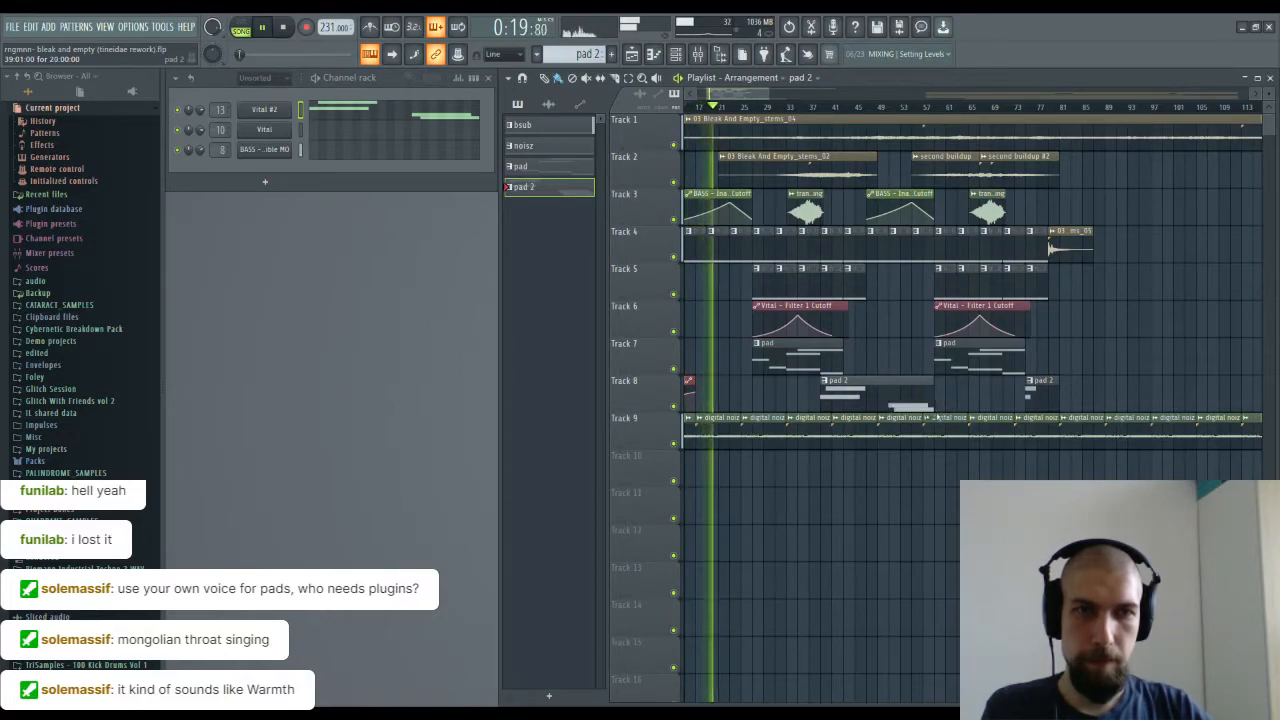
{"action": "right_click", "coordinate": [1042, 396]}
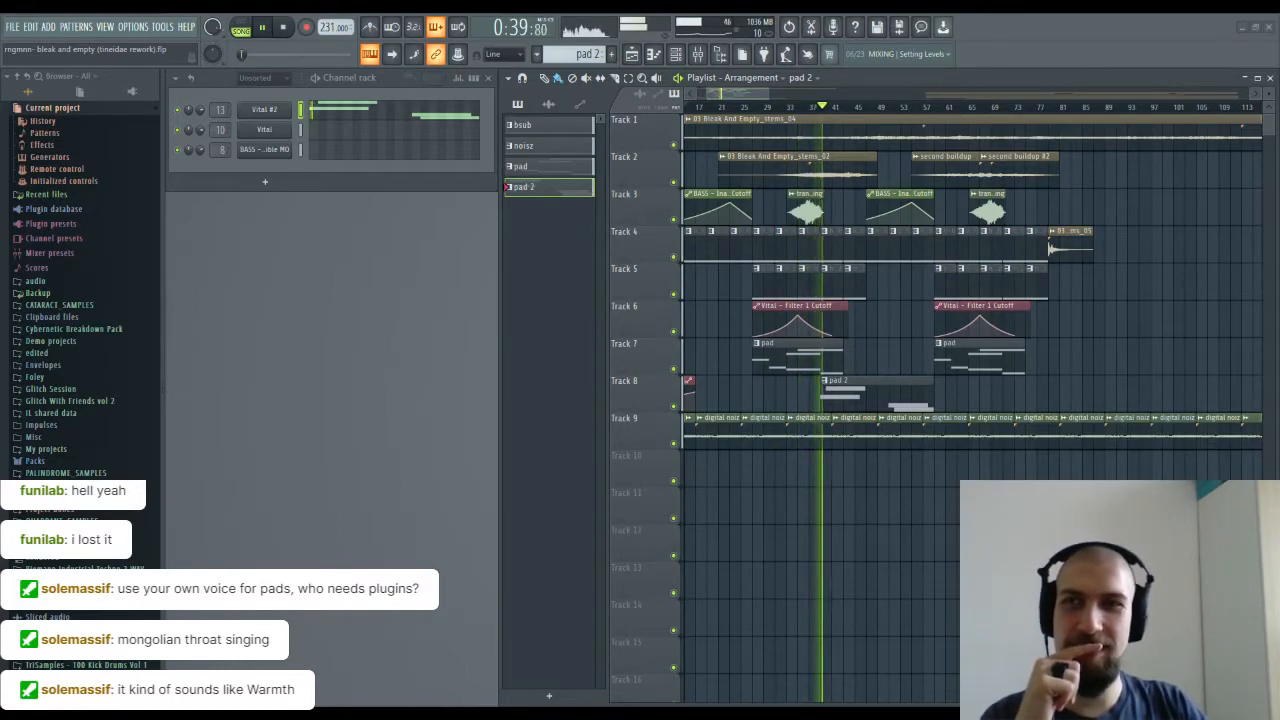
Step: Shorten the F6 and G6 notes in pad 2 to five bars each and lower the velocities of the pattern's notes
{"action": "double_click", "coordinate": [860, 374]}
{"action": "key", "text": "space"}
{"action": "left_click_drag", "start_coordinate": [758, 426], "coordinate": [616, 228]}
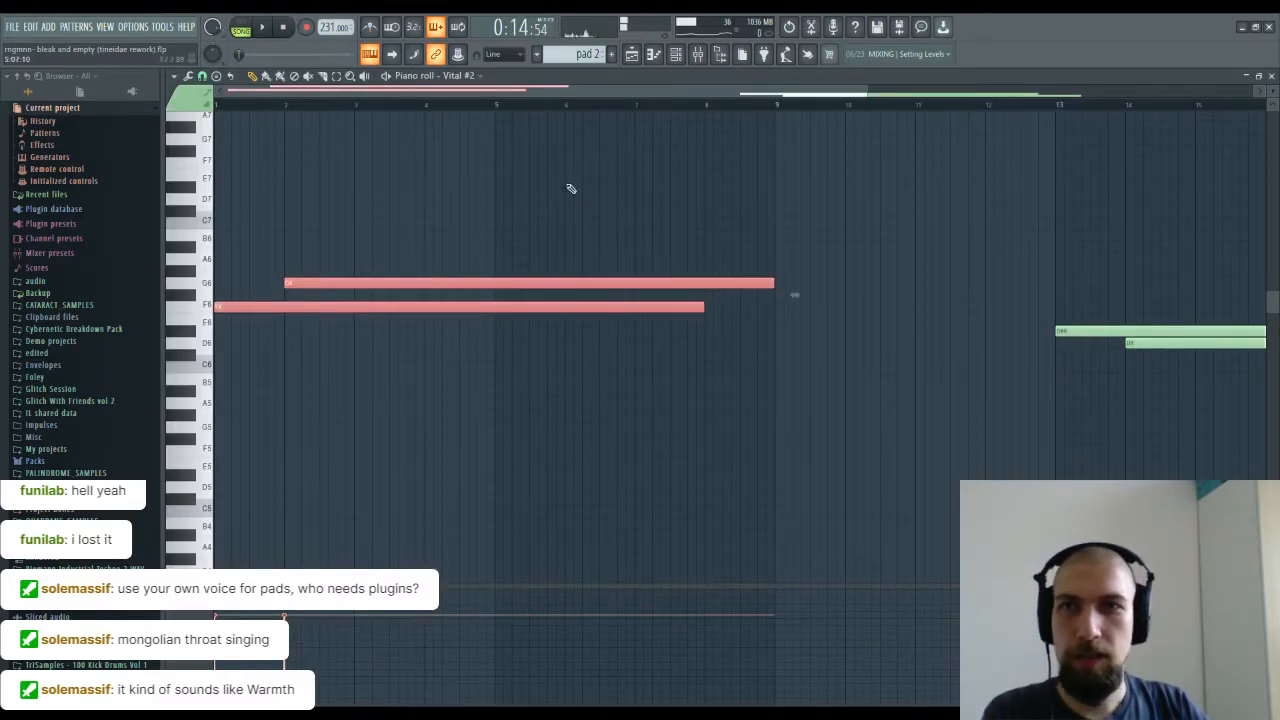
{"action": "left_click_drag", "start_coordinate": [775, 283], "coordinate": [633, 311]}
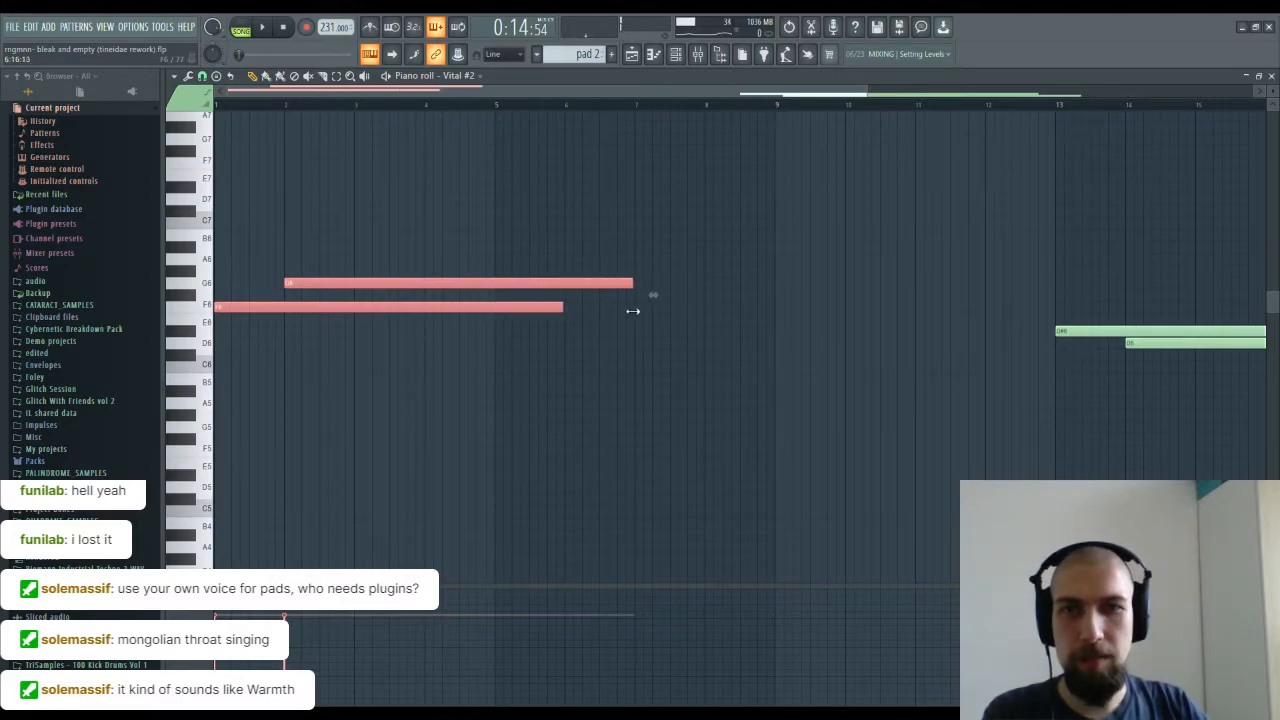
{"action": "left_click", "coordinate": [1271, 75]}
{"action": "left_click", "coordinate": [352, 122]}
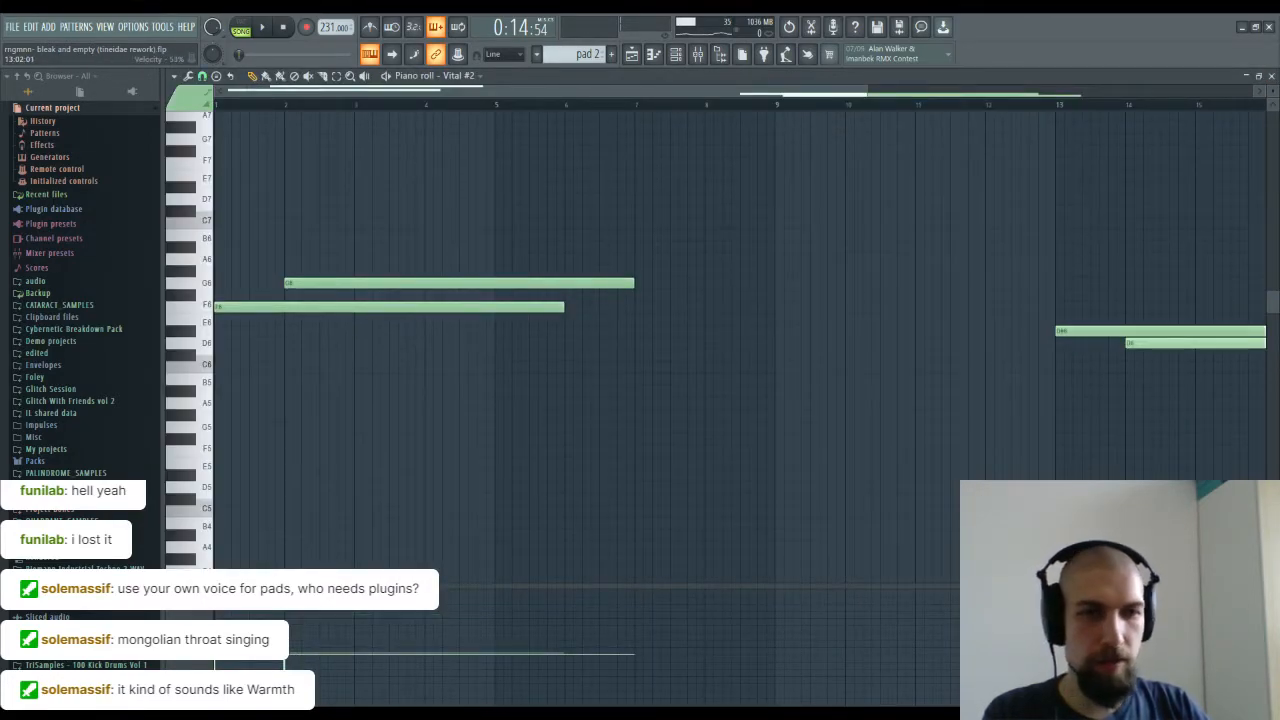
{"action": "left_click", "coordinate": [1271, 76]}
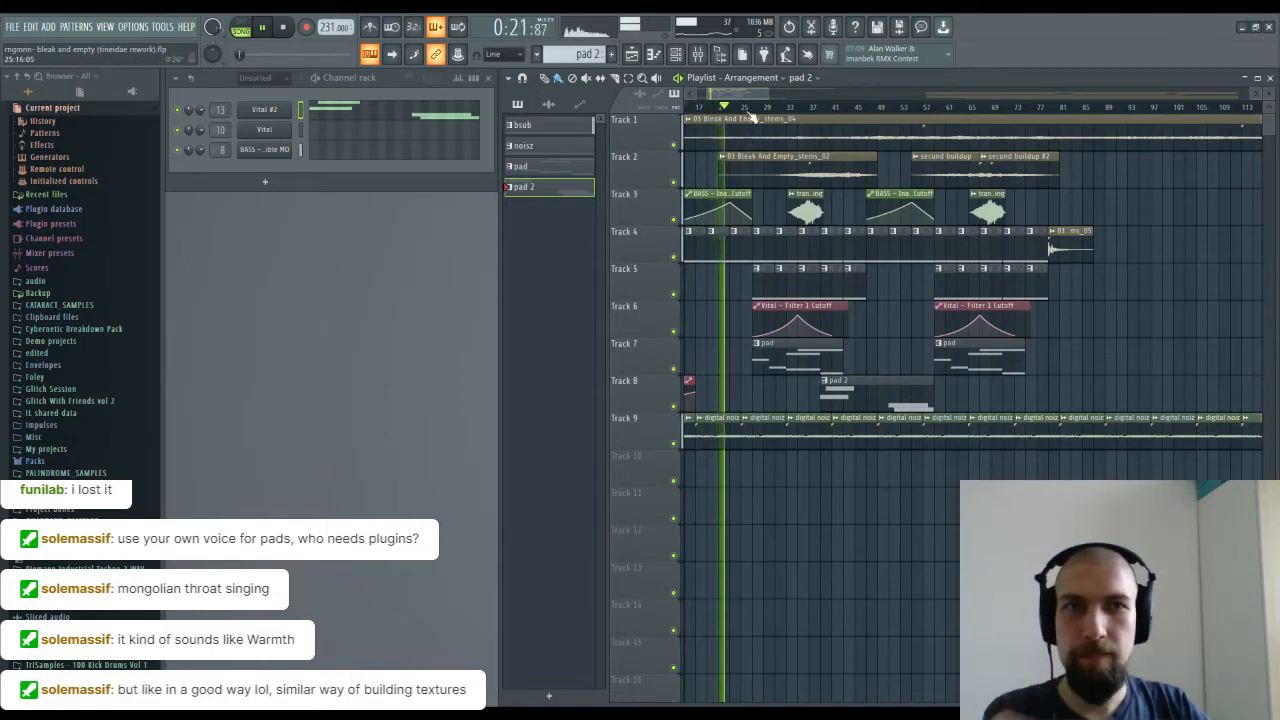
Step: Set the channel volume of the transitional something sample on Track 3 to about 33%
{"action": "scroll", "coordinate": [756, 220], "scroll_direction": "up", "scroll_amount": 2}
{"action": "scroll", "coordinate": [760, 350], "scroll_direction": "up", "scroll_amount": 1}
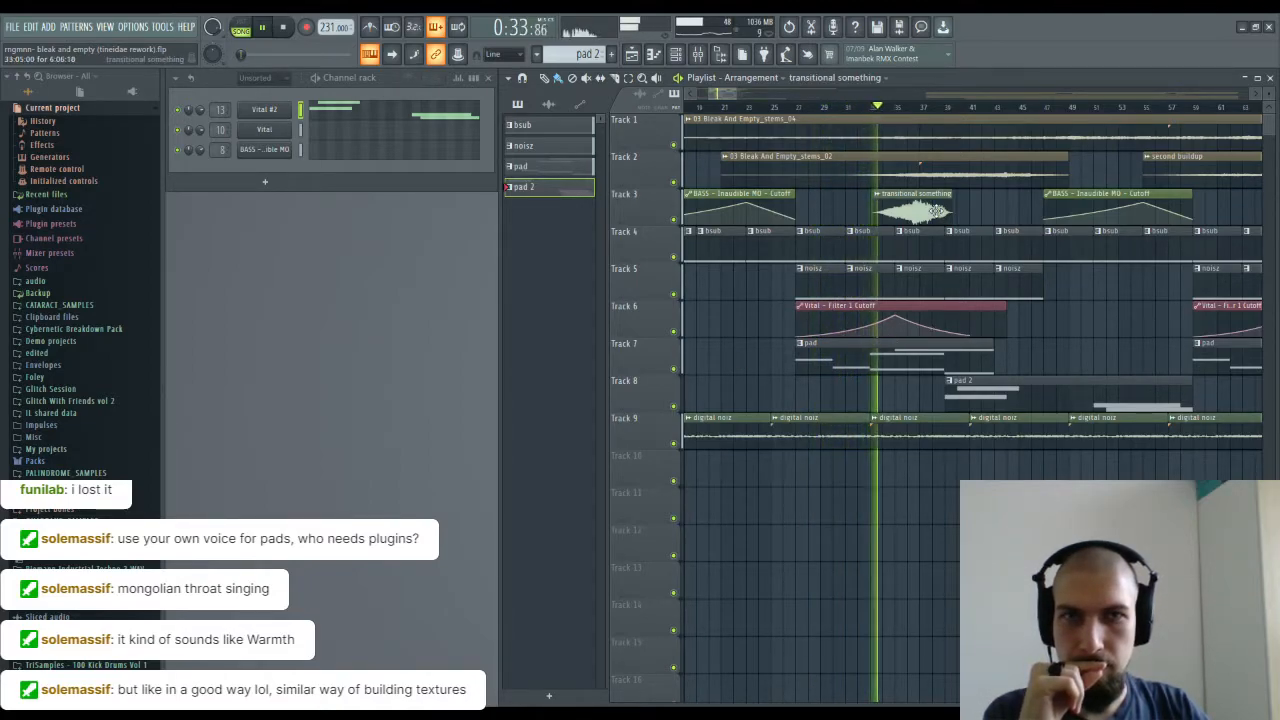
{"action": "double_click", "coordinate": [911, 207]}
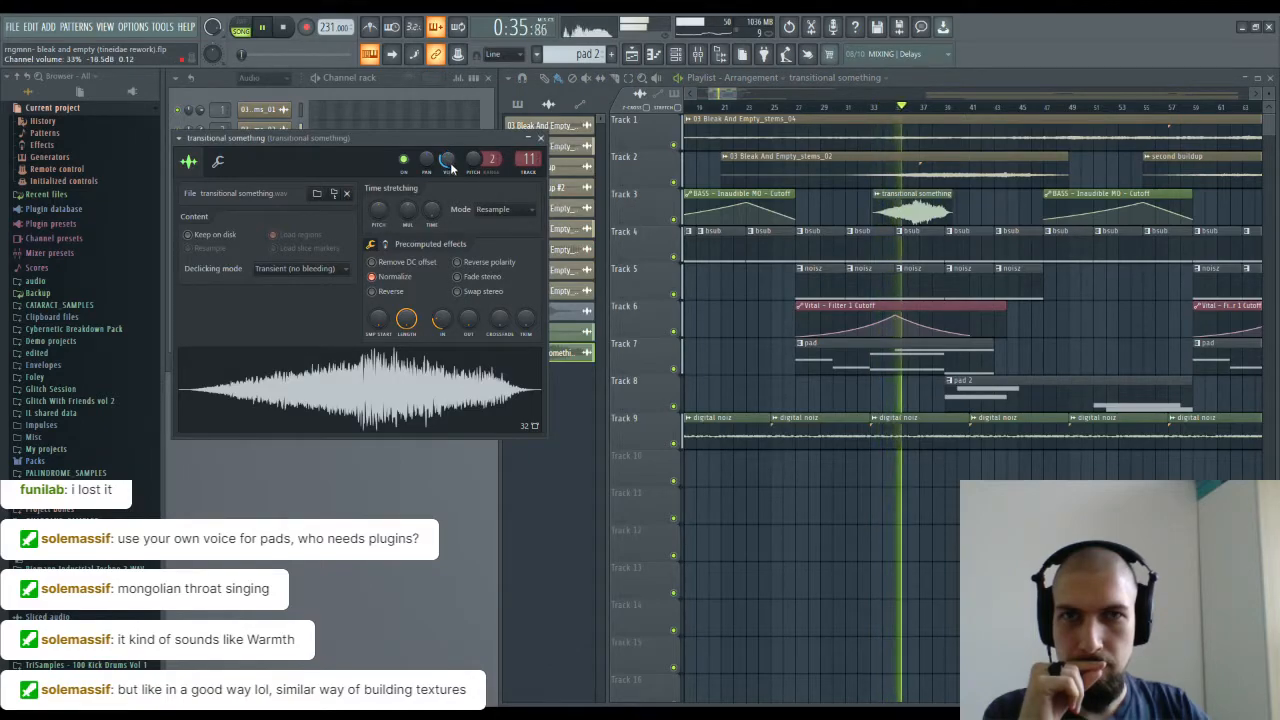
{"action": "left_click", "coordinate": [539, 148]}
{"action": "key", "text": "Escape"}
Step: Show the unsorted channels and shorten the F6 and G6 notes of Vital #2 in pad 2 to four and a half bars each
{"action": "left_click", "coordinate": [281, 80]}
{"action": "left_click", "coordinate": [280, 140]}
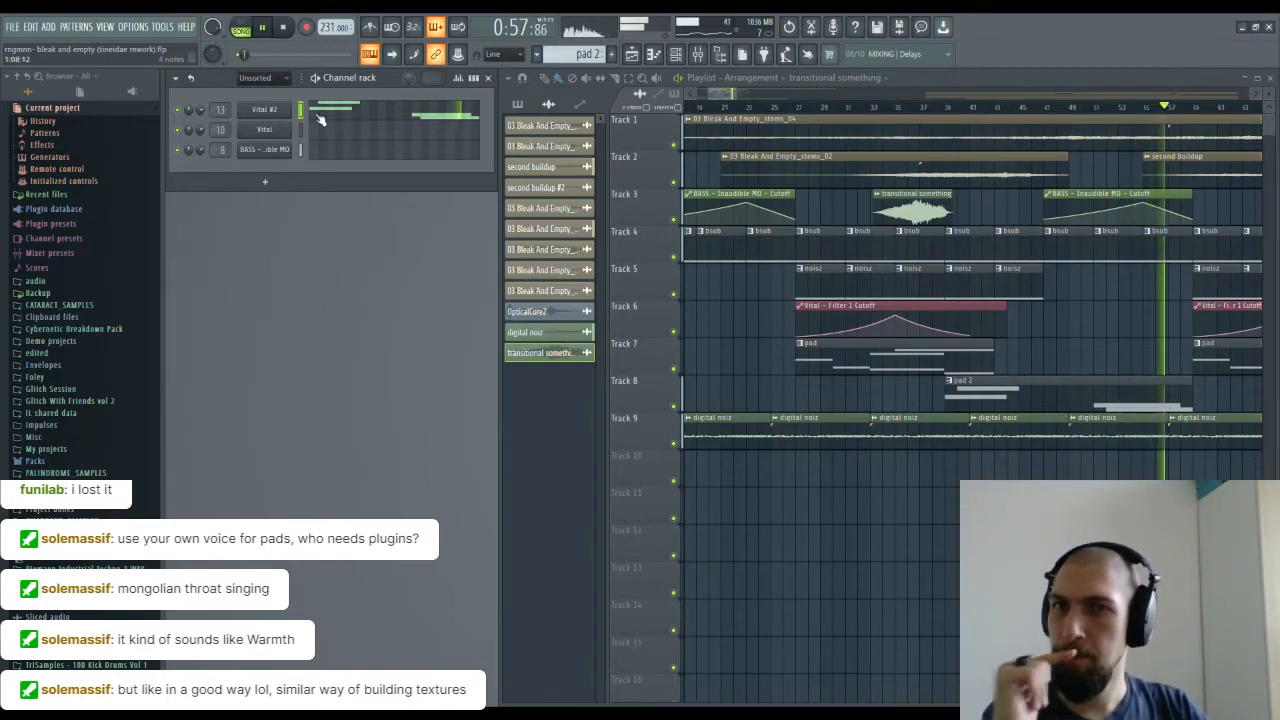
{"action": "key", "text": "F7"}
{"action": "scroll", "coordinate": [608, 110], "scroll_direction": "down", "scroll_amount": 3}
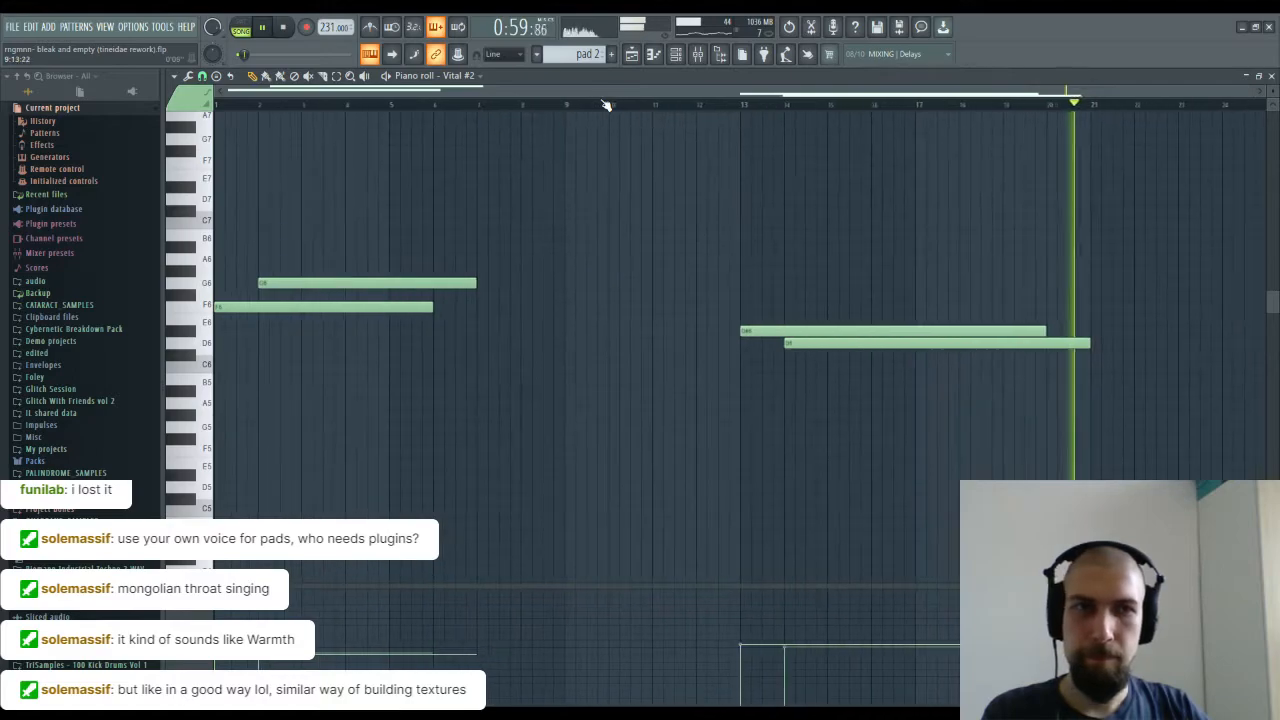
{"action": "left_click_drag", "start_coordinate": [449, 363], "coordinate": [296, 197]}
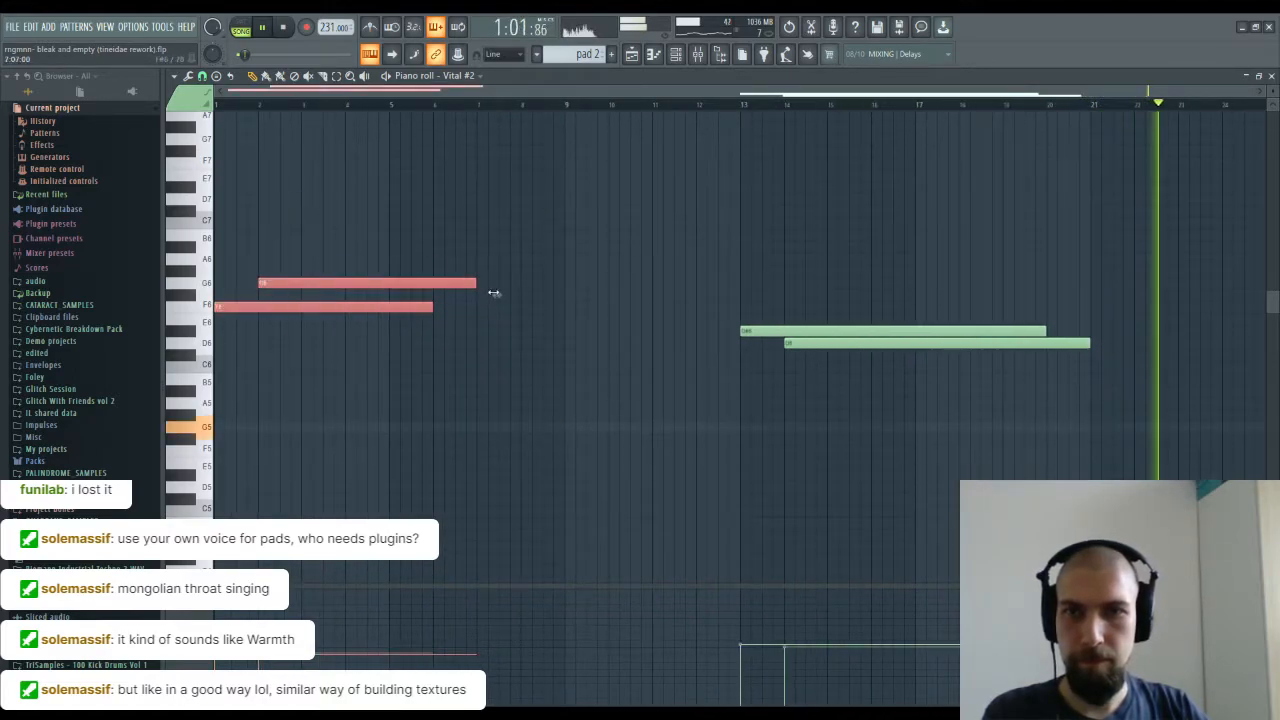
{"action": "left_click_drag", "start_coordinate": [477, 289], "coordinate": [451, 295]}
Step: Shorten the D#6 and D6 notes at bars 13 and 14 to four and a half bars each and return to the playlist
{"action": "left_click_drag", "start_coordinate": [560, 178], "coordinate": [1134, 430]}
{"action": "left_click_drag", "start_coordinate": [1094, 346], "coordinate": [937, 347]}
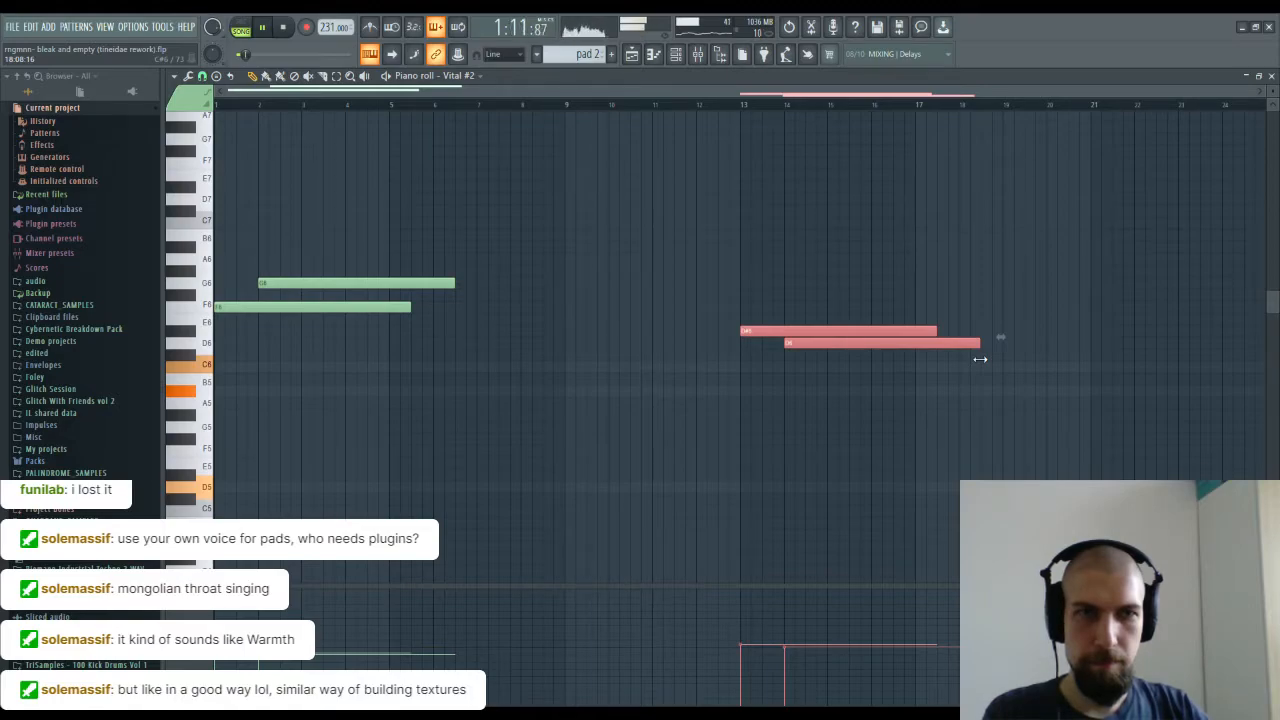
{"action": "left_click", "coordinate": [1272, 77]}
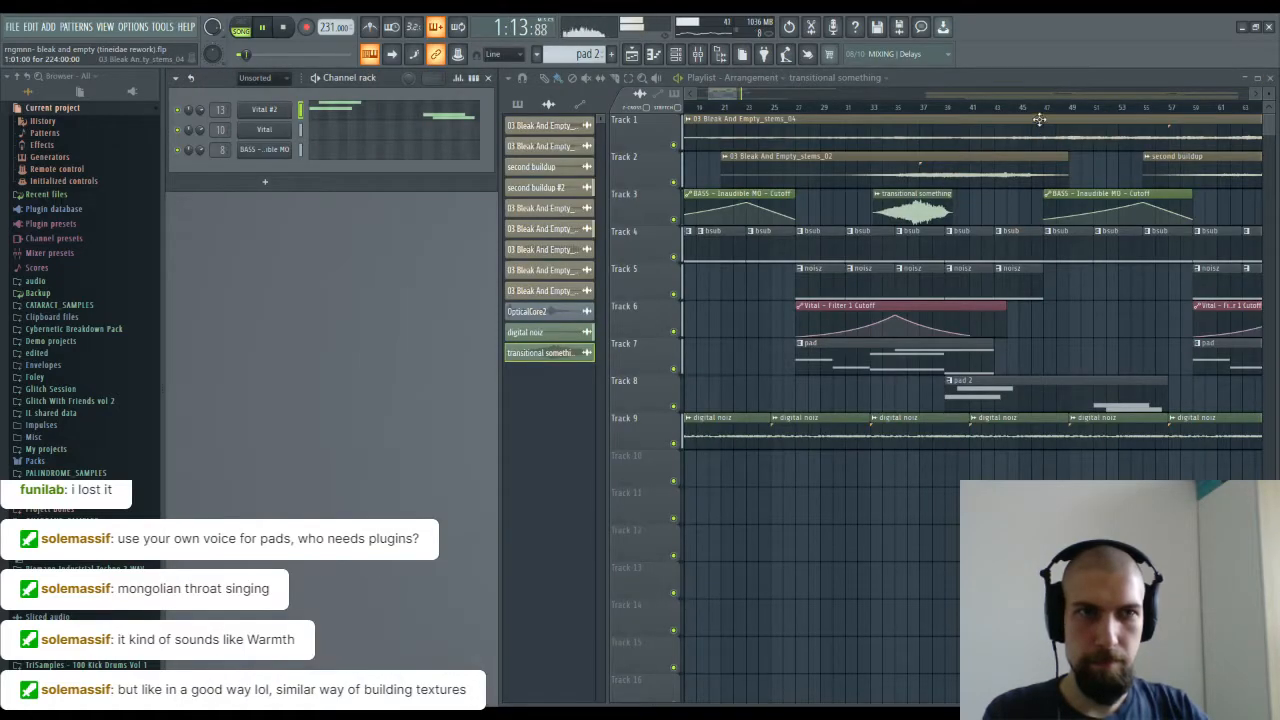
Step: Stop playback, check the sample settings of the 03 Bleak And Empty_stems_05 clip on Track 4 and delete the clip
{"action": "scroll", "coordinate": [1040, 120], "scroll_direction": "down", "scroll_amount": 5, "text": "ctrl"}
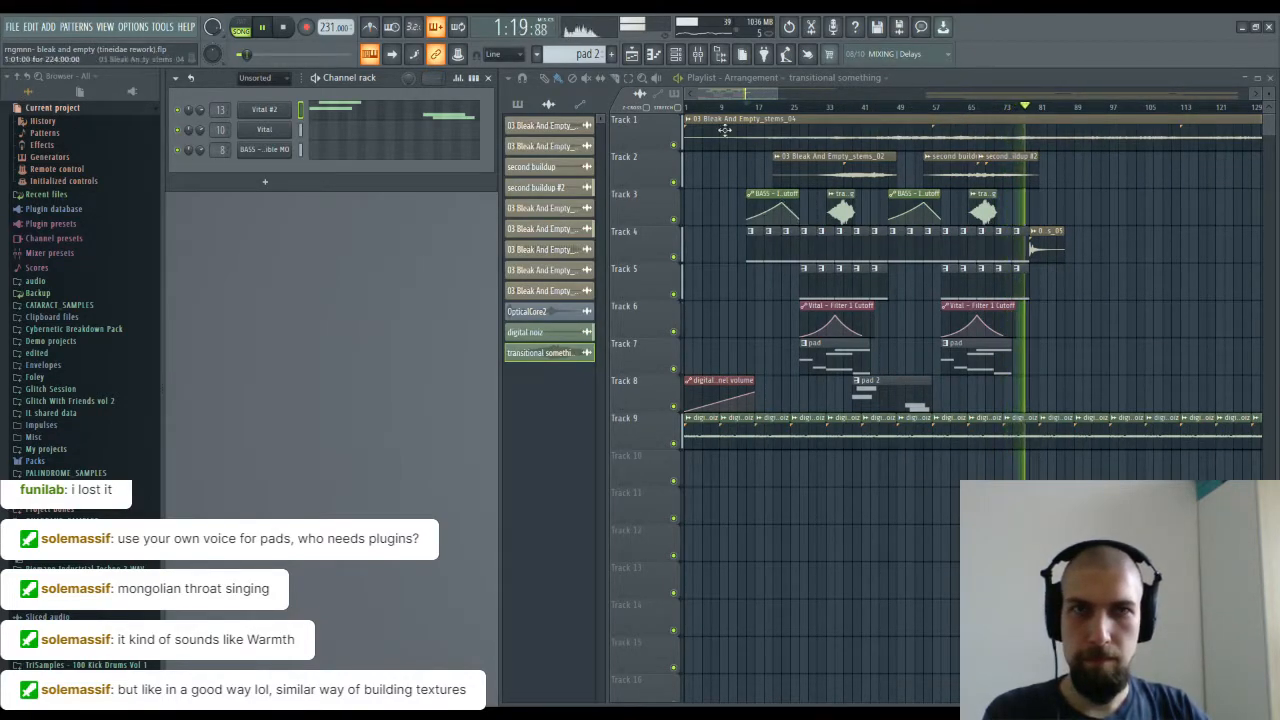
{"action": "left_click_drag", "start_coordinate": [1120, 296], "coordinate": [1012, 320]}
{"action": "key", "text": "space"}
{"action": "left_click_drag", "start_coordinate": [943, 246], "coordinate": [1007, 253]}
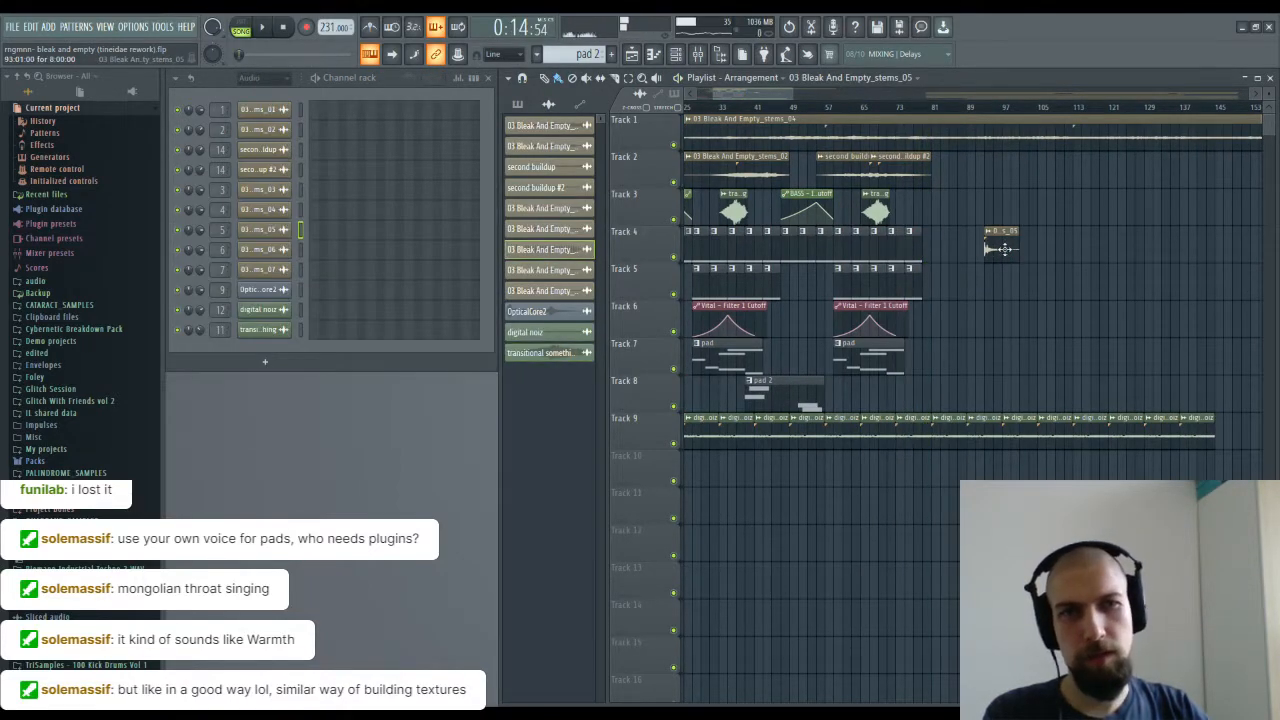
{"action": "double_click", "coordinate": [1004, 249]}
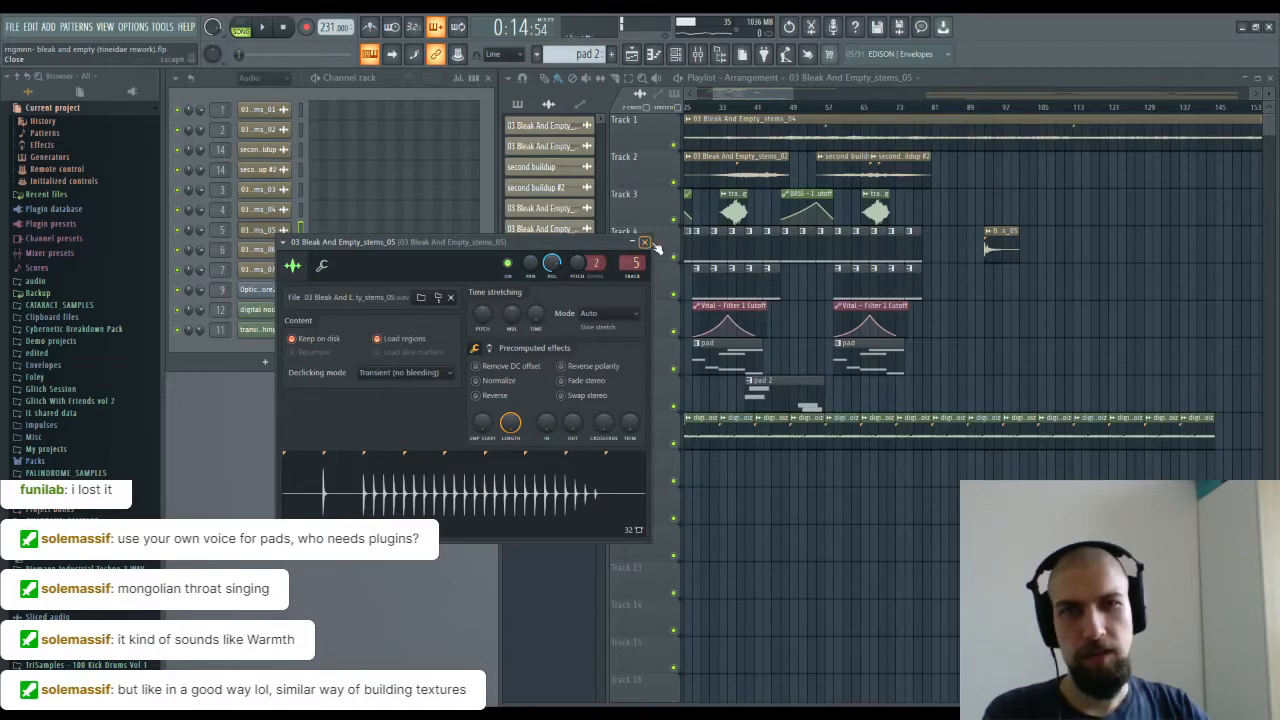
{"action": "left_click", "coordinate": [645, 242]}
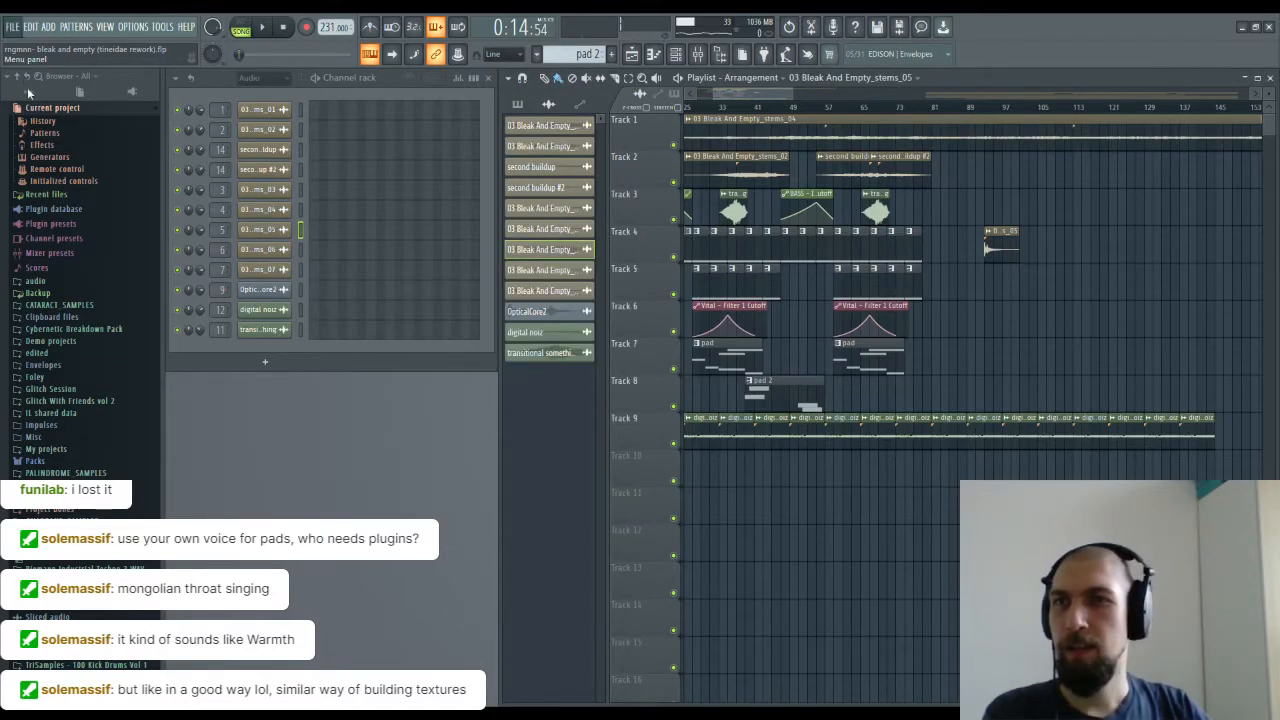
{"action": "scroll", "coordinate": [952, 322], "scroll_direction": "right", "scroll_amount": 4}
{"action": "right_click", "coordinate": [893, 238]}
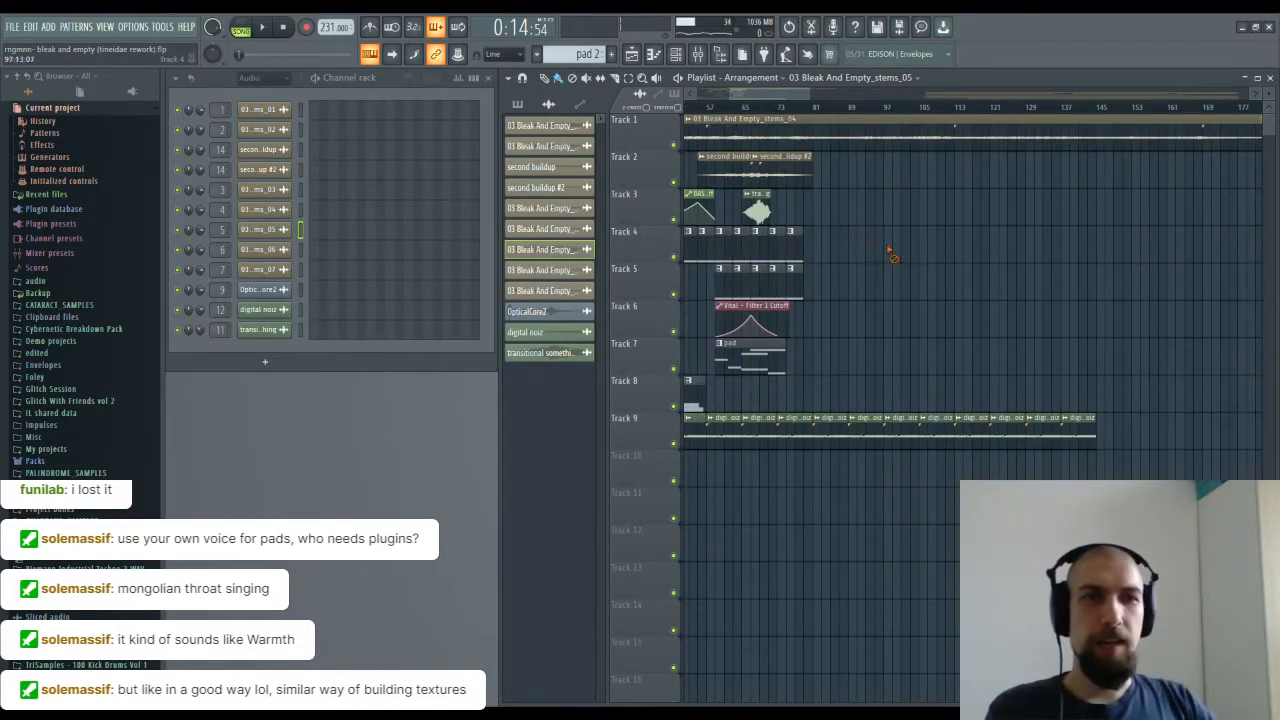
{"action": "scroll", "coordinate": [983, 108], "scroll_direction": "down", "scroll_amount": 5}
{"action": "left_click_drag", "start_coordinate": [1136, 308], "coordinate": [1132, 351]}
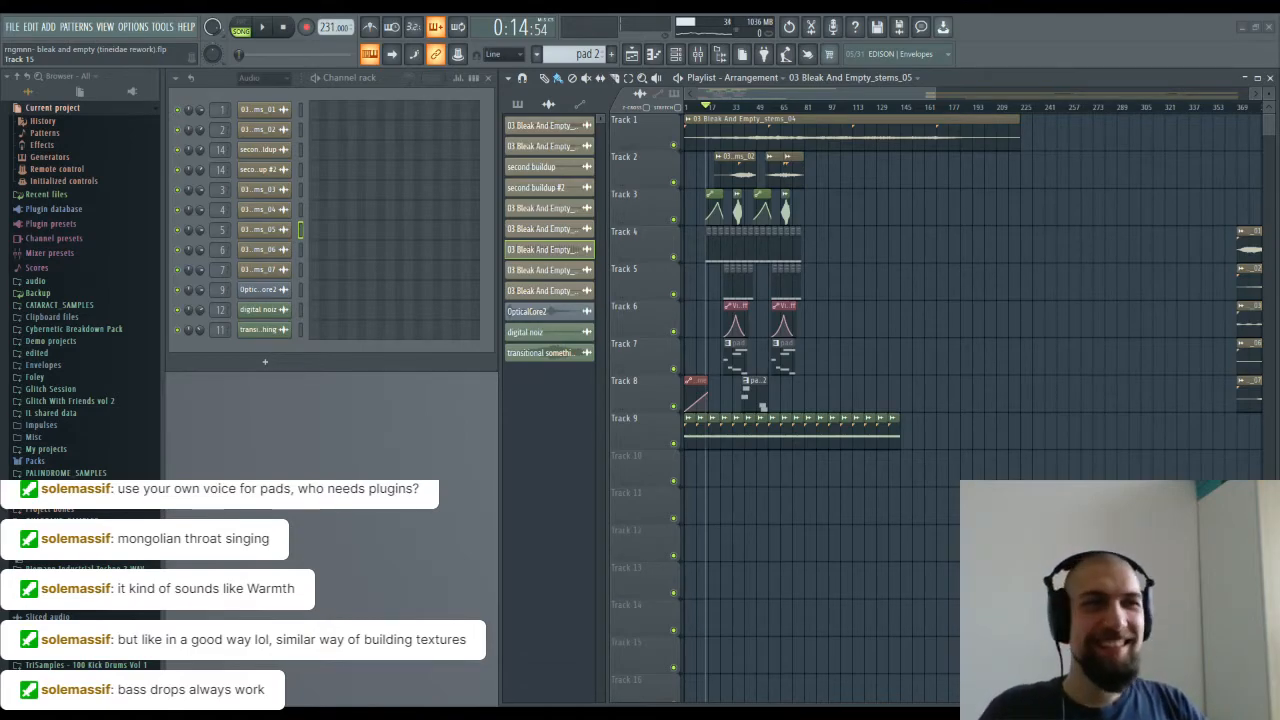
{"action": "scroll", "coordinate": [744, 138], "scroll_direction": "up", "scroll_amount": 2}
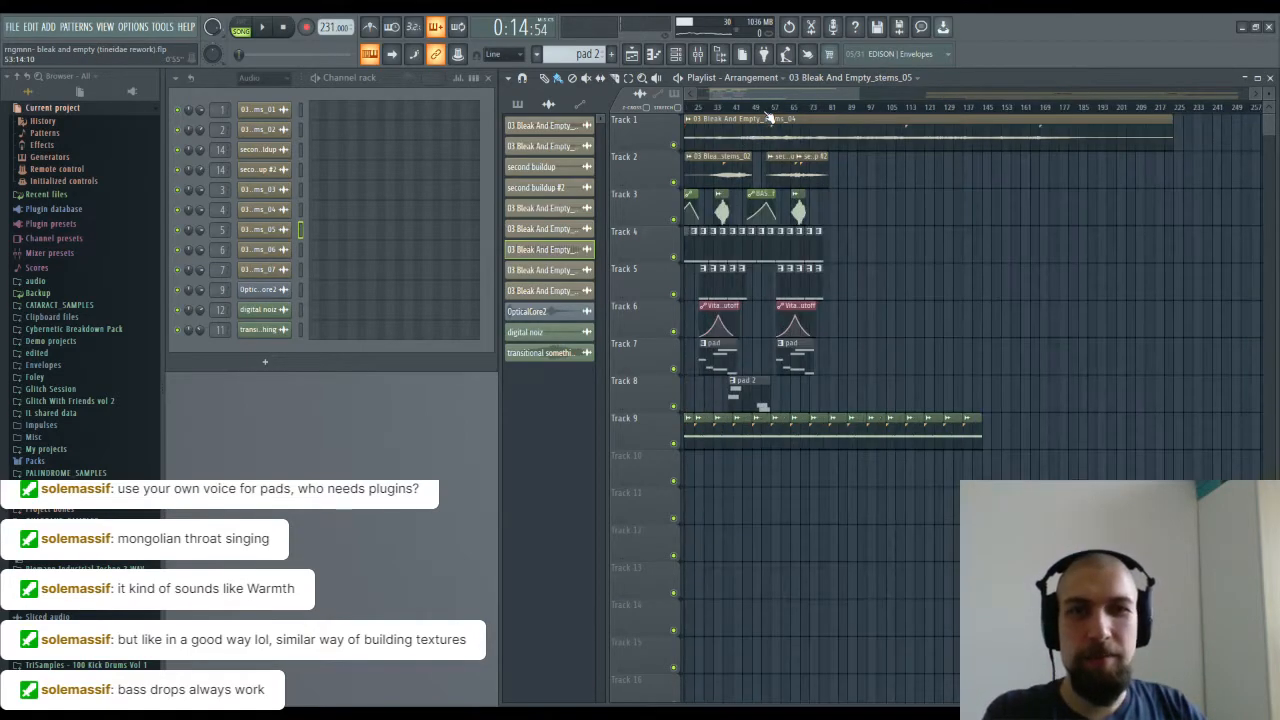
{"action": "scroll", "coordinate": [768, 117], "scroll_direction": "up", "scroll_amount": 2}
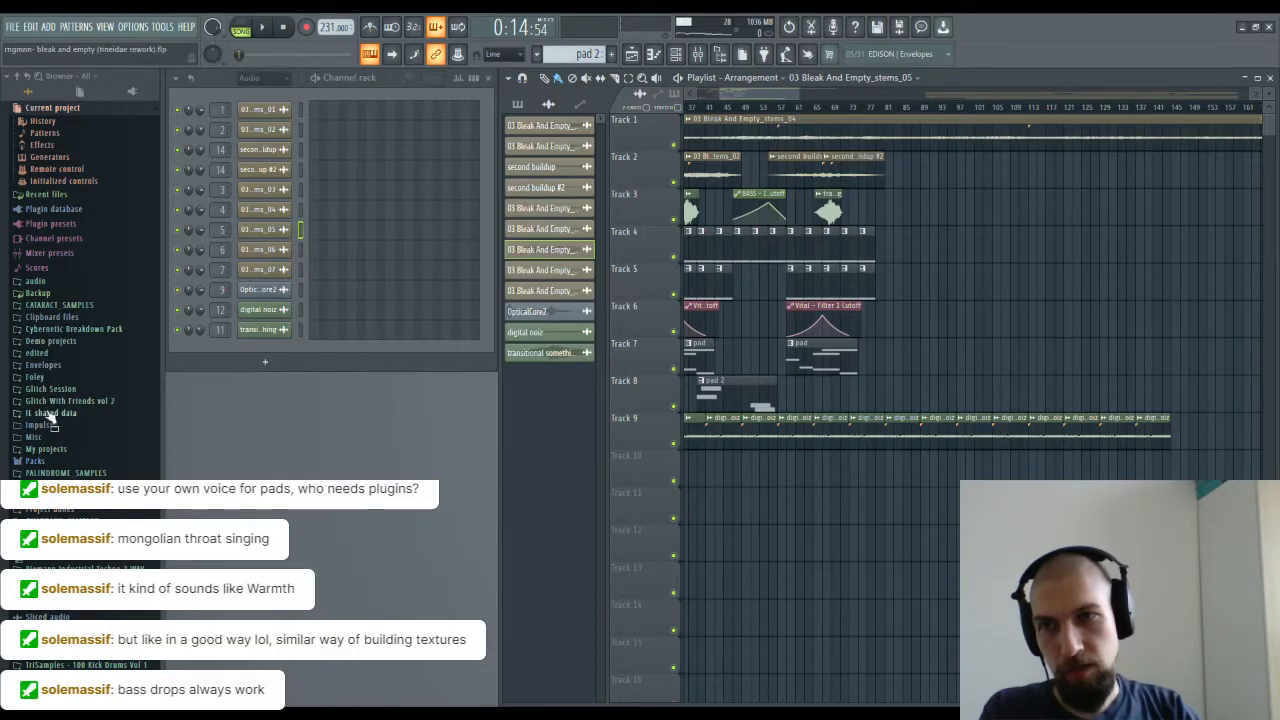
Step: Browse the Packs drum kicks and place the Filtered Kick sample on Track 11 at bar 87
{"action": "left_click", "coordinate": [38, 461]}
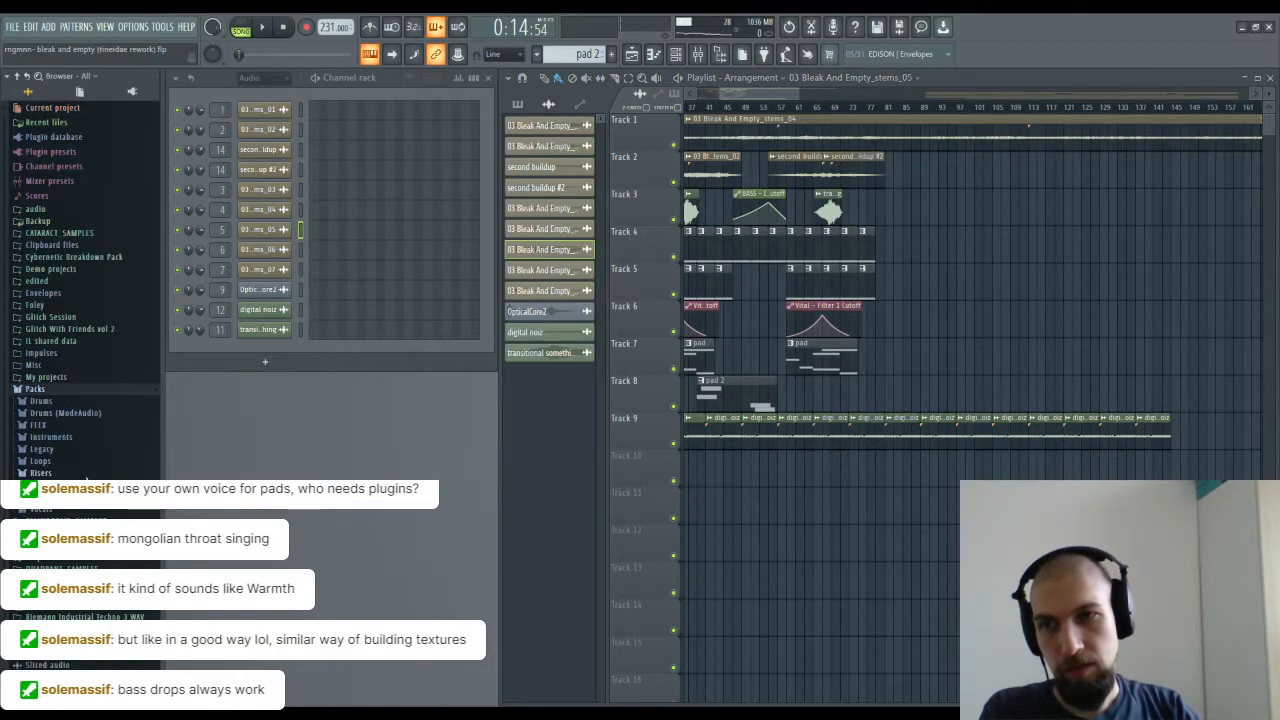
{"action": "left_click", "coordinate": [48, 365]}
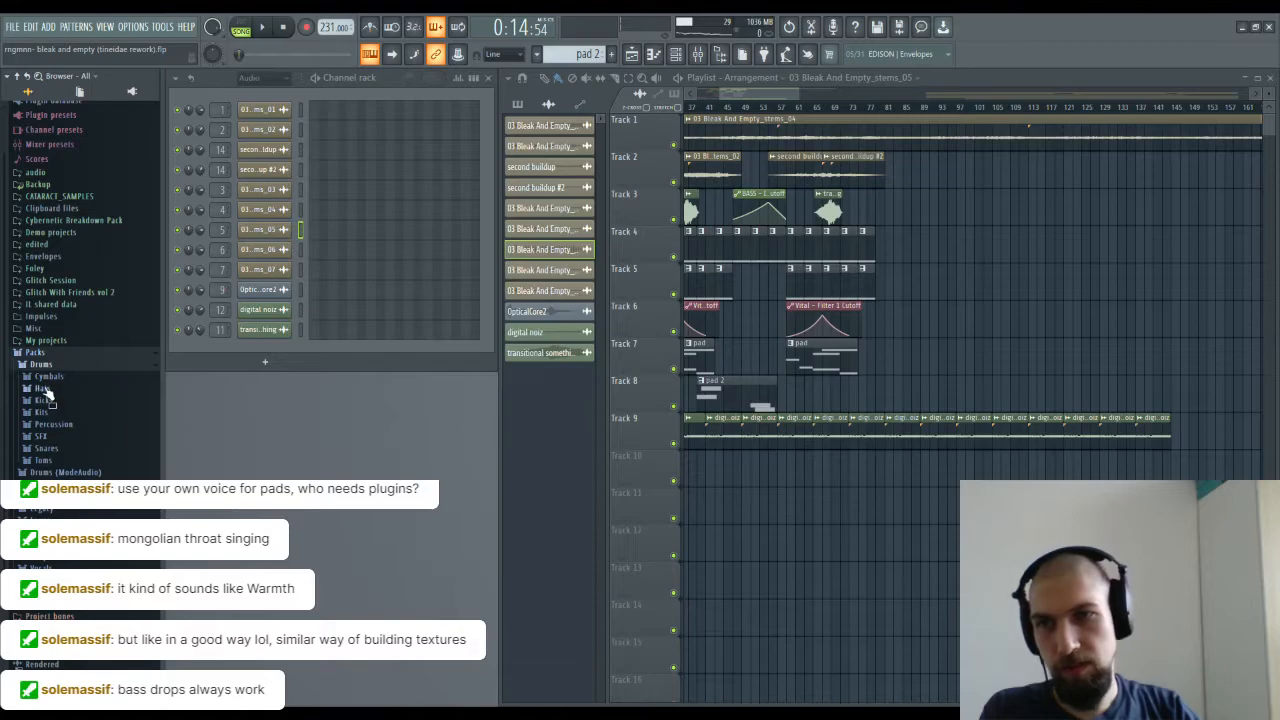
{"action": "left_click", "coordinate": [44, 400]}
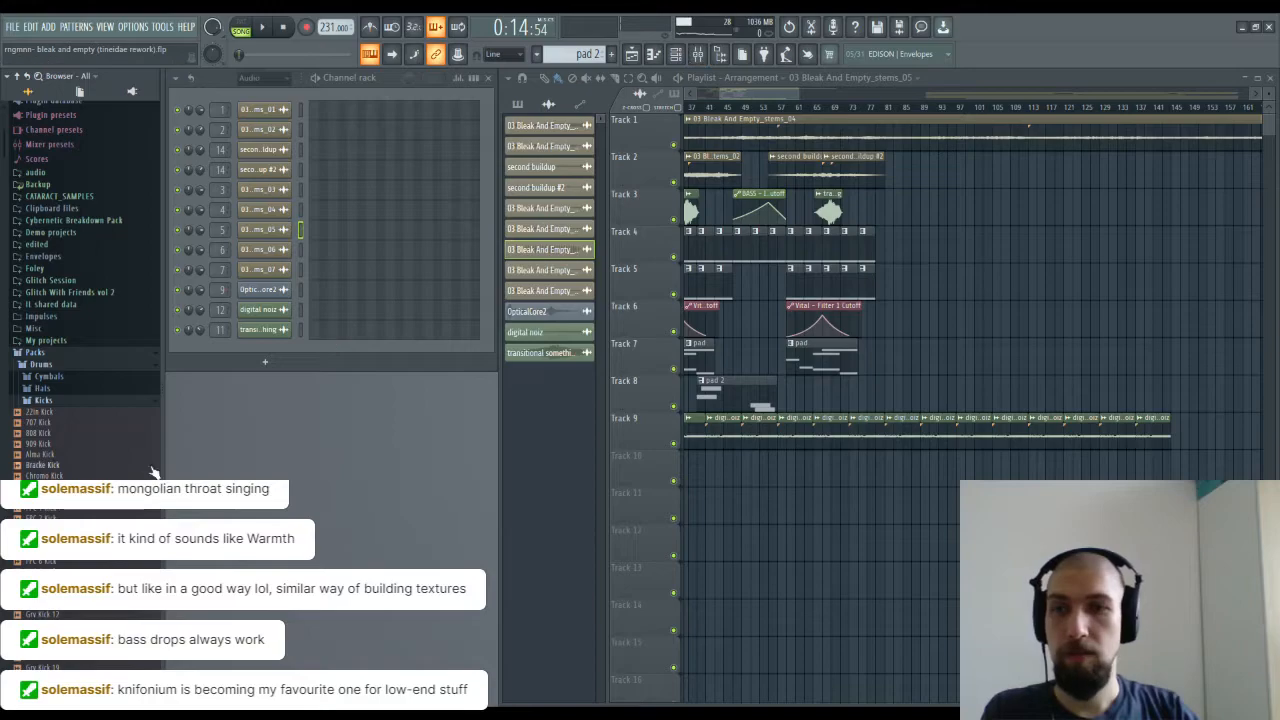
{"action": "left_click_drag", "start_coordinate": [68, 509], "coordinate": [913, 507]}
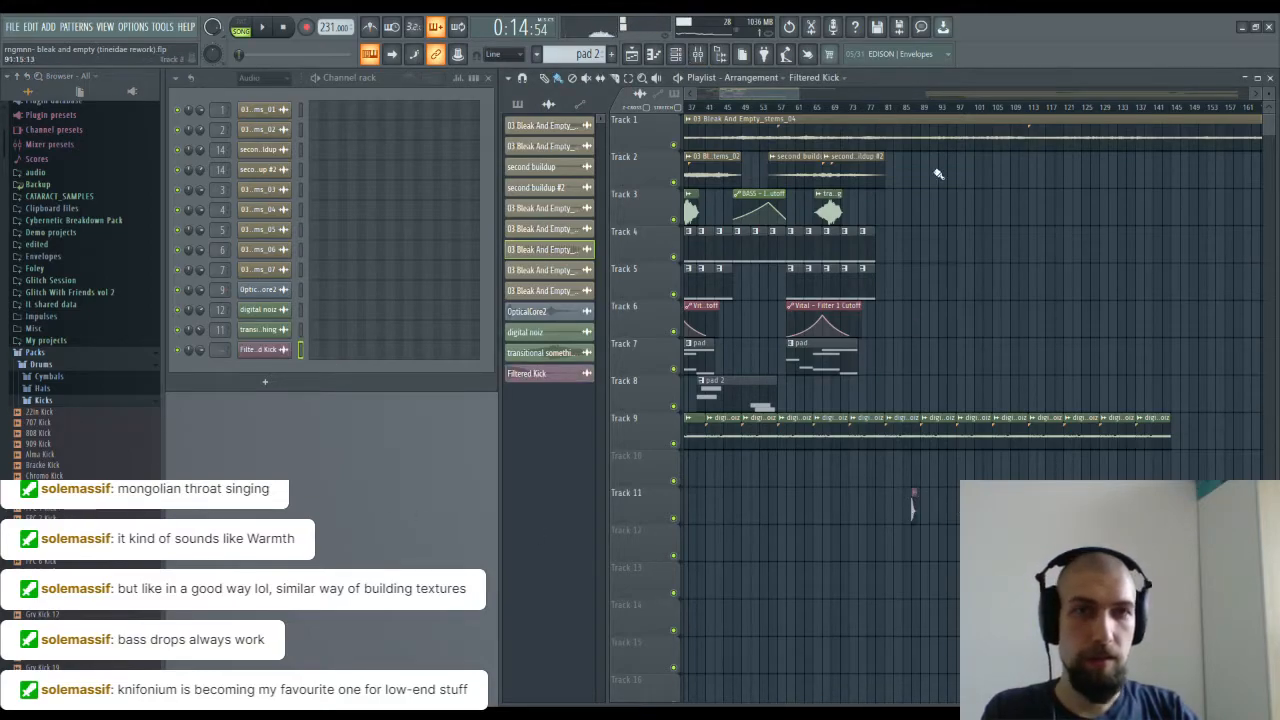
Step: Open the Filtered Kick's sample settings, lower the precomputed filter cutoff to about 2%, enable Normalize and audition the sound
{"action": "scroll", "coordinate": [913, 507], "scroll_direction": "up", "scroll_amount": 4}
{"action": "double_click", "coordinate": [938, 505]}
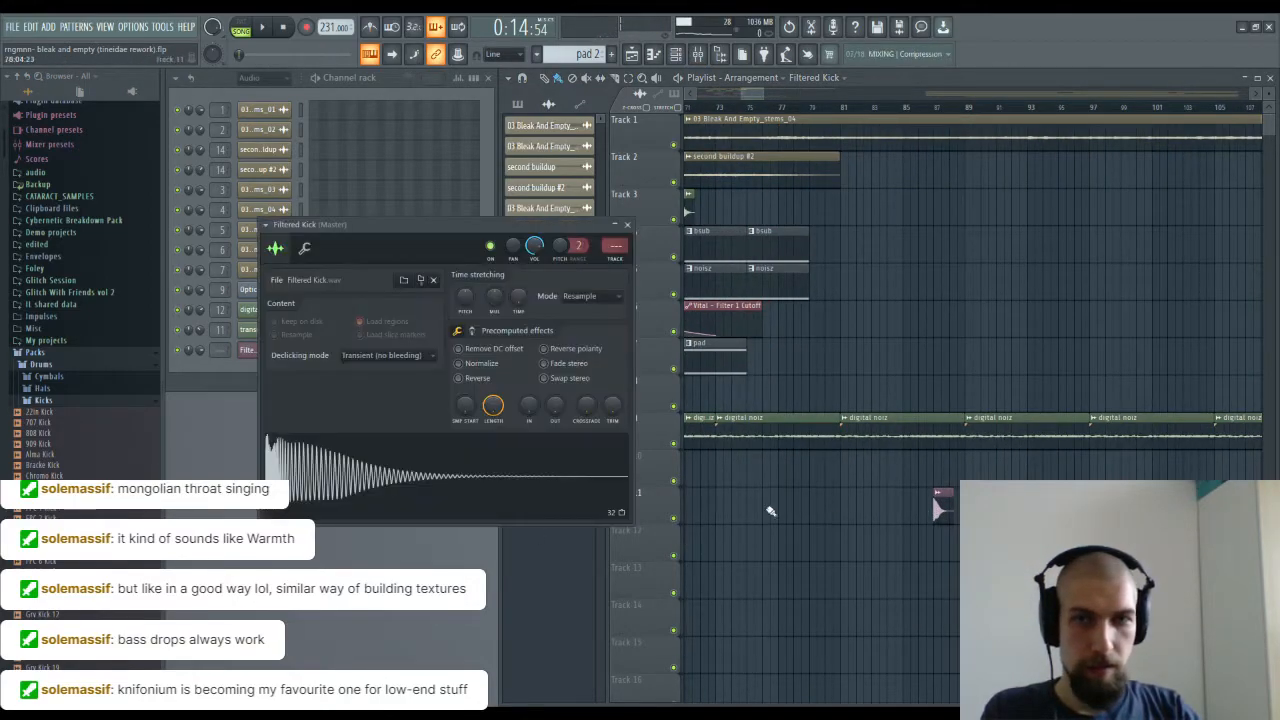
{"action": "left_click", "coordinate": [472, 330]}
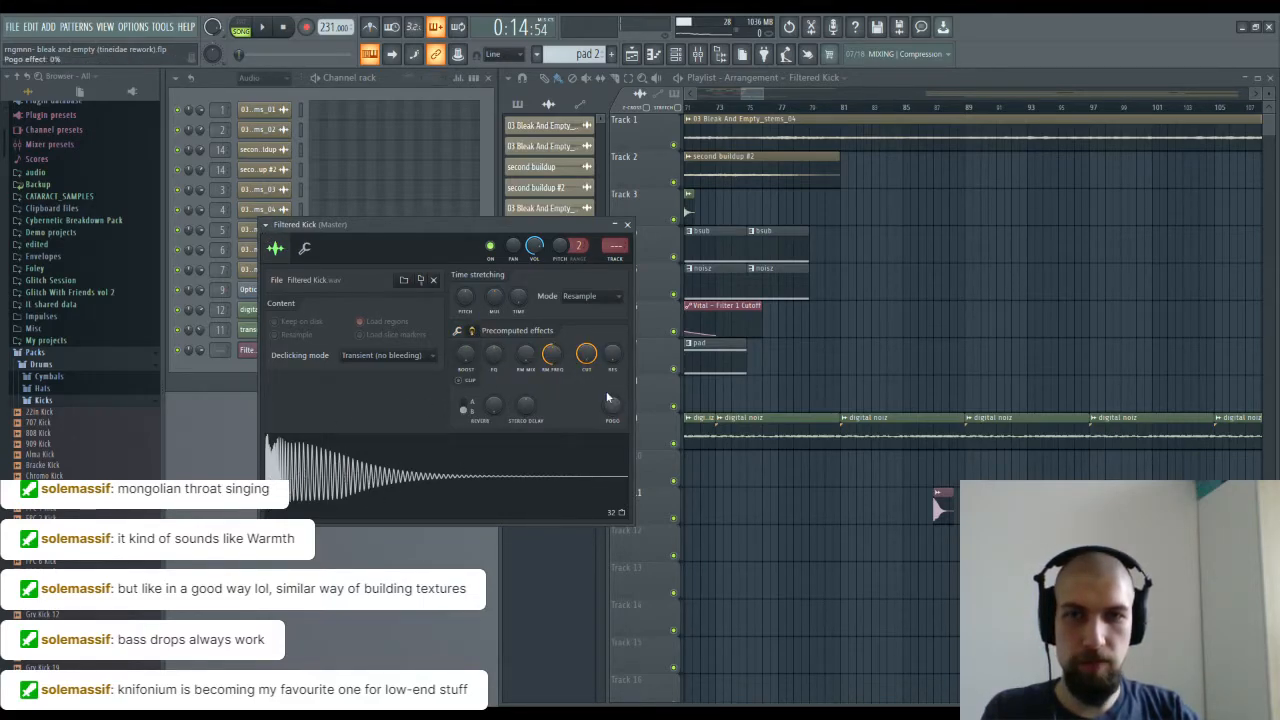
{"action": "left_click_drag", "start_coordinate": [586, 353], "coordinate": [586, 450]}
{"action": "left_click", "coordinate": [458, 330]}
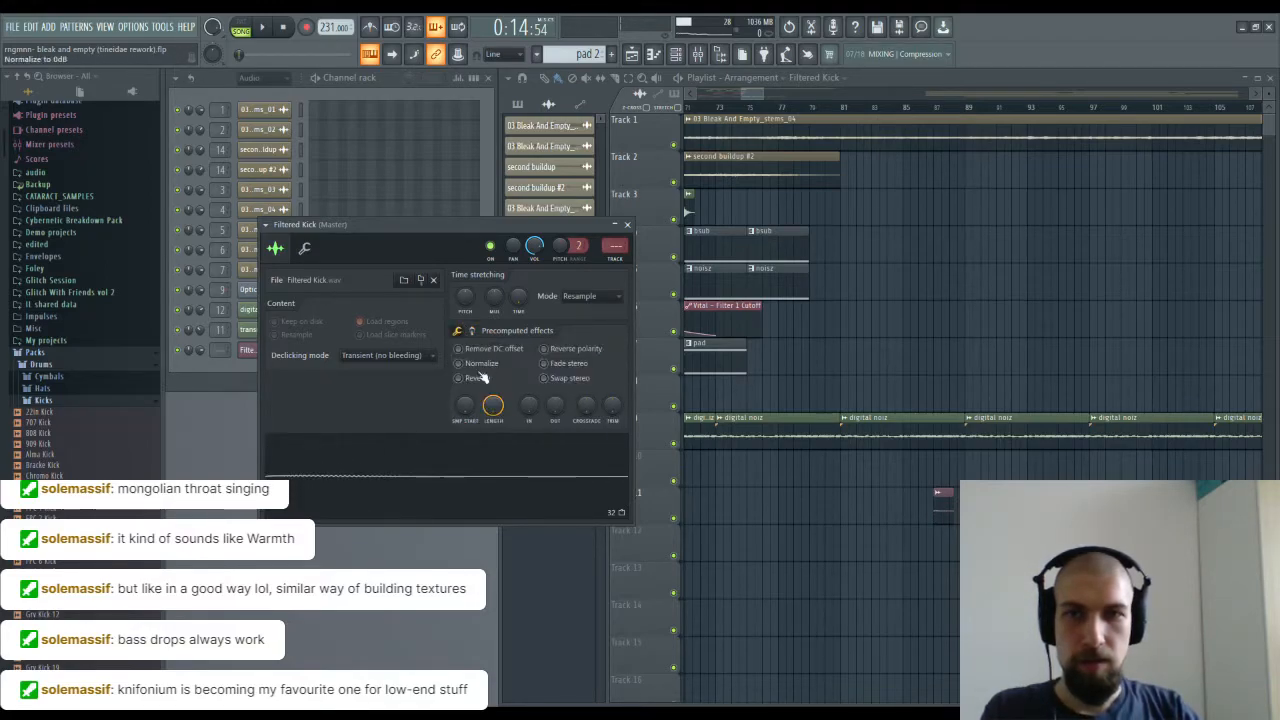
{"action": "left_click", "coordinate": [482, 365]}
{"action": "left_click", "coordinate": [391, 485]}
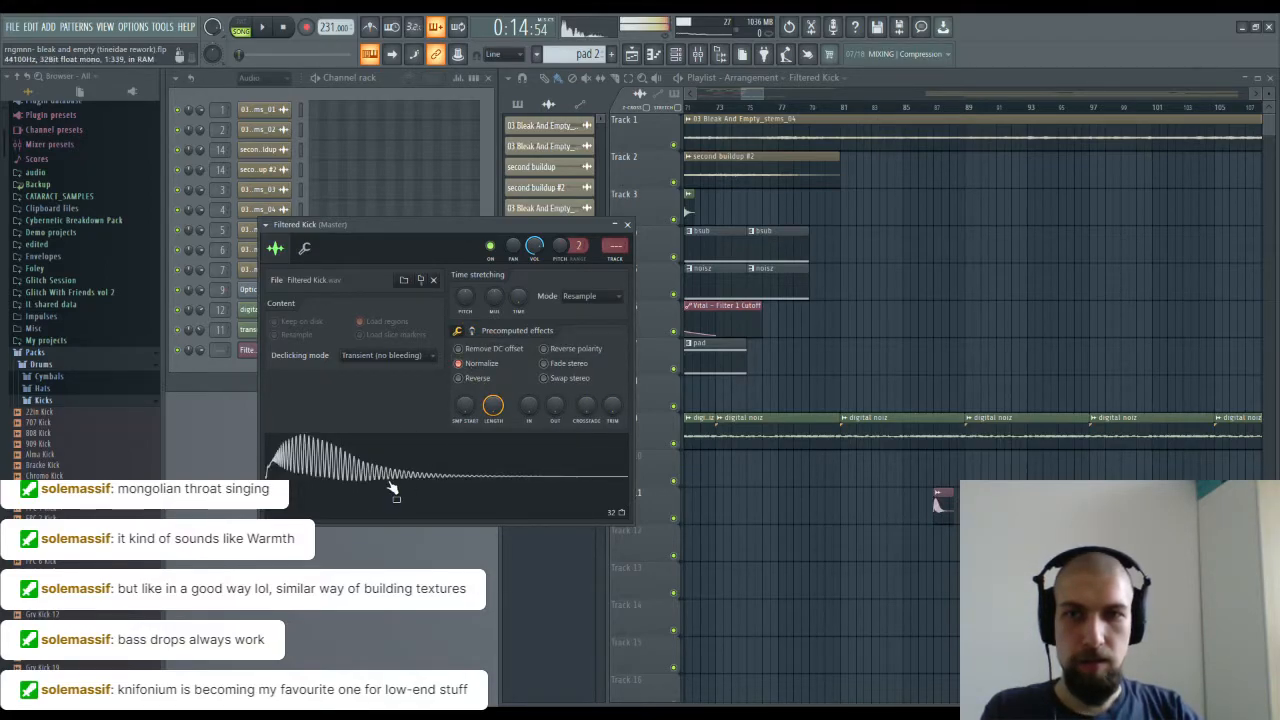
Step: Try Remove DC offset on the Filtered Kick, raise its filter cutoff slightly, disable Remove DC offset and trim the sample start a little
{"action": "left_click", "coordinate": [458, 330]}
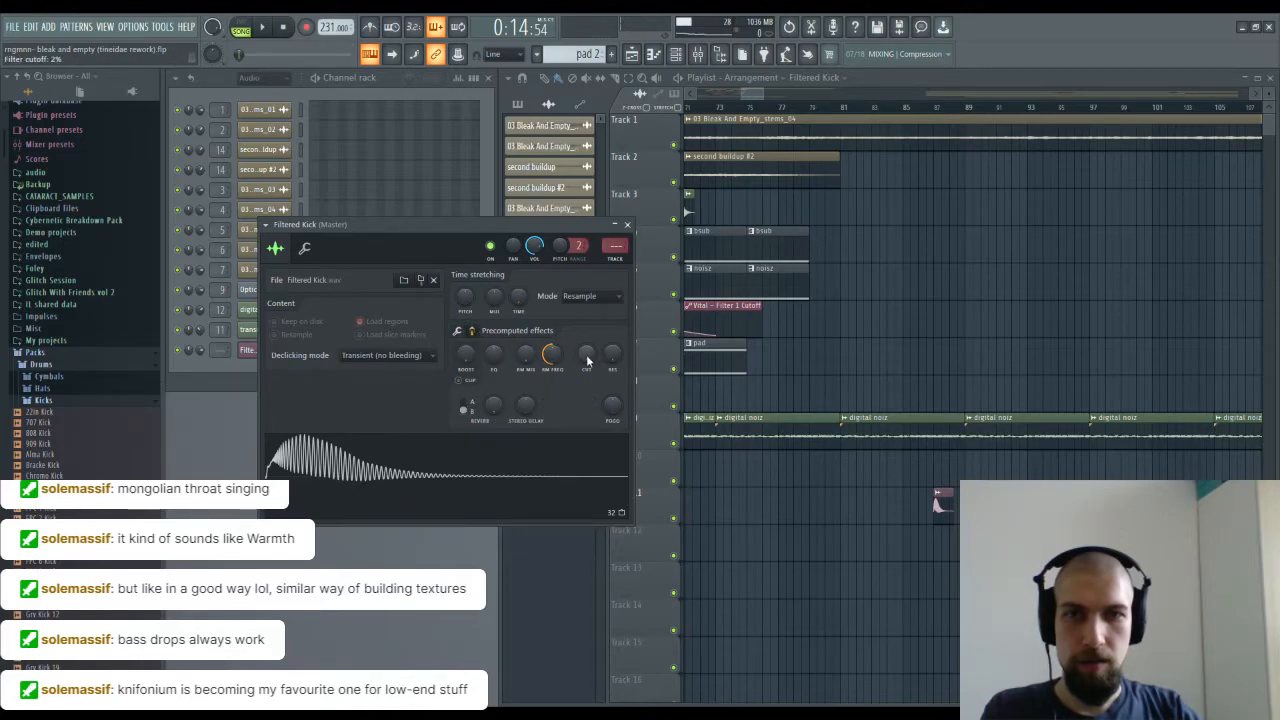
{"action": "left_click", "coordinate": [458, 331]}
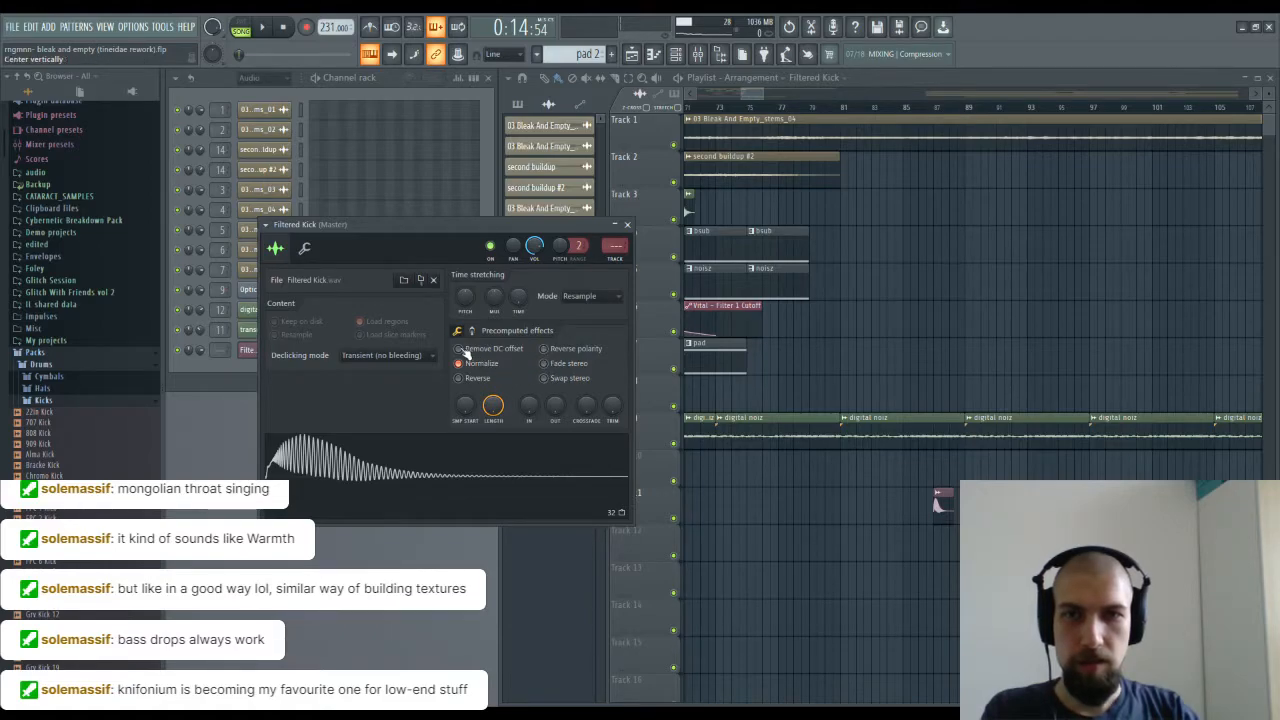
{"action": "left_click", "coordinate": [463, 351]}
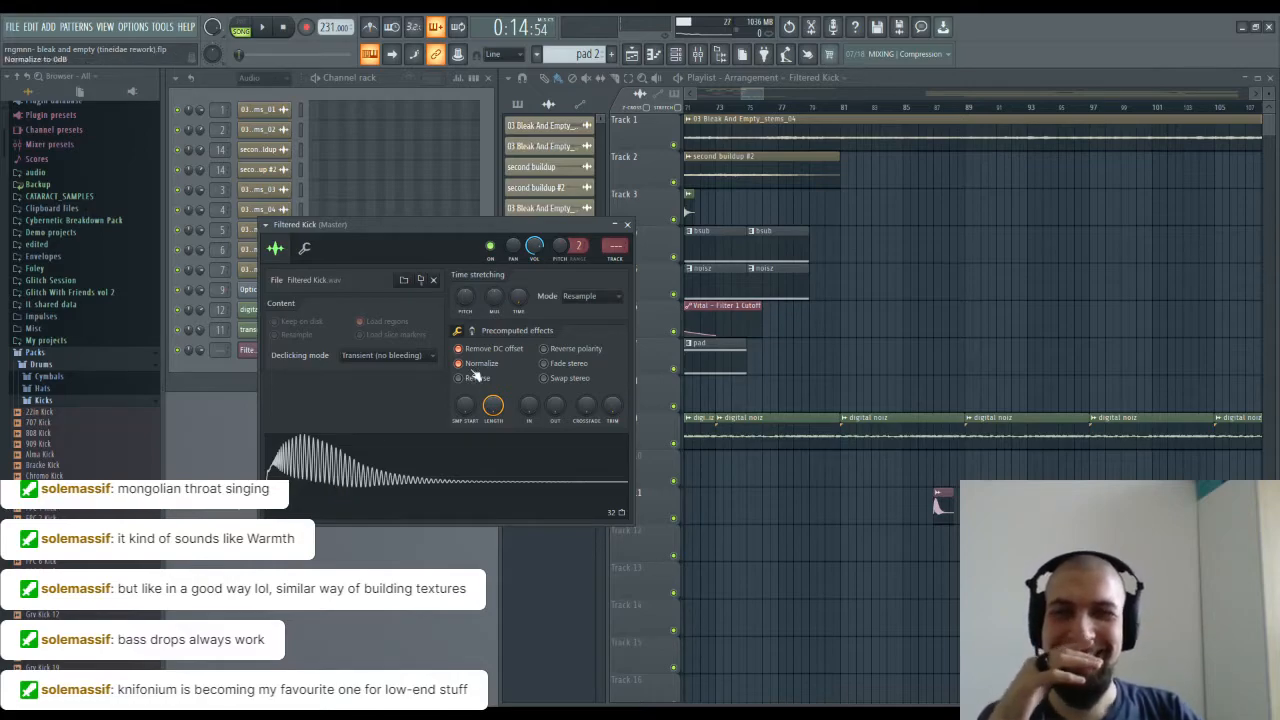
{"action": "left_click", "coordinate": [473, 332]}
{"action": "left_click_drag", "start_coordinate": [586, 353], "coordinate": [586, 415]}
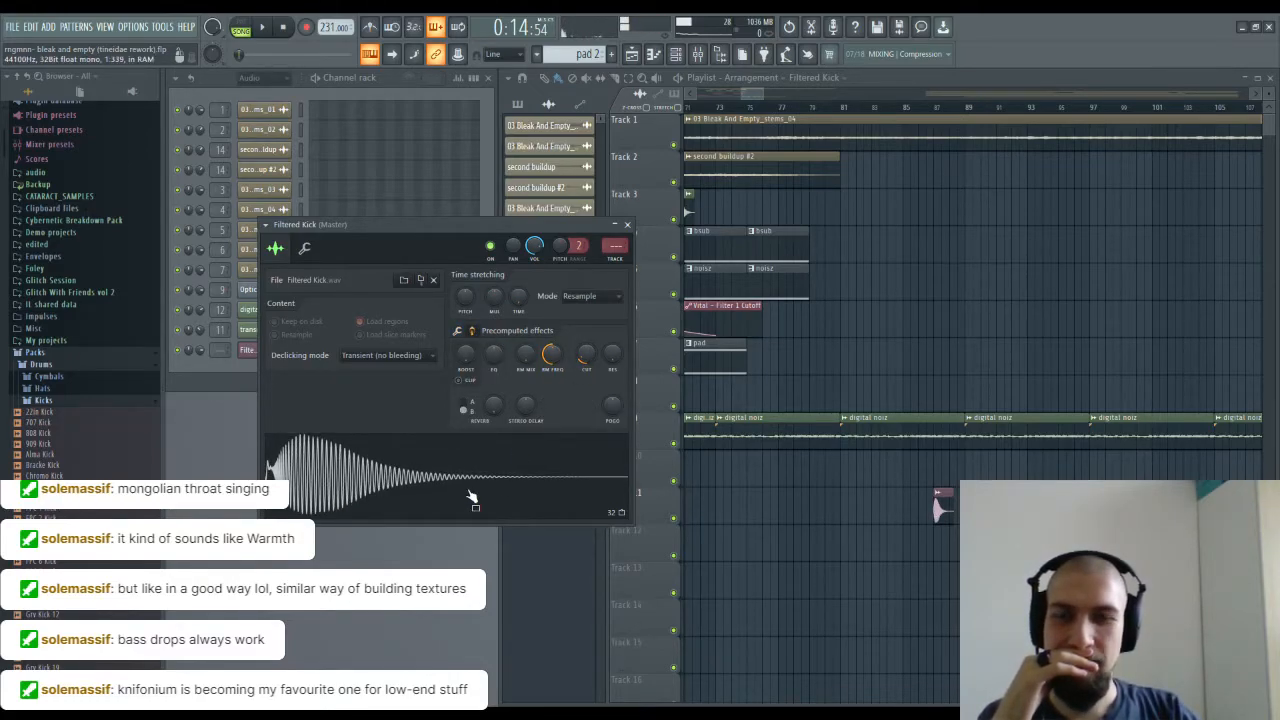
{"action": "left_click", "coordinate": [459, 333]}
{"action": "left_click", "coordinate": [495, 350]}
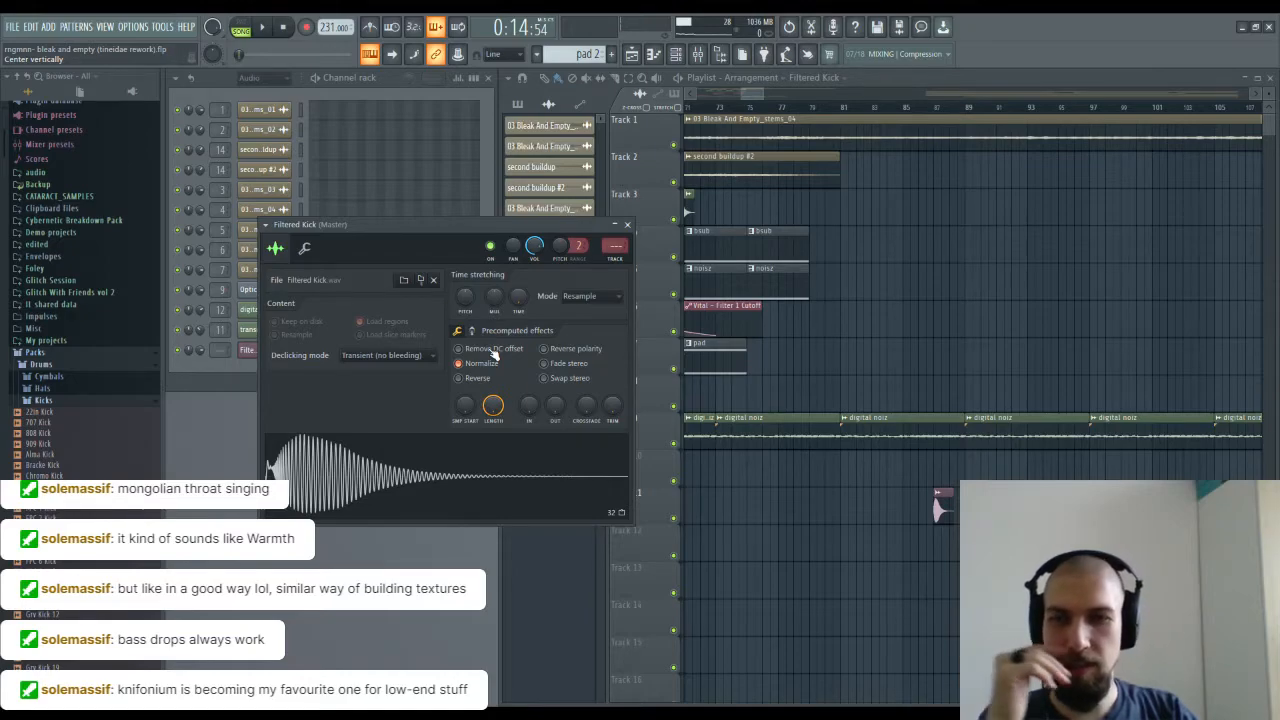
{"action": "left_click_drag", "start_coordinate": [465, 405], "coordinate": [465, 396]}
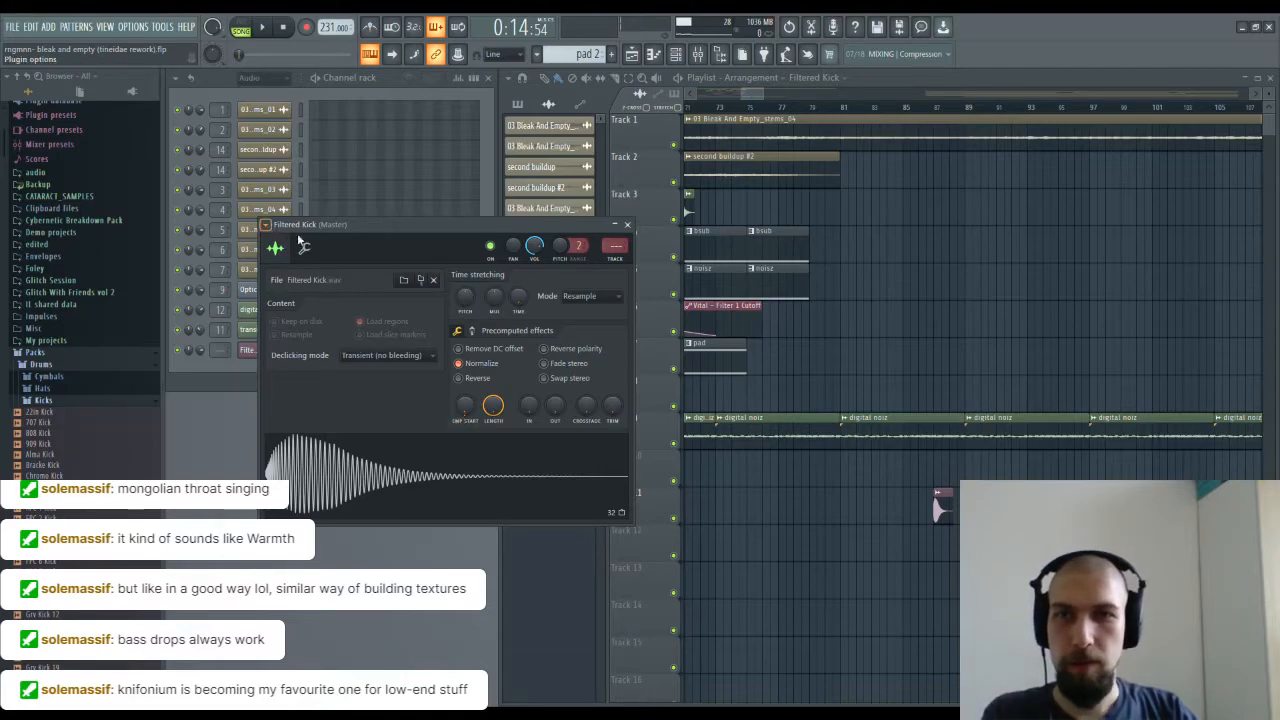
Step: Route the Filtered Kick to mixer track 15 and insert OTT there with its depth reduced to about 30%
{"action": "key", "text": "ctrl+l"}
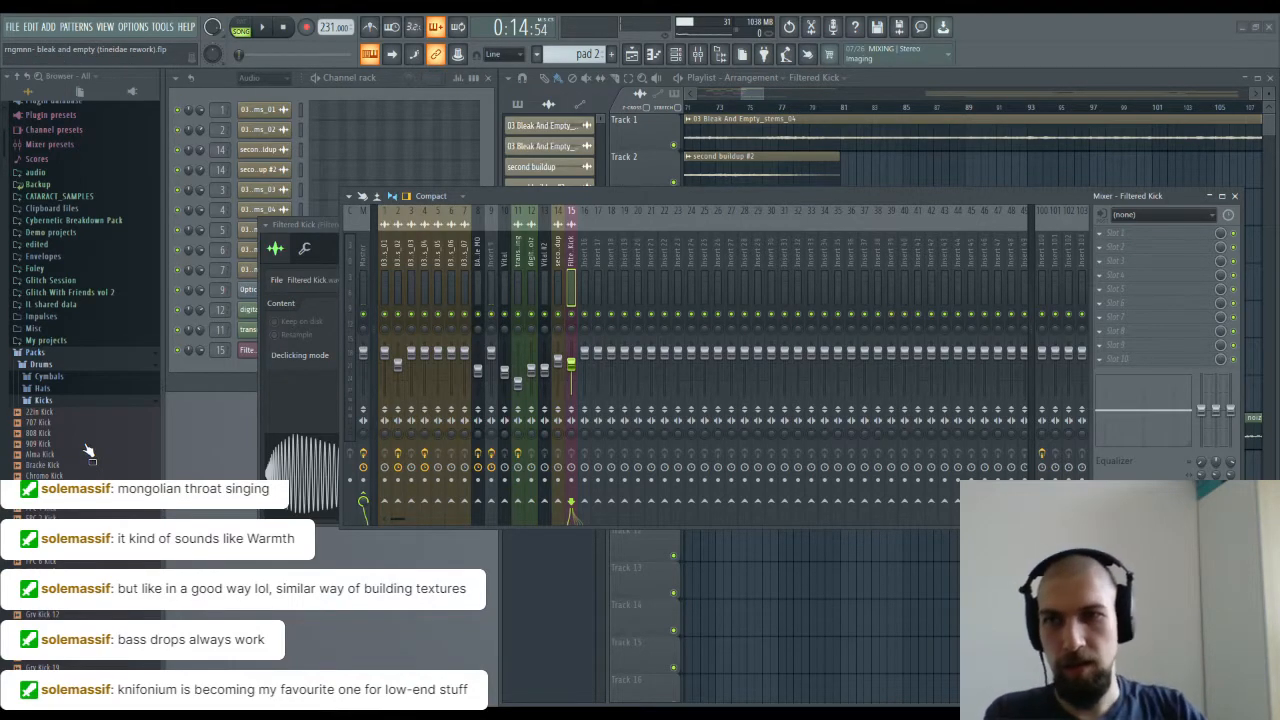
{"action": "left_click_drag", "start_coordinate": [1126, 234], "coordinate": [1122, 234]}
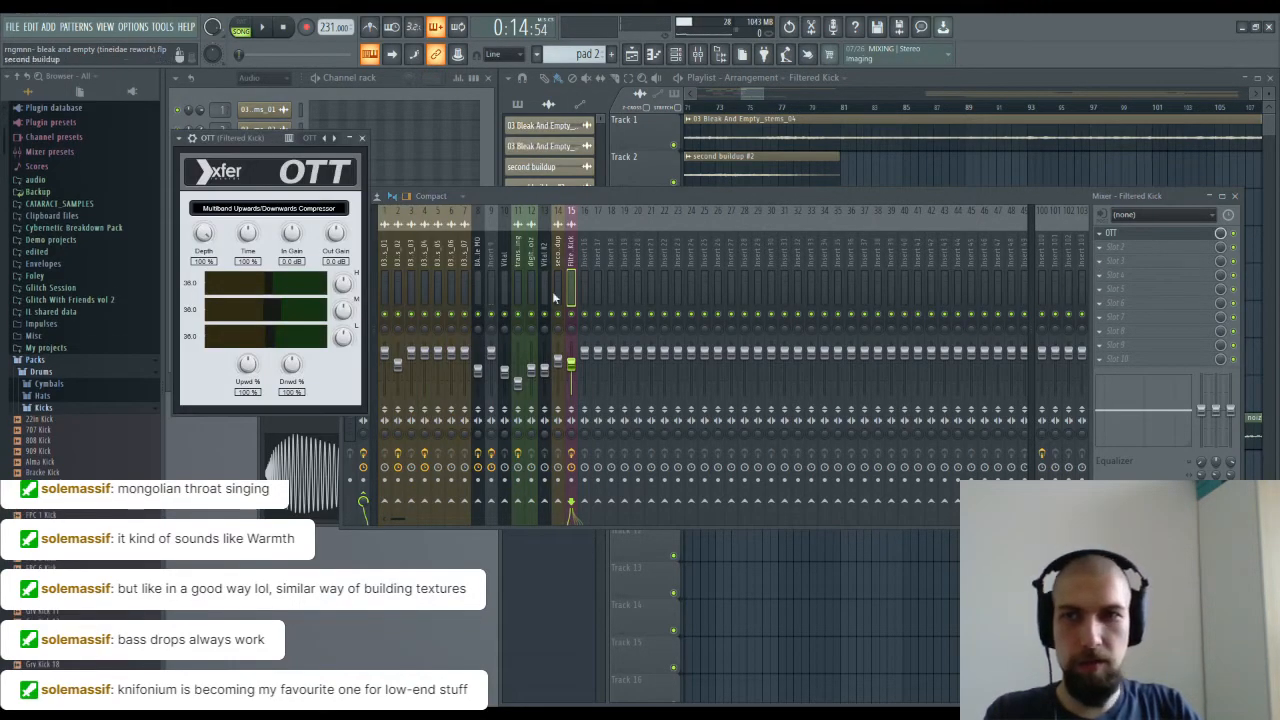
{"action": "left_click_drag", "start_coordinate": [210, 236], "coordinate": [226, 327]}
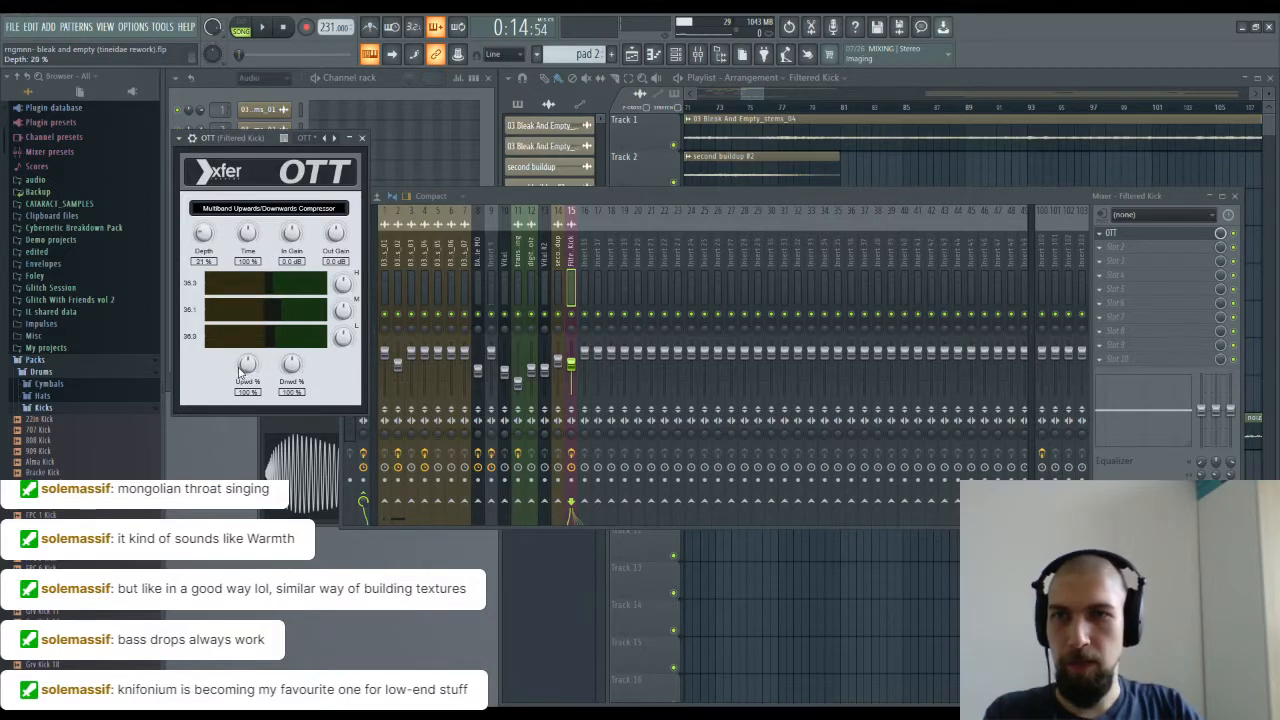
{"action": "left_click", "coordinate": [362, 138]}
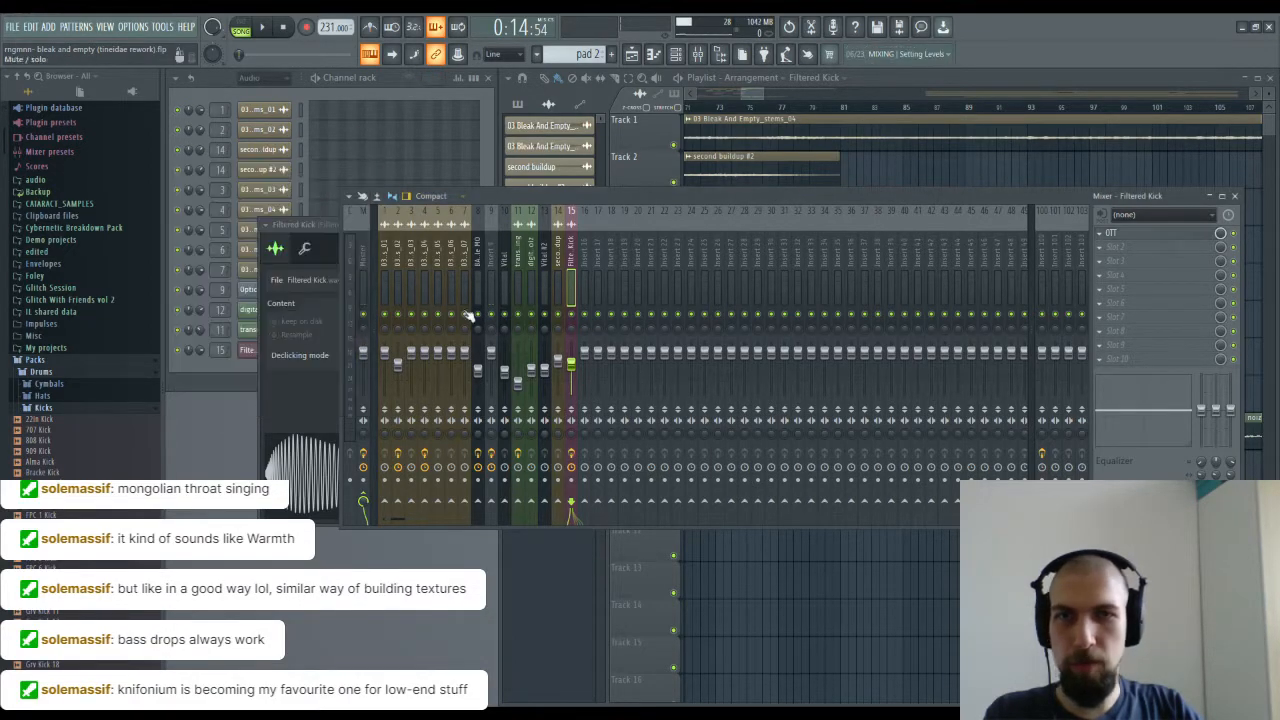
Step: Move OTT to the second effect slot and insert the Eos reverb ahead of it on the Filtered Kick's mixer track
{"action": "left_click", "coordinate": [308, 227]}
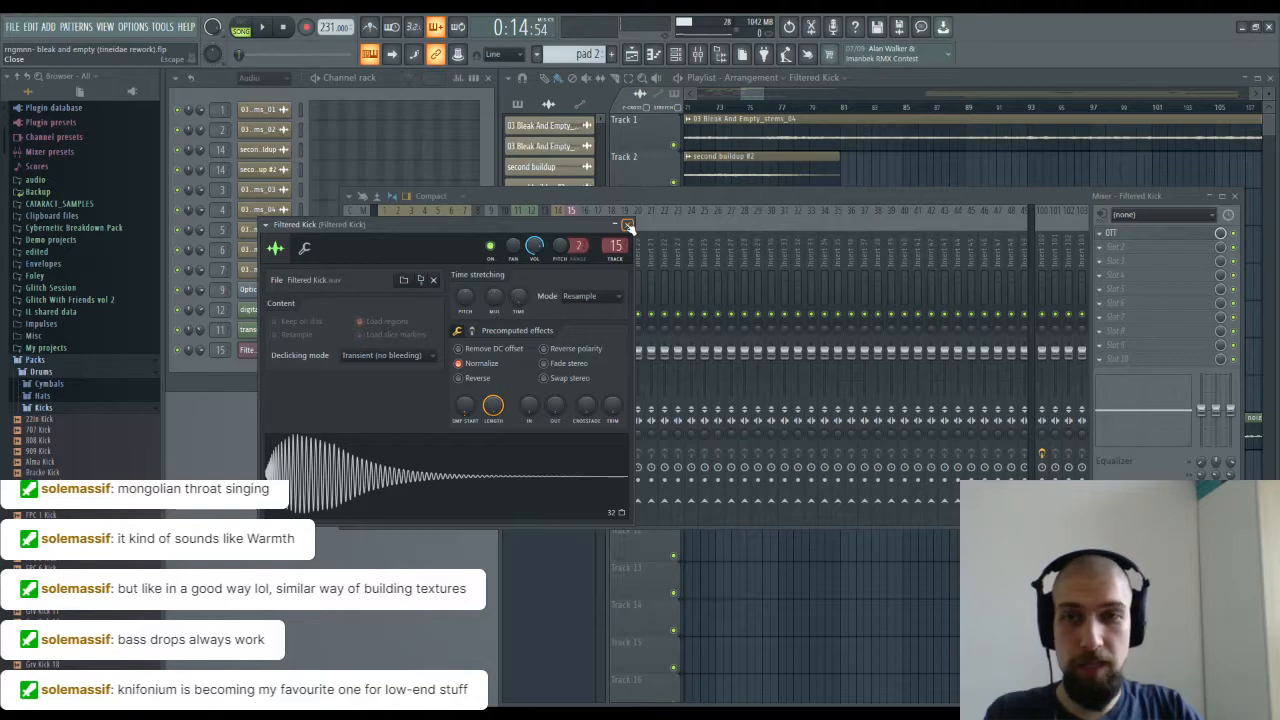
{"action": "left_click", "coordinate": [284, 28]}
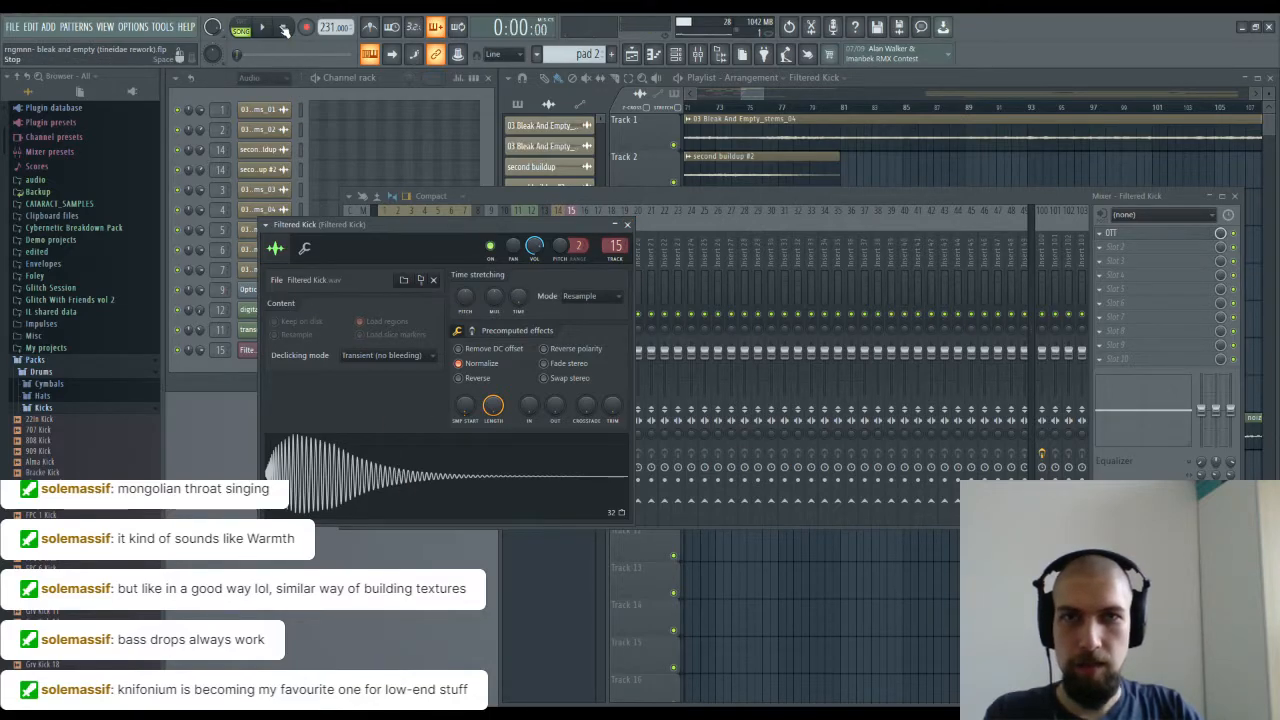
{"action": "left_click", "coordinate": [627, 224]}
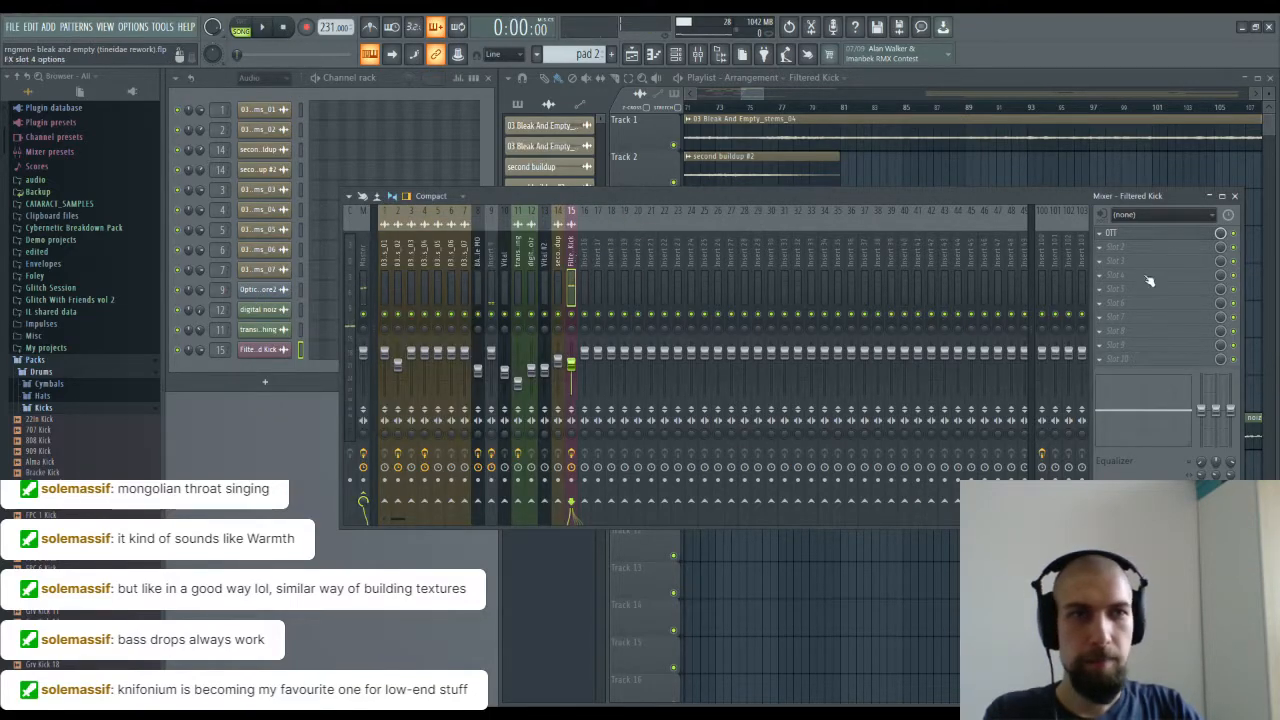
{"action": "left_click_drag", "start_coordinate": [1125, 255], "coordinate": [1123, 246]}
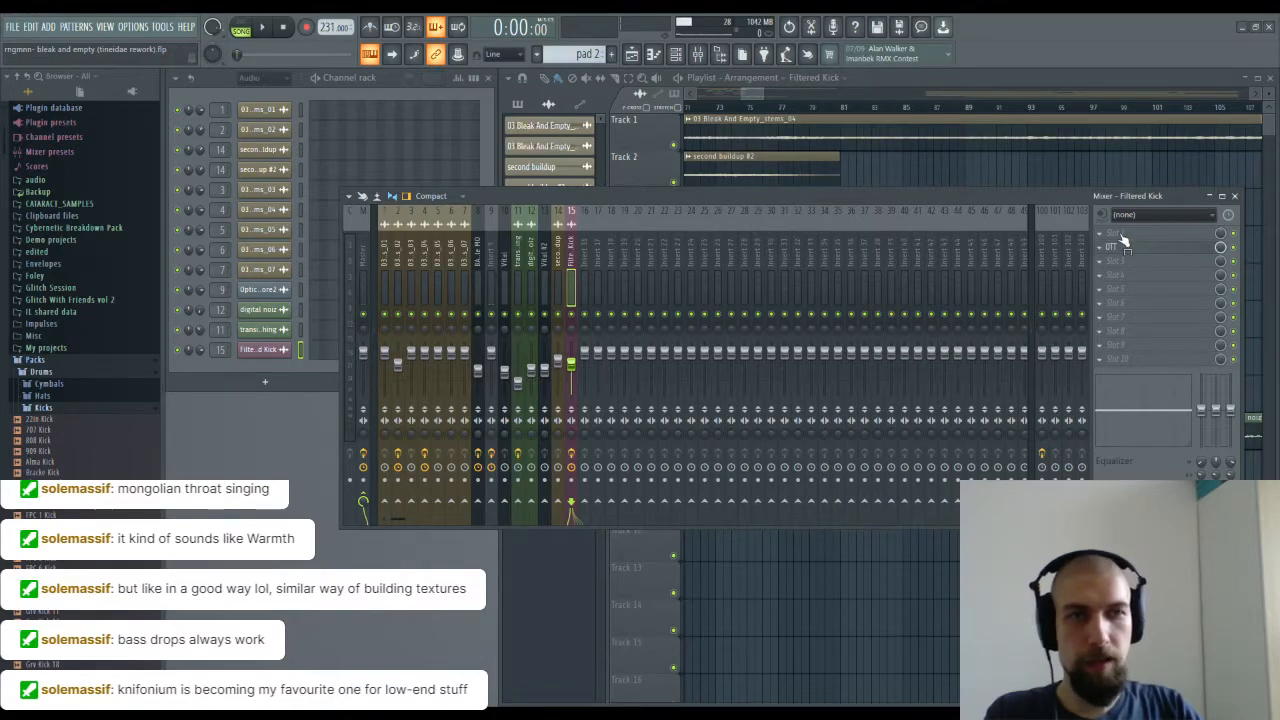
{"action": "left_click_drag", "start_coordinate": [1087, 214], "coordinate": [1125, 236]}
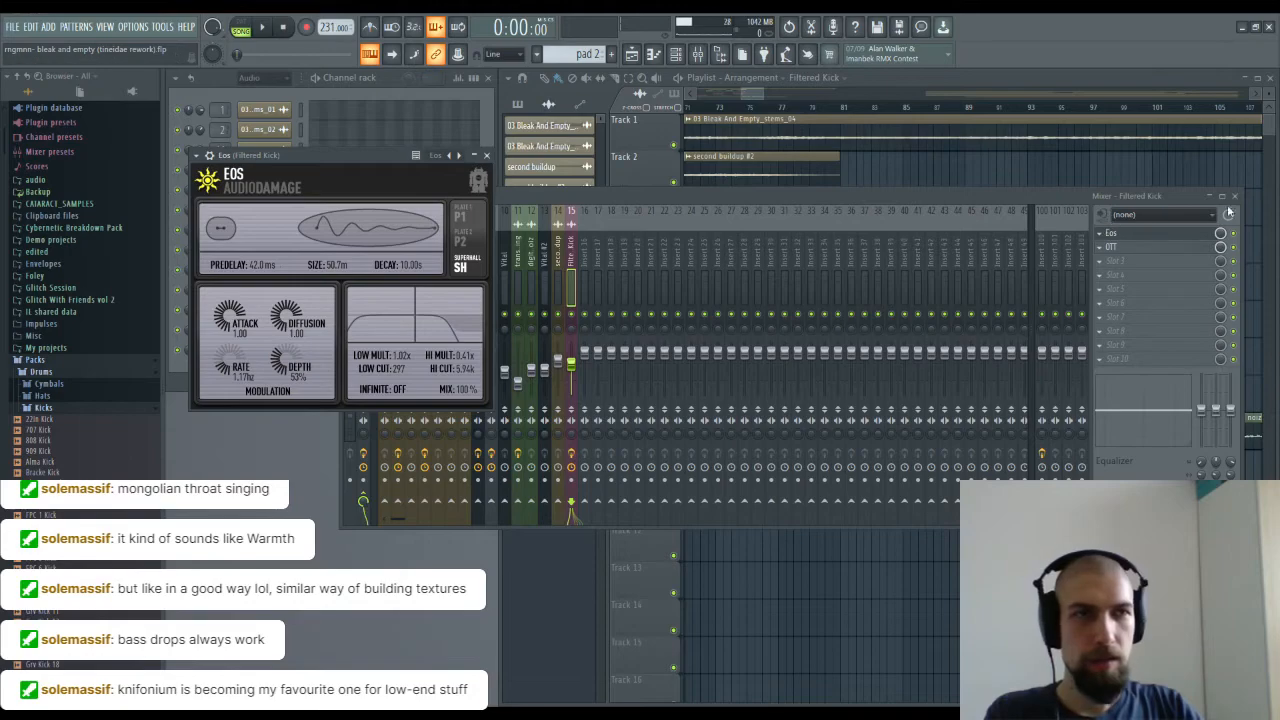
Step: Audition the Filtered Kick through the Eos reverb, and close the mixer, sample and reverb windows
{"action": "left_click", "coordinate": [1235, 196]}
{"action": "double_click", "coordinate": [938, 496]}
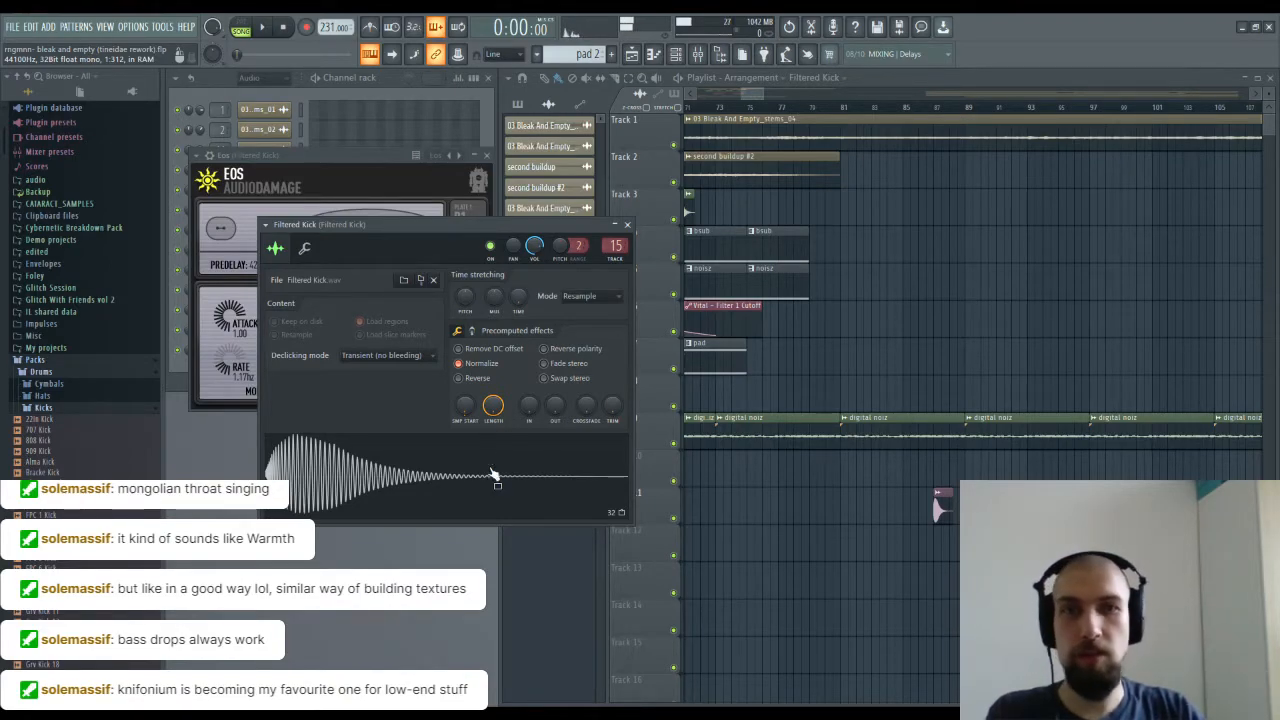
{"action": "left_click", "coordinate": [627, 224]}
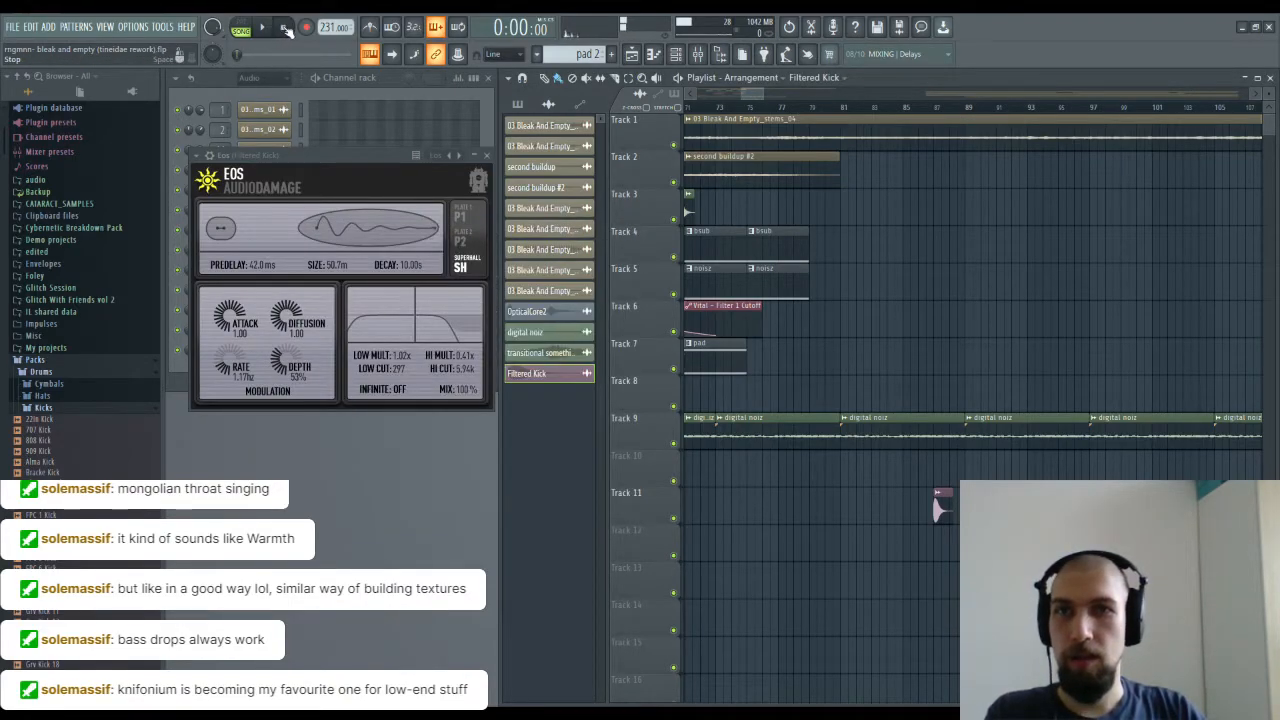
{"action": "left_click", "coordinate": [487, 156]}
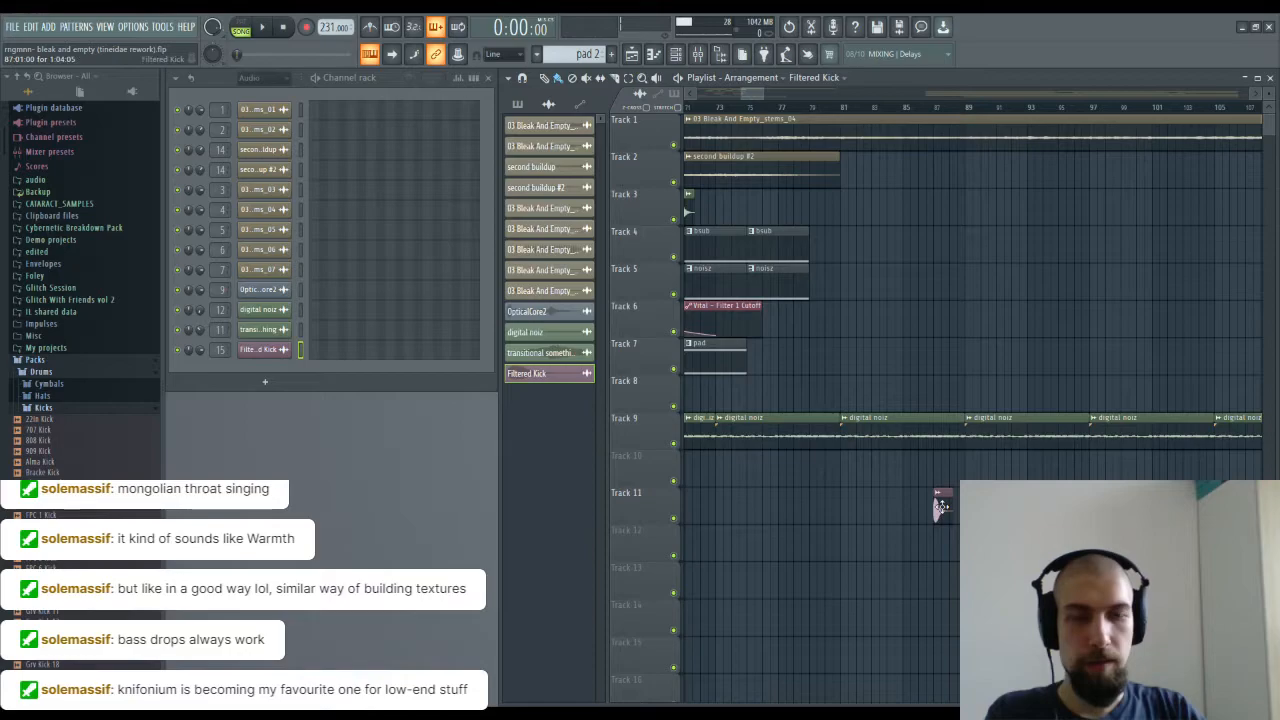
Step: Reduce the OTT depth on the Filtered Kick's mixer track and remove OTT from the effect chain
{"action": "left_click", "coordinate": [697, 54]}
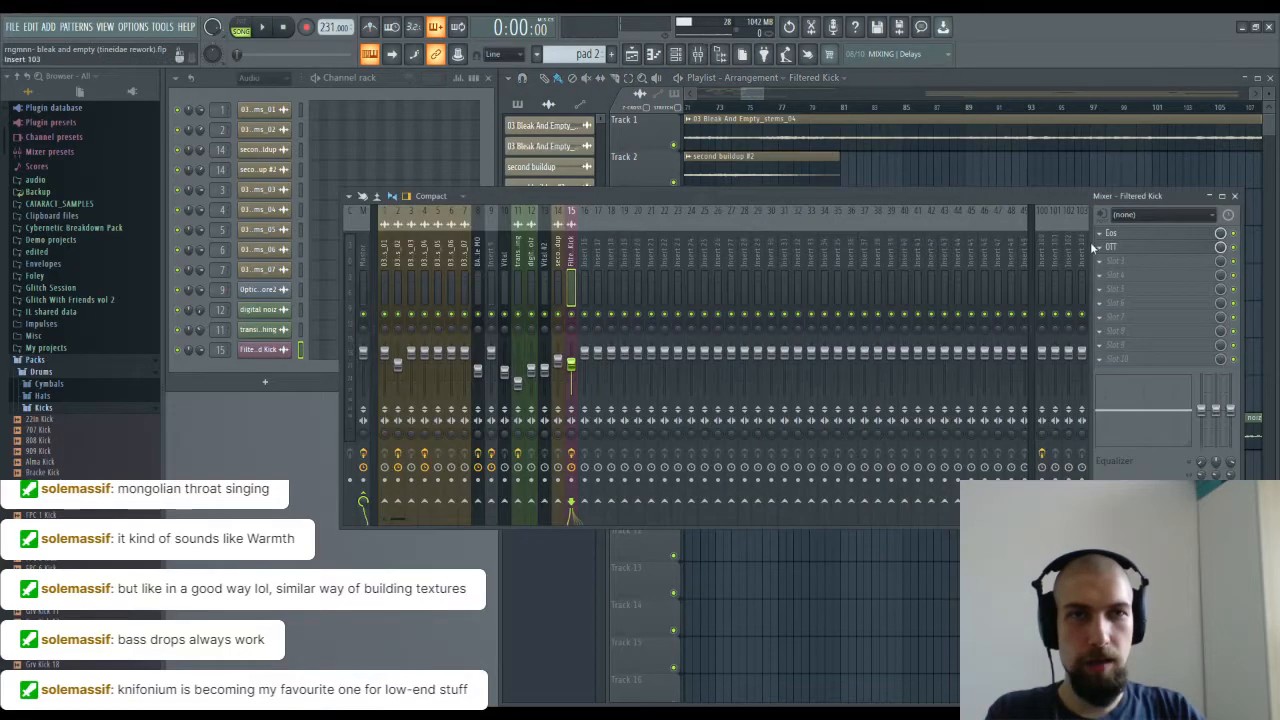
{"action": "left_click", "coordinate": [1145, 248]}
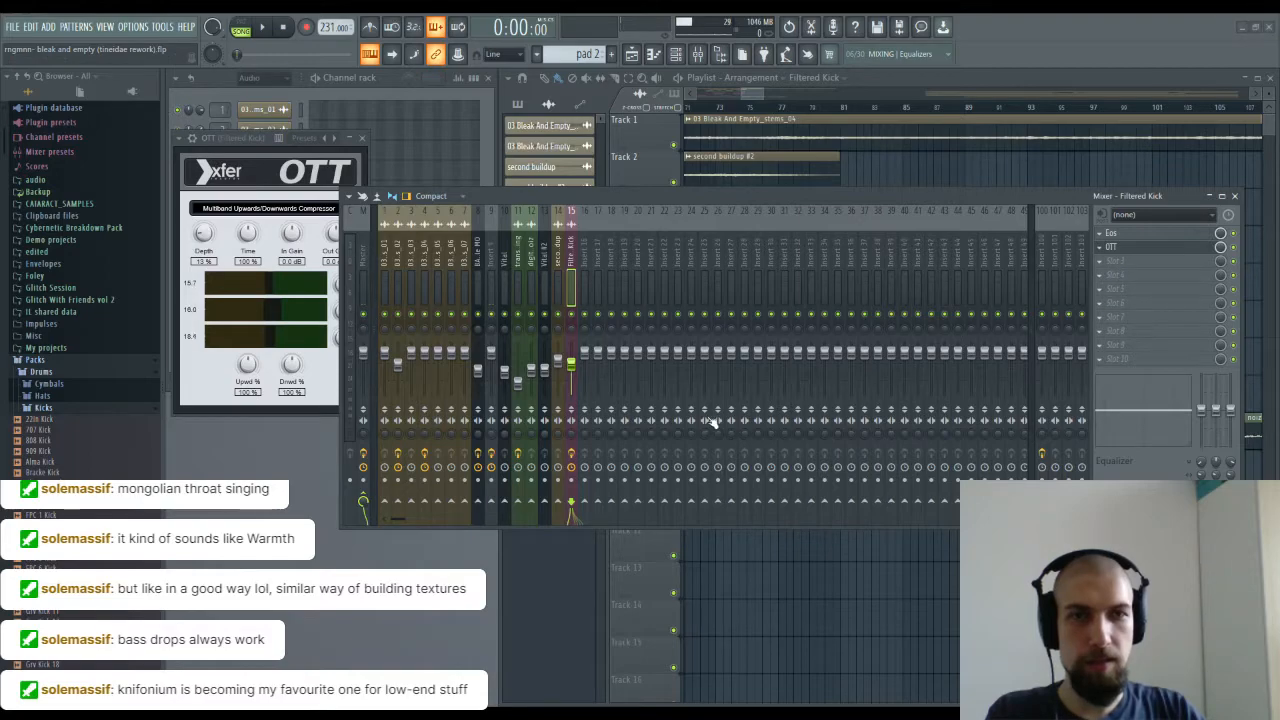
{"action": "left_click", "coordinate": [1145, 247]}
{"action": "left_click", "coordinate": [1234, 196]}
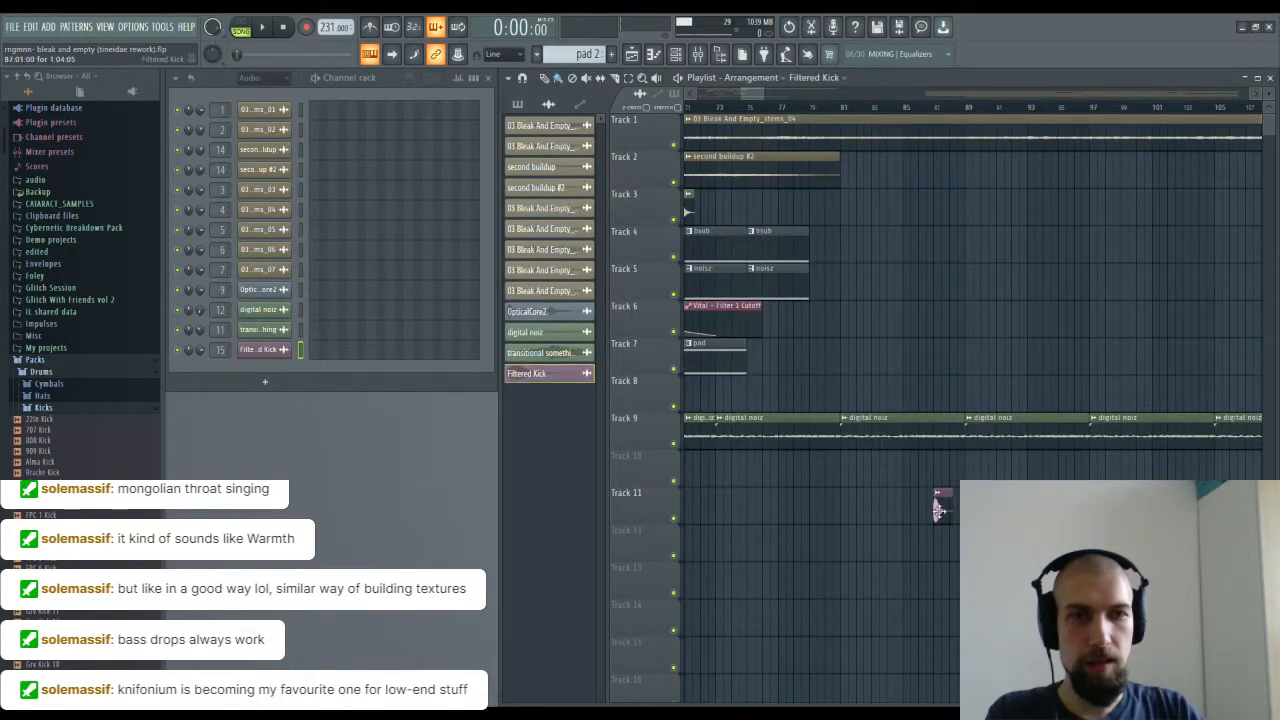
Step: Audition the Filtered Kick, insert OTT again after Eos on its mixer track and set the OTT depth to about 28%
{"action": "double_click", "coordinate": [938, 507]}
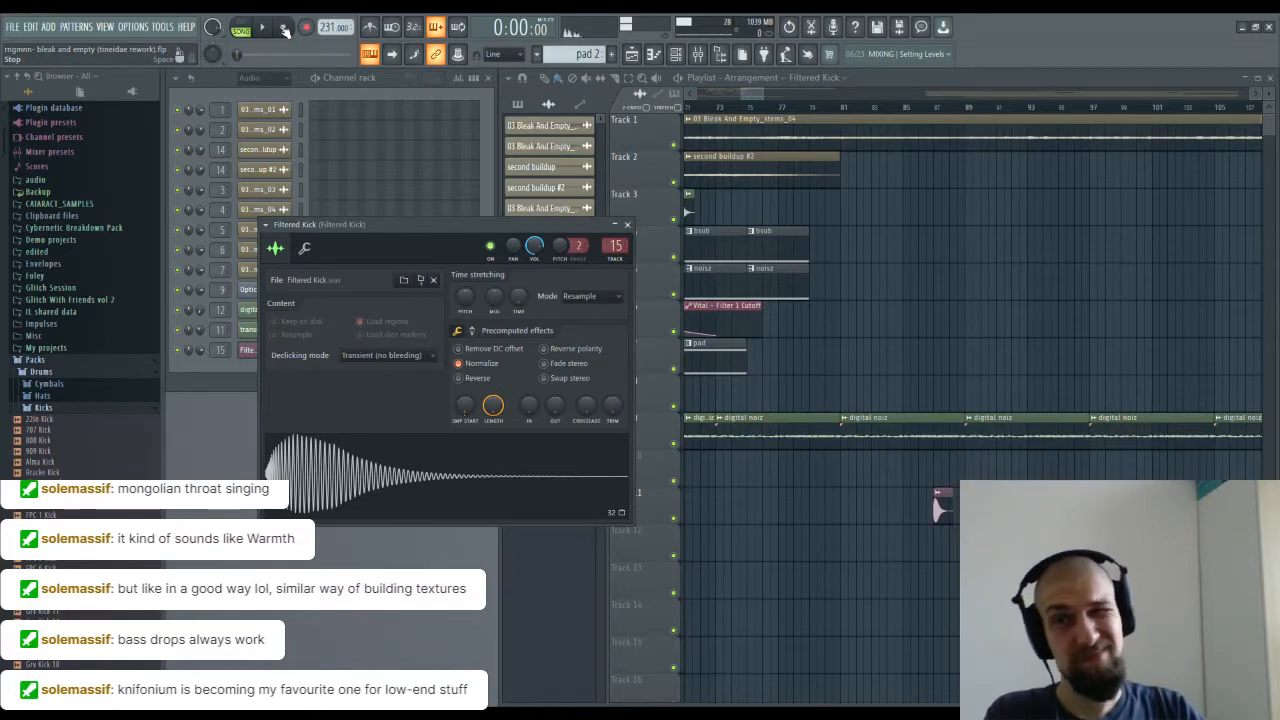
{"action": "left_click", "coordinate": [699, 54]}
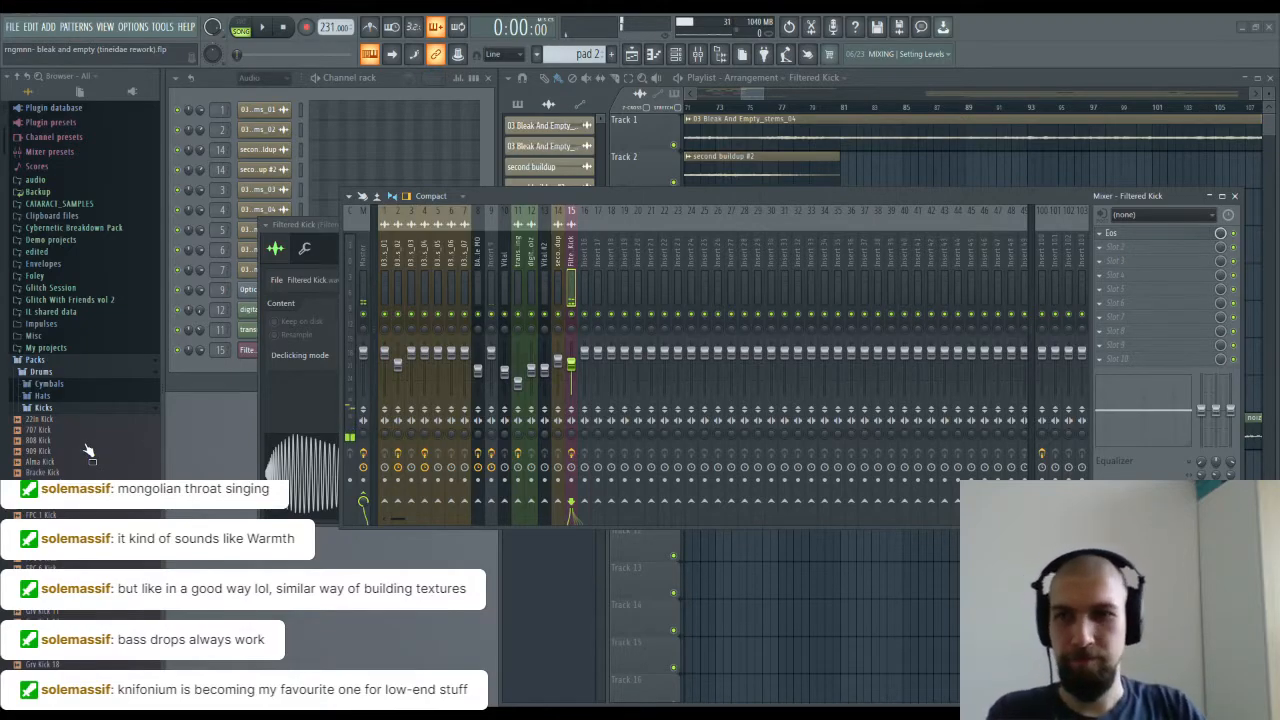
{"action": "left_click_drag", "start_coordinate": [1107, 238], "coordinate": [1110, 247]}
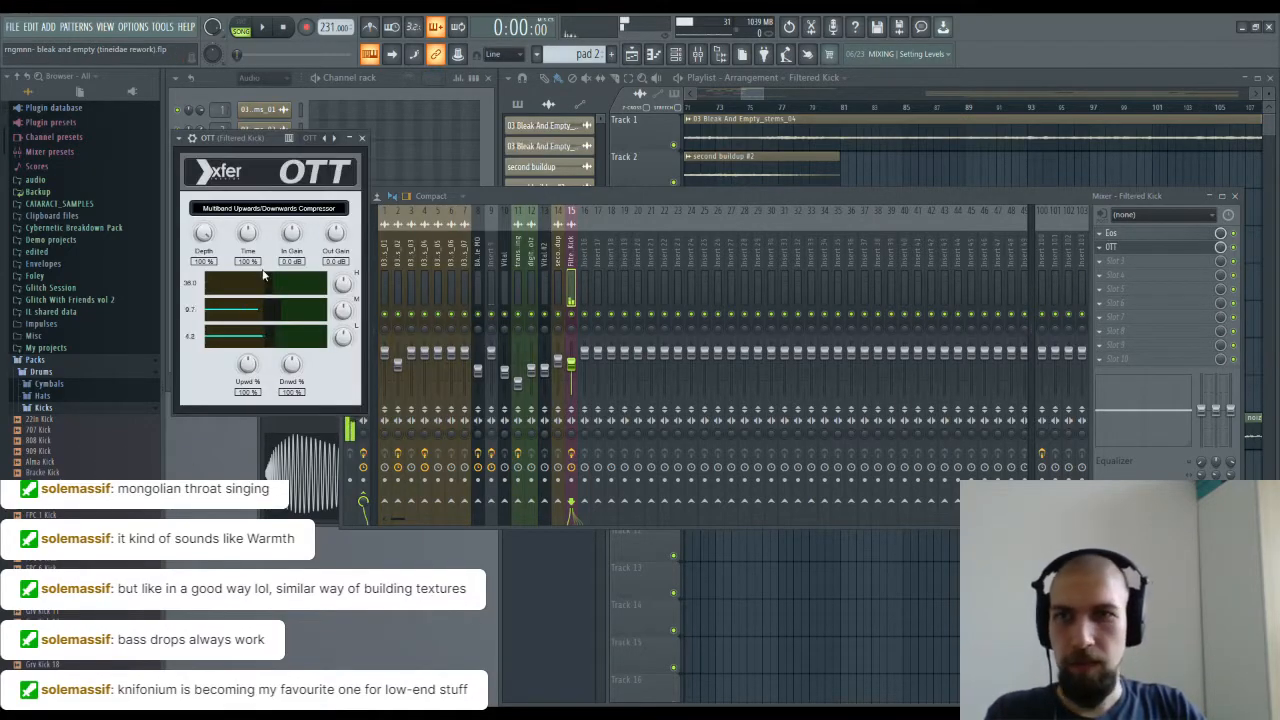
{"action": "left_click_drag", "start_coordinate": [207, 235], "coordinate": [212, 300]}
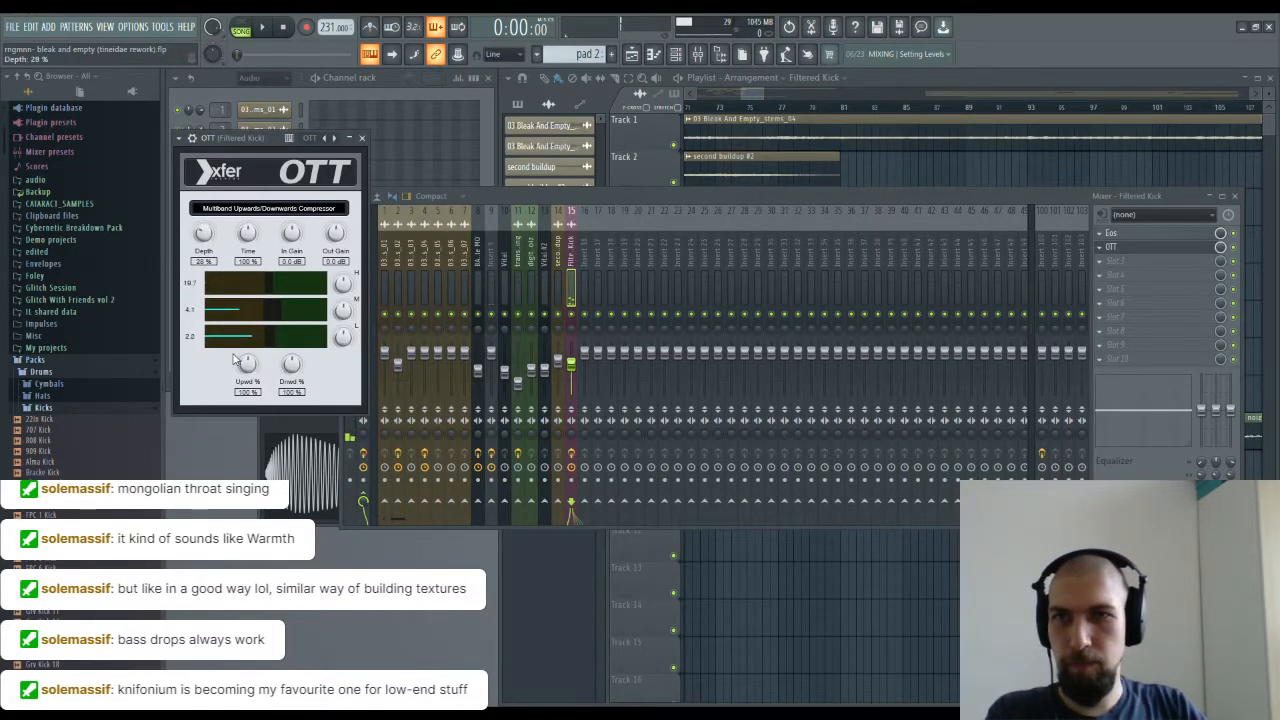
{"action": "left_click", "coordinate": [361, 138]}
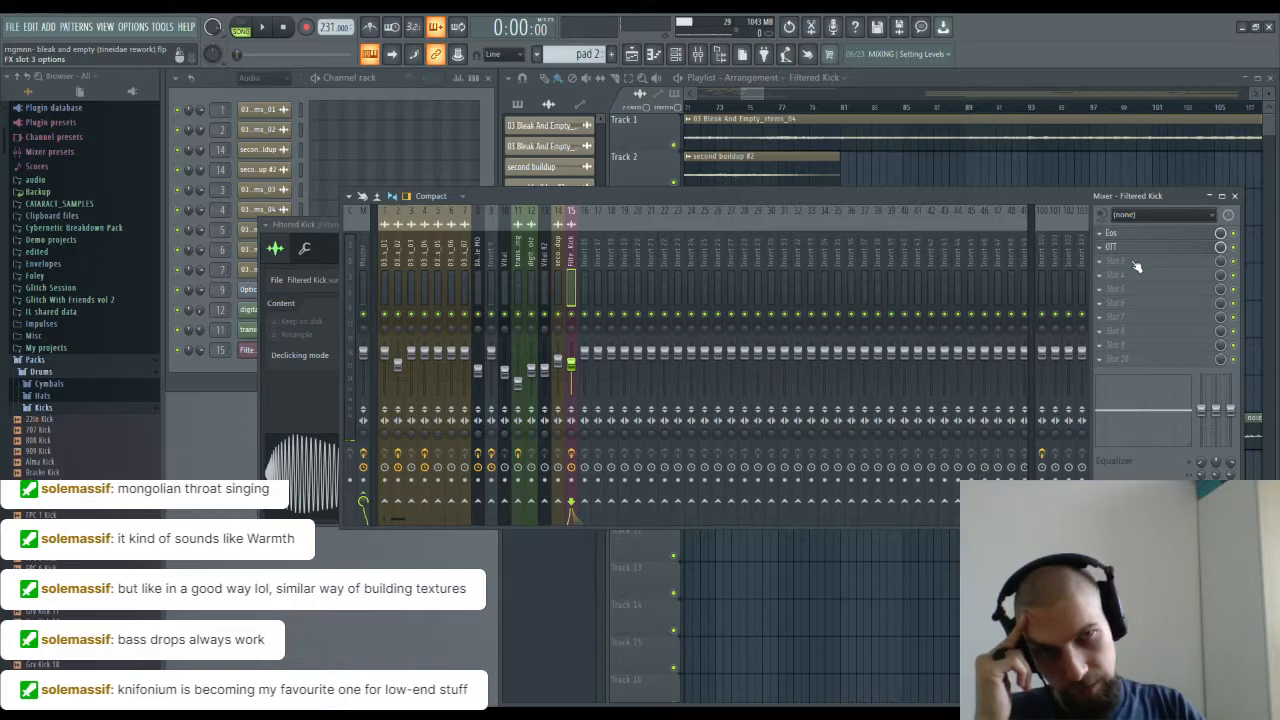
Step: Insert TP BassLane between Eos and OTT on the Filtered Kick's mixer track and audition the kick through the chain
{"action": "scroll", "coordinate": [1136, 251], "scroll_direction": "down", "scroll_amount": 1}
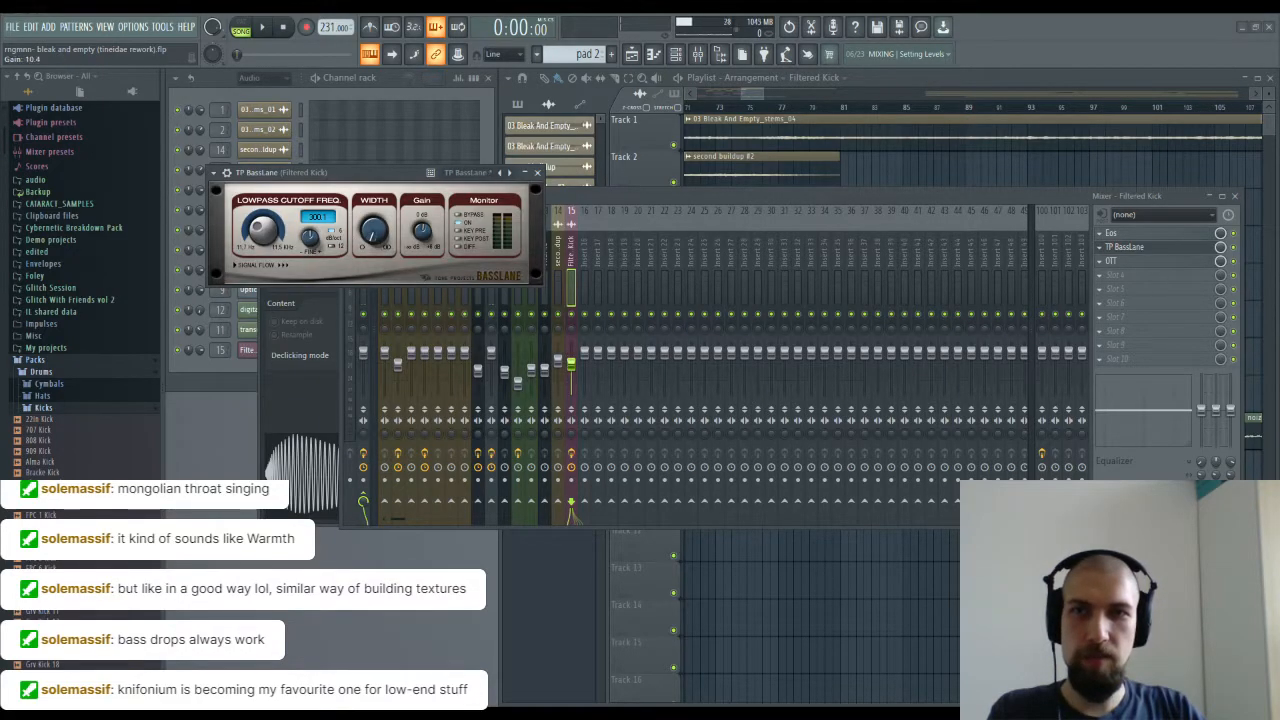
{"action": "left_click", "coordinate": [305, 470]}
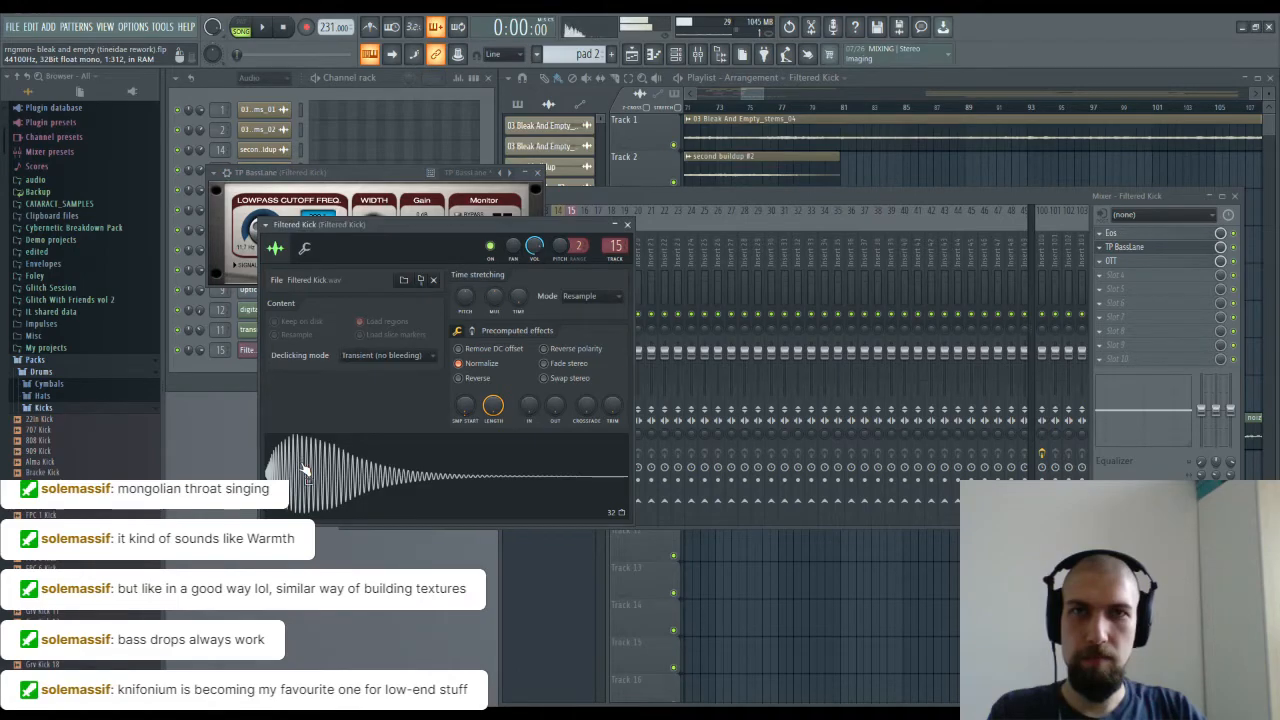
{"action": "left_click", "coordinate": [409, 212]}
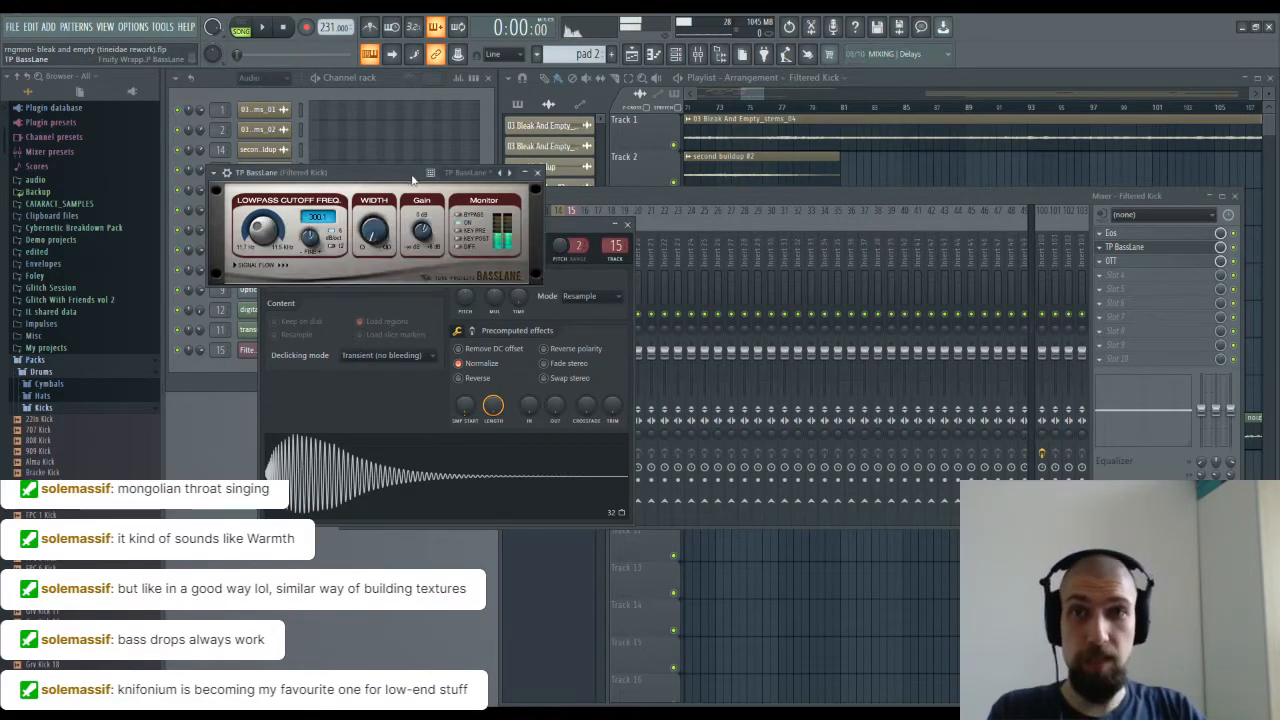
{"action": "left_click", "coordinate": [541, 174]}
{"action": "left_click", "coordinate": [303, 234]}
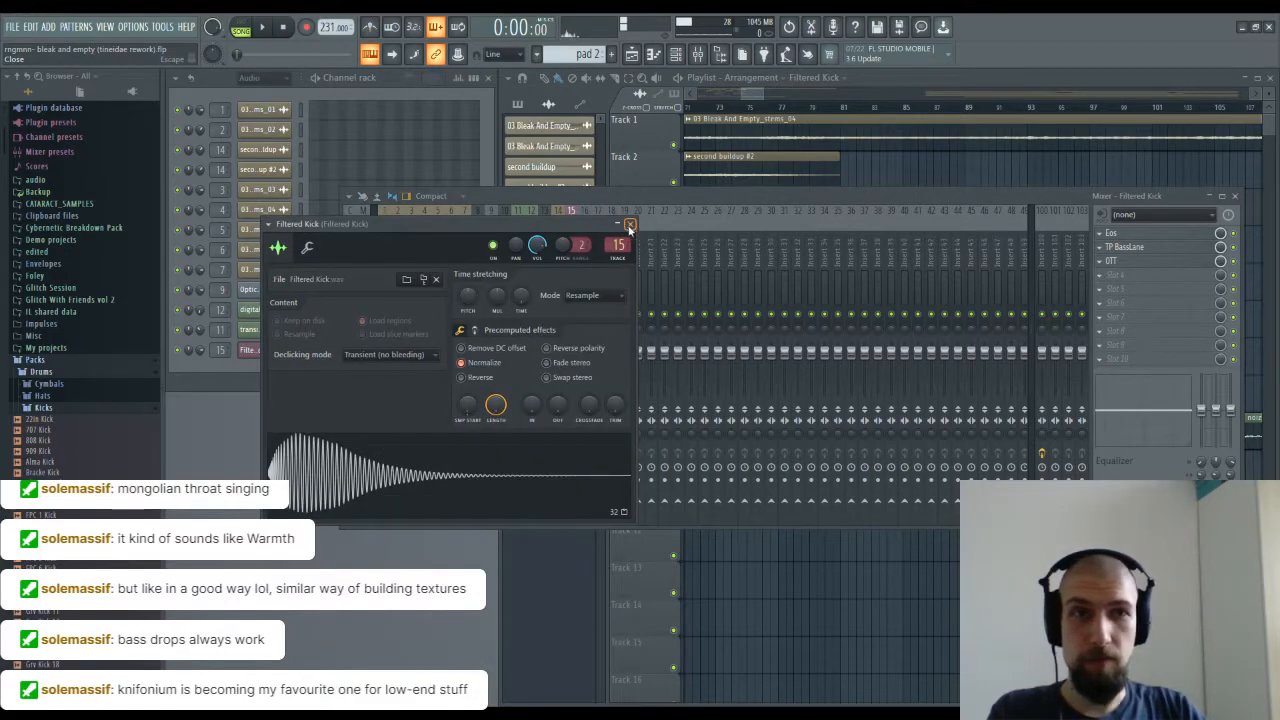
{"action": "left_click", "coordinate": [630, 224]}
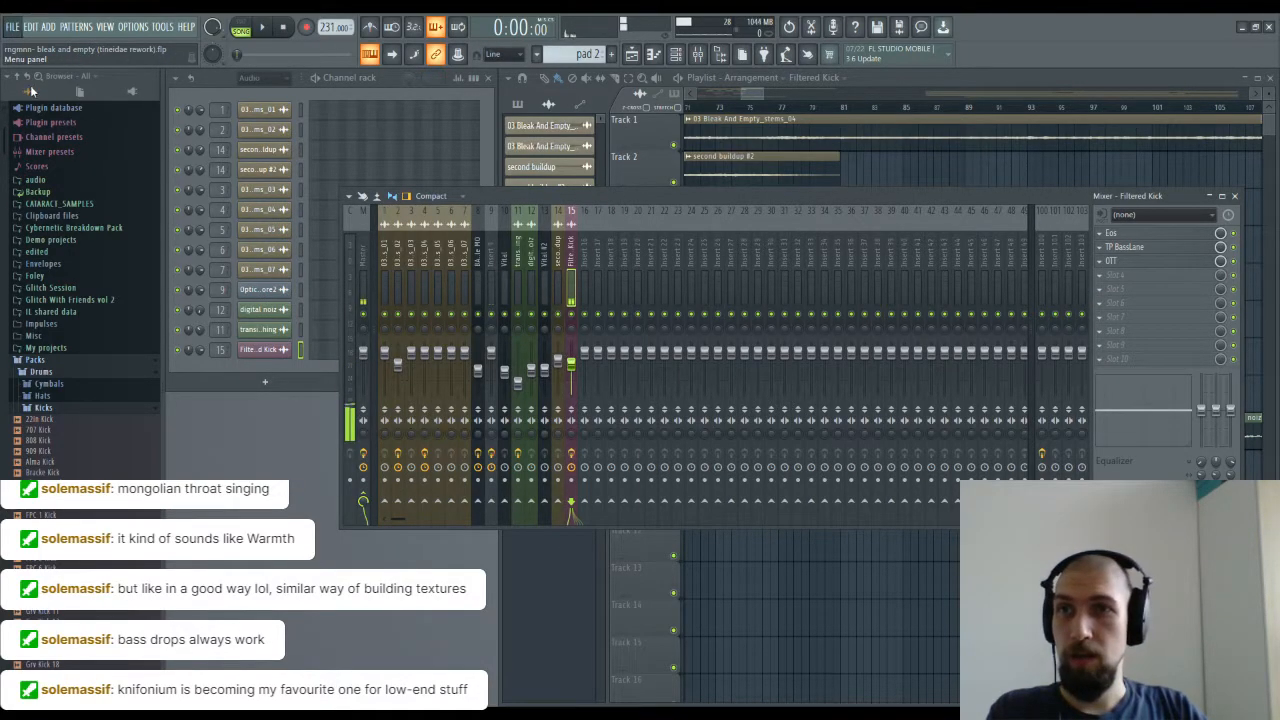
{"action": "left_click", "coordinate": [1235, 196]}
Step: Try different pitch shifts on the Filtered Kick sample while auditioning it, and set the pitch to +100 cents
{"action": "left_click", "coordinate": [940, 493]}
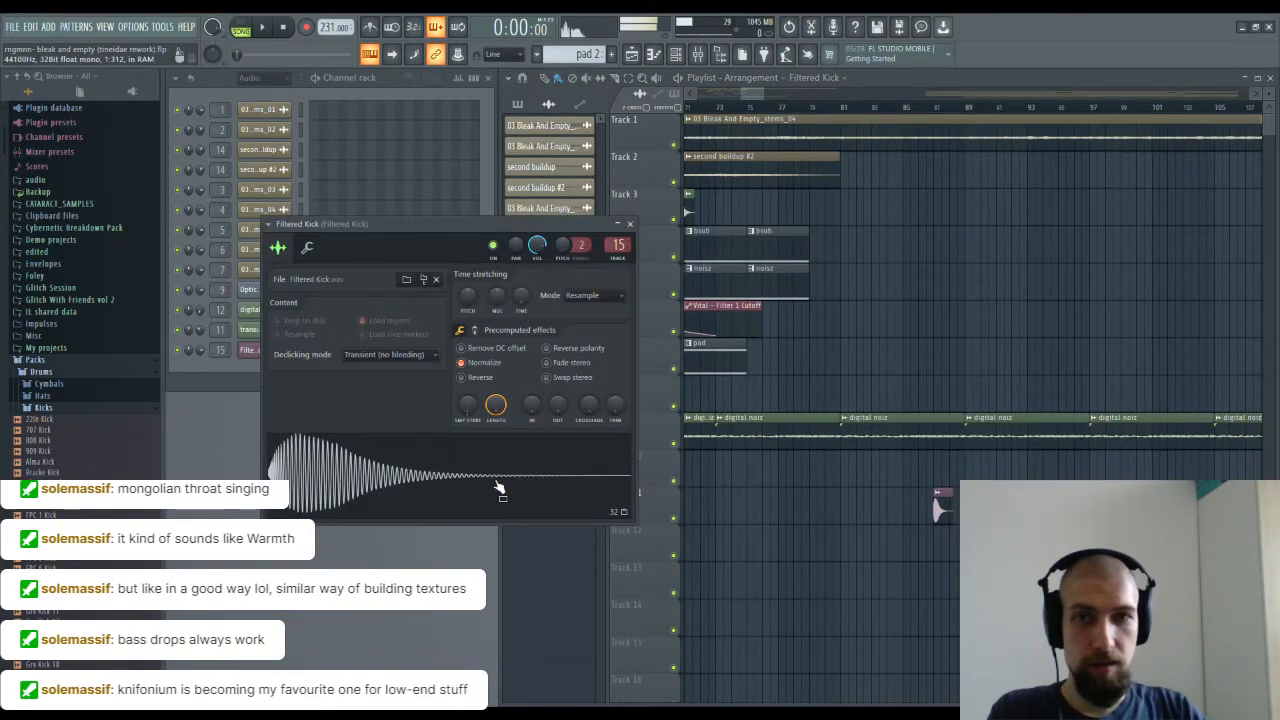
{"action": "left_click_drag", "start_coordinate": [468, 297], "coordinate": [468, 288]}
{"action": "left_click", "coordinate": [439, 475]}
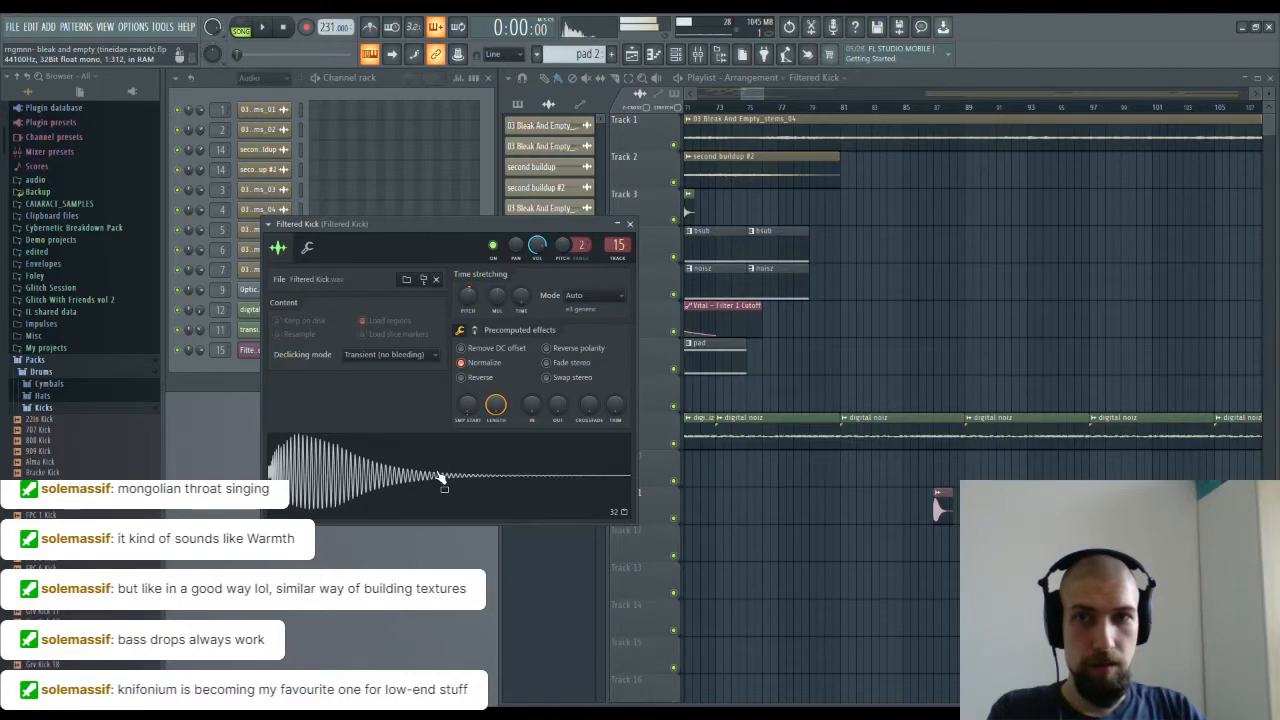
{"action": "left_click", "coordinate": [439, 480]}
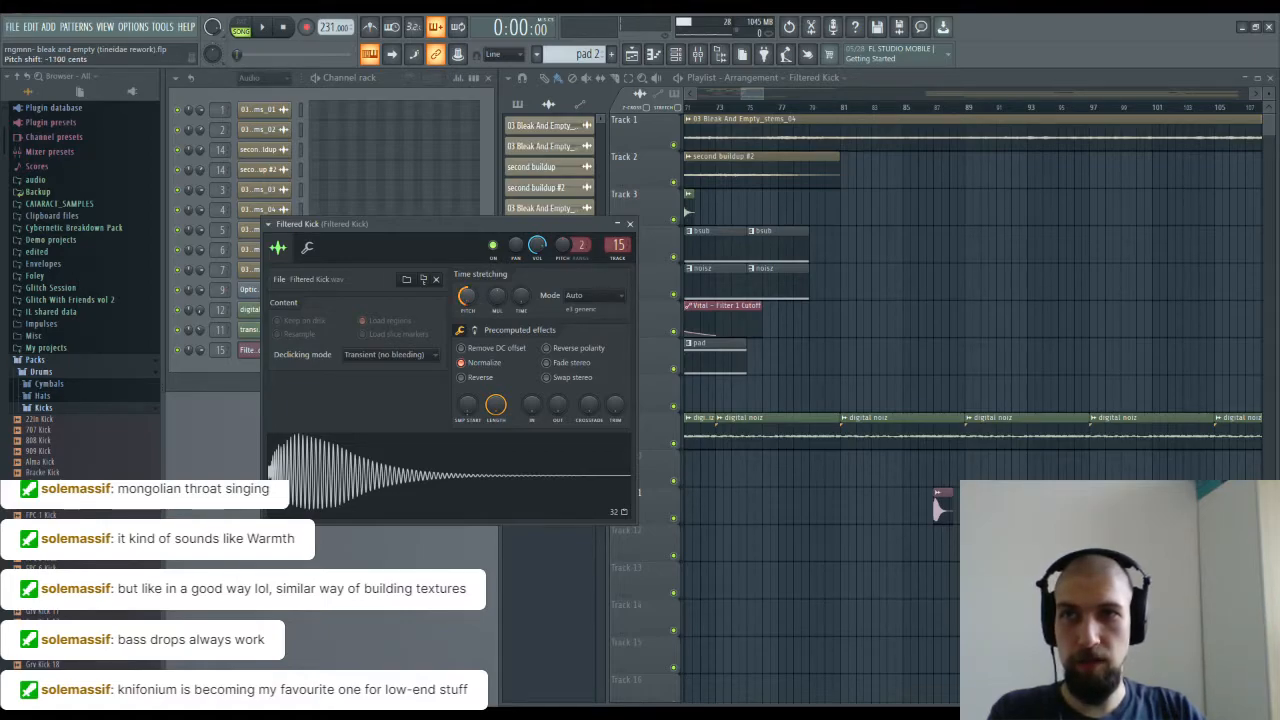
{"action": "left_click_drag", "start_coordinate": [467, 296], "coordinate": [467, 300]}
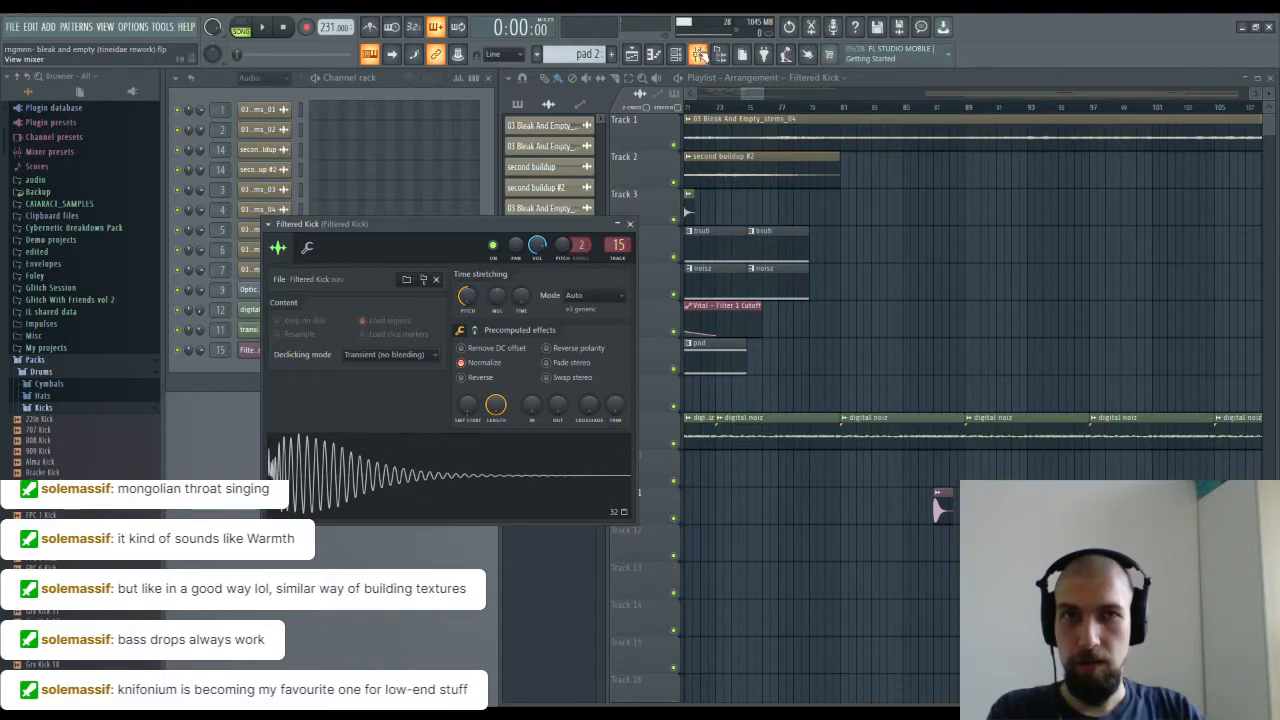
{"action": "left_click", "coordinate": [698, 54]}
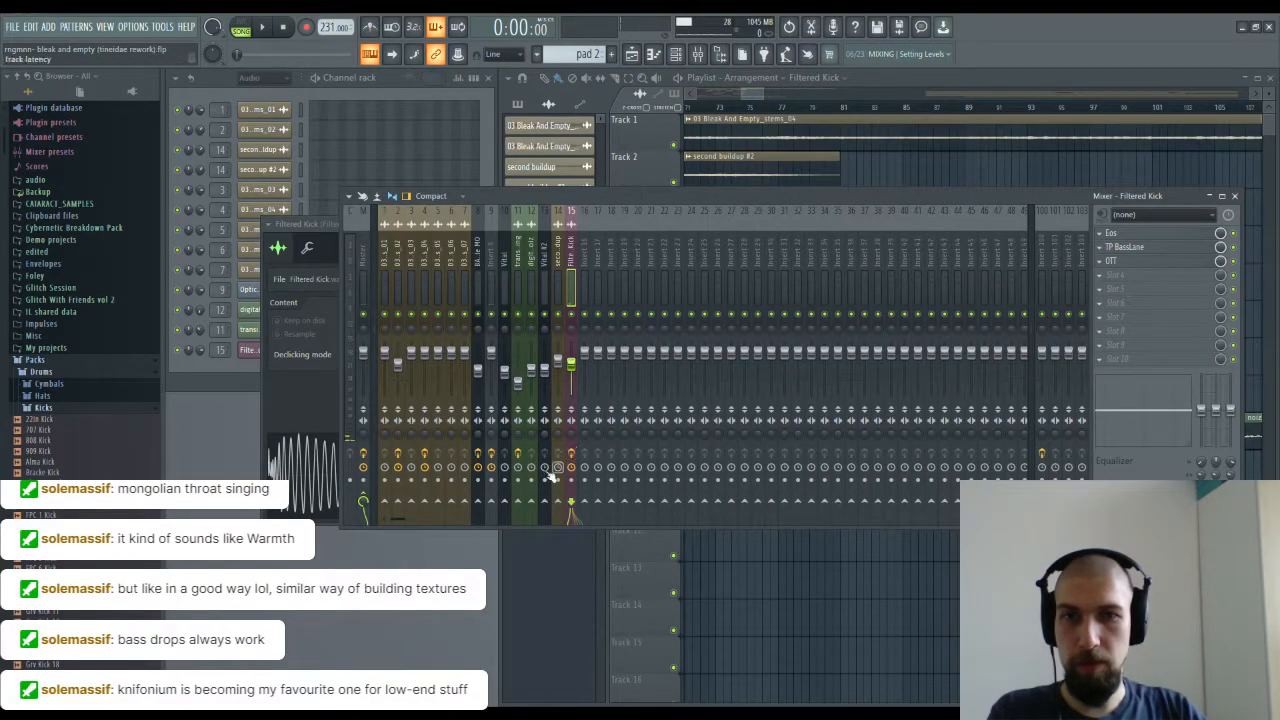
{"action": "left_click", "coordinate": [303, 500]}
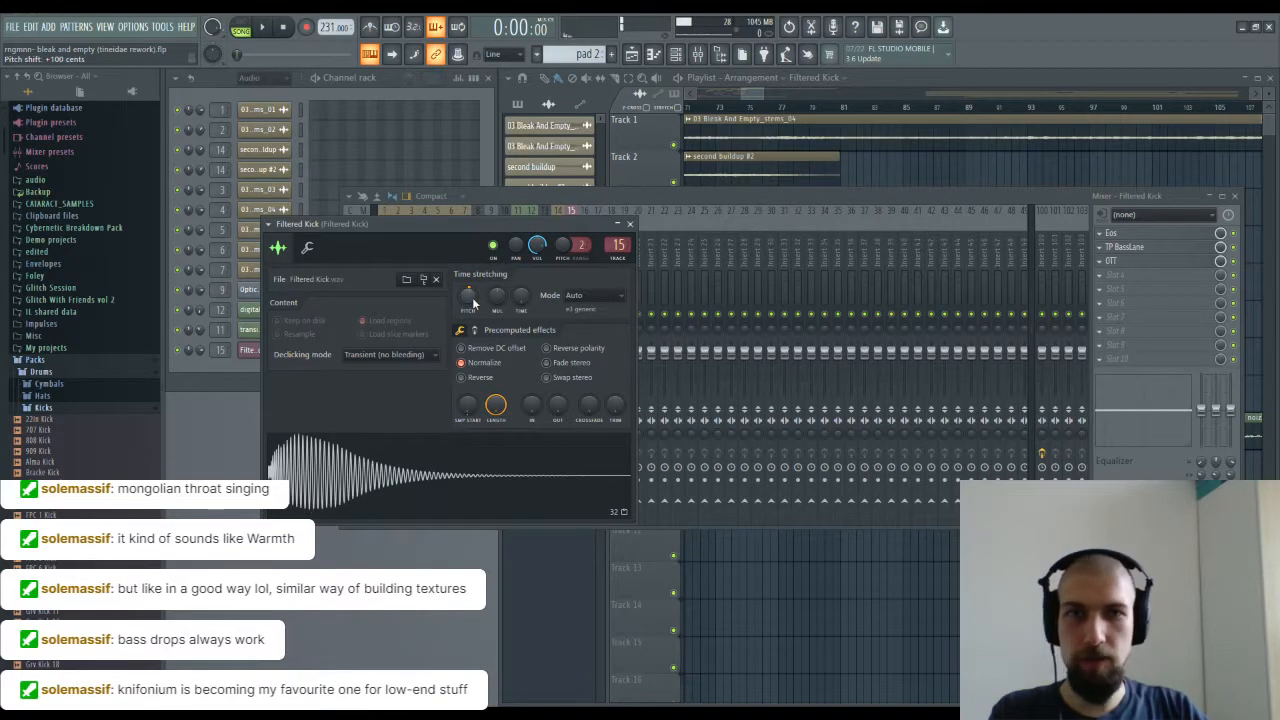
{"action": "left_click", "coordinate": [630, 224]}
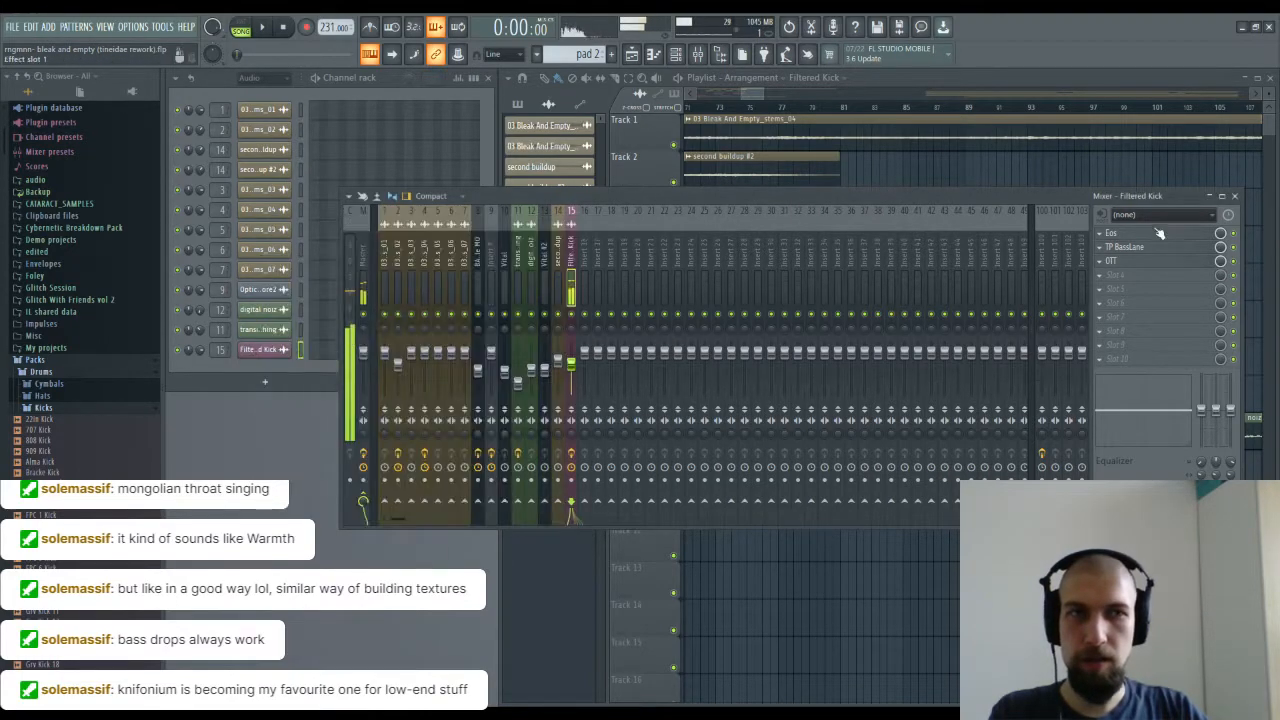
Step: Lower the Filtered Kick's mixer volume and move its playlist clip on Track 11 to bar 81
{"action": "left_click_drag", "start_coordinate": [571, 368], "coordinate": [571, 373]}
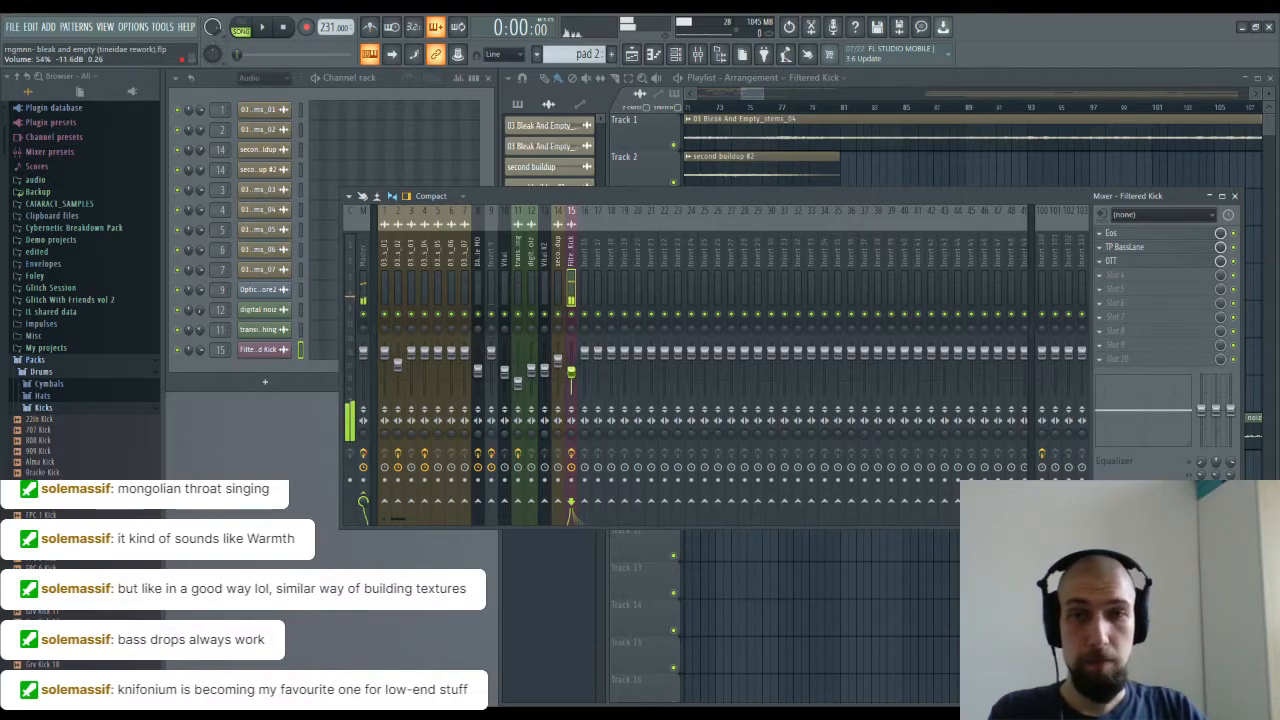
{"action": "left_click", "coordinate": [1234, 196]}
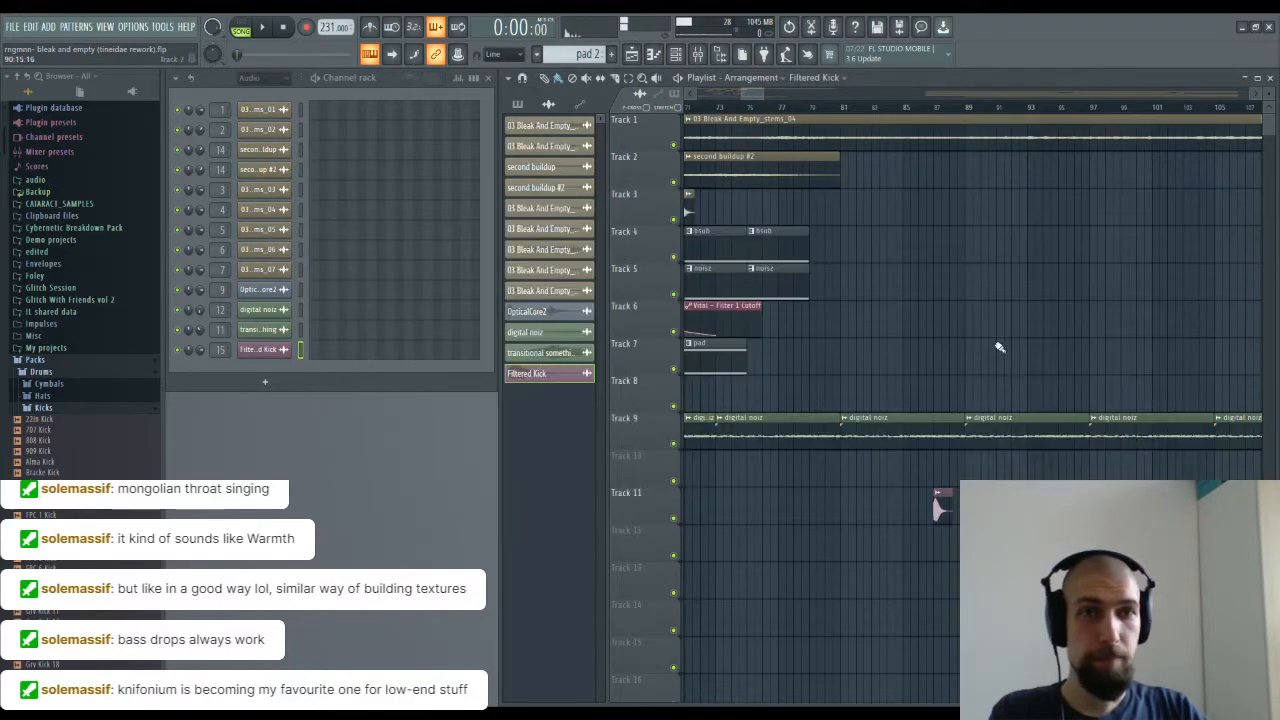
{"action": "left_click_drag", "start_coordinate": [950, 516], "coordinate": [857, 516]}
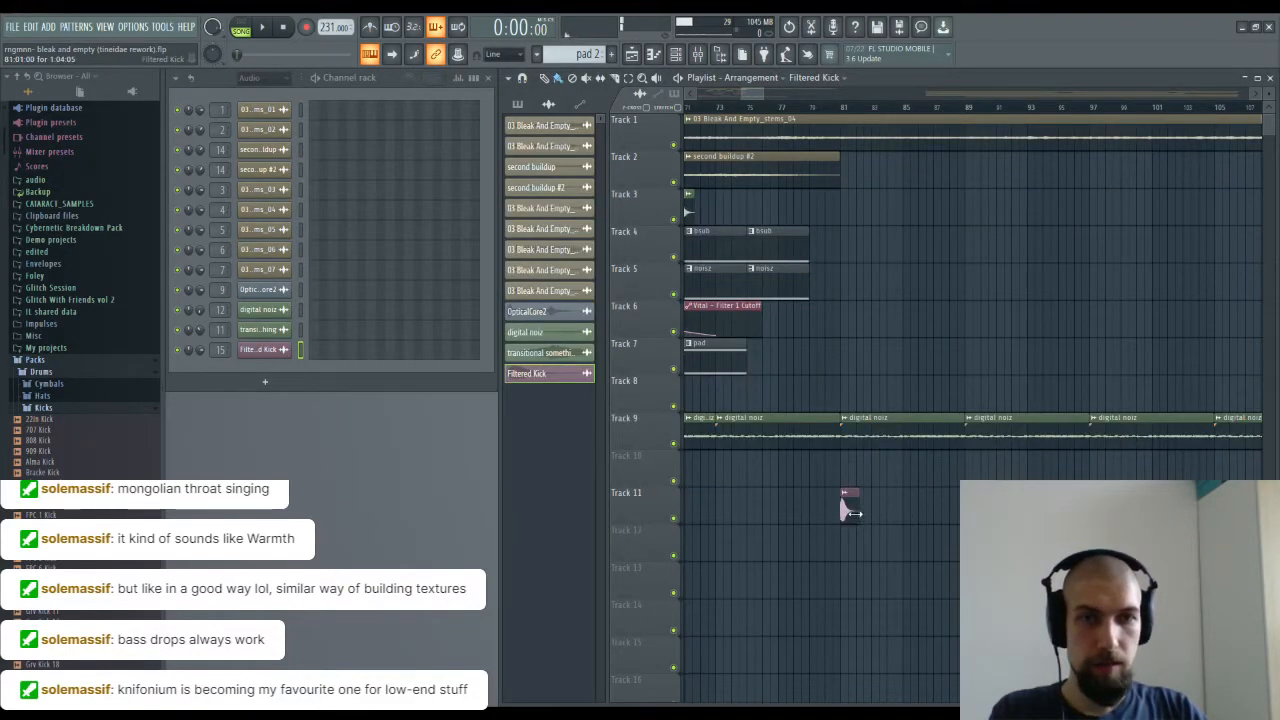
Step: Insert Smooth Operator after OTT on the Filtered Kick's mixer track and pull its two highest-frequency nodes far down
{"action": "left_click", "coordinate": [698, 53]}
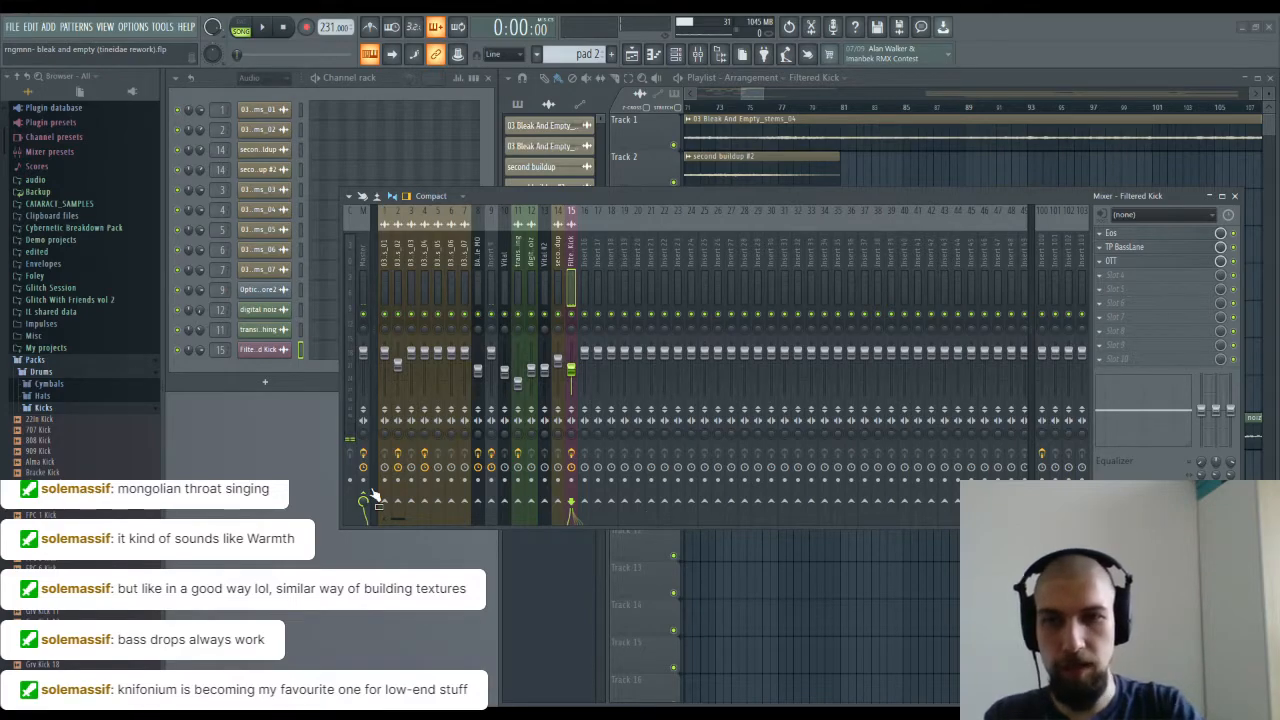
{"action": "left_click", "coordinate": [1146, 283]}
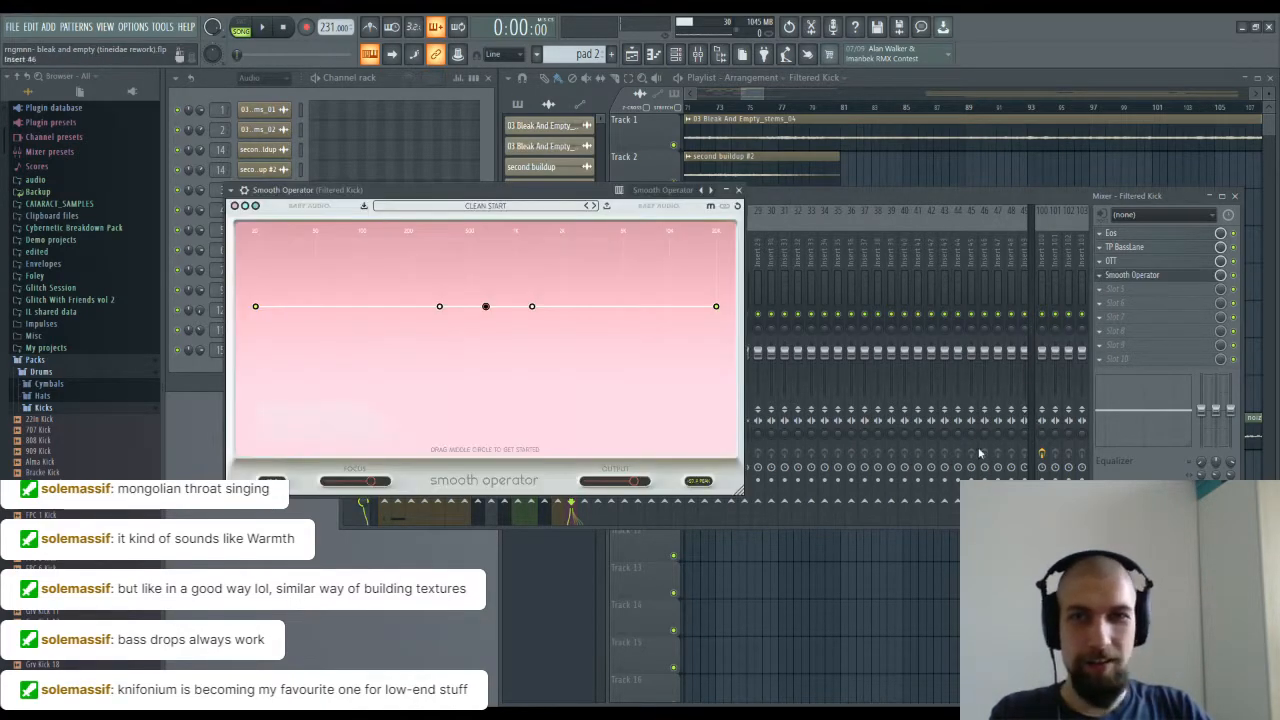
{"action": "left_click_drag", "start_coordinate": [533, 308], "coordinate": [511, 430]}
{"action": "left_click_drag", "start_coordinate": [718, 300], "coordinate": [716, 428]}
{"action": "left_click", "coordinate": [1234, 196]}
Step: Open the Filtered Kick sample from its playlist clip, audition it and arrange its window clear of Smooth Operator
{"action": "double_click", "coordinate": [849, 492]}
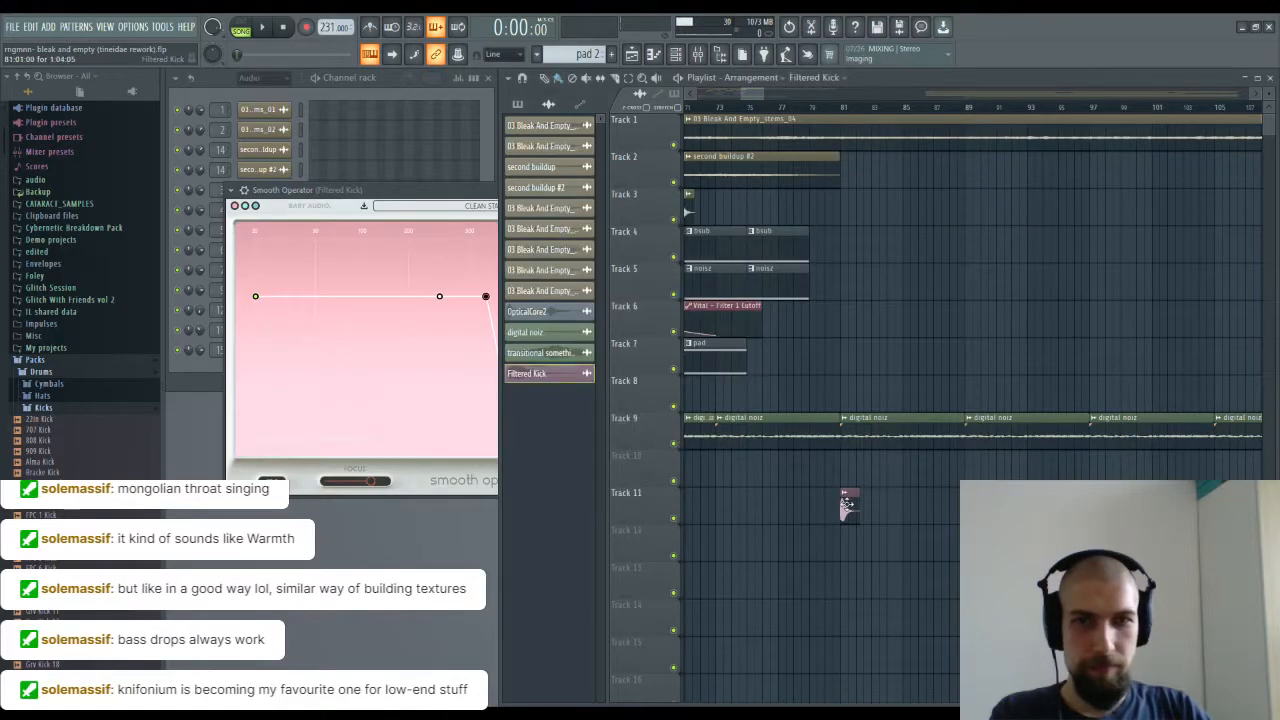
{"action": "left_click", "coordinate": [484, 459]}
{"action": "left_click_drag", "start_coordinate": [400, 230], "coordinate": [564, 379]}
{"action": "left_click_drag", "start_coordinate": [442, 191], "coordinate": [428, 191]}
Step: Pull Smooth Operator's low-mid node down to about -38 dB near 196 Hz and set the focus to 100%
{"action": "left_click_drag", "start_coordinate": [426, 299], "coordinate": [400, 340]}
{"action": "scroll", "coordinate": [400, 340], "scroll_direction": "down", "scroll_amount": 3}
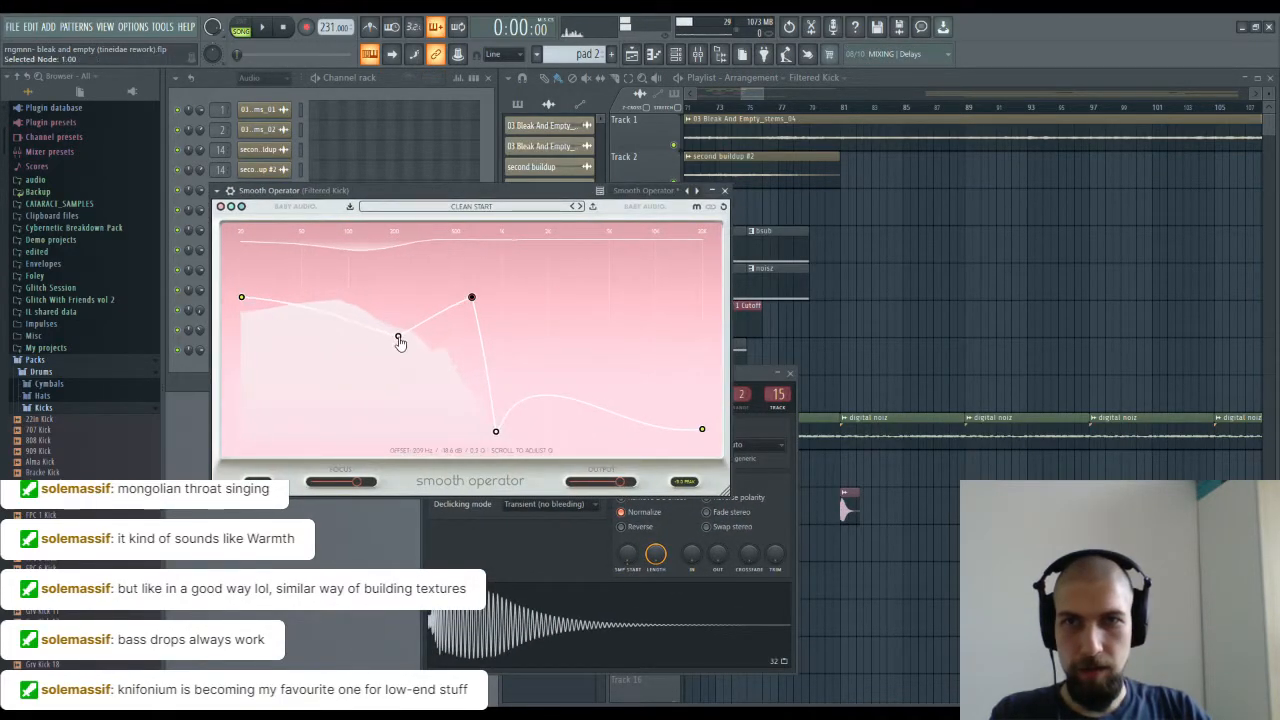
{"action": "left_click_drag", "start_coordinate": [400, 342], "coordinate": [395, 425]}
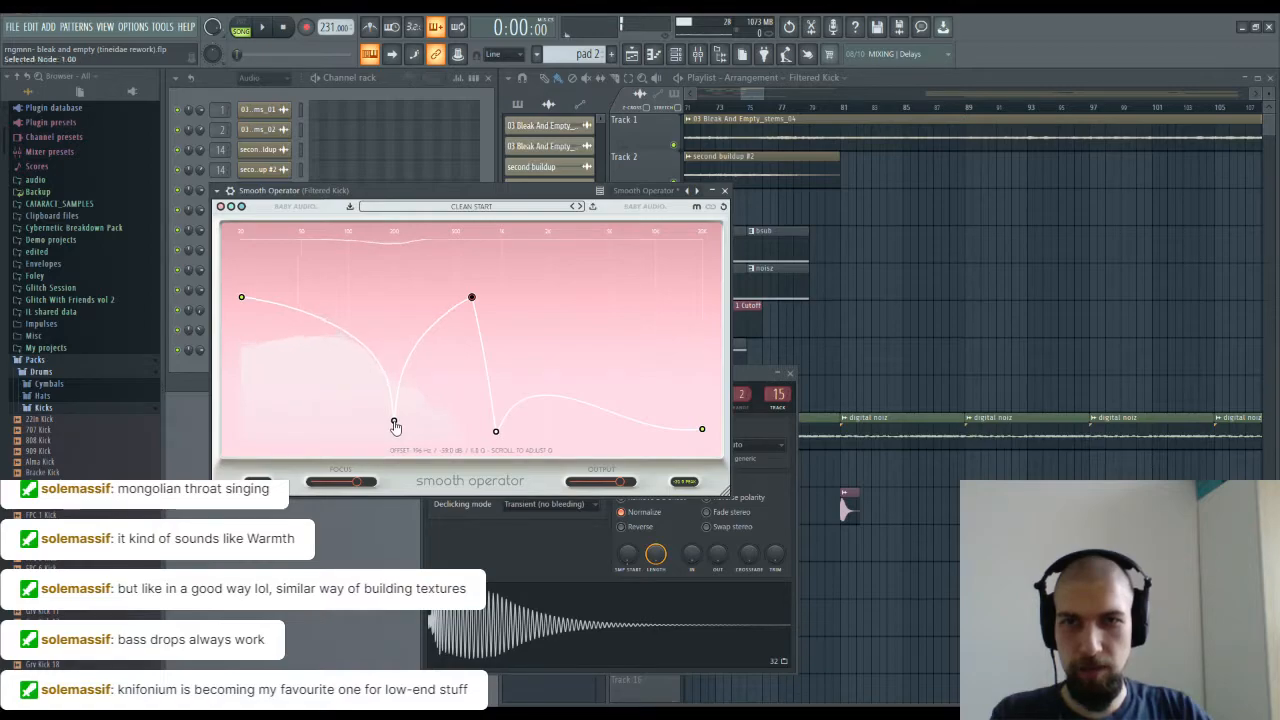
{"action": "left_click_drag", "start_coordinate": [356, 482], "coordinate": [392, 492]}
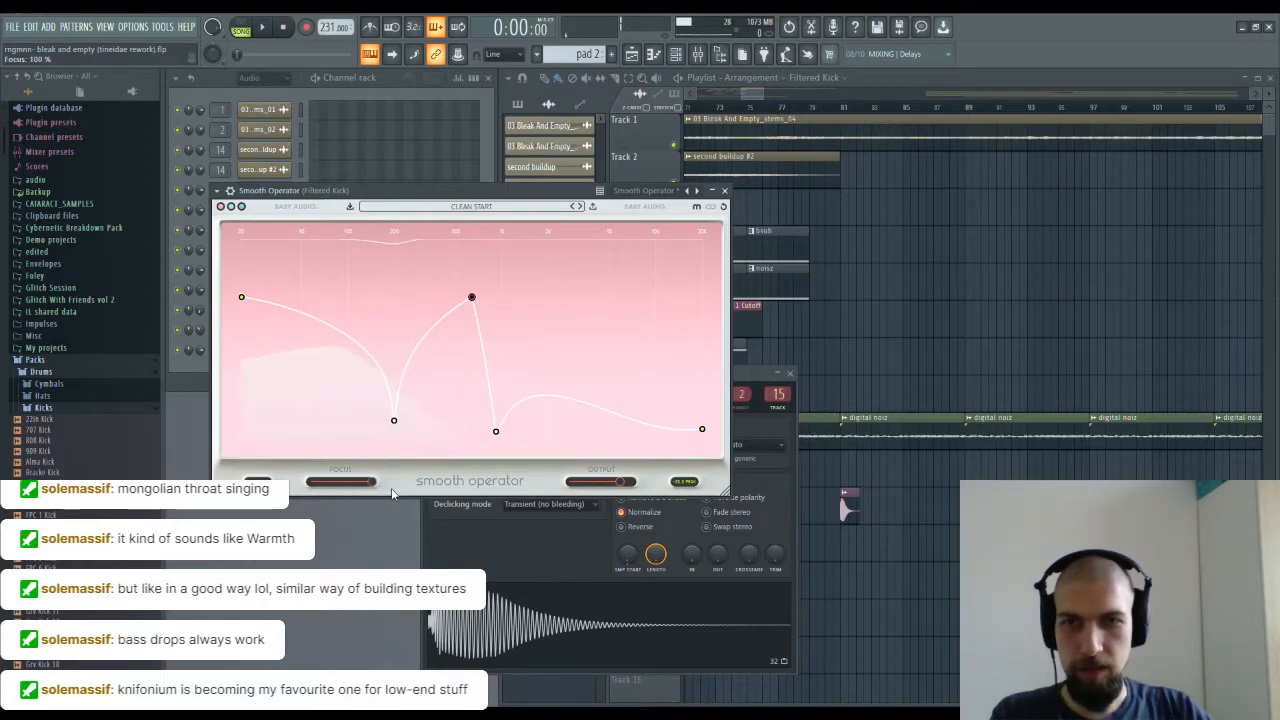
Step: Raise Smooth Operator's low shelf node to an offset of about 27.2 dB, auditioning the Filtered Kick before and after
{"action": "left_click", "coordinate": [525, 603]}
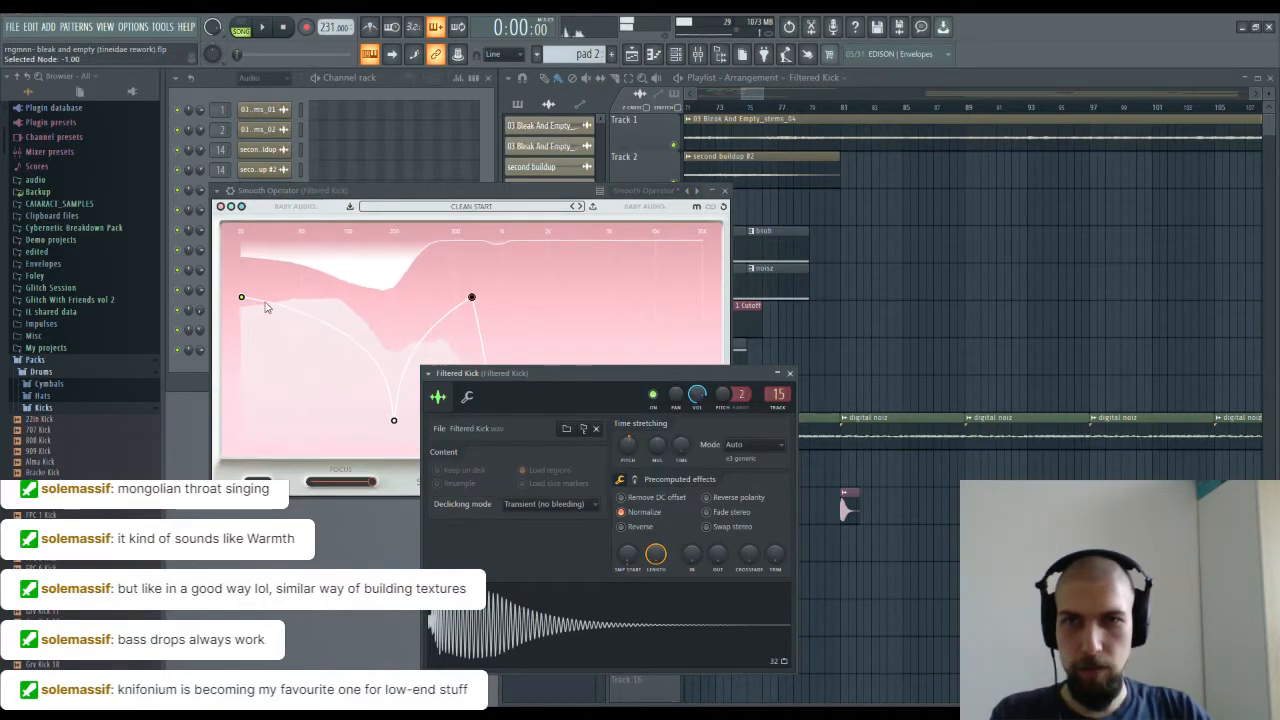
{"action": "left_click_drag", "start_coordinate": [241, 297], "coordinate": [255, 238]}
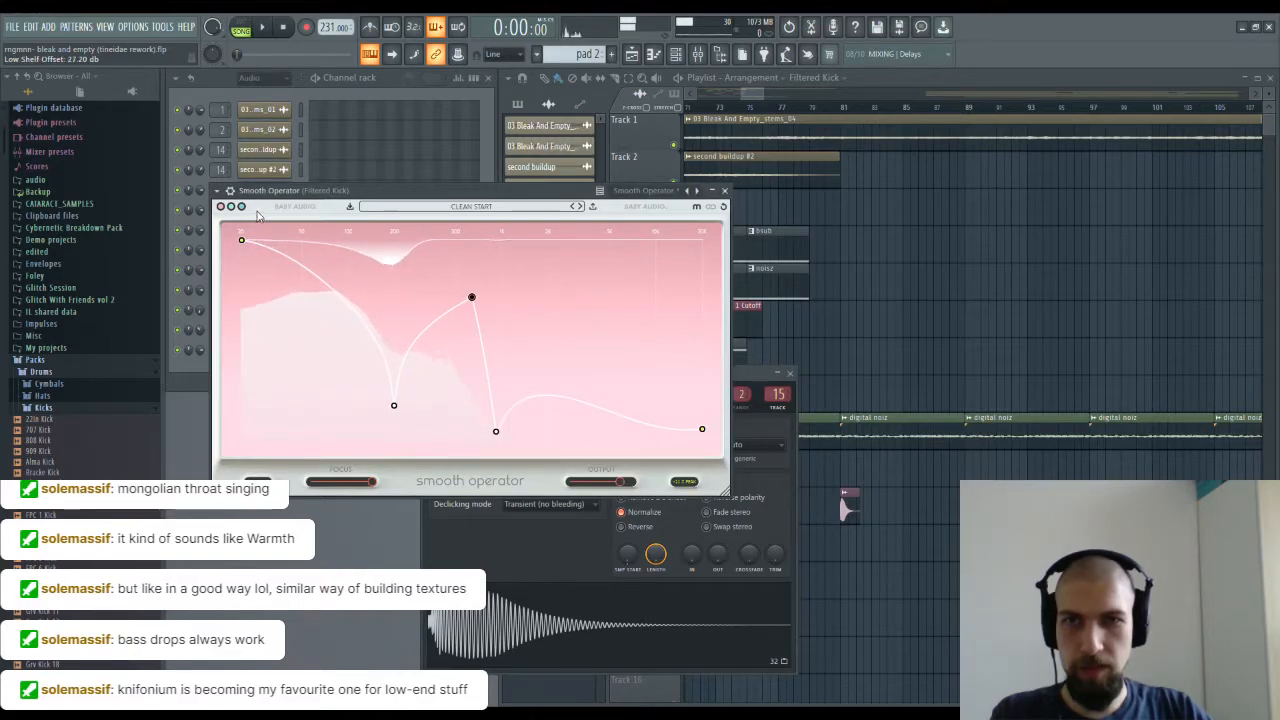
{"action": "left_click", "coordinate": [533, 646]}
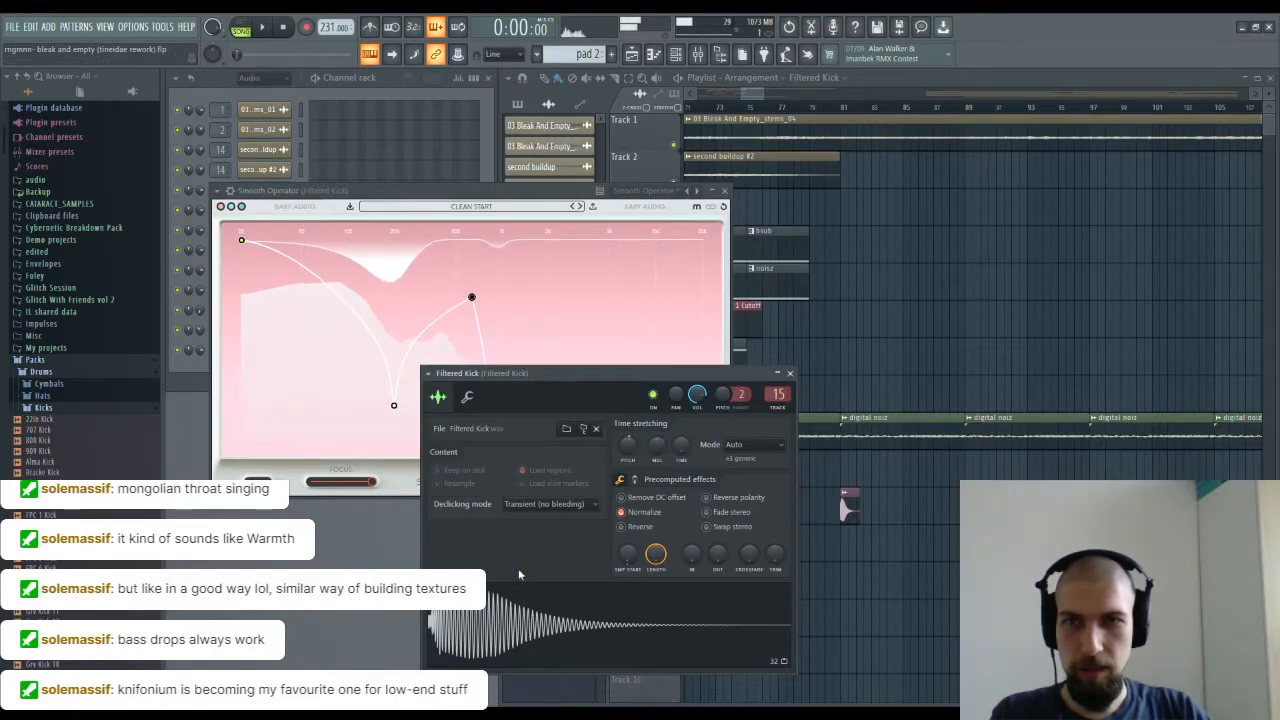
Step: Narrow and deepen Smooth Operator's dip near 196 Hz while auditioning the Filtered Kick, and close the plugin and sample windows
{"action": "left_click", "coordinate": [394, 406]}
{"action": "scroll", "coordinate": [396, 408], "scroll_direction": "up", "scroll_amount": 8}
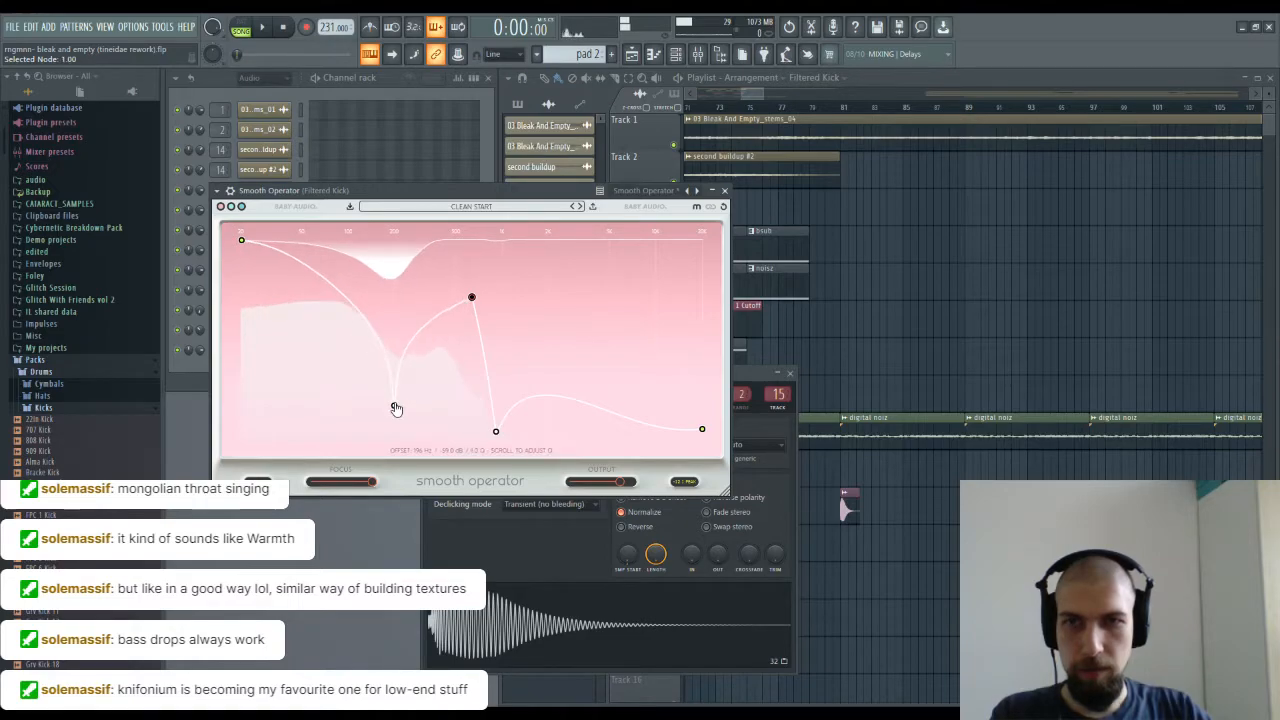
{"action": "left_click", "coordinate": [514, 626]}
{"action": "left_click", "coordinate": [514, 630]}
{"action": "left_click", "coordinate": [512, 613]}
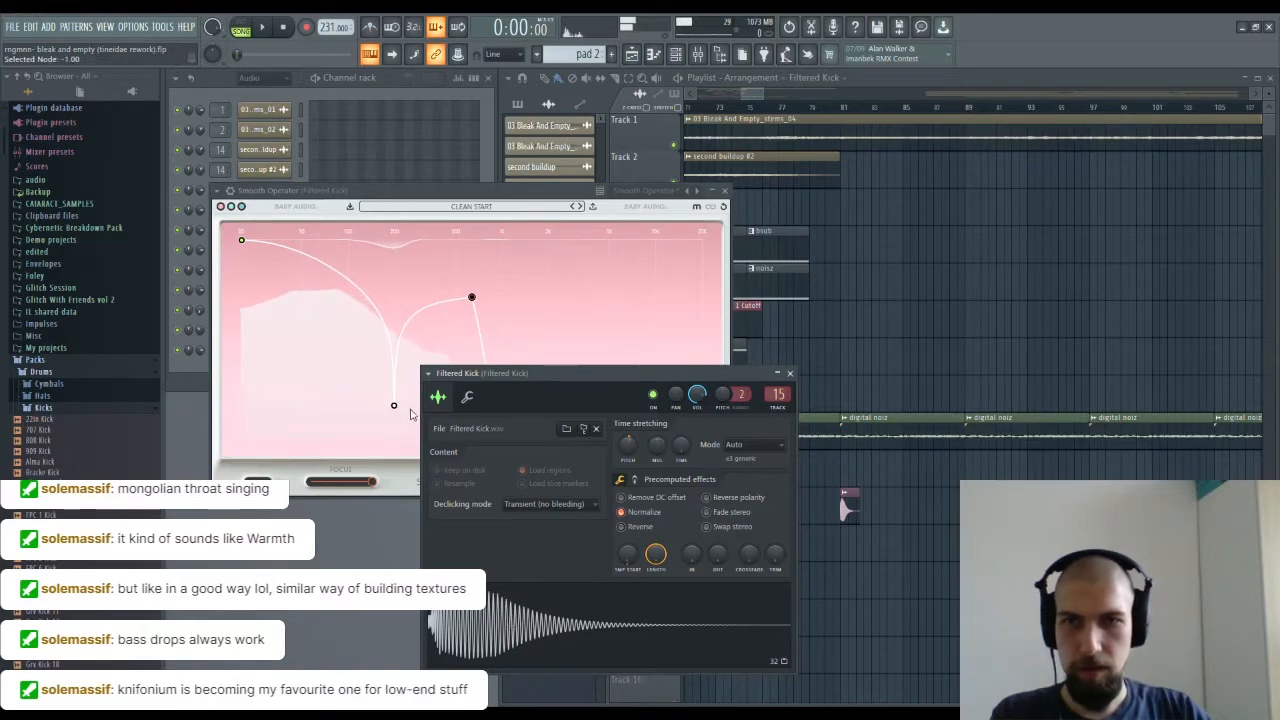
{"action": "left_click_drag", "start_coordinate": [394, 408], "coordinate": [397, 425]}
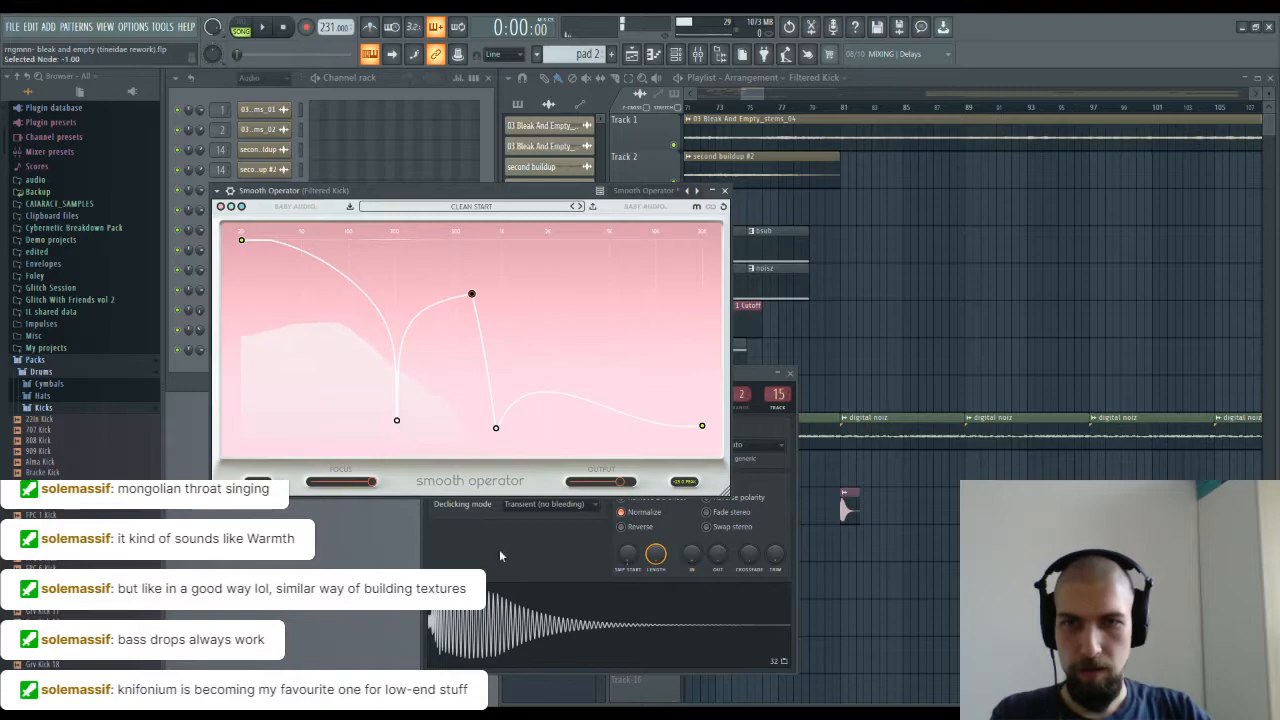
{"action": "left_click", "coordinate": [525, 612]}
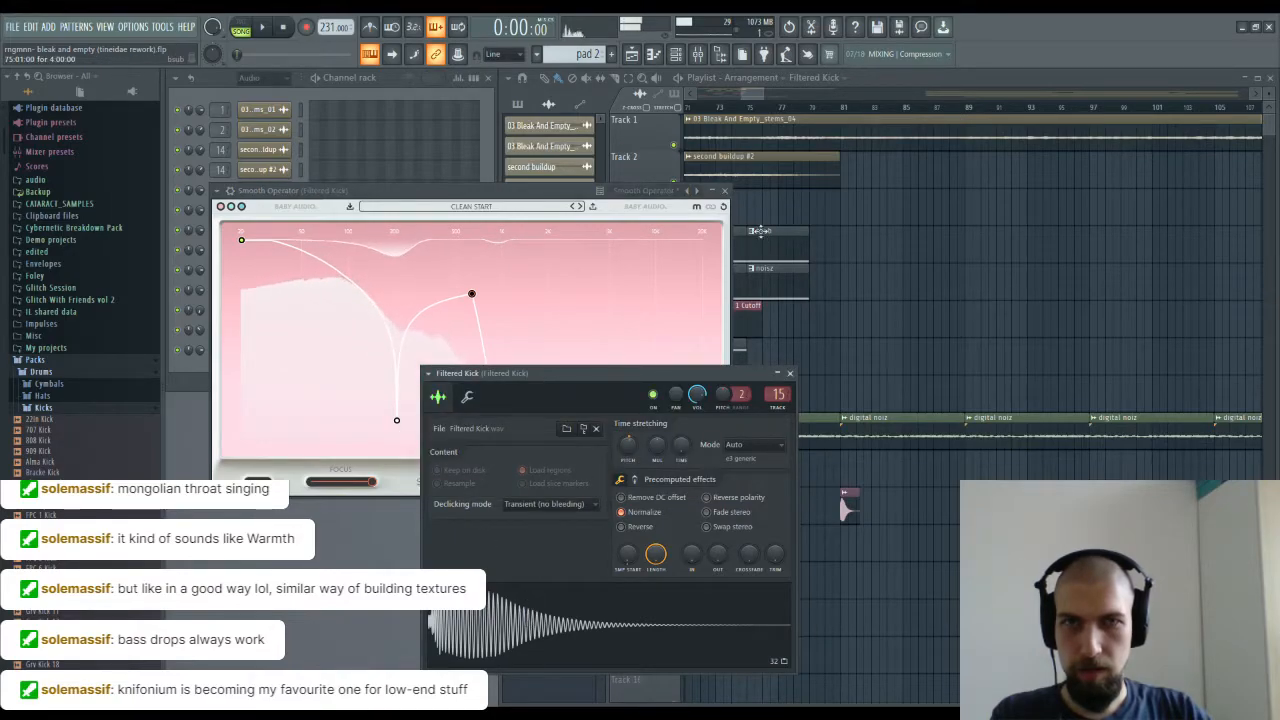
{"action": "left_click", "coordinate": [724, 190]}
{"action": "left_click", "coordinate": [790, 373]}
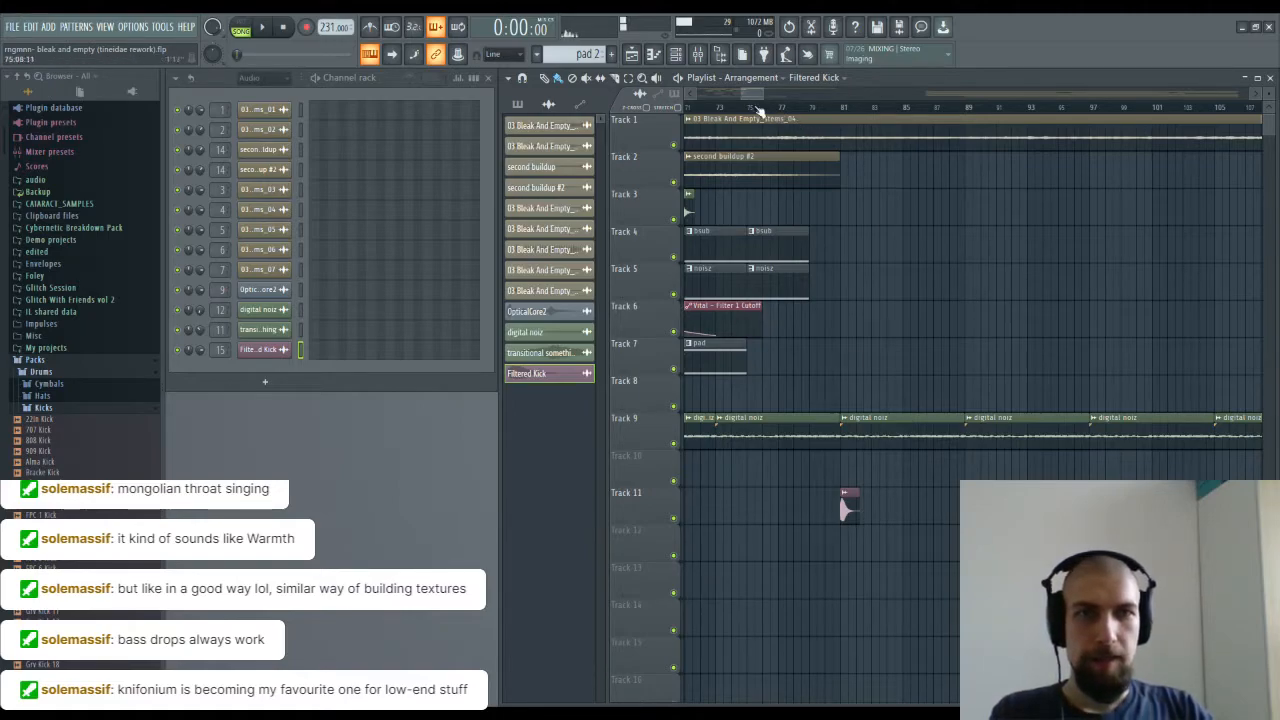
Step: Play the arrangement from the beginning and follow it through the second buildup up to the Filtered Kick at the drop
{"action": "scroll", "coordinate": [811, 166], "scroll_direction": "left", "scroll_amount": 5}
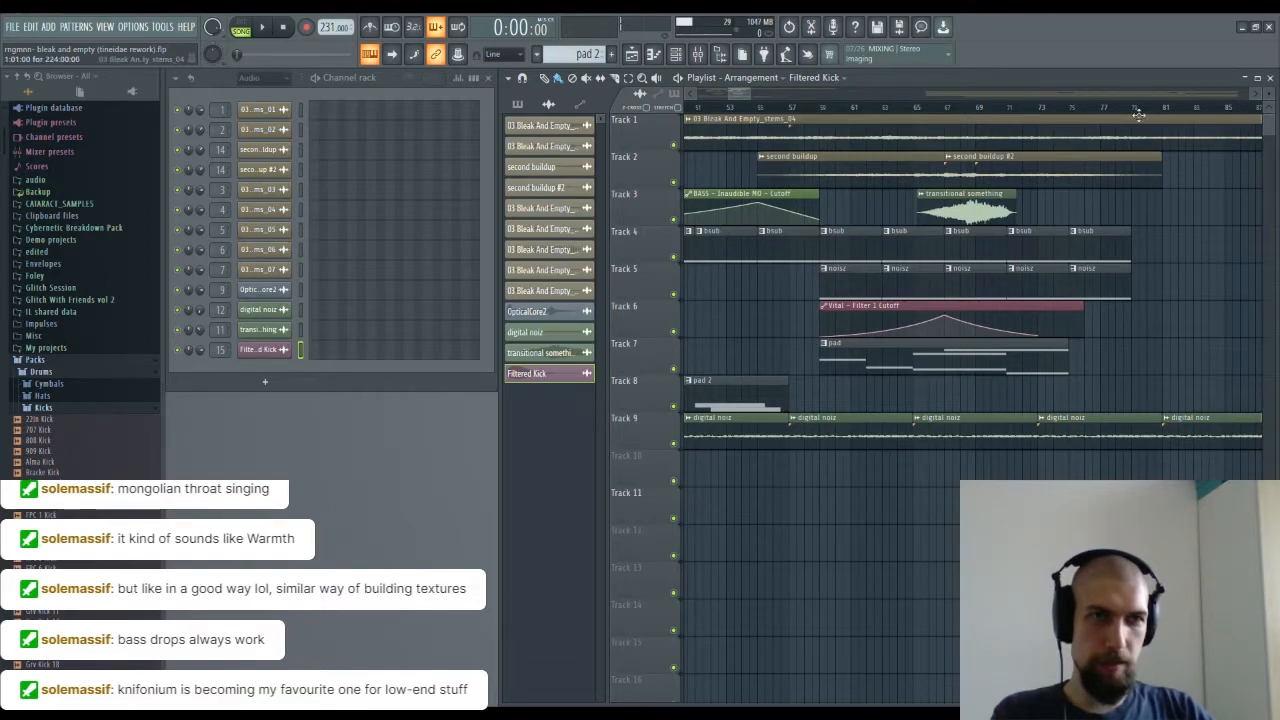
{"action": "left_click", "coordinate": [263, 28]}
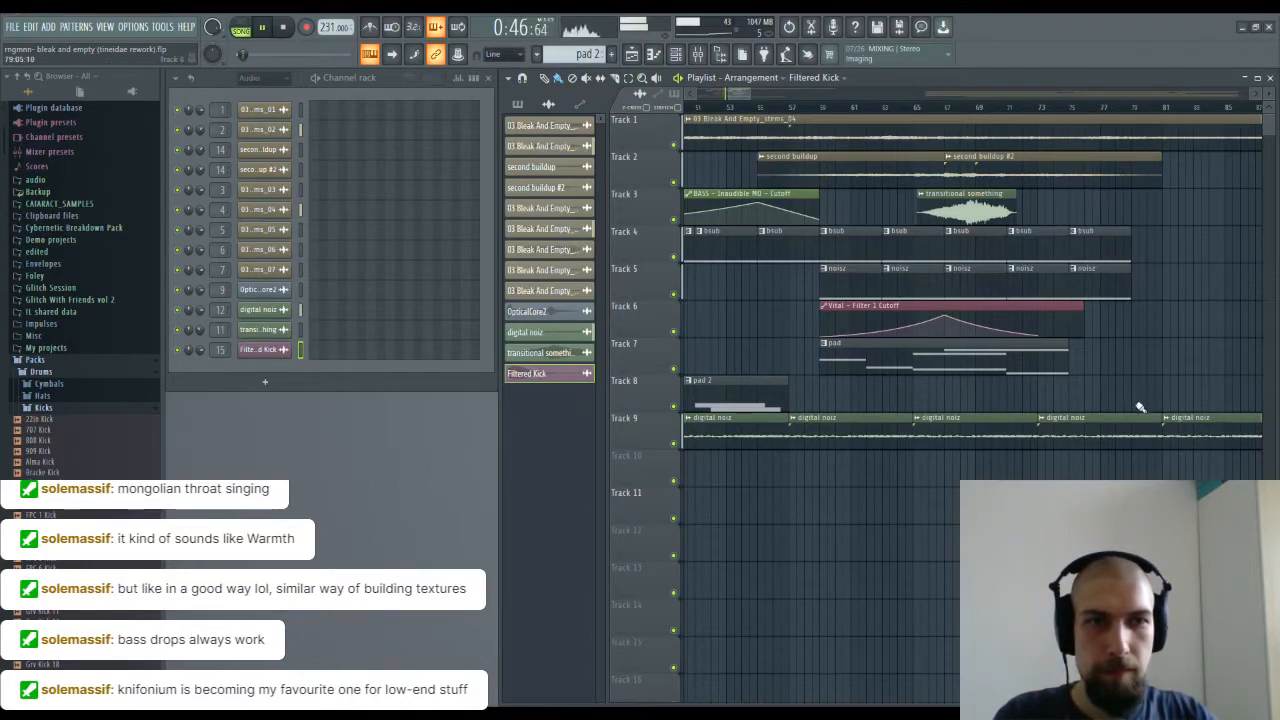
{"action": "left_click_drag", "start_coordinate": [1014, 469], "coordinate": [1175, 528]}
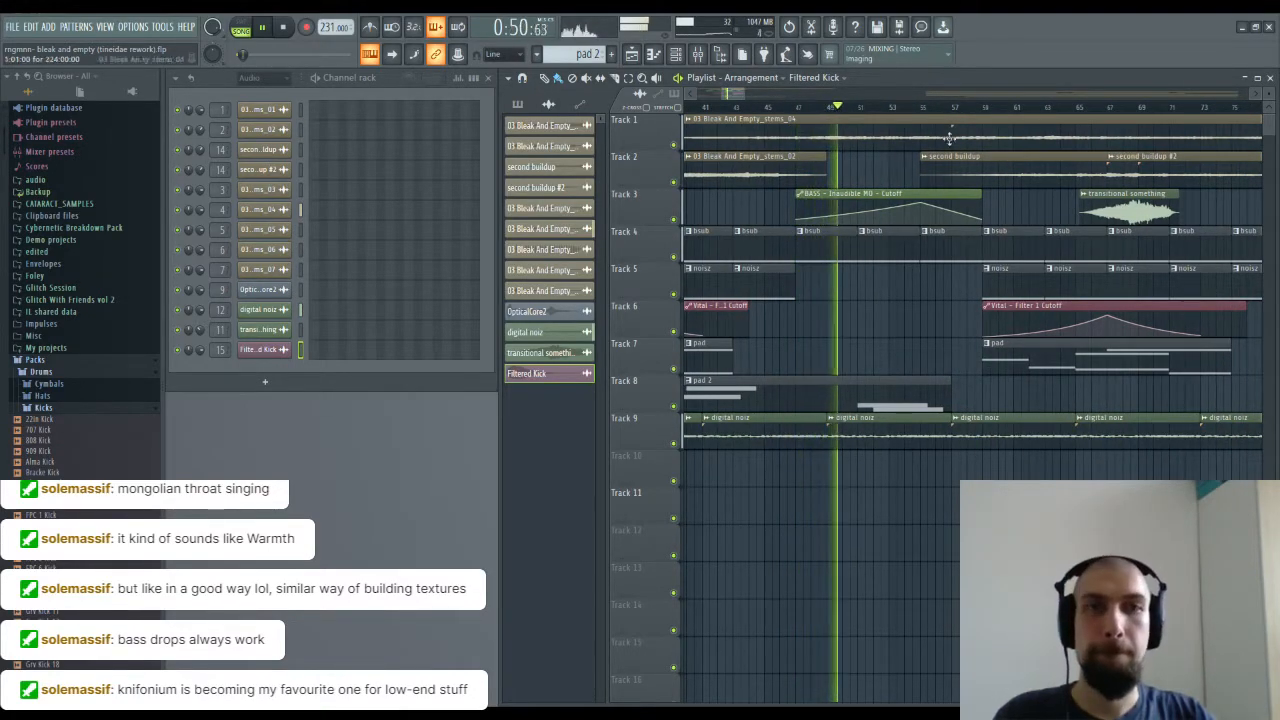
{"action": "scroll", "coordinate": [950, 150], "scroll_direction": "down", "scroll_amount": 5}
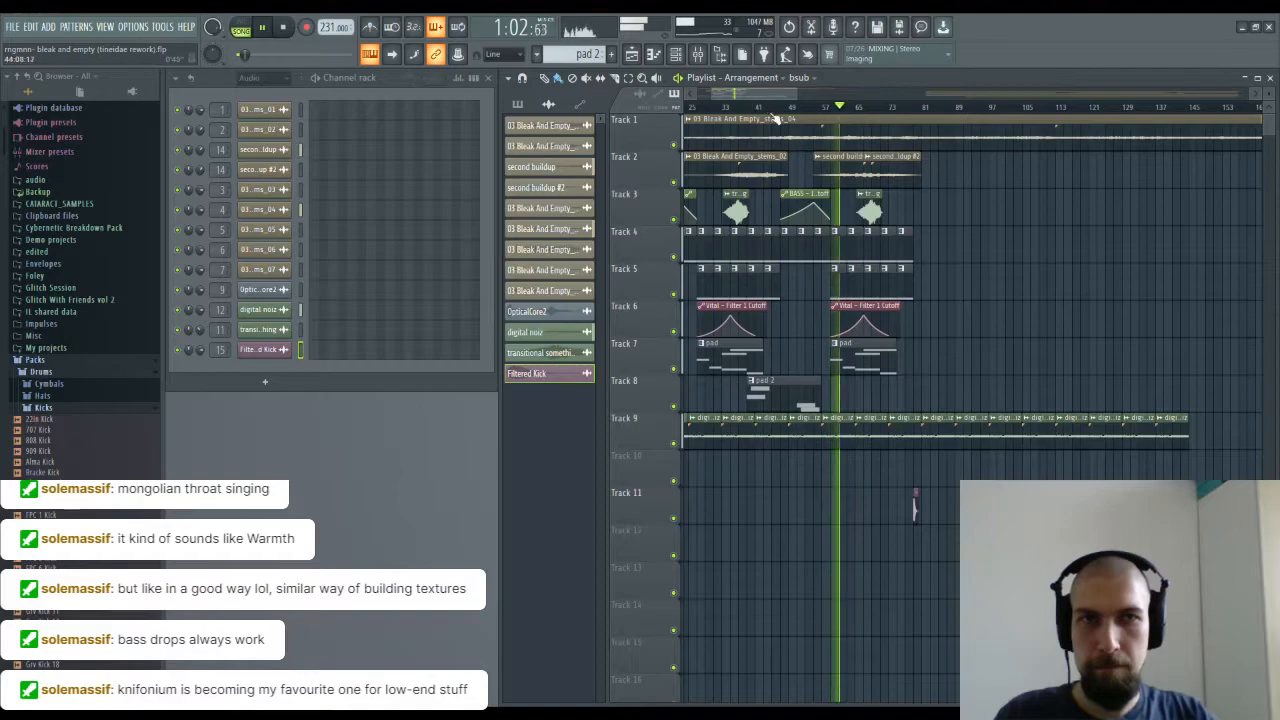
{"action": "scroll", "coordinate": [826, 189], "scroll_direction": "up", "scroll_amount": 3}
{"action": "left_click", "coordinate": [829, 235]}
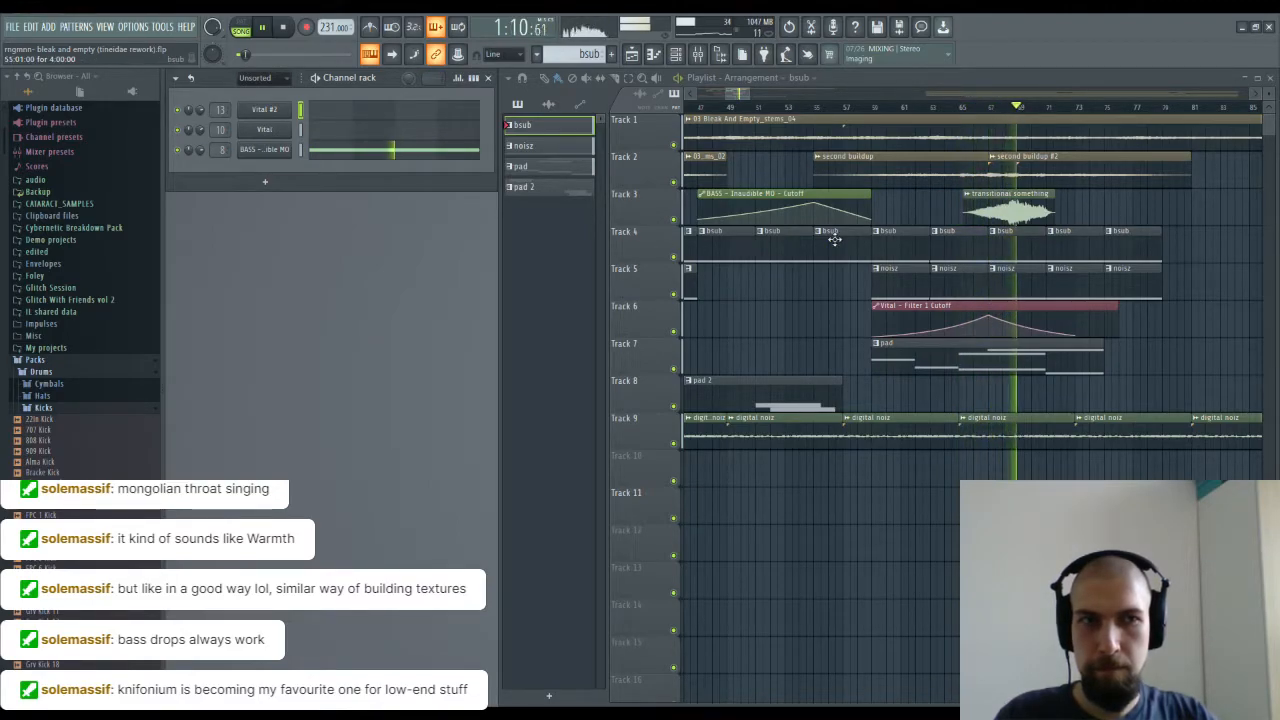
{"action": "scroll", "coordinate": [1071, 371], "scroll_direction": "right", "scroll_amount": 3}
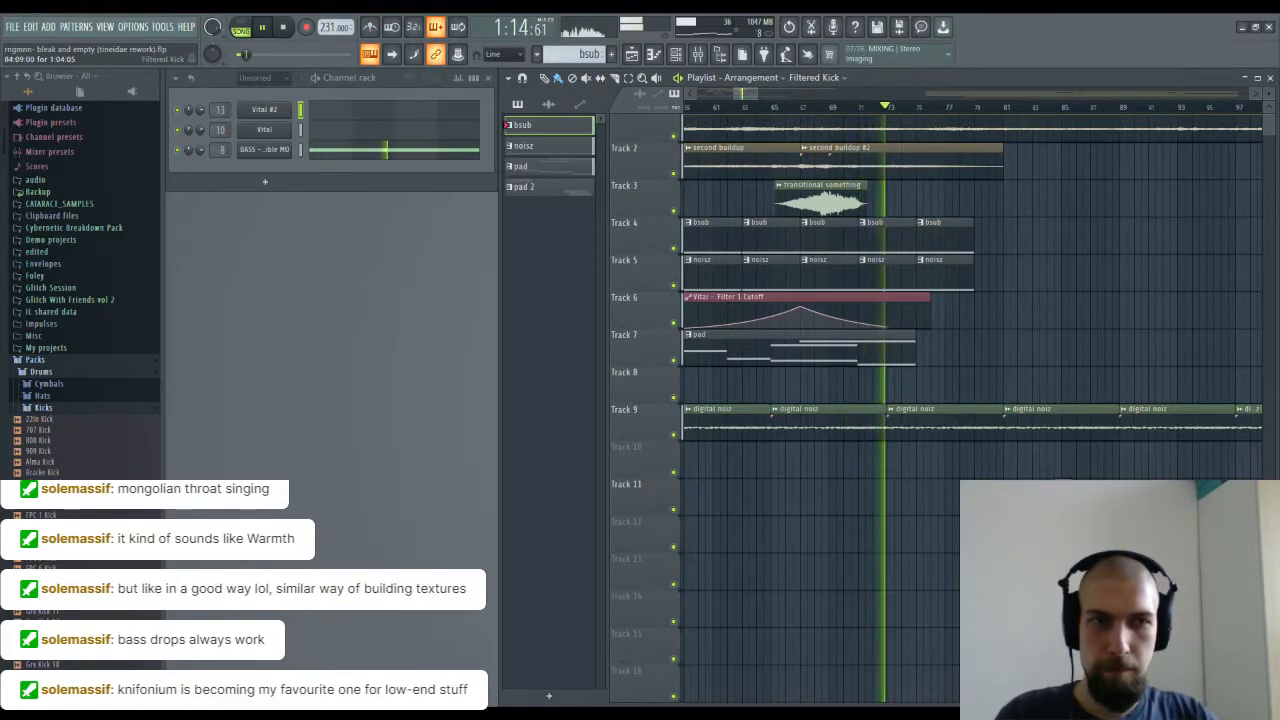
{"action": "left_click", "coordinate": [1070, 498]}
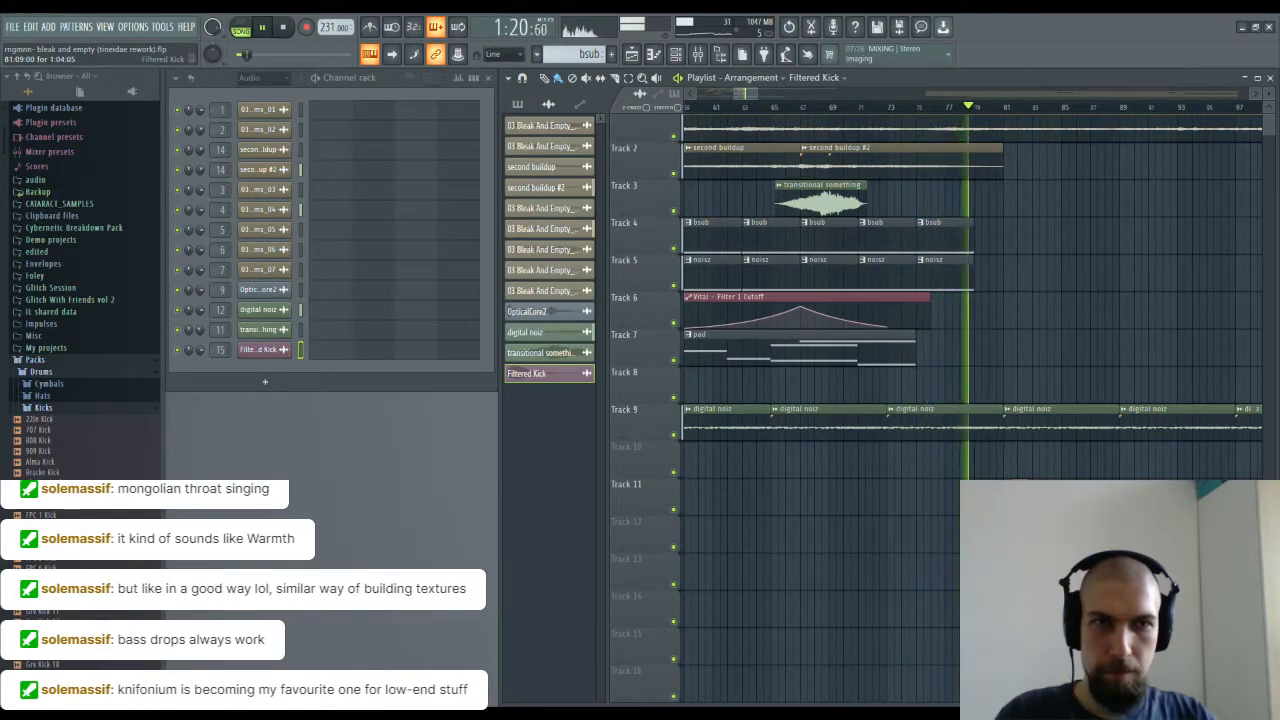
Step: Place noisz pattern clips at bar 81 on Track 5 and Track 4, and stop playback
{"action": "left_click", "coordinate": [960, 270]}
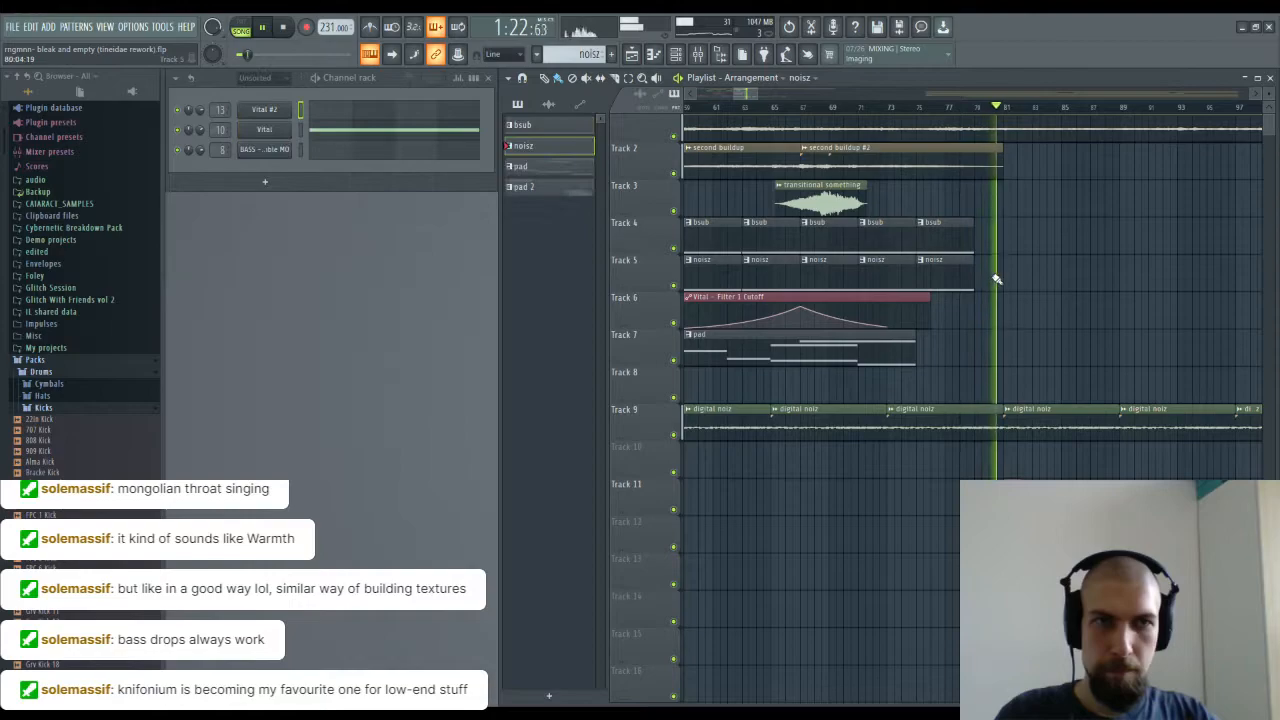
{"action": "left_click", "coordinate": [1008, 276]}
{"action": "left_click", "coordinate": [1009, 242]}
{"action": "key", "text": "space"}
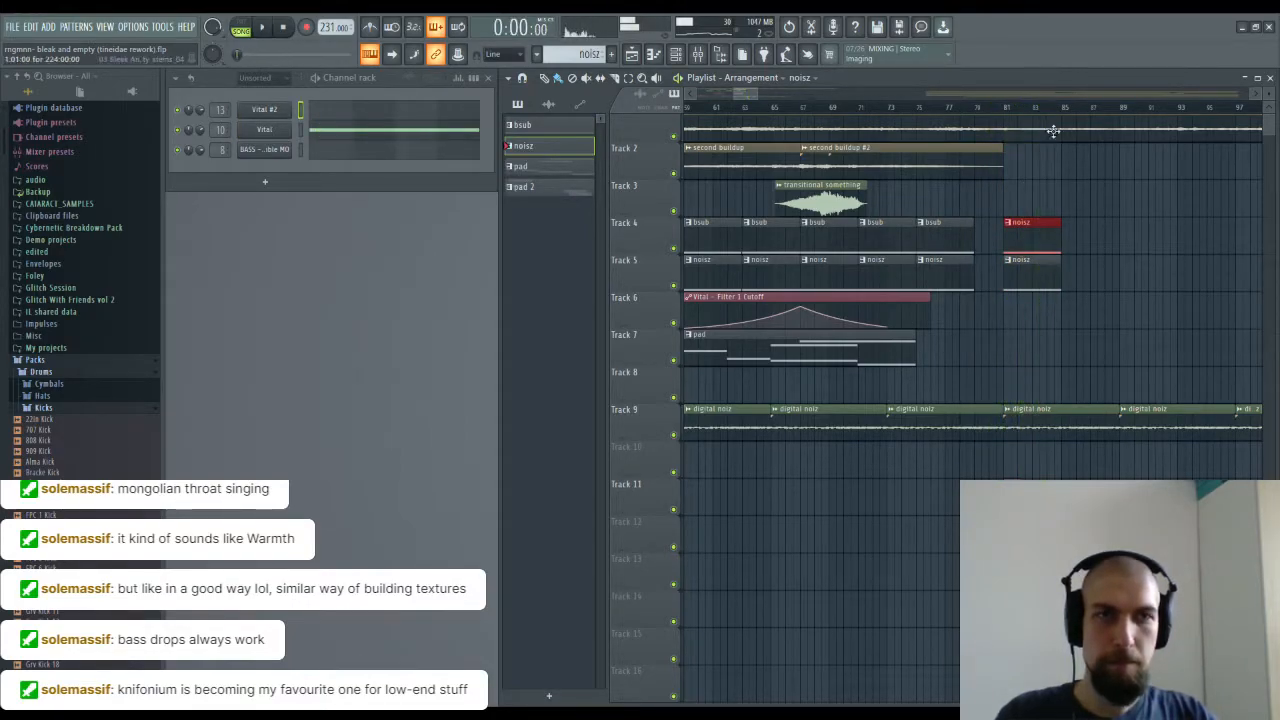
Step: Examine the whole arrangement after the drop, including the original stems parked further along the timeline
{"action": "scroll", "coordinate": [1060, 150], "scroll_direction": "up", "scroll_amount": 1}
{"action": "left_click_drag", "start_coordinate": [1120, 220], "coordinate": [957, 289]}
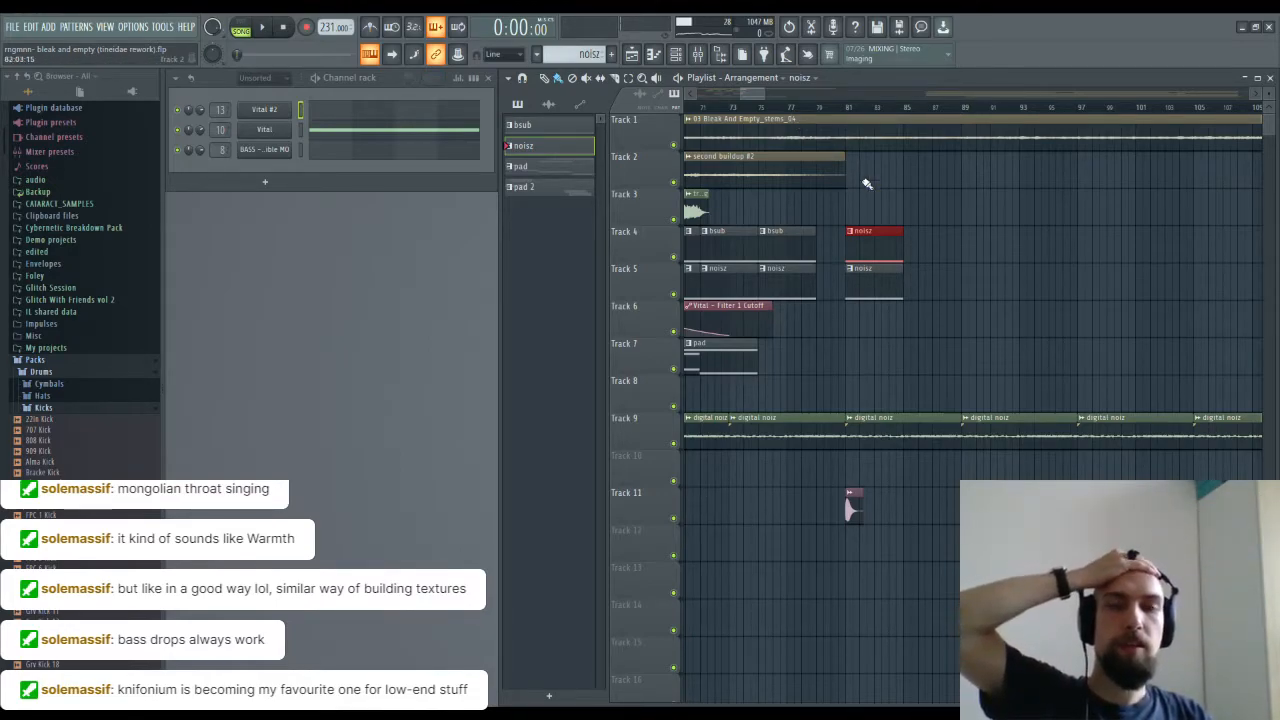
{"action": "scroll", "coordinate": [908, 110], "scroll_direction": "down", "scroll_amount": 6}
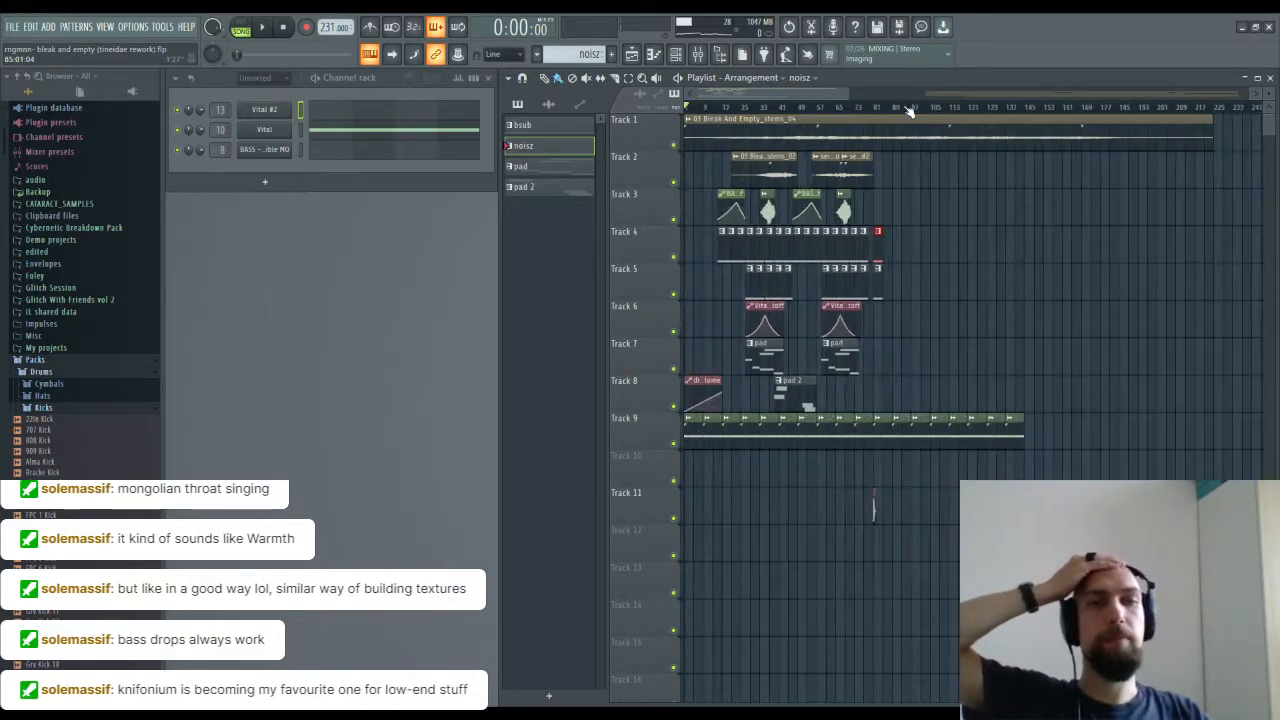
{"action": "scroll", "coordinate": [908, 110], "scroll_direction": "down", "scroll_amount": 2}
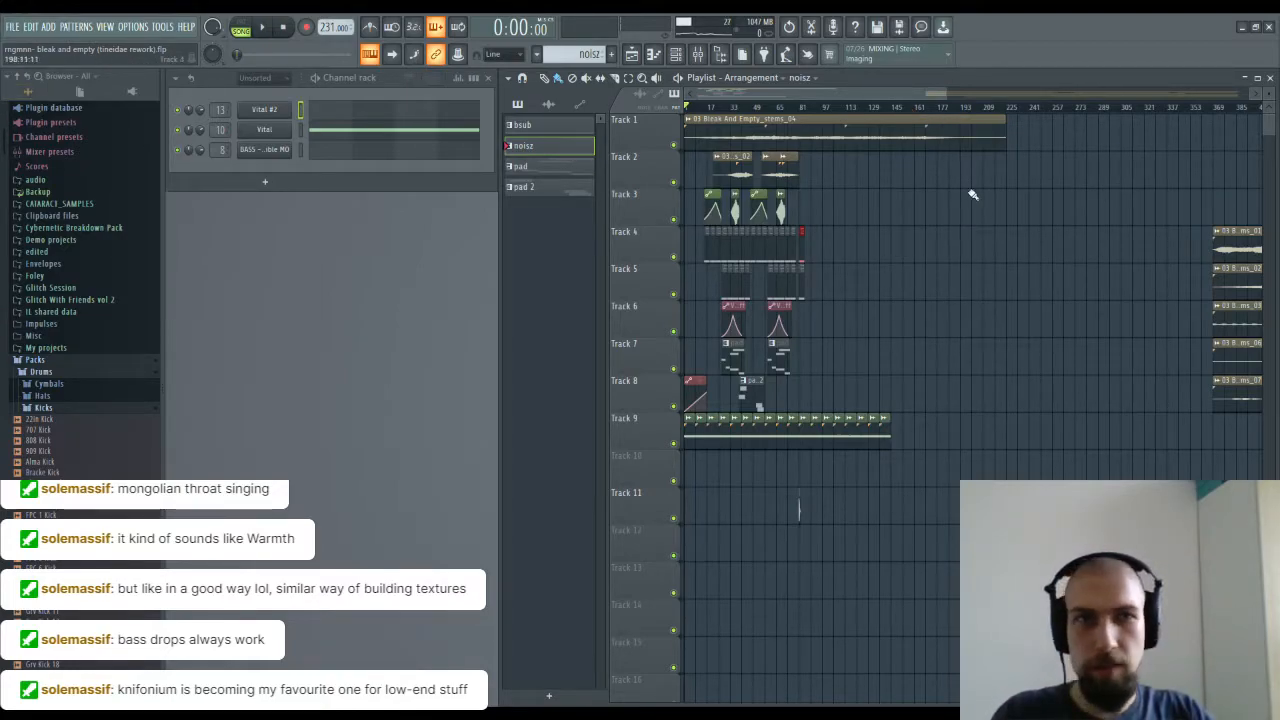
{"action": "scroll", "coordinate": [872, 114], "scroll_direction": "down", "scroll_amount": 2}
{"action": "scroll", "coordinate": [872, 114], "scroll_direction": "up", "scroll_amount": 2}
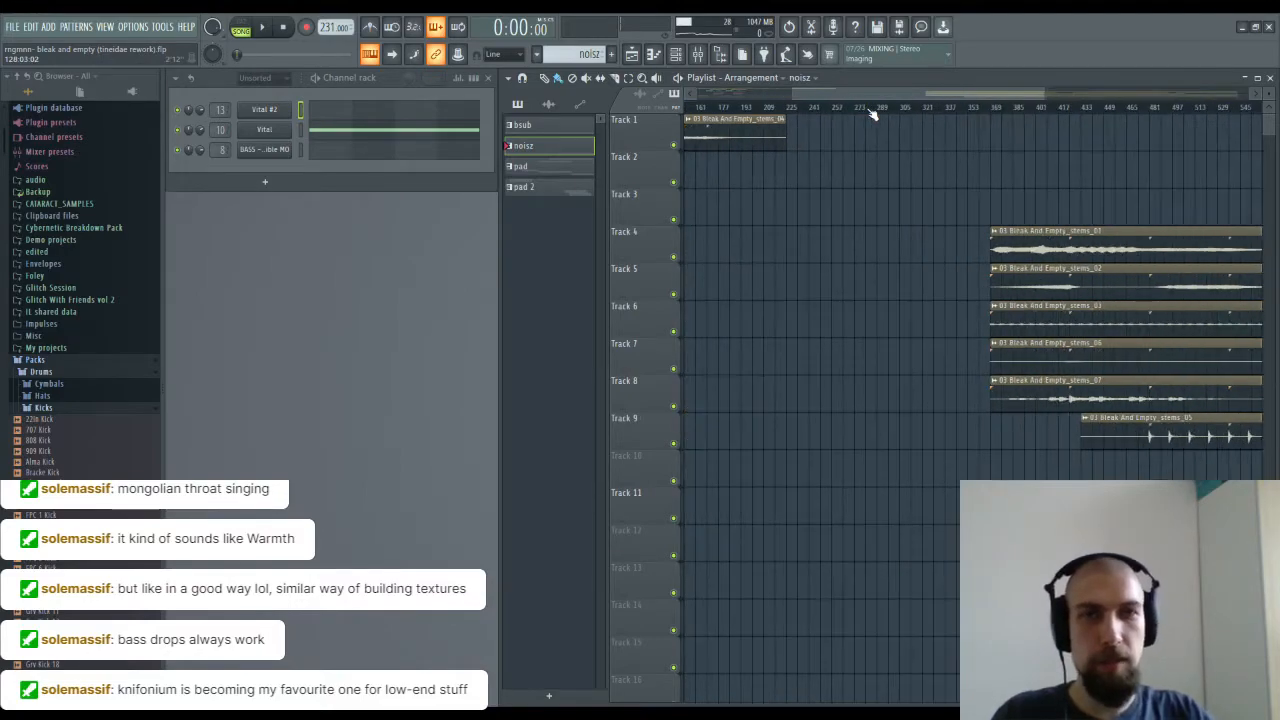
{"action": "left_click_drag", "start_coordinate": [881, 94], "coordinate": [656, 102]}
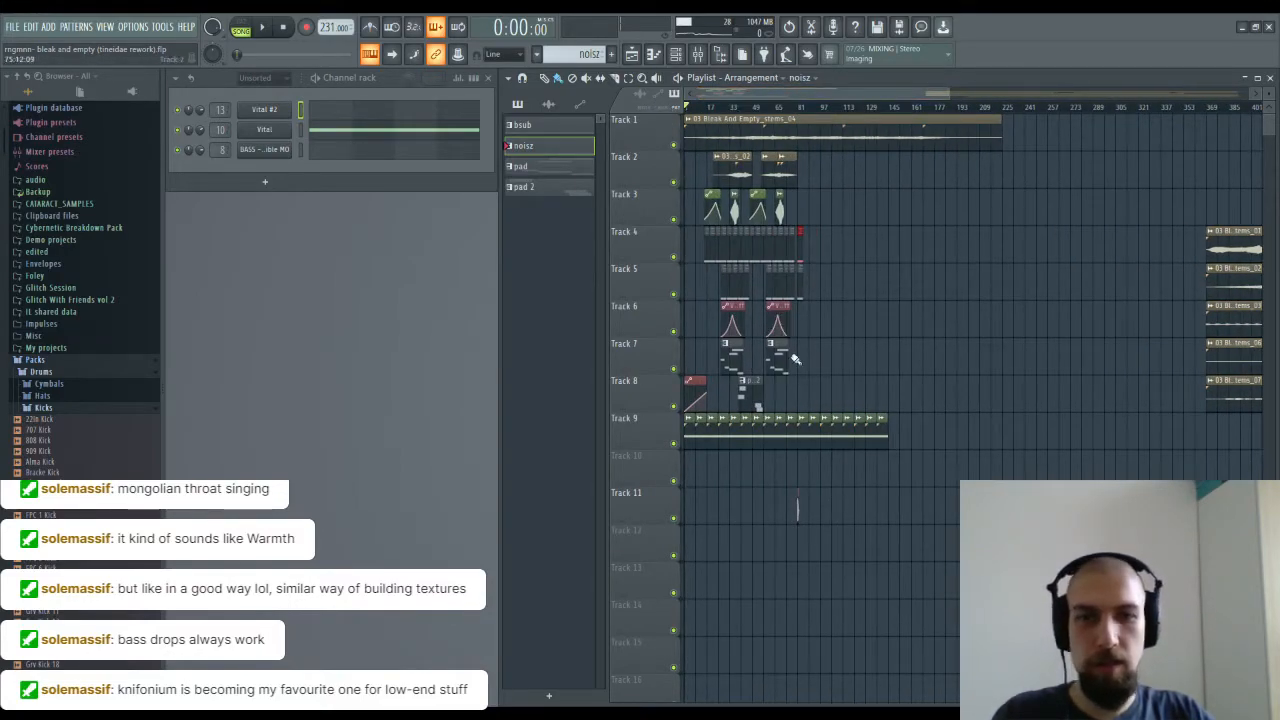